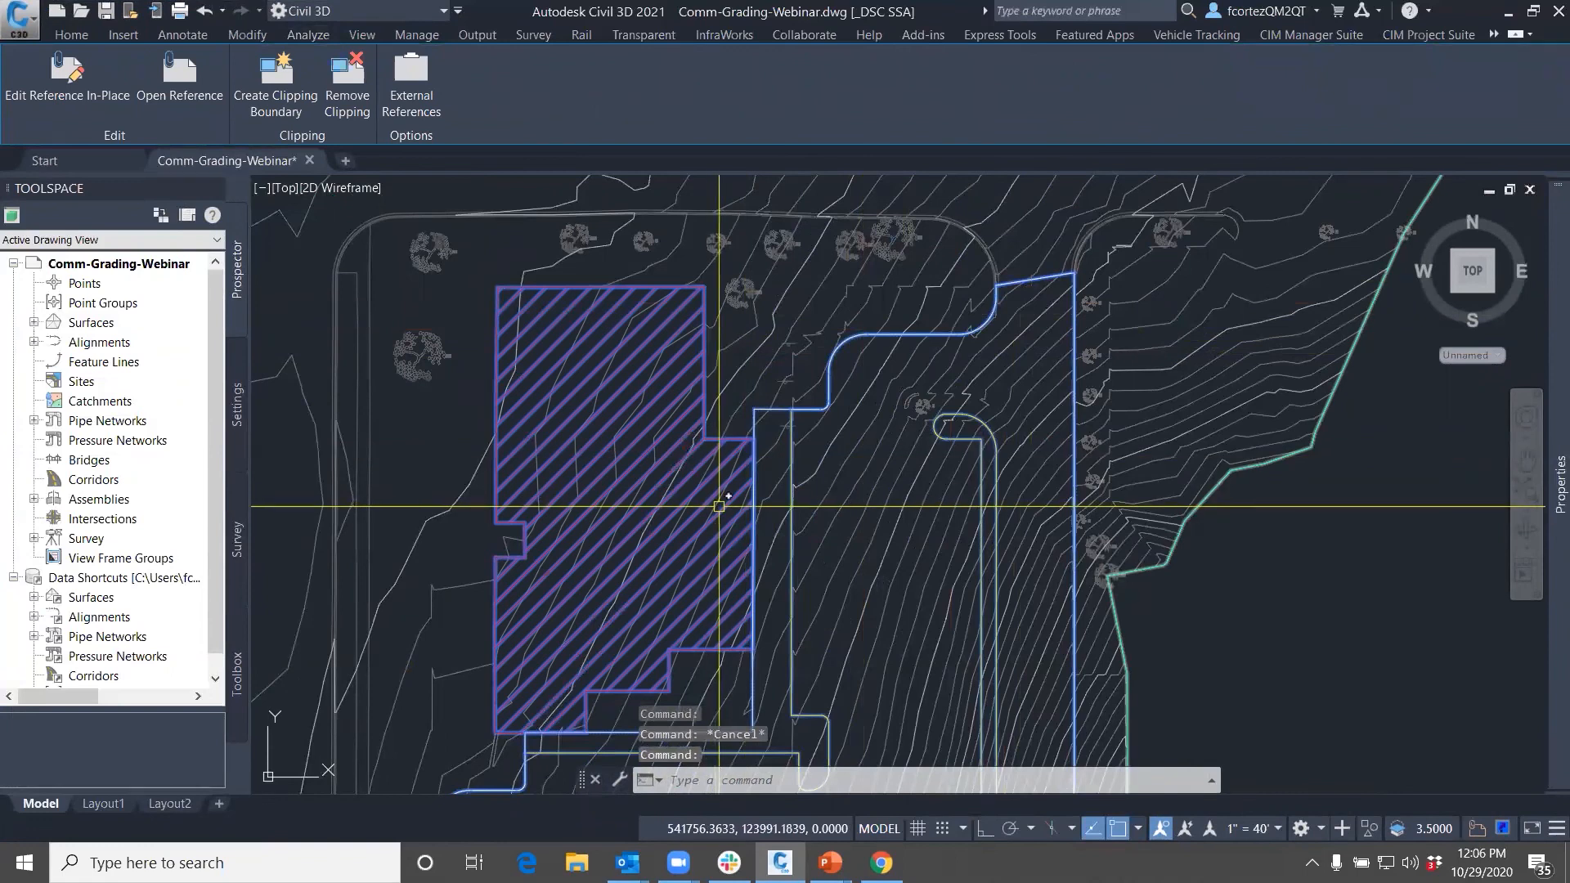
# Highlight the external reference's roads, curbs and trees around the building to examine its extent, and clear the selection
pyautogui.press('Escape')
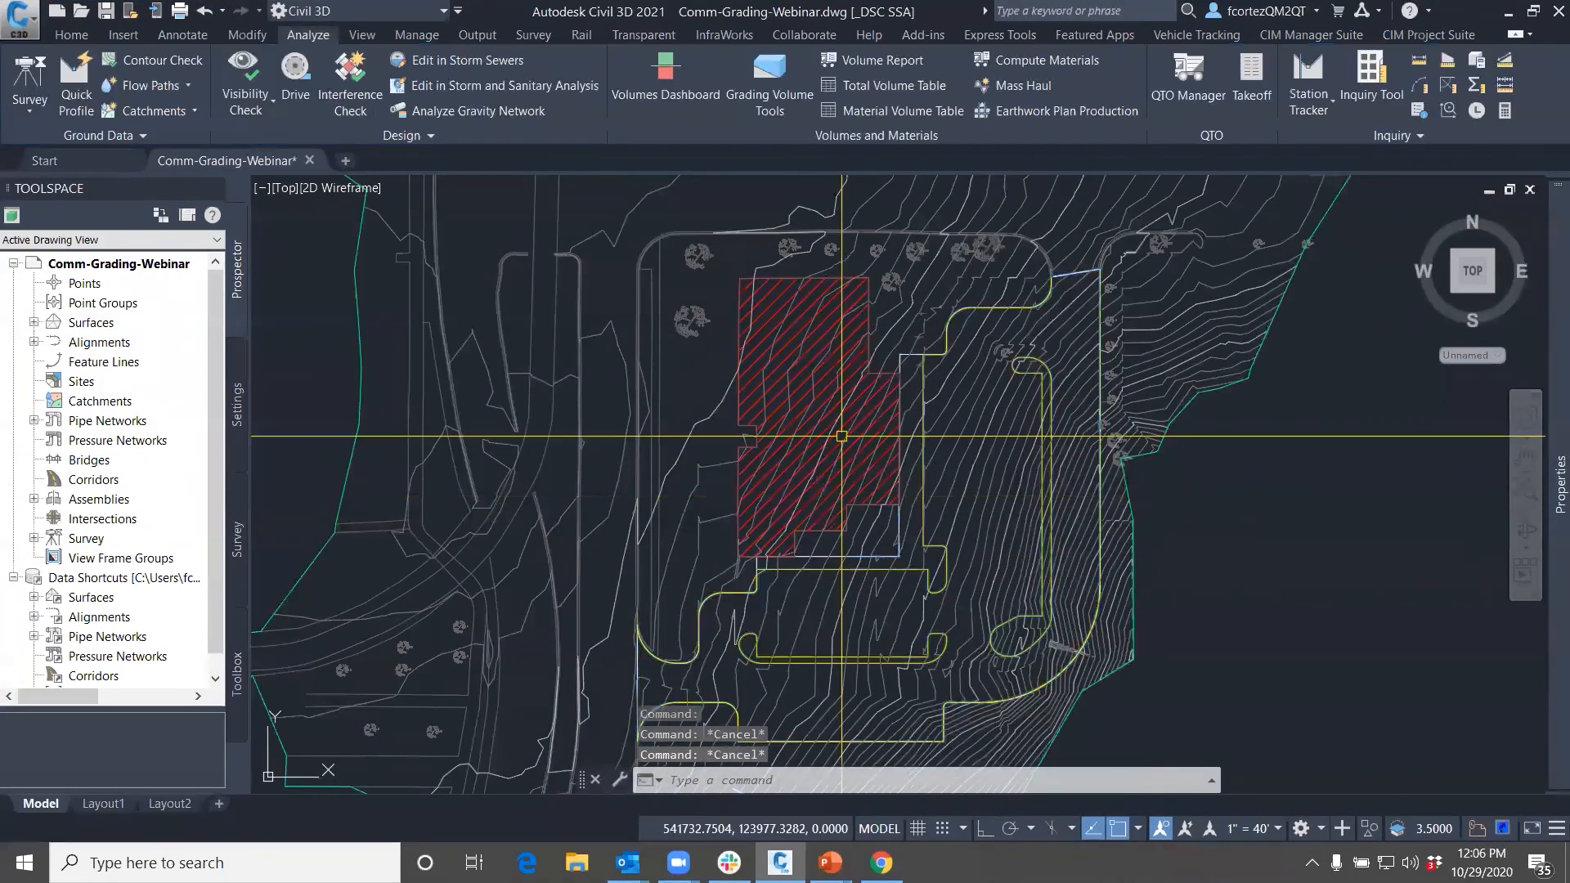
pyautogui.click(679, 233)
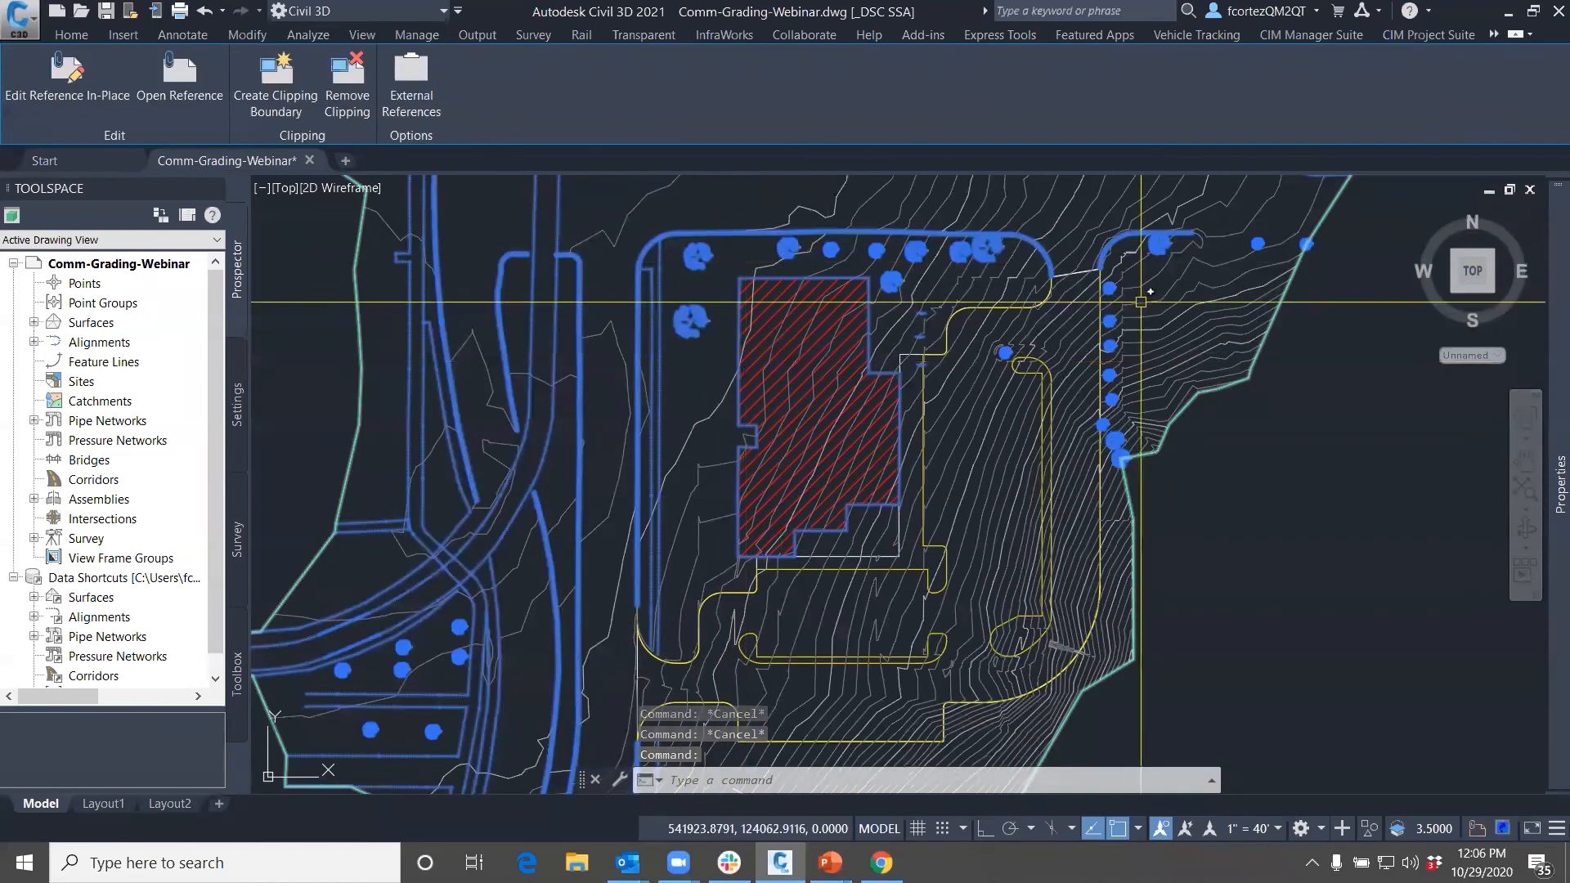
pyautogui.scroll(-2, 740, 594)
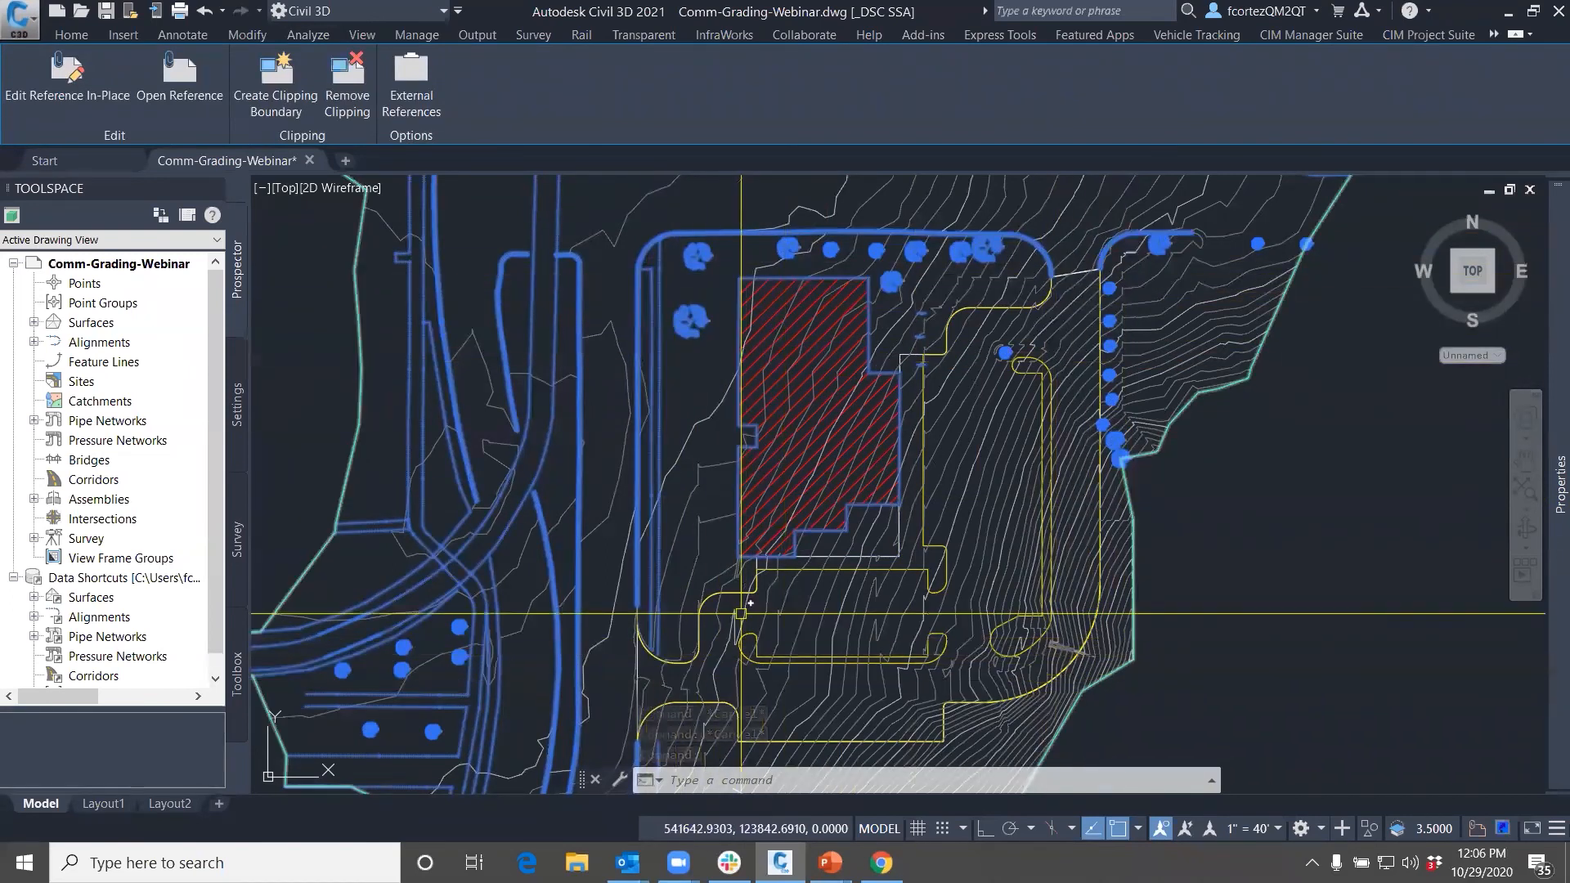
pyautogui.scroll(6, 740, 595)
pyautogui.press('Escape')
pyautogui.press('Escape')
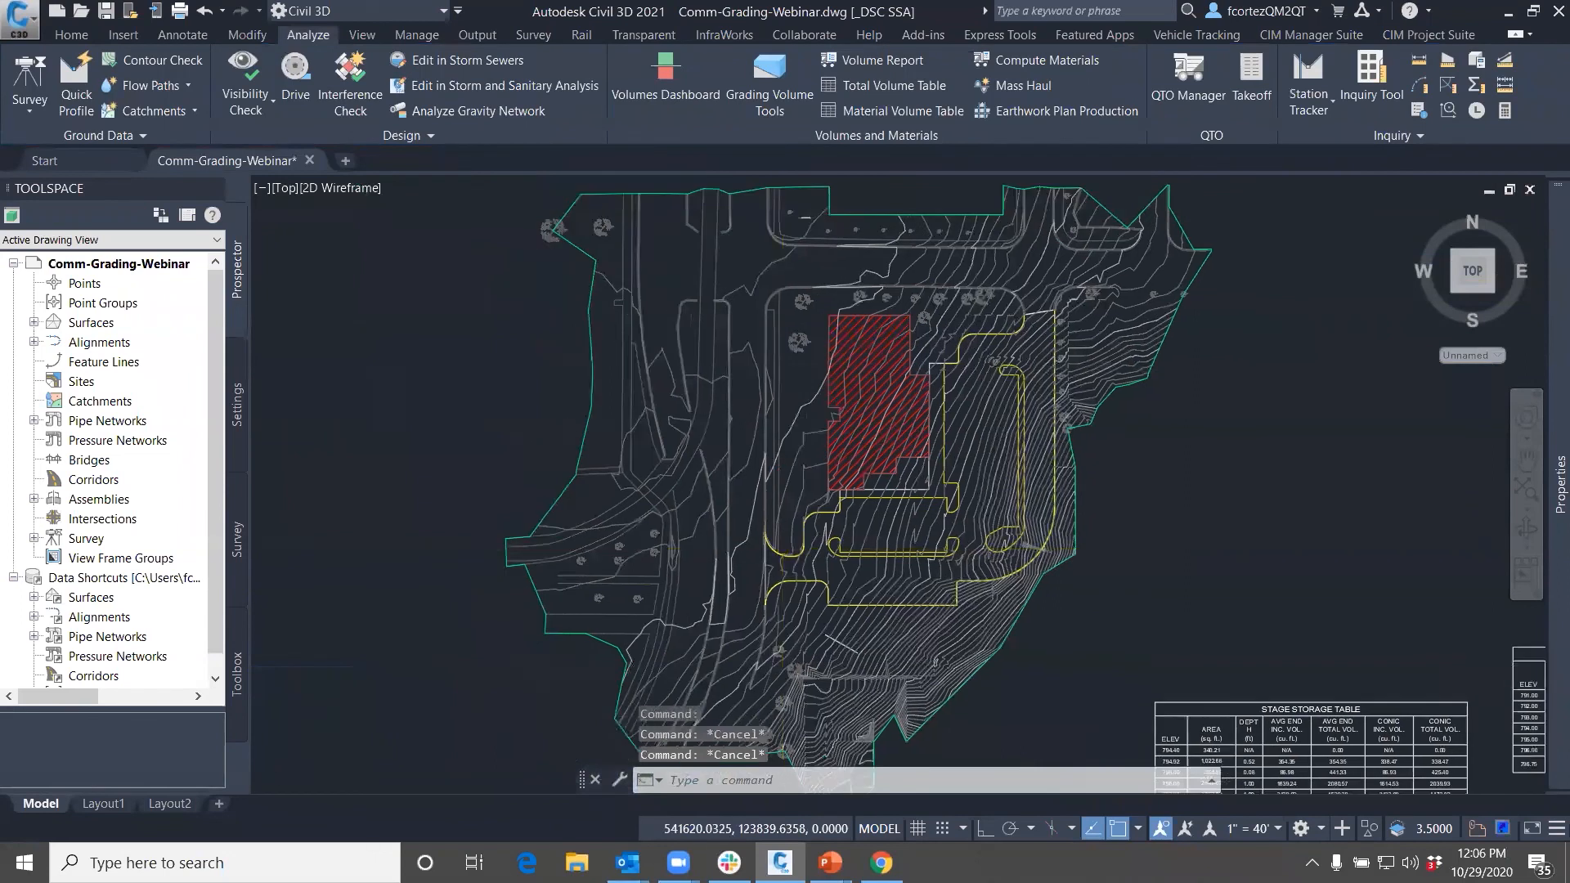
# Examine the curb lines from the southwest driveway entrance past the building and parking area to the northeast entrance
pyautogui.write('p')
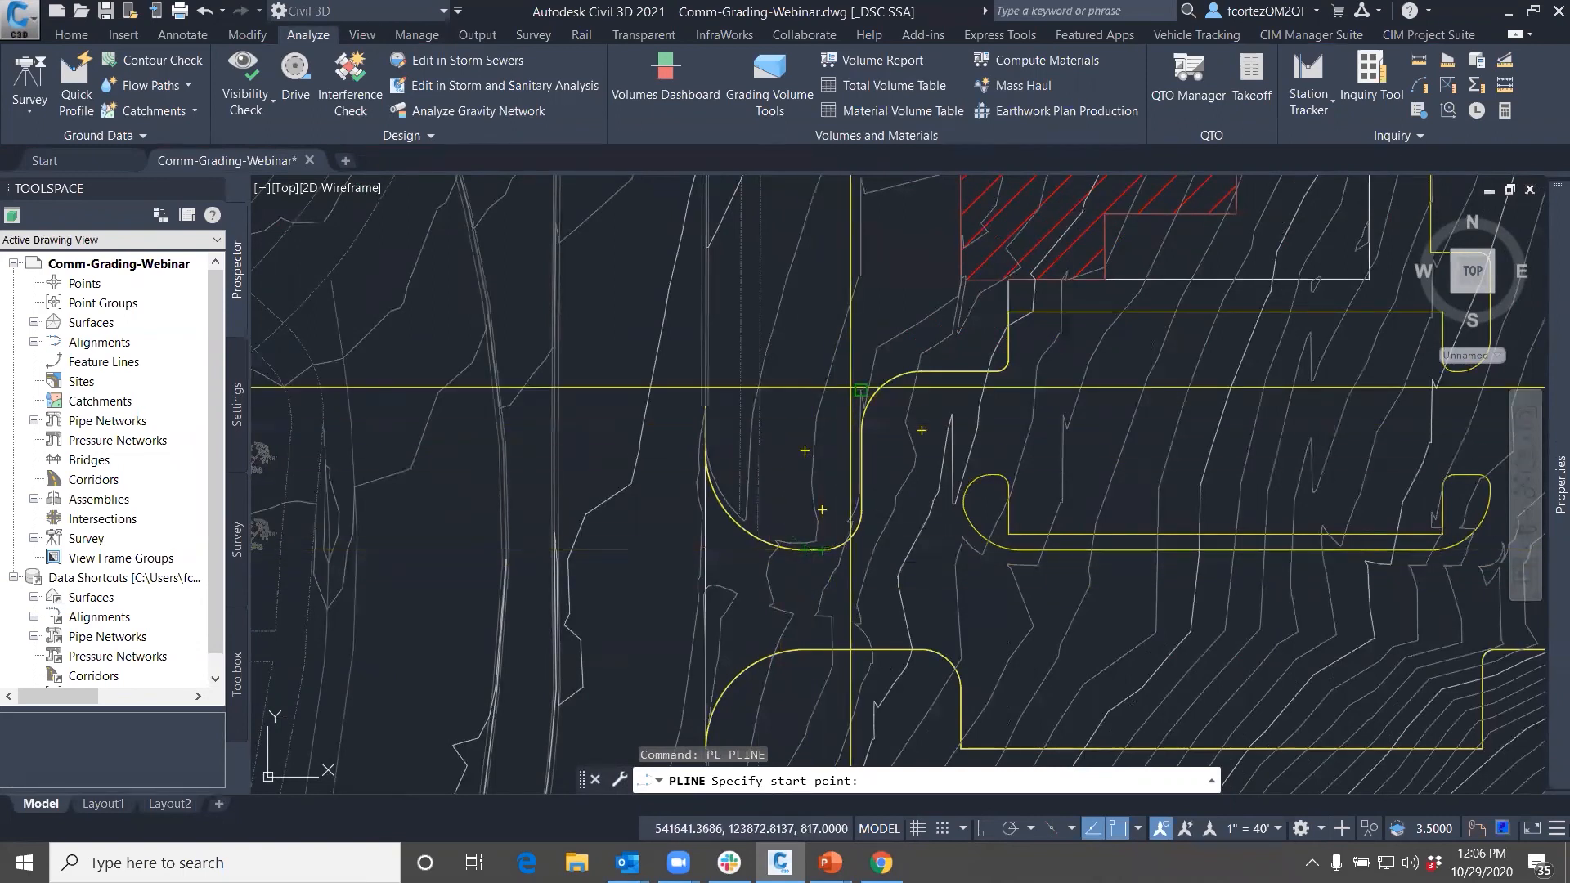
pyautogui.press('Escape')
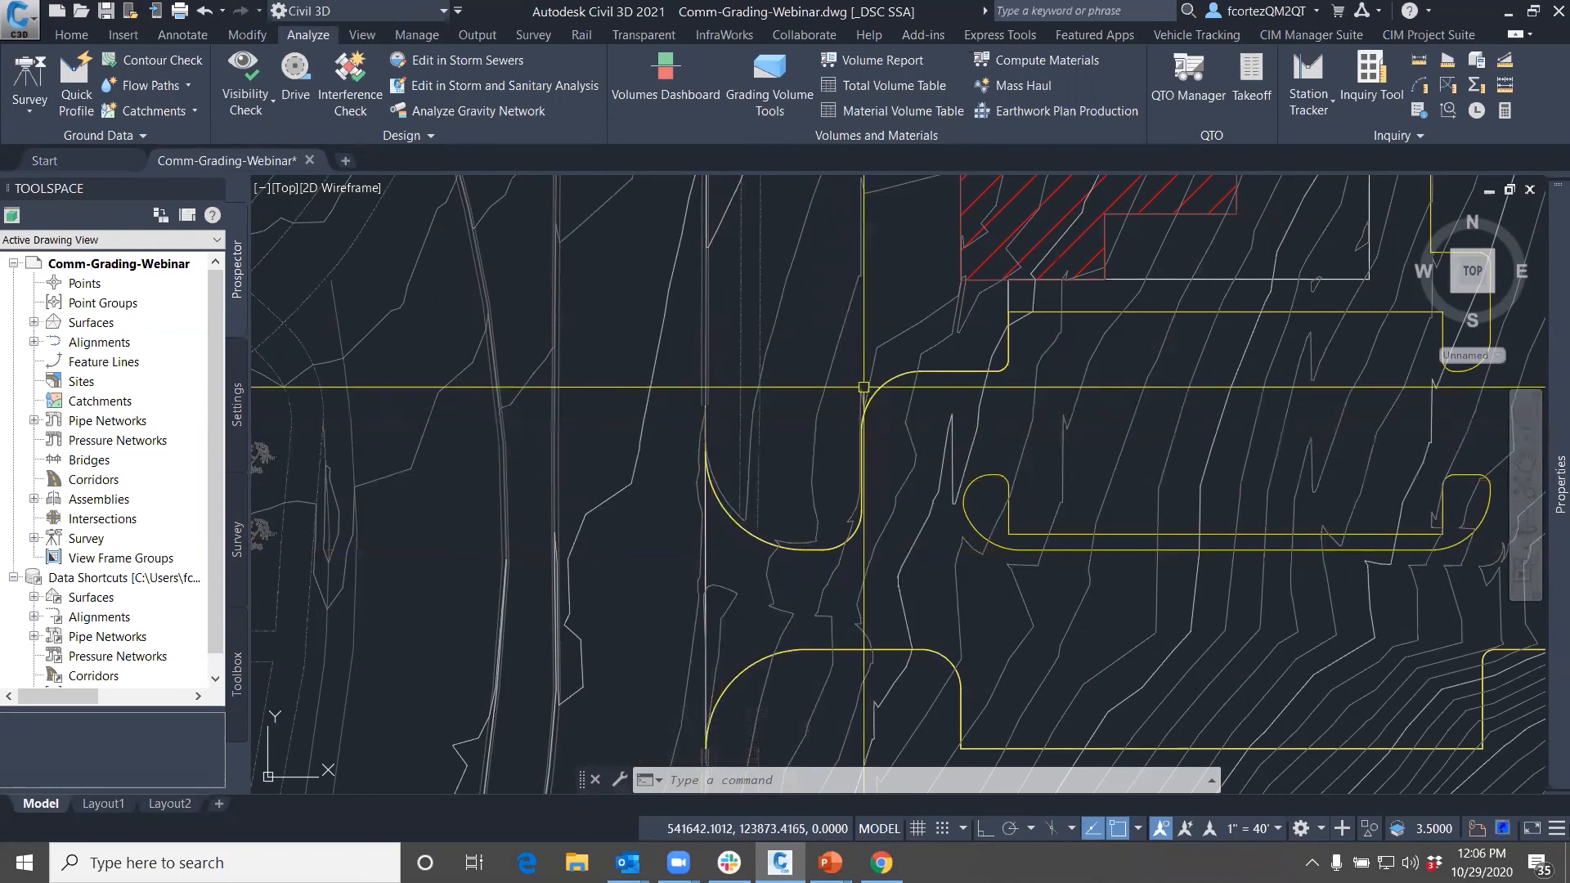
pyautogui.moveTo(949, 370); pyautogui.dragTo(827, 410, button='middle')
pyautogui.moveTo(1294, 409)
pyautogui.mouseDown(button='middle')
pyautogui.moveTo(1219, 449)
pyautogui.moveTo(1125, 537)
pyautogui.mouseUp(button='middle')
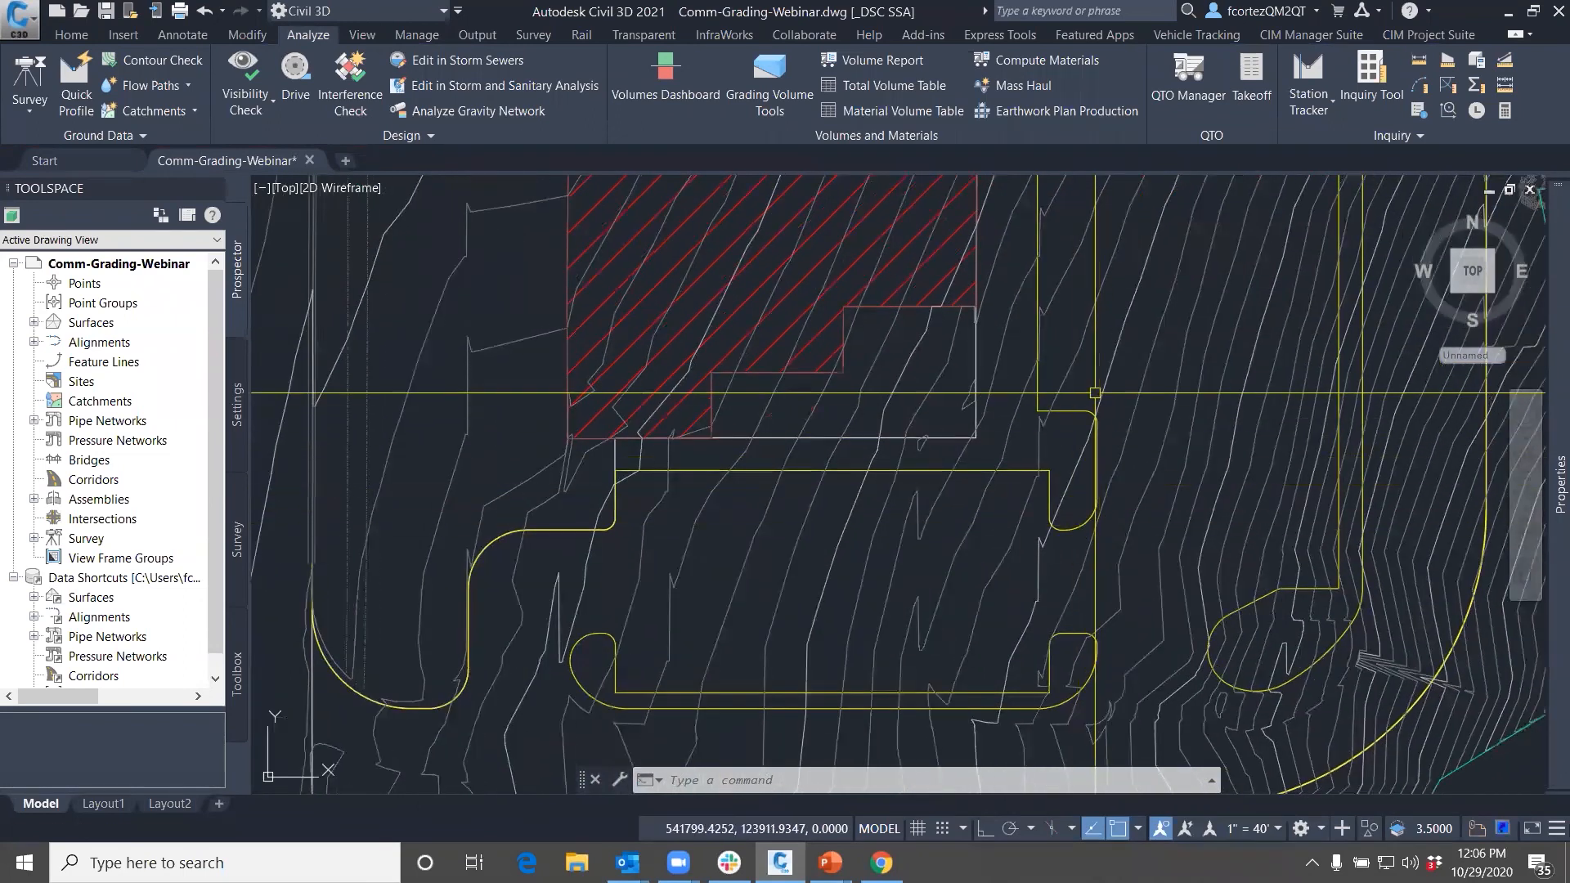
pyautogui.scroll(-6, 1043, 506)
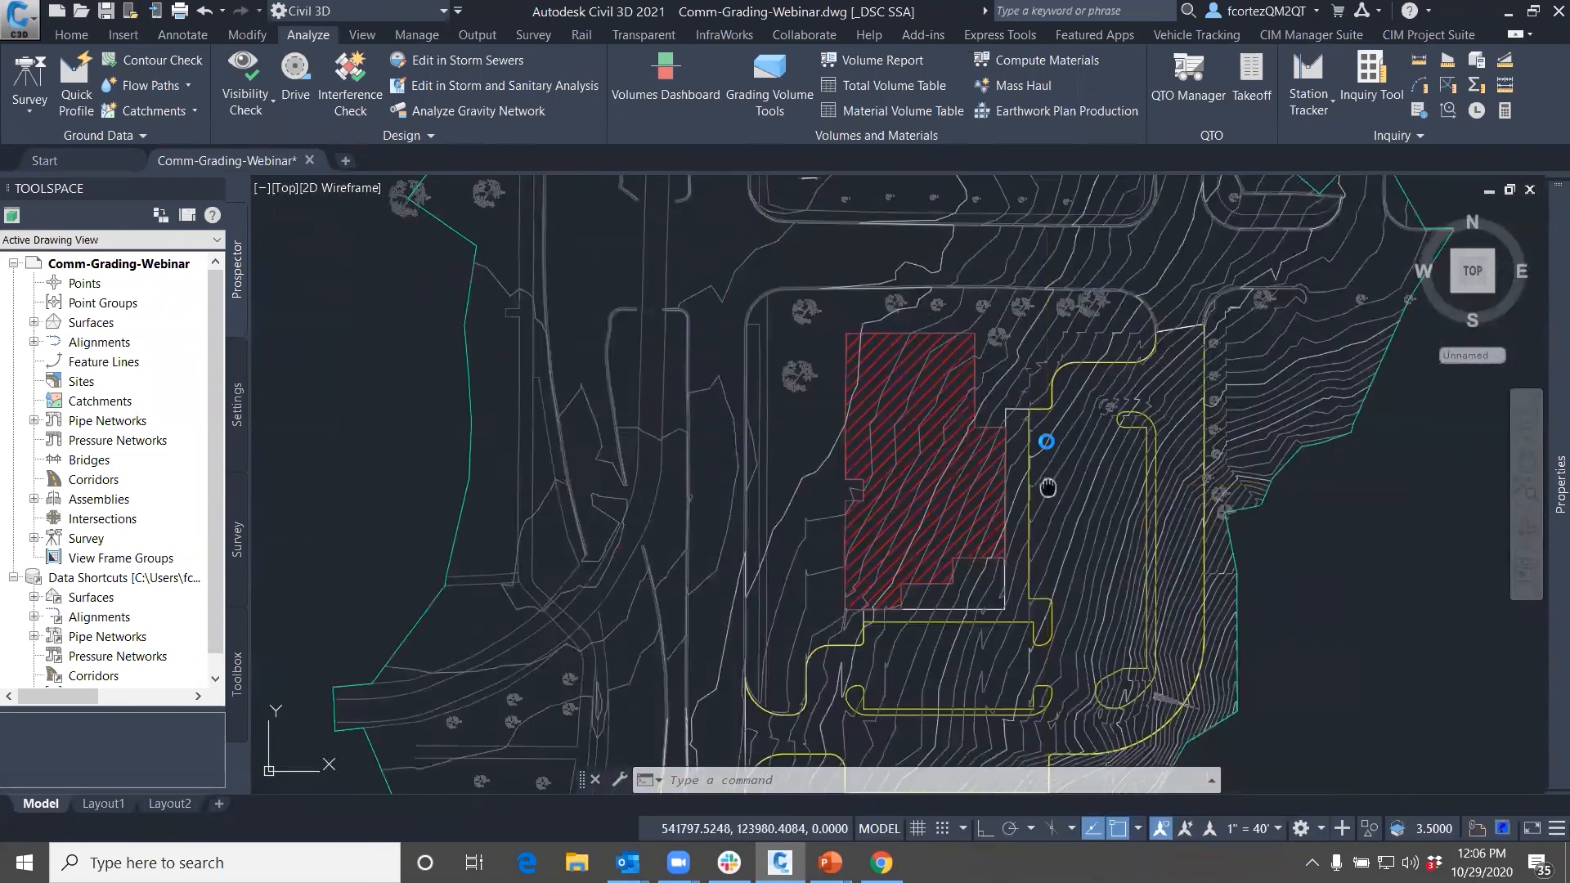
pyautogui.moveTo(1047, 488); pyautogui.dragTo(1045, 443, button='middle')
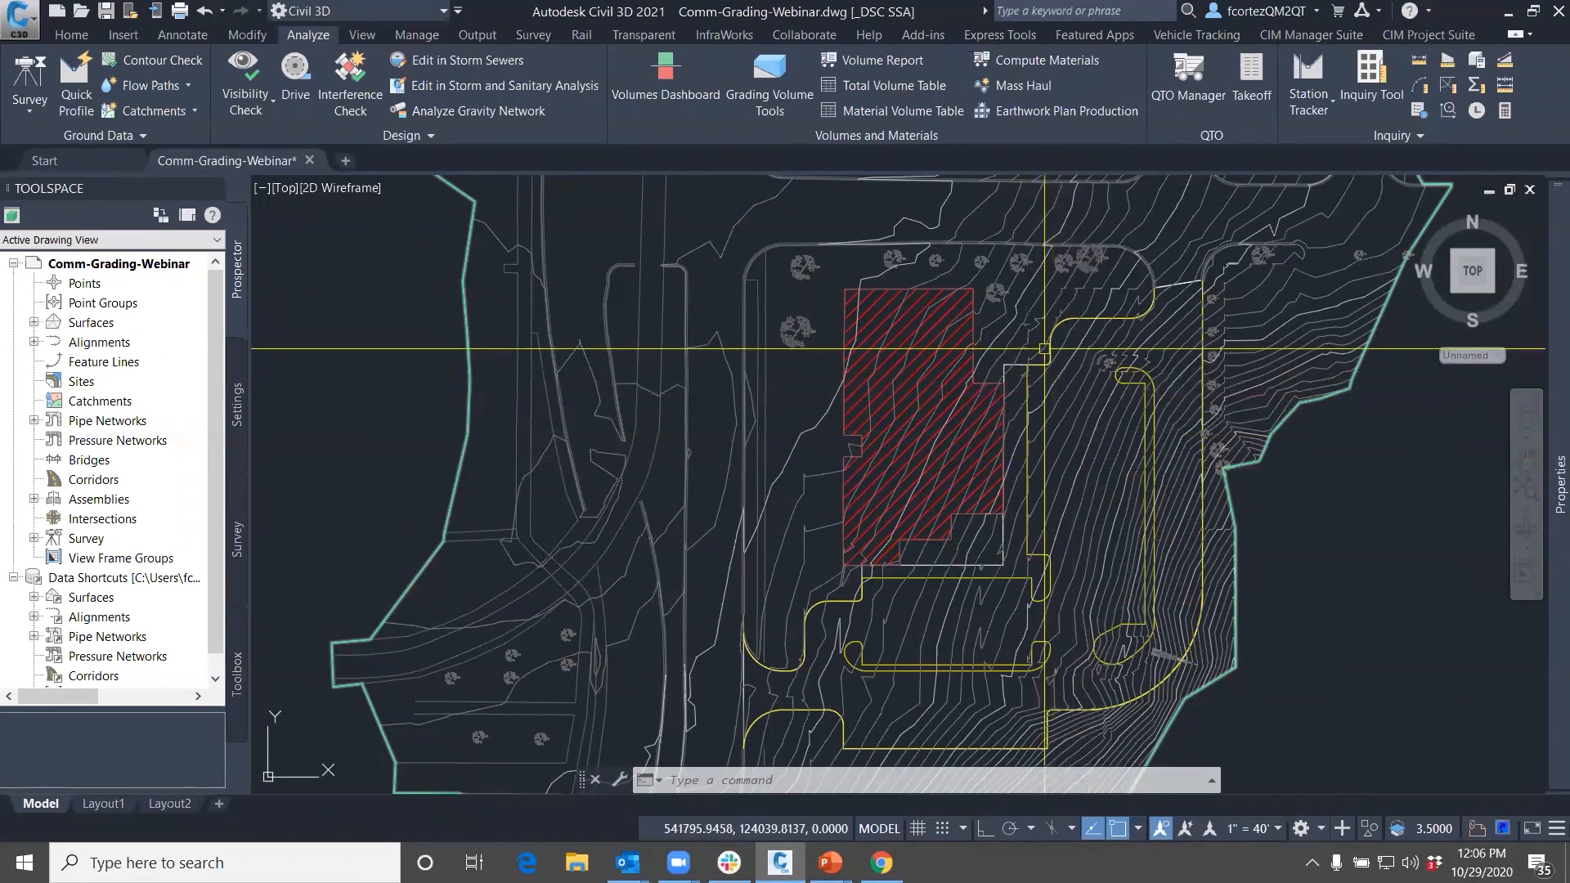
pyautogui.moveTo(1160, 287)
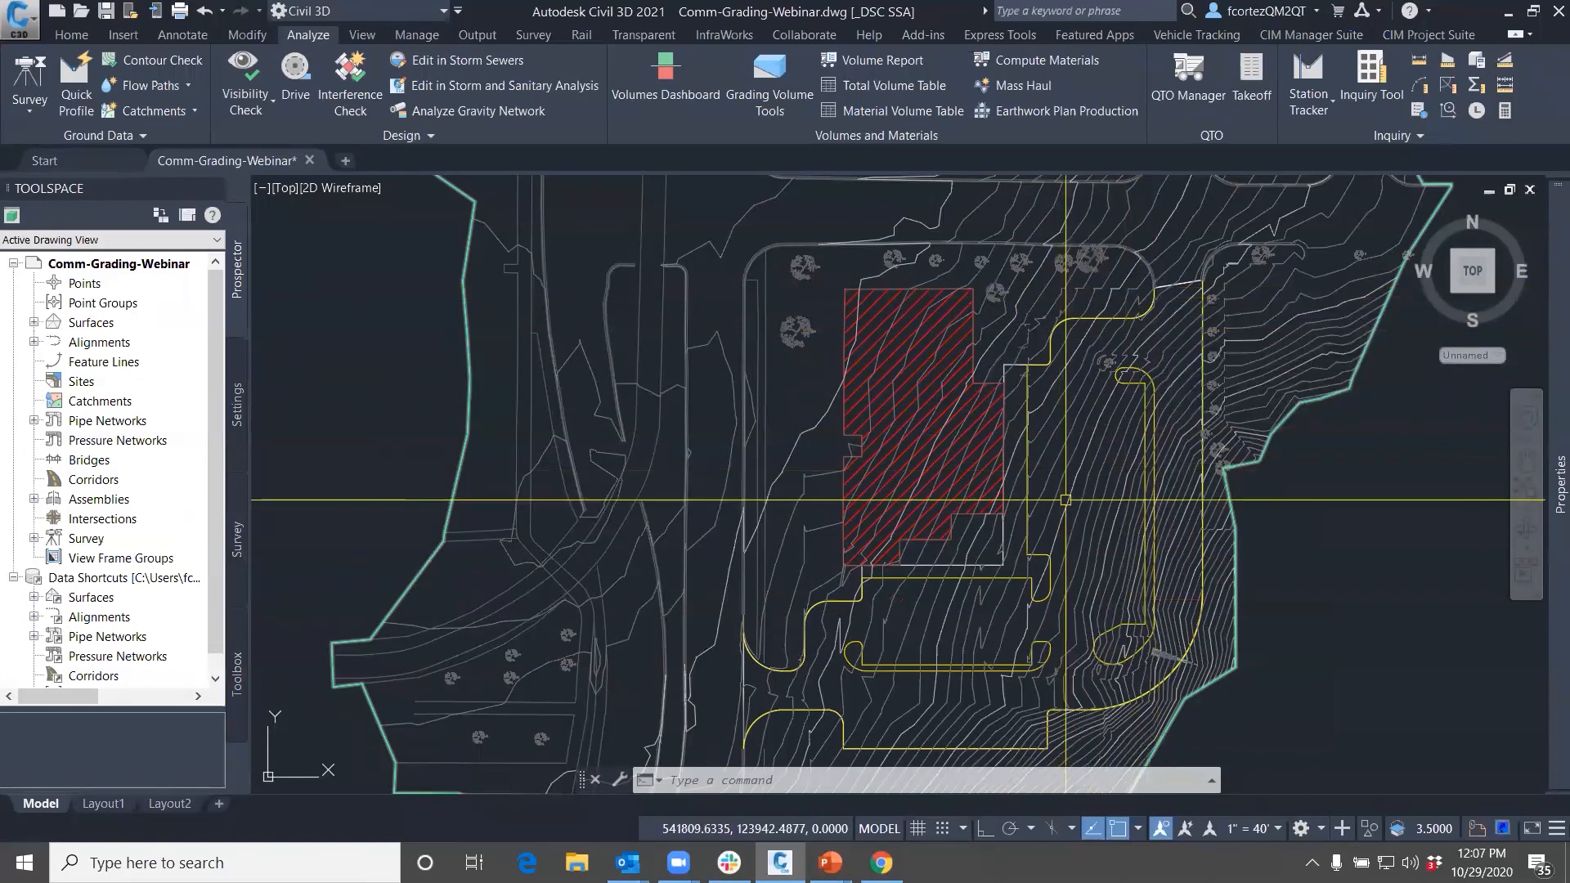
pyautogui.moveTo(1103, 421); pyautogui.dragTo(1142, 345, button='middle')
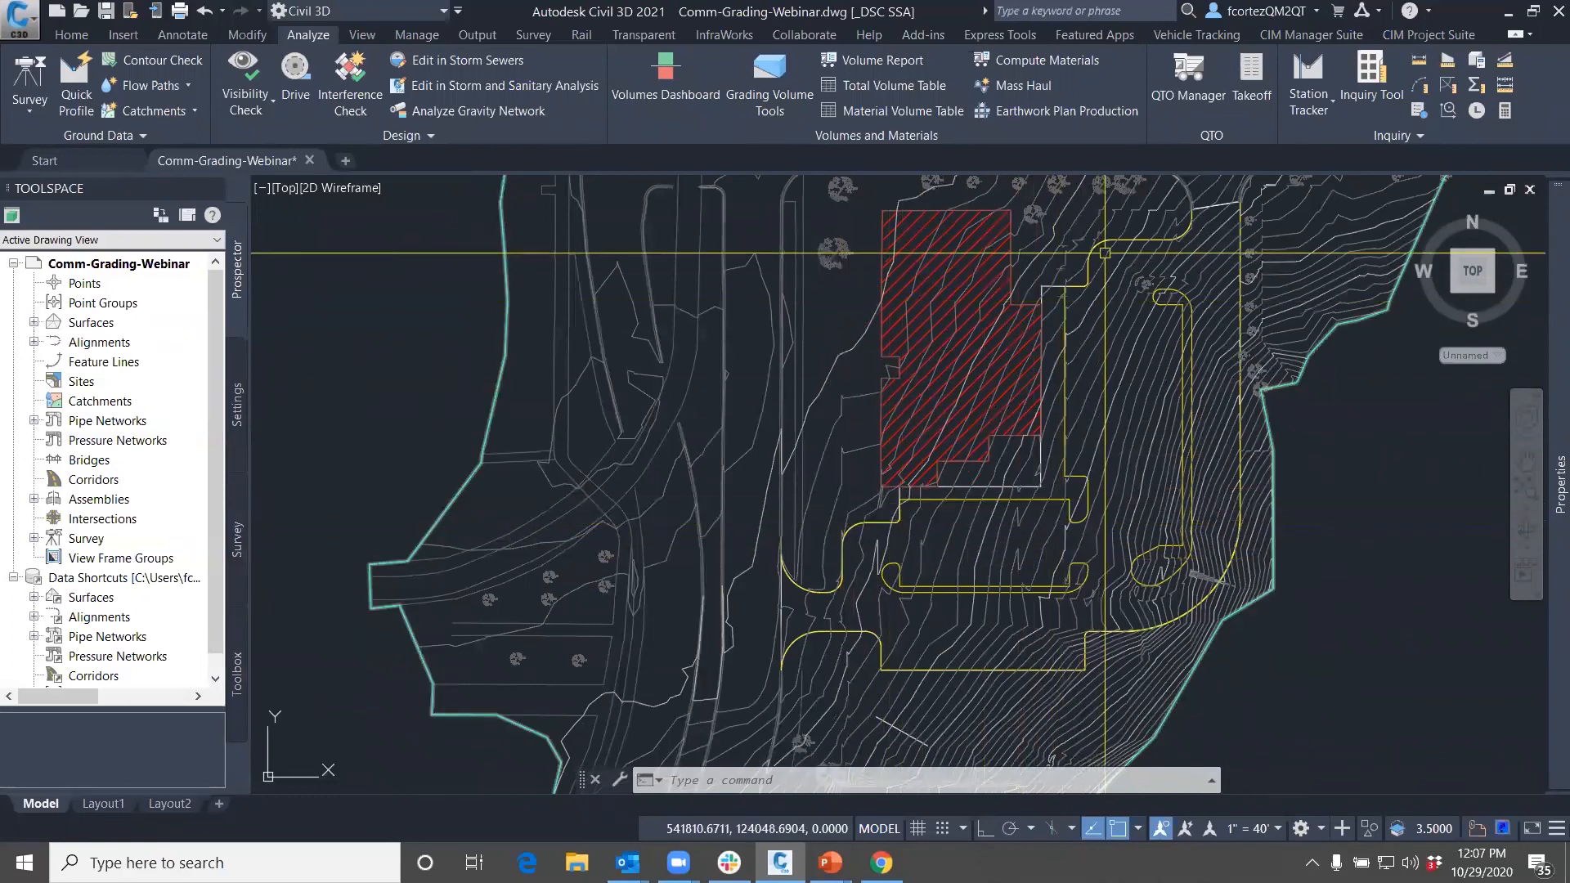
pyautogui.moveTo(828, 587); pyautogui.dragTo(974, 489, button='middle')
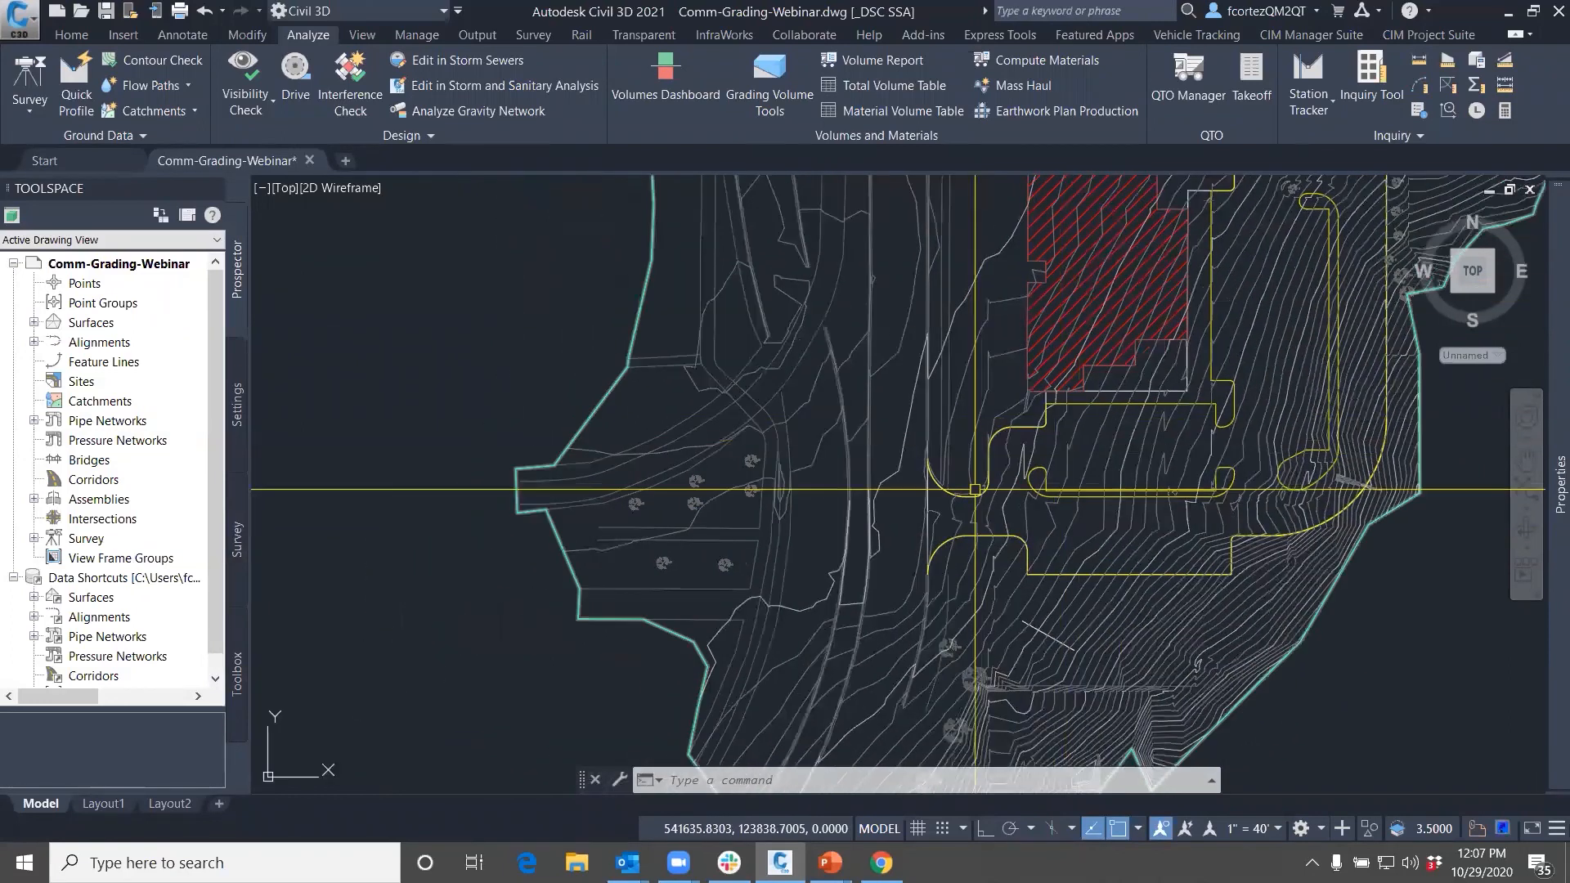
pyautogui.write('pl')
pyautogui.press('Return')
pyautogui.scroll(2, 953, 504)
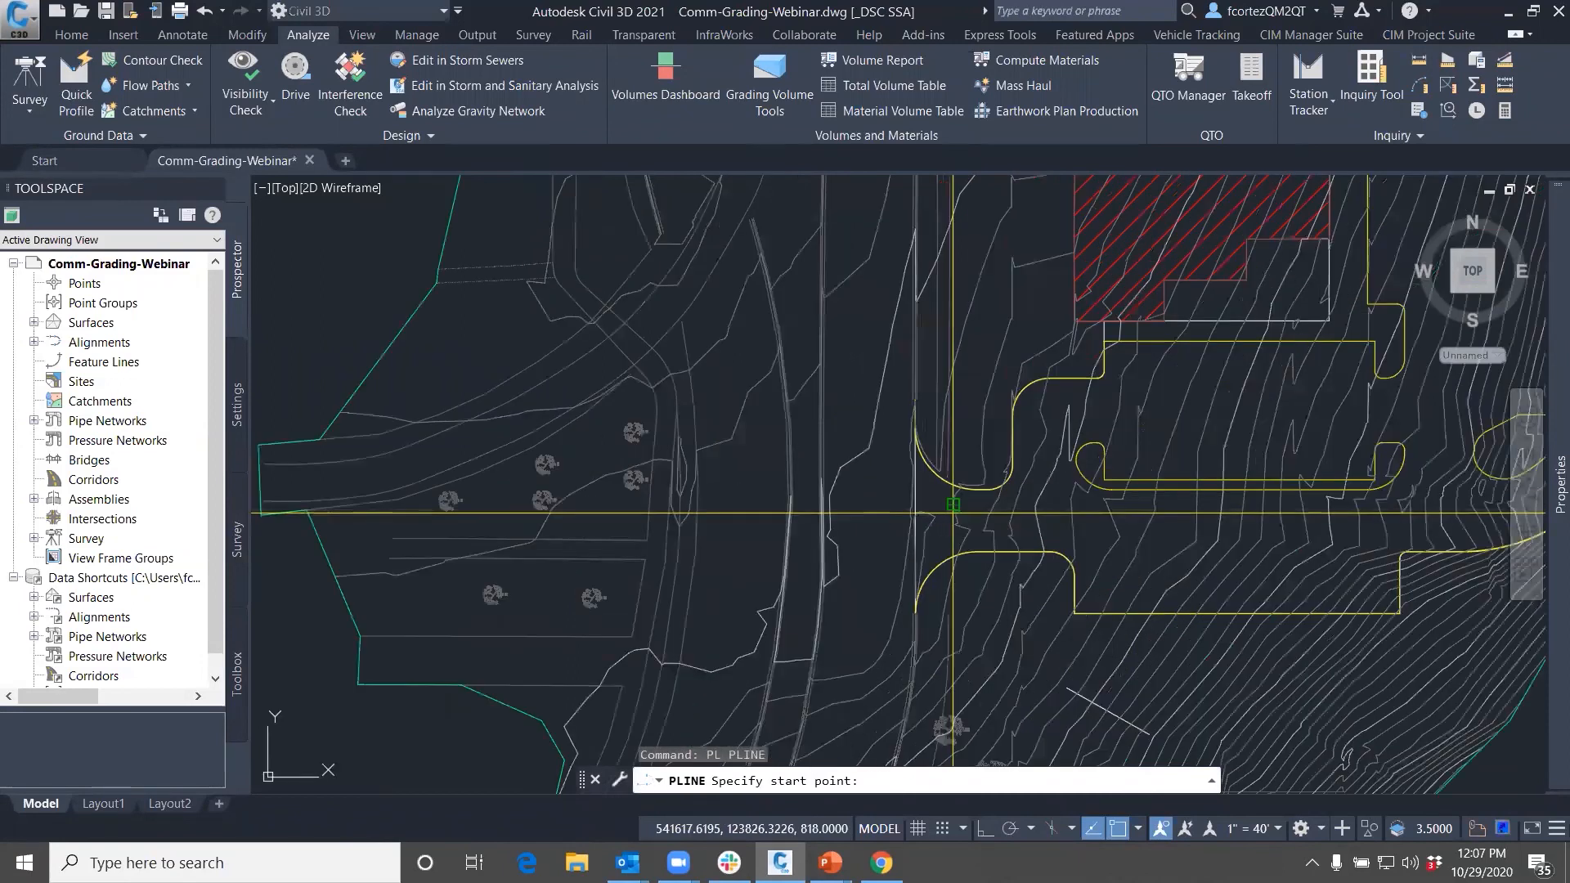
pyautogui.press('Escape')
# Inspect how the two driveway entrances tie into the existing roads, and the parking islands south of the building
pyautogui.moveTo(1081, 414); pyautogui.dragTo(972, 482, button='middle')
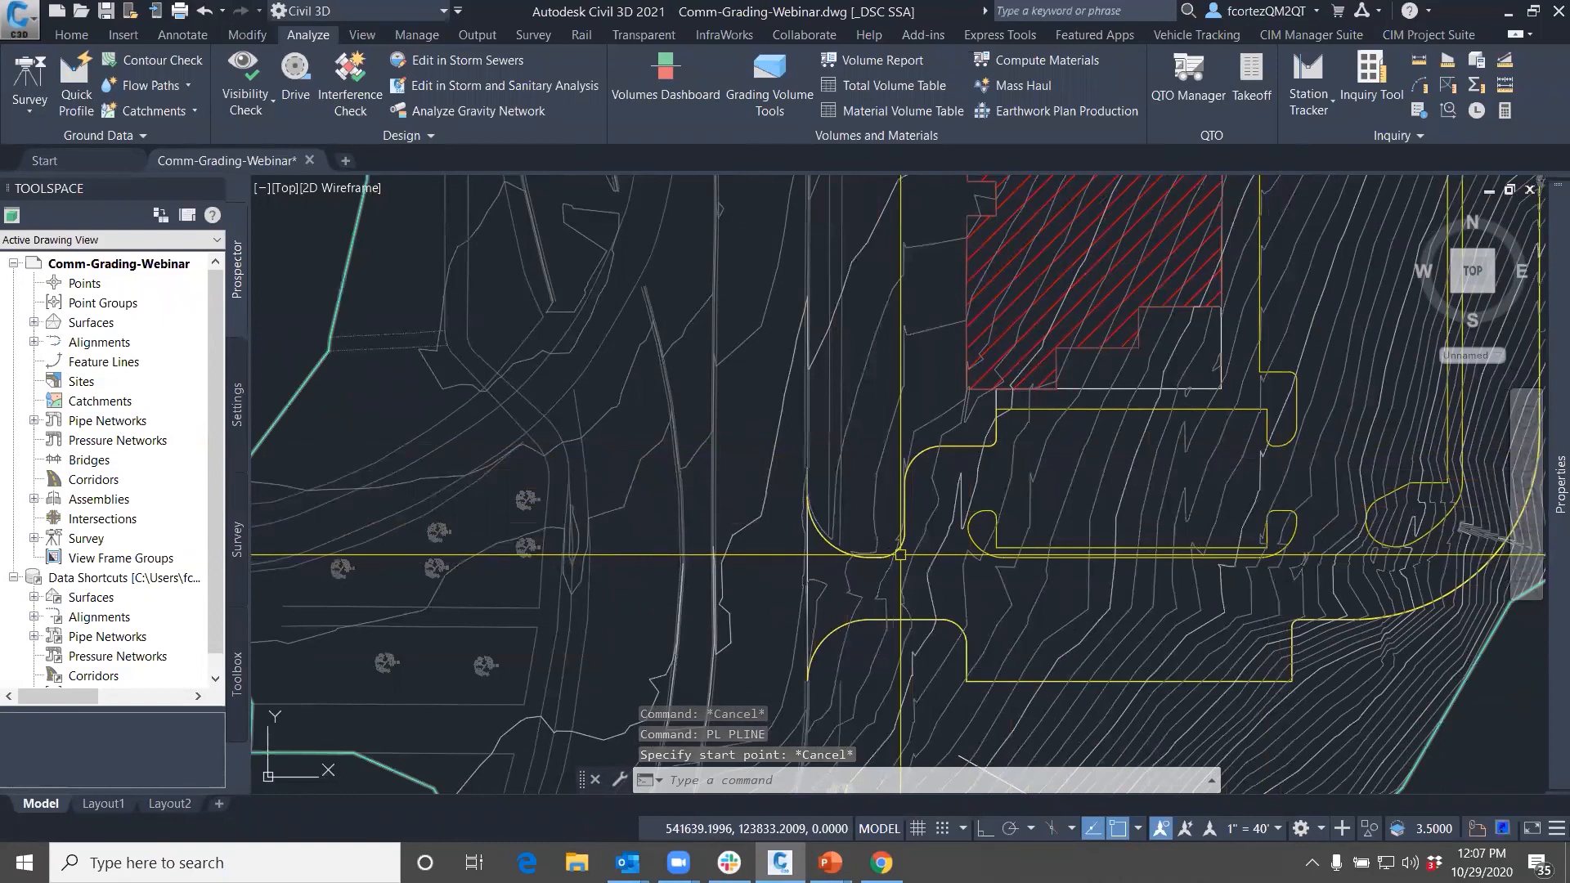
pyautogui.moveTo(1311, 326)
pyautogui.mouseDown(button='middle')
pyautogui.moveTo(1282, 358)
pyautogui.moveTo(1277, 432)
pyautogui.moveTo(1237, 479)
pyautogui.mouseUp(button='middle')
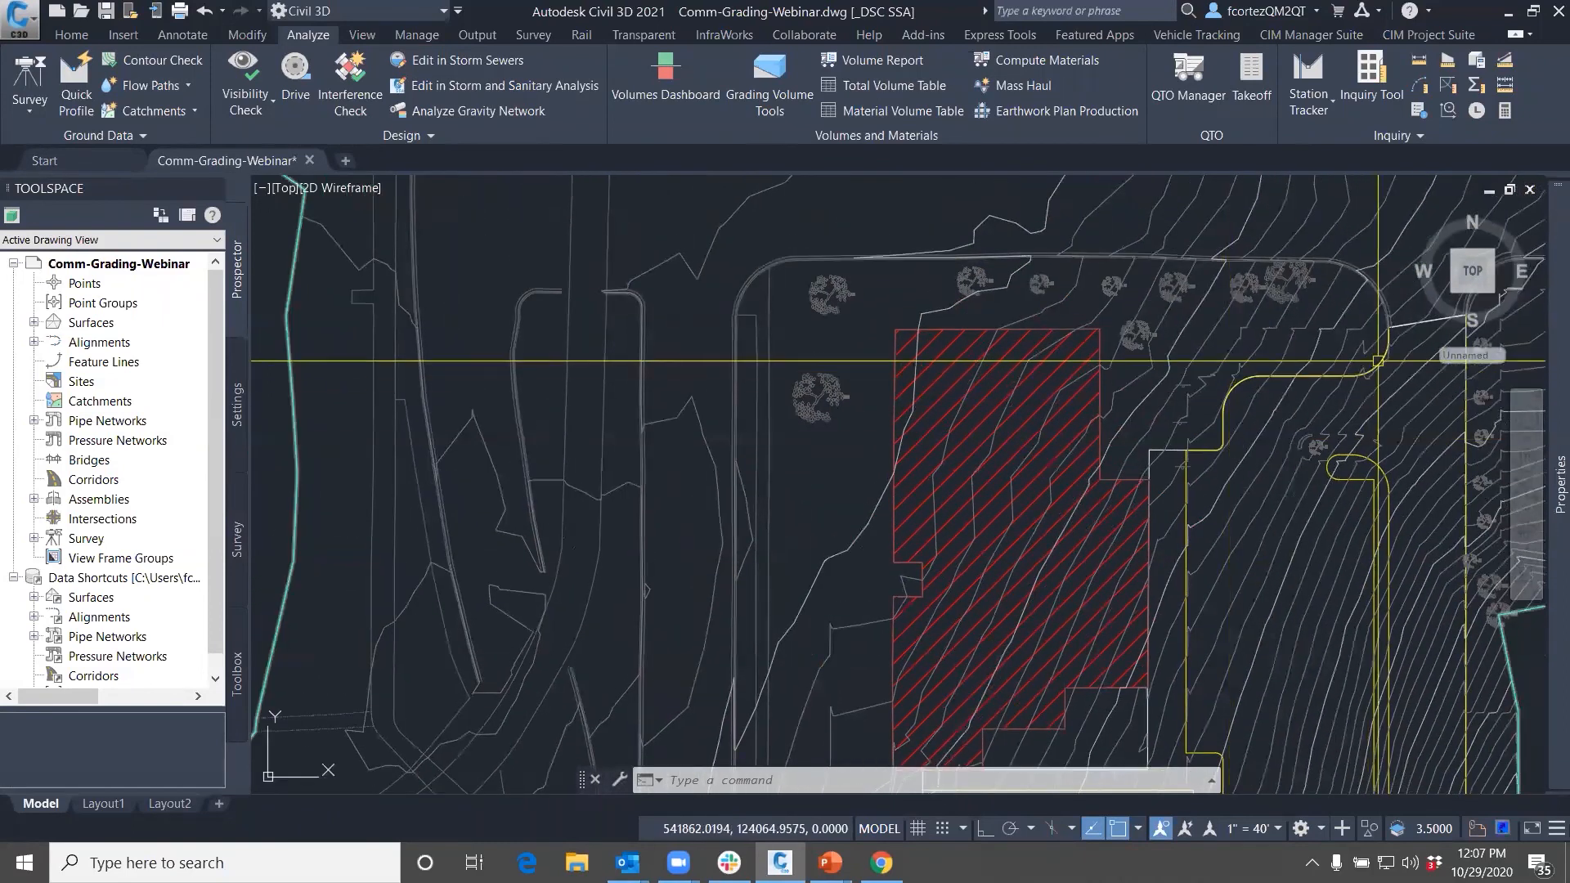
pyautogui.scroll(-2, 1387, 332)
pyautogui.moveTo(1384, 364); pyautogui.dragTo(1248, 301, button='middle')
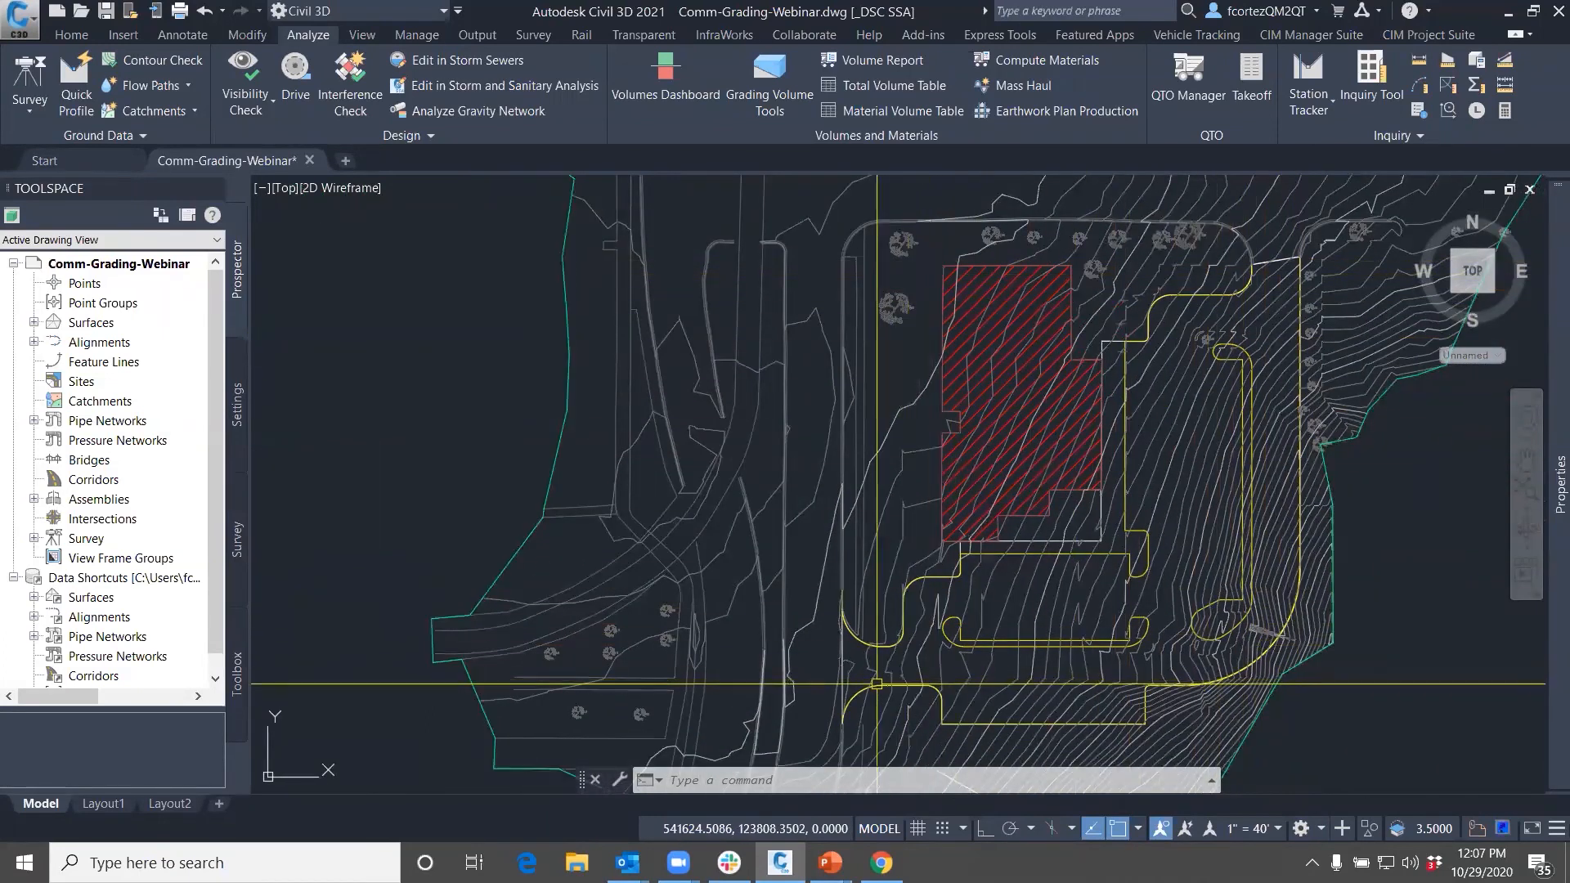
pyautogui.moveTo(844, 681); pyautogui.dragTo(867, 562, button='middle')
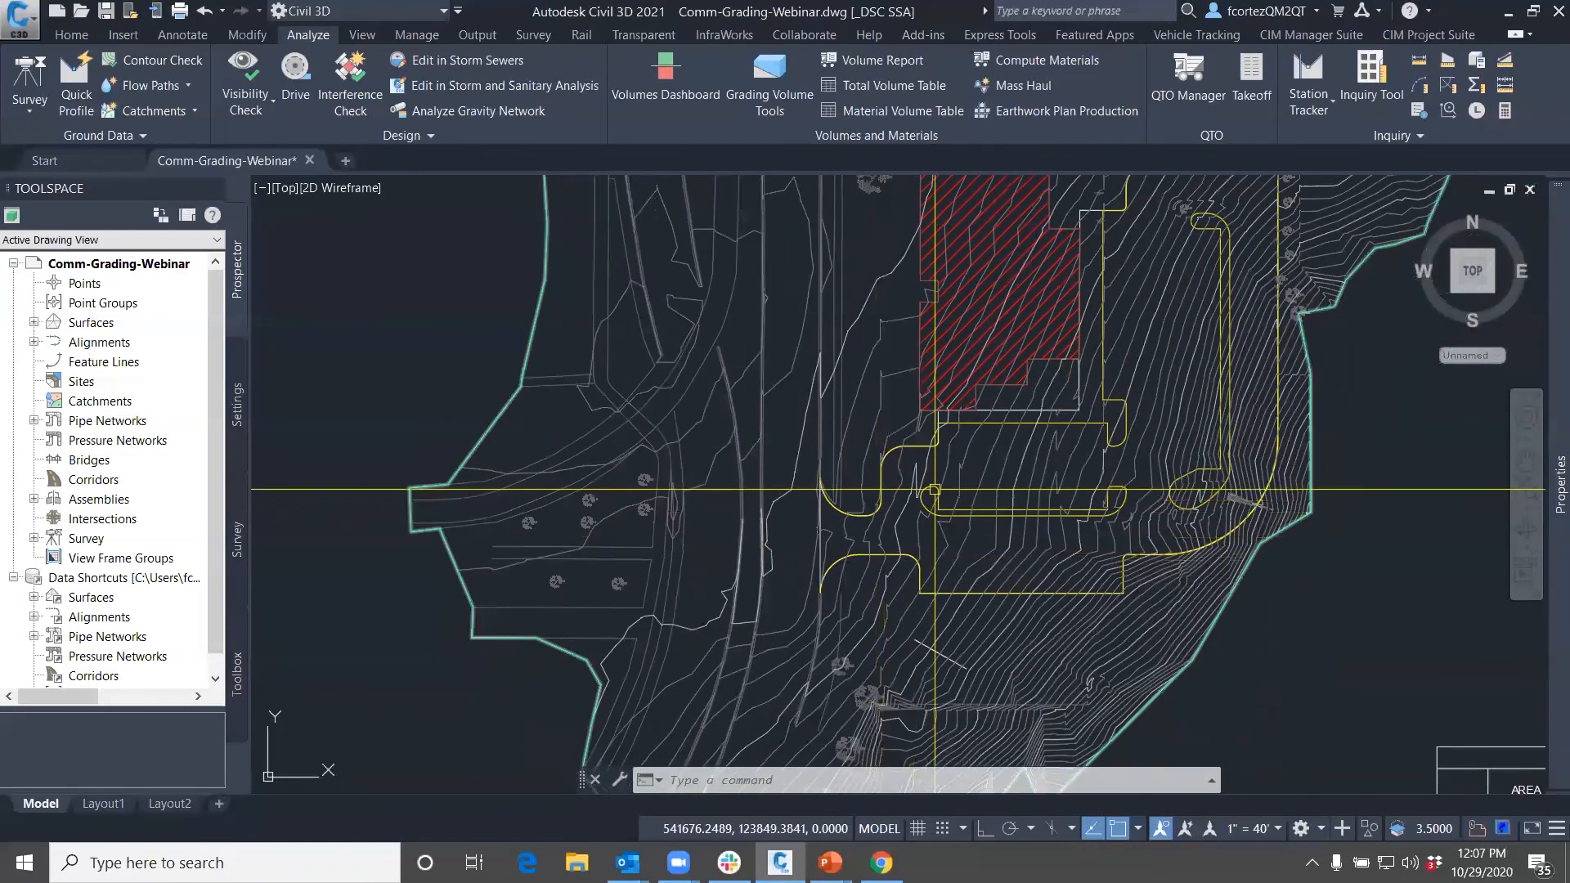
pyautogui.scroll(4, 936, 486)
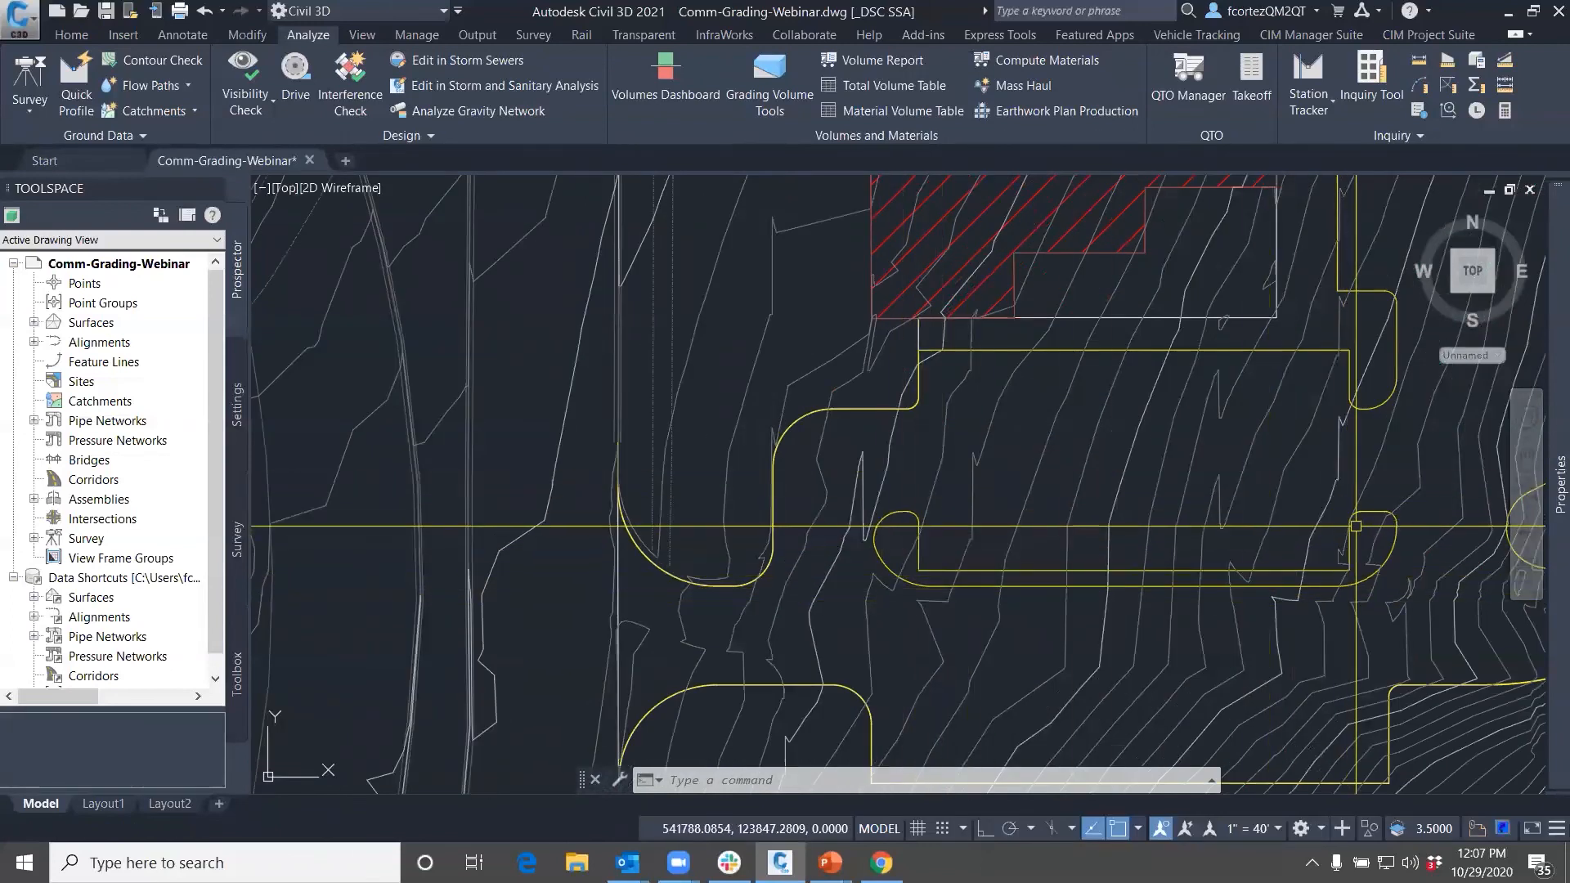
pyautogui.moveTo(1069, 560); pyautogui.dragTo(980, 572, button='middle')
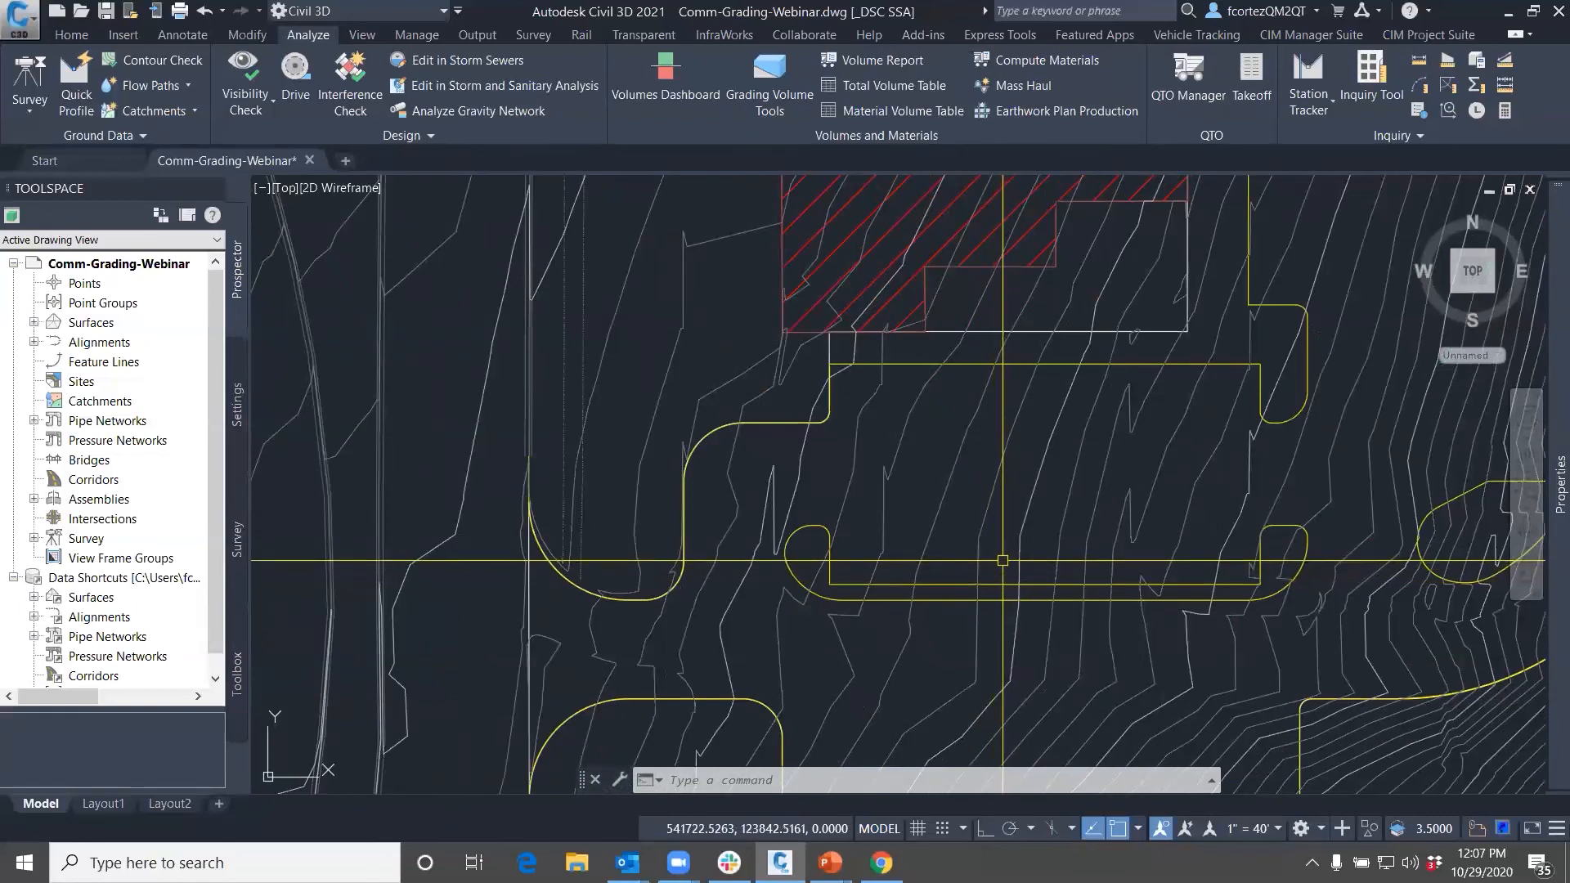
pyautogui.scroll(-2, 1002, 560)
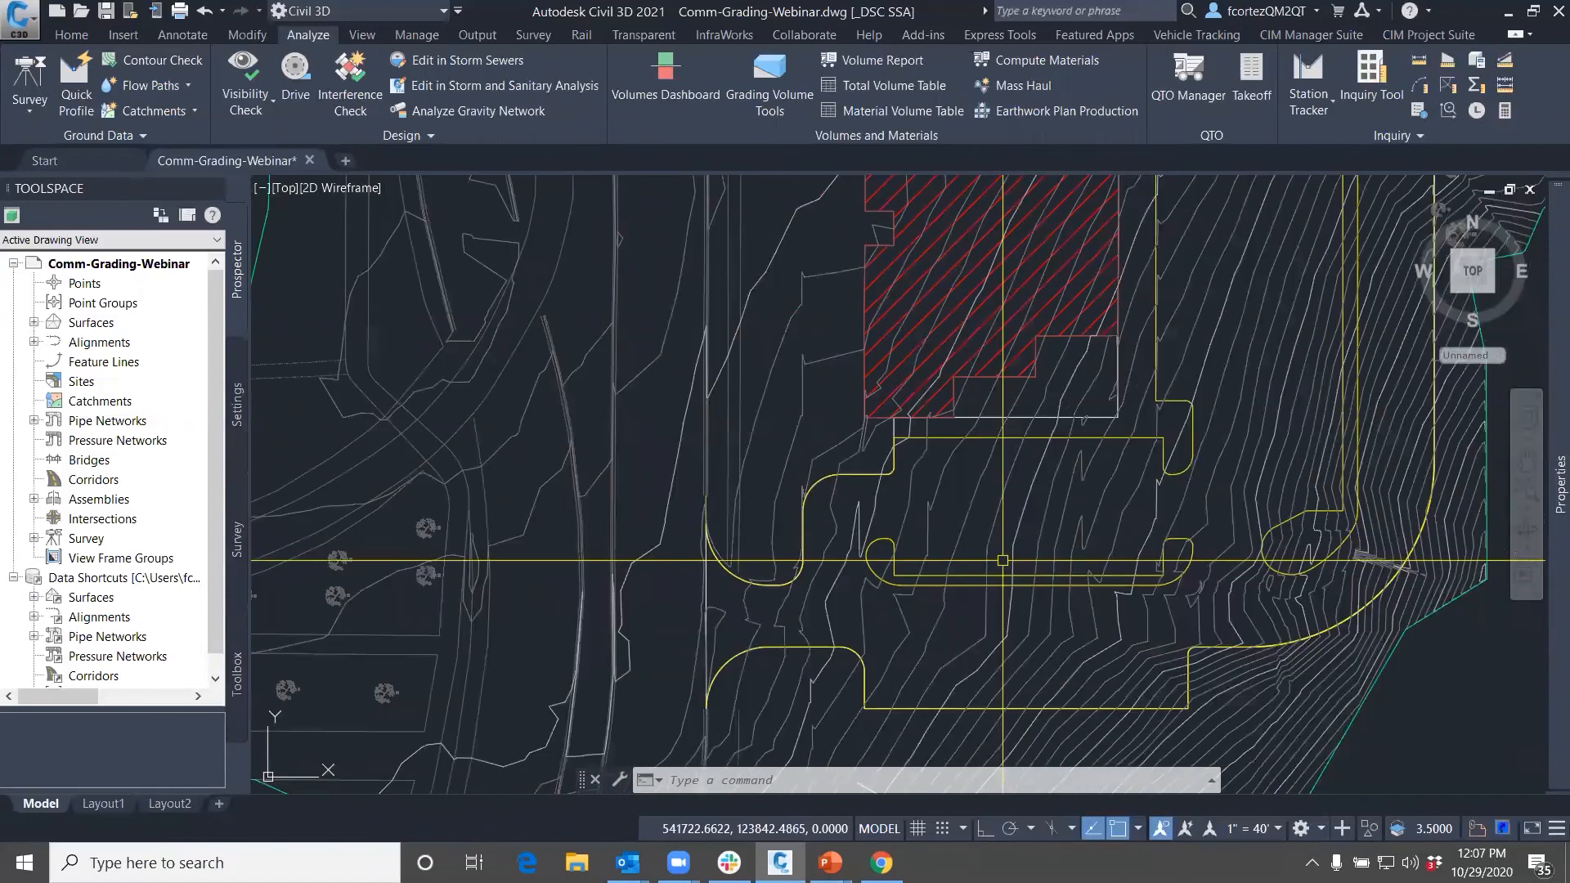
pyautogui.scroll(-2, 1001, 543)
pyautogui.moveTo(1004, 545); pyautogui.dragTo(990, 617, button='middle')
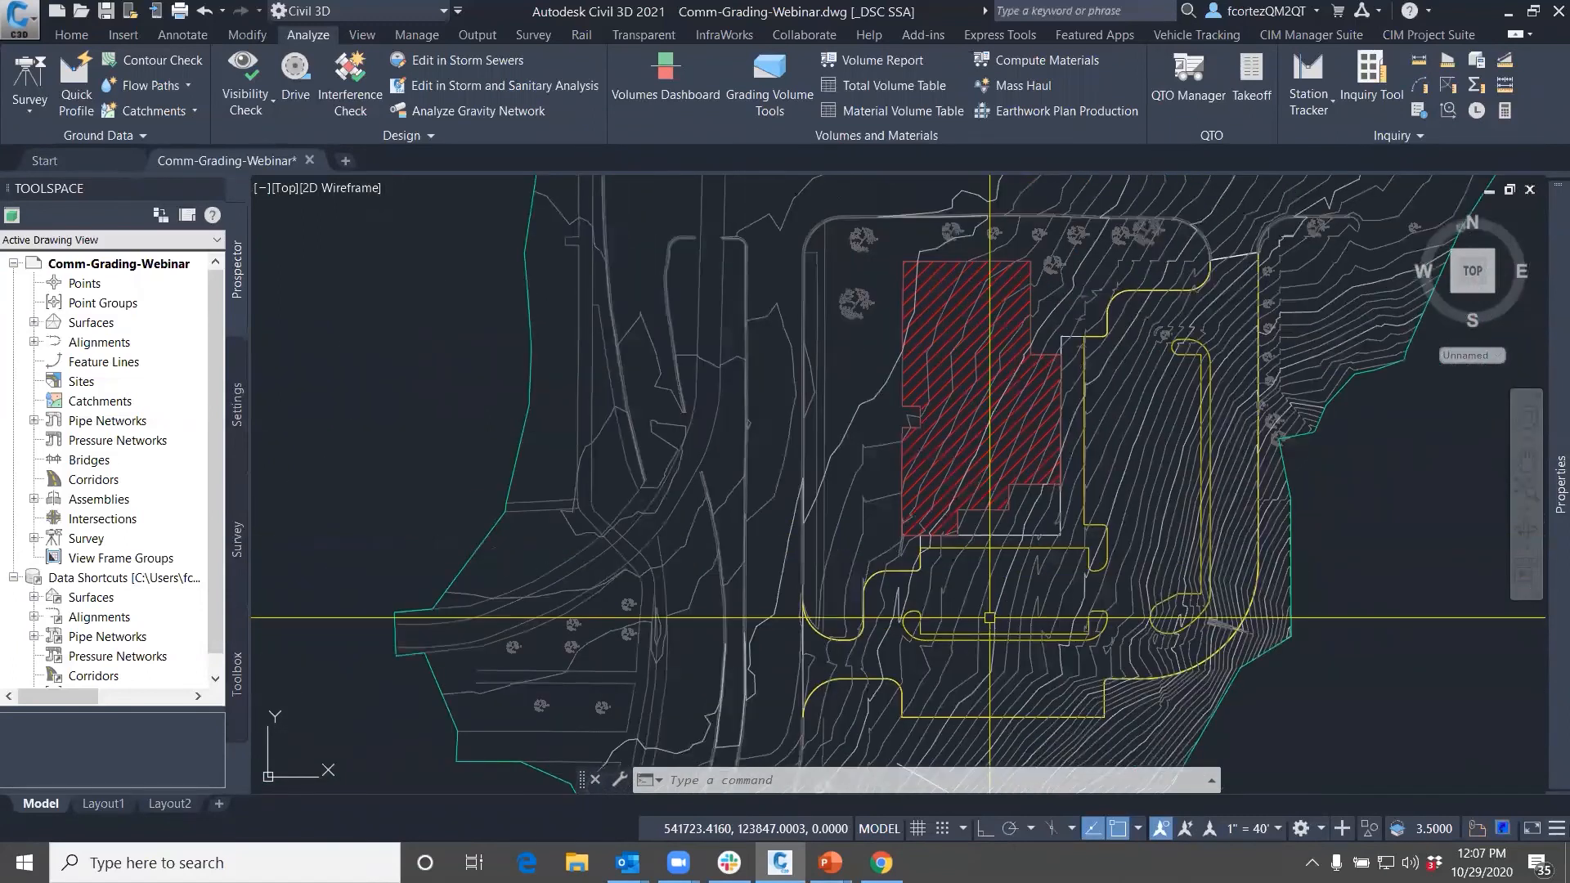
pyautogui.moveTo(985, 605)
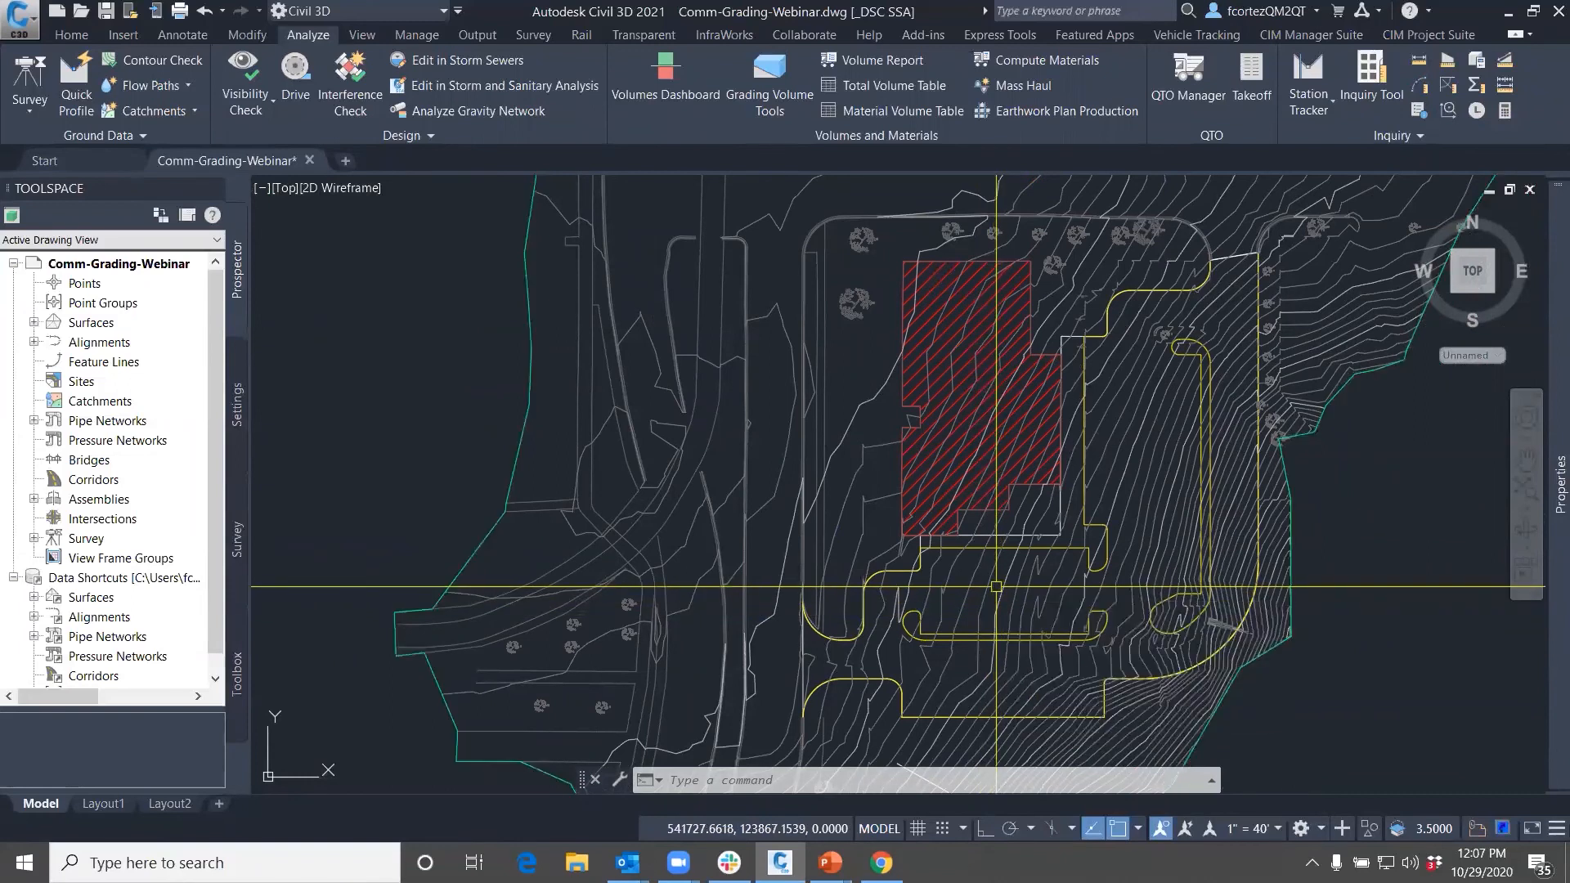
# Study the existing contours across the parking area between the building's south edge and the long parking island
pyautogui.moveTo(990, 587); pyautogui.dragTo(1035, 573, button='middle')
pyautogui.scroll(5, 958, 570)
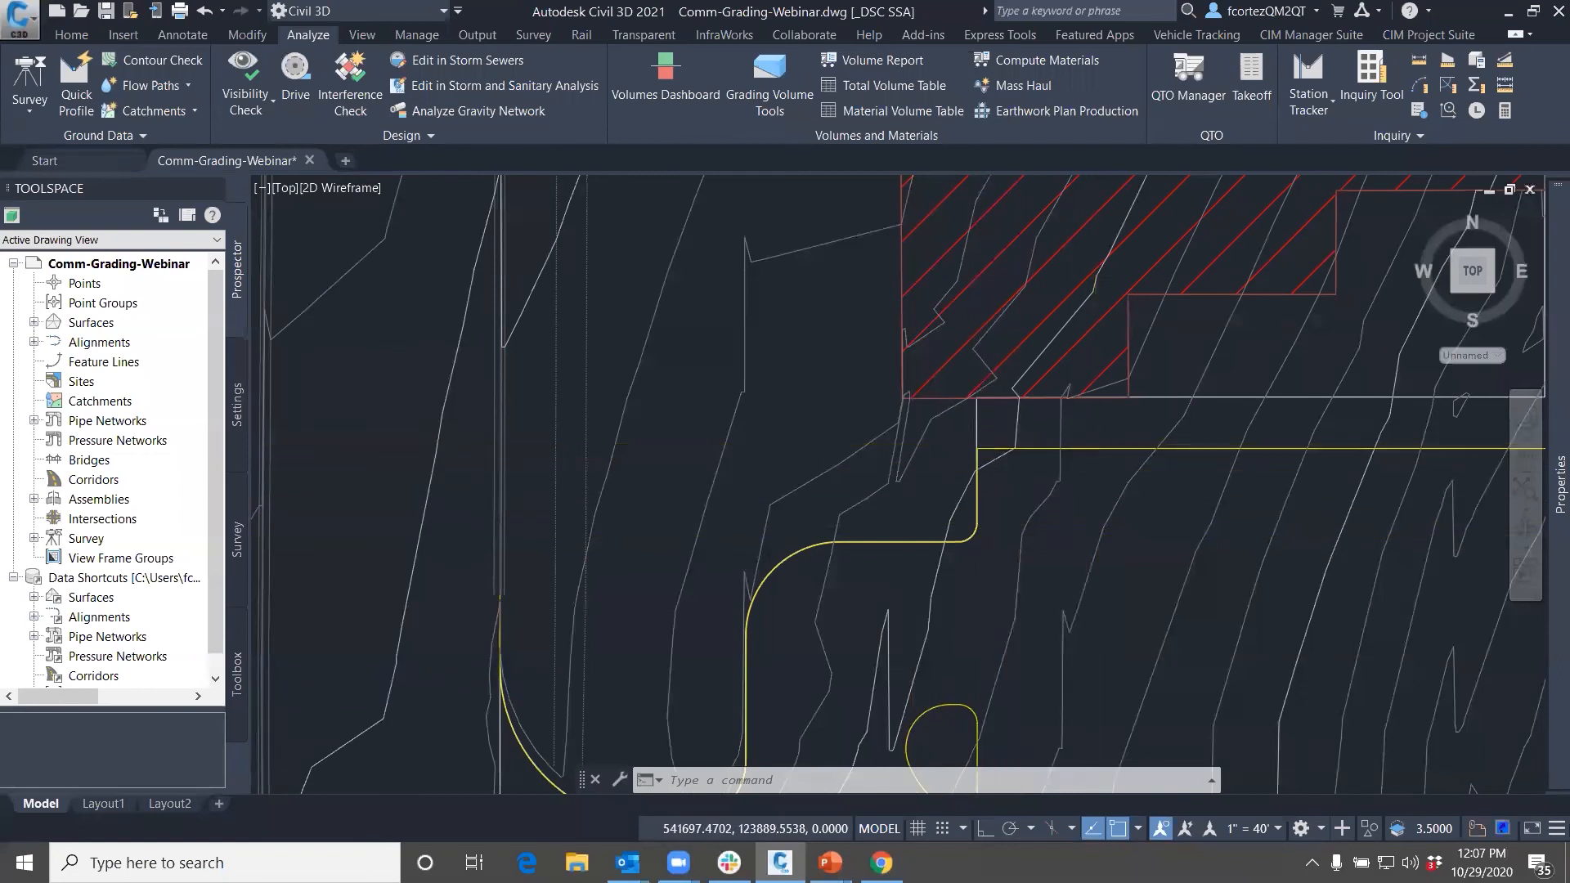
pyautogui.scroll(-3, 1271, 441)
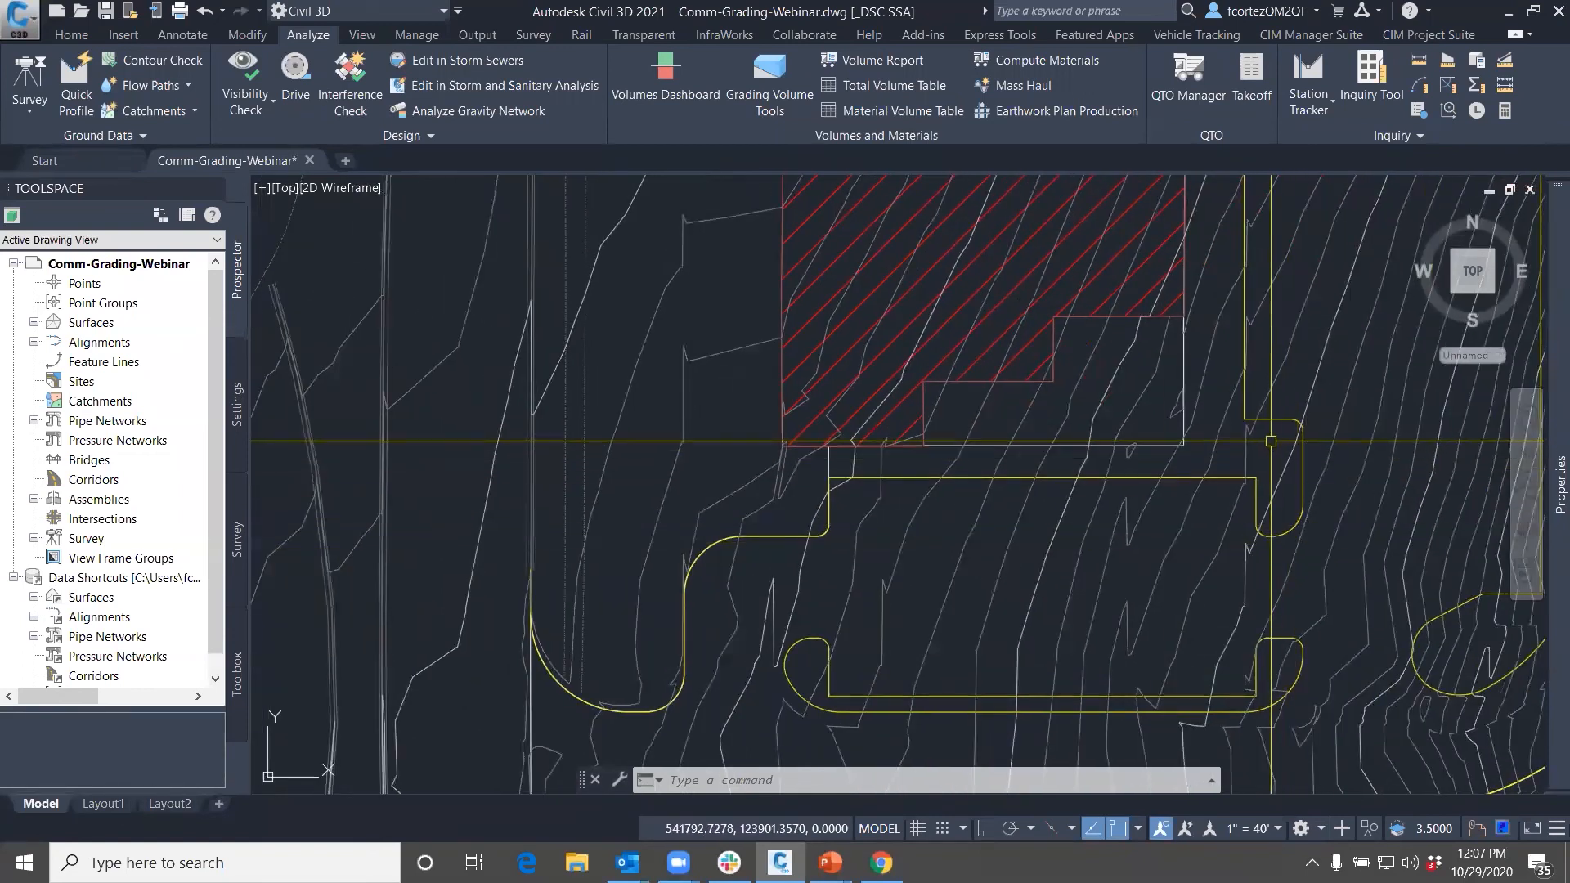
pyautogui.moveTo(1126, 499); pyautogui.dragTo(1180, 492, button='middle')
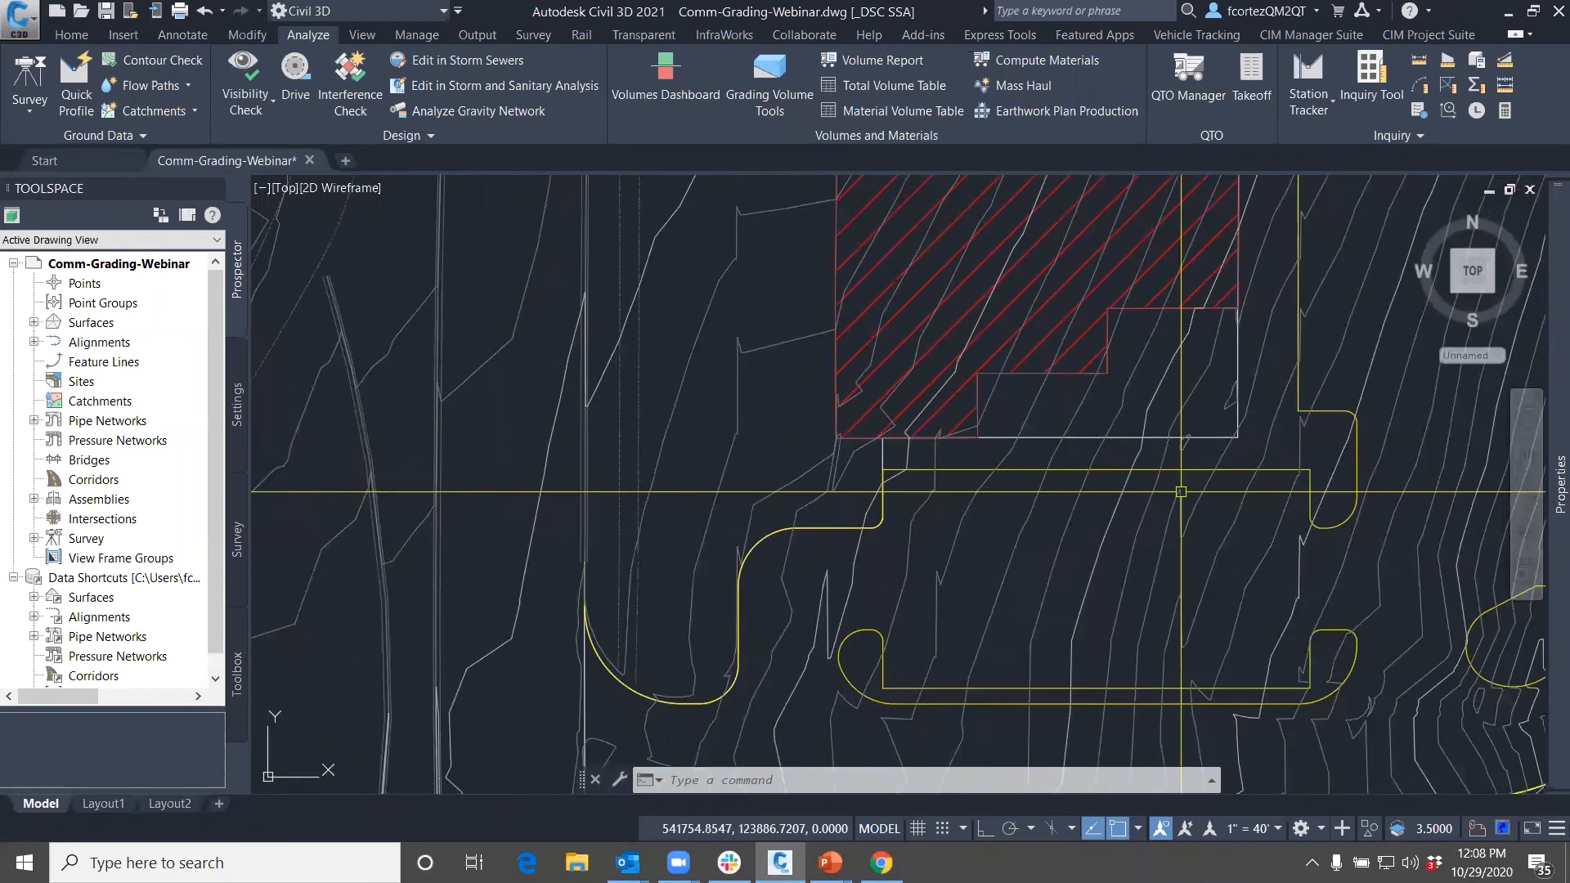
pyautogui.moveTo(1040, 503); pyautogui.dragTo(1086, 501, button='middle')
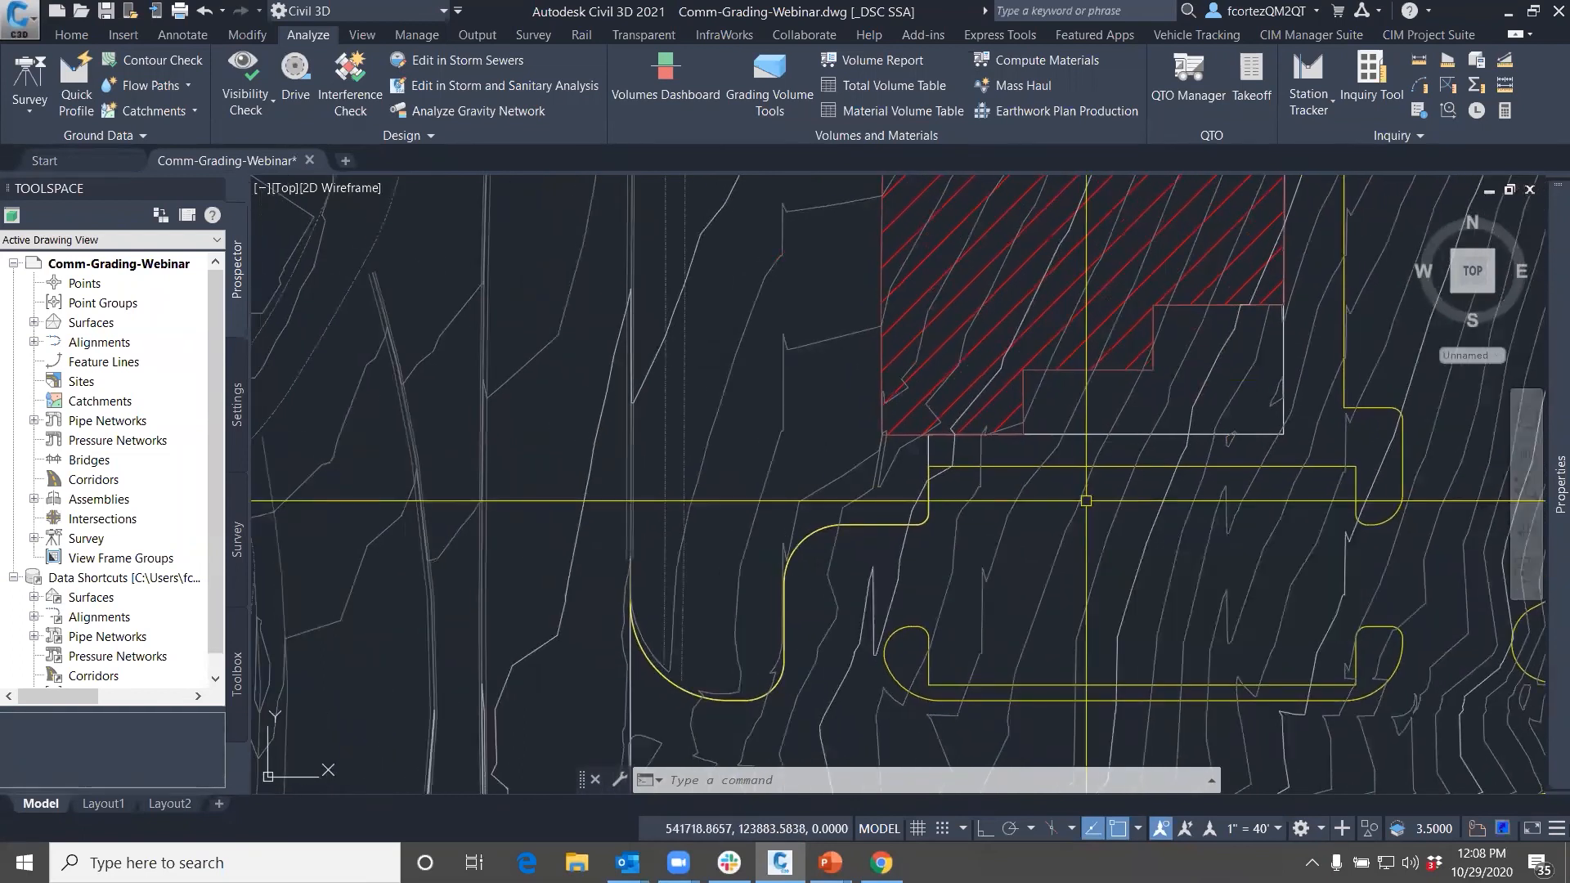
pyautogui.moveTo(1066, 534); pyautogui.dragTo(1105, 534, button='middle')
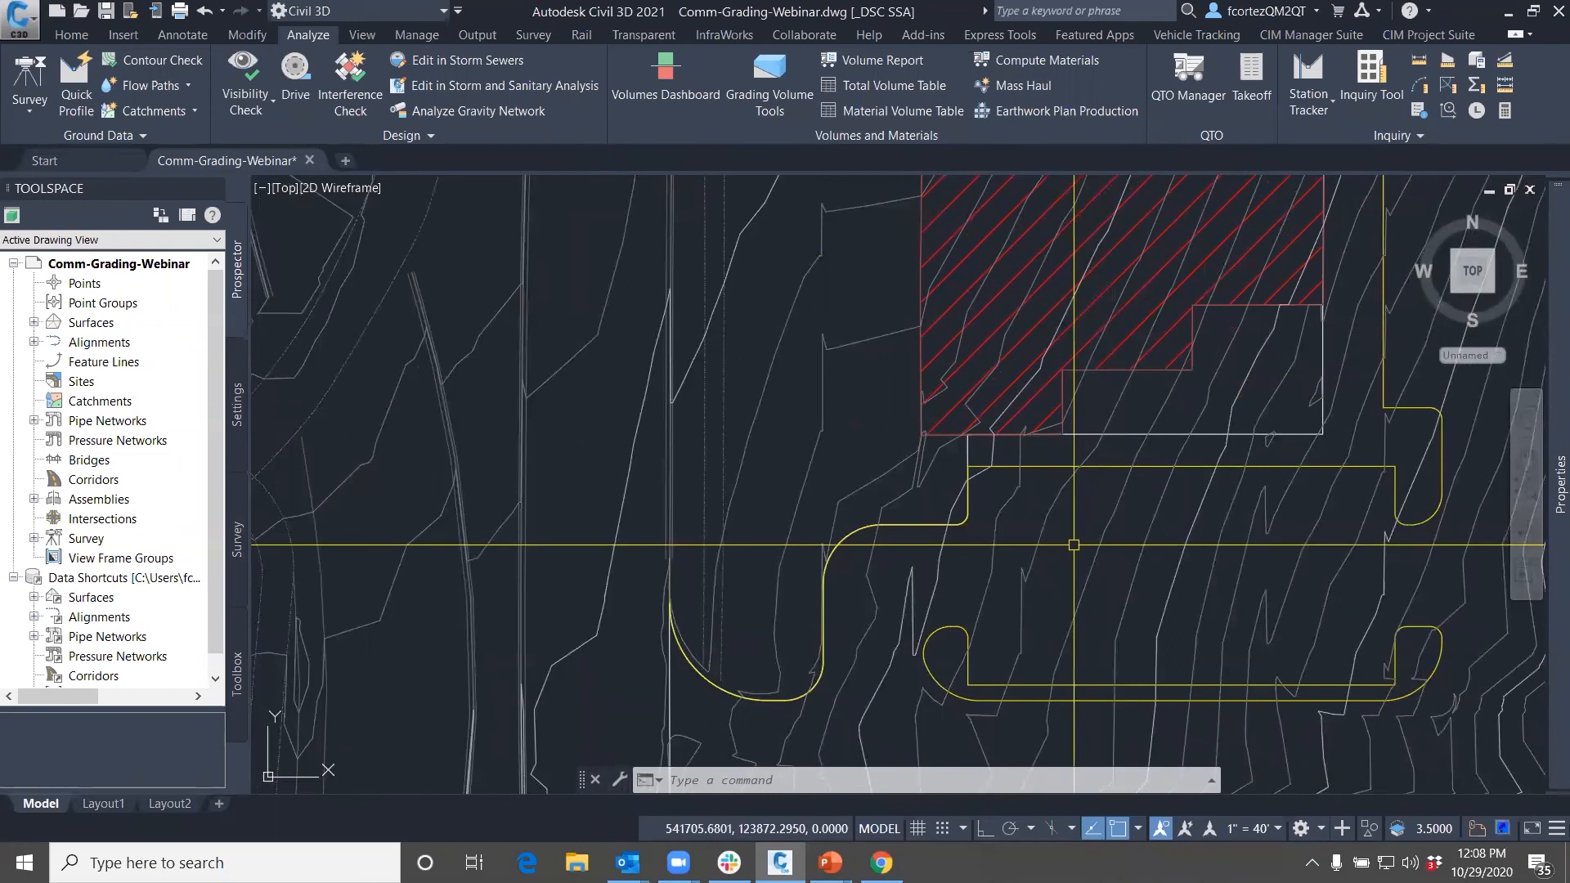
pyautogui.scroll(-5, 1072, 544)
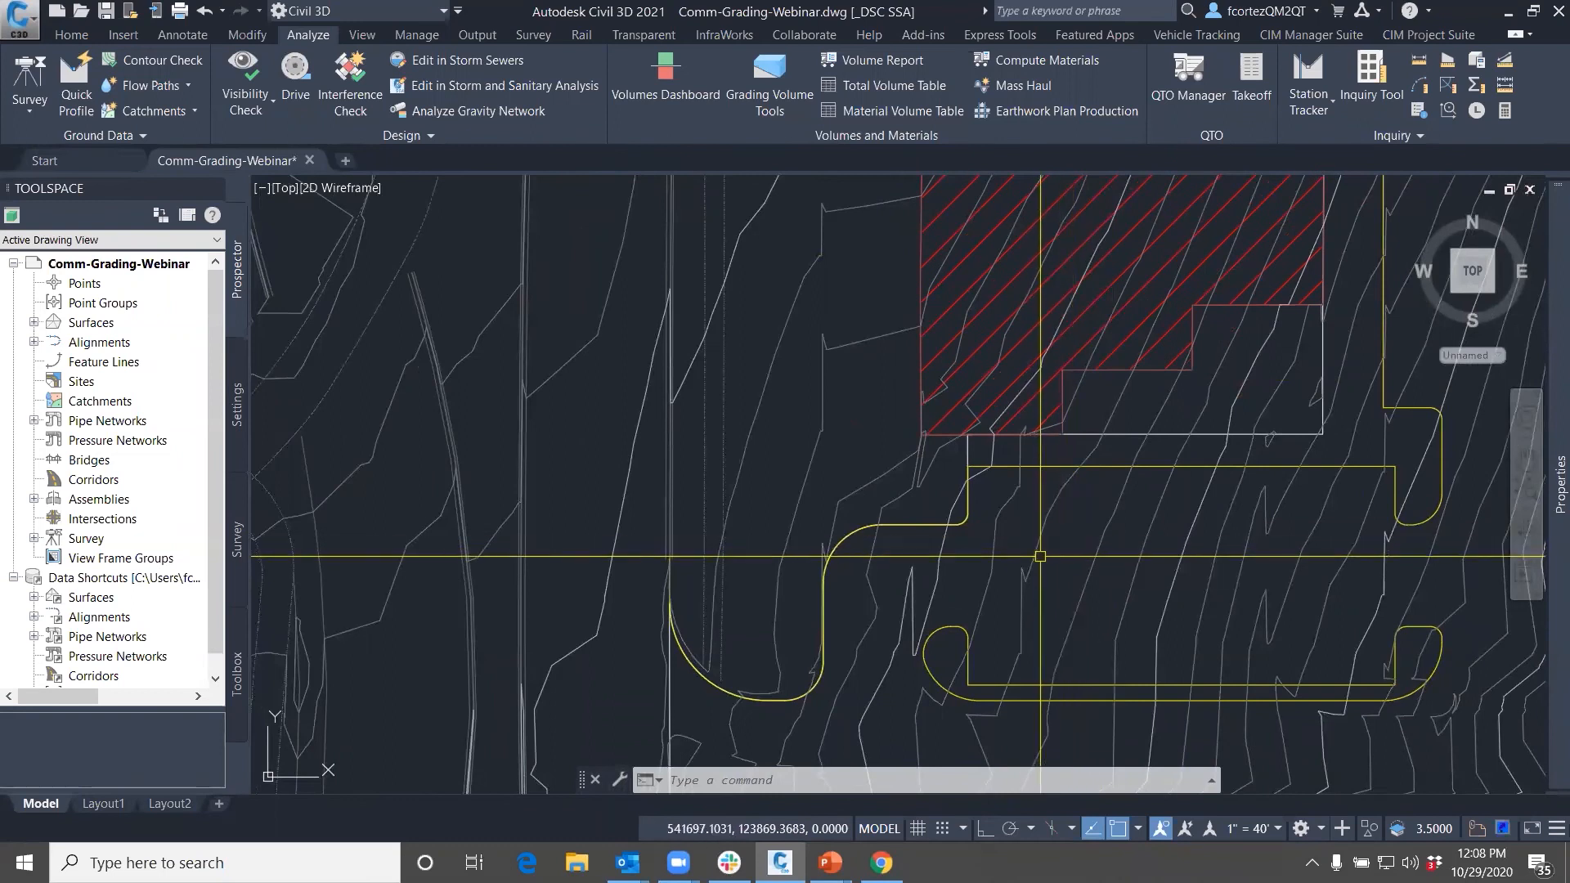
pyautogui.moveTo(1043, 555)
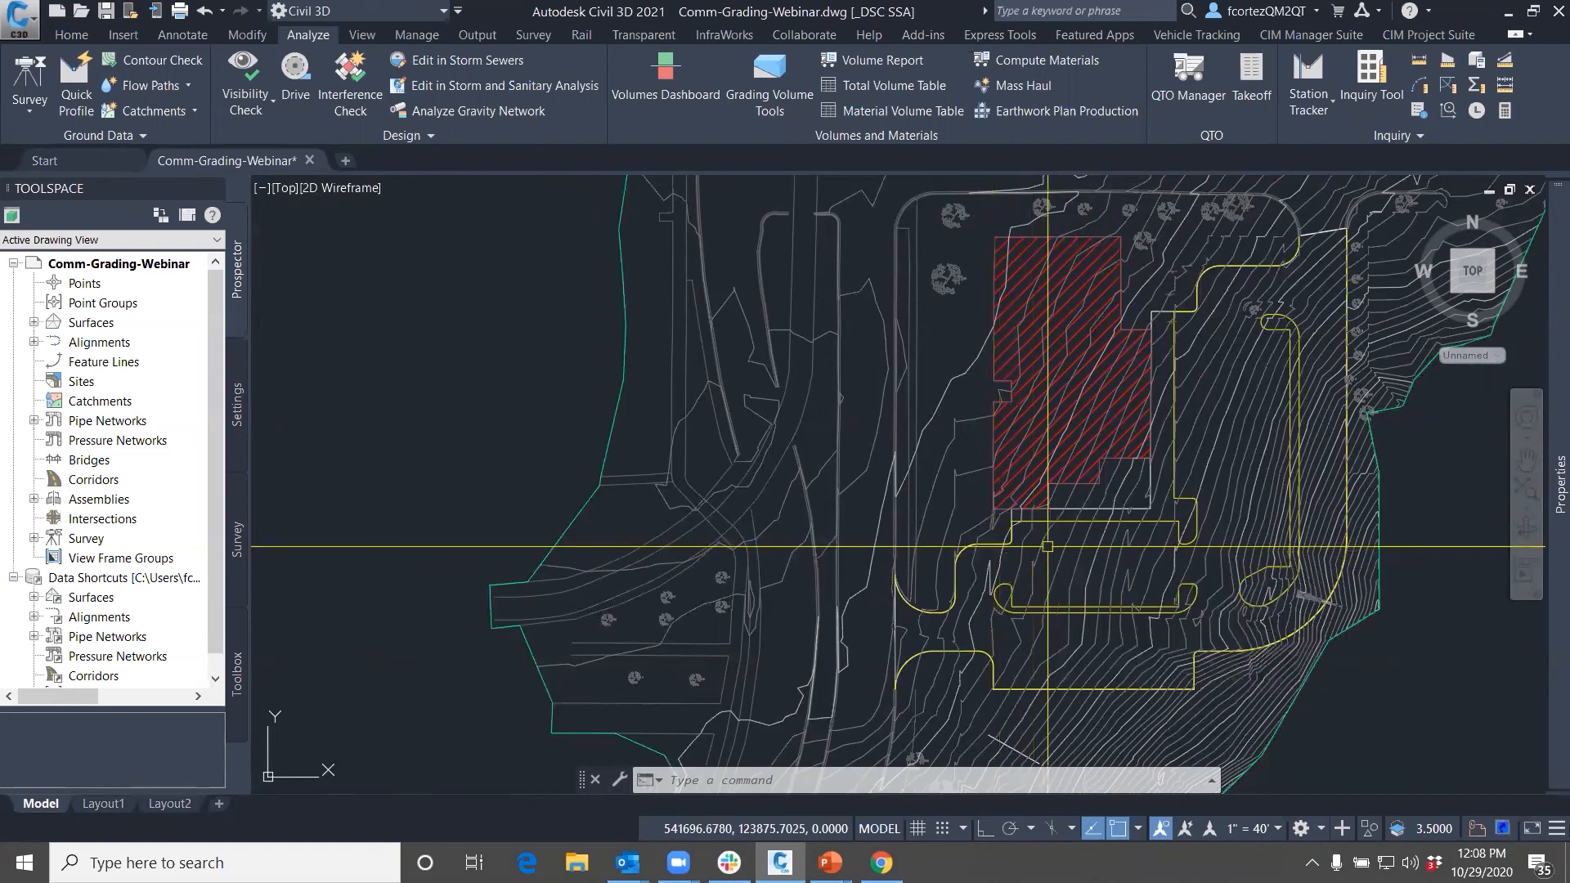
pyautogui.scroll(4, 1080, 525)
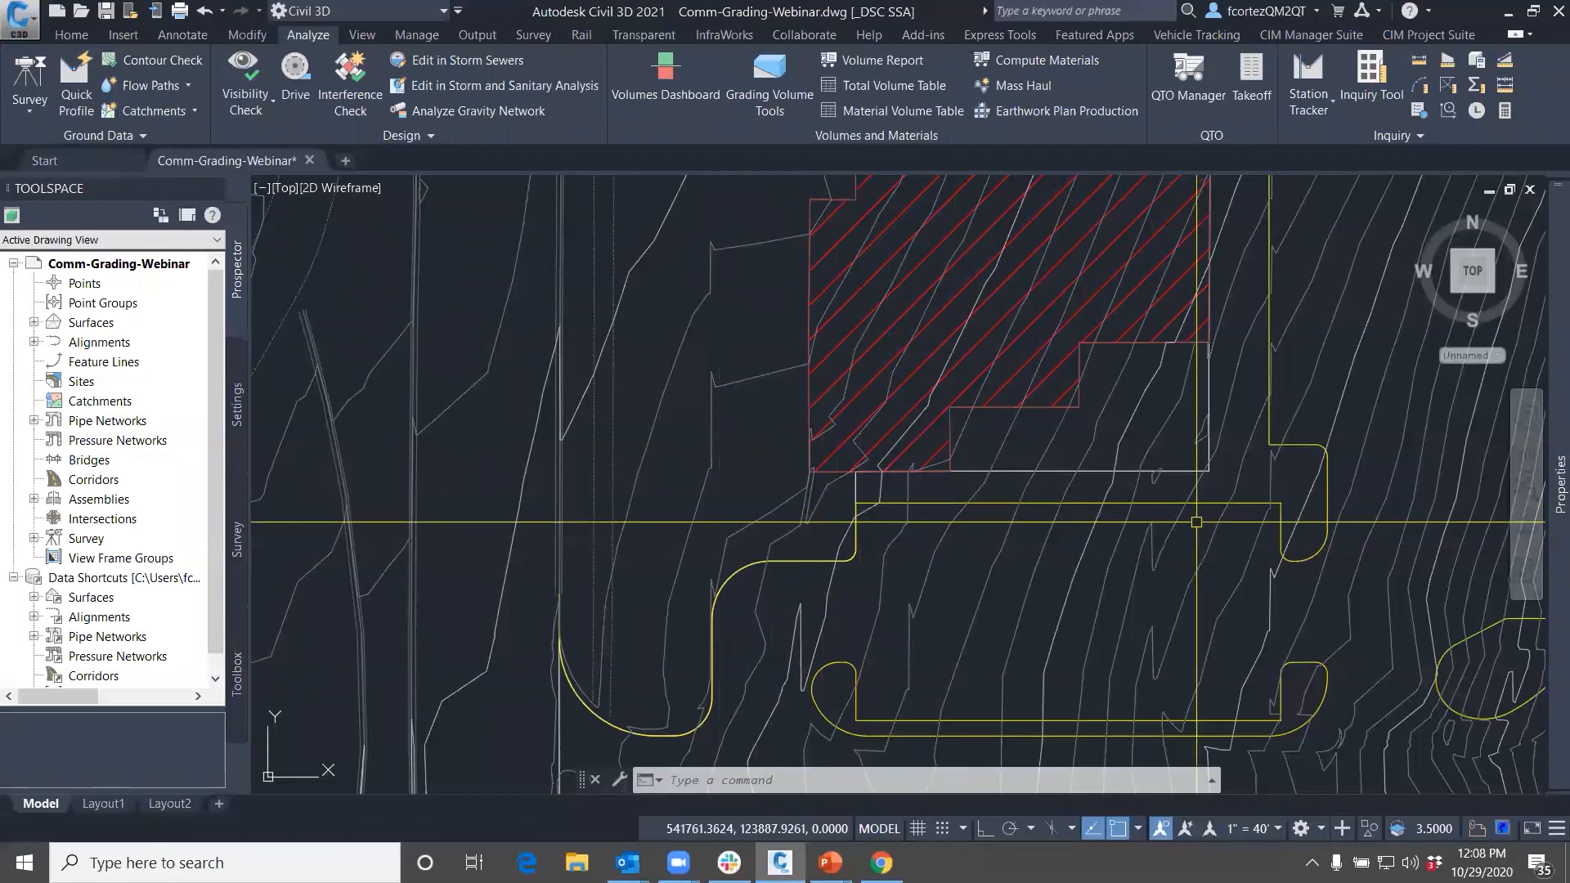
pyautogui.moveTo(1186, 583)
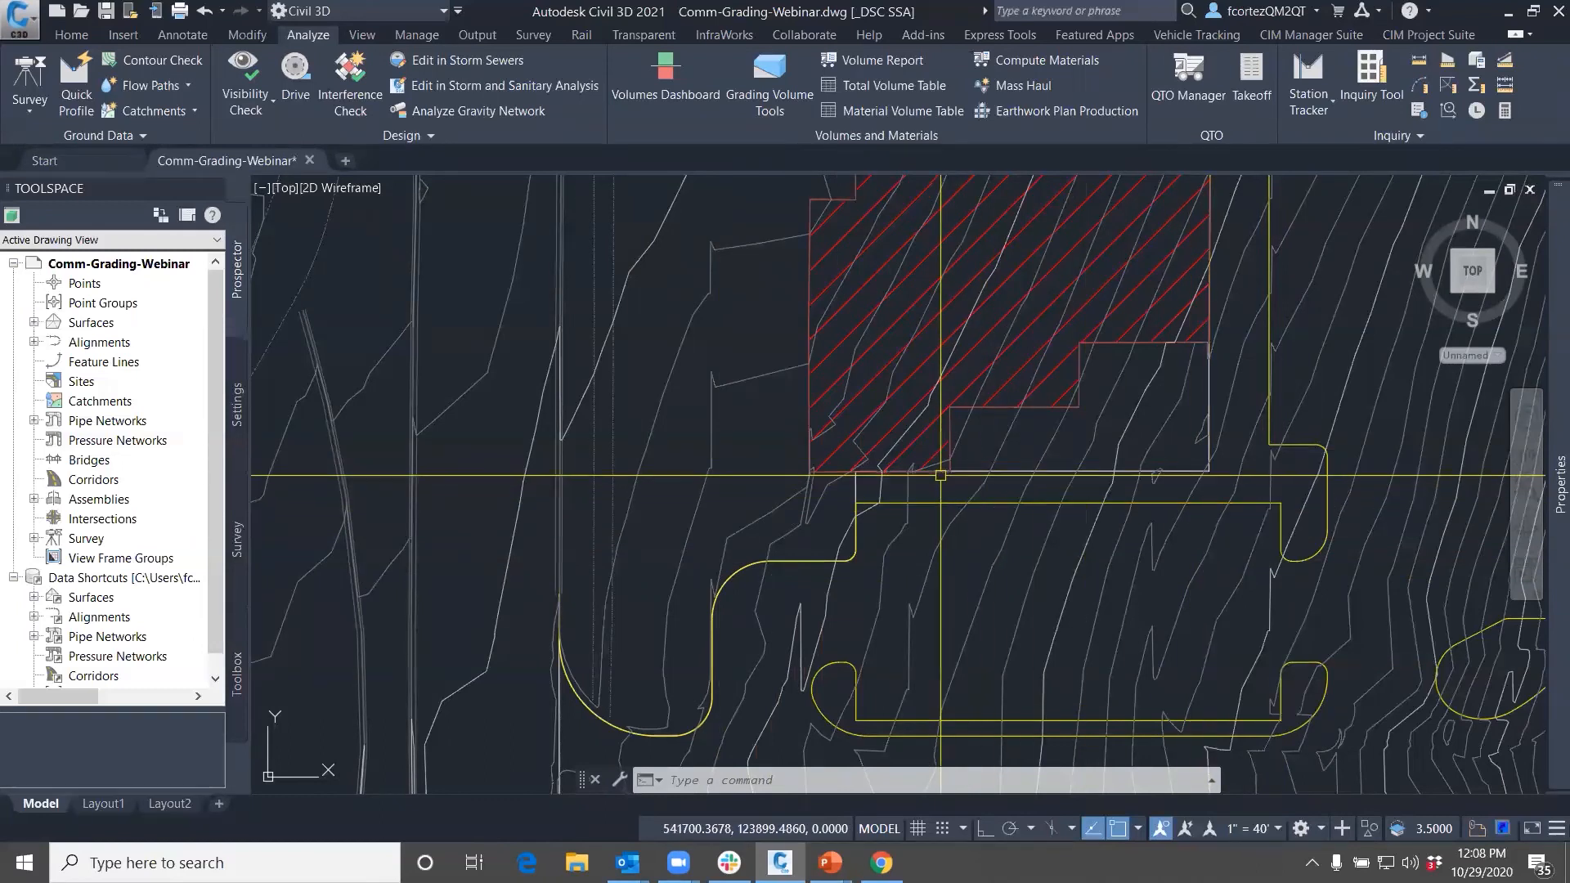
pyautogui.scroll(-4, 941, 476)
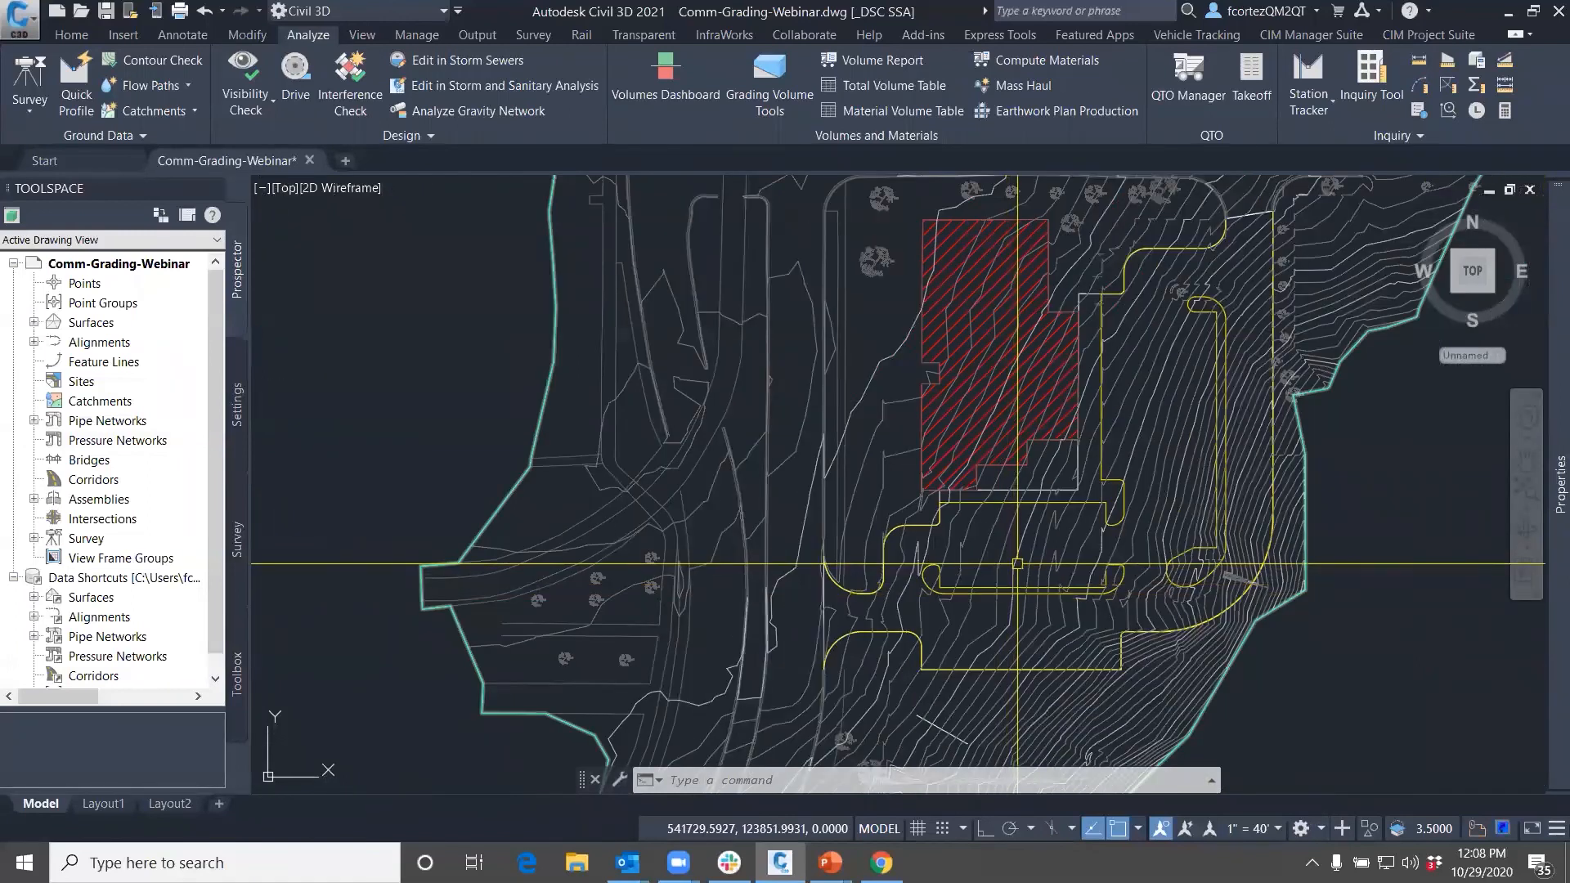
# Check the EG surface elevations in the parking areas east and south of the building
pyautogui.moveTo(1142, 430)
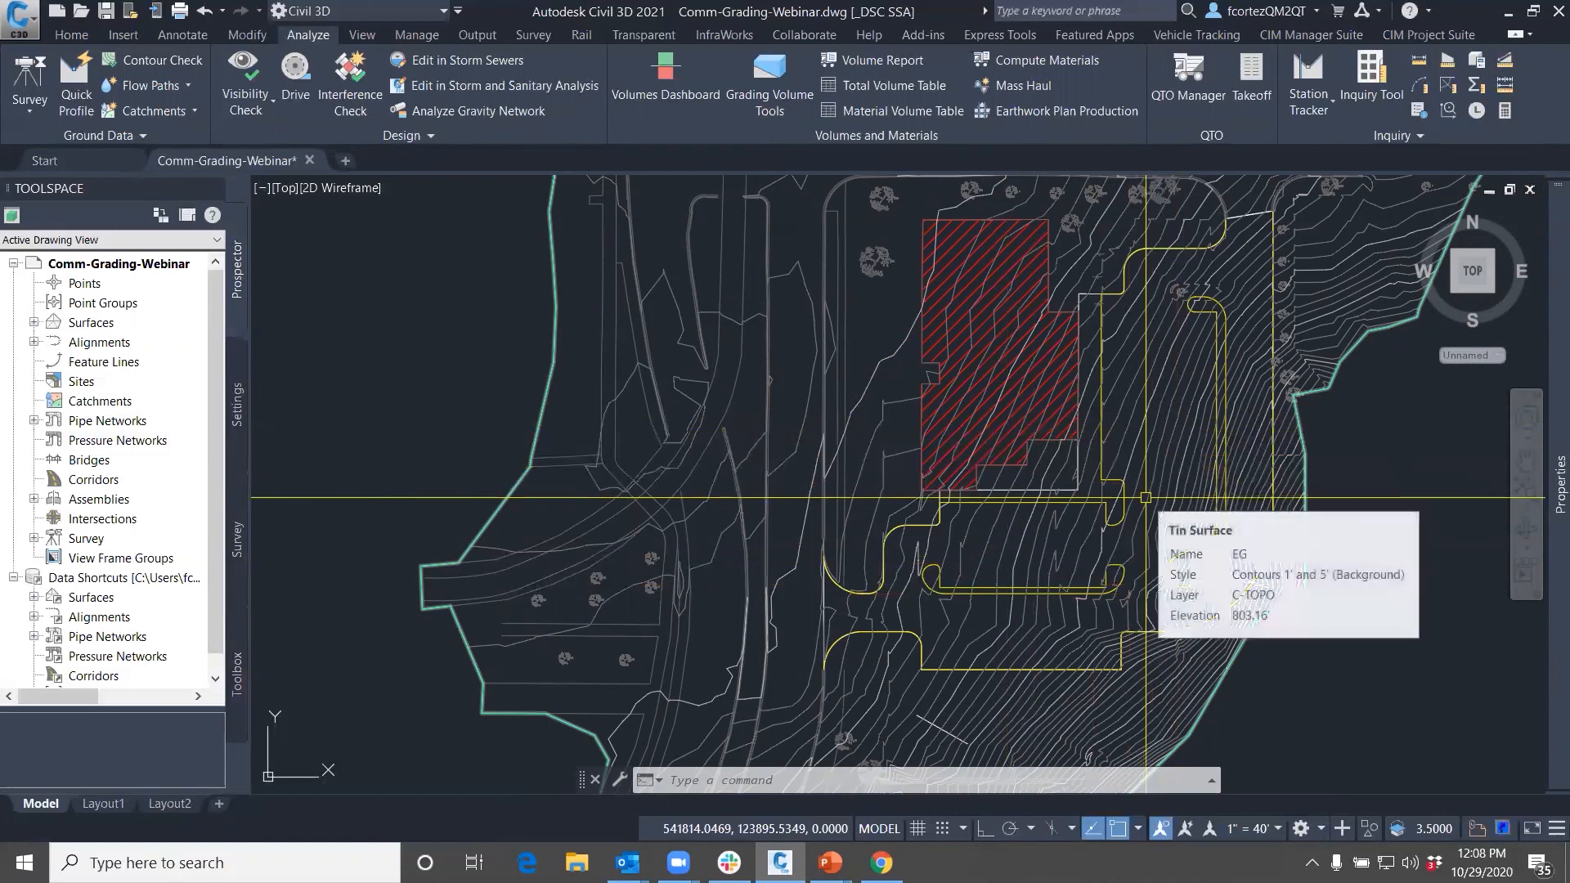
pyautogui.moveTo(1145, 500)
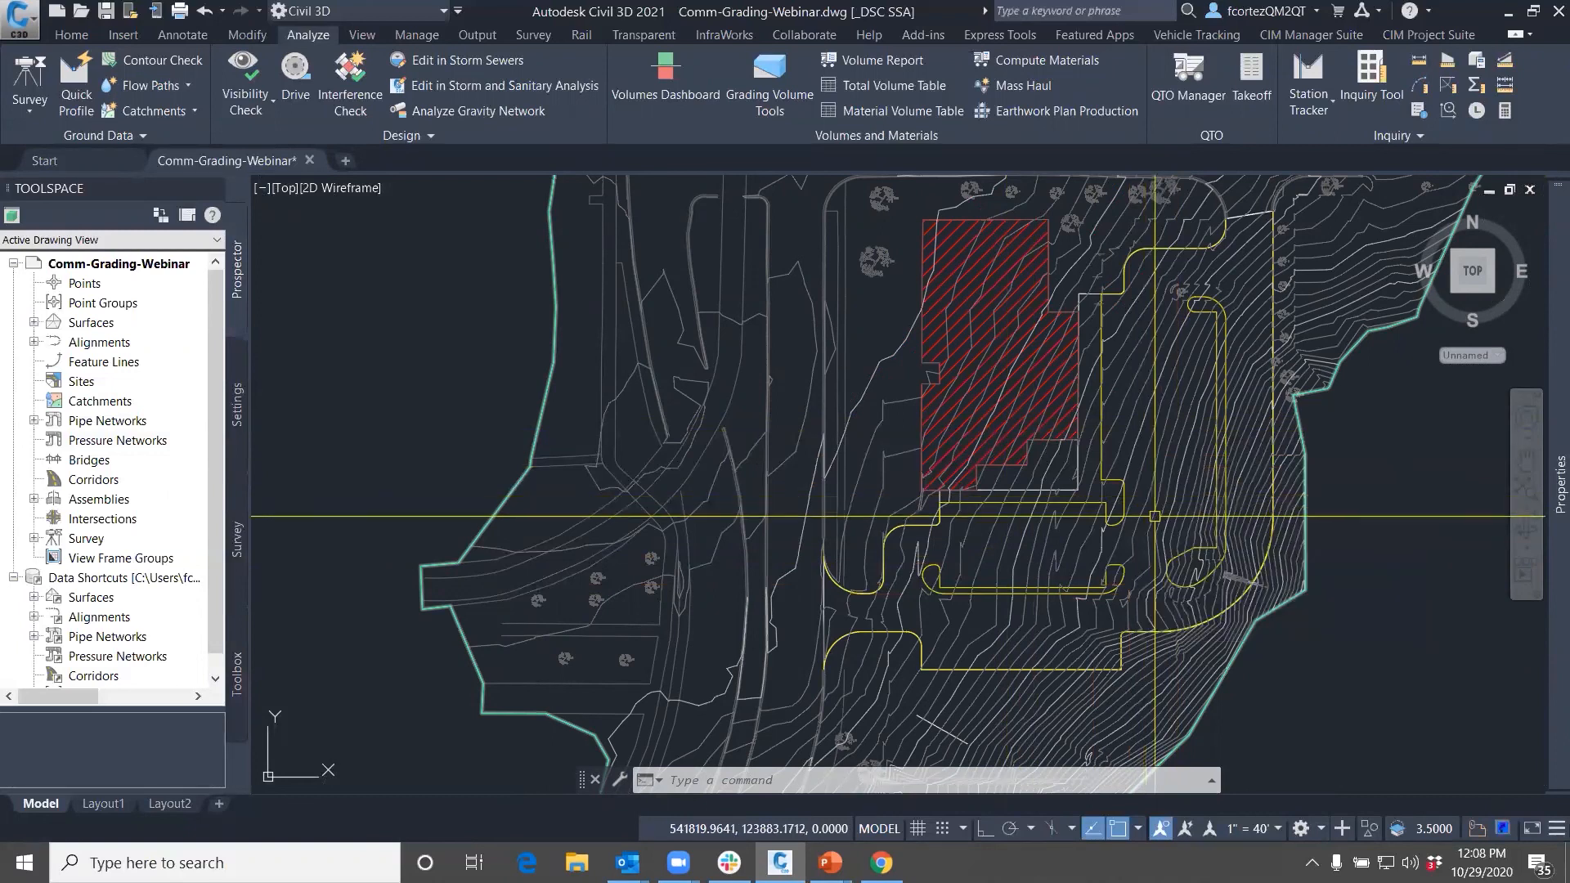
pyautogui.moveTo(990, 546); pyautogui.dragTo(1104, 521, button='middle')
pyautogui.moveTo(1104, 521)
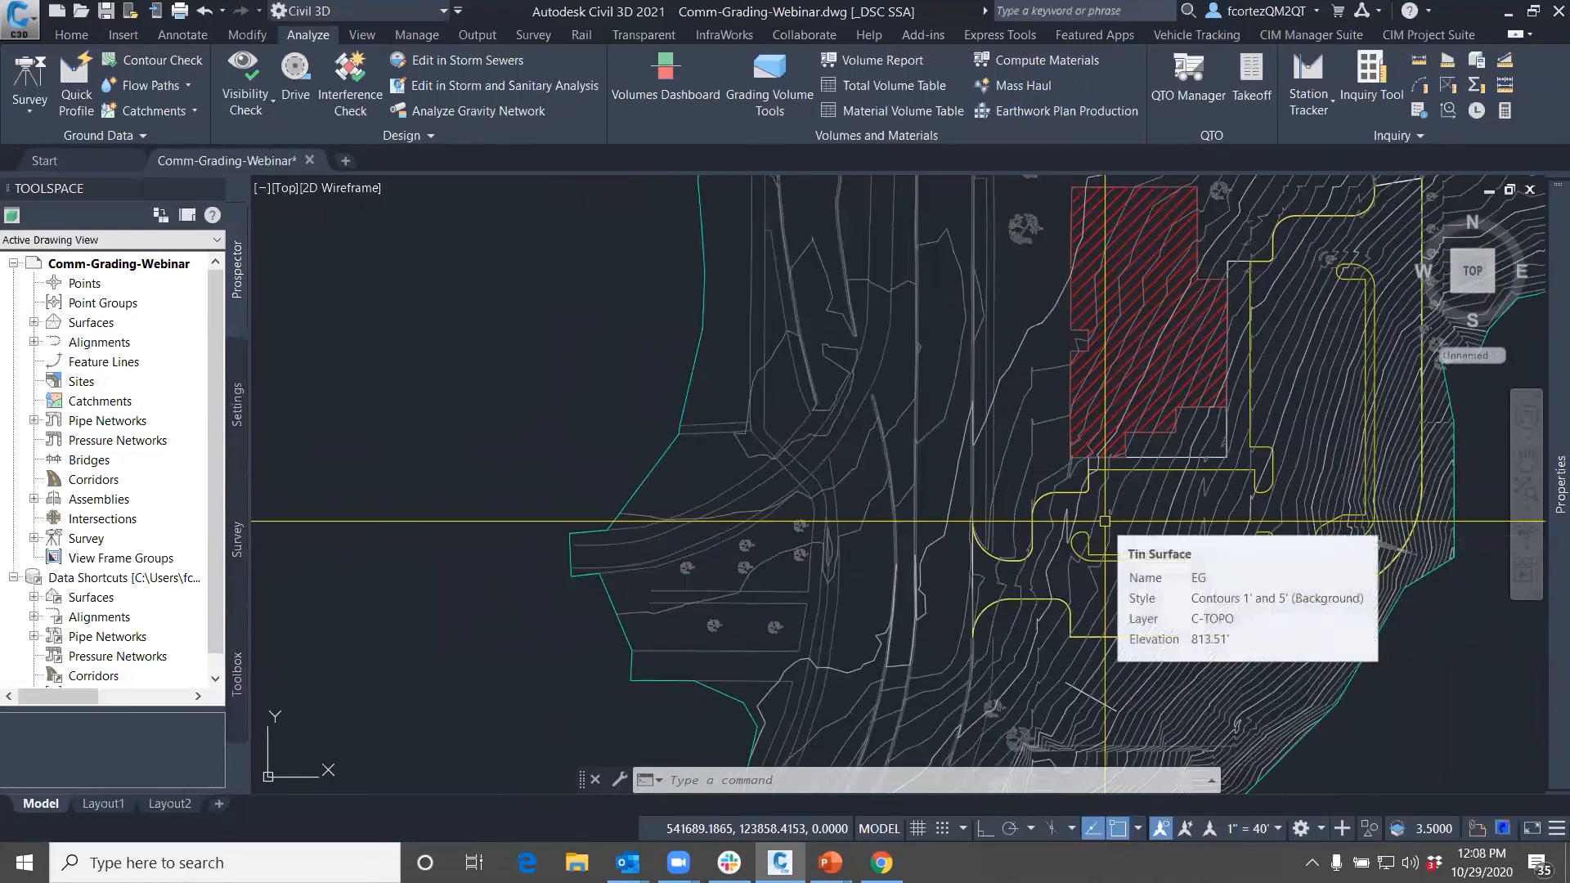
# Start a polyline at the end of the southwest entrance's north curb return and run it east, perpendicular to the north-south curb
pyautogui.write('p')
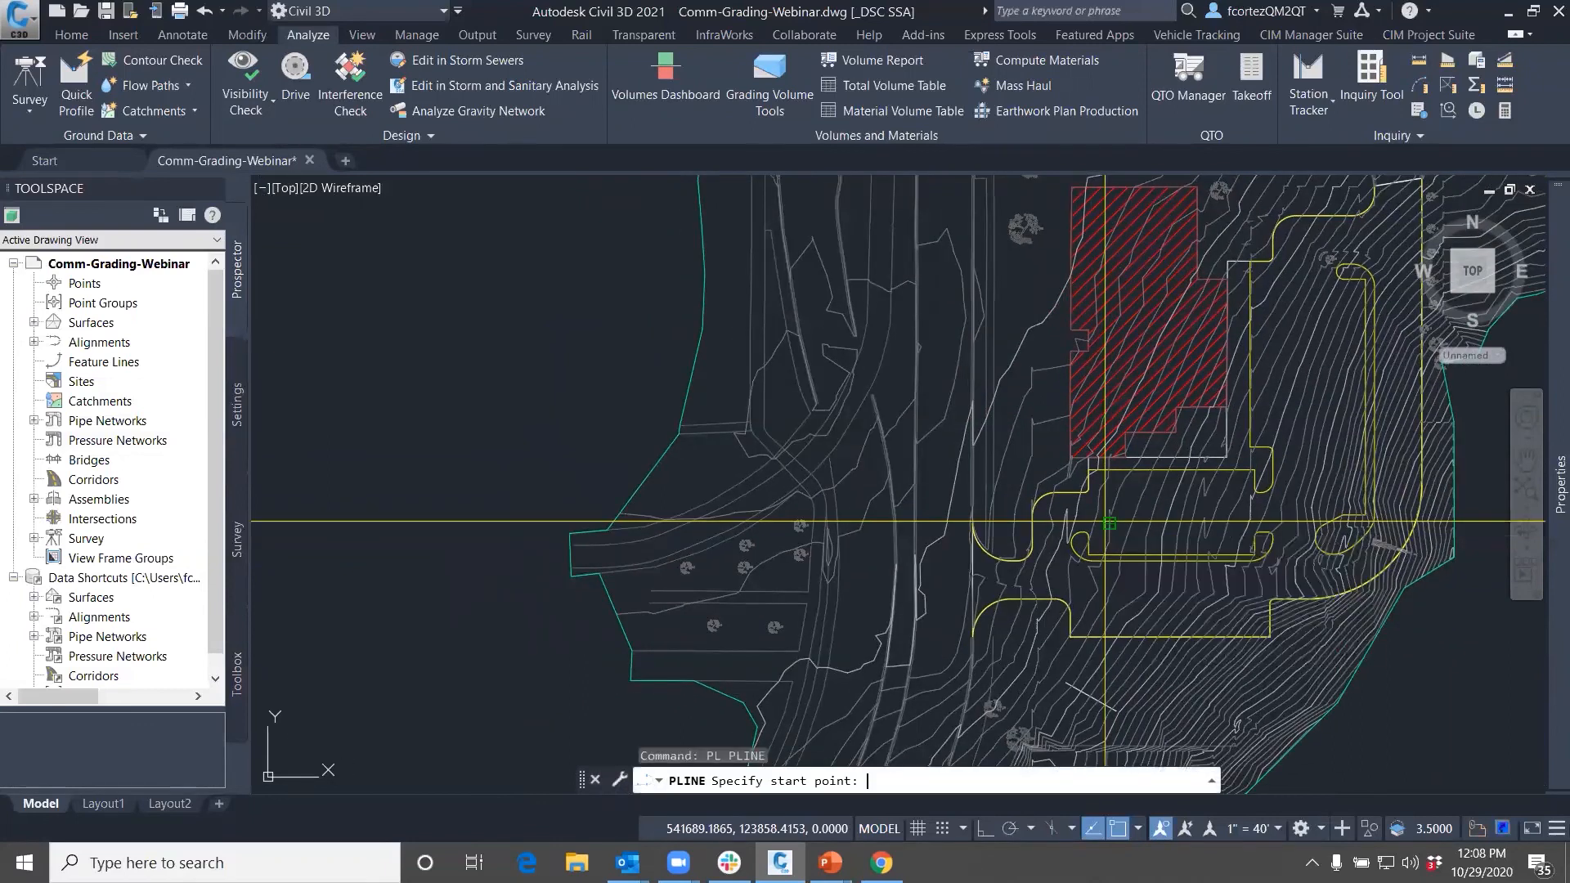
pyautogui.scroll(8, 1106, 521)
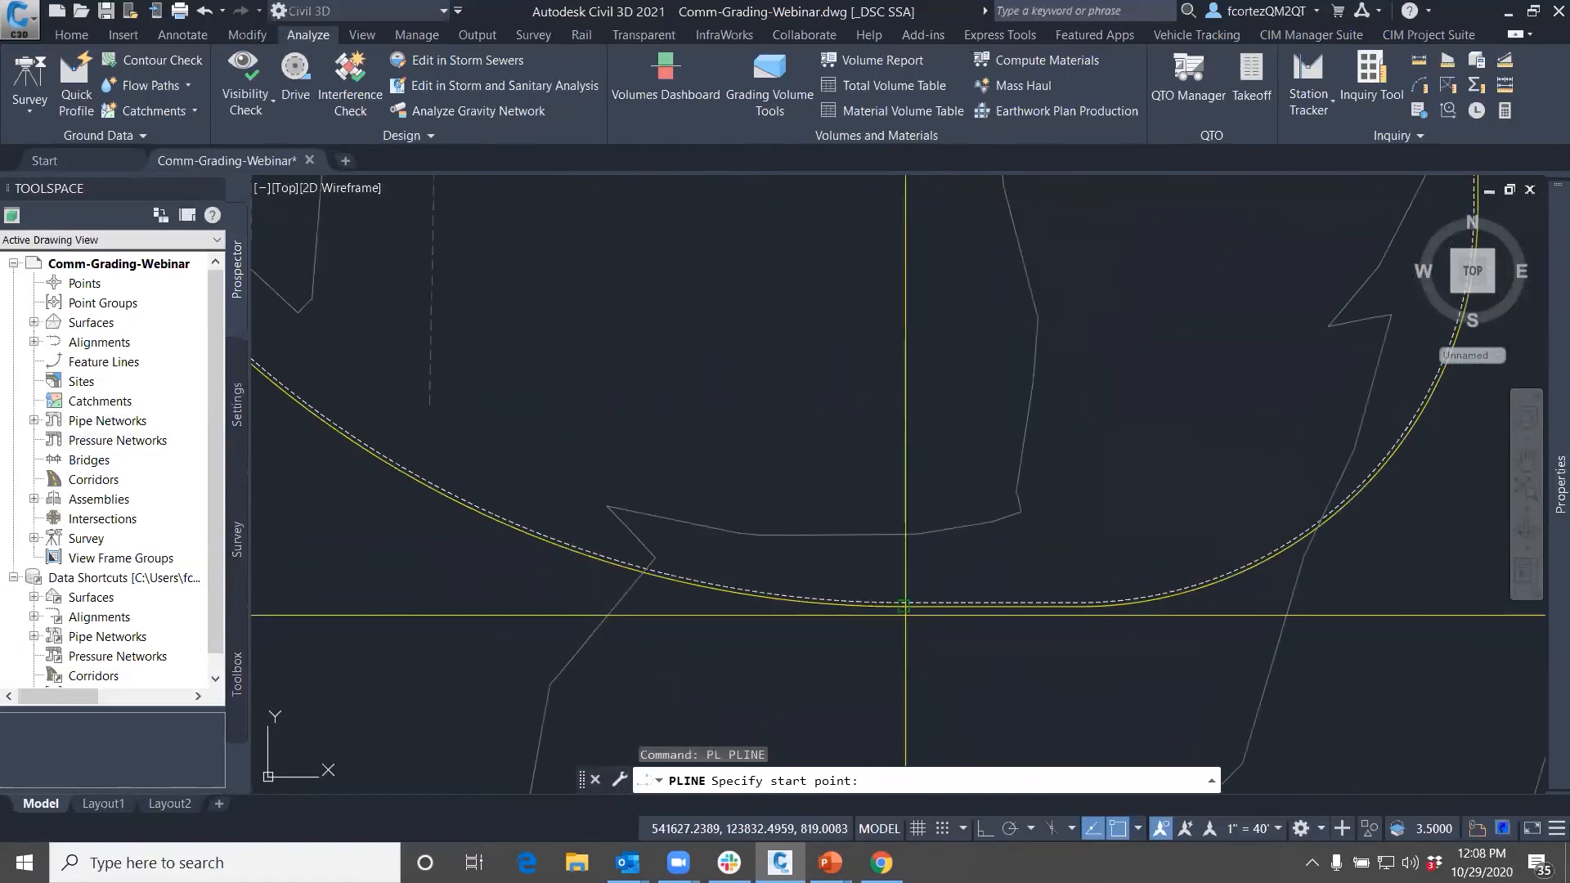
pyautogui.click(904, 606)
pyautogui.scroll(-4, 940, 609)
pyautogui.keyDown('shift'); pyautogui.rightClick(988, 615); pyautogui.keyUp('shift')
pyautogui.click(1055, 480)
pyautogui.scroll(3, 1139, 480)
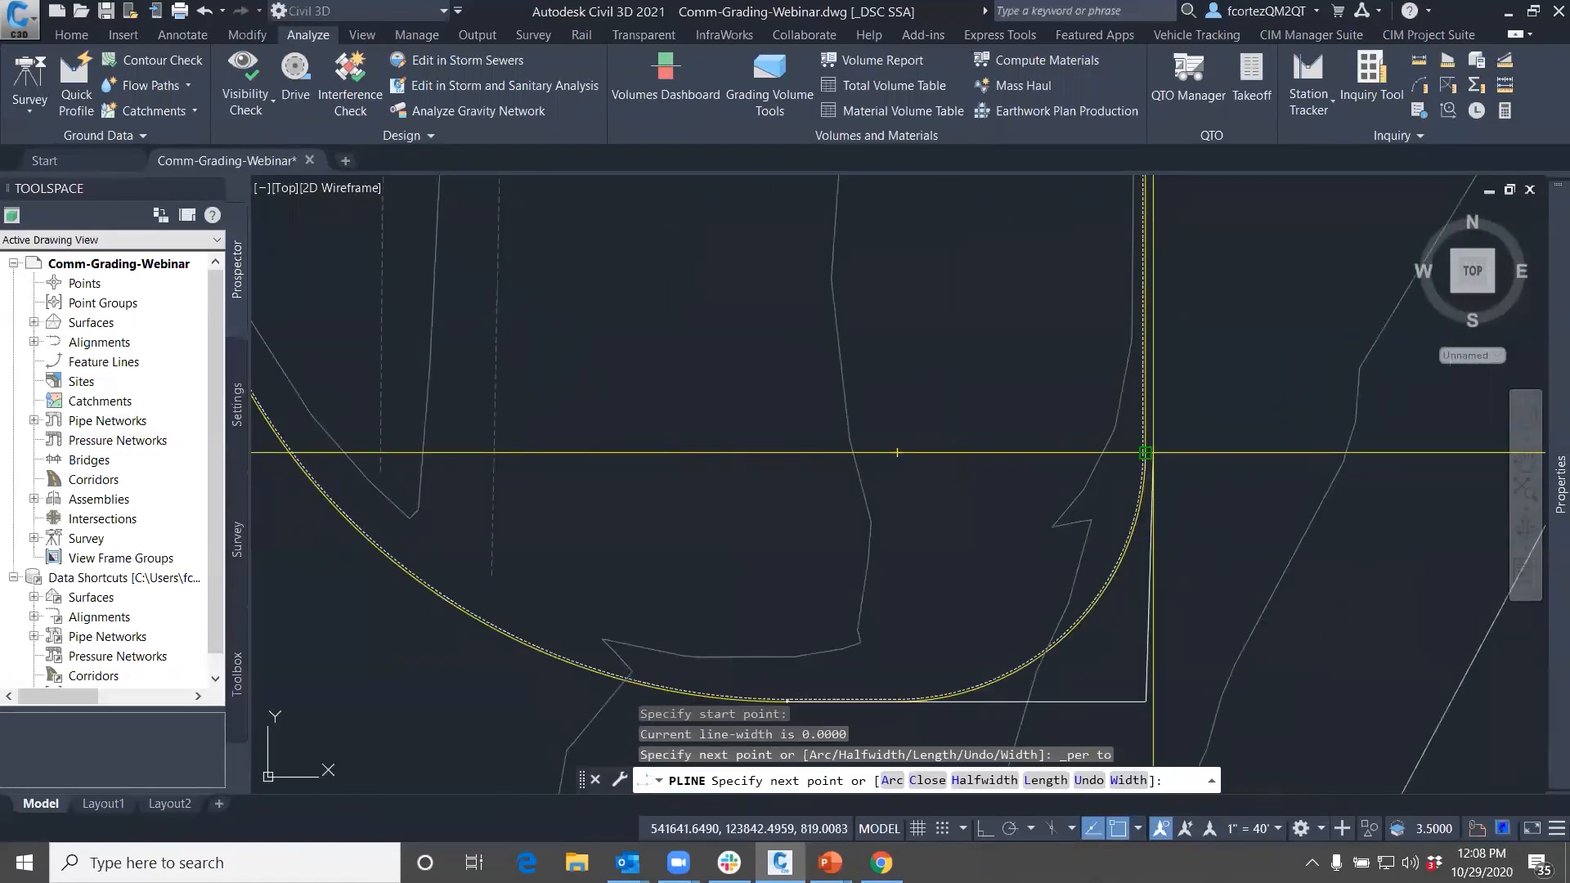
# Extend the polyline north to meet the east-west curb perpendicularly, then east to the curb line below the building's southwest corner
pyautogui.scroll(-3, 1148, 453)
pyautogui.keyDown('shift'); pyautogui.rightClick(1151, 546); pyautogui.keyUp('shift')
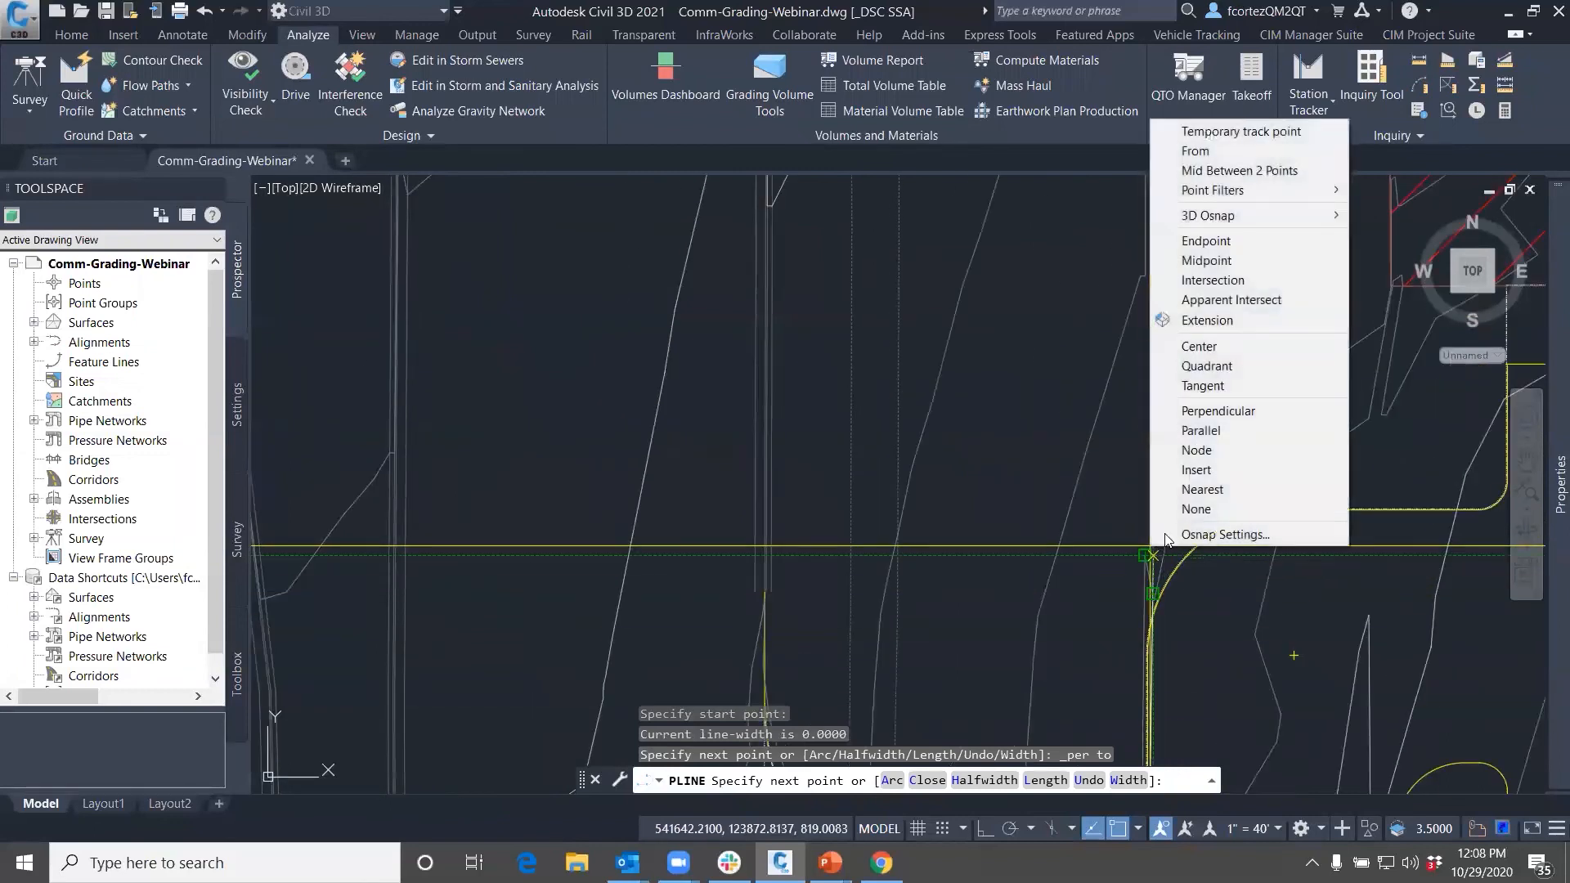
pyautogui.click(1208, 412)
pyautogui.scroll(3, 1177, 561)
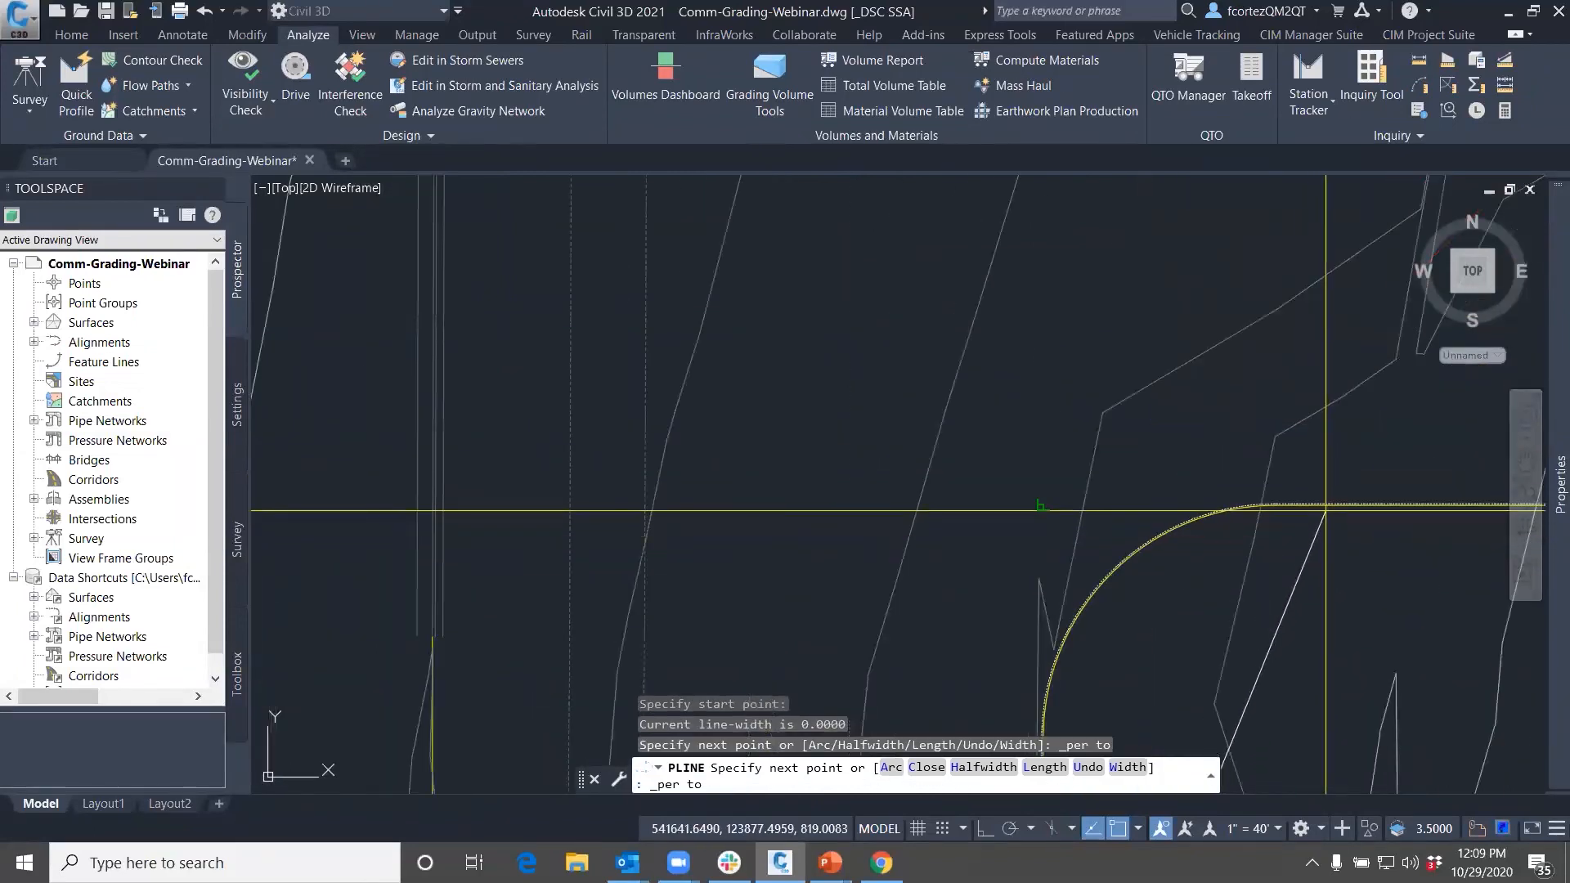
pyautogui.click(1326, 511)
pyautogui.scroll(-3, 1292, 531)
pyautogui.keyDown('shift'); pyautogui.rightClick(1306, 530); pyautogui.keyUp('shift')
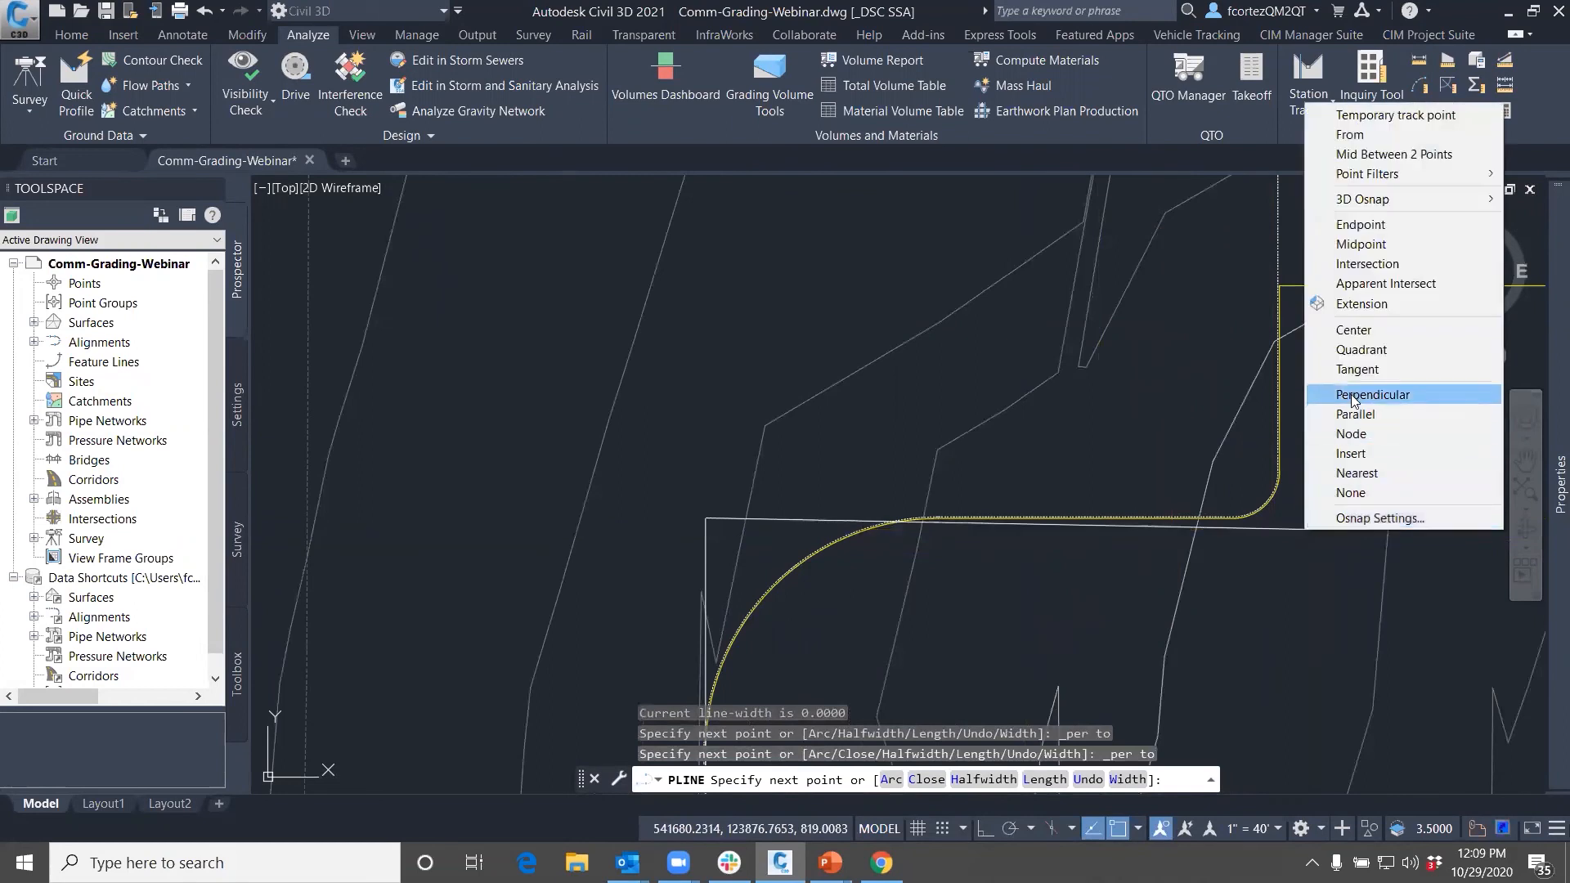
pyautogui.click(1353, 396)
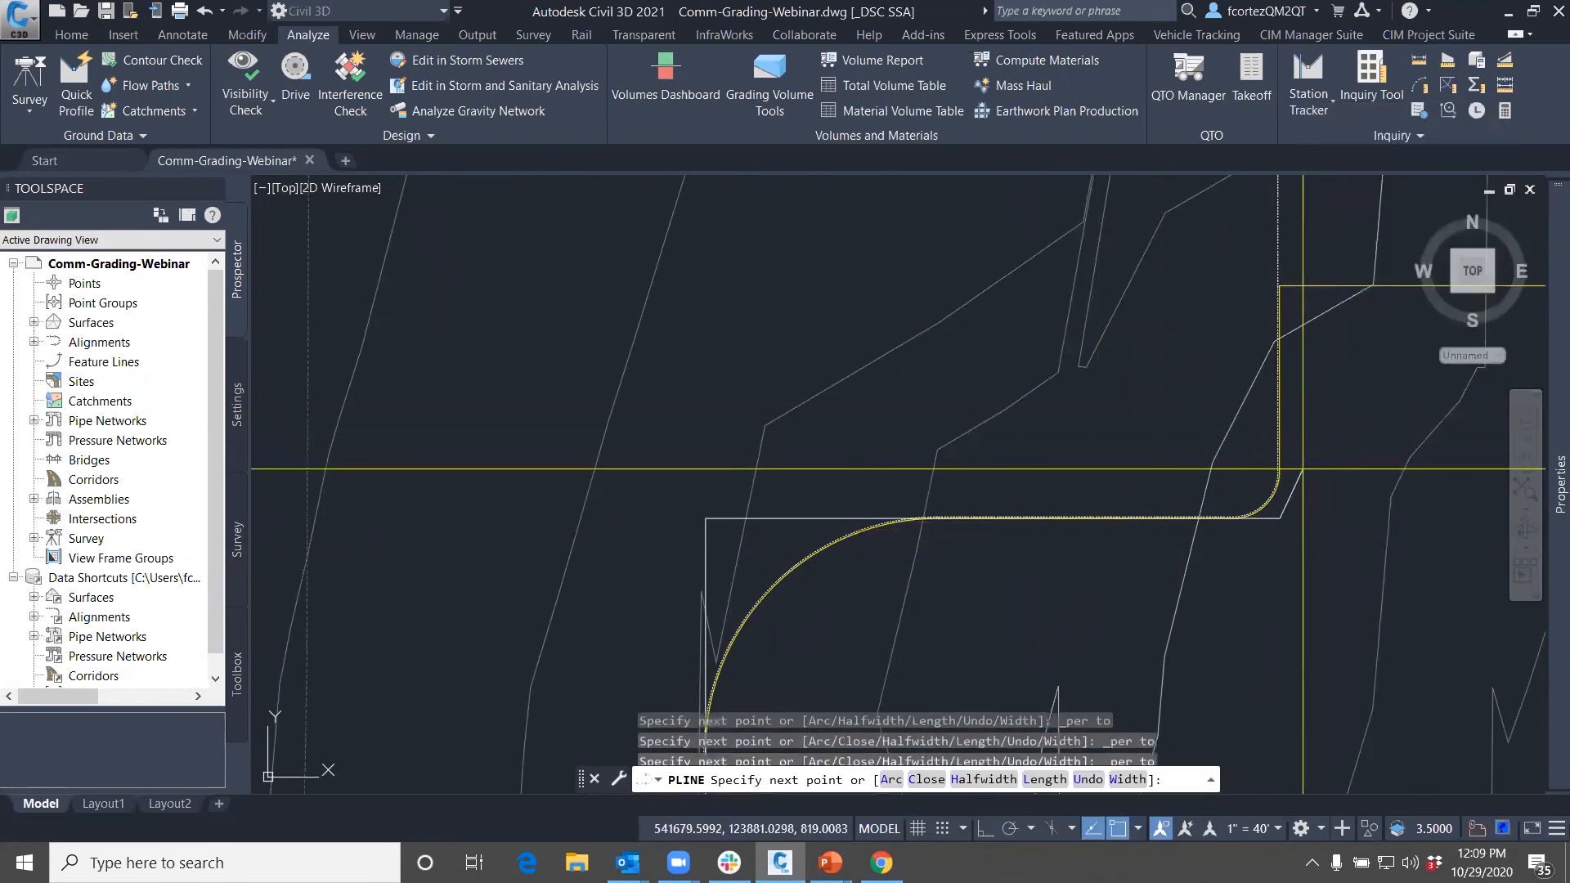
# Extend the polyline east across the parking bays south of the building to the island curb and the start of its rounded corner
pyautogui.moveTo(1333, 537); pyautogui.dragTo(845, 537, button='middle')
pyautogui.moveTo(1286, 553)
pyautogui.mouseDown(button='middle')
pyautogui.moveTo(1019, 585)
pyautogui.moveTo(309, 585)
pyautogui.mouseUp(button='middle')
pyautogui.scroll(-5, 1210, 576)
pyautogui.moveTo(1244, 589); pyautogui.dragTo(1072, 592, button='middle')
pyautogui.scroll(5, 1173, 579)
pyautogui.keyDown('shift'); pyautogui.rightClick(1253, 555); pyautogui.keyUp('shift')
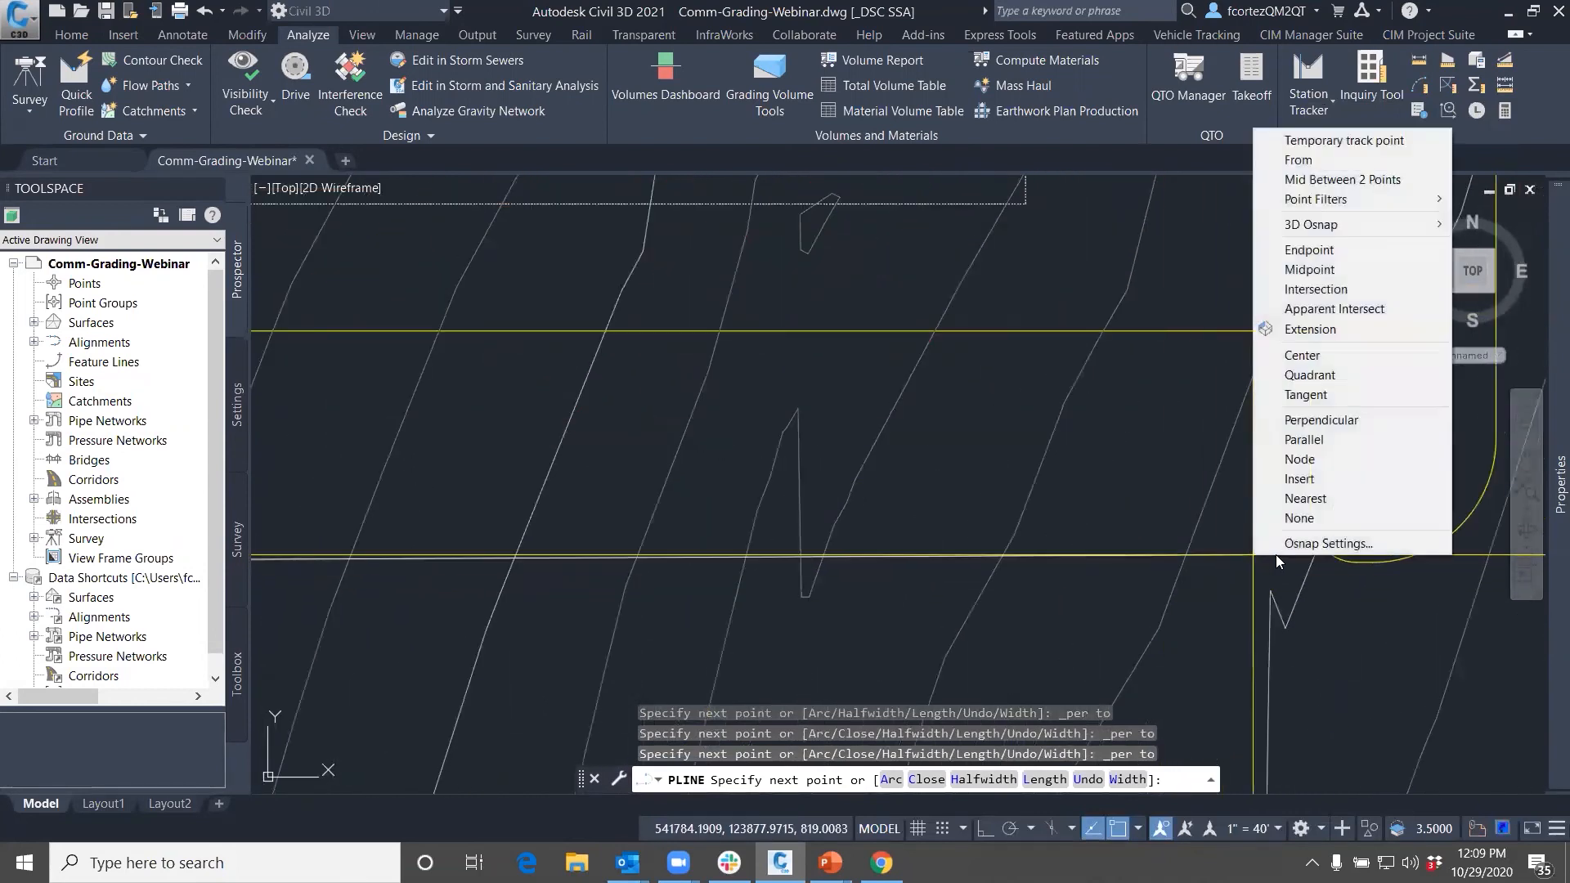
pyautogui.click(1312, 421)
pyautogui.scroll(2, 1312, 504)
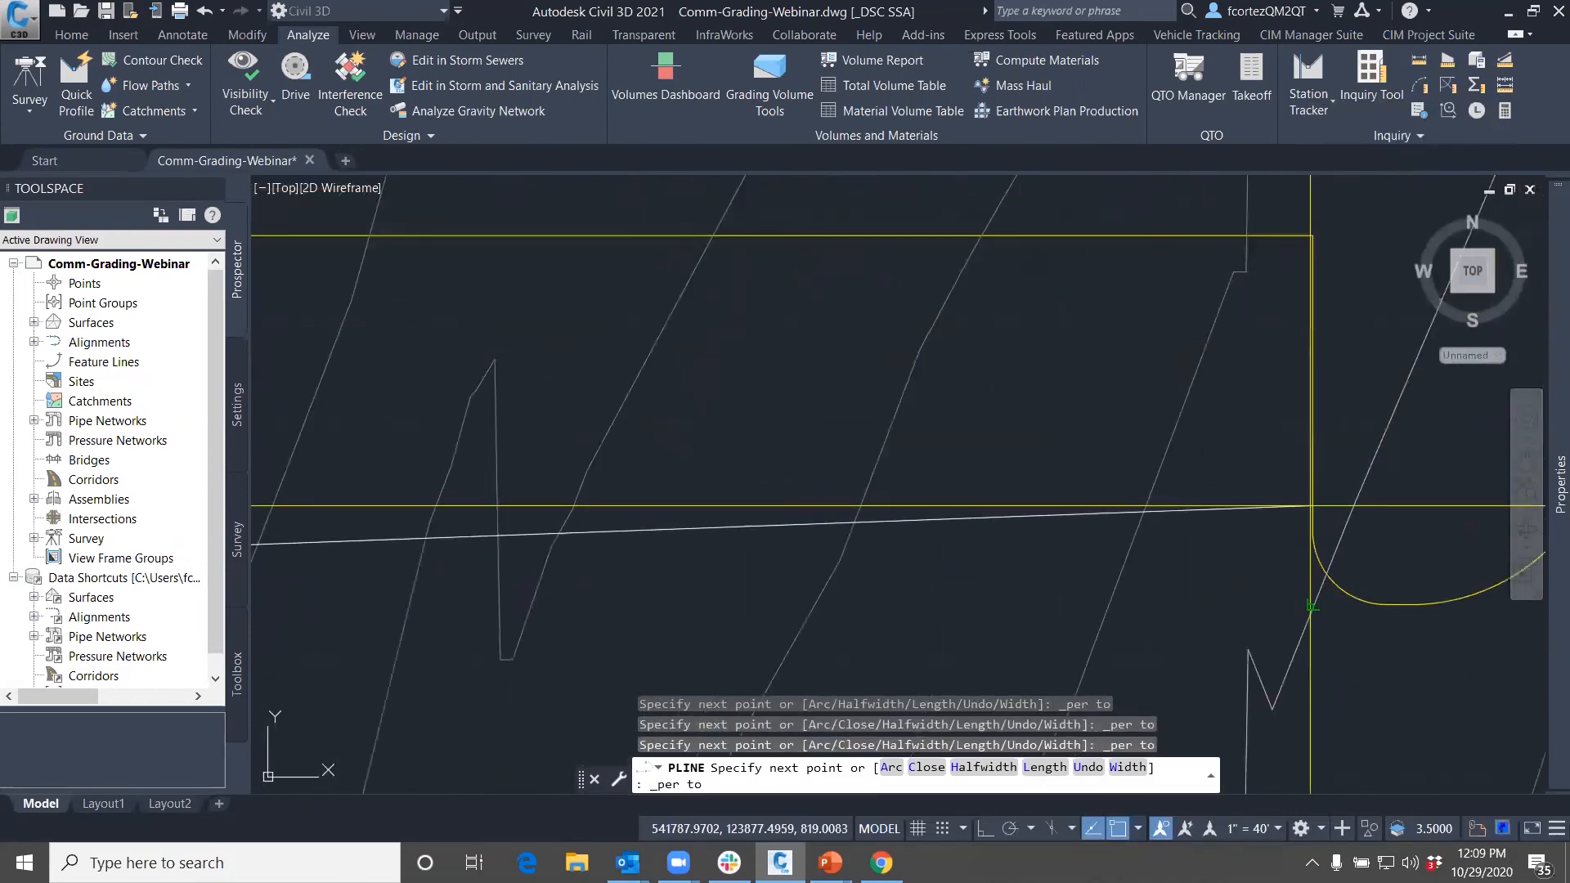
pyautogui.click(1310, 505)
pyautogui.scroll(-4, 1153, 509)
pyautogui.scroll(4, 1280, 546)
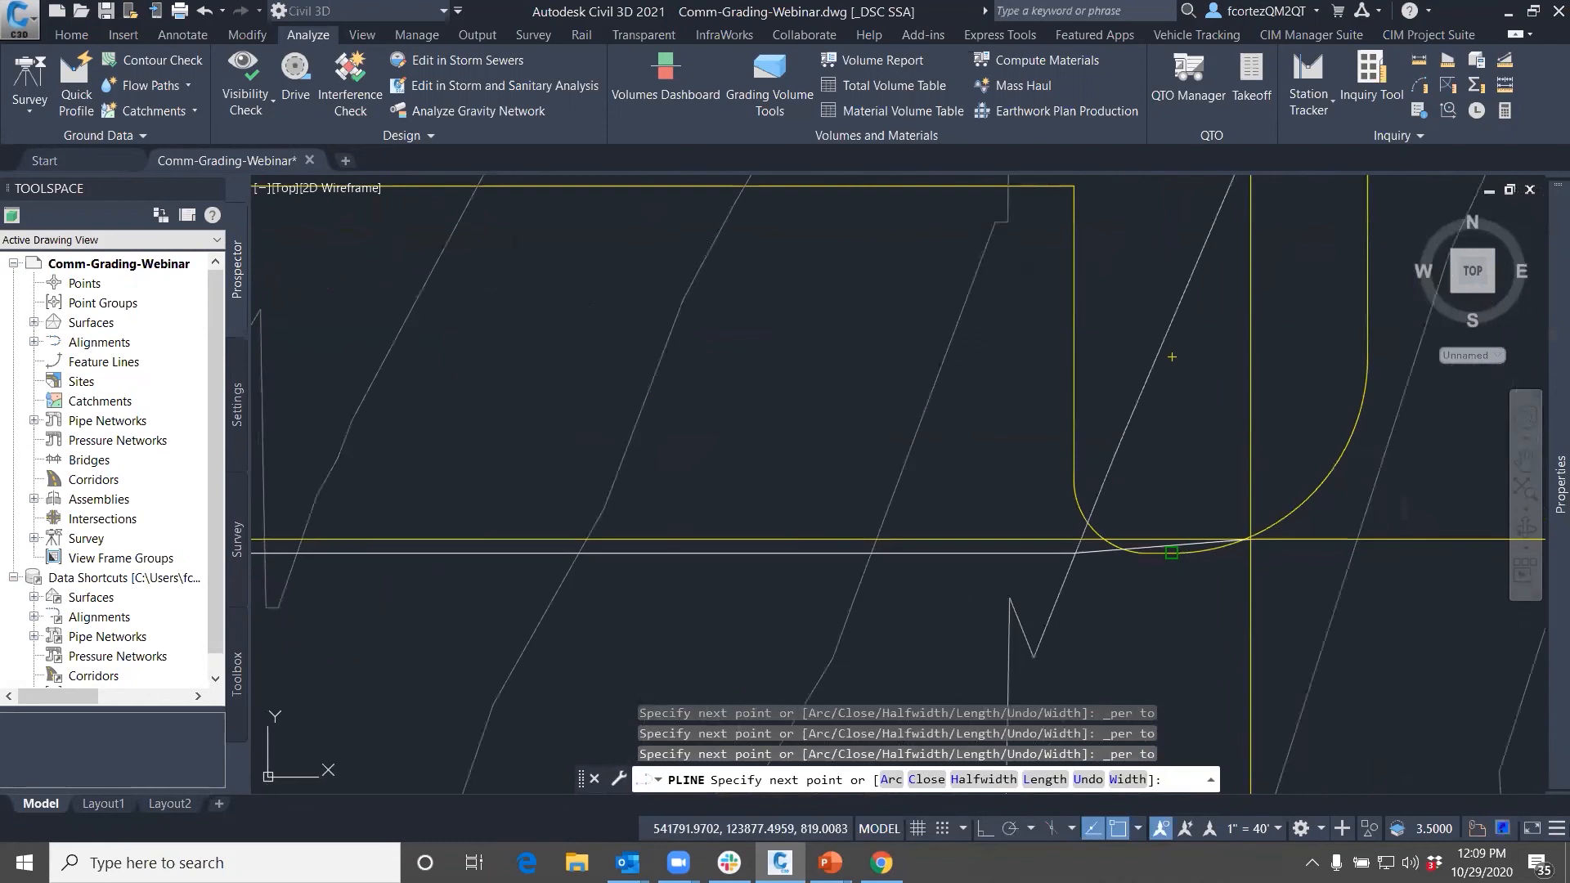
# Trace the island's rounded corner southeast of the building with a polyline arc, and return to straight segments
pyautogui.scroll(-2, 1255, 547)
pyautogui.moveTo(1255, 547); pyautogui.dragTo(1154, 593, button='middle')
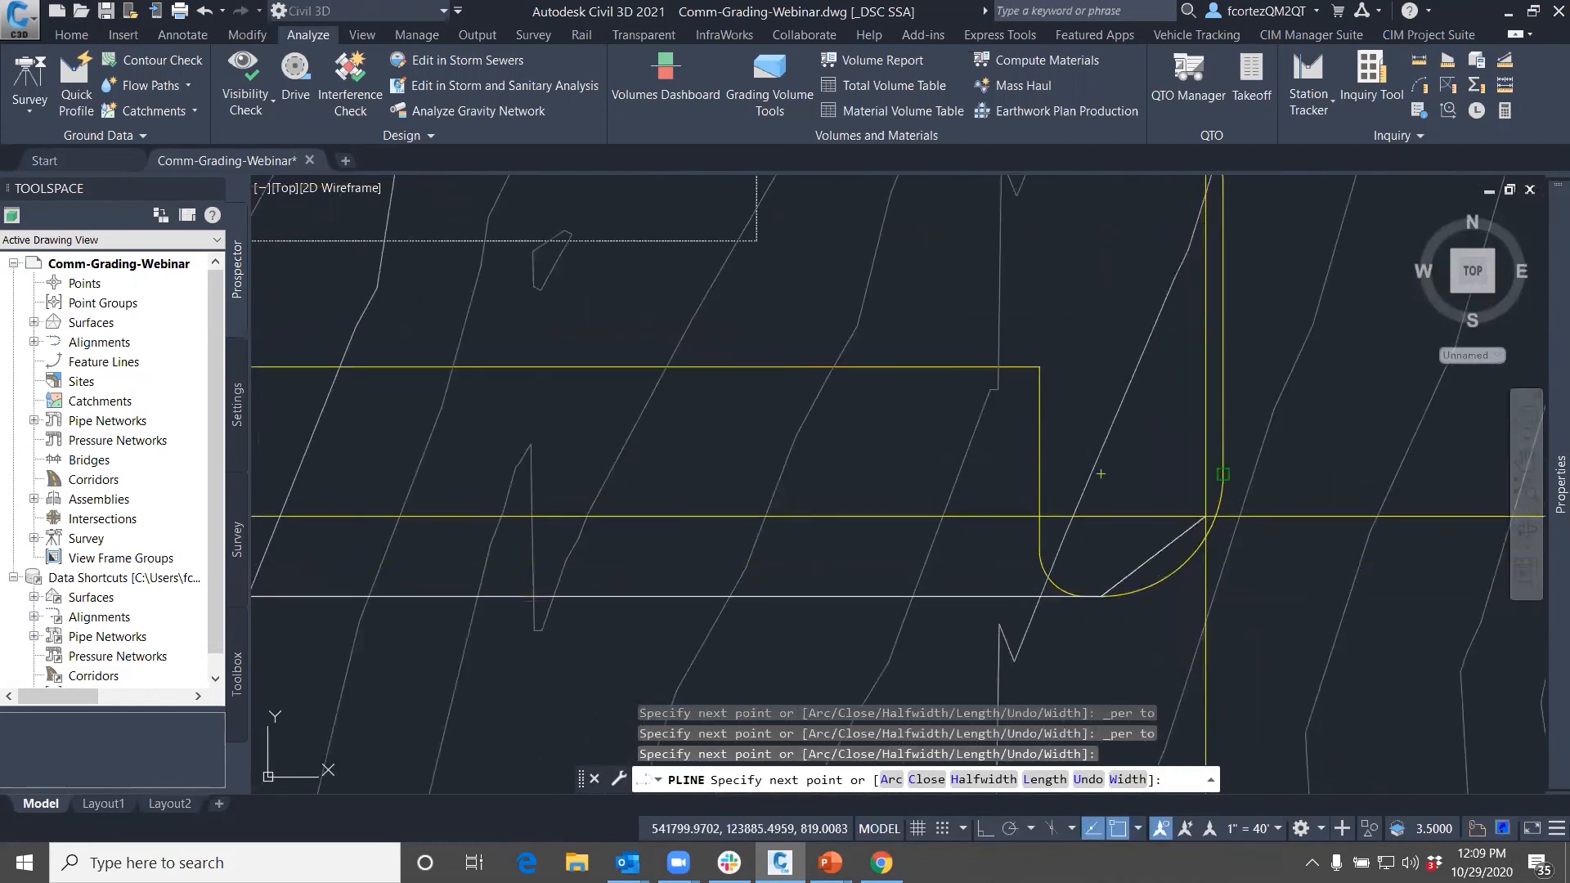
pyautogui.scroll(-2, 1100, 474)
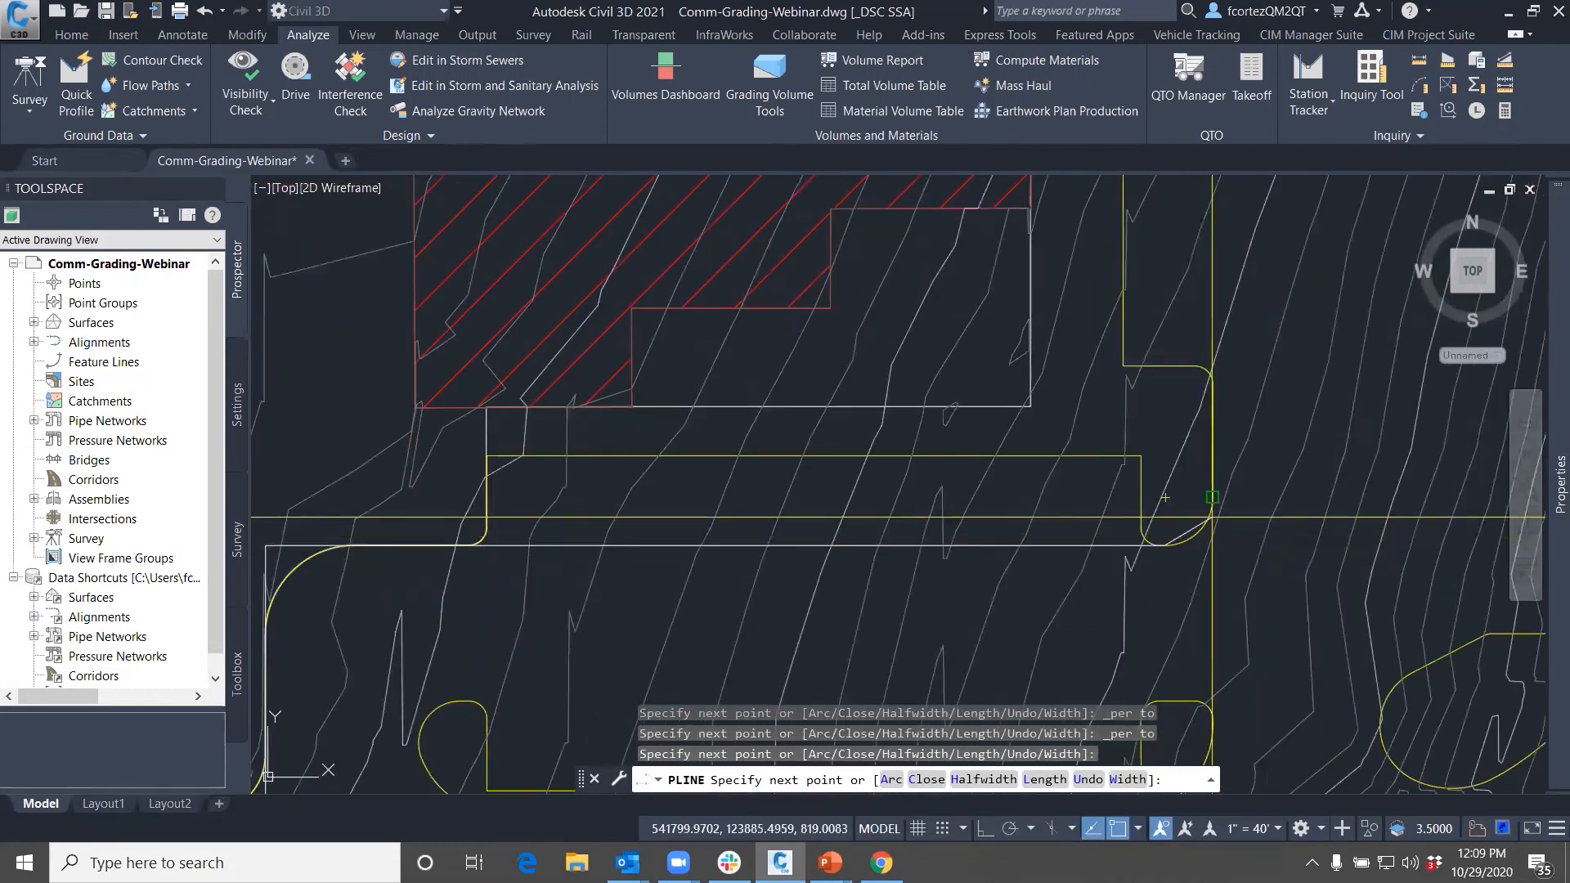
pyautogui.scroll(3, 1165, 497)
pyautogui.write('a')
pyautogui.press('Return')
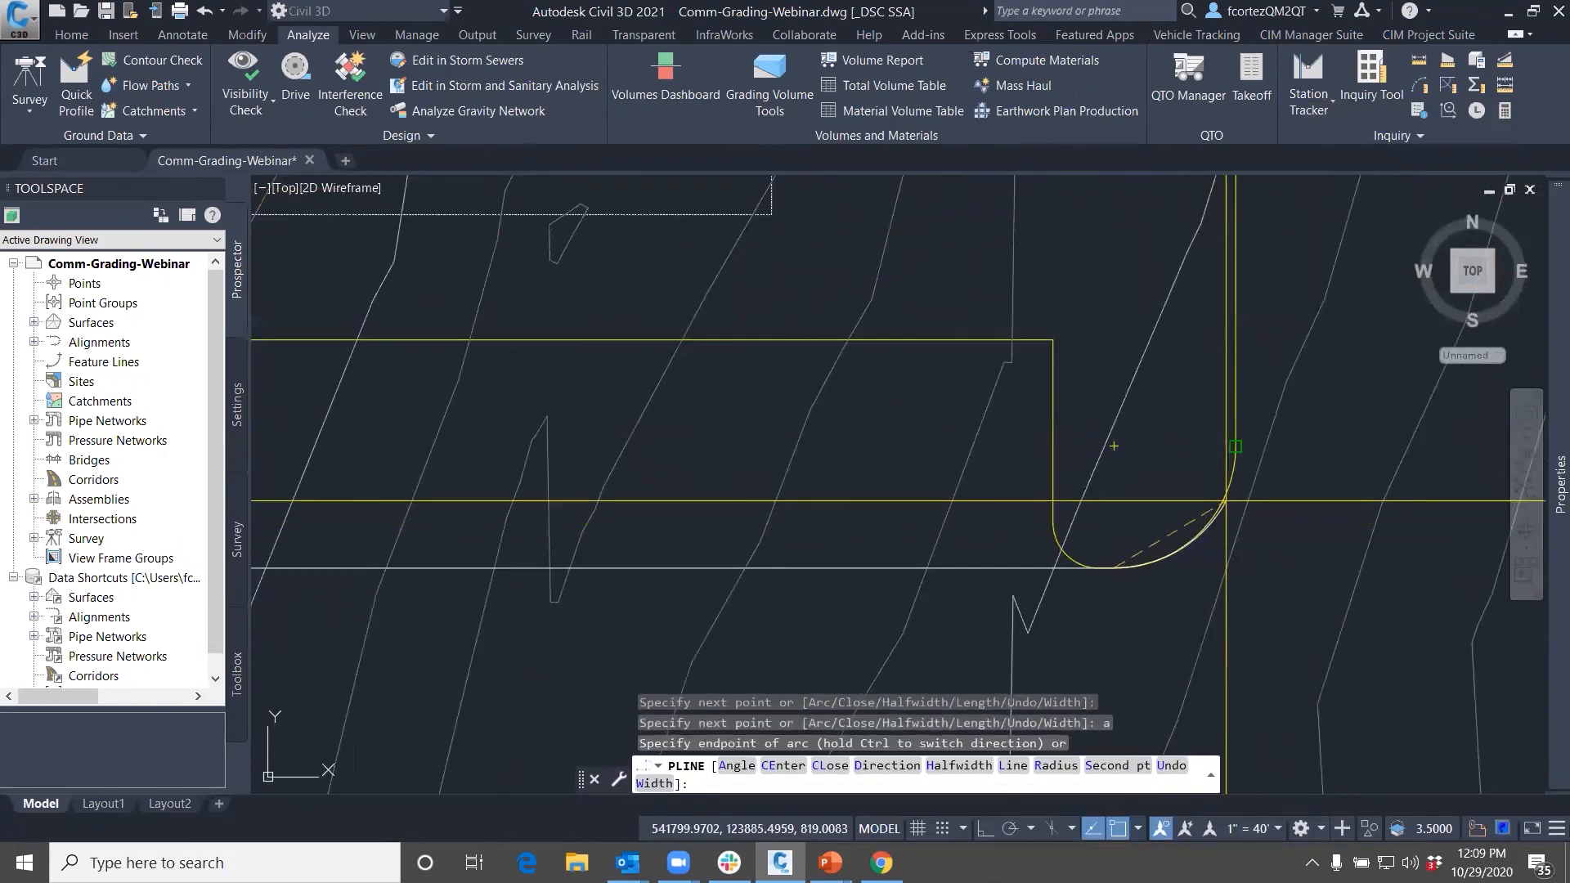
pyautogui.scroll(-3, 1113, 445)
pyautogui.write('l')
pyautogui.press('Return')
# Extend the polyline north along the island's east edge, perpendicular to the short curb at the island's north end
pyautogui.scroll(2, 1185, 448)
pyautogui.write('z')
pyautogui.press('Return')
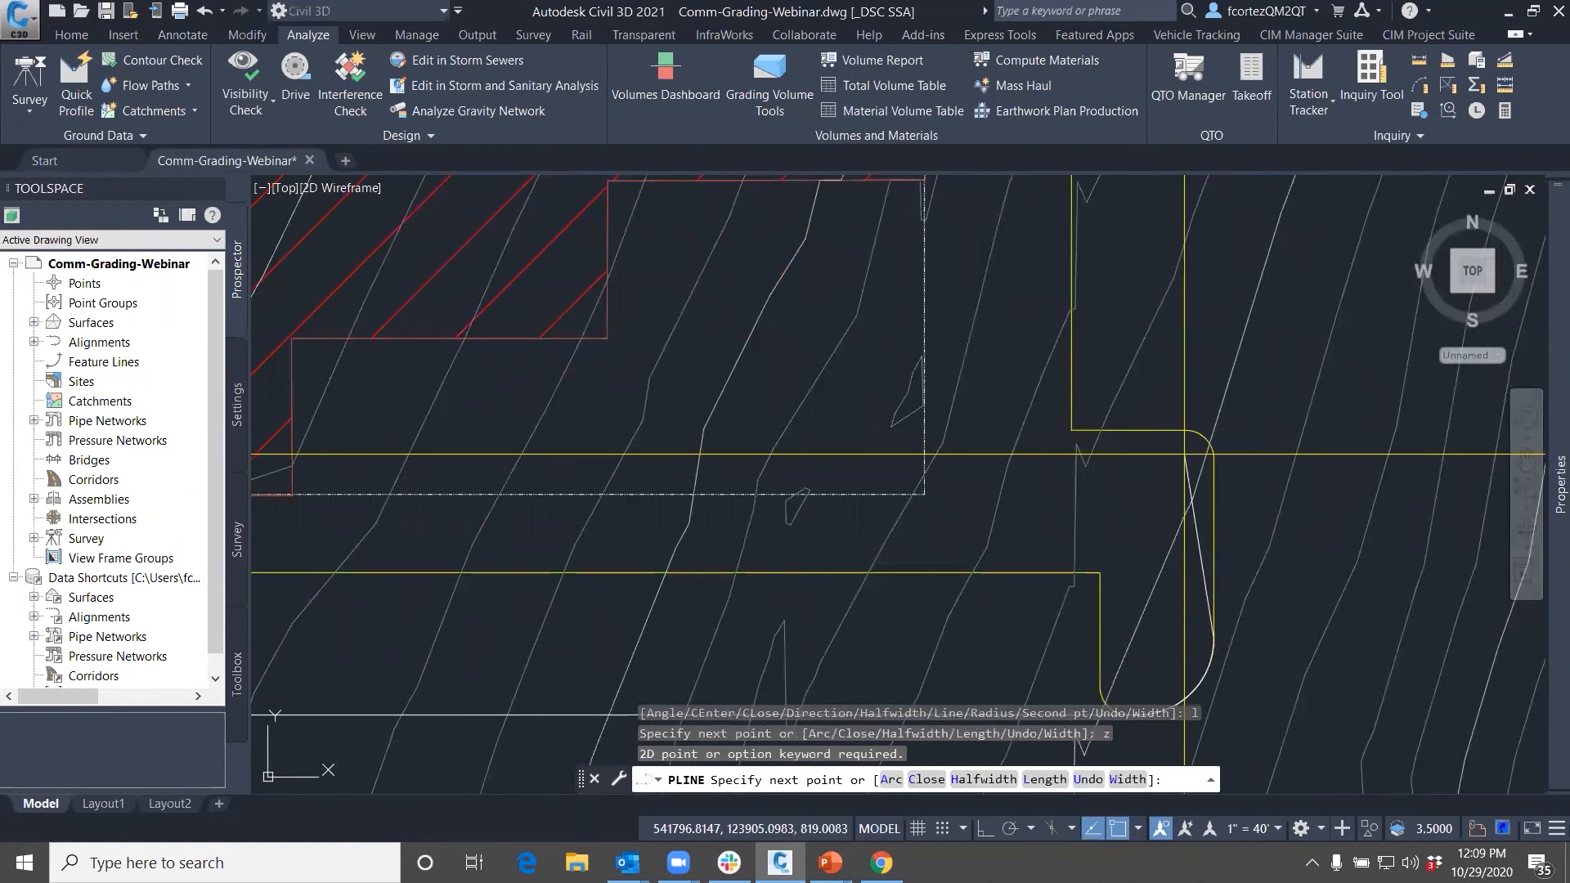
pyautogui.keyDown('shift'); pyautogui.rightClick(1169, 484); pyautogui.keyUp('shift')
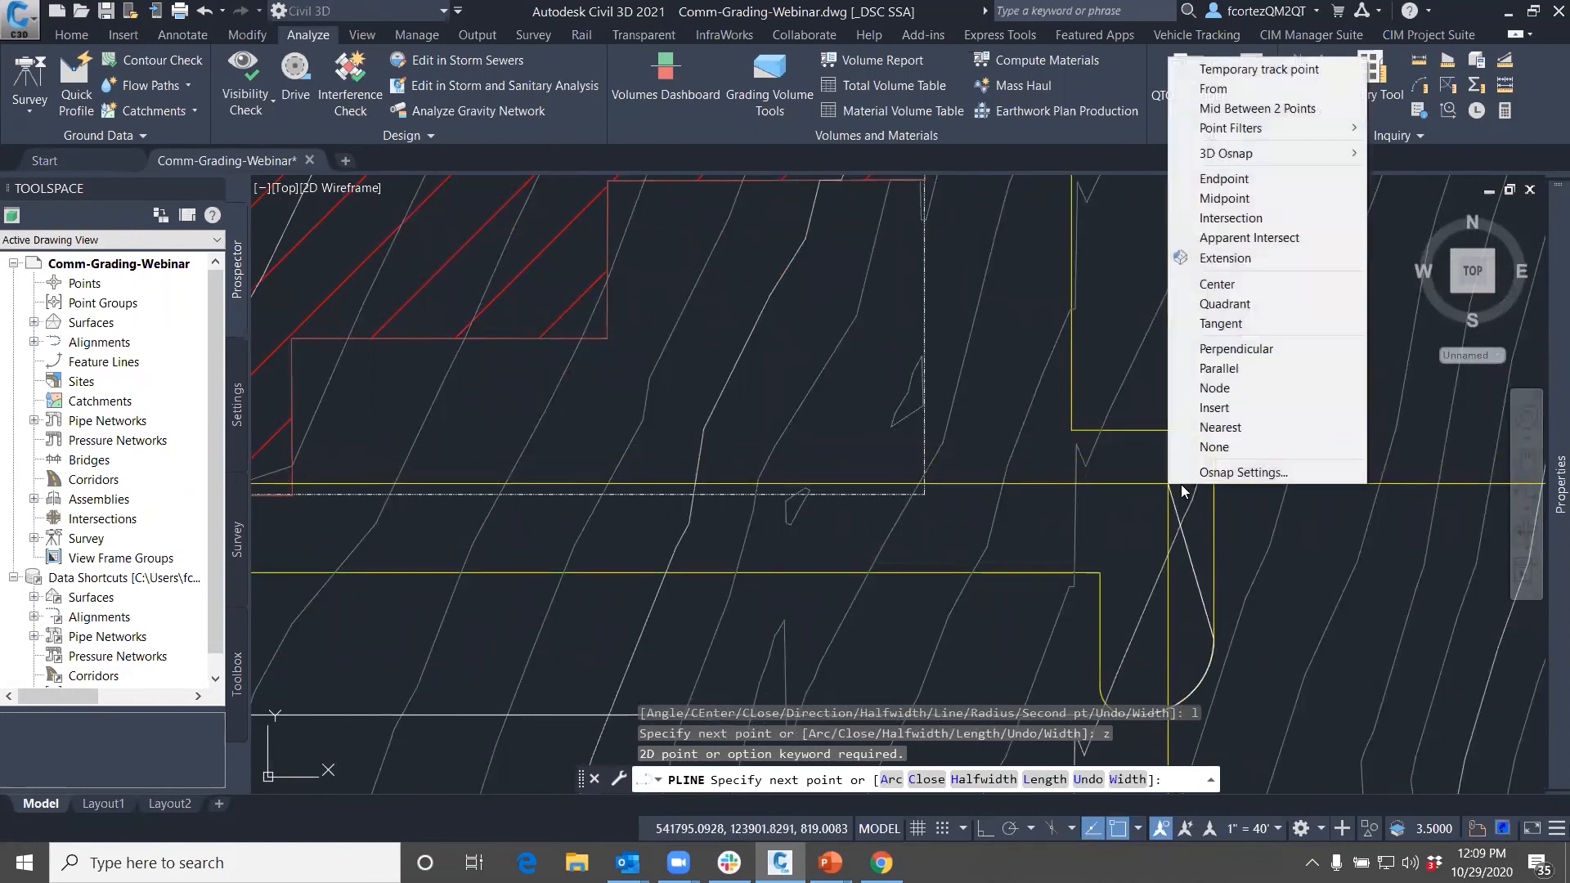
pyautogui.click(1226, 349)
pyautogui.scroll(2, 1179, 431)
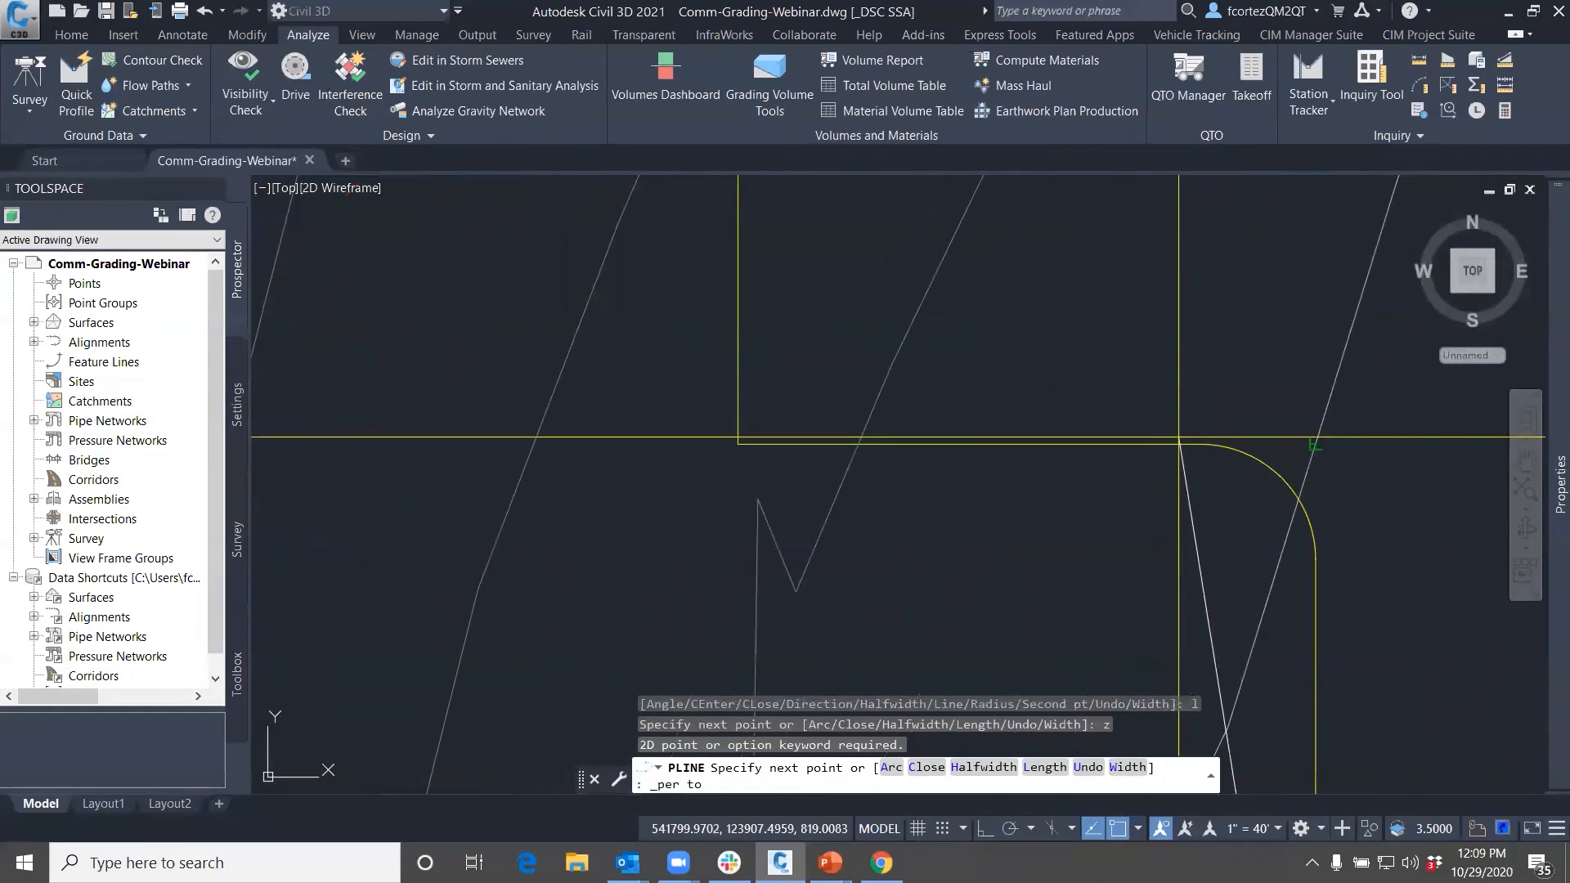
pyautogui.scroll(-4, 1314, 446)
pyautogui.moveTo(1182, 411); pyautogui.dragTo(1173, 504, button='middle')
pyautogui.scroll(-4, 1193, 473)
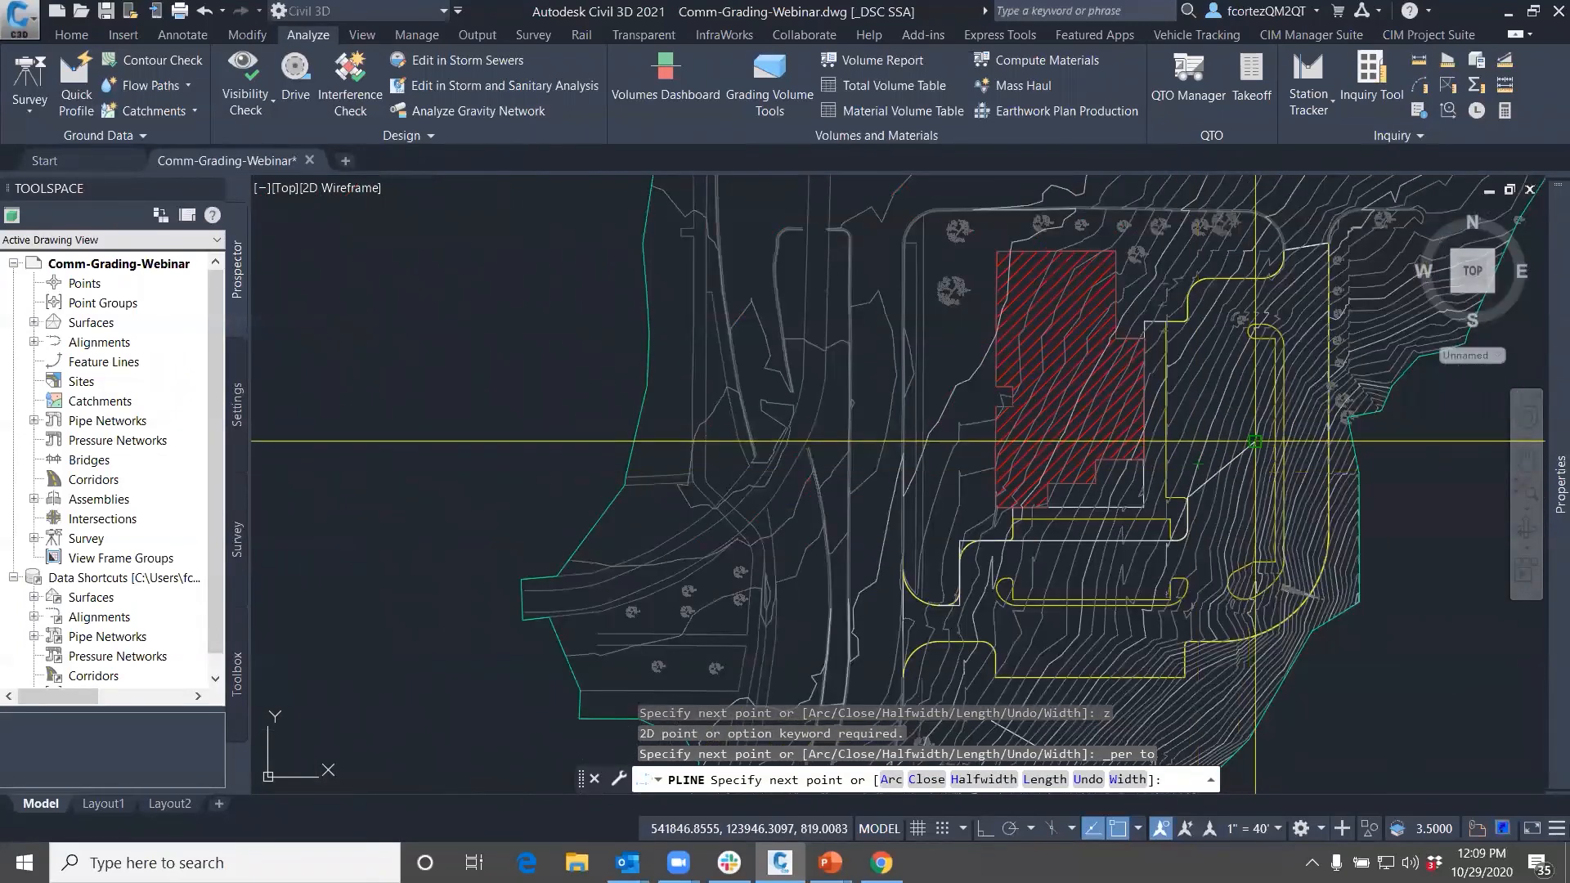
# Continue the polyline north past the parking bays east of the building, perpendicular to the short curb at their north end
pyautogui.scroll(5, 1184, 379)
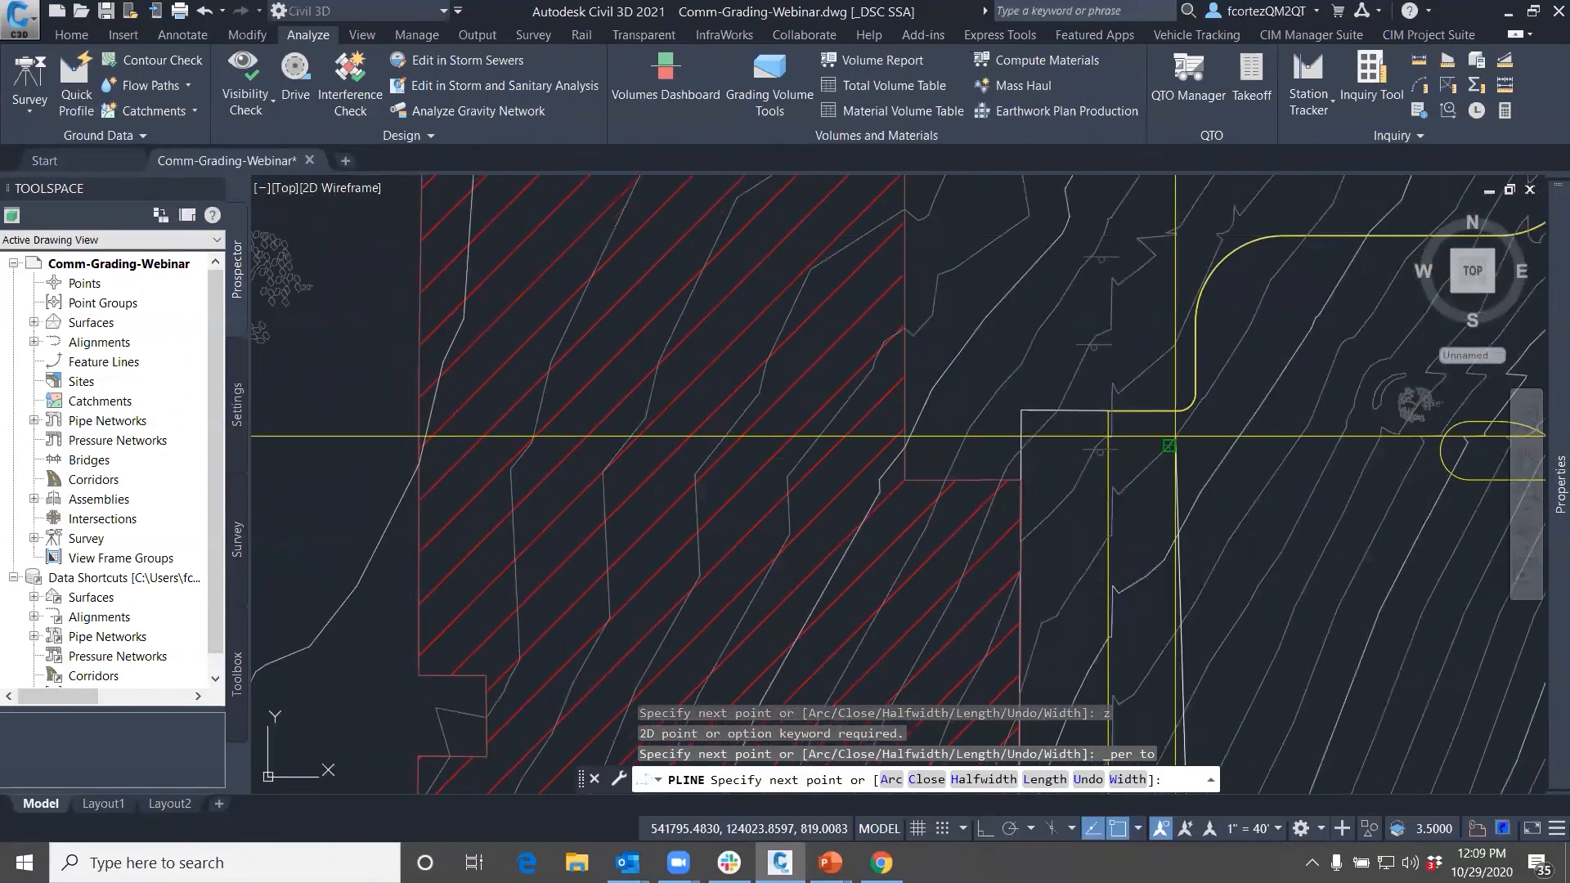
pyautogui.keyDown('shift'); pyautogui.rightClick(1175, 436); pyautogui.keyUp('shift')
pyautogui.click(1242, 301)
pyautogui.scroll(4, 874, 532)
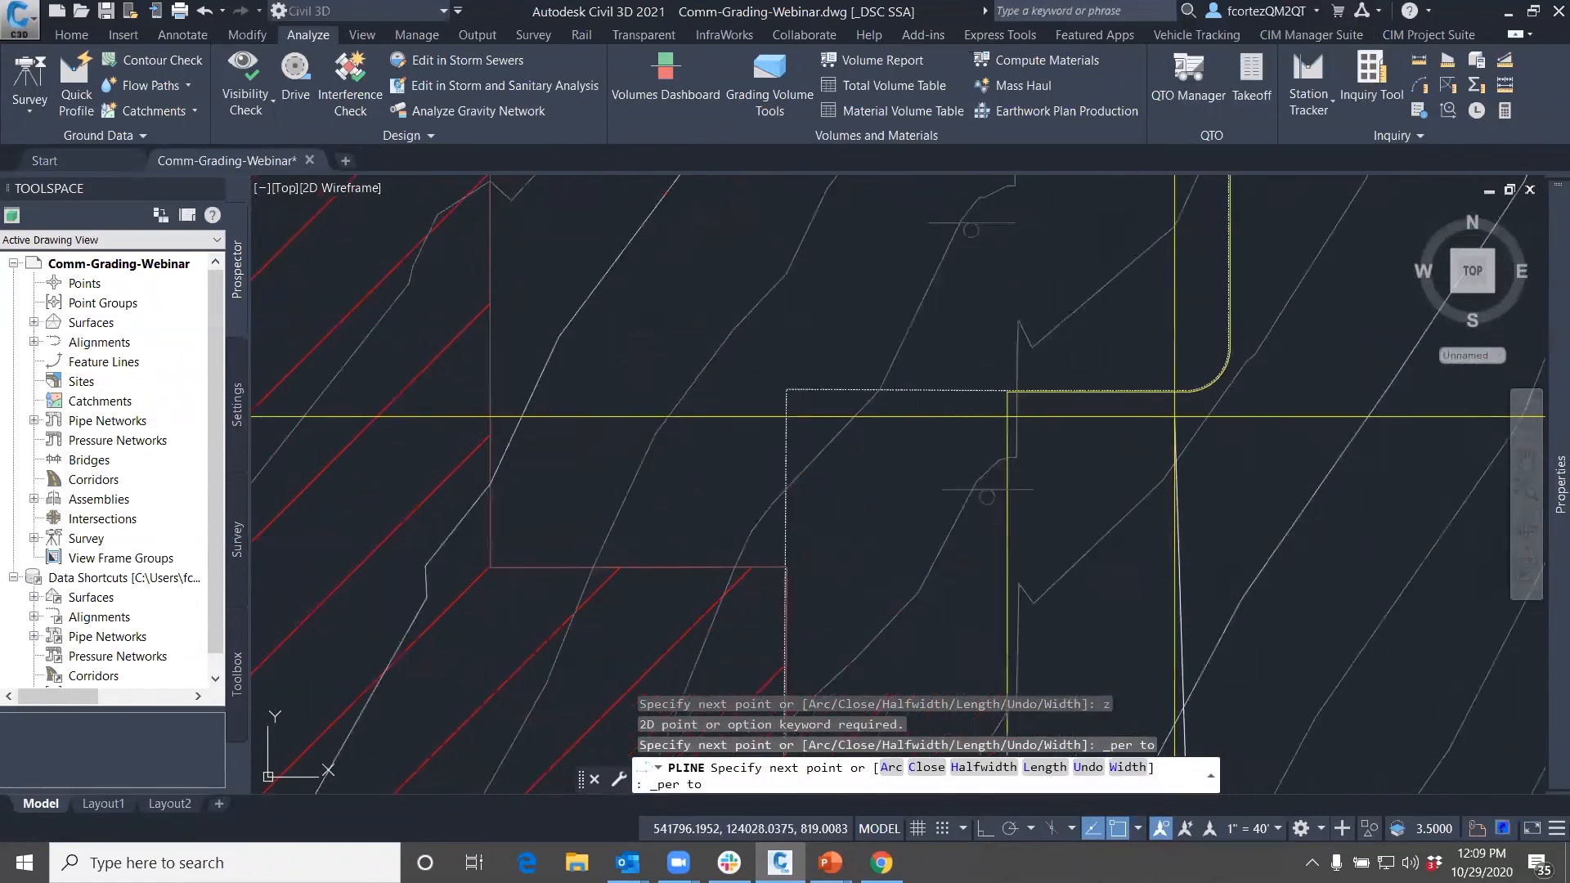
pyautogui.click(1174, 385)
pyautogui.scroll(-3, 1174, 386)
pyautogui.moveTo(1194, 393); pyautogui.dragTo(1170, 592, button='middle')
pyautogui.moveTo(1185, 444); pyautogui.dragTo(1170, 480, button='middle')
pyautogui.moveTo(1197, 447); pyautogui.dragTo(1090, 518, button='middle')
pyautogui.scroll(-4, 1089, 518)
pyautogui.moveTo(1098, 596); pyautogui.dragTo(1113, 434, button='middle')
pyautogui.scroll(-3, 1112, 426)
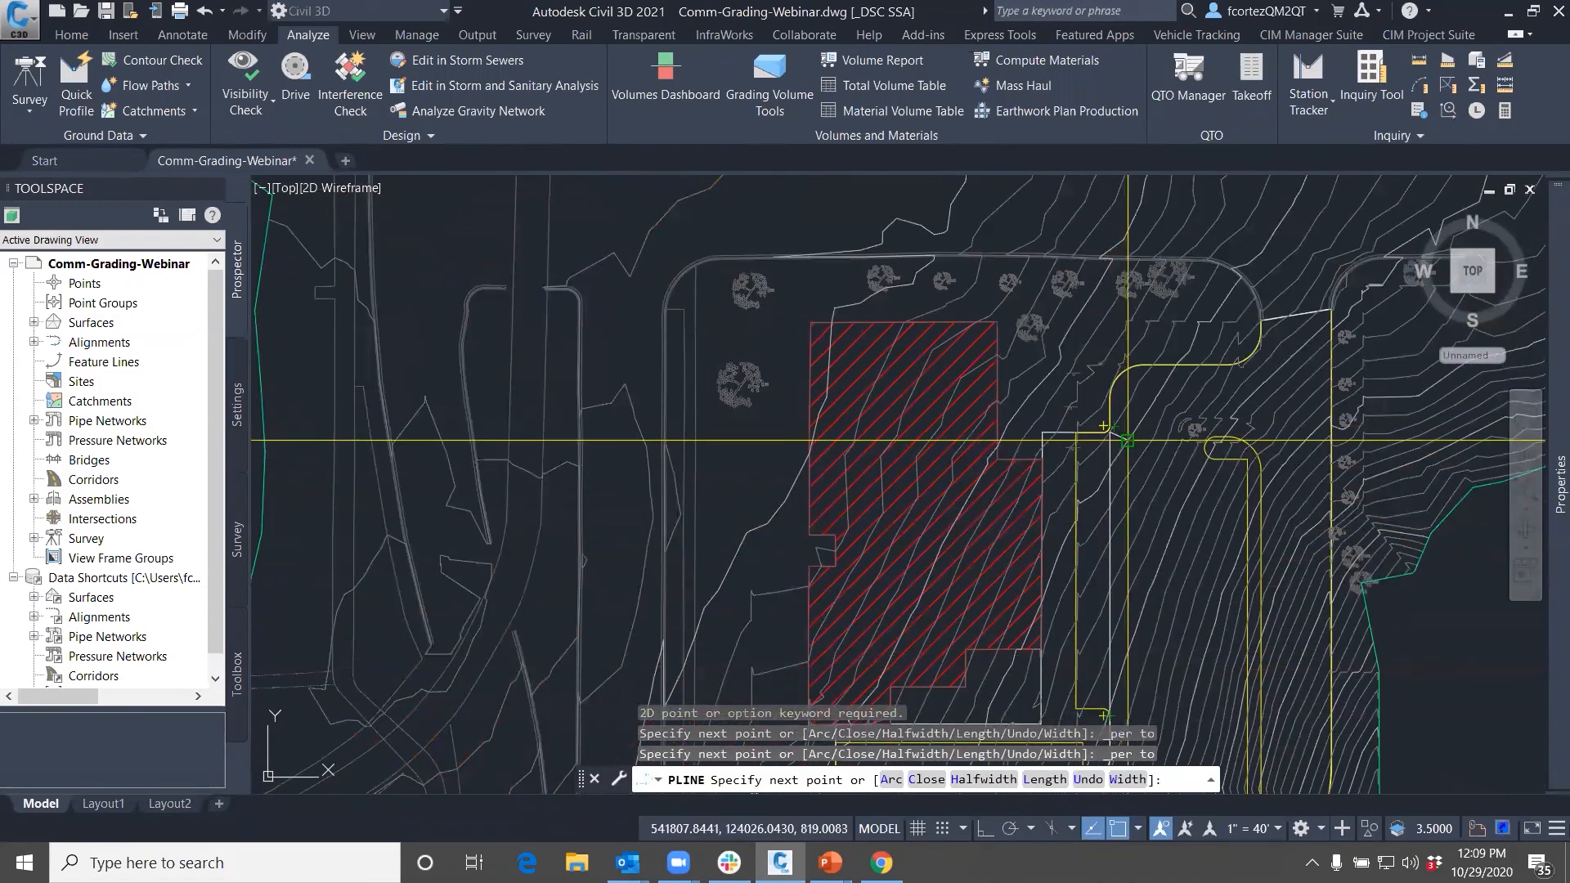
# Extend the polyline north, perpendicular to the northeast entrance's west curb line, and east to the start of its curb return
pyautogui.scroll(5, 1136, 421)
pyautogui.keyDown('shift'); pyautogui.rightClick(1102, 479); pyautogui.keyUp('shift')
pyautogui.click(1169, 343)
pyautogui.scroll(4, 1112, 393)
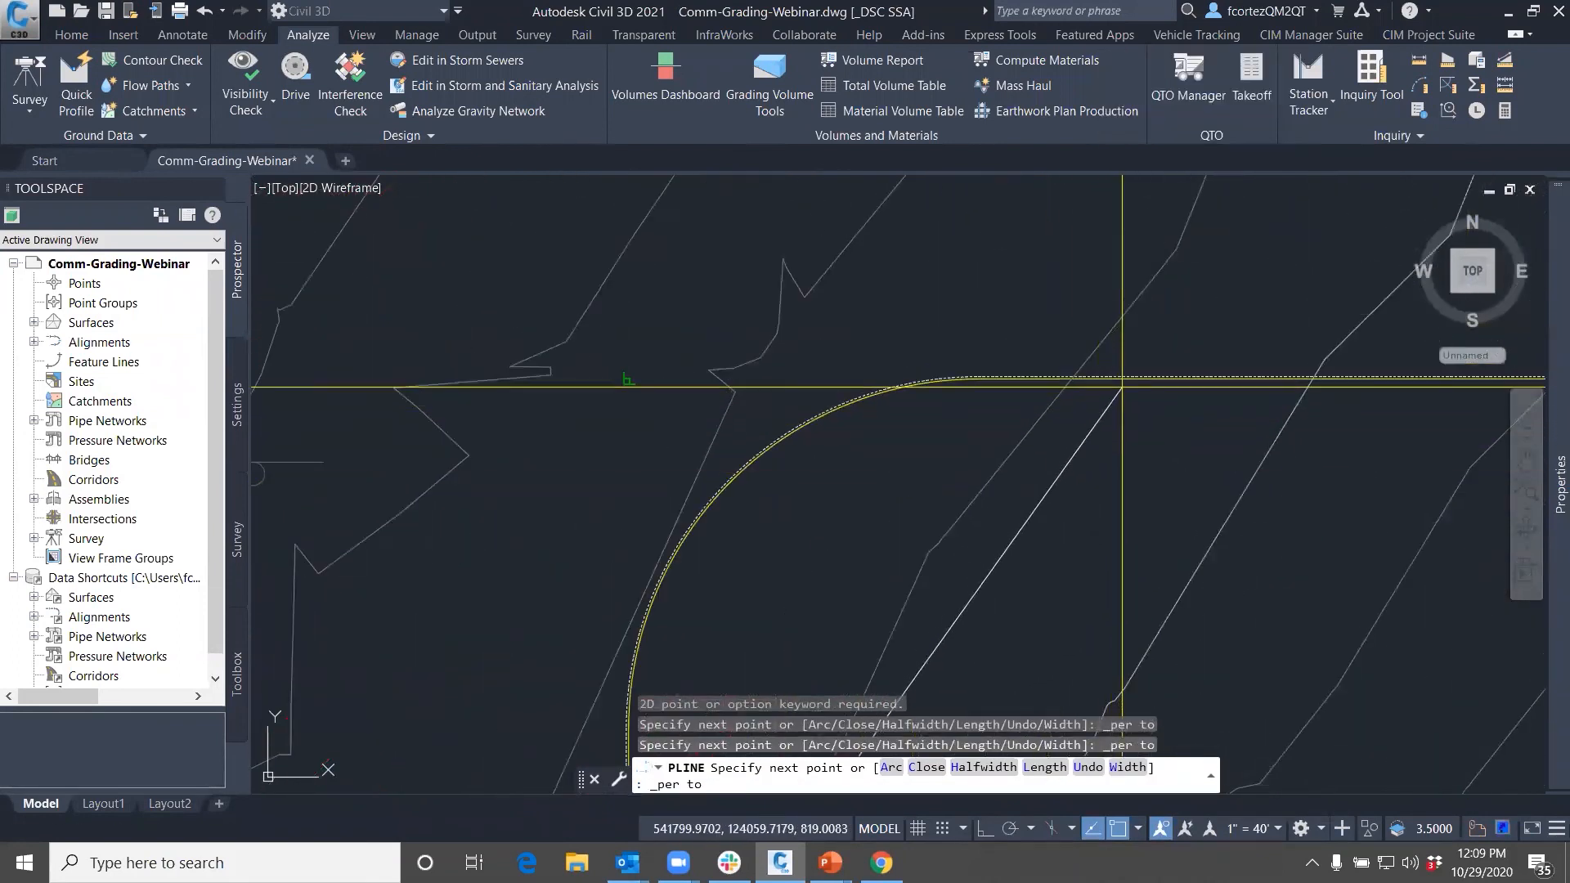
pyautogui.click(1121, 387)
pyautogui.scroll(-3, 928, 487)
pyautogui.scroll(3, 908, 497)
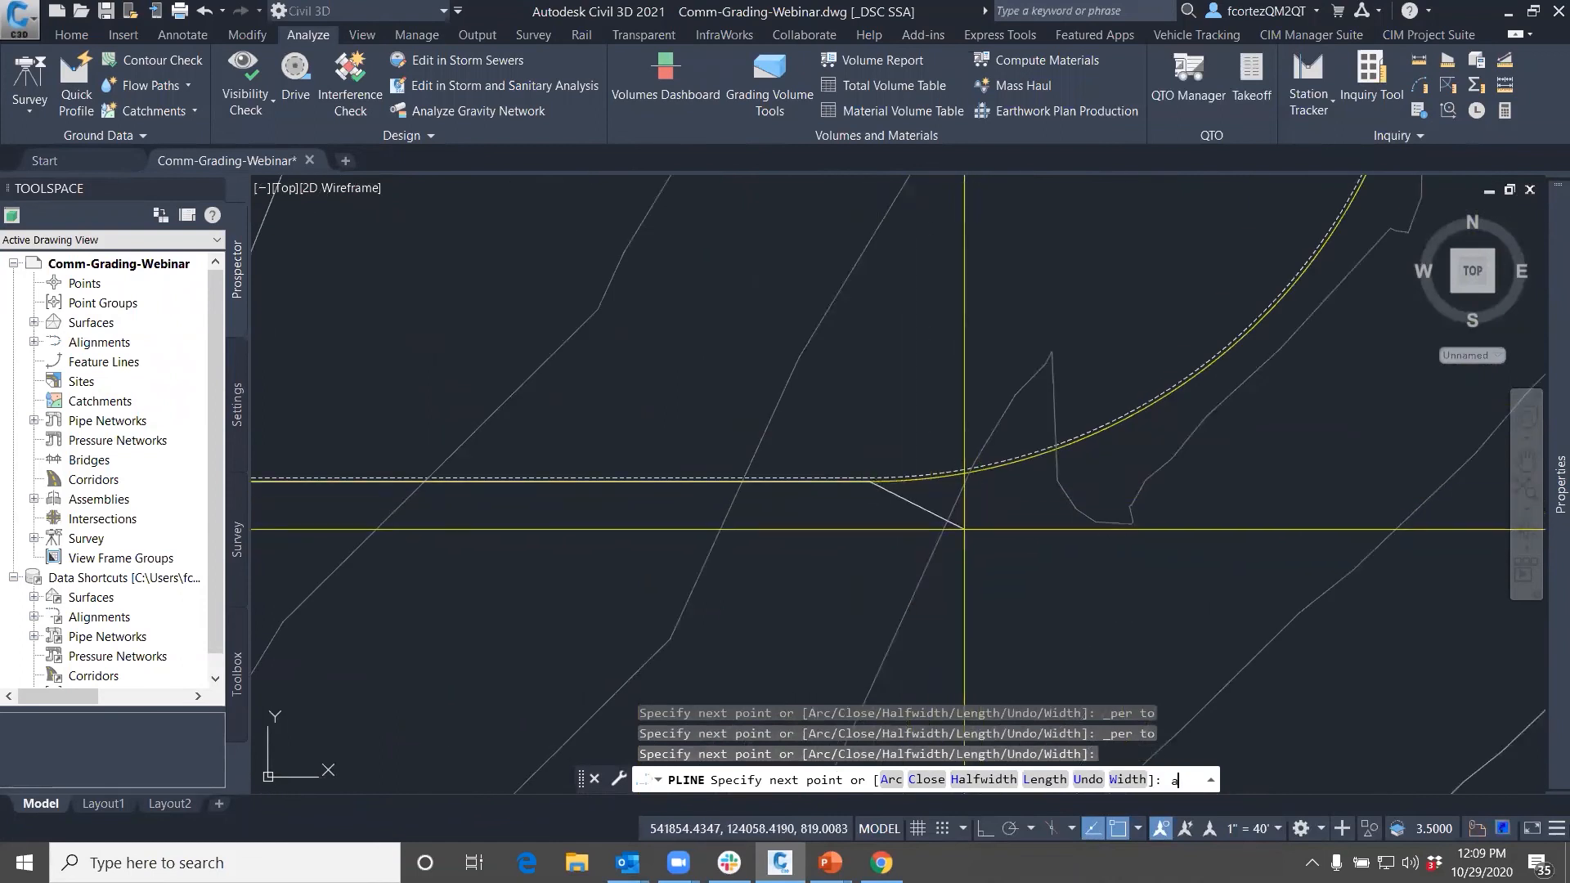
# Follow the northeast entrance's curb return with an arc, add a straight segment to the road tie-in, and finish the polyline
pyautogui.write('a')
pyautogui.press('Return')
pyautogui.scroll(-3, 1202, 386)
pyautogui.scroll(3, 1052, 351)
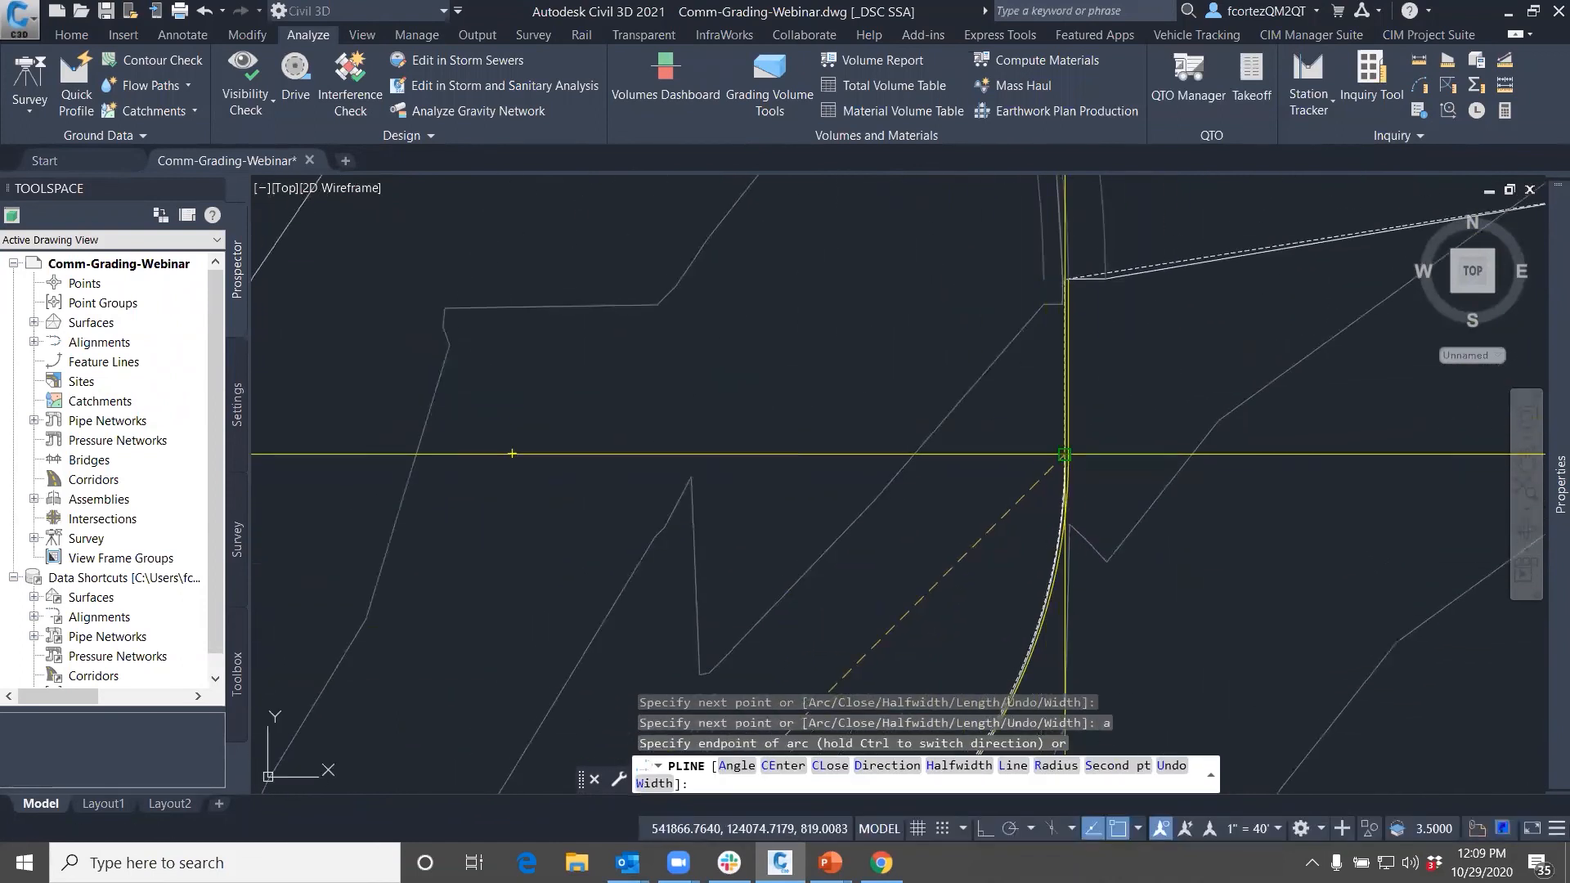
pyautogui.press('ctrl')
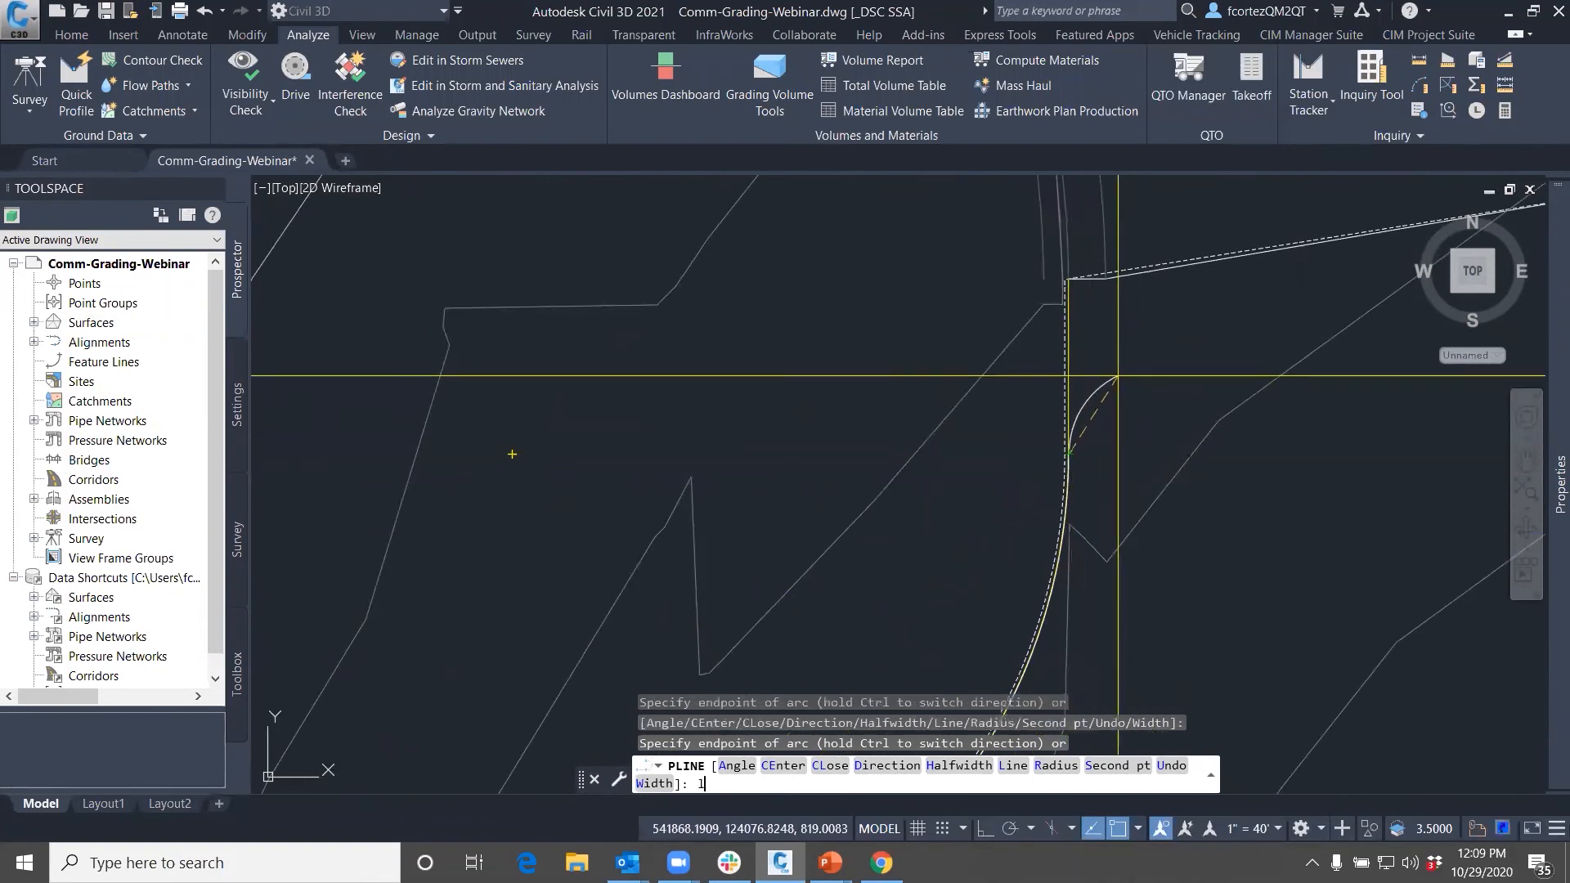
pyautogui.write('l')
pyautogui.press('Return')
pyautogui.scroll(2, 1077, 302)
pyautogui.click(1072, 299)
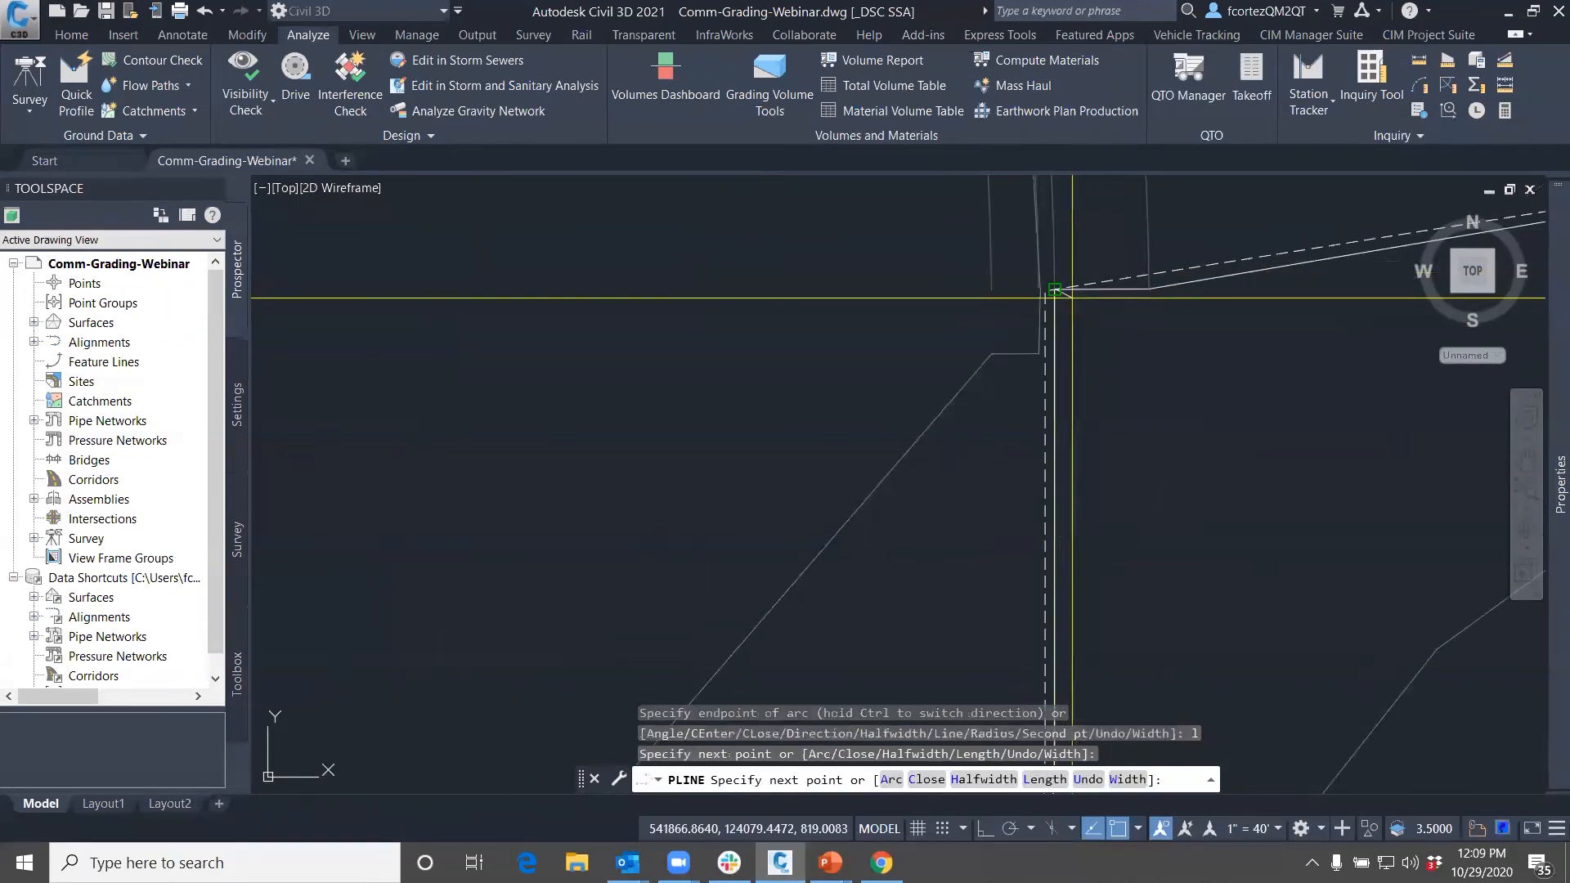
pyautogui.press('Return')
# Start a second polyline at the northeast entrance's east curb end and run it south to the start of the southeast curve
pyautogui.scroll(-3, 1174, 333)
pyautogui.scroll(3, 1016, 351)
pyautogui.scroll(3, 1243, 276)
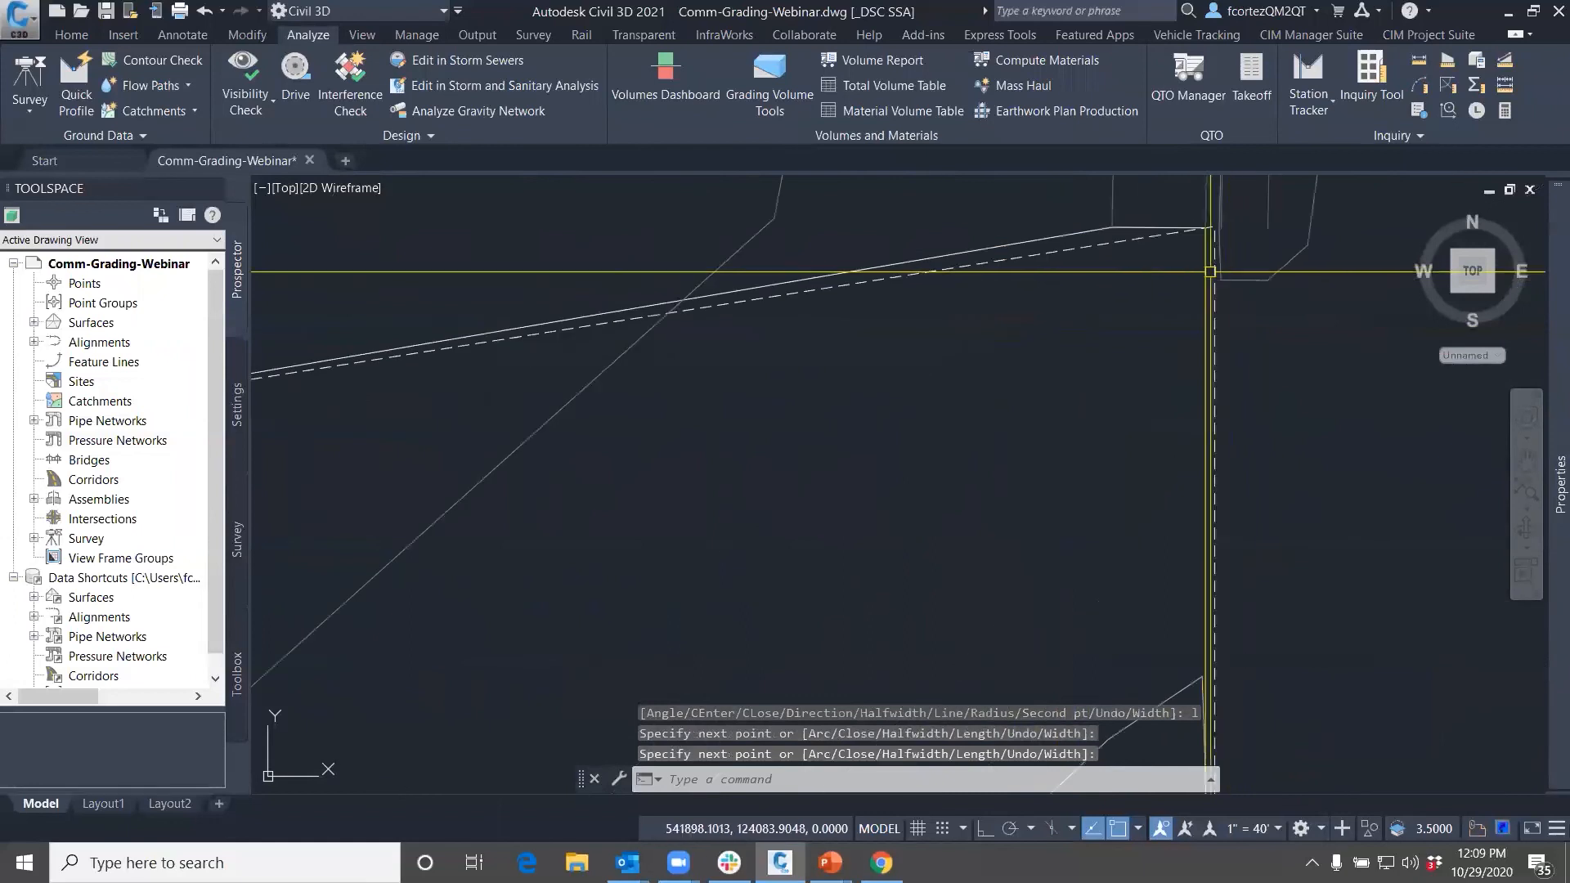
pyautogui.press('Return')
pyautogui.click(1211, 231)
pyautogui.scroll(-6, 1124, 438)
pyautogui.moveTo(1098, 564); pyautogui.dragTo(1027, 390, button='middle')
pyautogui.scroll(6, 1052, 444)
pyautogui.moveTo(1052, 445); pyautogui.dragTo(1052, 765, button='middle')
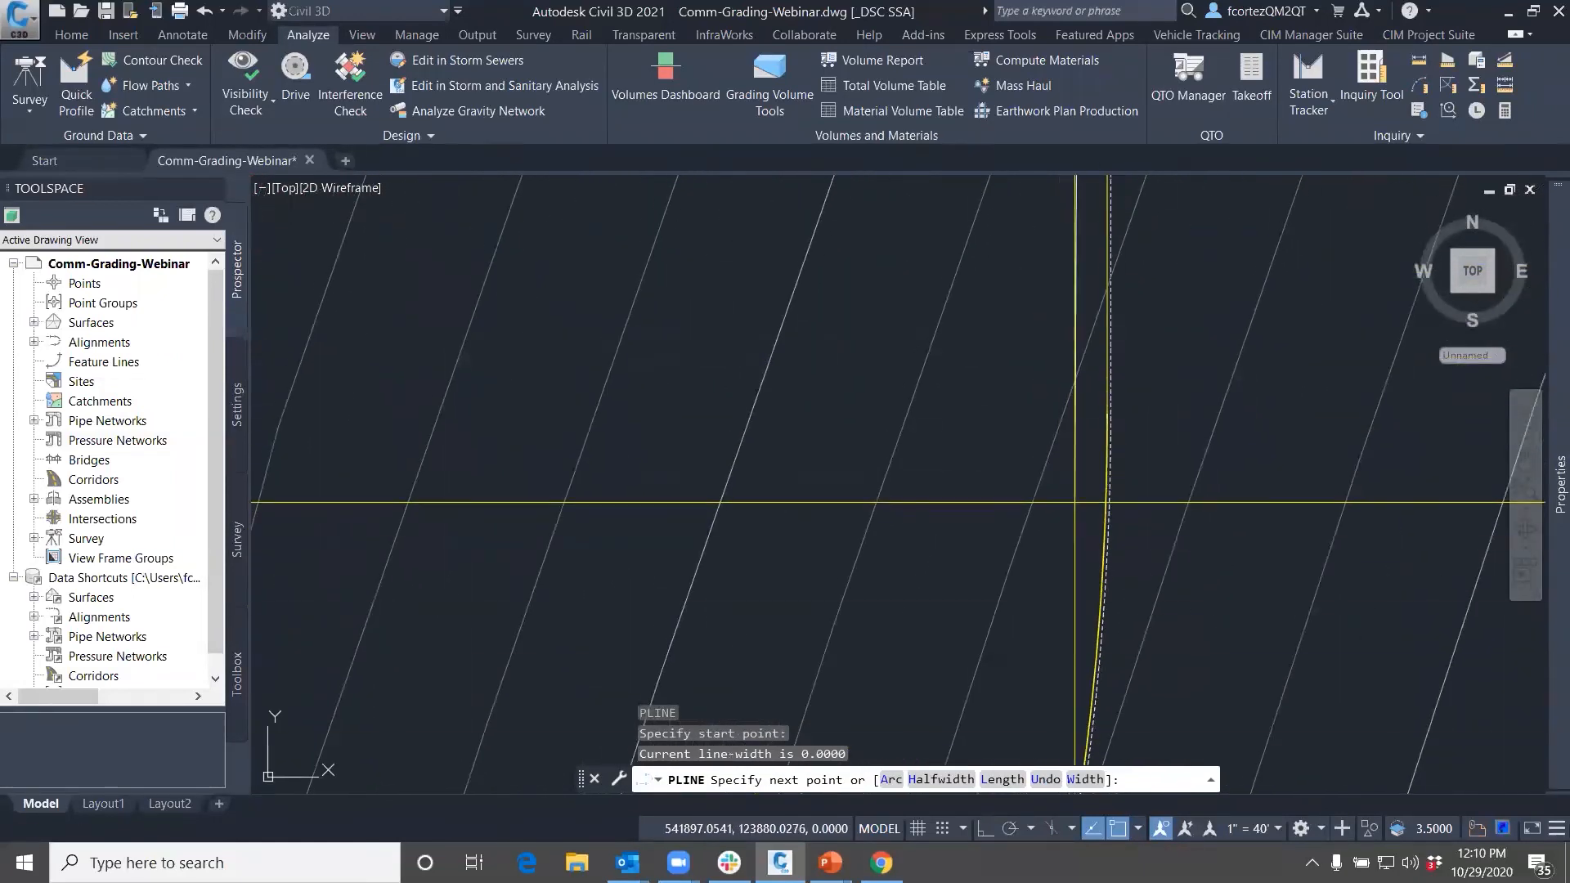
pyautogui.click(1099, 420)
pyautogui.scroll(-5, 1101, 449)
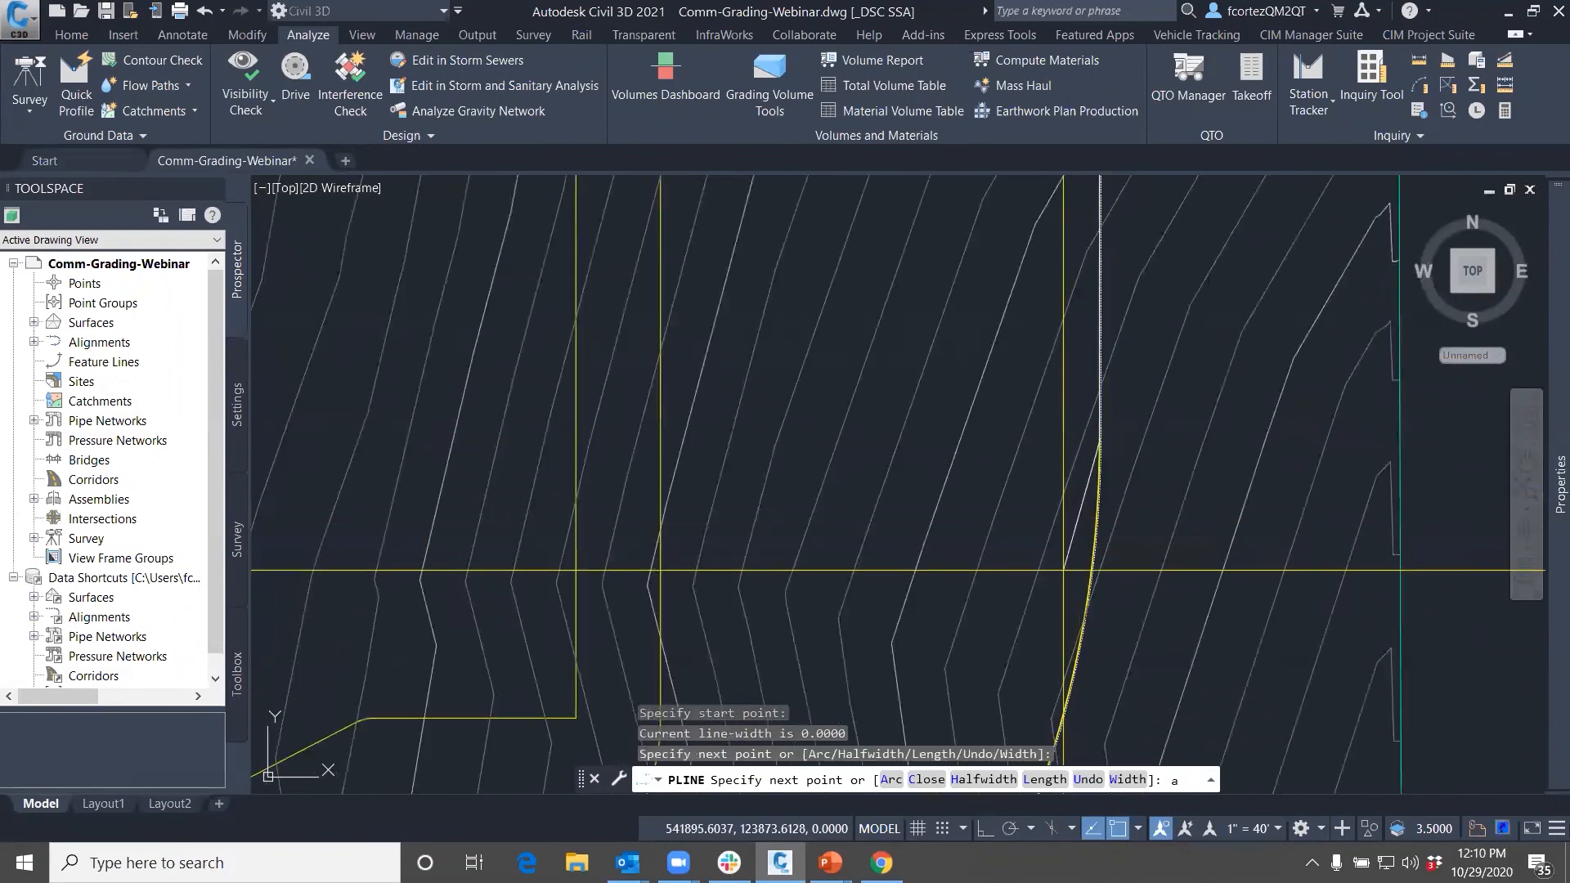
# Trace the parking lot's large southeast curve with a polyline arc ending at the straight southern curb
pyautogui.write('a')
pyautogui.press('Return')
pyautogui.moveTo(948, 691); pyautogui.dragTo(1213, 204, button='middle')
pyautogui.moveTo(894, 746); pyautogui.dragTo(1121, 404, button='middle')
pyautogui.moveTo(605, 607); pyautogui.dragTo(922, 410, button='middle')
pyautogui.scroll(5, 886, 454)
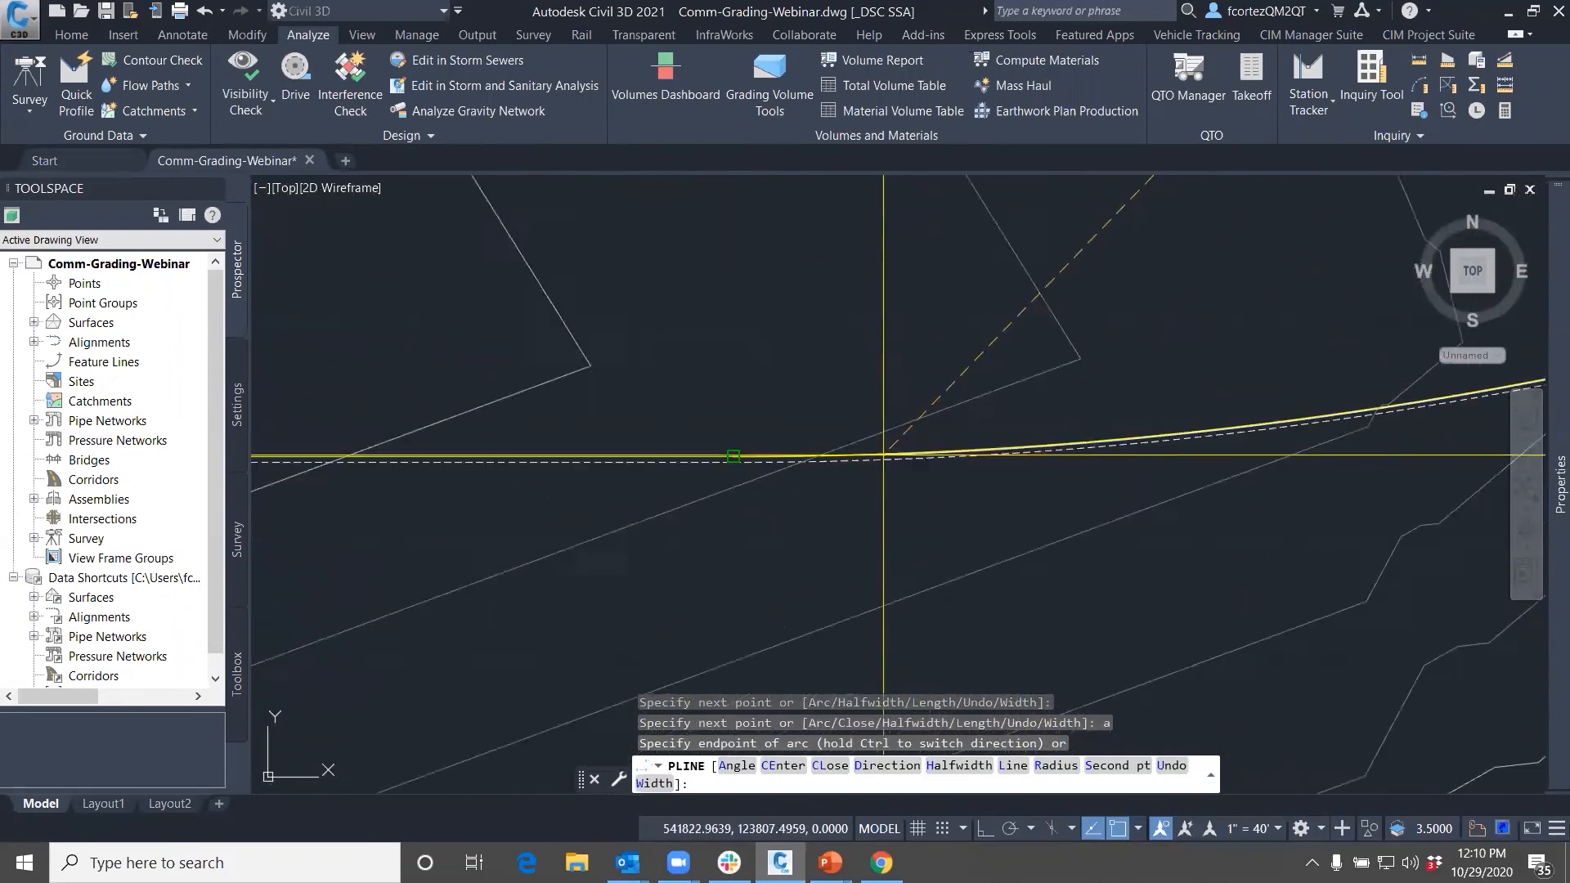
pyautogui.click(885, 456)
# Extend the second polyline west with a straight segment, perpendicular to the east curb of the southern parking bay
pyautogui.scroll(-1, 873, 456)
pyautogui.write('l')
pyautogui.press('Return')
pyautogui.scroll(-3, 989, 491)
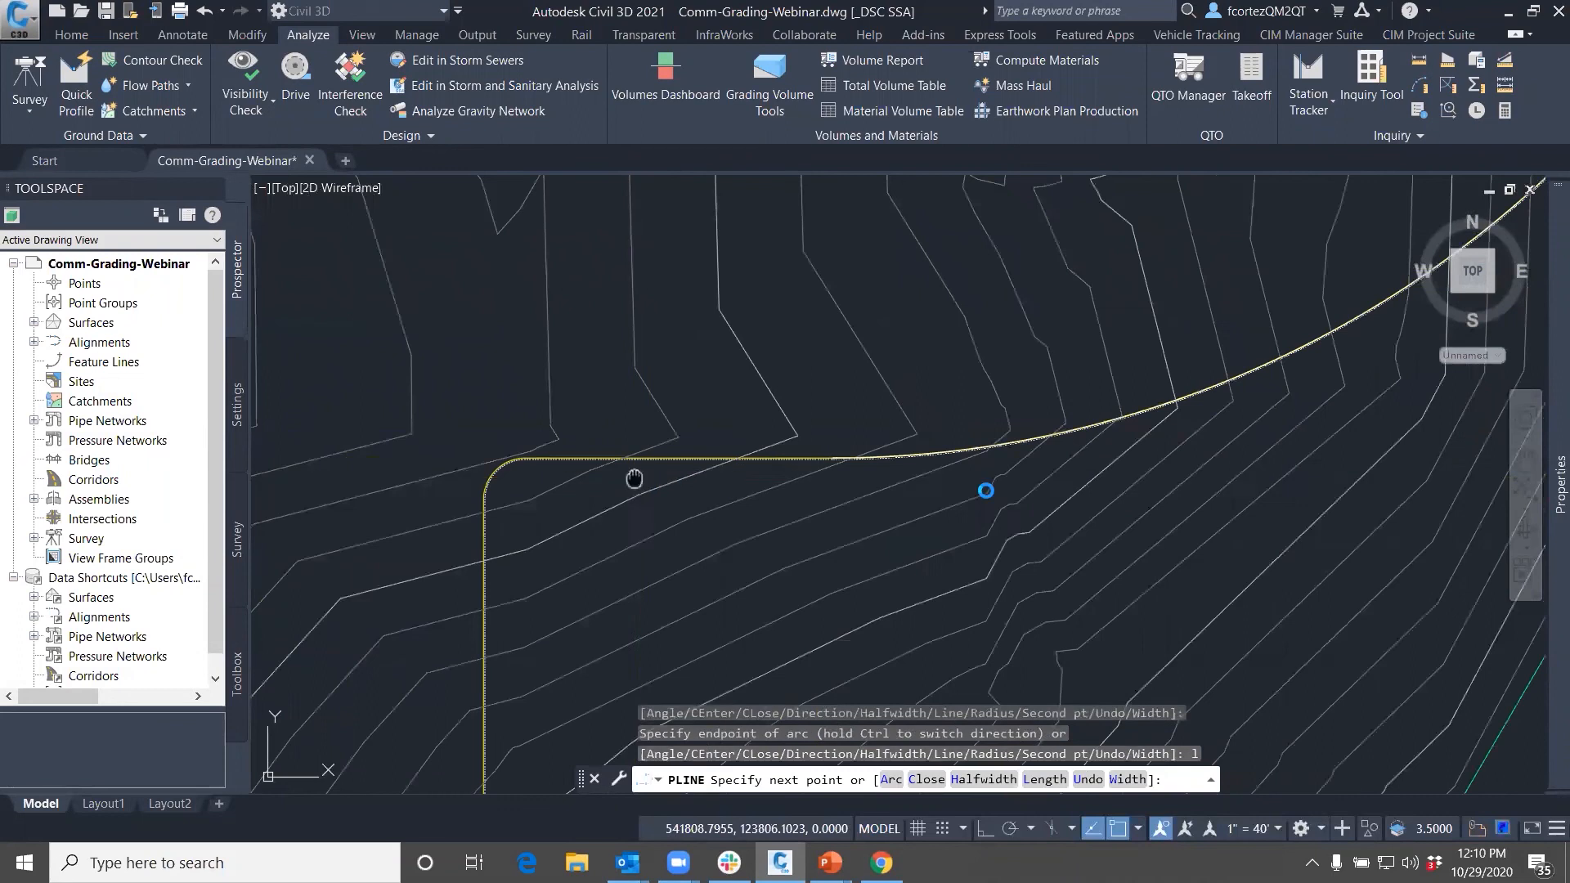
pyautogui.keyDown('shift'); pyautogui.rightClick(967, 470); pyautogui.keyUp('shift')
pyautogui.click(1030, 337)
pyautogui.scroll(4, 991, 533)
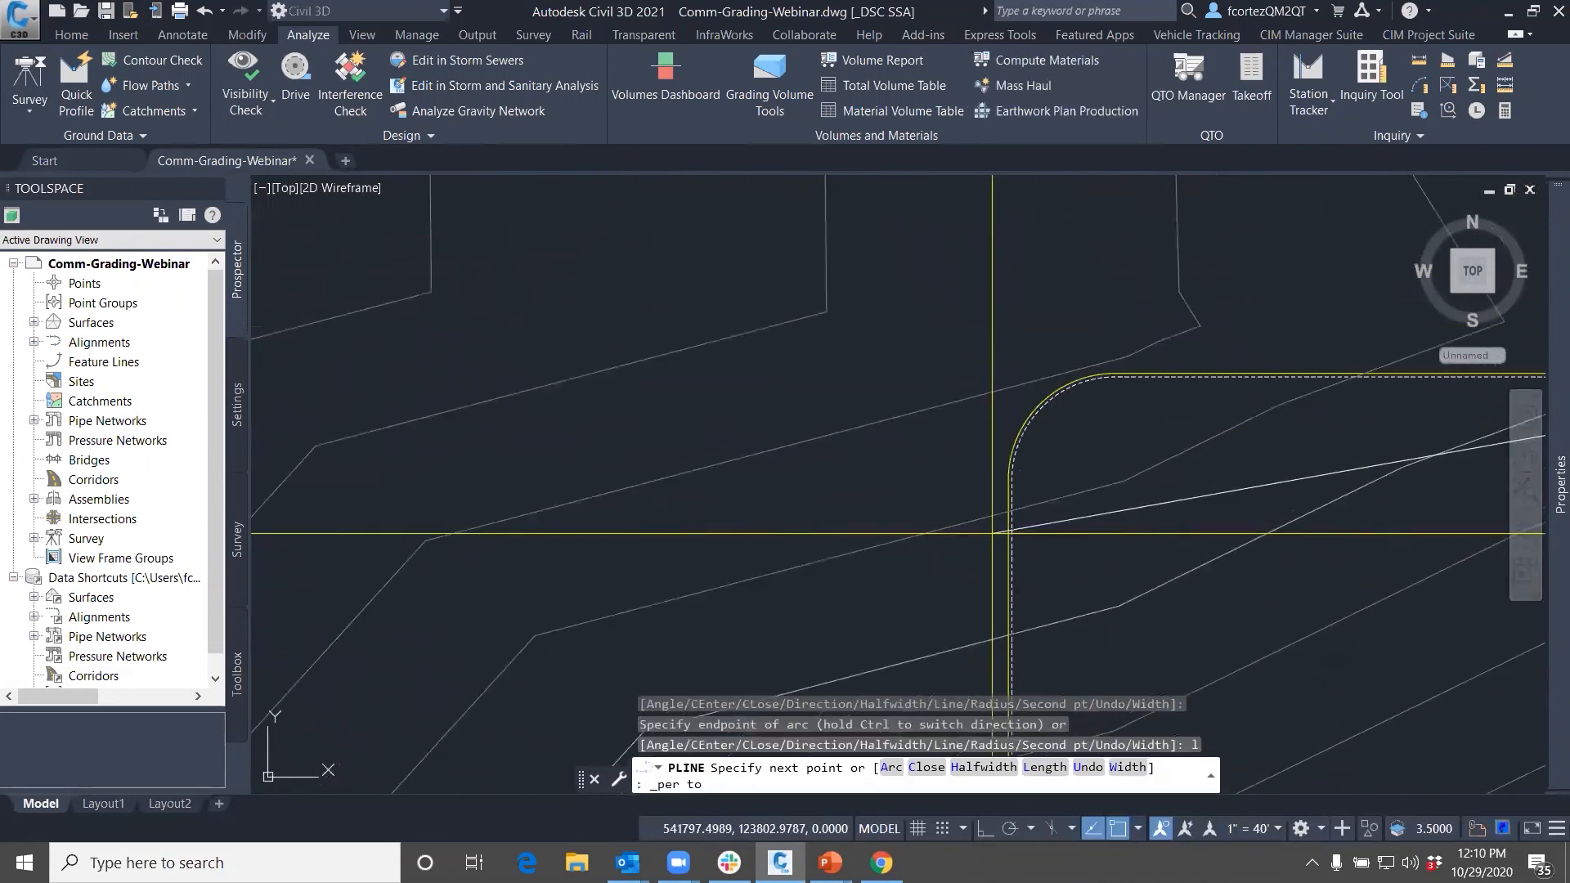
pyautogui.click(1005, 490)
pyautogui.scroll(-3, 1004, 491)
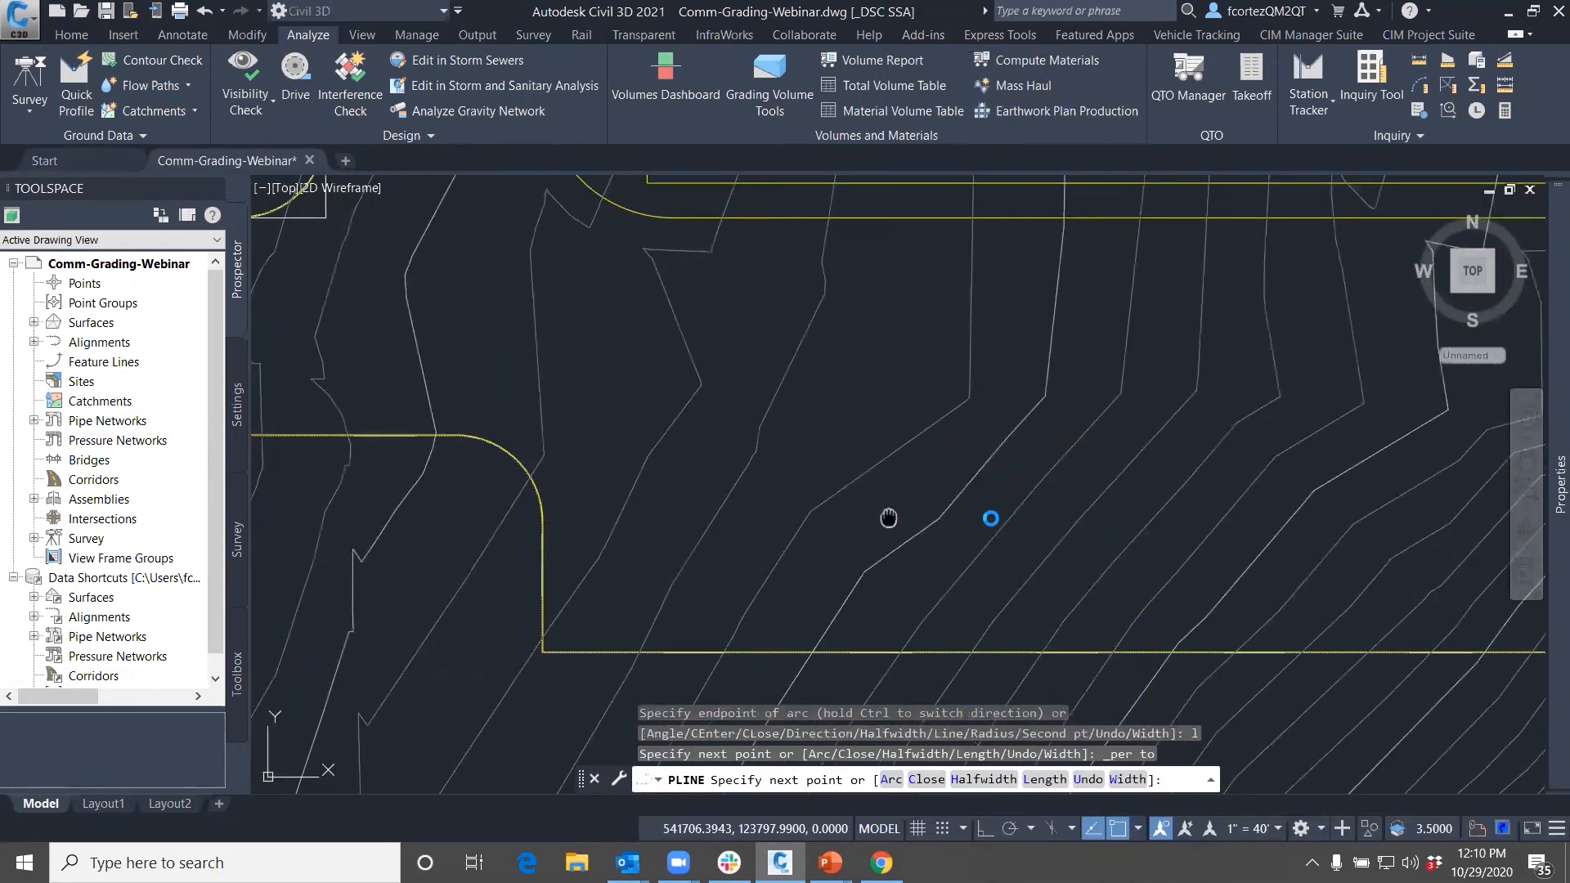
# Carry the second polyline west across the southern parking bay, perpendicular to its west curb, and finish it at the southwest entrance's south curb return
pyautogui.scroll(3, 731, 462)
pyautogui.keyDown('shift'); pyautogui.rightClick(731, 462); pyautogui.keyUp('shift')
pyautogui.click(818, 365)
pyautogui.scroll(3, 853, 501)
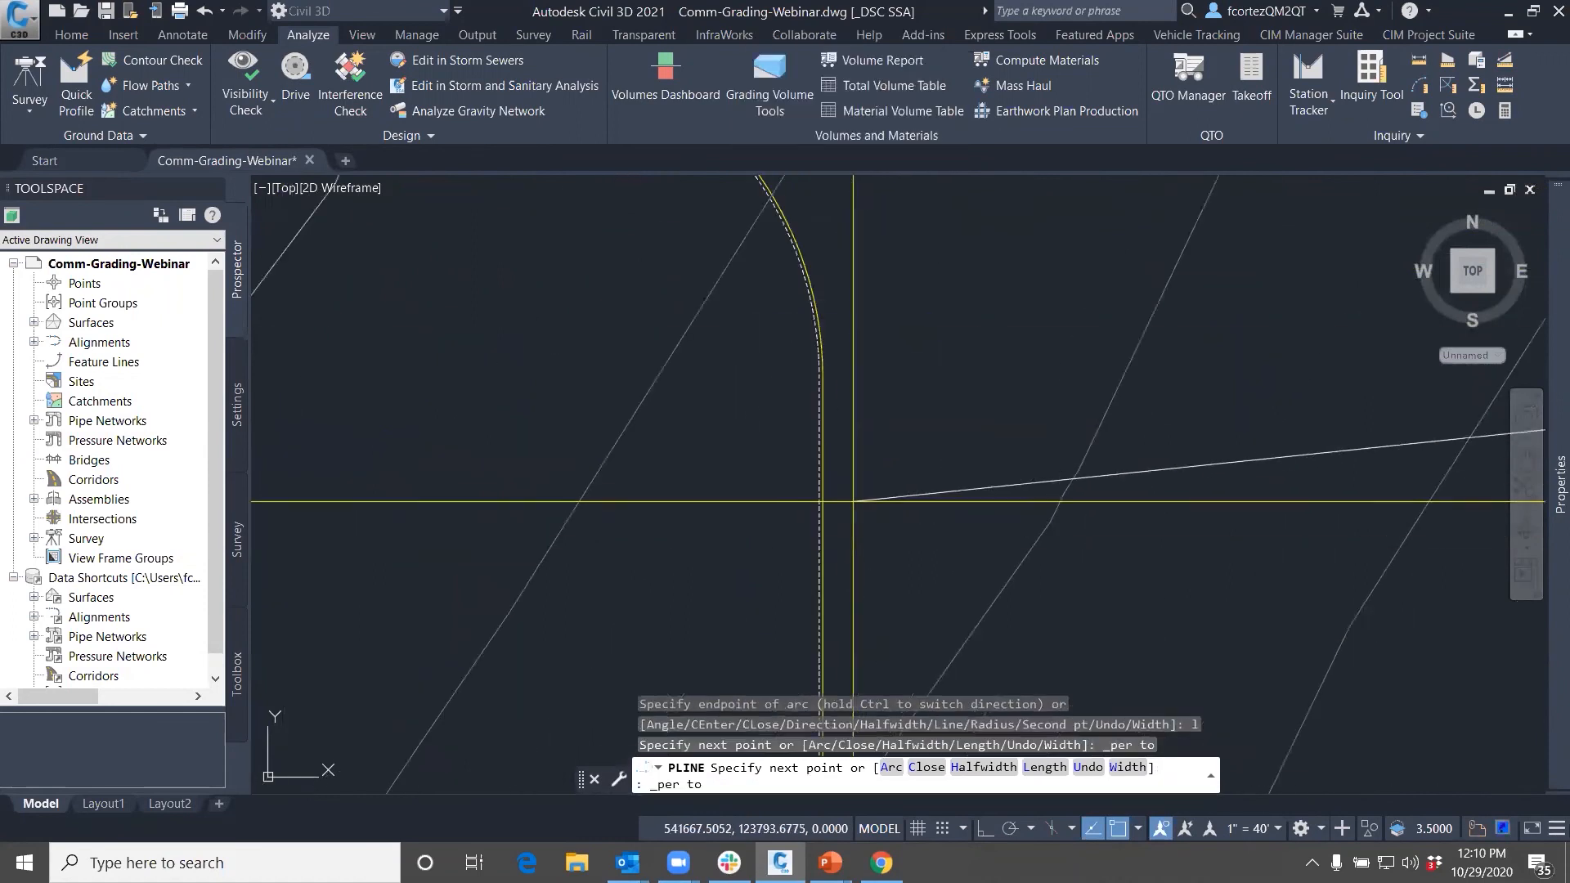
pyautogui.click(834, 466)
pyautogui.scroll(-3, 834, 465)
pyautogui.scroll(3, 715, 500)
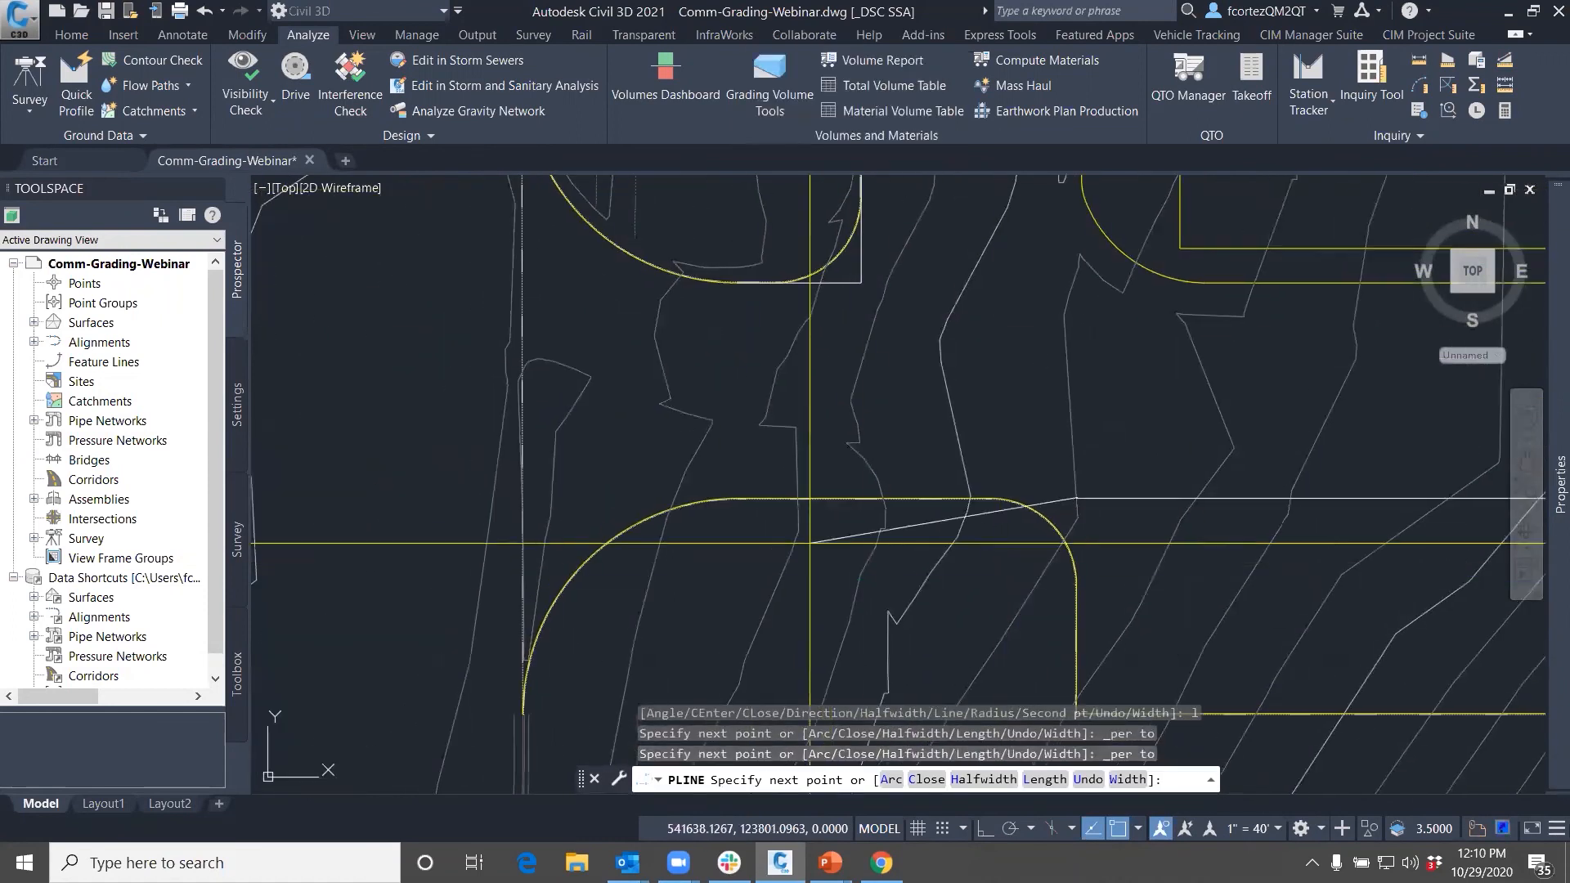
pyautogui.scroll(2, 715, 500)
pyautogui.click(769, 495)
pyautogui.scroll(-3, 747, 474)
pyautogui.press('Return')
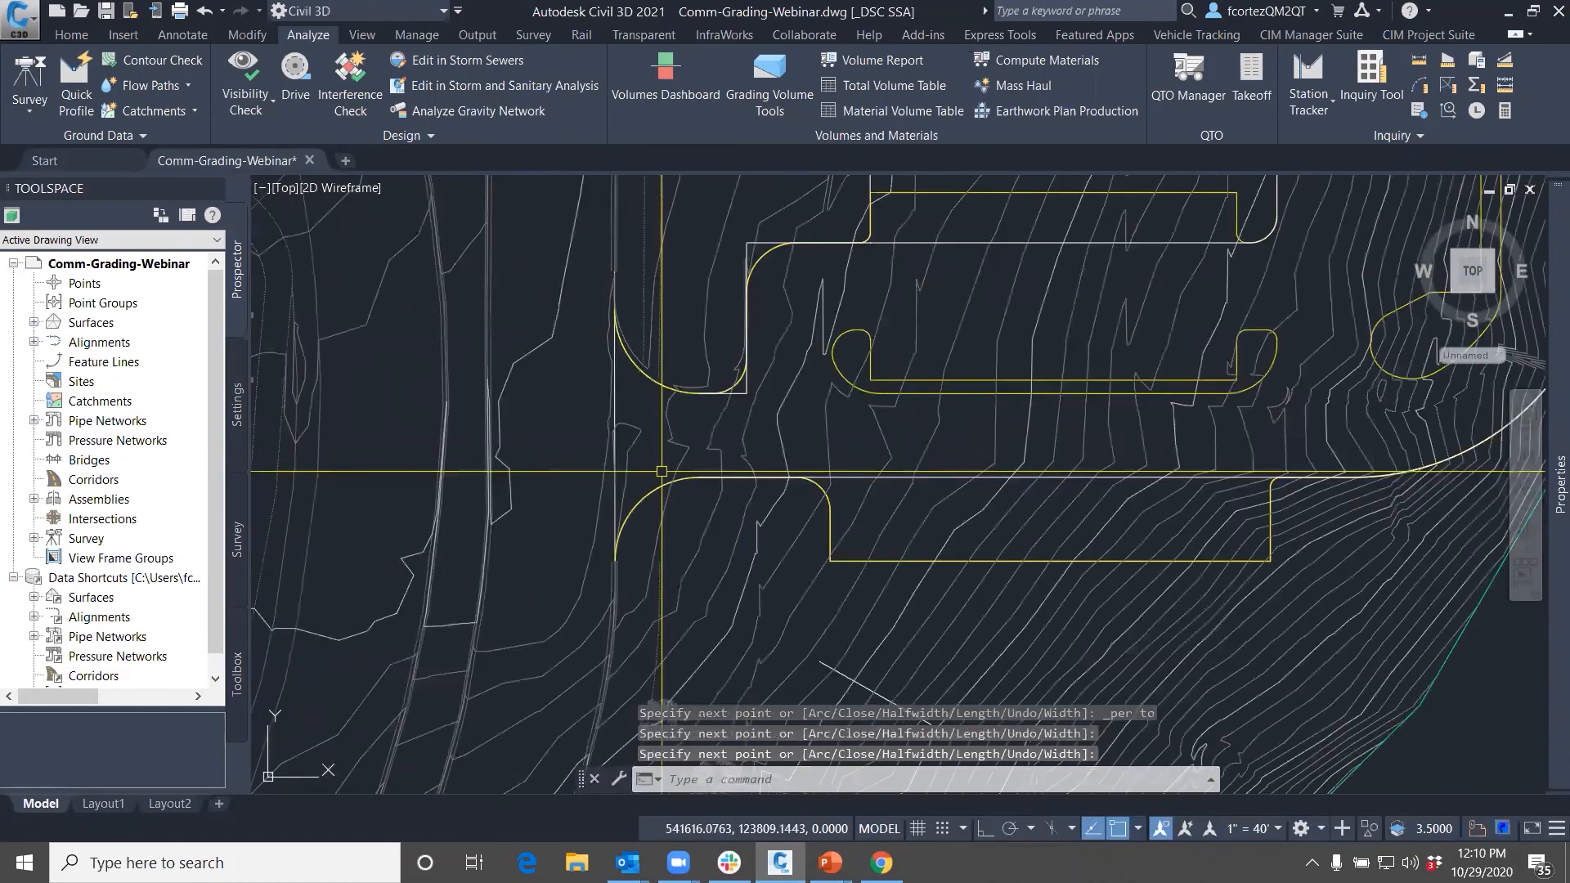
# Draw a straight polyline across the southwest entrance, joining the outer ends of its north and south curb returns
pyautogui.moveTo(662, 471); pyautogui.dragTo(744, 531, button='middle')
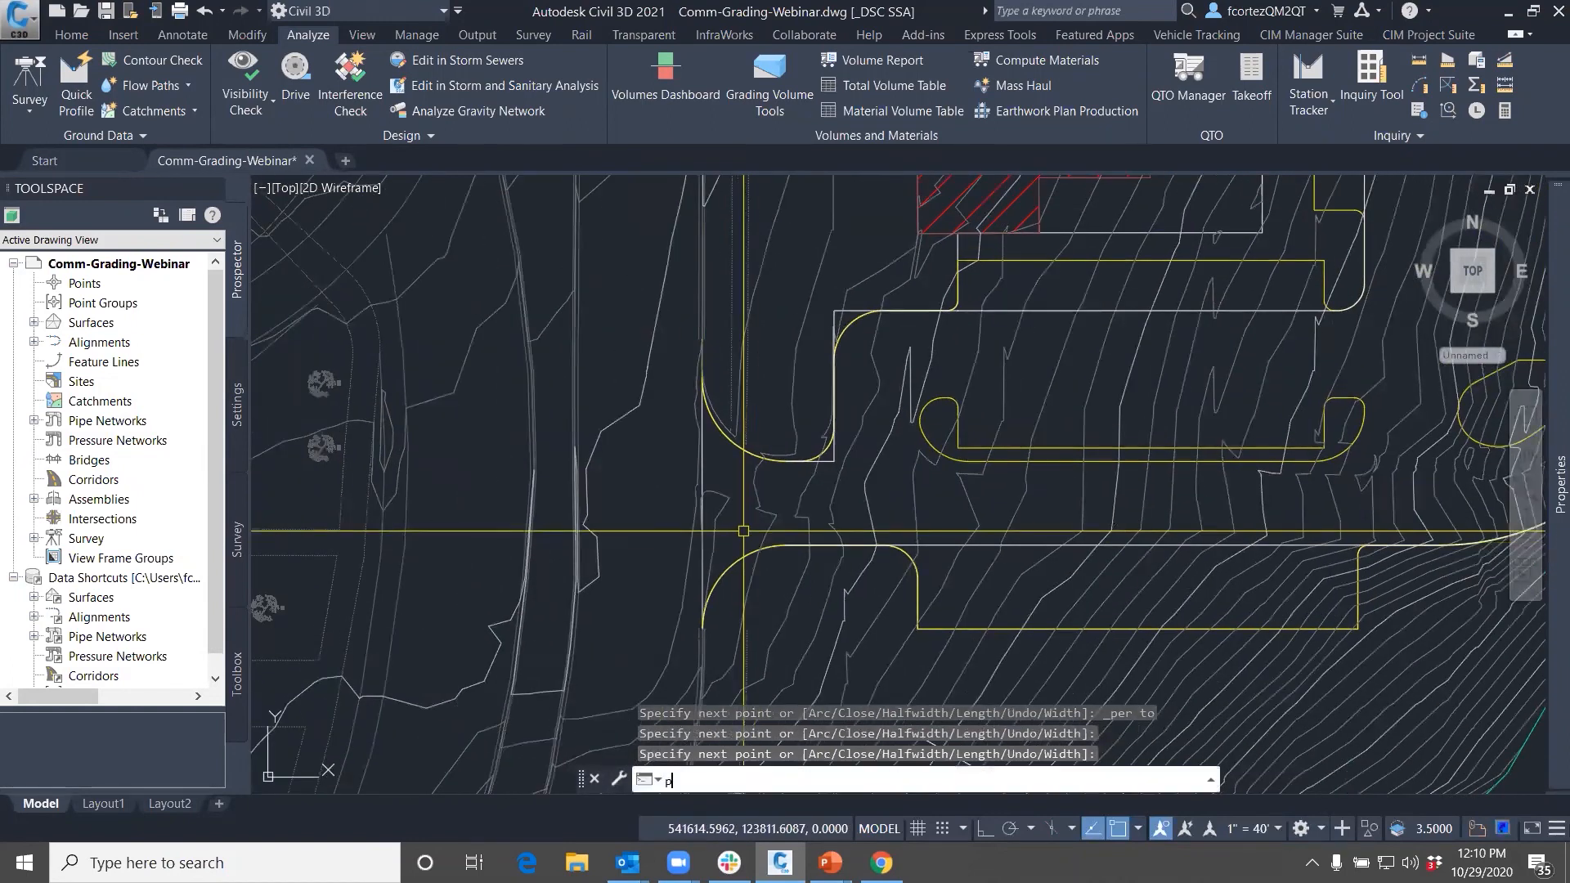
pyautogui.write('PL')
pyautogui.press('Return')
pyautogui.scroll(6, 743, 507)
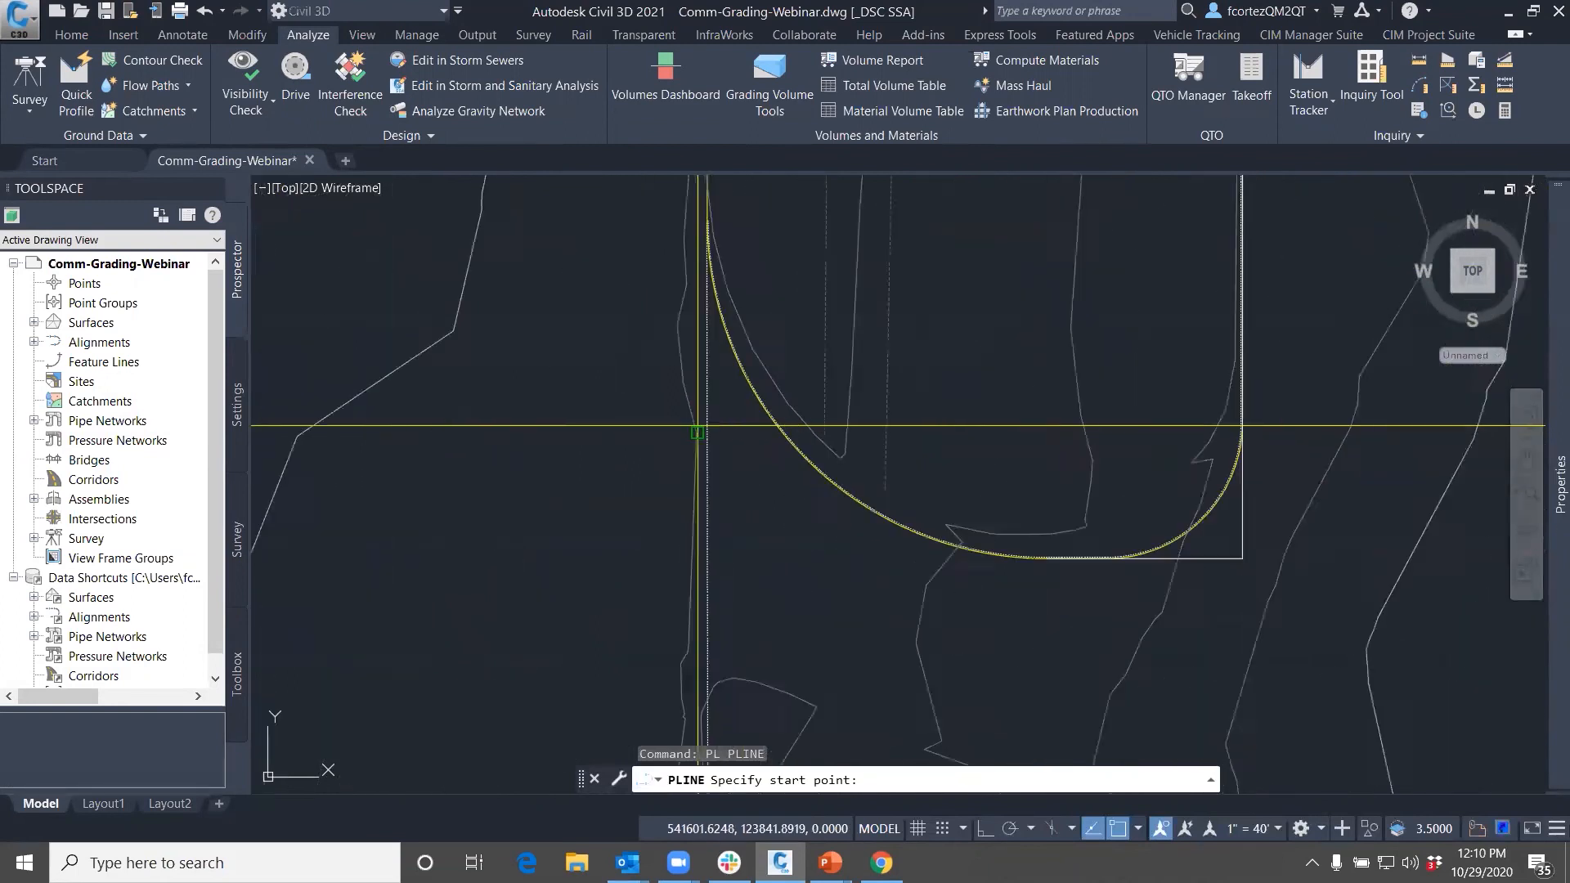
pyautogui.click(740, 448)
pyautogui.scroll(-4, 739, 502)
pyautogui.moveTo(743, 691); pyautogui.dragTo(752, 433, button='middle')
pyautogui.moveTo(778, 620); pyautogui.dragTo(768, 440, button='middle')
pyautogui.press('Escape')
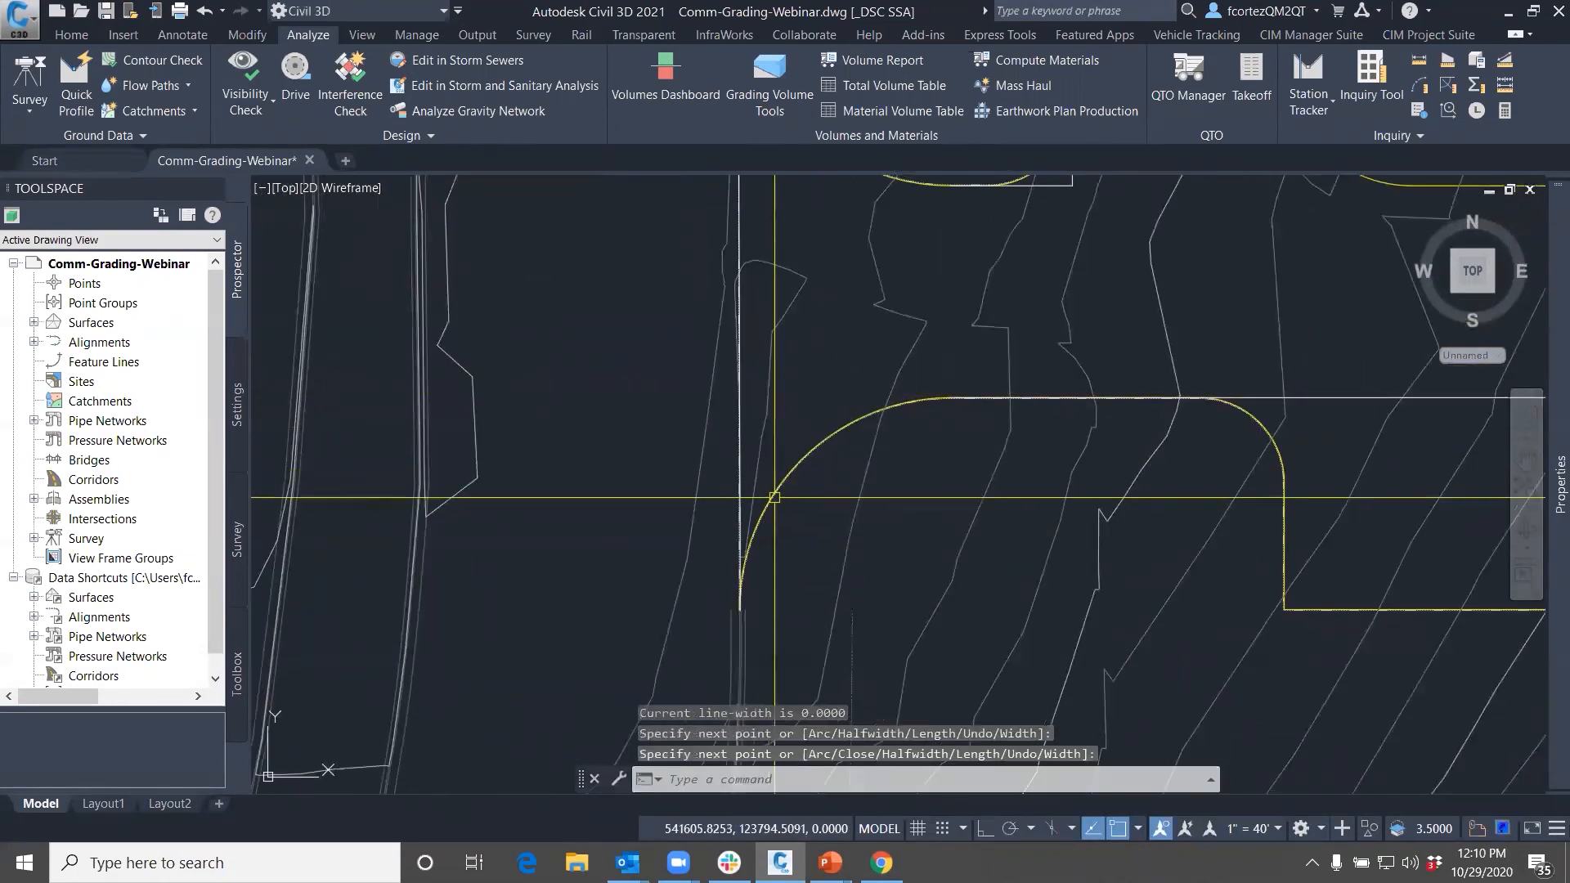
# Extend the southern drive-aisle edge polyline west to the line across the southwest entrance
pyautogui.write('ex')
pyautogui.press('Return')
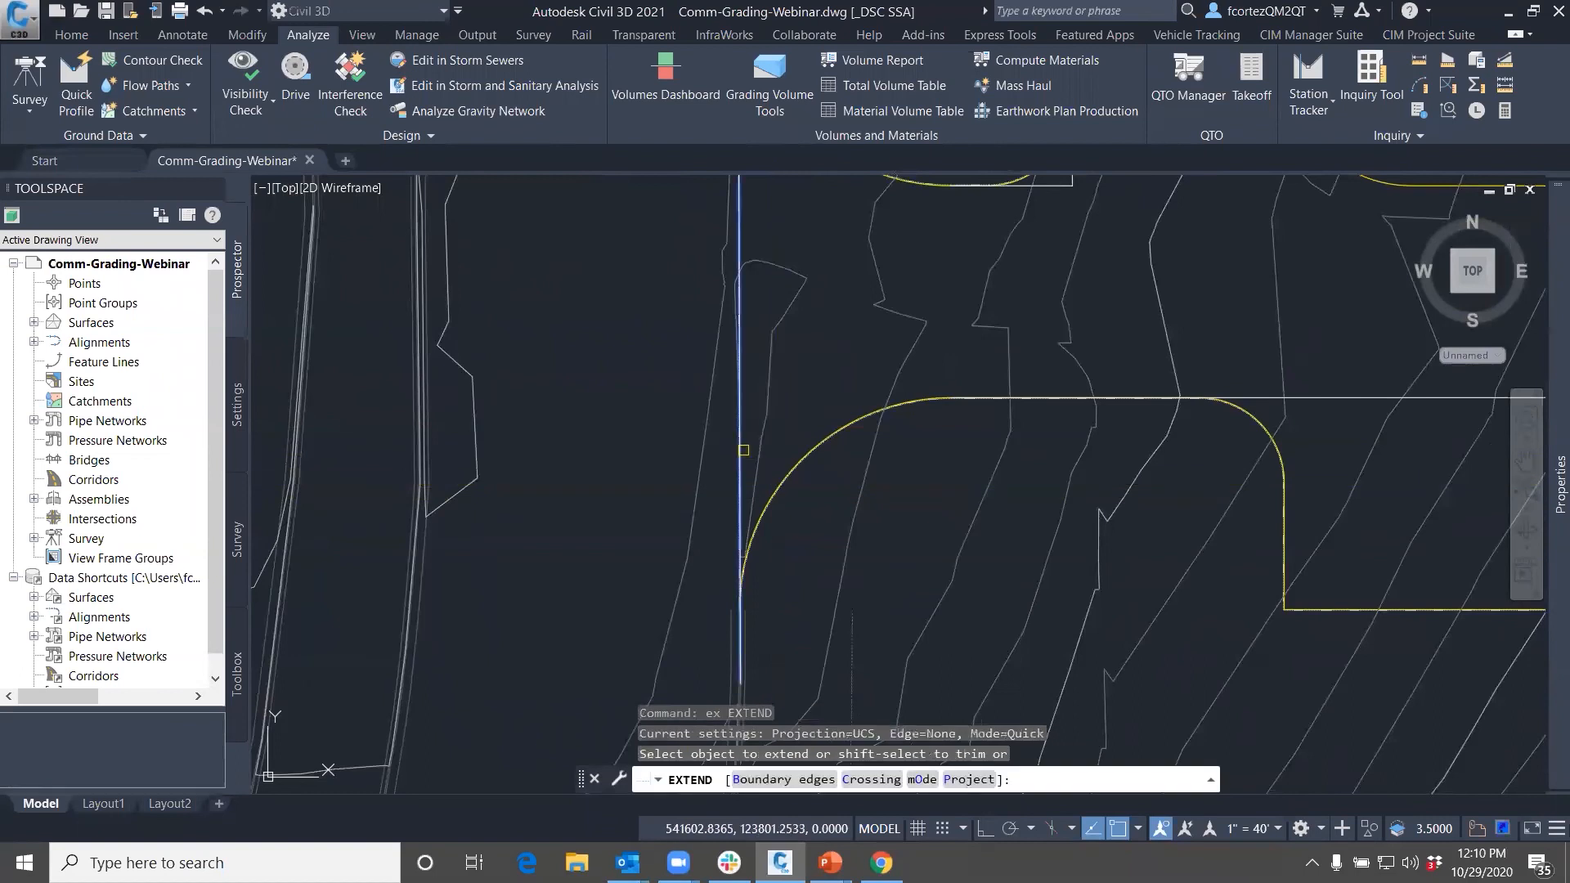
pyautogui.click(983, 395)
pyautogui.moveTo(930, 349); pyautogui.dragTo(942, 489, button='middle')
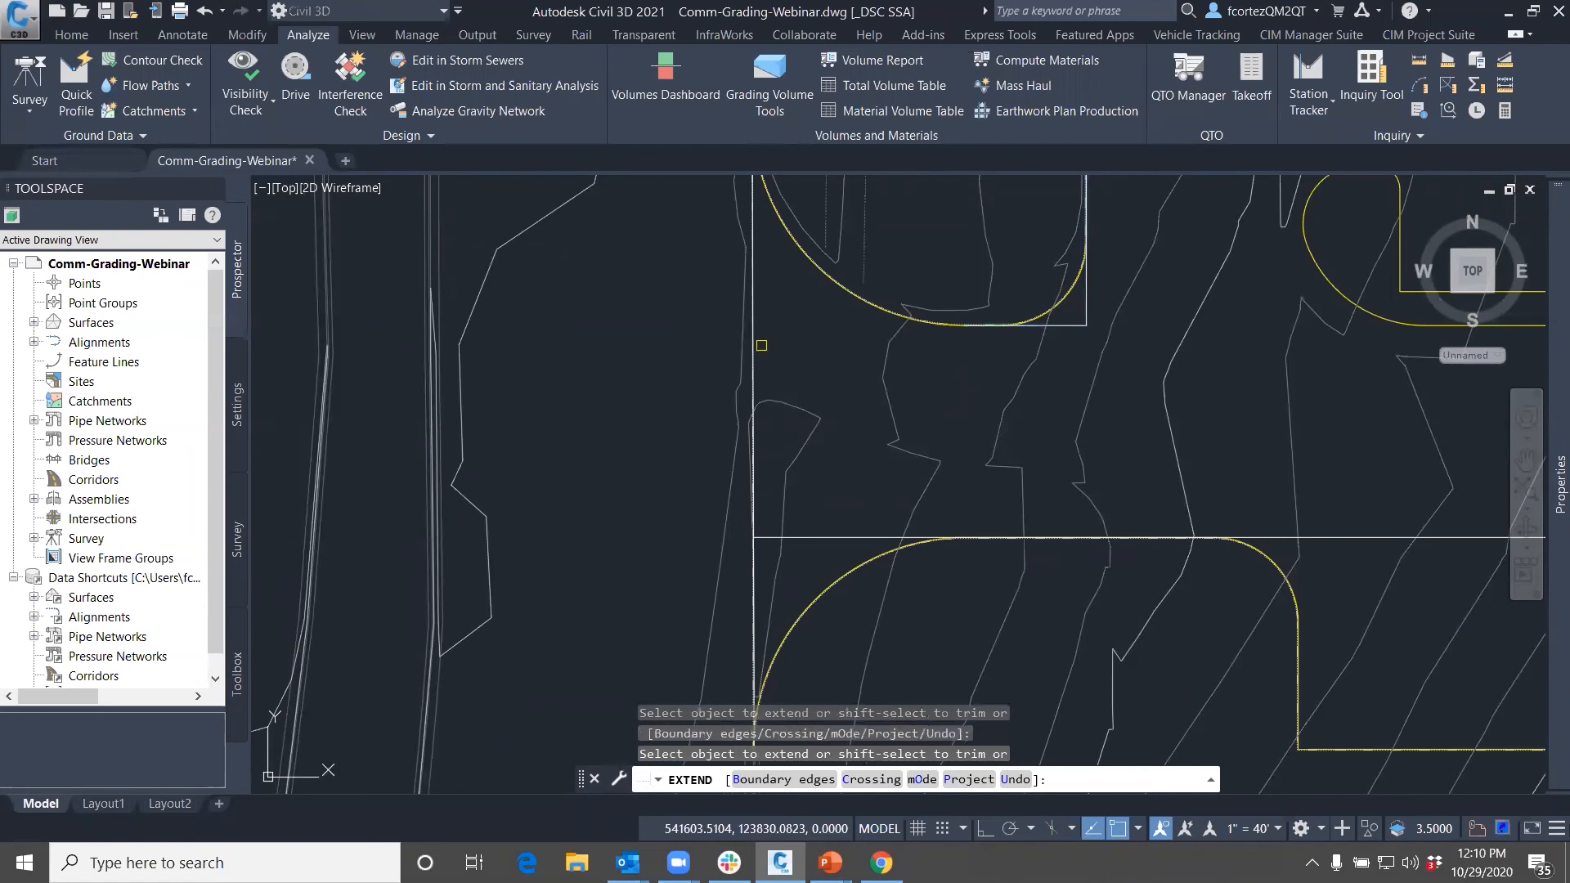
pyautogui.press('Return')
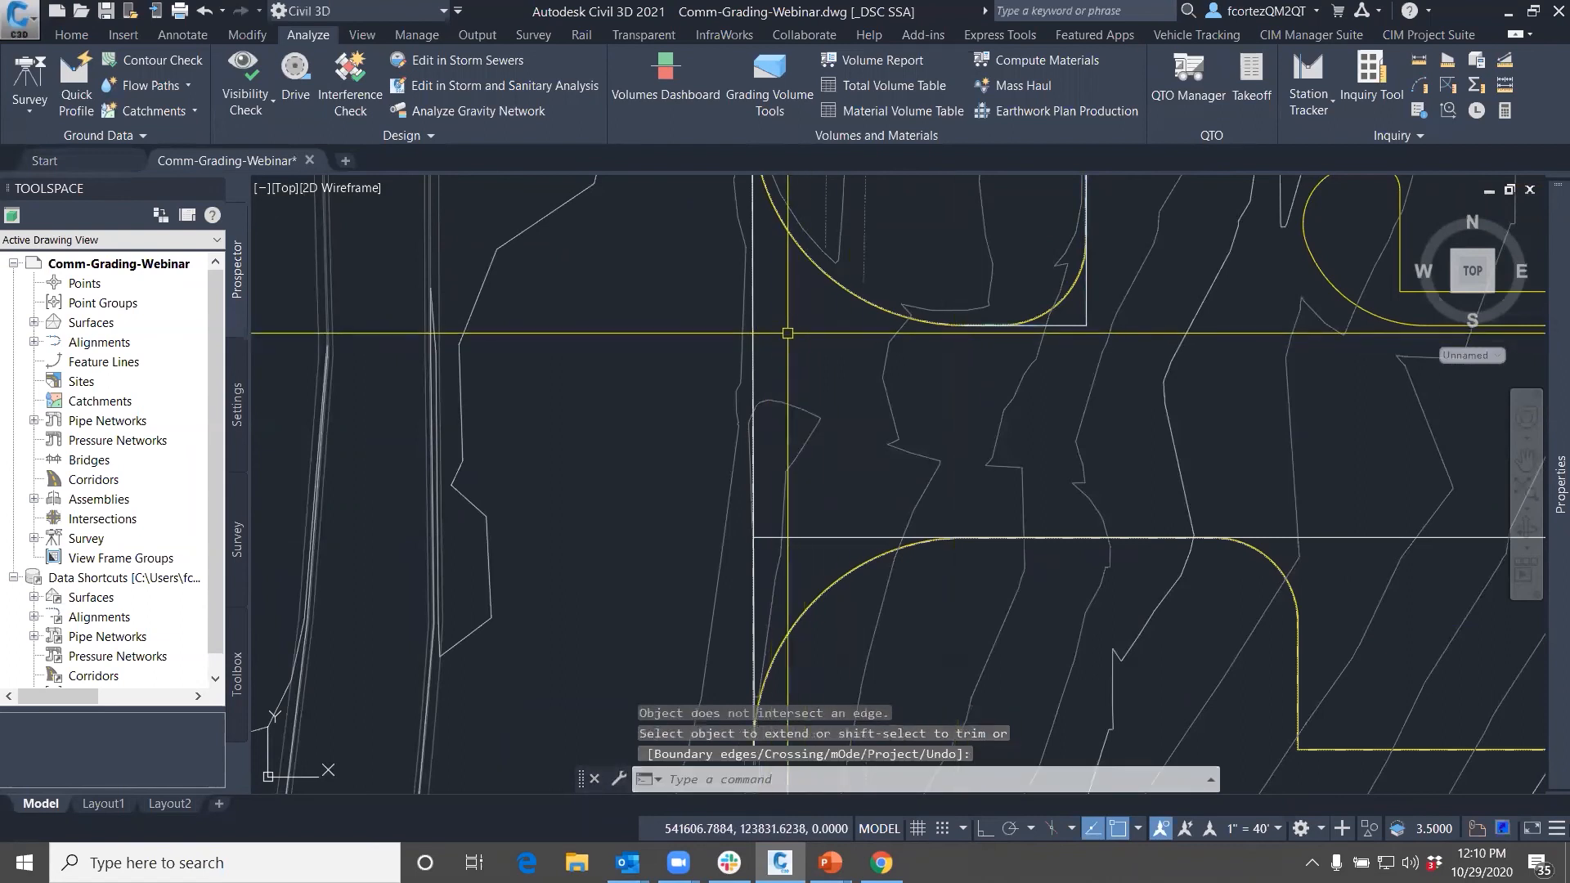
# Set the elevation of the inner drive-aisle edge polyline to 0
pyautogui.click(986, 325)
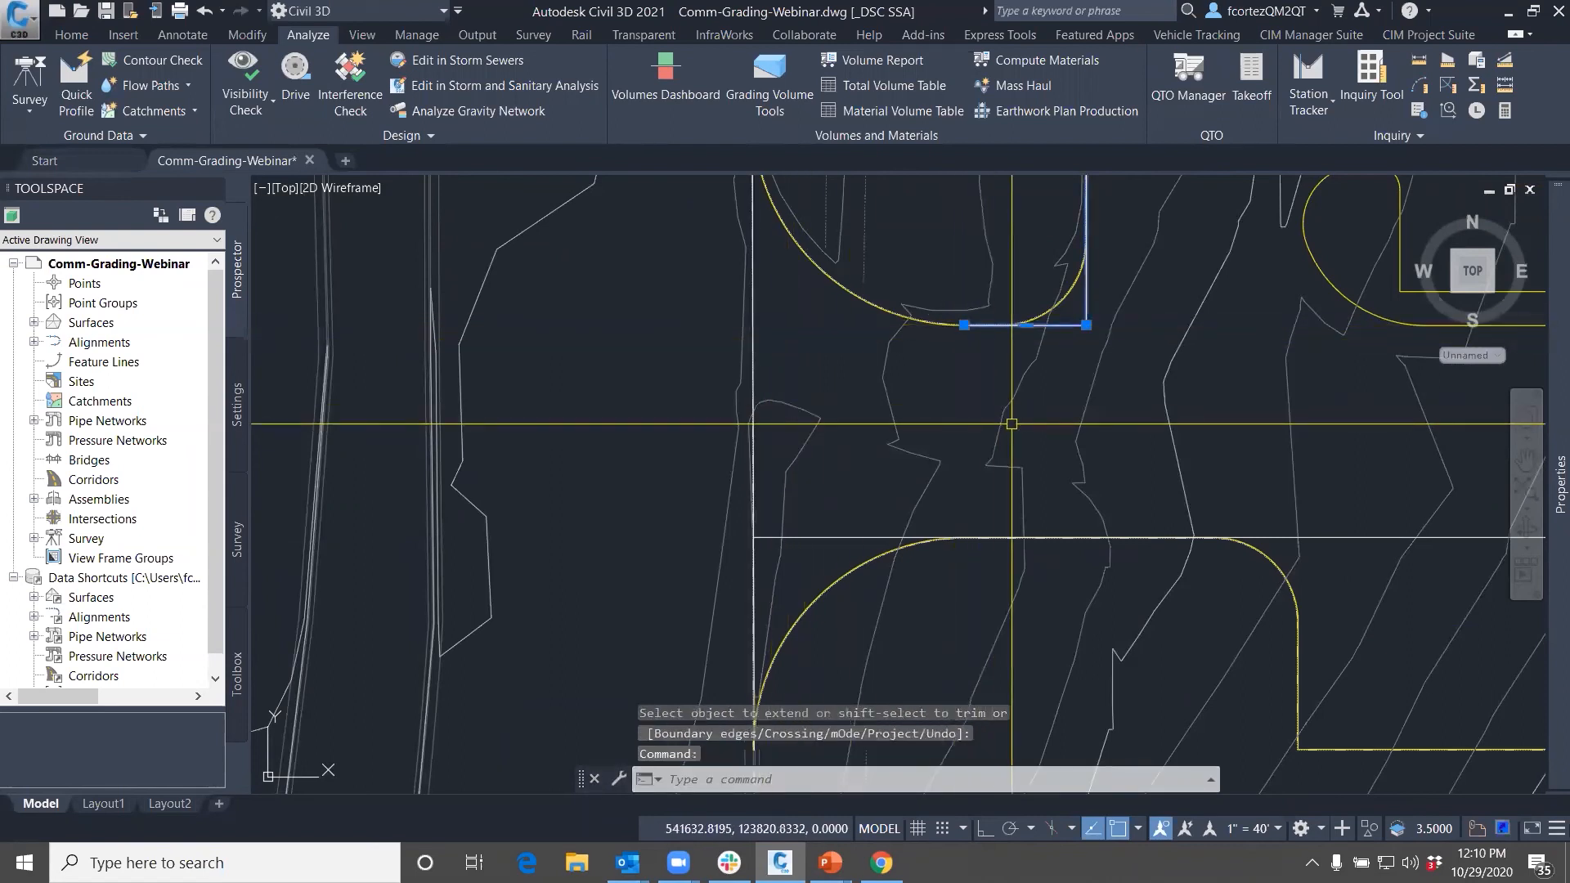
pyautogui.moveTo(1553, 397)
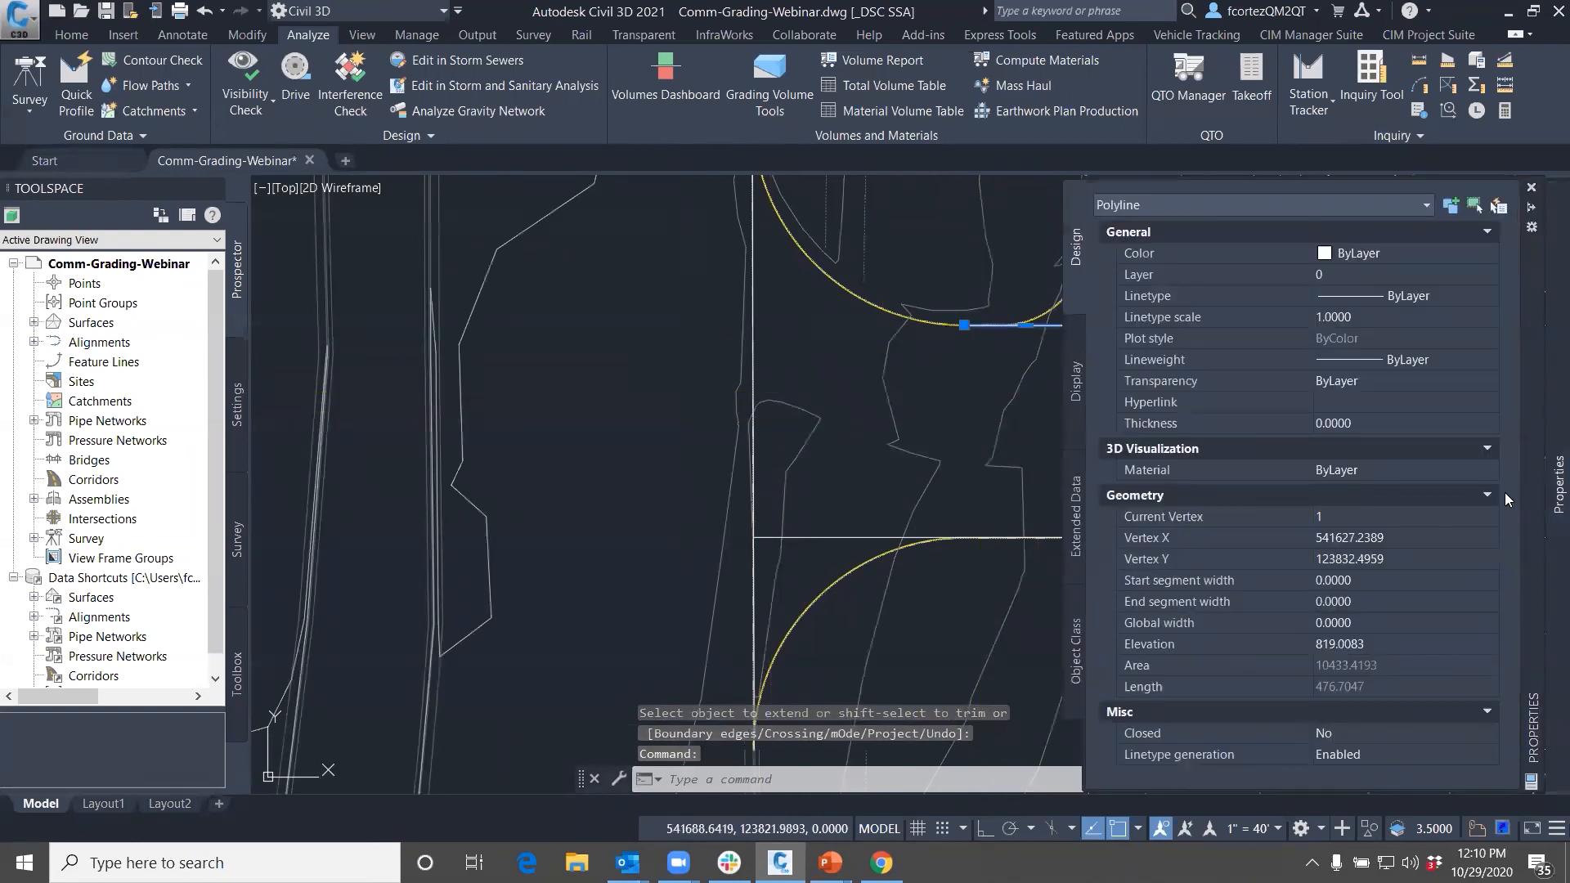
pyautogui.press('Escape')
pyautogui.press('Escape')
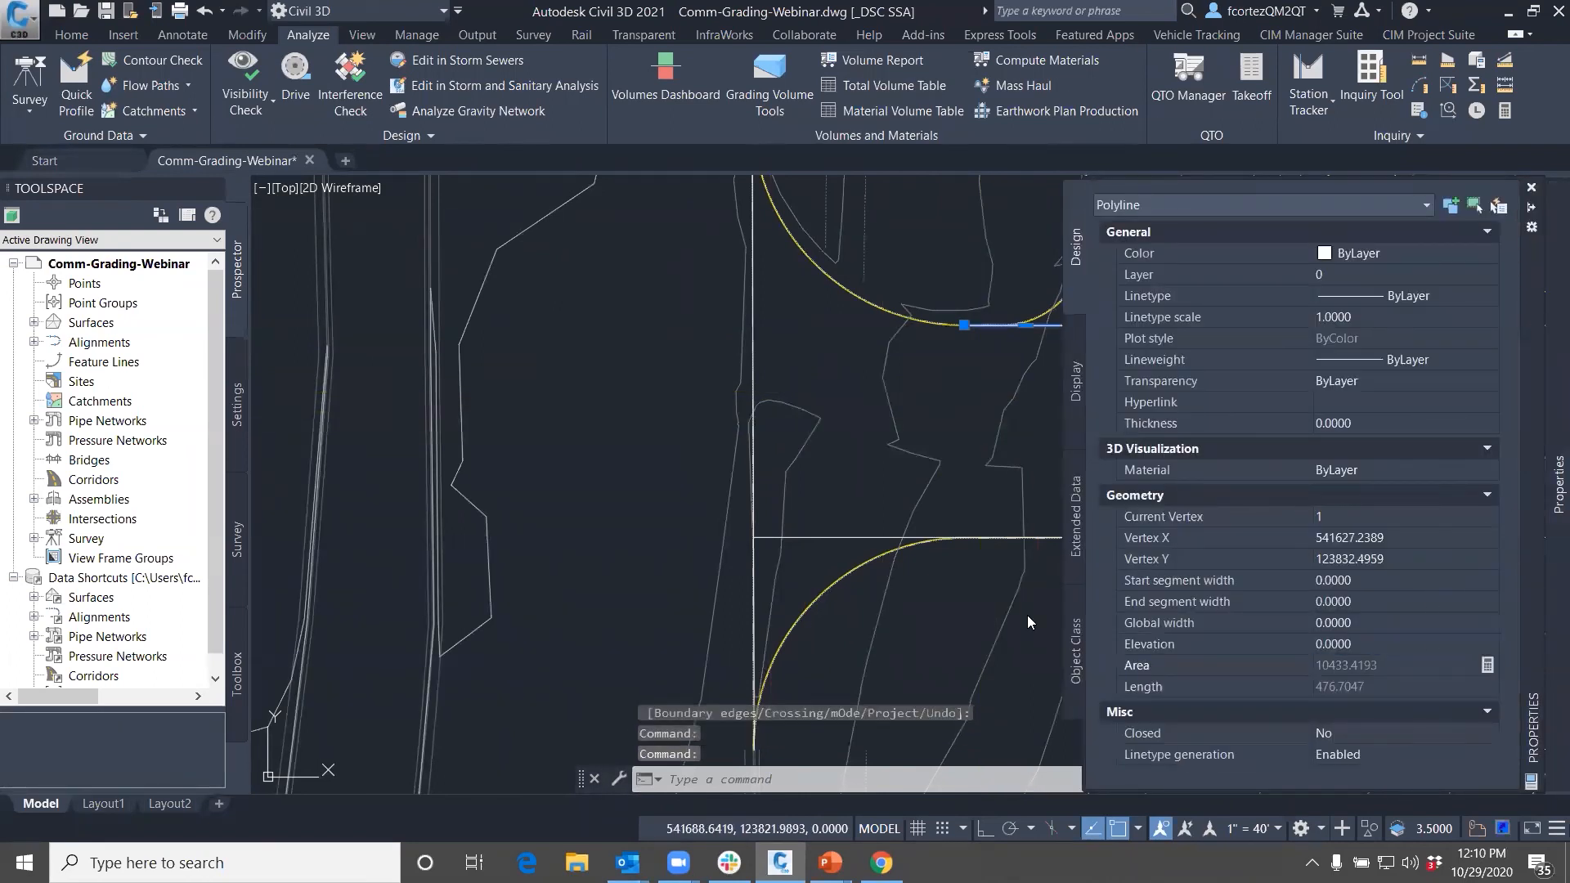
# Try to extend the inner aisle edge polyline west to the line across the southwest entrance
pyautogui.write('ex')
pyautogui.press('Return')
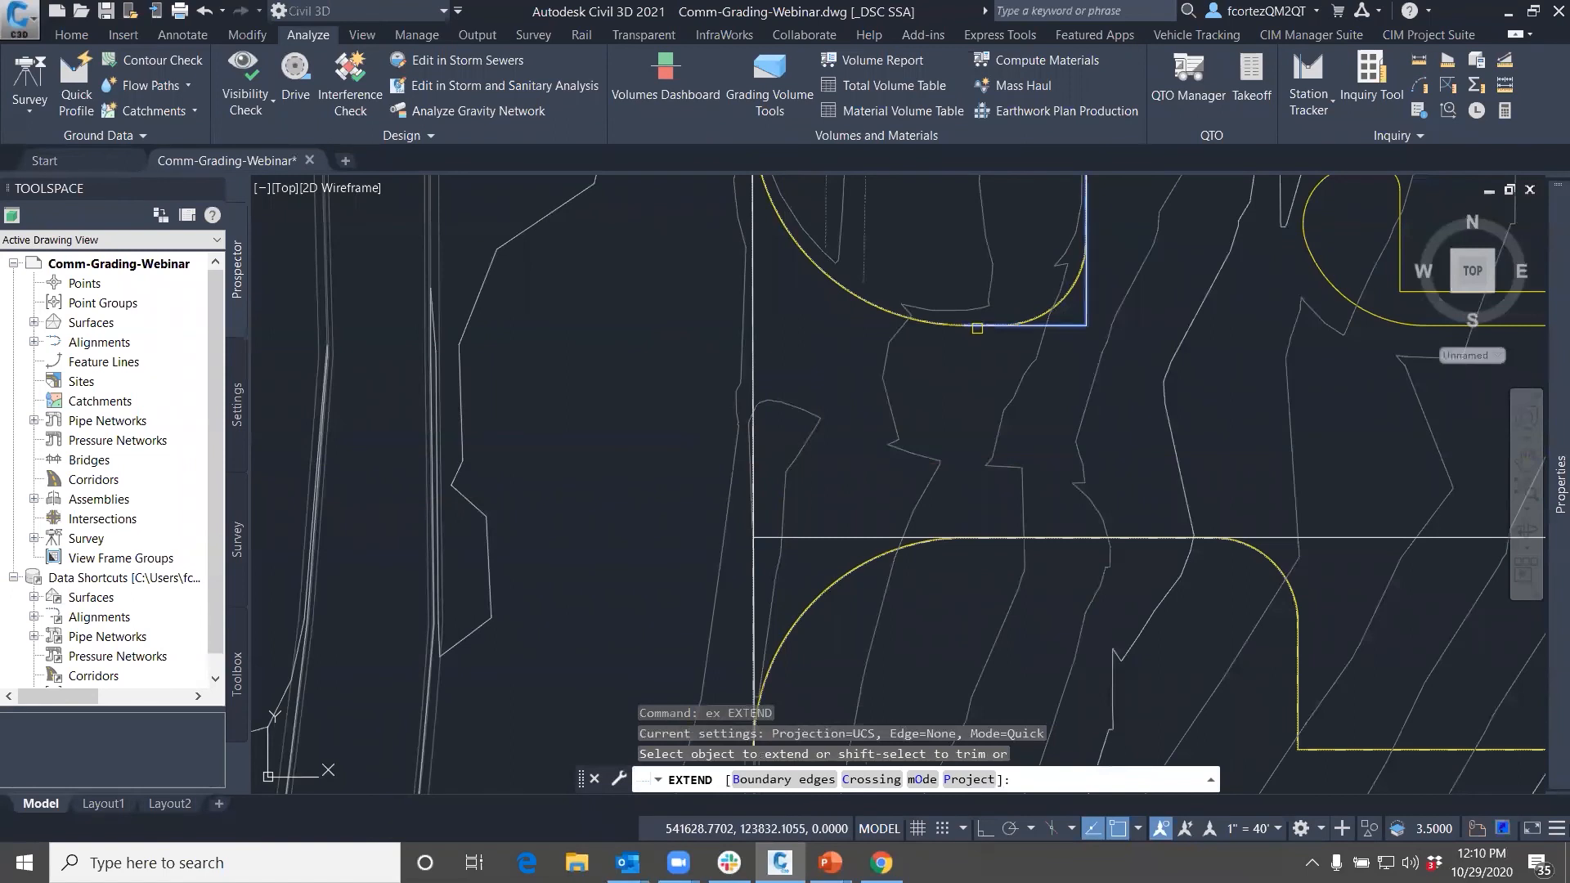
pyautogui.click(755, 332)
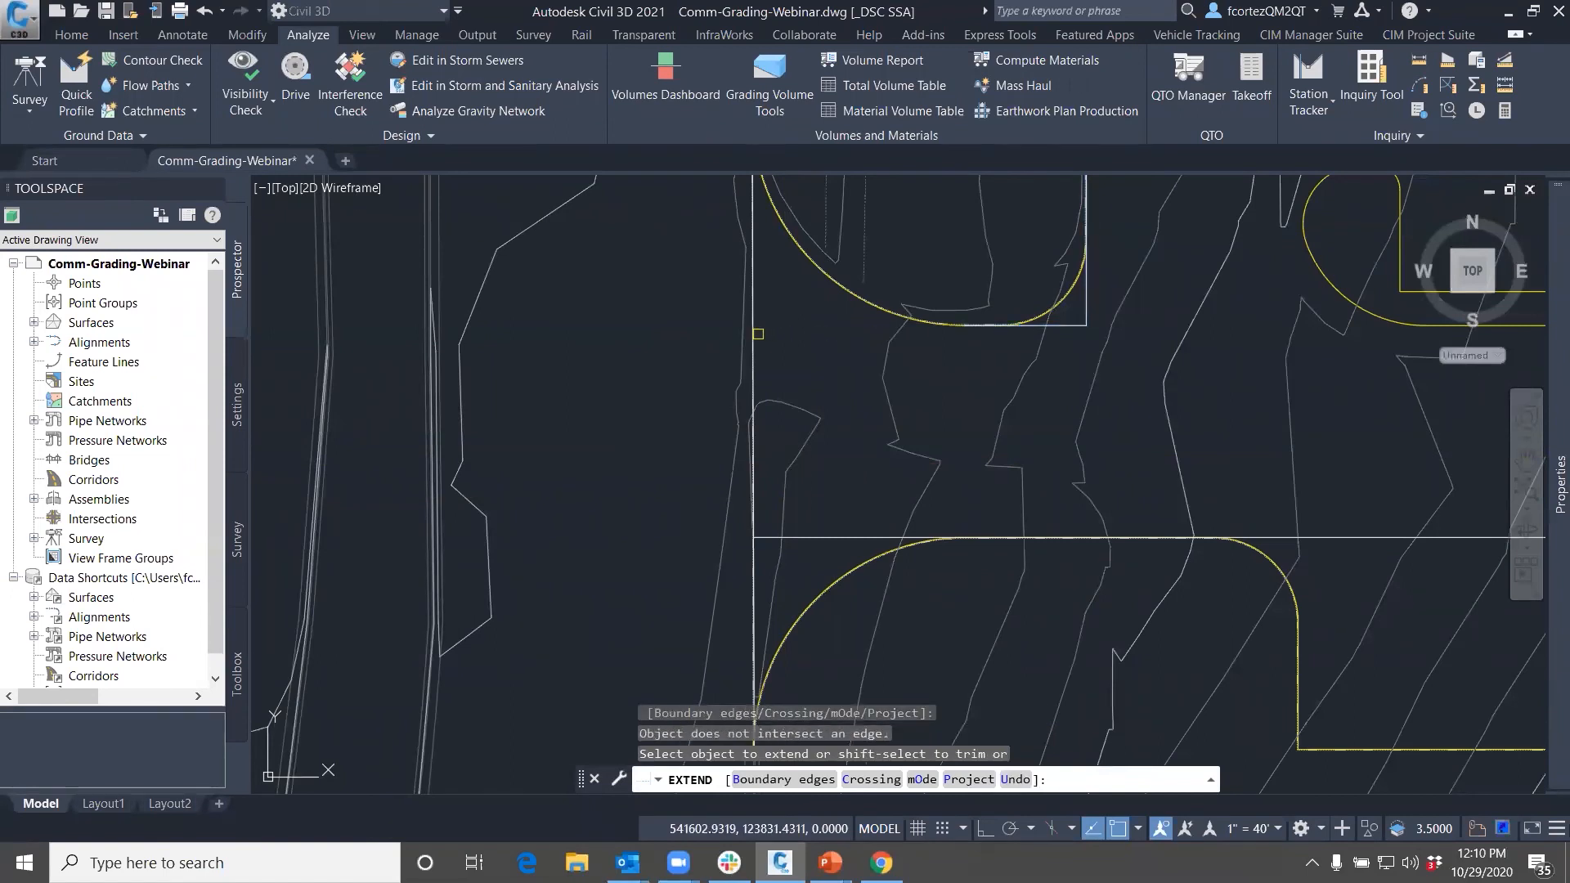
pyautogui.press('Escape')
# Check the elevation of the polyline across the southwest entrance in its properties
pyautogui.click(753, 334)
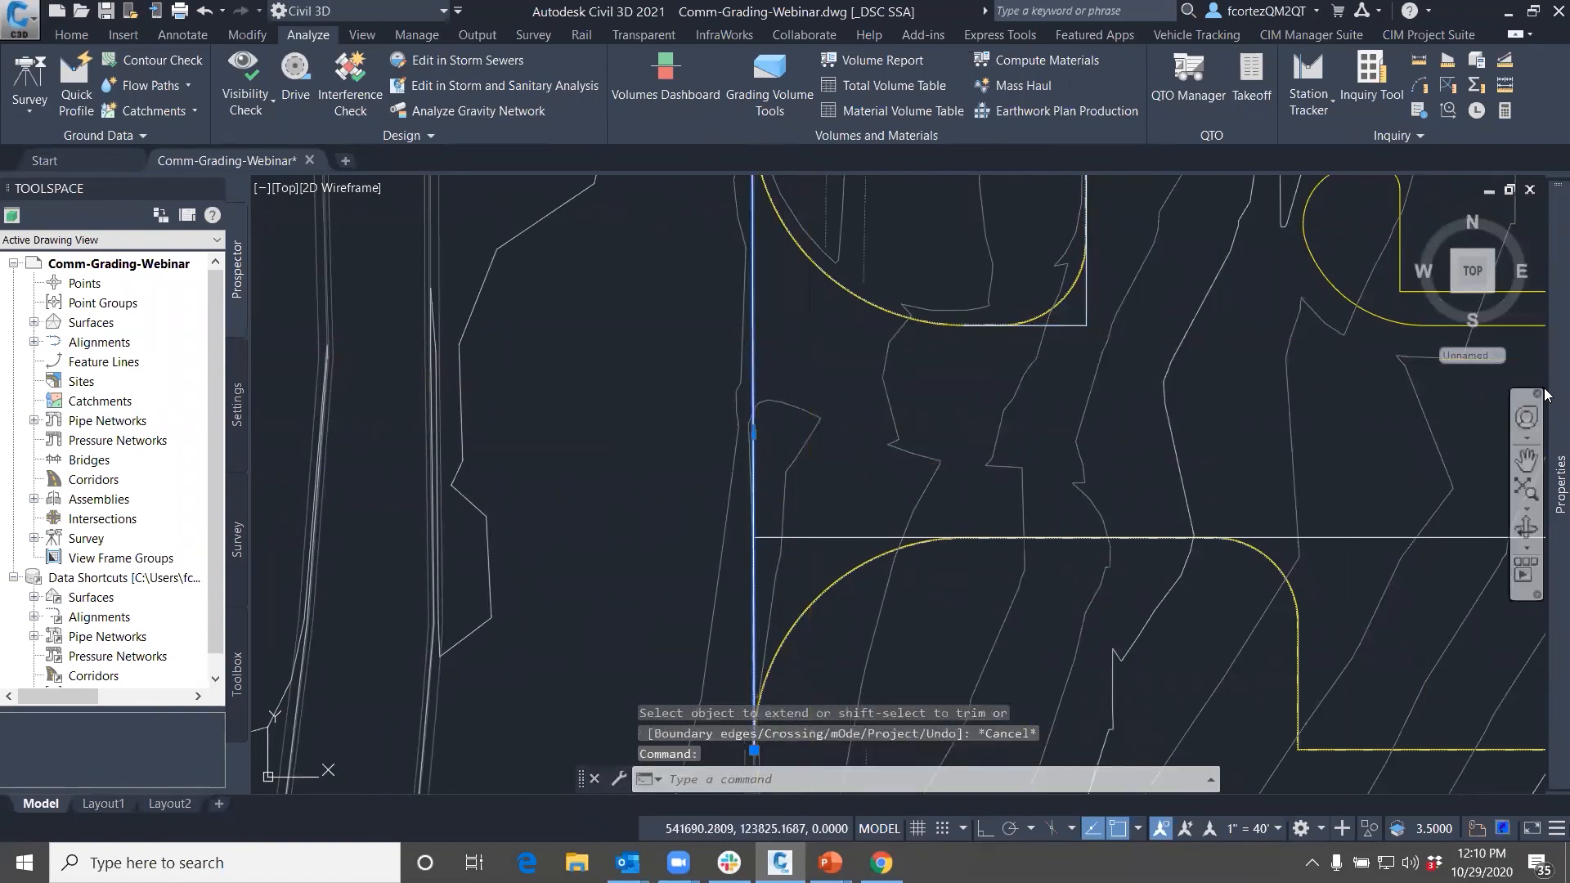
pyautogui.moveTo(1549, 401)
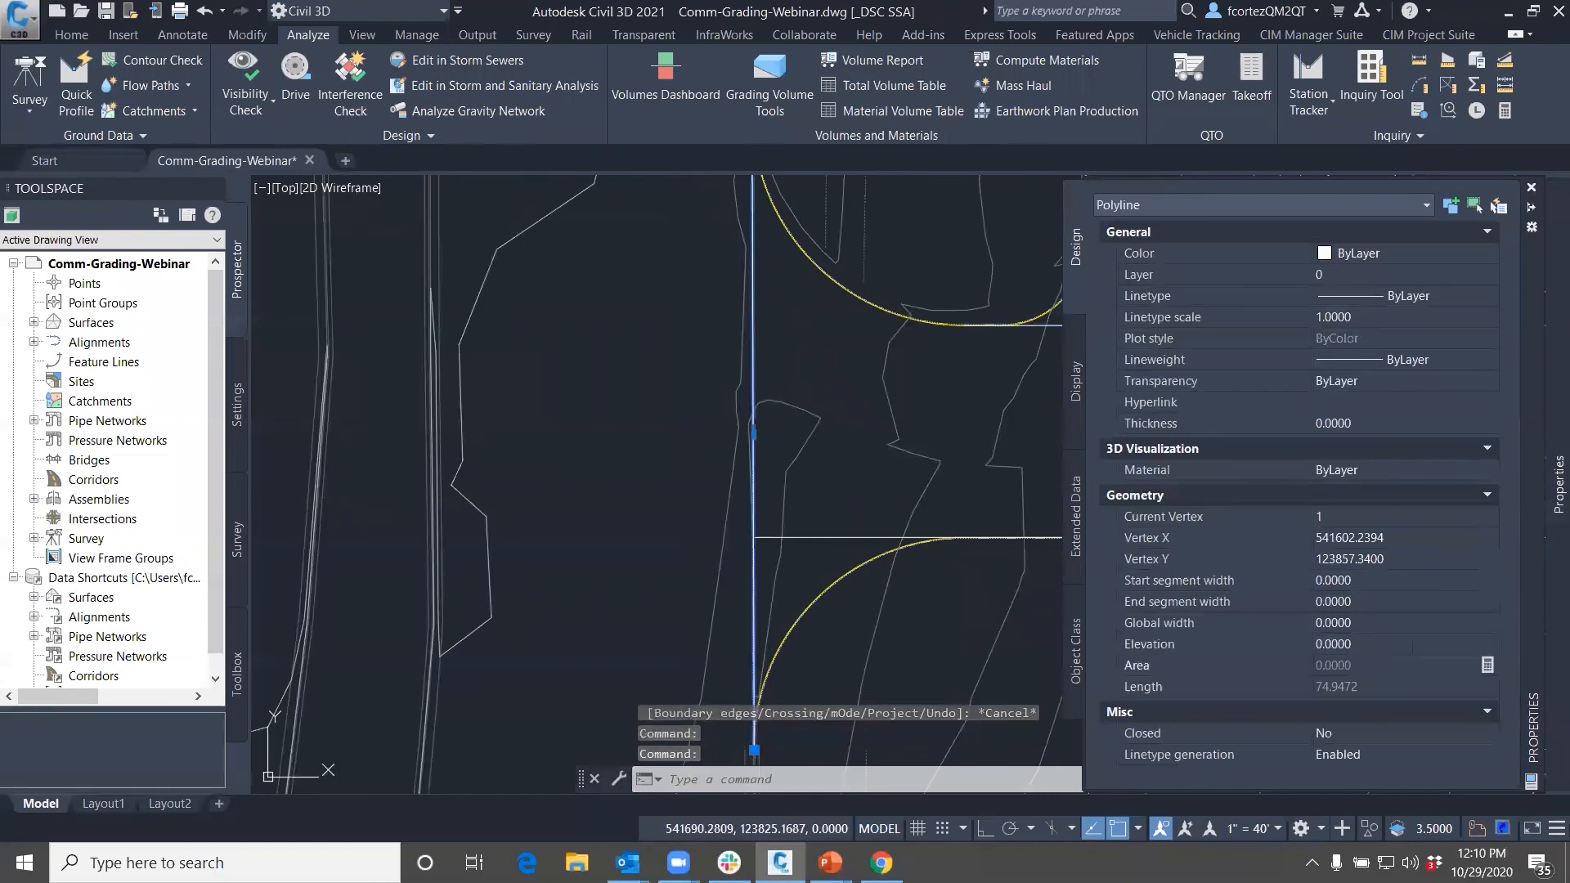
pyautogui.press('Escape')
pyautogui.press('Escape')
# Try again to extend the inner aisle edge's west end to the entrance line, including with a fence selection
pyautogui.moveTo(785, 480); pyautogui.dragTo(760, 542, button='middle')
pyautogui.write('ex')
pyautogui.press('space')
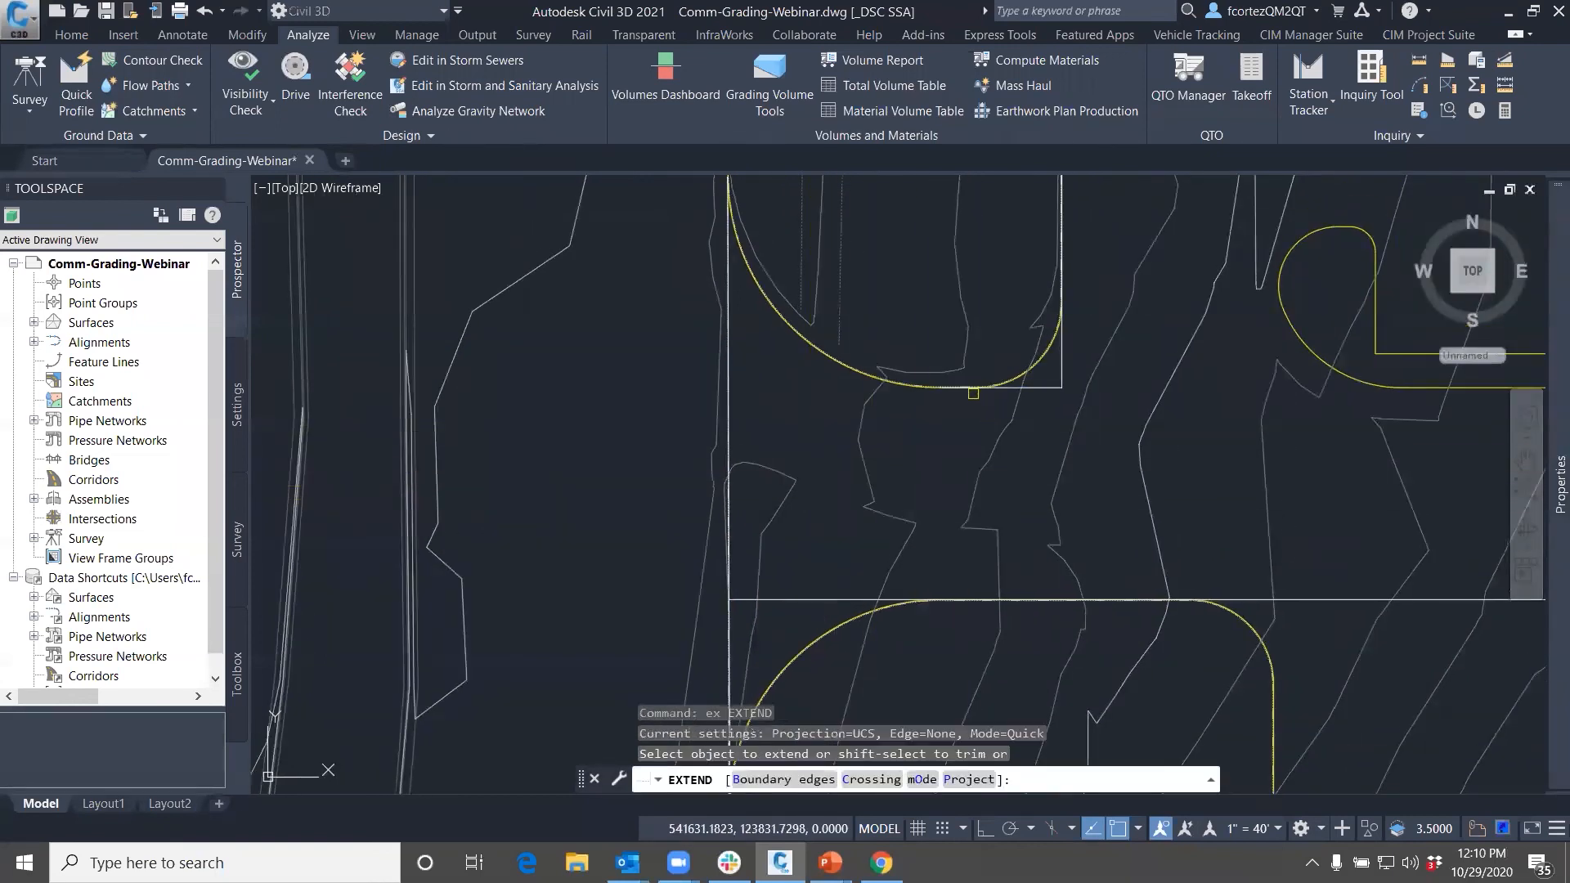
pyautogui.click(744, 393)
pyautogui.click(698, 402)
pyautogui.click(697, 402)
pyautogui.click(762, 396)
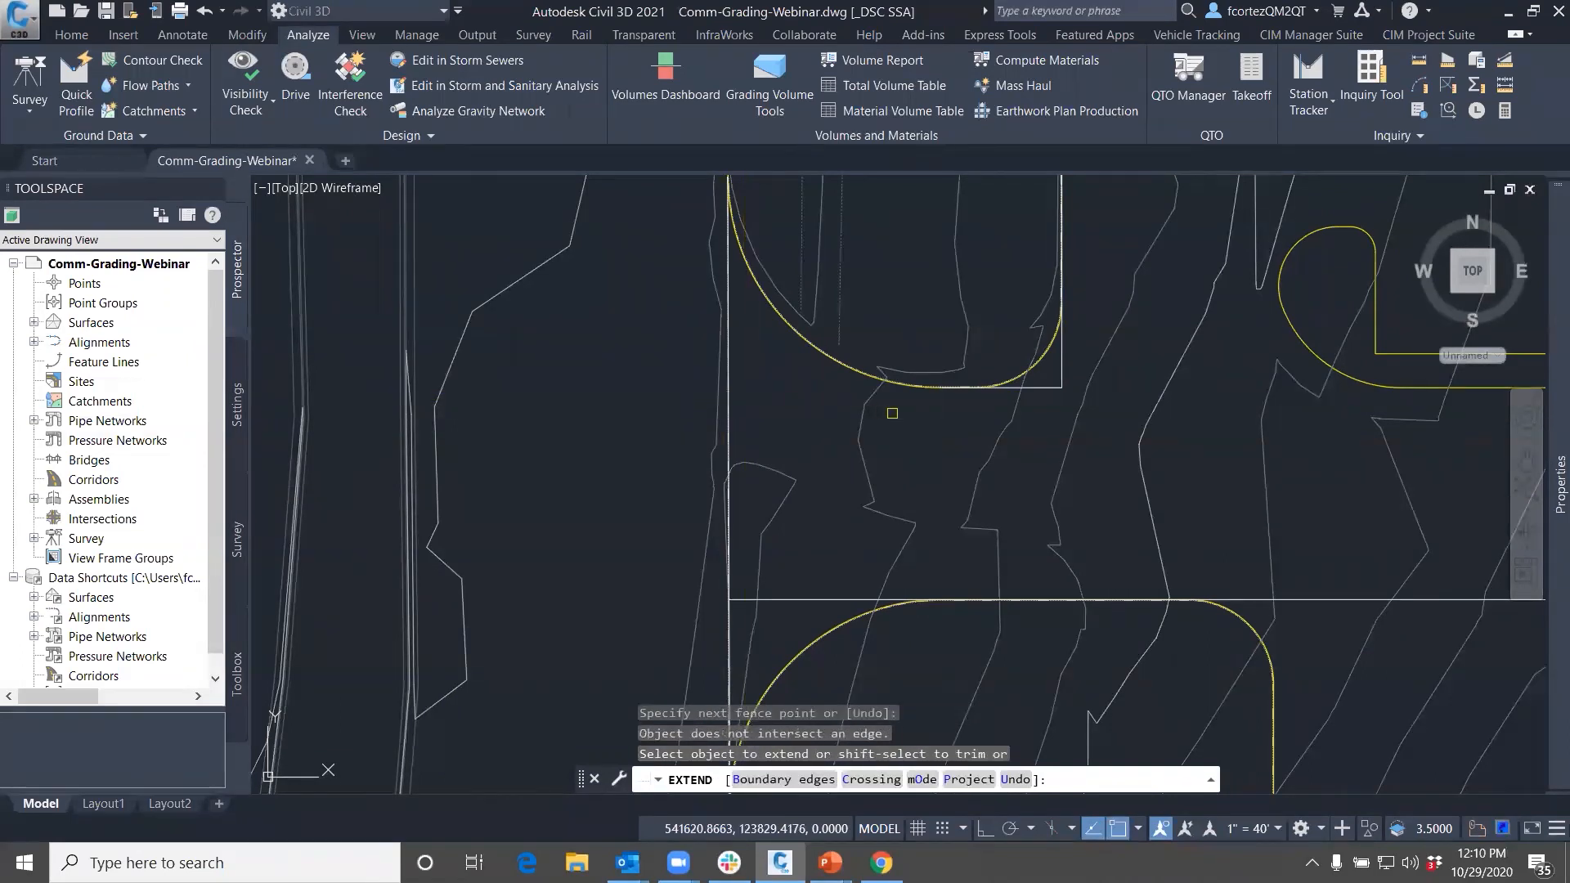
pyautogui.press('Escape')
# Stretch the west end of the inner aisle edge polyline perpendicular to the line across the southwest entrance
pyautogui.click(963, 379)
pyautogui.click(955, 390)
pyautogui.click(955, 388)
pyautogui.click(940, 386)
pyautogui.keyDown('shift'); pyautogui.rightClick(796, 392); pyautogui.keyUp('shift')
pyautogui.click(878, 688)
pyautogui.press('Escape')
pyautogui.press('Escape')
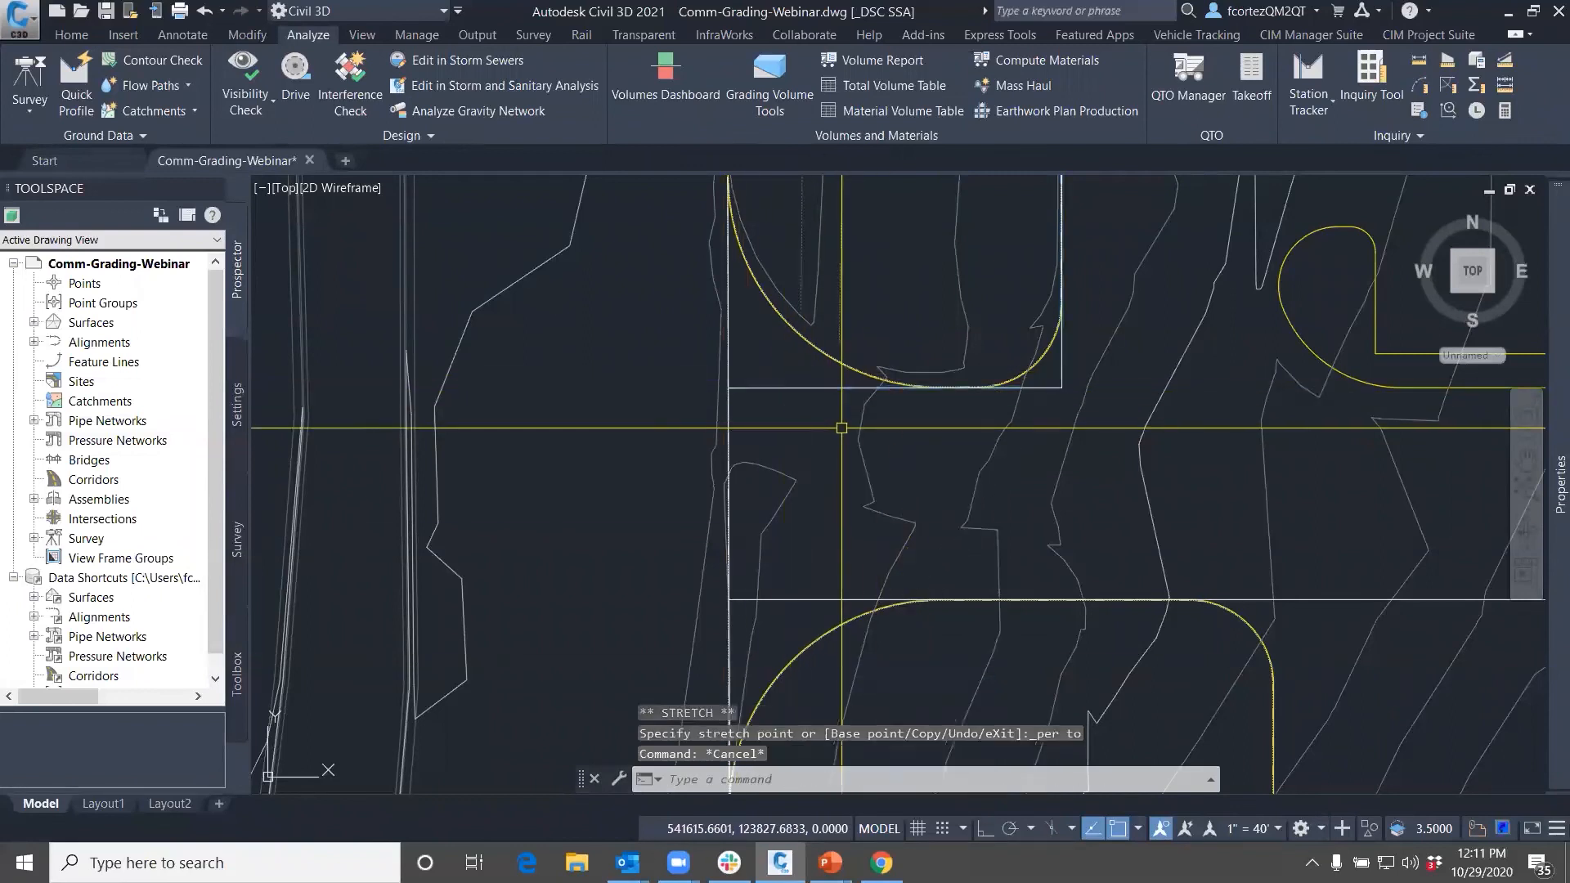
# Examine the inner aisle edge polyline along its whole run from the southwest entrance to the northeast entrance
pyautogui.scroll(-6, 896, 344)
pyautogui.scroll(3, 896, 344)
pyautogui.click(867, 409)
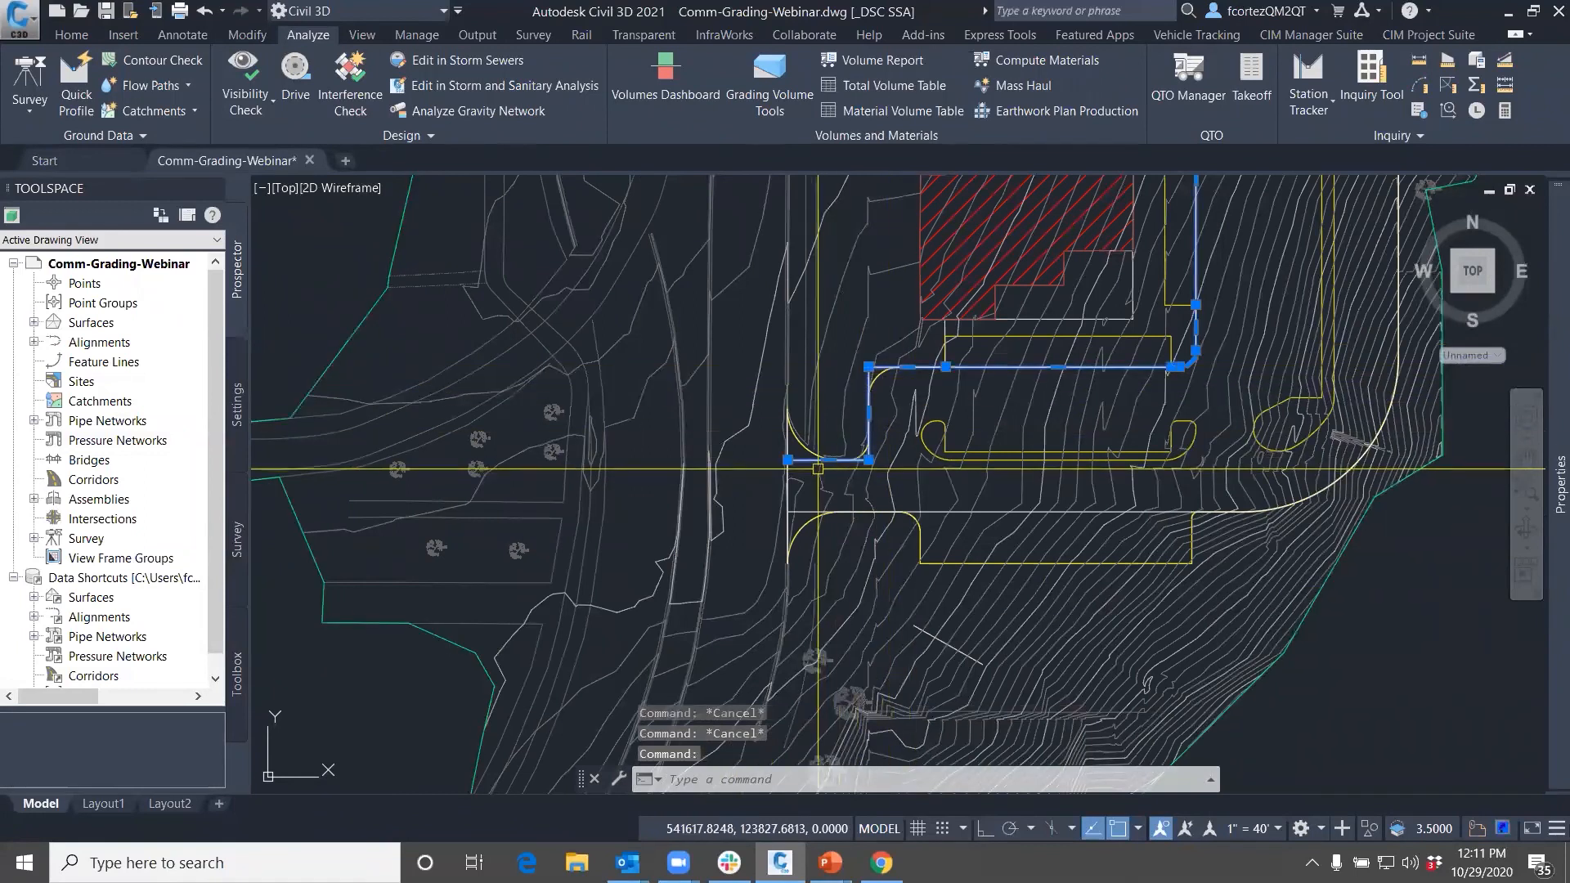
pyautogui.moveTo(1080, 372); pyautogui.dragTo(922, 445, button='middle')
pyautogui.moveTo(1039, 331); pyautogui.dragTo(1026, 547, button='middle')
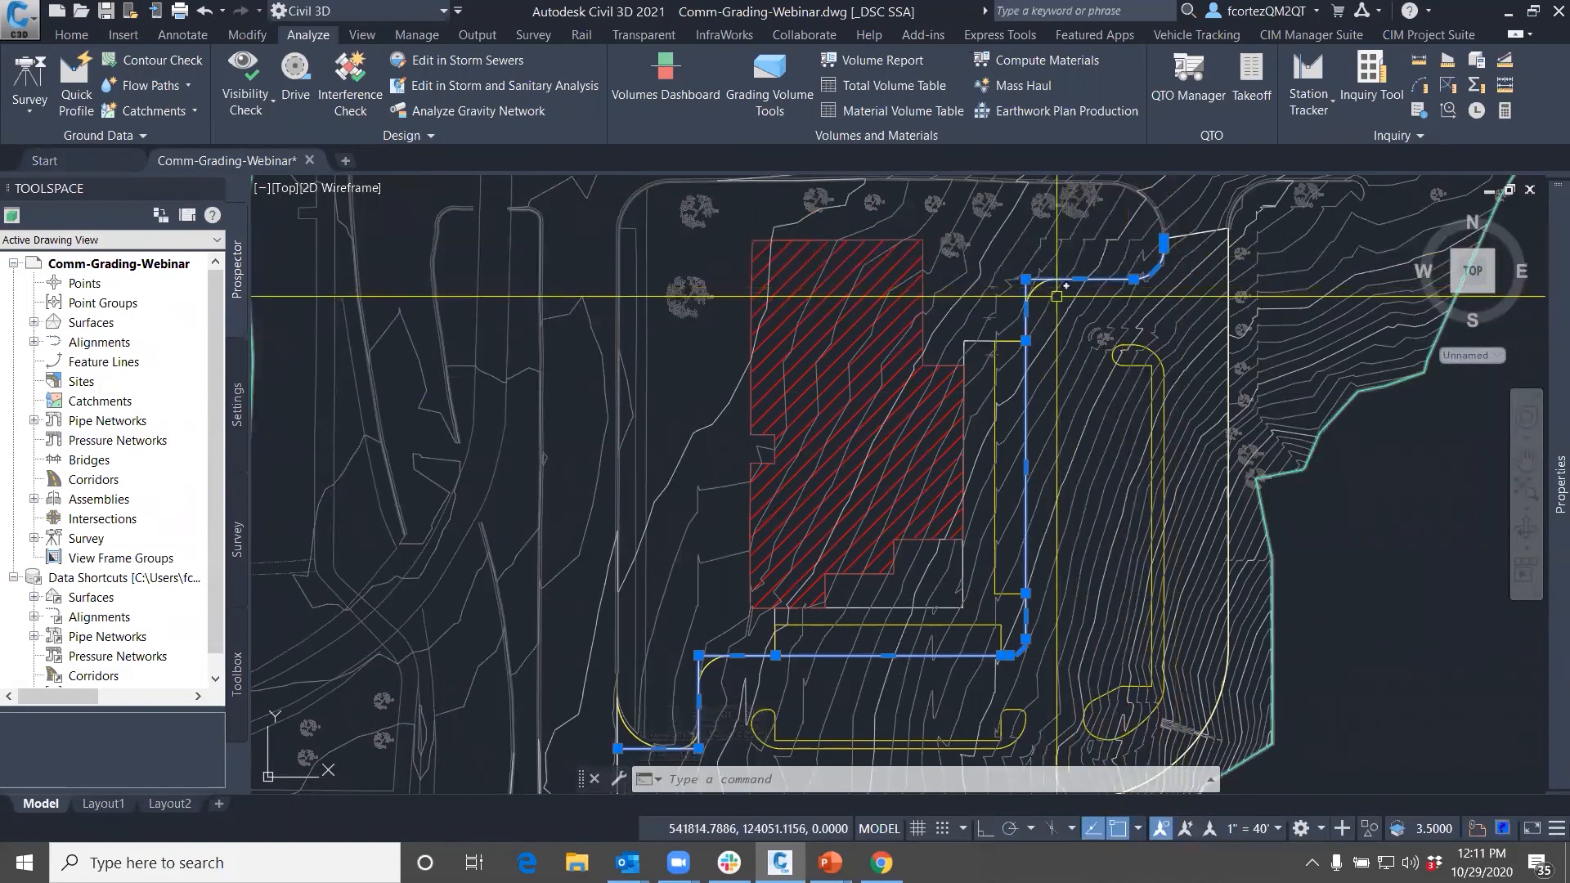
pyautogui.moveTo(957, 636); pyautogui.dragTo(1060, 485, button='middle')
pyautogui.press('Escape')
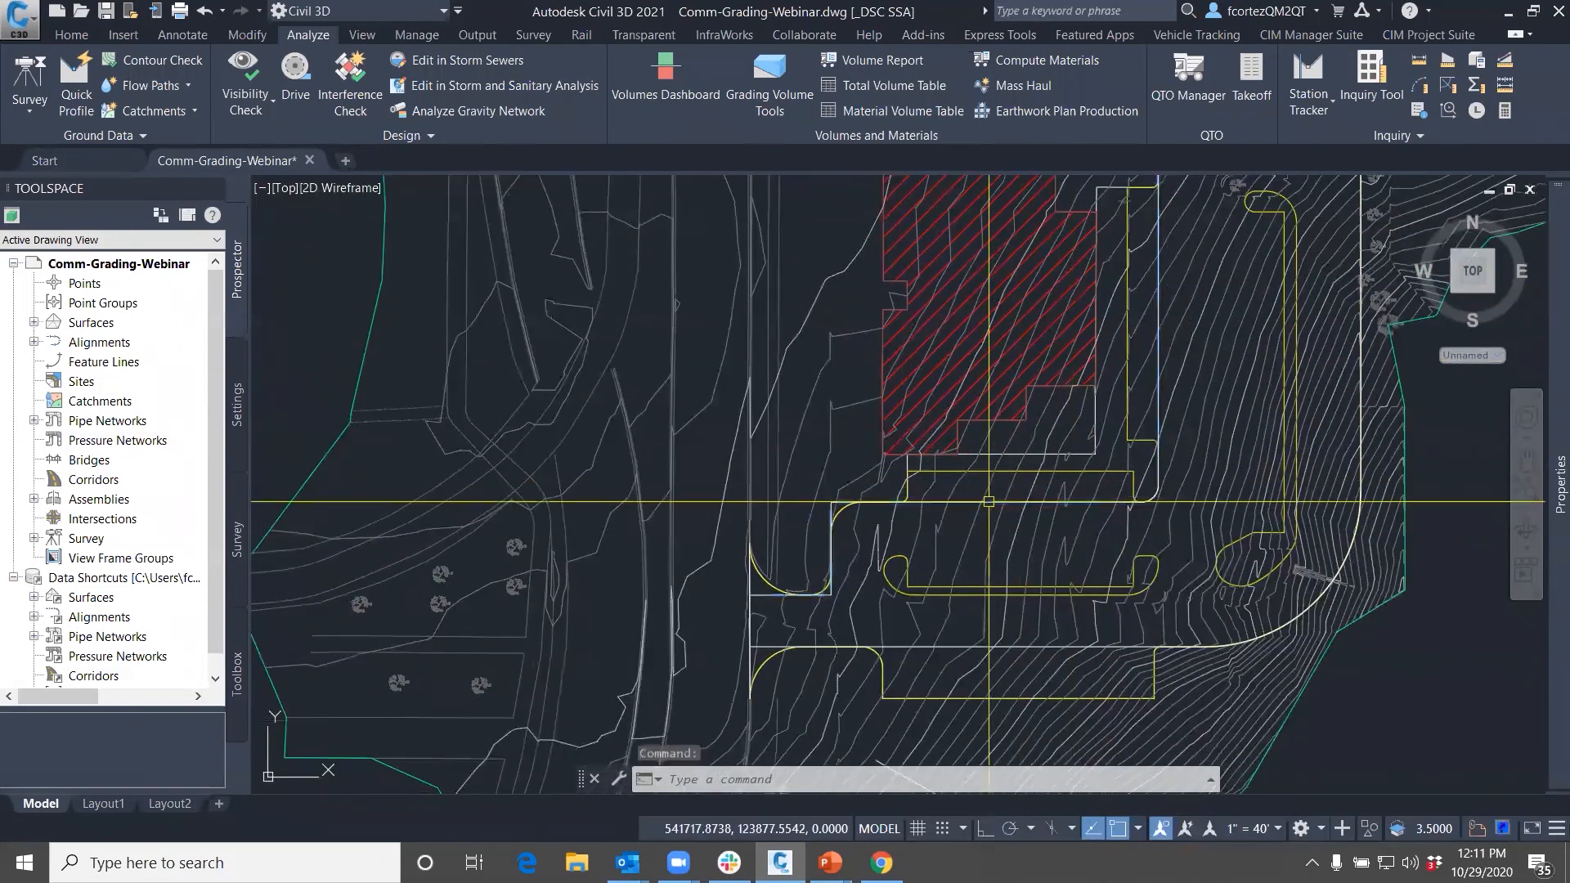
# Outline the parking bay south of the building with a polyline along its curb corners, starting and ending on the inner aisle edge
pyautogui.scroll(2, 872, 499)
pyautogui.write('pl')
pyautogui.press('Return')
pyautogui.scroll(3, 872, 499)
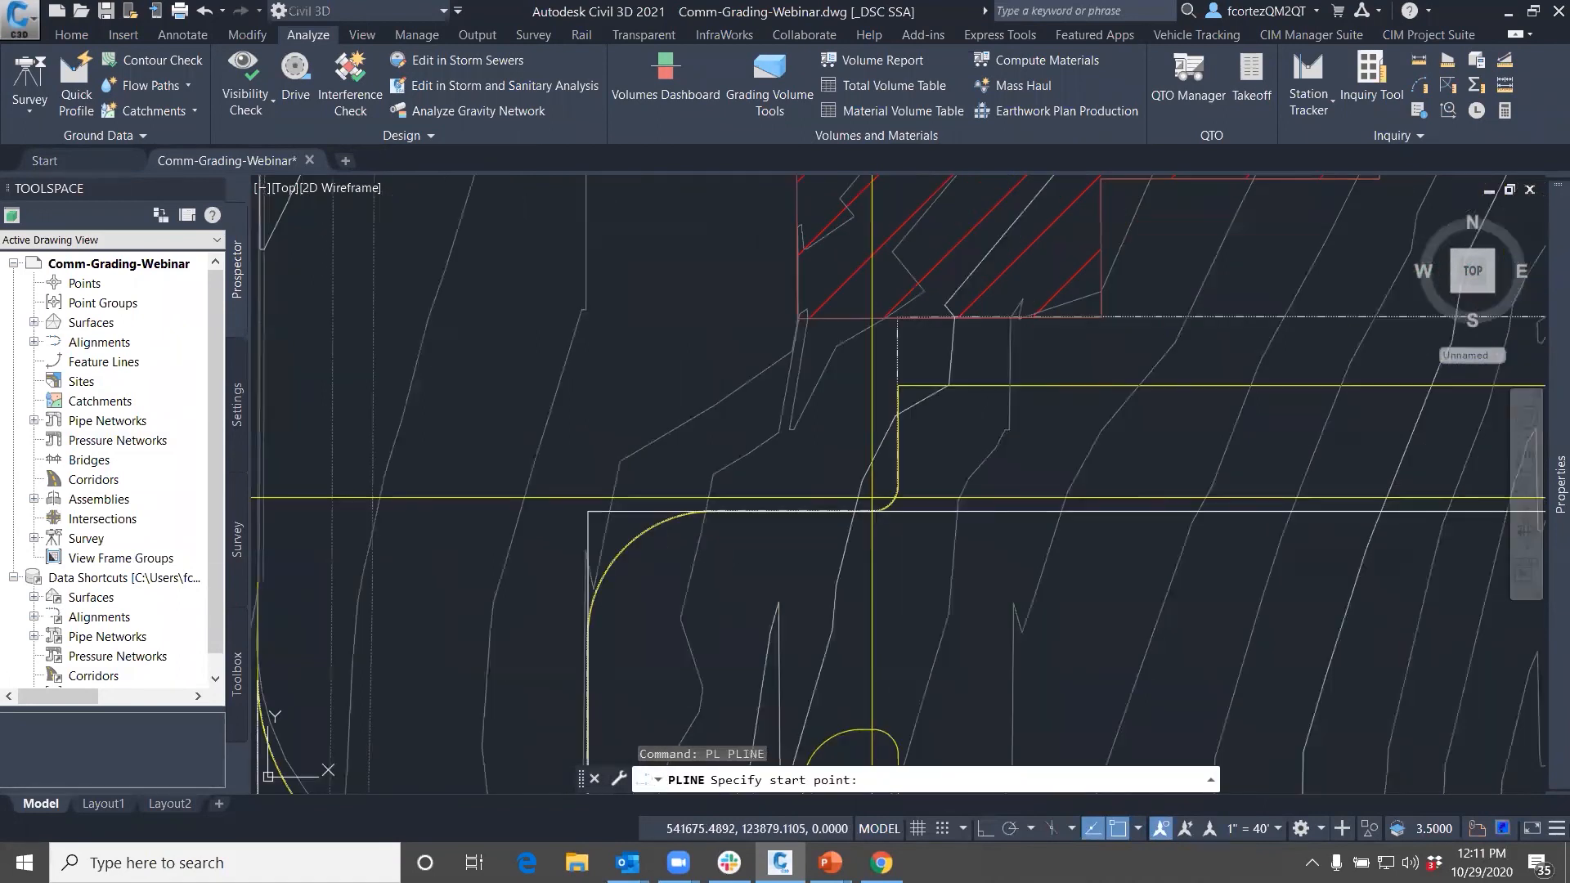
pyautogui.moveTo(873, 499)
pyautogui.mouseDown(button='middle')
pyautogui.moveTo(792, 506)
pyautogui.moveTo(767, 532)
pyautogui.mouseUp(button='middle')
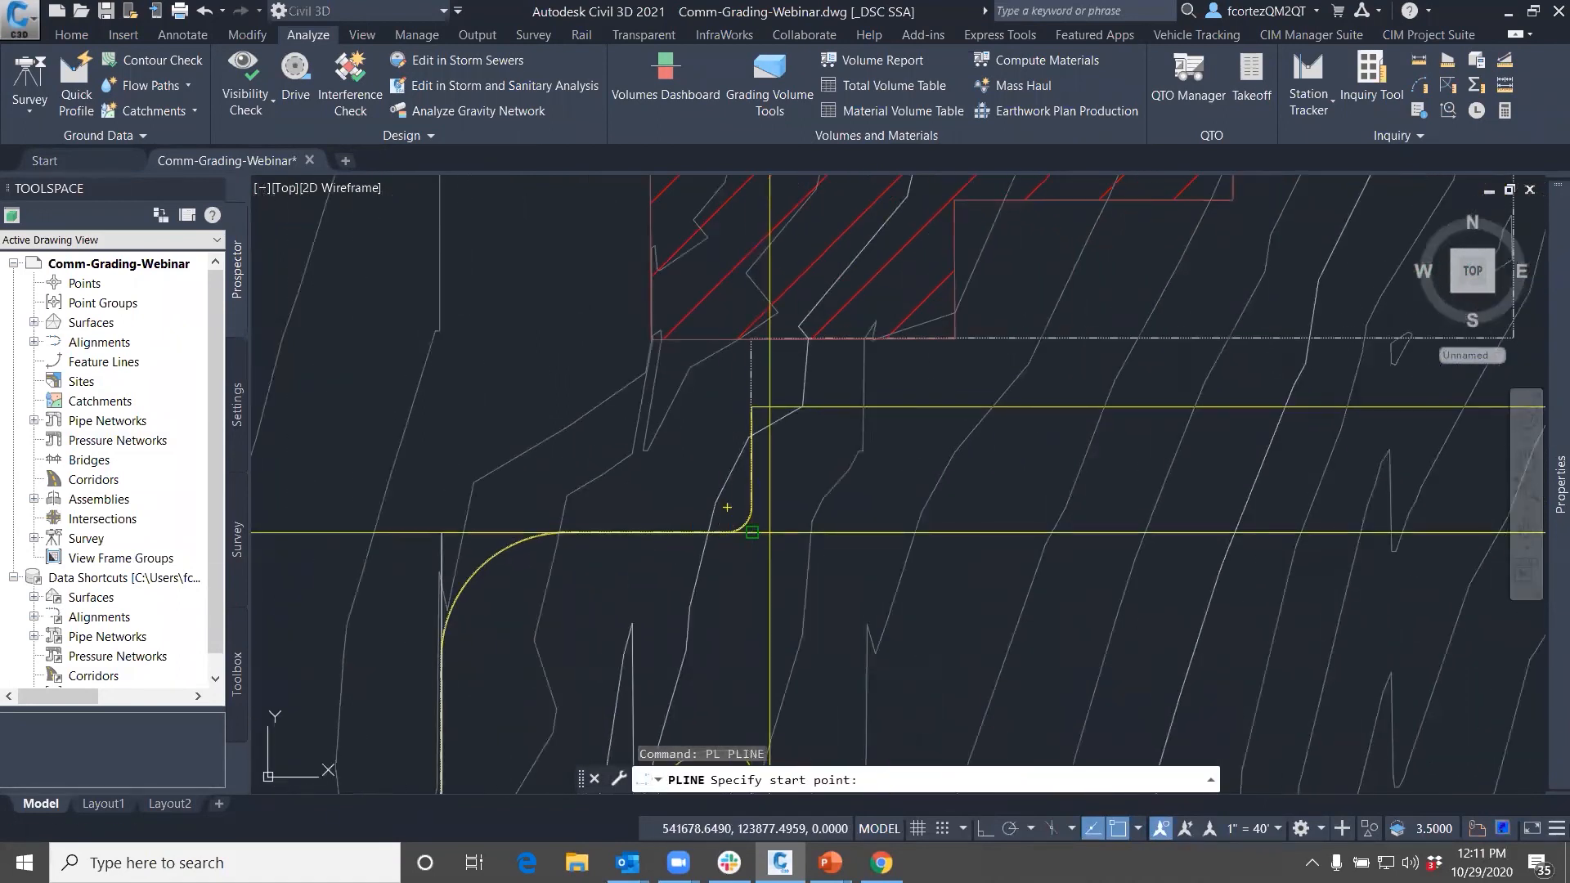
pyautogui.click(768, 533)
pyautogui.scroll(-2, 769, 532)
pyautogui.moveTo(996, 408)
pyautogui.mouseDown(button='middle')
pyautogui.moveTo(986, 472)
pyautogui.moveTo(756, 472)
pyautogui.mouseUp(button='middle')
pyautogui.click(1091, 412)
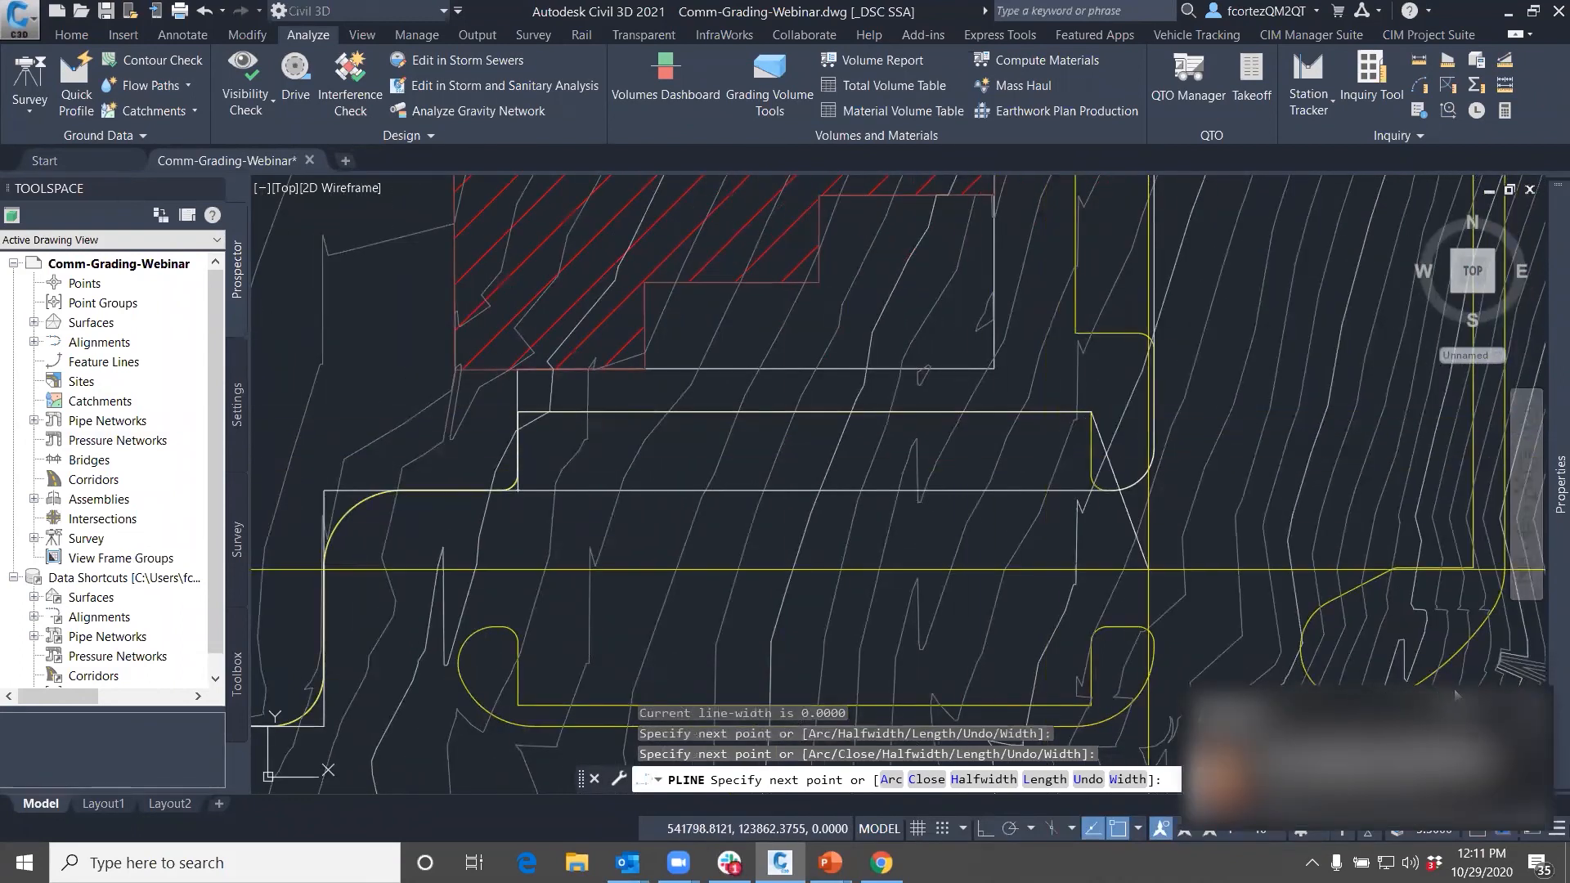
pyautogui.scroll(4, 1080, 484)
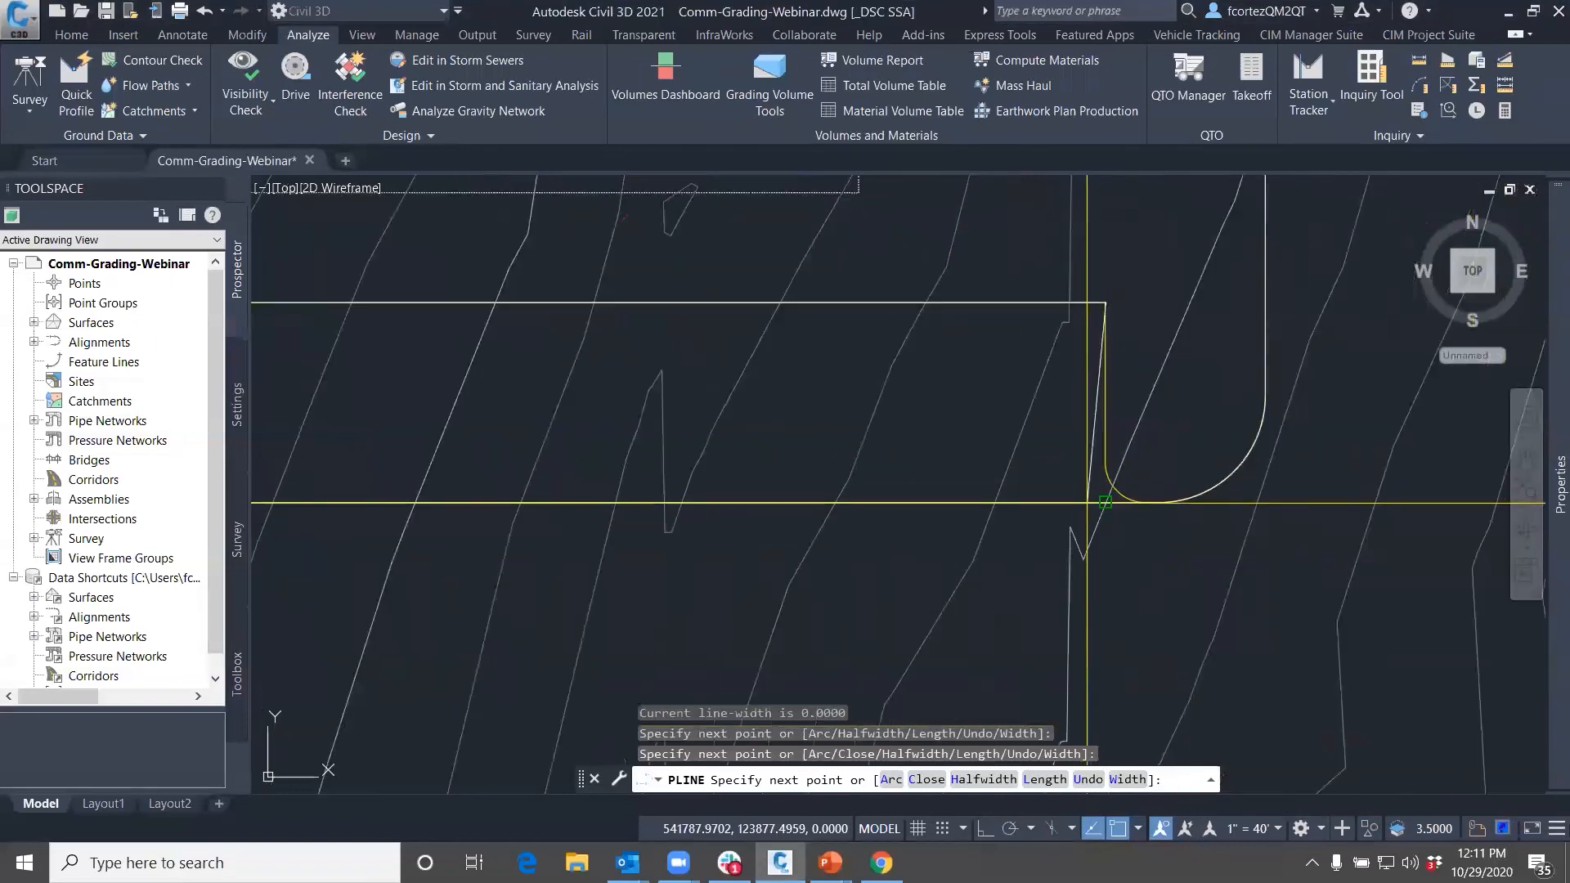
pyautogui.click(1072, 503)
pyautogui.scroll(-4, 1072, 503)
pyautogui.press('Return')
# Outline the parking bay east of the building with a polyline along its south, west and north curbs, from the inner aisle edge
pyautogui.press('Return')
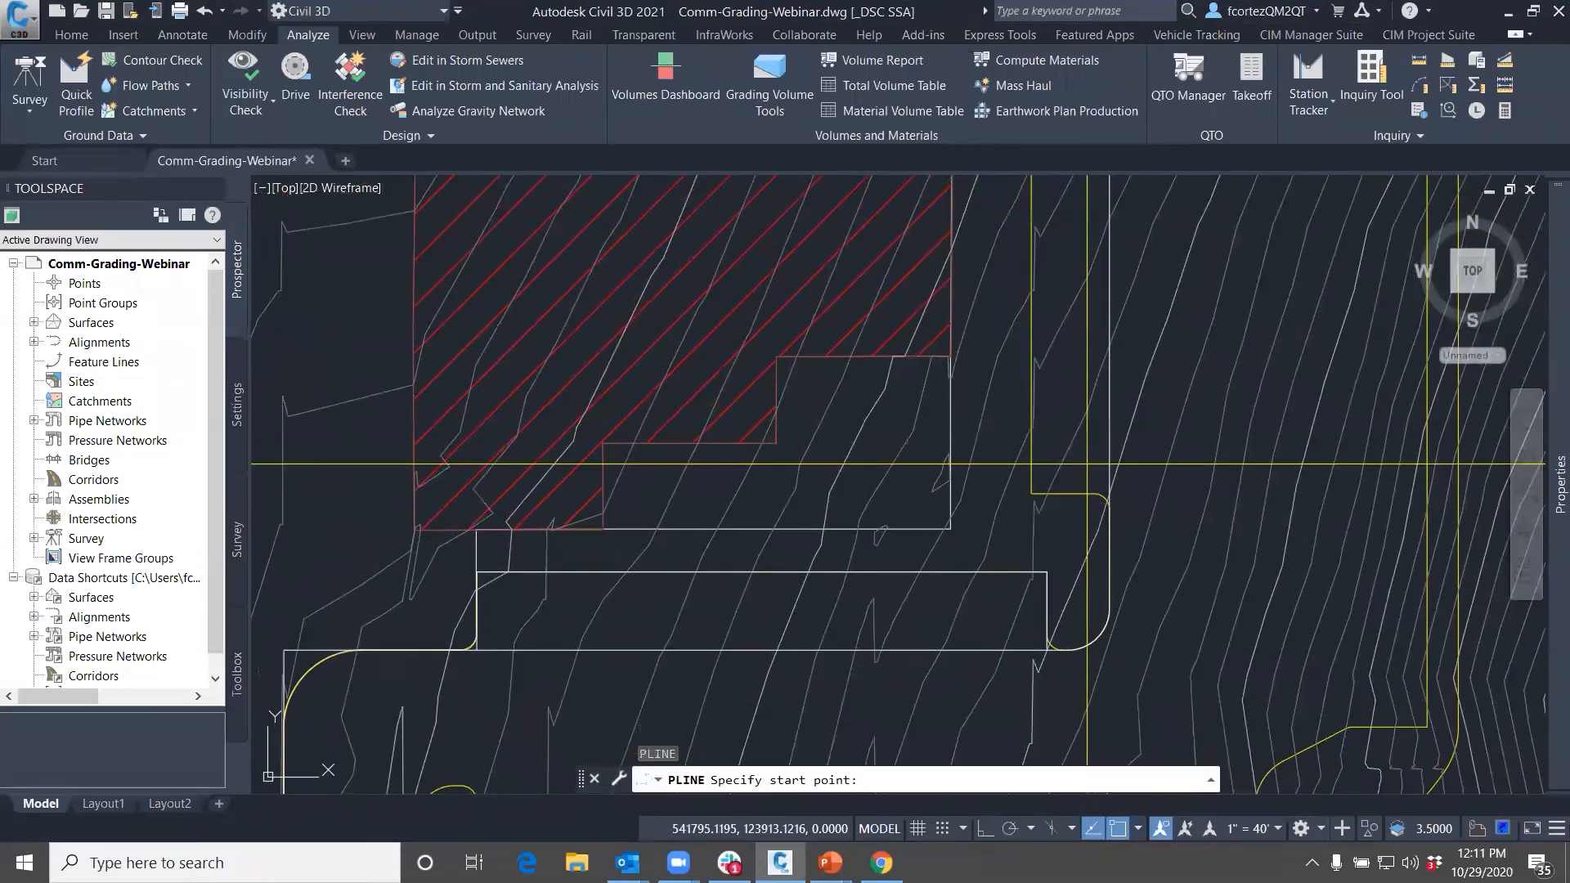
pyautogui.click(1109, 470)
pyautogui.scroll(2, 1042, 489)
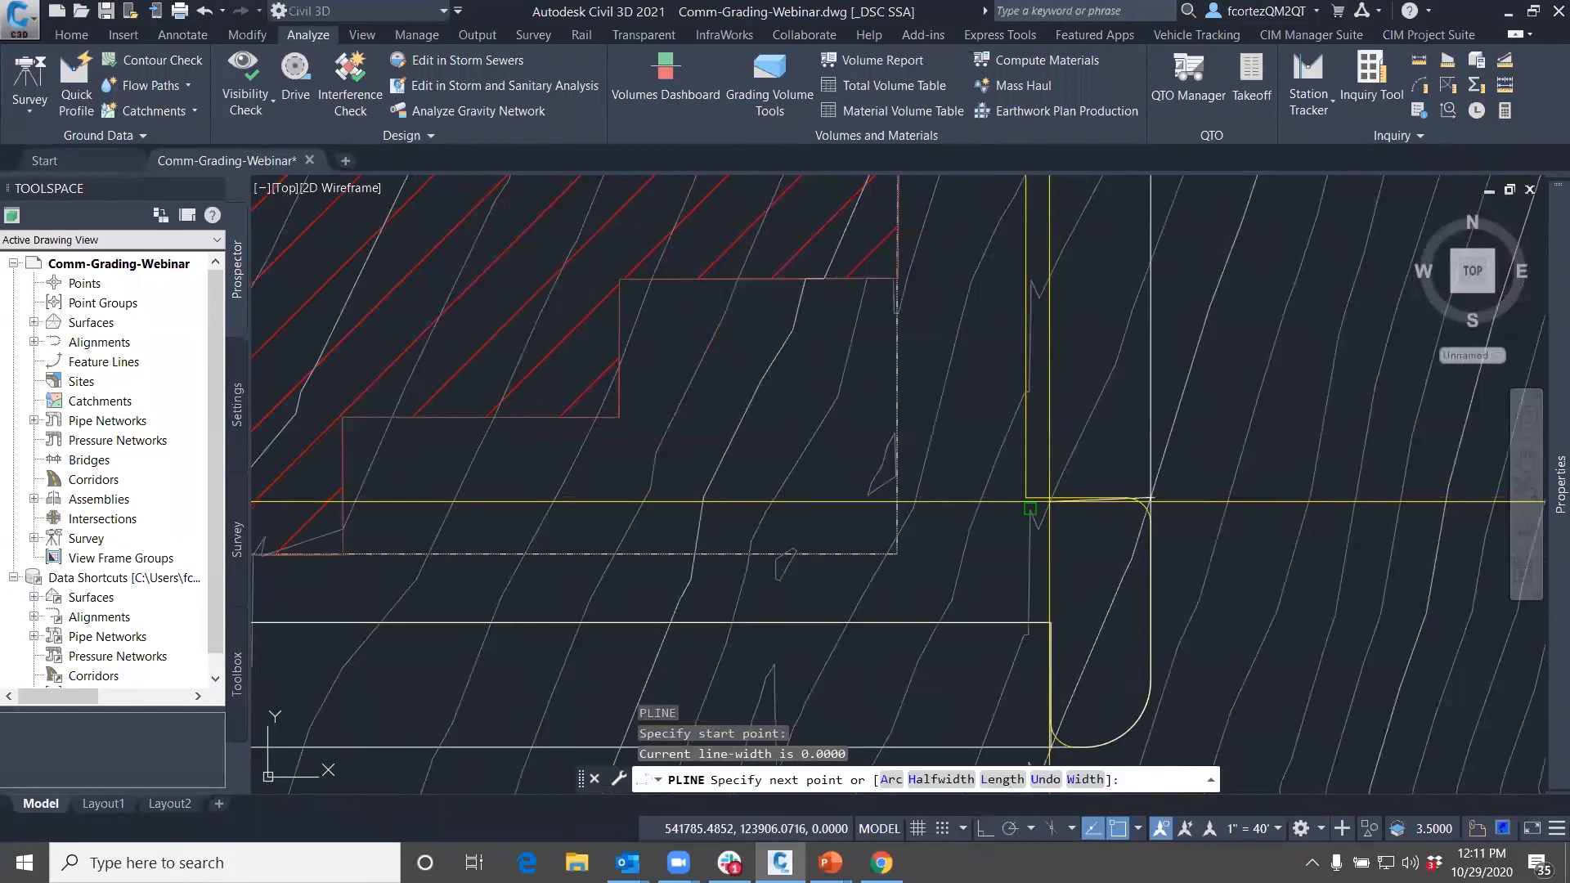
pyautogui.click(1026, 497)
pyautogui.scroll(3, 1128, 380)
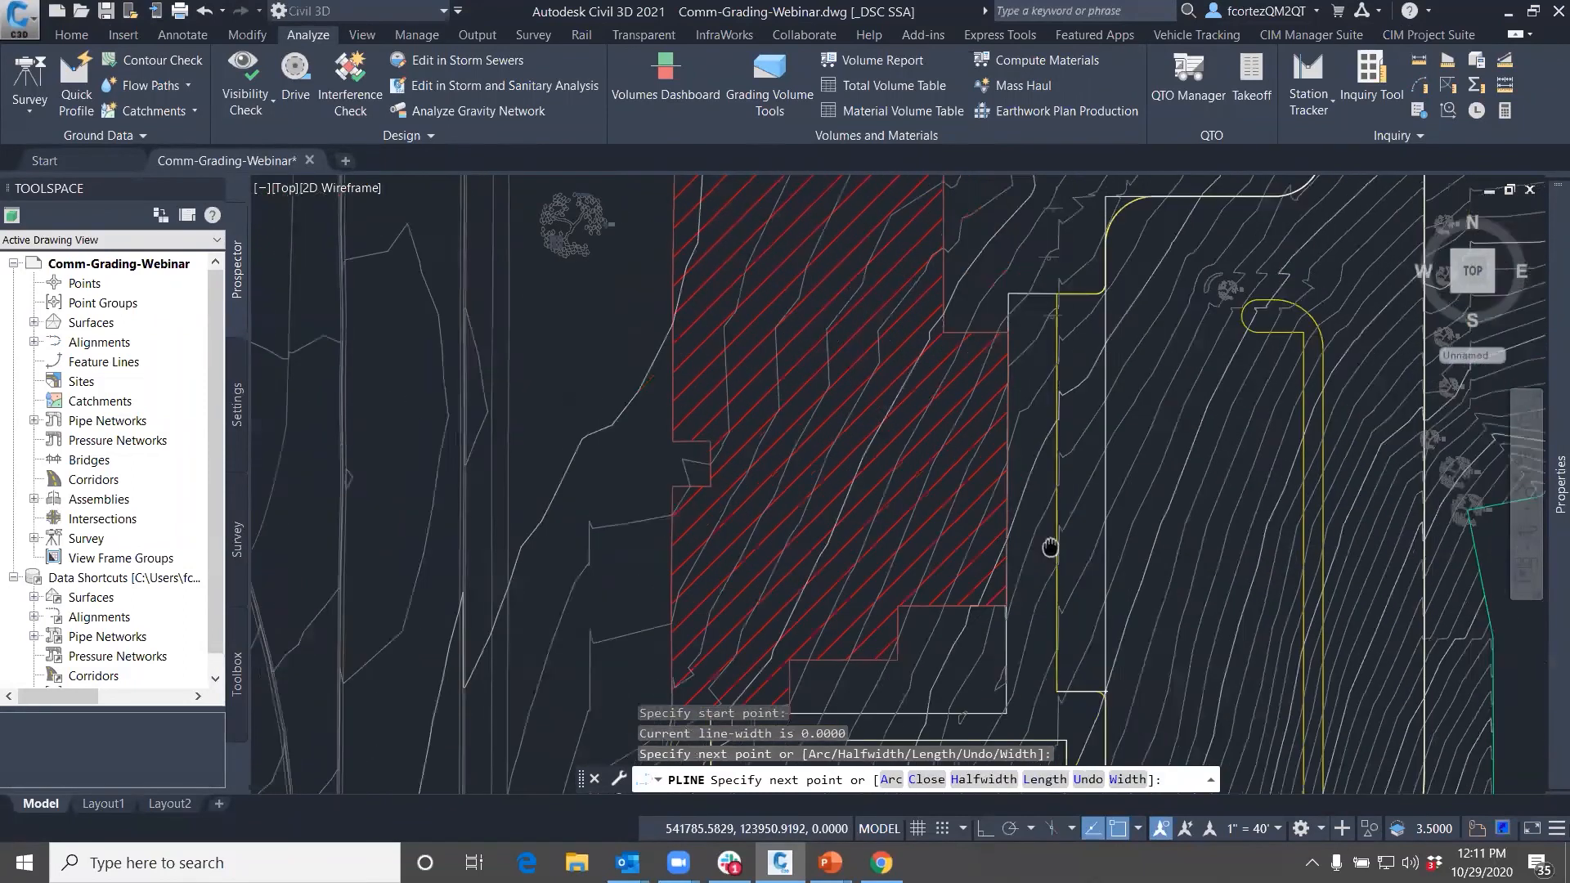
pyautogui.click(1169, 242)
pyautogui.moveTo(1169, 243); pyautogui.dragTo(689, 338, button='middle')
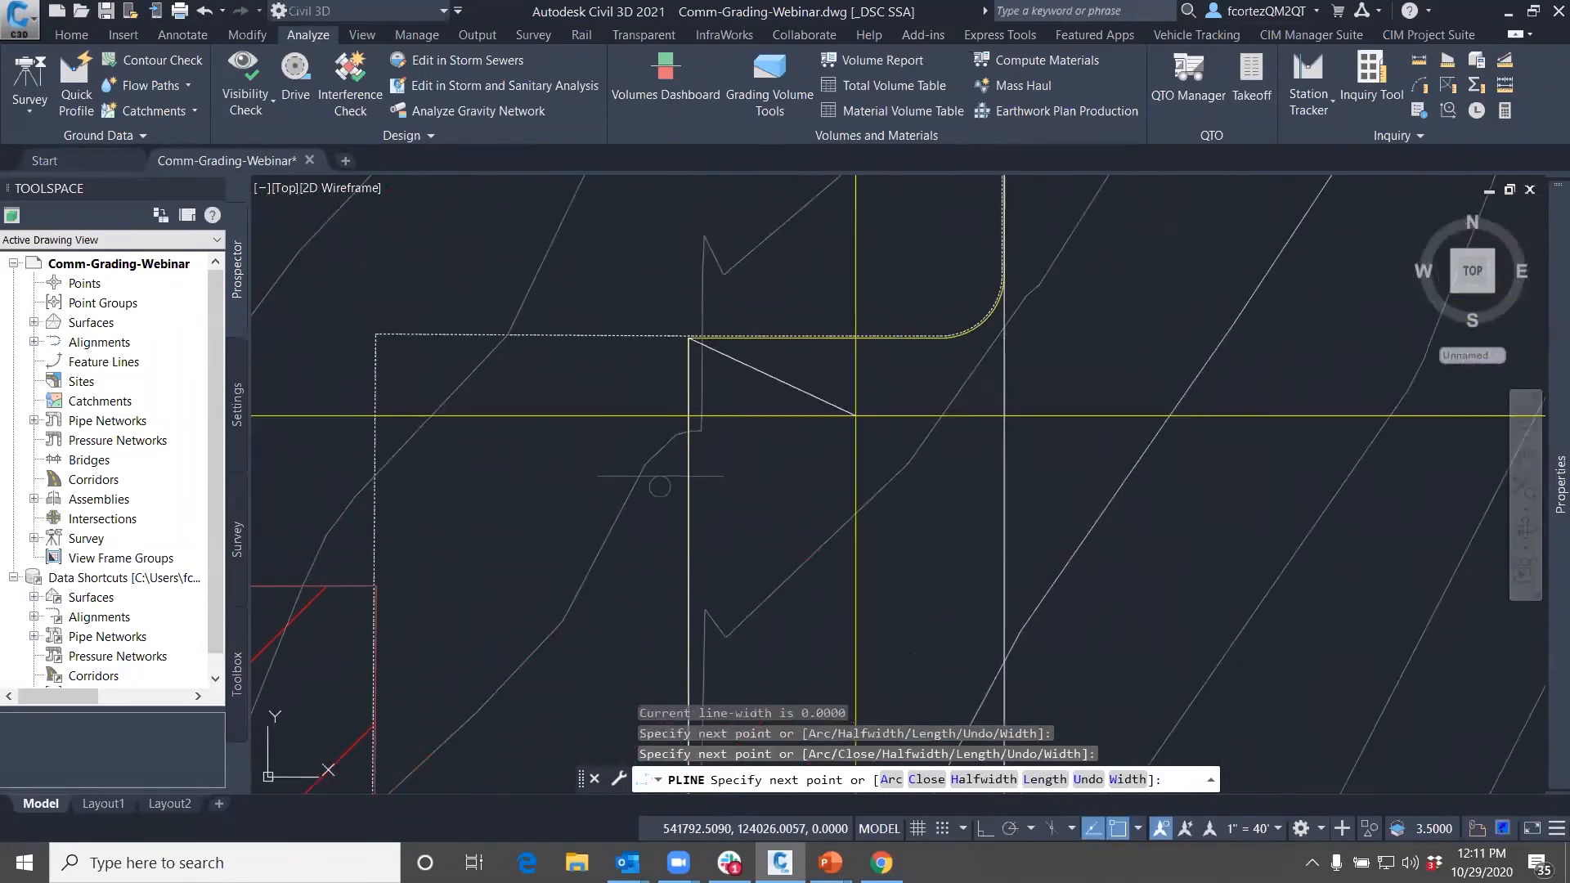
pyautogui.press('Return')
# Outline the southern parking bay below the drive aisle with a polyline along its west, south and east curbs, ending on the aisle edge
pyautogui.scroll(-10, 991, 392)
pyautogui.moveTo(1020, 556); pyautogui.dragTo(1090, 194, button='middle')
pyautogui.scroll(3, 846, 520)
pyautogui.press('Return')
pyautogui.click(716, 507)
pyautogui.scroll(3, 719, 628)
pyautogui.click(741, 646)
pyautogui.scroll(-4, 764, 637)
pyautogui.moveTo(1036, 634); pyautogui.dragTo(684, 619, button='middle')
pyautogui.scroll(6, 1037, 632)
pyautogui.click(1261, 614)
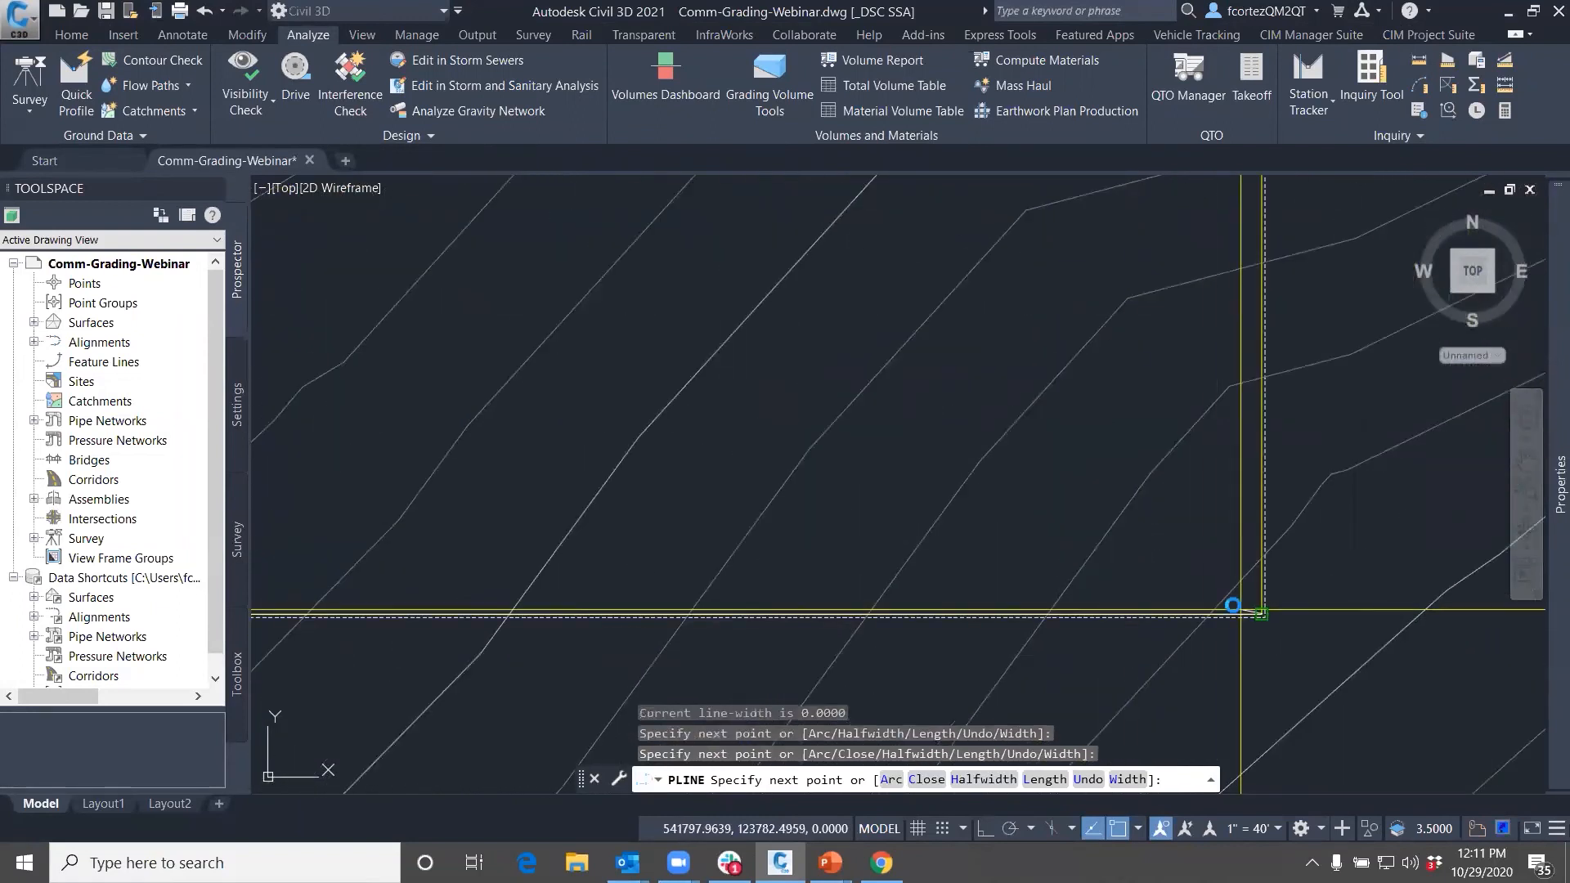
pyautogui.scroll(-2, 1147, 601)
pyautogui.click(1196, 452)
pyautogui.press('Return')
pyautogui.scroll(-8, 1063, 507)
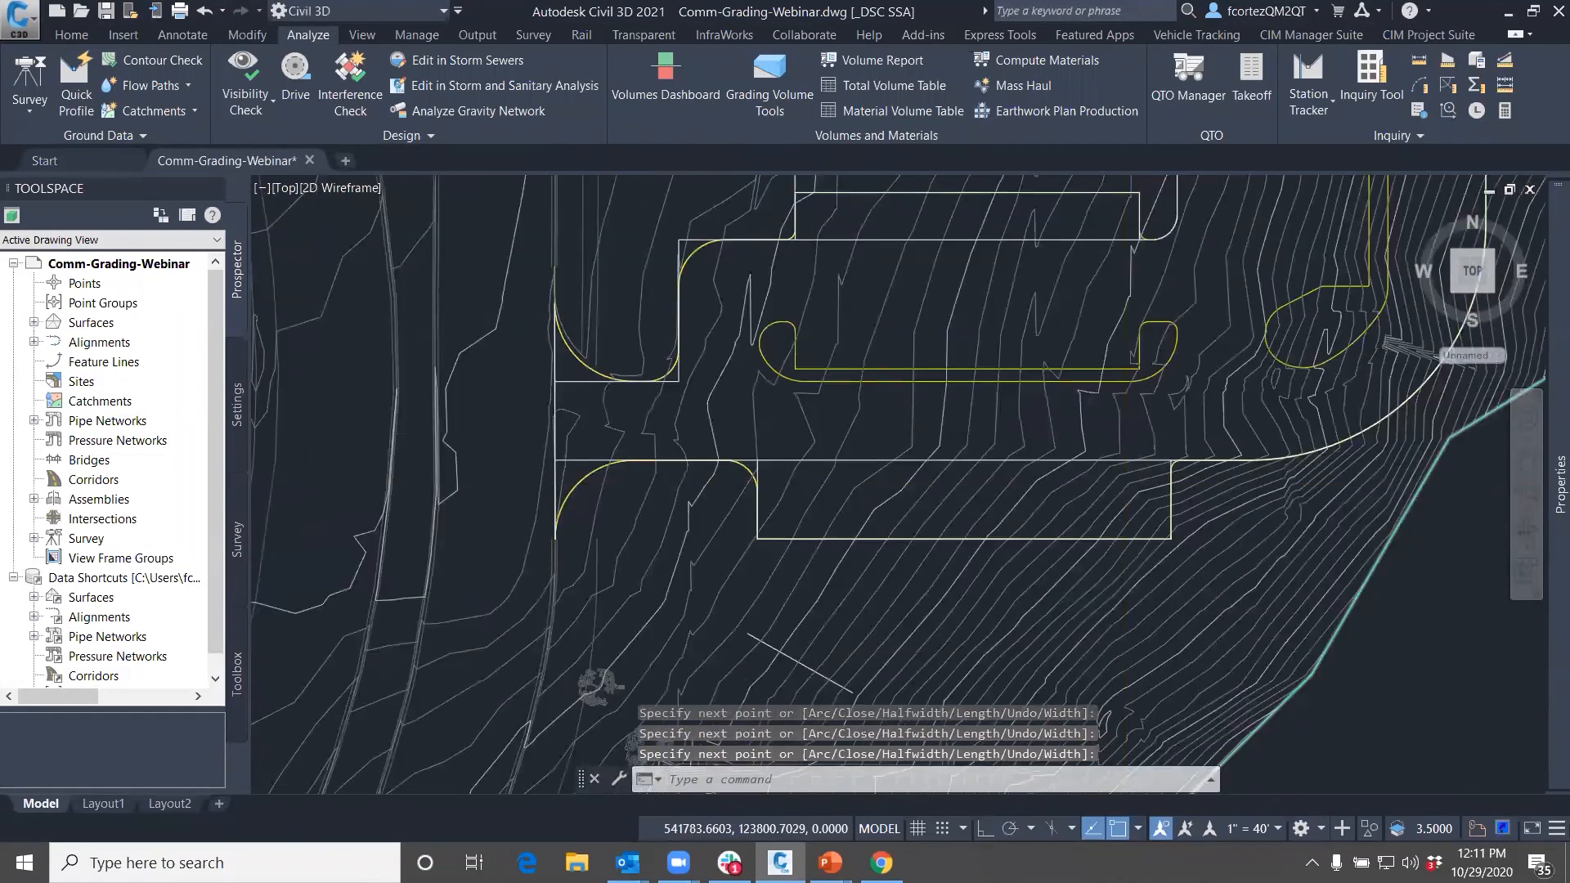
pyautogui.moveTo(1043, 529); pyautogui.dragTo(1136, 480, button='middle')
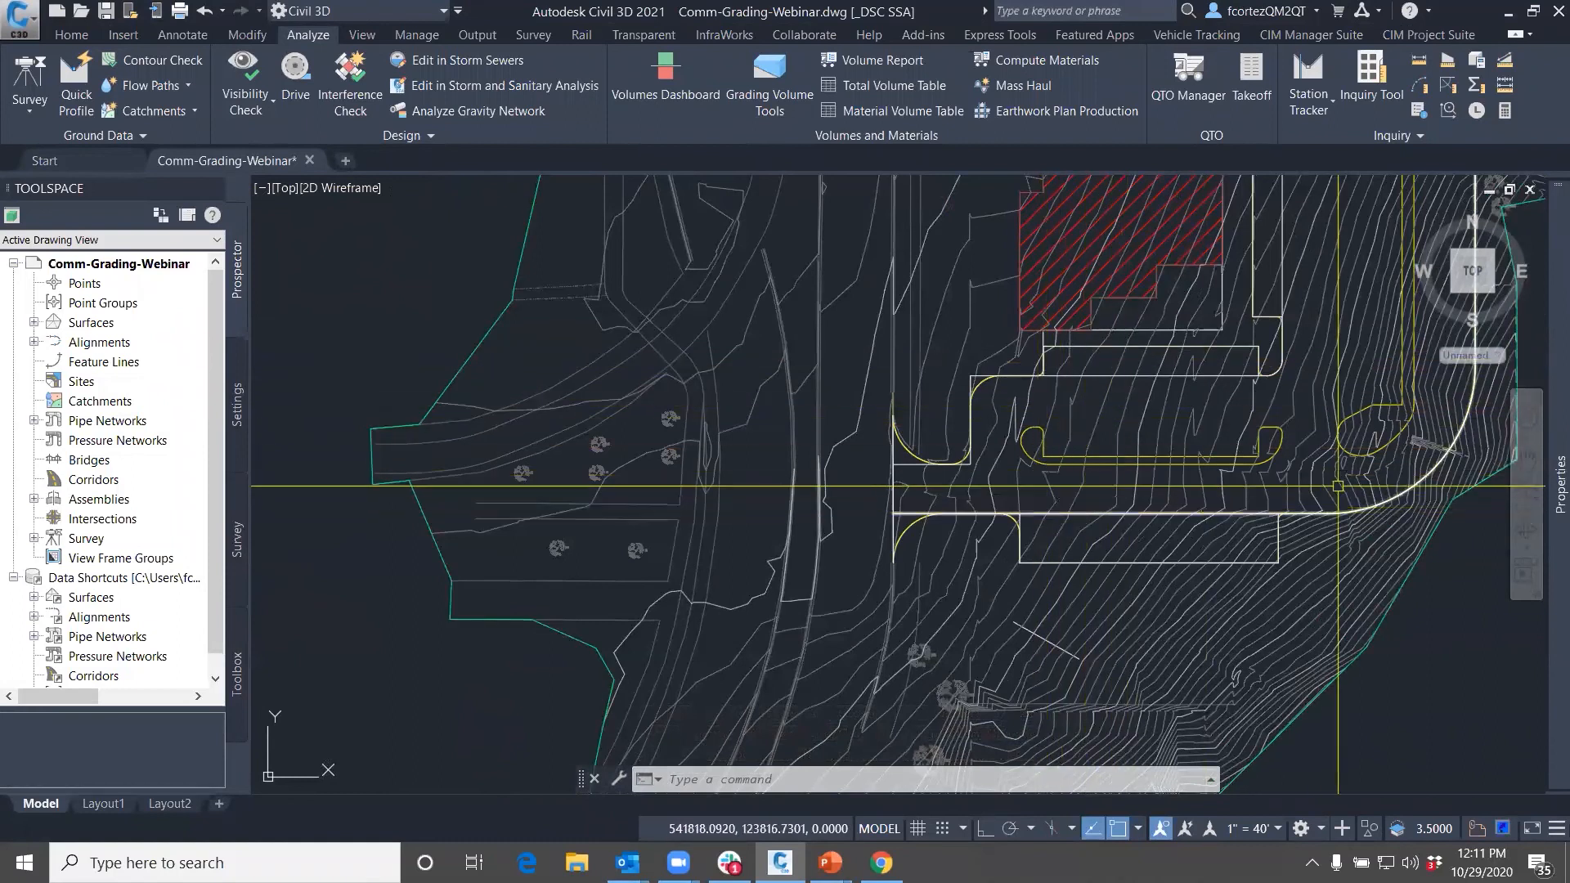
pyautogui.scroll(4, 1069, 508)
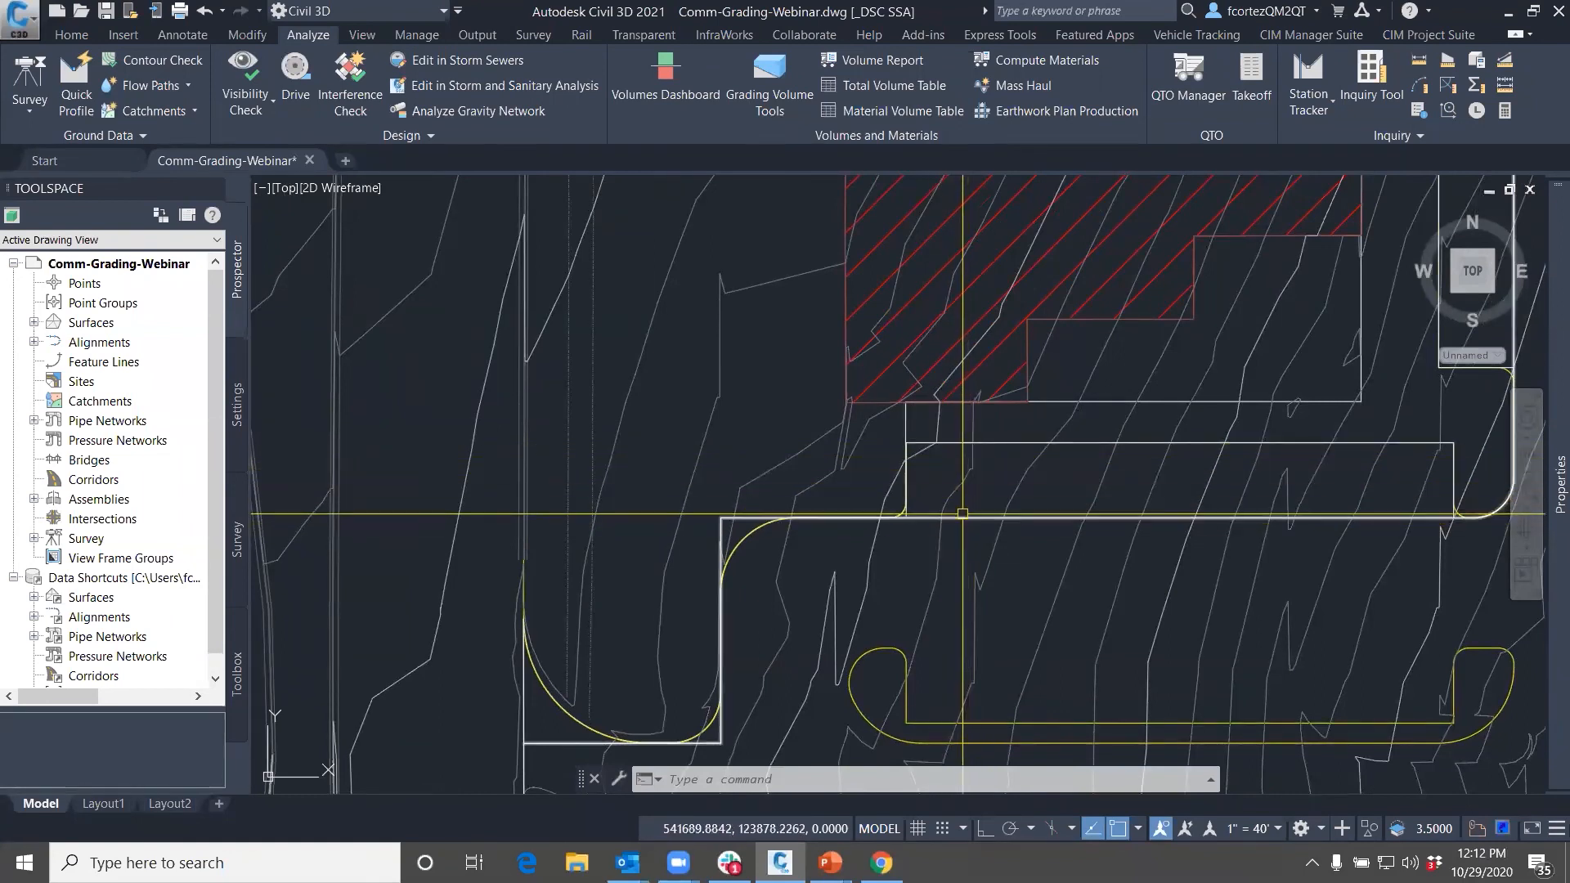
pyautogui.scroll(-4, 975, 538)
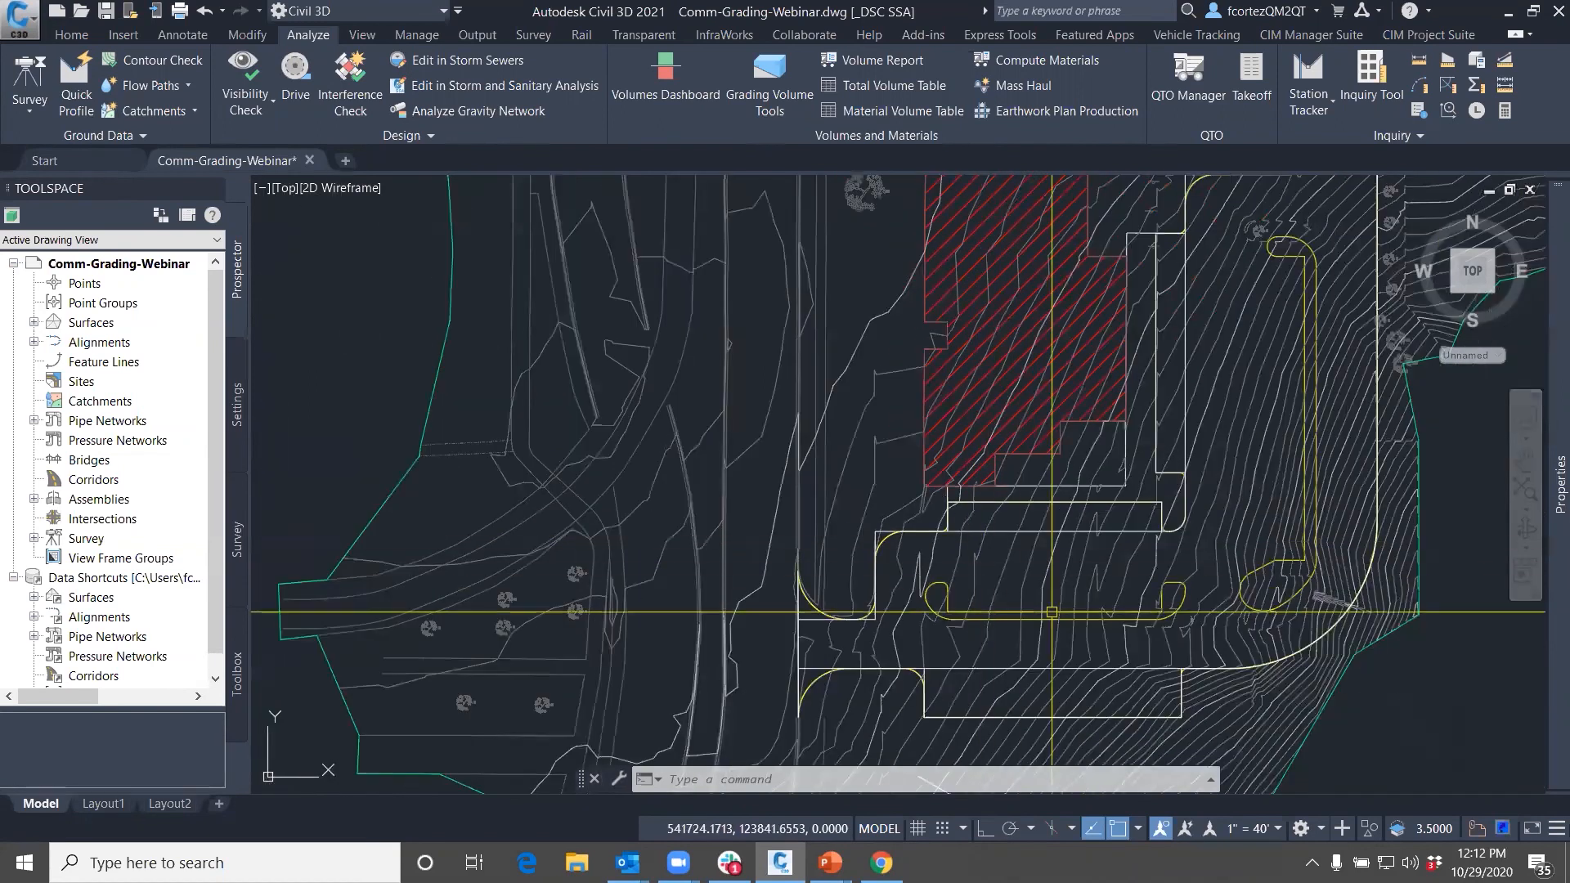
pyautogui.moveTo(1183, 639); pyautogui.dragTo(1151, 644, button='middle')
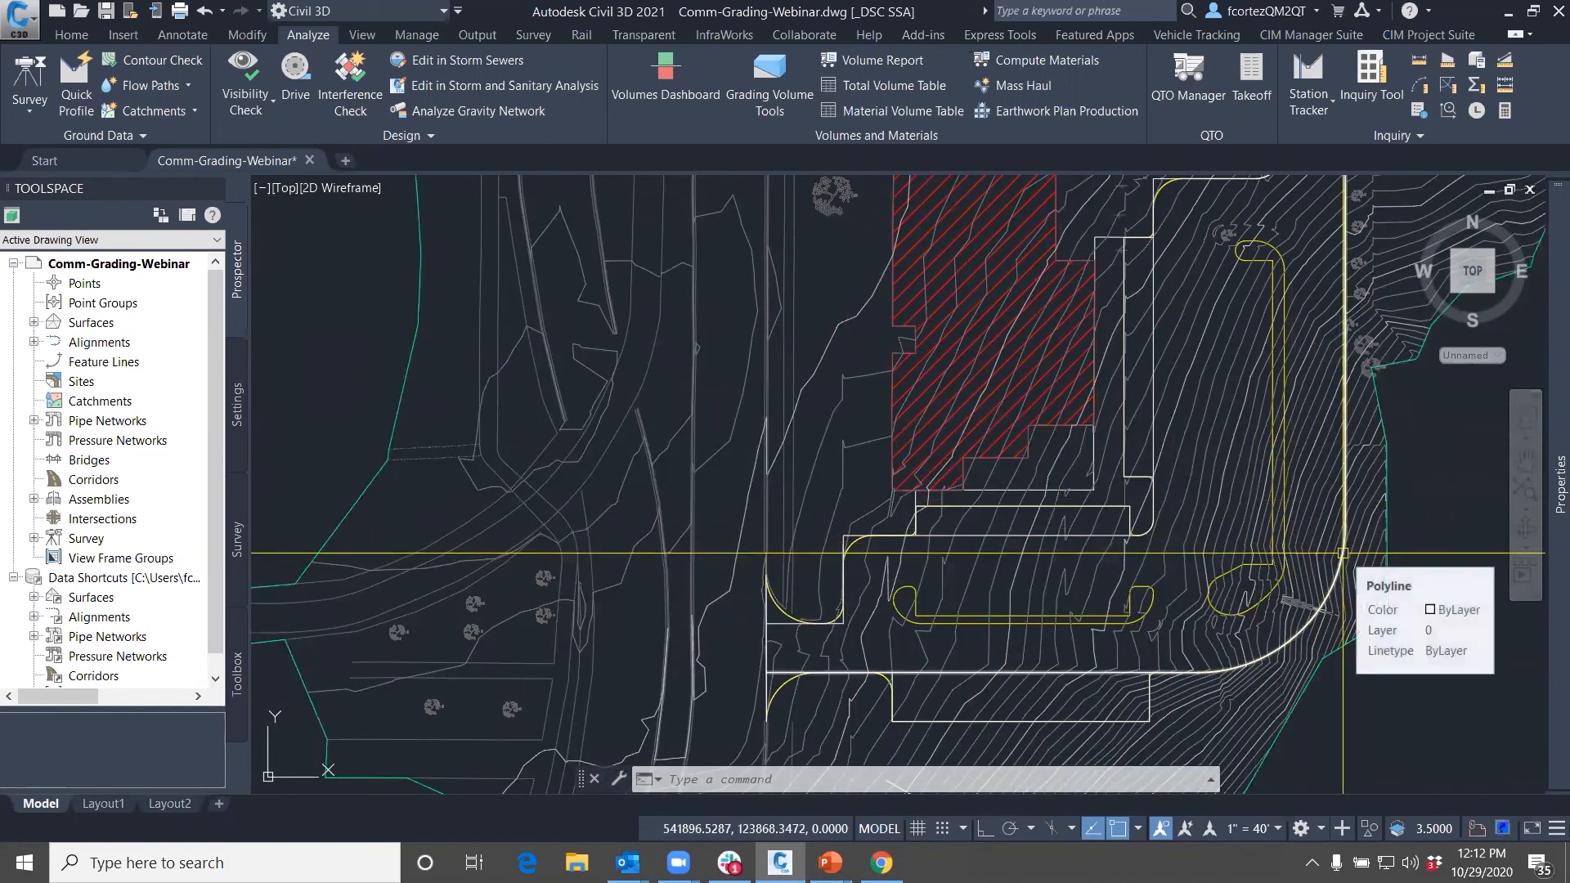
pyautogui.scroll(-5, 1342, 554)
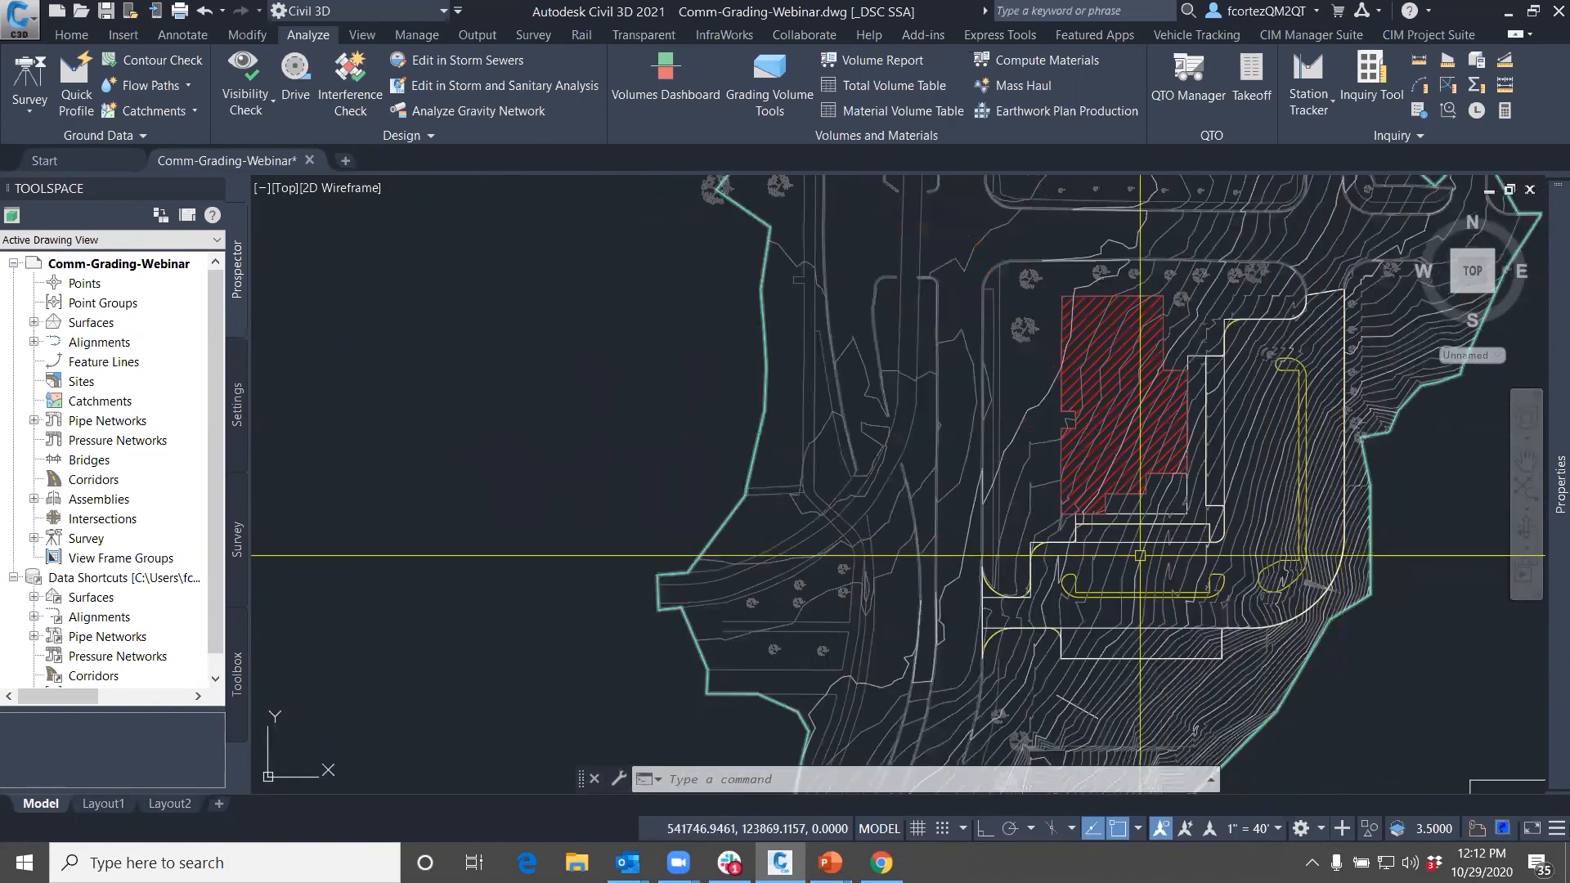
pyautogui.scroll(5, 1130, 530)
pyautogui.click(1131, 531)
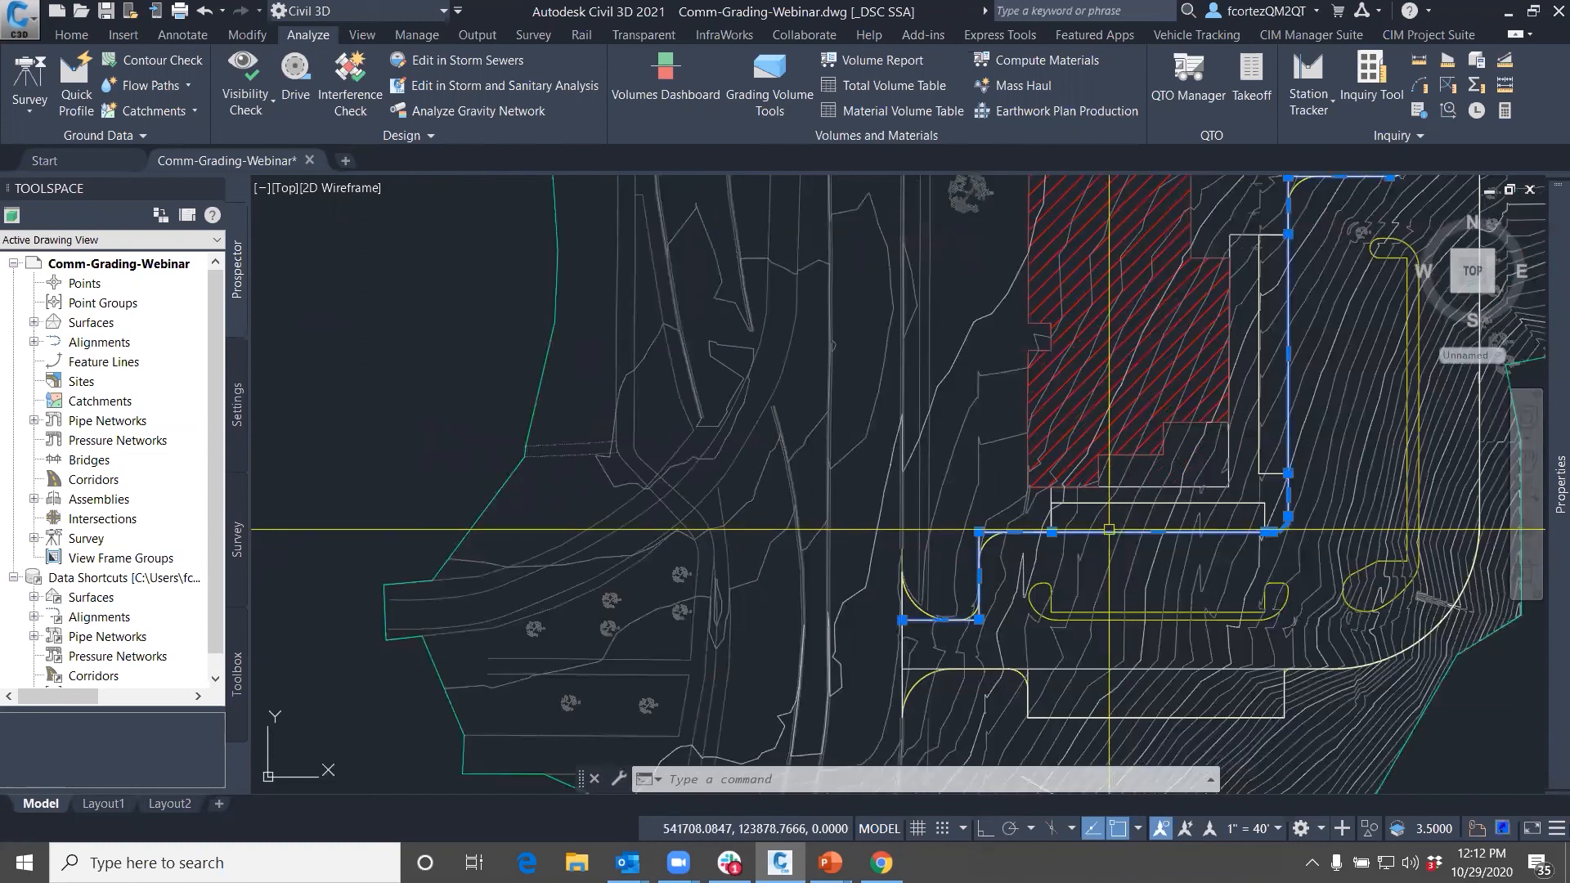
pyautogui.press('Escape')
pyautogui.press('Escape')
pyautogui.moveTo(1097, 546); pyautogui.dragTo(1128, 506, button='middle')
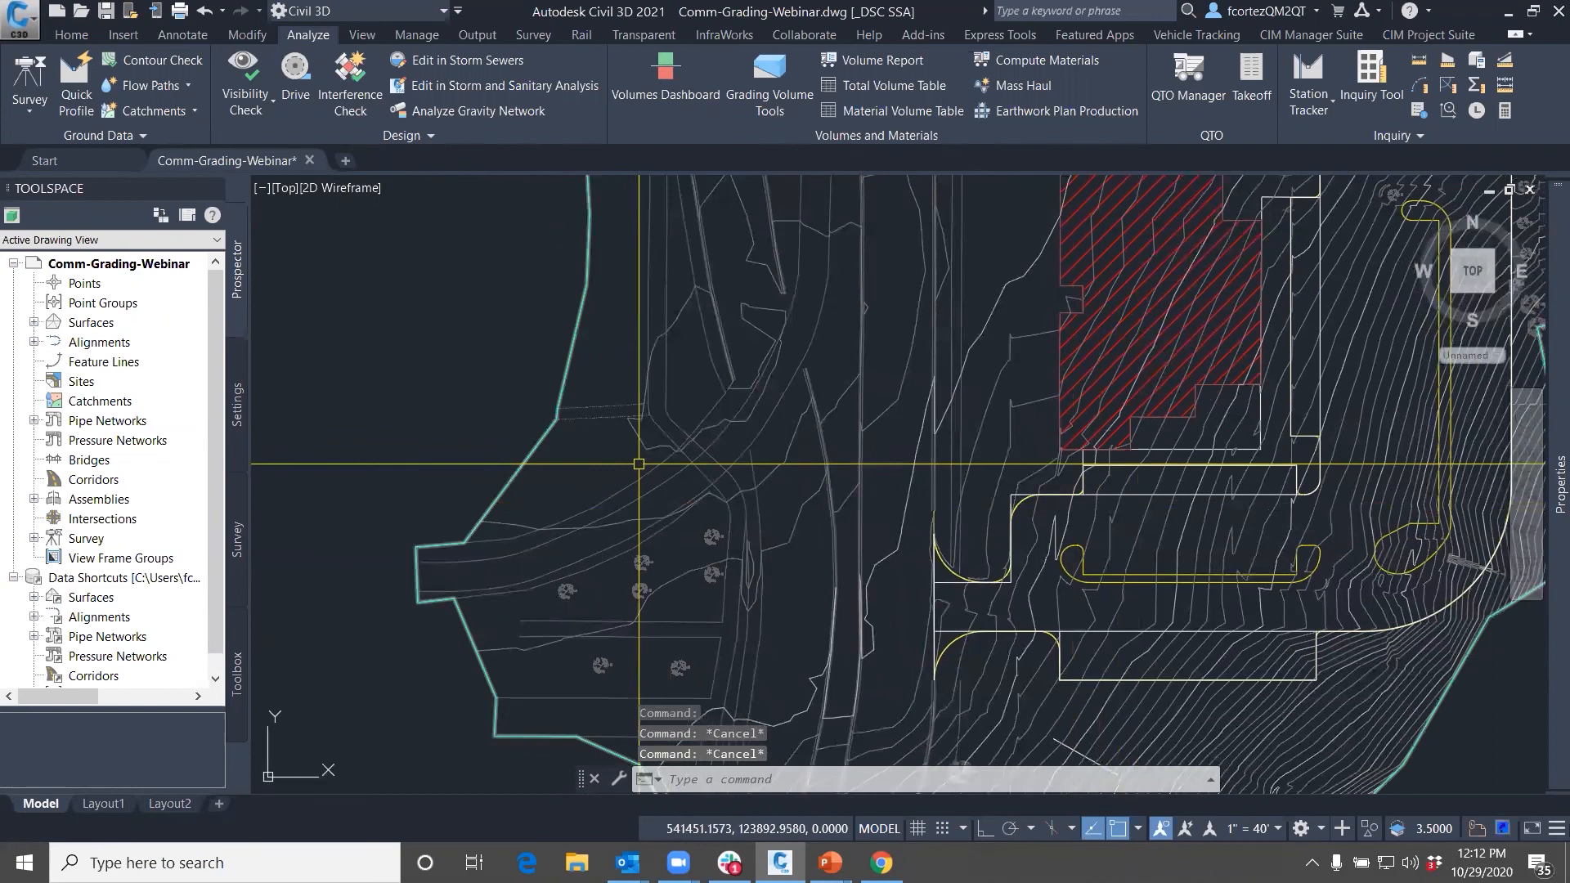
# Start Create Feature Lines from Objects and select the inner and outer aisle edge polylines plus the three parking bay polylines
pyautogui.click(71, 35)
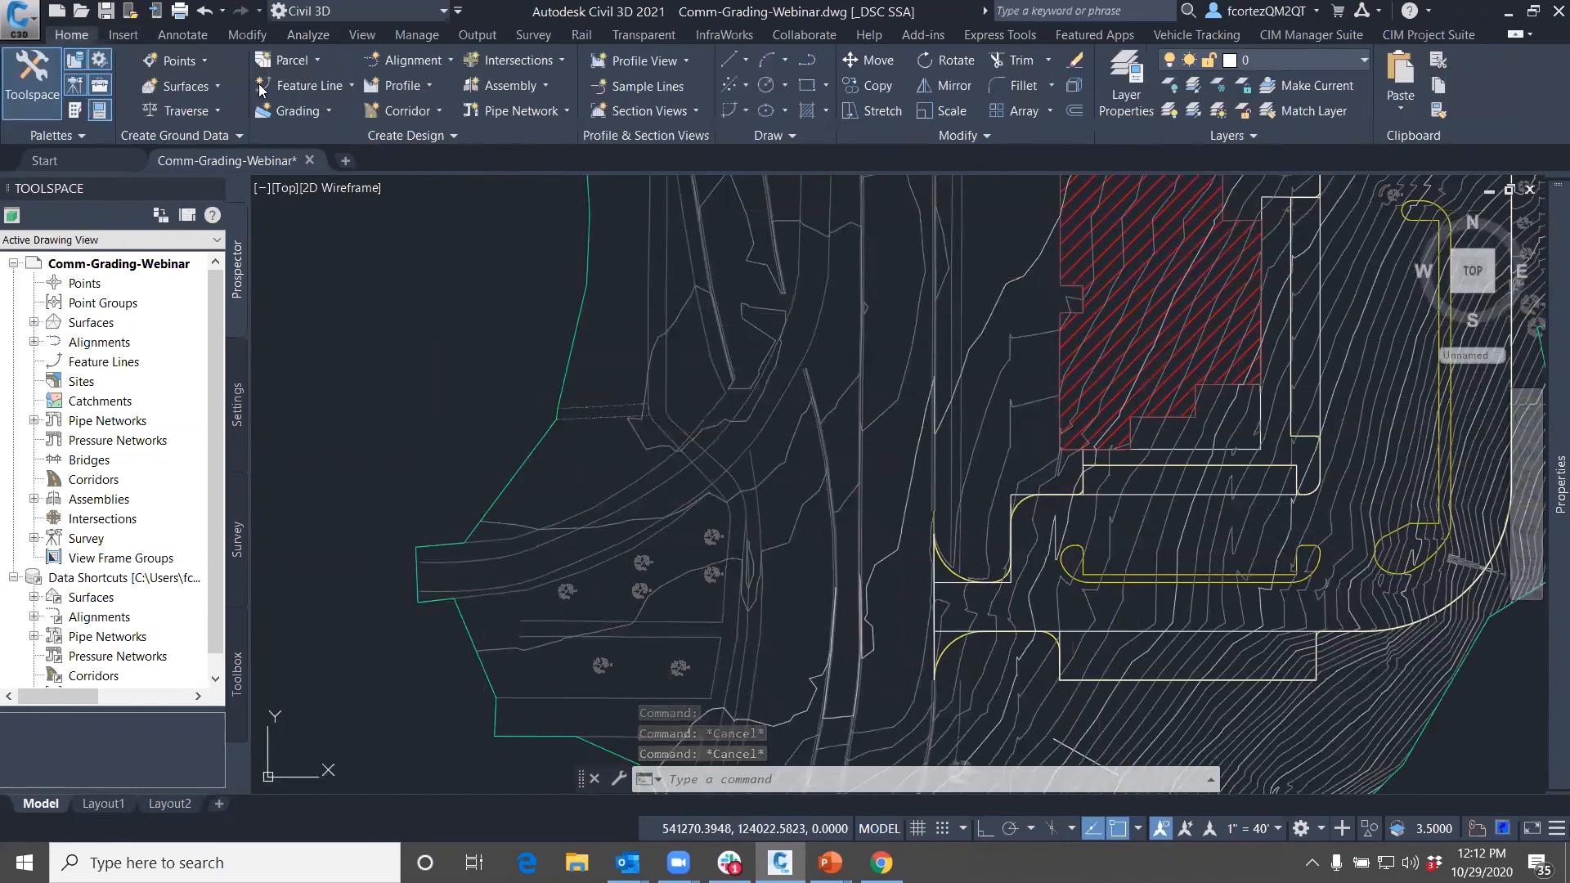
pyautogui.click(315, 86)
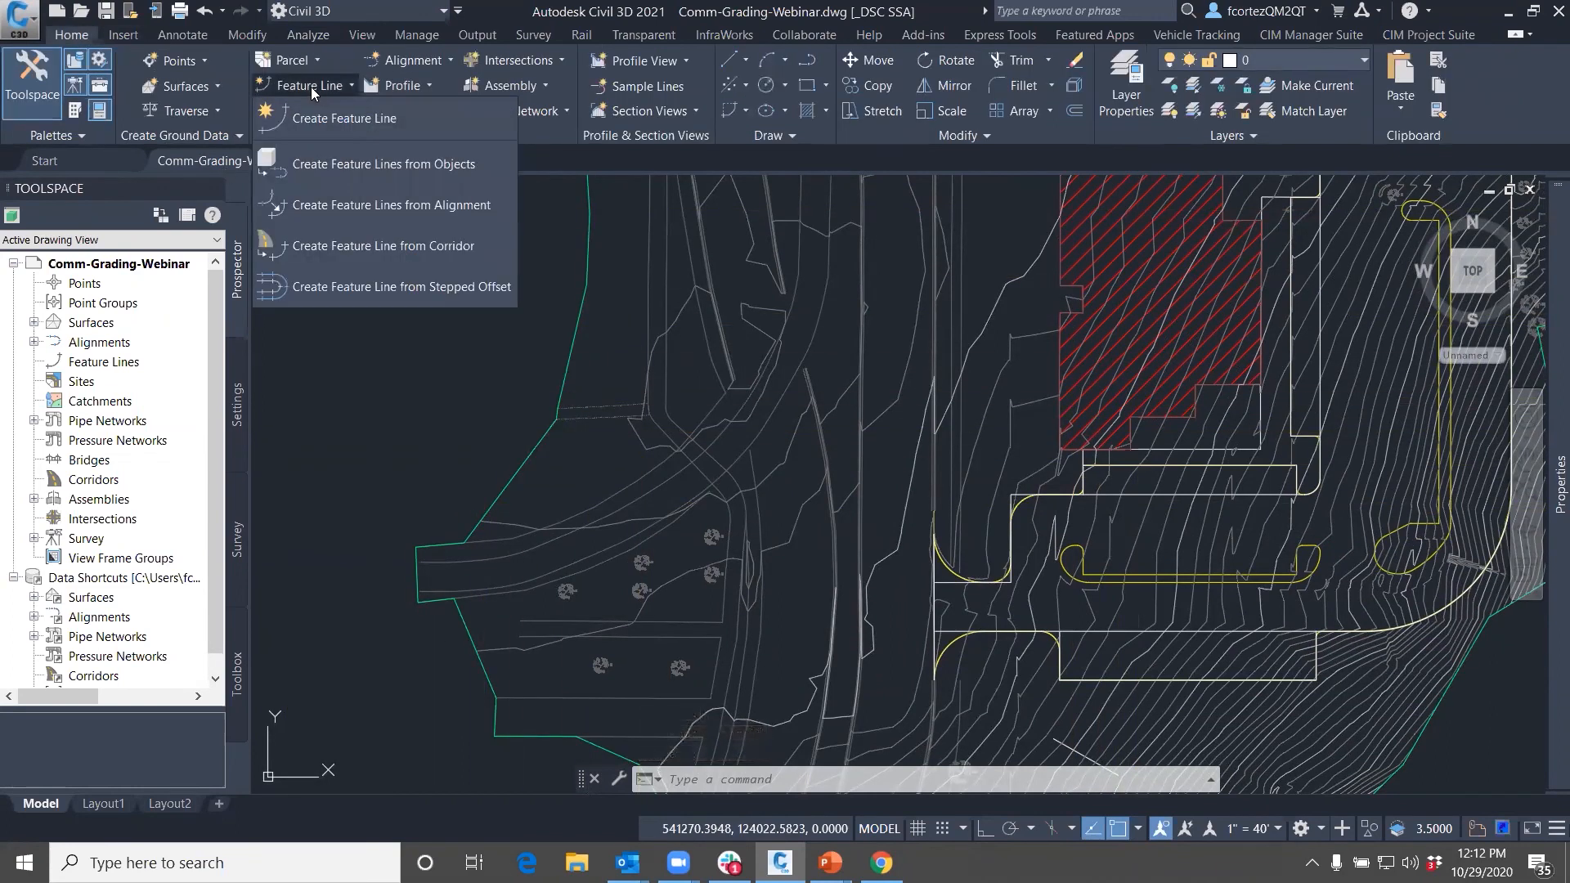
pyautogui.click(340, 162)
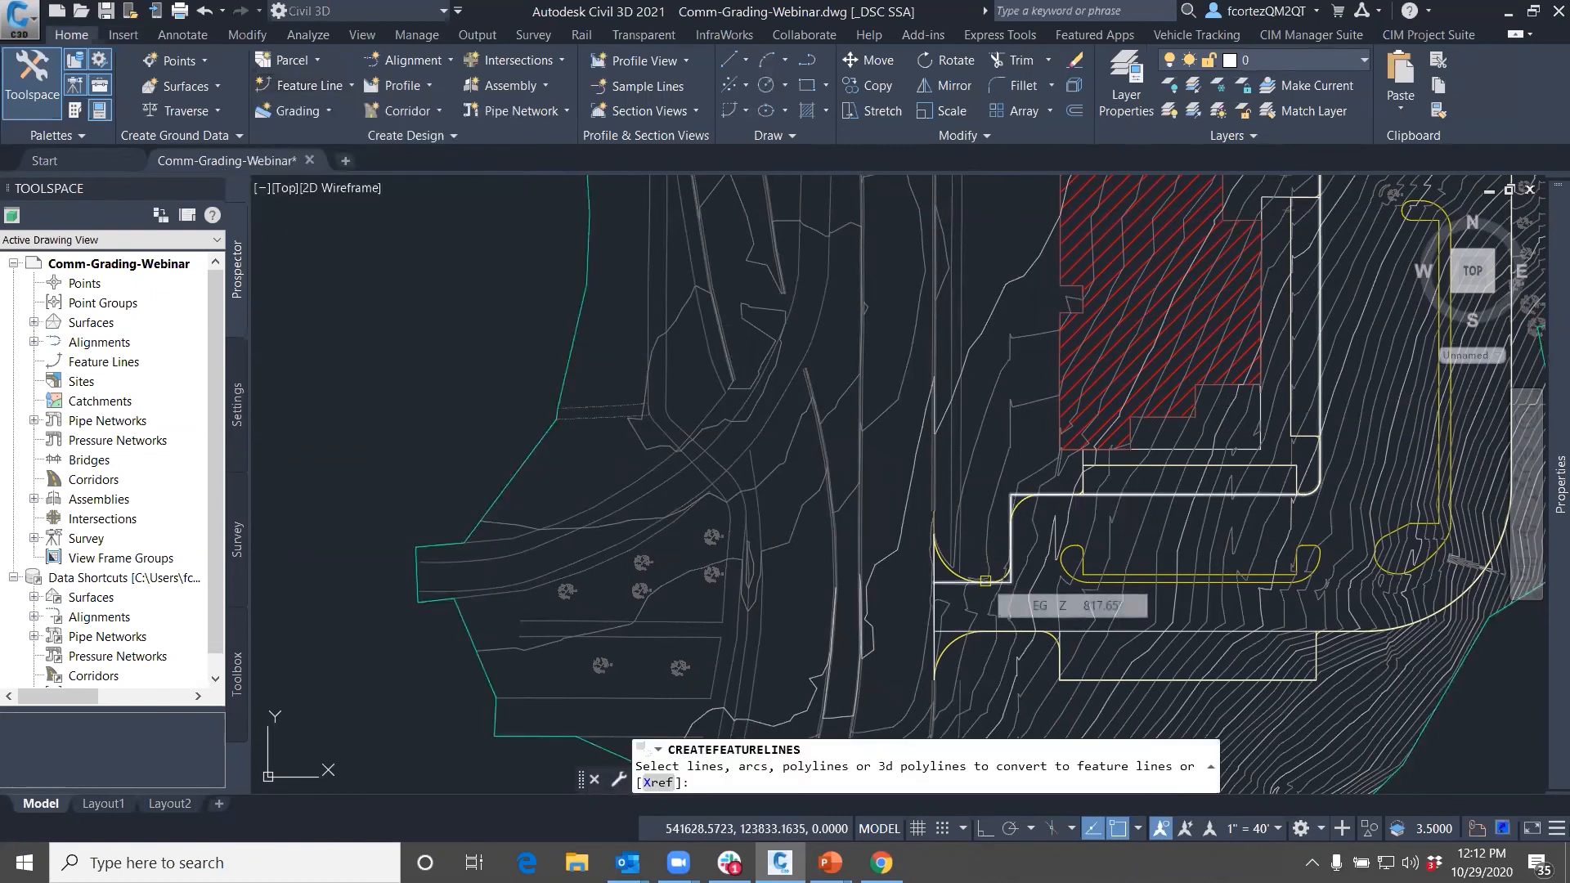
pyautogui.click(985, 581)
pyautogui.click(1083, 475)
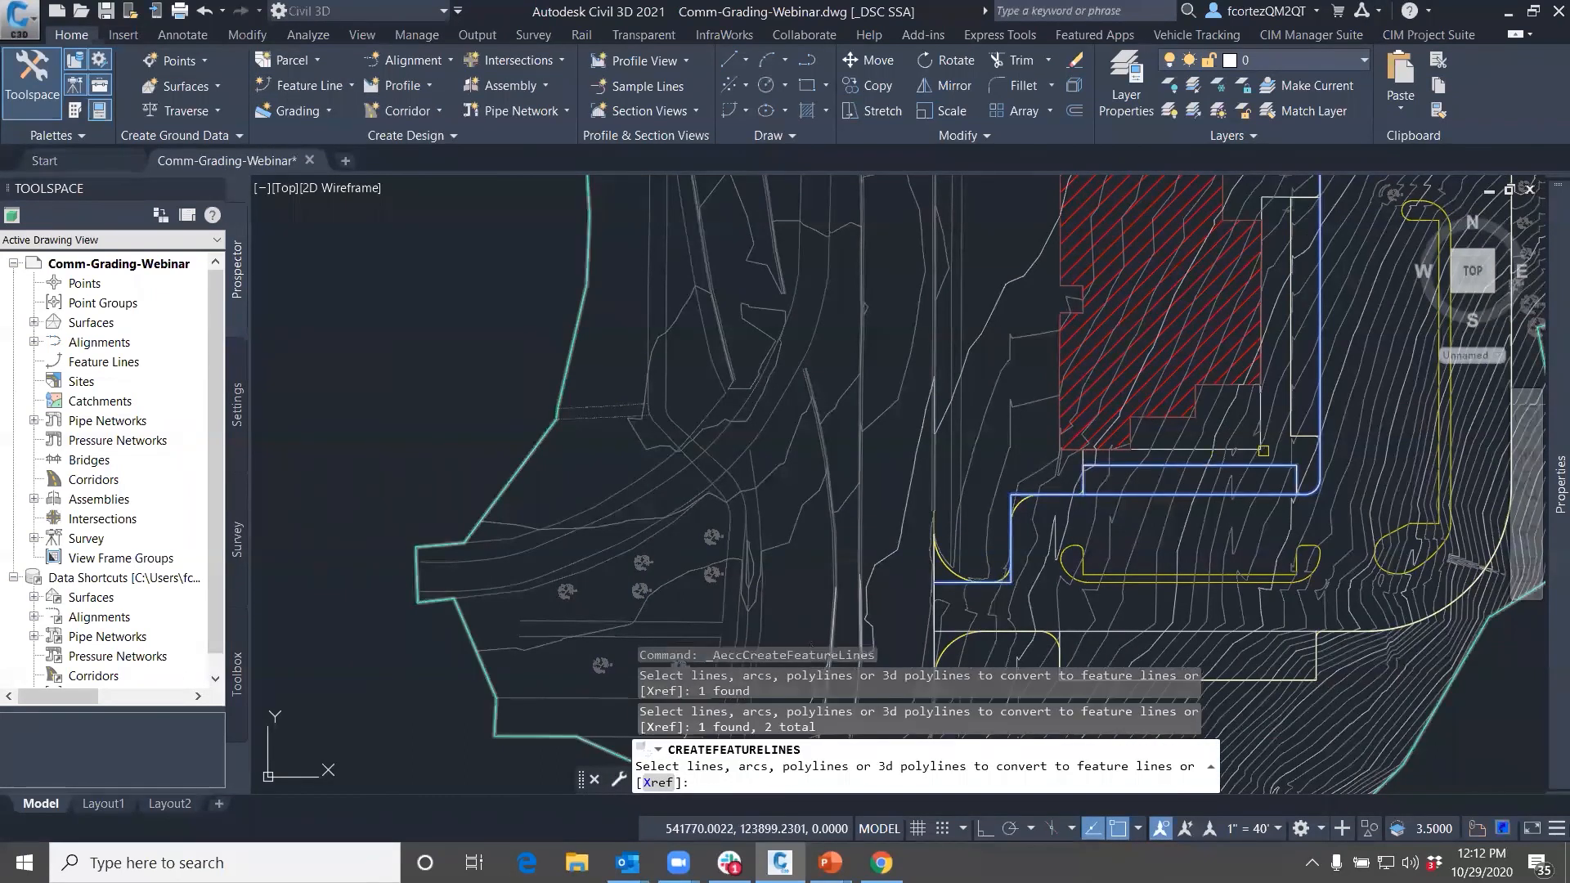
pyautogui.click(1292, 436)
pyautogui.click(1285, 635)
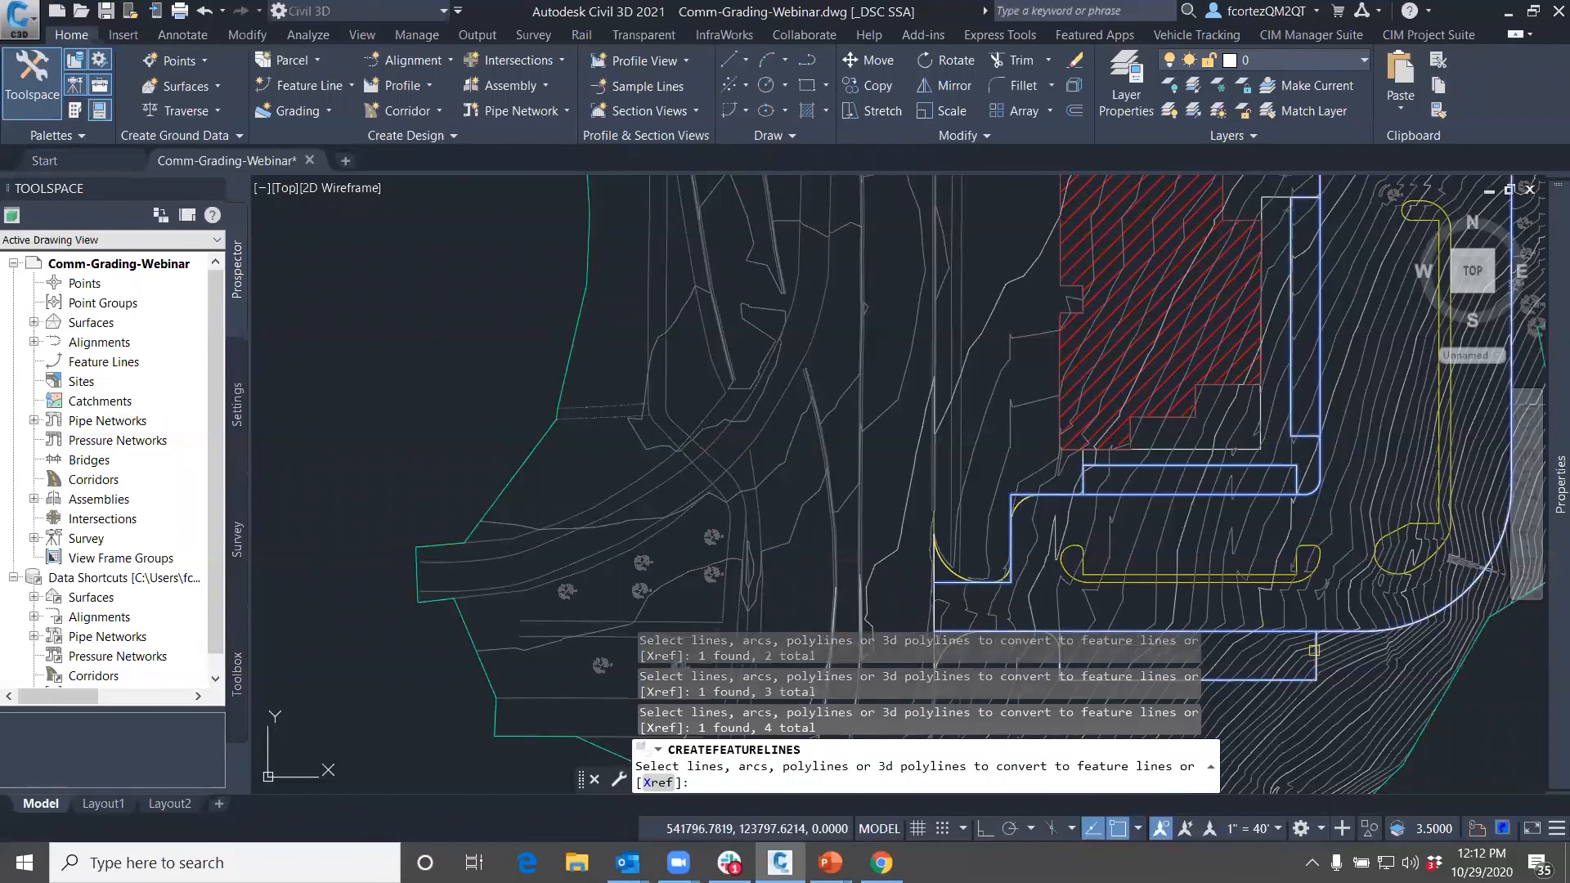
pyautogui.click(1315, 643)
pyautogui.scroll(-2, 1313, 610)
pyautogui.moveTo(1354, 476); pyautogui.dragTo(1330, 496, button='middle')
pyautogui.press('Return')
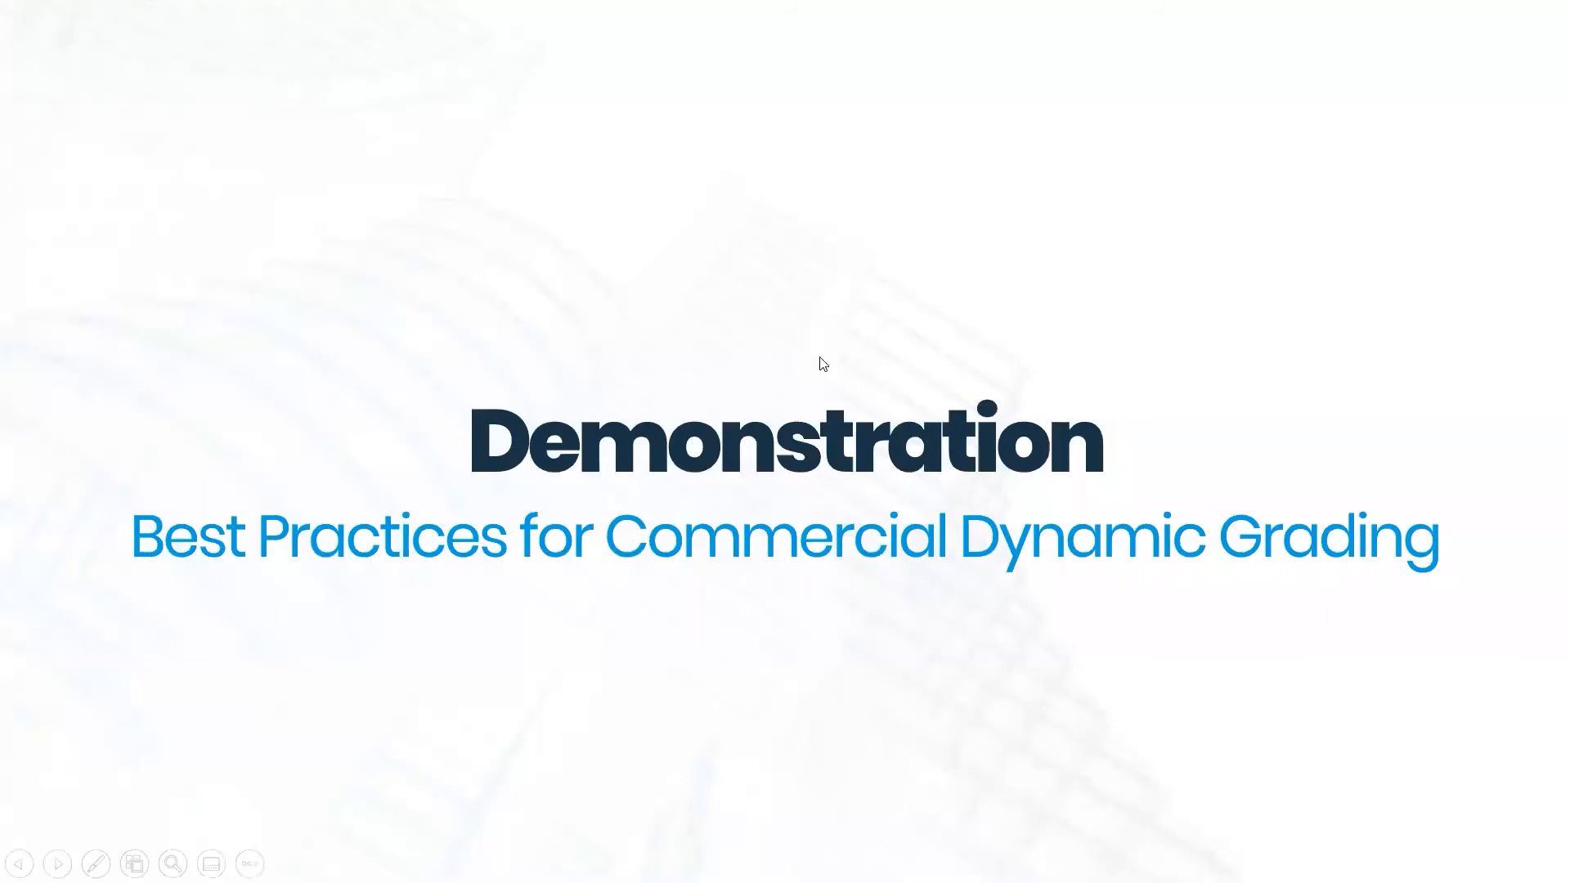
# Switch from the presentation slide back to the Civil 3D drawing to continue creating the feature lines
pyautogui.press('super+Tab')
pyautogui.click(327, 266)
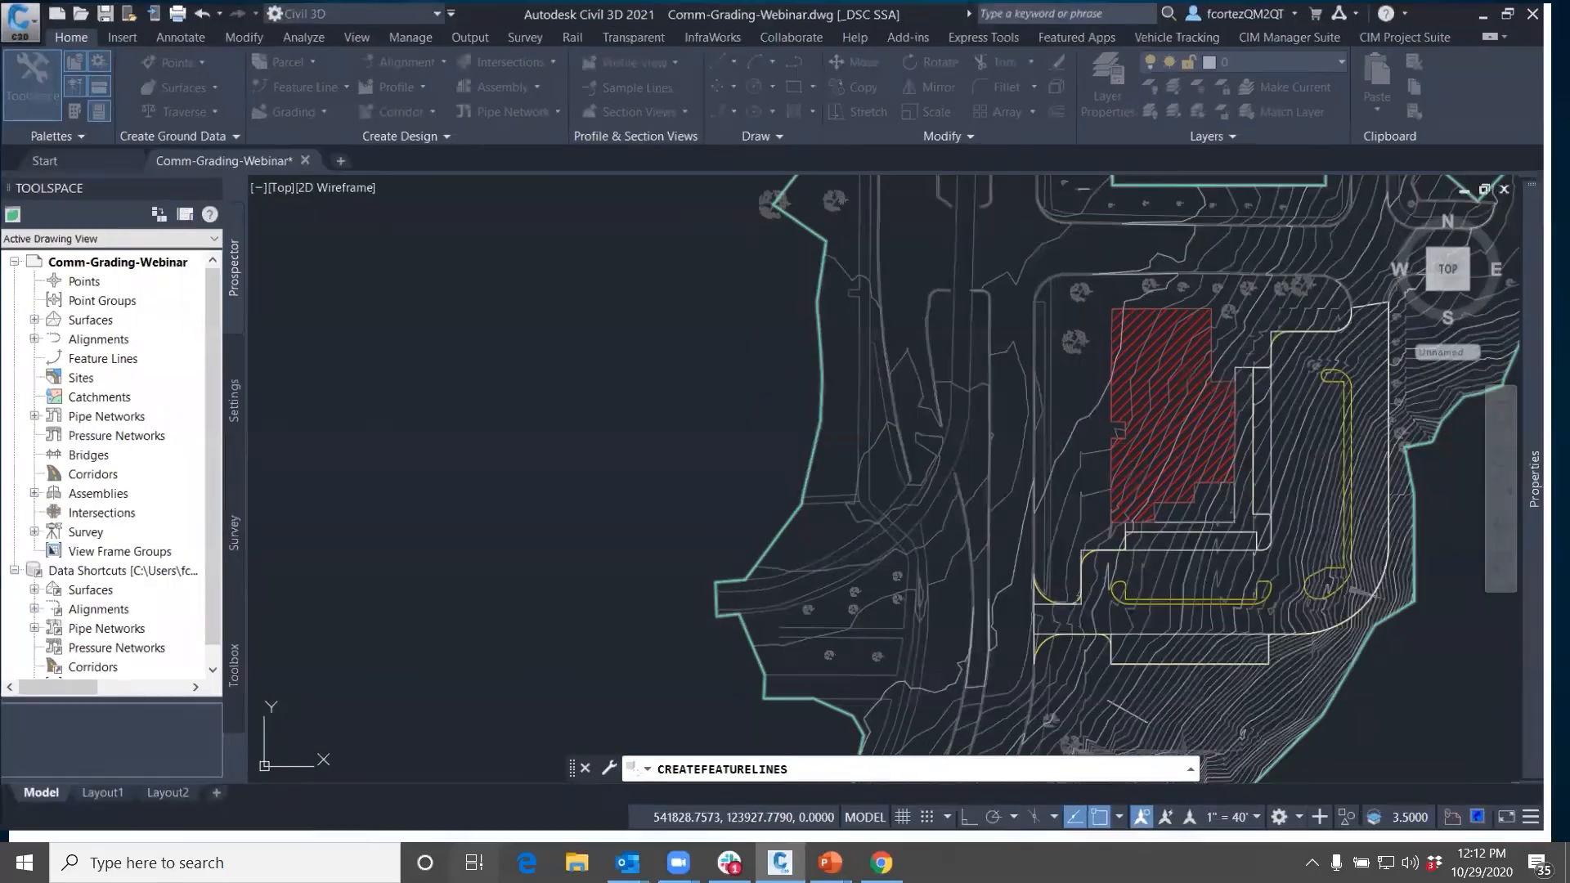
pyautogui.press('Return')
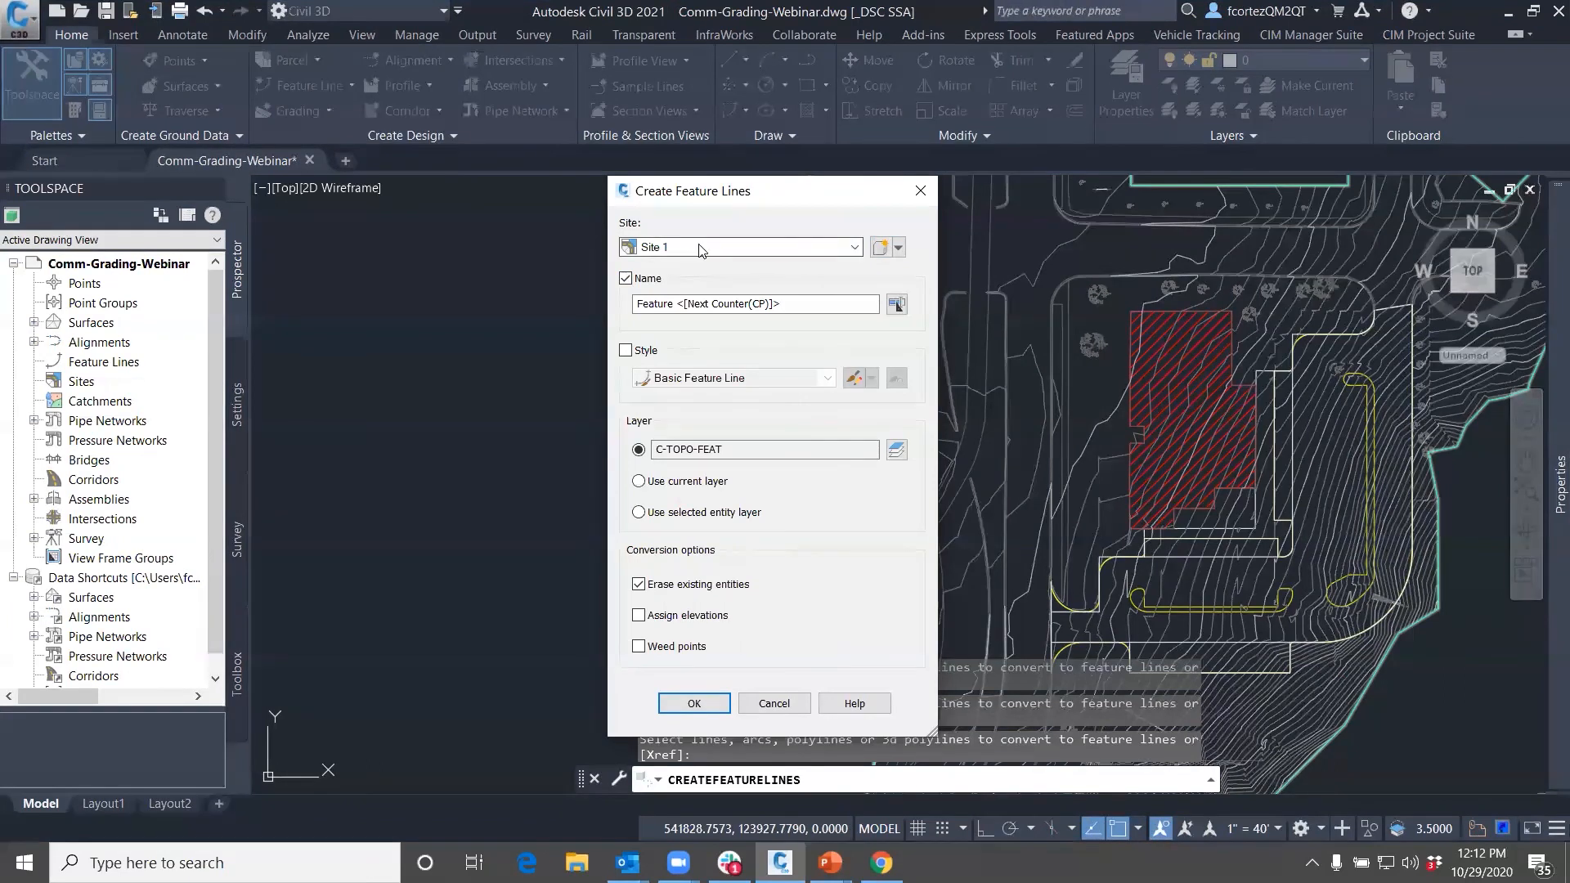
# Create the feature lines in a new site named Aux, with name prefix Aux, style Basic Feature Line and assigned elevation 0.00'
pyautogui.click(879, 248)
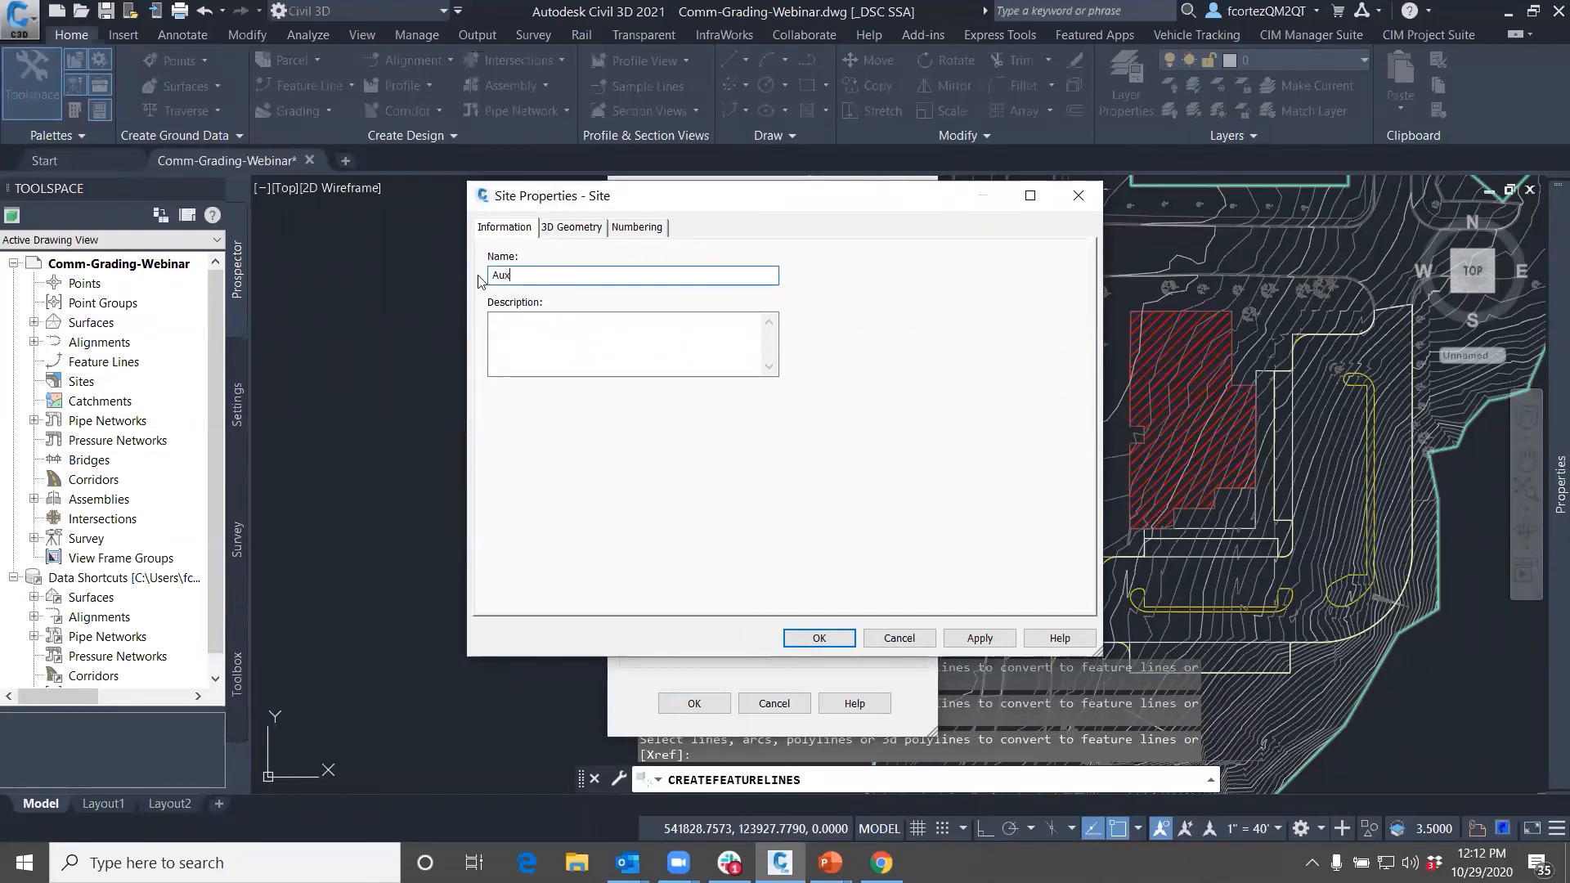
pyautogui.click(849, 637)
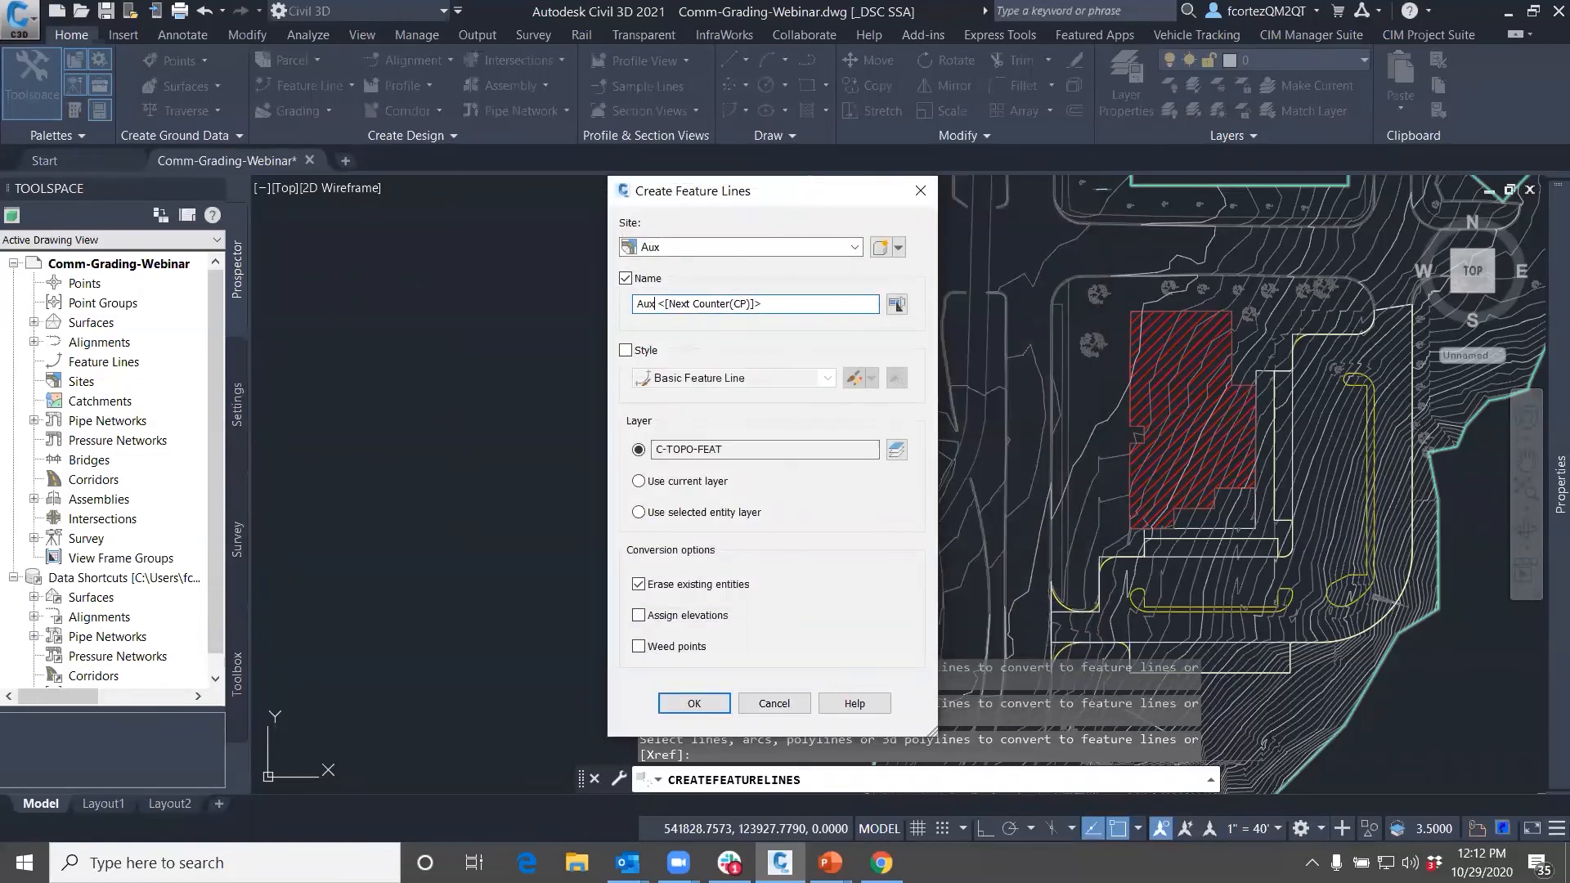
pyautogui.click(626, 351)
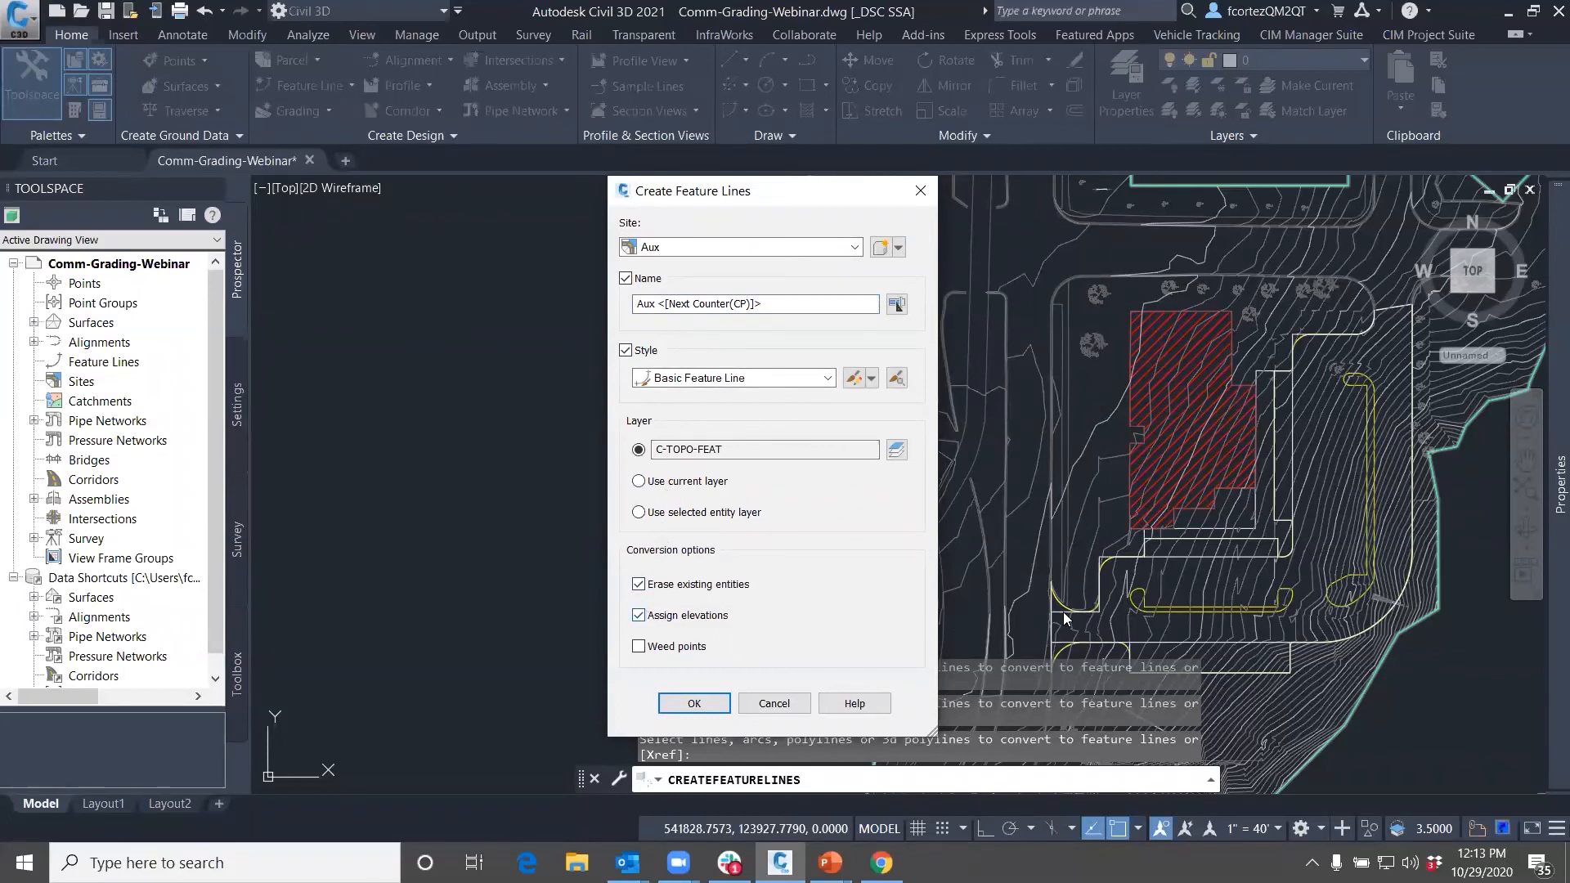
pyautogui.click(696, 704)
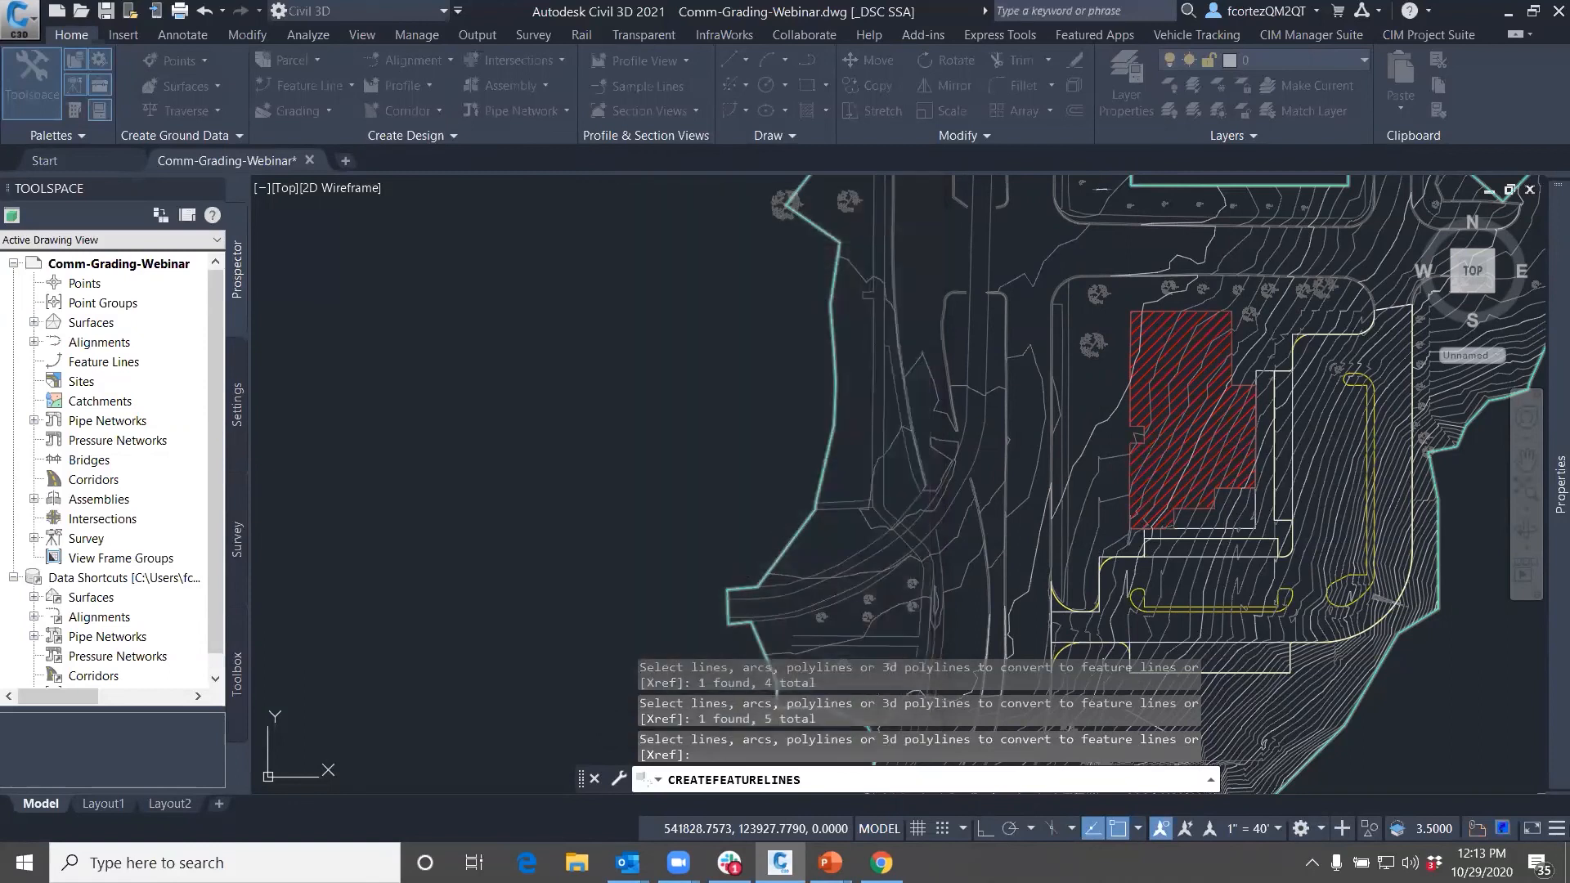
pyautogui.click(678, 314)
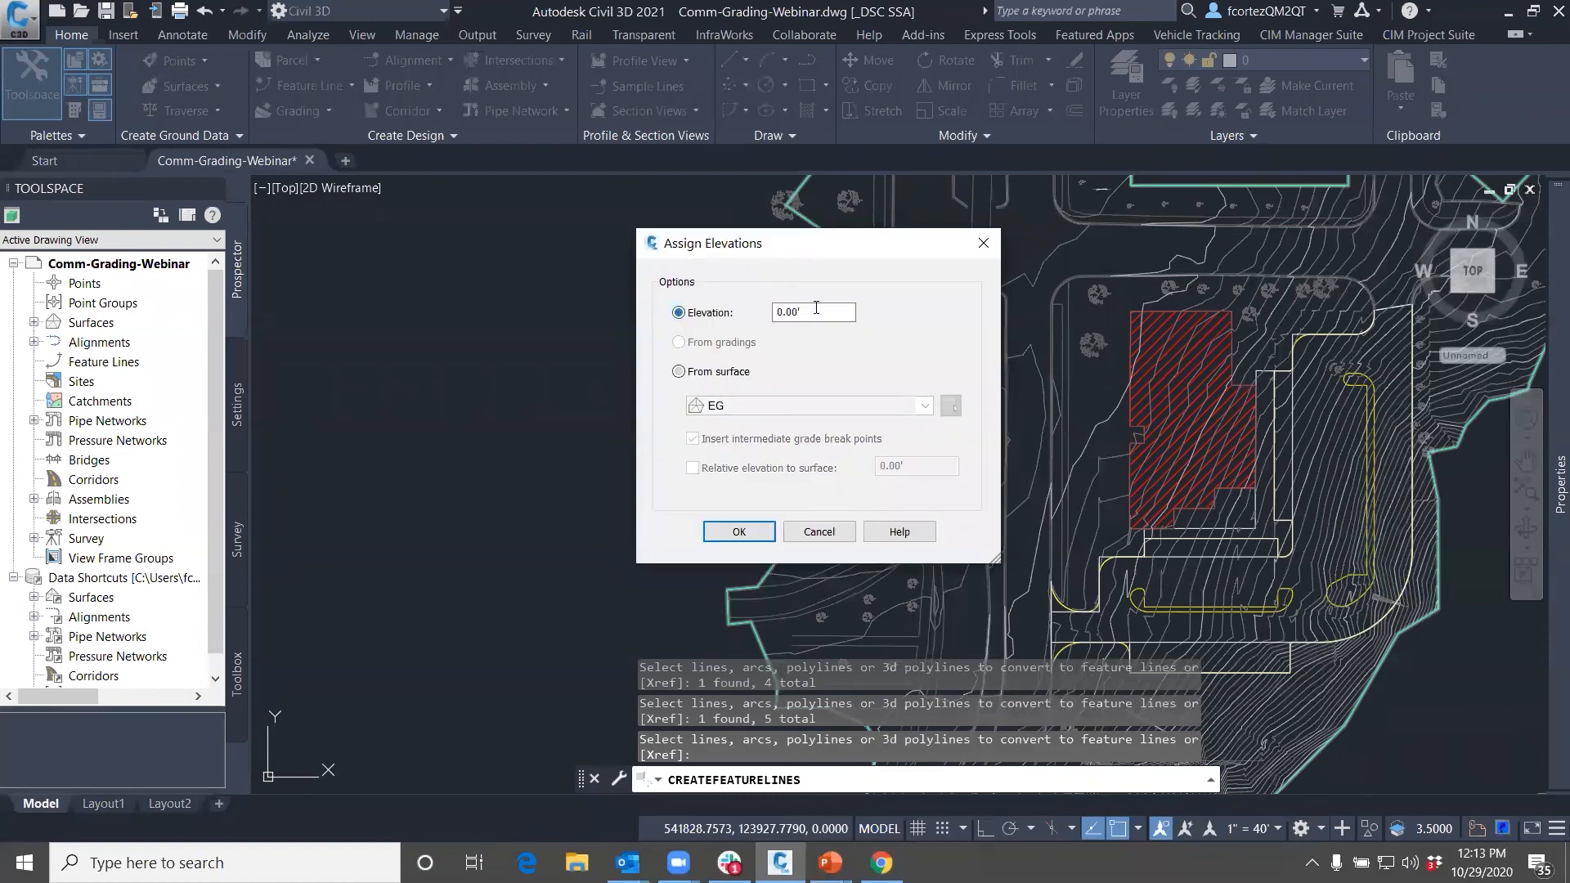
pyautogui.click(739, 532)
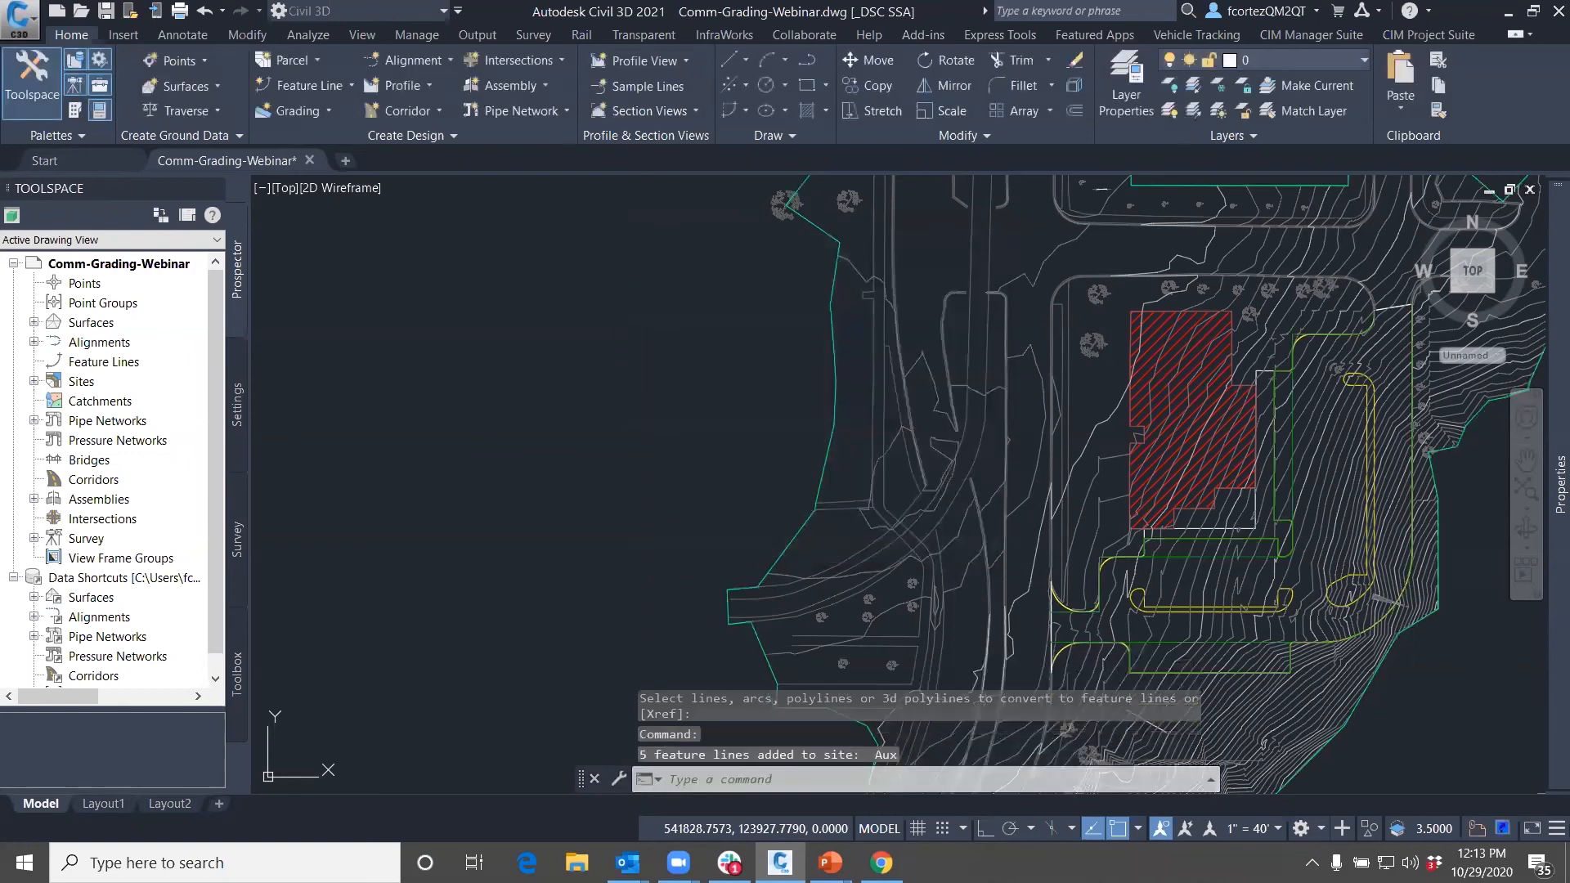
# Examine the inner aisle edge feature line along its run from the southwest entrance to the northeast entrance
pyautogui.moveTo(948, 518); pyautogui.dragTo(836, 464, button='middle')
pyautogui.scroll(5, 836, 463)
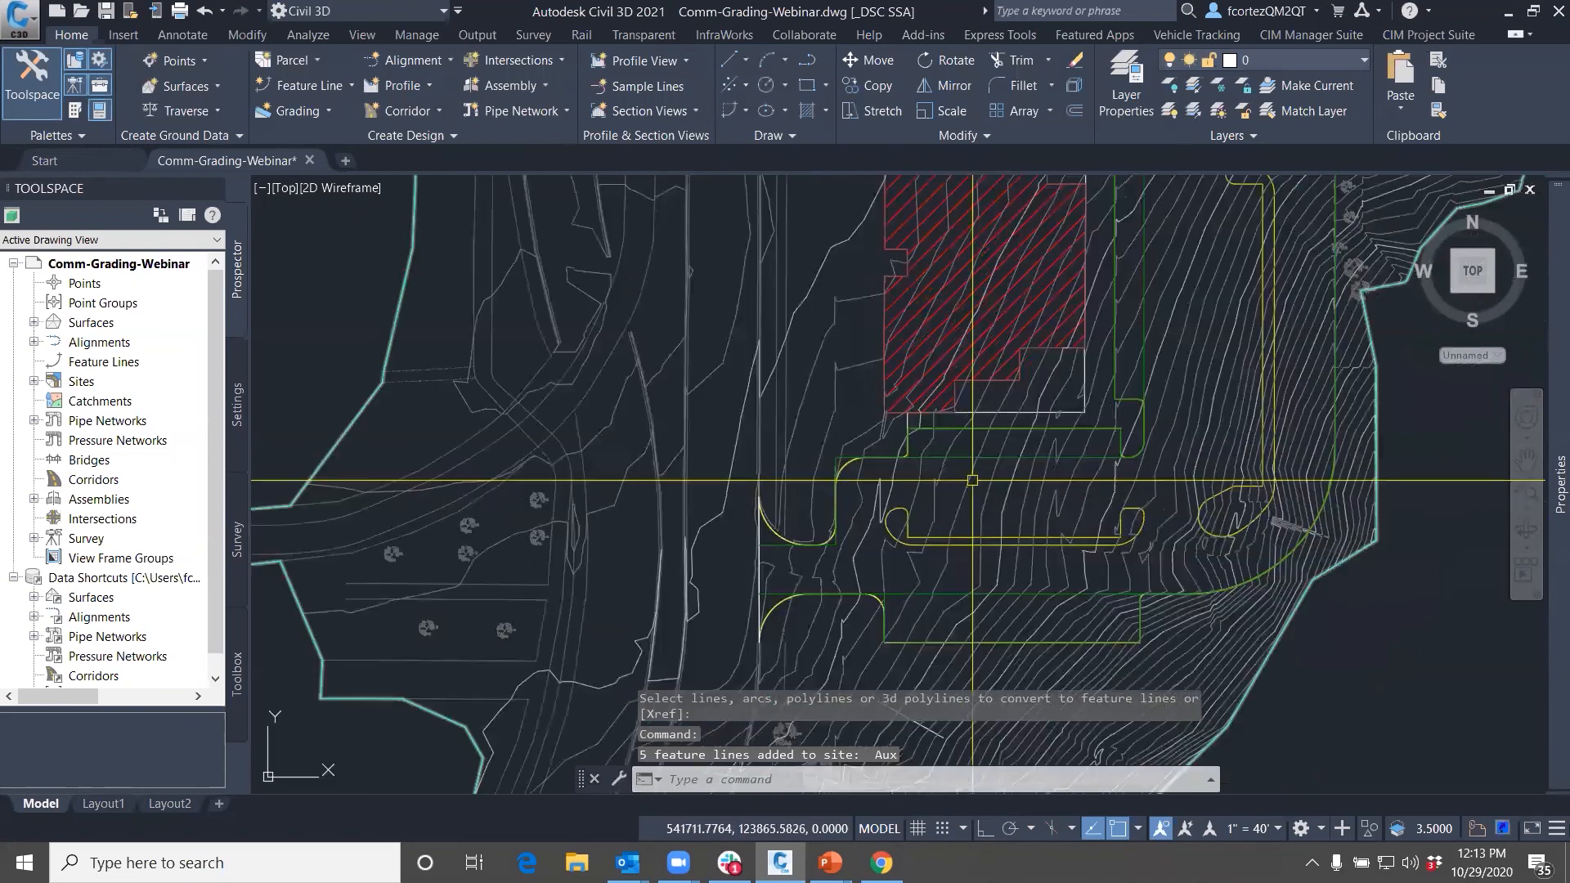
pyautogui.click(1054, 459)
pyautogui.scroll(-5, 859, 564)
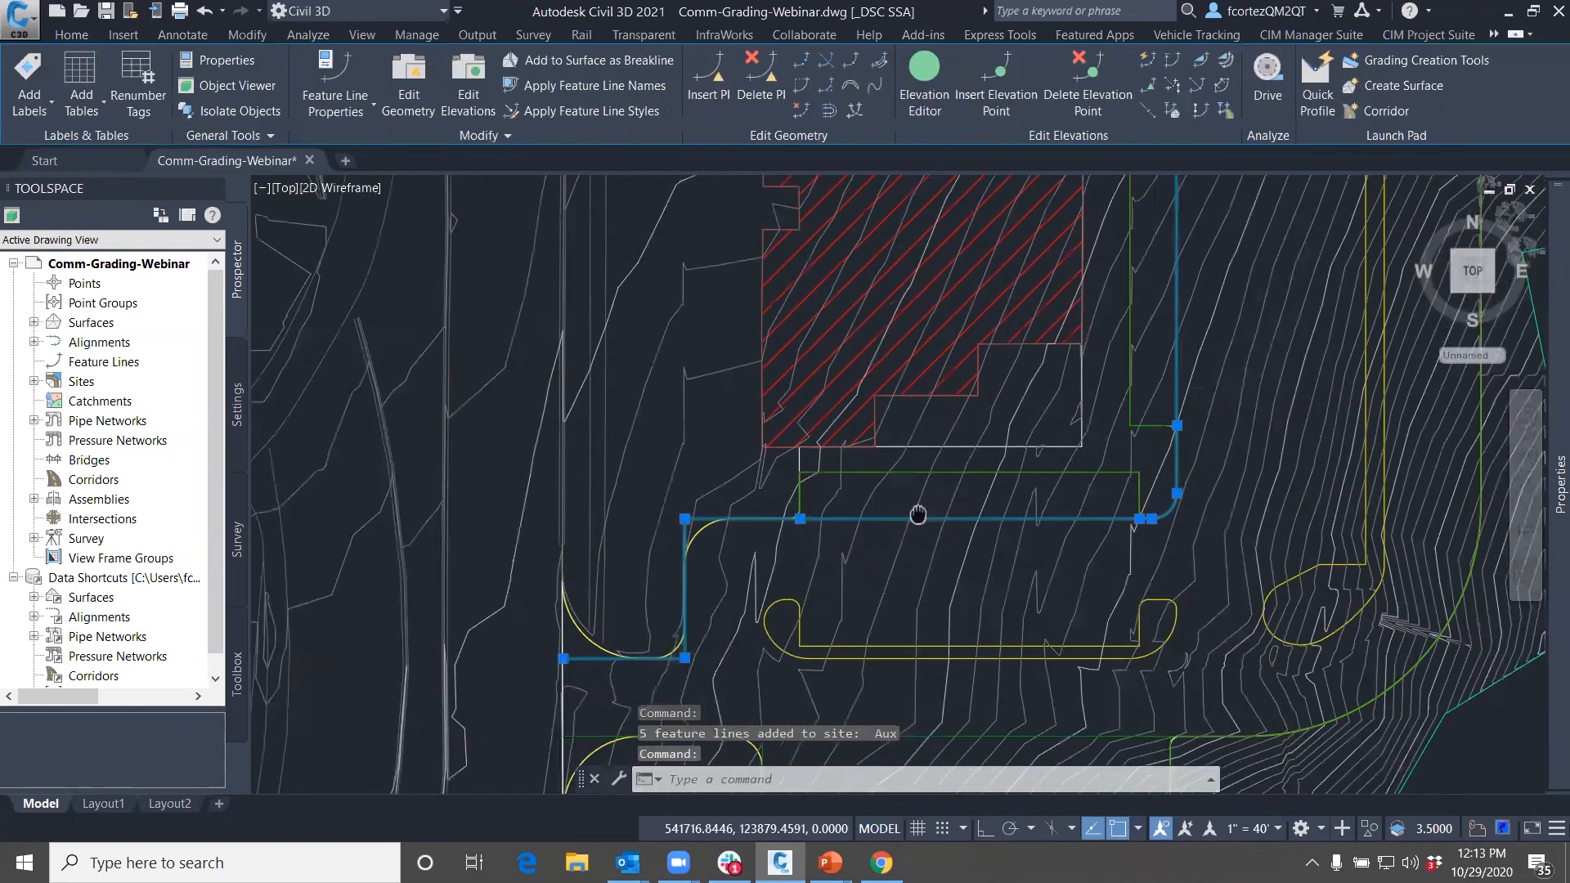
pyautogui.scroll(-2, 977, 602)
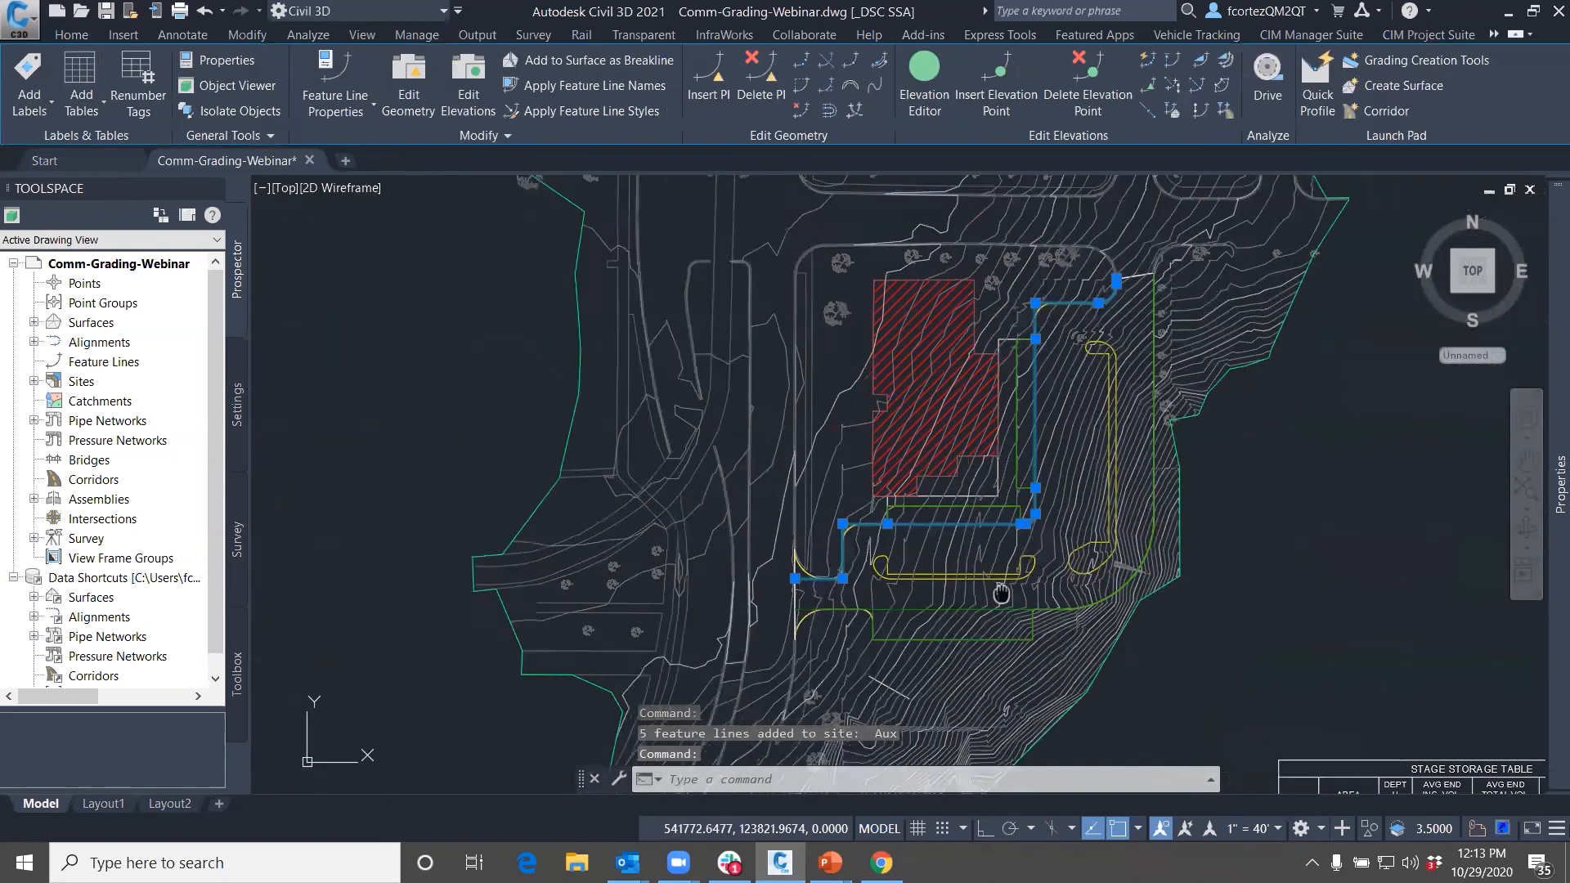
pyautogui.press('Escape')
pyautogui.press('Escape')
pyautogui.scroll(5, 337, 448)
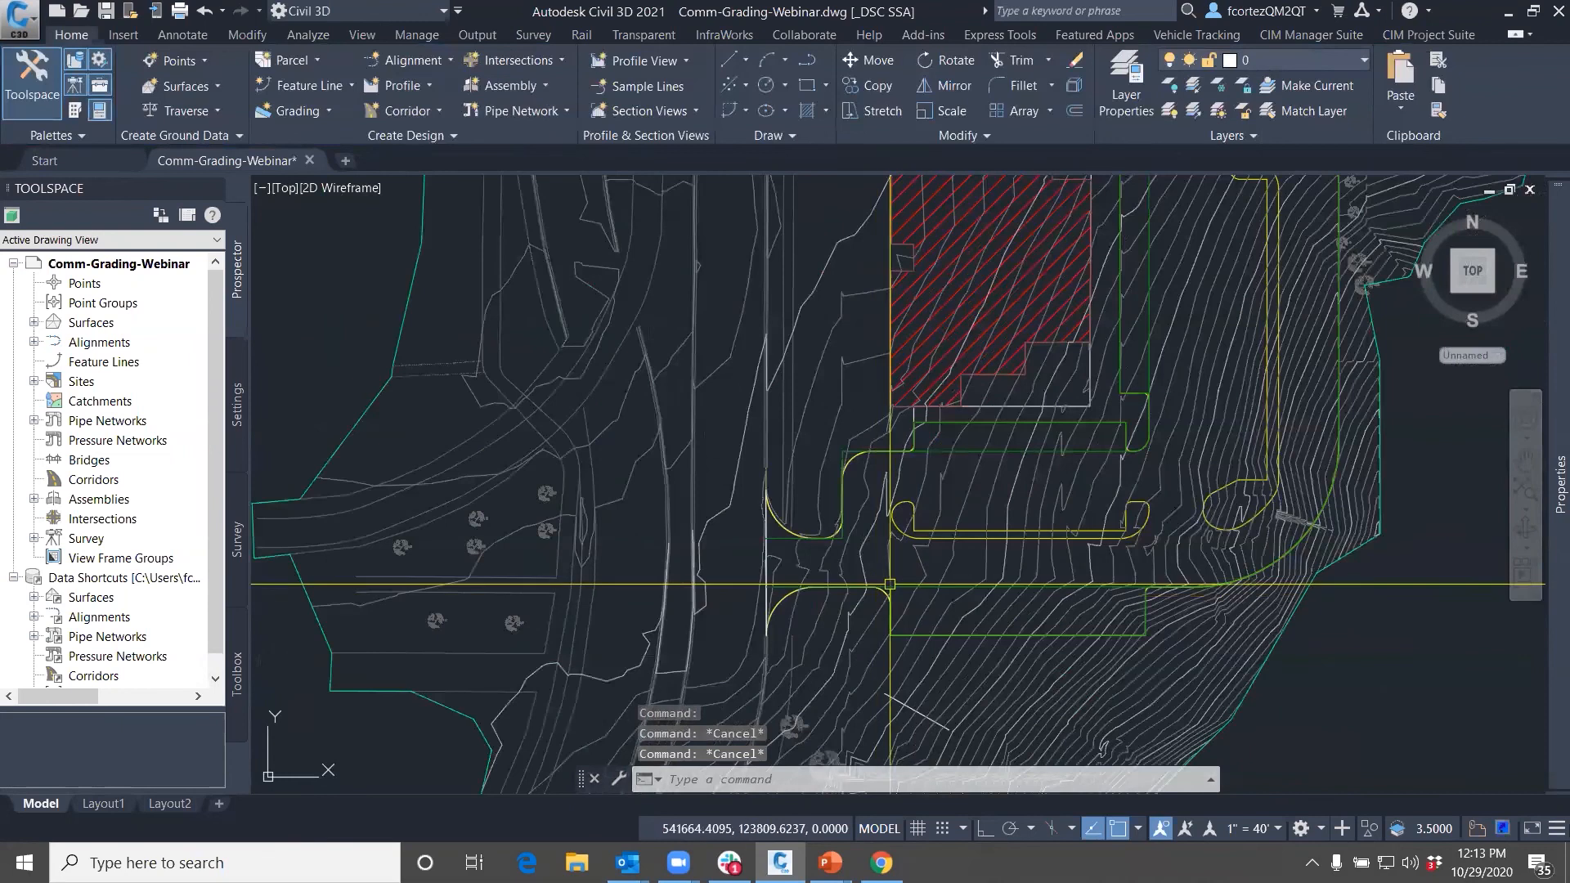
# Create a TIN surface named Auxilary with the _No Display style
pyautogui.rightClick(90, 322)
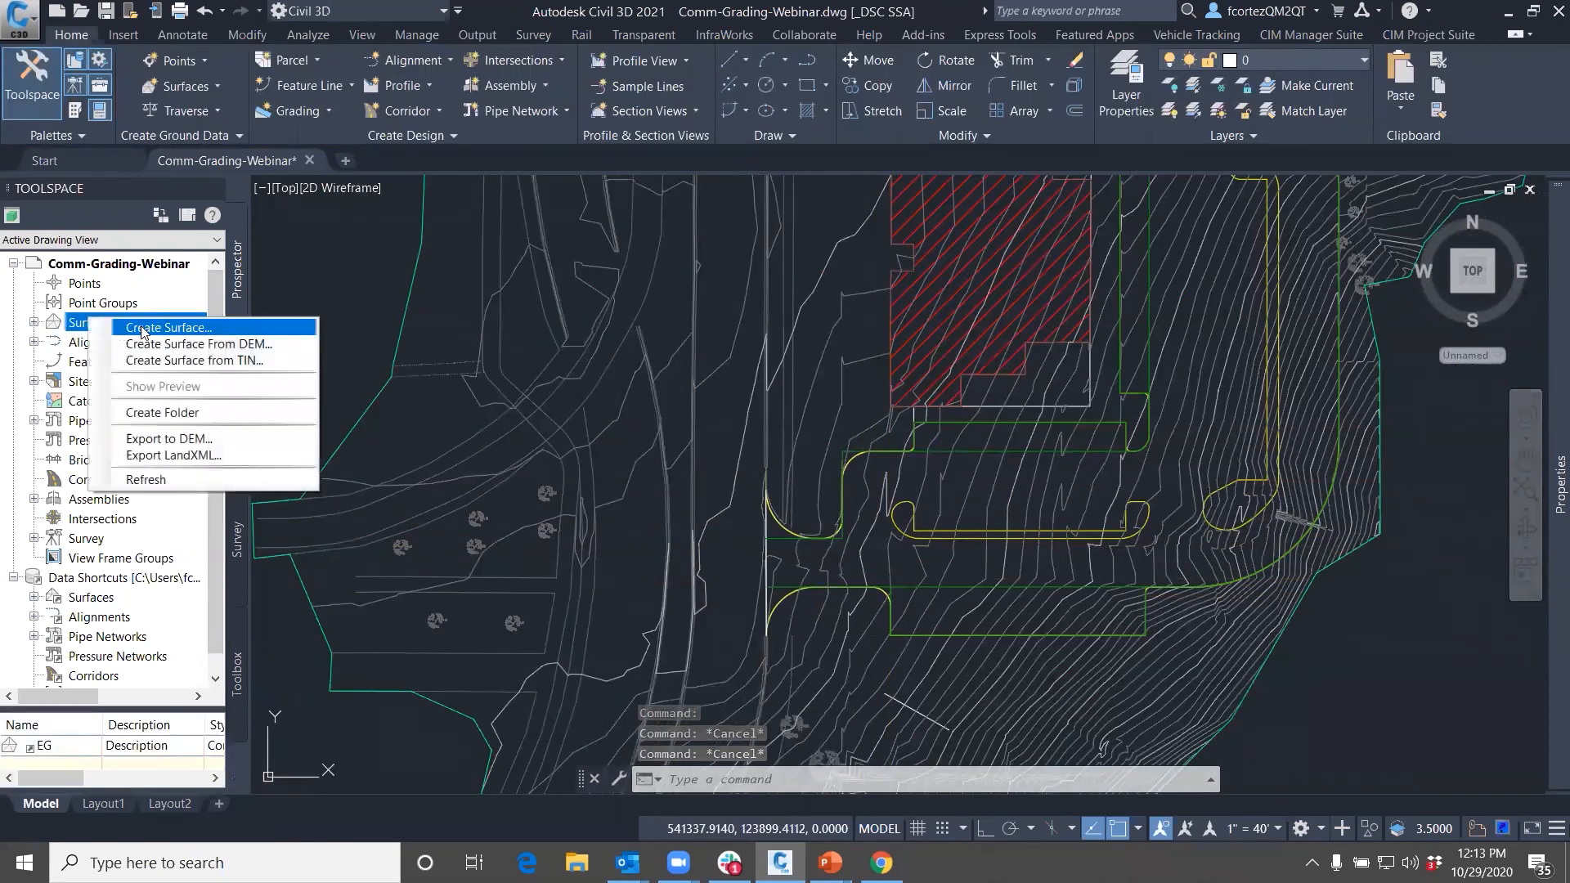
pyautogui.click(145, 328)
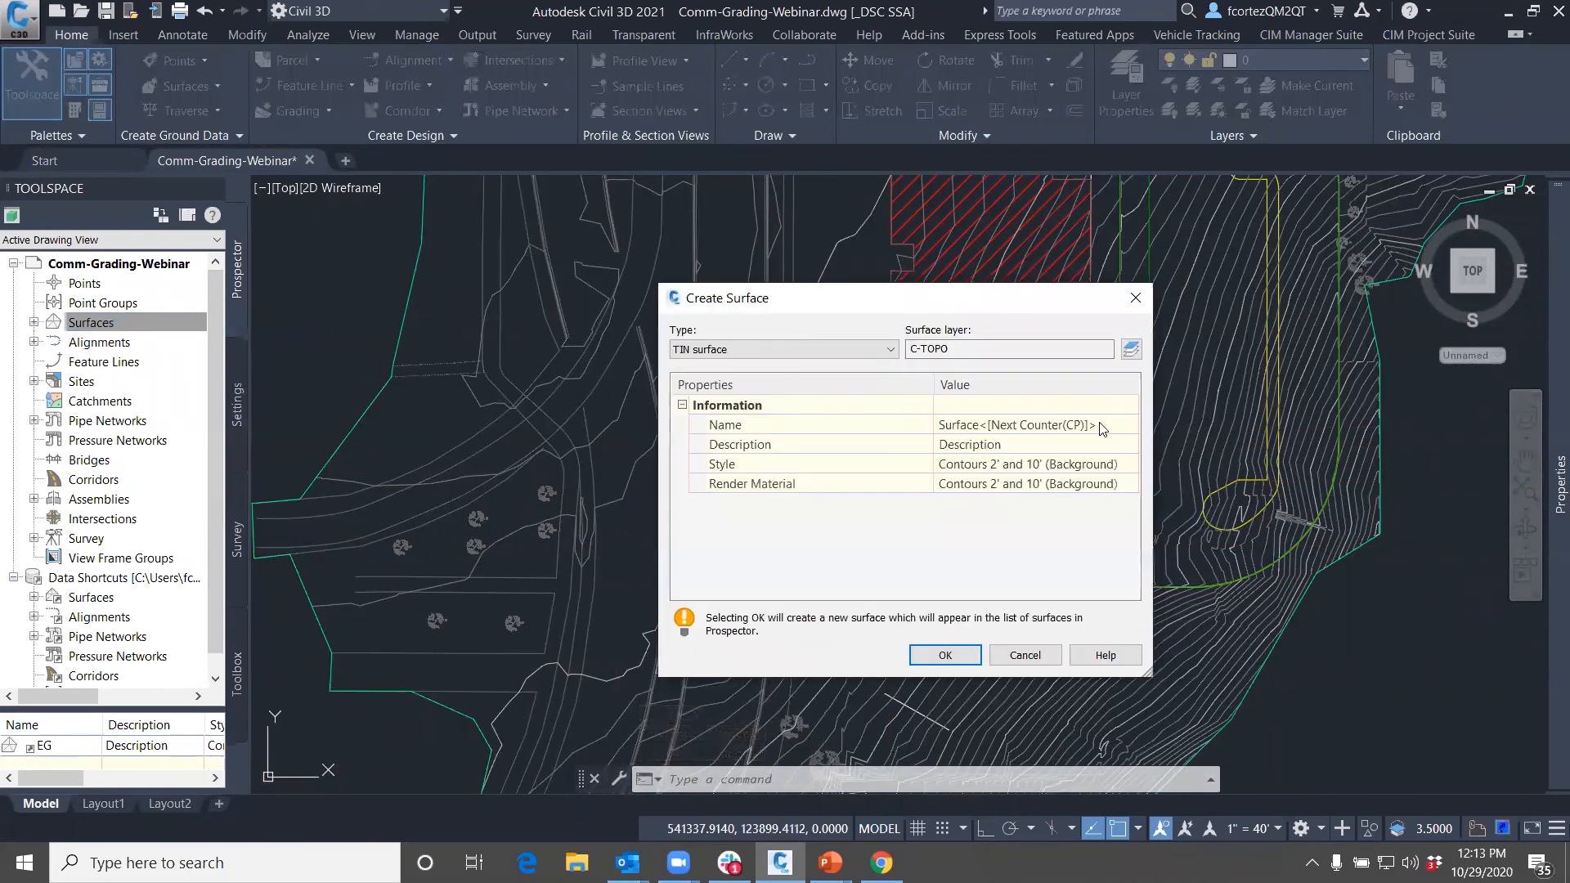
pyautogui.click(1104, 425)
pyautogui.write('AUx')
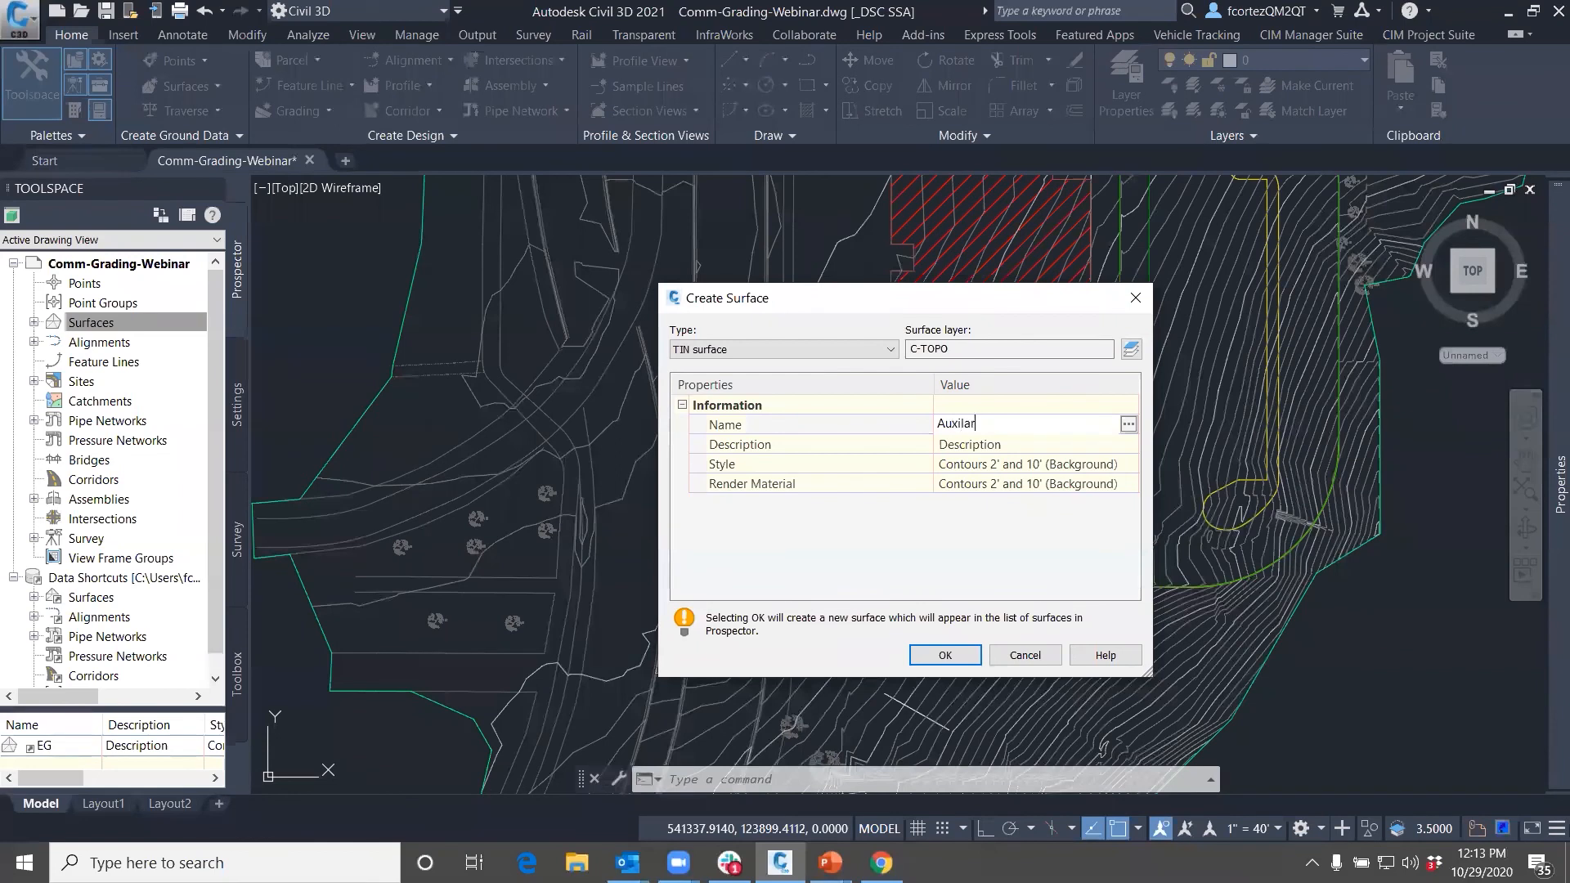
pyautogui.click(1078, 466)
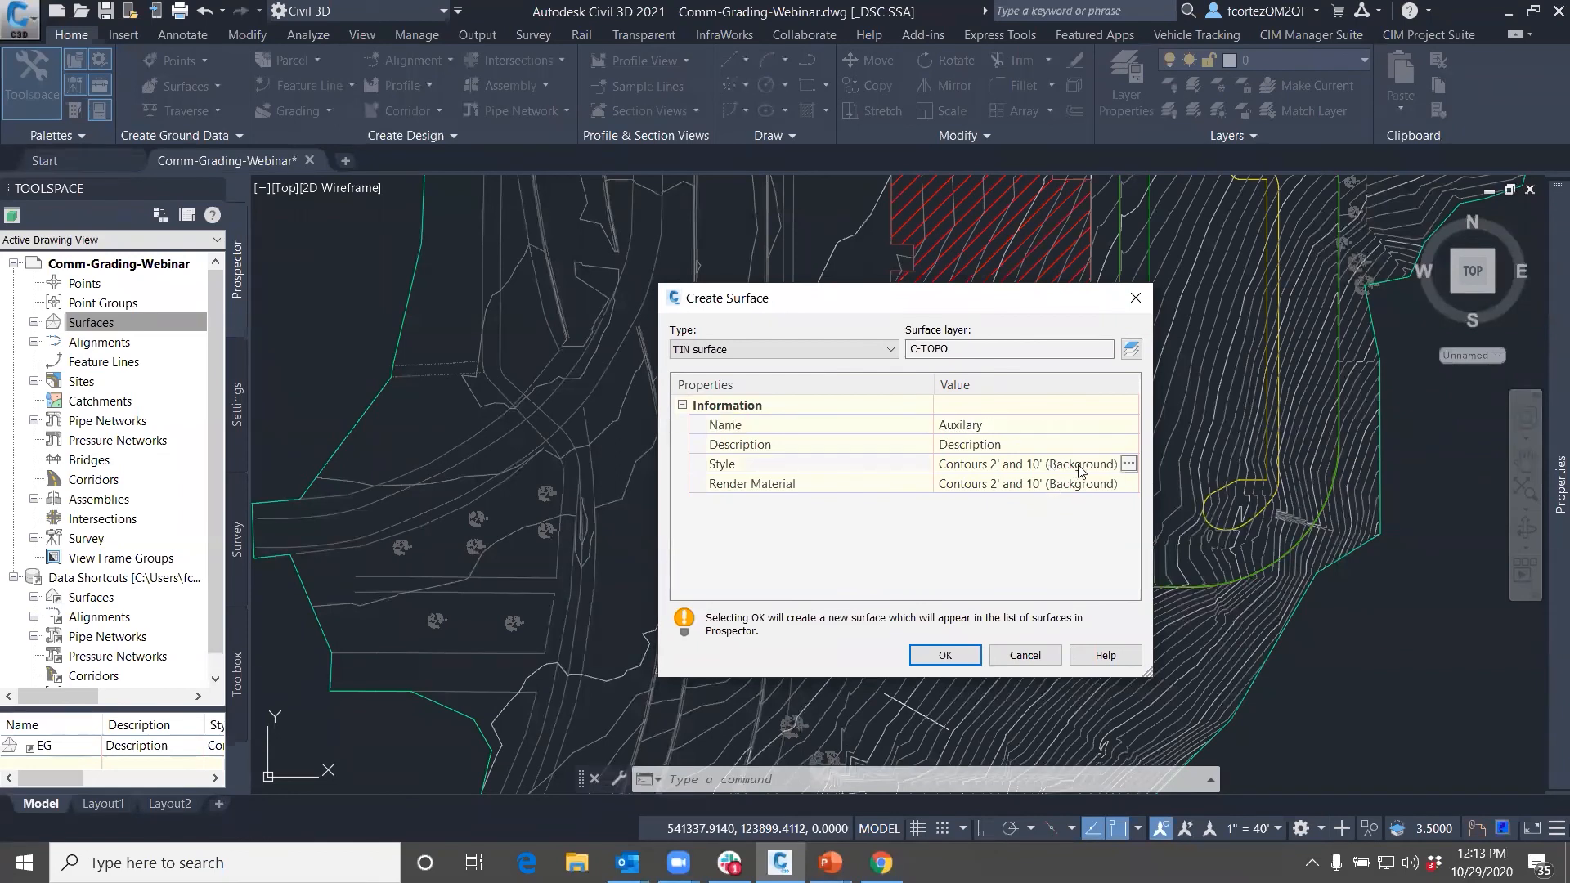
pyautogui.click(1128, 464)
pyautogui.click(732, 334)
pyautogui.click(632, 353)
pyautogui.click(613, 365)
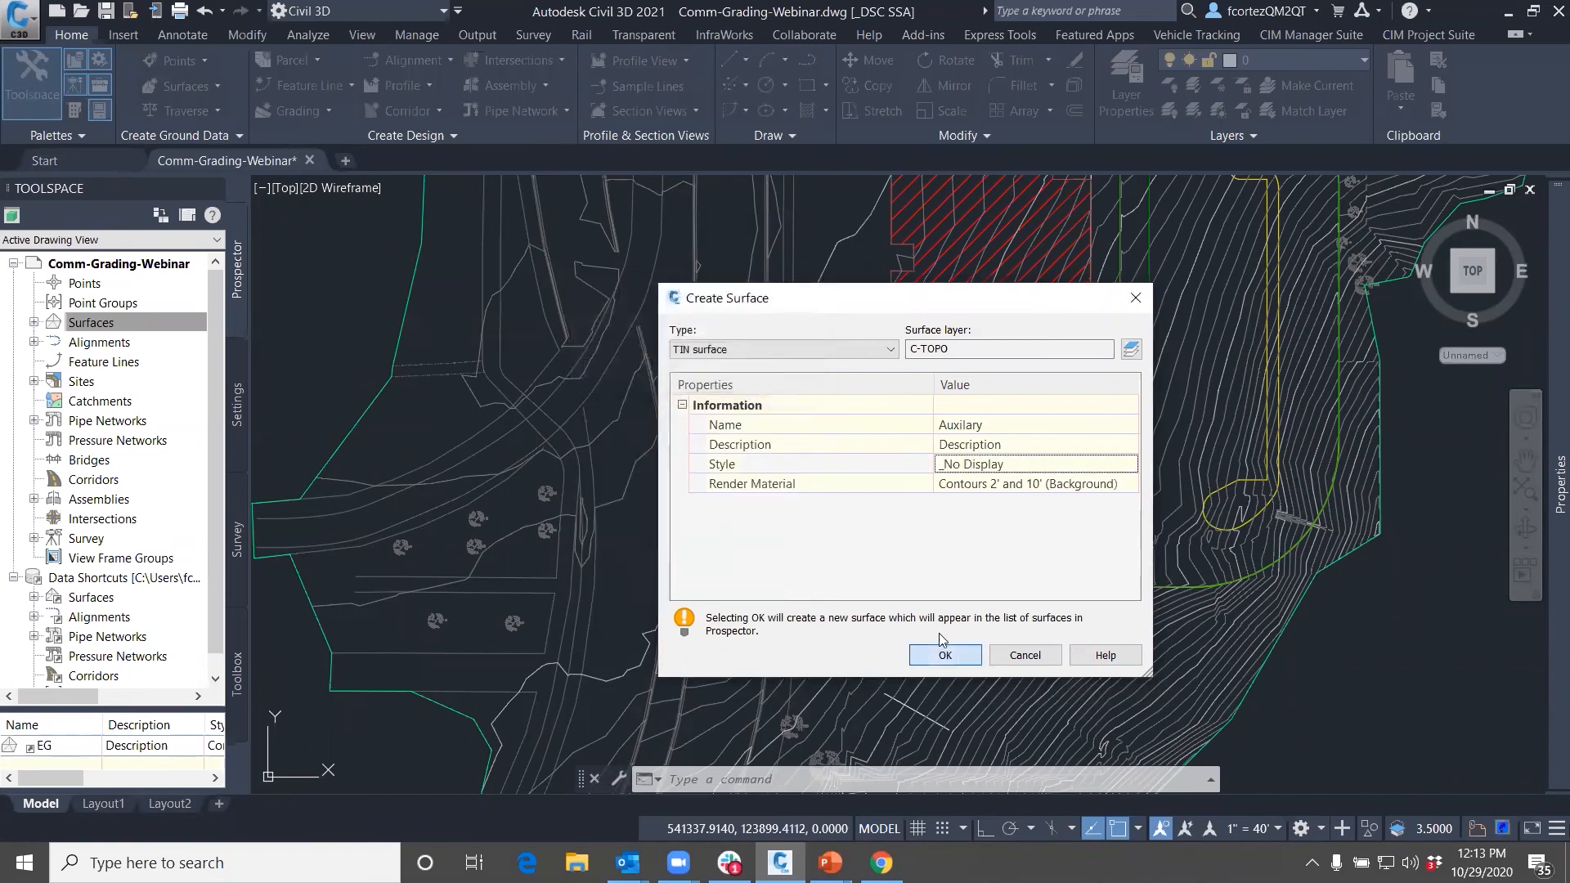
pyautogui.click(945, 654)
pyautogui.scroll(3, 1078, 413)
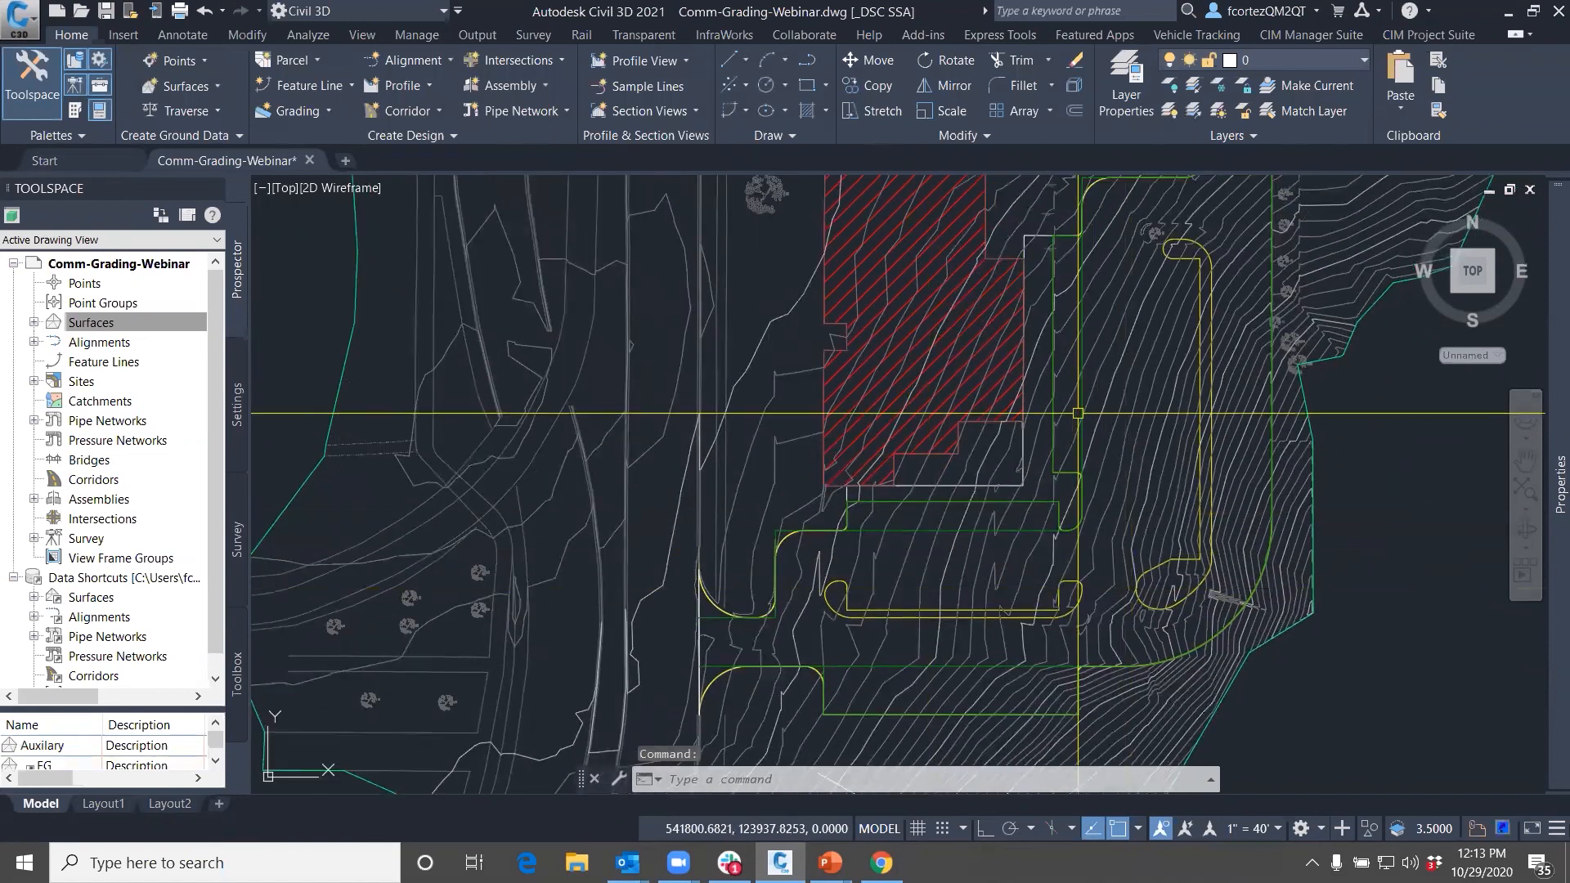
pyautogui.moveTo(1093, 442); pyautogui.dragTo(1093, 520, button='middle')
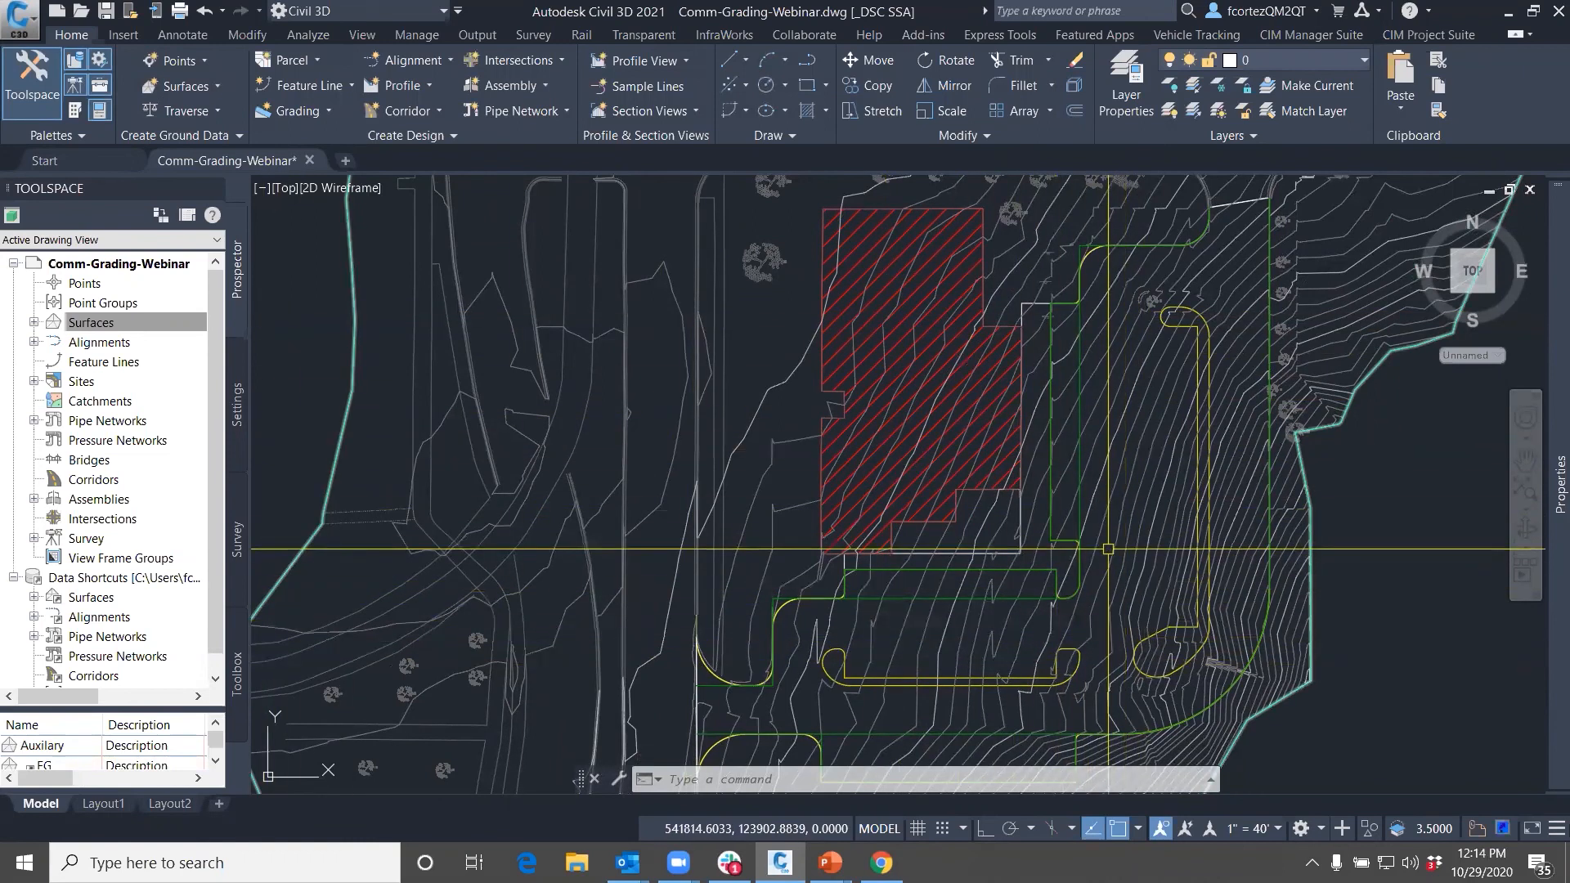
pyautogui.moveTo(1108, 549)
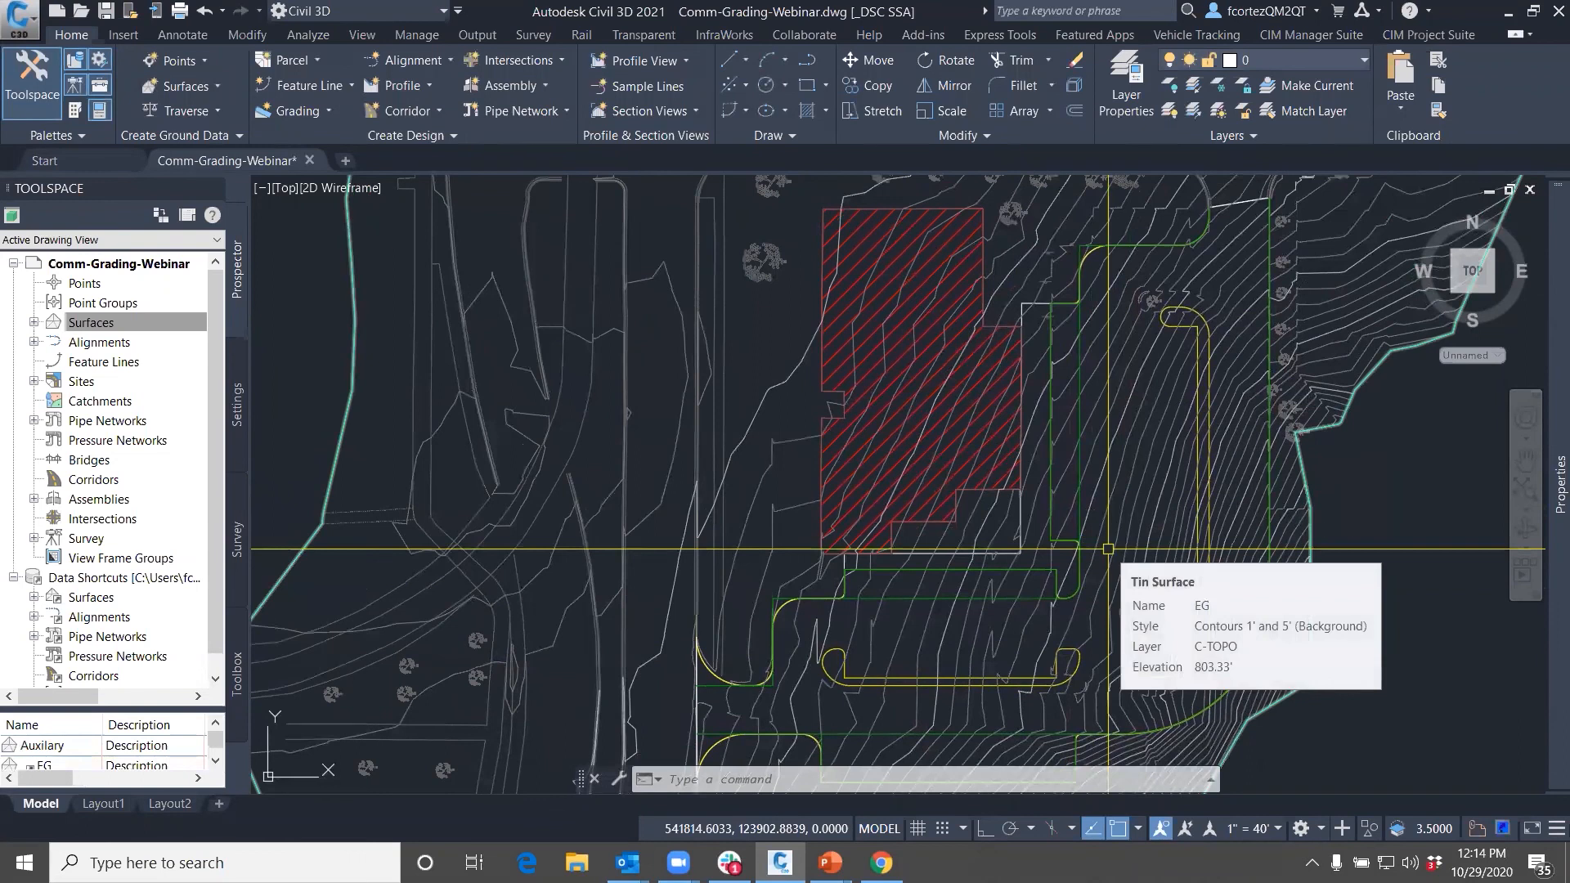
pyautogui.moveTo(1004, 583); pyautogui.dragTo(1076, 544, button='middle')
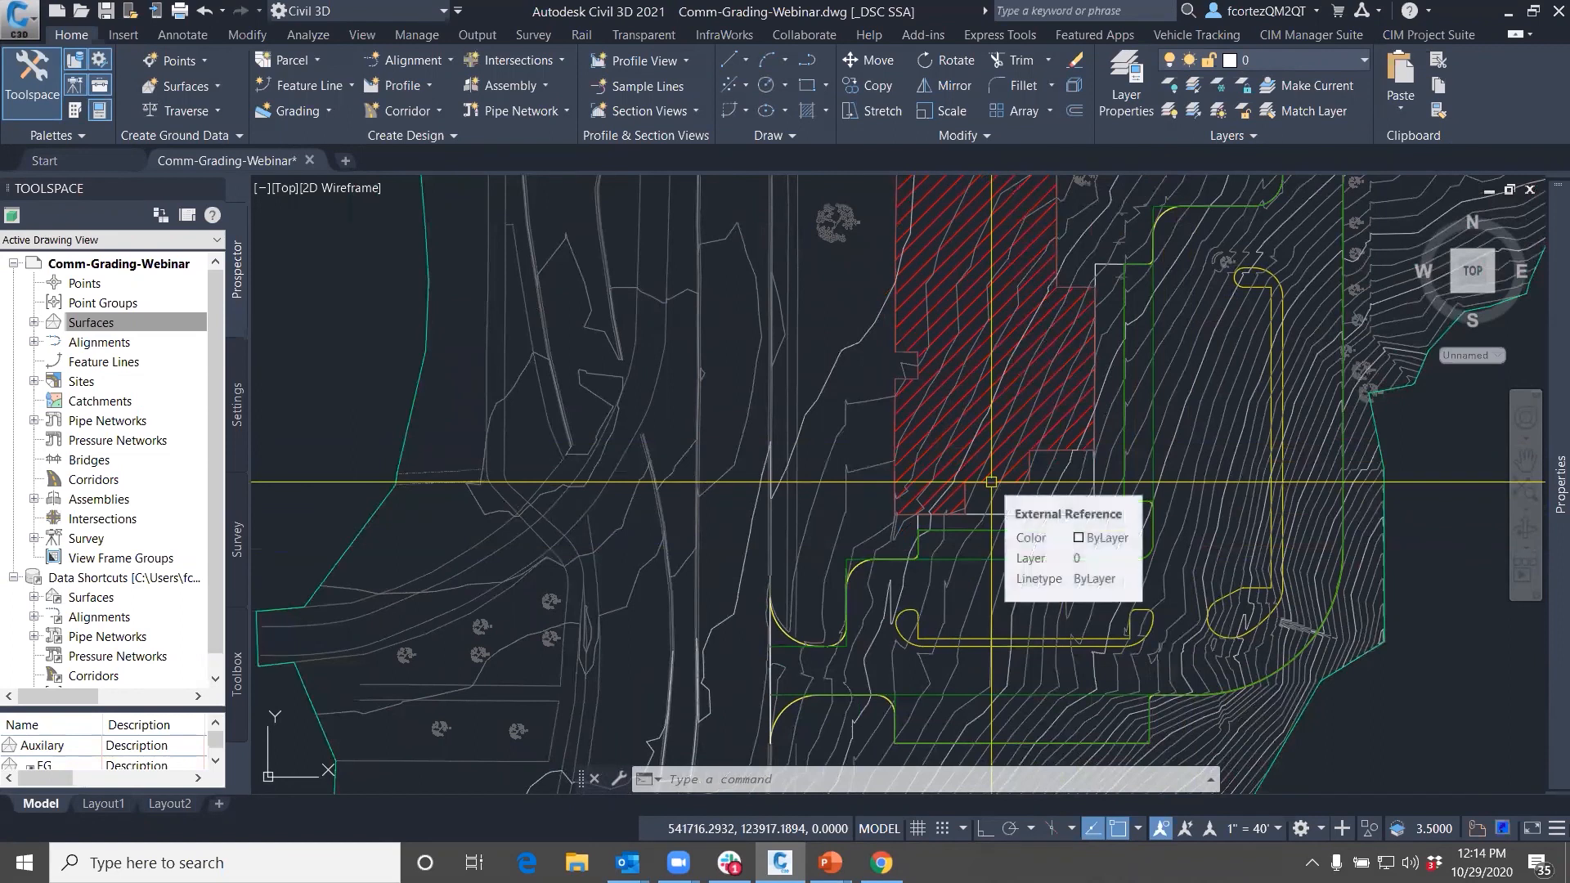
pyautogui.moveTo(1009, 565); pyautogui.dragTo(1003, 500, button='middle')
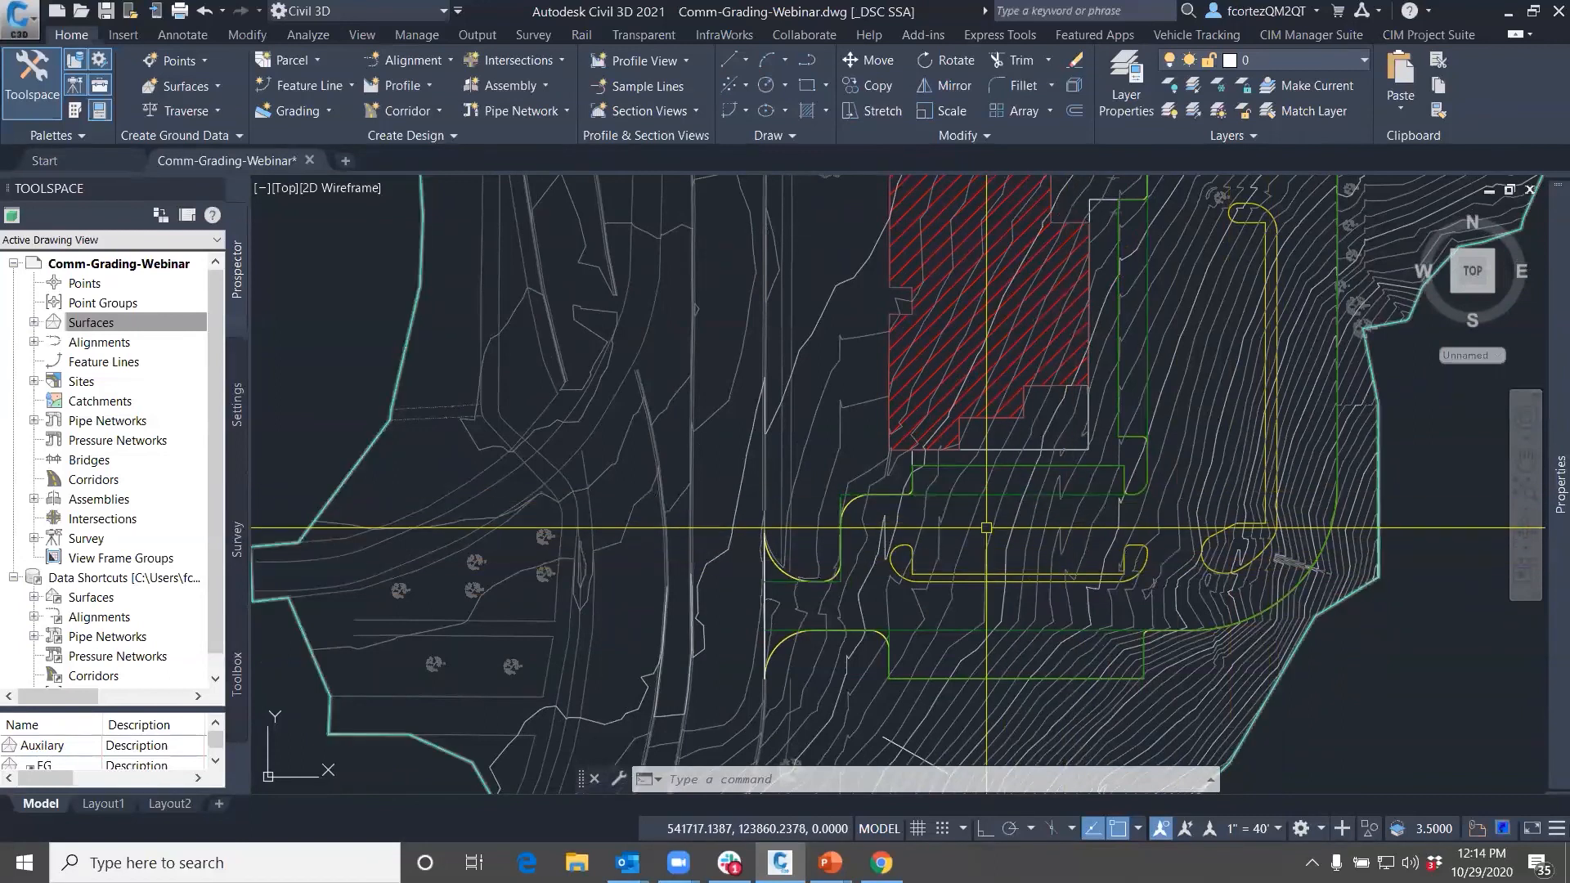
pyautogui.moveTo(986, 528); pyautogui.dragTo(1021, 533, button='middle')
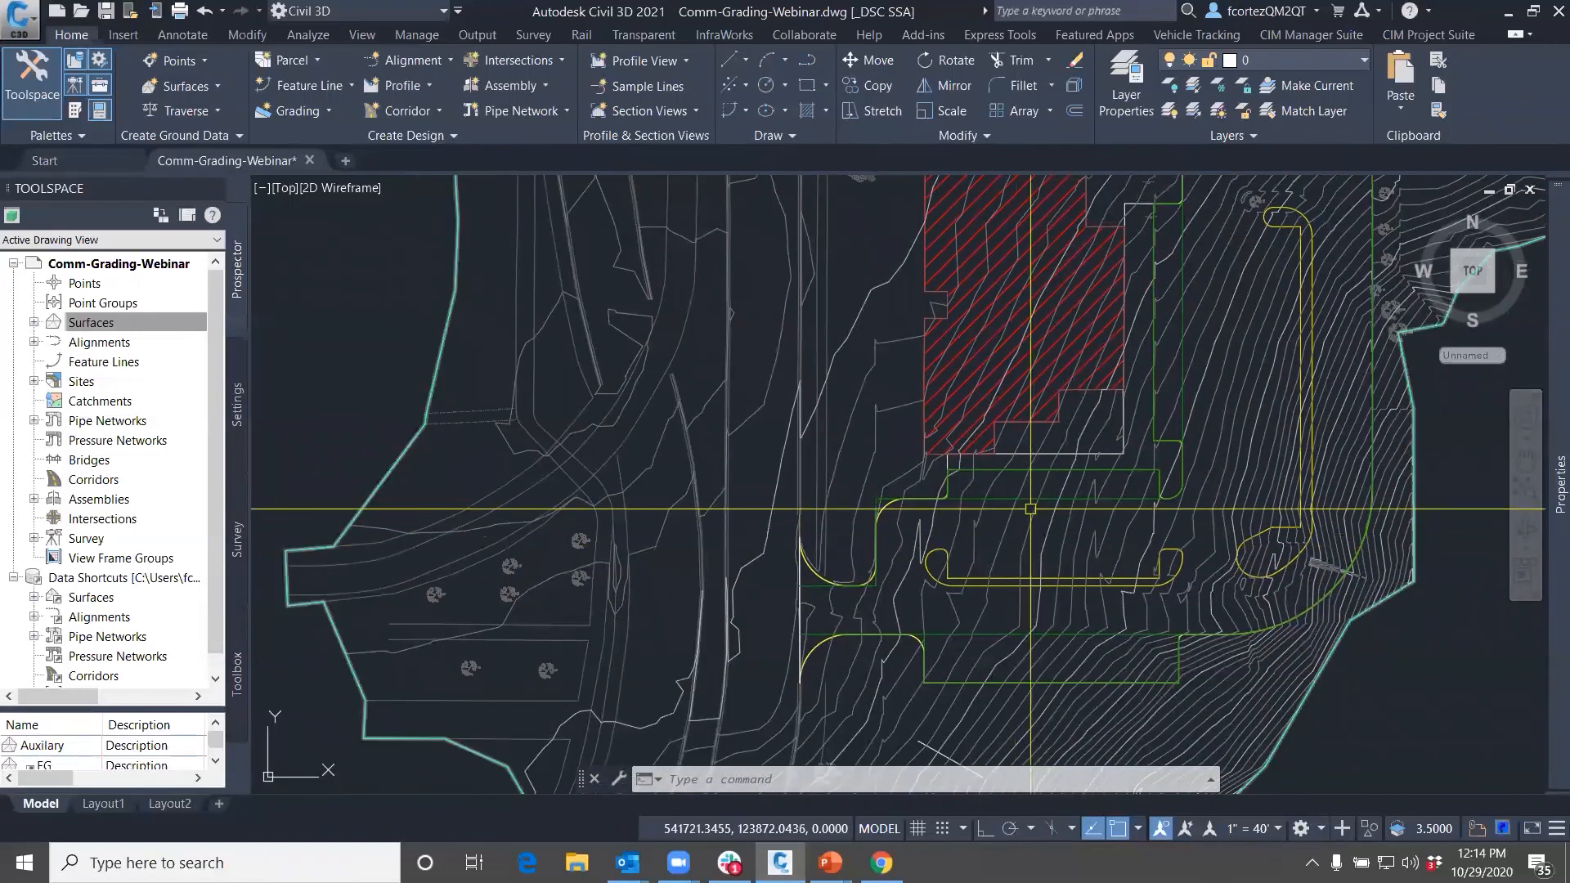
# Add the inner and outer aisle edge feature lines and the three parking bay feature lines to the Auxilary surface as breaklines
pyautogui.click(35, 323)
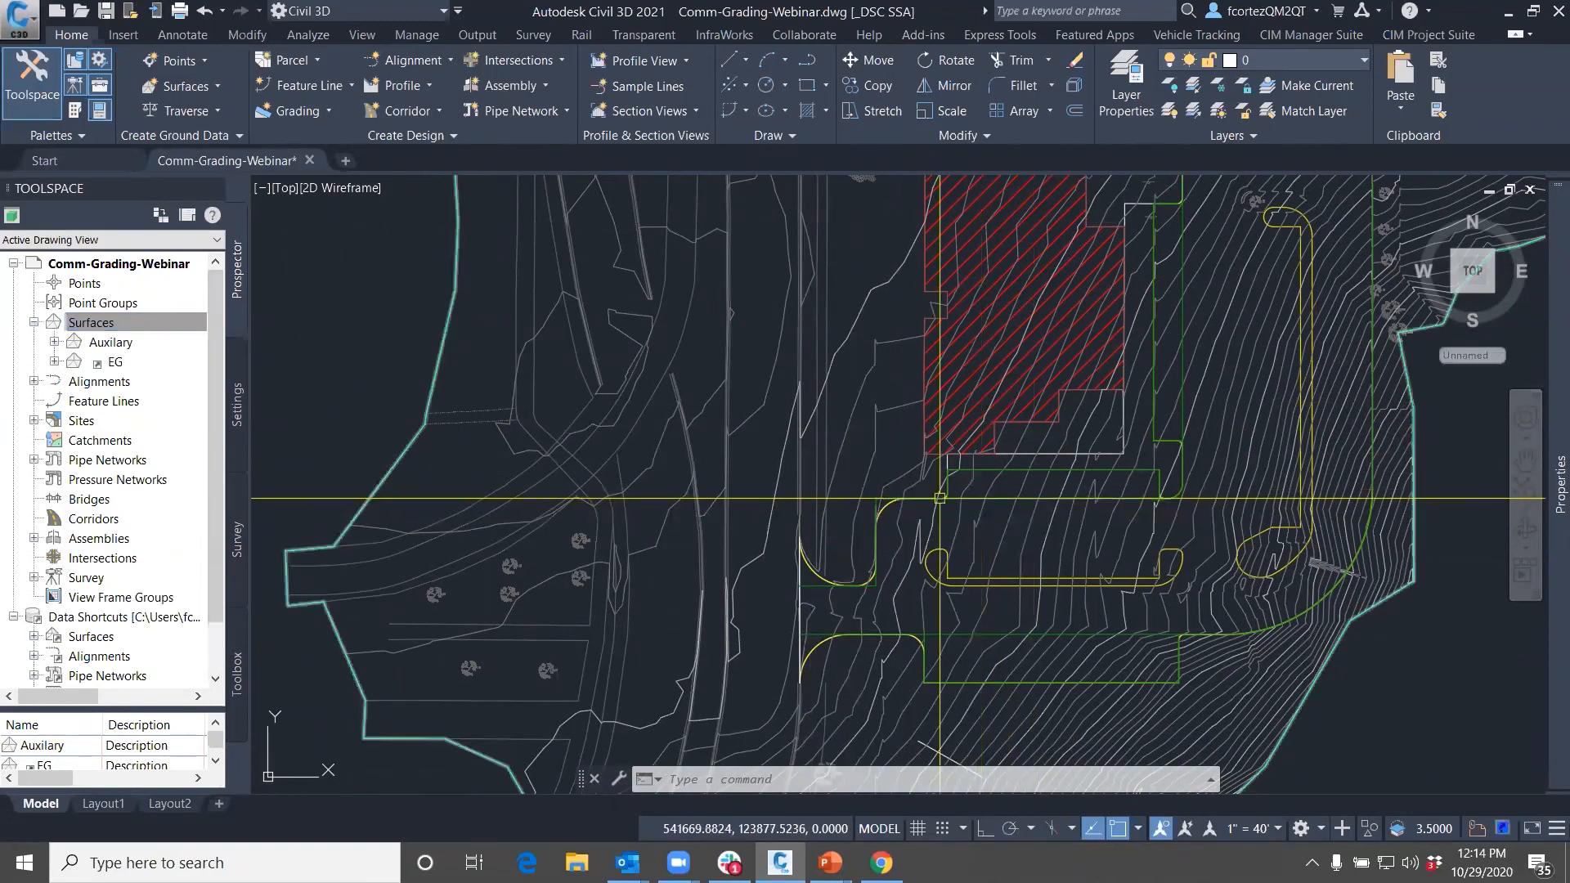
pyautogui.click(1020, 471)
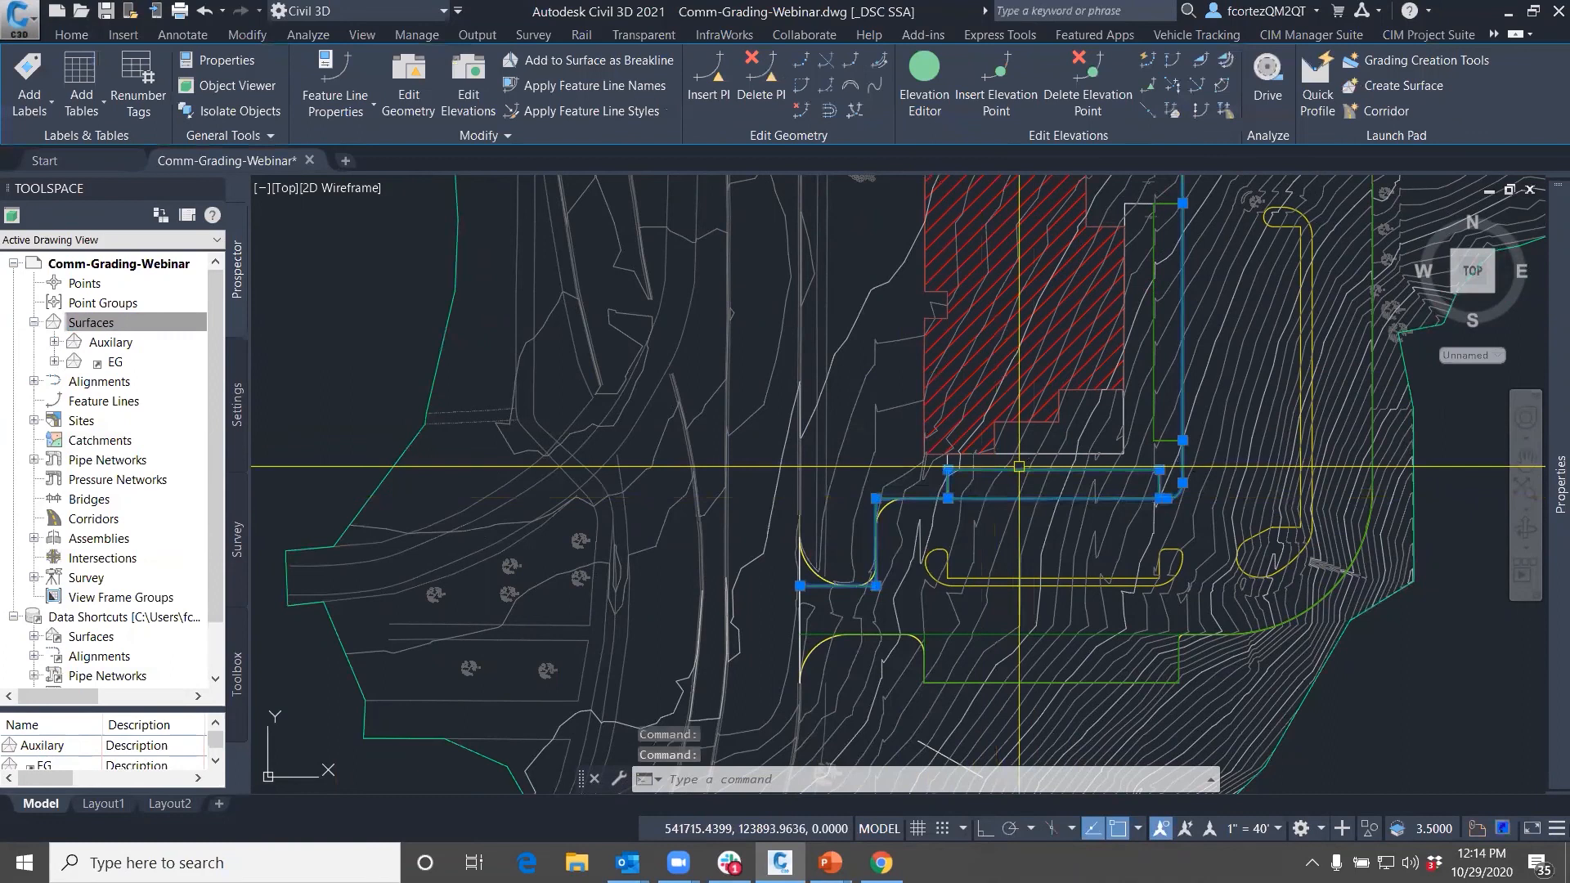
pyautogui.click(1157, 442)
pyautogui.click(1161, 636)
pyautogui.click(1178, 666)
pyautogui.rightClick(1038, 607)
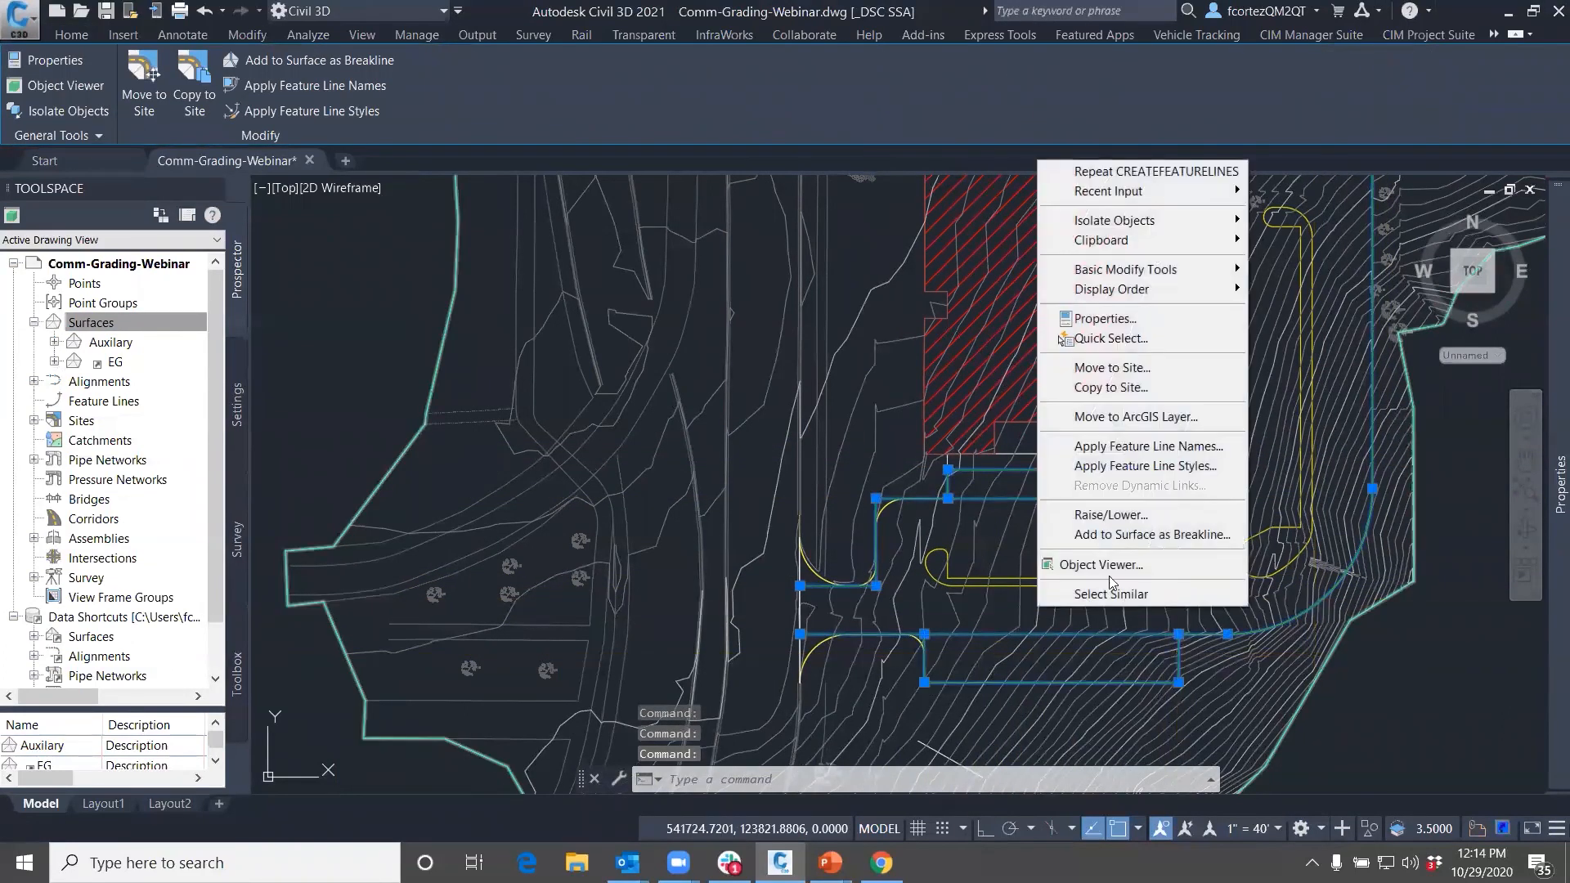
pyautogui.click(1132, 536)
pyautogui.click(710, 419)
pyautogui.click(697, 434)
pyautogui.click(752, 476)
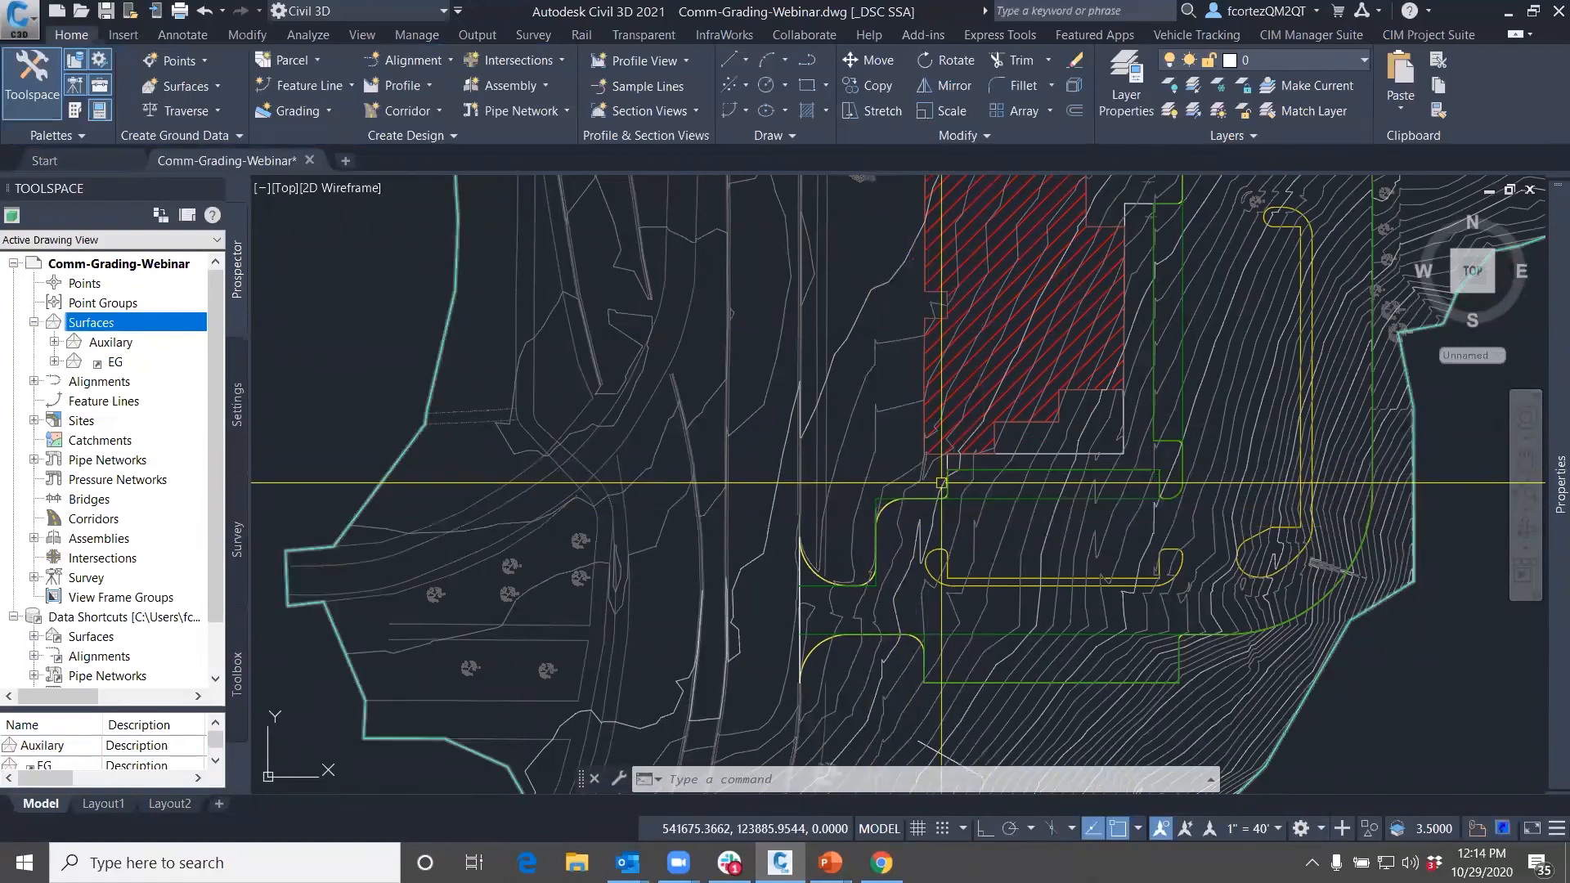
# Set the inner aisle edge's southwest entrance endpoint to the EG surface elevation with Quick Elevation Edit
pyautogui.moveTo(887, 485); pyautogui.dragTo(850, 473, button='middle')
pyautogui.scroll(3, 810, 589)
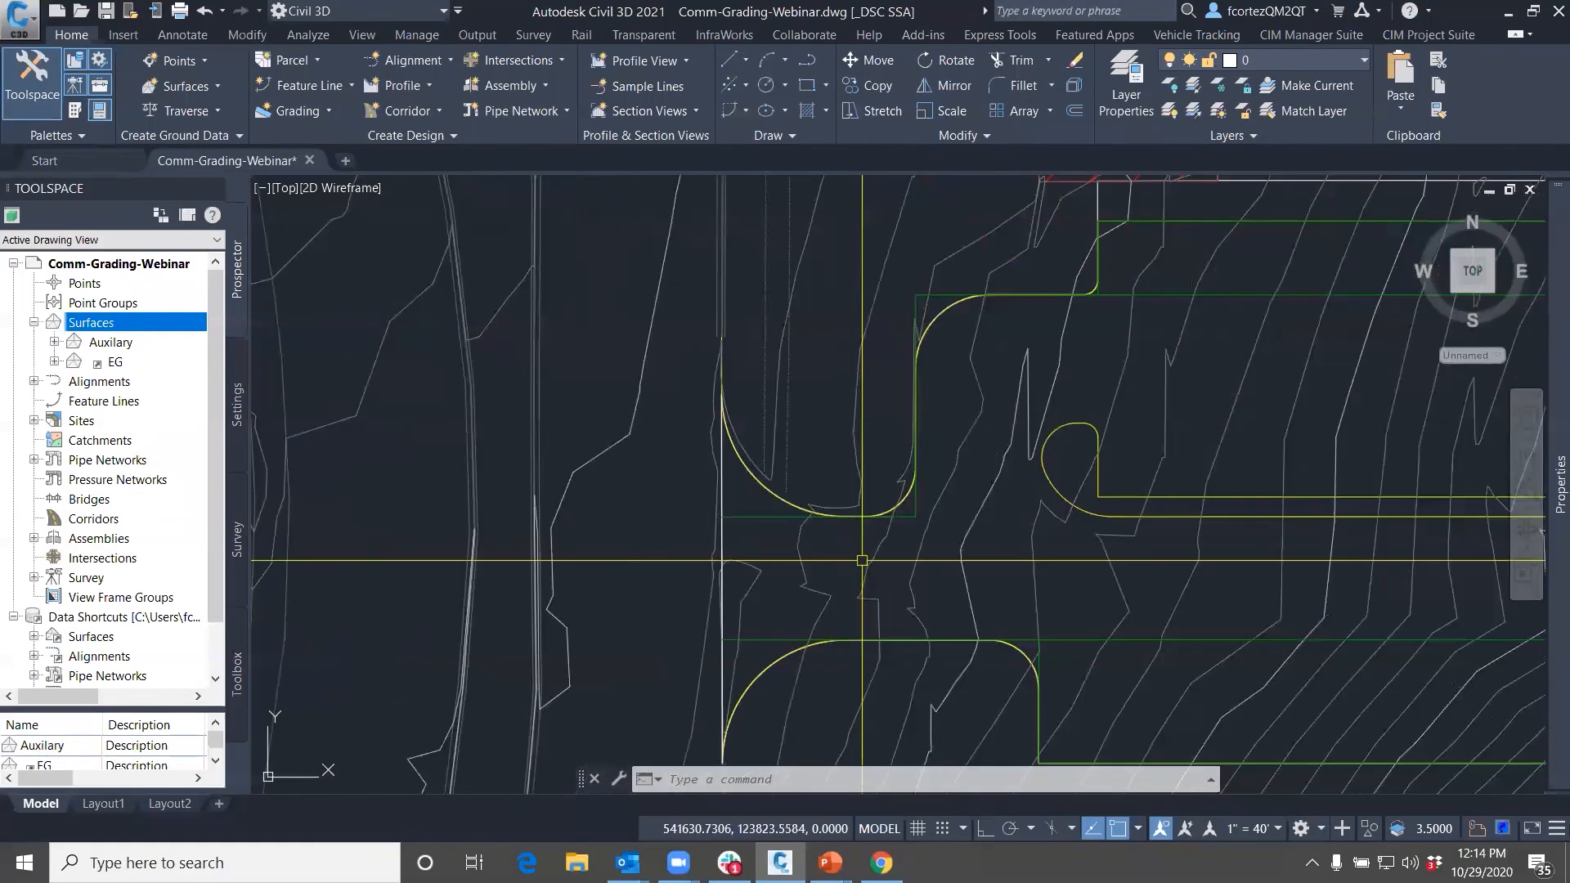
pyautogui.scroll(-3, 861, 560)
pyautogui.scroll(3, 806, 543)
pyautogui.click(806, 544)
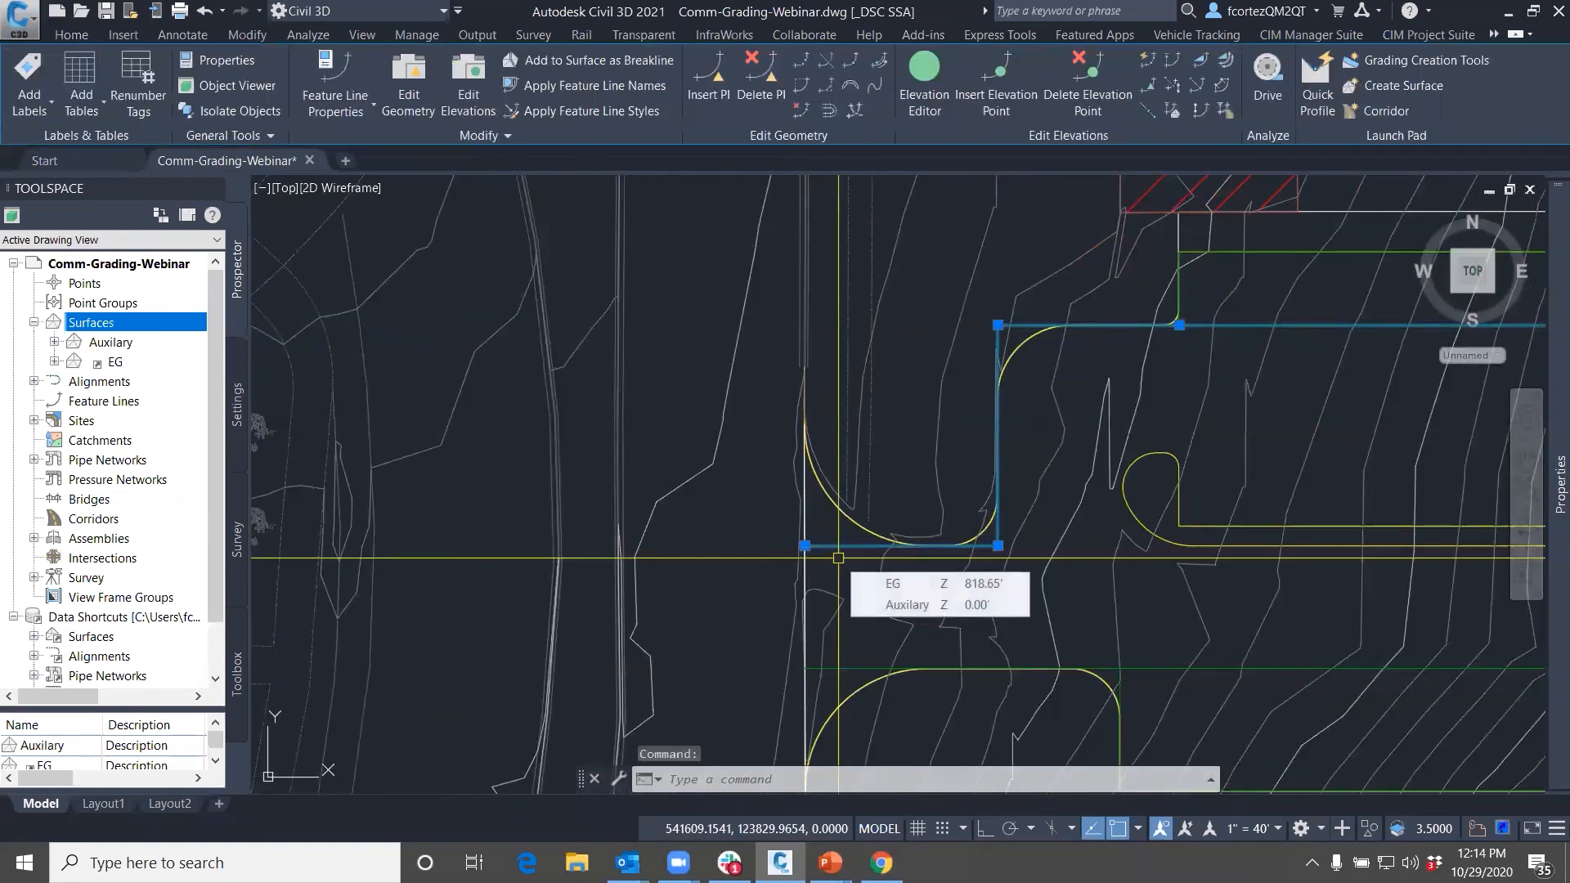
pyautogui.scroll(-2, 838, 557)
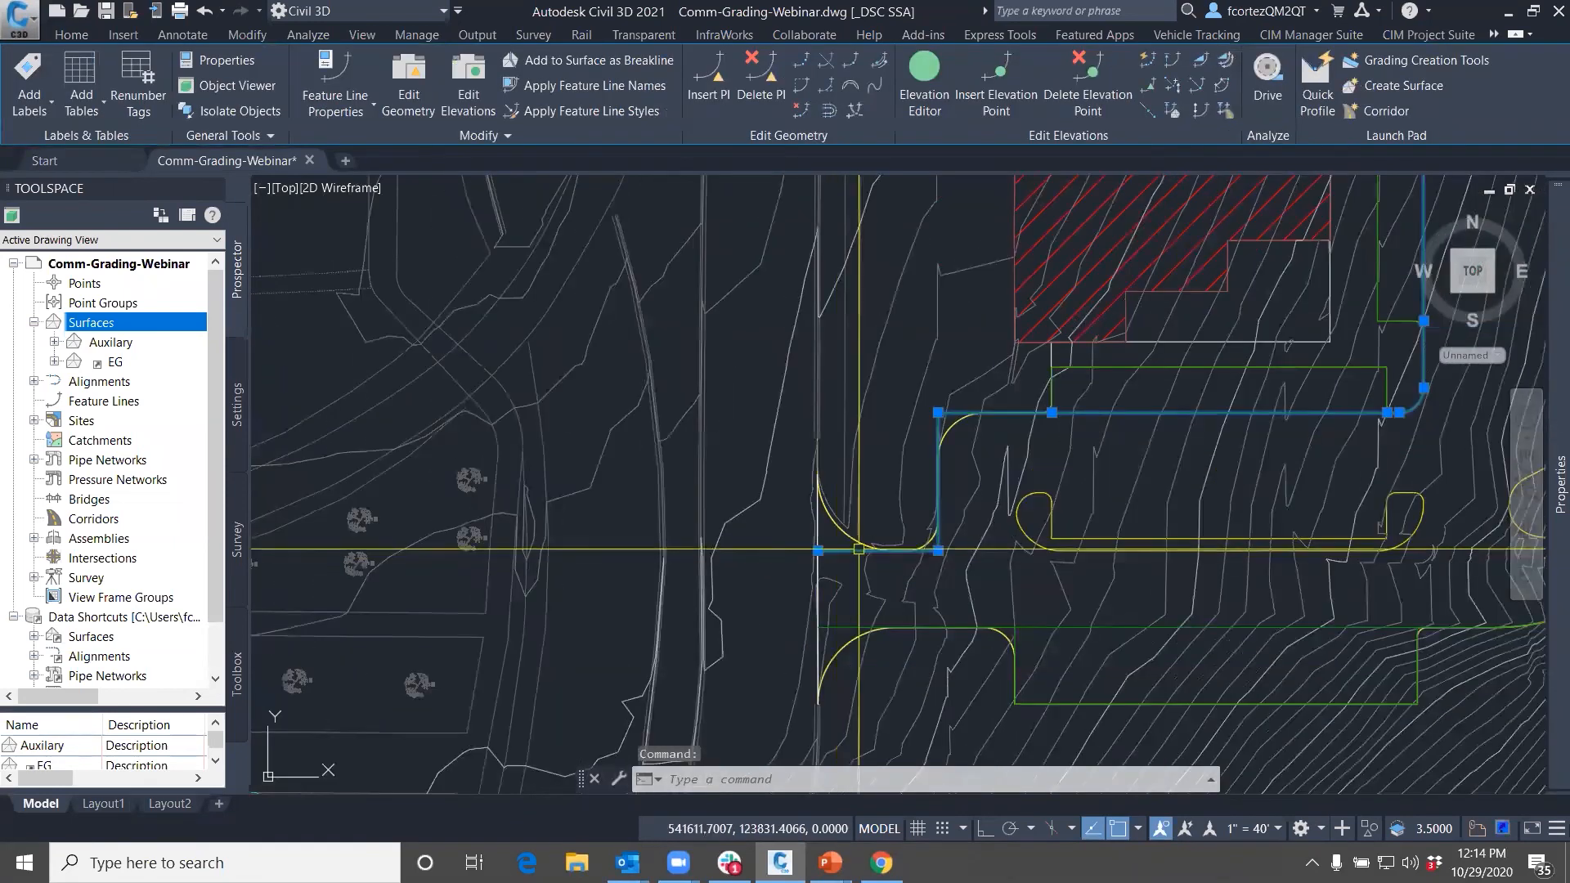
pyautogui.click(1146, 59)
pyautogui.moveTo(983, 429); pyautogui.dragTo(925, 512, button='middle')
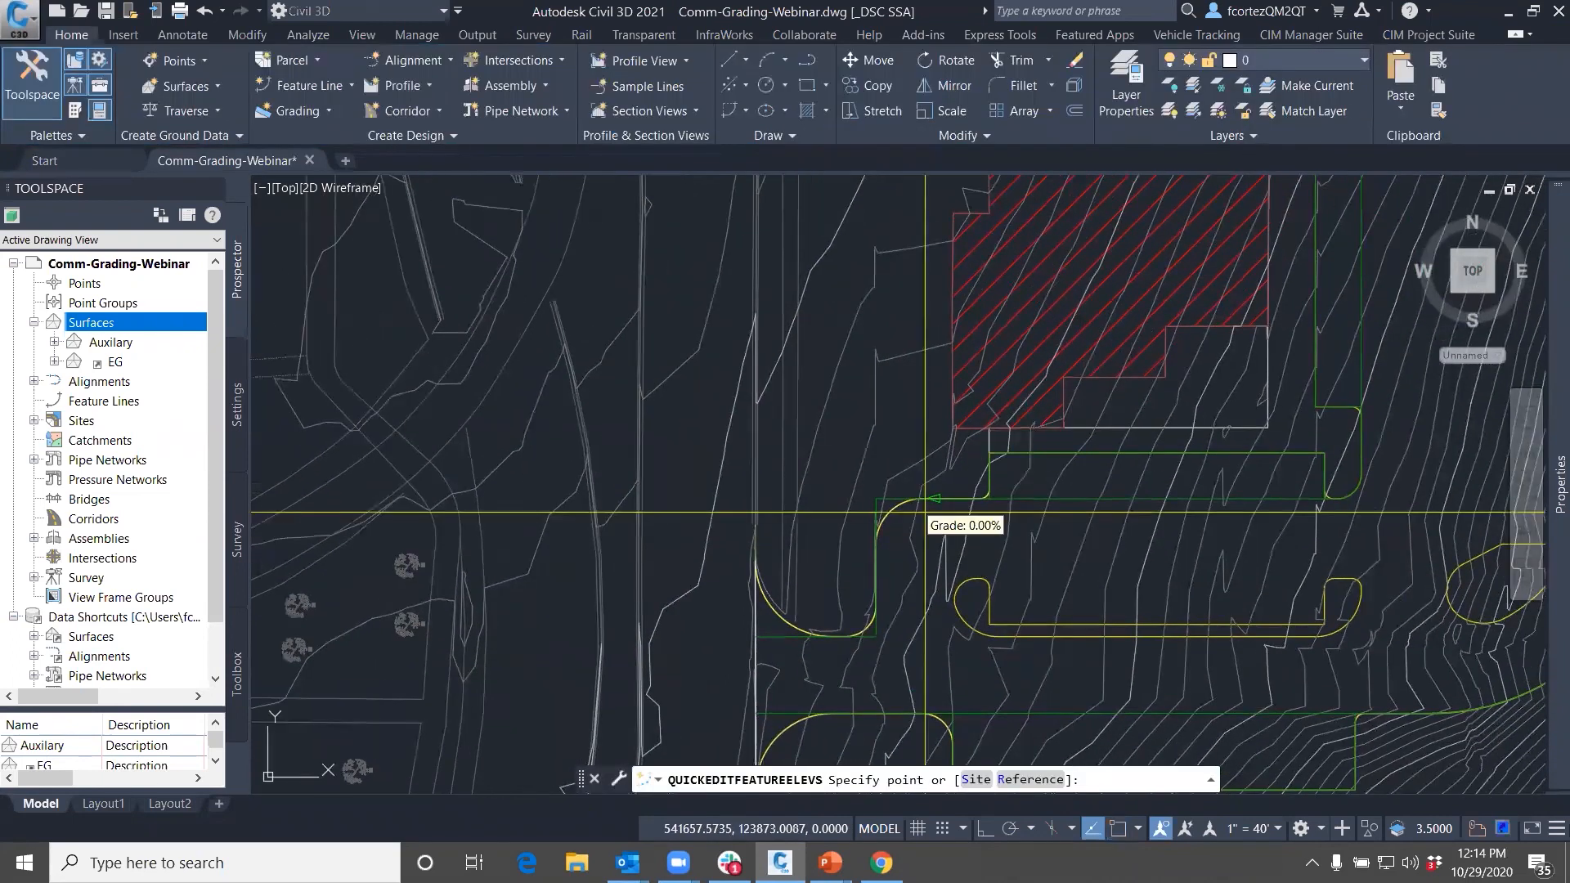
pyautogui.click(765, 639)
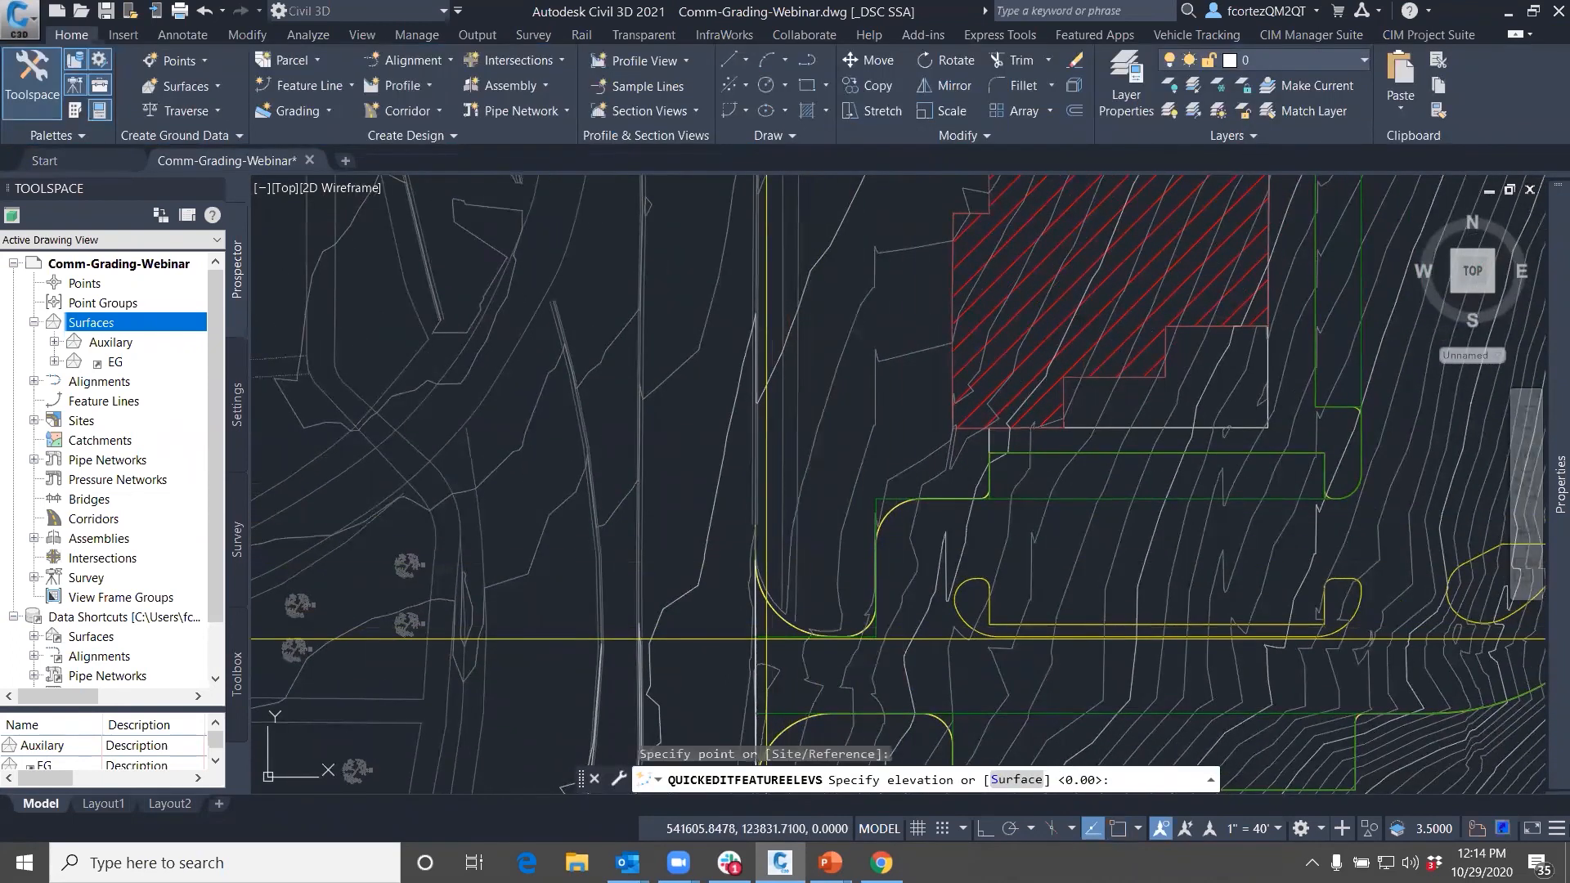
pyautogui.press('Return')
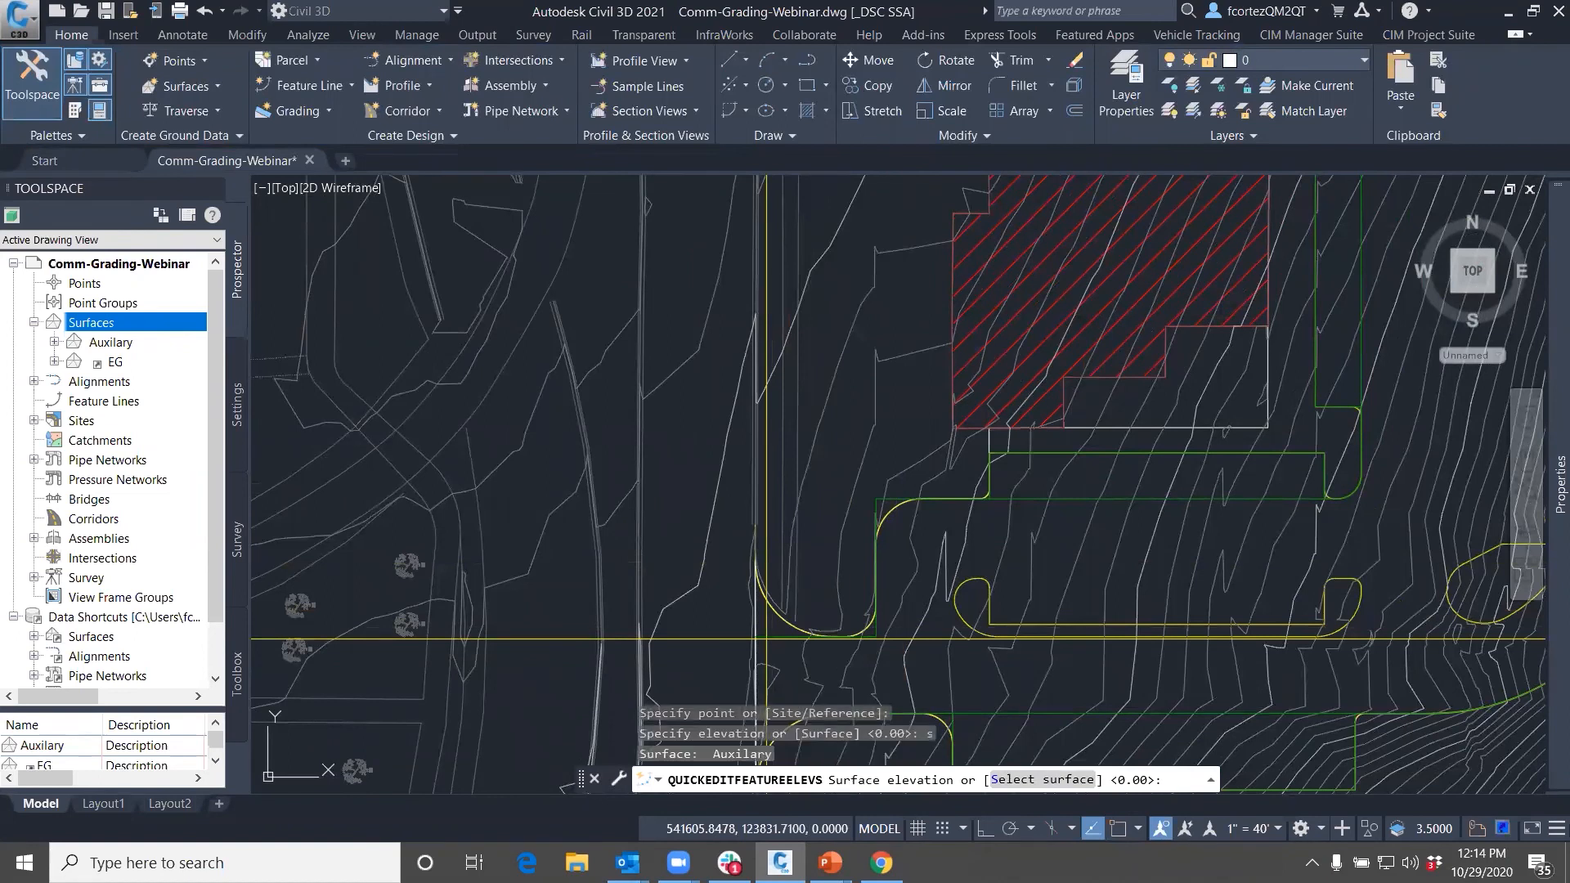
pyautogui.write('s')
pyautogui.press('Return')
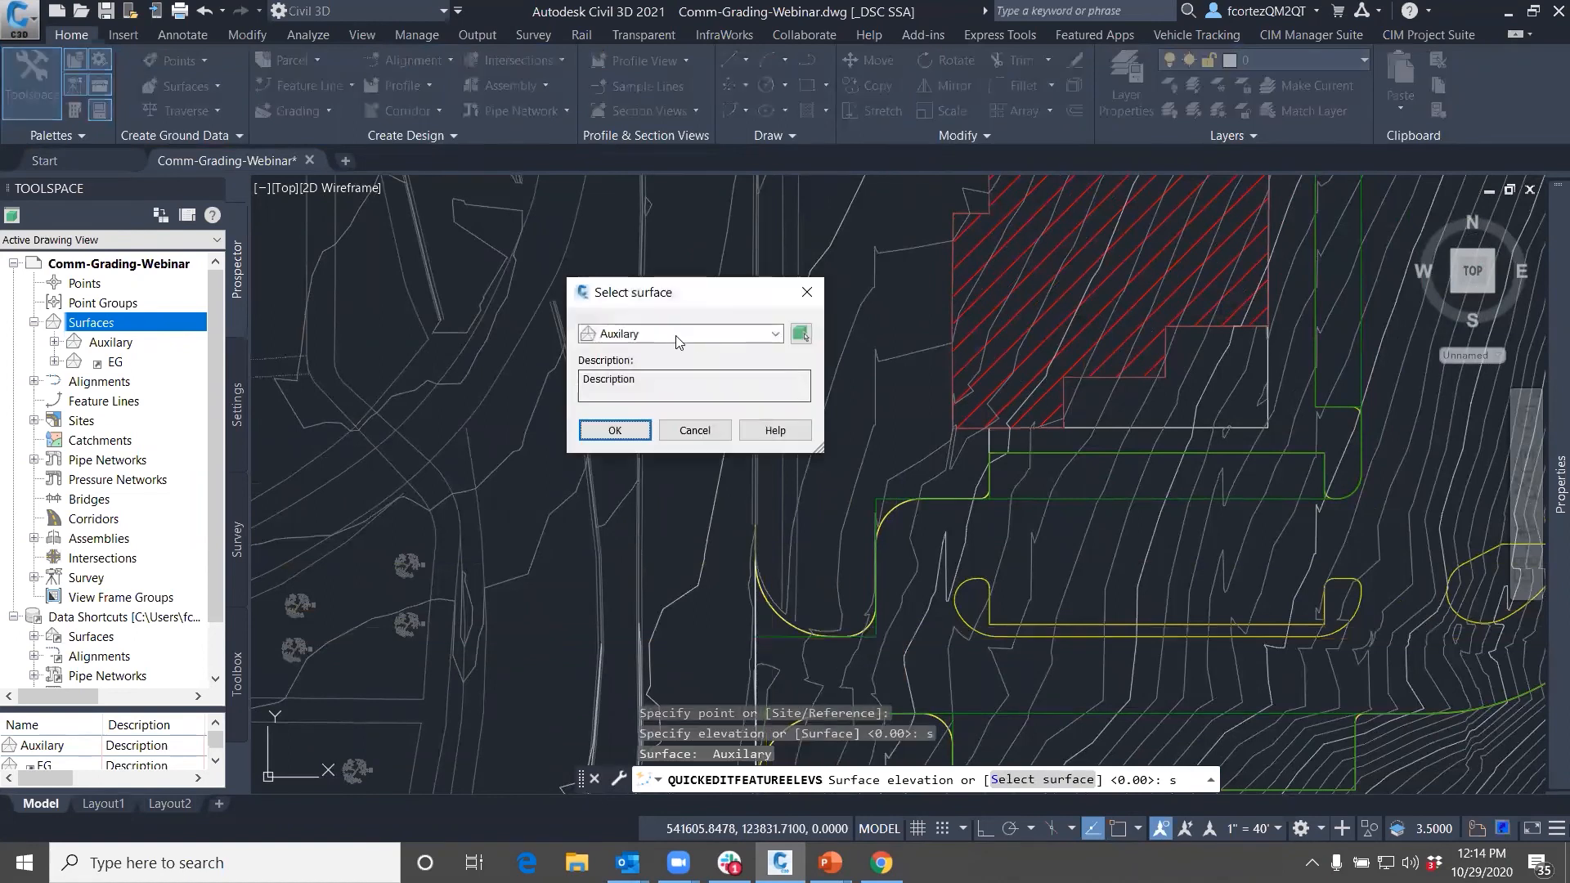
pyautogui.click(676, 335)
pyautogui.click(625, 372)
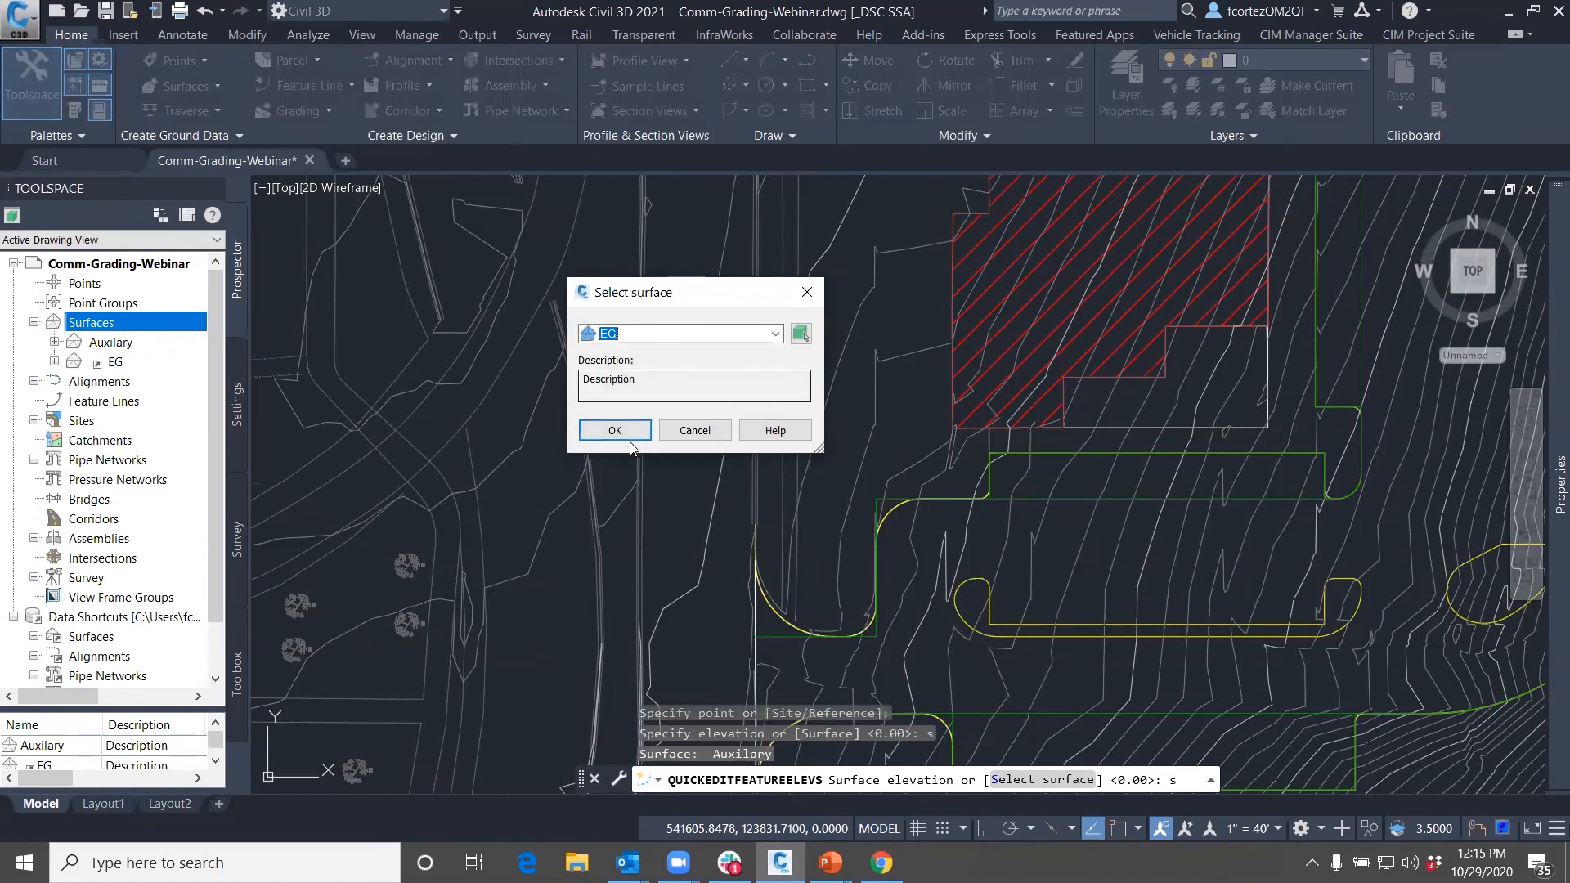
pyautogui.click(615, 430)
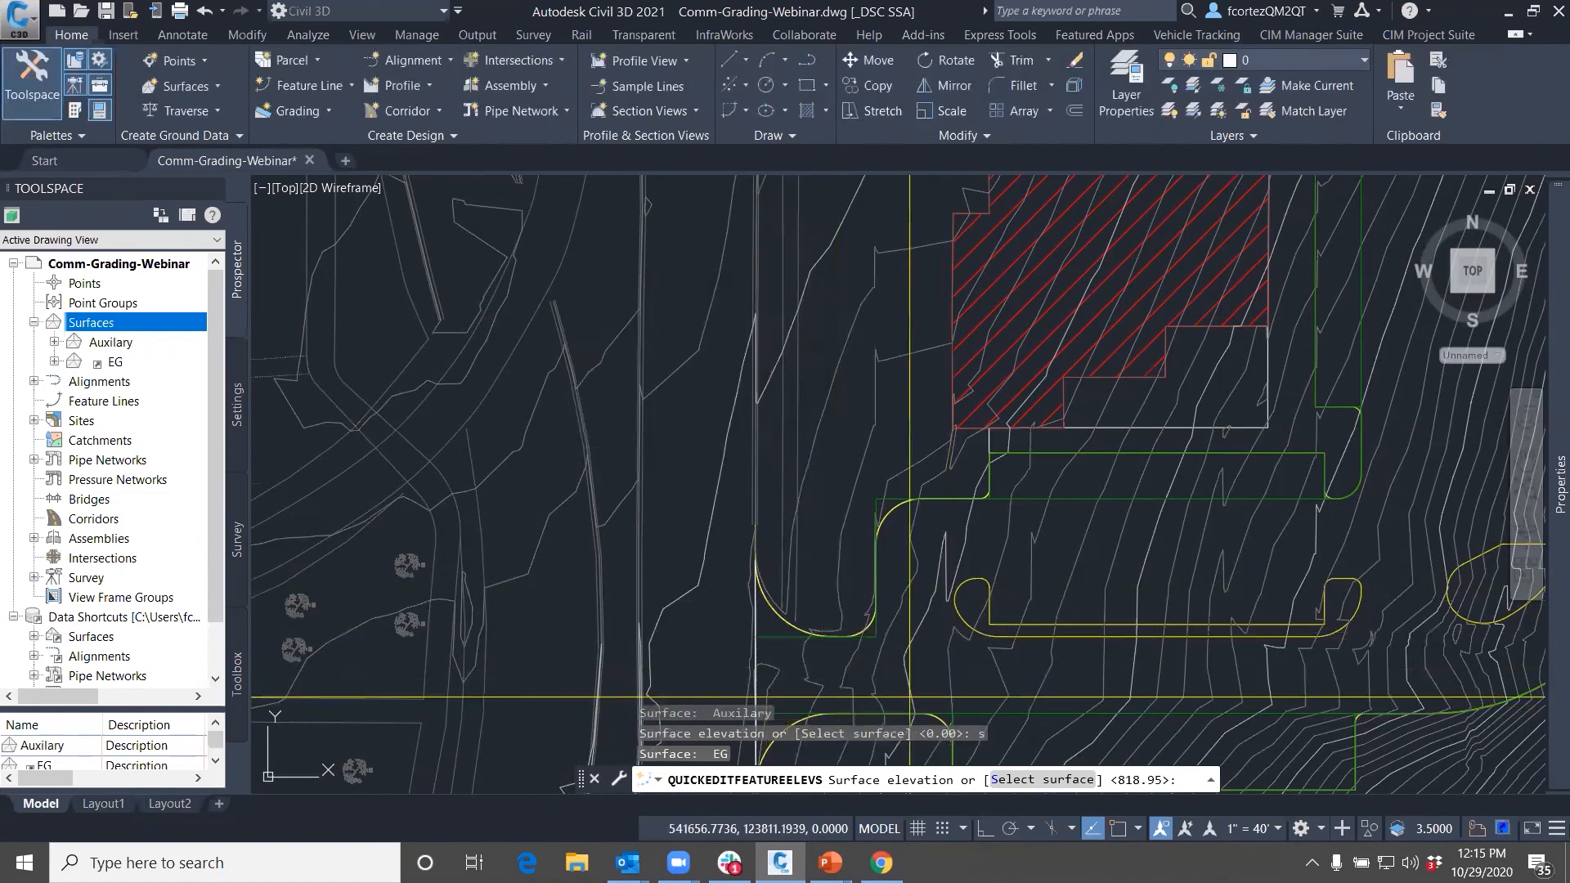
pyautogui.press('Return')
# Set a -5% grade on the inner aisle edge's first segment, running east from the southwest entrance
pyautogui.moveTo(835, 625); pyautogui.dragTo(842, 492, button='middle')
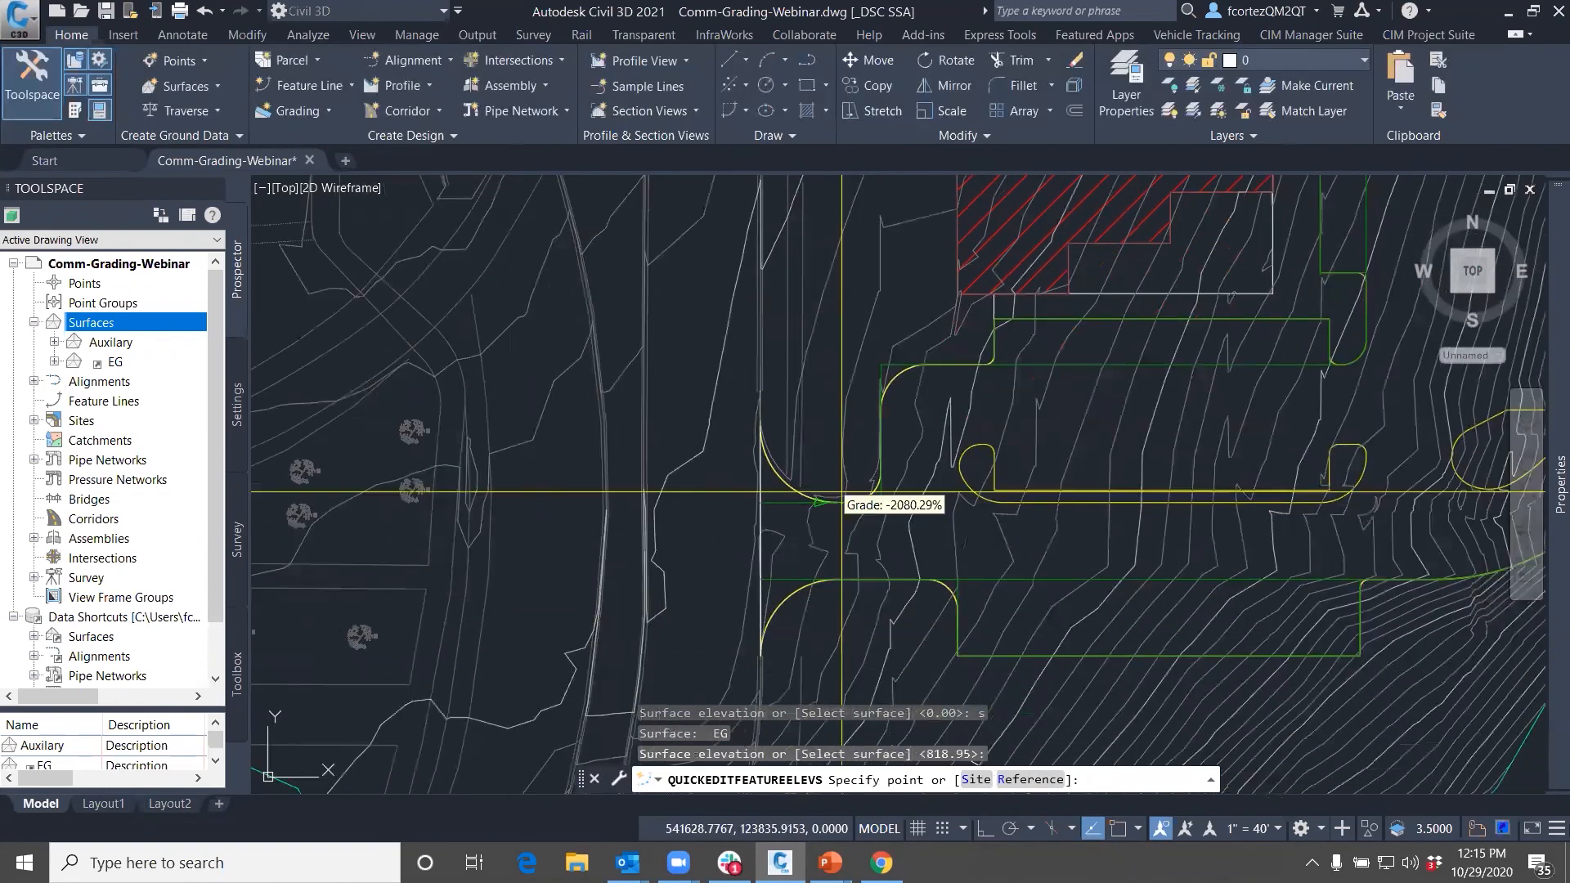
pyautogui.moveTo(1214, 562); pyautogui.dragTo(853, 562, button='middle')
pyautogui.moveTo(624, 590); pyautogui.dragTo(874, 587, button='middle')
pyautogui.click(730, 492)
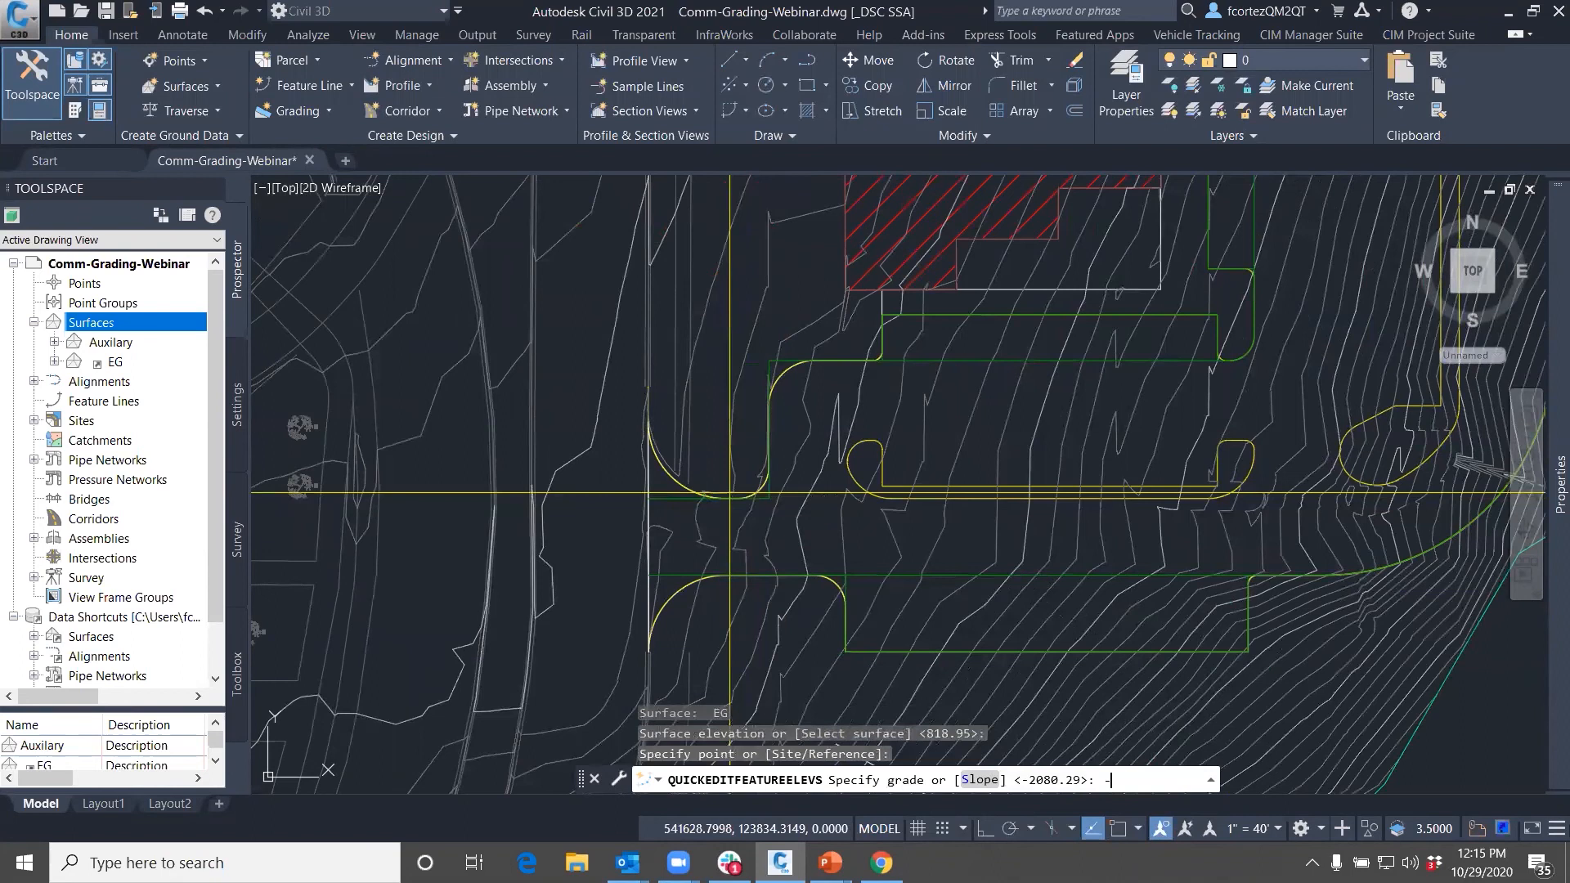
pyautogui.press('Return')
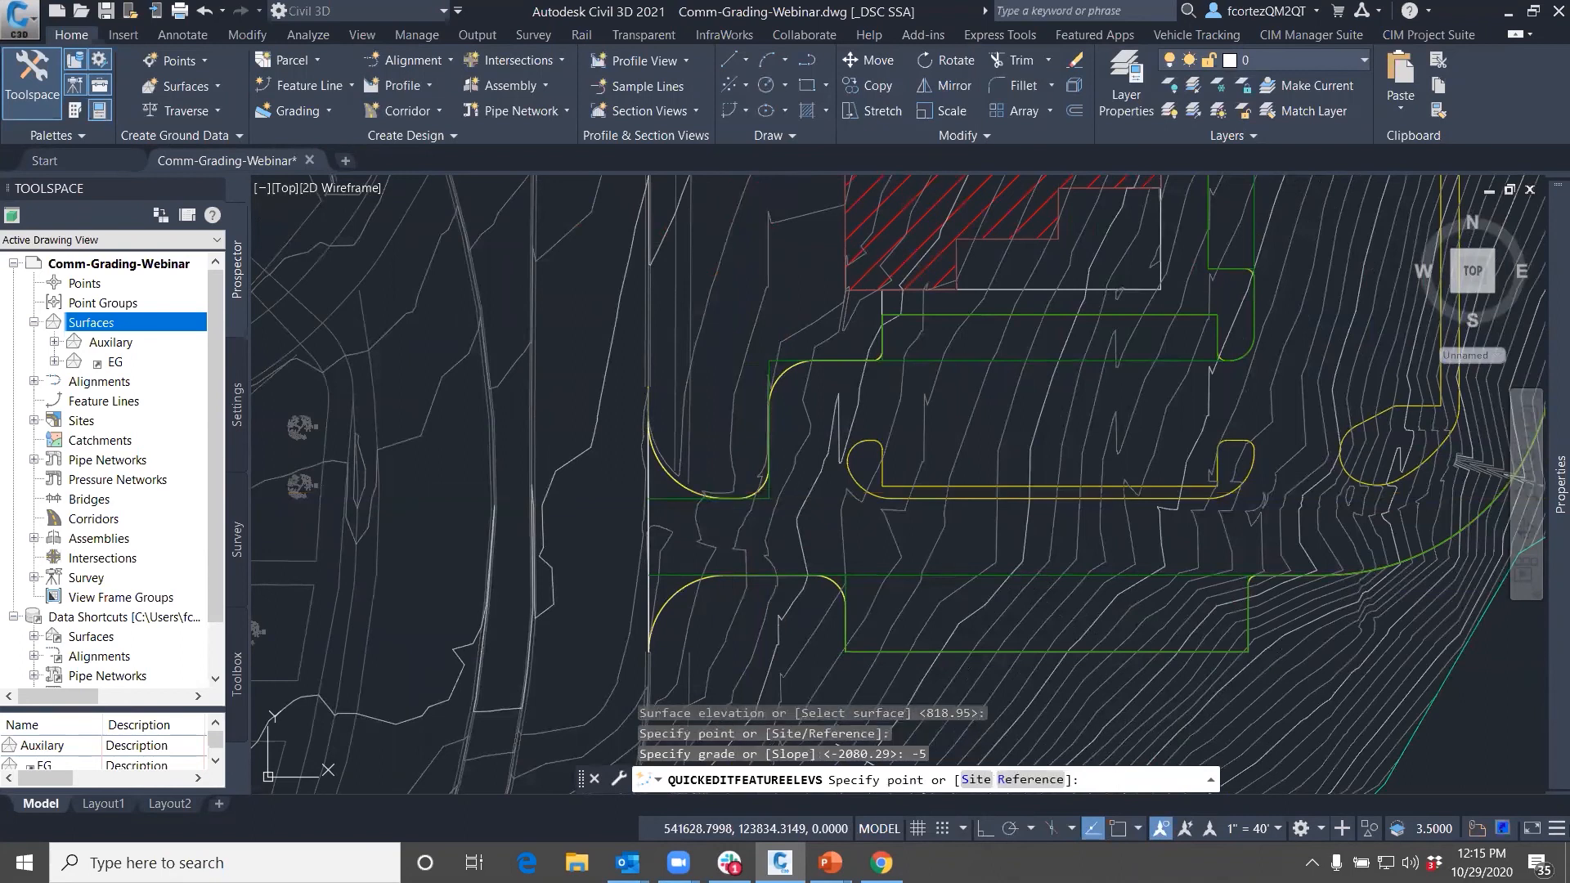
# Set the outer aisle edge's southwest entrance endpoint to the EG surface elevation
pyautogui.click(668, 567)
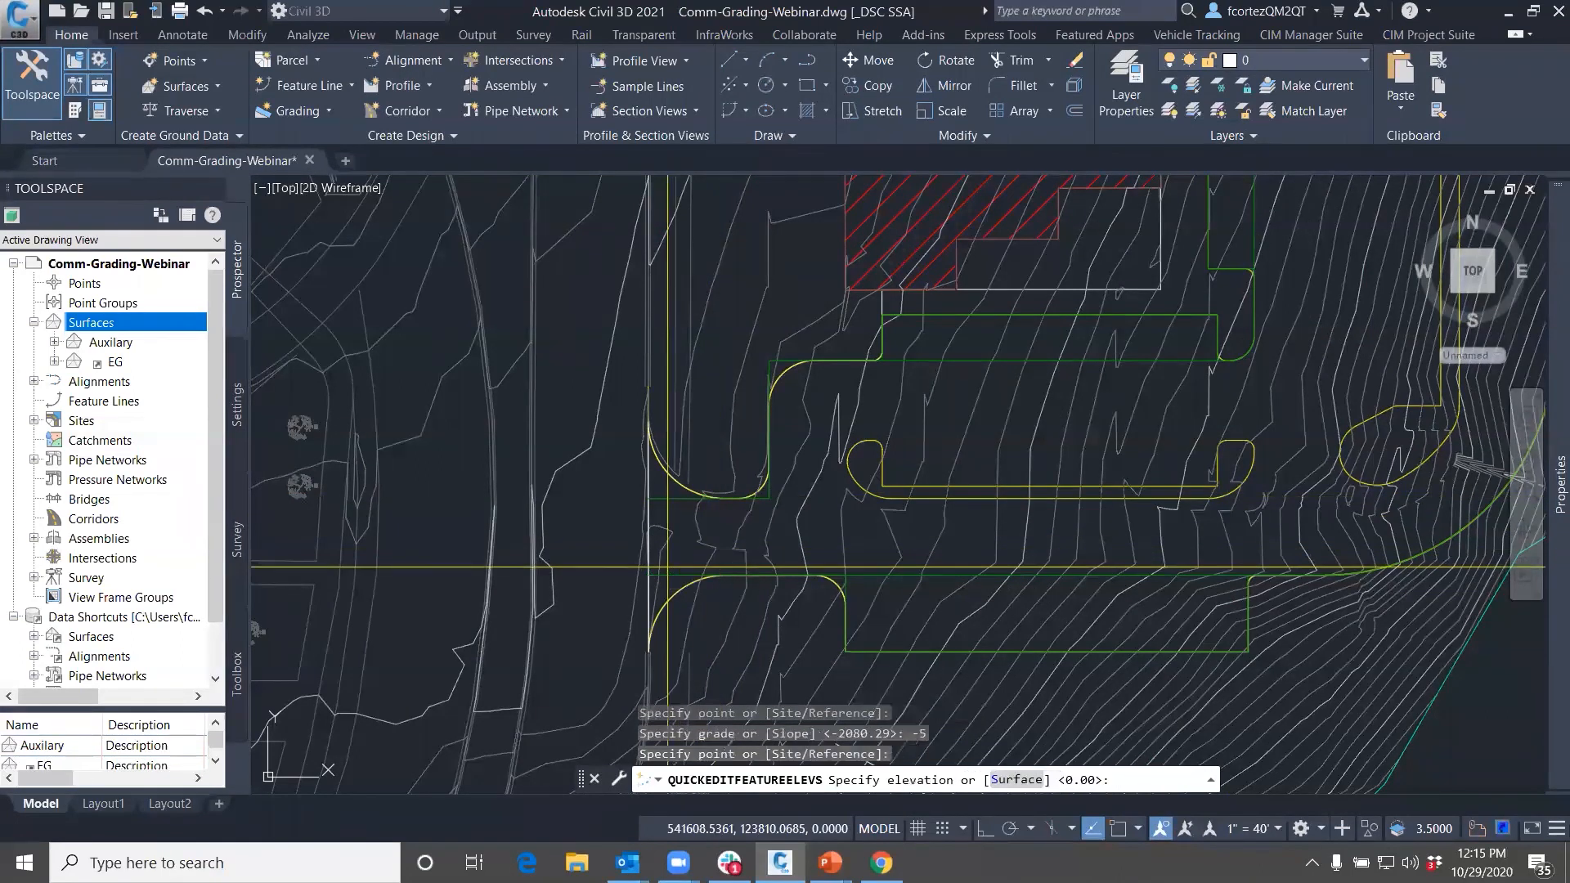
pyautogui.write('s')
pyautogui.press('Return')
pyautogui.press('Return')
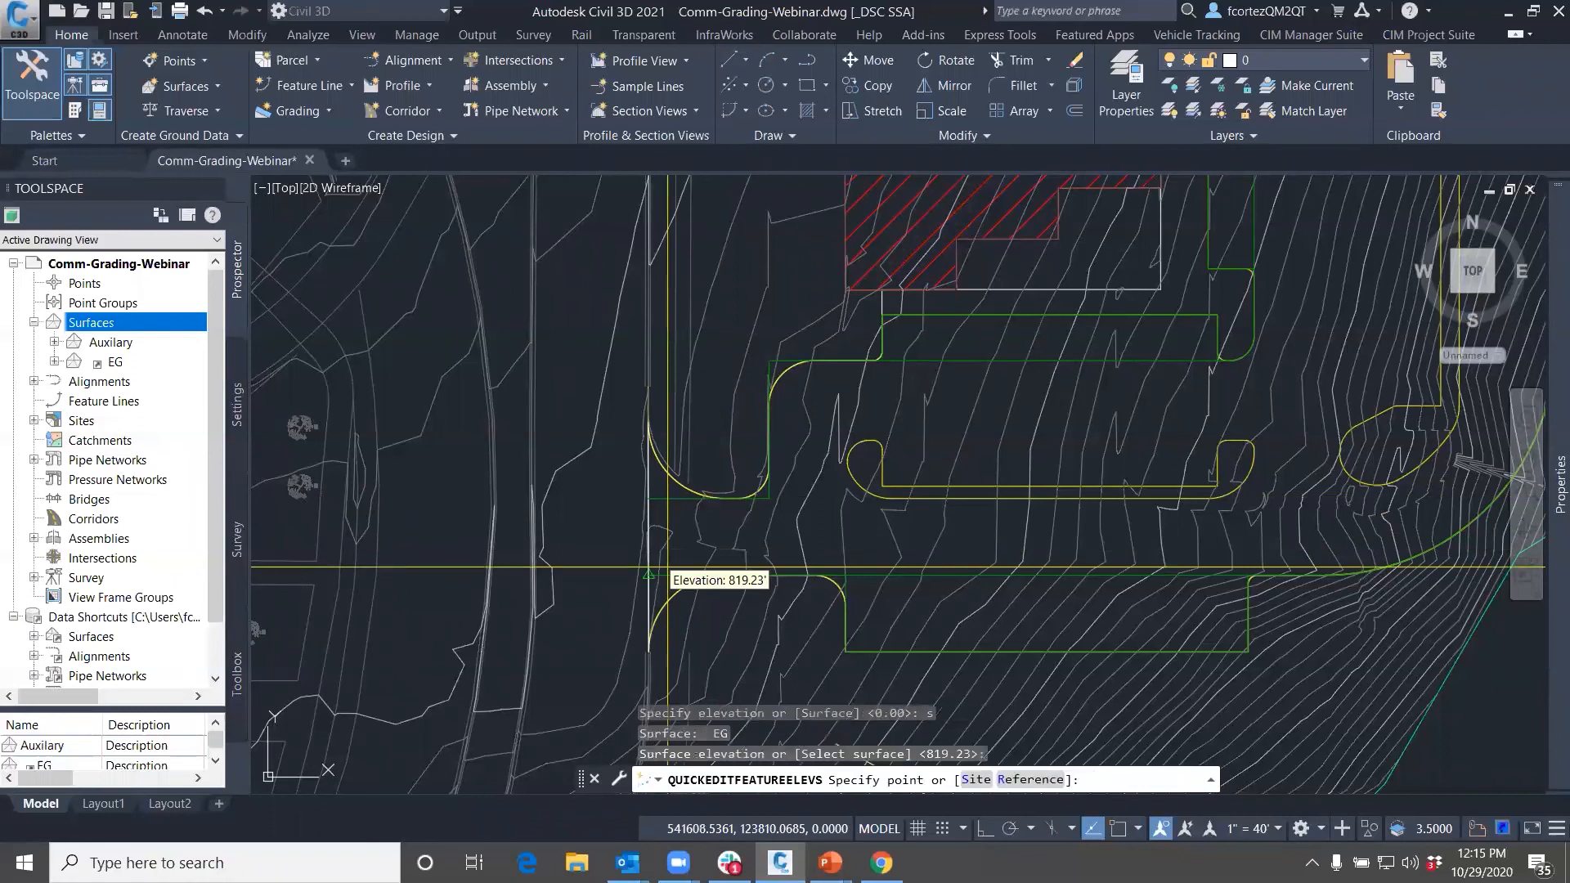
# Set a -5% grade on the outer aisle edge's first two segments running east from the southwest entrance
pyautogui.click(753, 563)
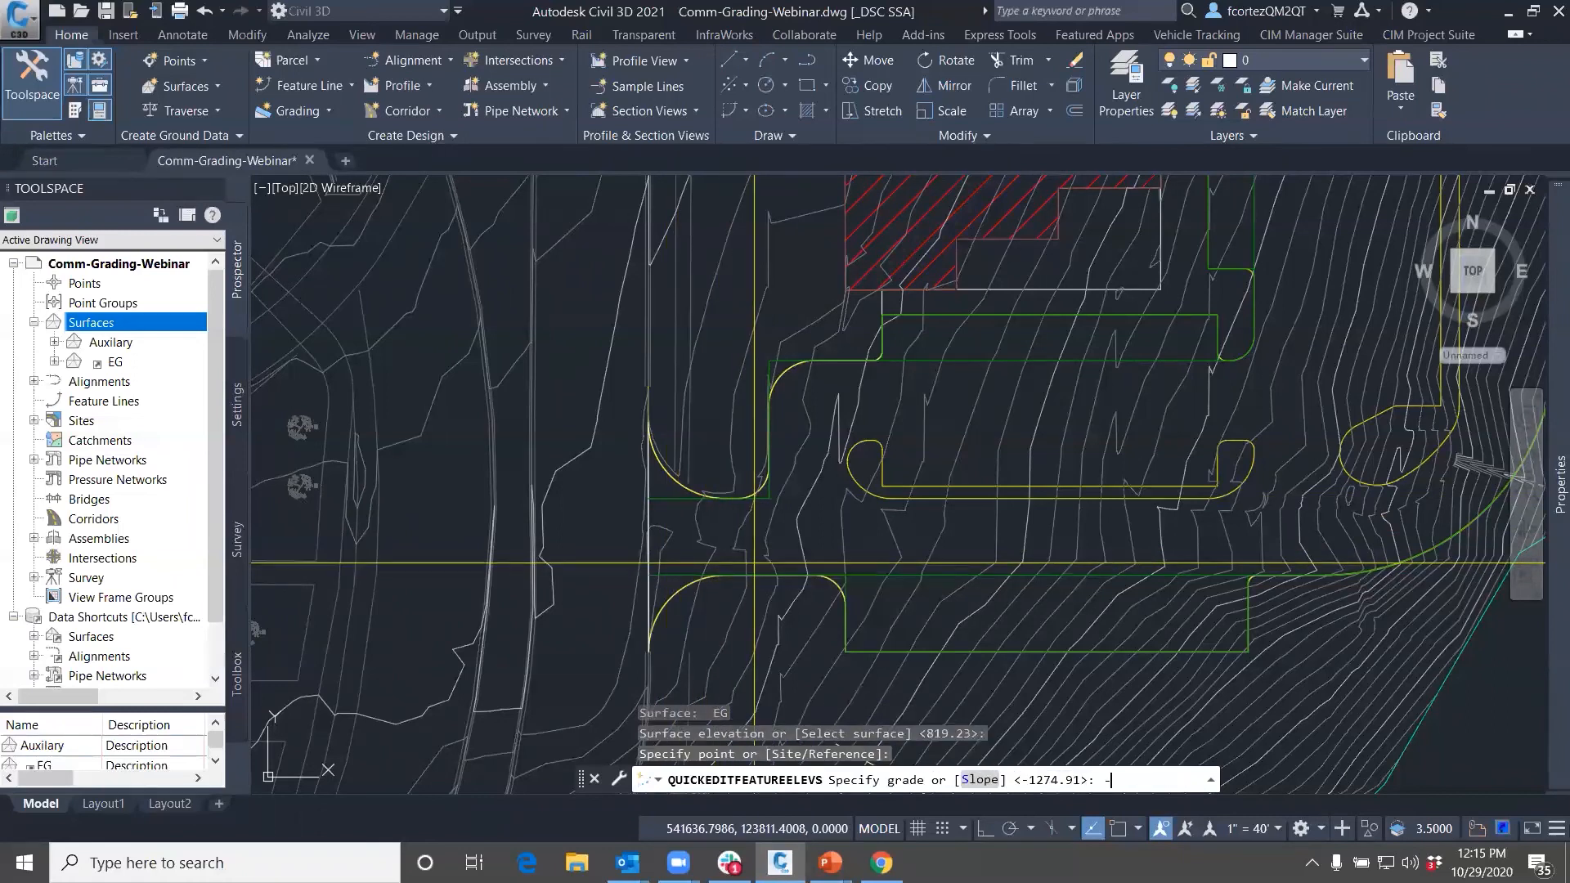
pyautogui.press('Return')
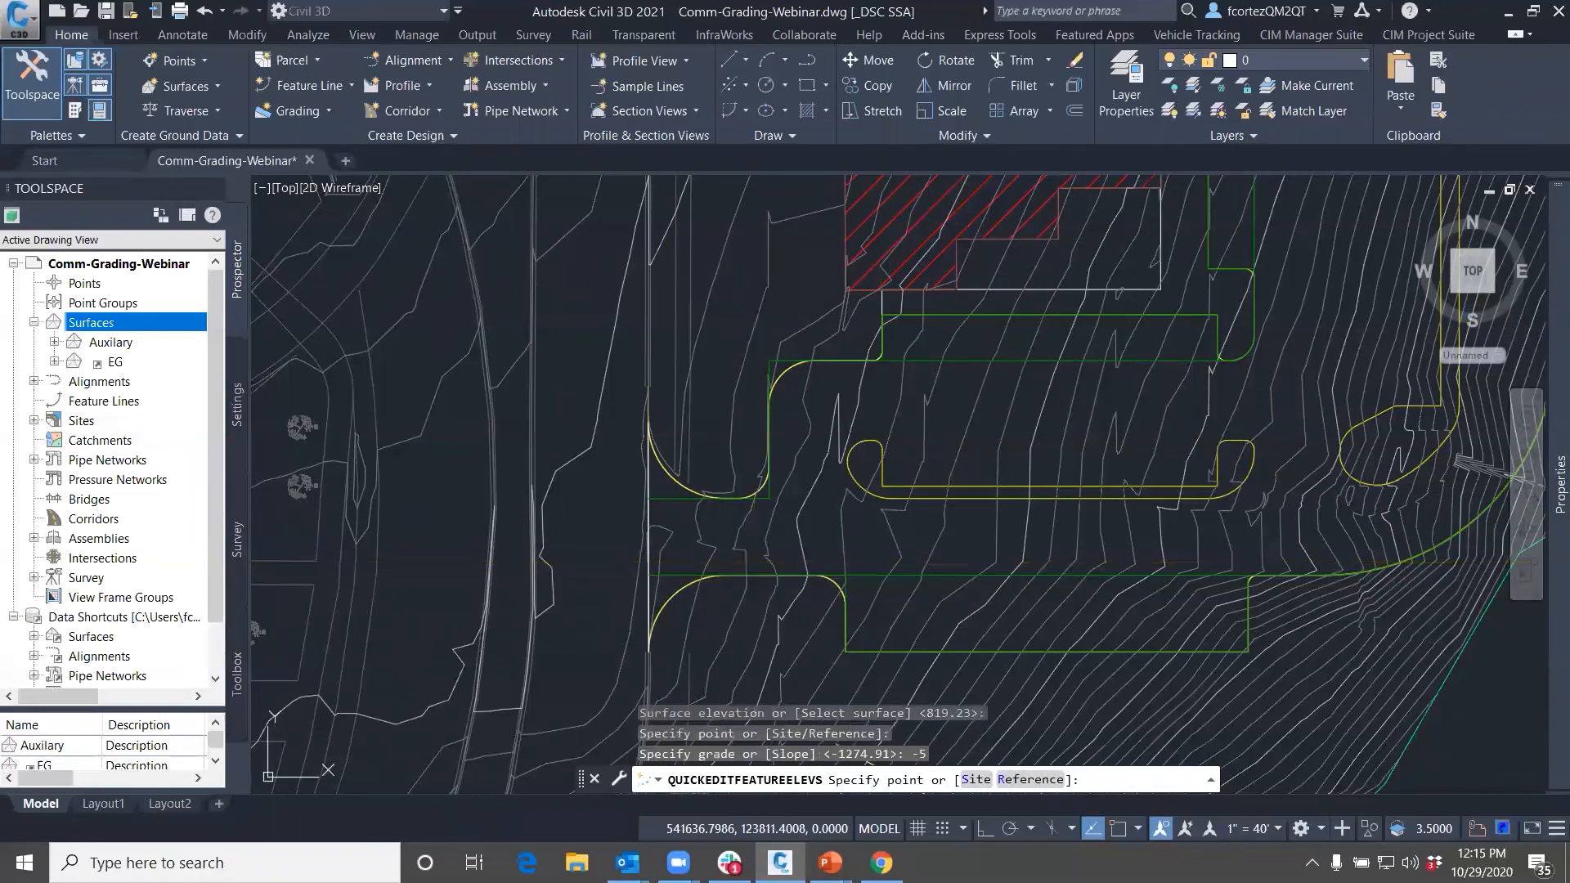
pyautogui.moveTo(904, 562); pyautogui.dragTo(789, 552, button='middle')
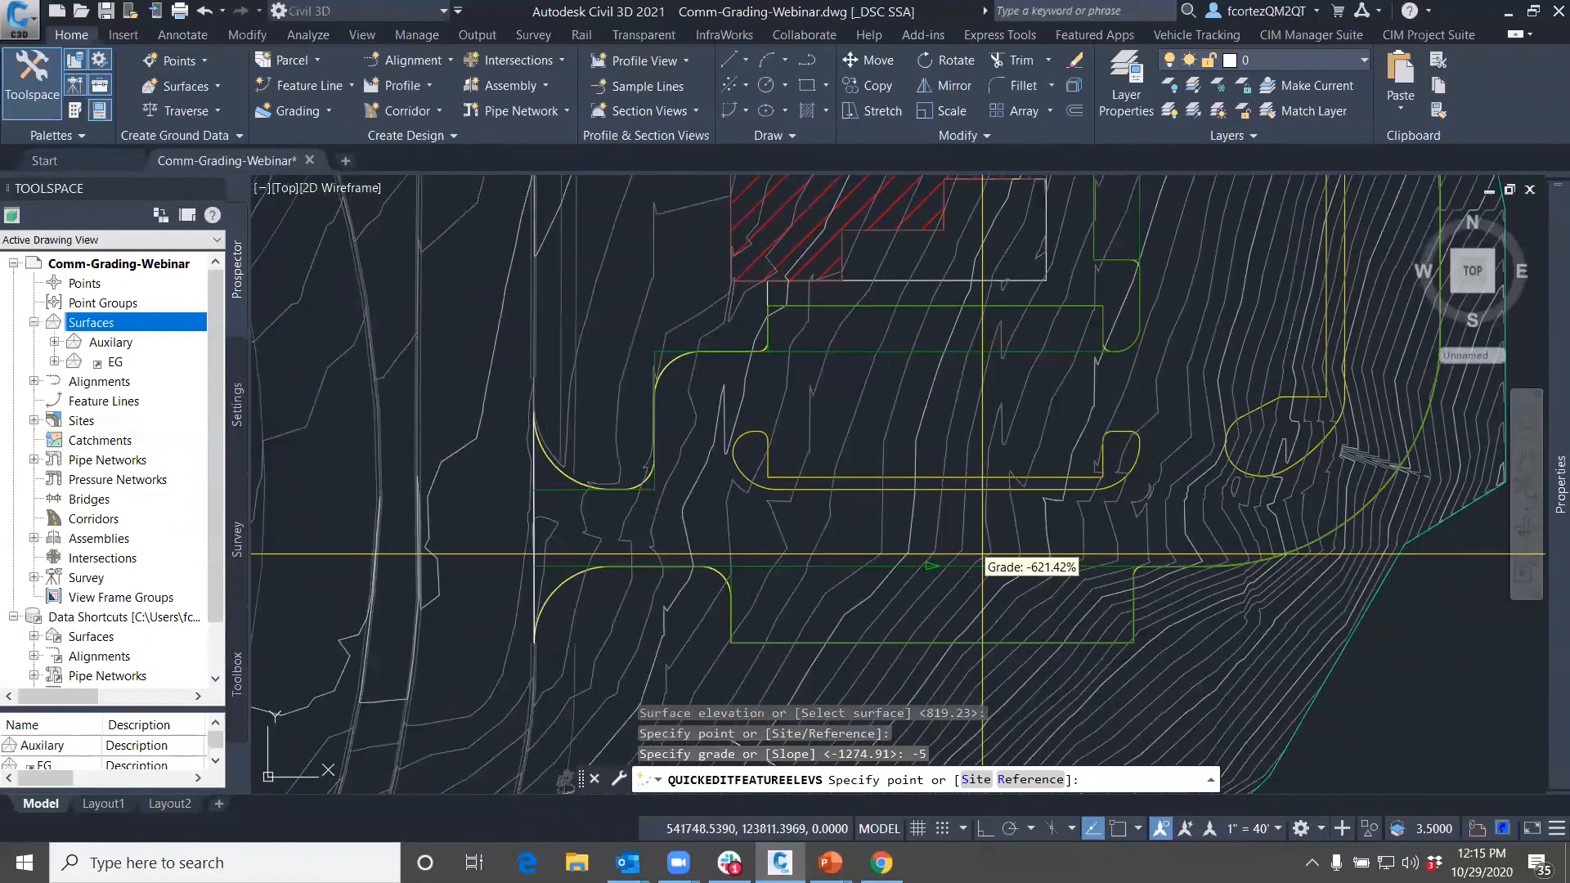
pyautogui.click(982, 554)
pyautogui.write('-5')
pyautogui.press('Return')
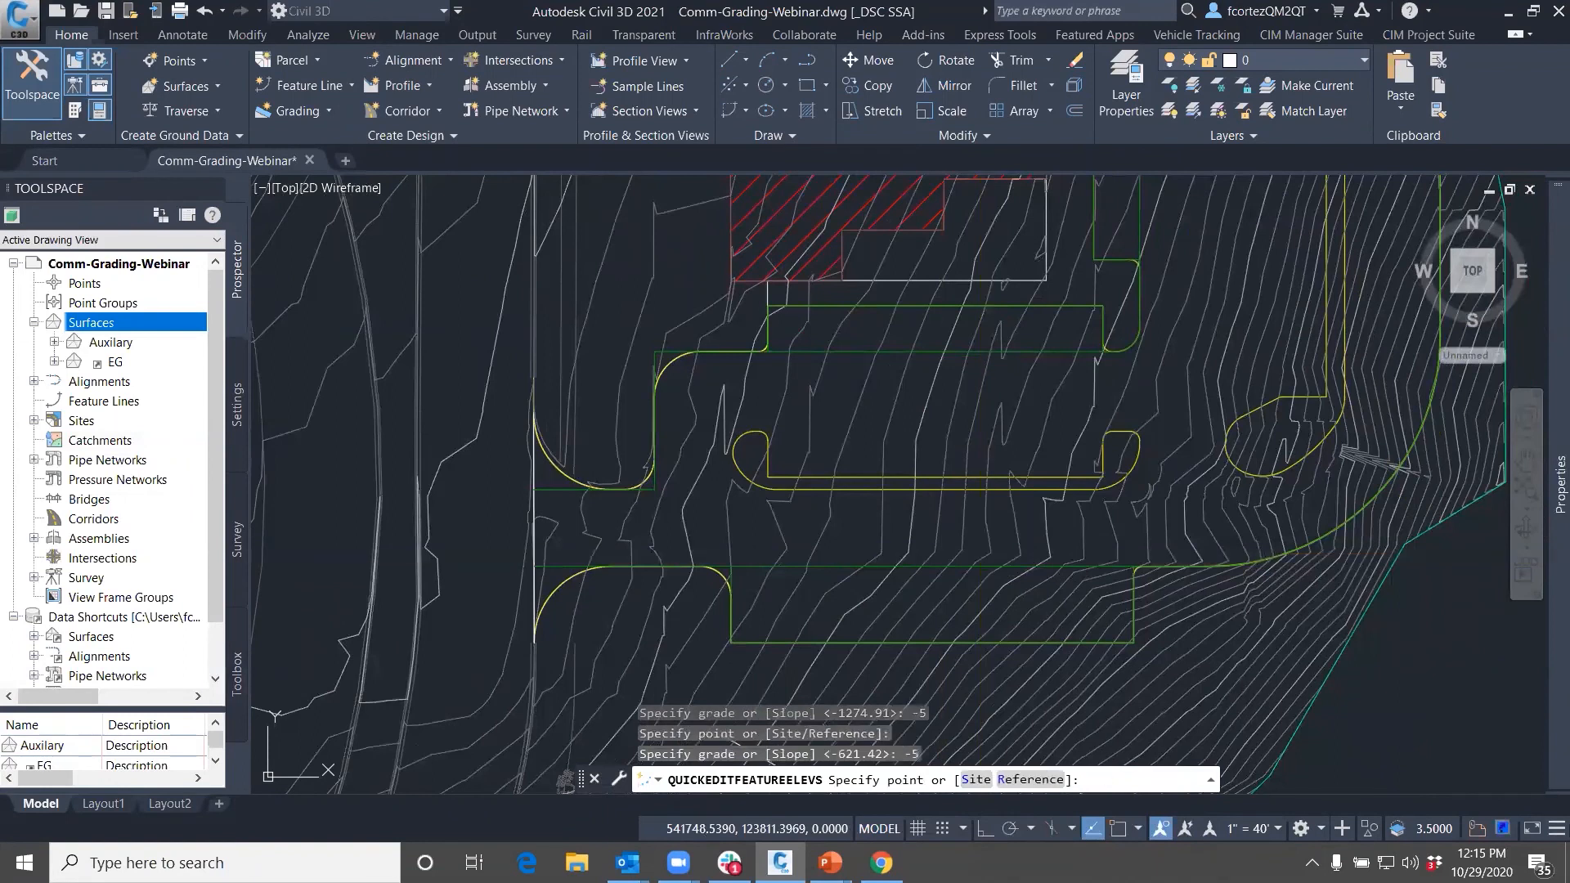
# Set a -5% grade on the outer aisle edge's segment just east of the south parking bay and on its southeast curve
pyautogui.moveTo(1213, 560); pyautogui.dragTo(950, 619, button='middle')
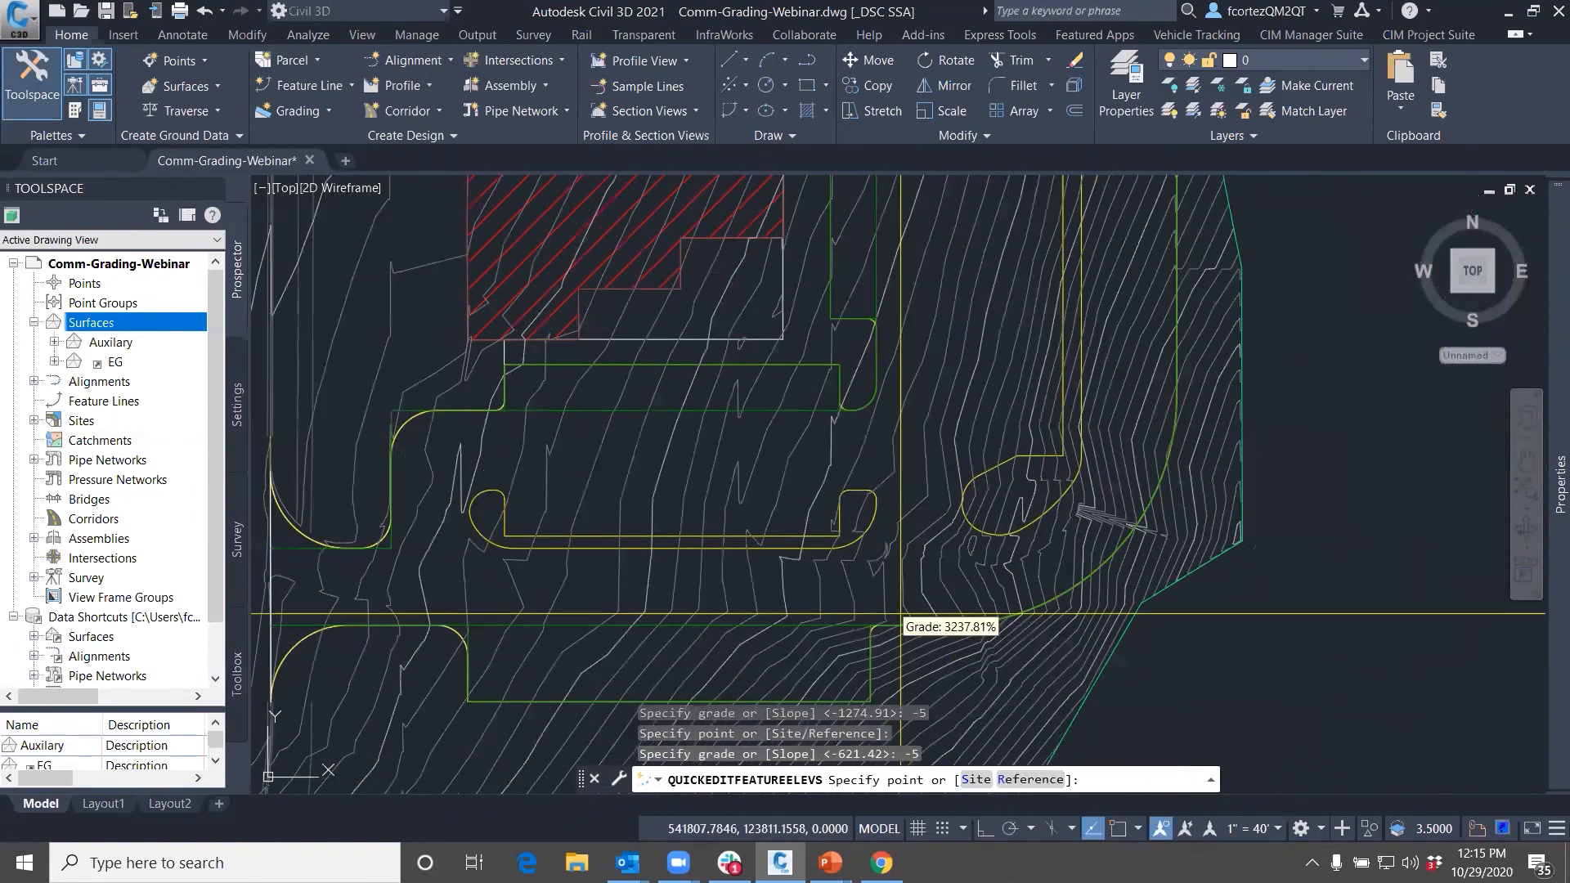
pyautogui.click(917, 614)
pyautogui.write('-5')
pyautogui.press('Return')
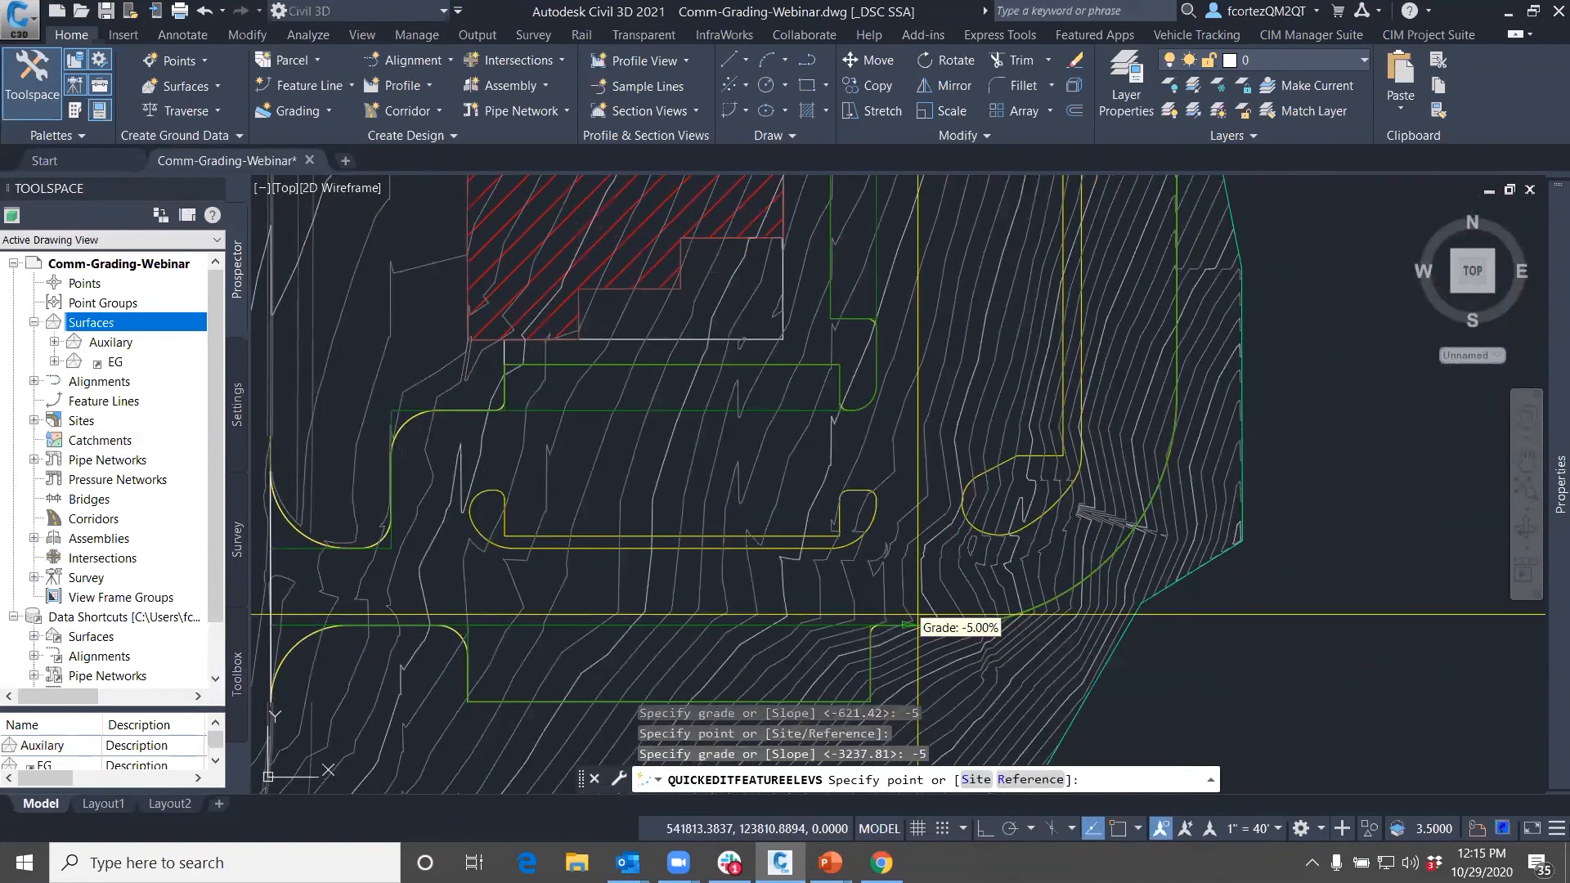
pyautogui.click(1119, 531)
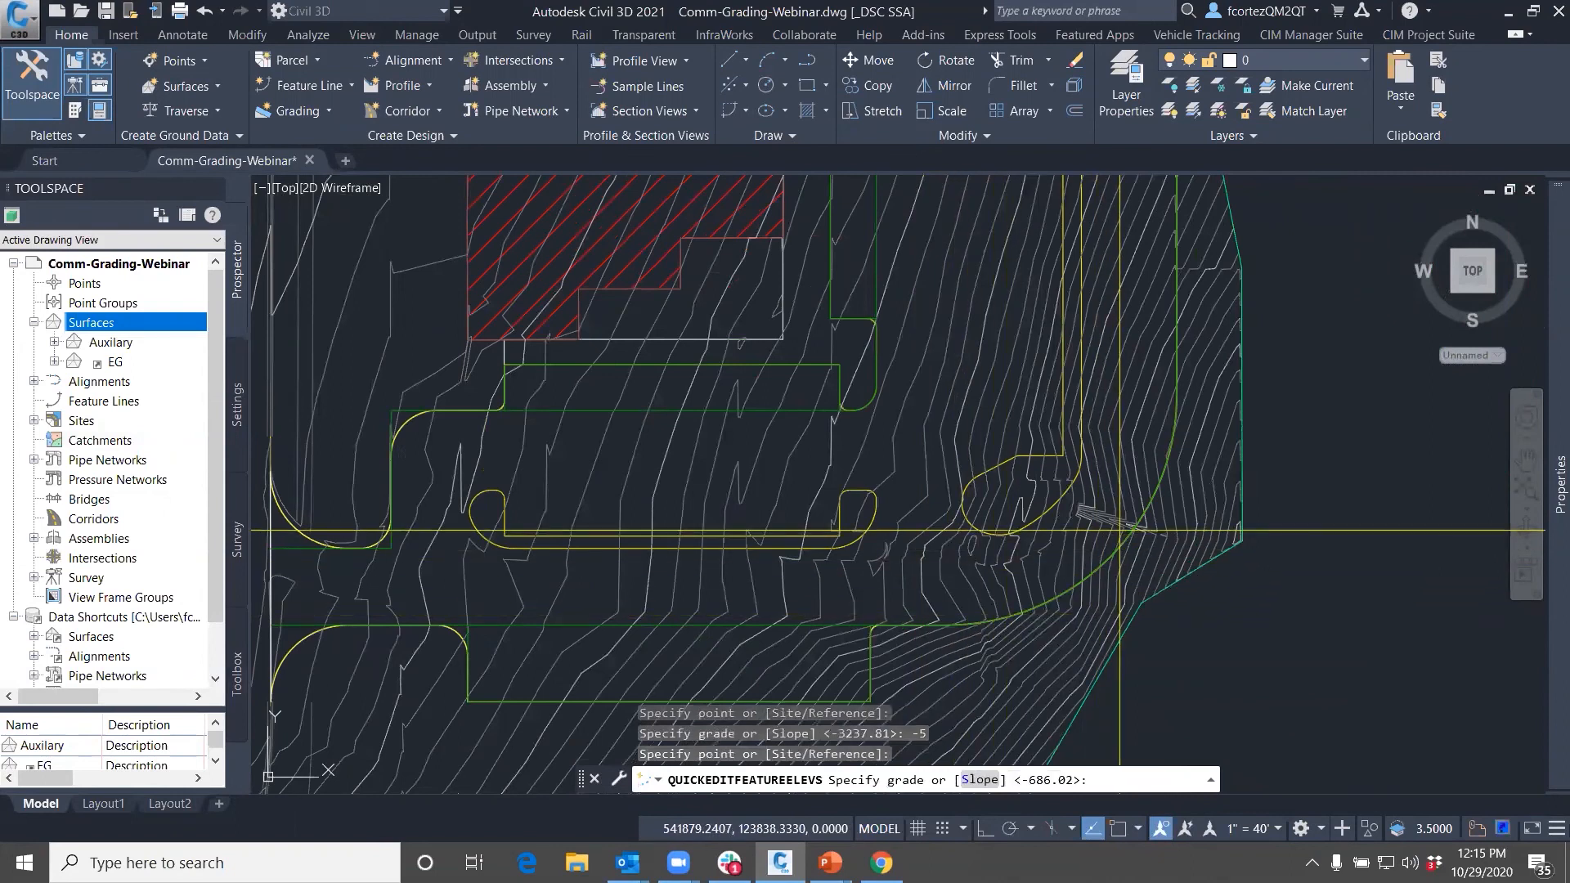
pyautogui.press('Return')
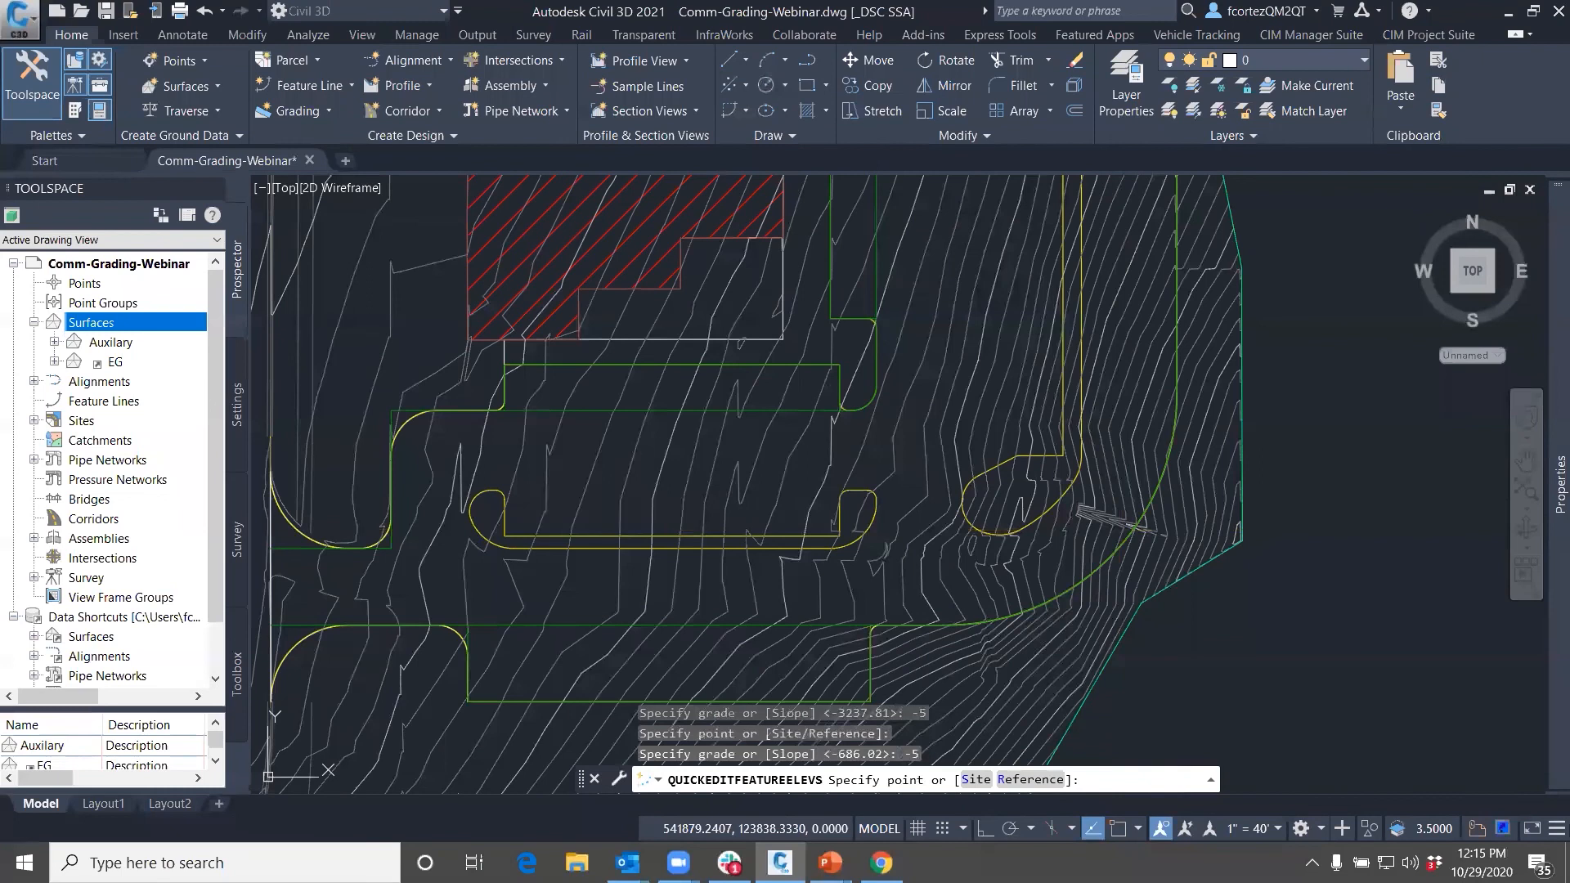
# Set the outer aisle edge's northeast entrance endpoint to the EG surface elevation
pyautogui.moveTo(1128, 434)
pyautogui.mouseDown(button='middle')
pyautogui.moveTo(1093, 651)
pyautogui.moveTo(1085, 874)
pyautogui.mouseUp(button='middle')
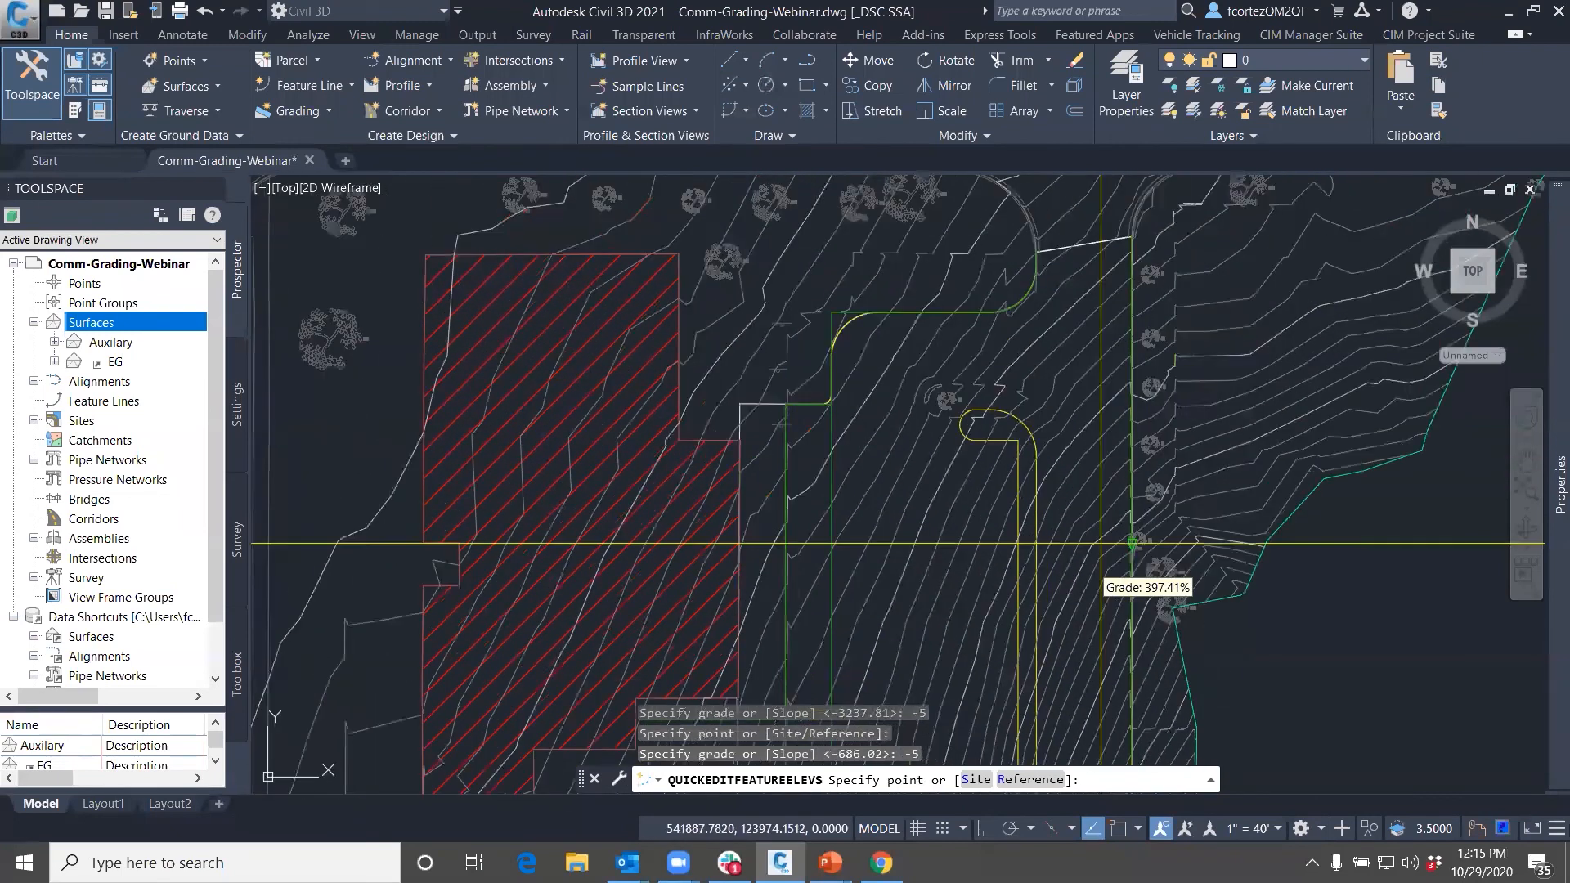
pyautogui.click(1132, 262)
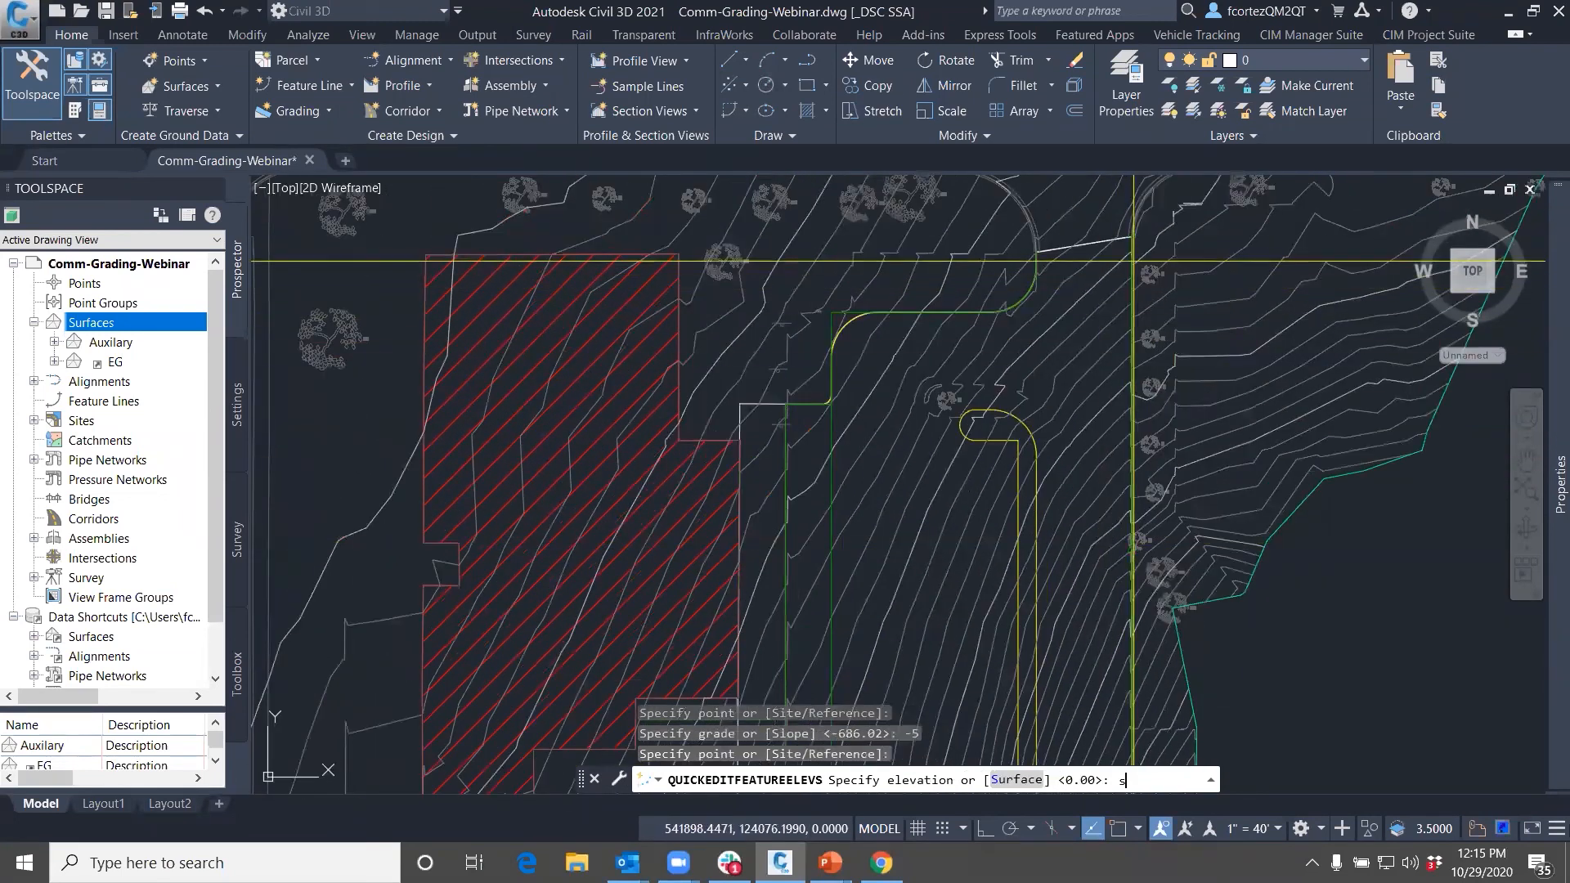
pyautogui.write('s')
pyautogui.press('Return')
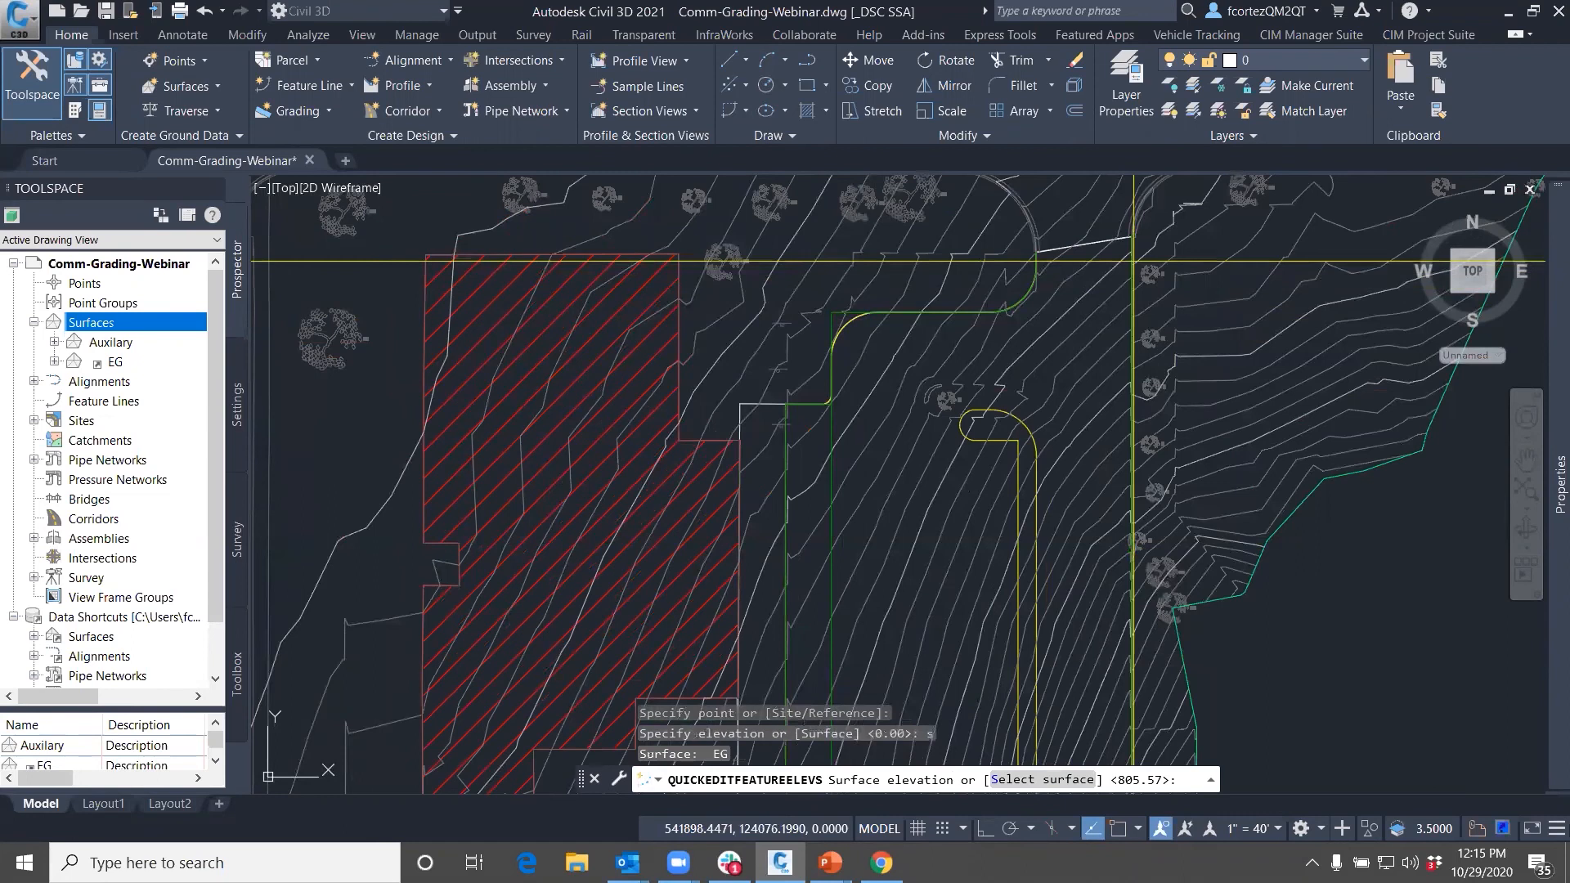
pyautogui.press('Return')
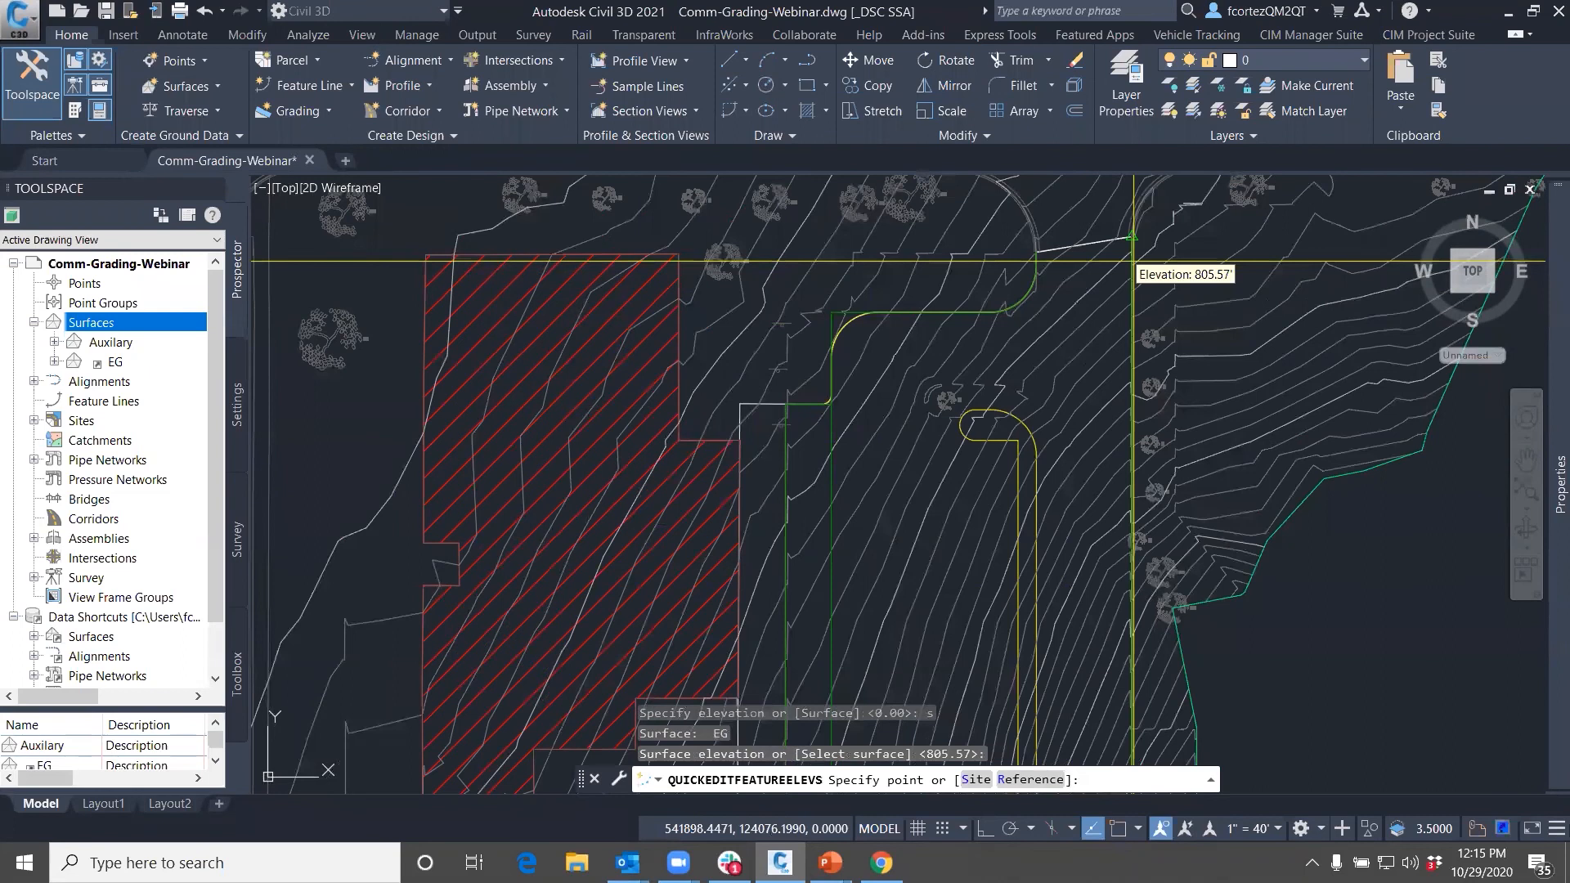
pyautogui.press('Return')
pyautogui.click(1030, 292)
# Restart Quick Elevation Edit and examine the grades along the inner and outer aisle edges from the southwest entrance to the southeast curve
pyautogui.scroll(-2, 1069, 372)
pyautogui.moveTo(870, 542); pyautogui.dragTo(1363, 304, button='middle')
pyautogui.press('Escape')
pyautogui.press('Return')
pyautogui.scroll(4, 1078, 535)
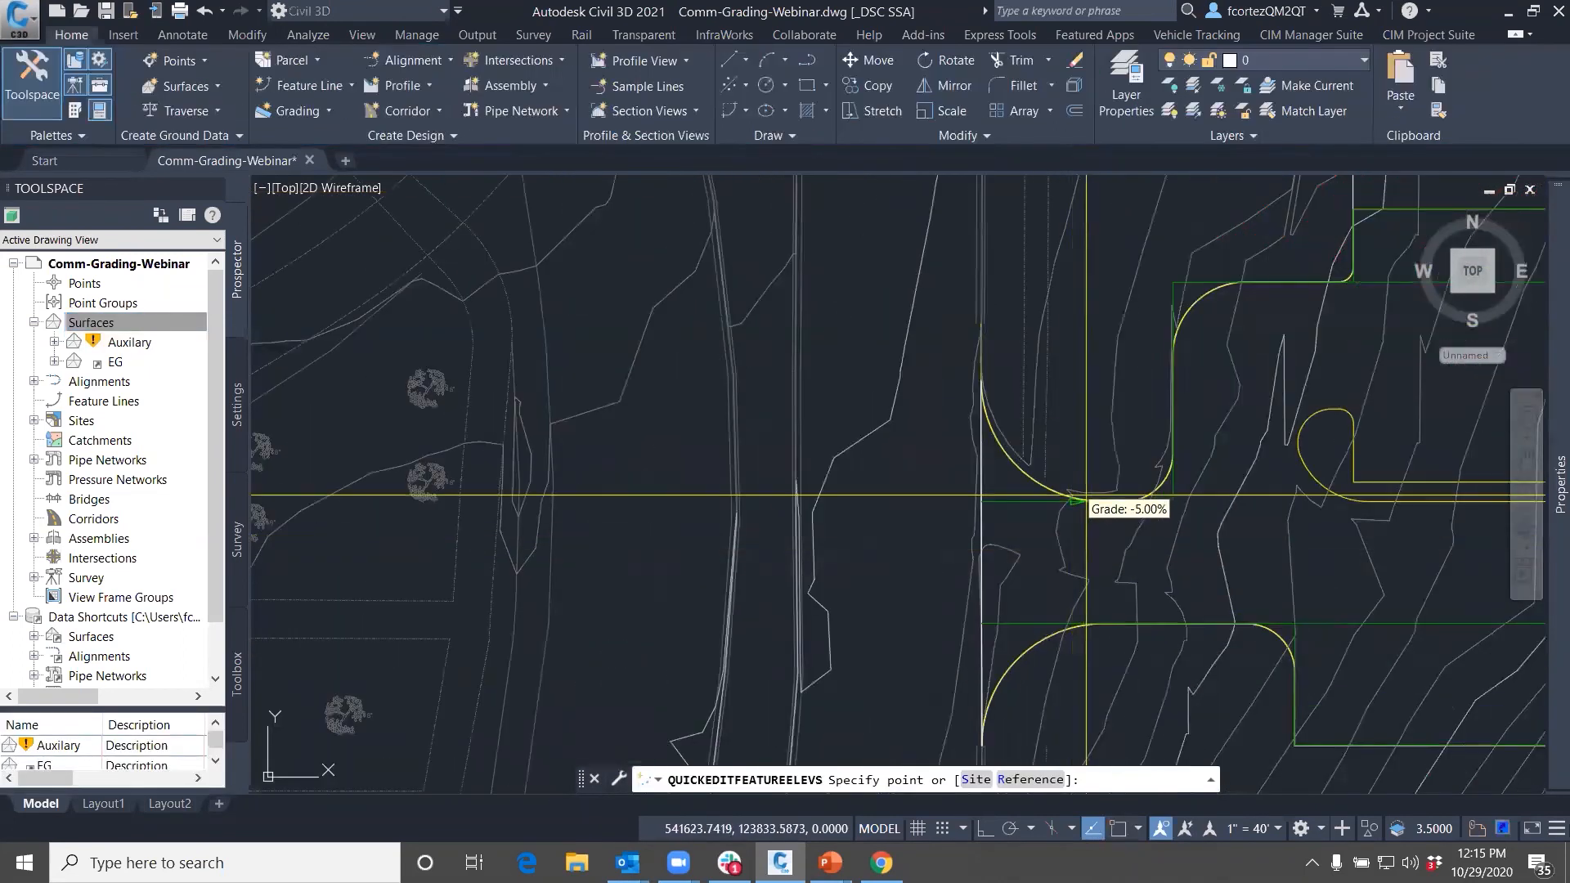
pyautogui.moveTo(1170, 389); pyautogui.dragTo(1021, 496, button='middle')
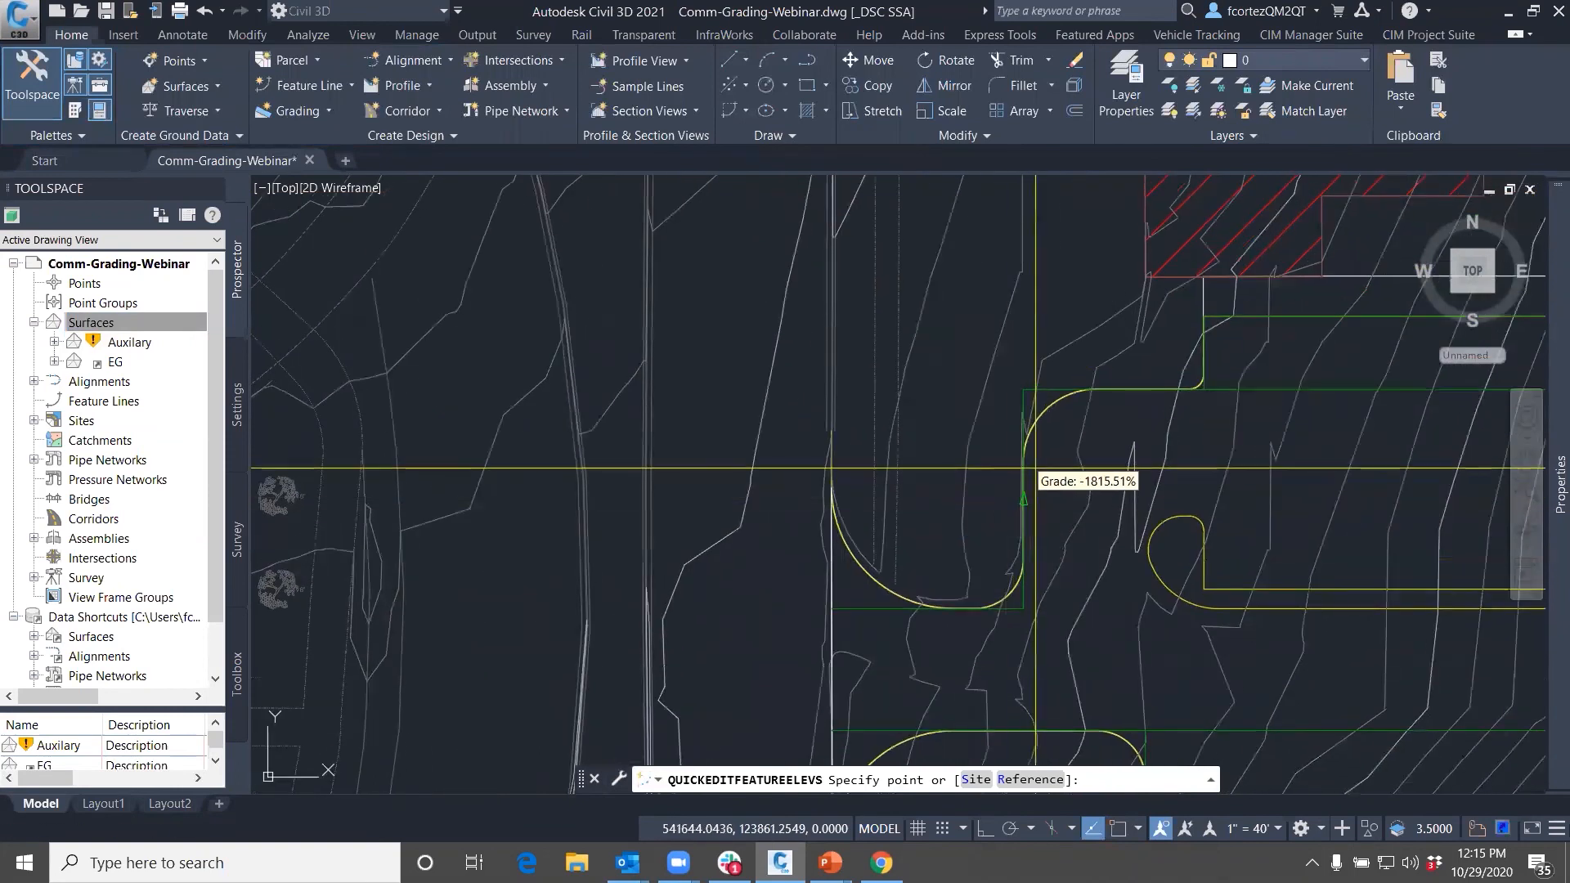
pyautogui.scroll(-2, 1006, 472)
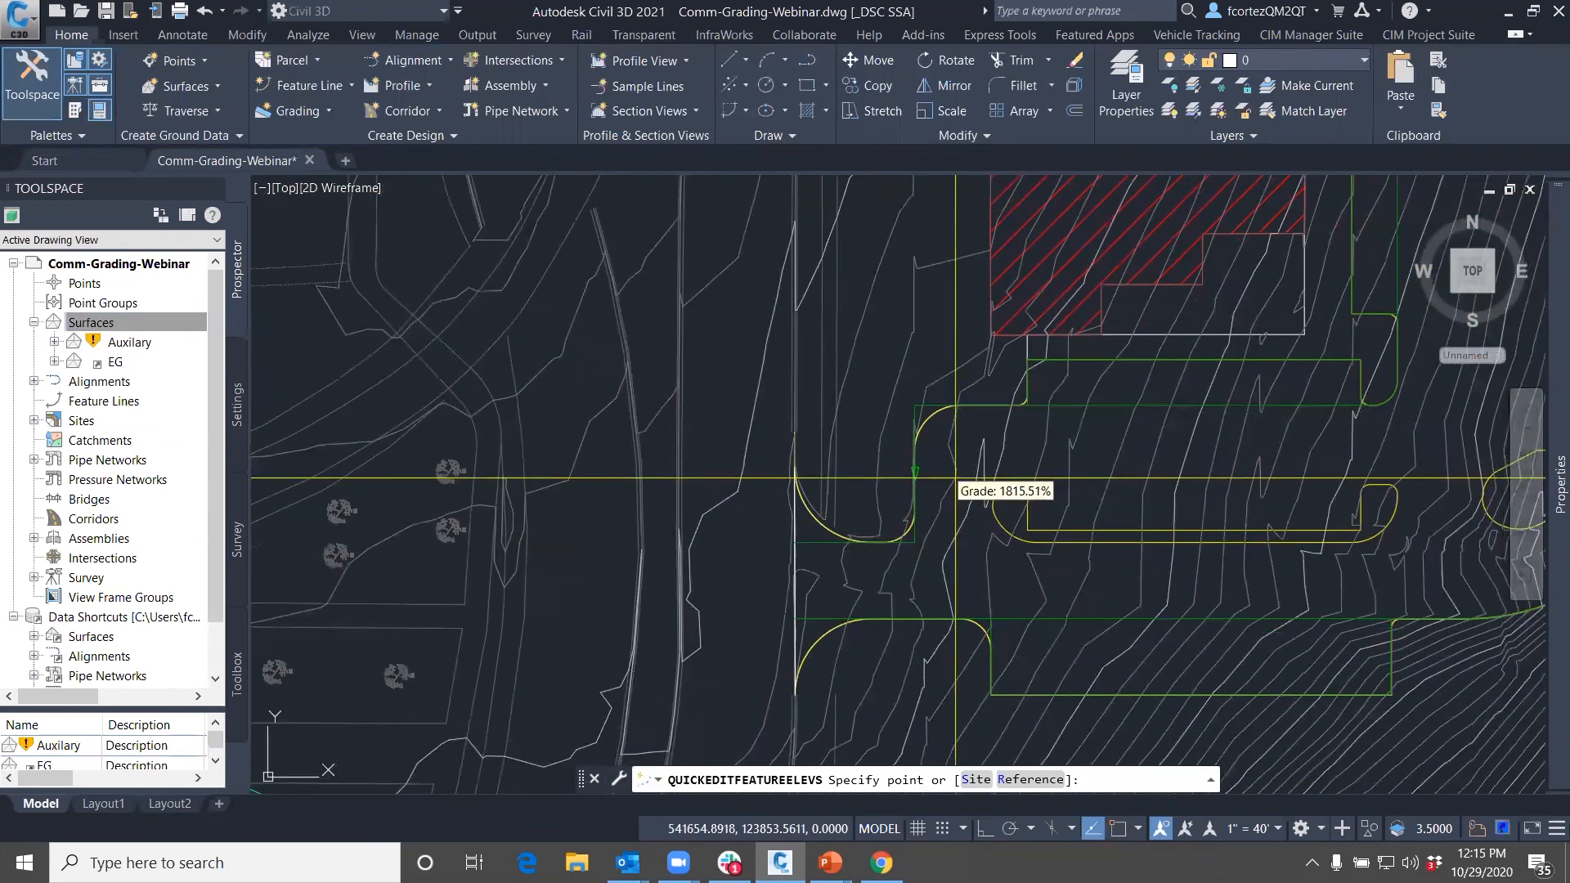
pyautogui.moveTo(949, 480); pyautogui.dragTo(855, 464, button='middle')
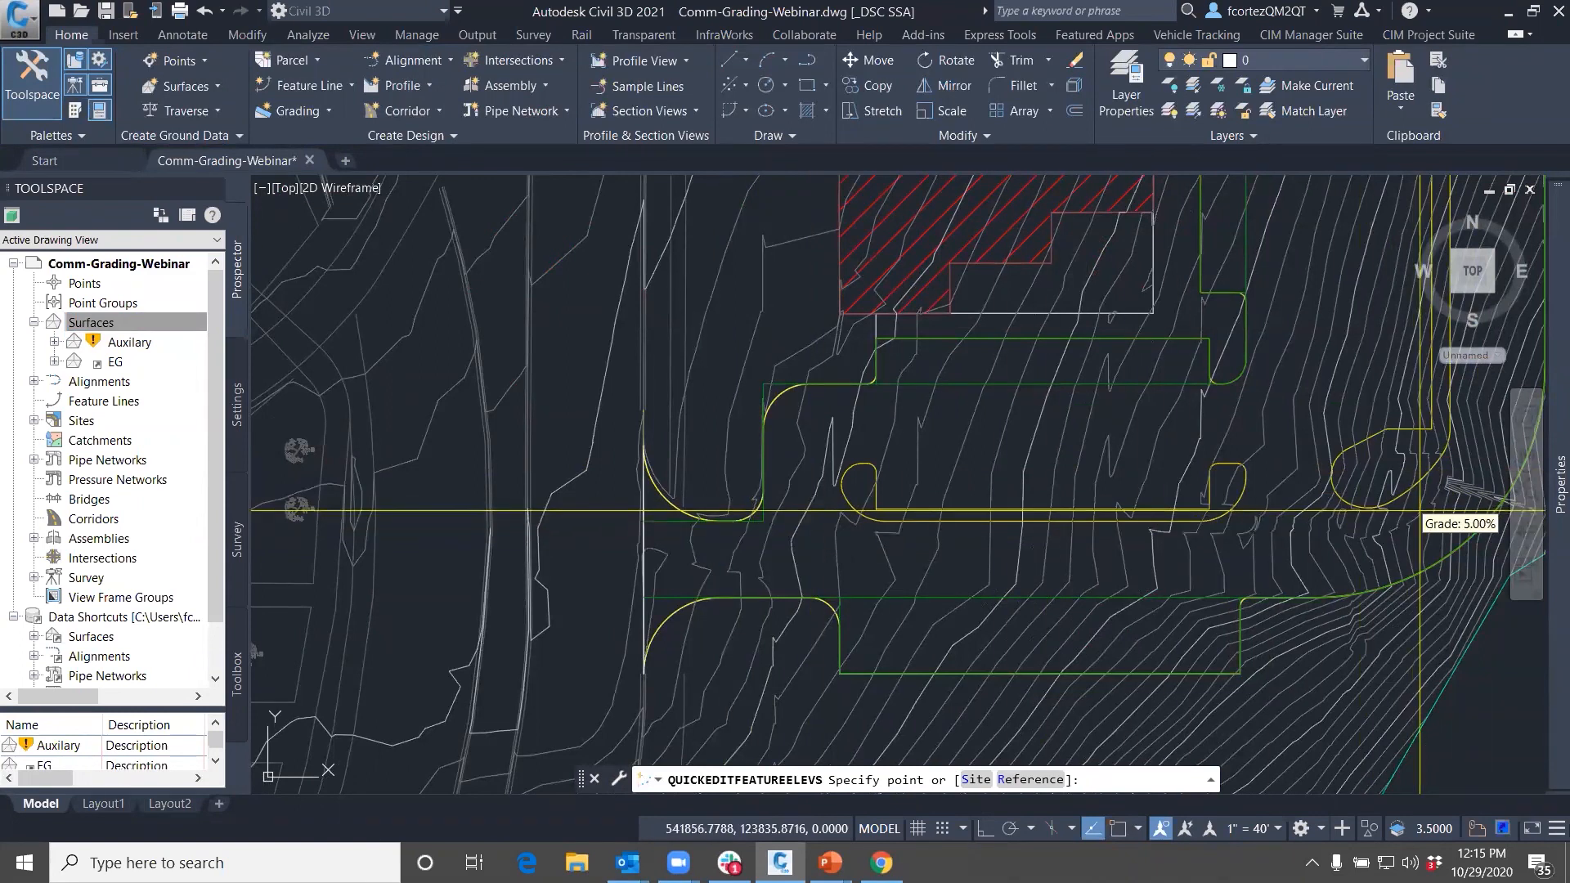
pyautogui.moveTo(1503, 512)
pyautogui.mouseDown(button='middle')
pyautogui.moveTo(1278, 499)
pyautogui.moveTo(1239, 451)
pyautogui.mouseUp(button='middle')
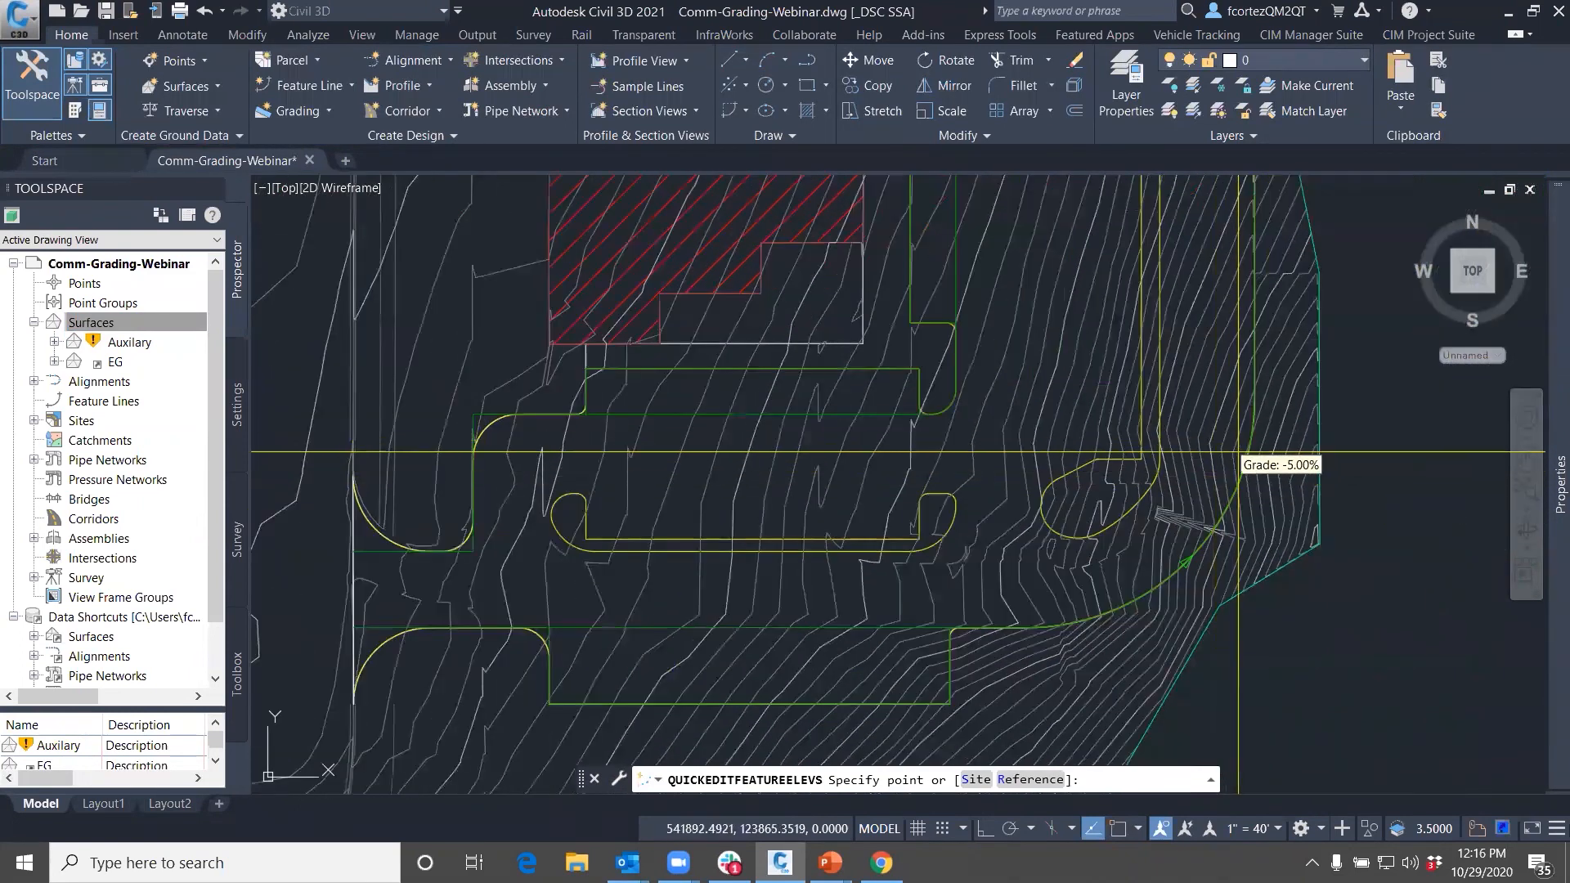
pyautogui.moveTo(919, 484); pyautogui.dragTo(1237, 526, button='middle')
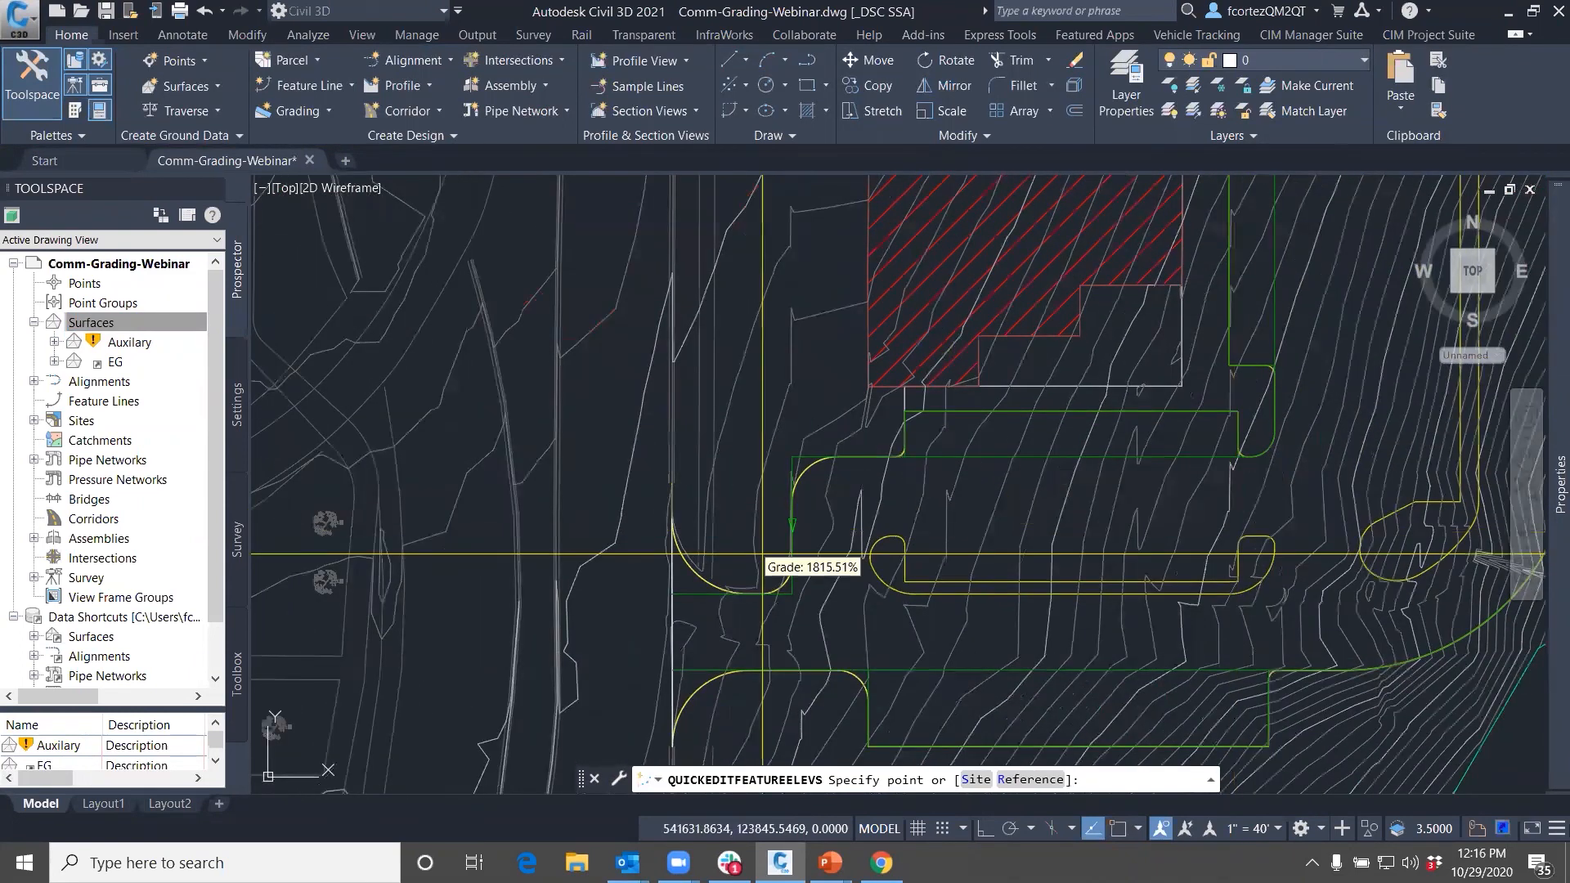
# Set a 0% grade on the inner aisle edge's short northbound segment and -5% on the following eastbound segment up to the north parking bay
pyautogui.click(795, 510)
pyautogui.write('0')
pyautogui.press('Return')
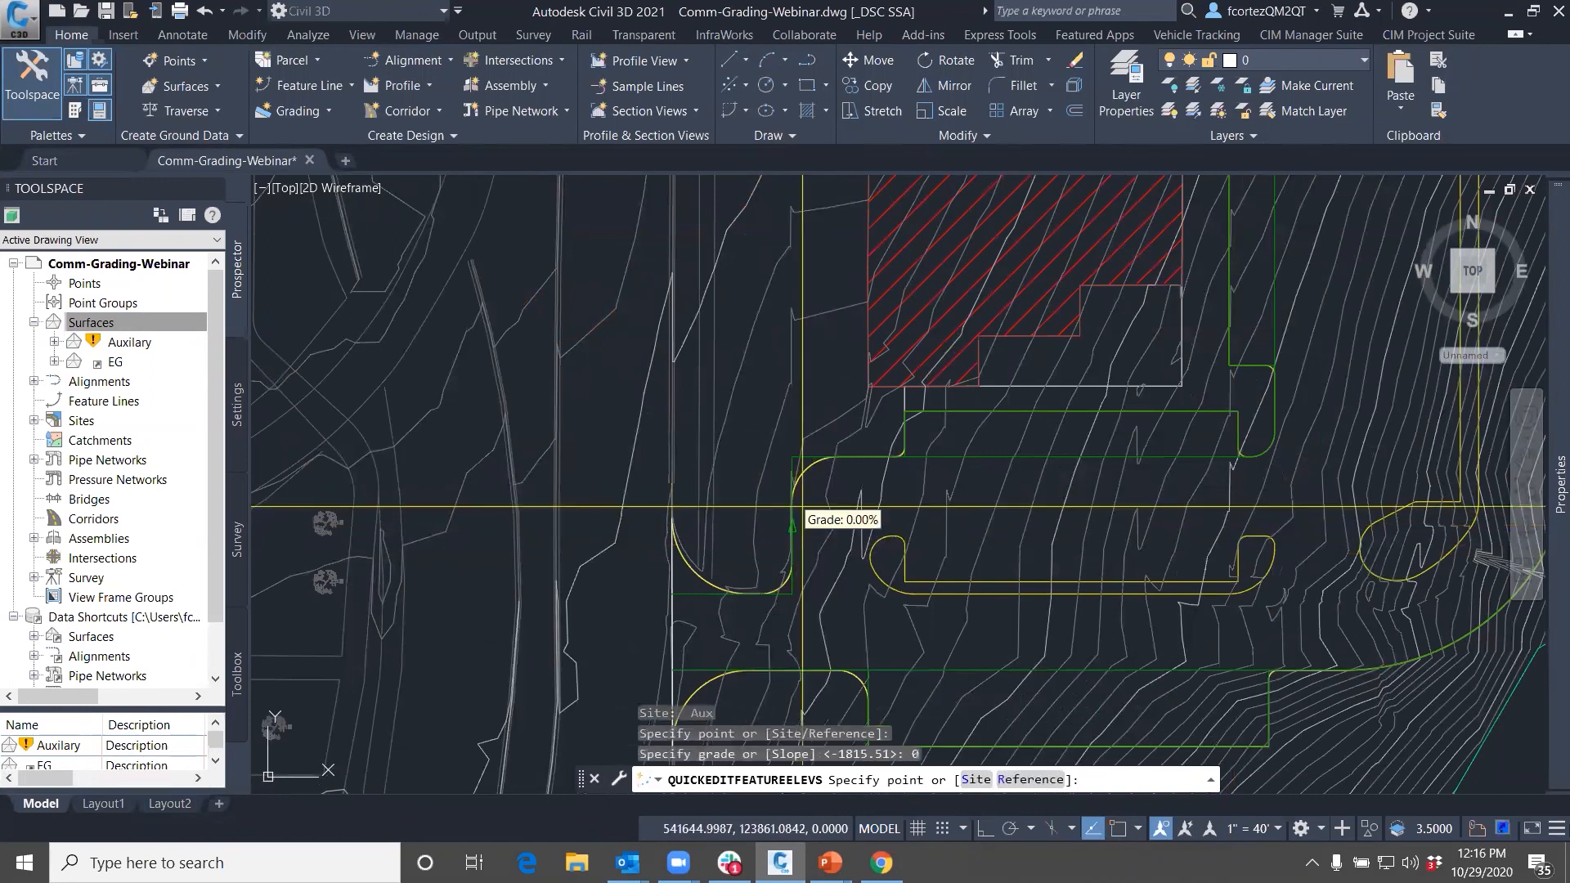
pyautogui.click(869, 447)
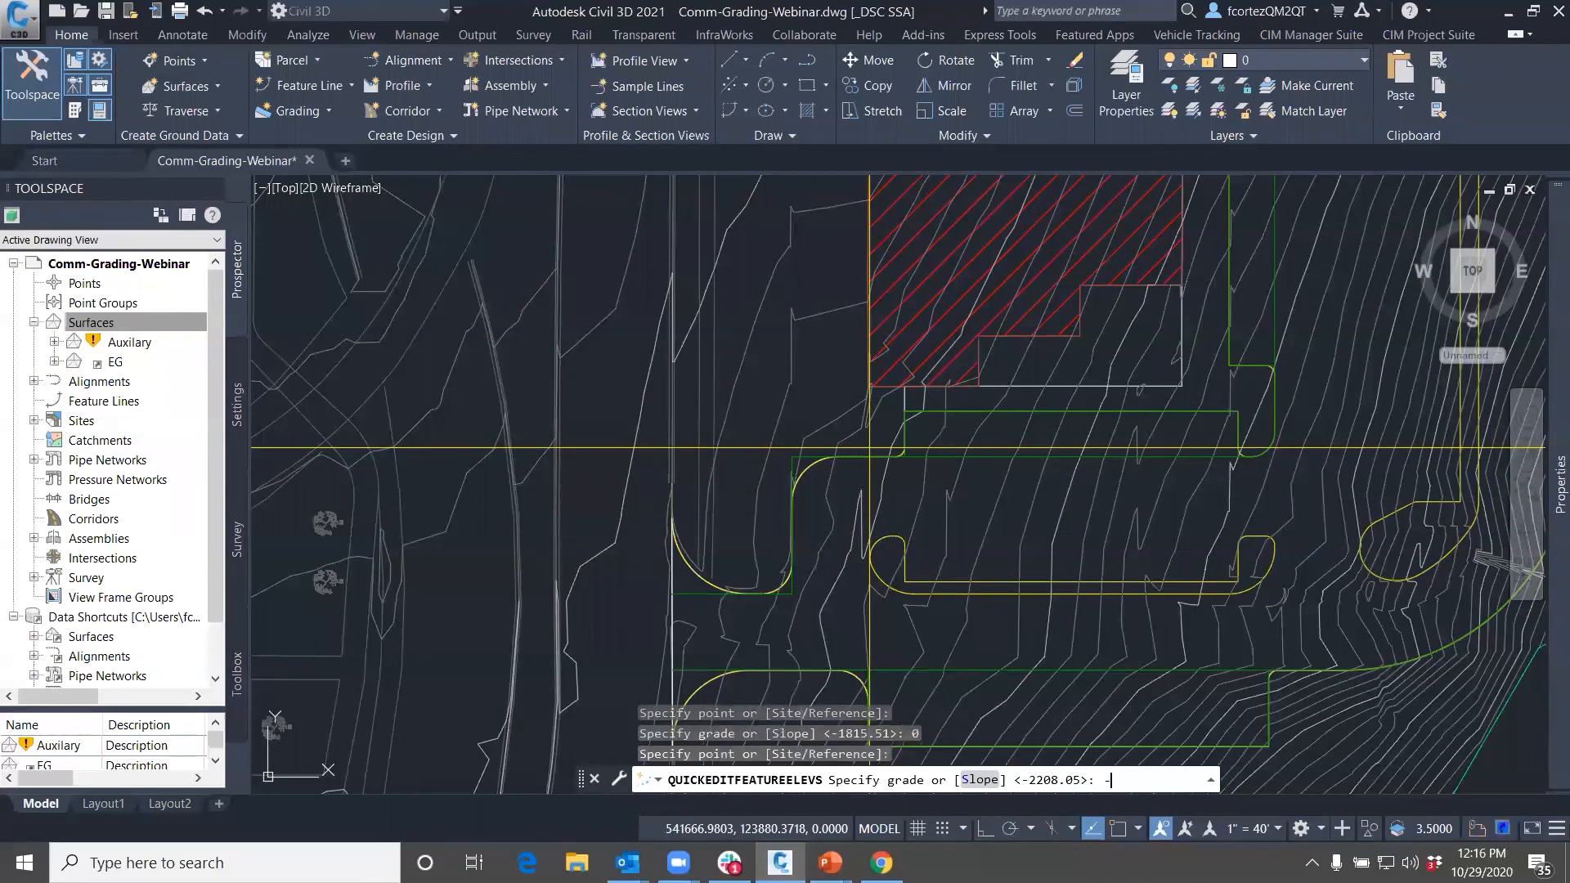
pyautogui.write('-5')
pyautogui.press('Return')
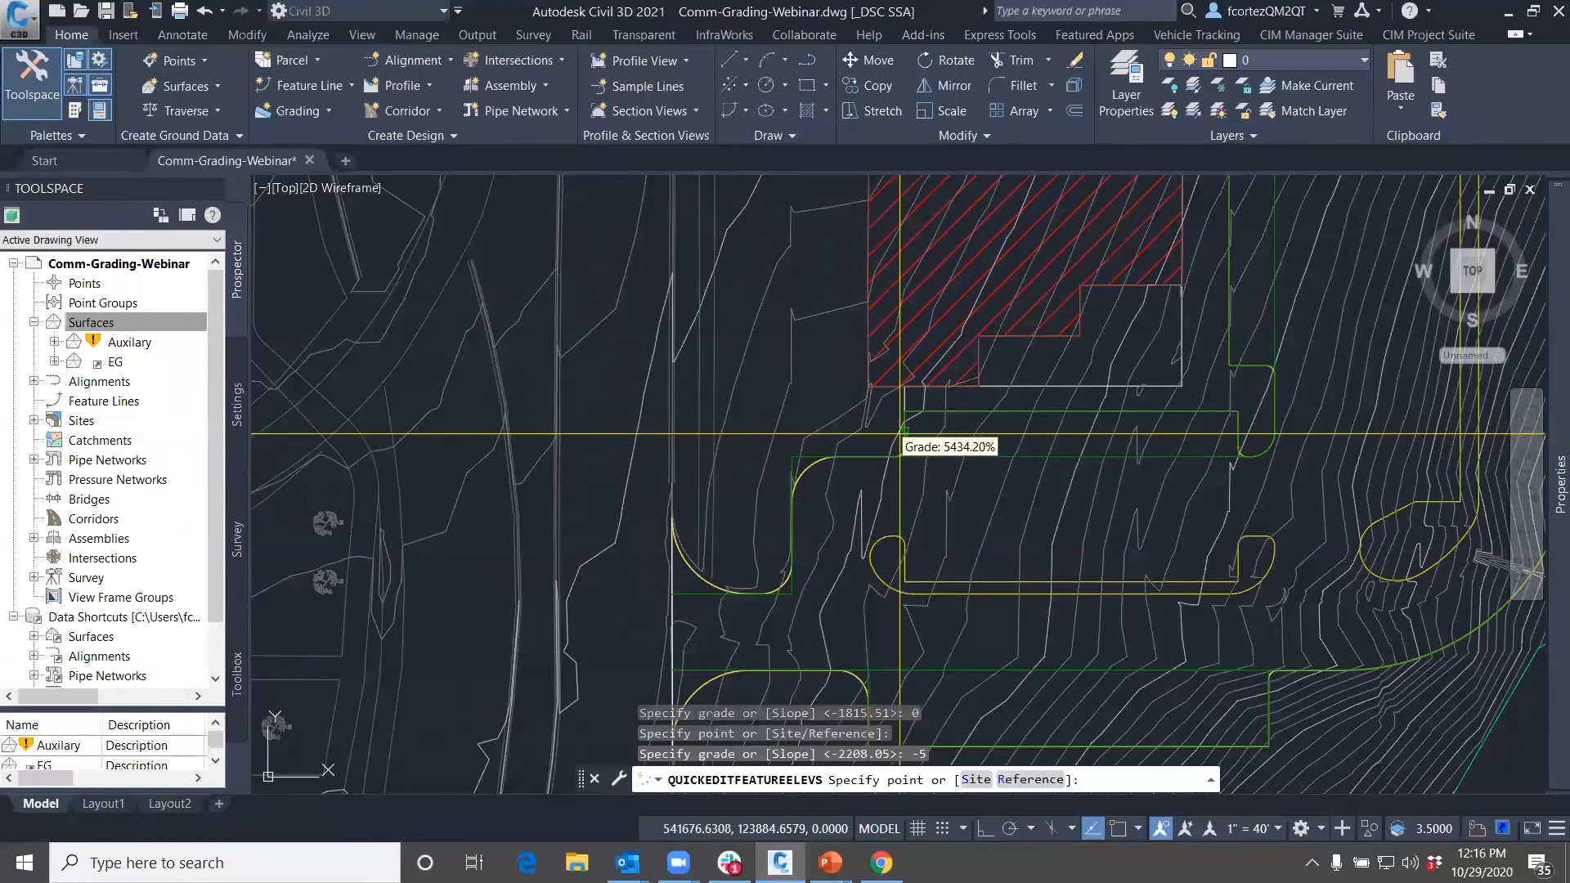
# Set a -5% grade on the inner aisle edge's segment along the north parking bay and on the short segment east of it
pyautogui.click(1090, 446)
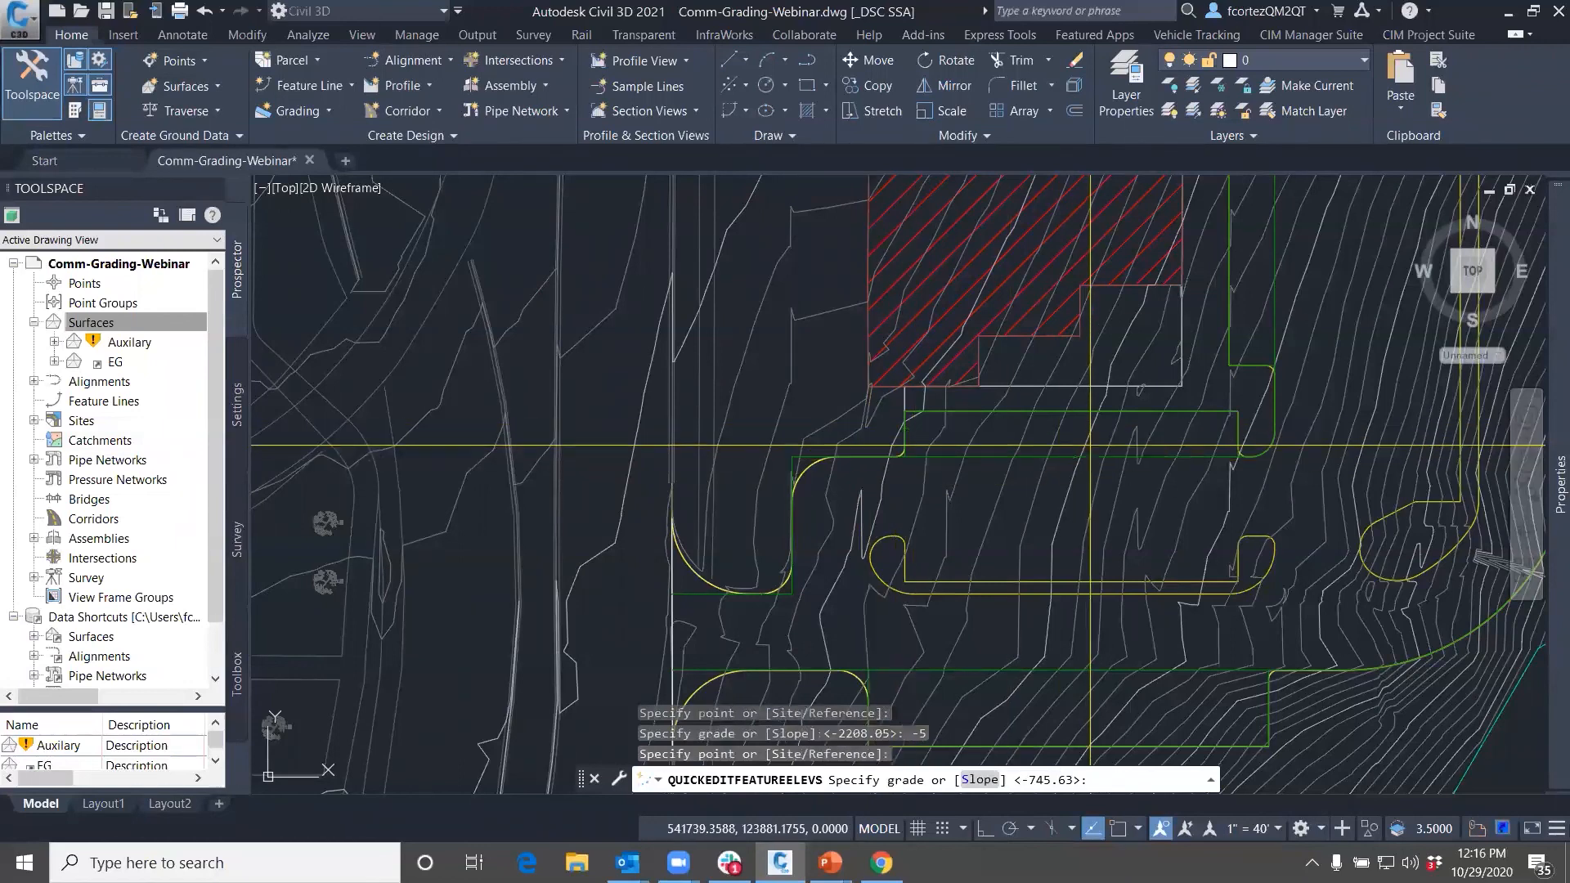
pyautogui.write('-5')
pyautogui.press('Return')
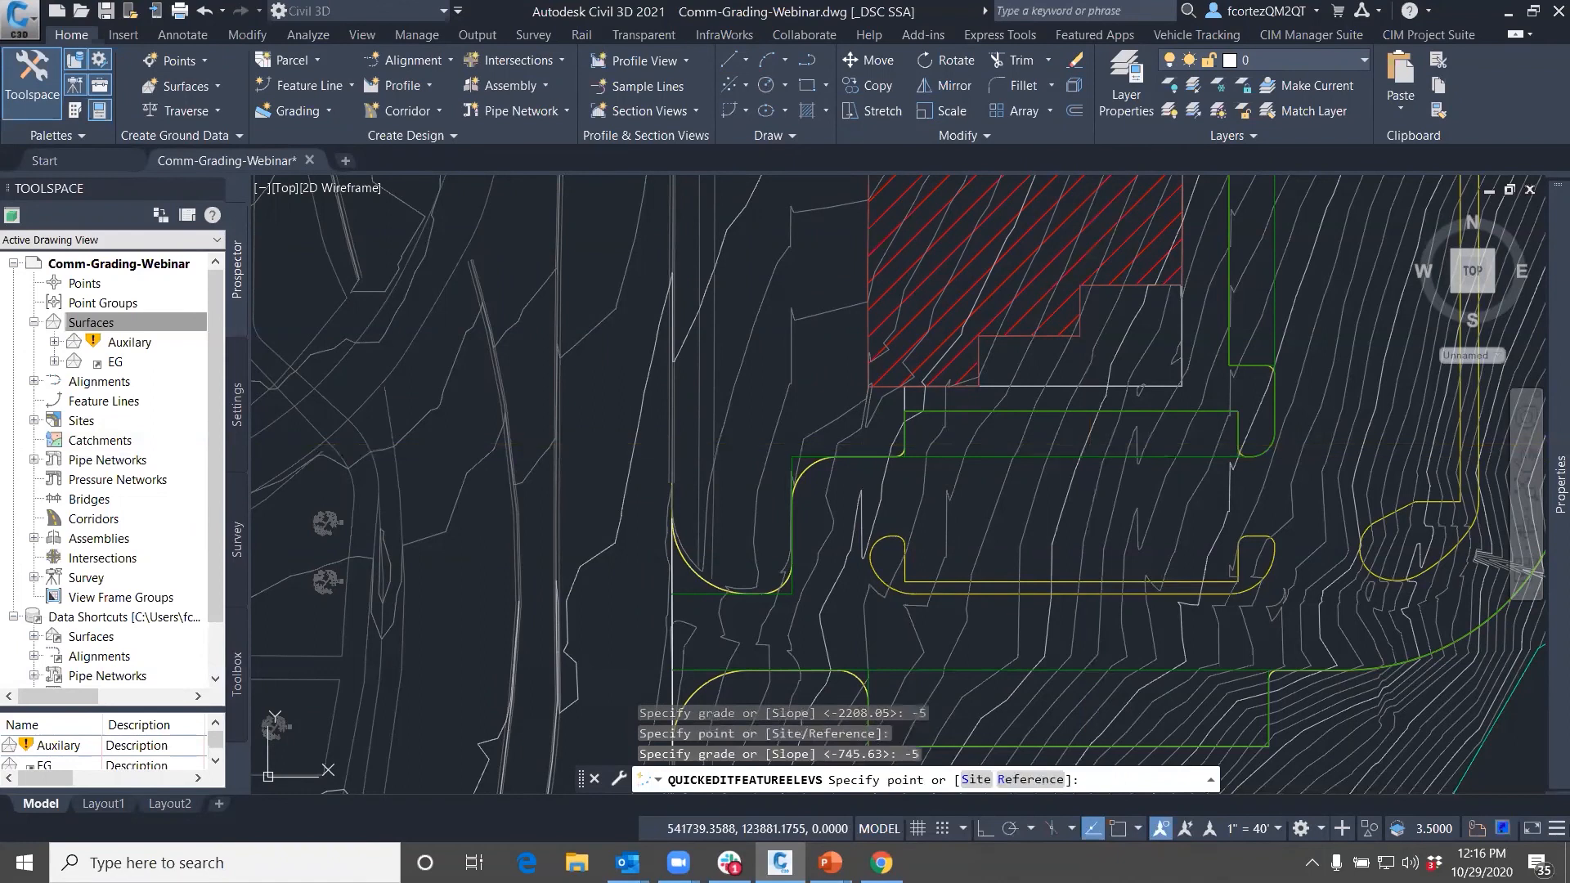
pyautogui.moveTo(1120, 356); pyautogui.dragTo(877, 409, button='middle')
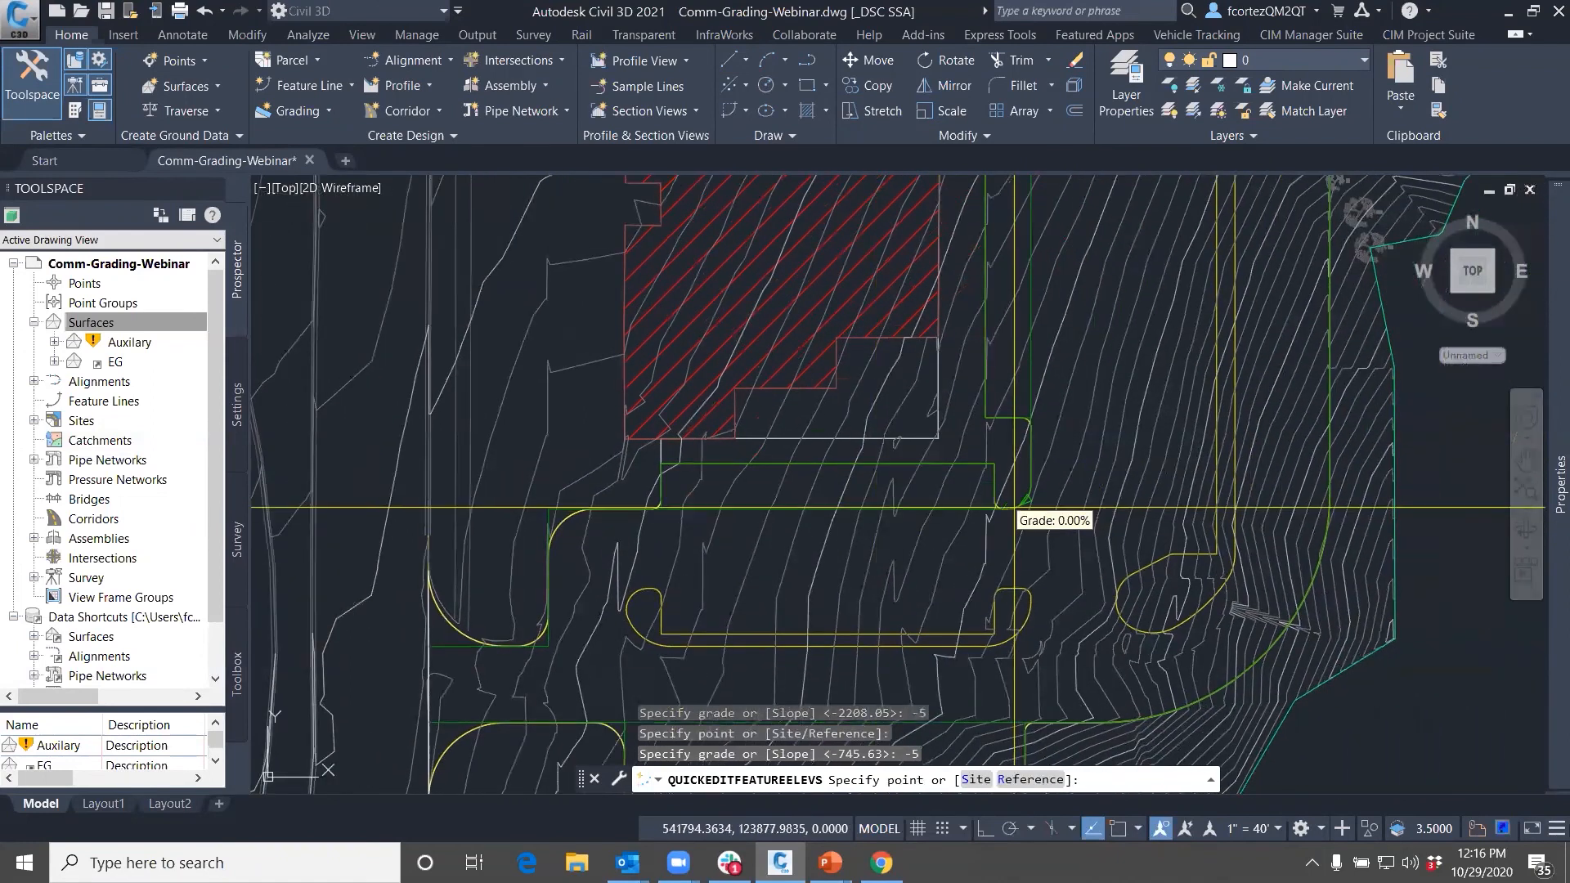
pyautogui.scroll(3, 986, 509)
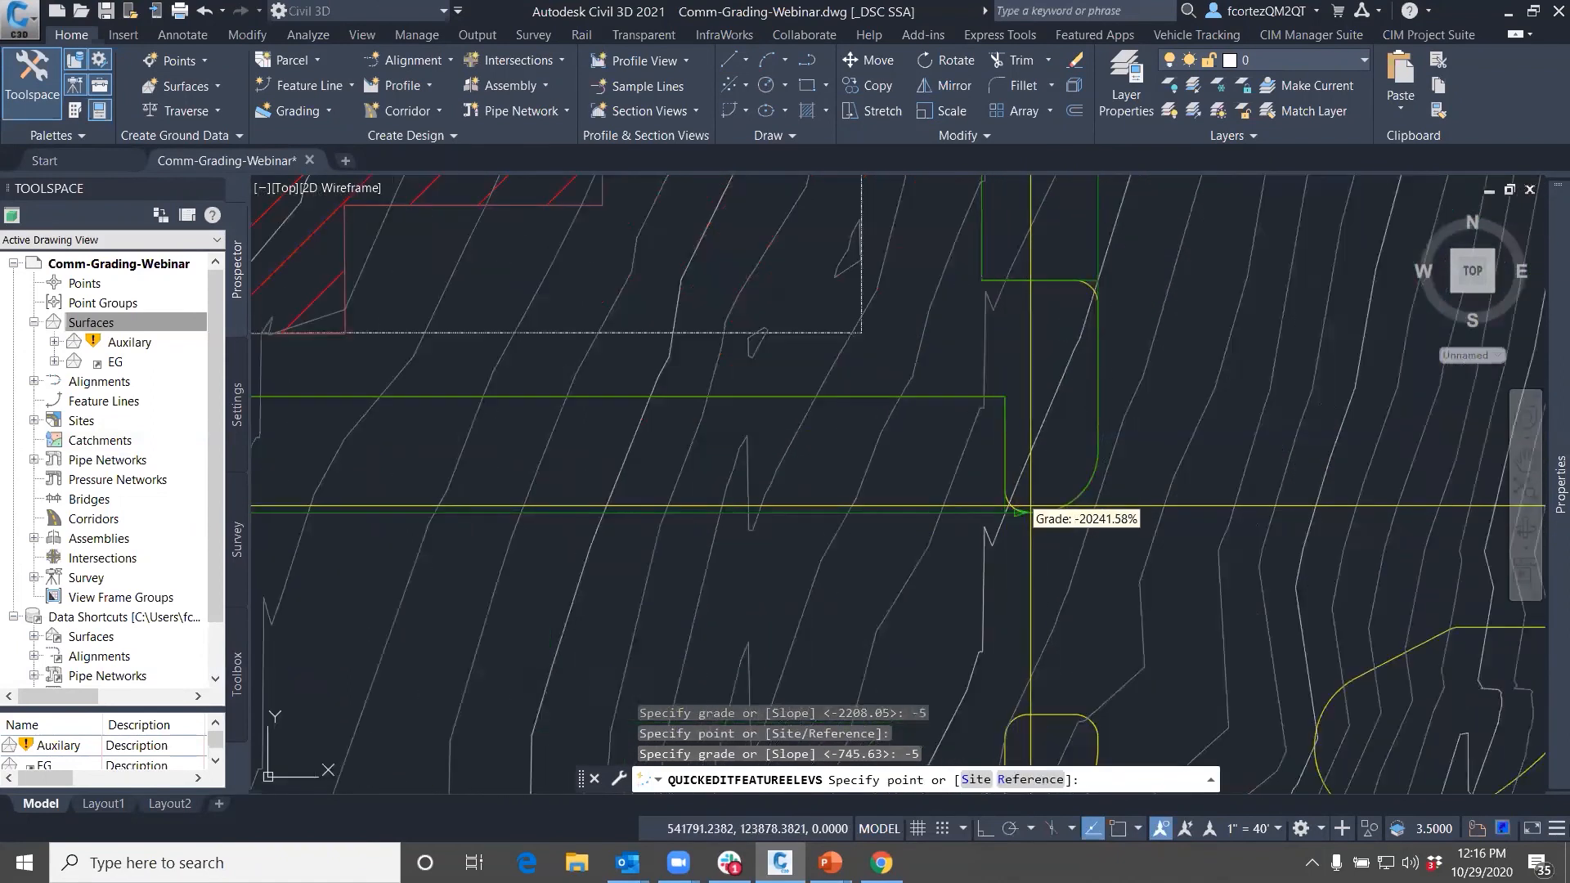
pyautogui.click(1029, 507)
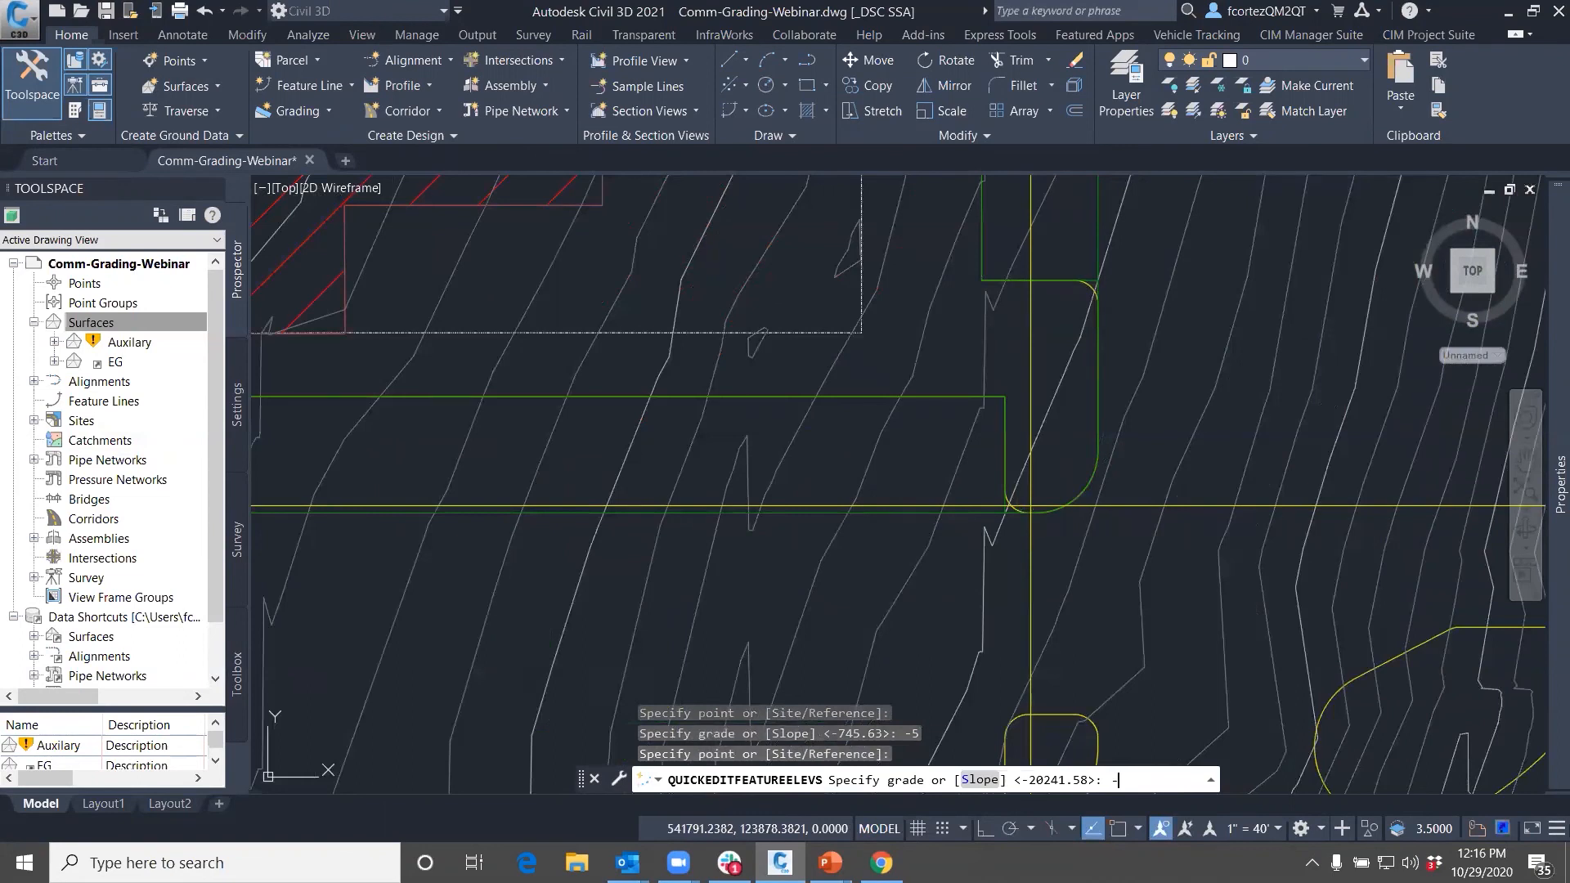
pyautogui.write('5')
pyautogui.press('Return')
# Set a 0% grade on the inner aisle edge's southeast curve and on the short northbound segment up to the east parking bay
pyautogui.click(1031, 505)
pyautogui.write('0')
pyautogui.press('Return')
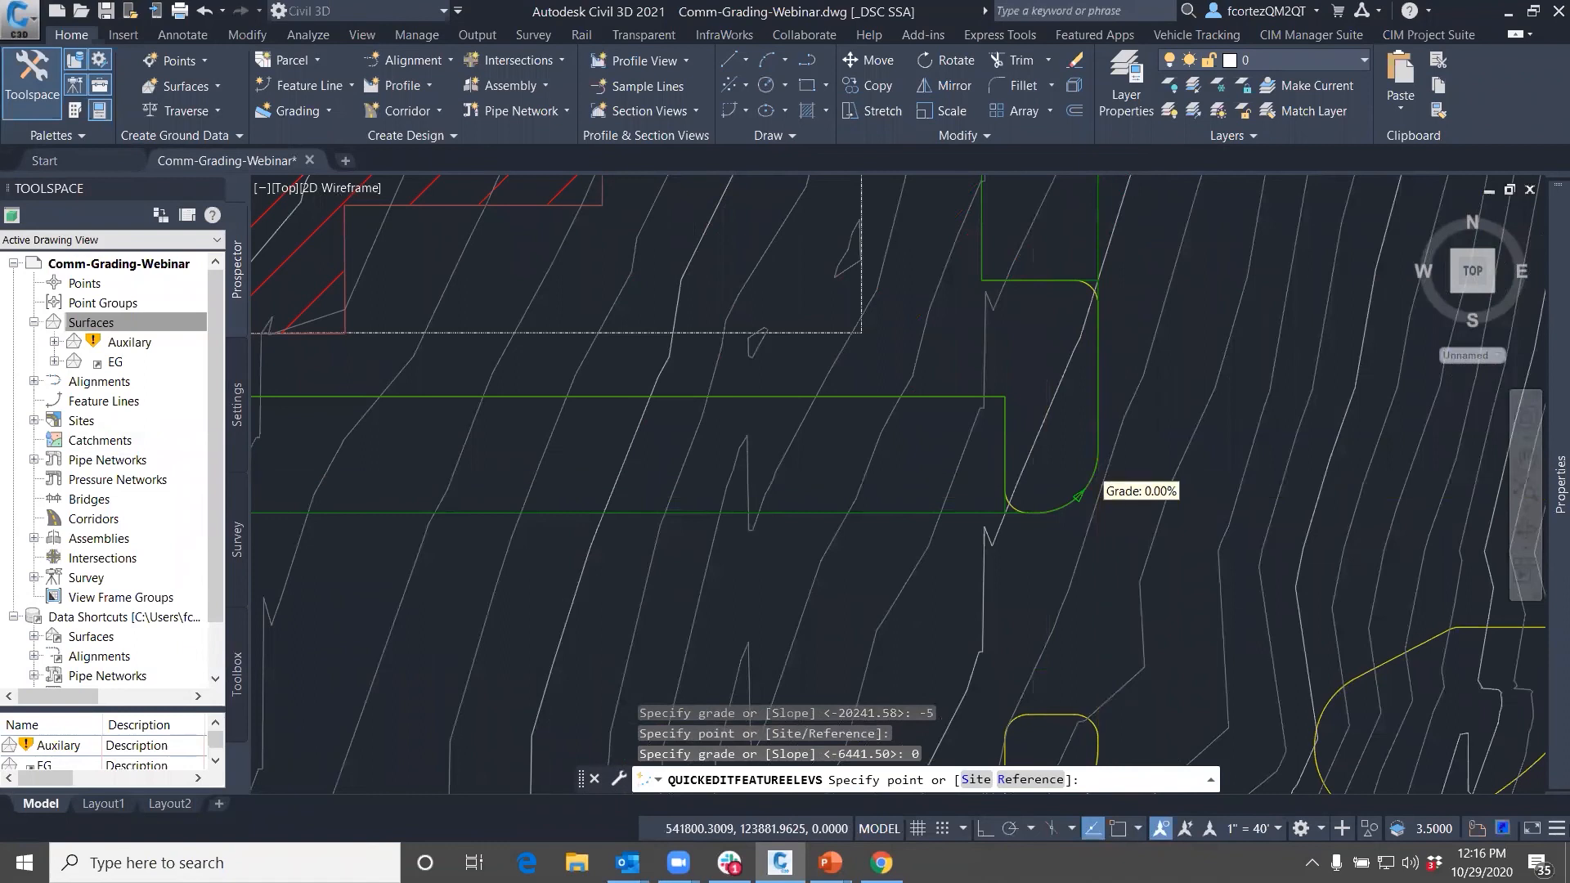
pyautogui.scroll(-2, 1100, 478)
pyautogui.scroll(-2, 1142, 487)
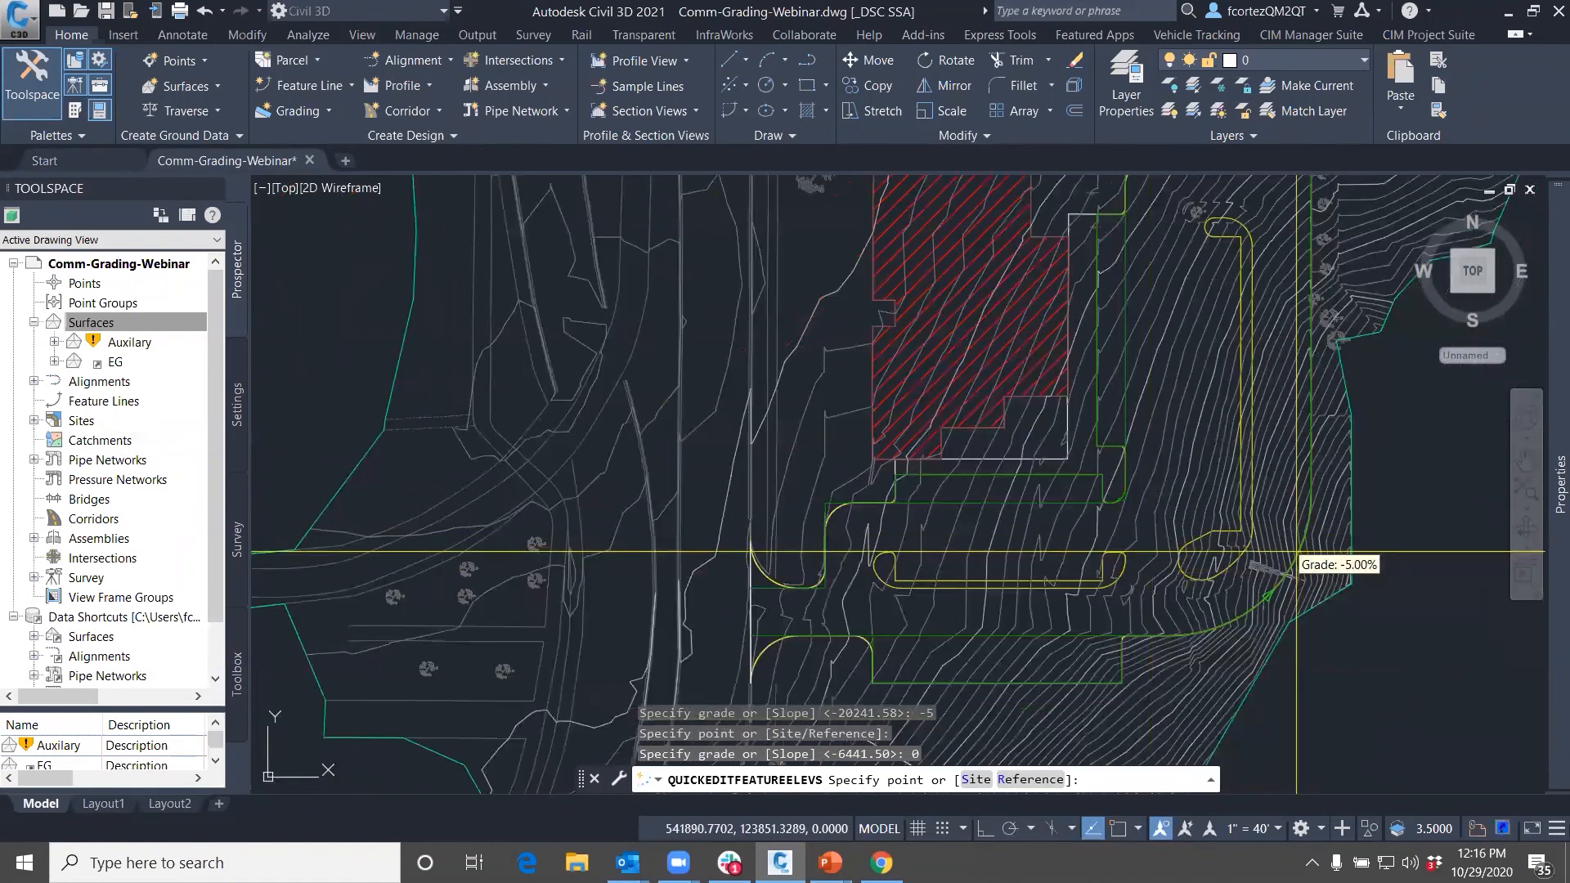
pyautogui.scroll(2, 1145, 521)
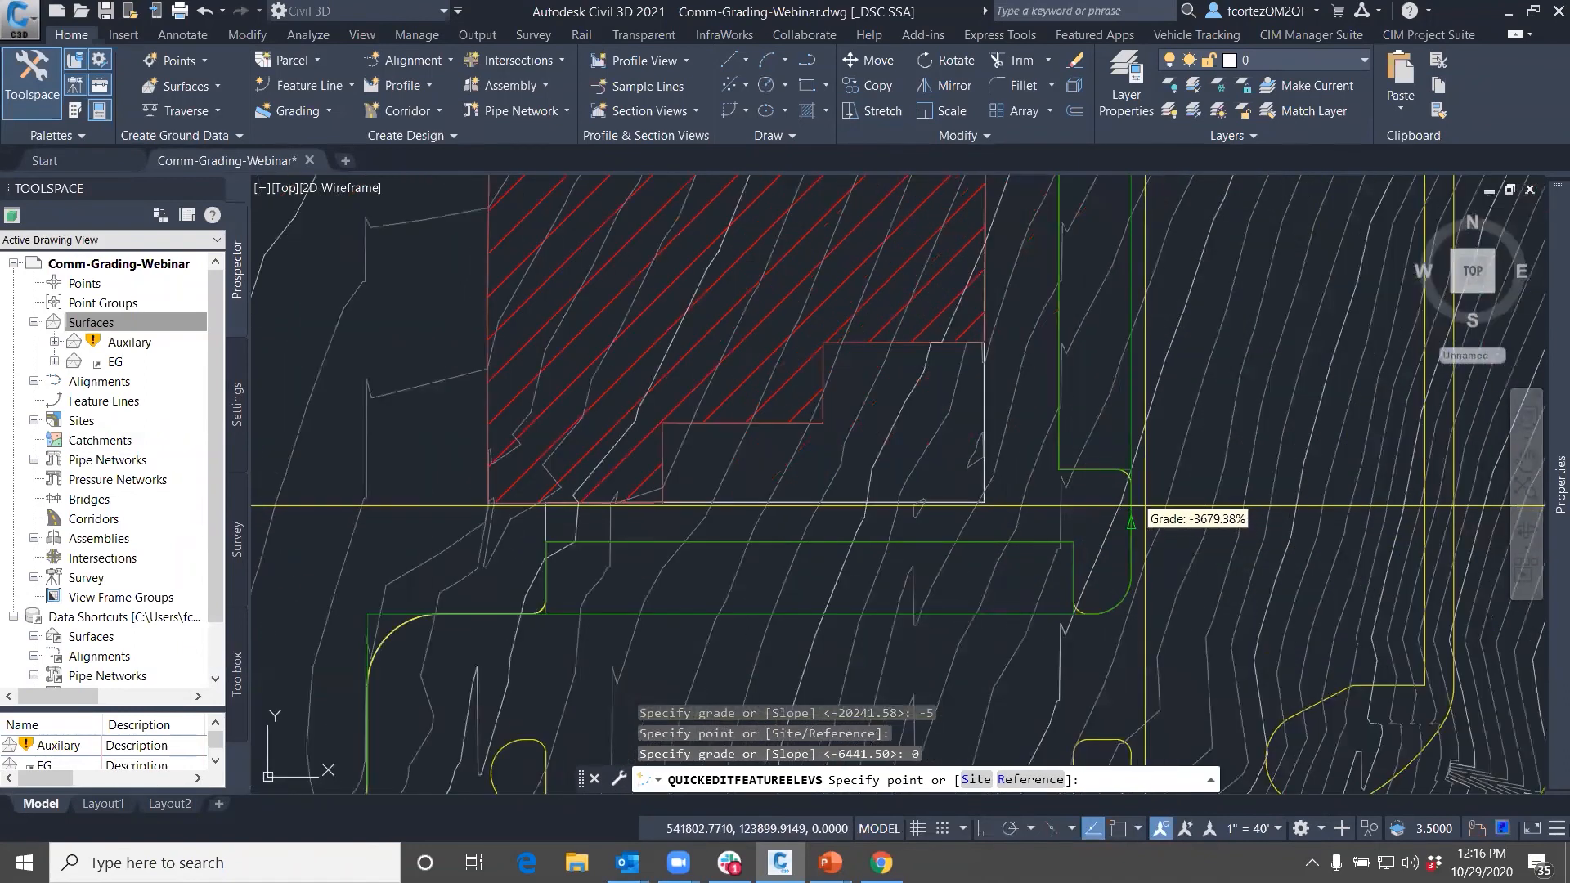
pyautogui.click(1145, 506)
pyautogui.write('0')
pyautogui.press('Return')
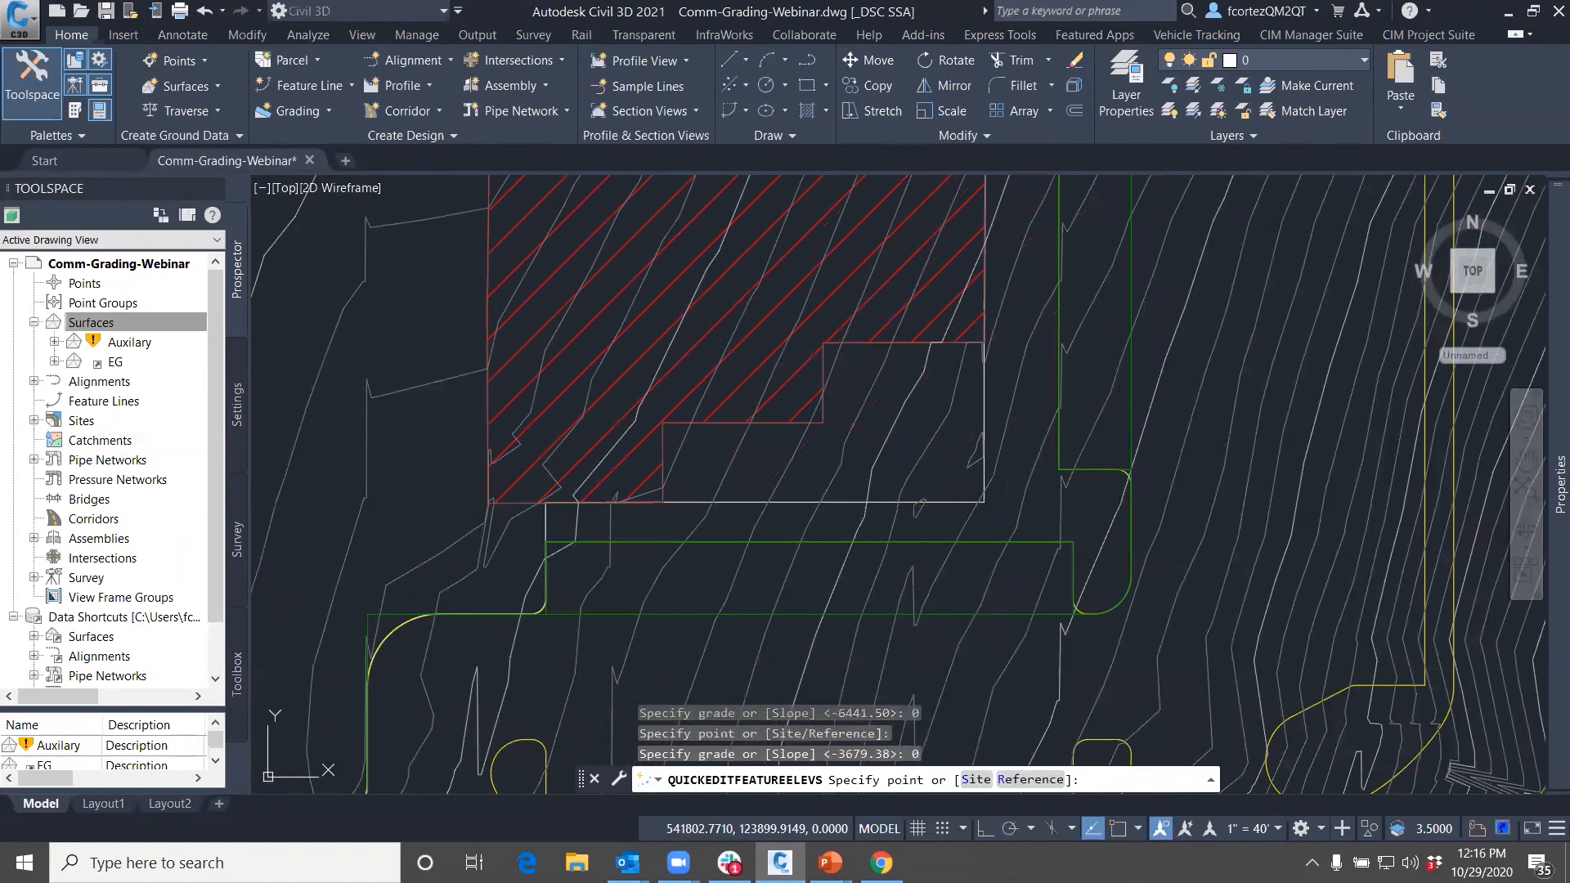
# Set a 5% grade on the inner aisle edge's long segment along the east parking bay and on the segment north of it
pyautogui.scroll(-4, 1145, 430)
pyautogui.moveTo(1145, 430); pyautogui.dragTo(1146, 517, button='middle')
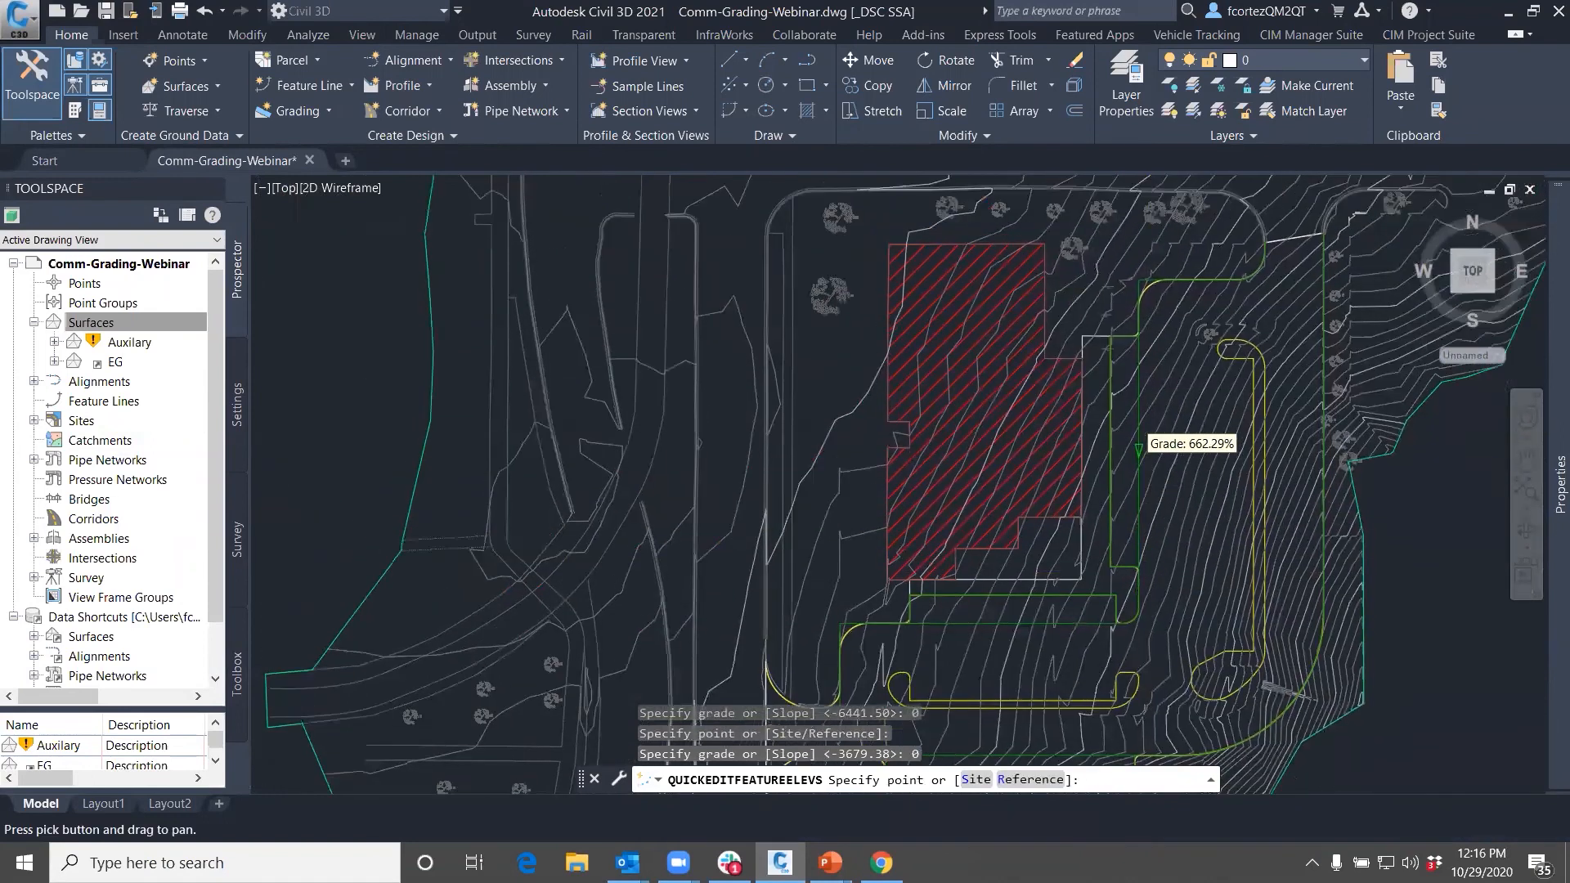
pyautogui.click(1154, 423)
pyautogui.write('5')
pyautogui.press('Return')
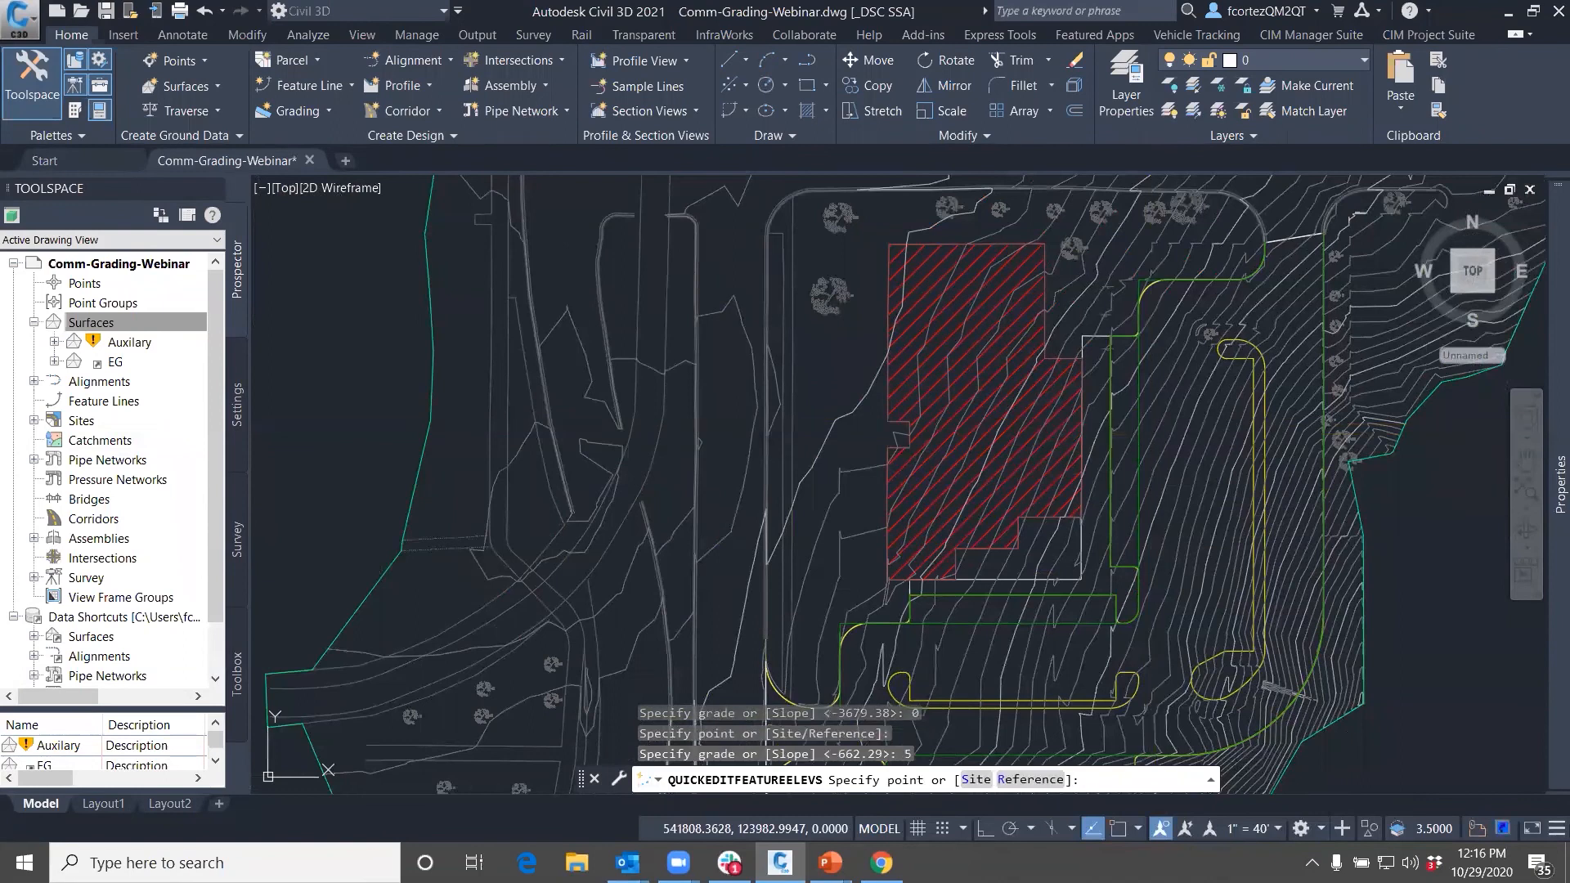
pyautogui.click(1145, 291)
pyautogui.write('5')
pyautogui.press('Return')
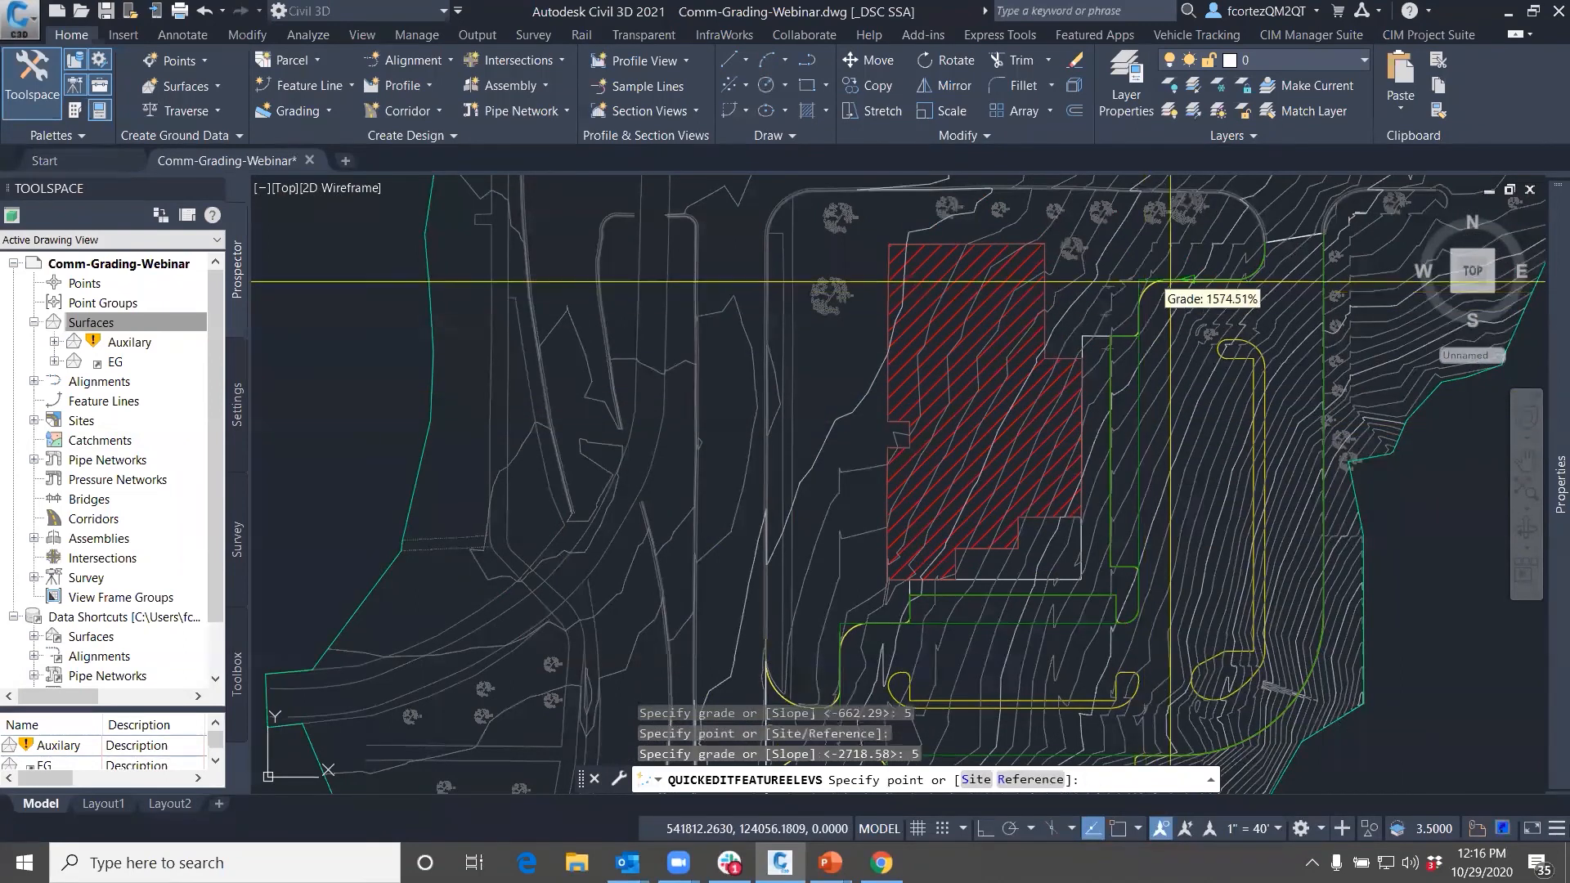
pyautogui.scroll(5, 1193, 299)
pyautogui.press('Escape')
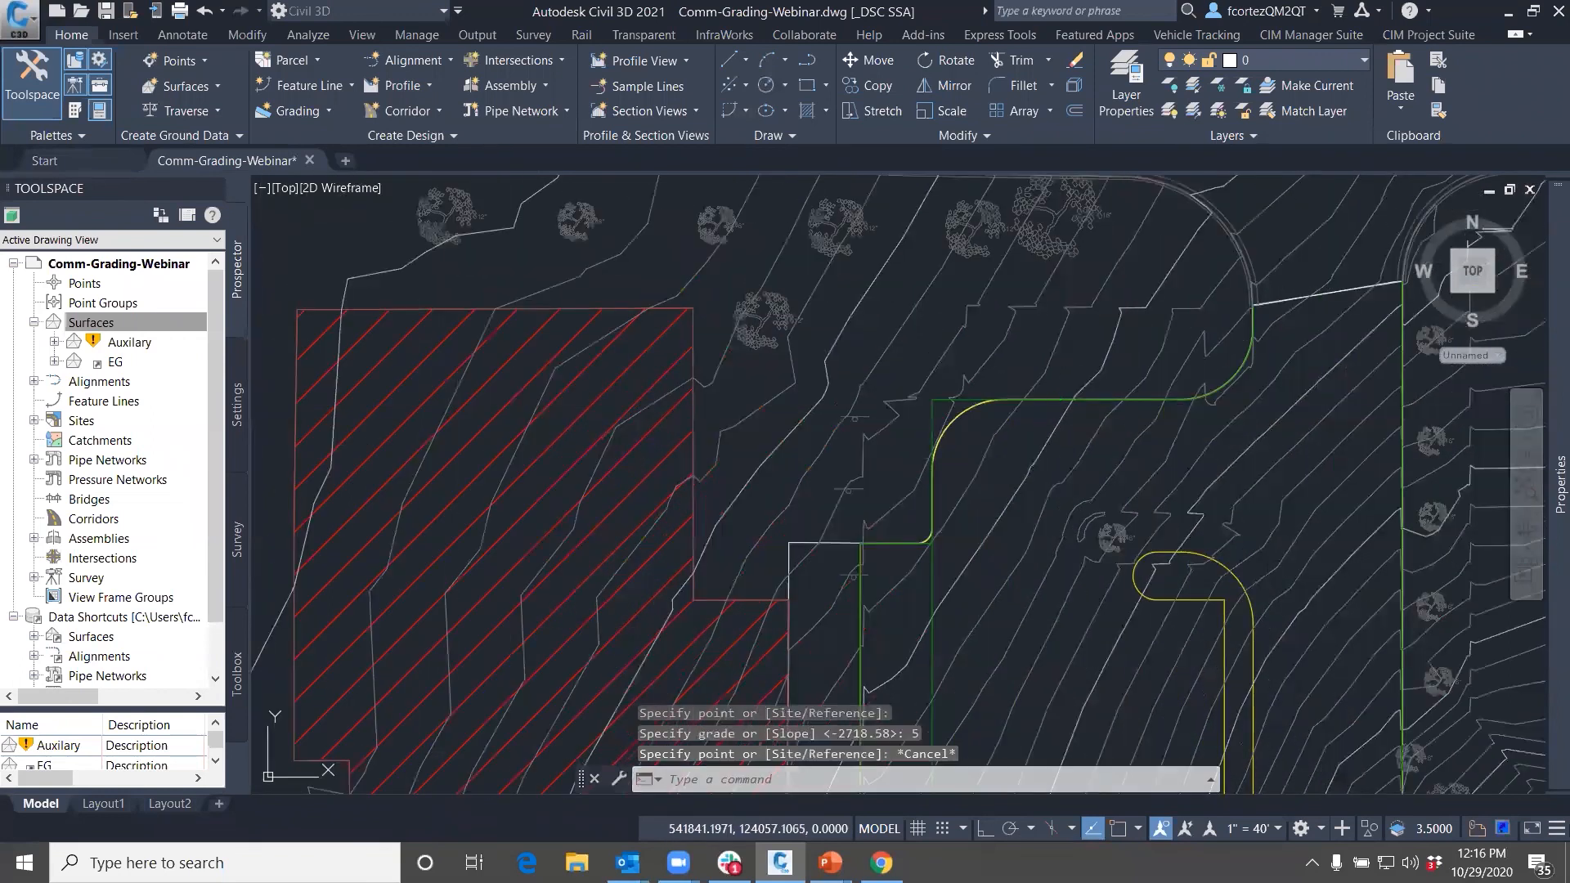
pyautogui.click(1124, 399)
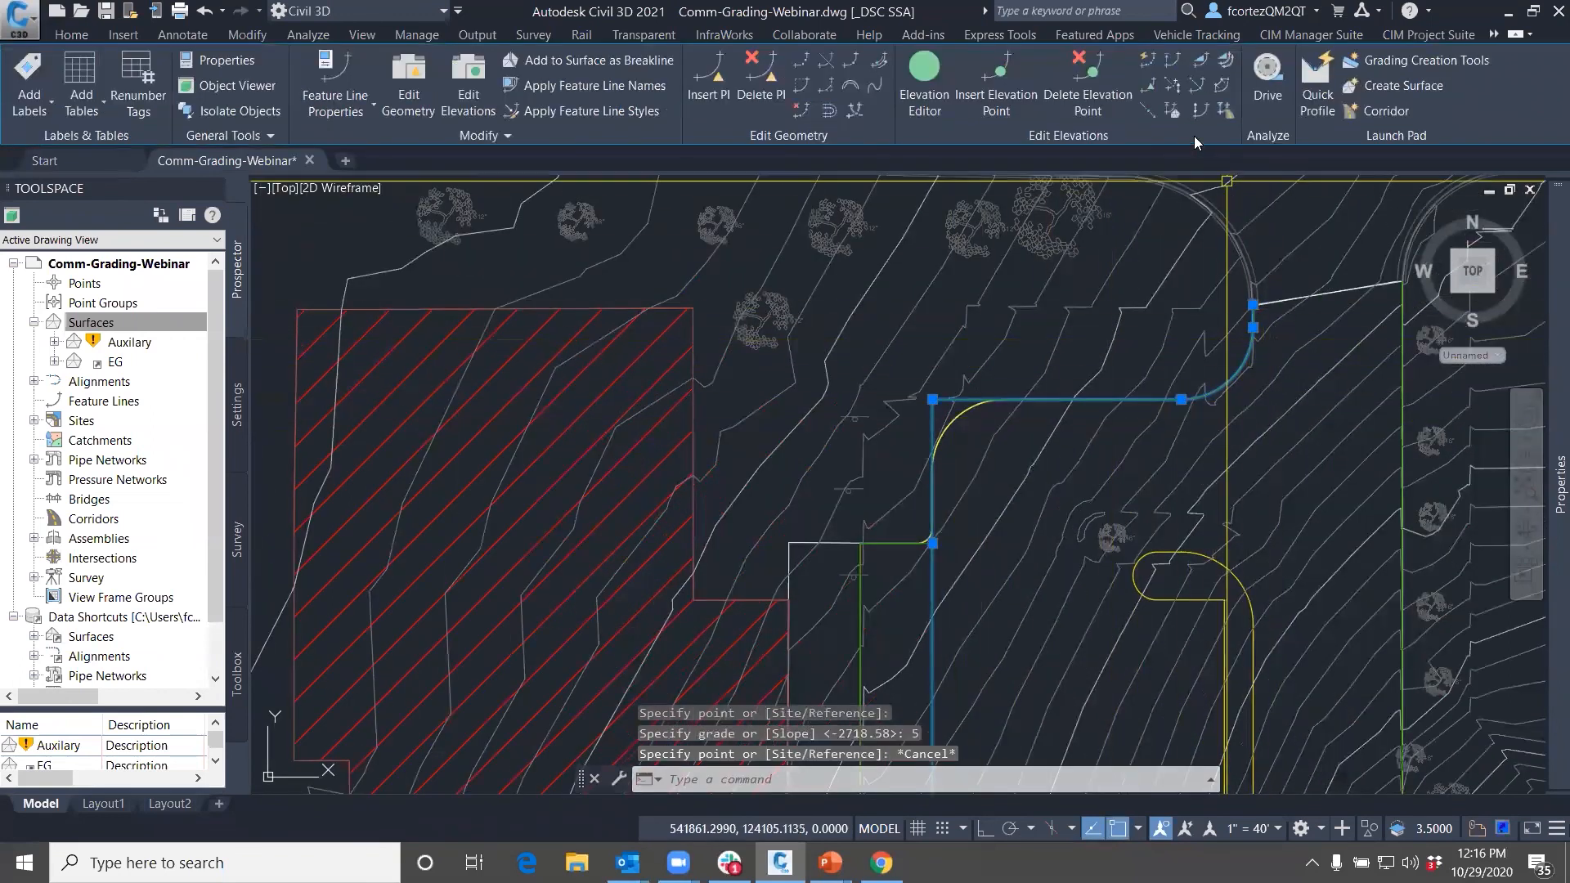
pyautogui.click(1205, 64)
pyautogui.click(936, 418)
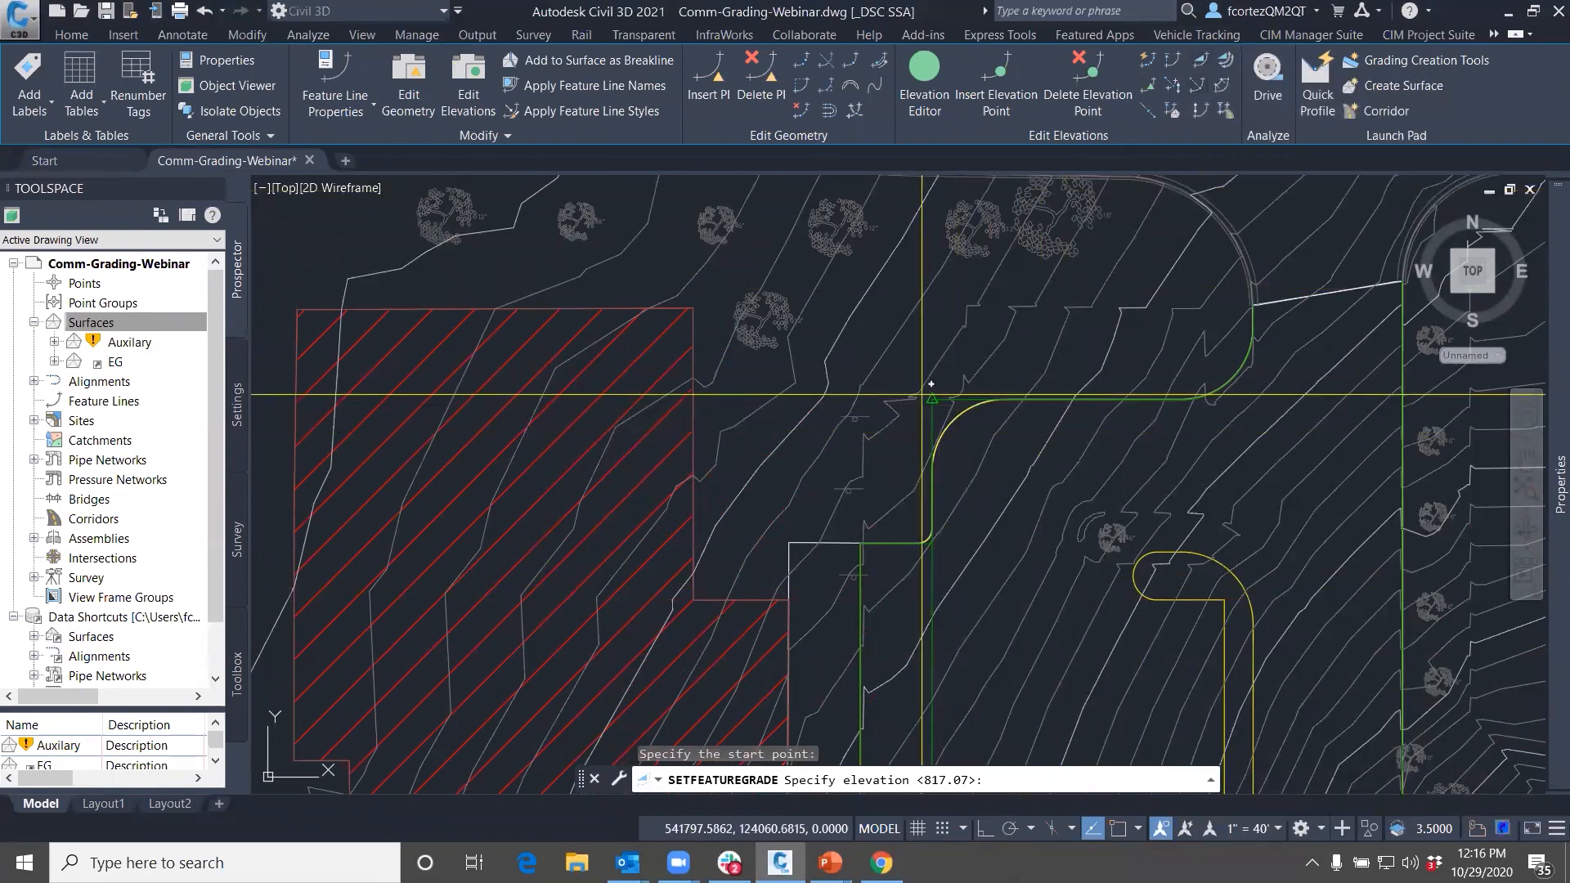
pyautogui.press('Return')
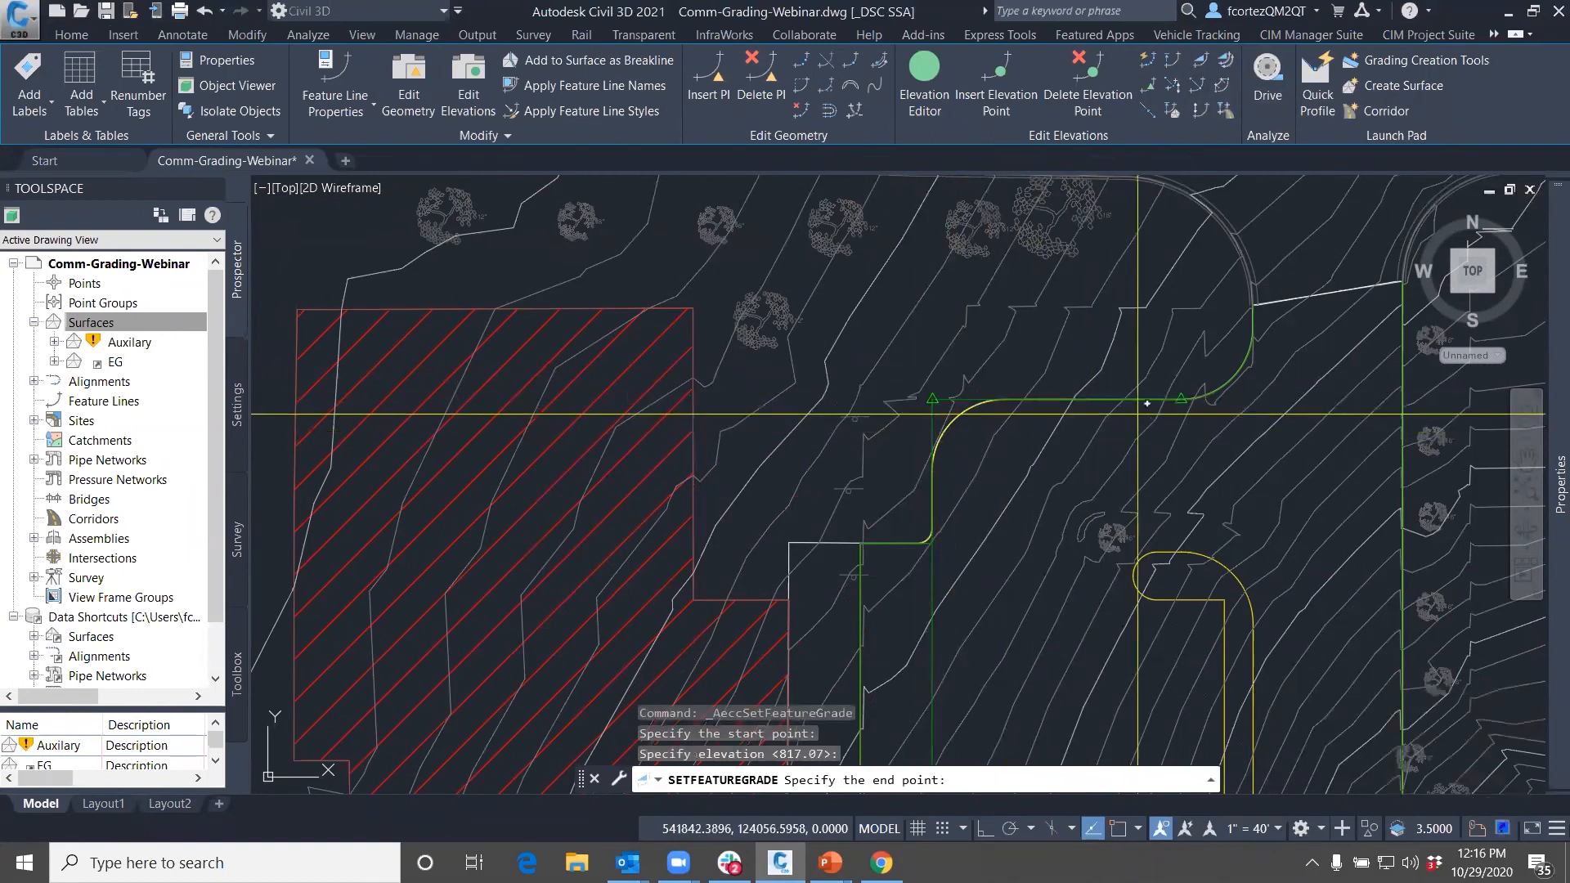
pyautogui.click(1263, 309)
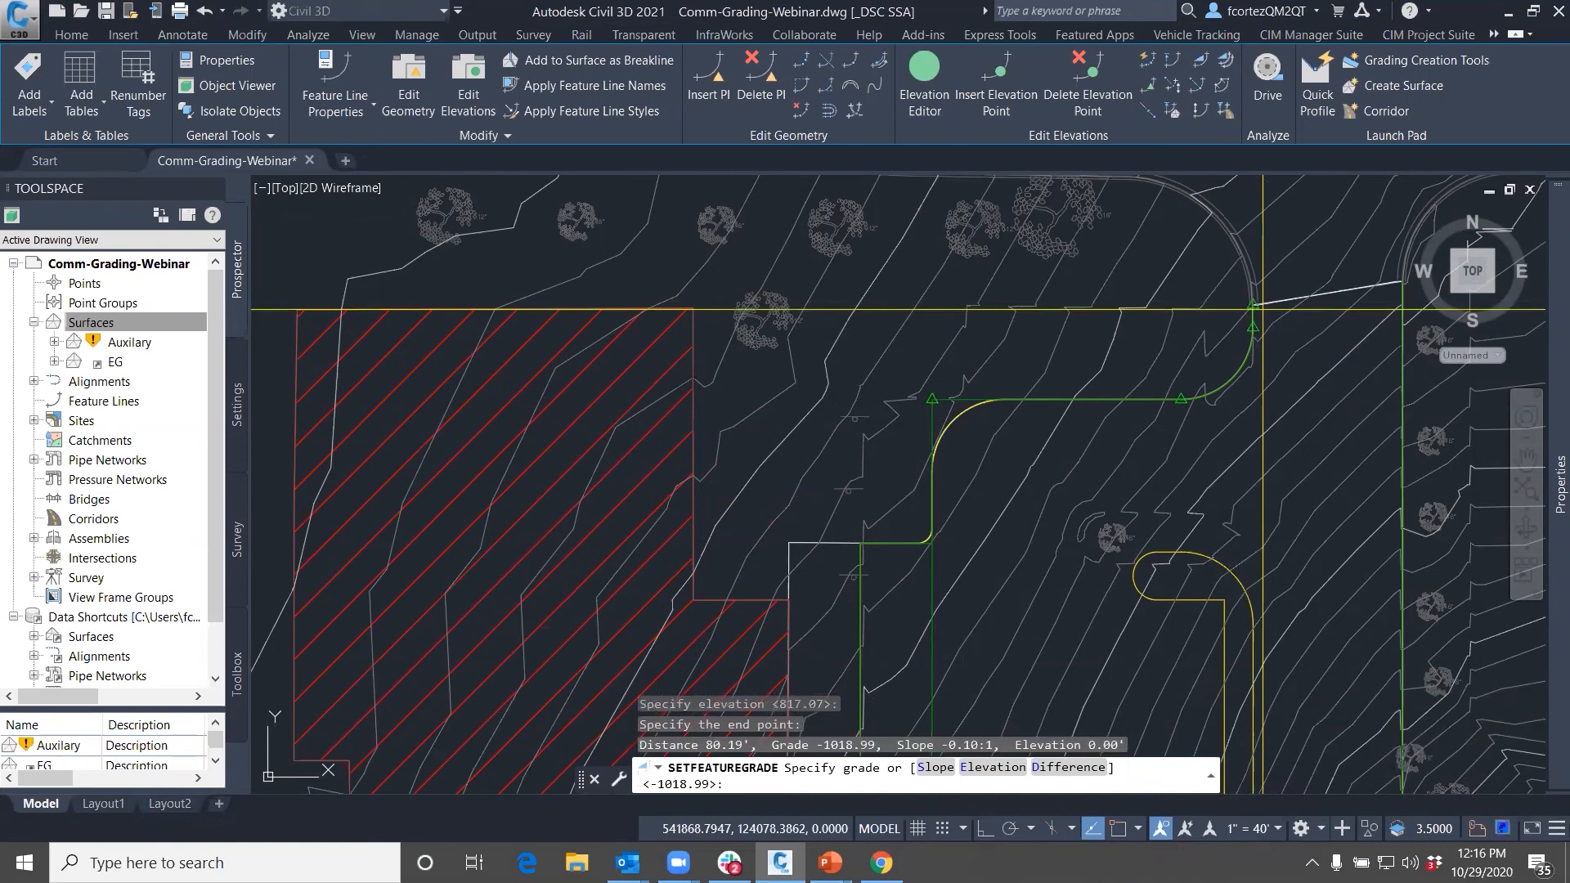
pyautogui.press('Escape')
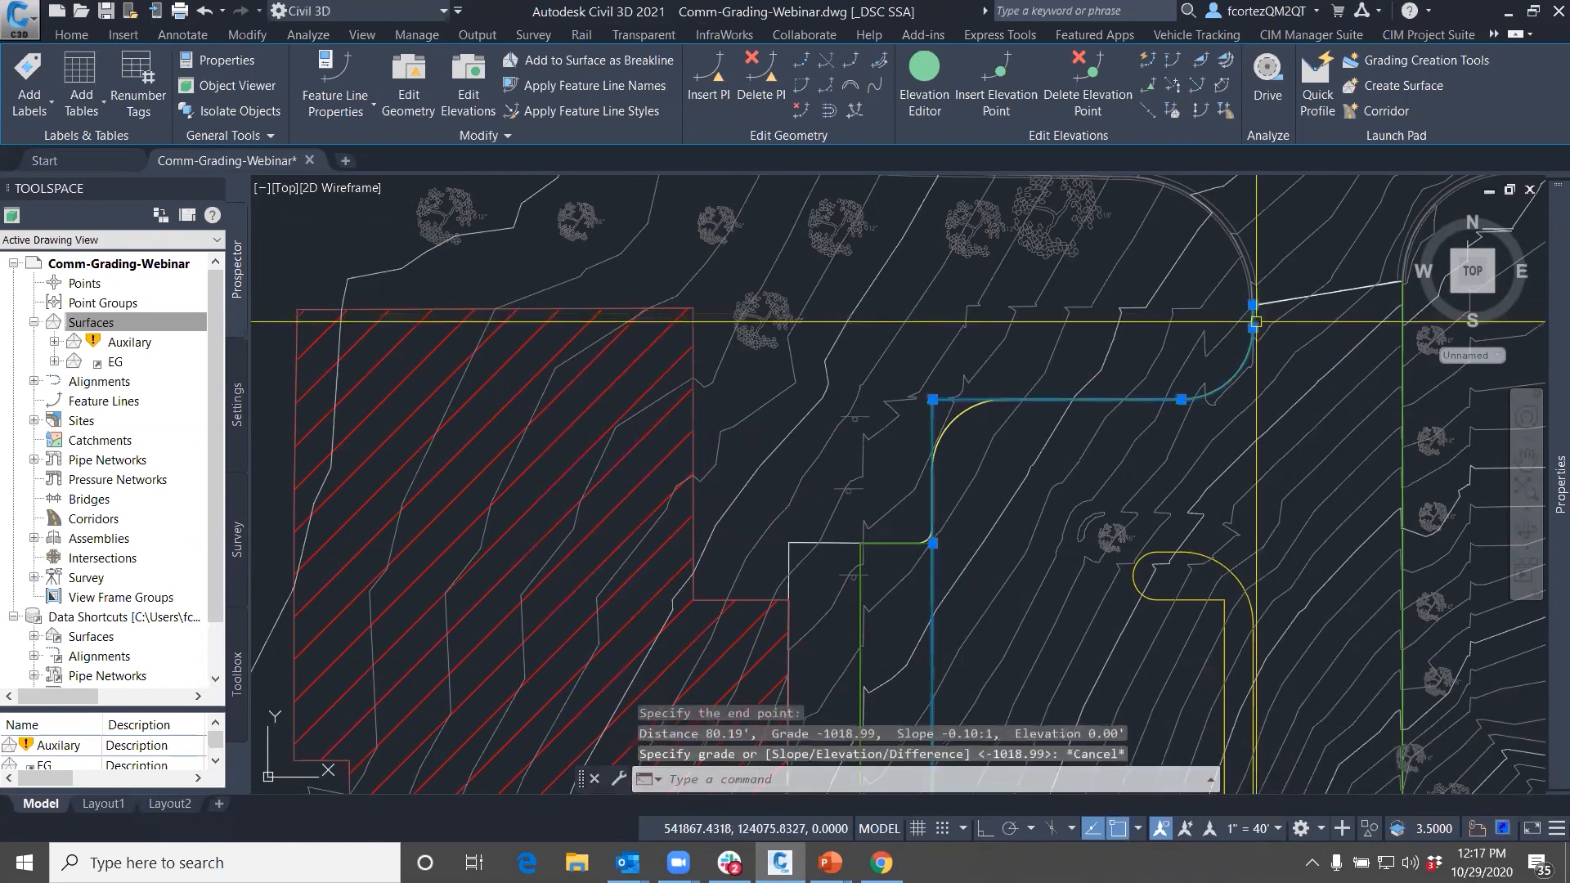
# Set the inner aisle edge's northeast entrance endpoint to the EG surface elevation
pyautogui.click(1148, 60)
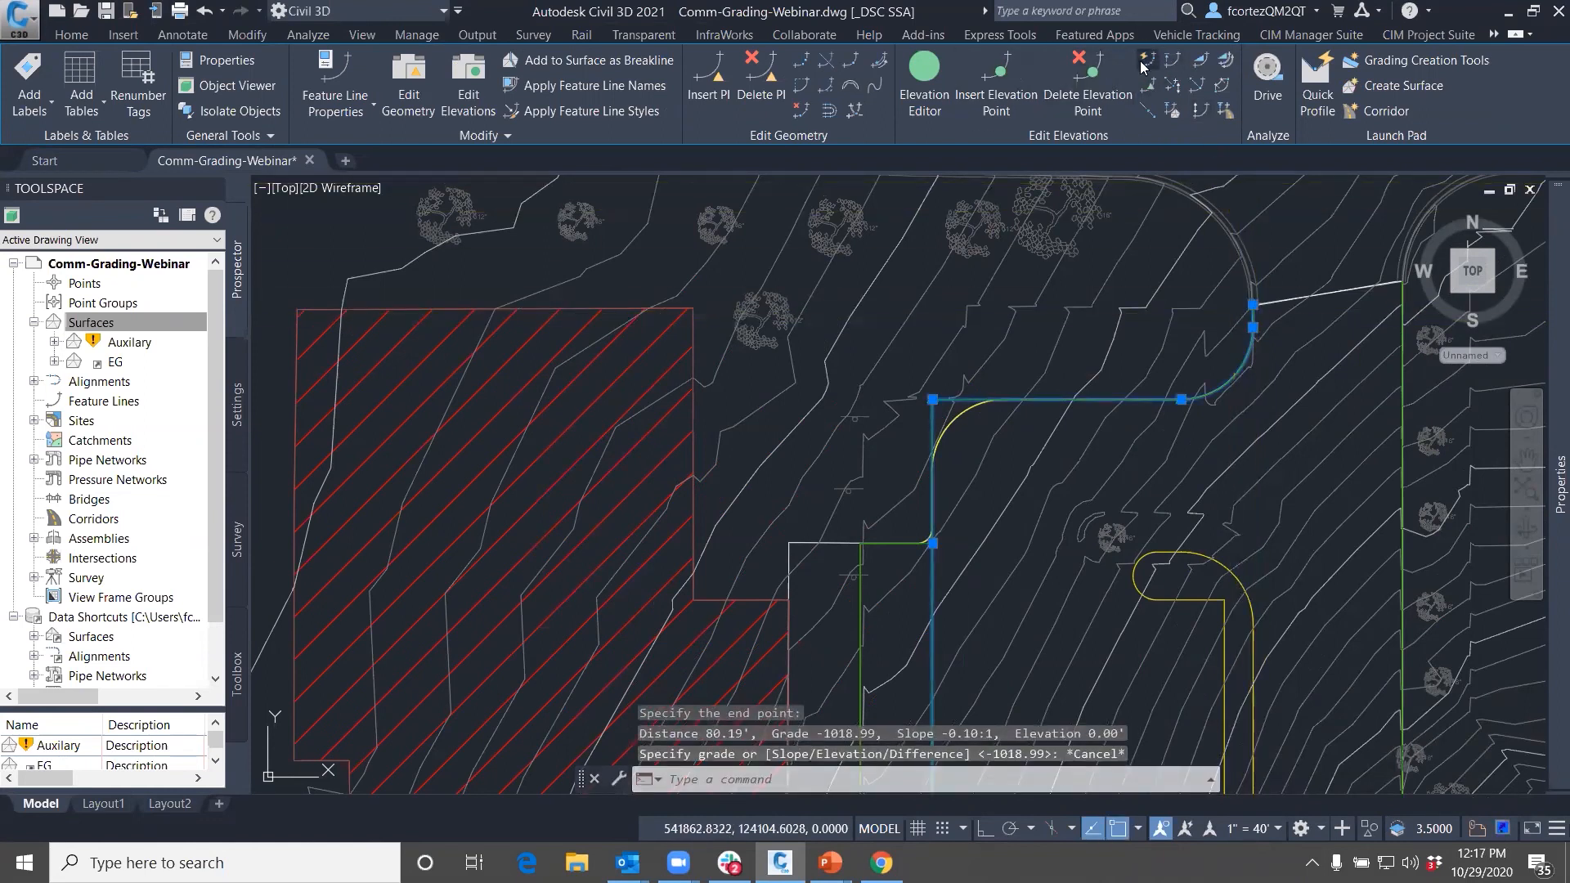
pyautogui.click(1259, 304)
pyautogui.press('Return')
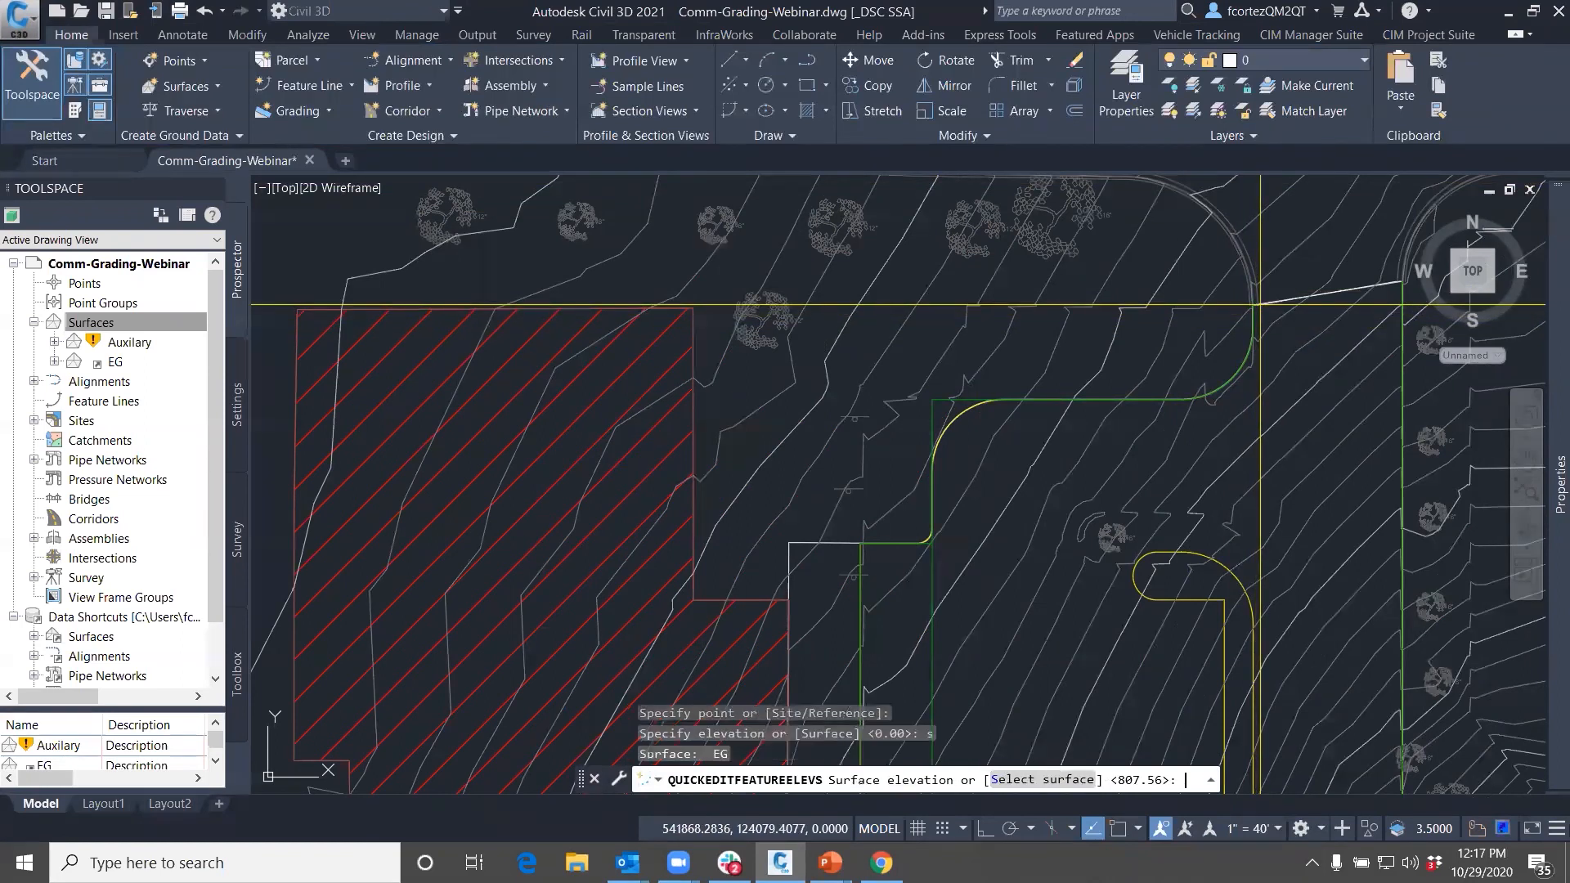
pyautogui.press('Return')
pyautogui.press('Escape')
# Apply a uniform grade along the inner aisle edge from its northern corner to the northeast entrance endpoint, keeping both end elevations
pyautogui.click(1253, 315)
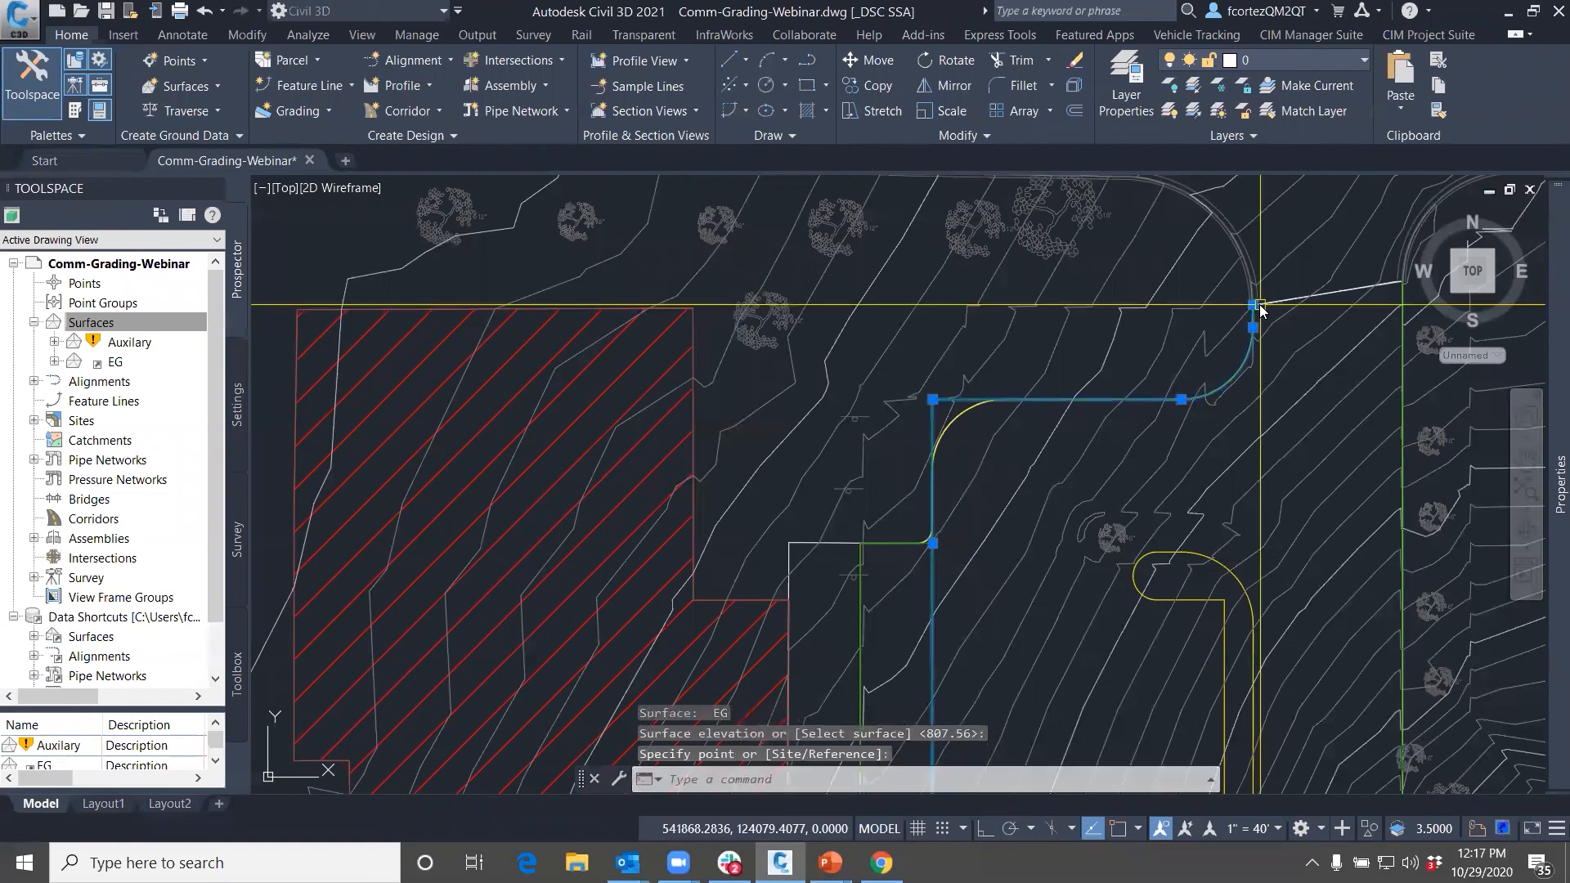
pyautogui.click(1199, 64)
pyautogui.click(947, 399)
pyautogui.press('Return')
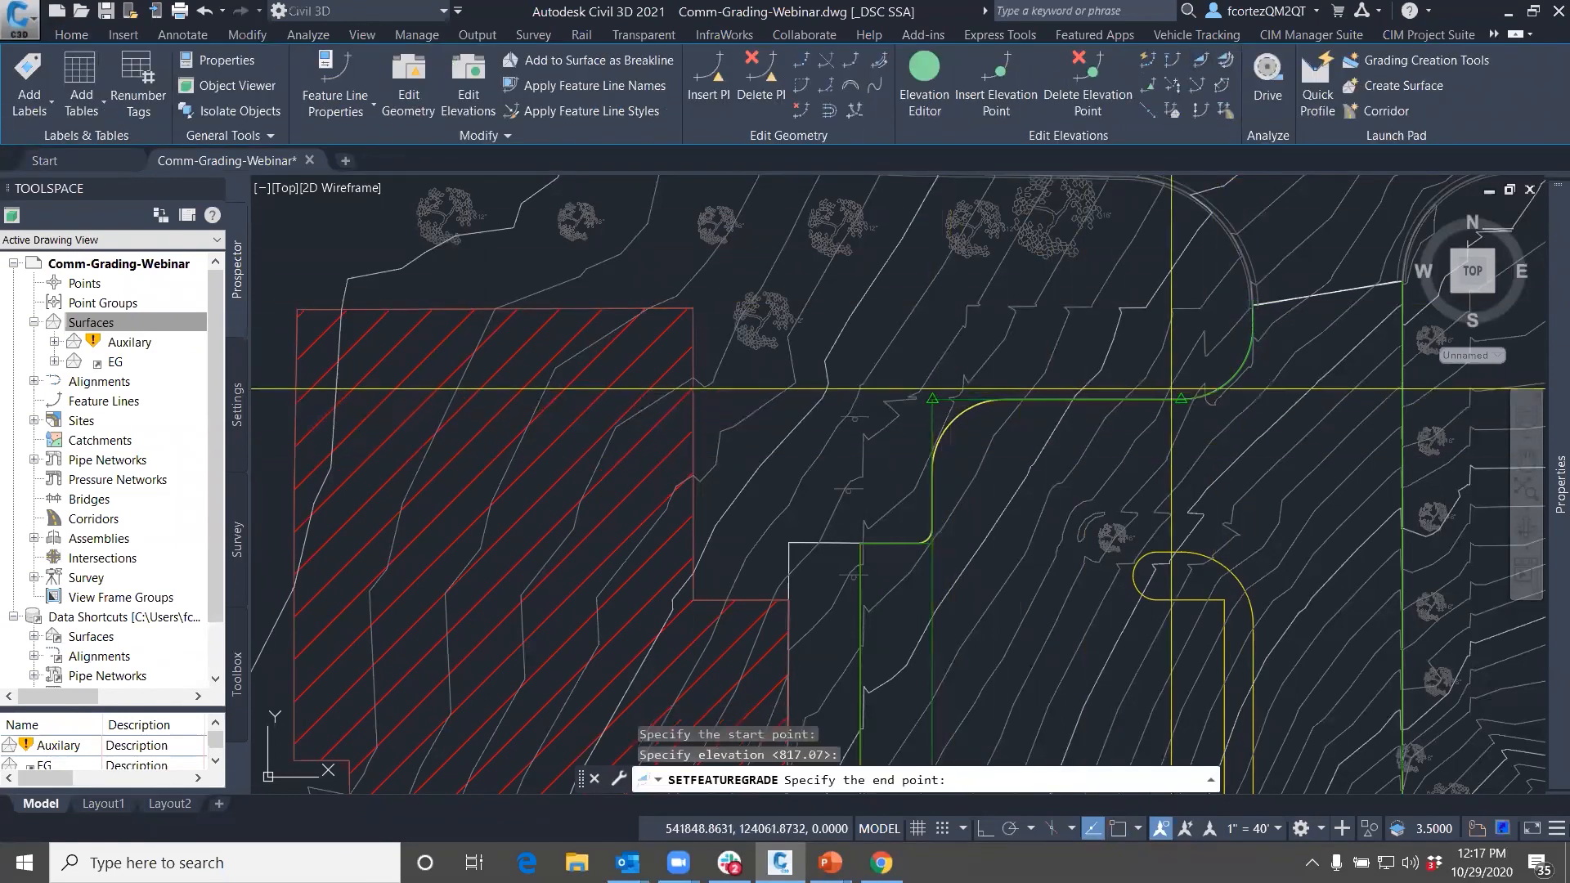
pyautogui.click(1250, 314)
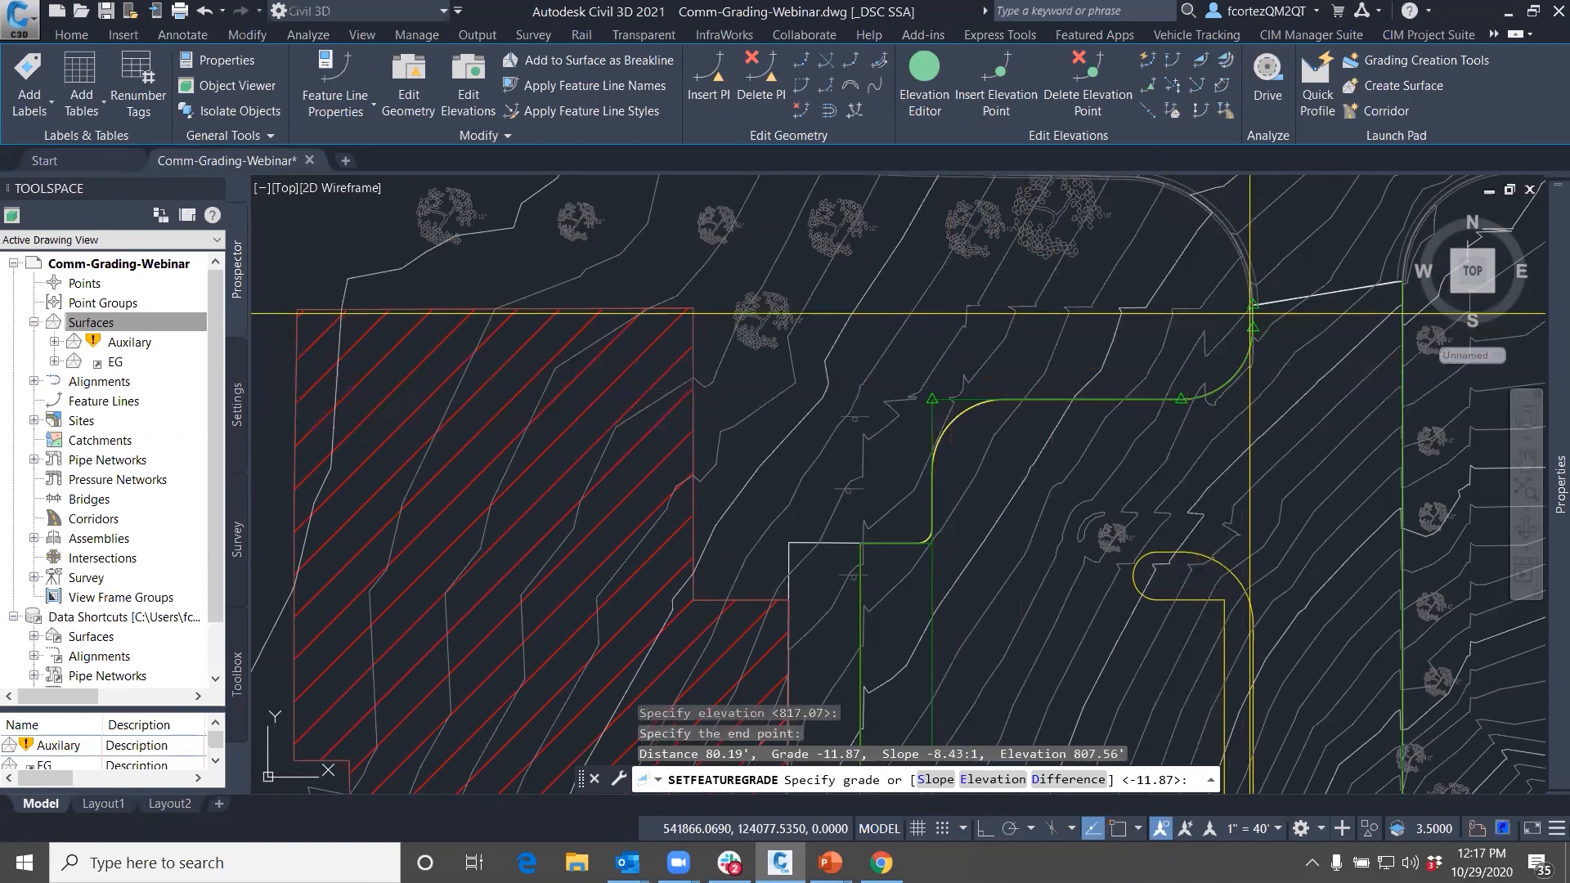
pyautogui.press('Return')
pyautogui.press('Return')
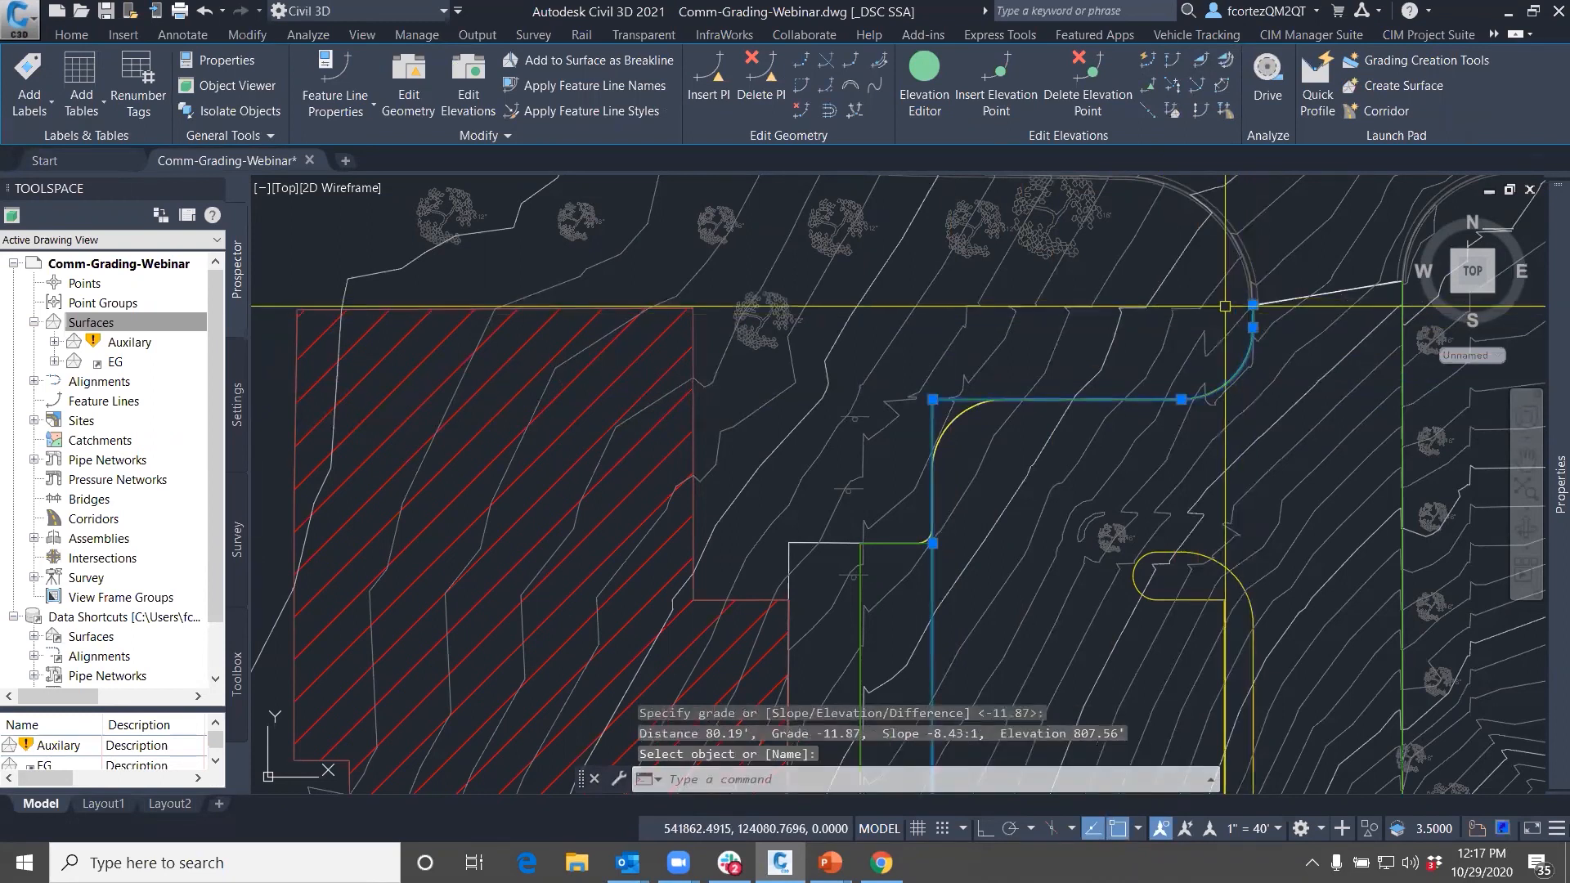
pyautogui.scroll(-6, 1148, 457)
pyautogui.scroll(4, 1148, 457)
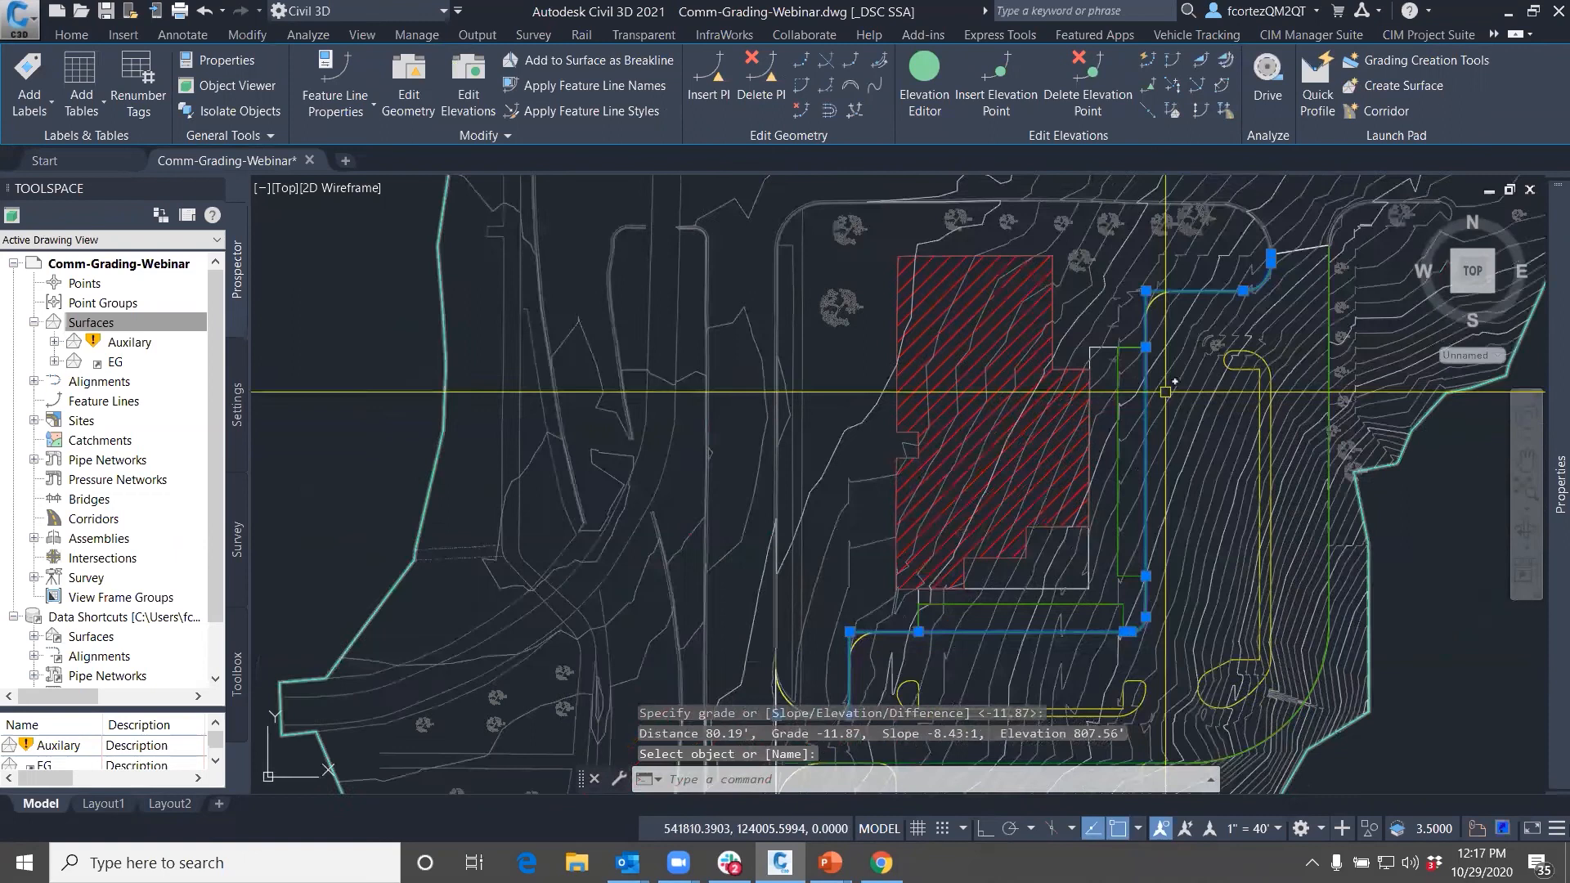
pyautogui.press('Escape')
pyautogui.scroll(-2, 1145, 368)
pyautogui.scroll(2, 1141, 365)
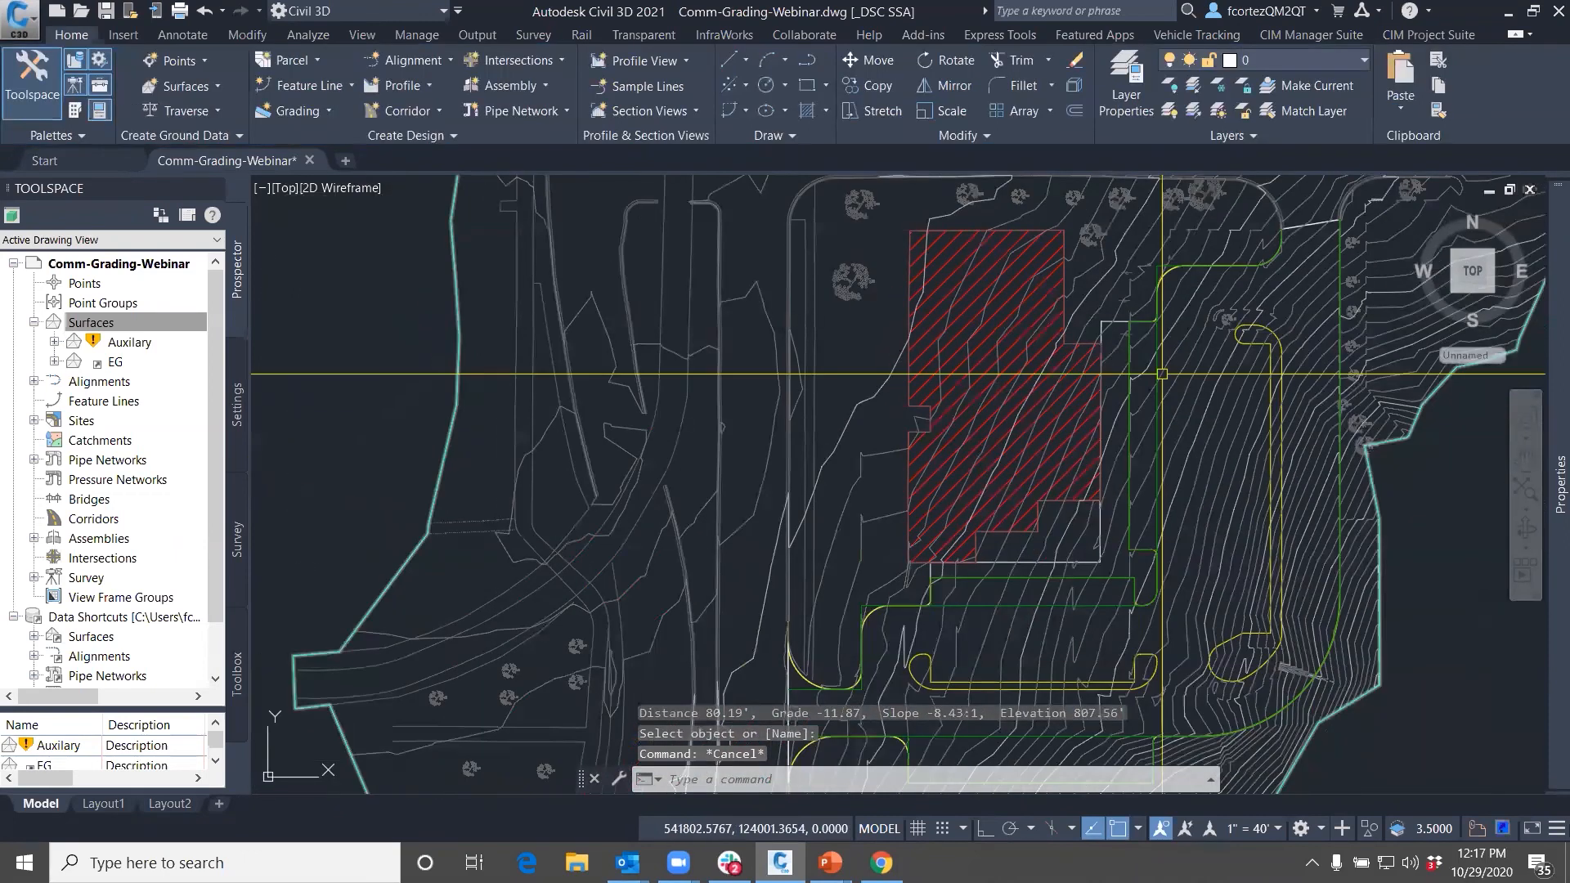
# Set a 2% grade on the north and south end segments of the parking bay east of the building
pyautogui.scroll(2, 1136, 329)
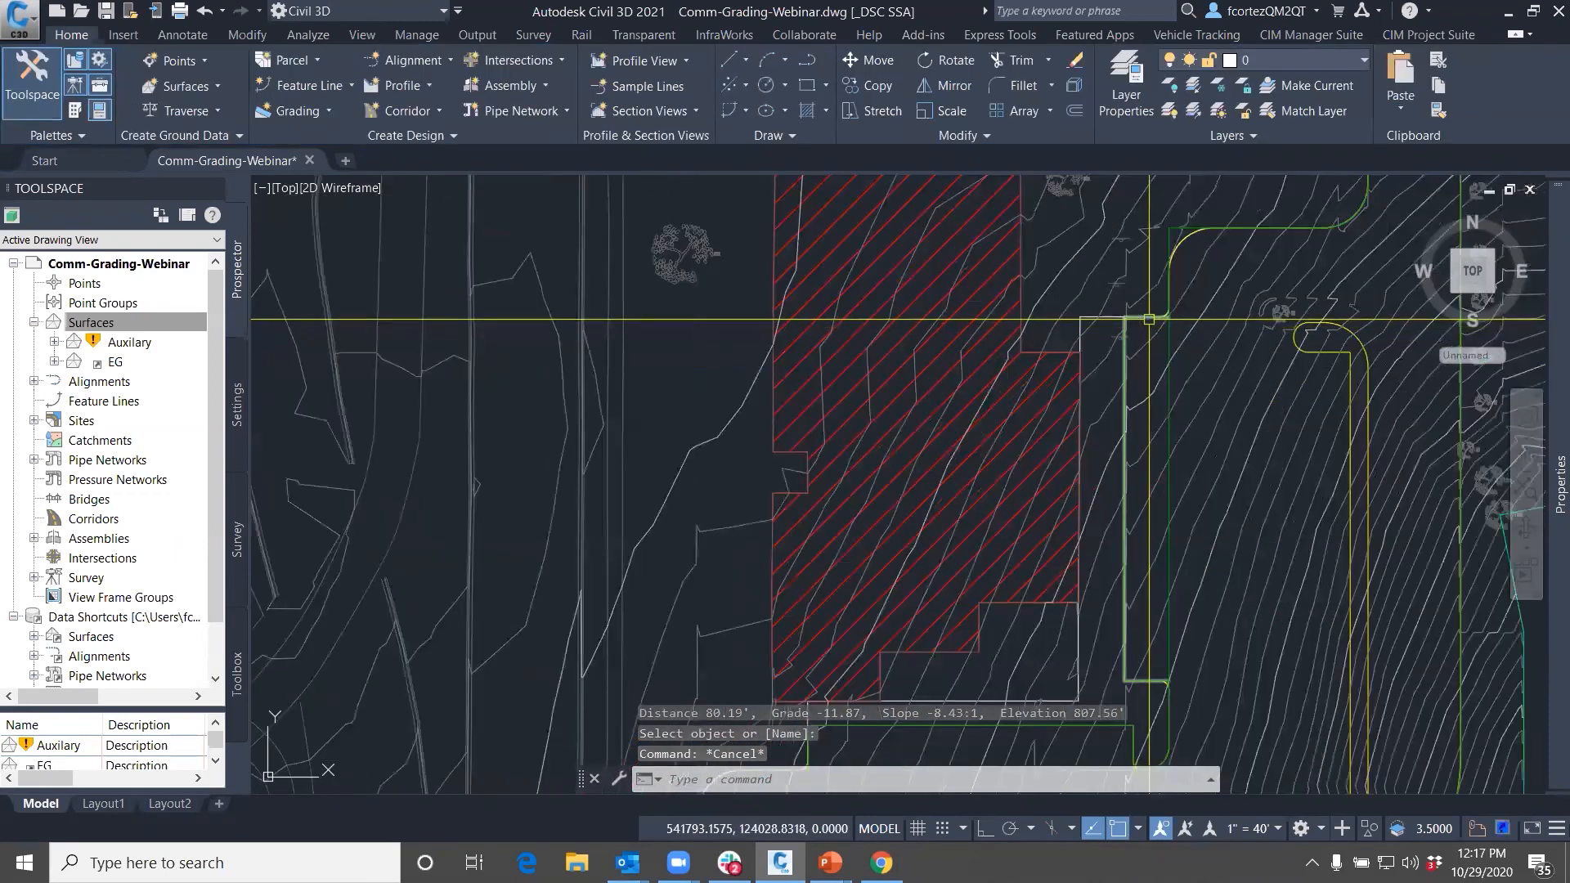
pyautogui.click(1131, 425)
pyautogui.click(1147, 60)
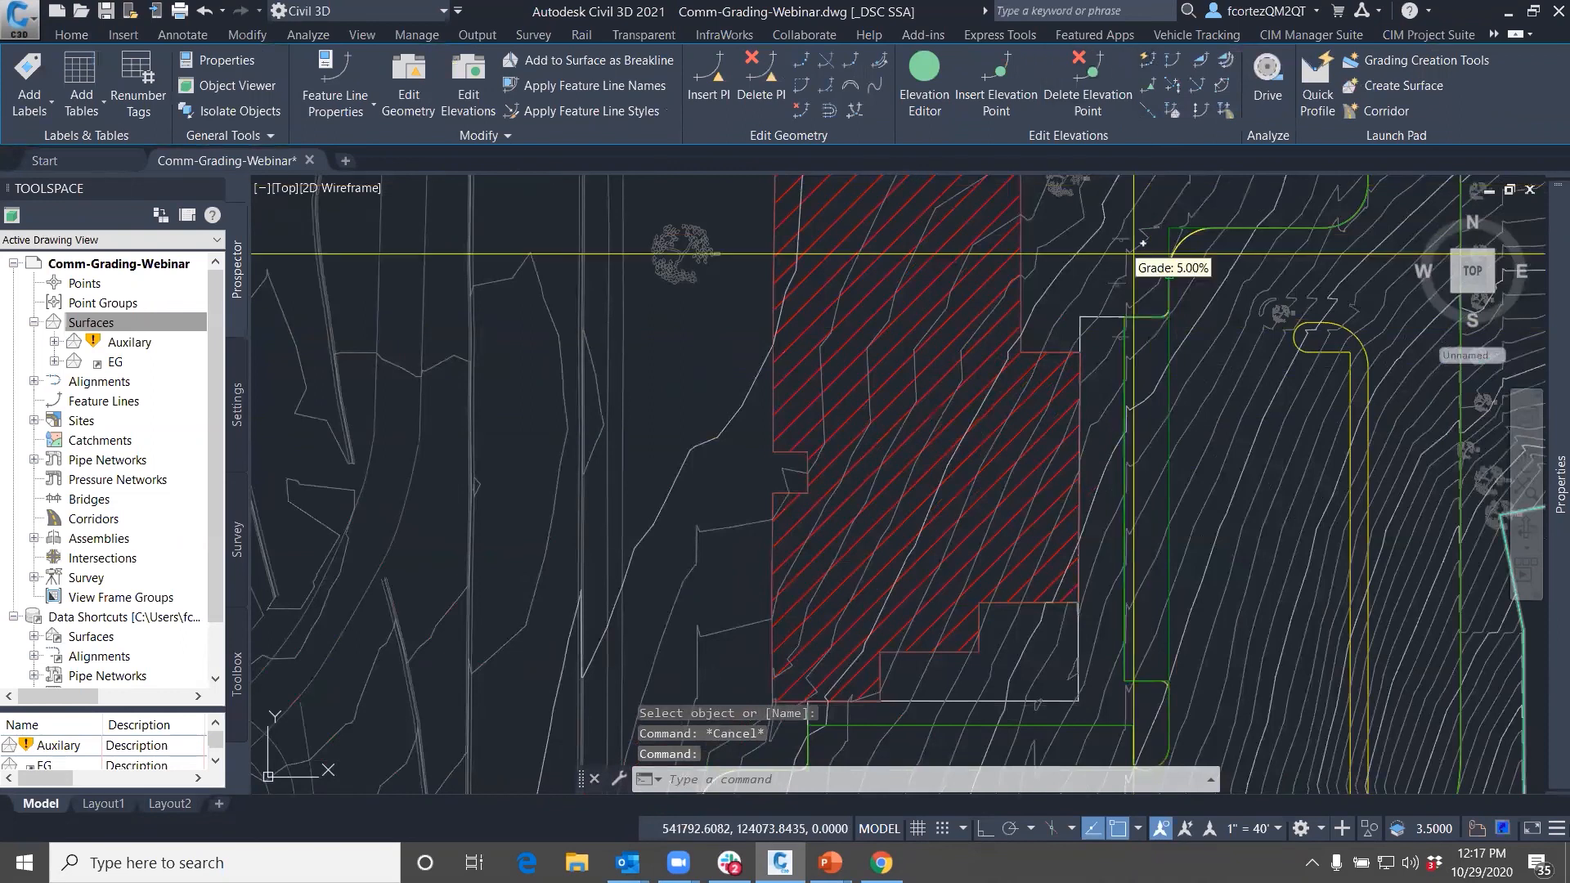
pyautogui.scroll(2, 1149, 282)
pyautogui.click(1151, 347)
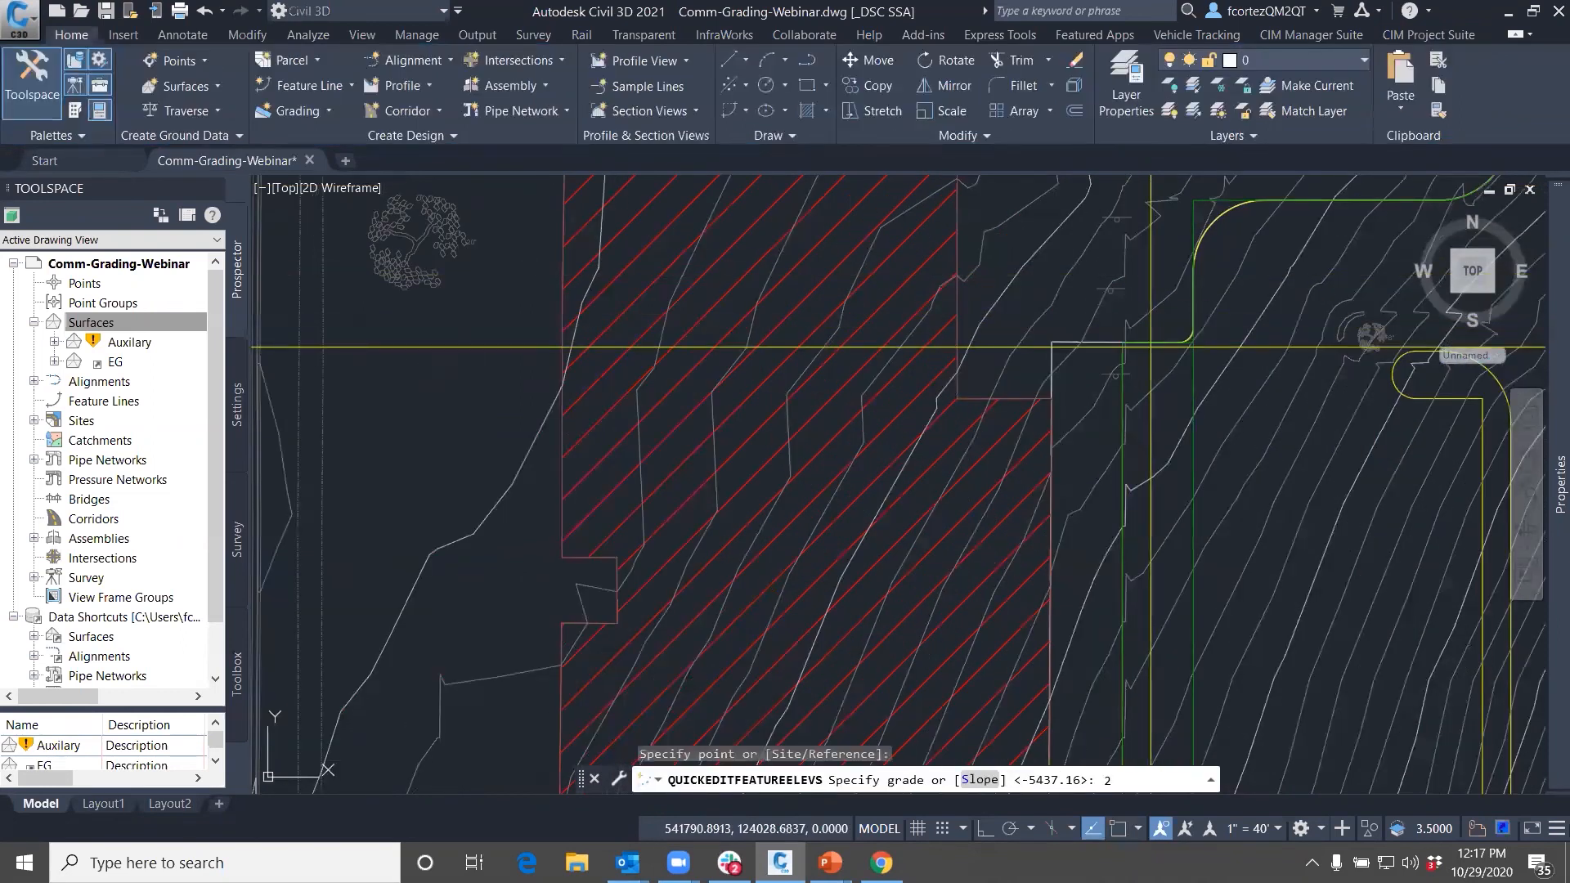
pyautogui.press('Return')
pyautogui.moveTo(1156, 434); pyautogui.dragTo(1156, 332, button='middle')
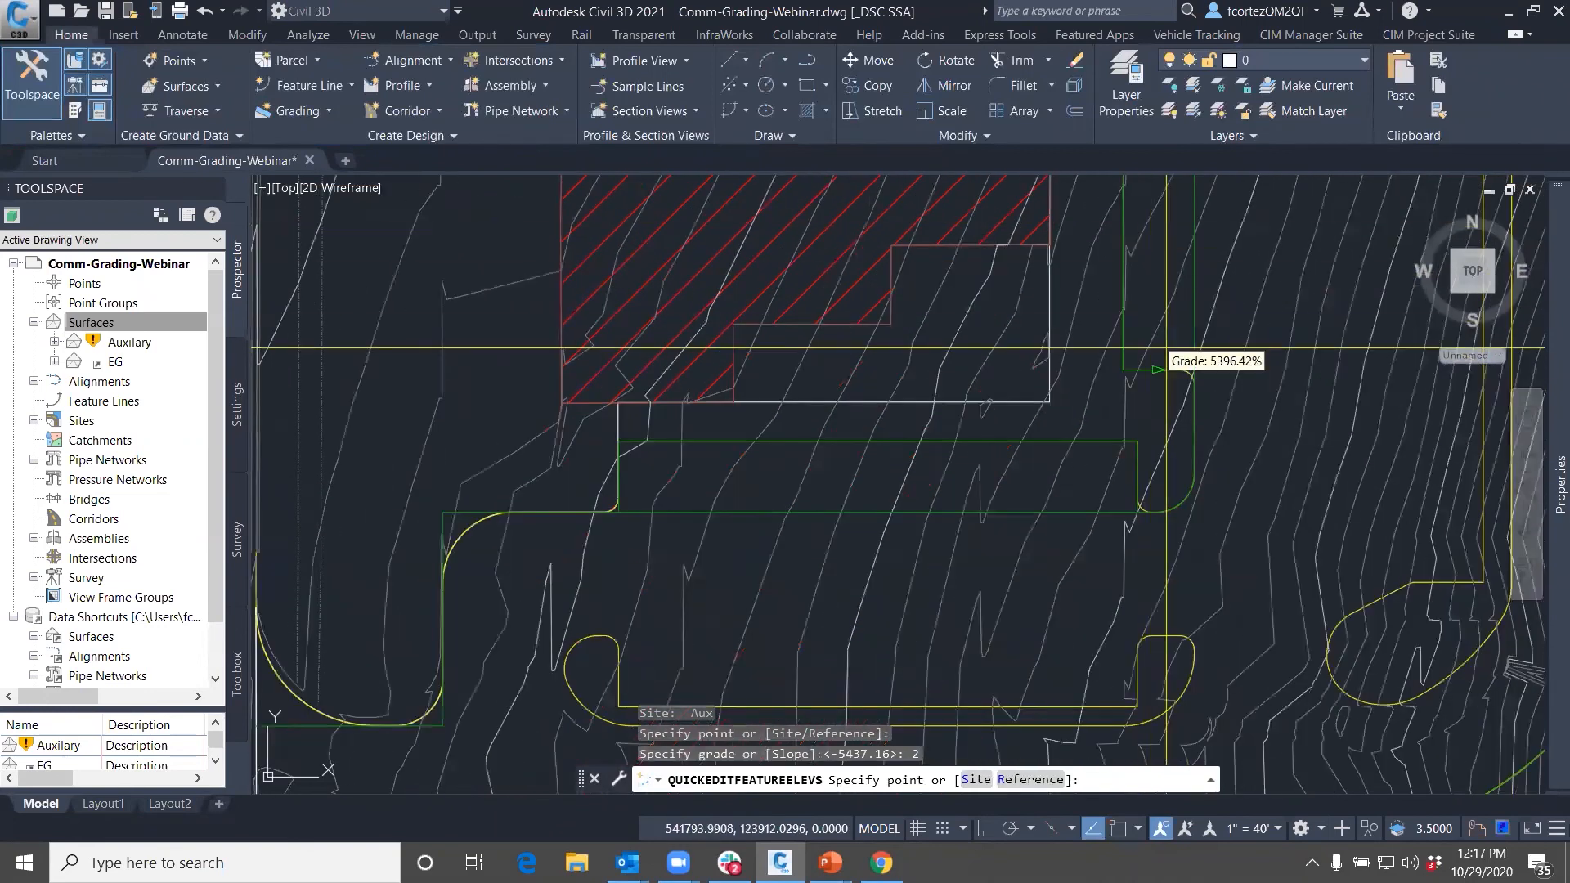
pyautogui.click(1151, 359)
pyautogui.write('2')
pyautogui.press('Return')
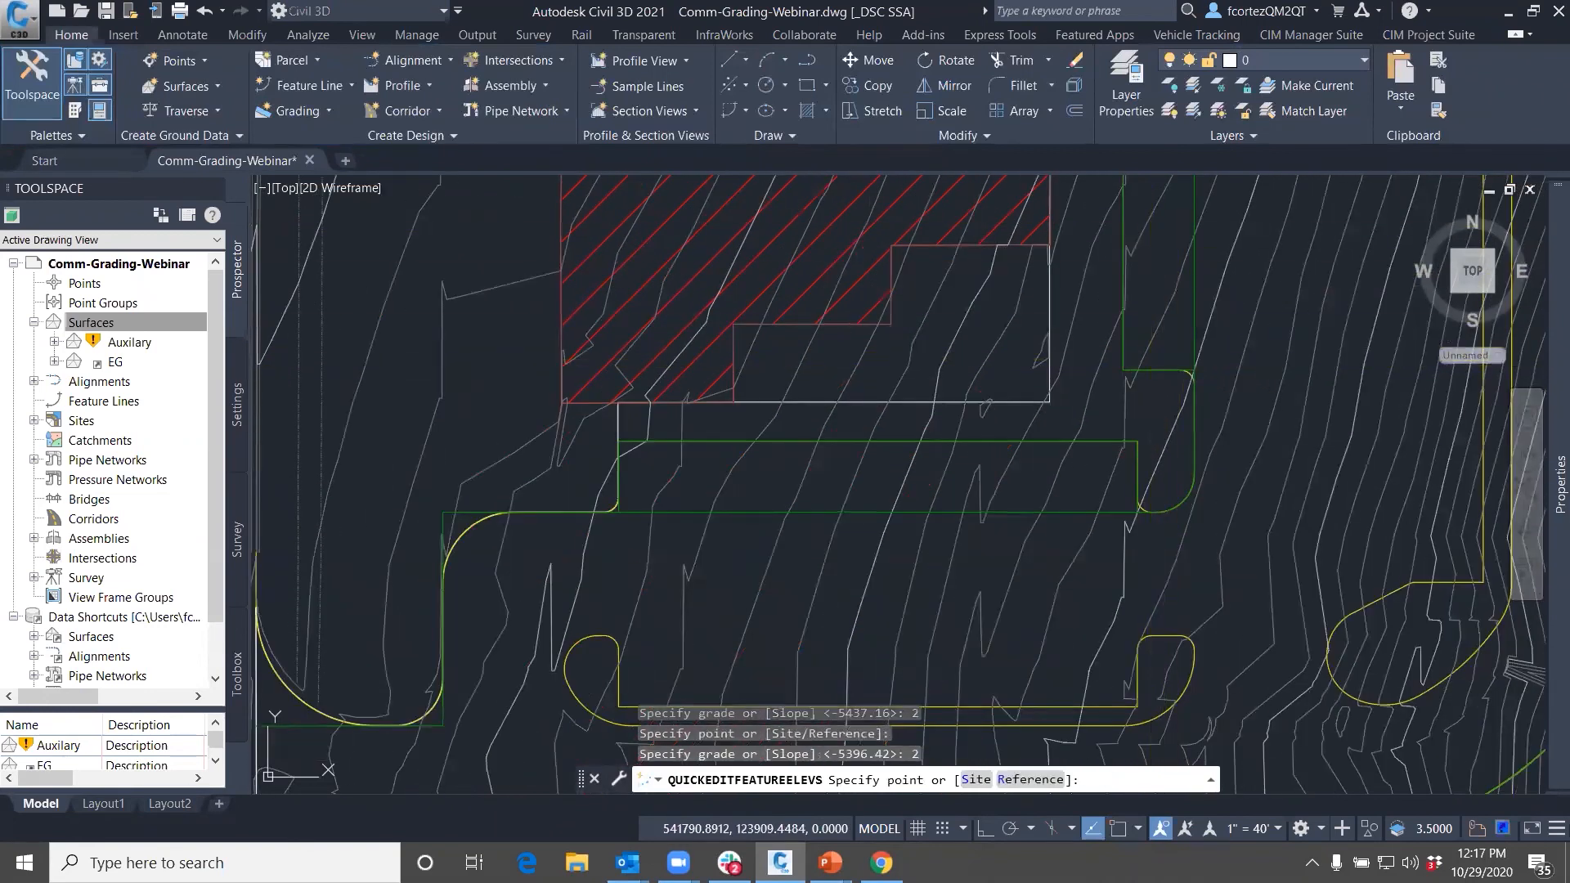
# Set a 2% grade on the east and west end segments of the parking bay south of the building
pyautogui.click(1140, 463)
pyautogui.write('2')
pyautogui.press('Return')
pyautogui.click(638, 468)
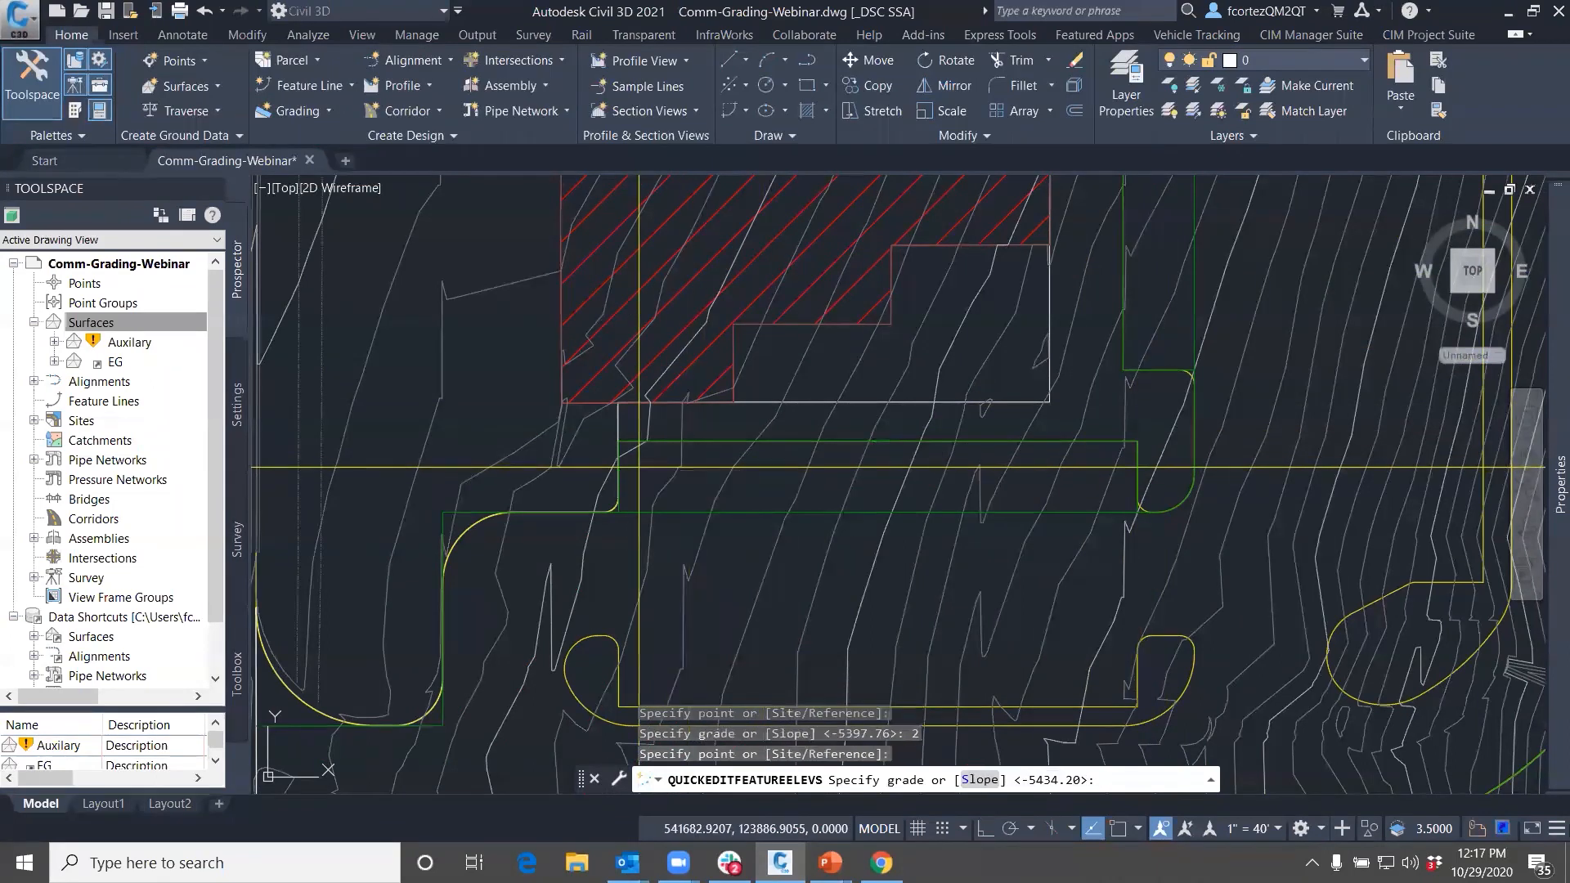
pyautogui.write('2')
pyautogui.press('Return')
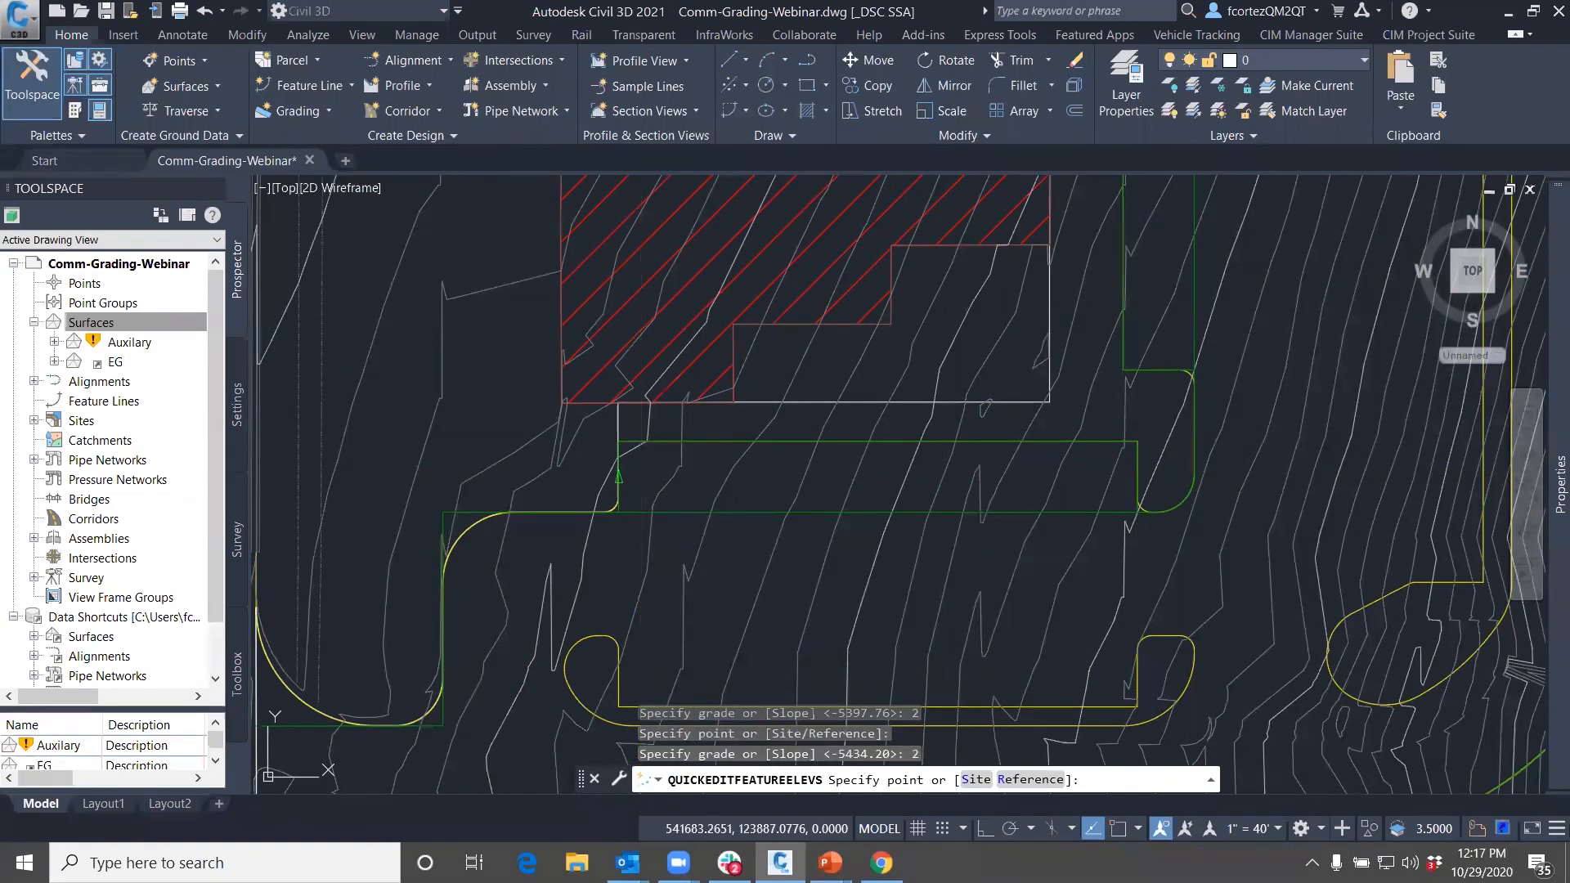
pyautogui.press('Return')
pyautogui.press('Escape')
pyautogui.press('Escape')
# Turn on automatic rebuilding for the Auxilary surface
pyautogui.rightClick(119, 342)
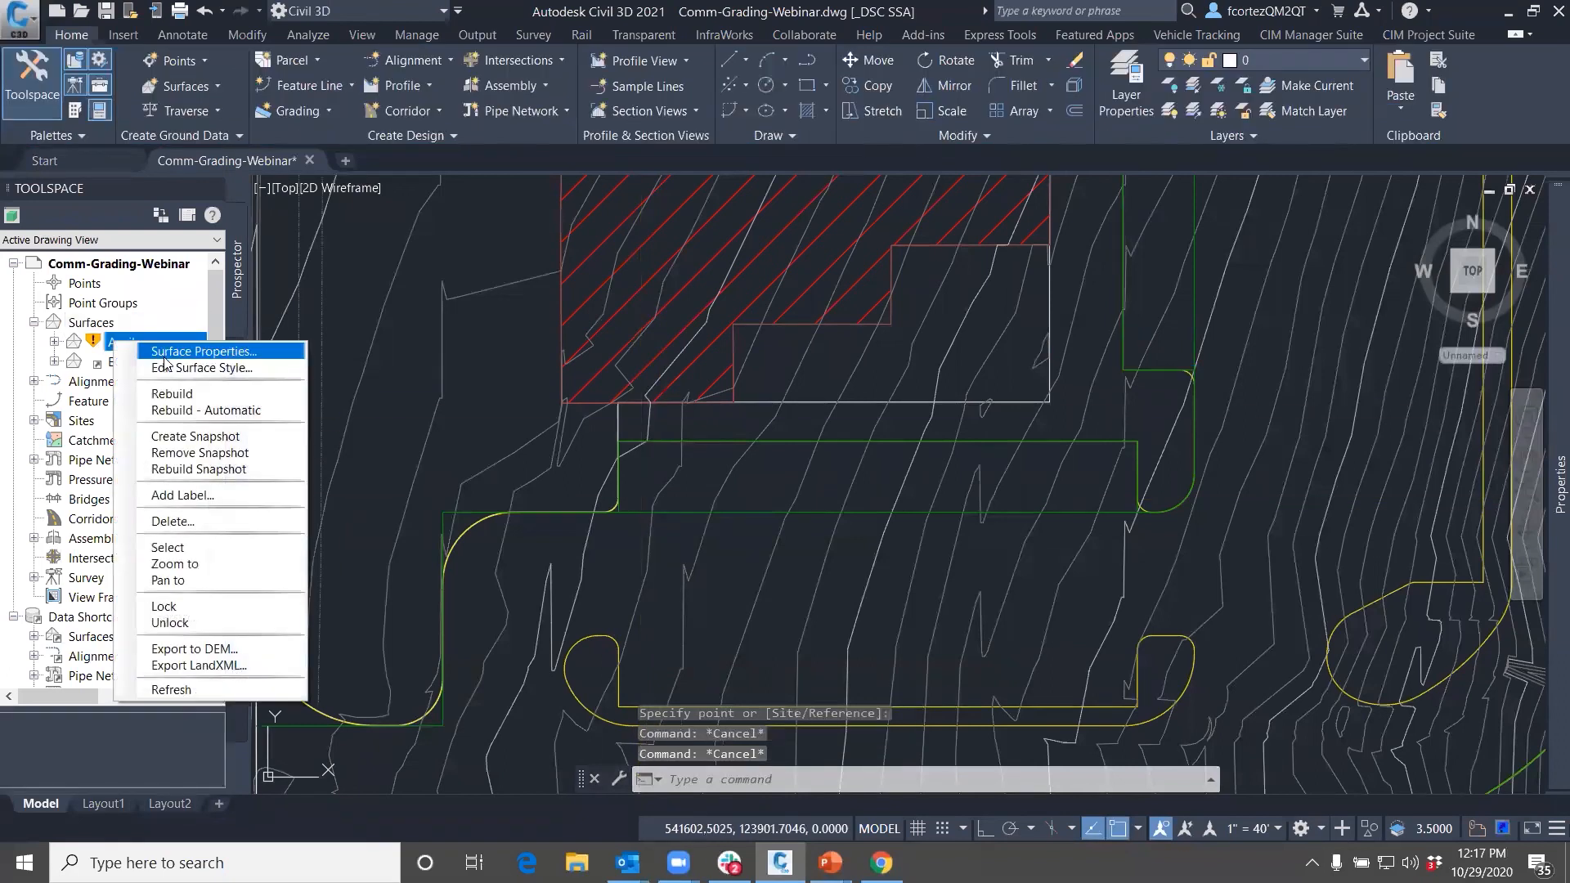
pyautogui.click(188, 412)
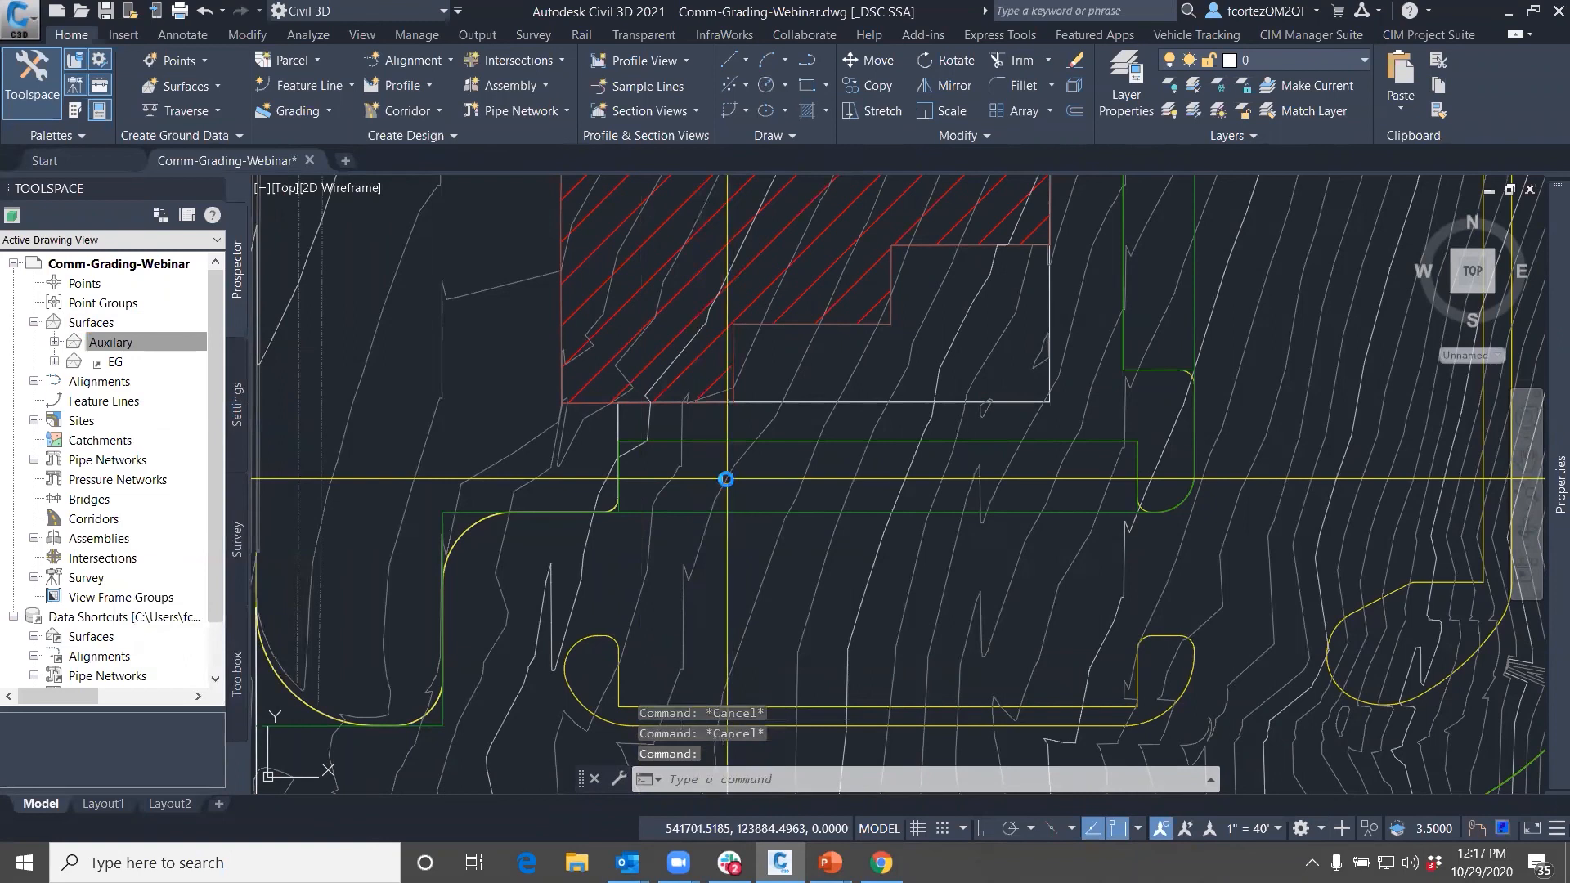
pyautogui.scroll(-4, 726, 479)
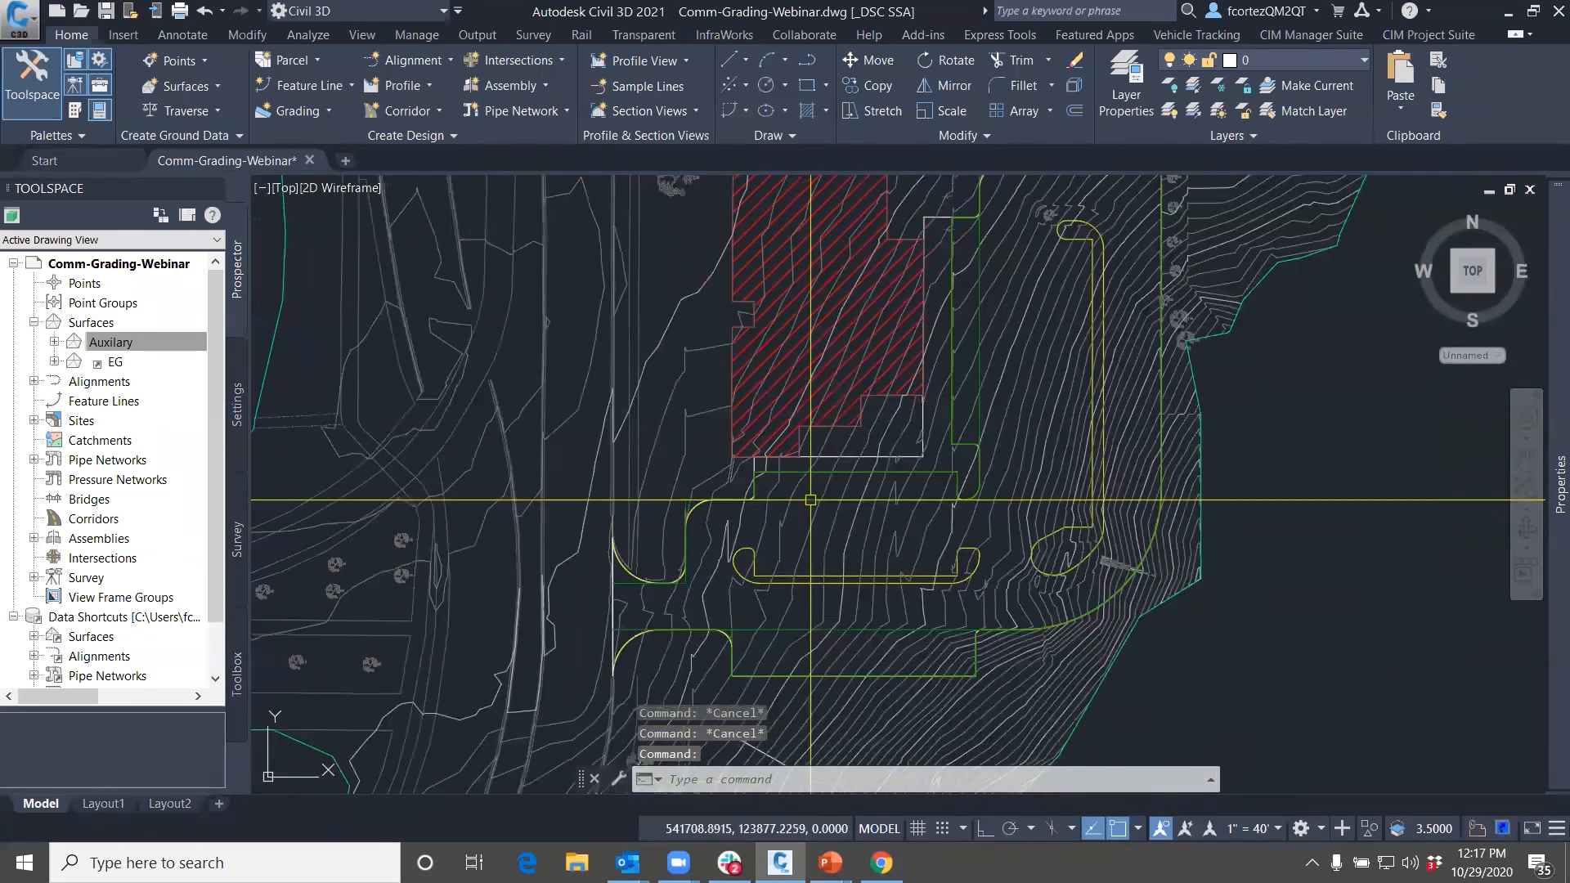
pyautogui.scroll(-1, 810, 500)
pyautogui.scroll(-2, 890, 522)
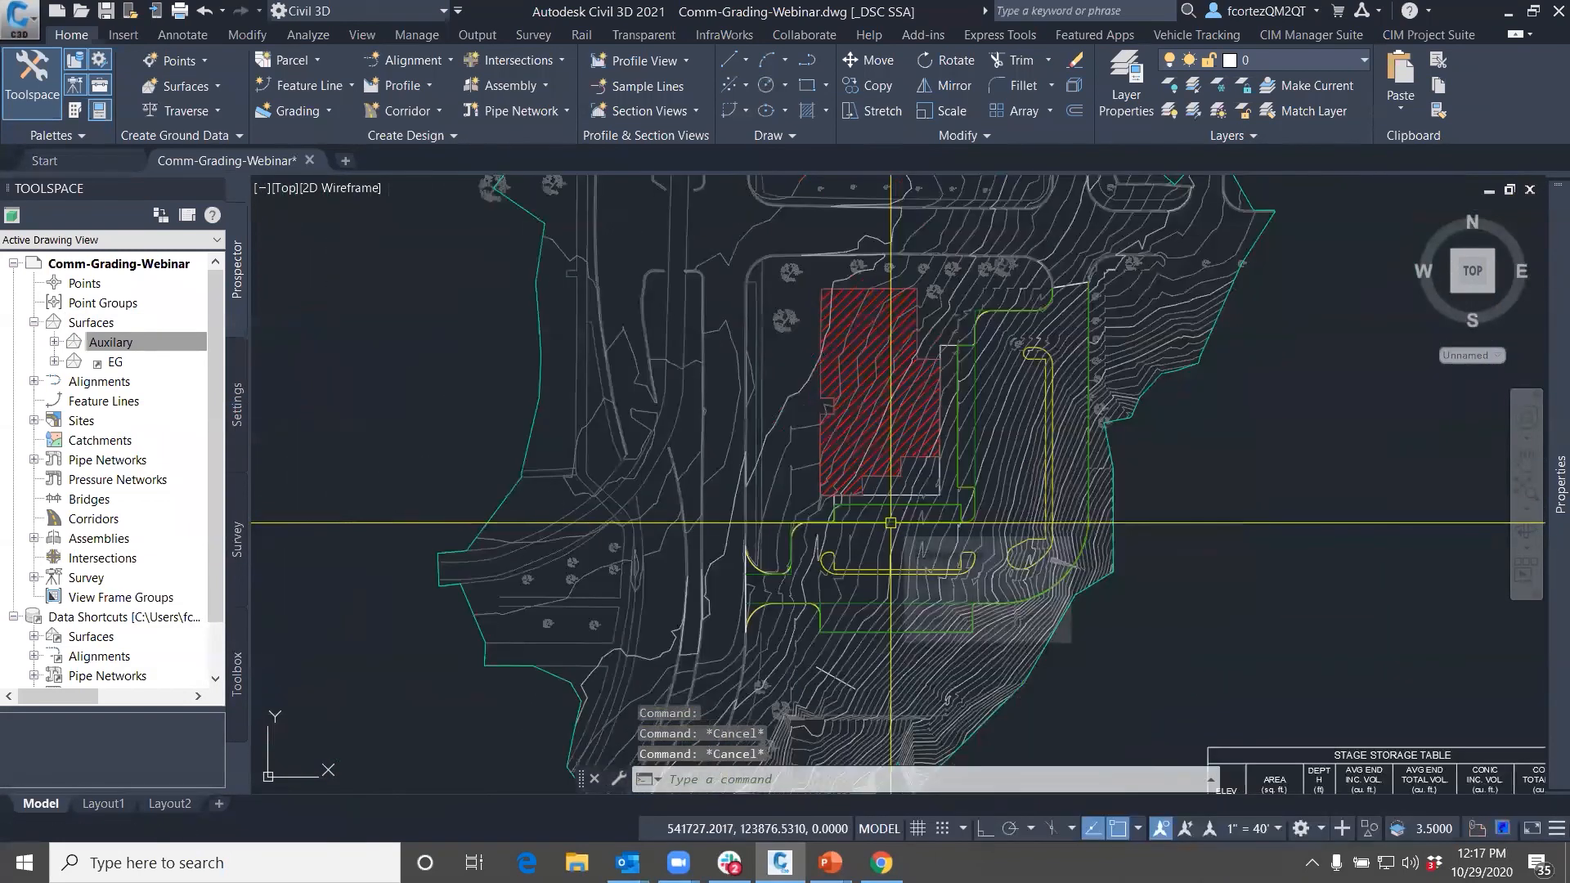
pyautogui.scroll(2, 899, 515)
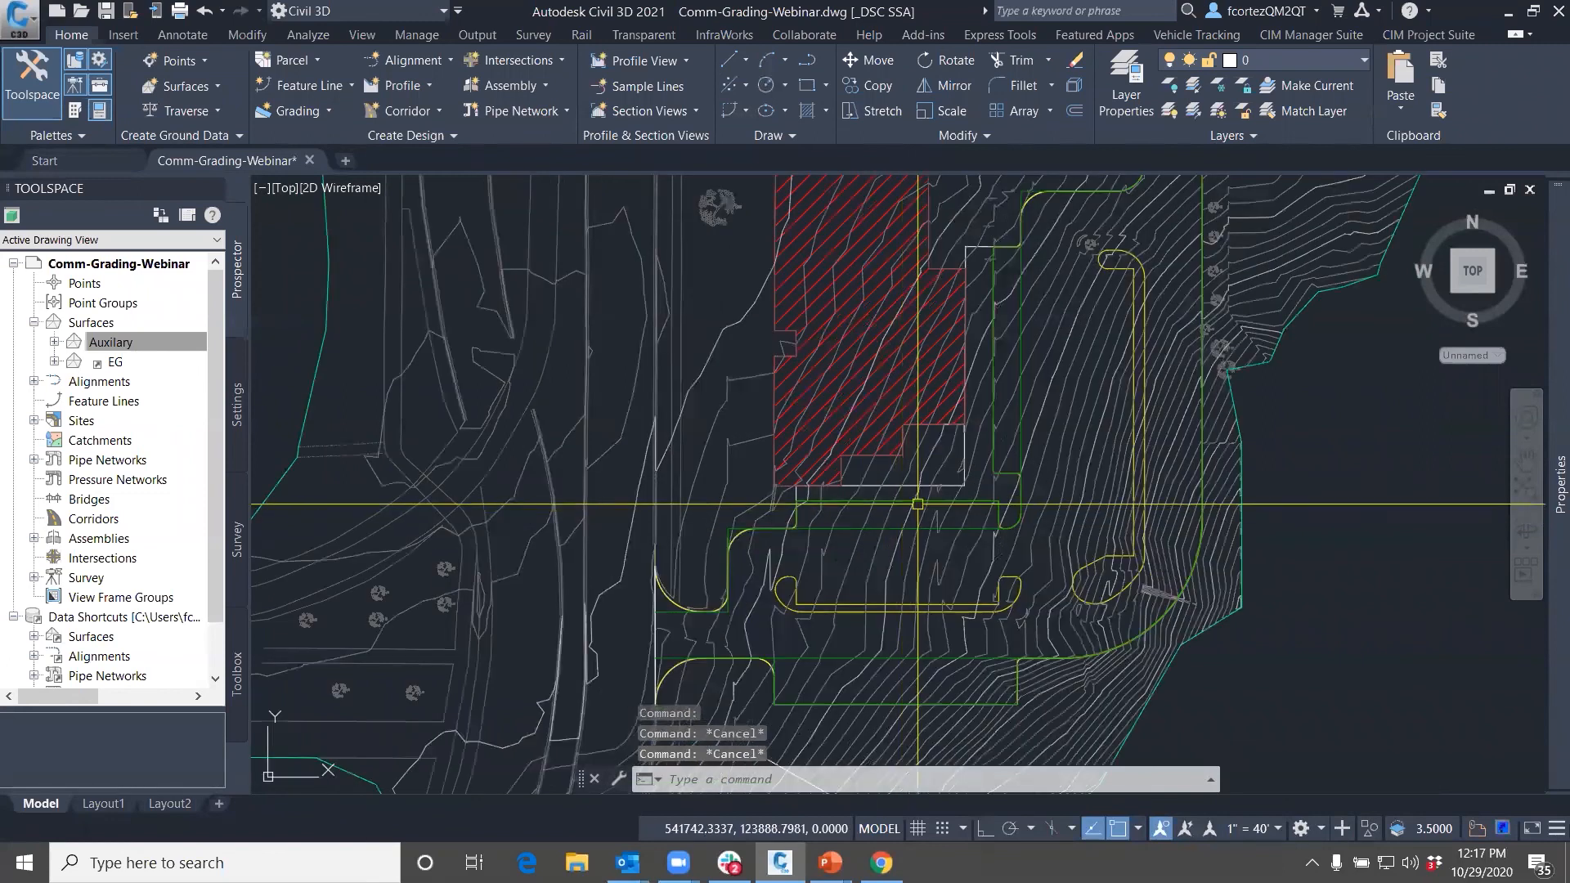
pyautogui.scroll(-2, 984, 498)
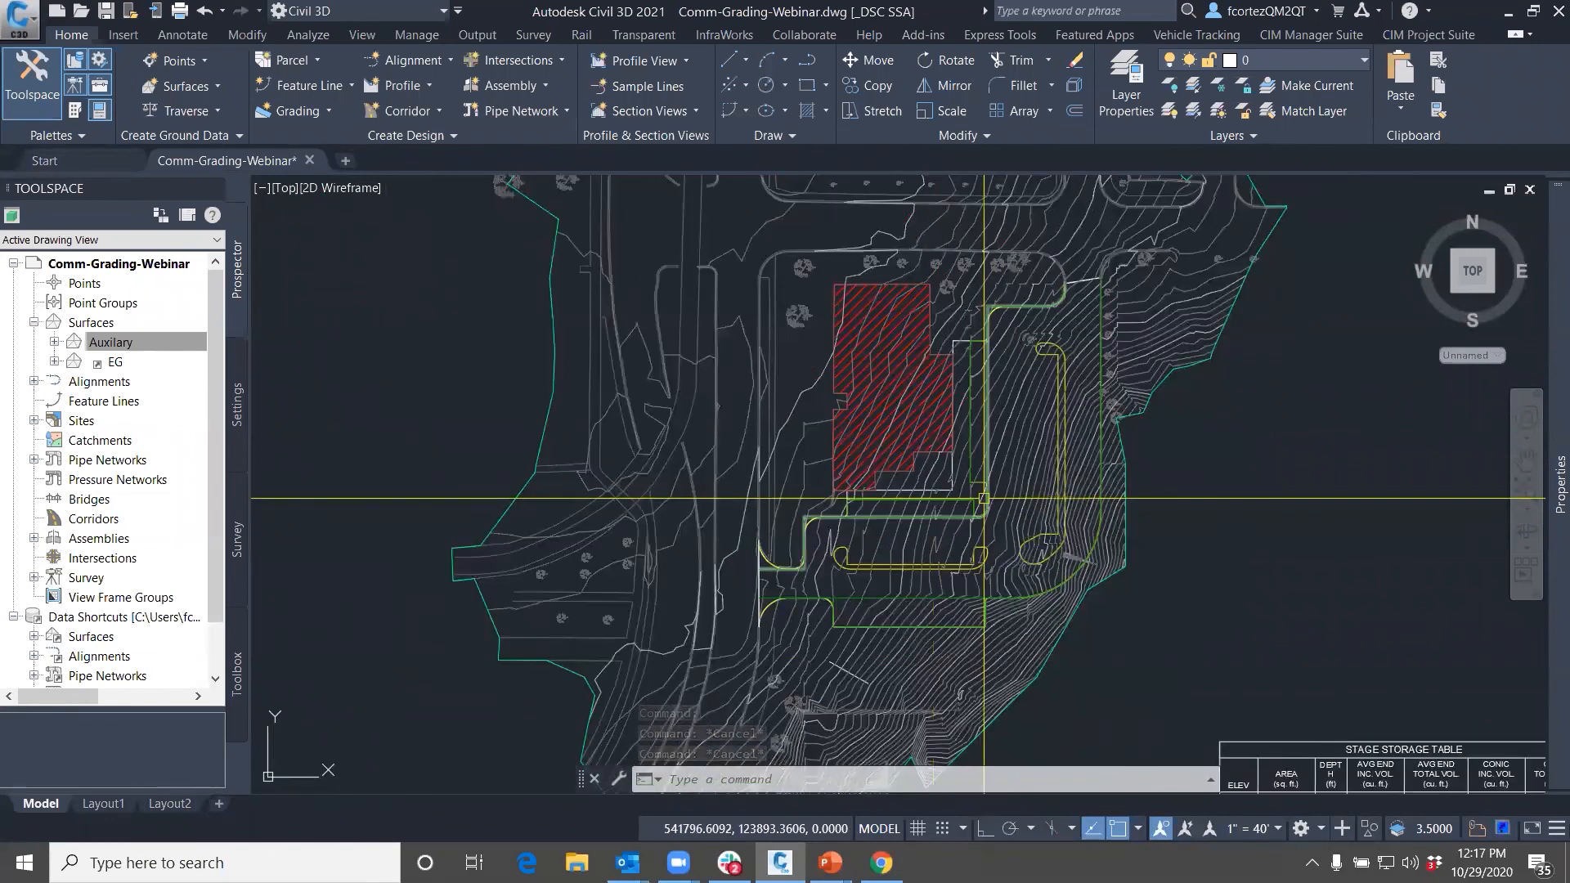
# Copy the nested curb lines of the referenced site plan into the drawing in place with NCOPY, using the default displacement
pyautogui.scroll(3, 806, 515)
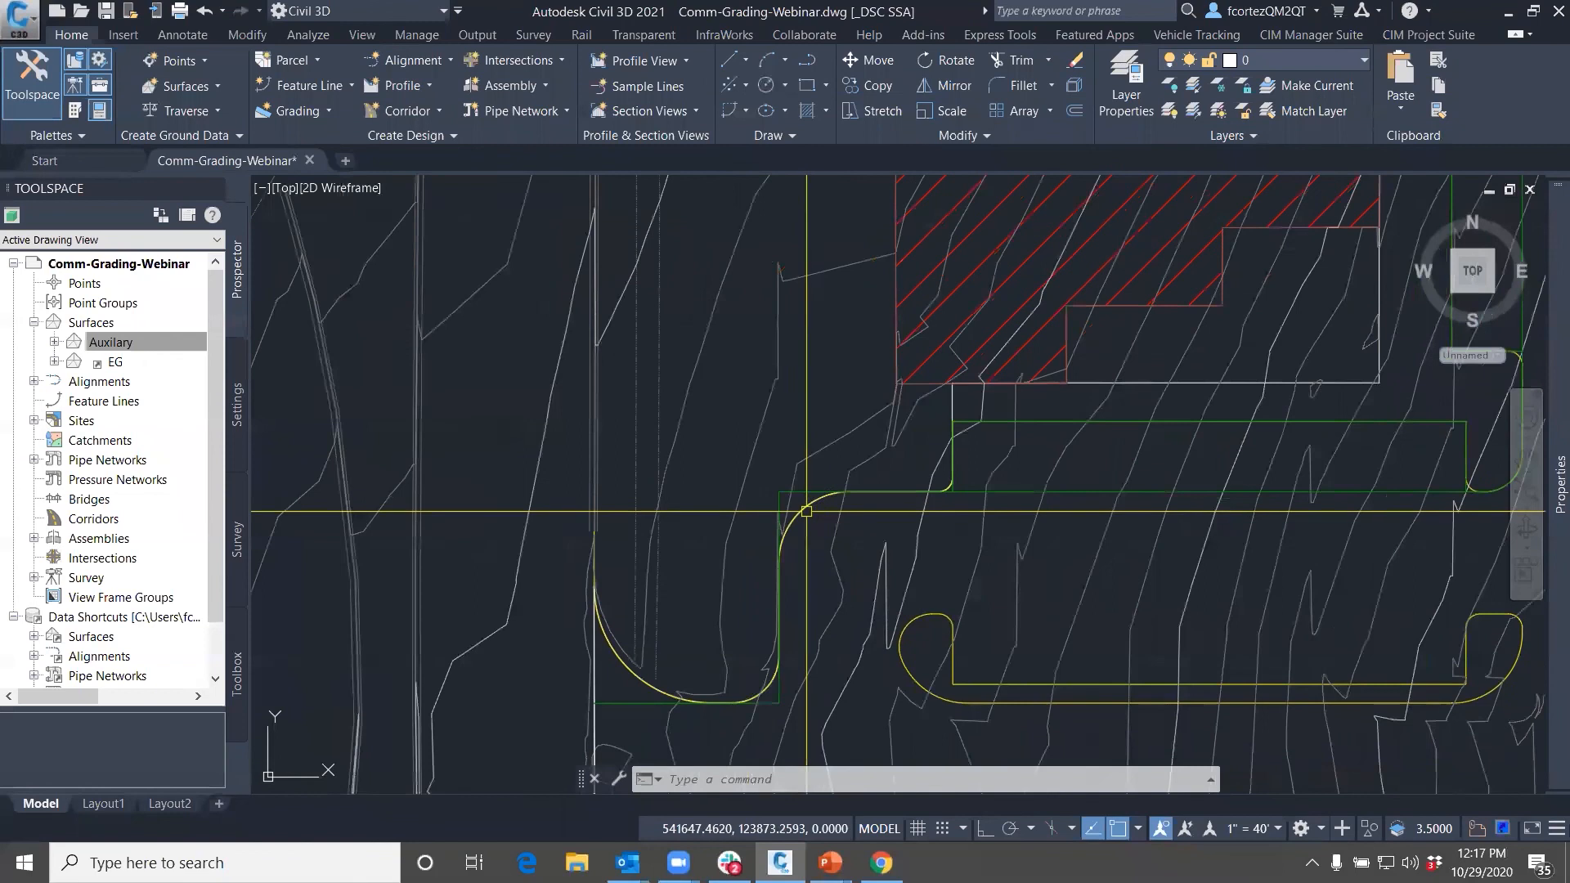
pyautogui.press('Escape')
pyautogui.press('Escape')
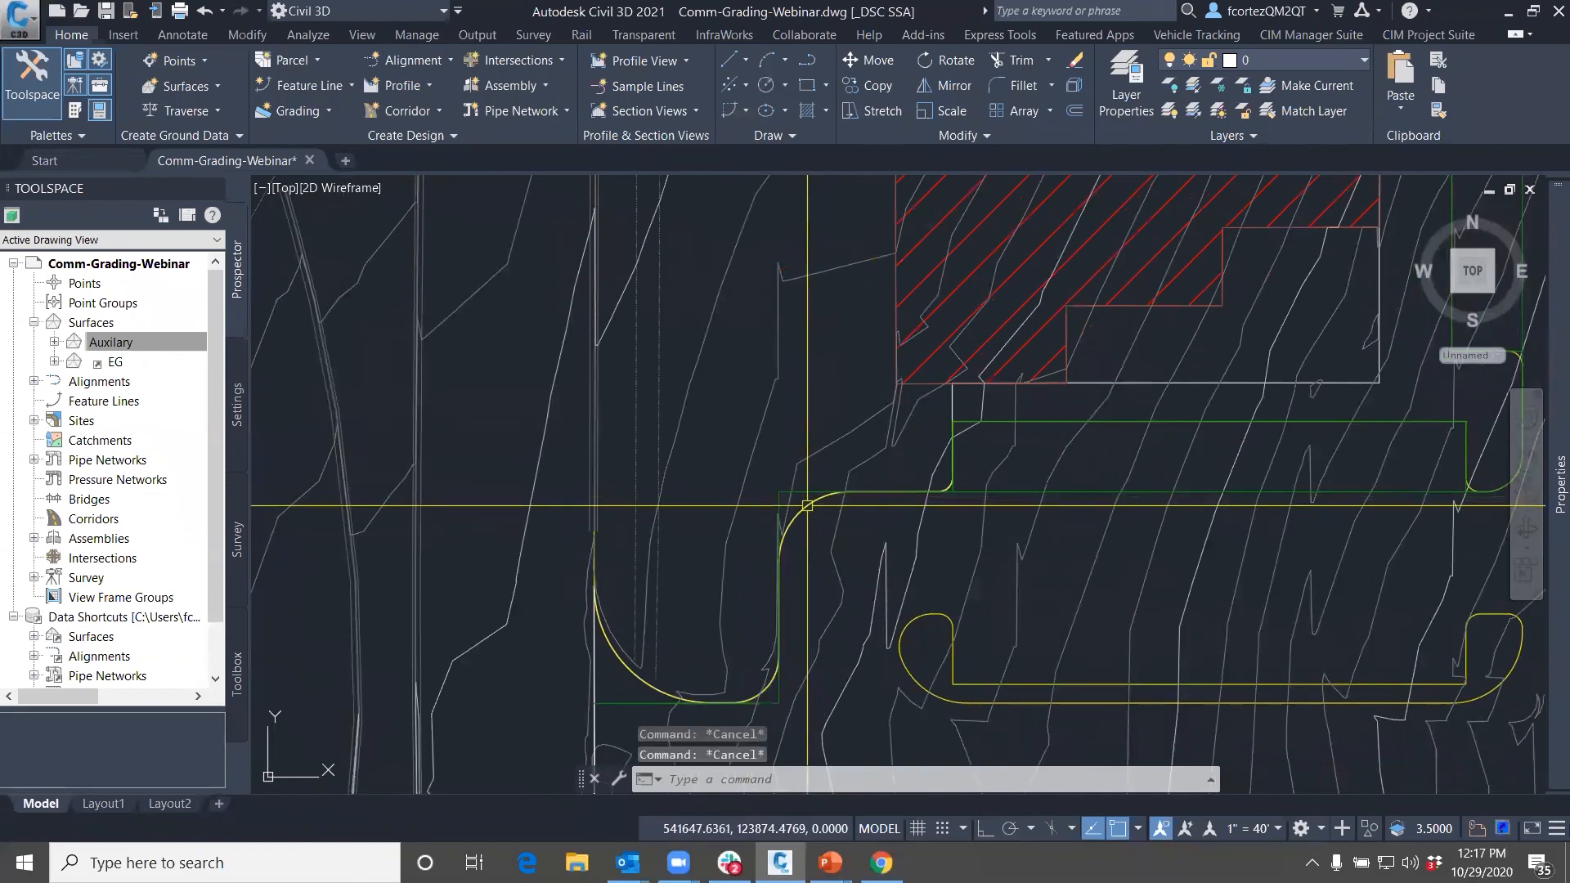
pyautogui.write('ncoyp')
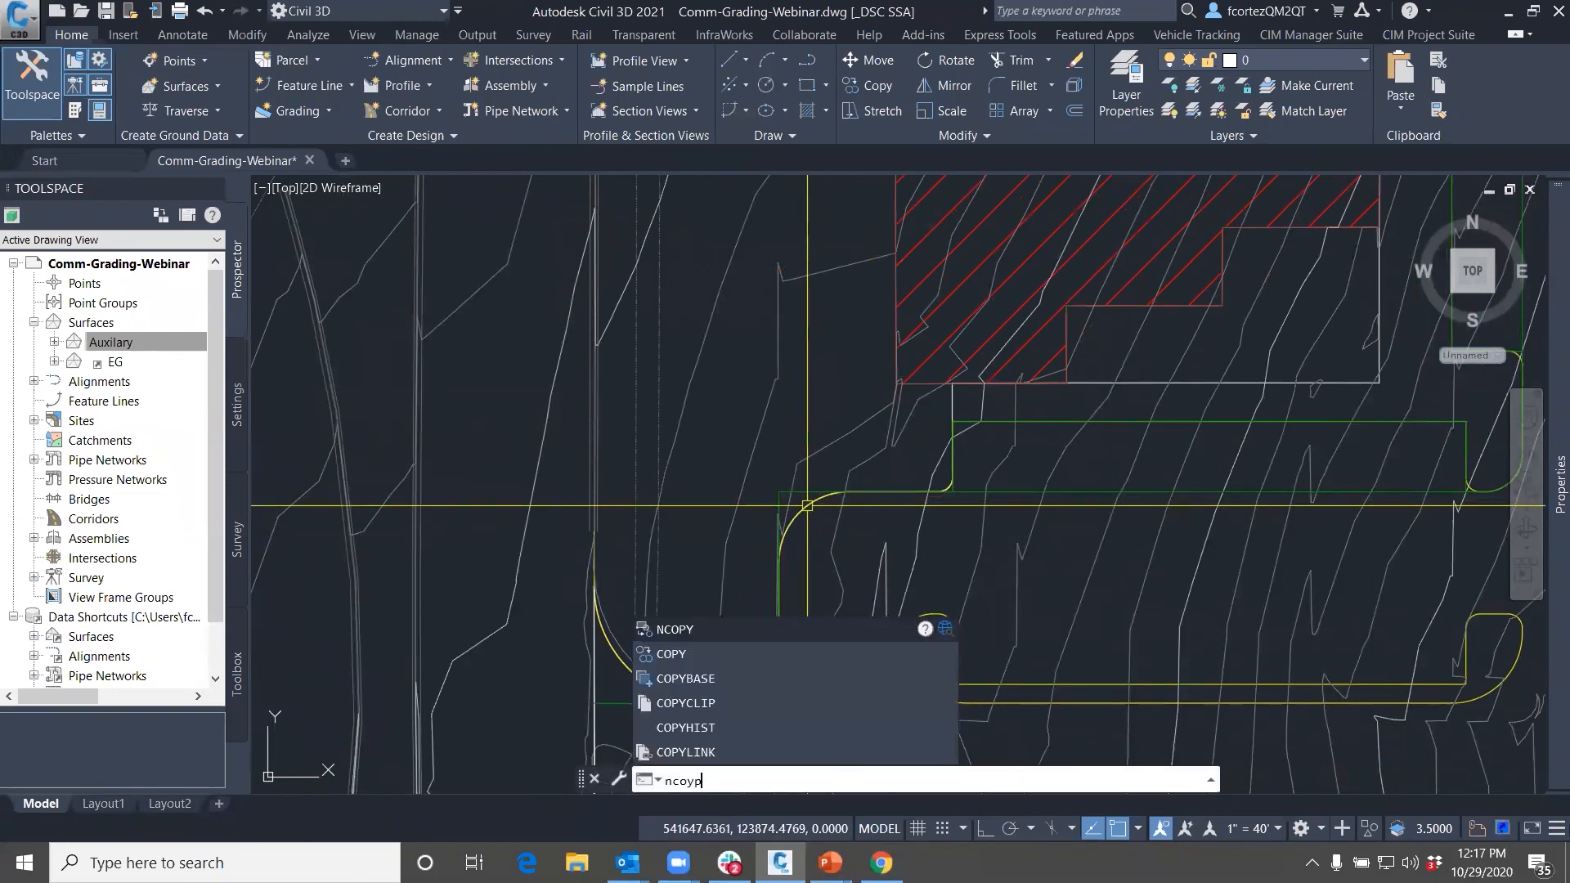
pyautogui.press('Return')
pyautogui.click(806, 508)
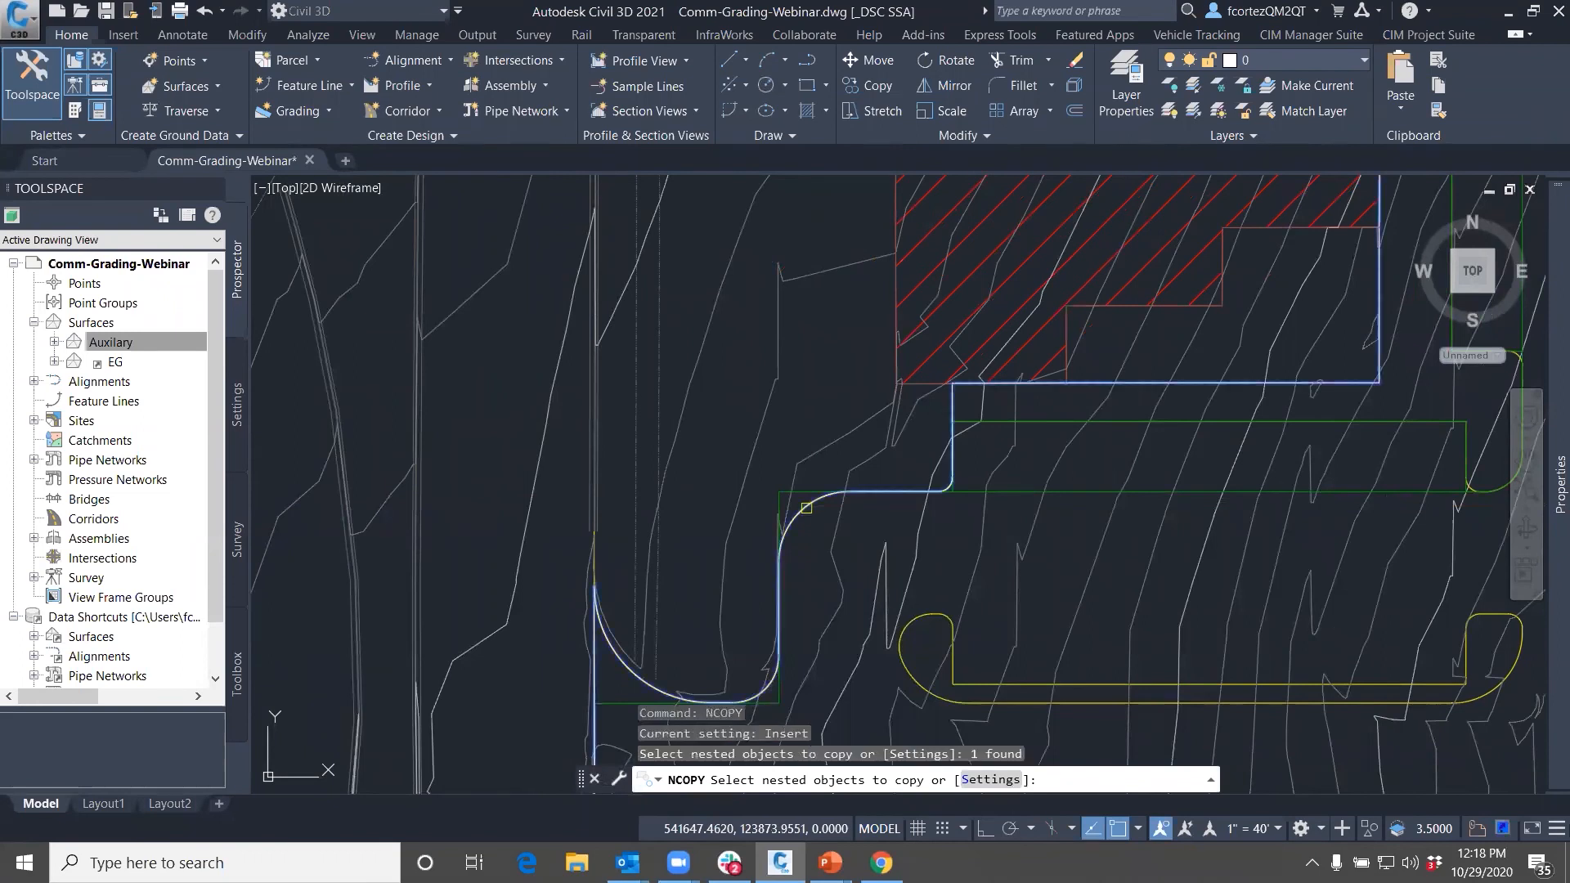
pyautogui.moveTo(1468, 487); pyautogui.dragTo(1118, 477, button='middle')
pyautogui.scroll(5, 1117, 476)
pyautogui.click(1146, 516)
pyautogui.scroll(-5, 1149, 514)
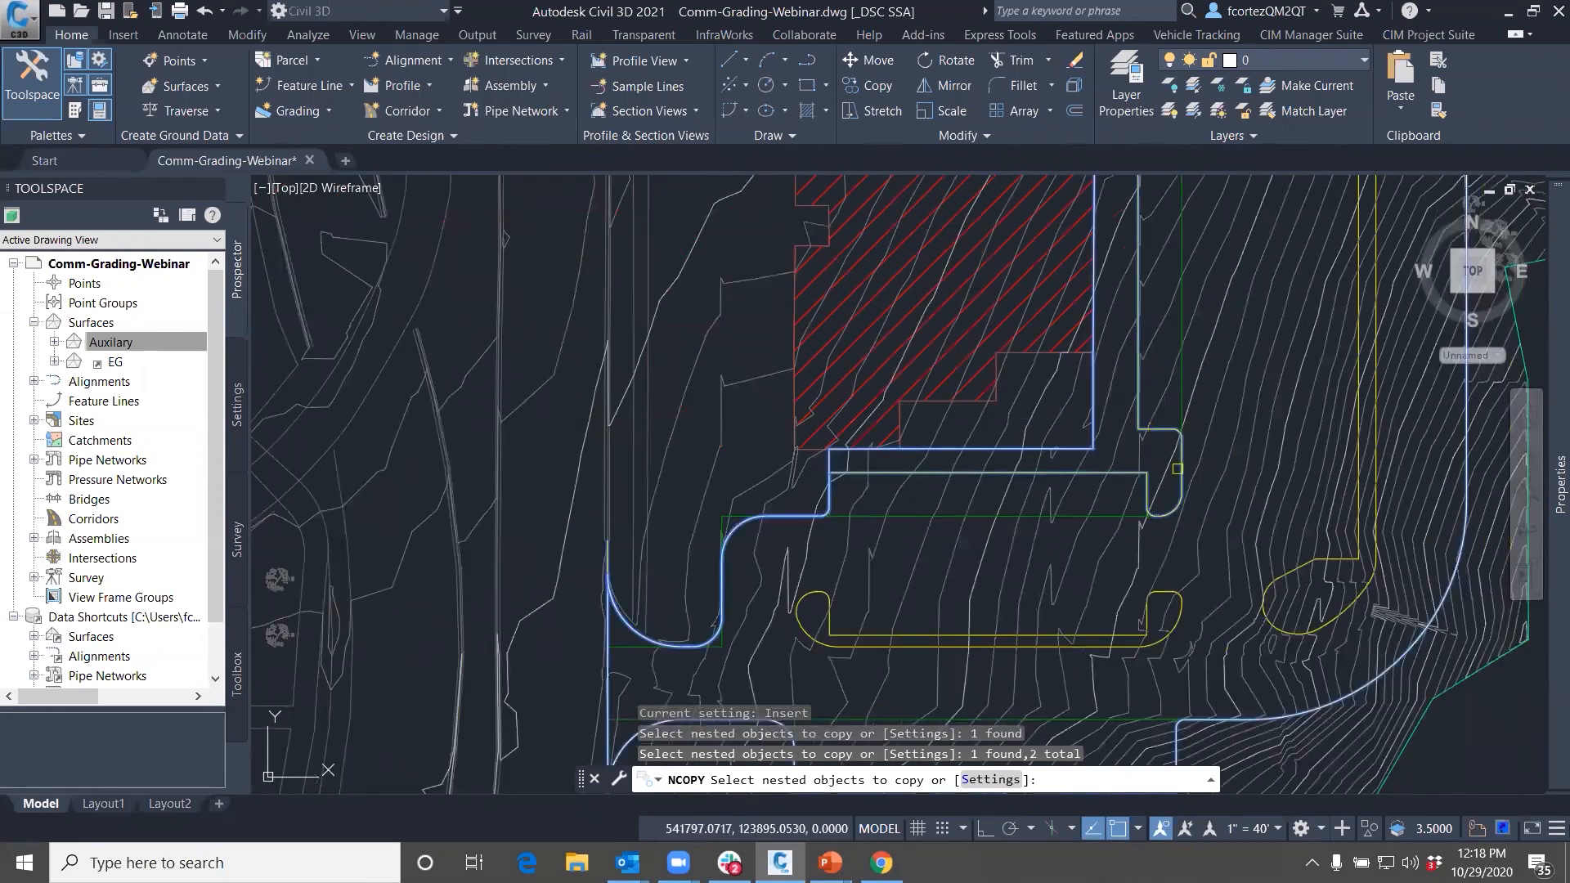
pyautogui.scroll(4, 1149, 605)
pyautogui.click(1184, 533)
pyautogui.scroll(-4, 1184, 535)
pyautogui.moveTo(1131, 592); pyautogui.dragTo(1262, 430, button='middle')
pyautogui.moveTo(979, 509); pyautogui.dragTo(948, 564, button='middle')
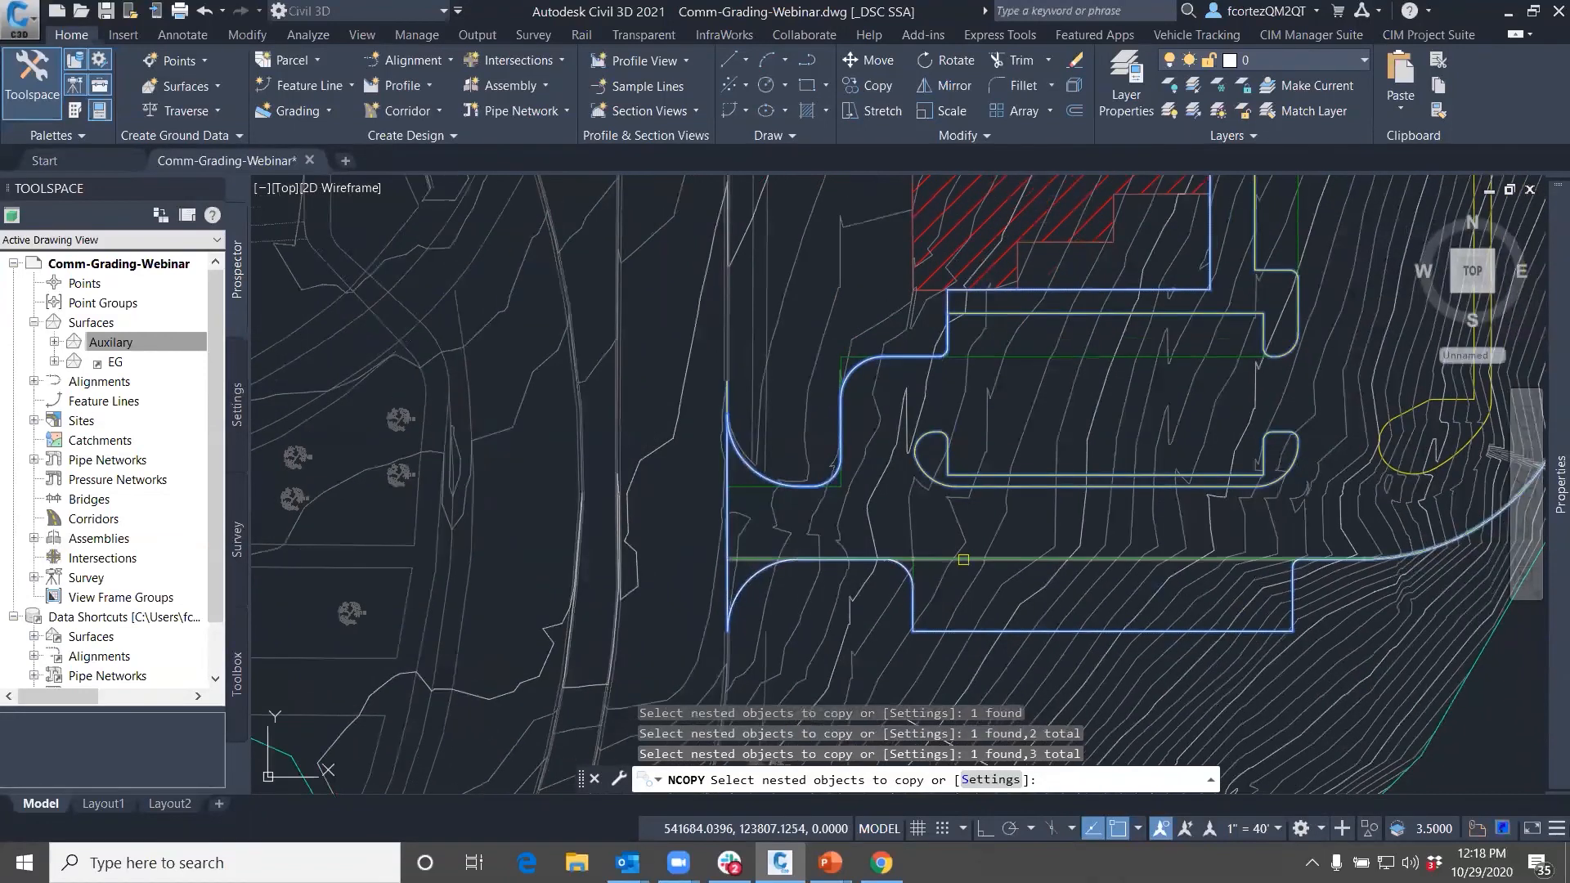
pyautogui.press('Return')
pyautogui.press('Return')
pyautogui.press('Return')
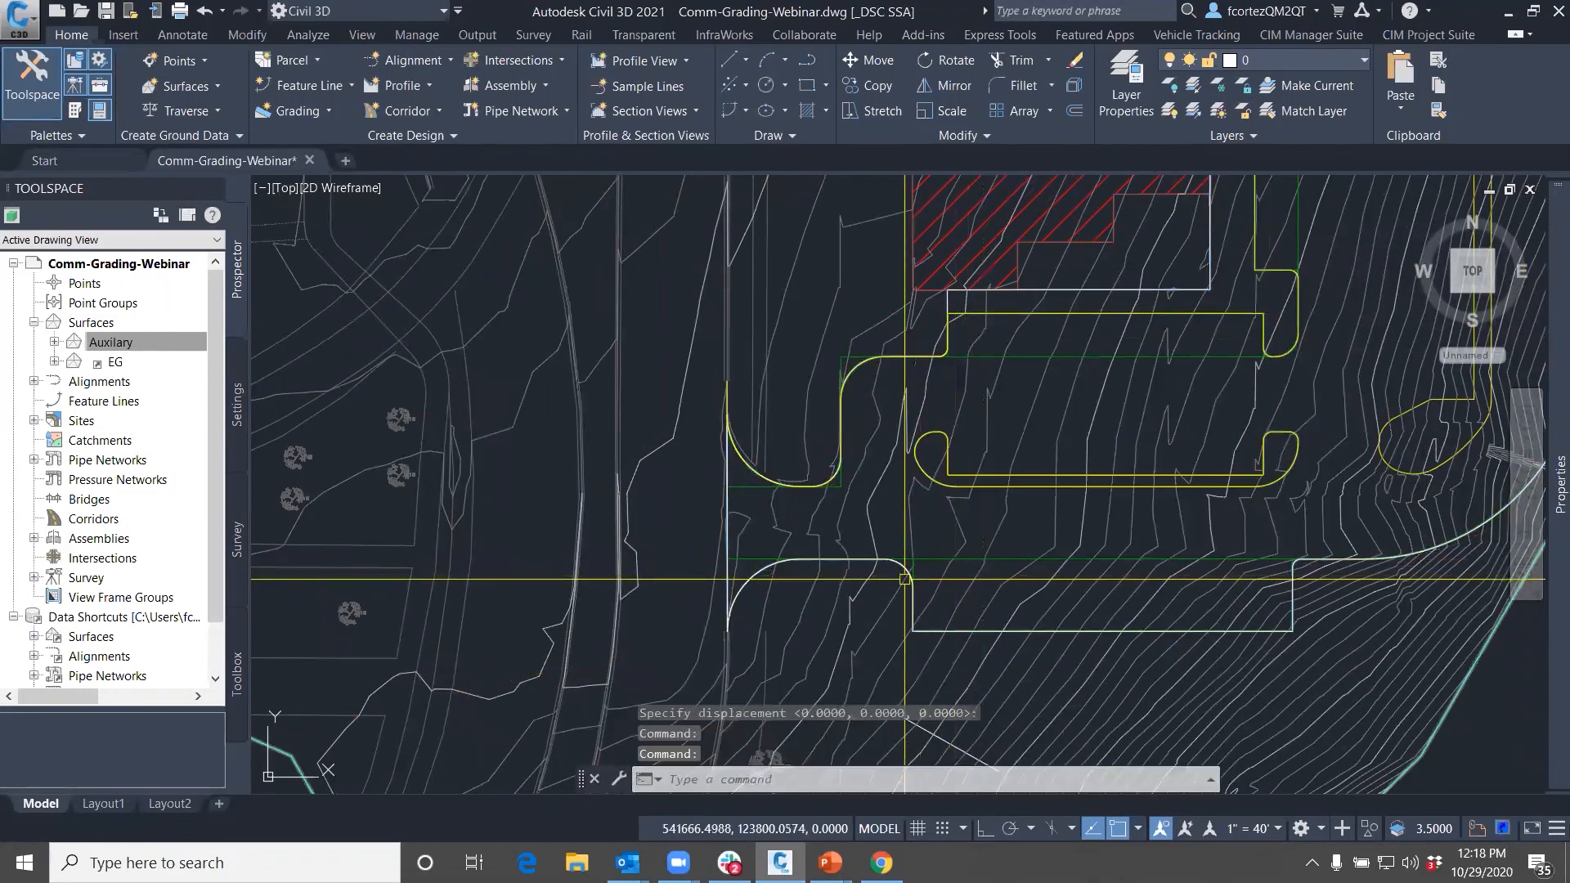
# Select the copied inner curb line and examine its course from the southwest entrance along the building's parking bays
pyautogui.scroll(2, 778, 480)
pyautogui.click(781, 480)
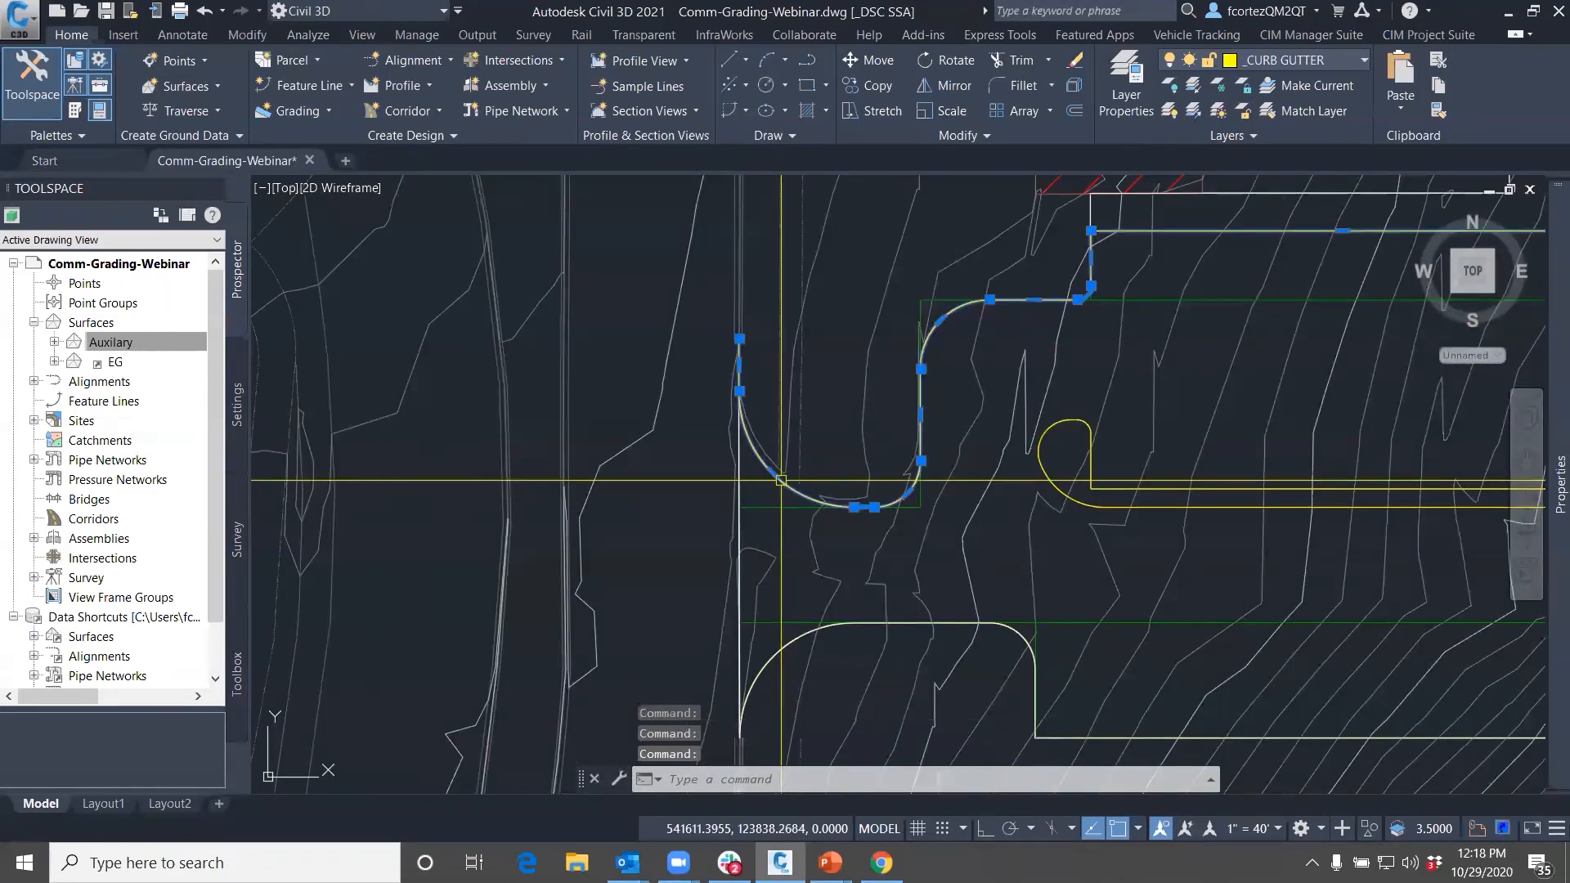
pyautogui.scroll(-2, 776, 481)
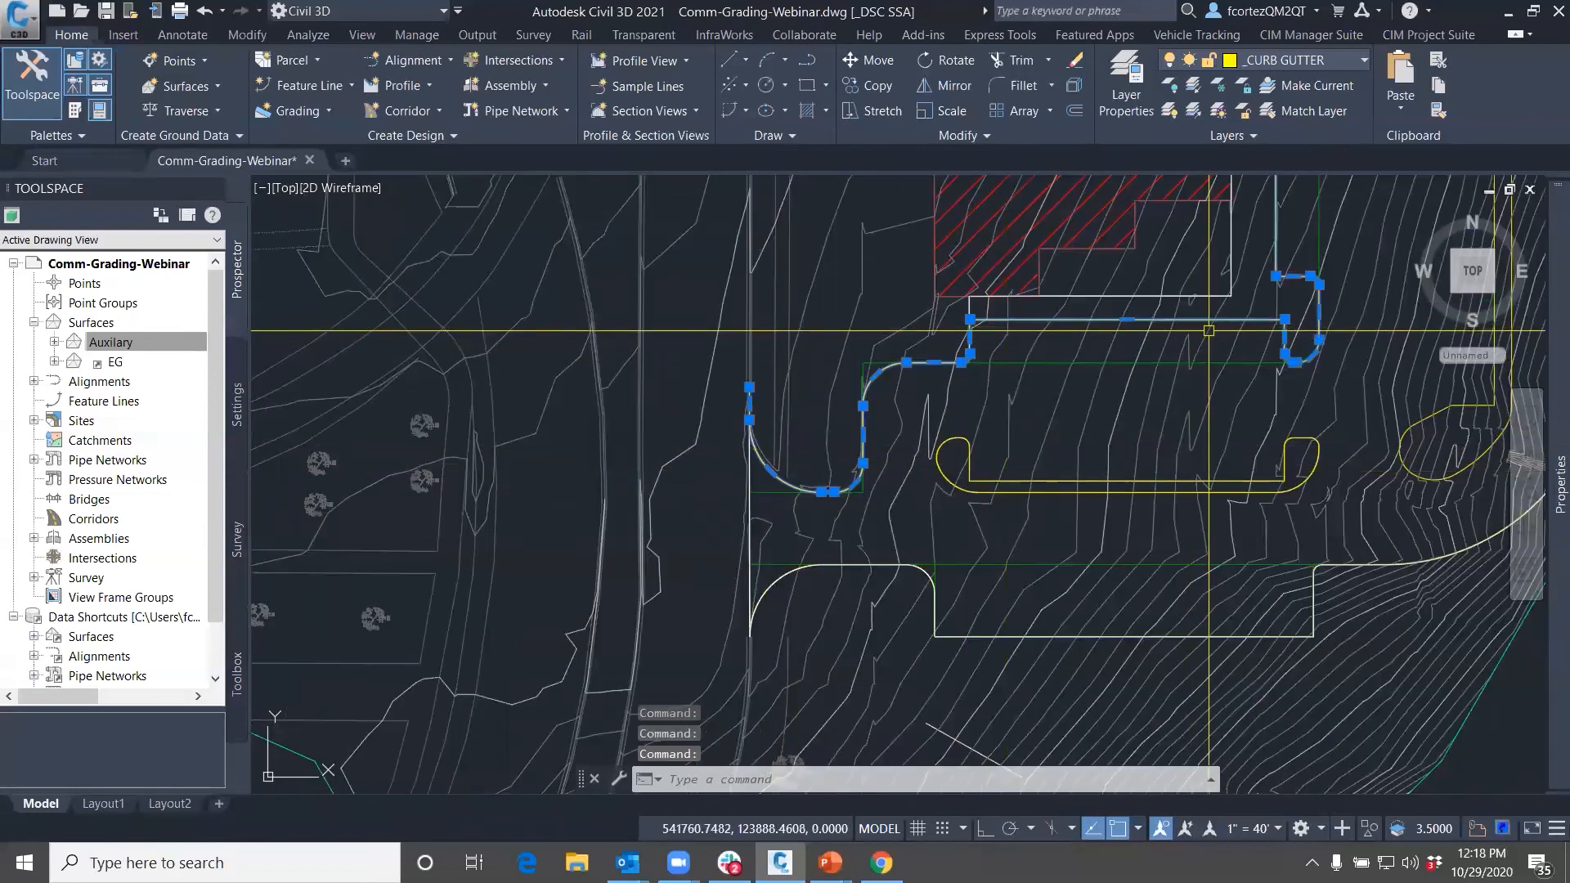
pyautogui.moveTo(1301, 282); pyautogui.dragTo(1140, 510, button='middle')
pyautogui.moveTo(1114, 326); pyautogui.dragTo(1069, 682, button='middle')
pyautogui.scroll(-2, 1276, 428)
pyautogui.moveTo(1240, 520); pyautogui.dragTo(1219, 414, button='middle')
pyautogui.moveTo(1264, 704); pyautogui.dragTo(1279, 548, button='middle')
pyautogui.scroll(9, 1062, 630)
pyautogui.scroll(2, 1237, 555)
pyautogui.press('Return')
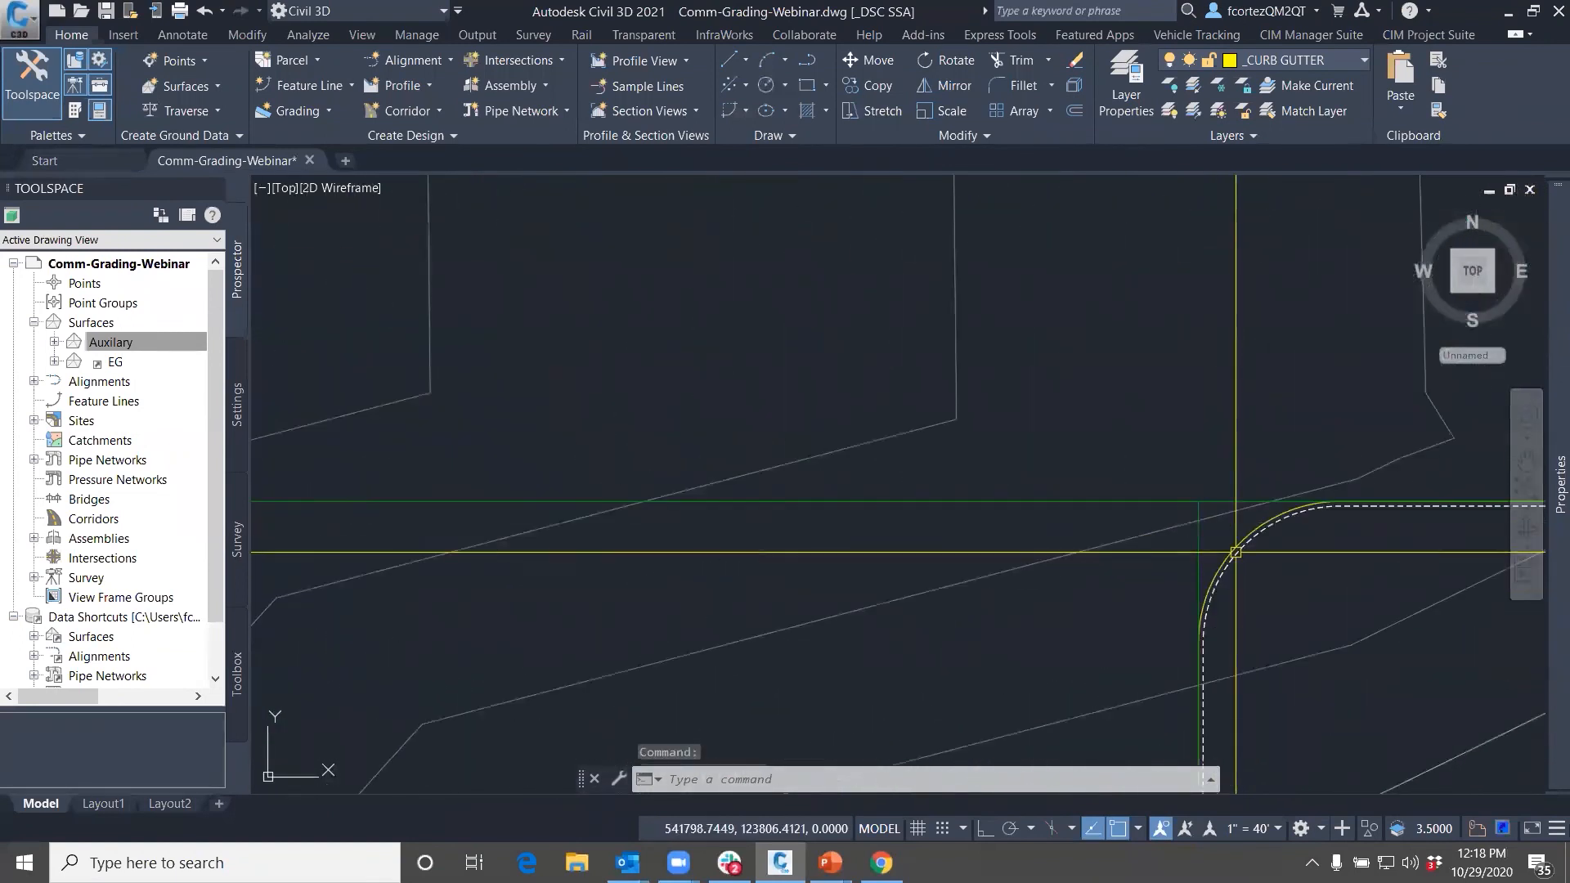
pyautogui.click(1224, 550)
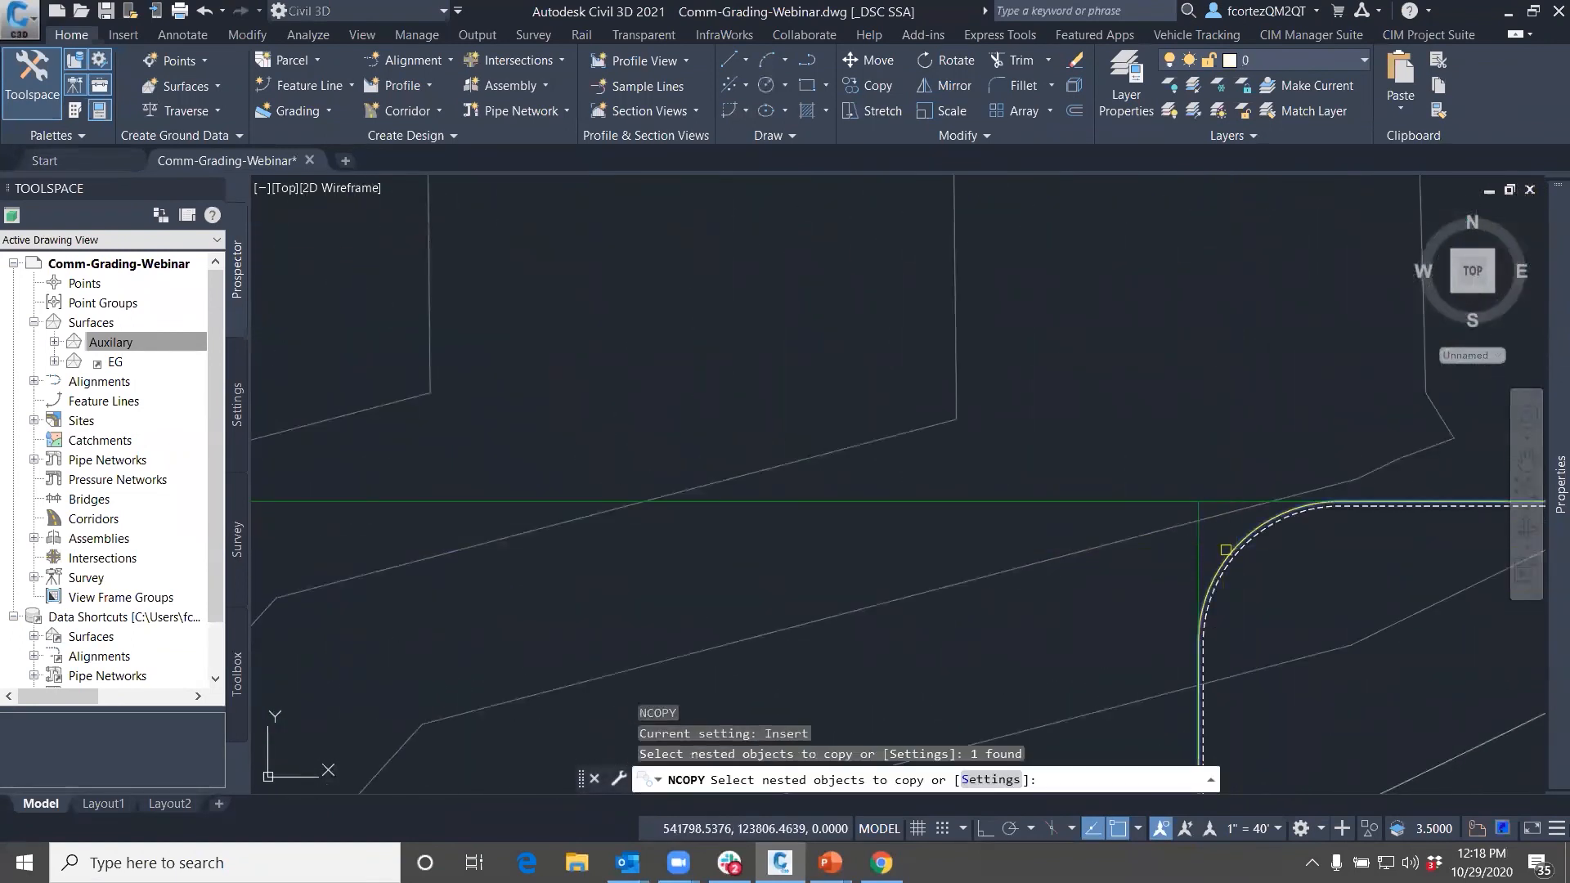
pyautogui.press('Escape')
# Examine the extents of the copied outer and inner curb lines by selecting each one around the southwest entrance
pyautogui.click(1225, 550)
pyautogui.scroll(-8, 1226, 550)
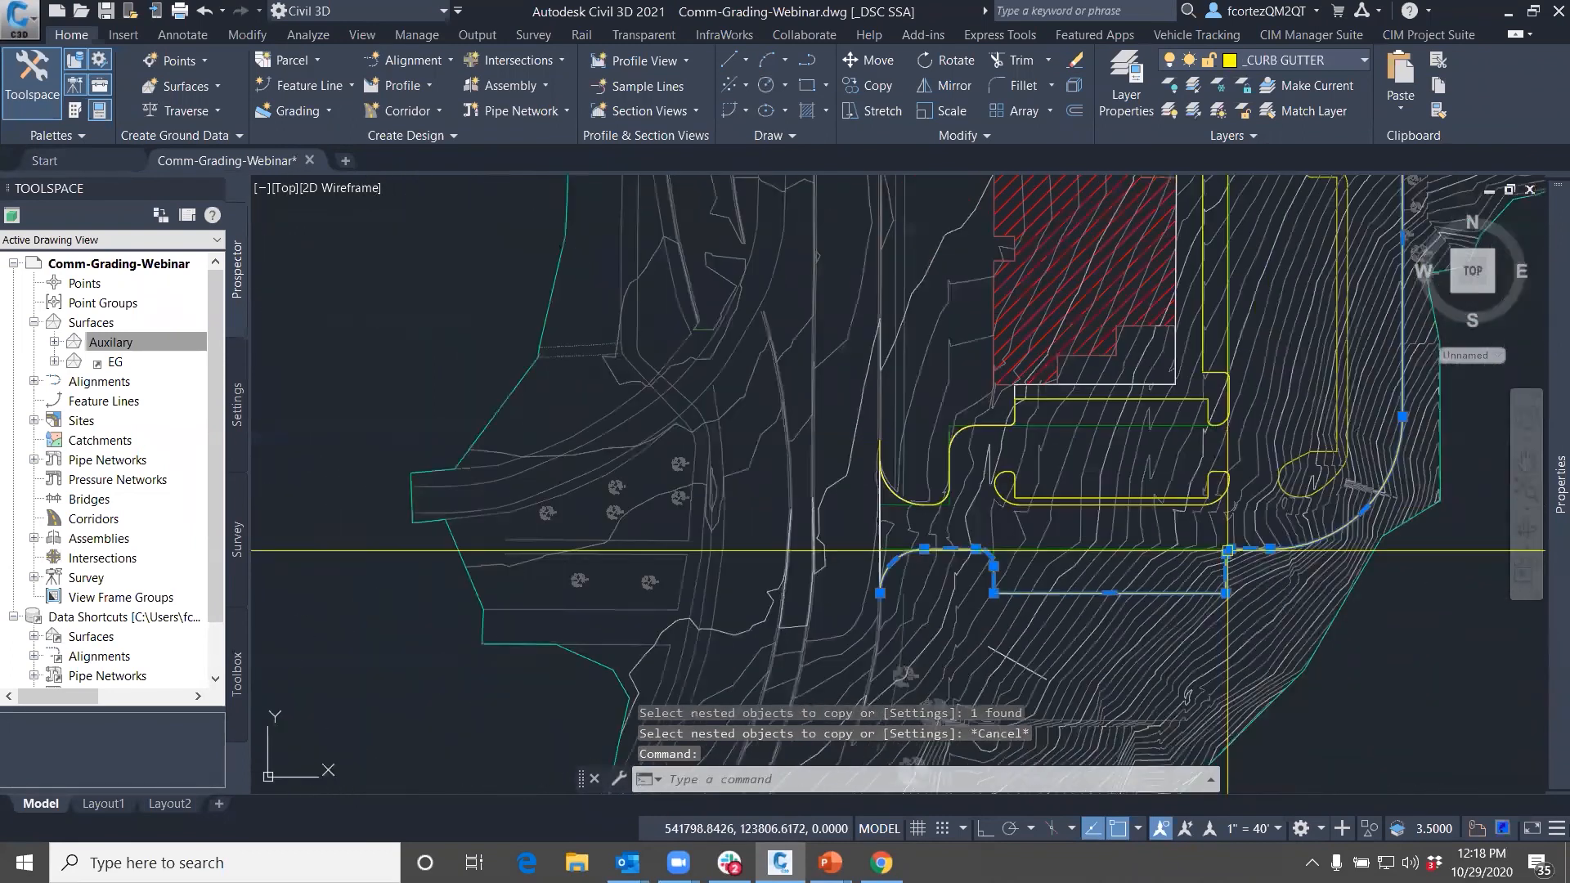
pyautogui.moveTo(902, 525); pyautogui.dragTo(906, 540, button='middle')
pyautogui.press('Escape')
pyautogui.press('Escape')
pyautogui.scroll(-2, 1069, 575)
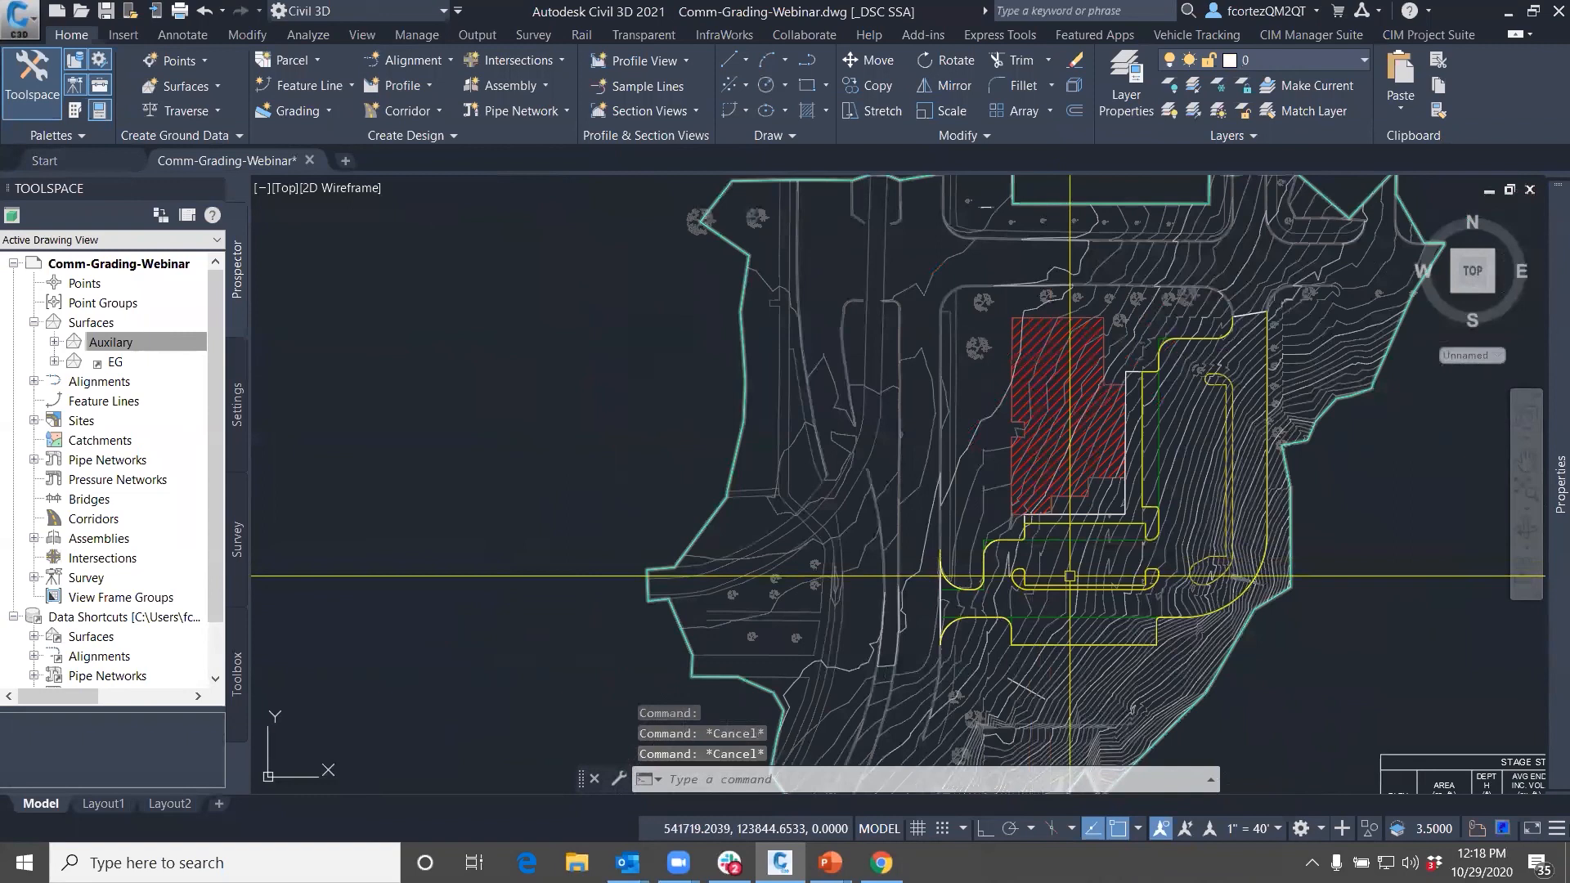
pyautogui.scroll(4, 987, 545)
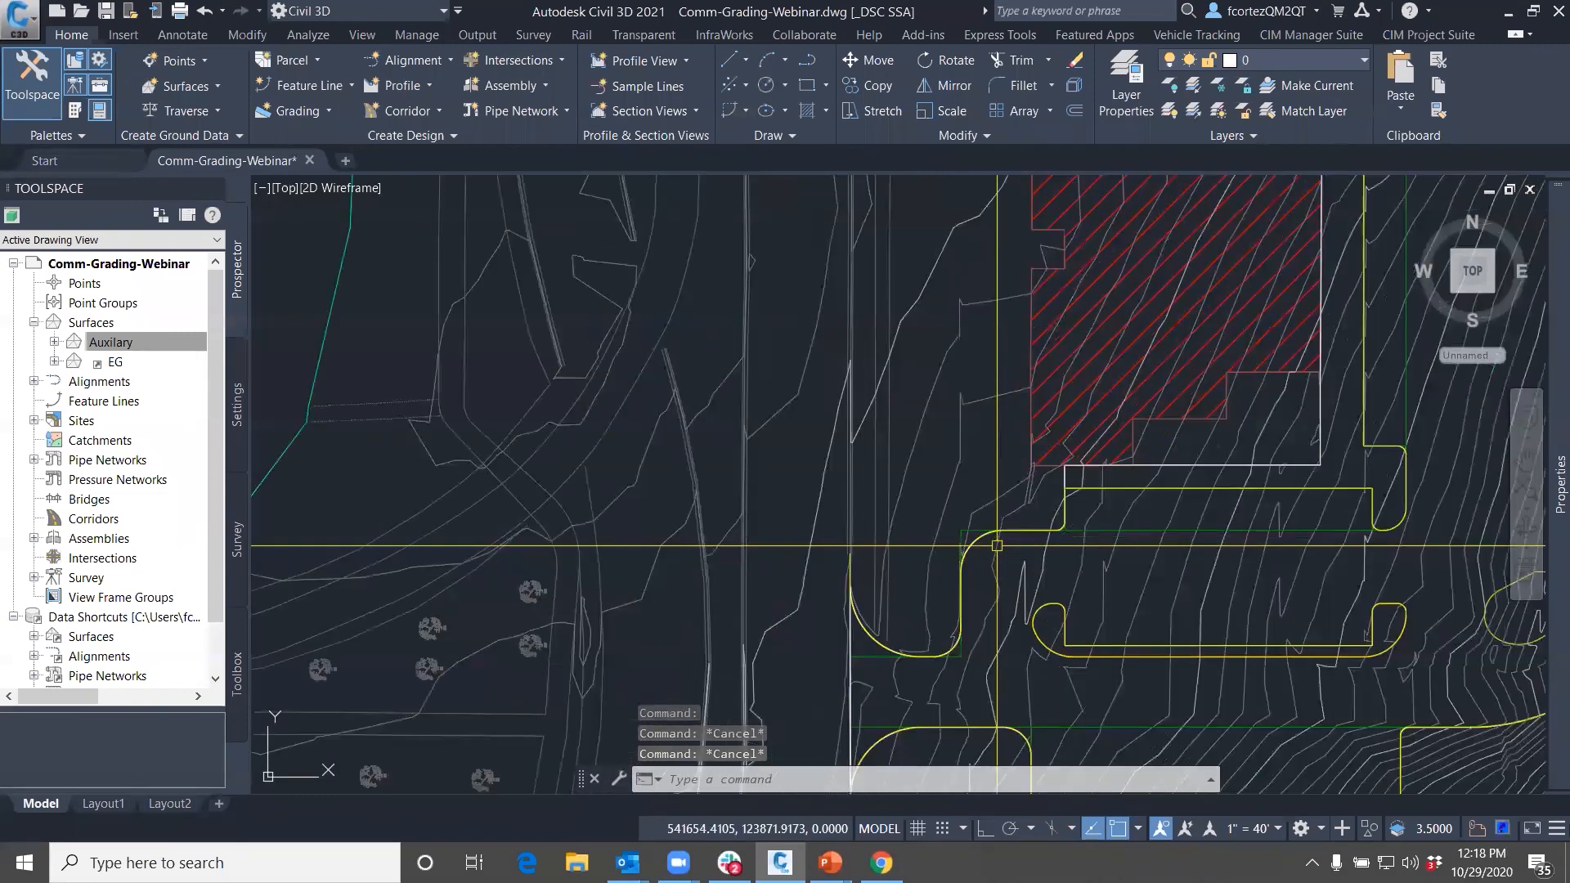
pyautogui.scroll(2, 997, 545)
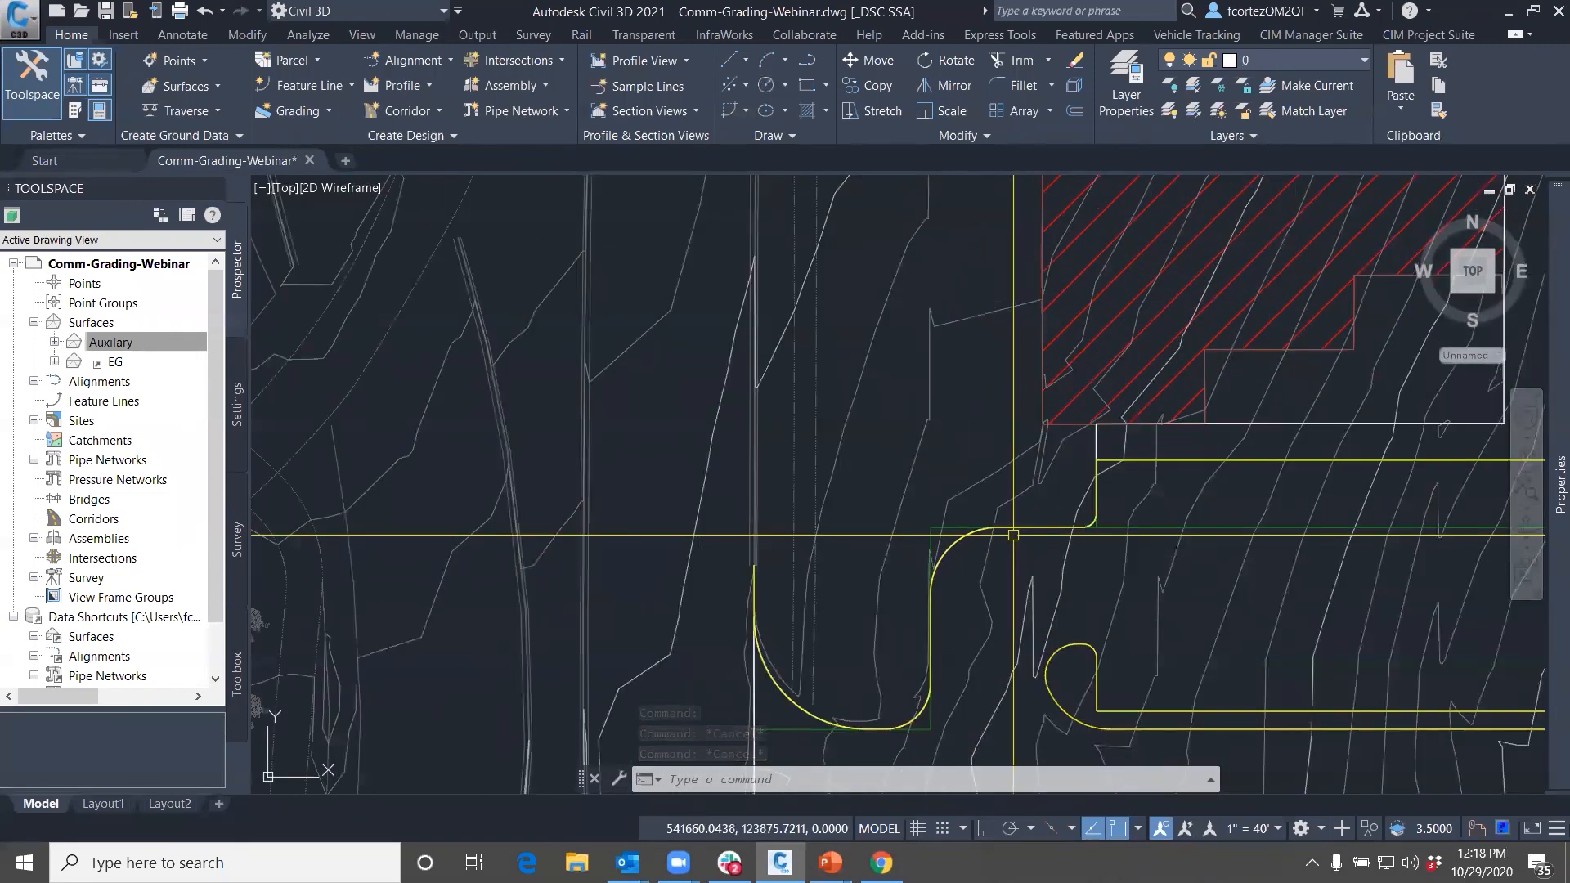
pyautogui.scroll(-2, 989, 541)
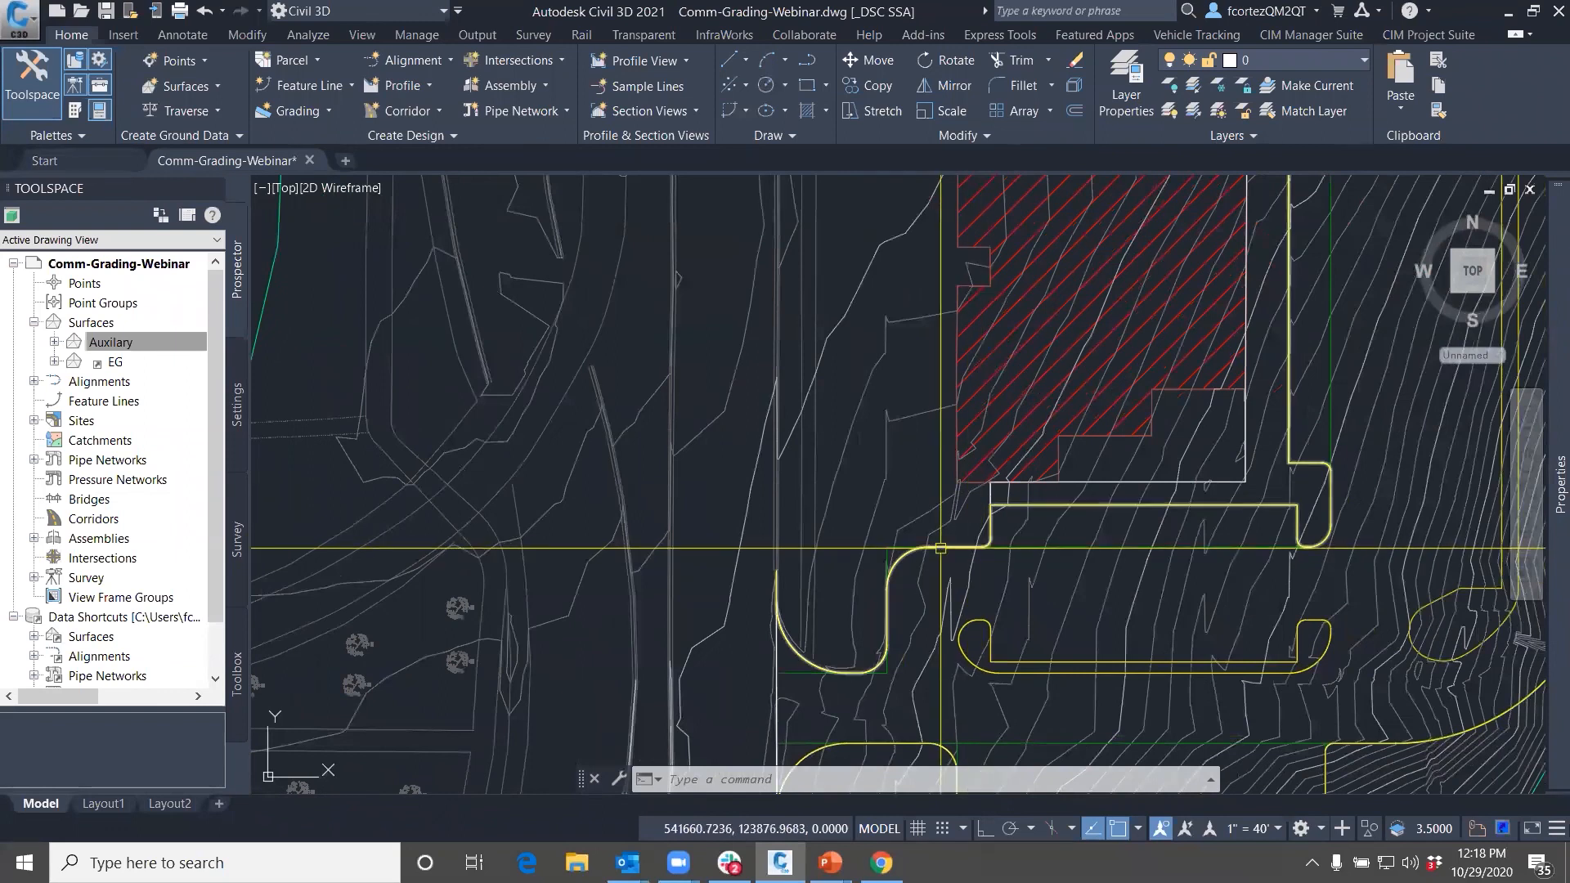
pyautogui.click(976, 544)
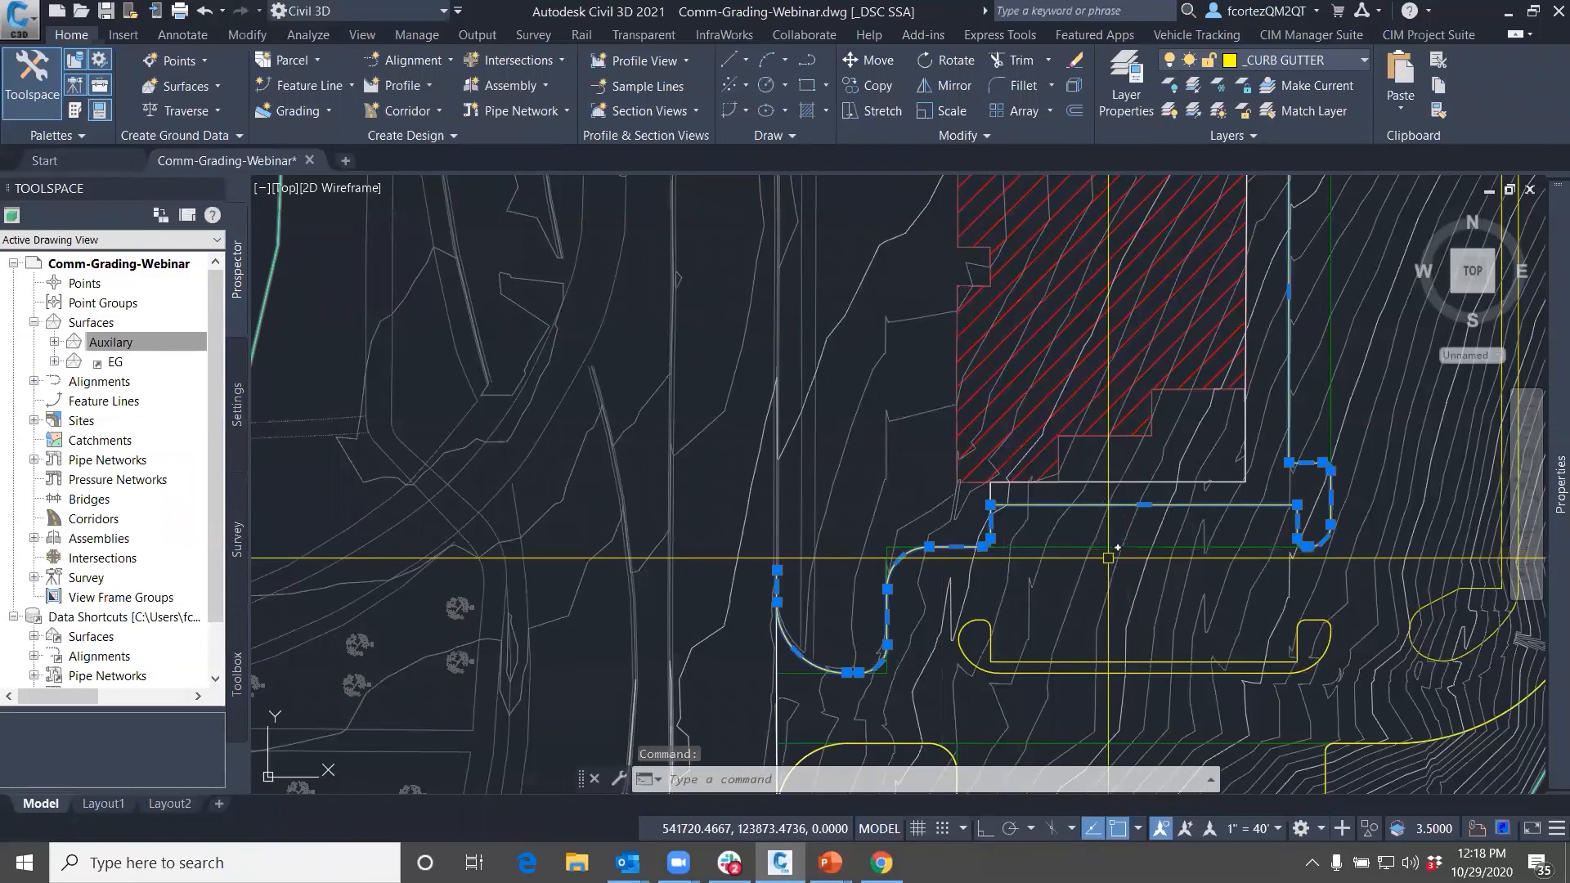
pyautogui.moveTo(1043, 532)
pyautogui.mouseDown(button='middle')
pyautogui.moveTo(1004, 530)
pyautogui.moveTo(1040, 525)
pyautogui.mouseUp(button='middle')
pyautogui.press('Escape')
pyautogui.press('Escape')
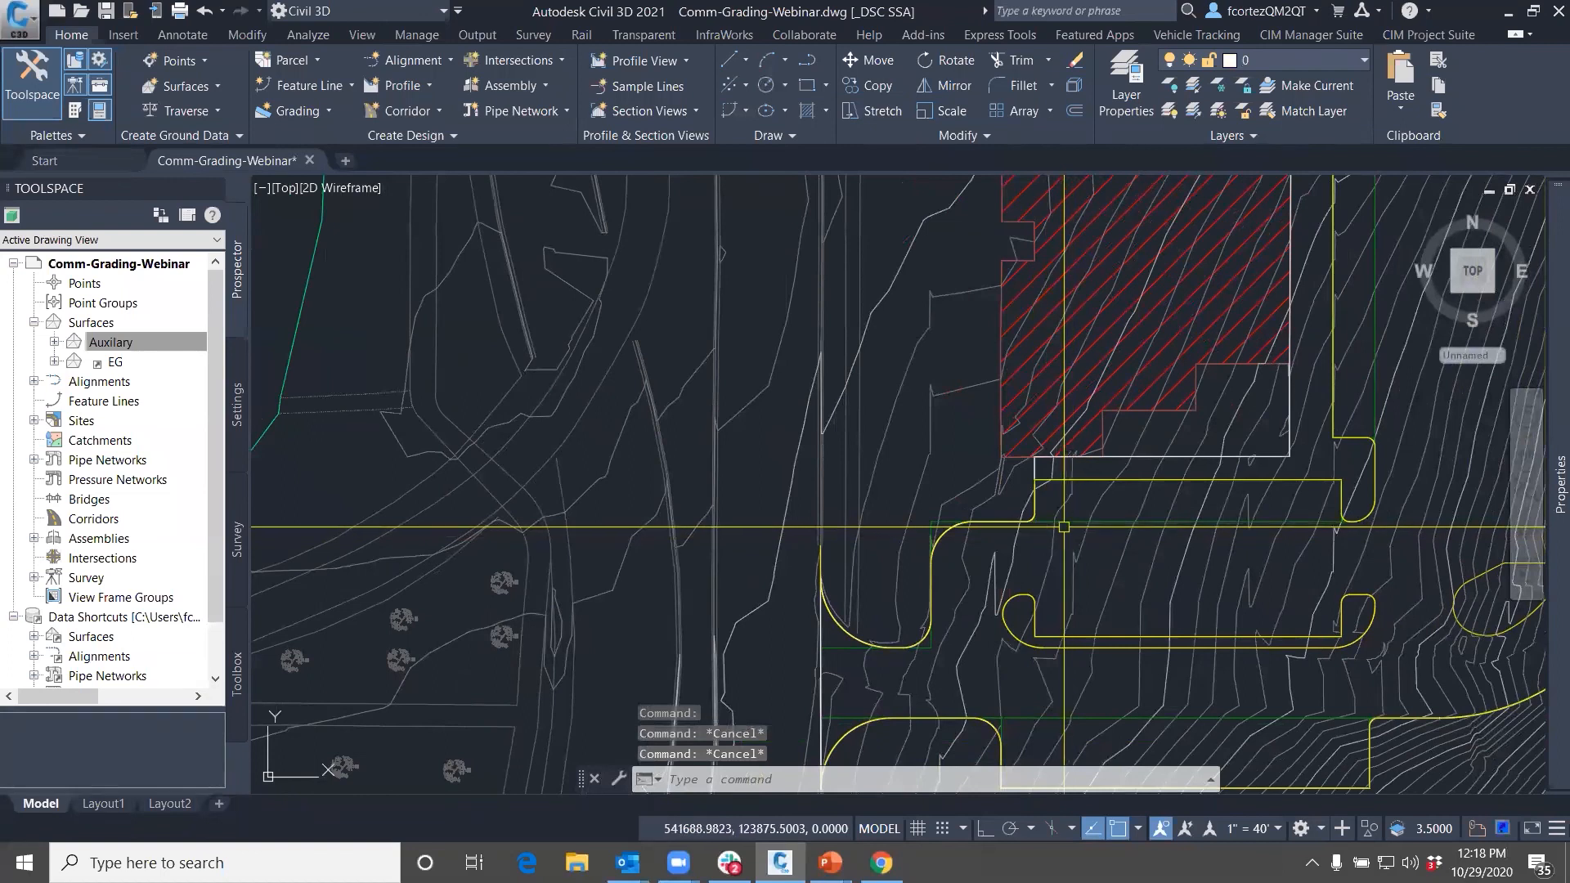
# Convert the inner curb polyline into a feature line in Site 1, with the Corridor Flowline style and elevation assignment enabled
pyautogui.click(304, 90)
pyautogui.click(366, 153)
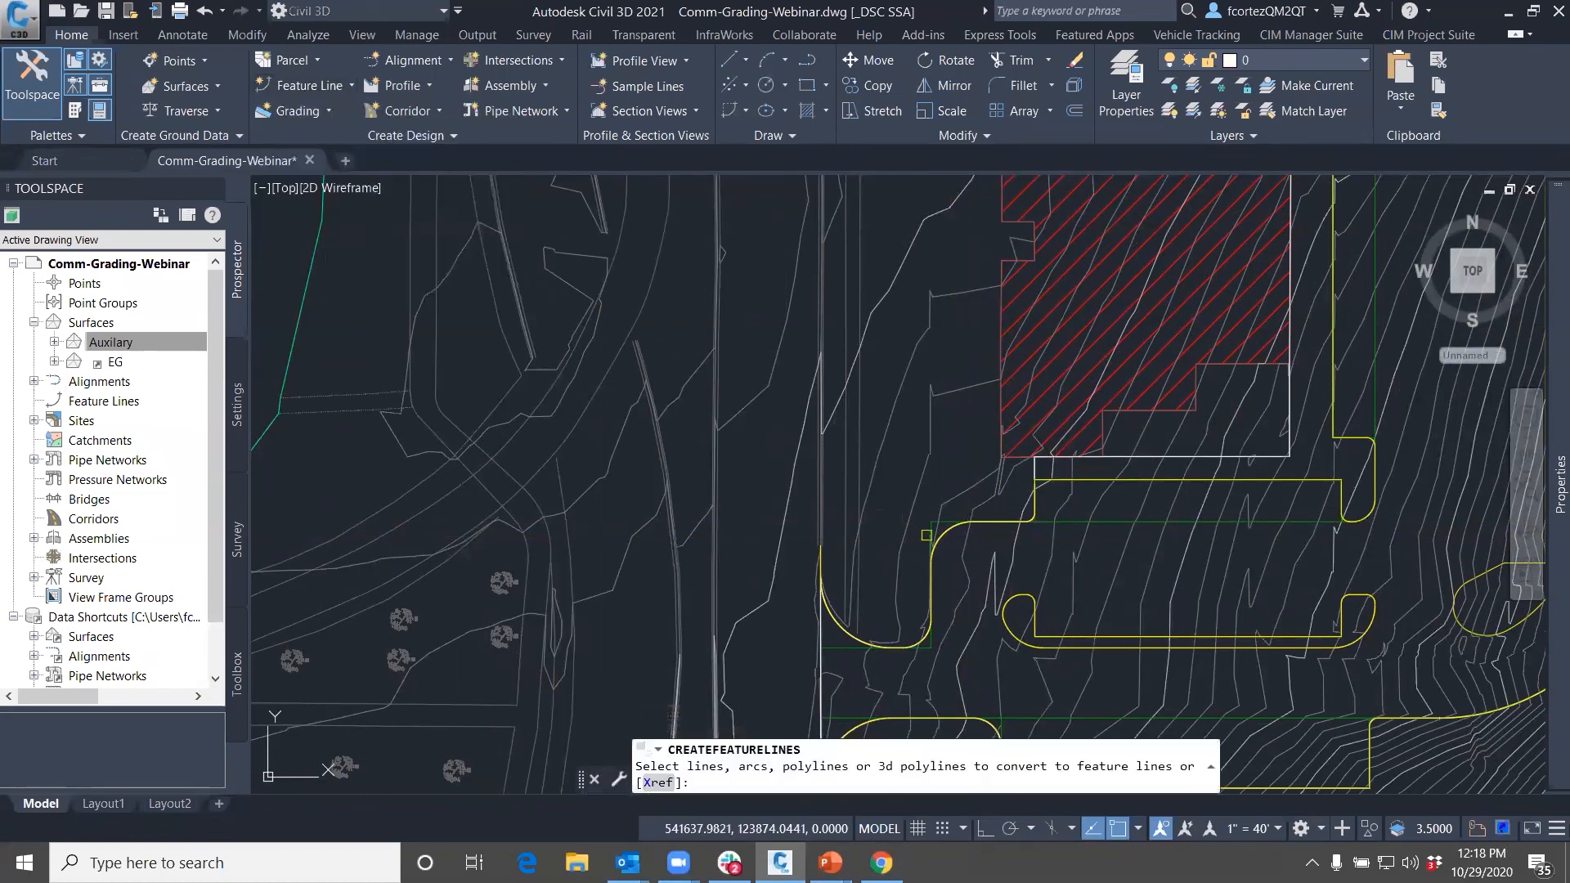
pyautogui.scroll(3, 927, 535)
pyautogui.click(939, 517)
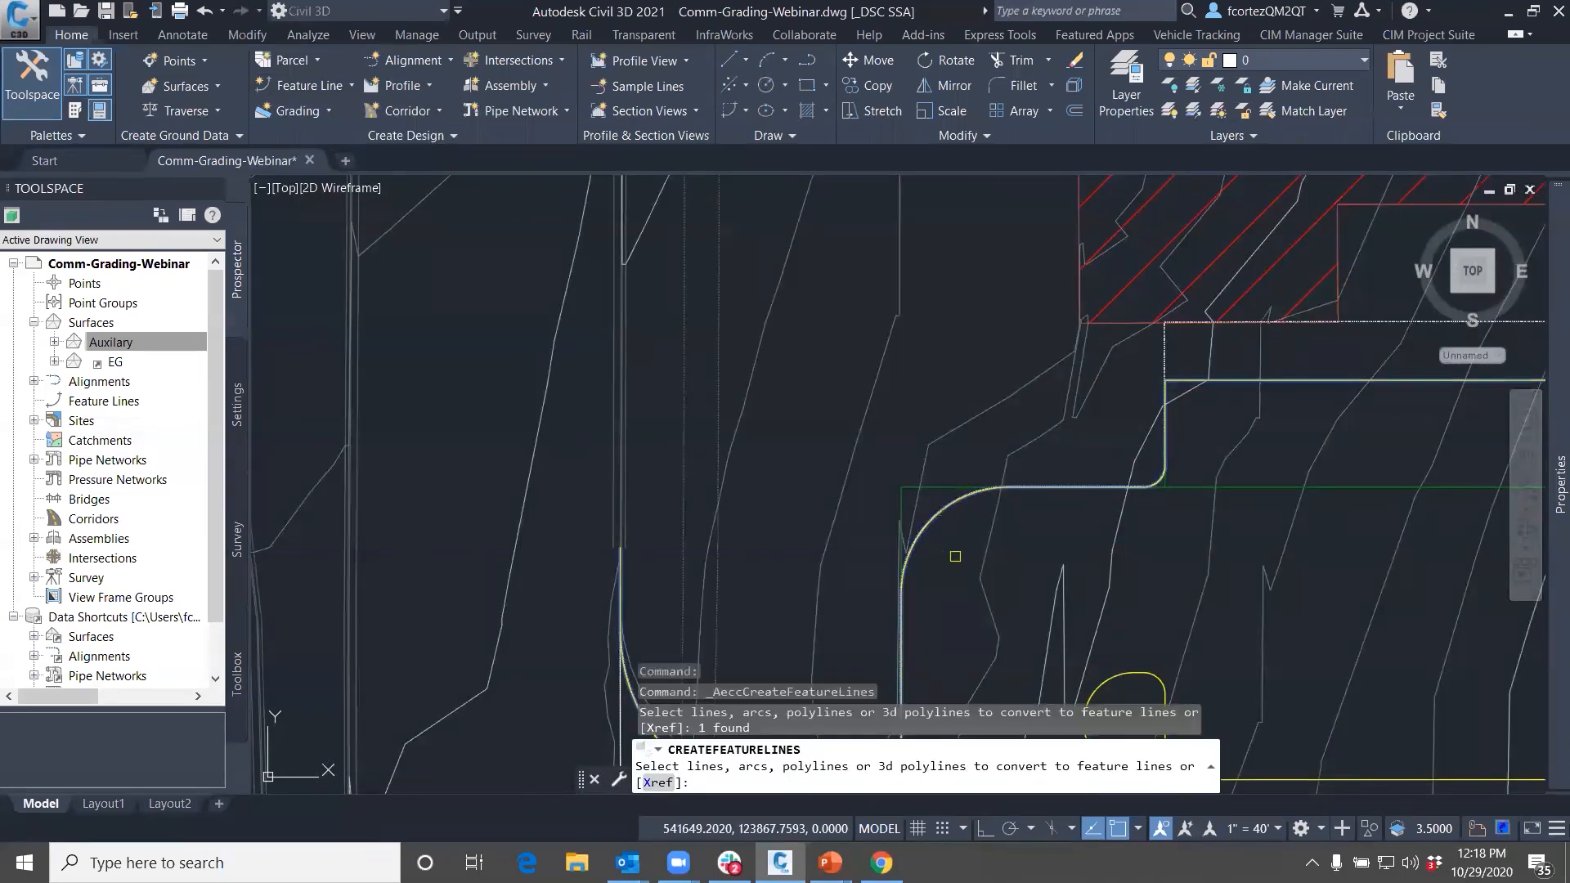
pyautogui.press('Return')
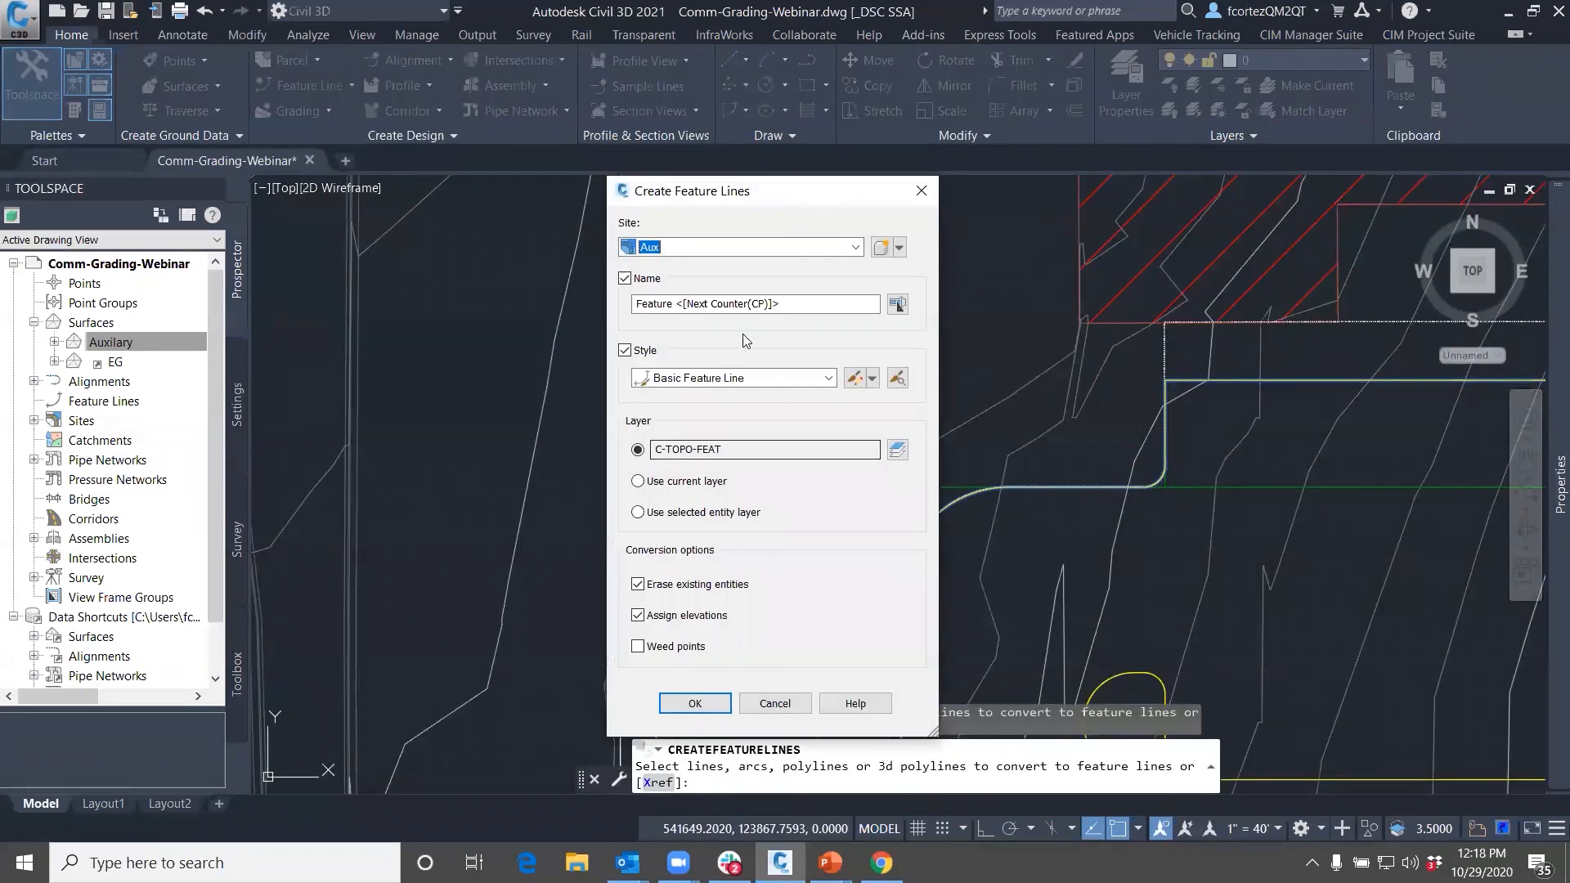
pyautogui.click(855, 247)
pyautogui.click(674, 299)
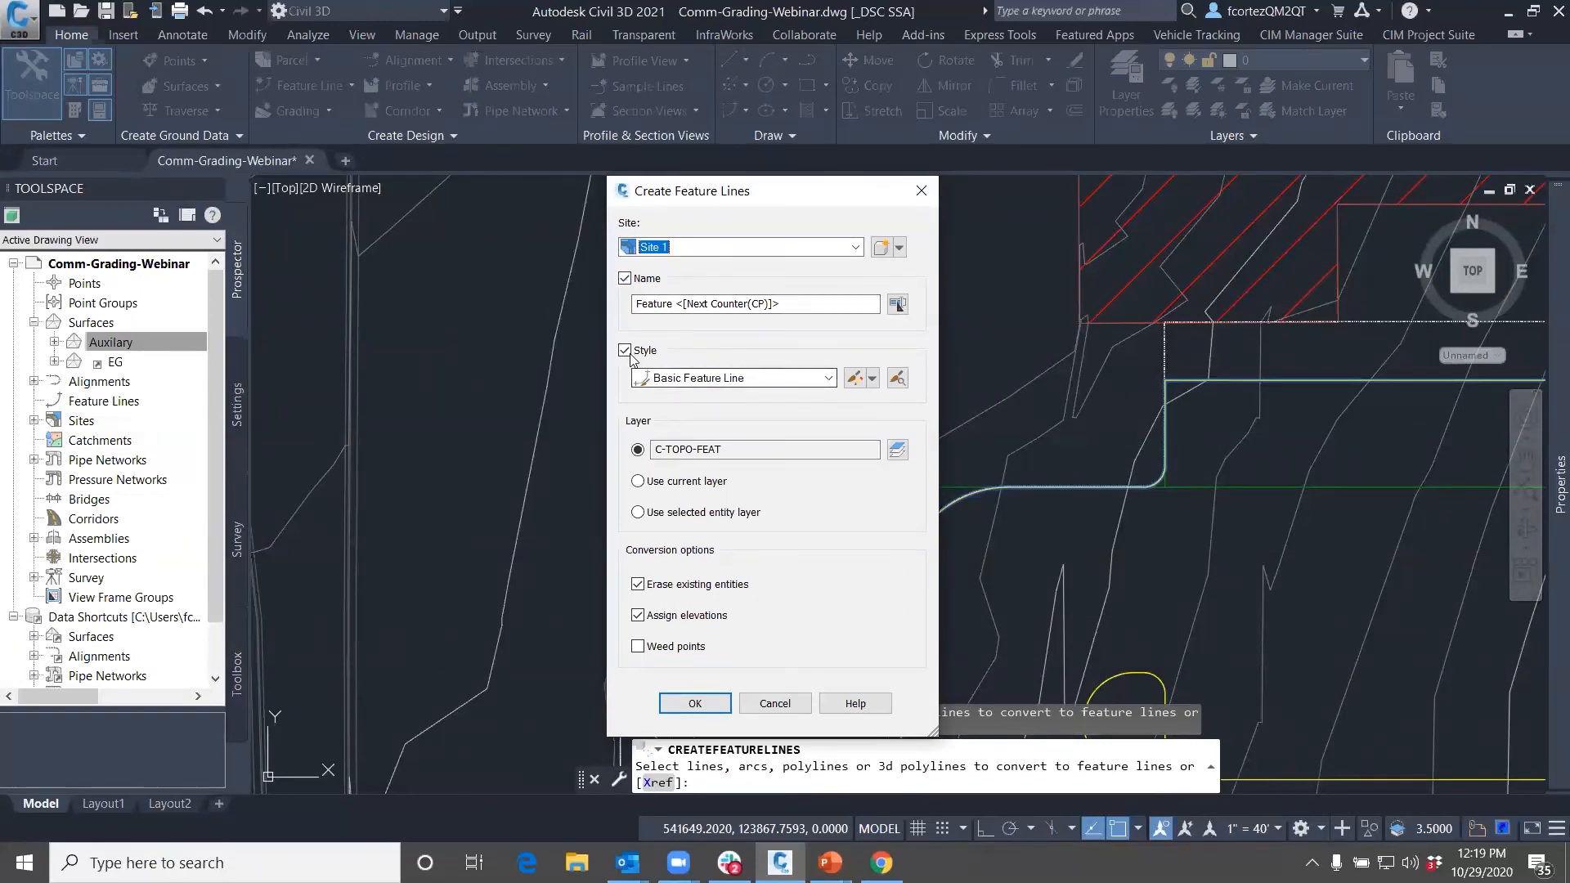
pyautogui.click(673, 378)
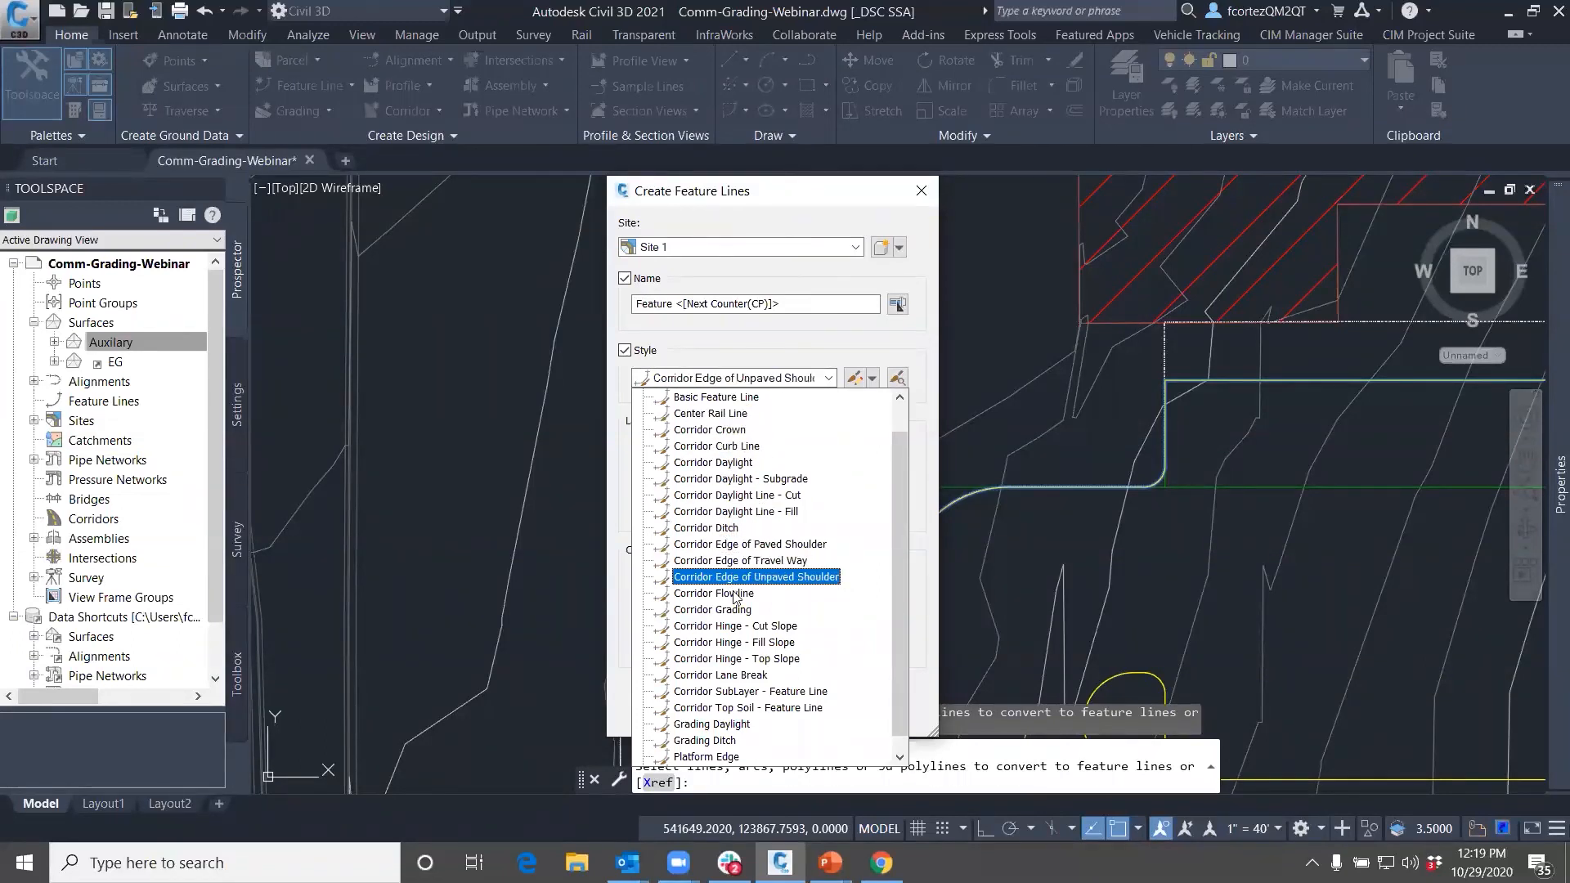
pyautogui.click(719, 594)
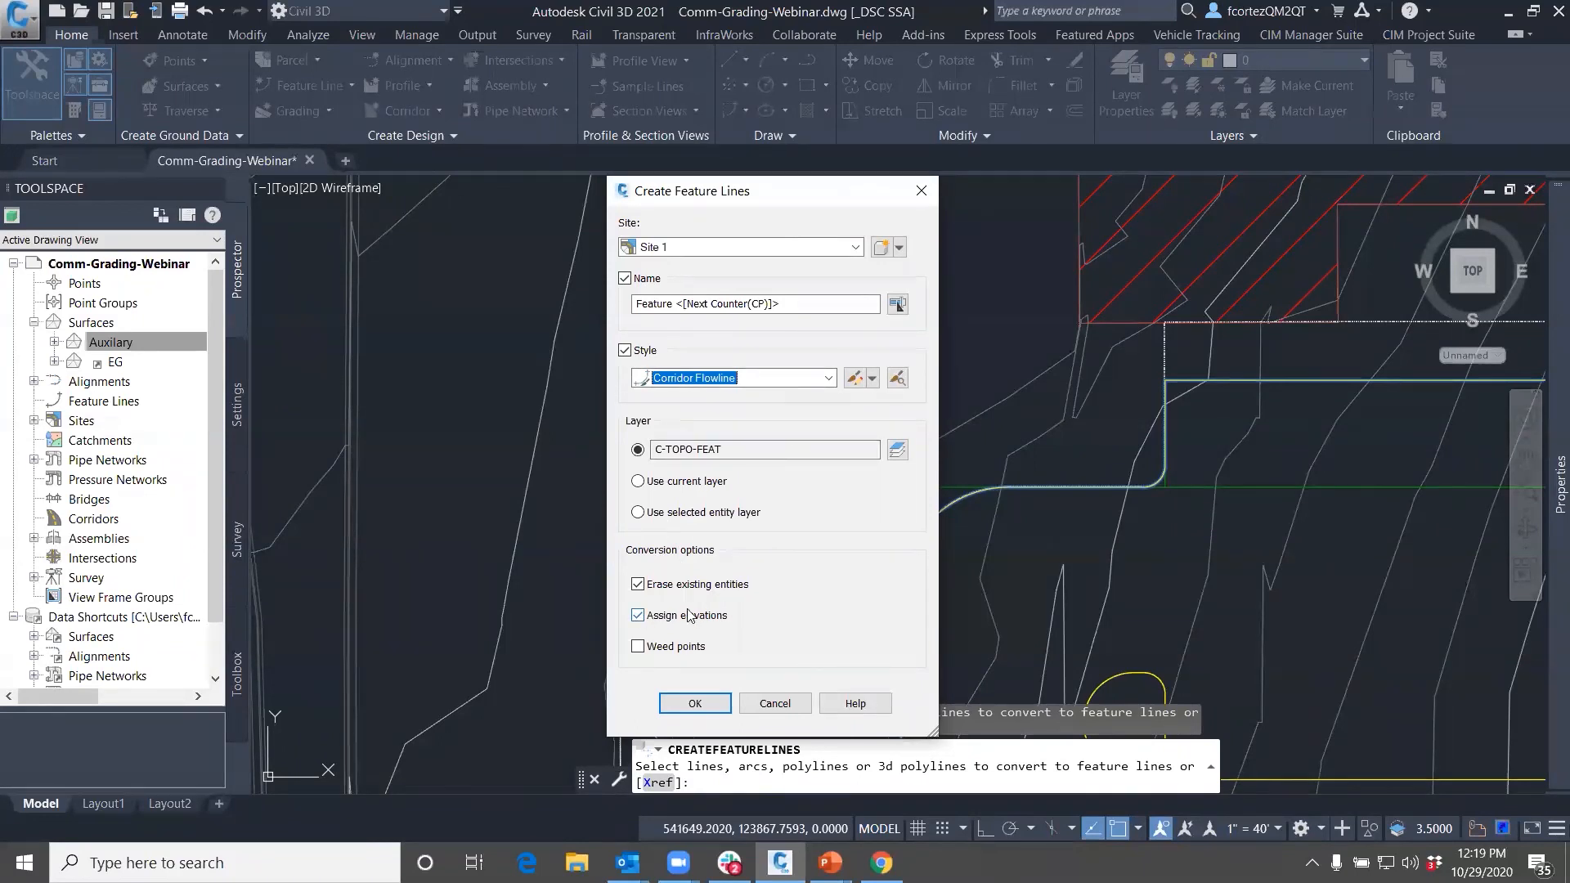
pyautogui.click(700, 706)
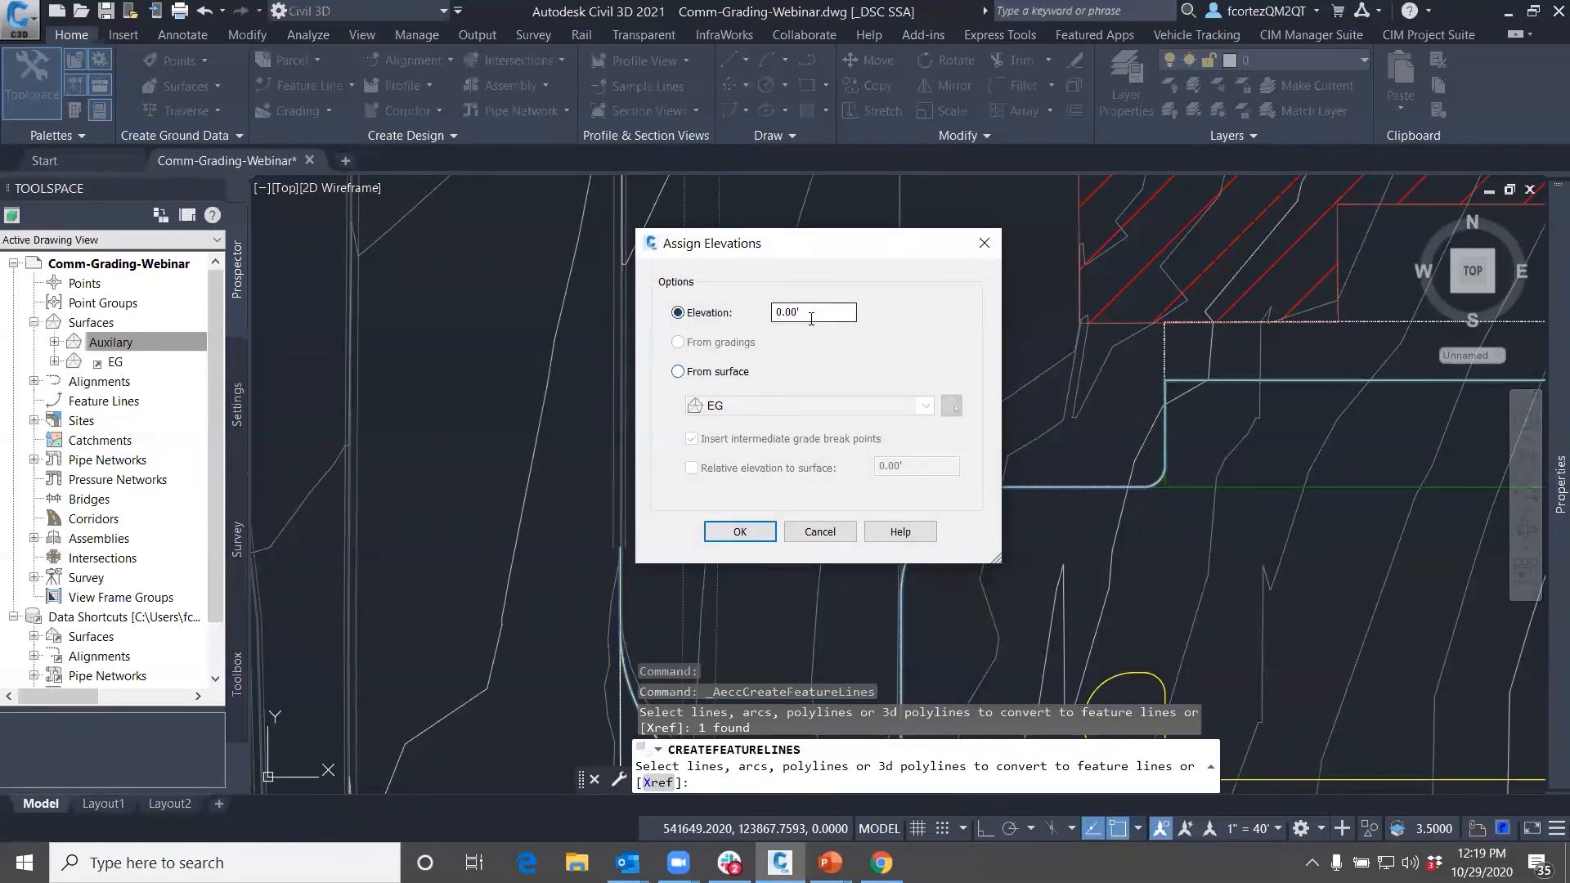
# Assign the feature line's elevations relative to the Auxilary surface with a 0.00' offset, without intermediate grade break points
pyautogui.click(678, 372)
pyautogui.click(741, 406)
pyautogui.click(745, 424)
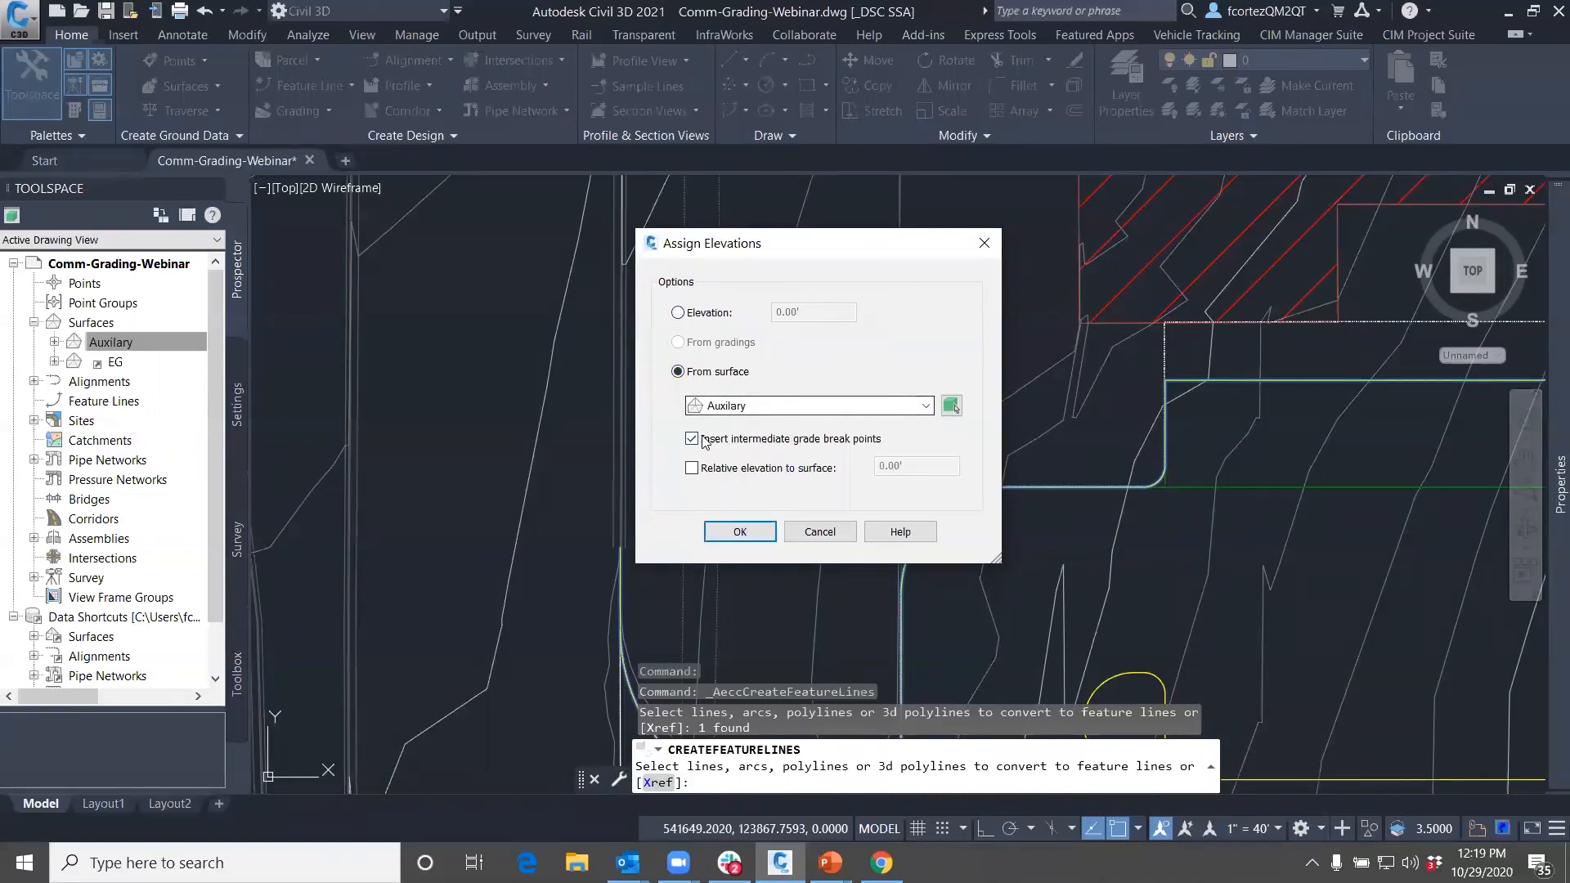
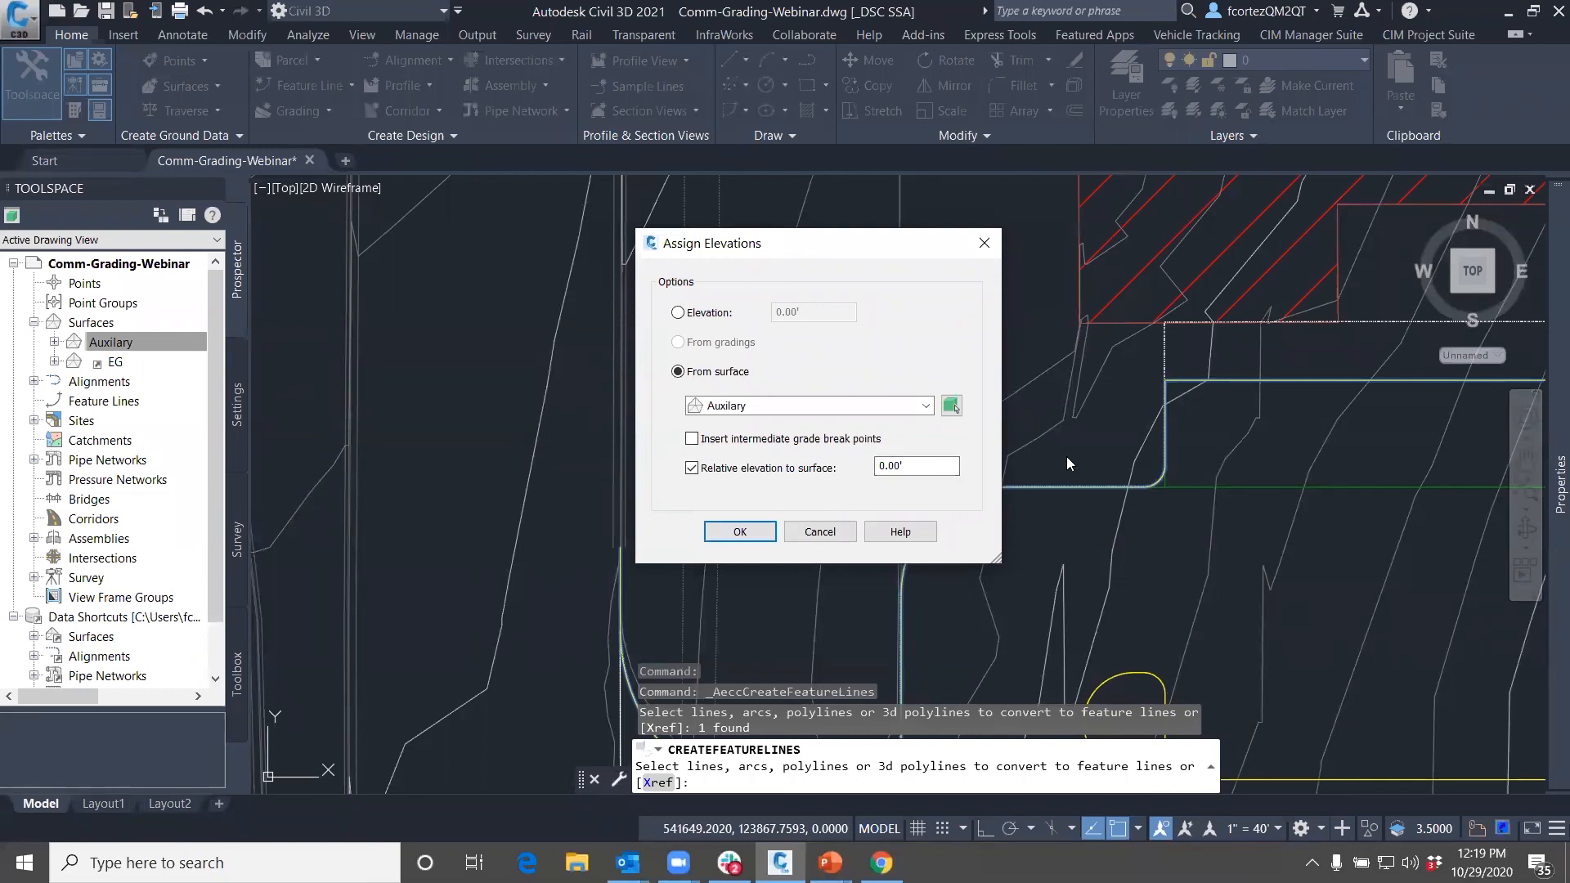
pyautogui.click(740, 533)
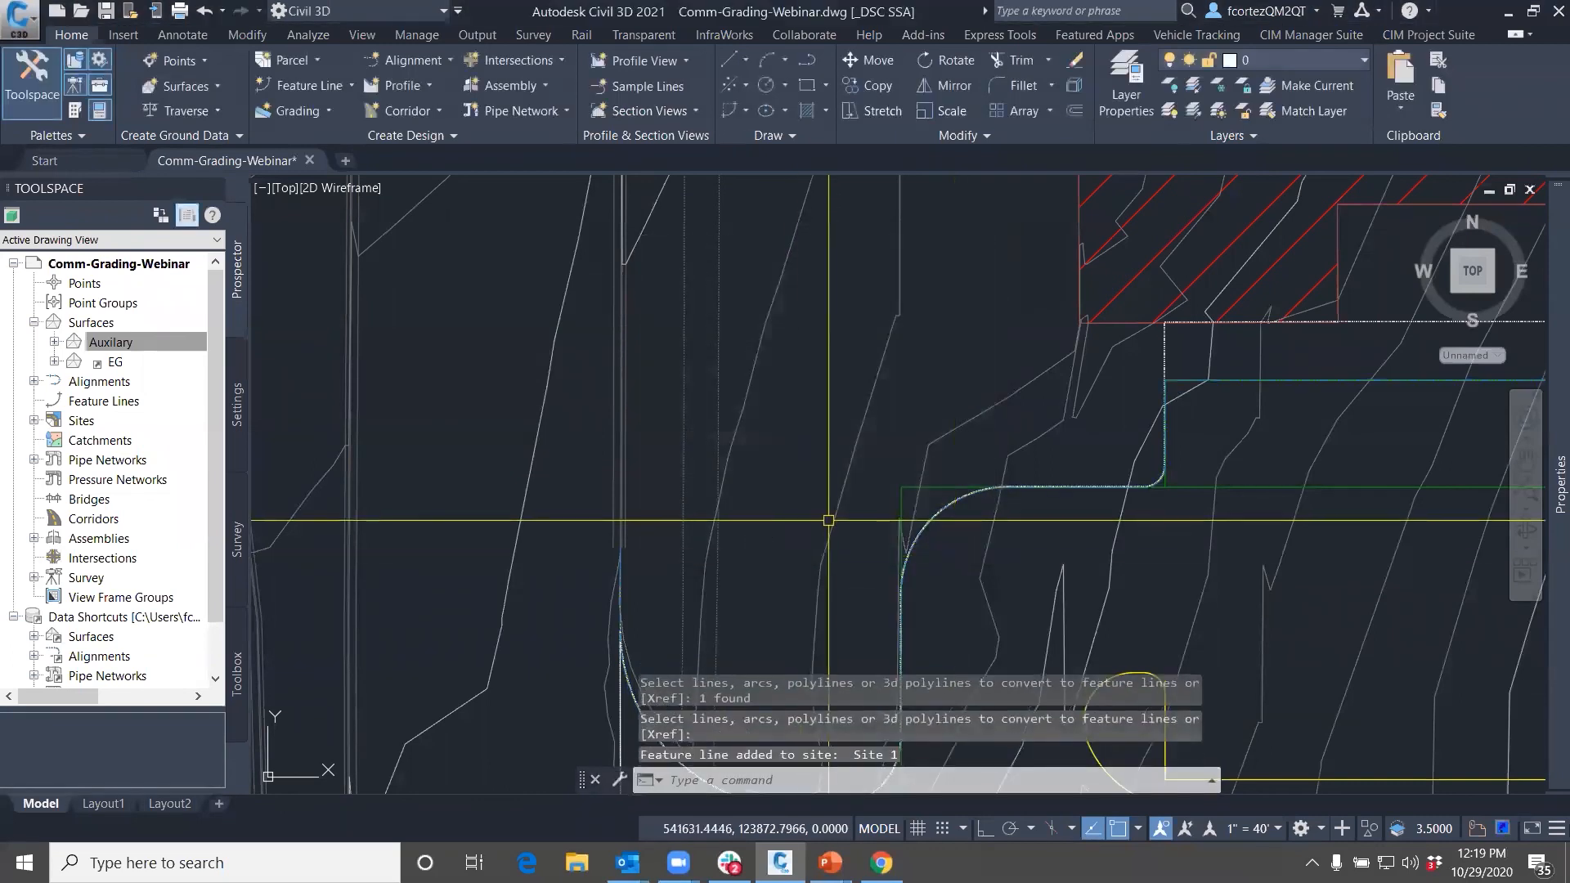
# Check the elevations along the inner curb feature line with Quick Elevation Edit, without changing any point
pyautogui.scroll(5, 948, 511)
pyautogui.scroll(-2, 954, 504)
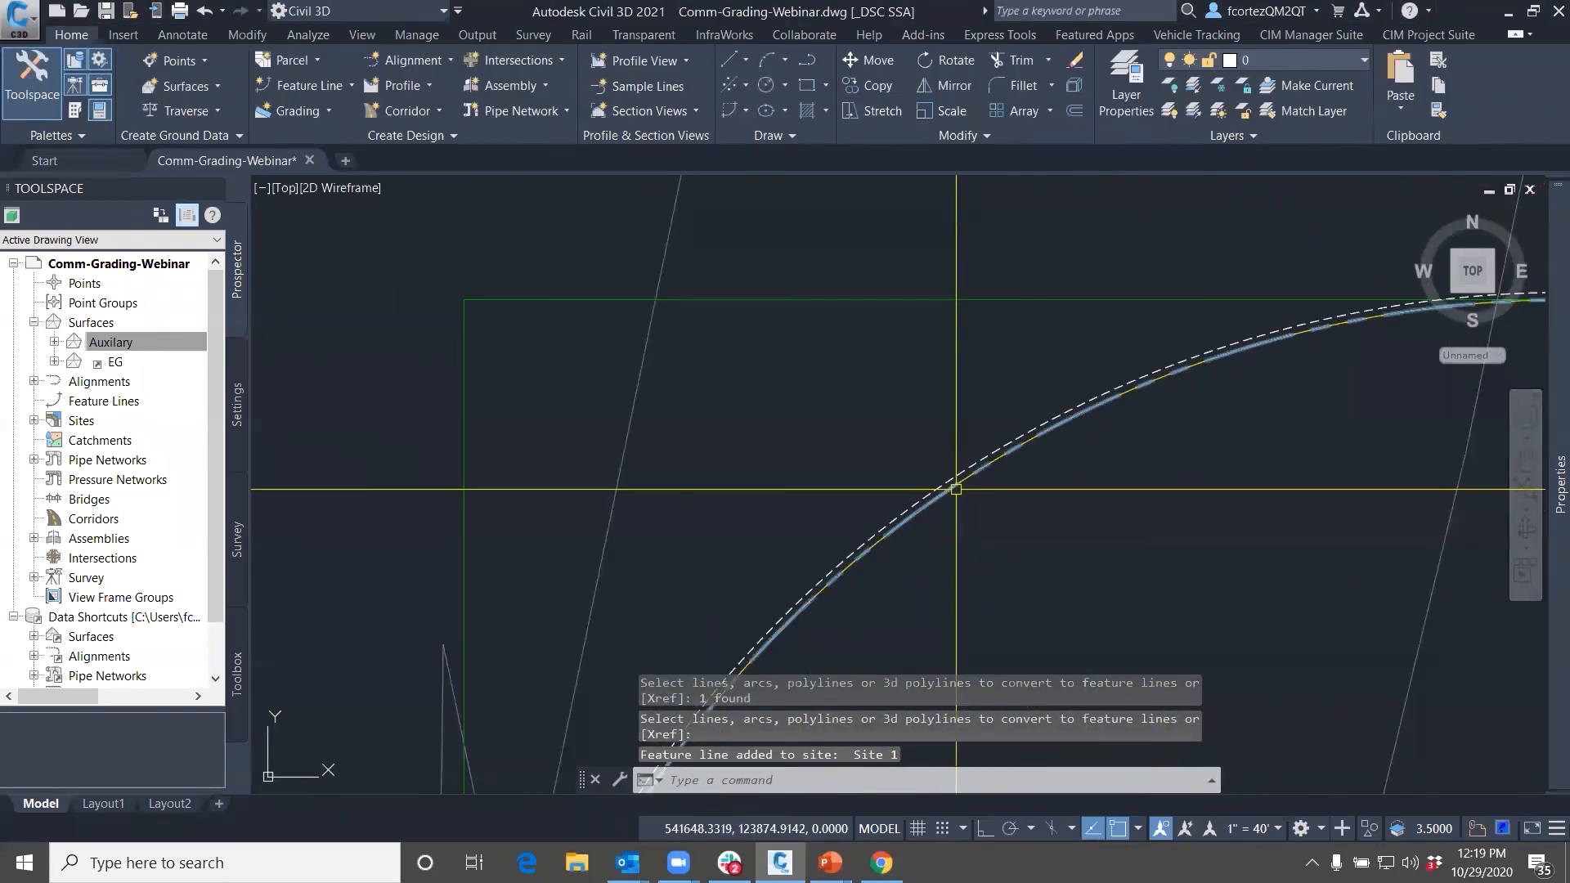
pyautogui.click(956, 507)
pyautogui.scroll(-3, 960, 511)
pyautogui.scroll(-3, 962, 514)
pyautogui.moveTo(962, 513); pyautogui.dragTo(889, 506, button='middle')
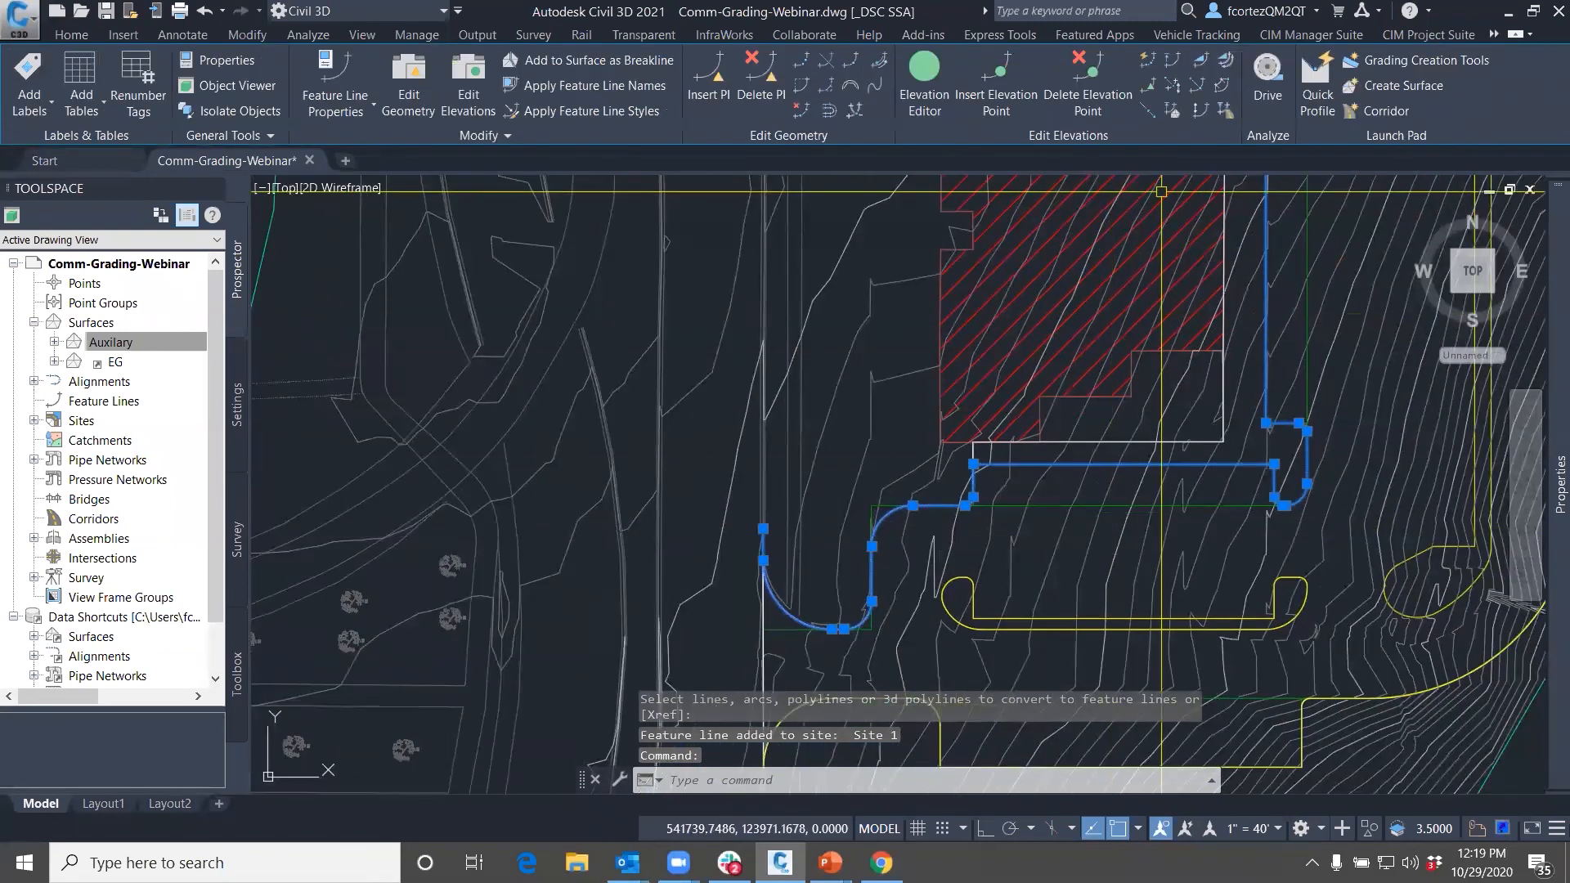
pyautogui.click(1147, 60)
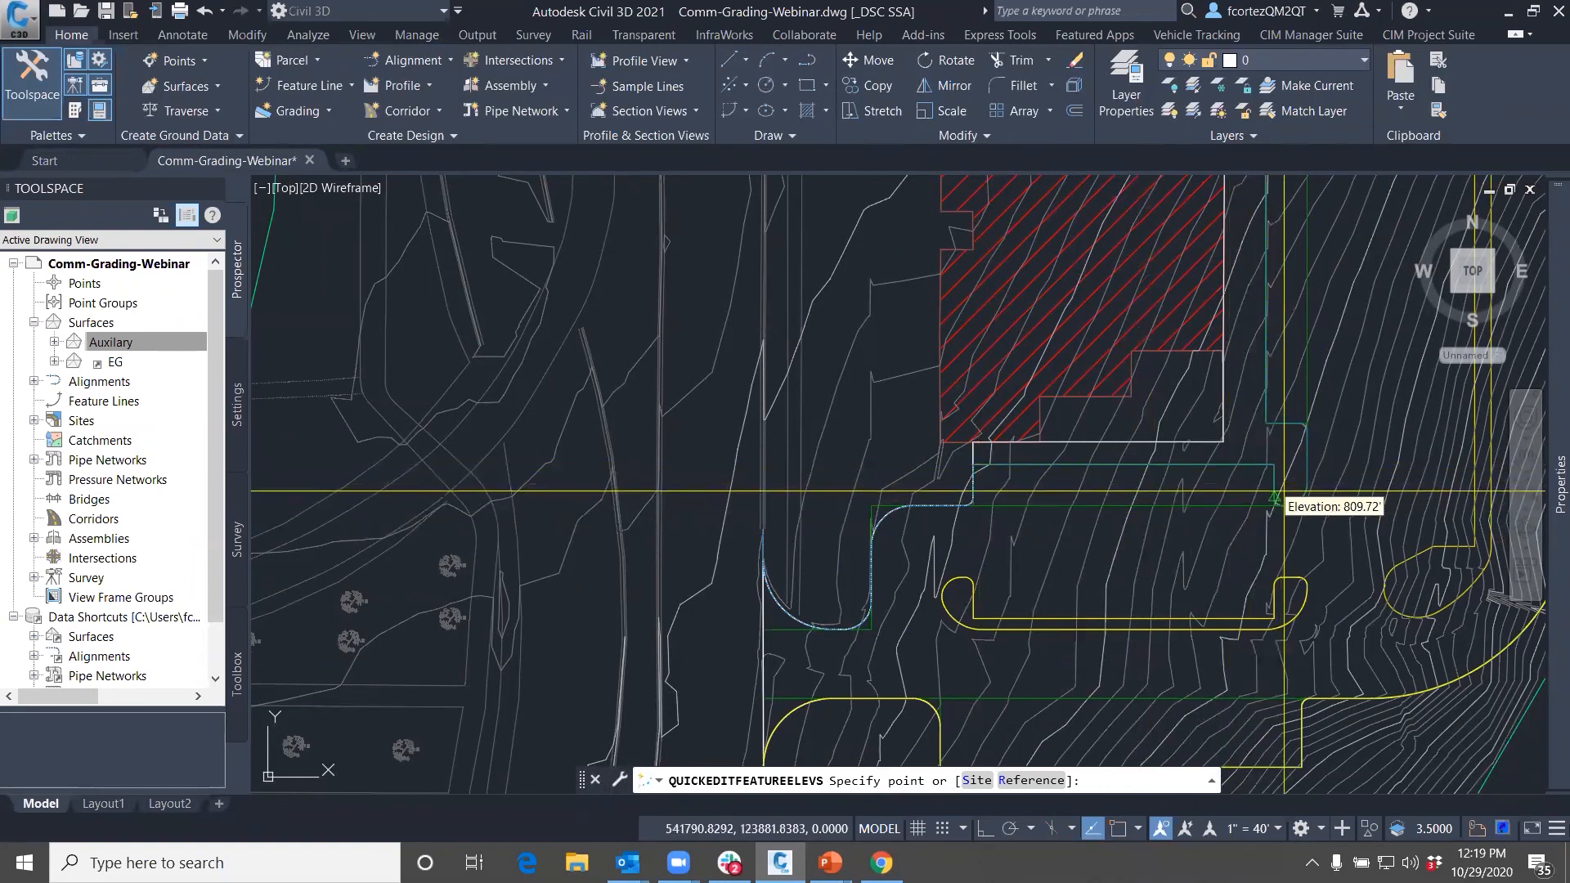
pyautogui.scroll(-2, 1224, 500)
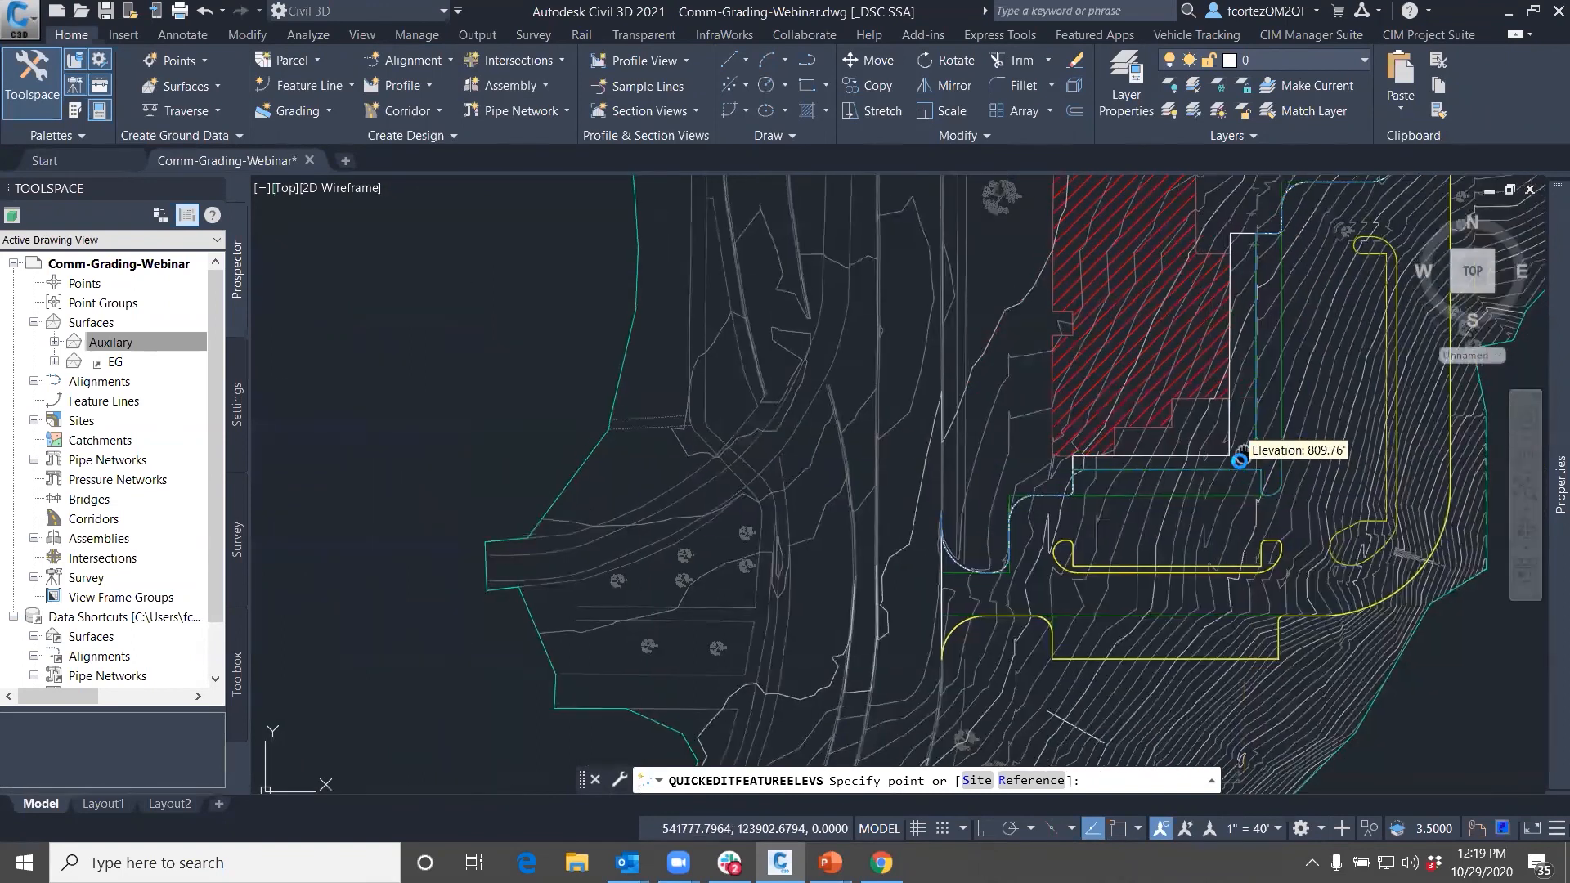
pyautogui.press('Escape')
pyautogui.click(1224, 500)
pyautogui.press('Escape')
pyautogui.press('Escape')
# Convert the outer curb polyline into a Site 1 feature line, Corridor Flowline style, with elevations relative to the Auxilary surface at a 0.00' offset
pyautogui.scroll(6, 1259, 523)
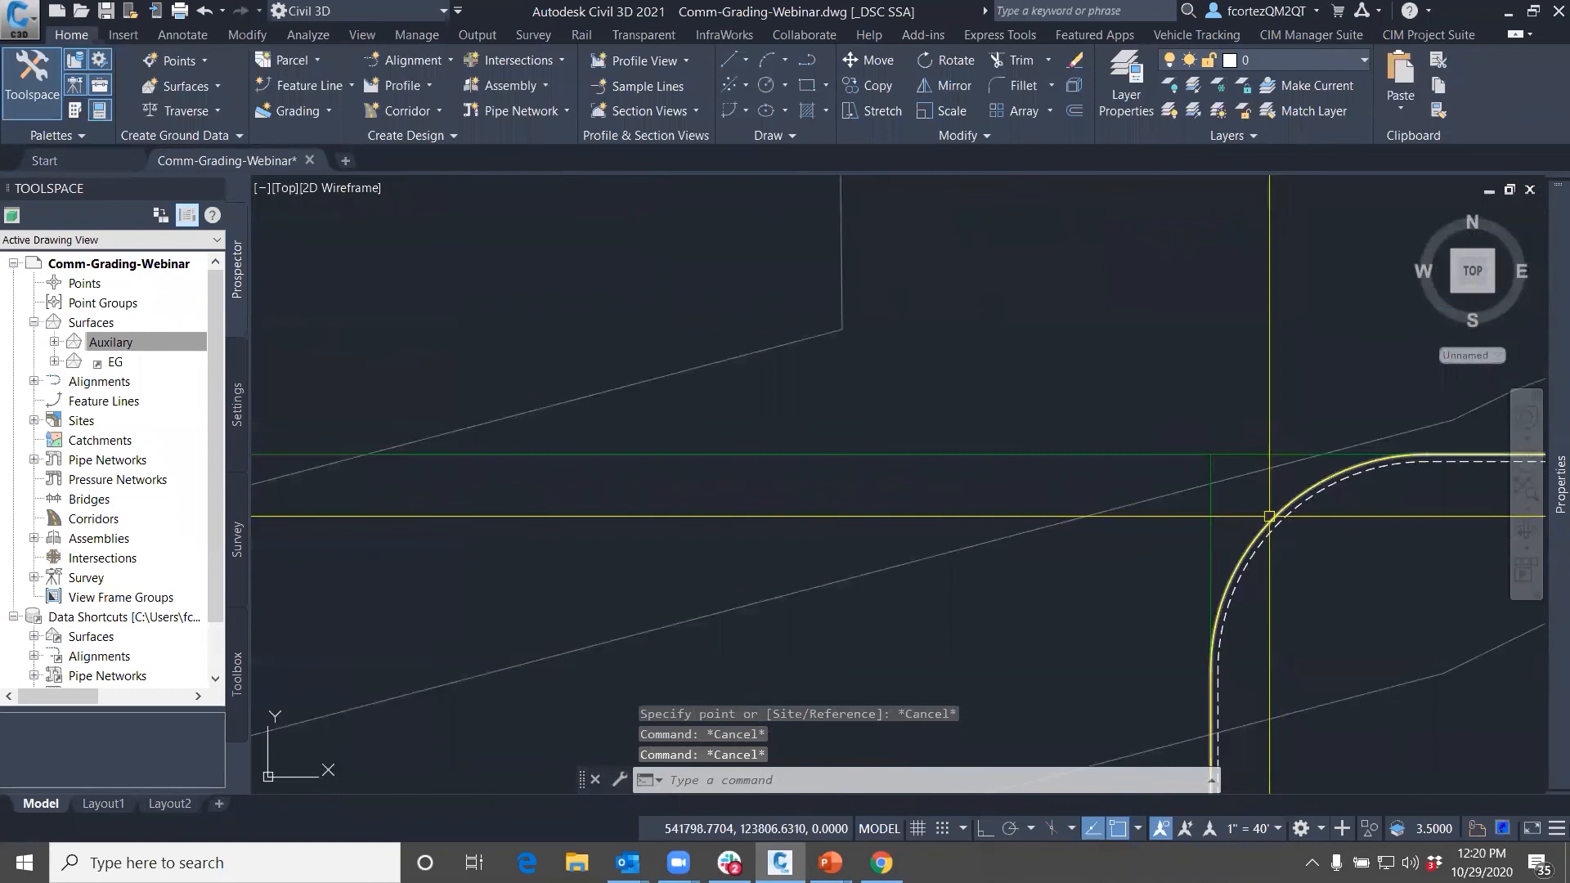
pyautogui.scroll(-2, 1241, 528)
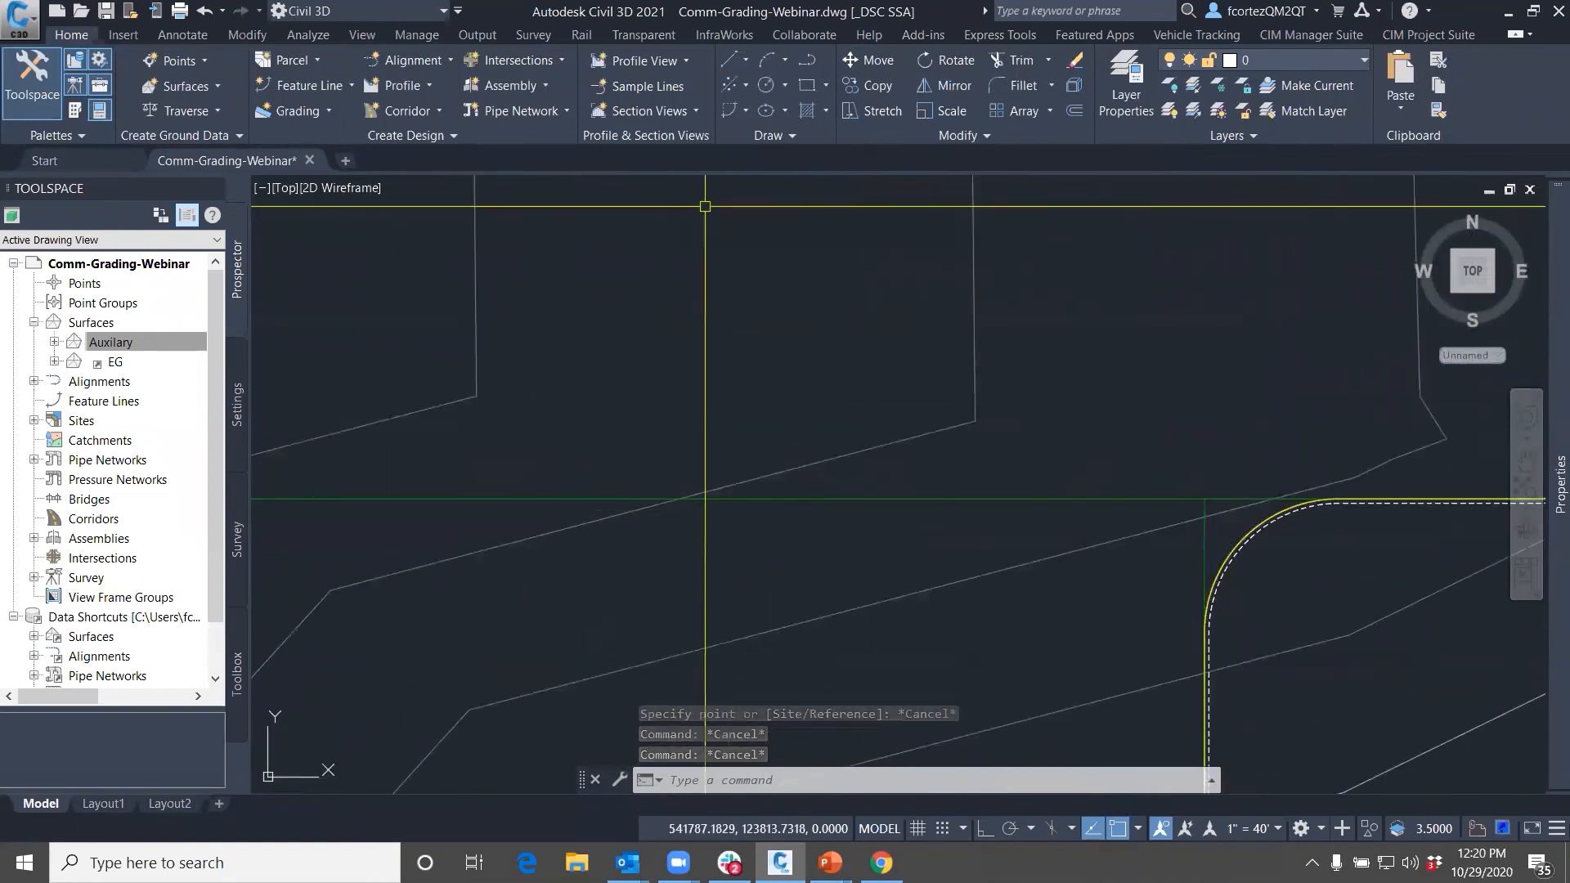
pyautogui.click(351, 85)
pyautogui.click(362, 164)
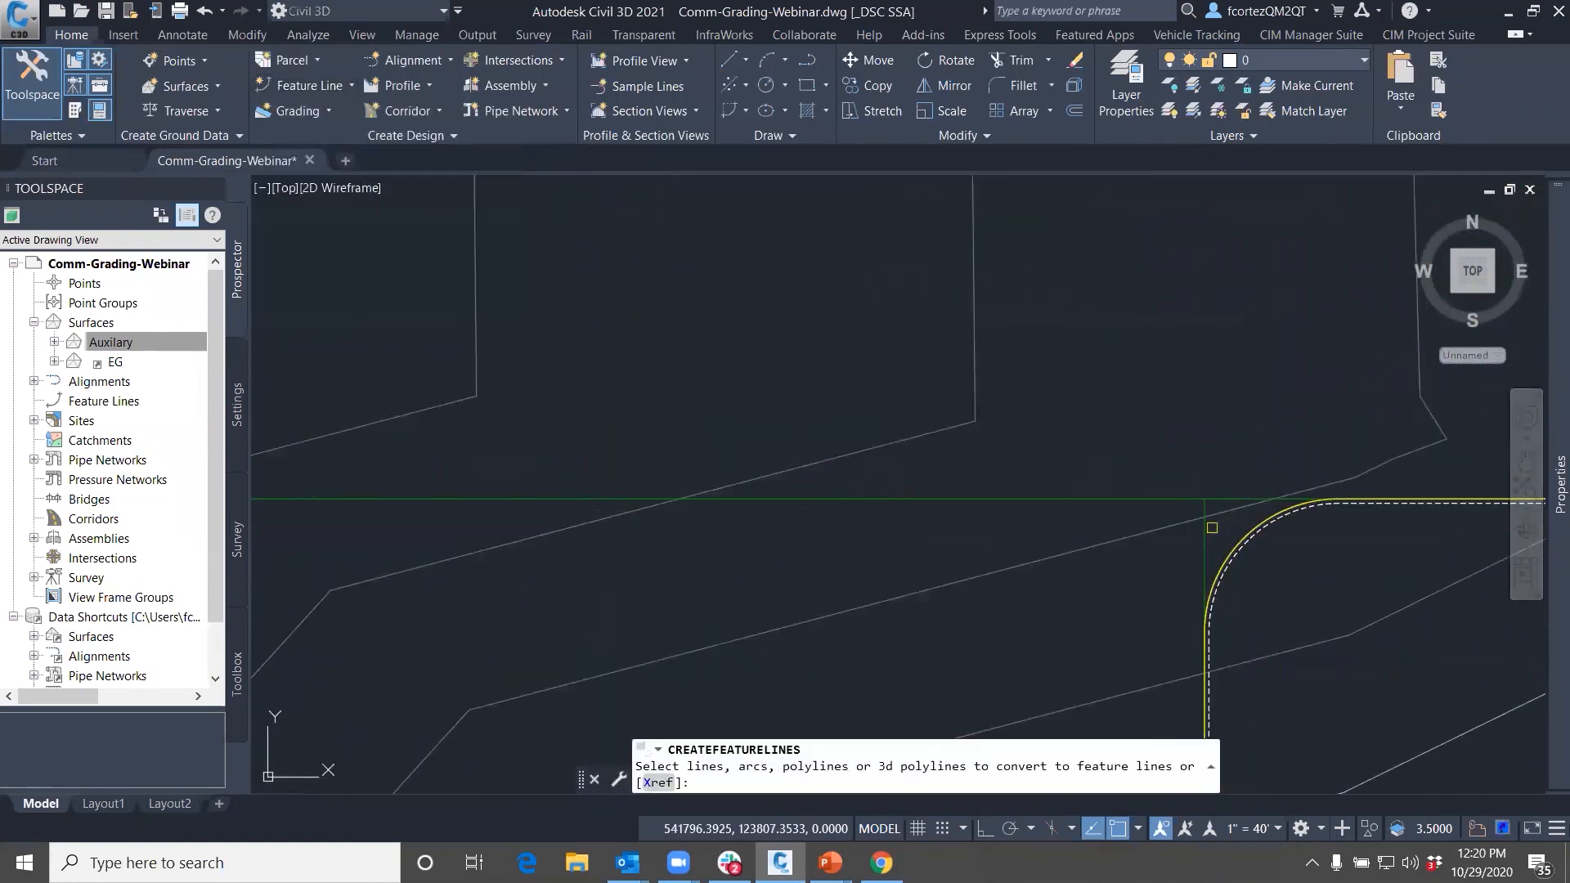
pyautogui.click(1239, 537)
pyautogui.press('Return')
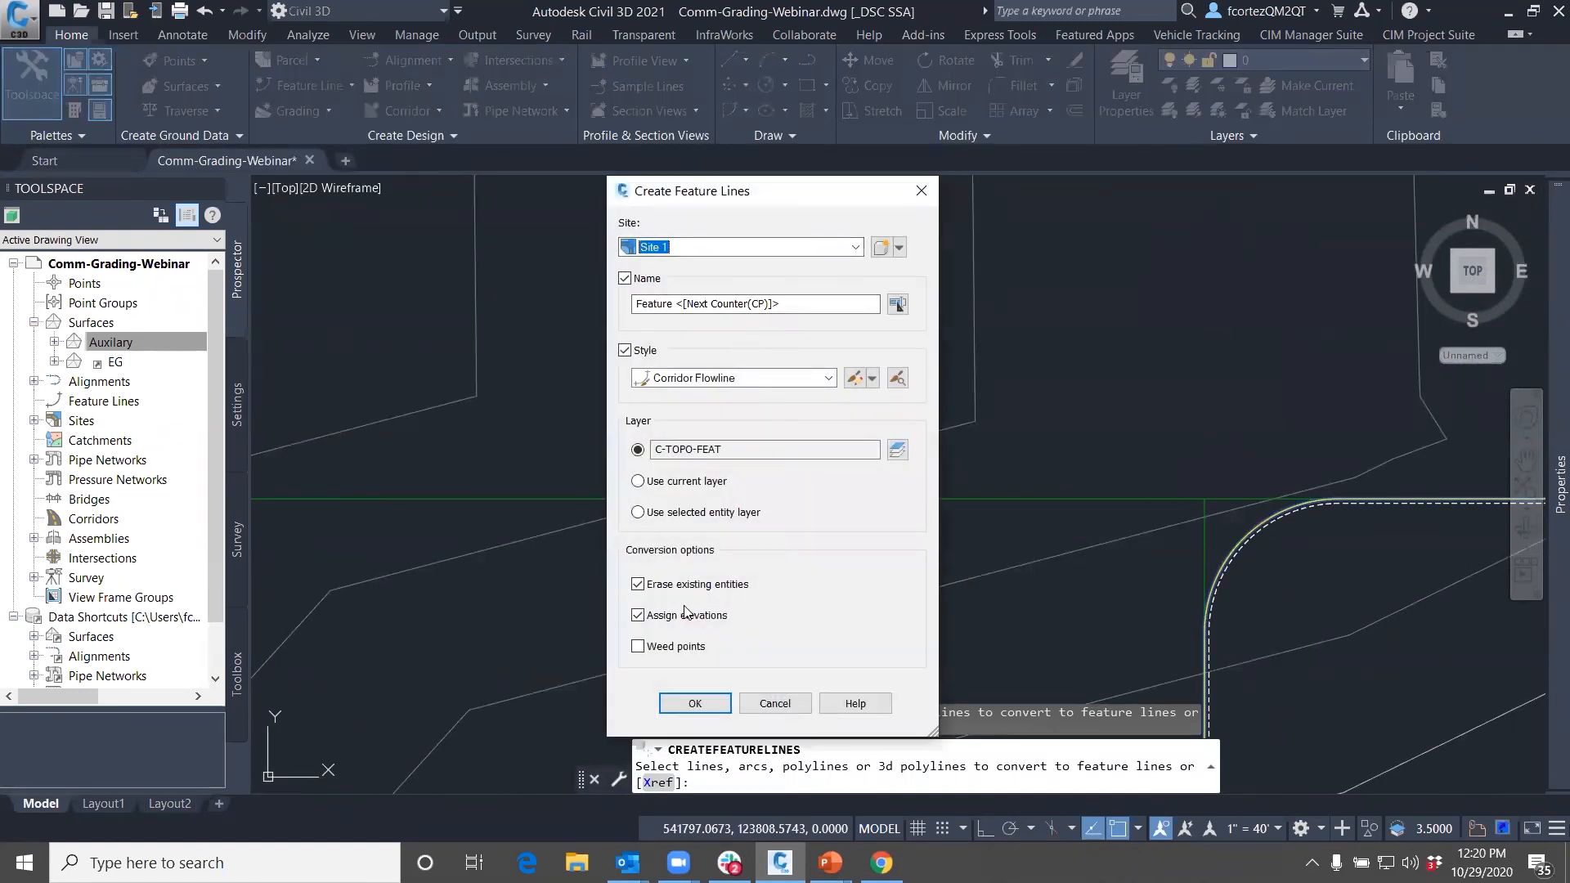
pyautogui.click(689, 704)
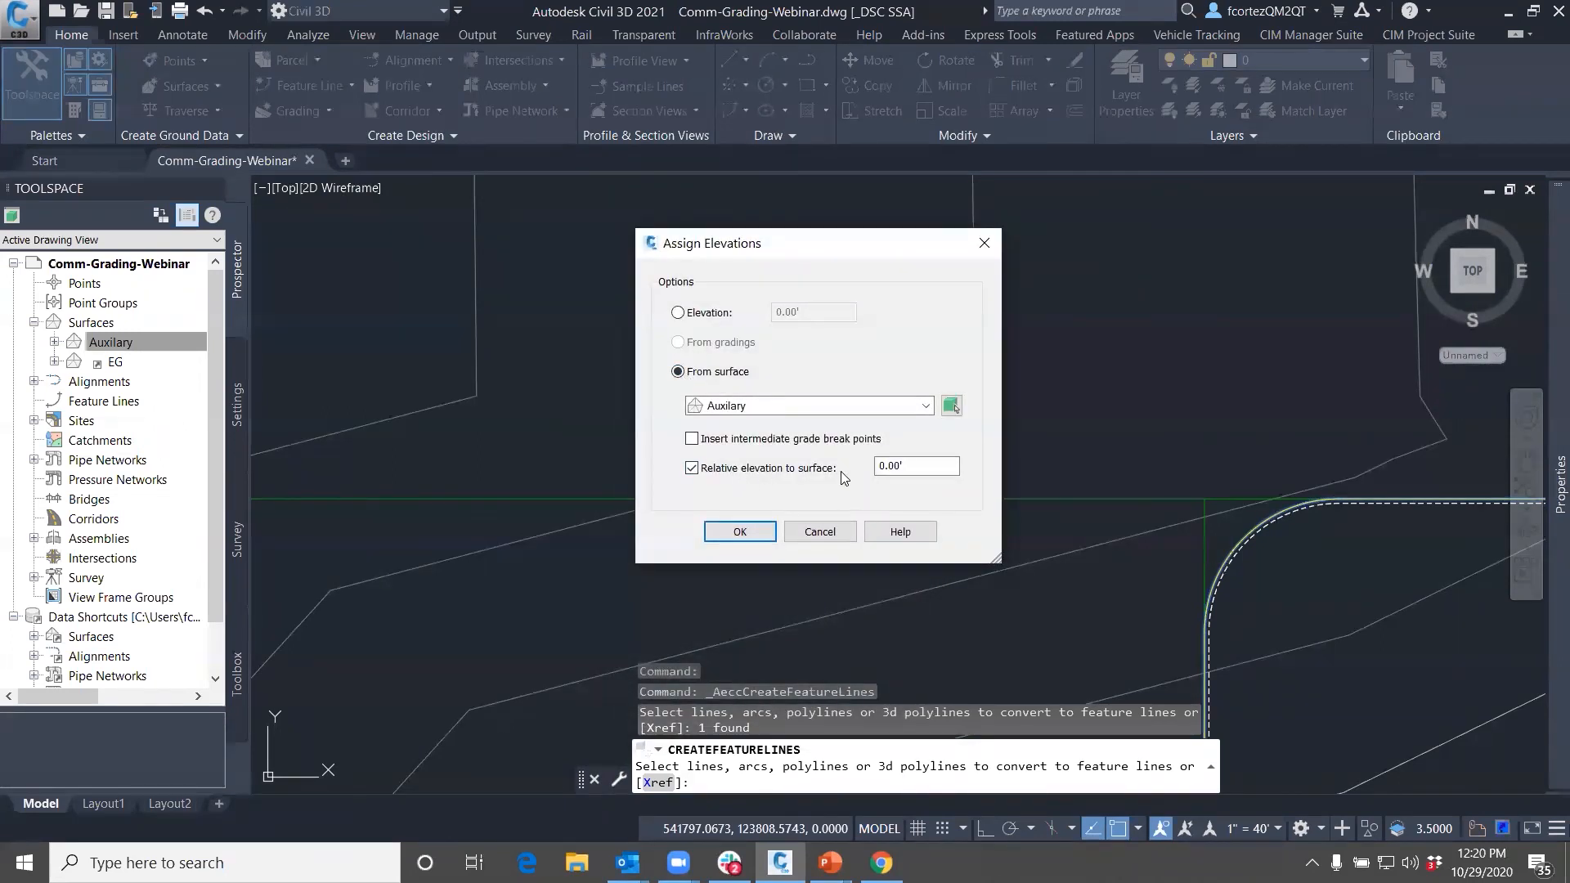
pyautogui.click(739, 532)
pyautogui.scroll(-3, 1114, 417)
pyautogui.moveTo(1114, 417); pyautogui.dragTo(1058, 405, button='middle')
pyautogui.scroll(-3, 1058, 406)
pyautogui.press('Escape')
pyautogui.press('Escape')
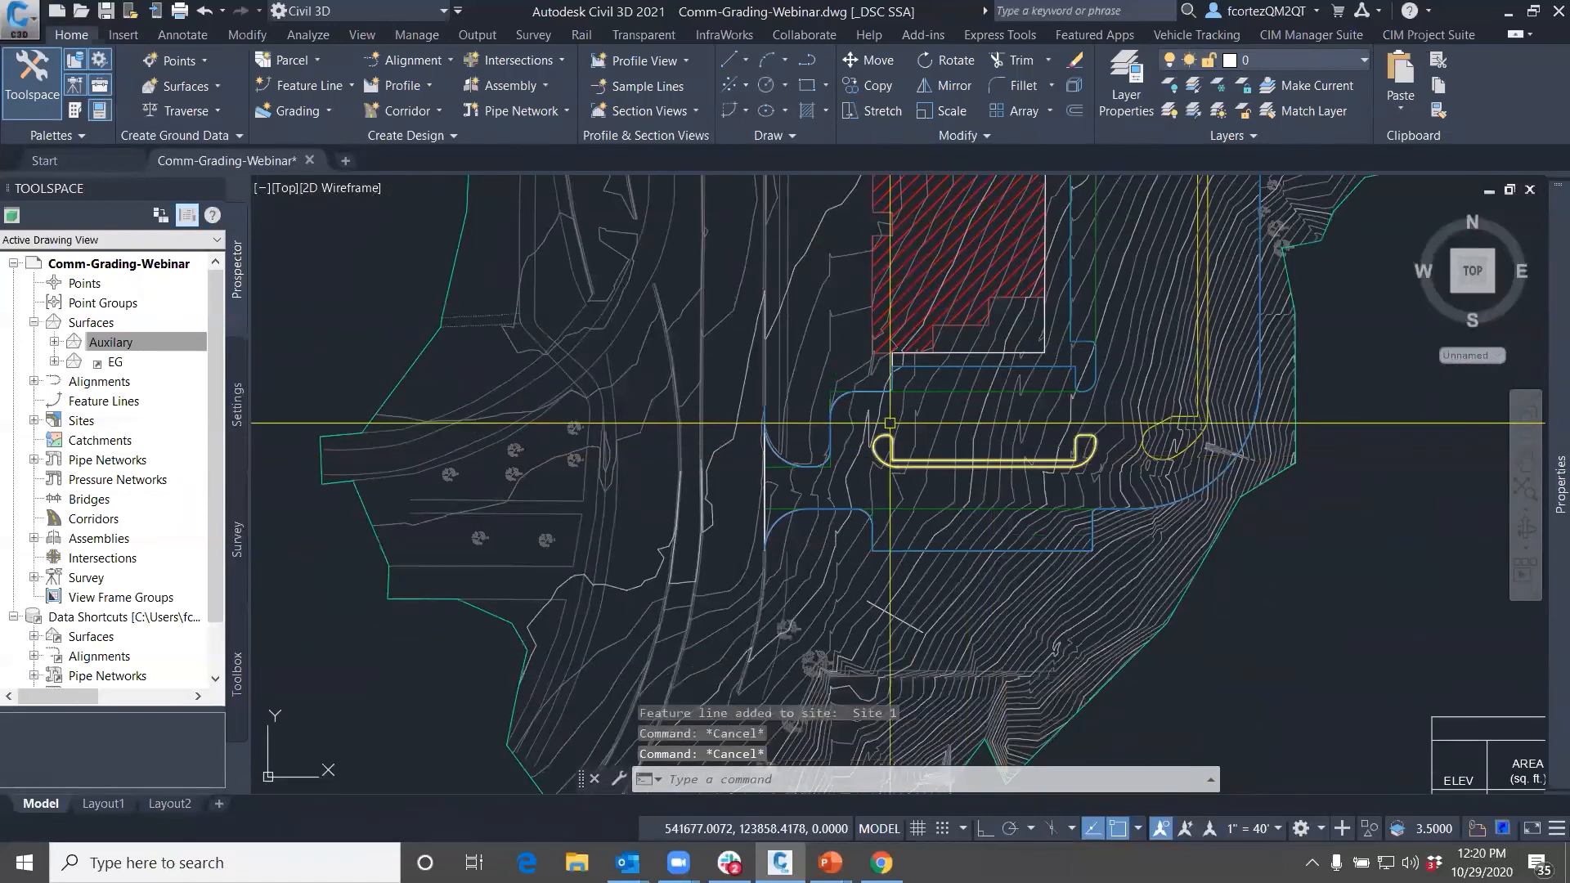
# Examine both curb feature lines around the building and parking area, including their position within the whole site
pyautogui.moveTo(850, 430); pyautogui.dragTo(1024, 489, button='middle')
pyautogui.moveTo(962, 432); pyautogui.dragTo(945, 457, button='middle')
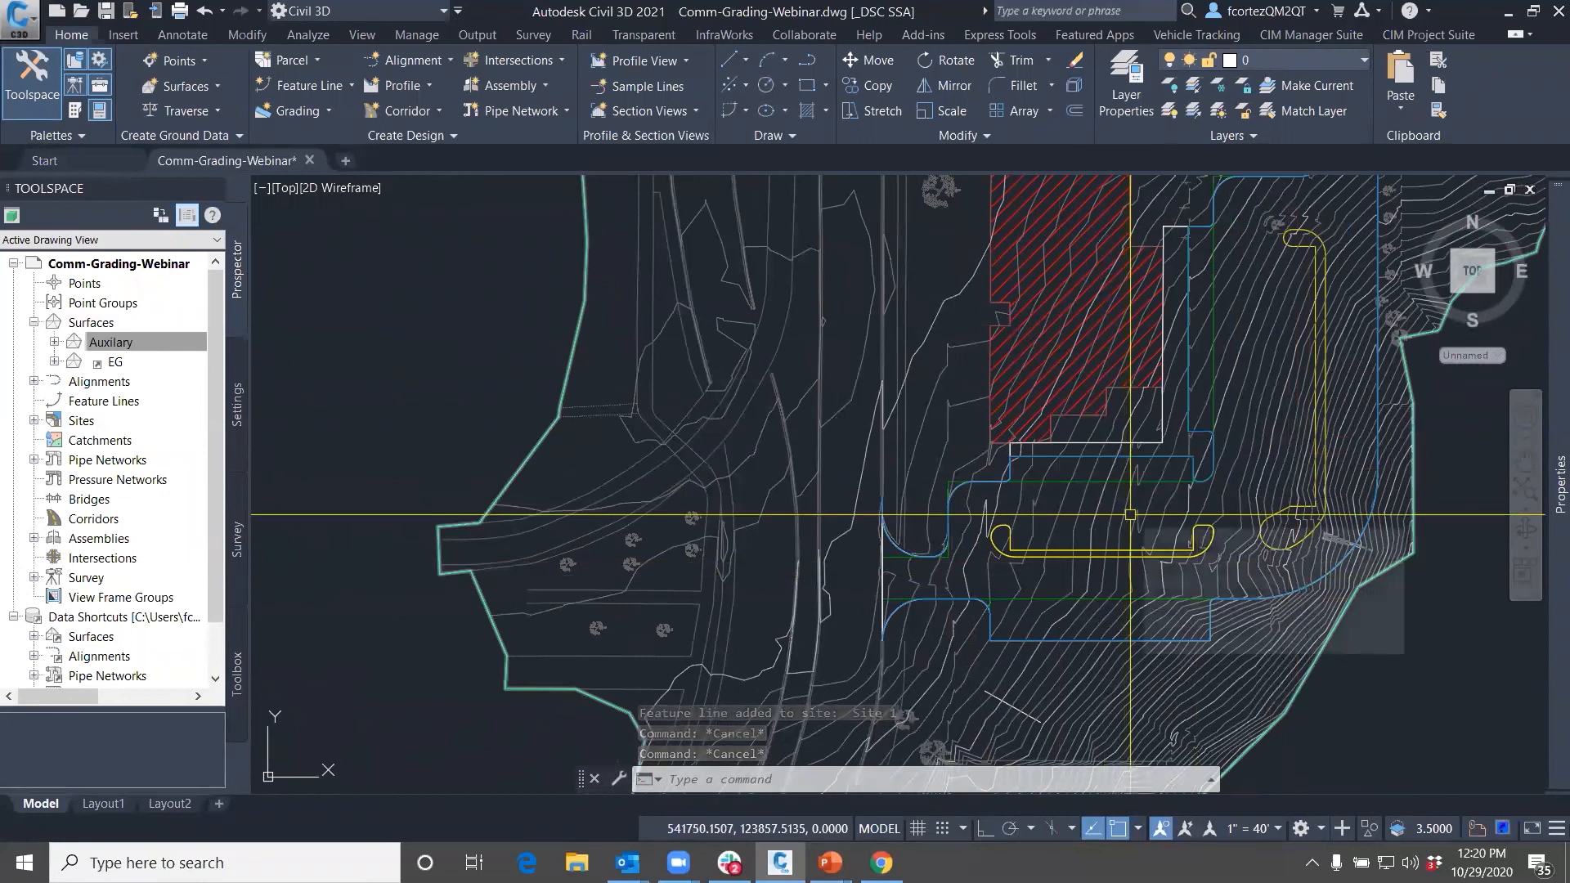
pyautogui.moveTo(1143, 530); pyautogui.dragTo(921, 553, button='middle')
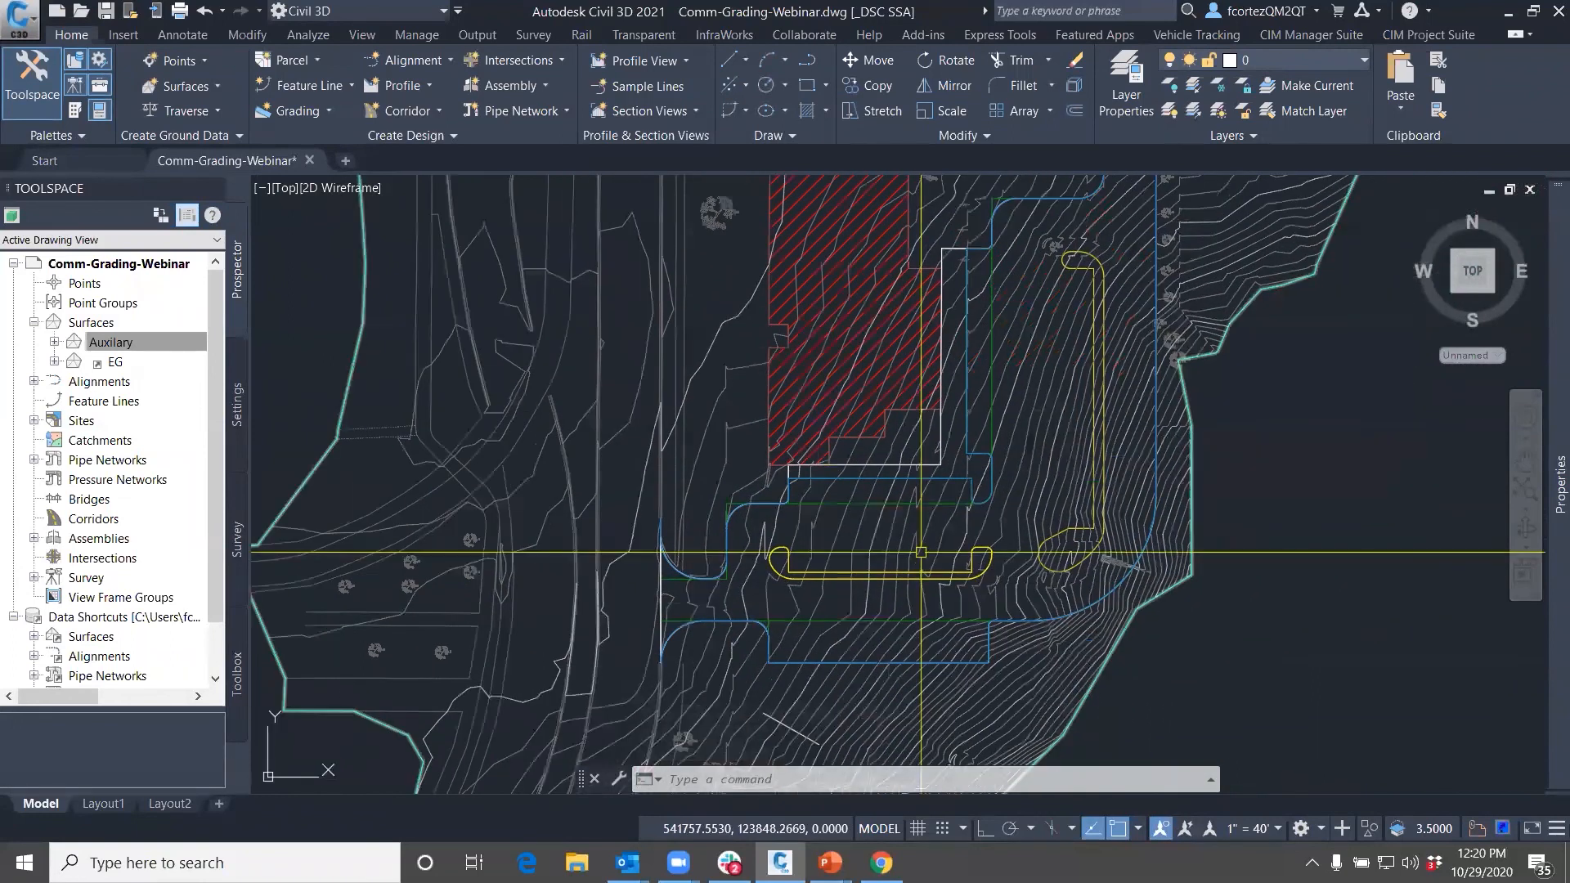
pyautogui.scroll(4, 734, 508)
pyautogui.scroll(-1, 733, 508)
pyautogui.scroll(-1, 741, 494)
pyautogui.scroll(-6, 742, 494)
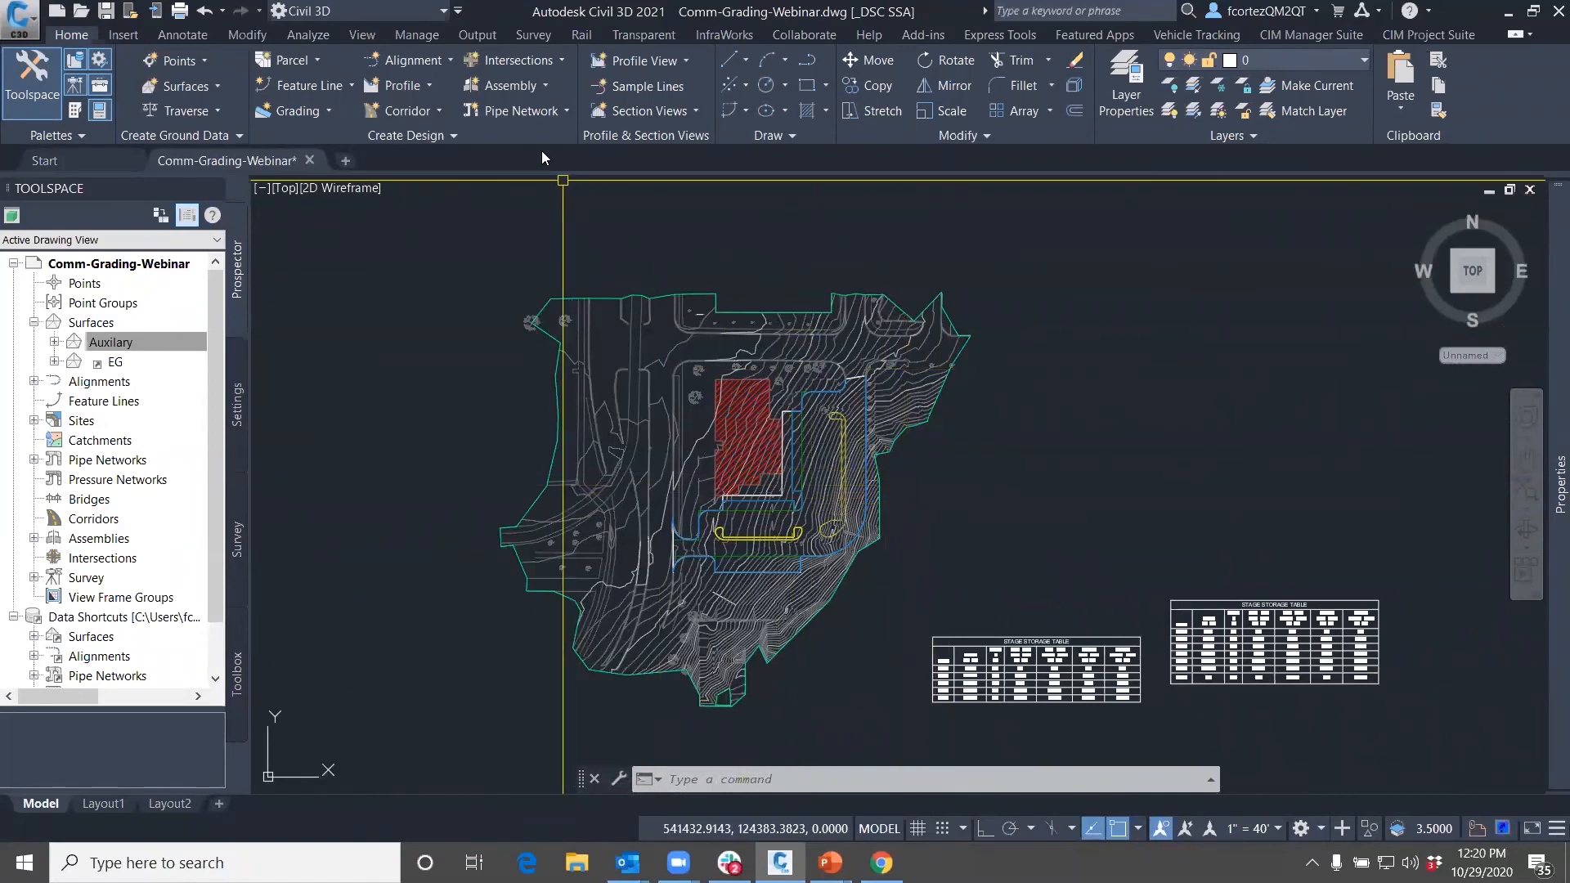
# Open the Elevation Editor for the inner curb feature line and place it clear of the southwest entrance
pyautogui.scroll(8, 691, 539)
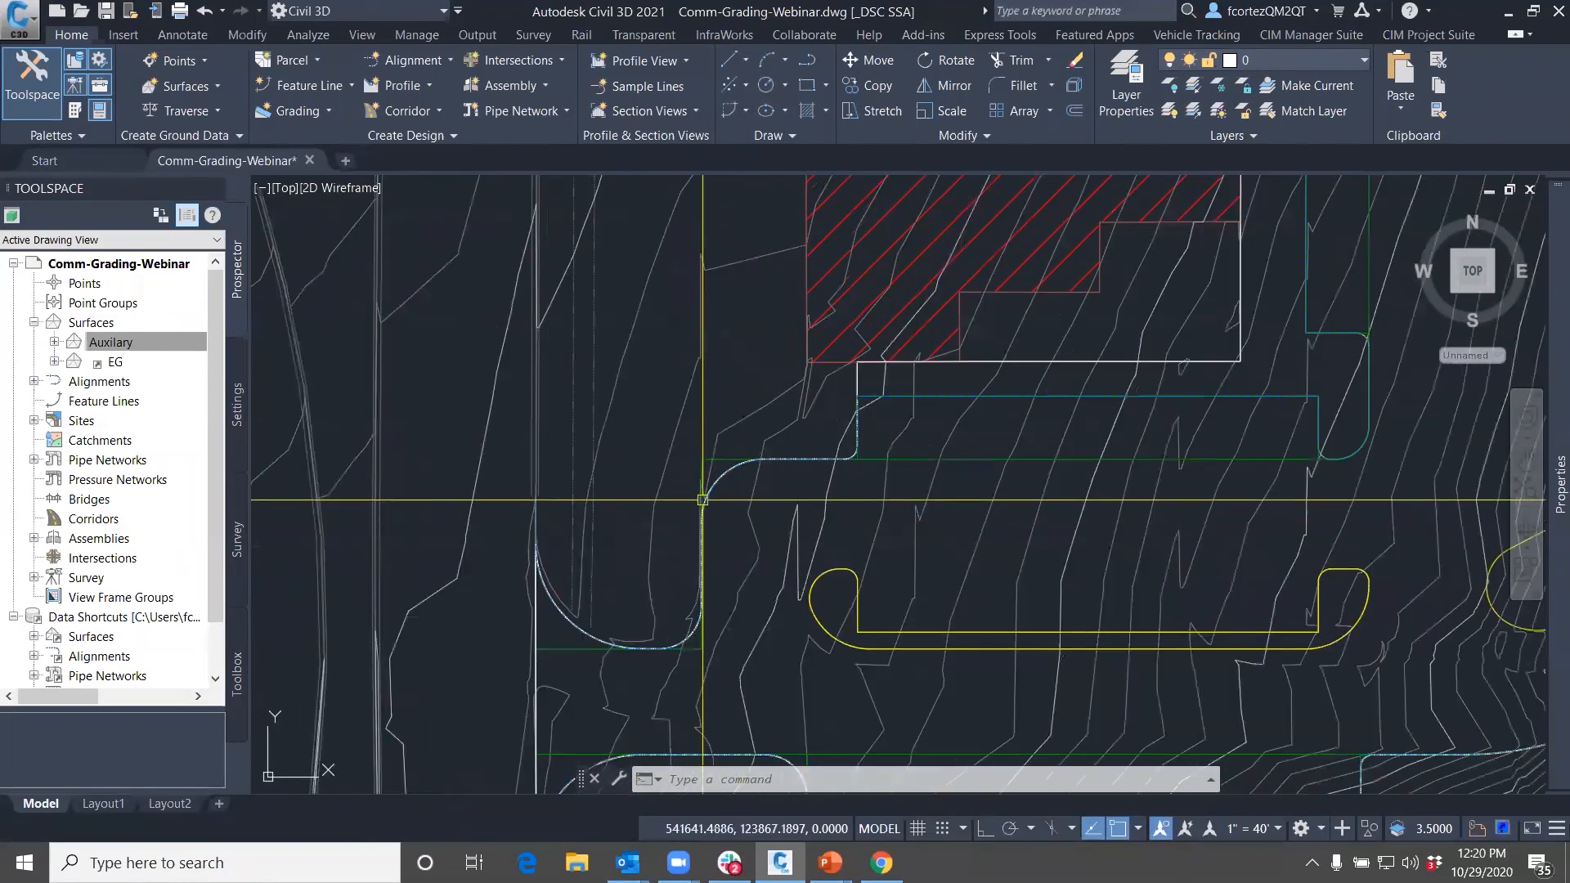
pyautogui.click(749, 433)
pyautogui.scroll(-5, 769, 455)
pyautogui.moveTo(870, 469)
pyautogui.mouseDown(button='middle')
pyautogui.moveTo(830, 474)
pyautogui.moveTo(826, 541)
pyautogui.mouseUp(button='middle')
pyautogui.scroll(-2, 854, 487)
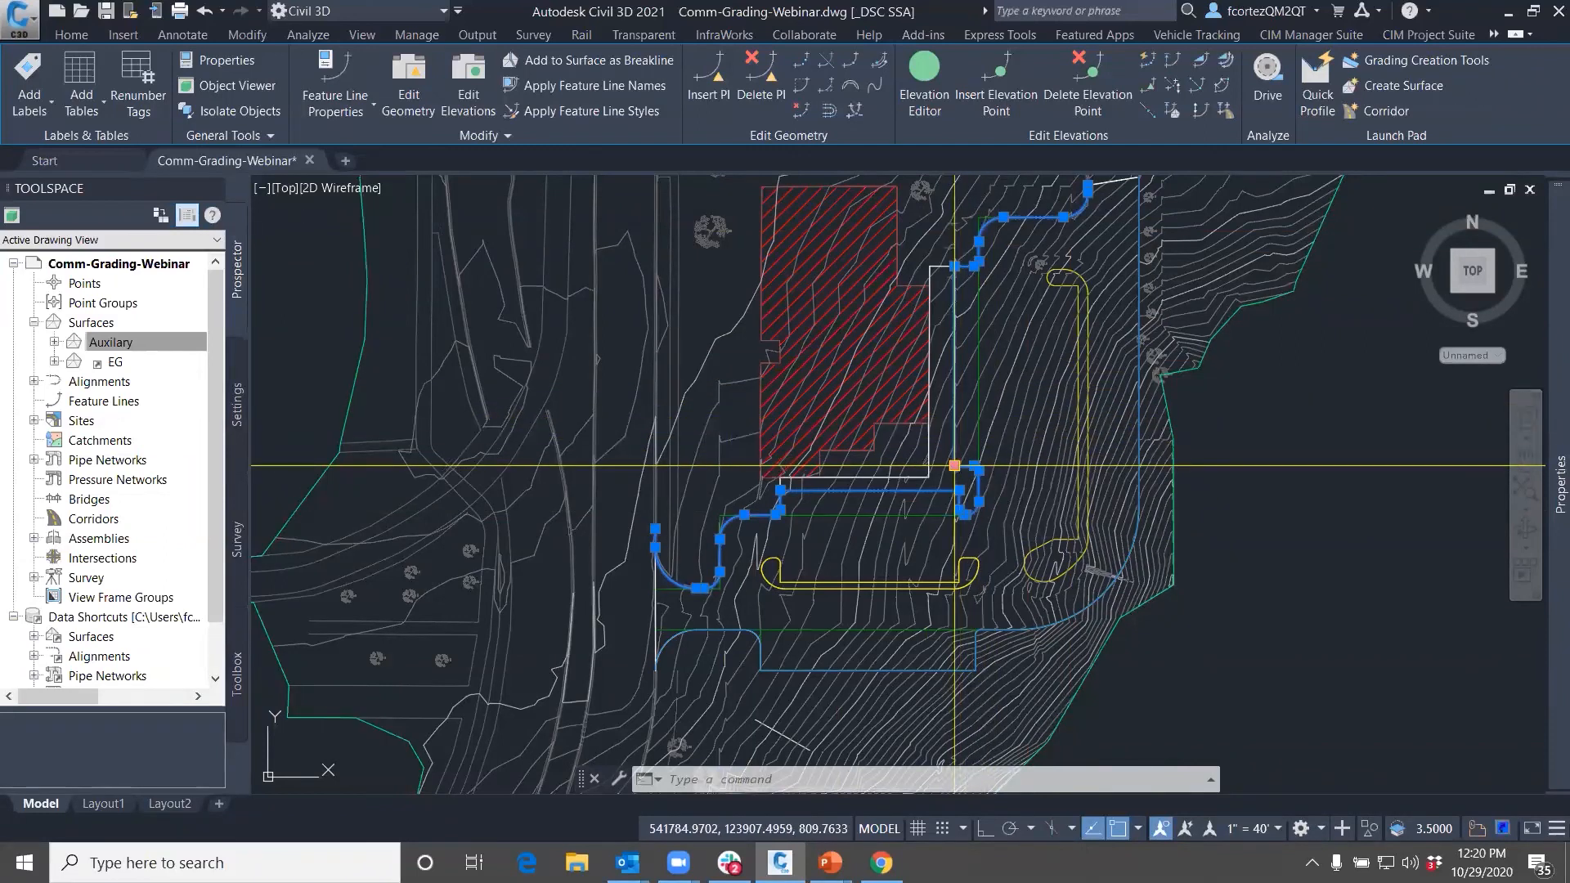
pyautogui.click(922, 88)
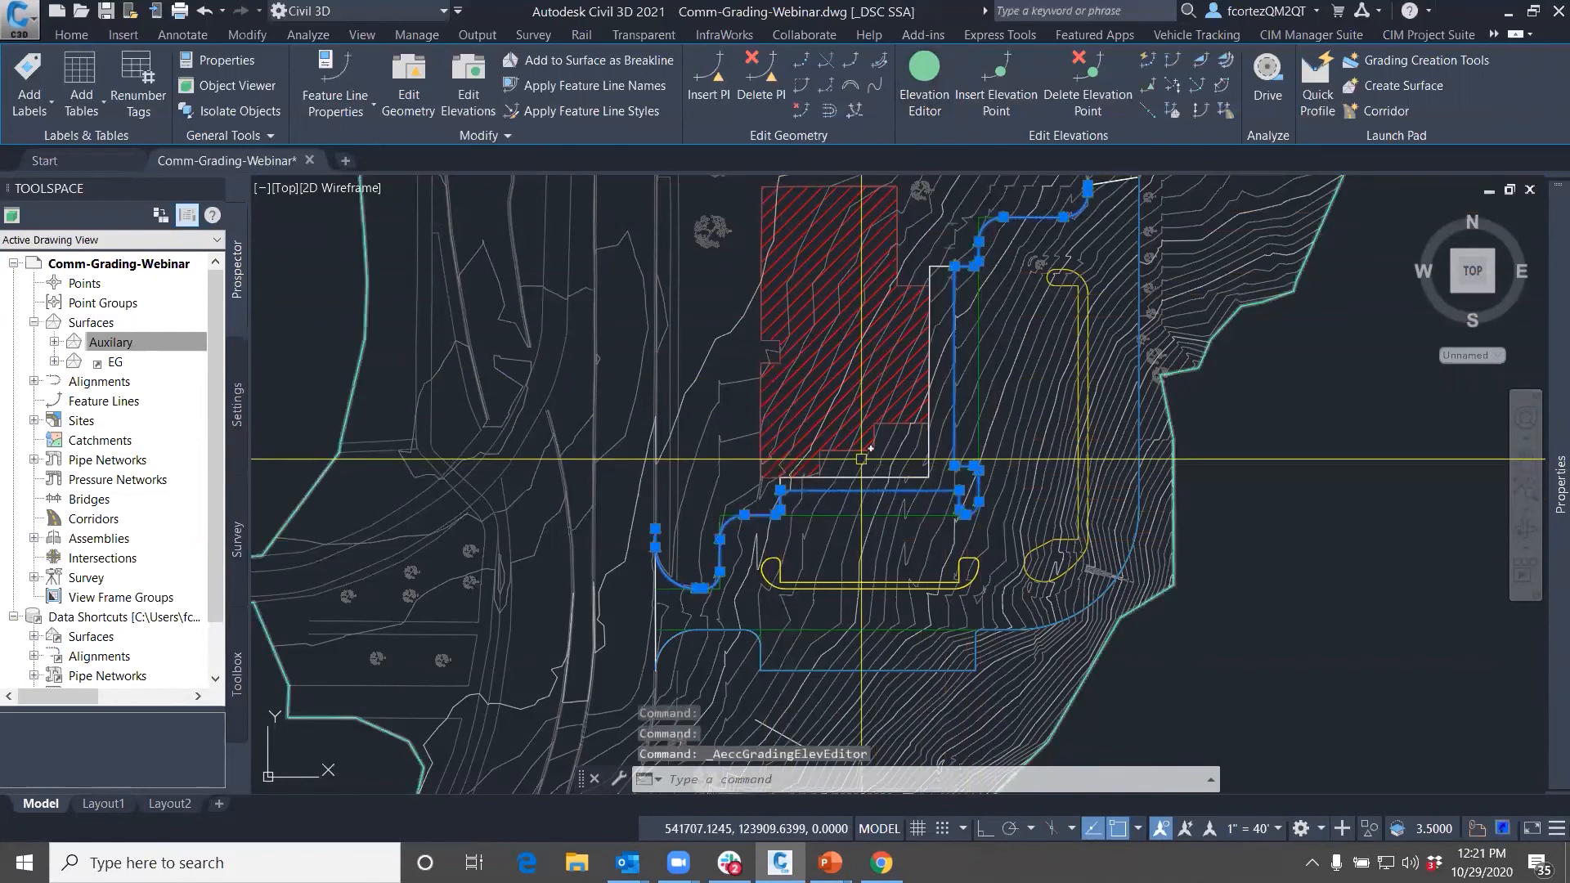
pyautogui.moveTo(1566, 380); pyautogui.dragTo(746, 342)
# Review the inner curb's station elevations and grades, locate station 0+00.00 on the drawing, and close the editor
pyautogui.scroll(-5, 810, 361)
pyautogui.scroll(5, 817, 364)
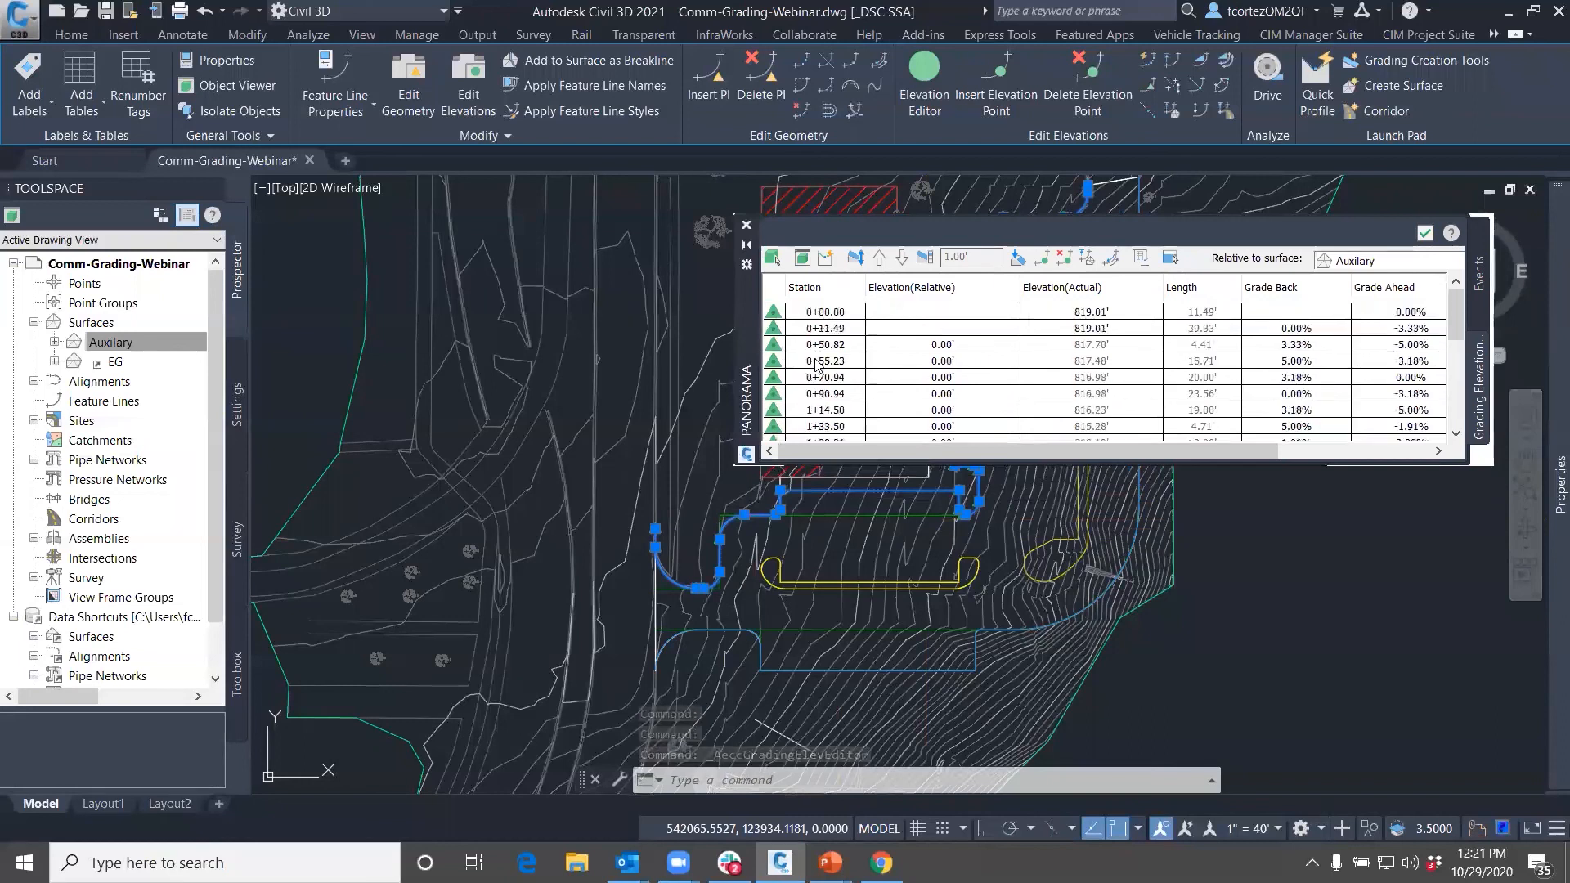
pyautogui.click(826, 314)
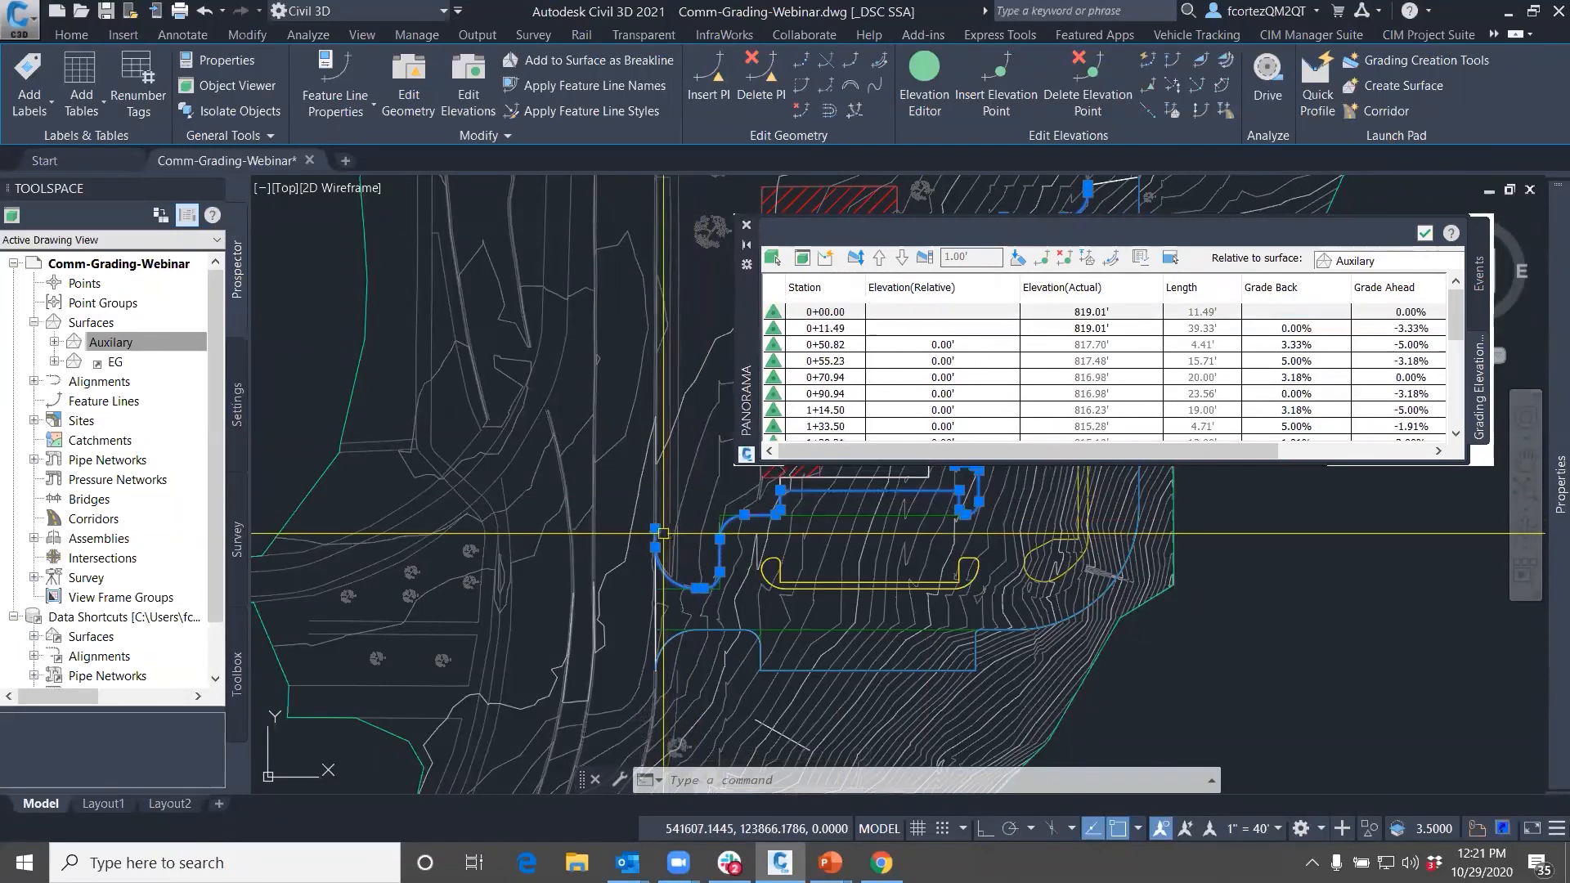
pyautogui.scroll(4, 654, 527)
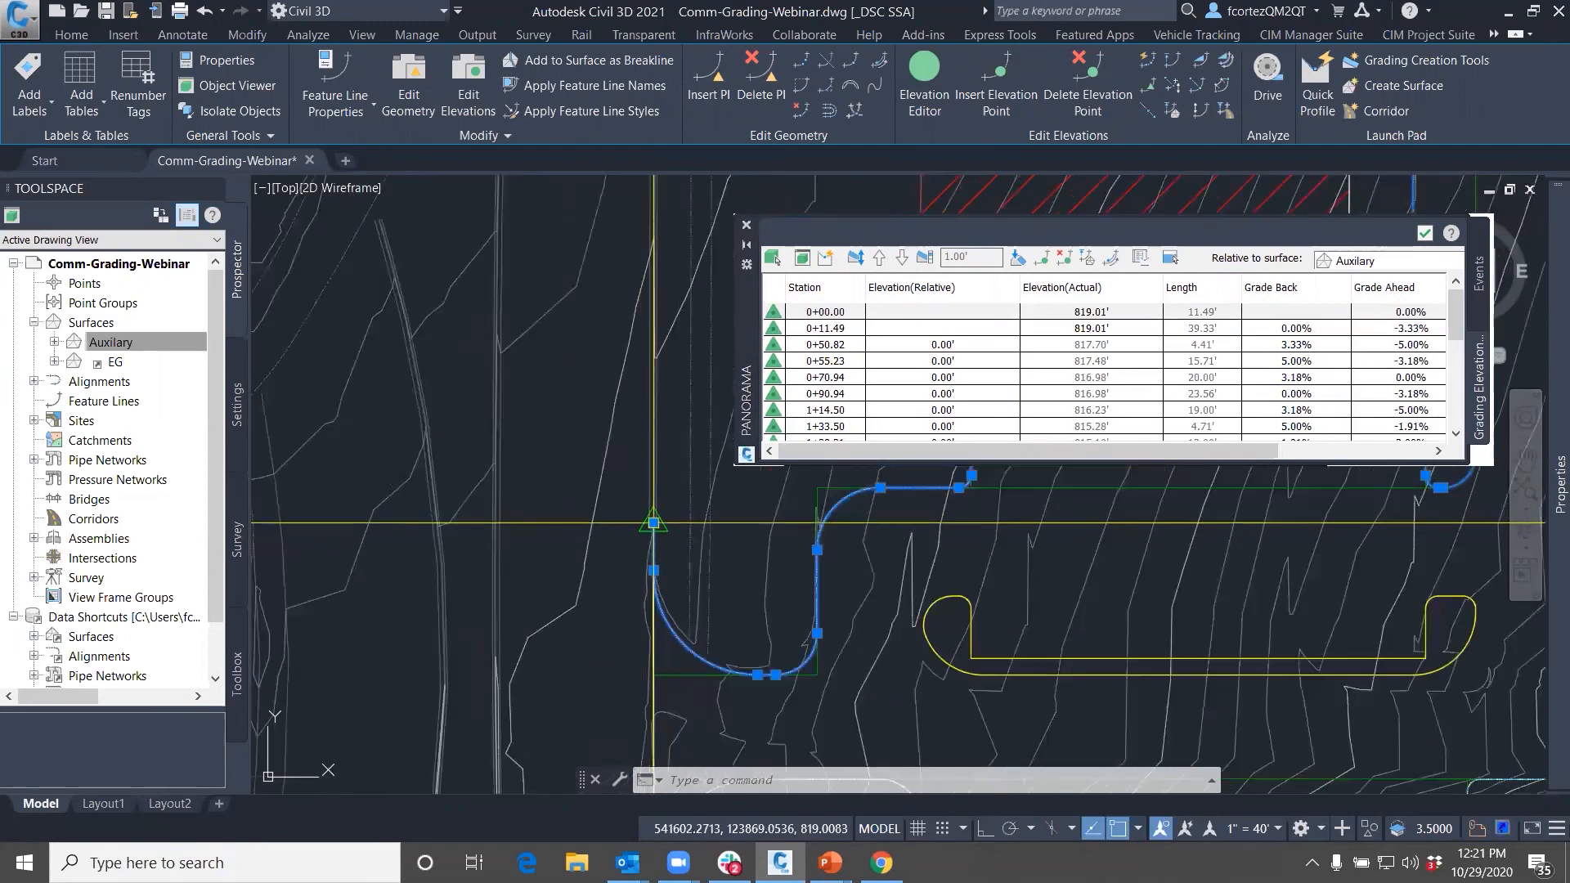
pyautogui.scroll(-5, 654, 527)
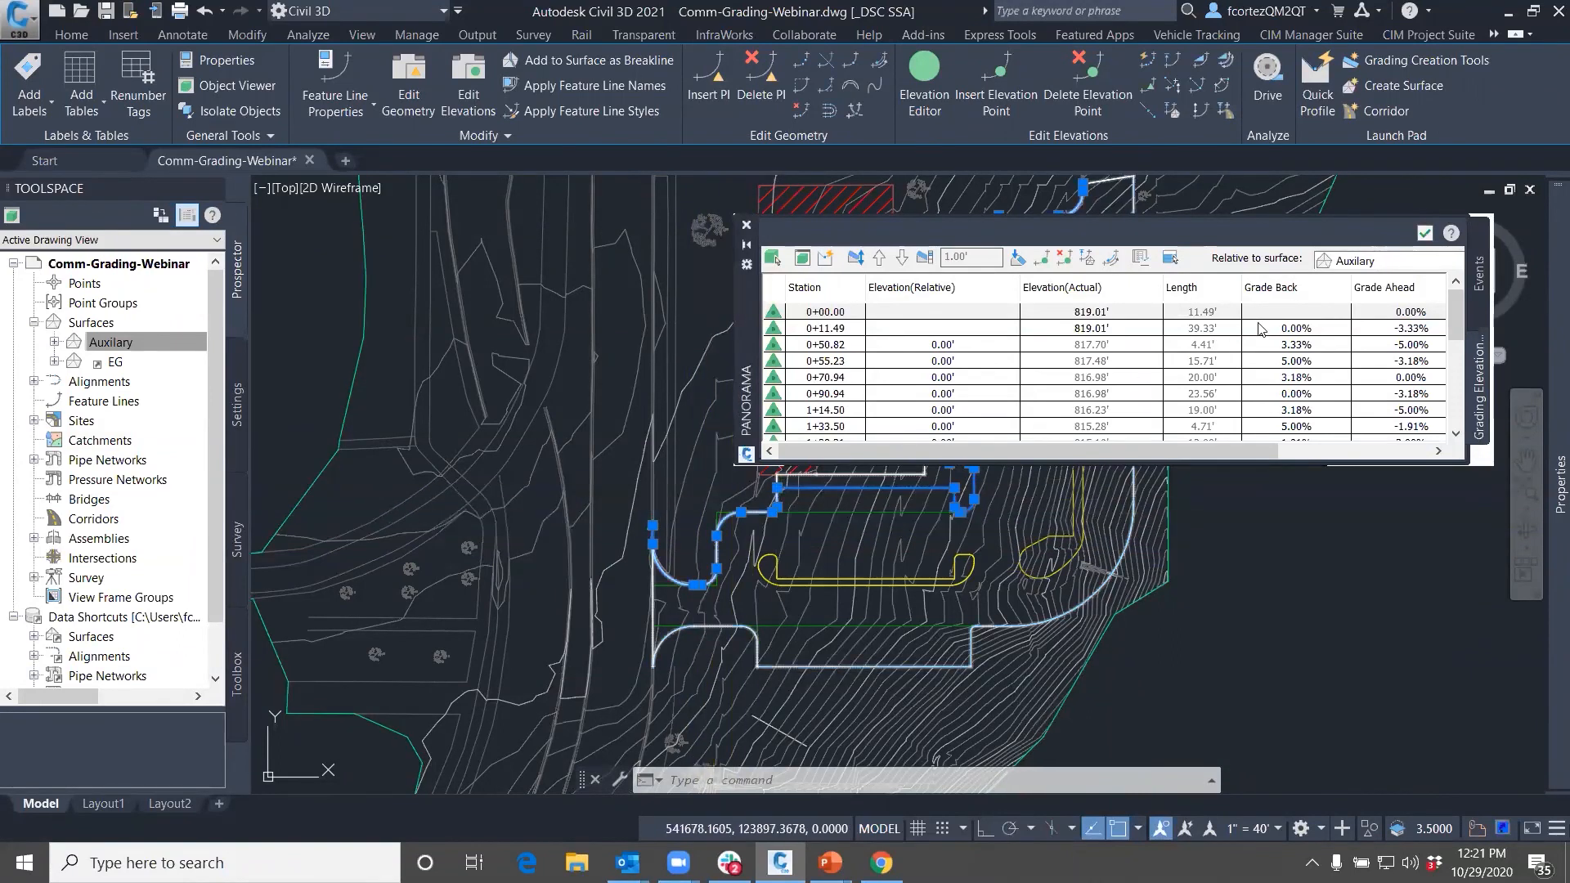
pyautogui.click(1424, 234)
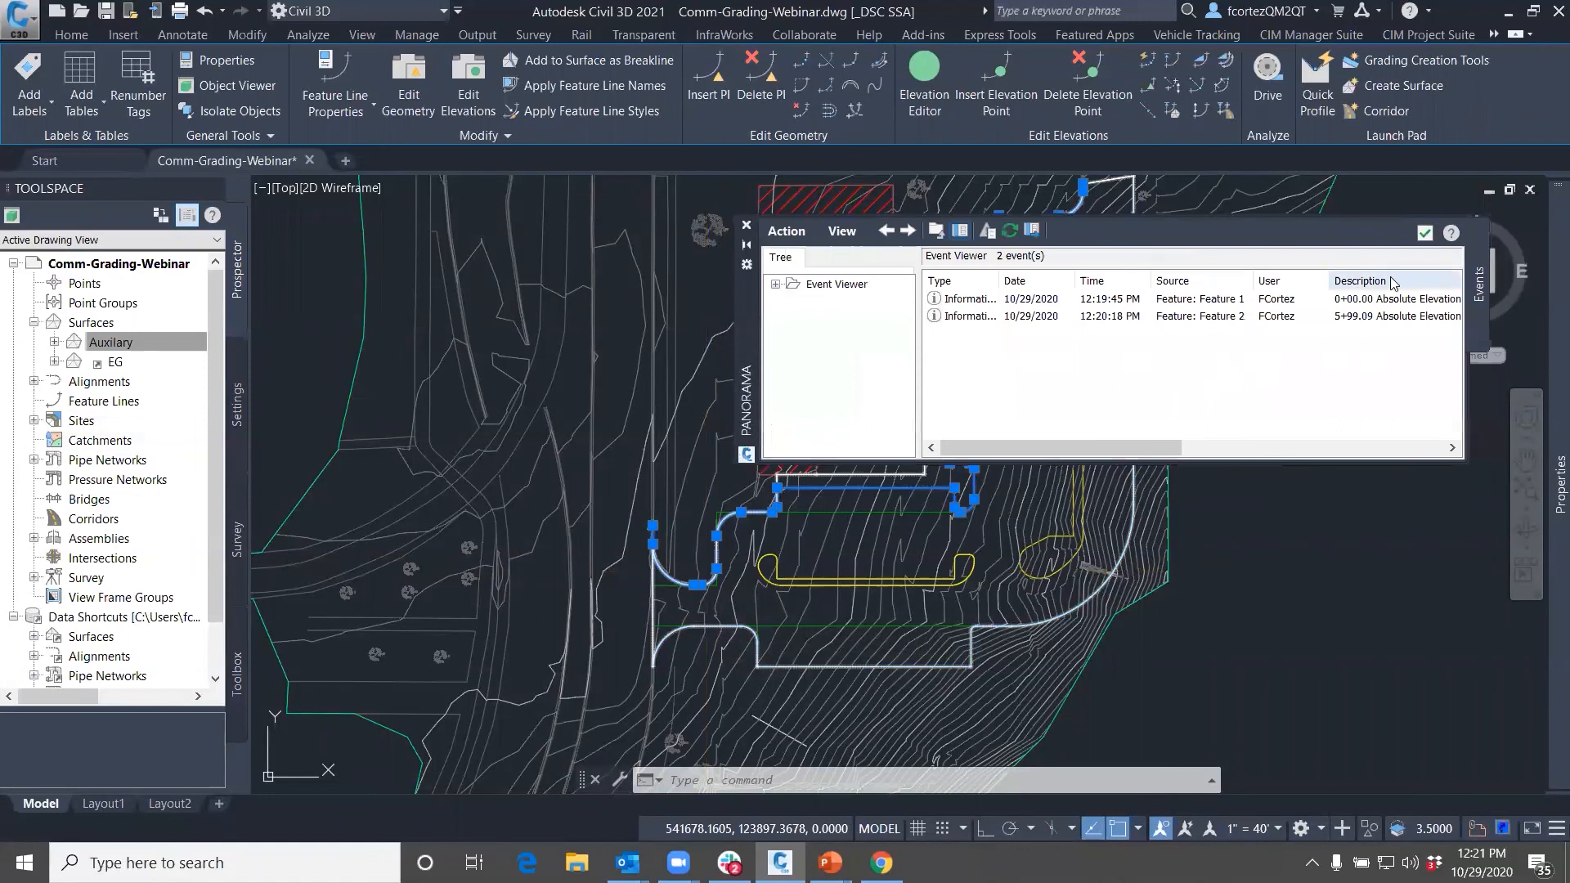
pyautogui.click(1423, 237)
pyautogui.press('Escape')
pyautogui.press('Escape')
# Open the Elevation Editor for the outer curb feature line and move it clear of the line's northeast end
pyautogui.moveTo(1127, 312); pyautogui.dragTo(1125, 368, button='middle')
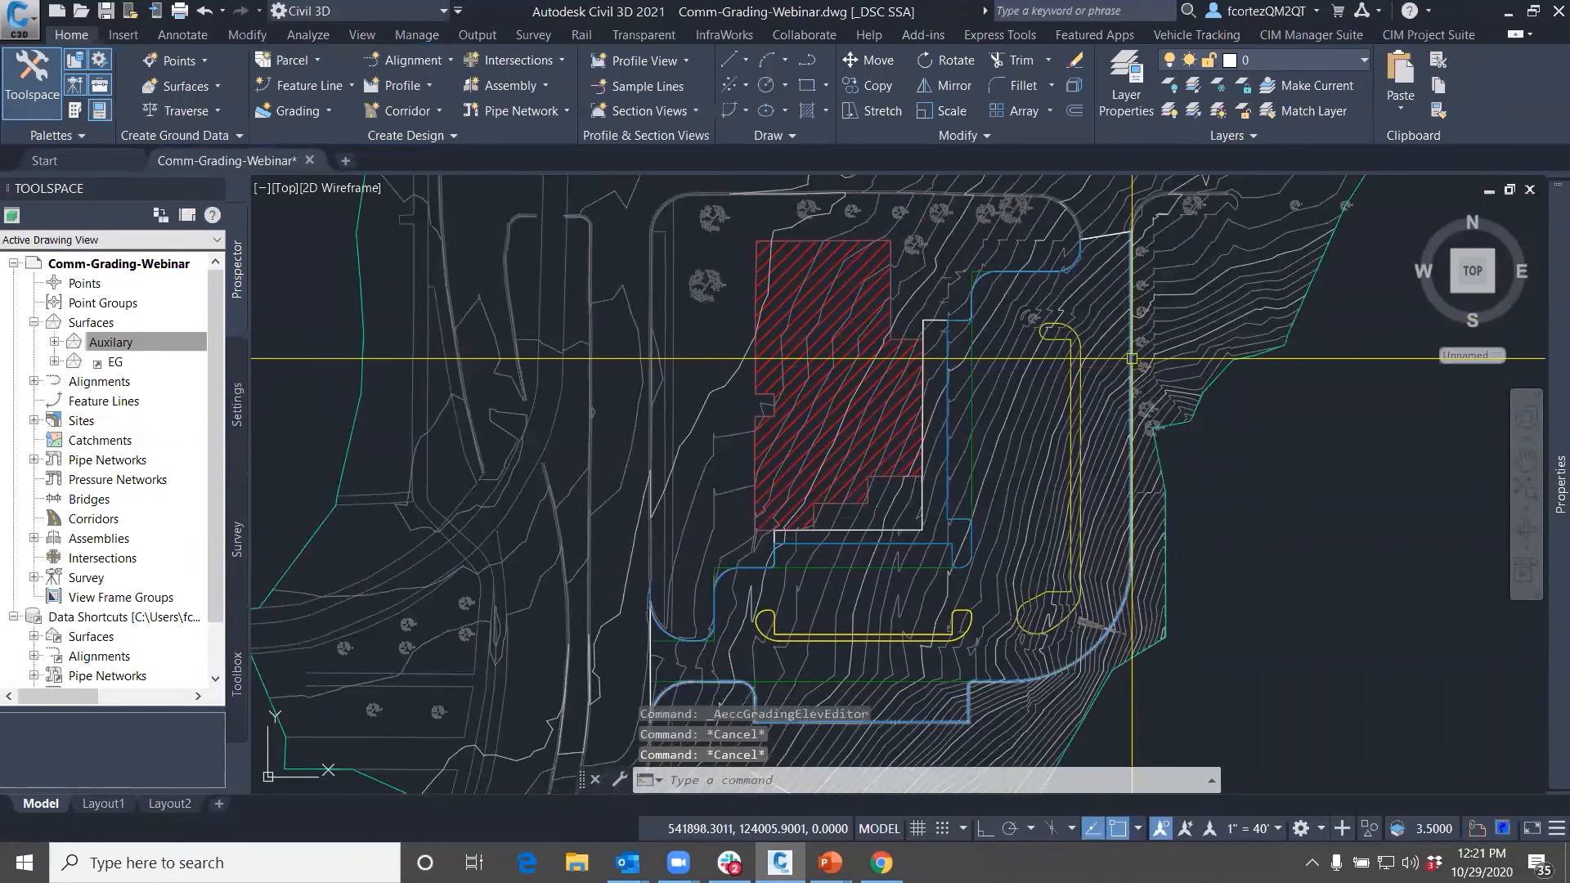
pyautogui.click(1132, 358)
pyautogui.click(925, 78)
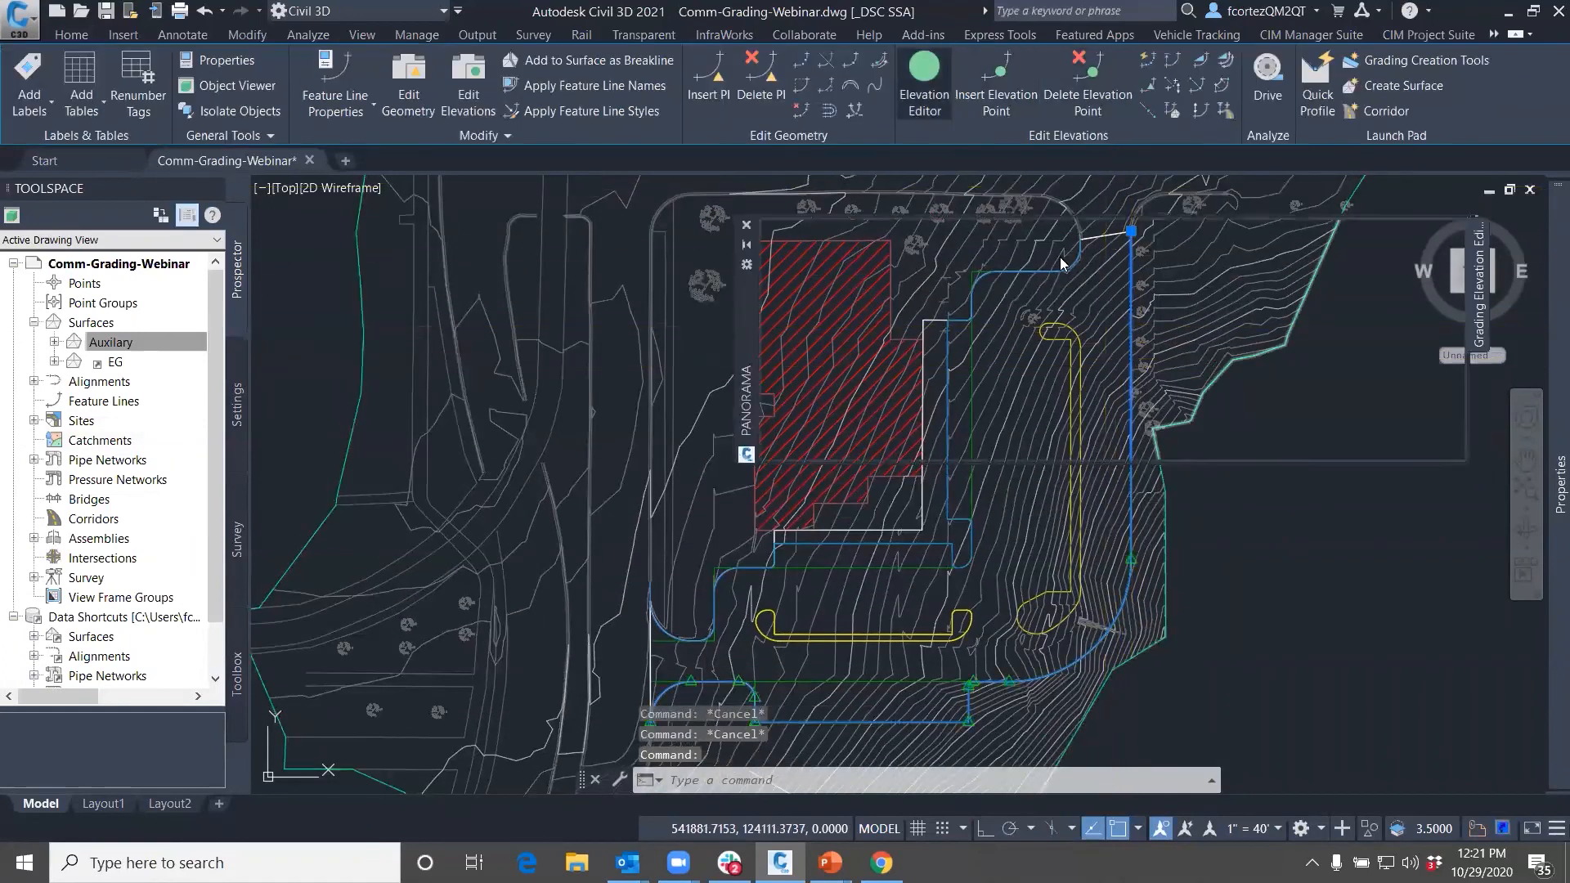
pyautogui.moveTo(749, 321); pyautogui.dragTo(747, 405)
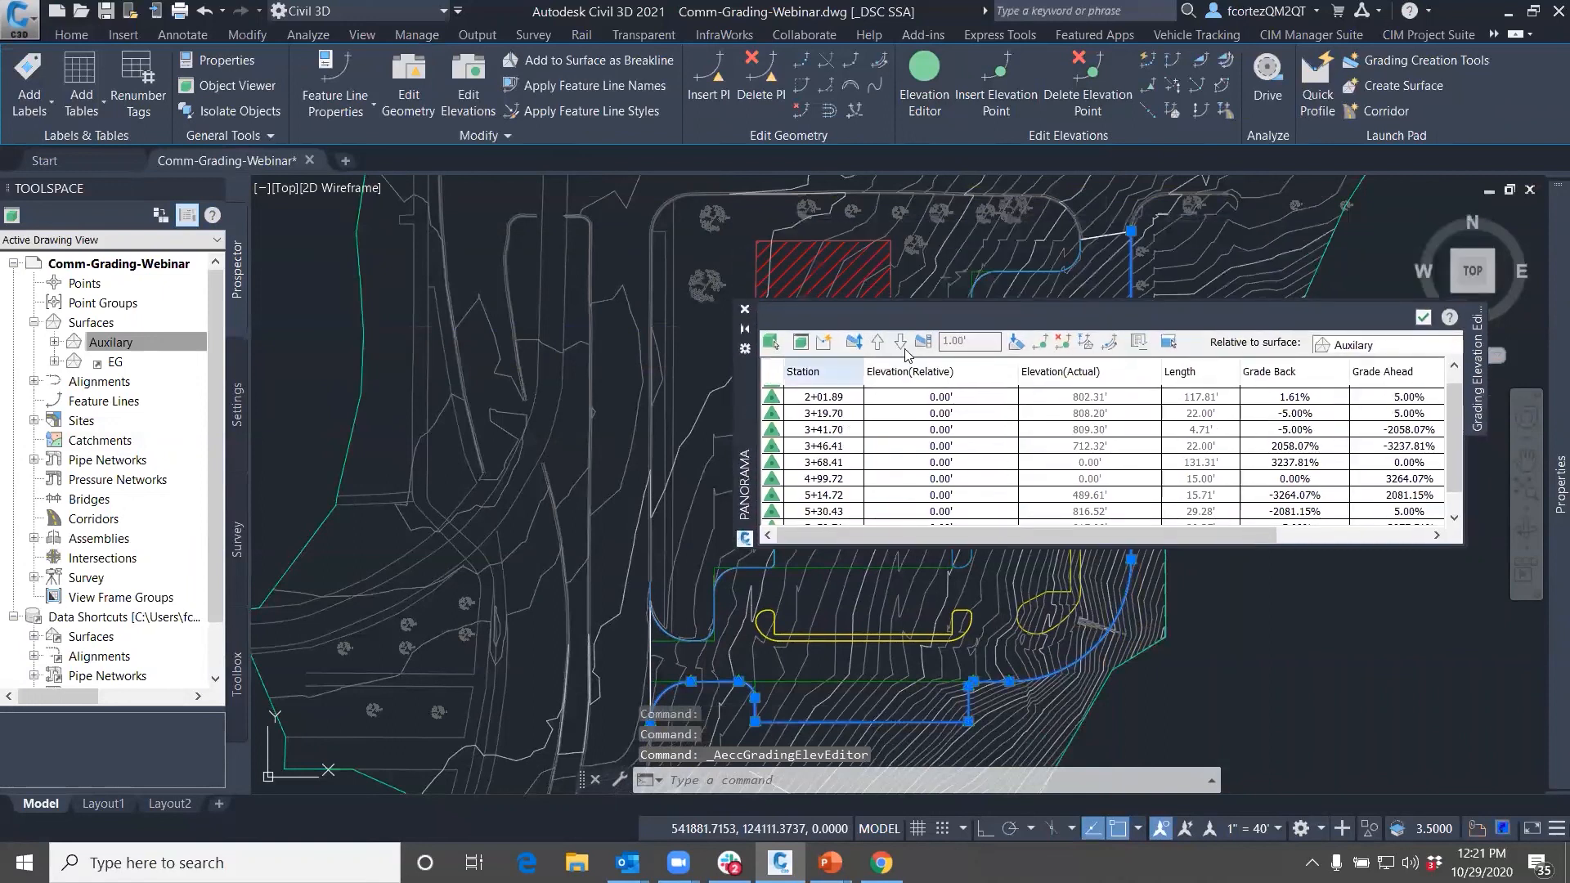
# Locate station 0+00.00 at the outer curb's northeast end, close the editor, and deselect the feature line
pyautogui.scroll(1, 819, 445)
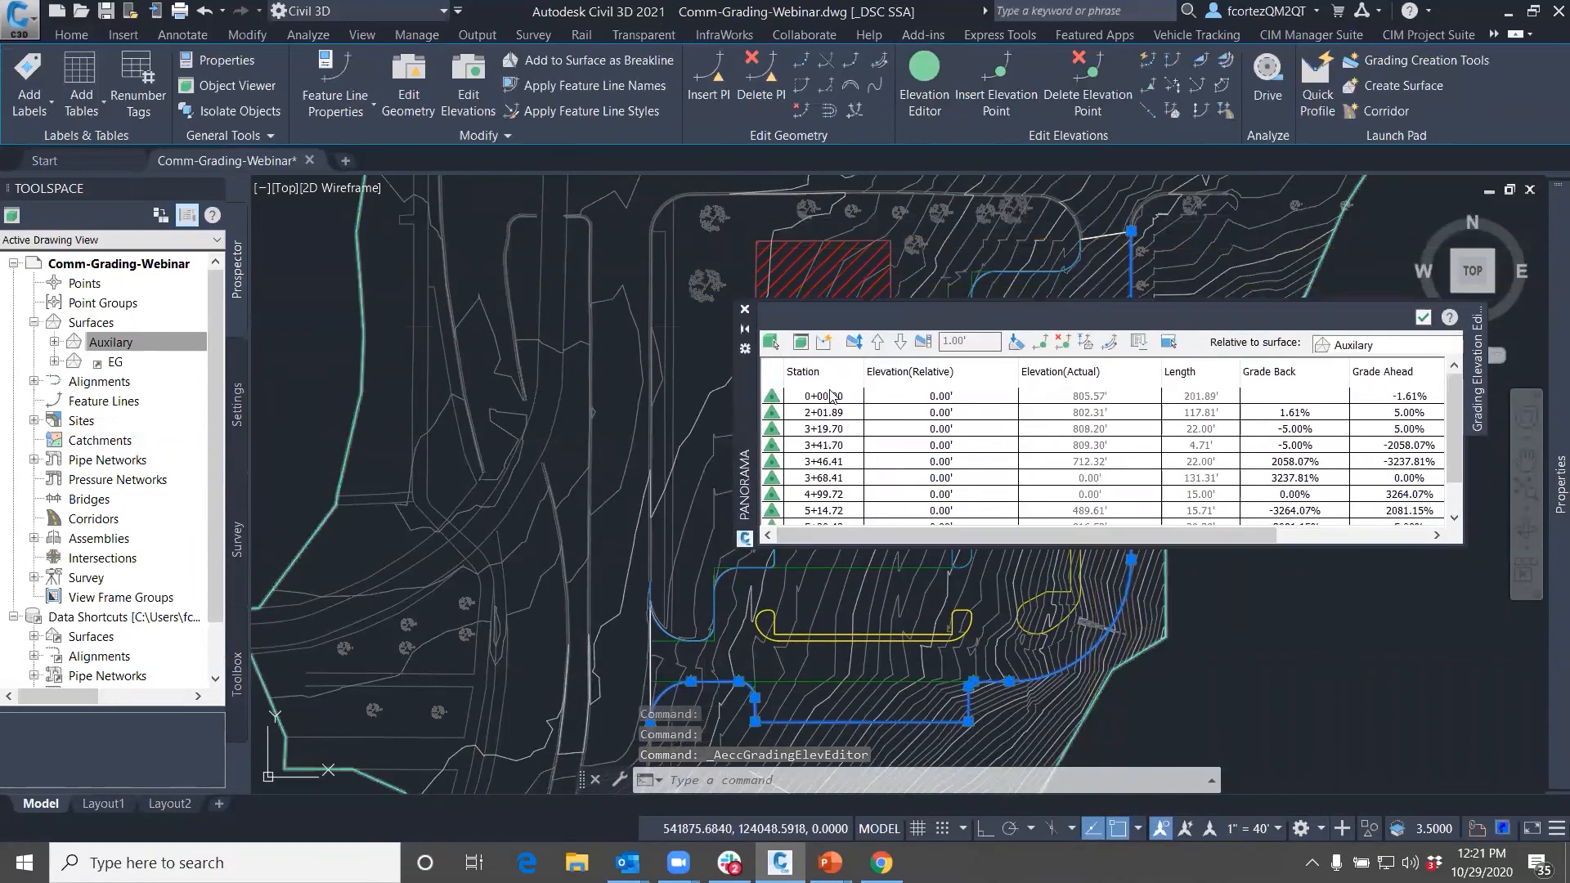
pyautogui.click(824, 398)
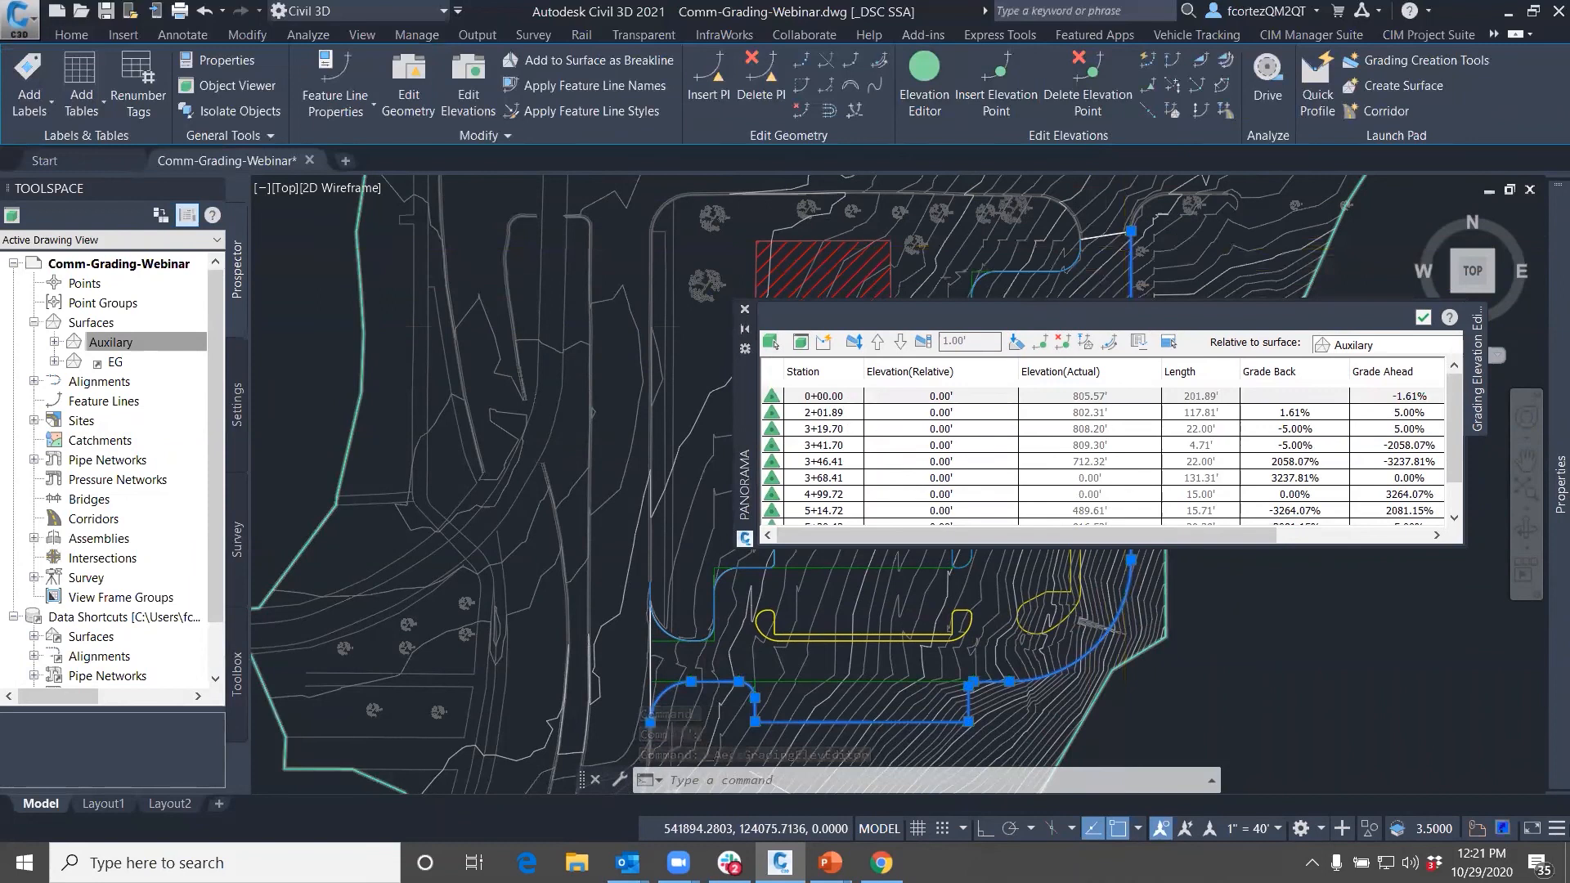
pyautogui.moveTo(1111, 213); pyautogui.dragTo(1110, 285, button='middle')
pyautogui.scroll(-1, 1110, 285)
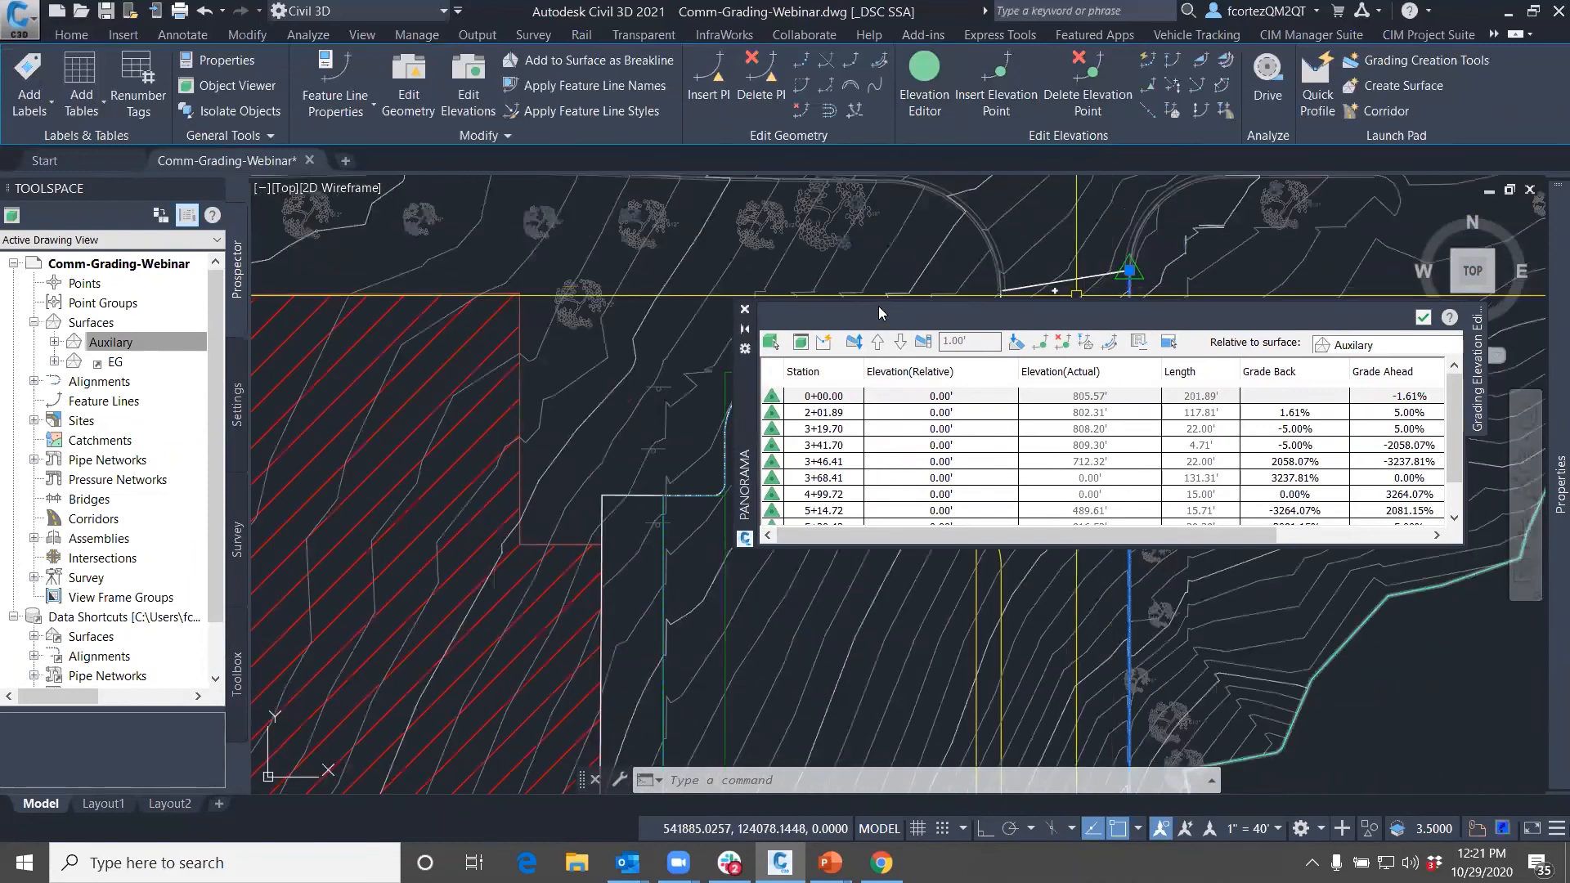
pyautogui.click(745, 309)
pyautogui.scroll(-4, 851, 446)
pyautogui.moveTo(853, 504); pyautogui.dragTo(922, 338, button='middle')
pyautogui.press('Escape')
pyautogui.press('Escape')
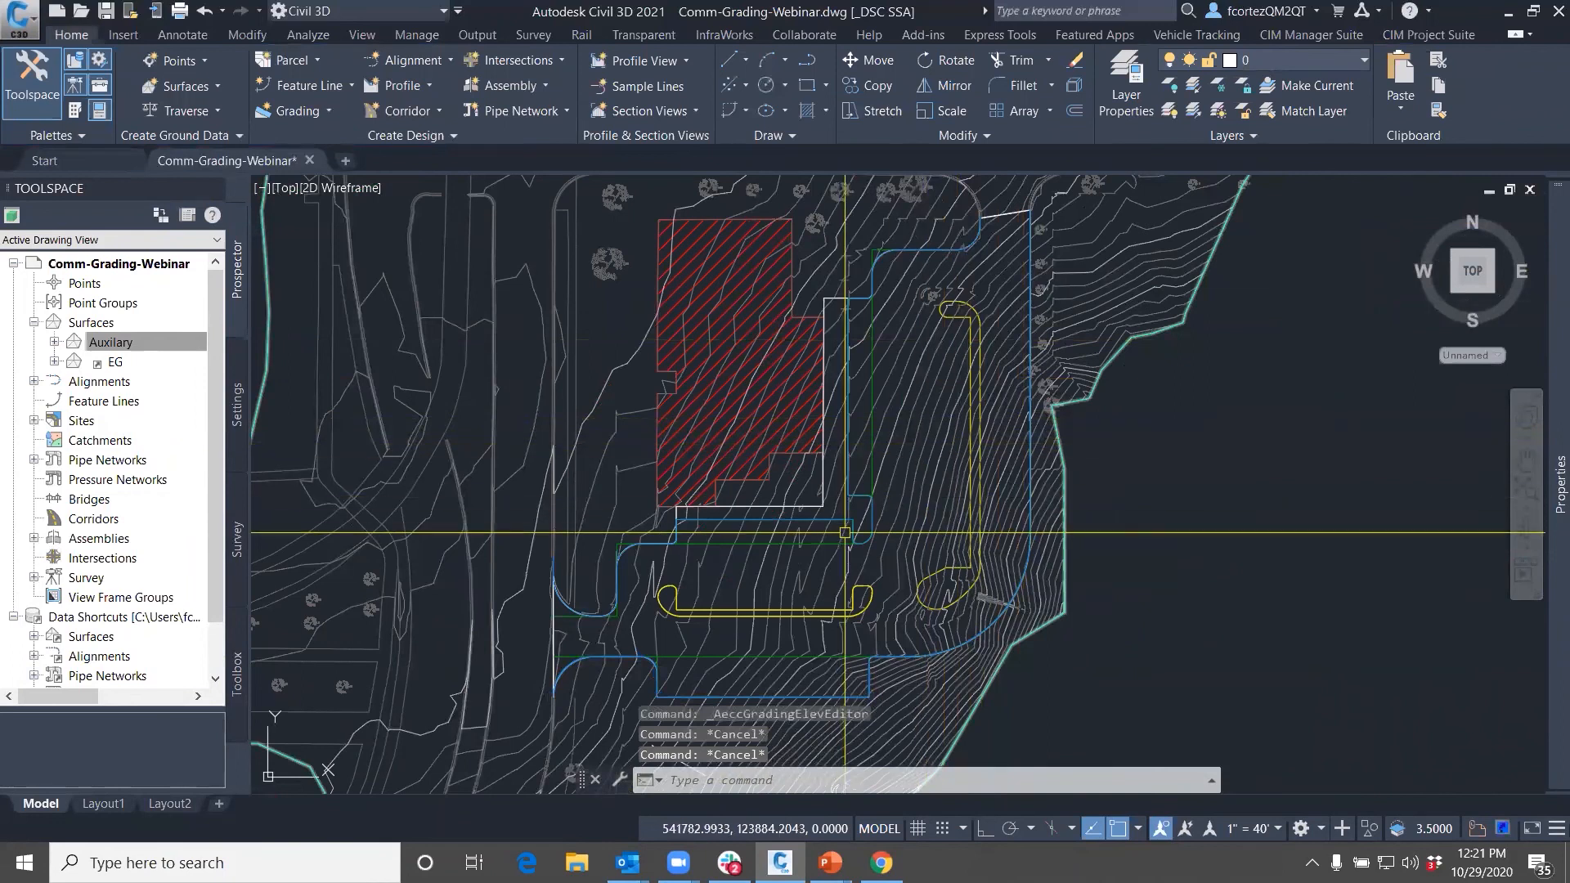
# Create an assembly with the default name, type Other, Basic style and All Codes set, placing its baseline east of the site
pyautogui.moveTo(881, 447); pyautogui.dragTo(881, 464, button='middle')
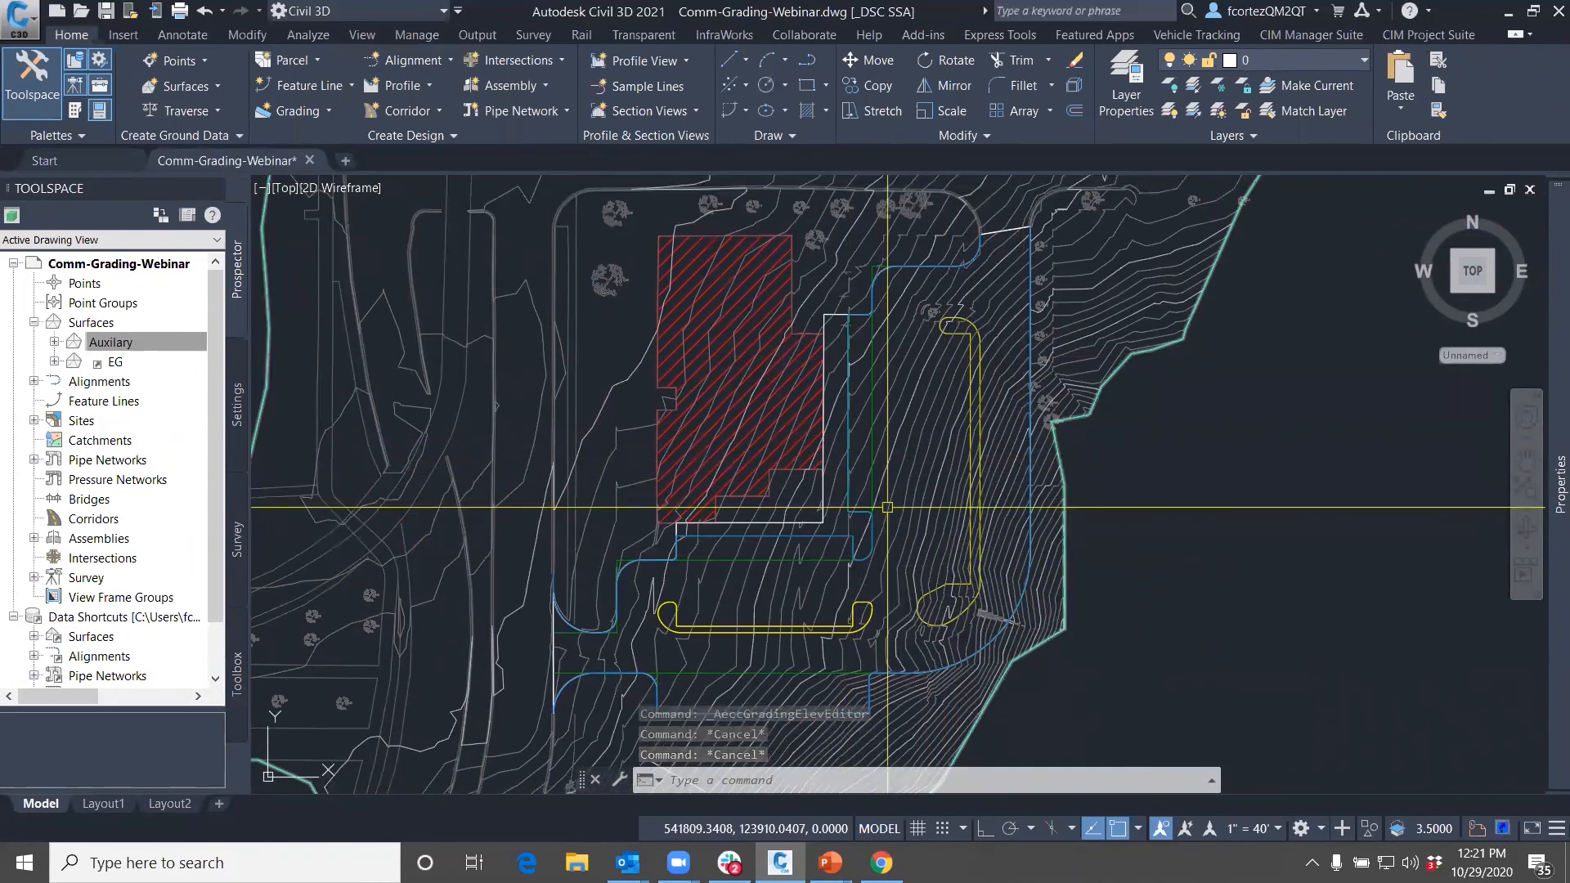
pyautogui.scroll(-2, 898, 521)
pyautogui.moveTo(1132, 506); pyautogui.dragTo(927, 529, button='middle')
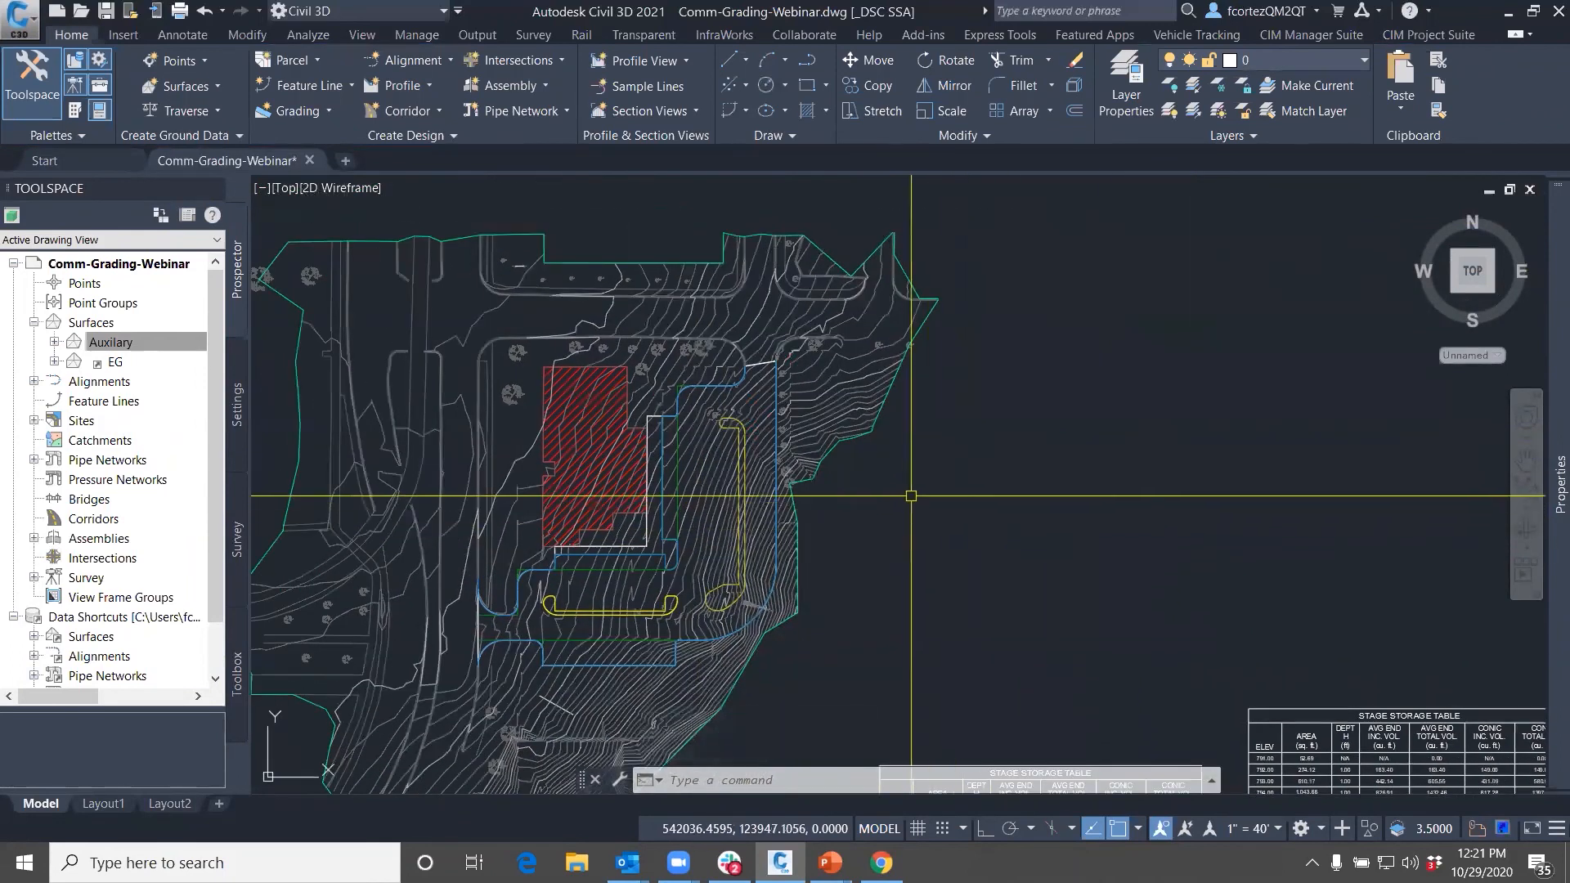
pyautogui.click(518, 88)
pyautogui.click(531, 118)
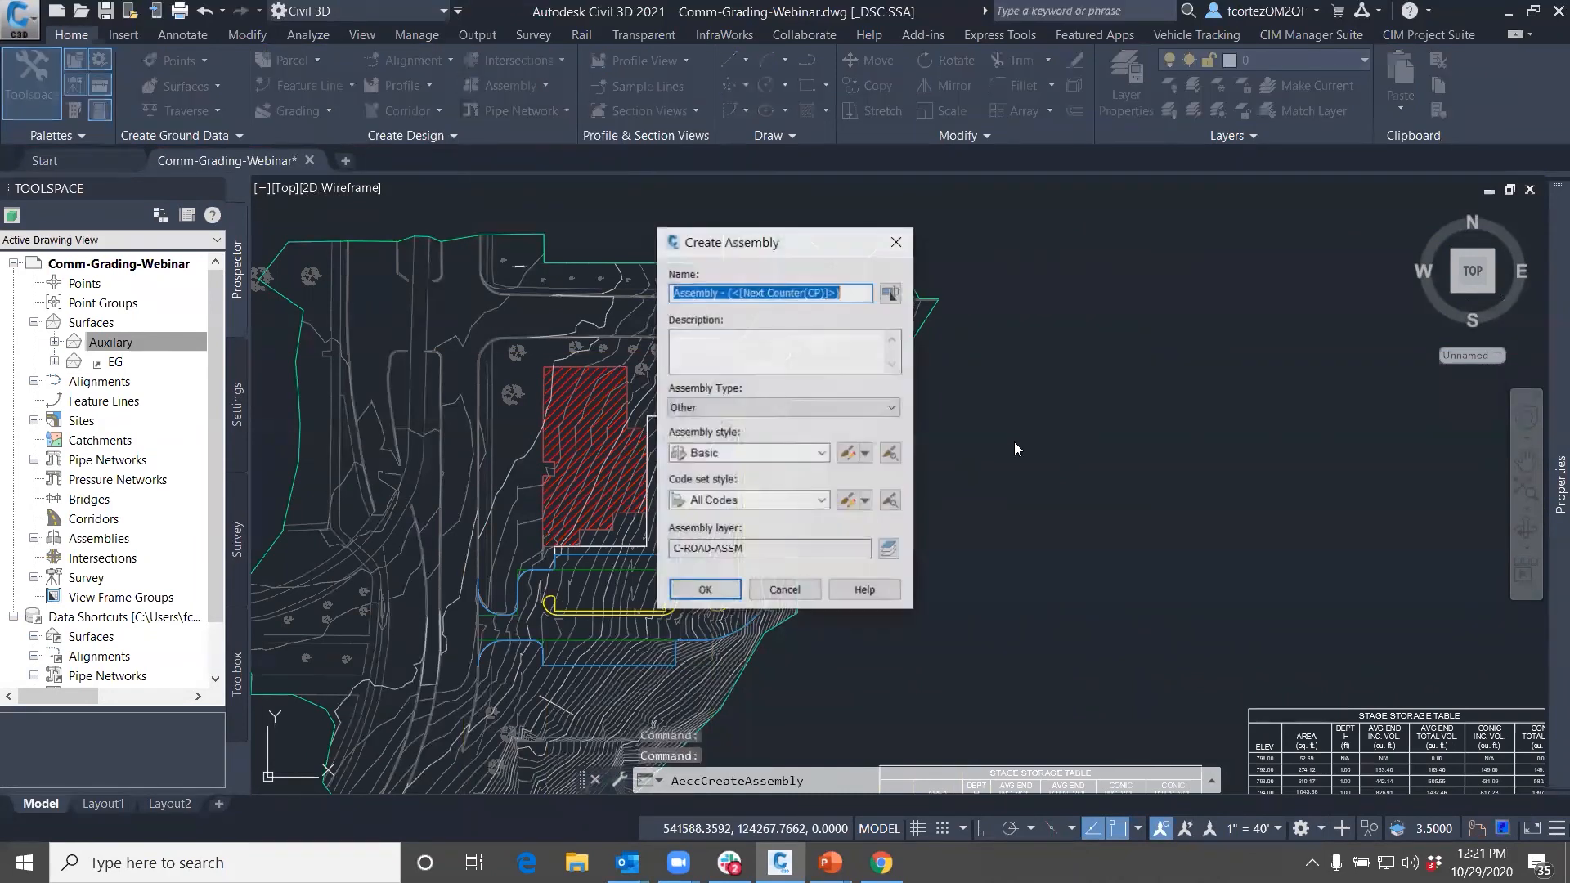
pyautogui.click(704, 590)
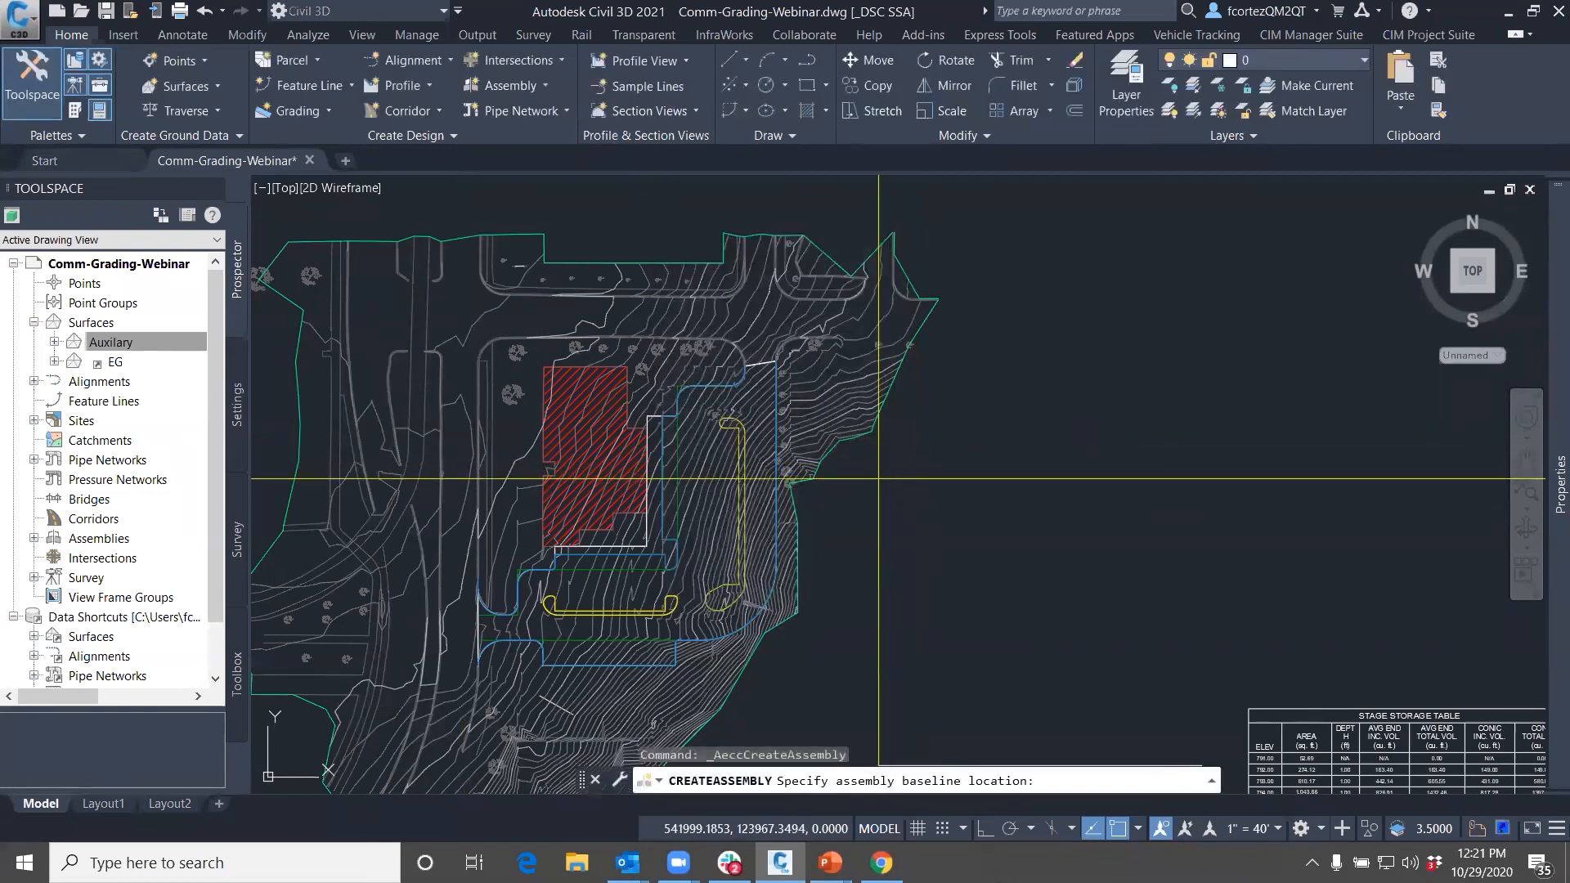
pyautogui.click(894, 478)
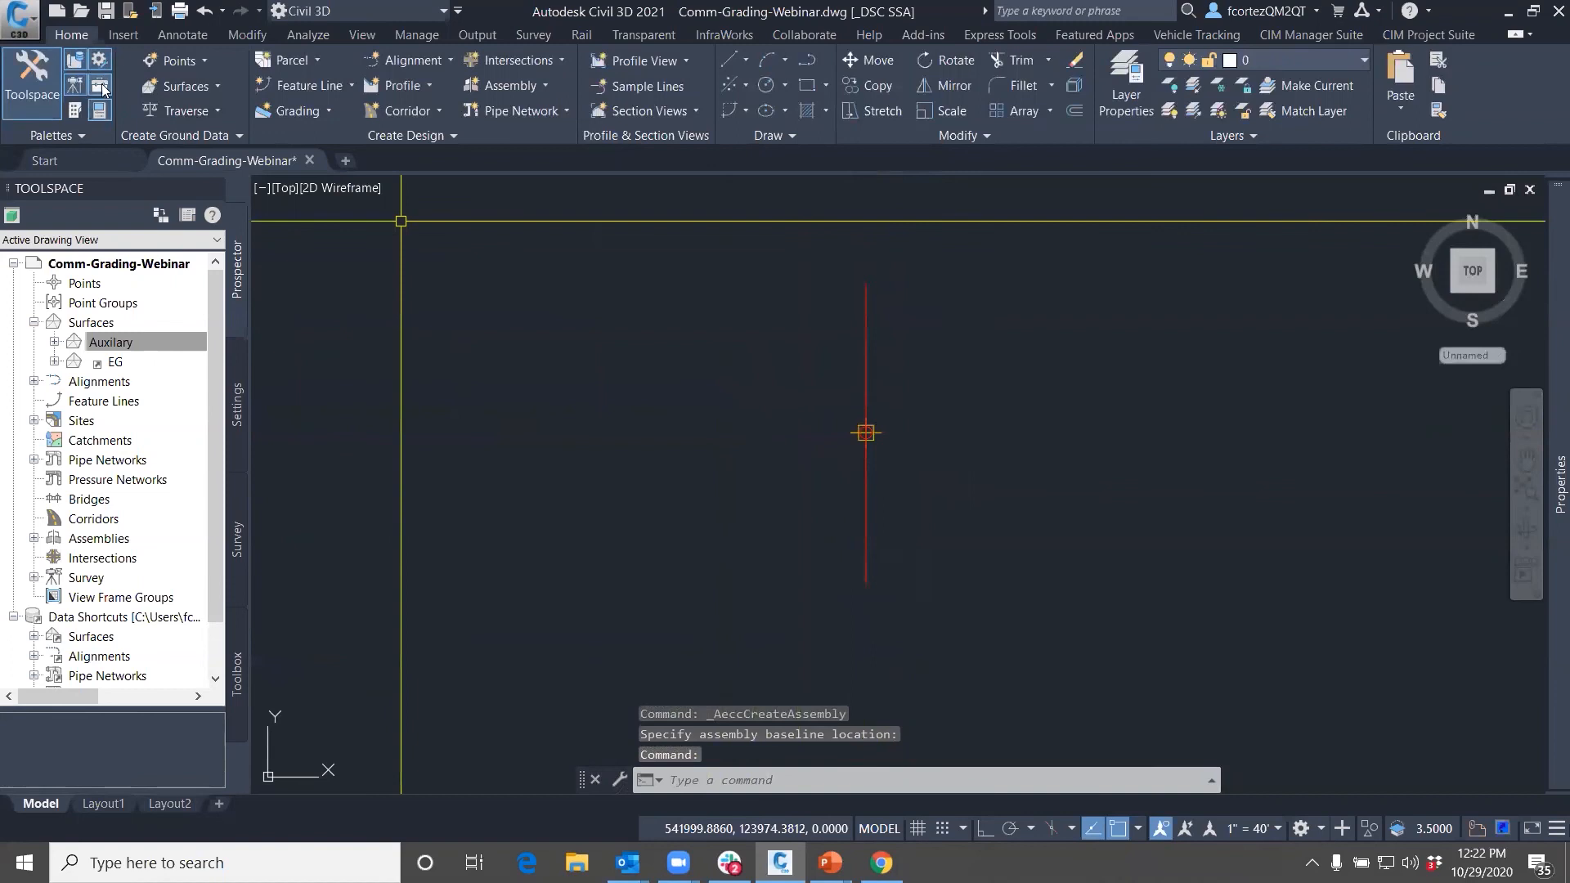
# Start an UrbanCurbGutterGeneral subassembly from the Curbs set with Side set to Left
pyautogui.click(78, 113)
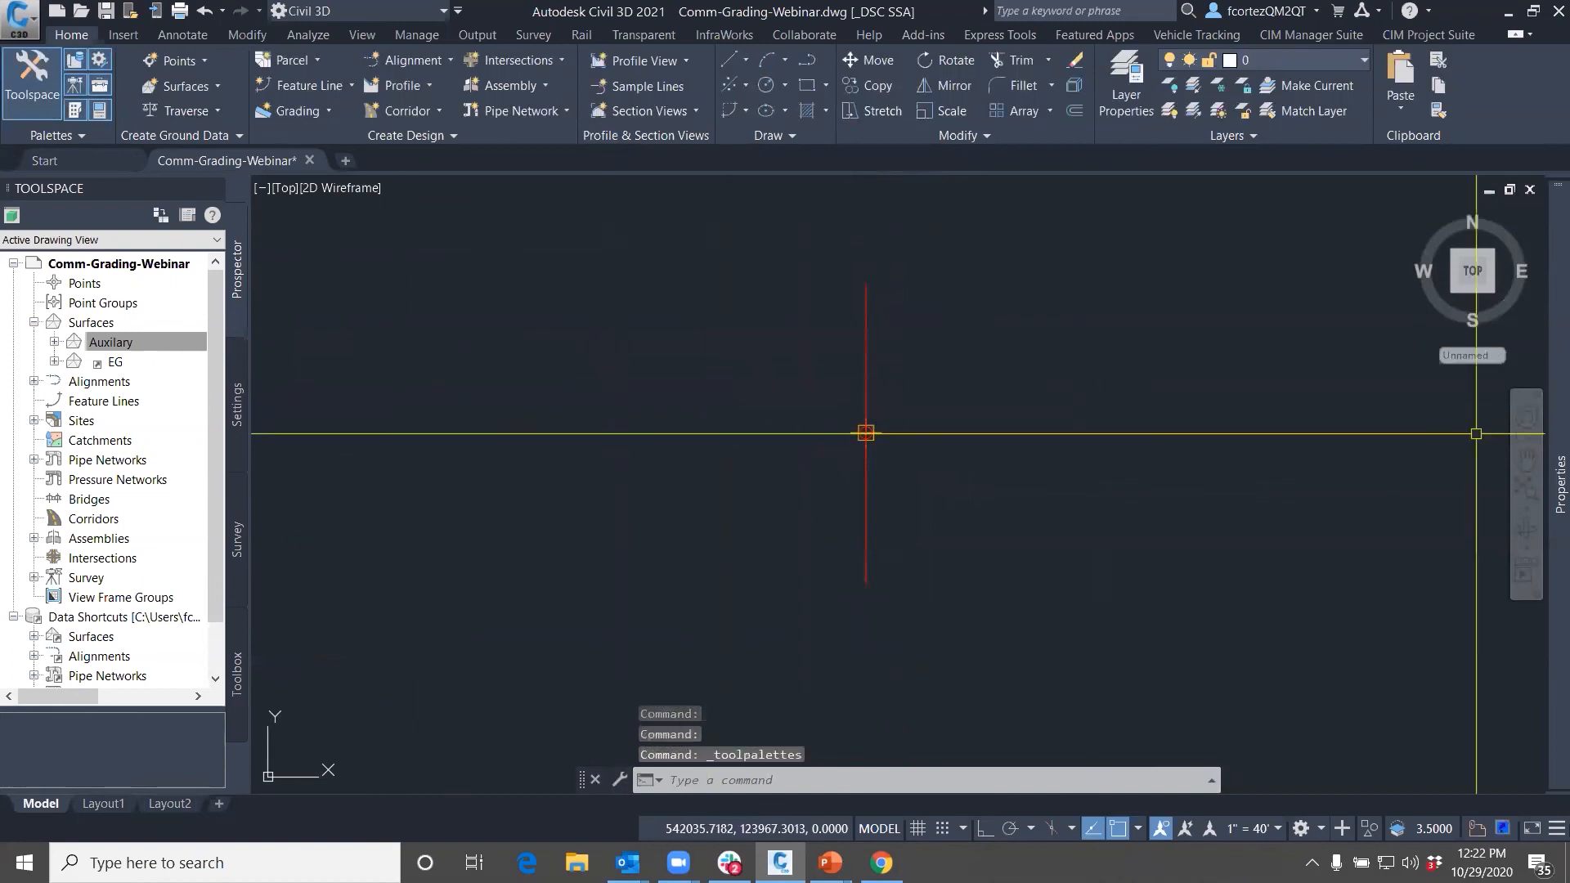
pyautogui.moveTo(1367, 408)
pyautogui.mouseDown()
pyautogui.moveTo(989, 399)
pyautogui.moveTo(1114, 407)
pyautogui.mouseUp()
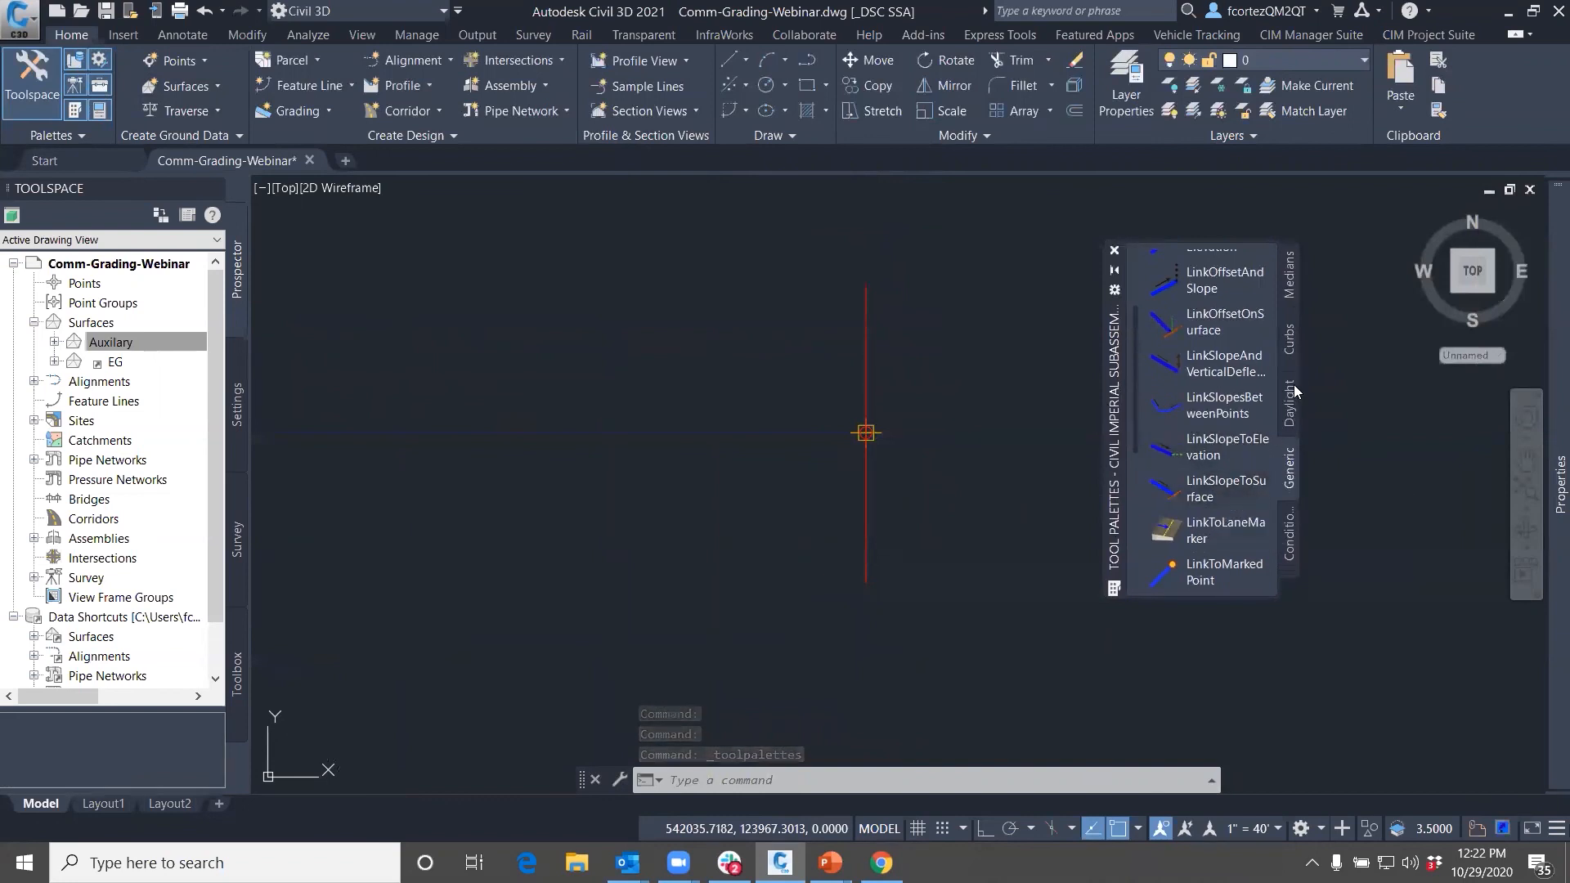
pyautogui.click(1291, 352)
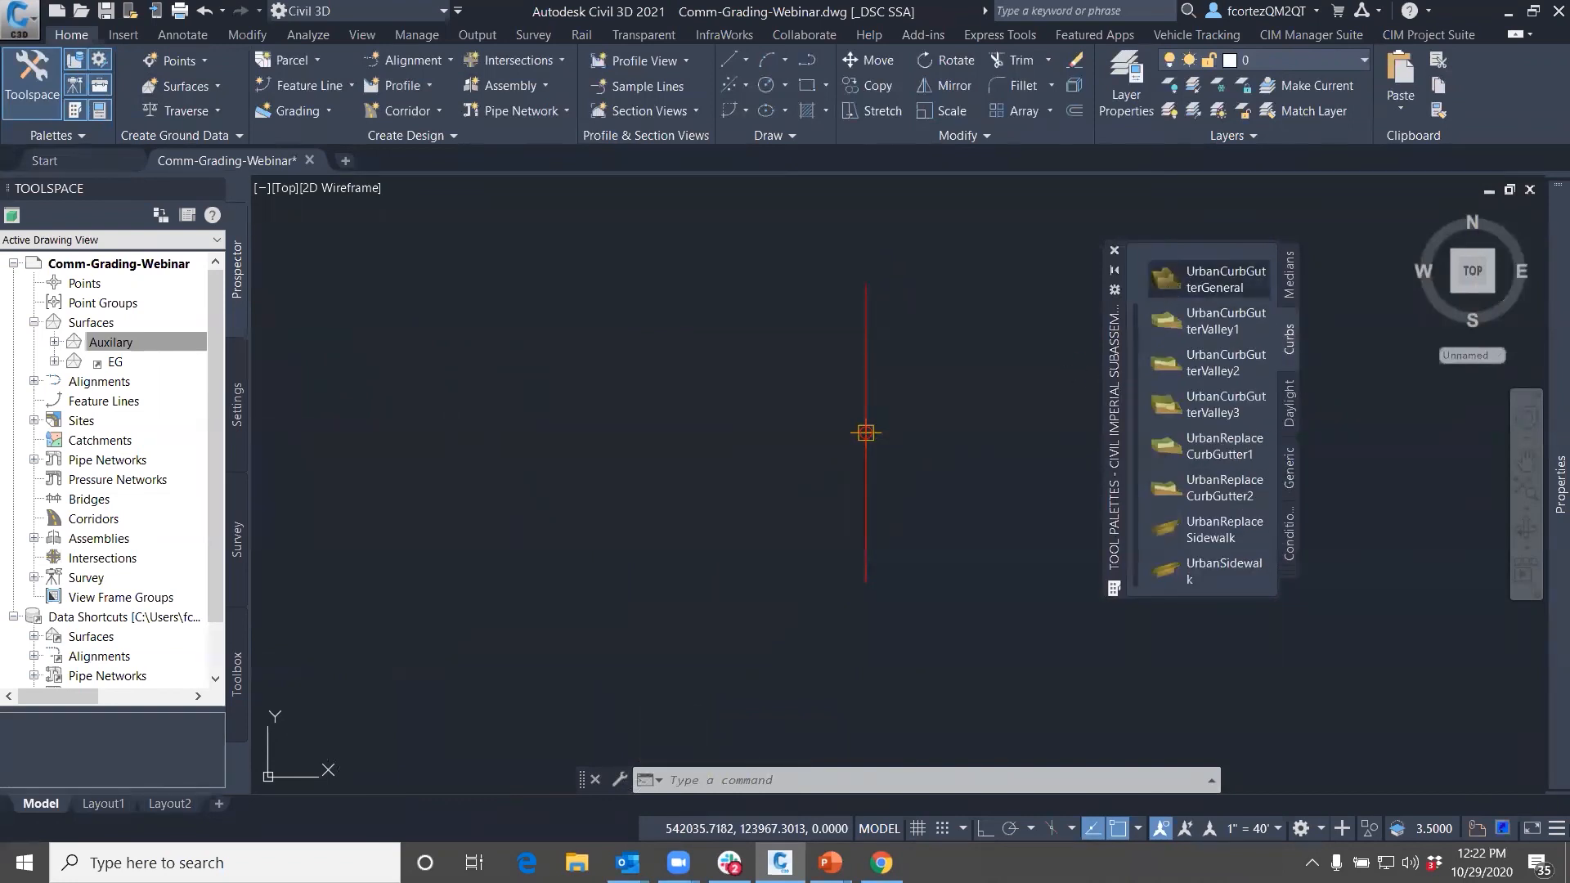
pyautogui.click(1169, 286)
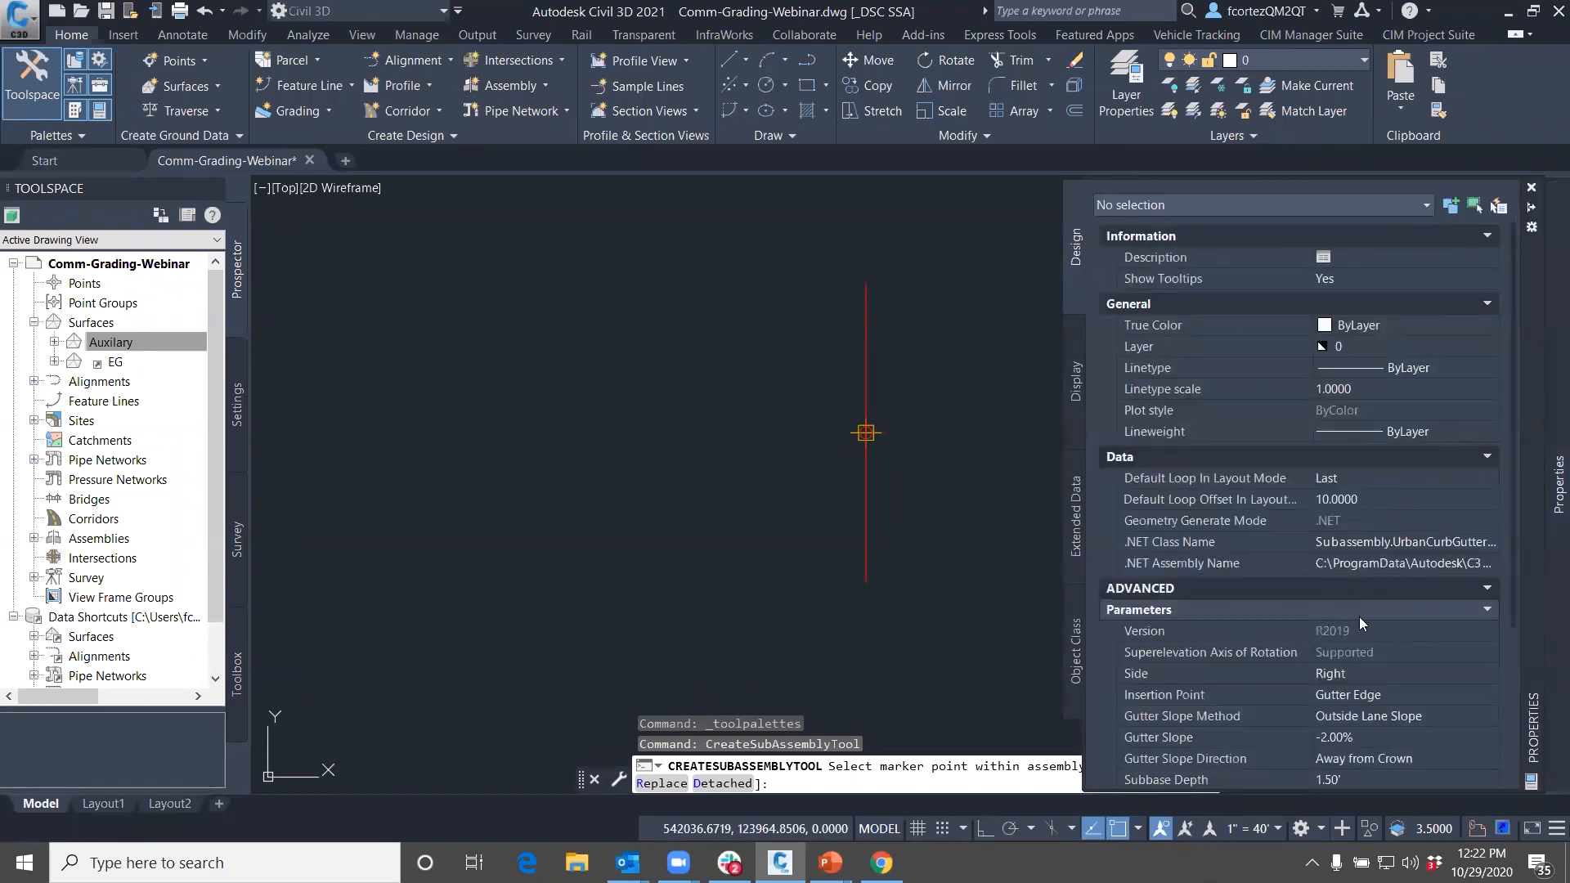
pyautogui.click(1351, 672)
pyautogui.click(1338, 713)
pyautogui.scroll(-4, 1281, 682)
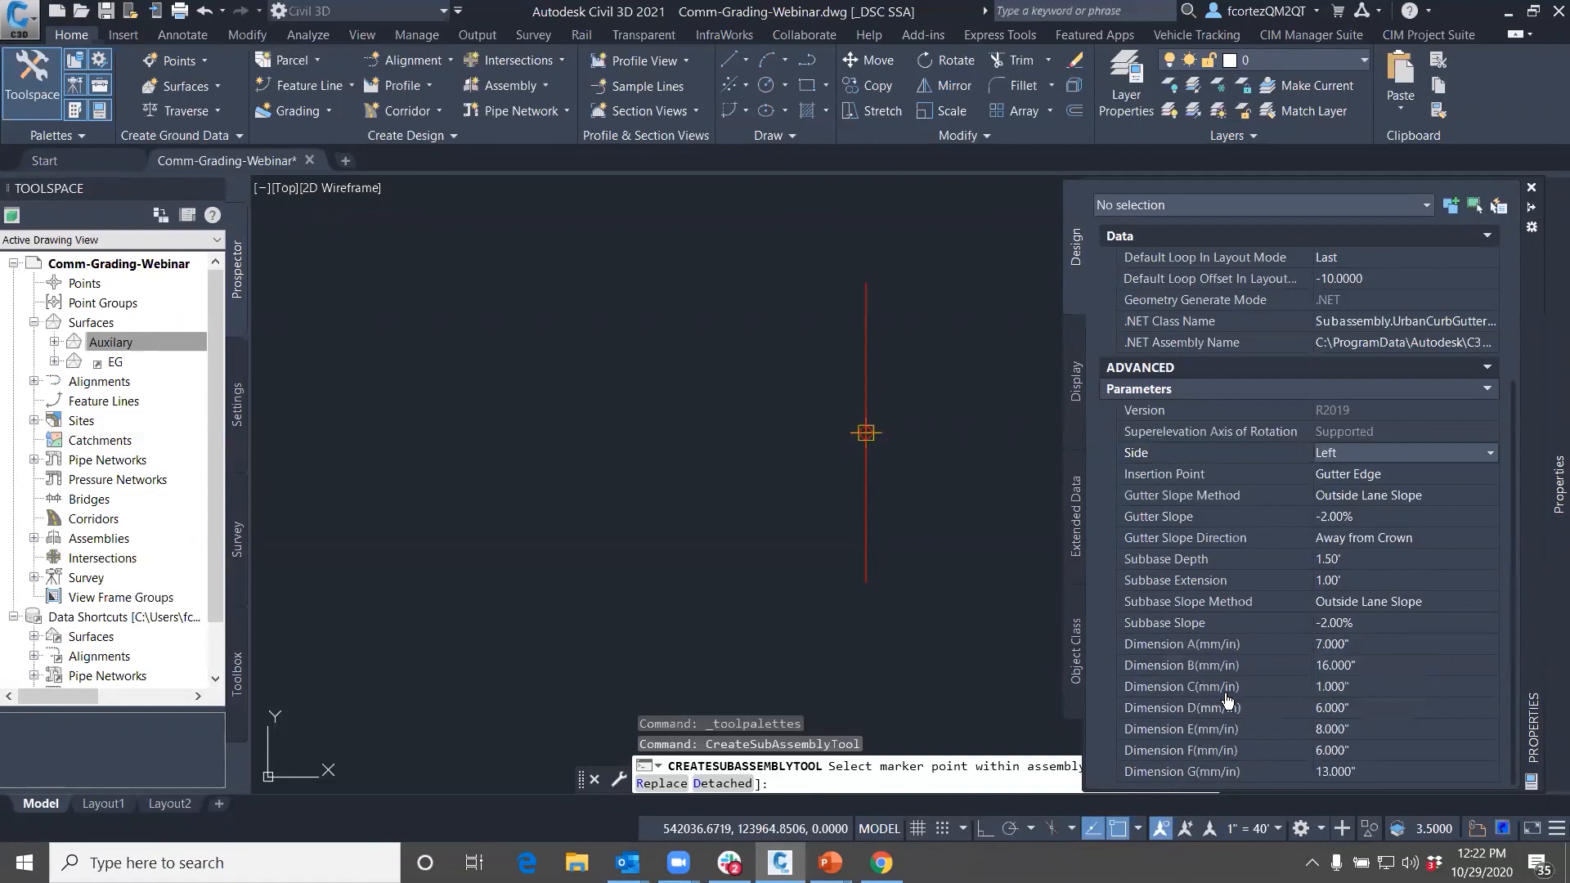
# Set the curb's Dimension B, the width from flange point to gutter flowline, to 0.01 inches
pyautogui.moveTo(1177, 650)
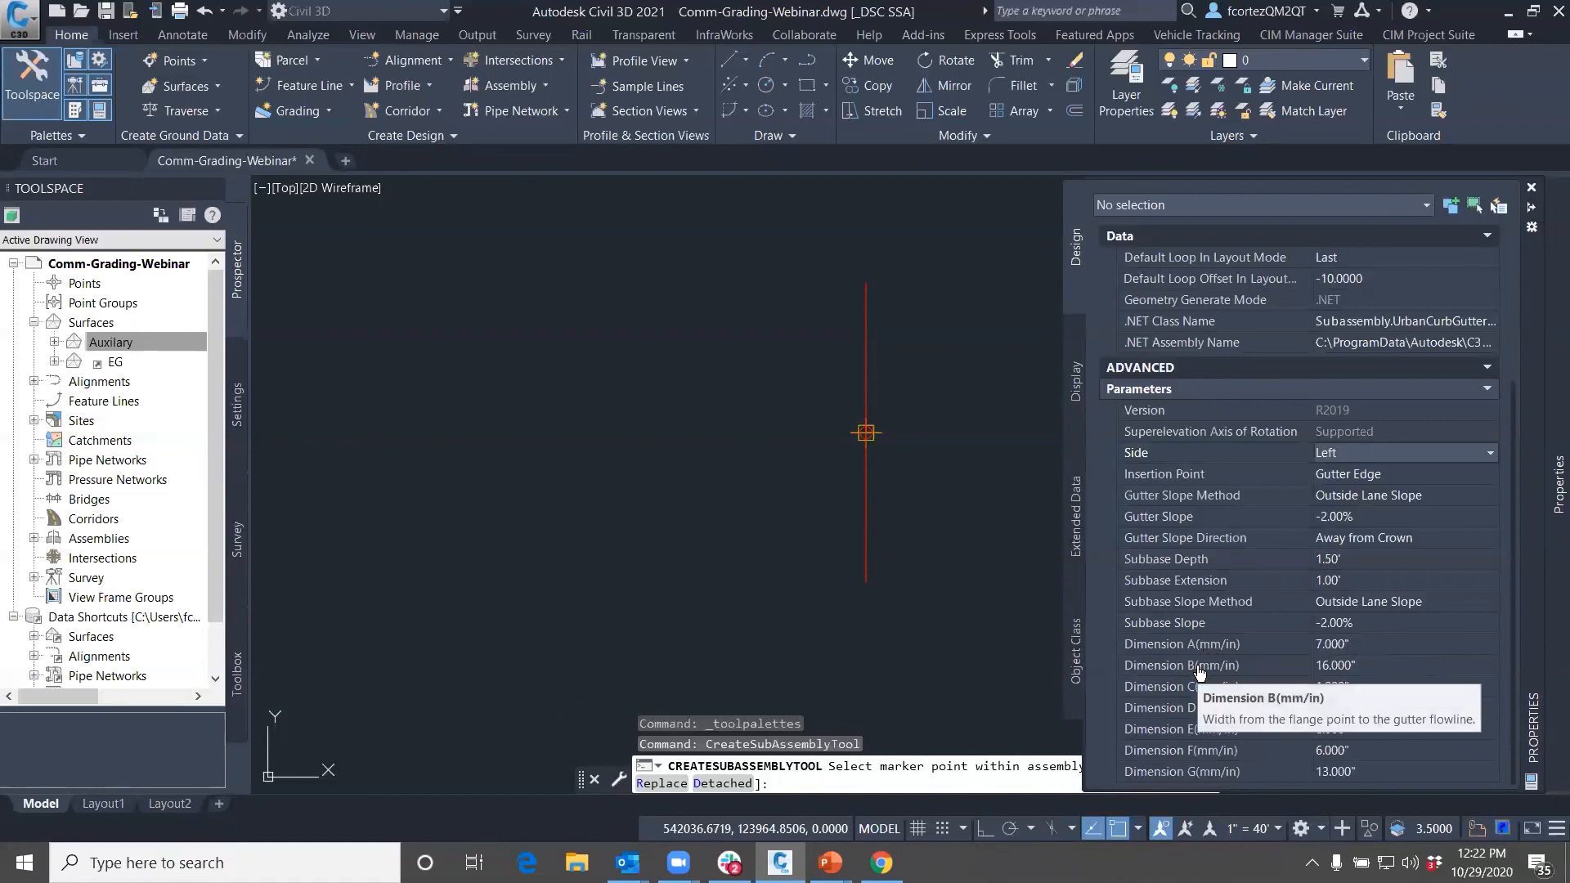
pyautogui.click(1330, 667)
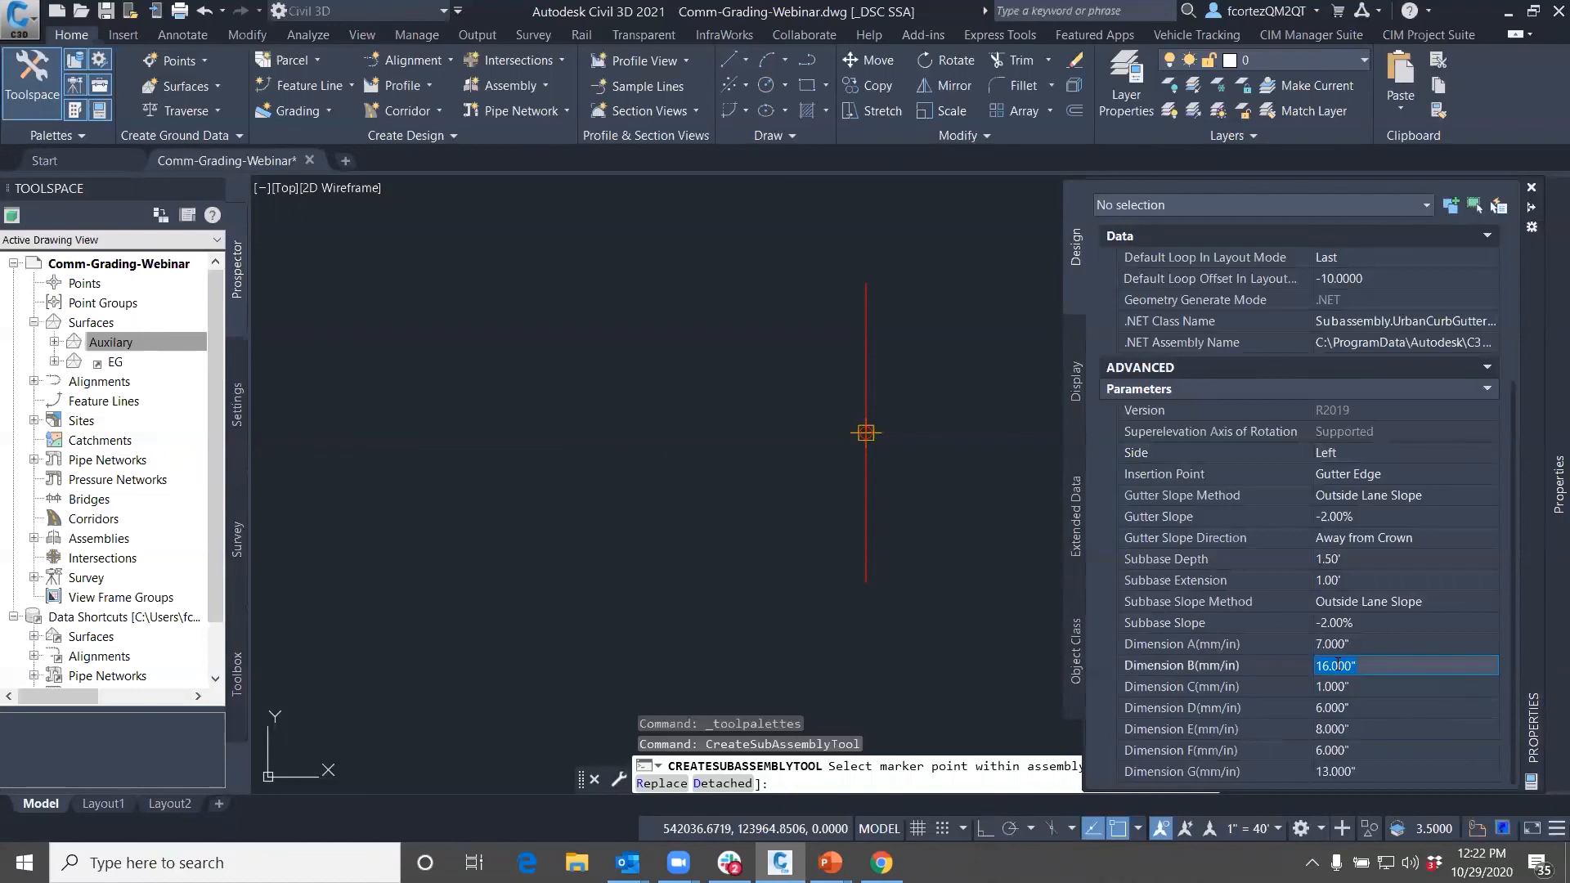
pyautogui.write('.01')
pyautogui.press('Tab')
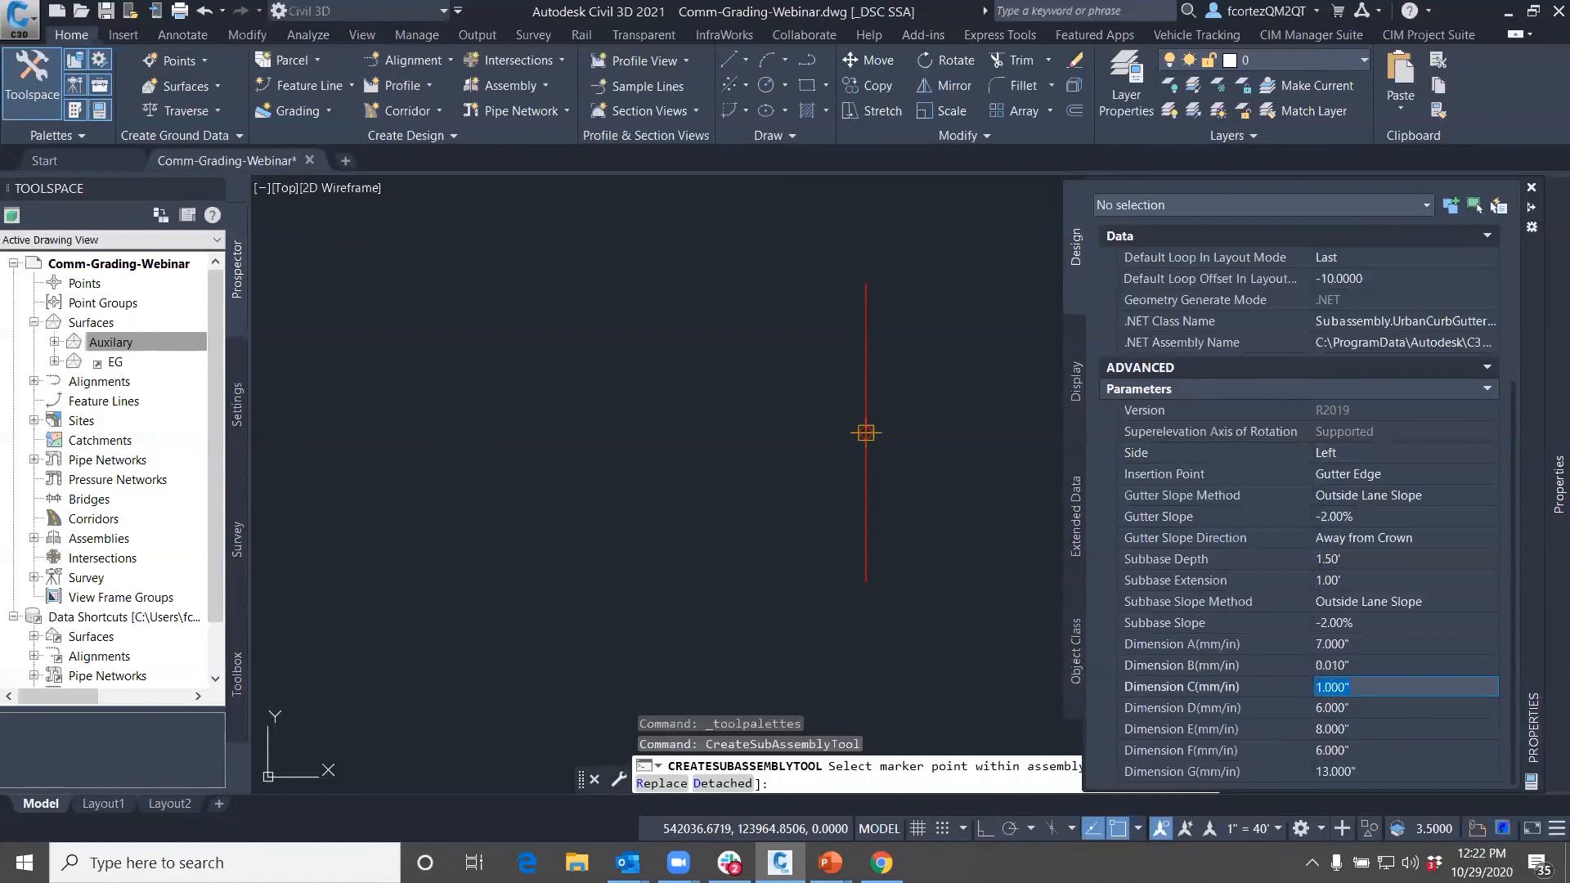
# Set the curb's Dimension E to 6 inches and Dimension F to 4 inches, and attach it to the assembly baseline marker
pyautogui.moveTo(1206, 693)
pyautogui.moveTo(1196, 730)
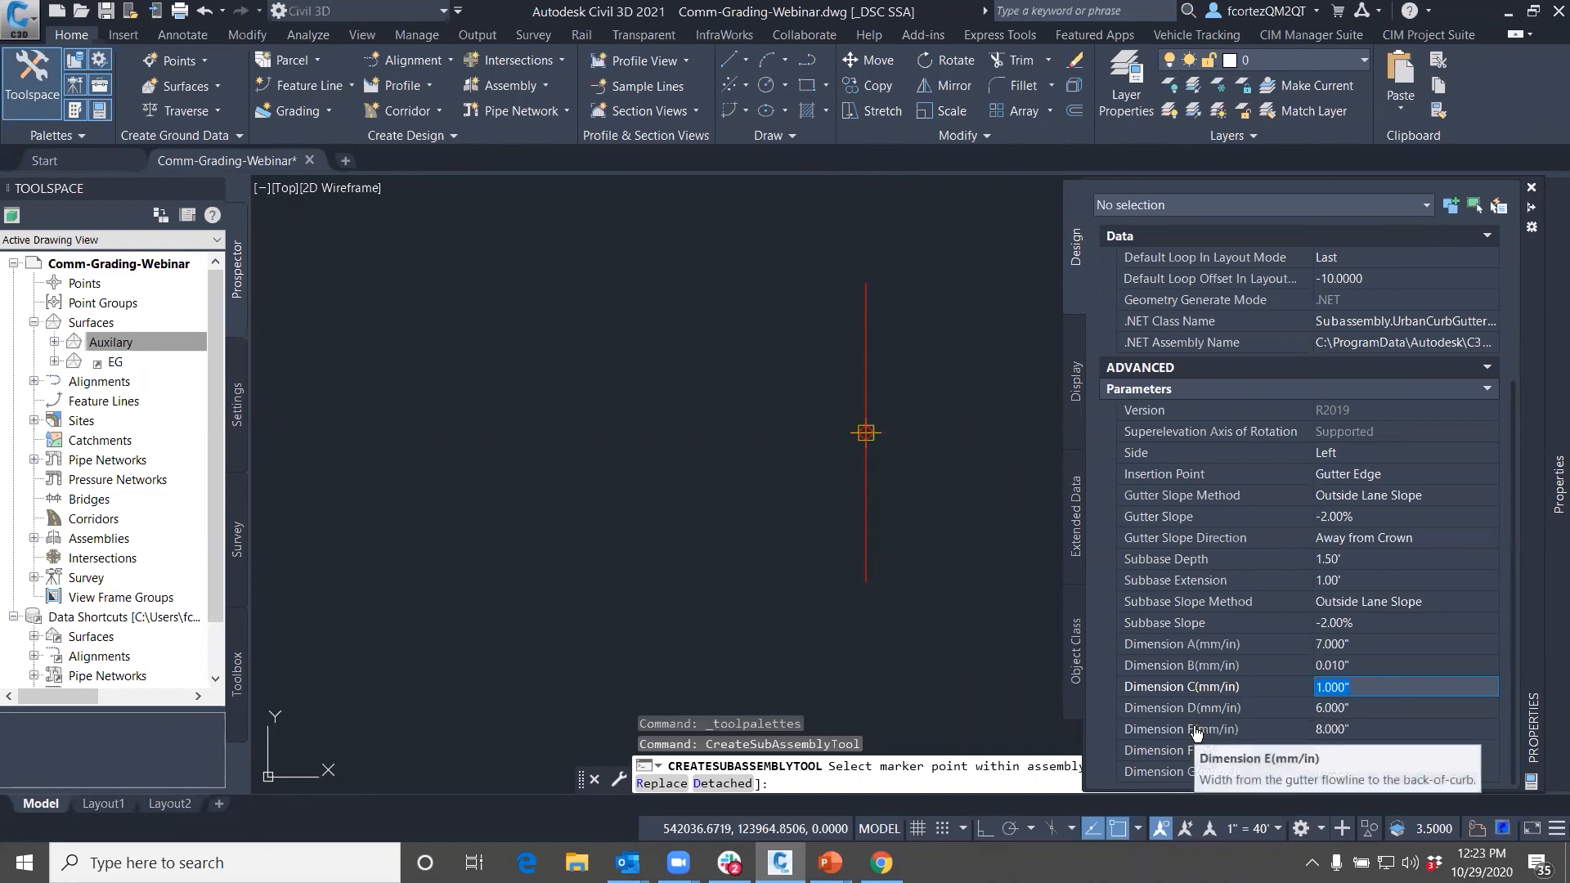
pyautogui.click(1337, 730)
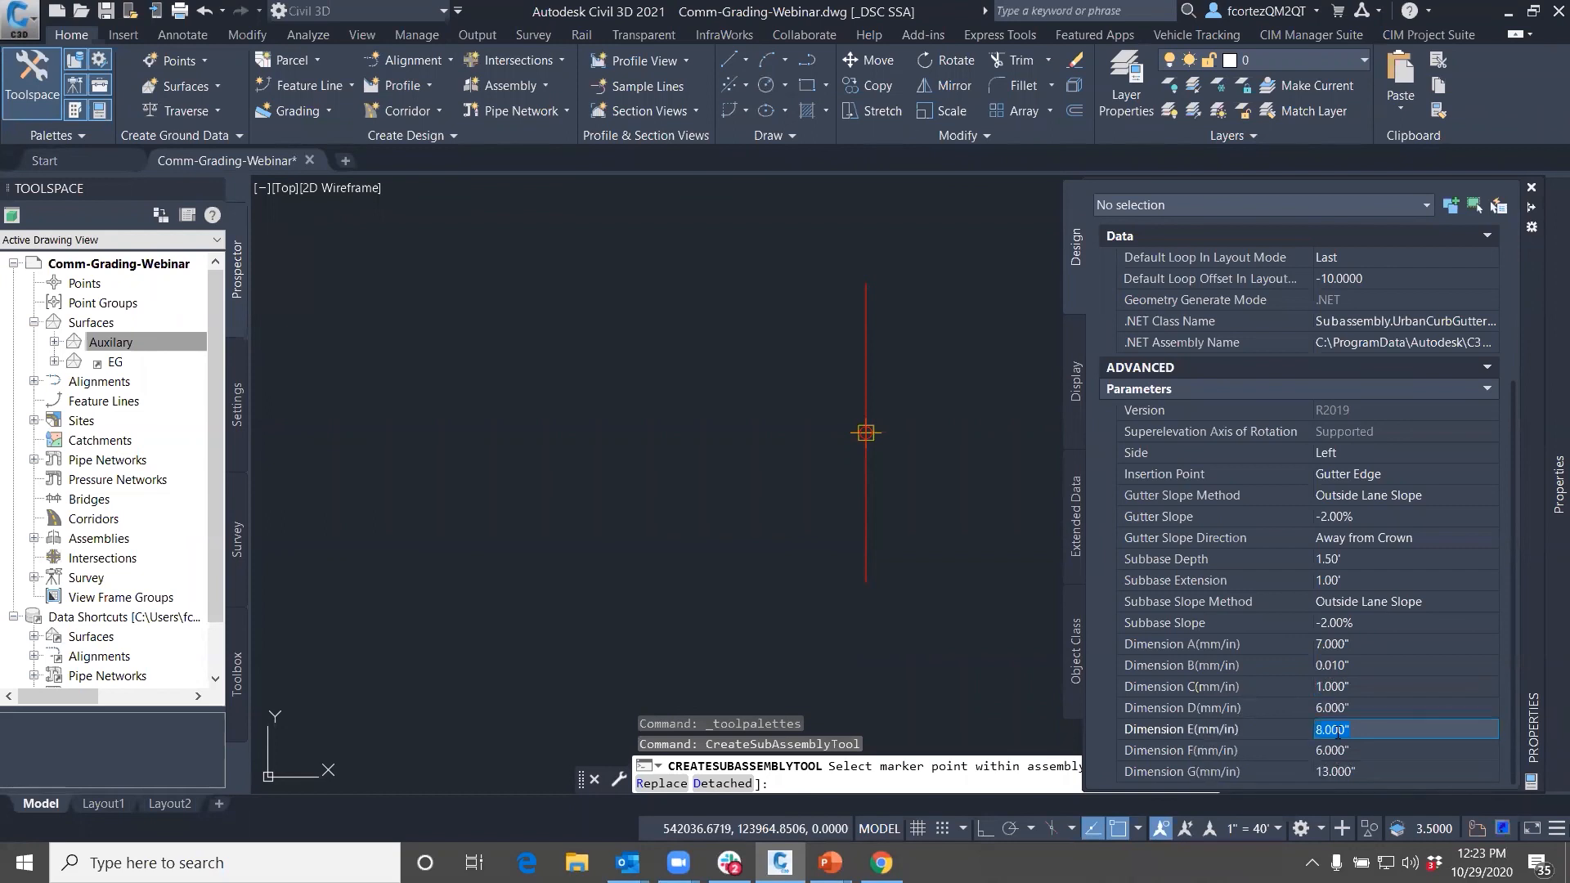
pyautogui.write('6')
pyautogui.press('Tab')
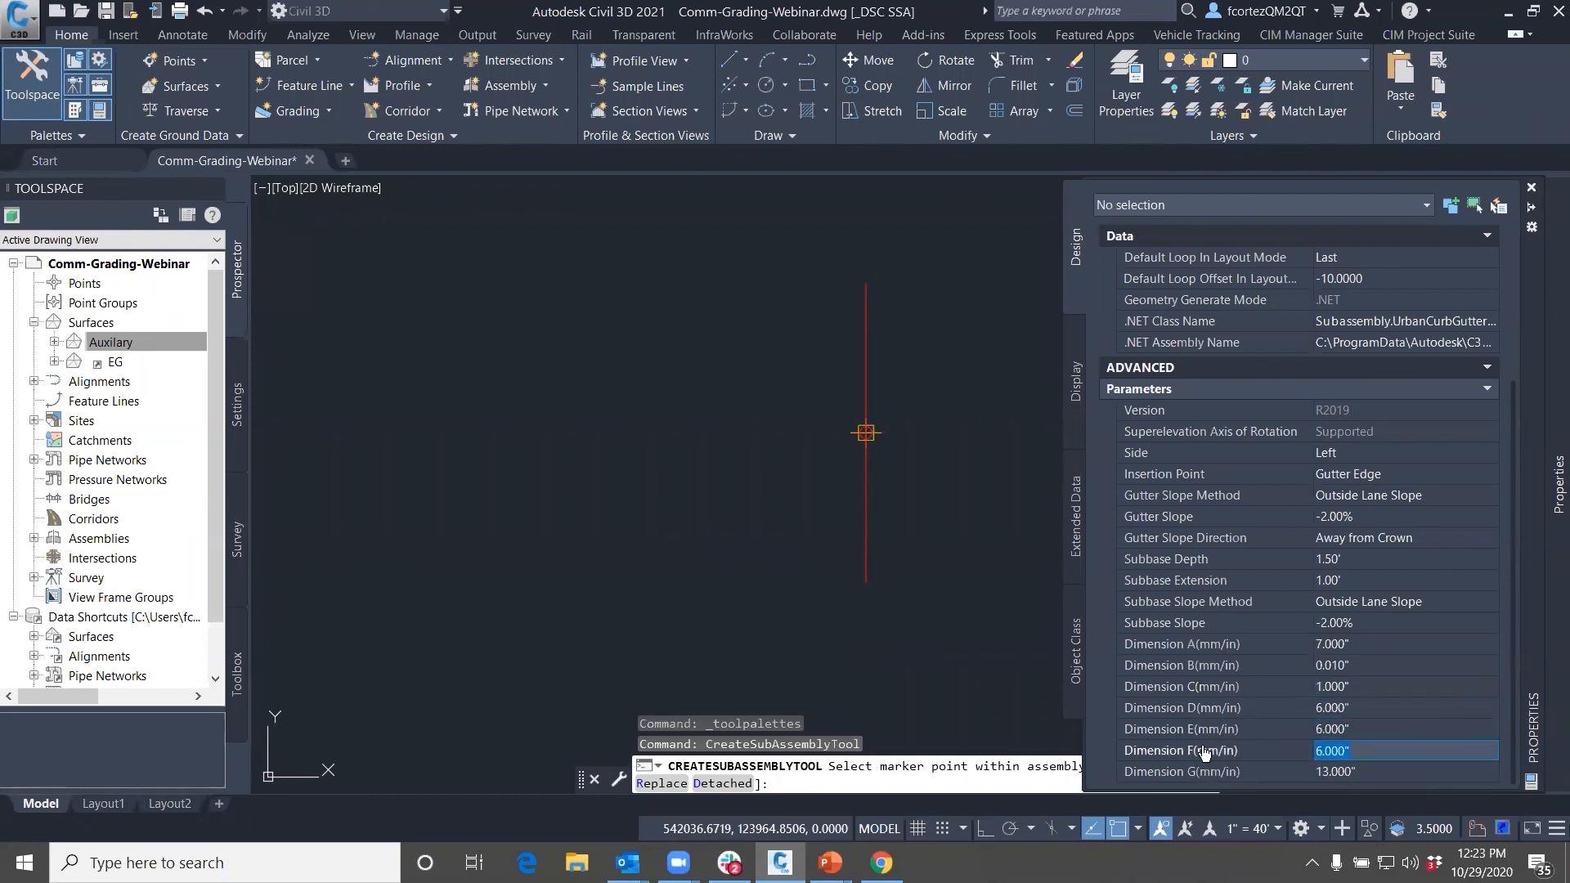
pyautogui.moveTo(1200, 753)
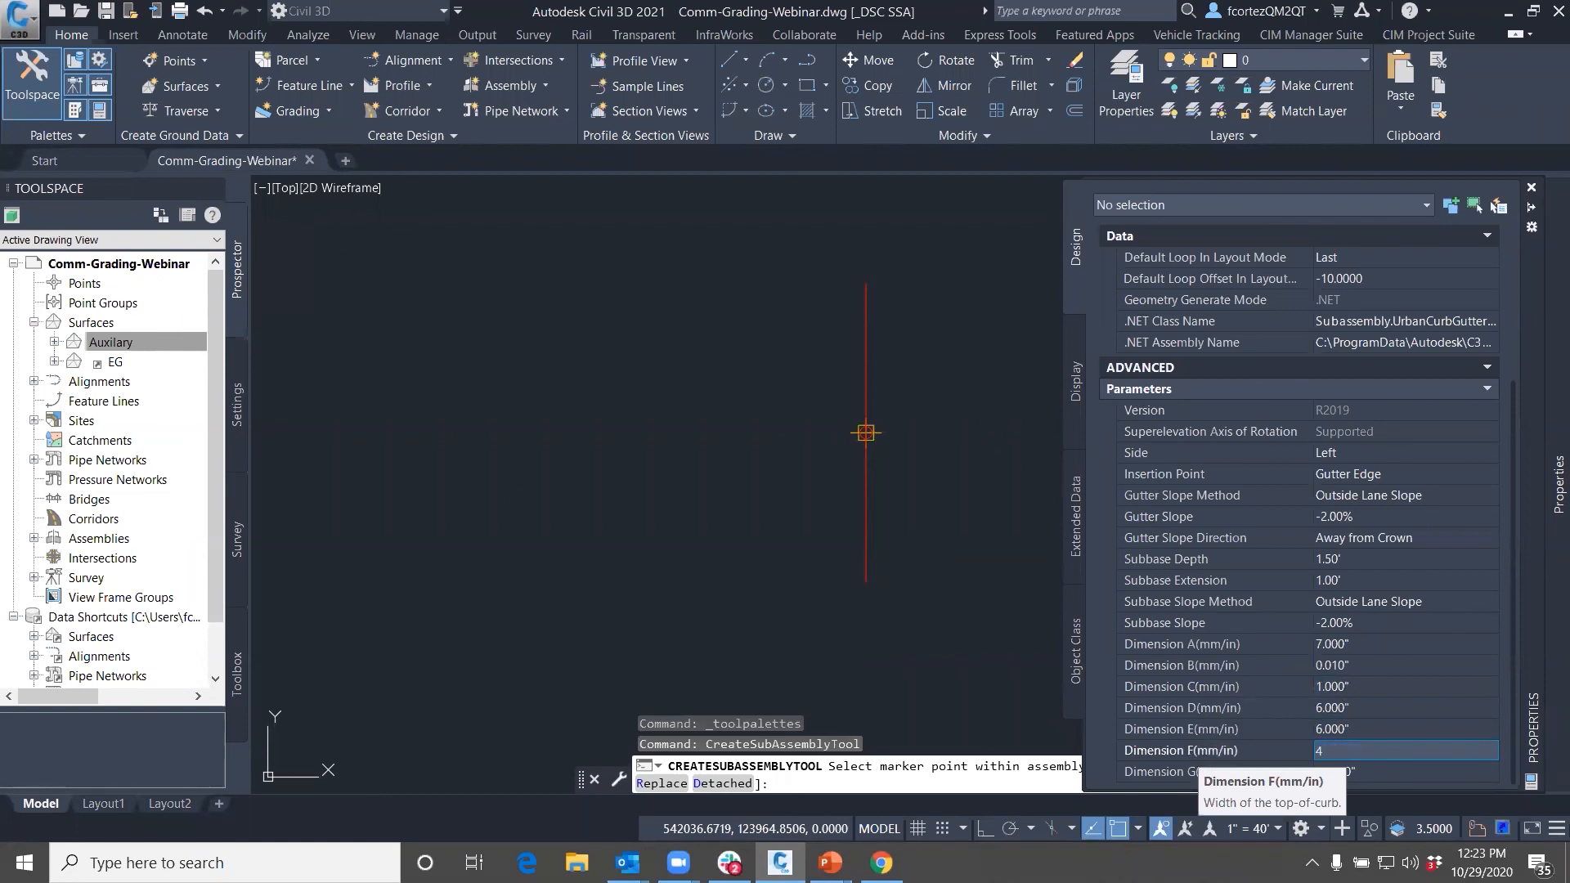
pyautogui.press('Tab')
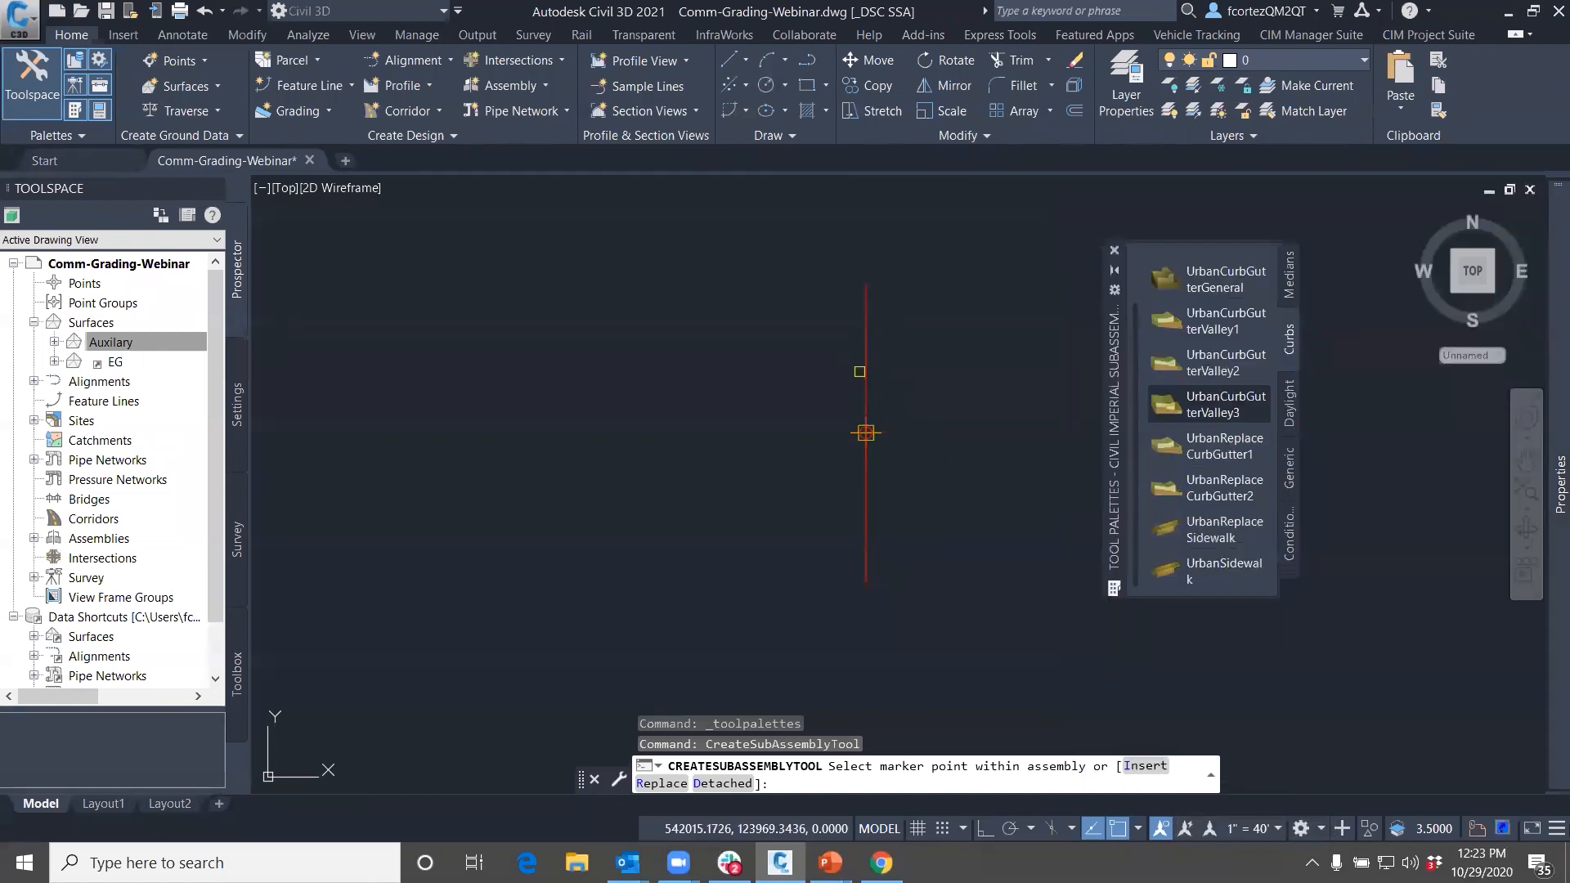
pyautogui.click(866, 432)
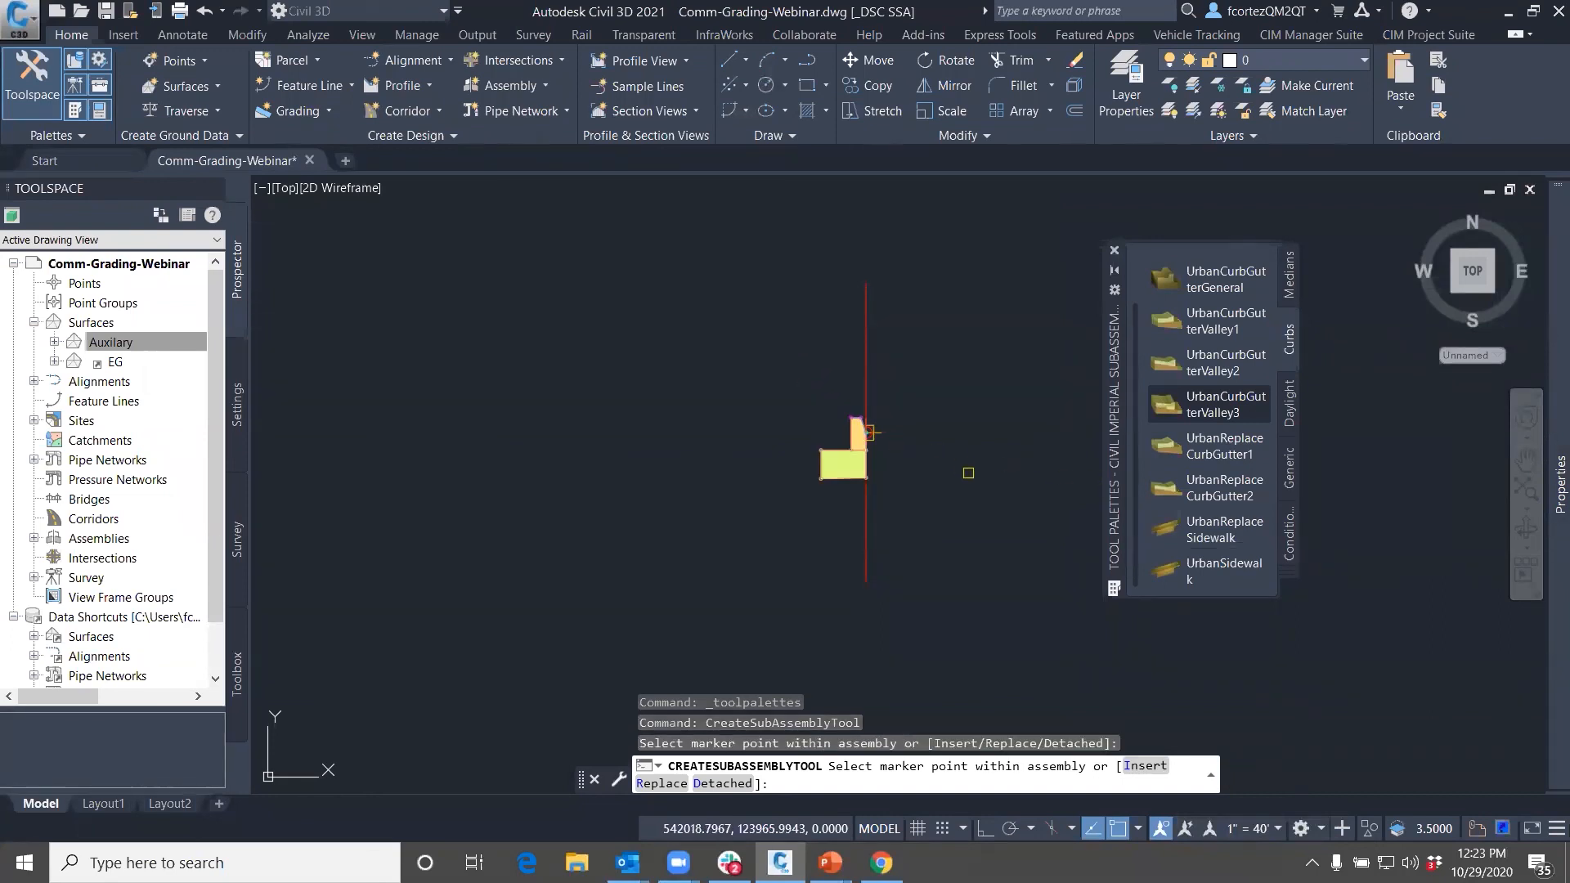
pyautogui.press('Return')
pyautogui.click(1290, 472)
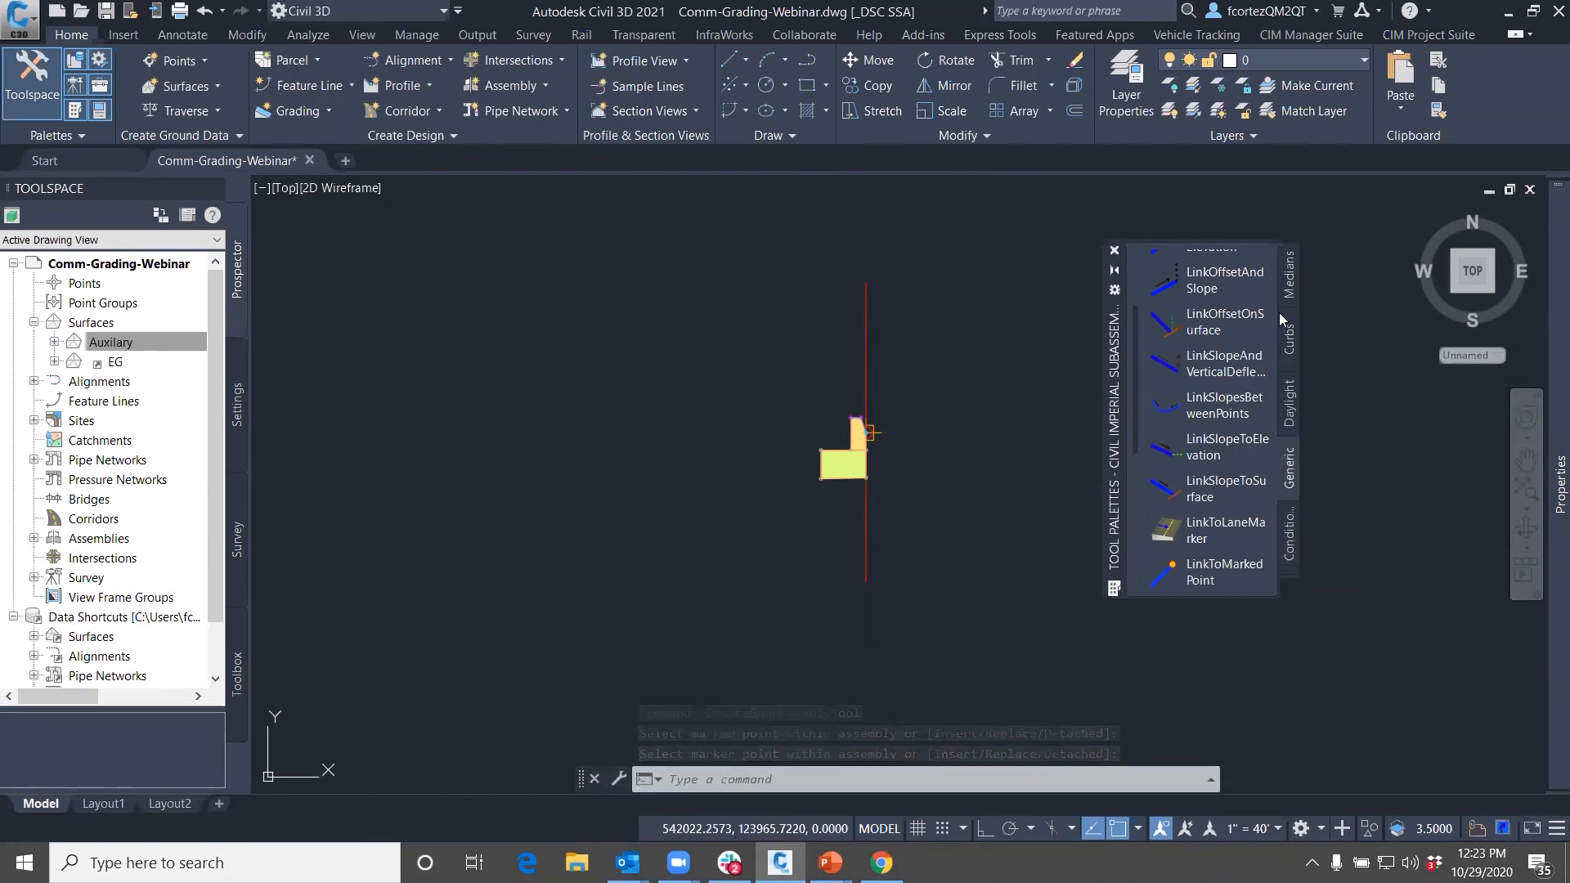
pyautogui.click(1290, 345)
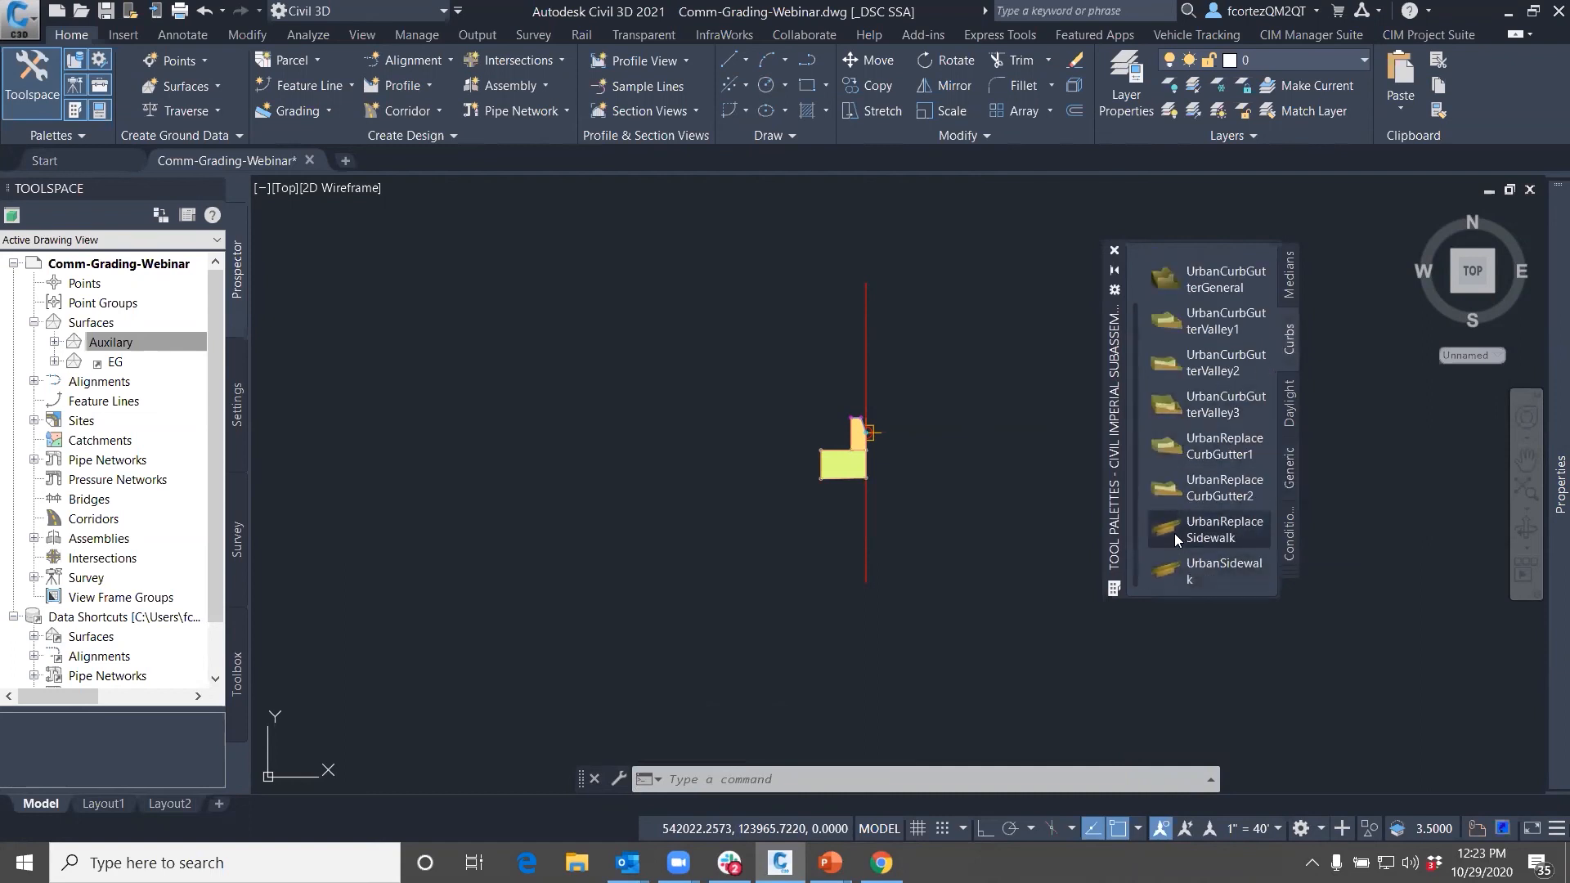
pyautogui.click(1169, 564)
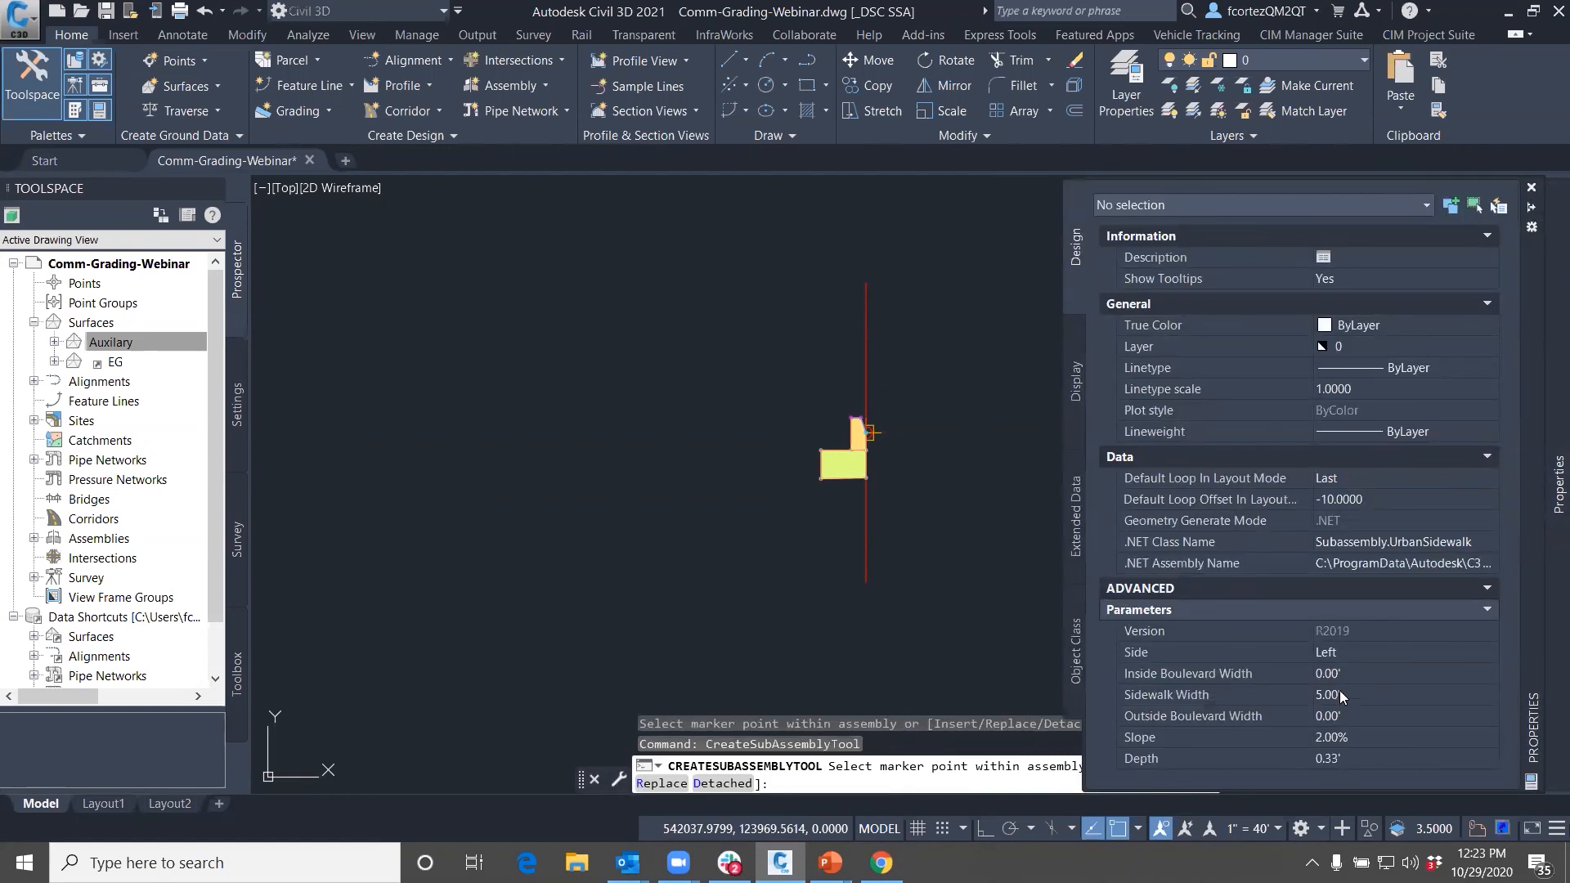
pyautogui.press('Escape')
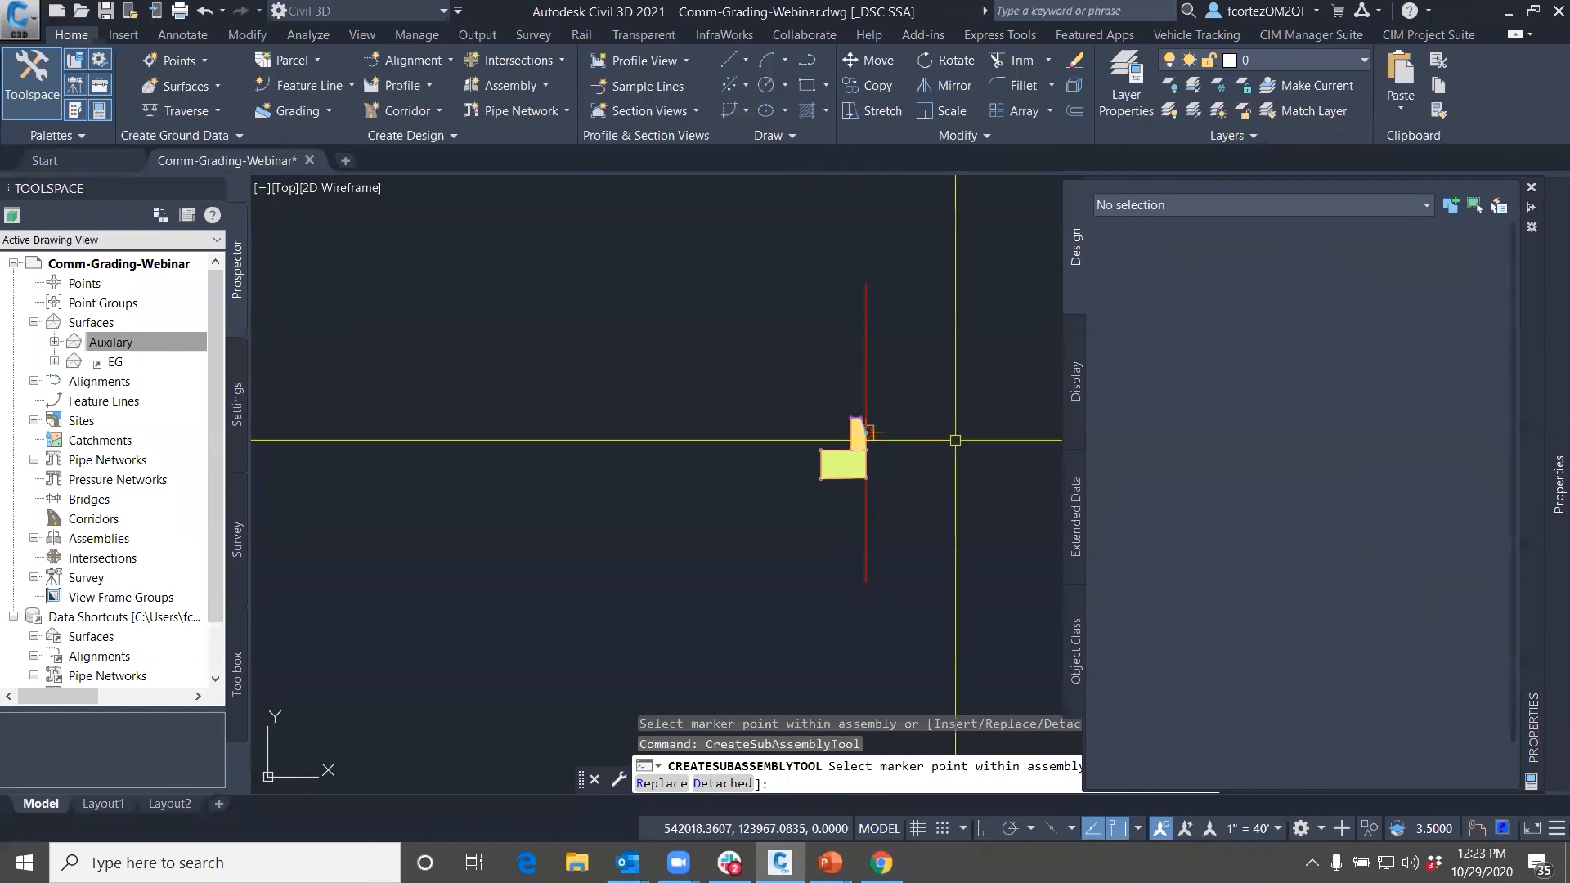
# Copy the assembly baseline and paste a second one to the east of the original
pyautogui.moveTo(937, 436); pyautogui.dragTo(842, 466, button='middle')
pyautogui.click(798, 462)
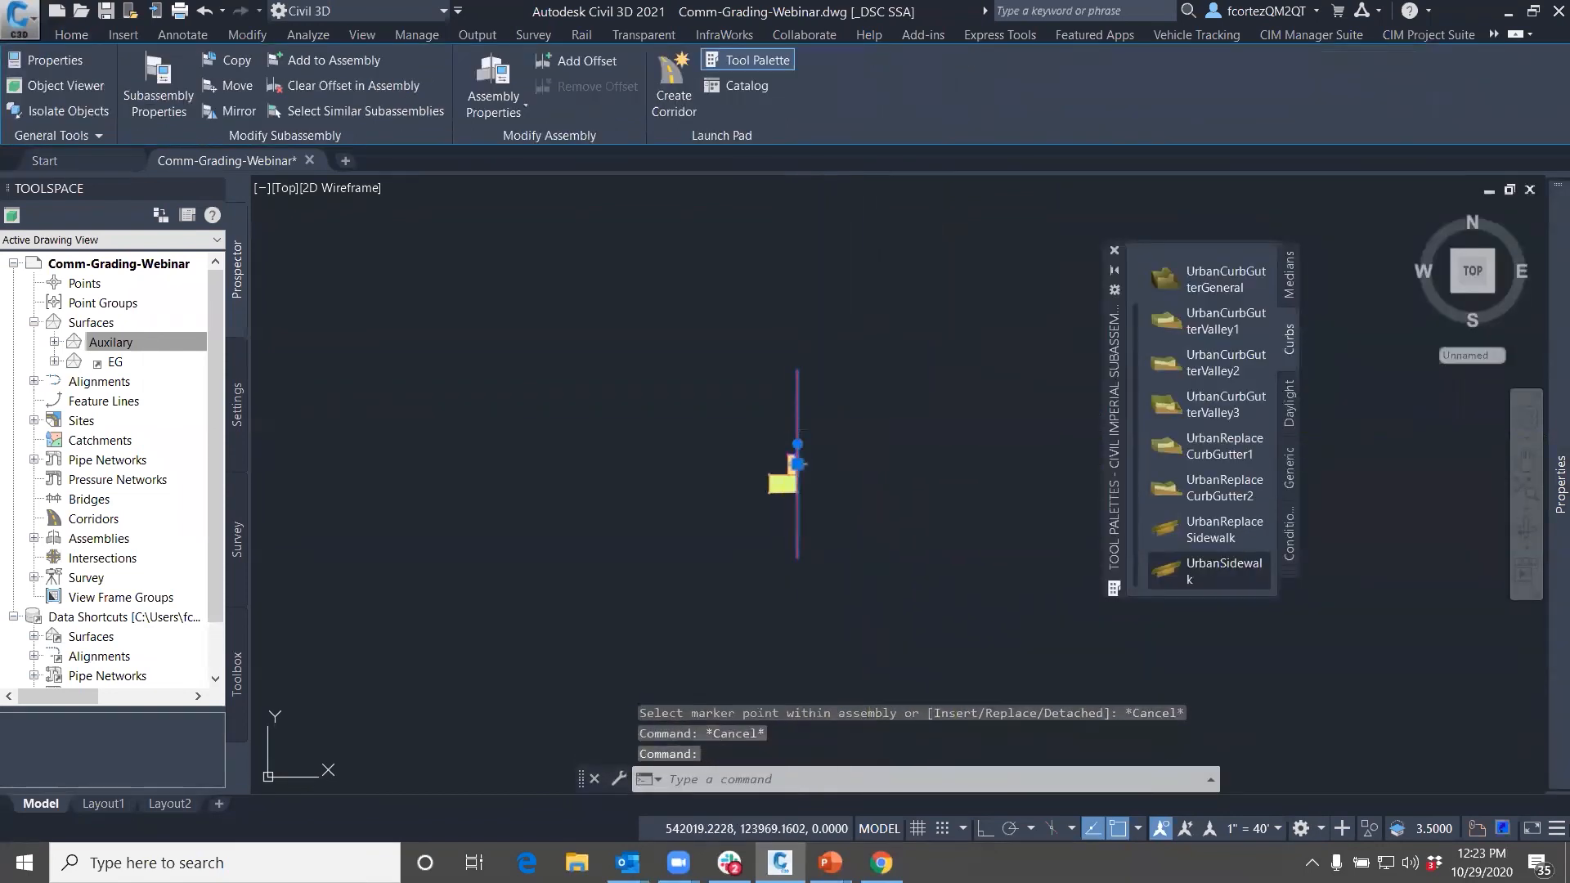
pyautogui.hotkey('ctrl', 'c')
pyautogui.hotkey('ctrl', 'v')
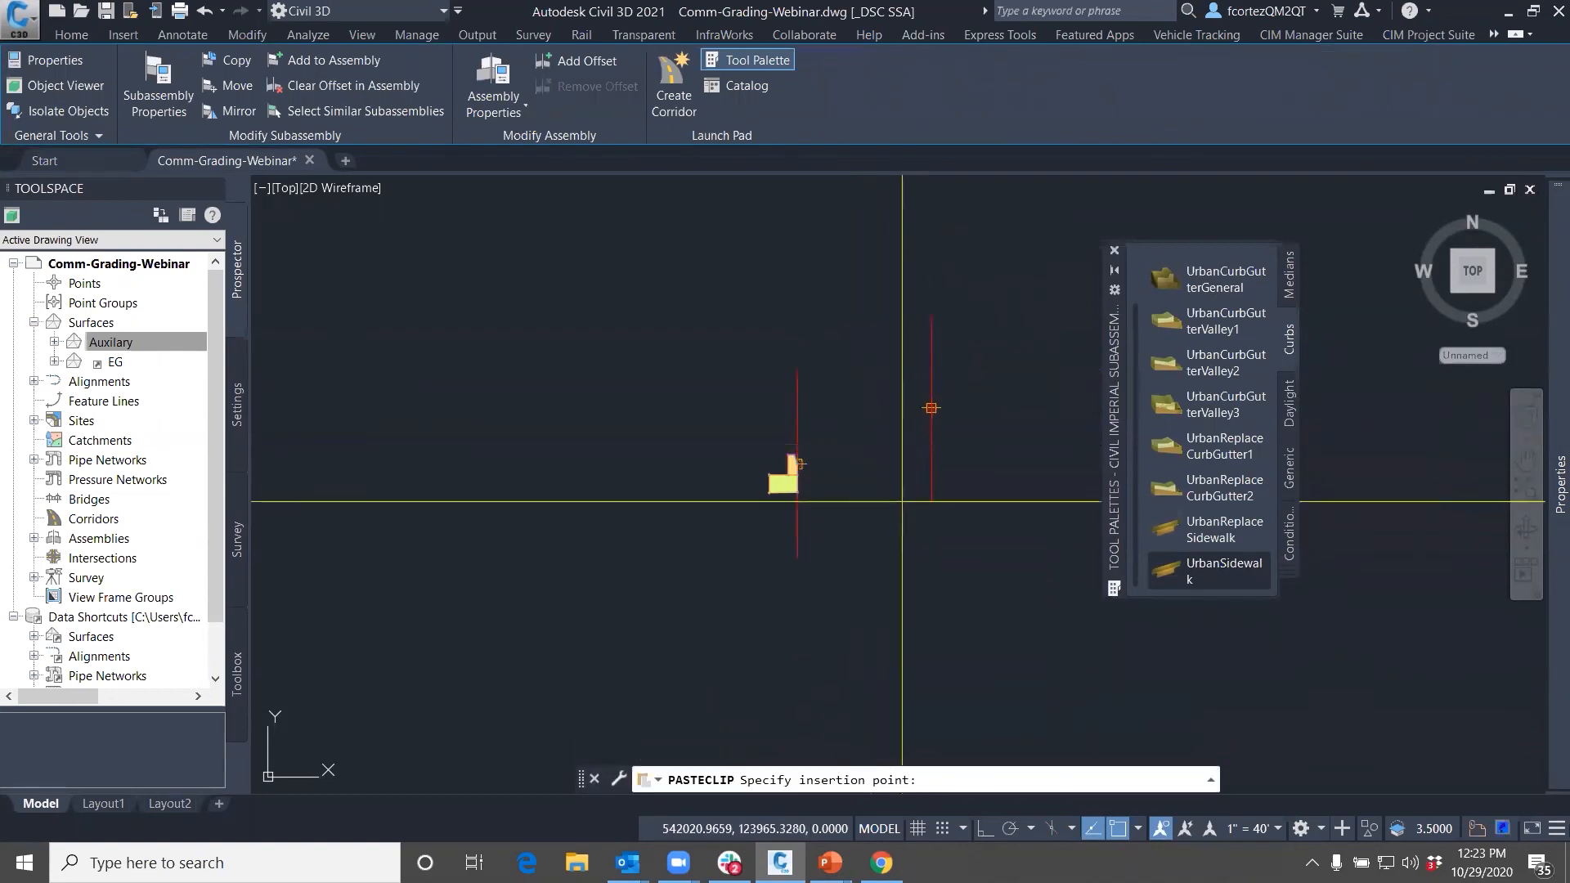
pyautogui.click(953, 556)
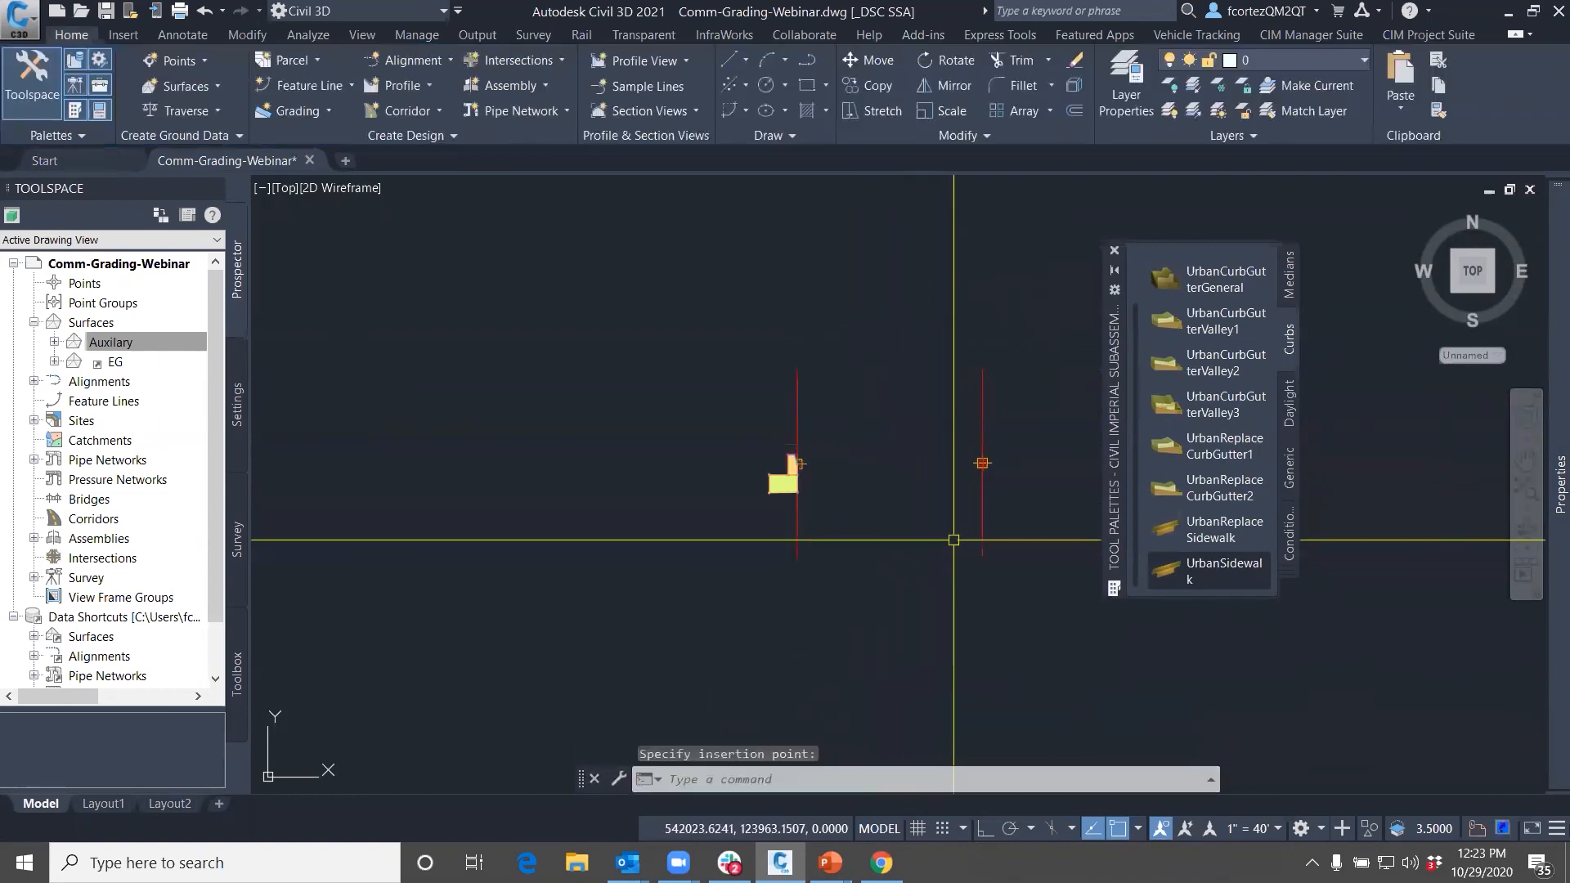
# Copy the curb subassembly from the first assembly to the second assembly's baseline marker
pyautogui.click(788, 474)
pyautogui.rightClick(788, 474)
pyautogui.click(847, 309)
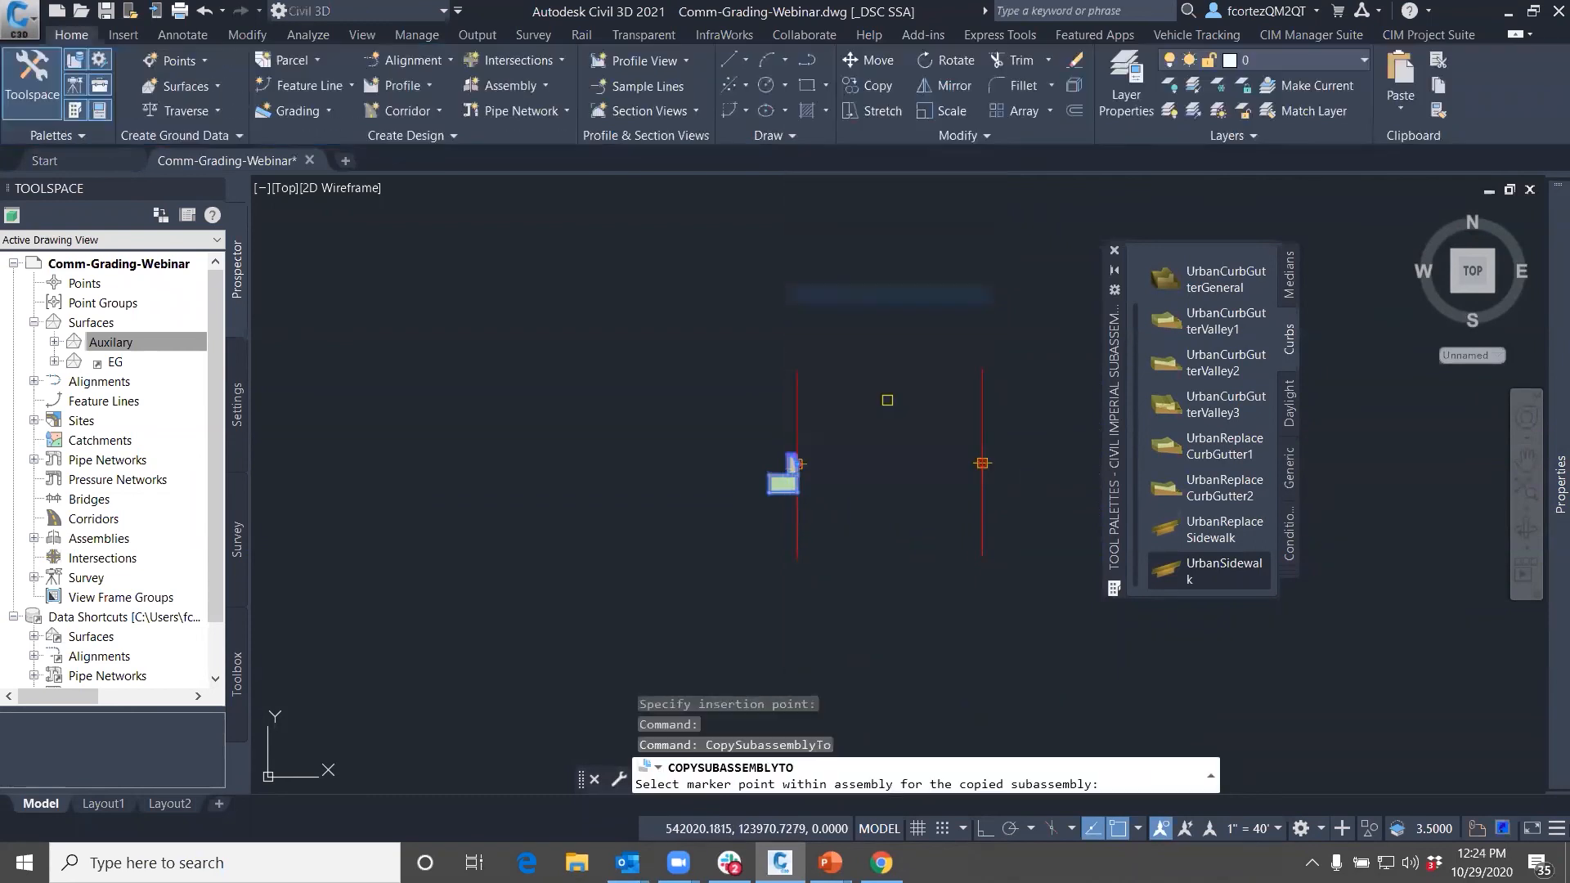
pyautogui.click(966, 466)
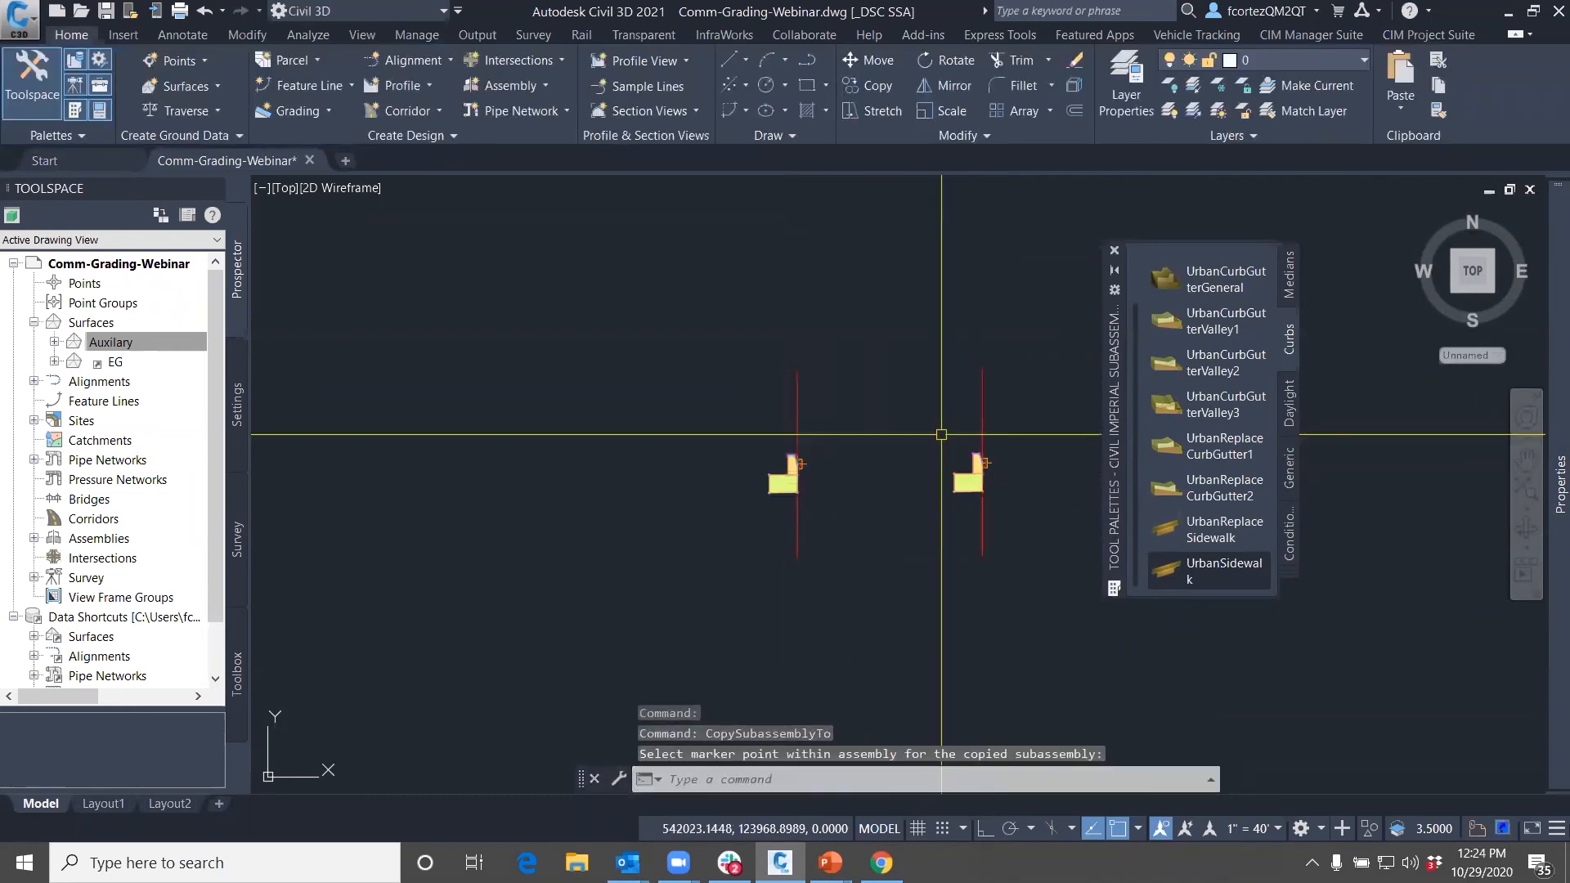
# Attach a left-side UrbanSidewalk, 5.00' wide with 2.00% slope and 0.33' depth, to the back of the second assembly's curb
pyautogui.click(1166, 567)
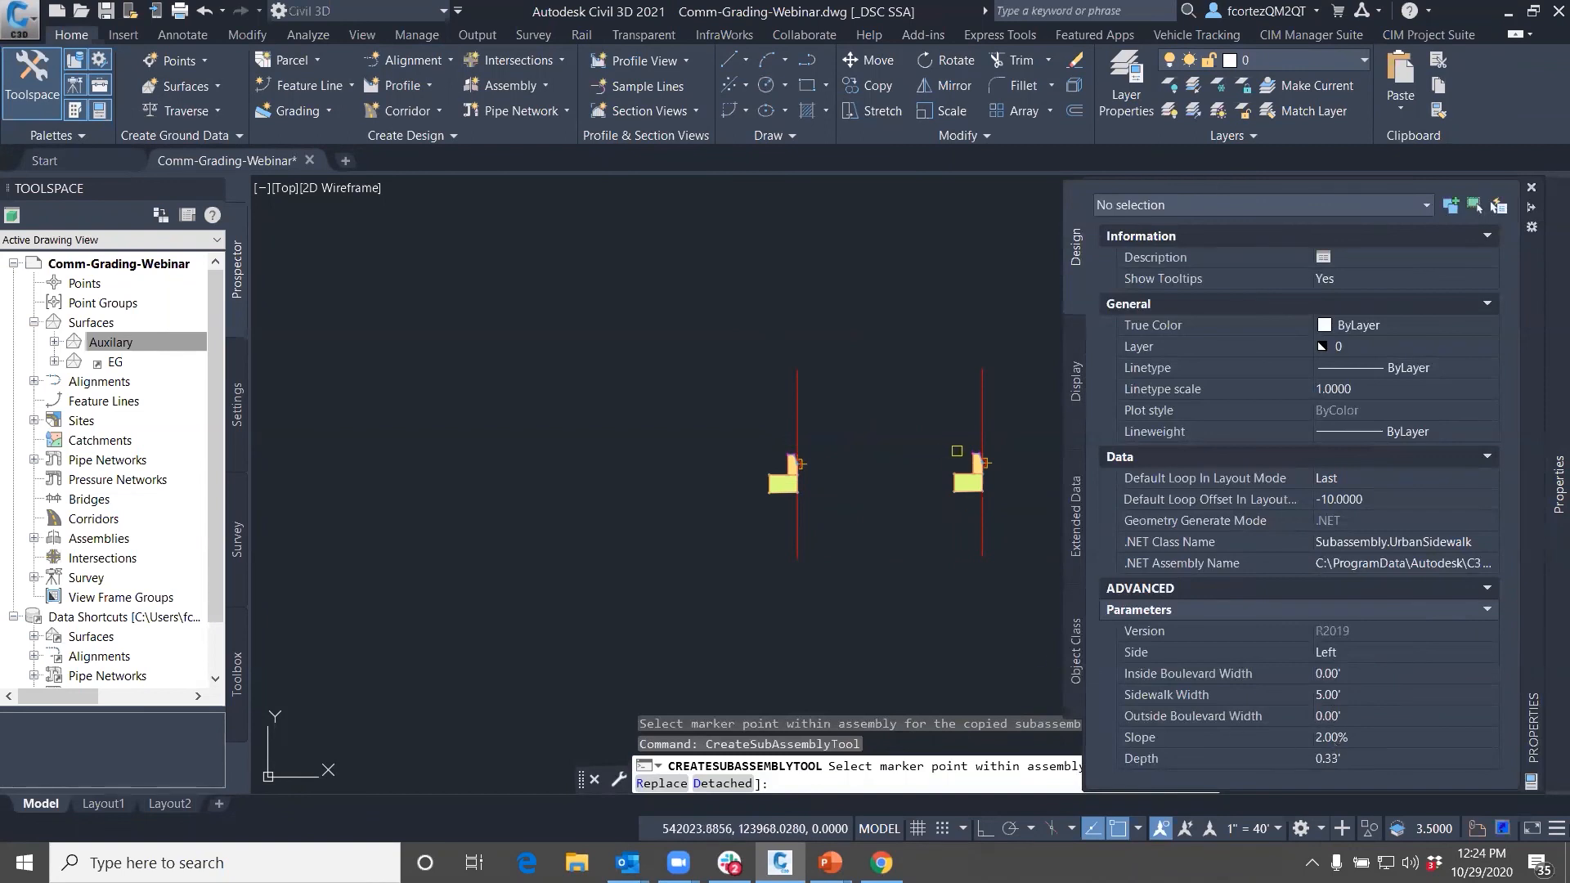
pyautogui.press('Escape')
pyautogui.moveTo(940, 430); pyautogui.dragTo(650, 407, button='middle')
pyautogui.write('c')
pyautogui.press('Return')
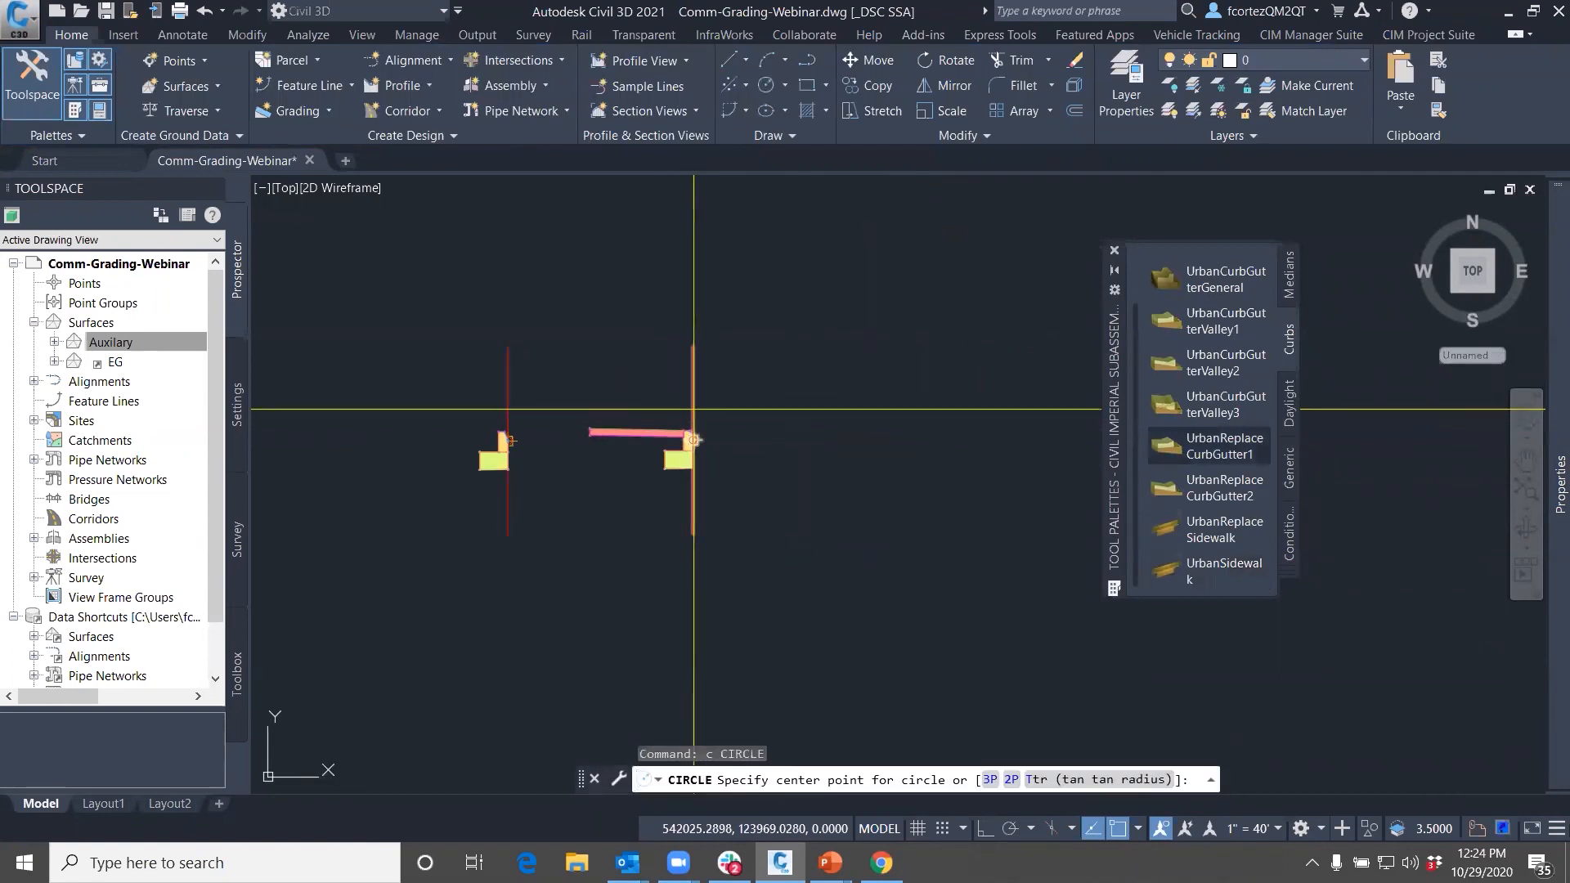
pyautogui.press('Escape')
# Copy the assembly with curb and sidewalk twice, placing both copies in a row to the east
pyautogui.write('co')
pyautogui.press('Return')
pyautogui.click(694, 409)
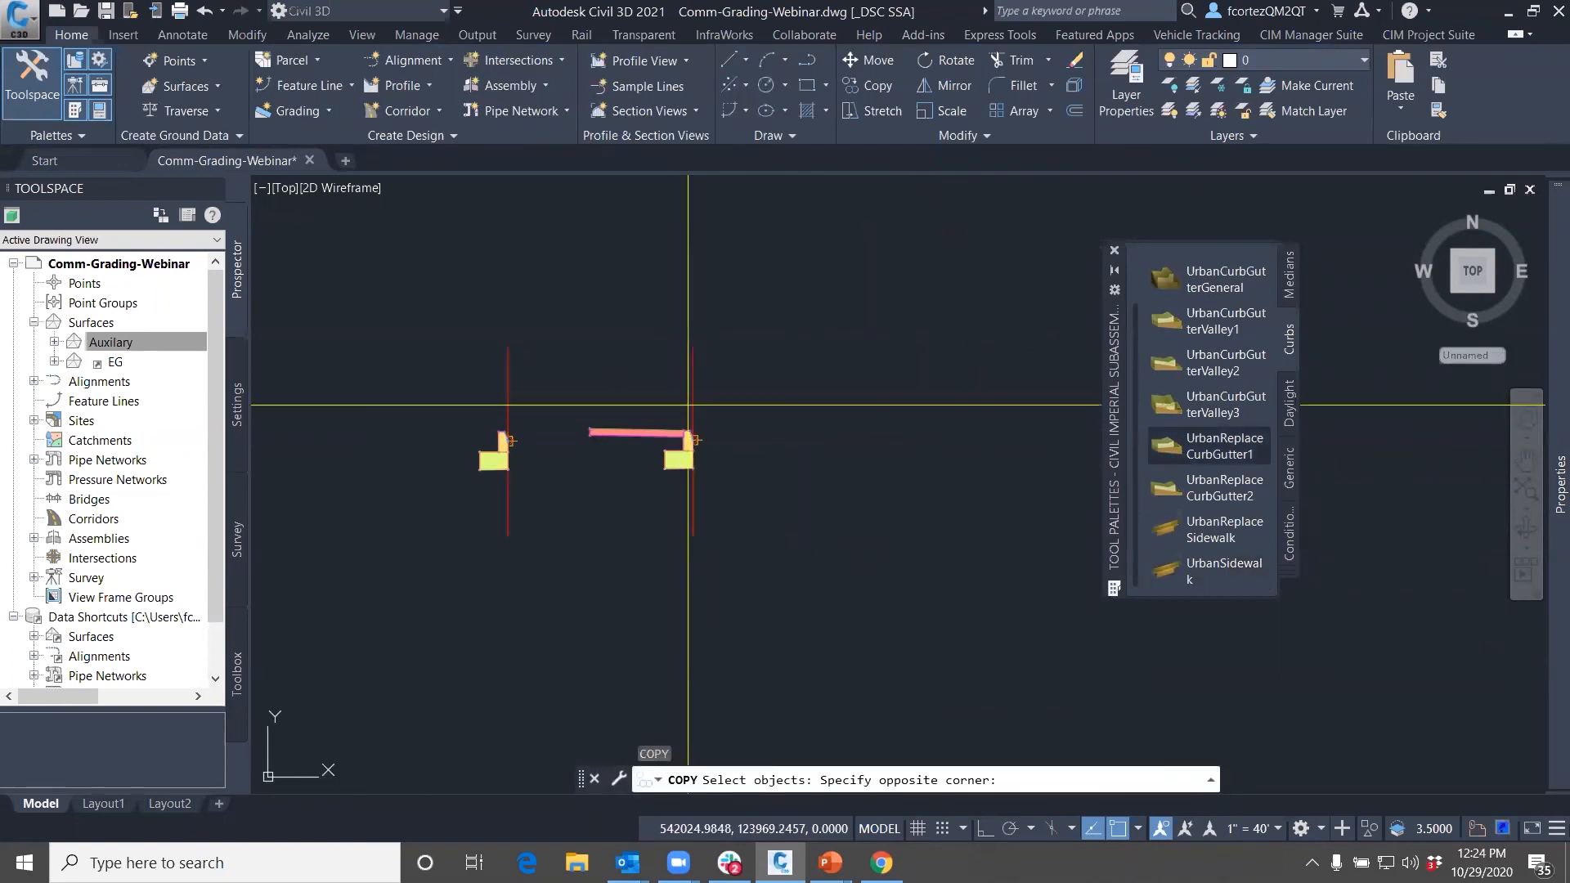
pyautogui.click(685, 398)
pyautogui.press('Return')
pyautogui.click(697, 399)
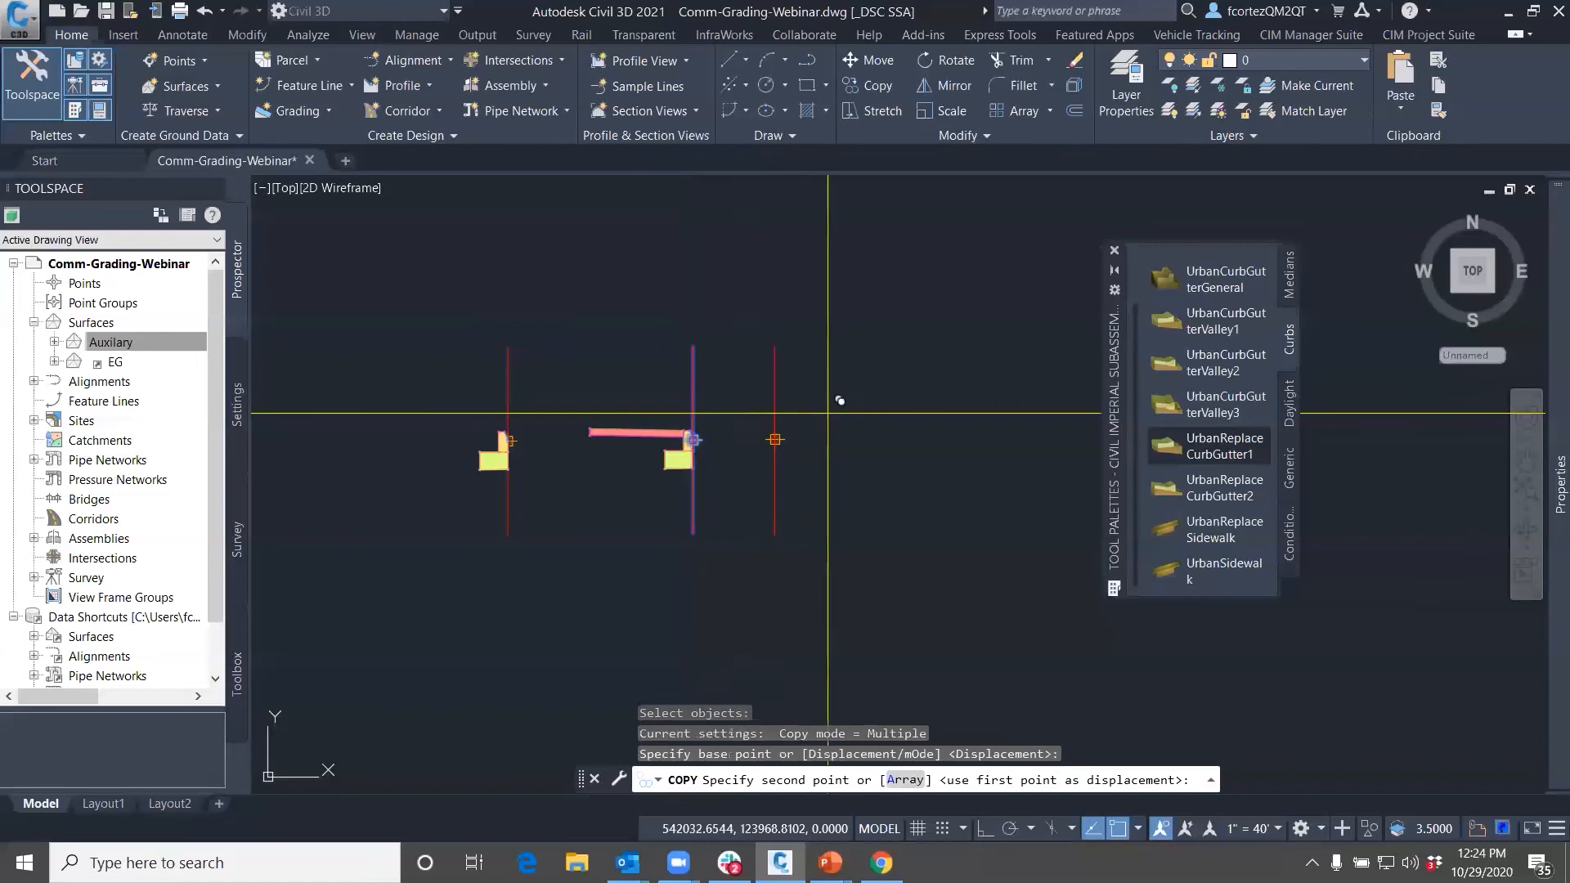
pyautogui.click(986, 413)
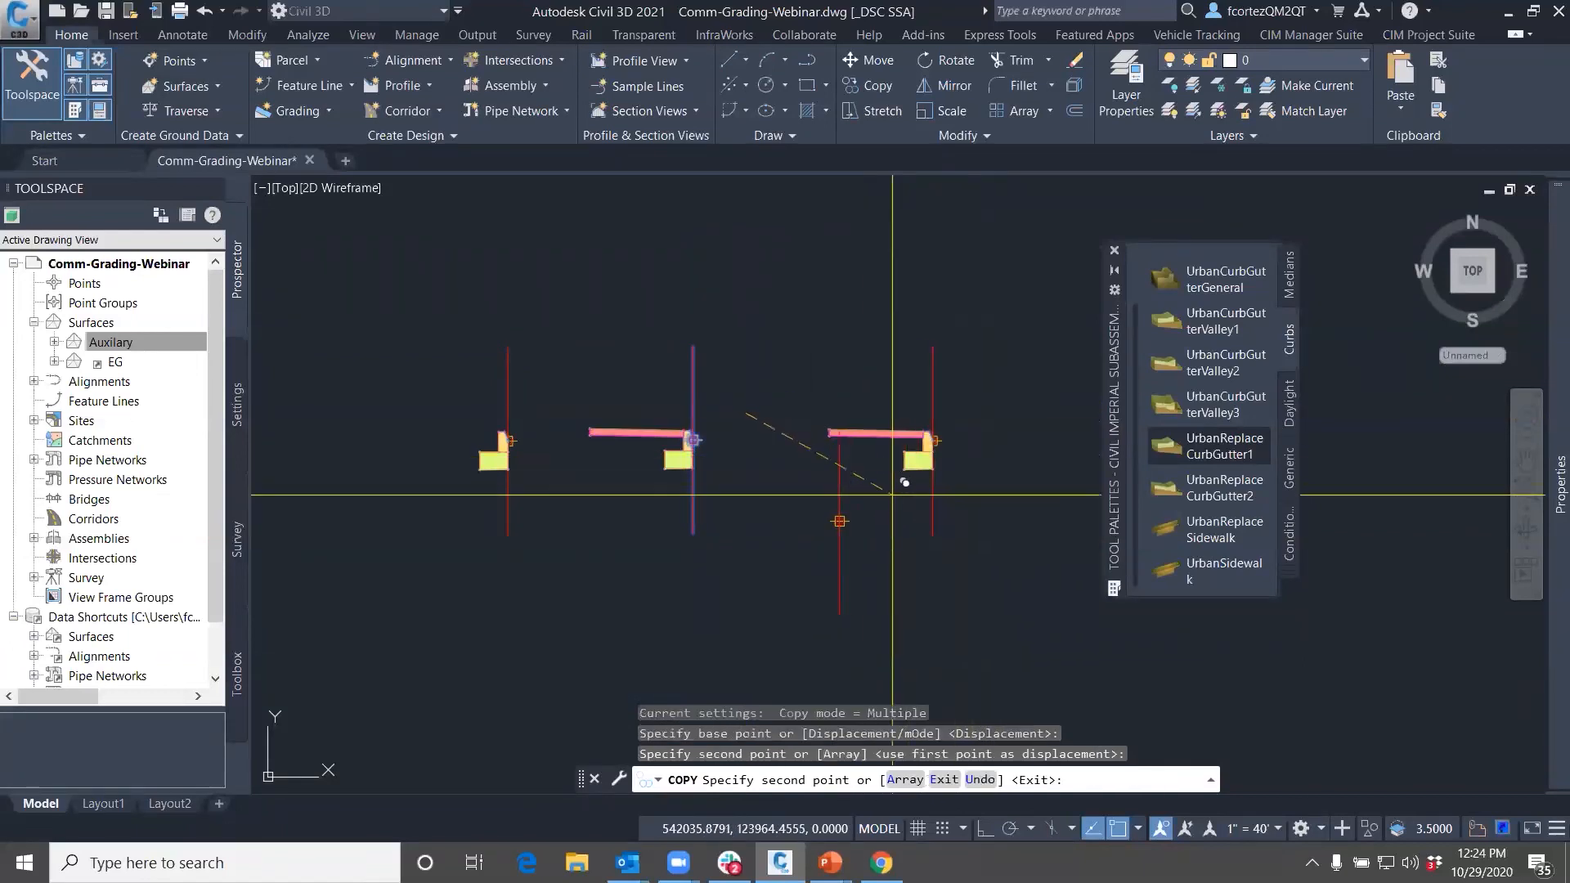
pyautogui.moveTo(959, 452); pyautogui.dragTo(765, 458, button='middle')
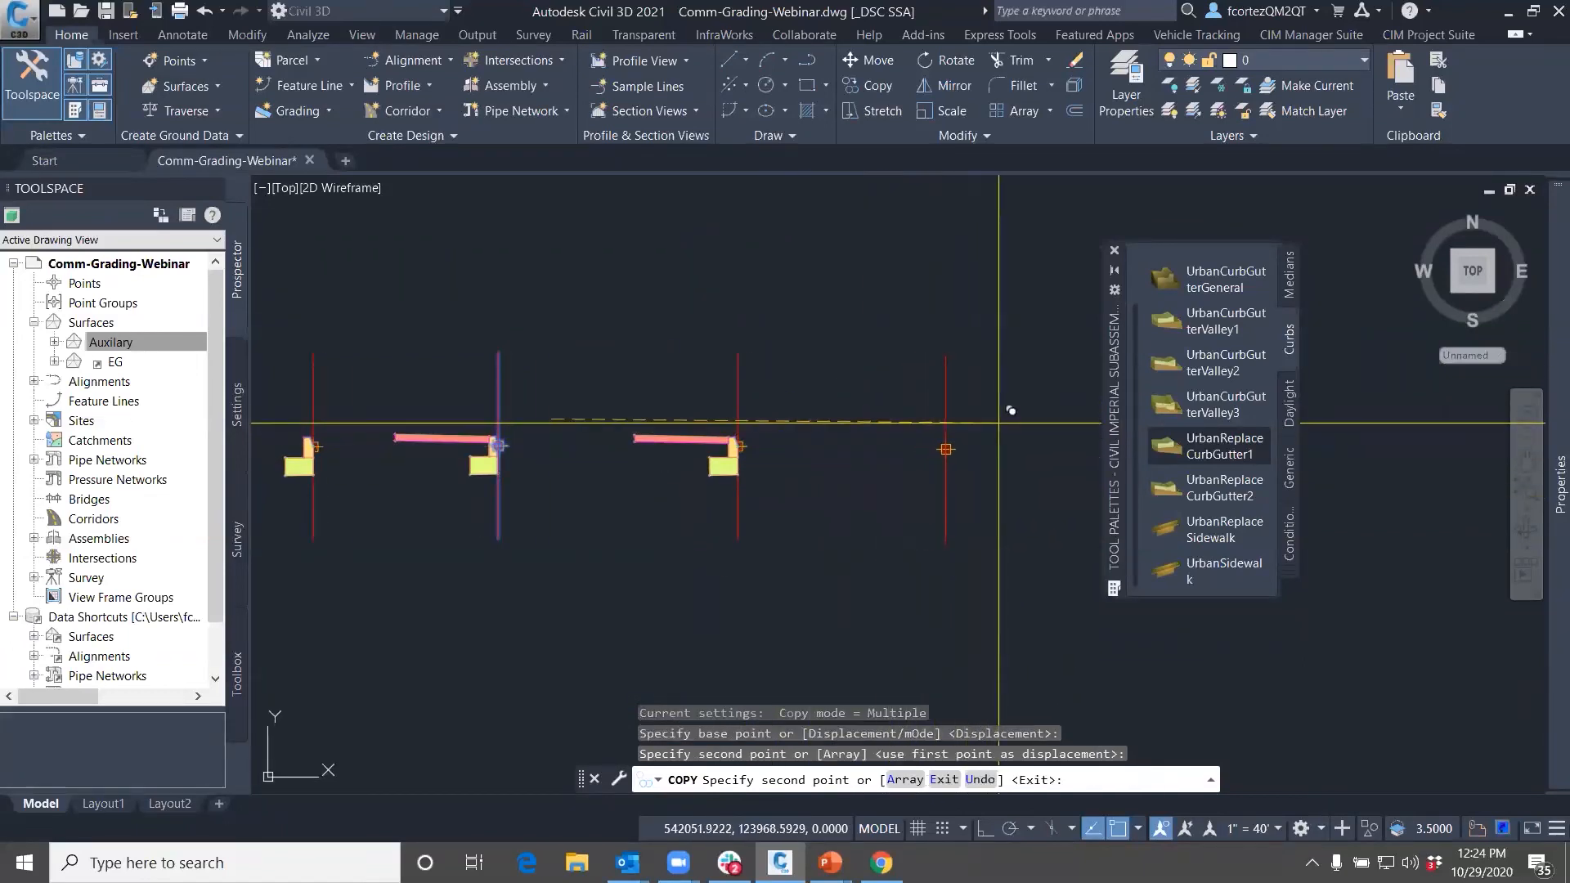
pyautogui.click(998, 428)
pyautogui.press('Escape')
pyautogui.press('Escape')
# Set Dimension D, the curb height, of the third assembly's curb subassembly to 0.010"
pyautogui.moveTo(661, 477)
pyautogui.mouseDown(button='middle')
pyautogui.moveTo(794, 498)
pyautogui.moveTo(765, 495)
pyautogui.mouseUp(button='middle')
pyautogui.scroll(2, 764, 494)
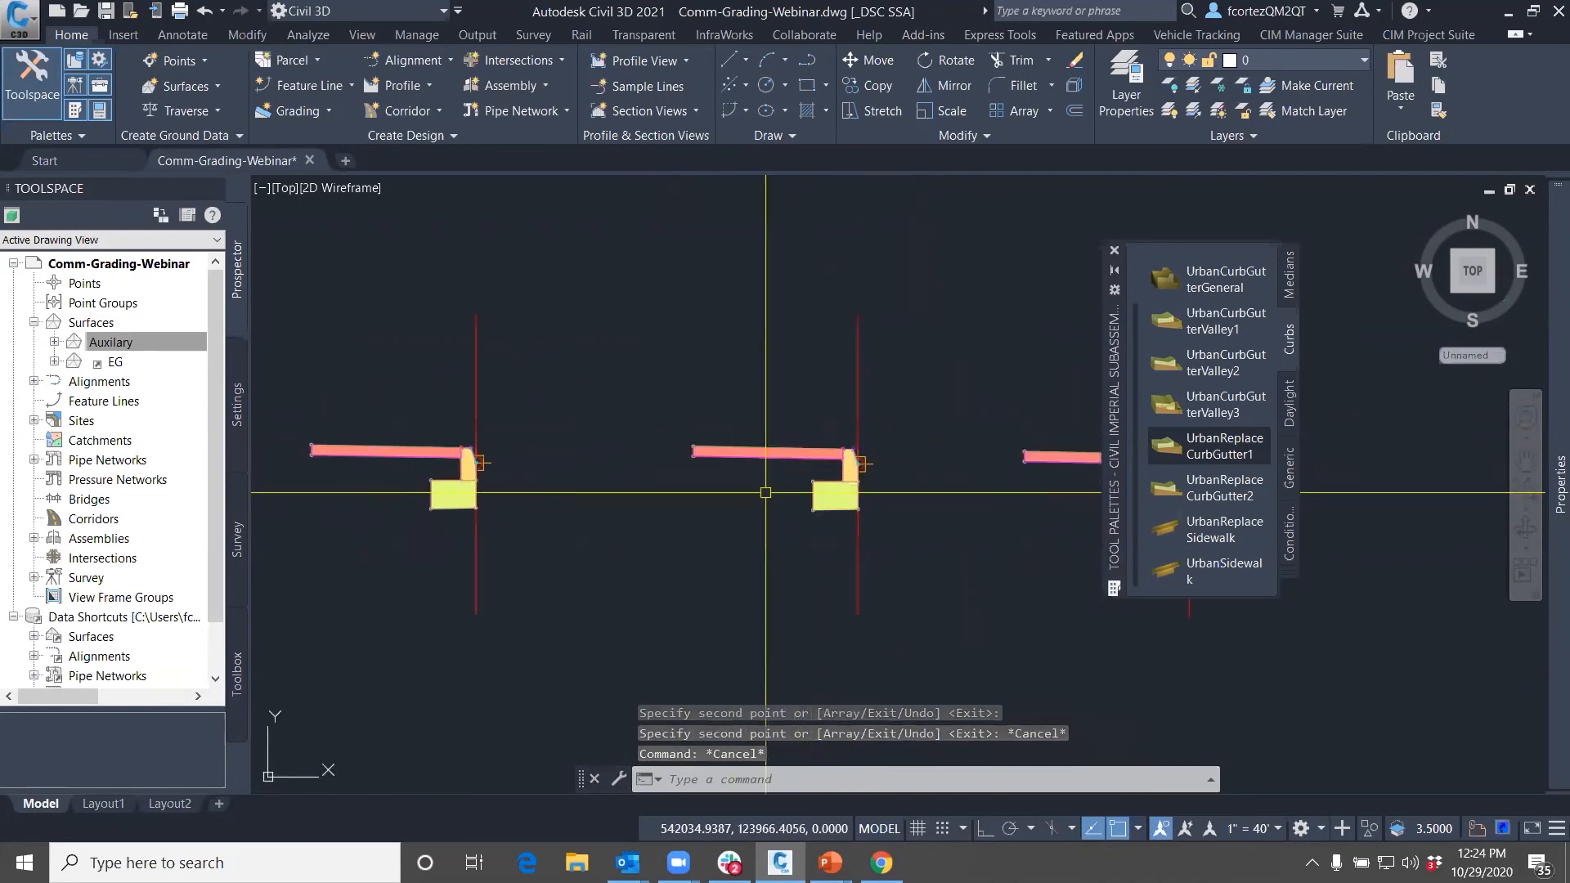
pyautogui.scroll(-2, 755, 475)
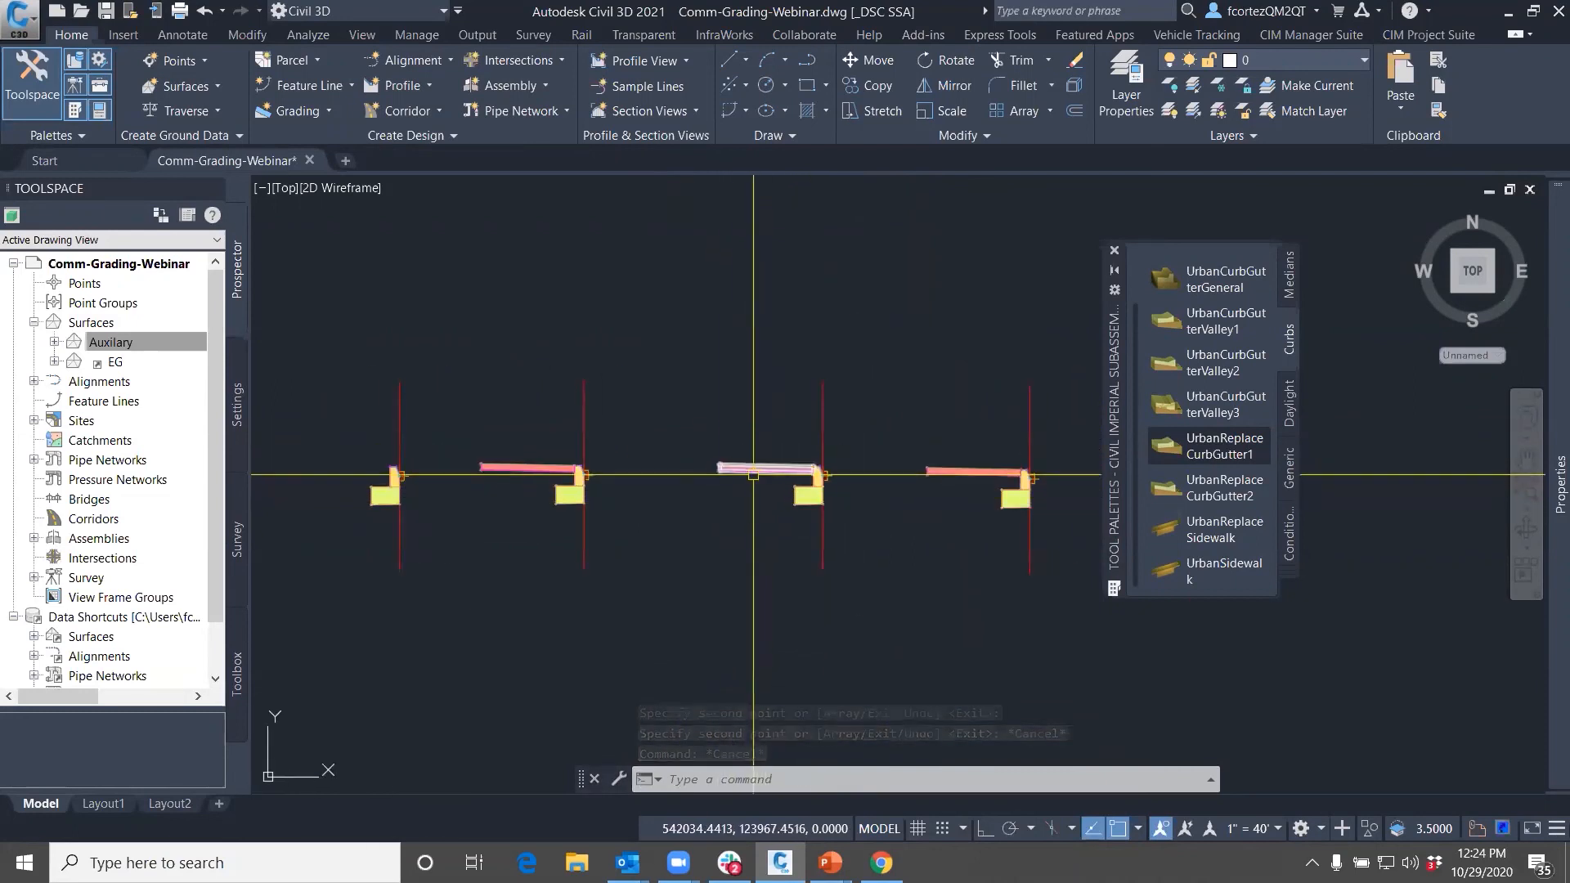
pyautogui.moveTo(734, 490); pyautogui.dragTo(753, 490, button='middle')
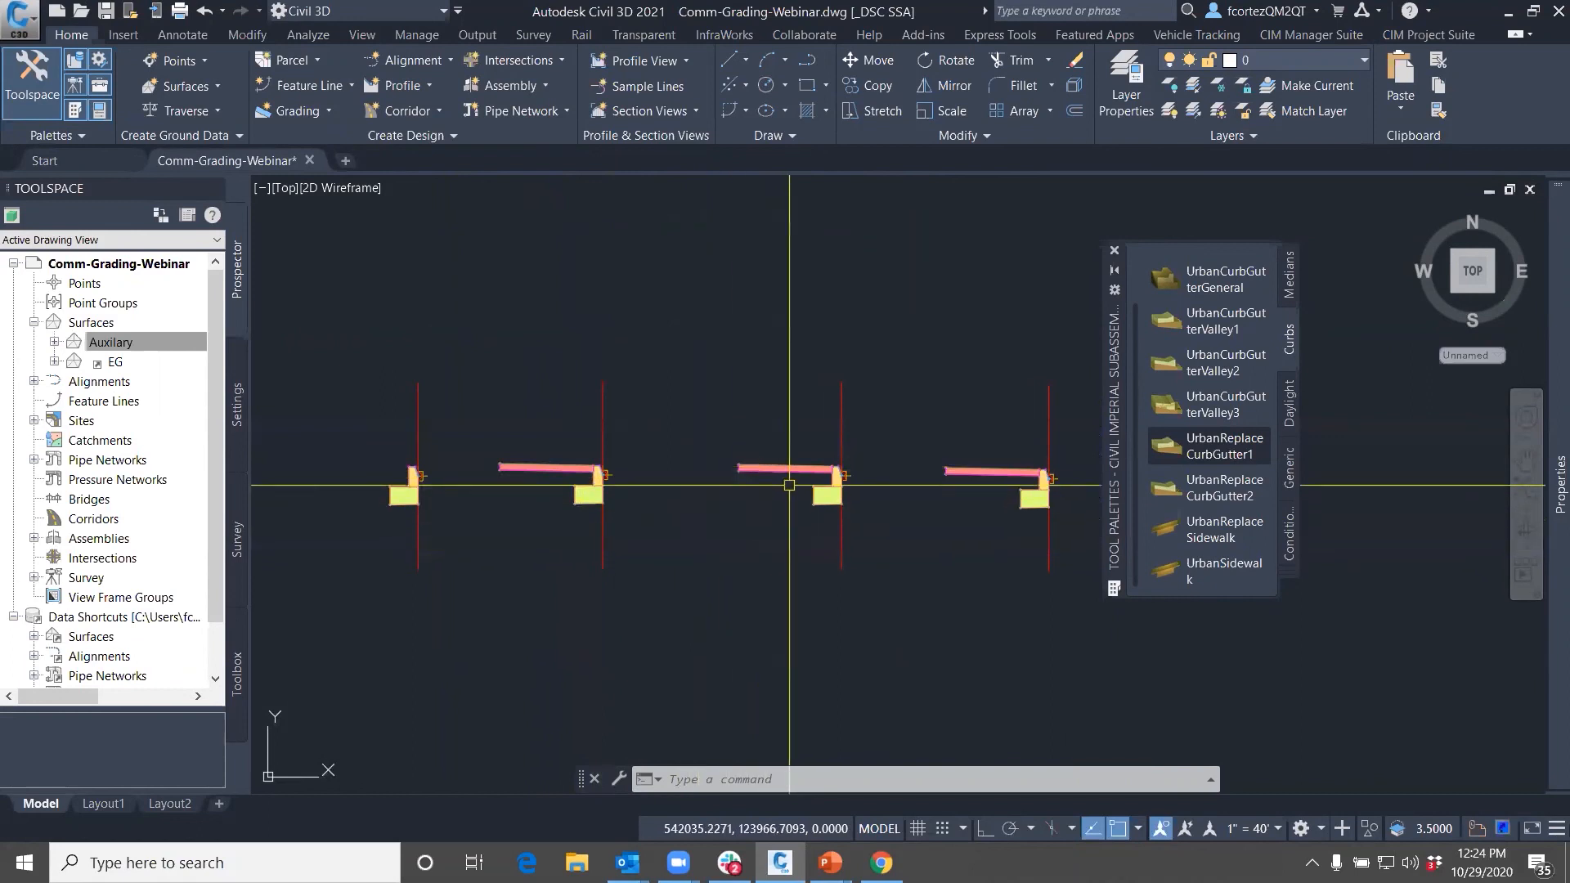
pyautogui.moveTo(817, 491); pyautogui.dragTo(777, 495, button='middle')
pyautogui.scroll(5, 817, 507)
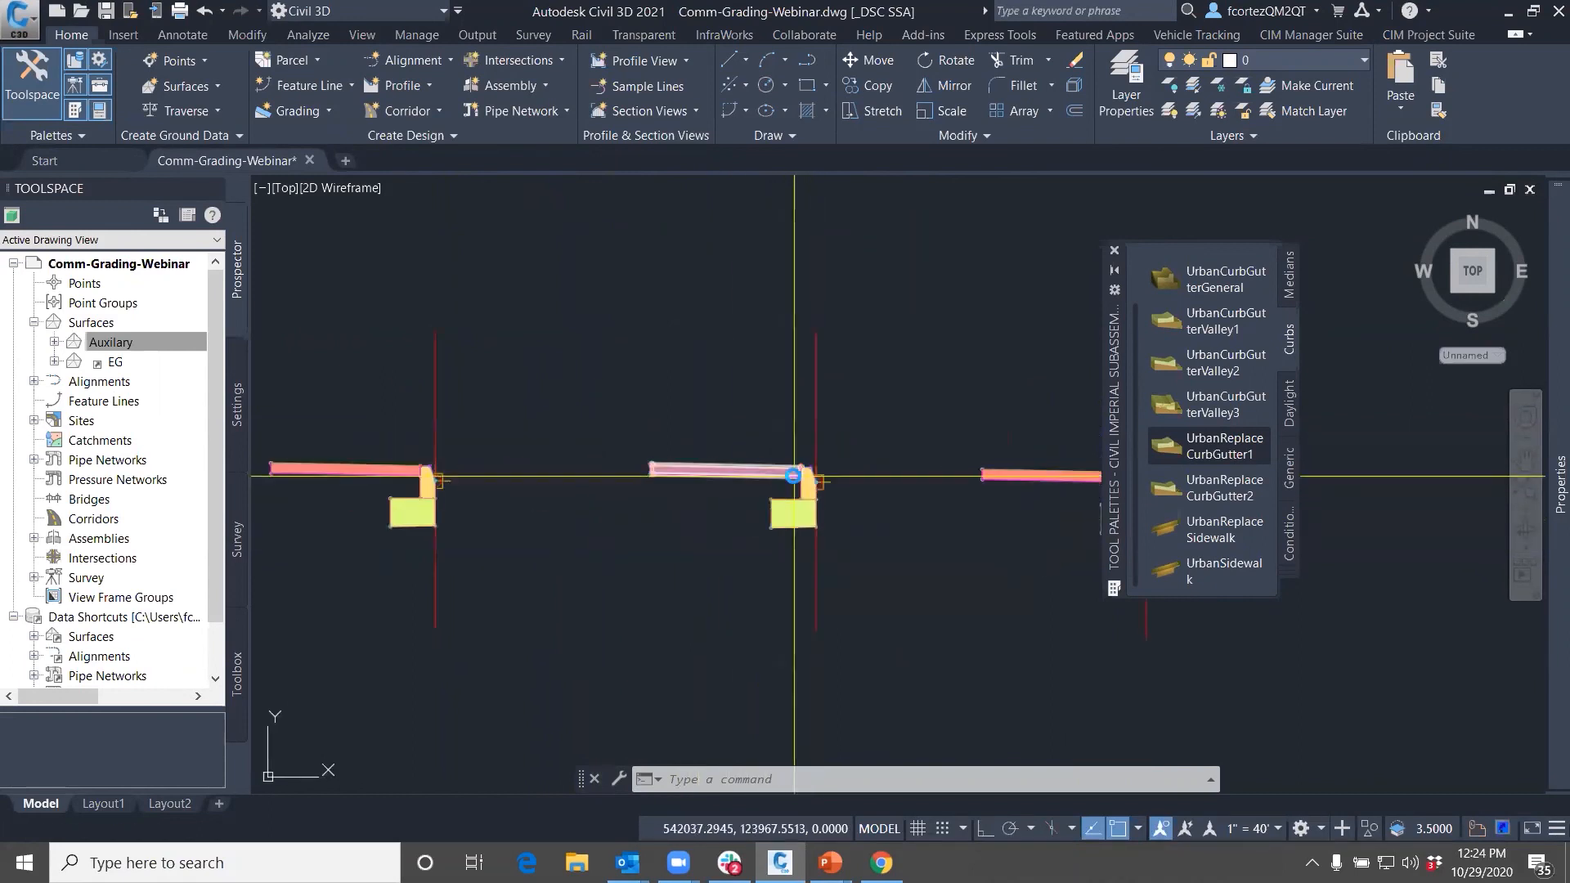
pyautogui.click(822, 503)
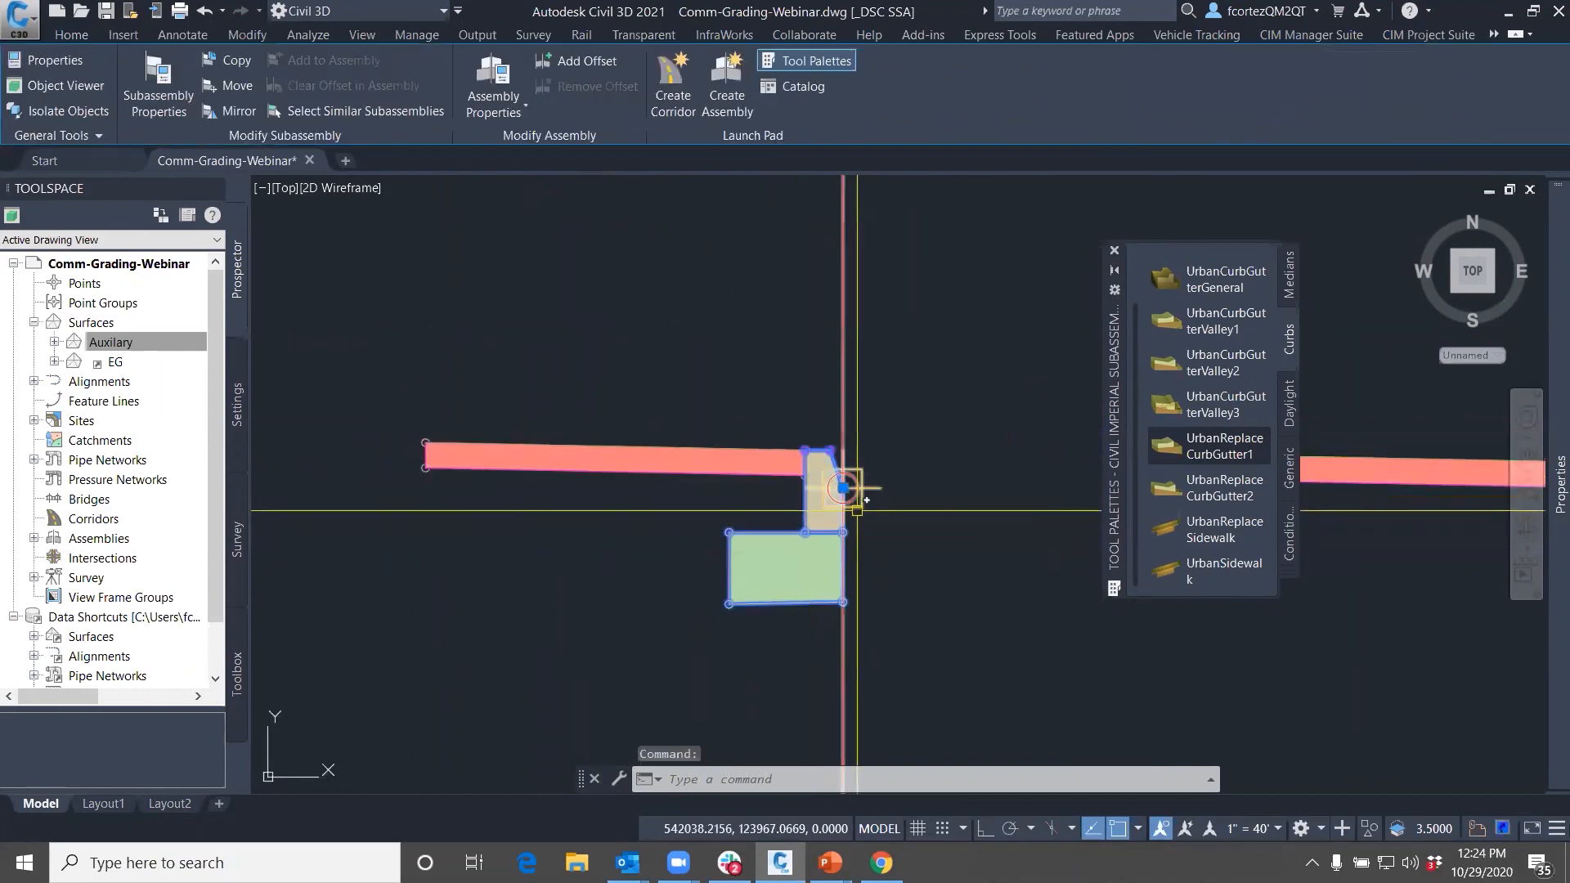
pyautogui.scroll(-4, 846, 470)
pyautogui.scroll(3, 847, 466)
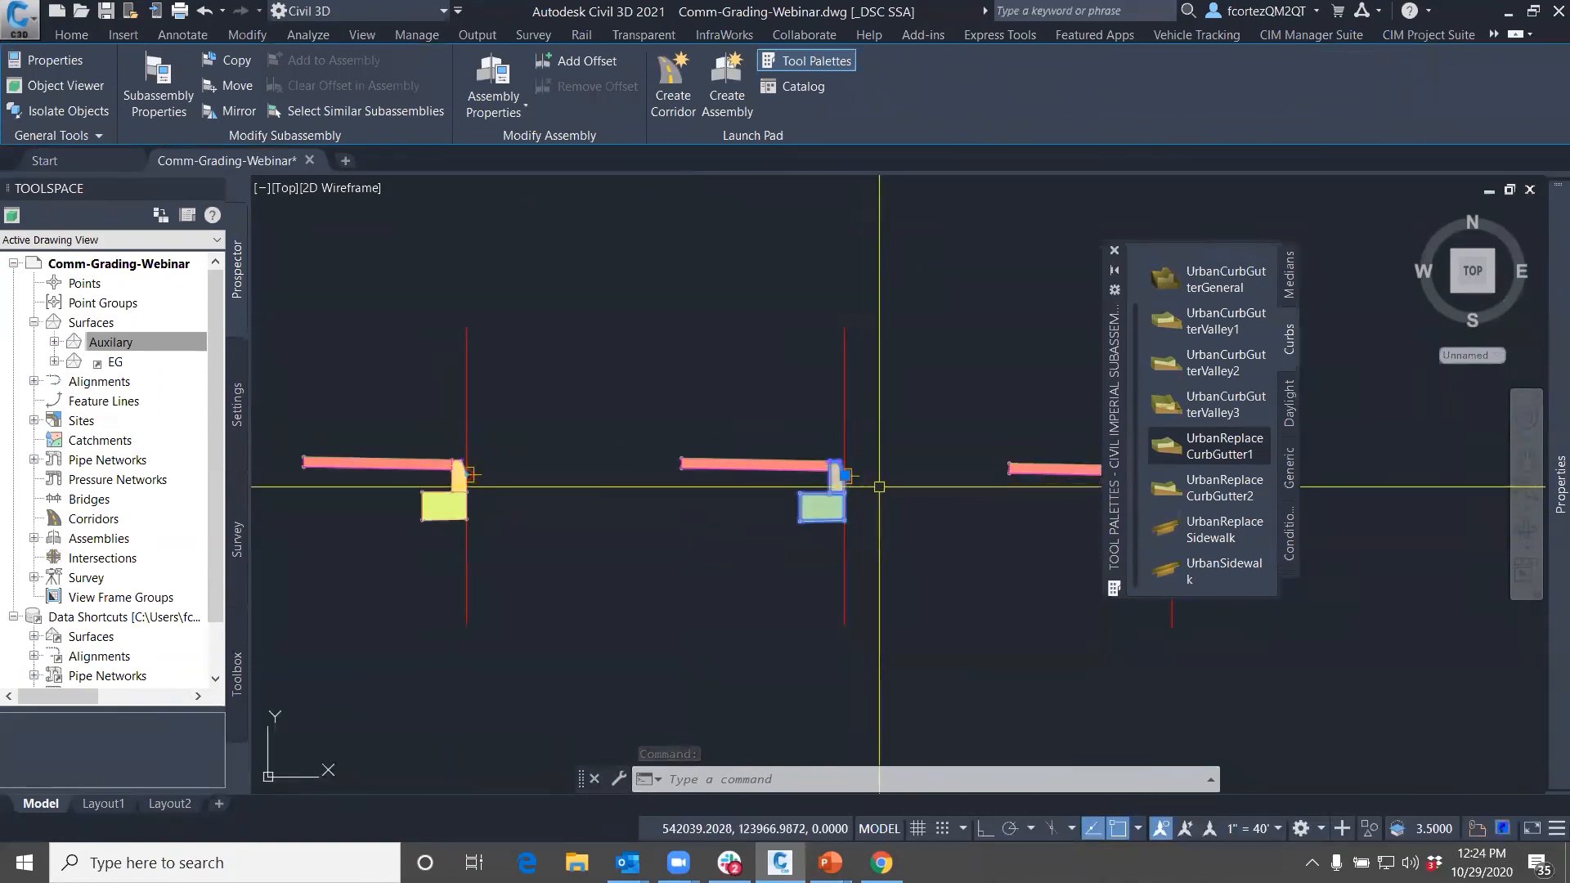
pyautogui.scroll(2, 851, 482)
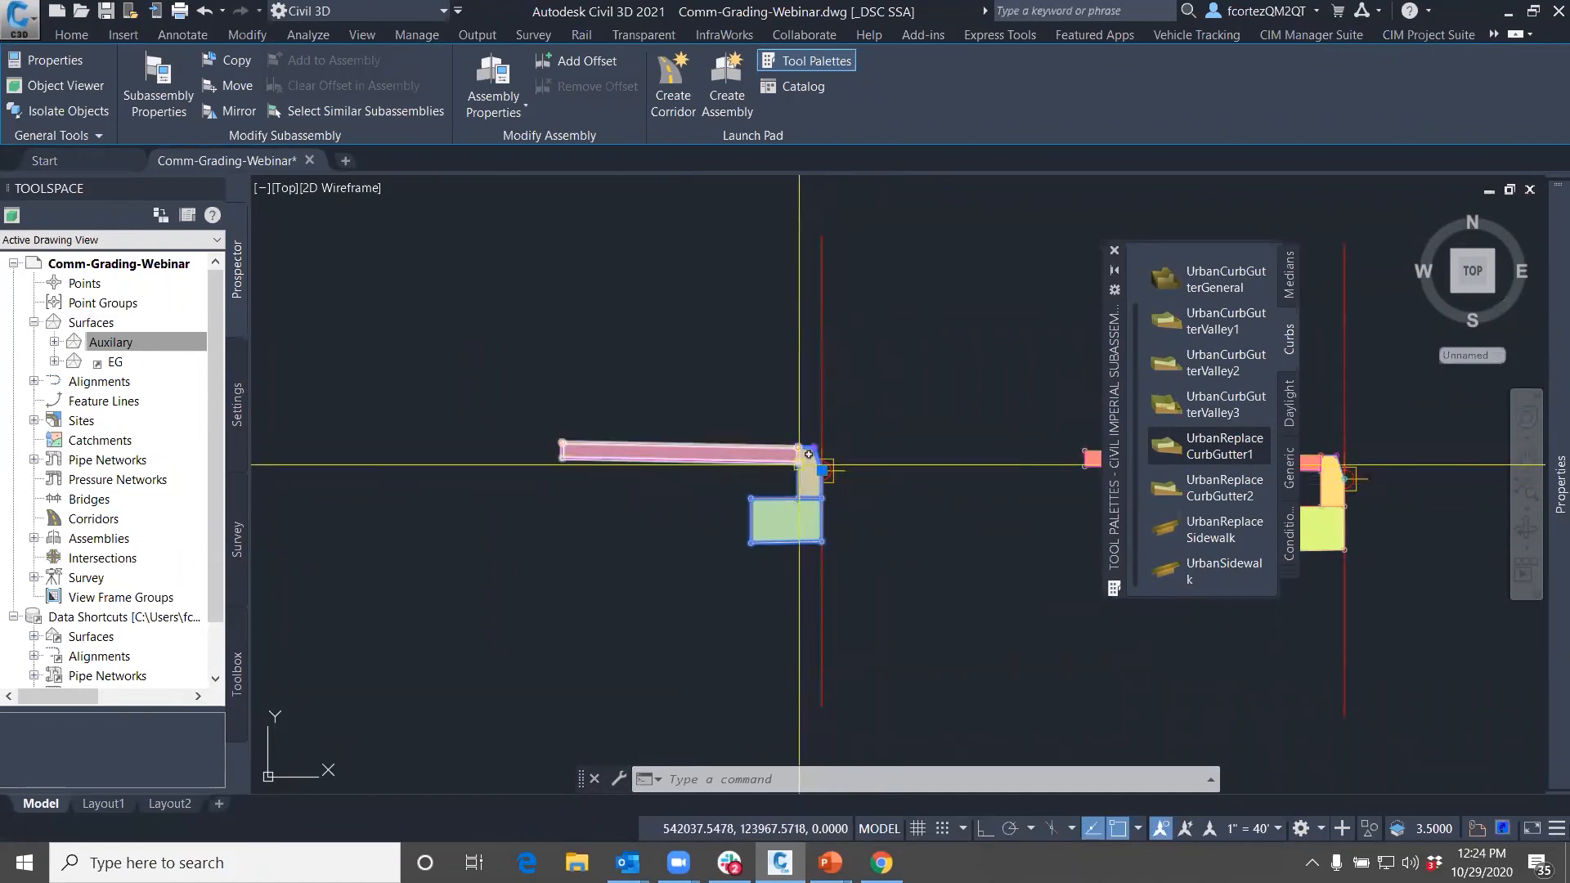
pyautogui.moveTo(1530, 473)
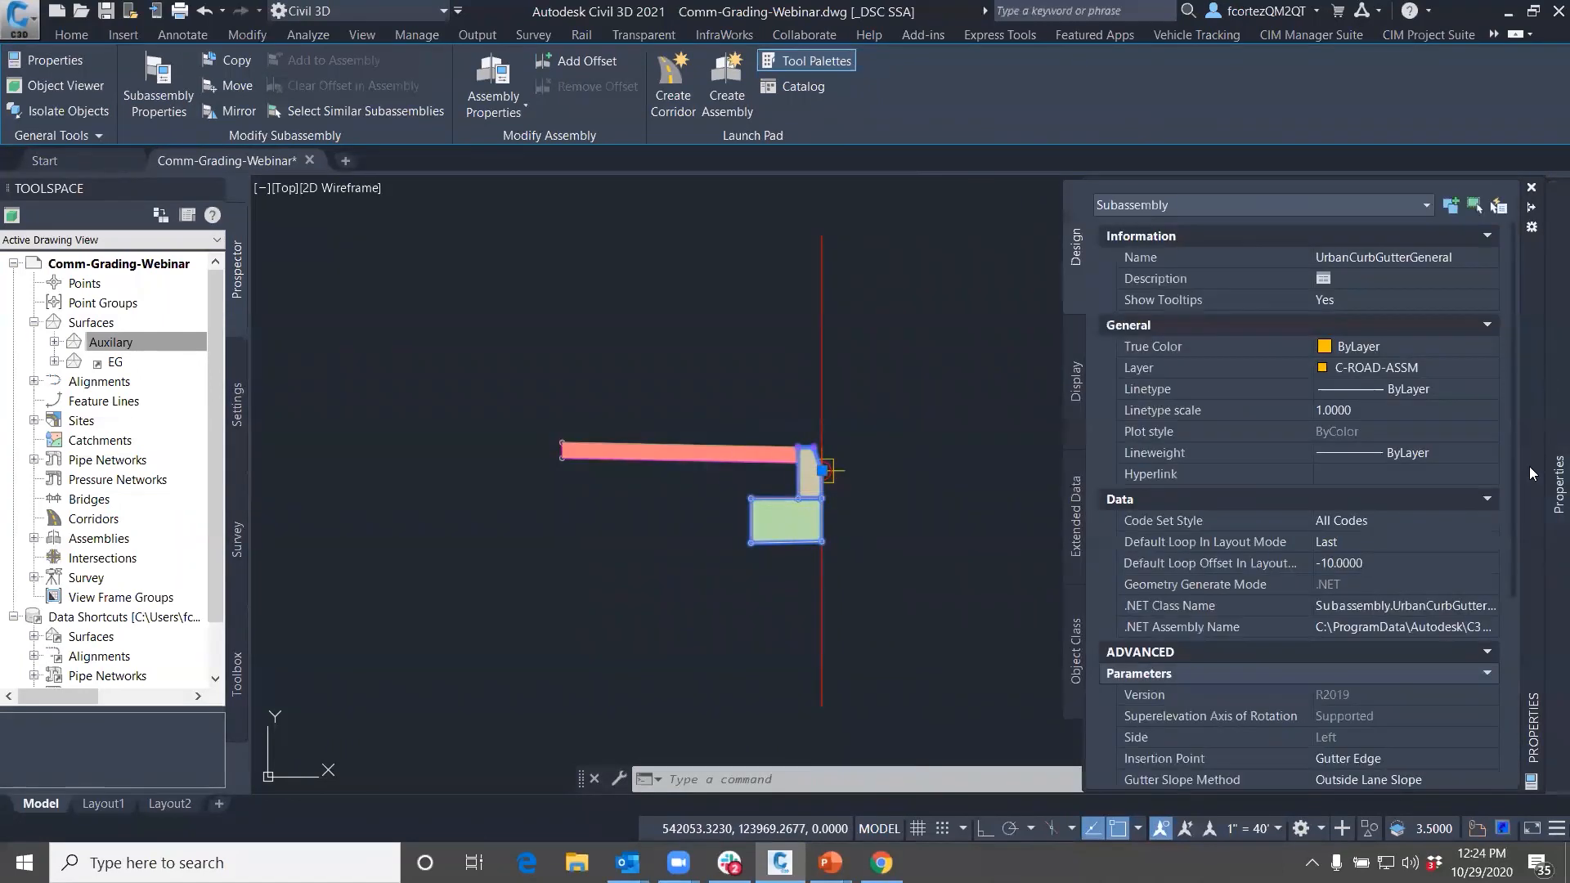
pyautogui.scroll(-5, 1360, 694)
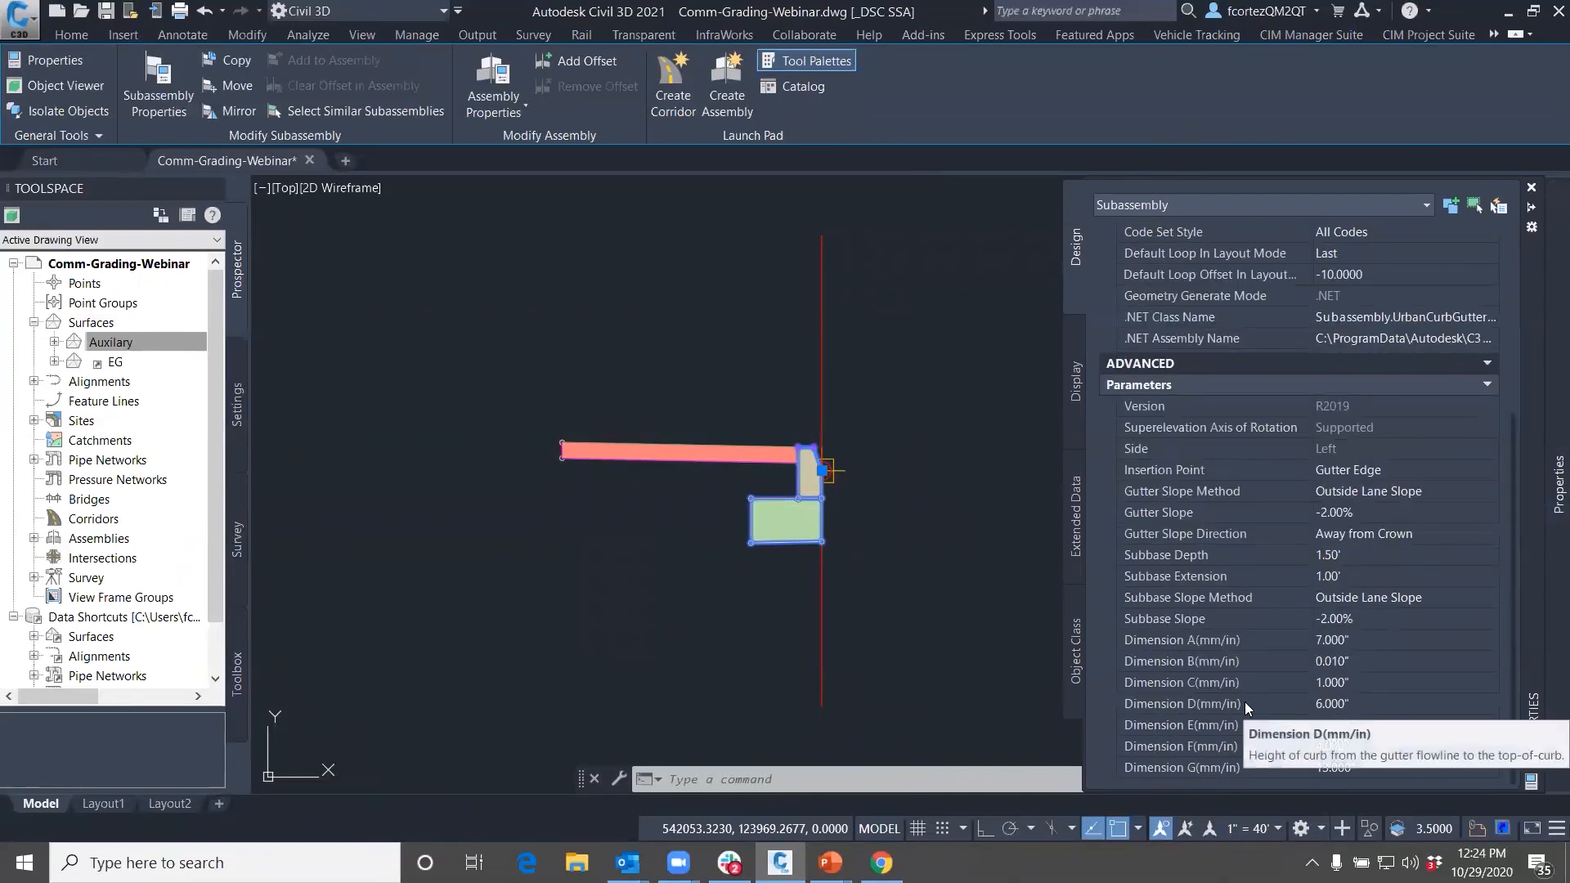
pyautogui.click(1349, 703)
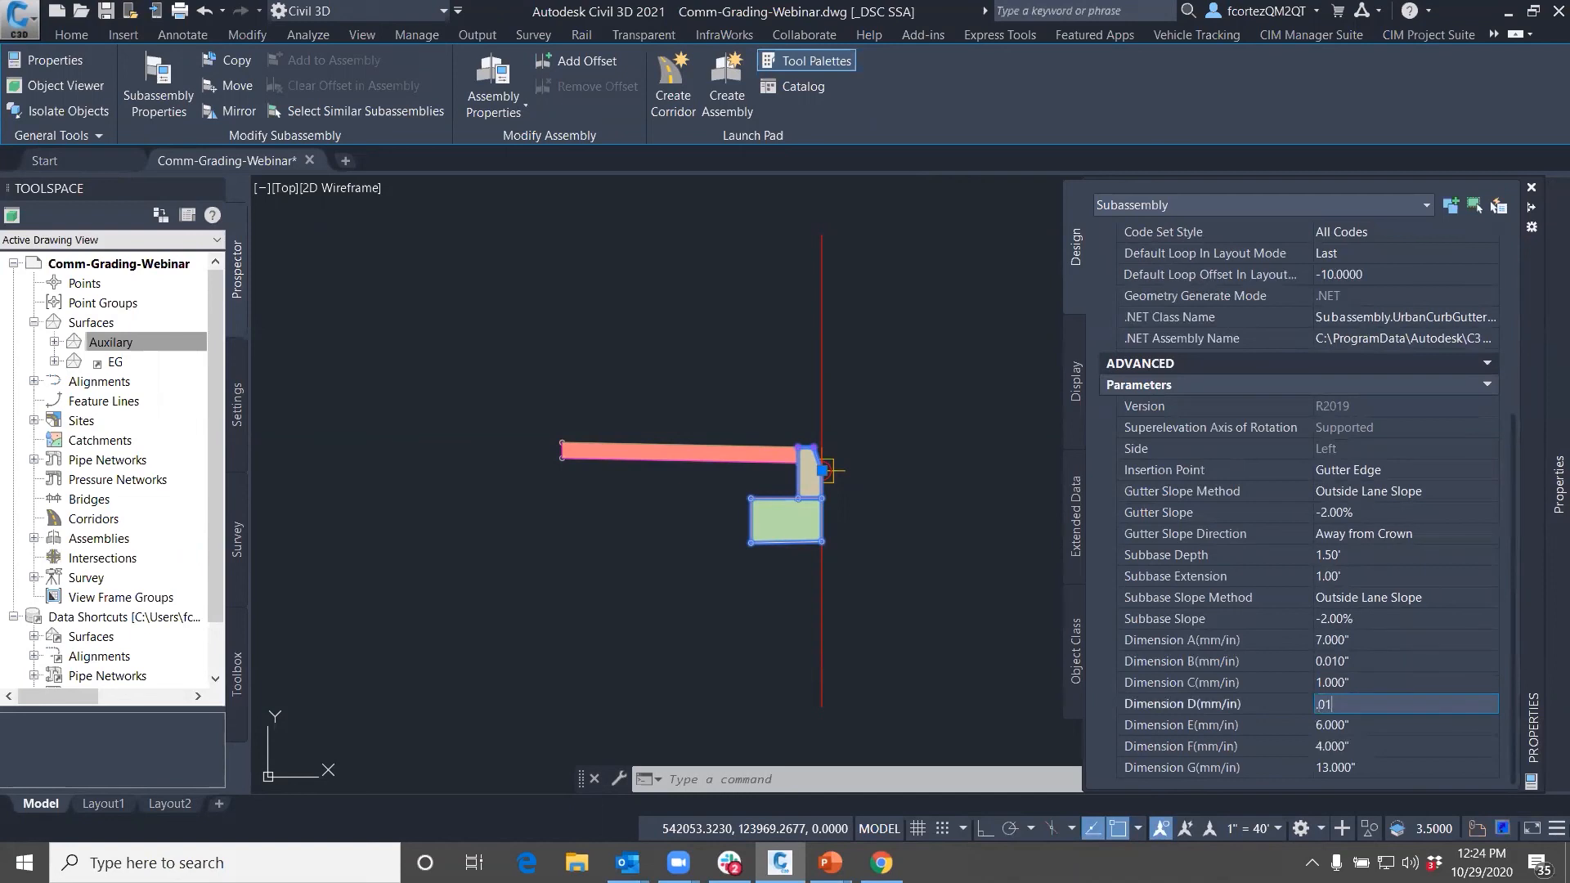
pyautogui.write('0.010')
pyautogui.press('Tab')
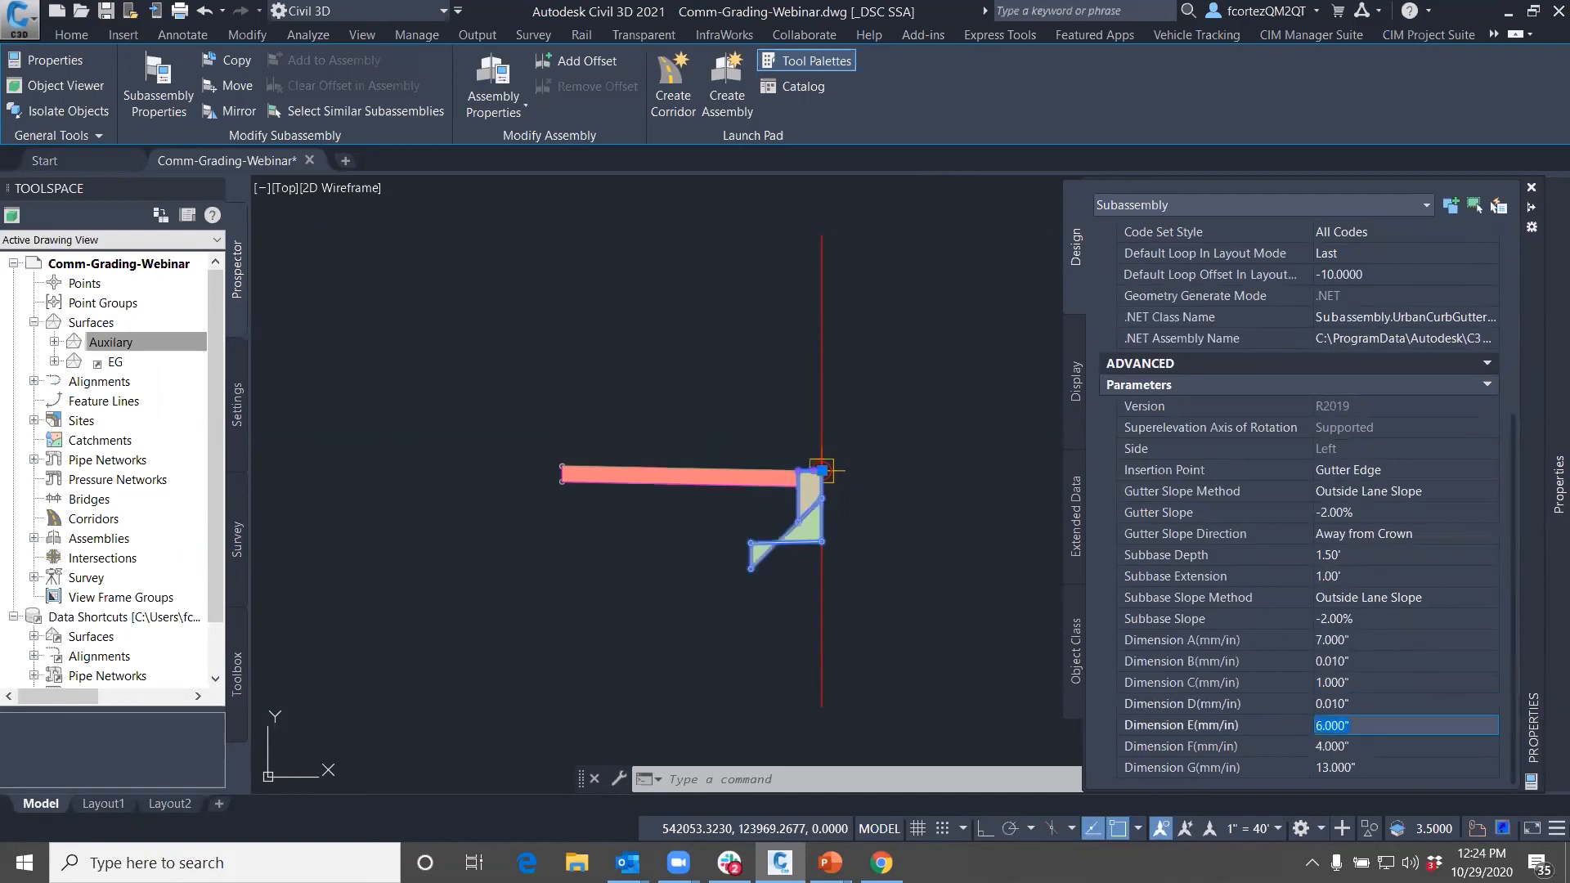
# Set Dimension G of the third assembly's curb to 7"
pyautogui.click(1357, 769)
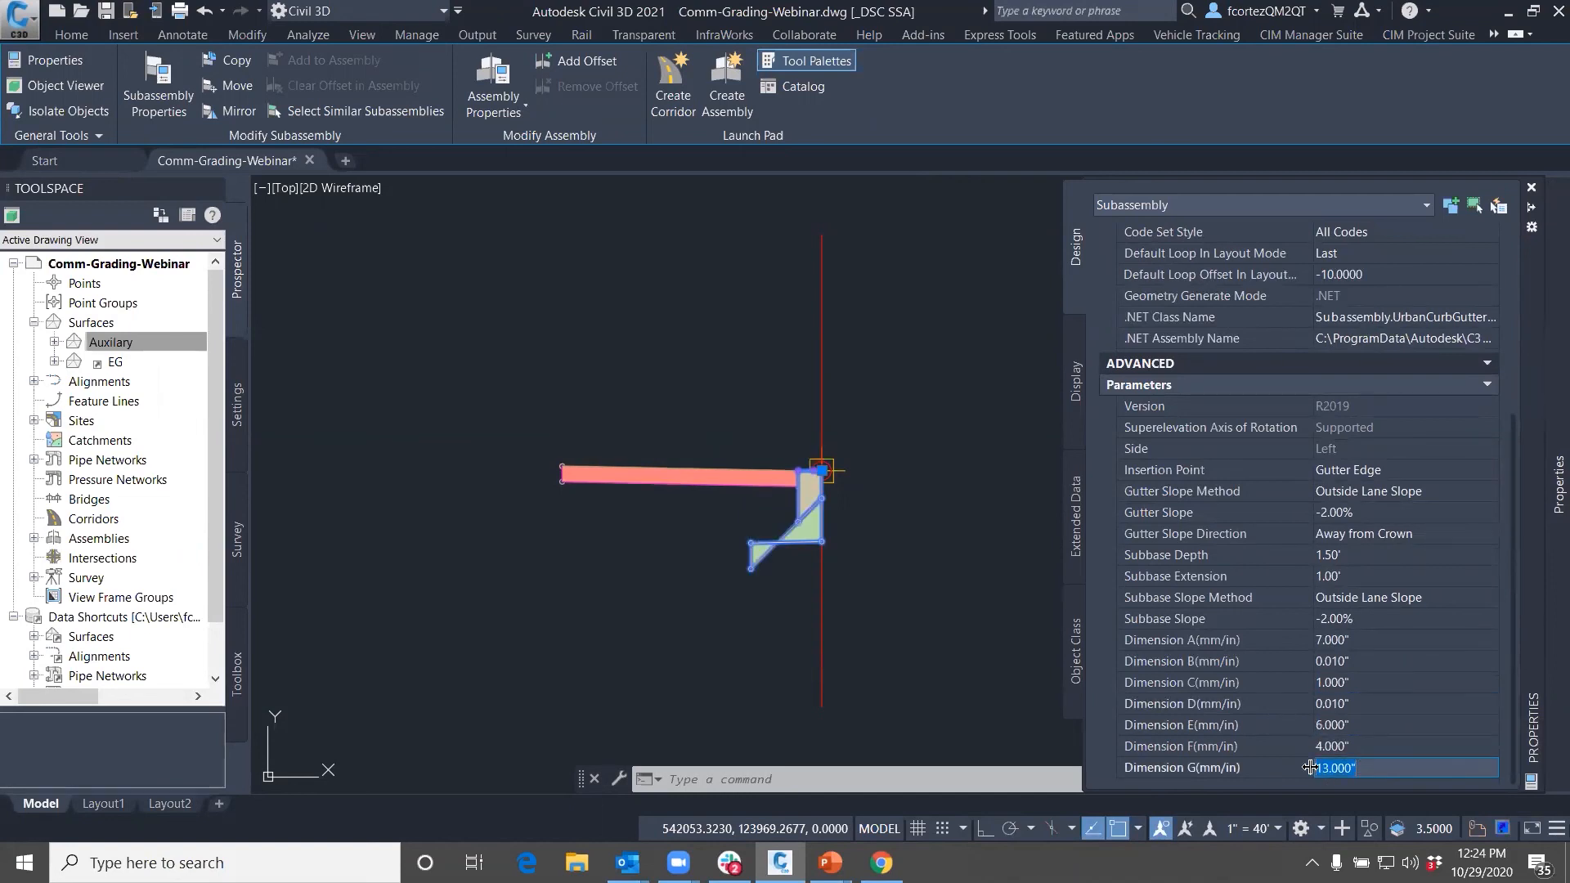
pyautogui.write('7')
pyautogui.press('Return')
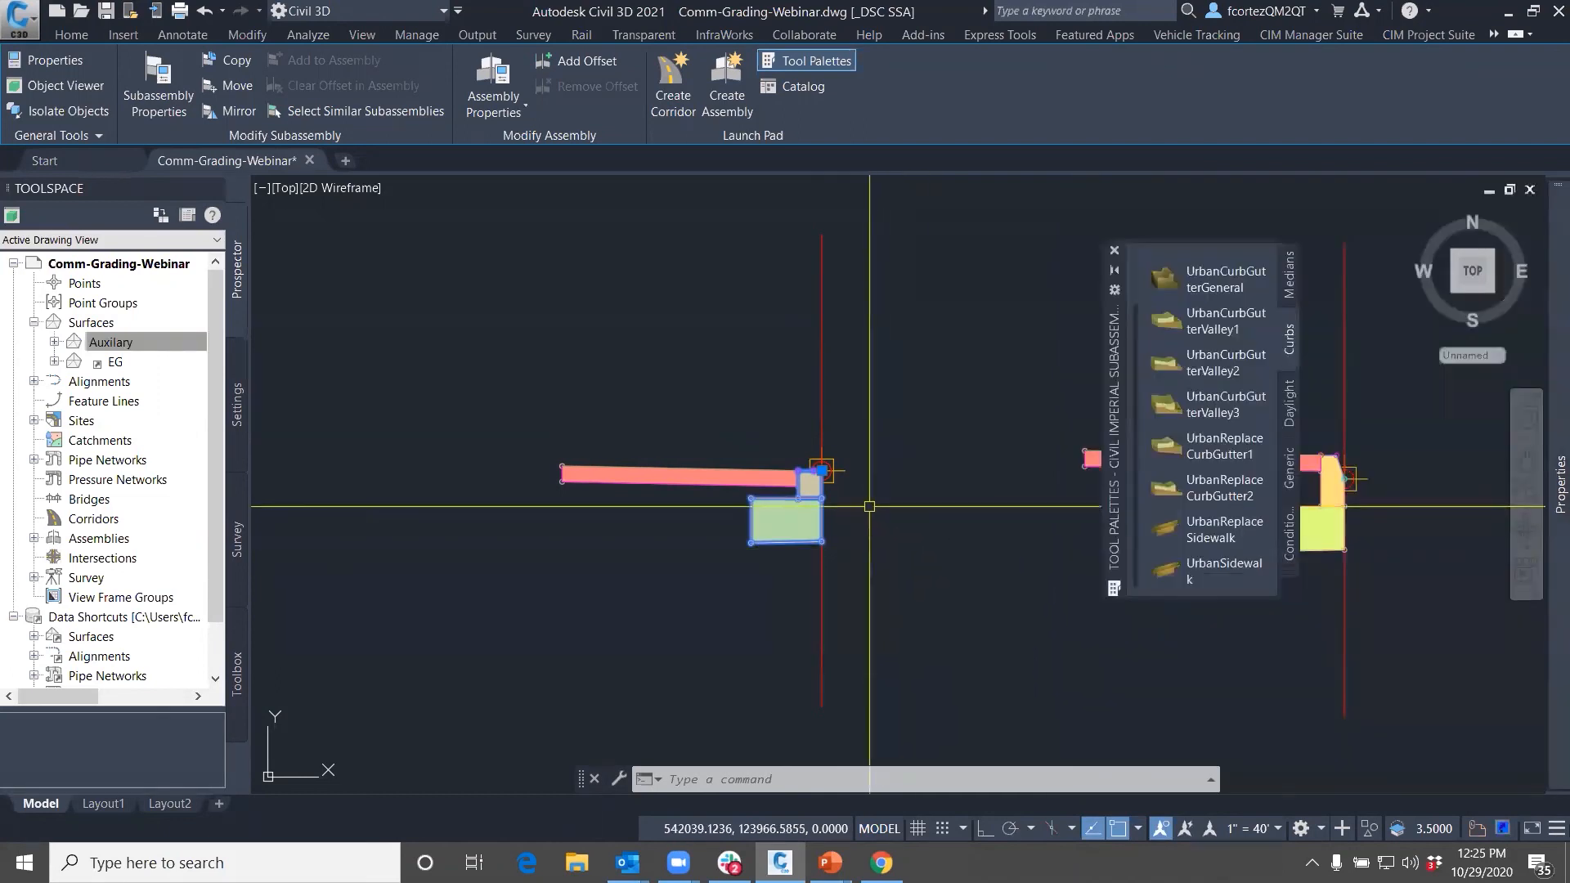
pyautogui.press('Escape')
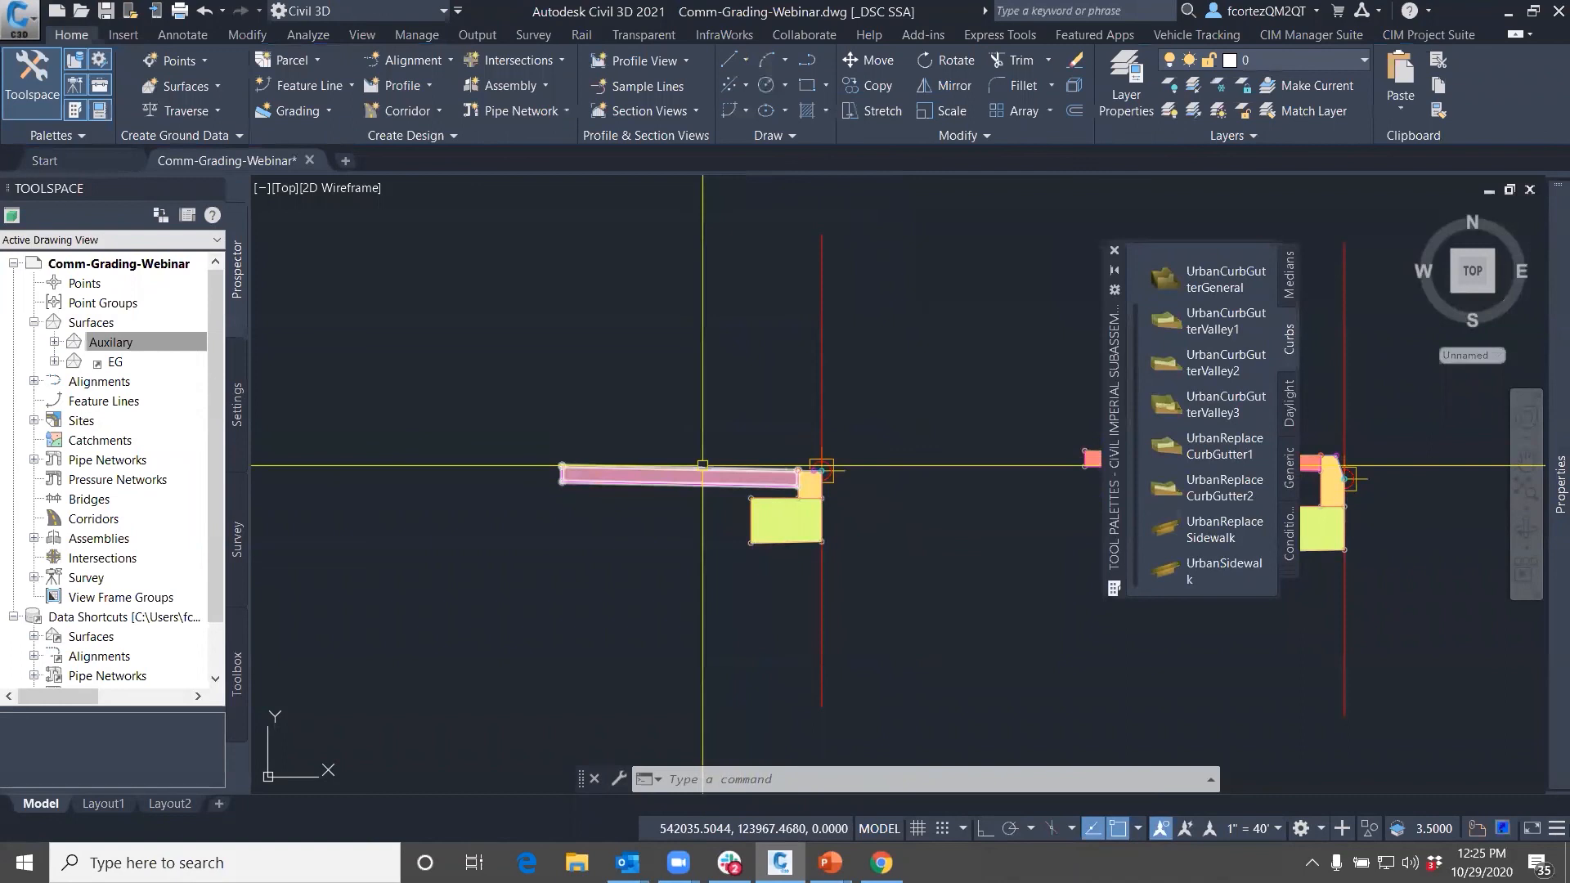
# Attach a left-side LinkSlopeToSurface with a 50.00% slope to the outer top edge of the fourth assembly's sidewalk
pyautogui.scroll(-2, 702, 465)
pyautogui.moveTo(816, 476); pyautogui.dragTo(651, 477, button='middle')
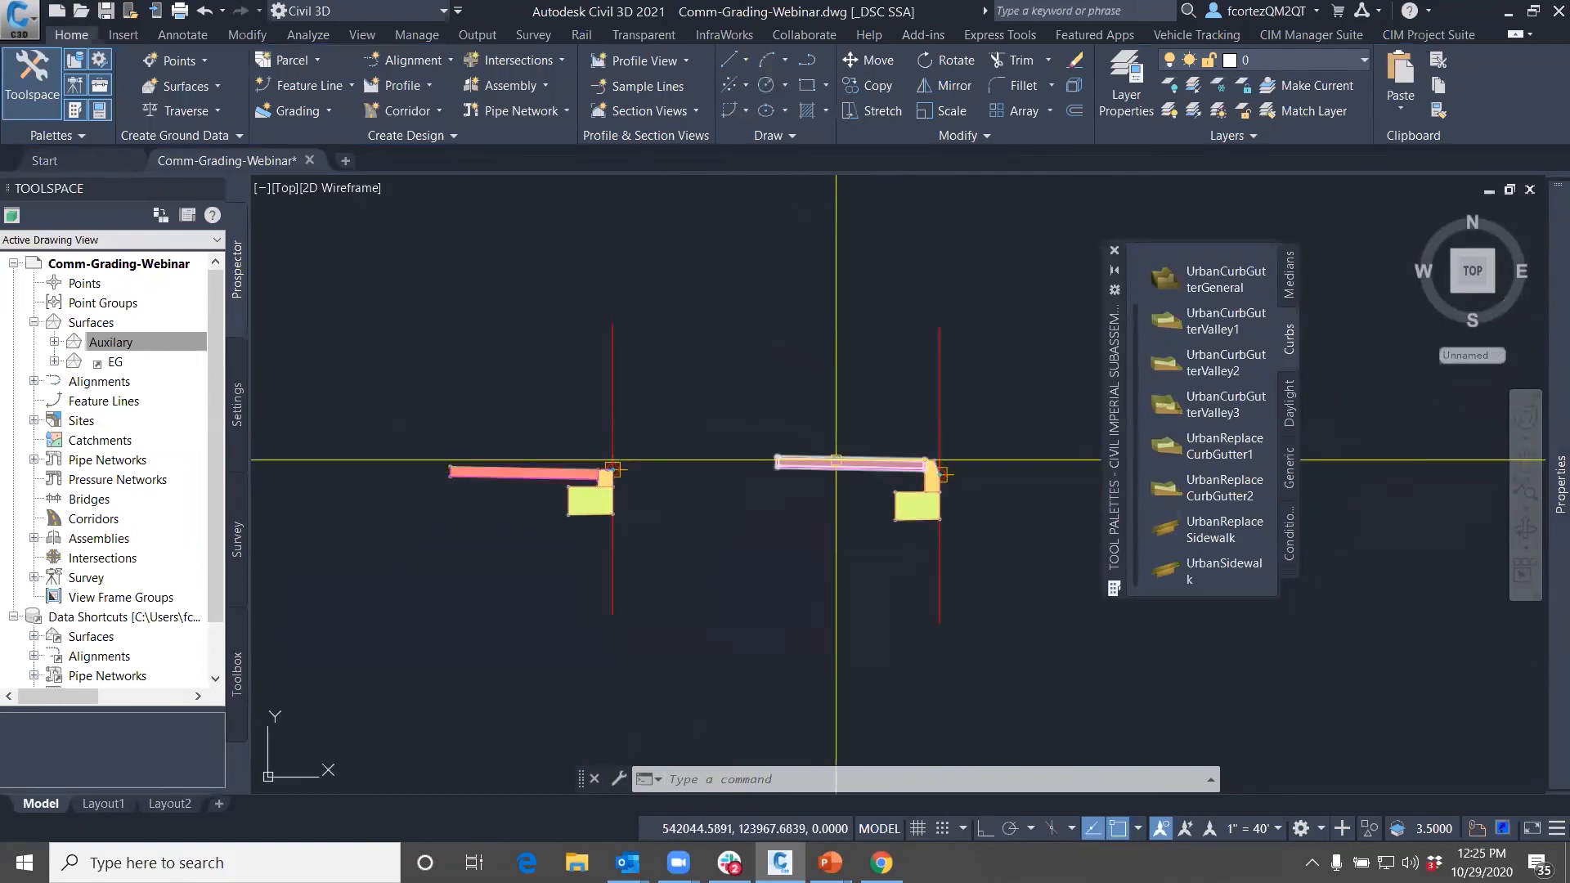
pyautogui.click(1291, 476)
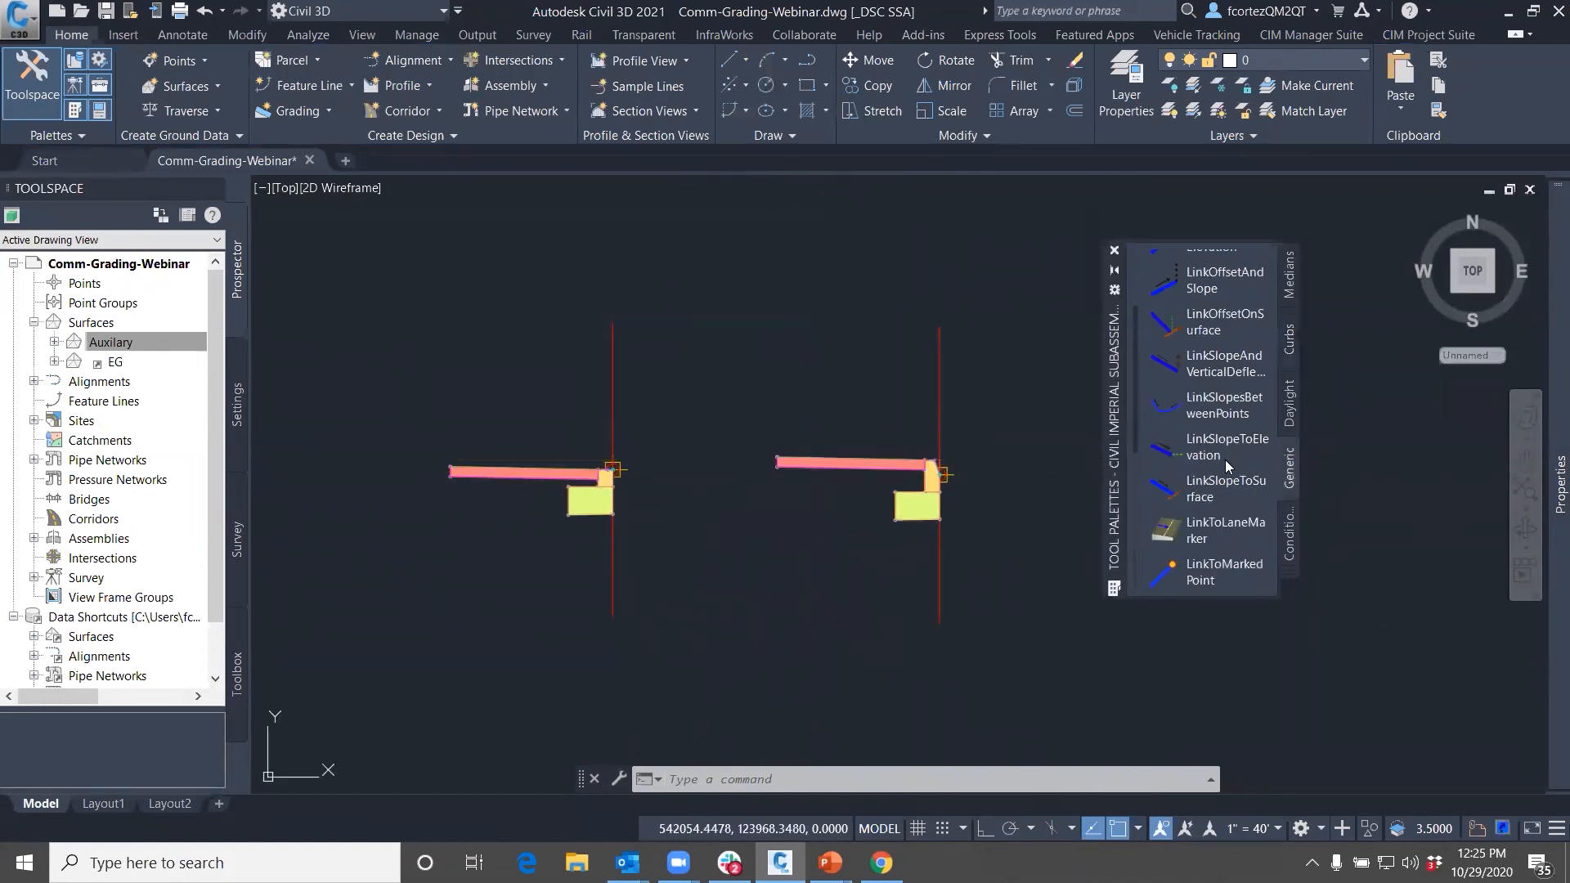
pyautogui.click(1171, 494)
pyautogui.scroll(-5, 642, 457)
pyautogui.scroll(2, 642, 382)
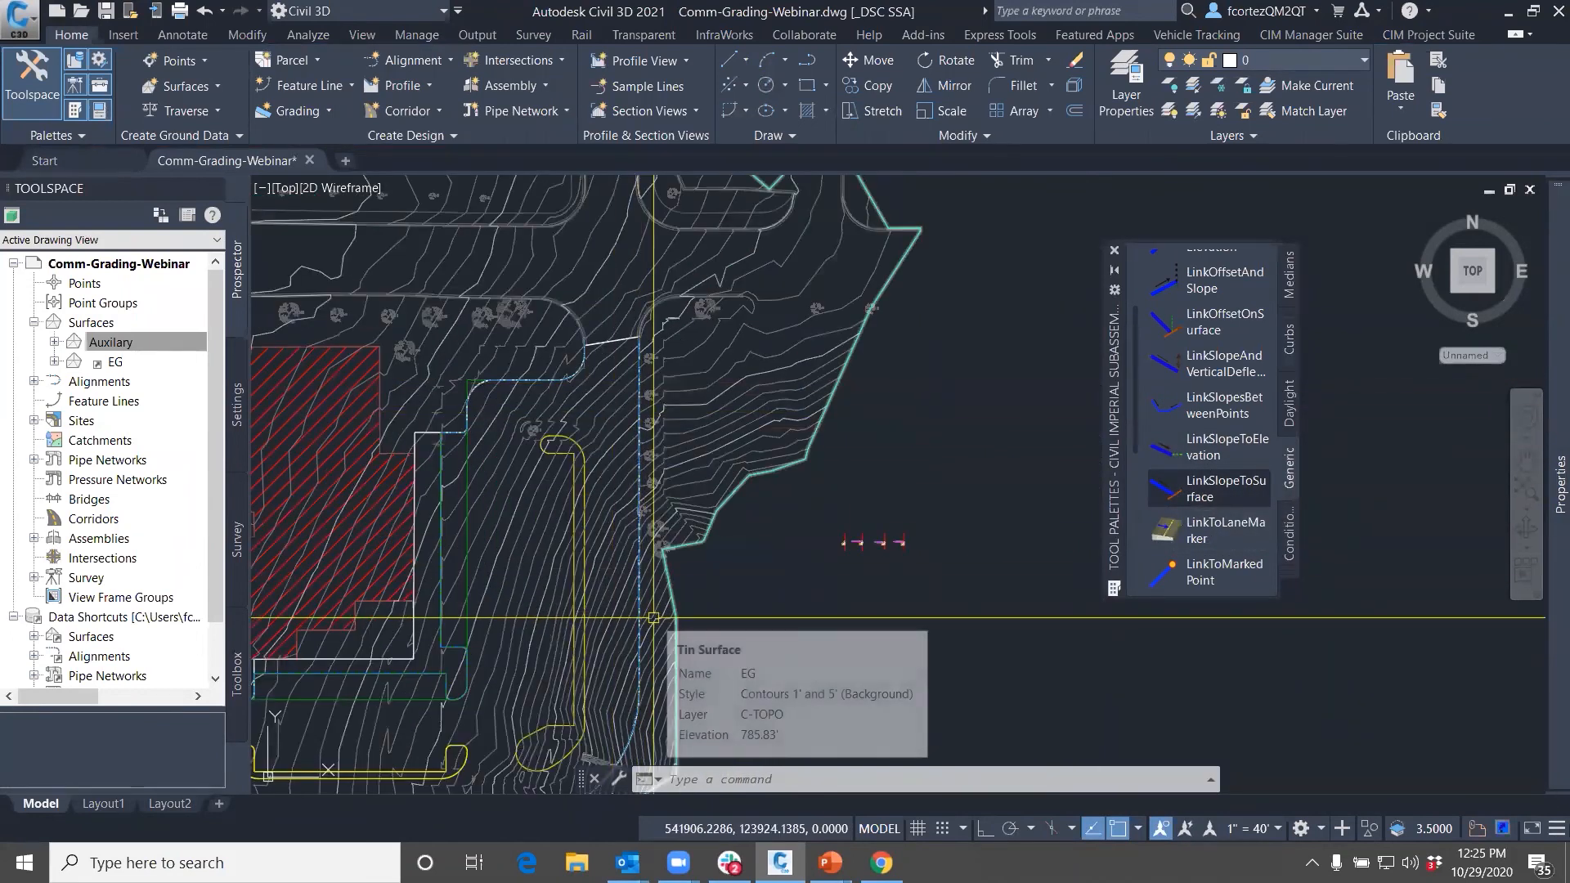
pyautogui.moveTo(832, 630); pyautogui.dragTo(763, 641, button='middle')
pyautogui.click(1171, 494)
pyautogui.scroll(6, 869, 568)
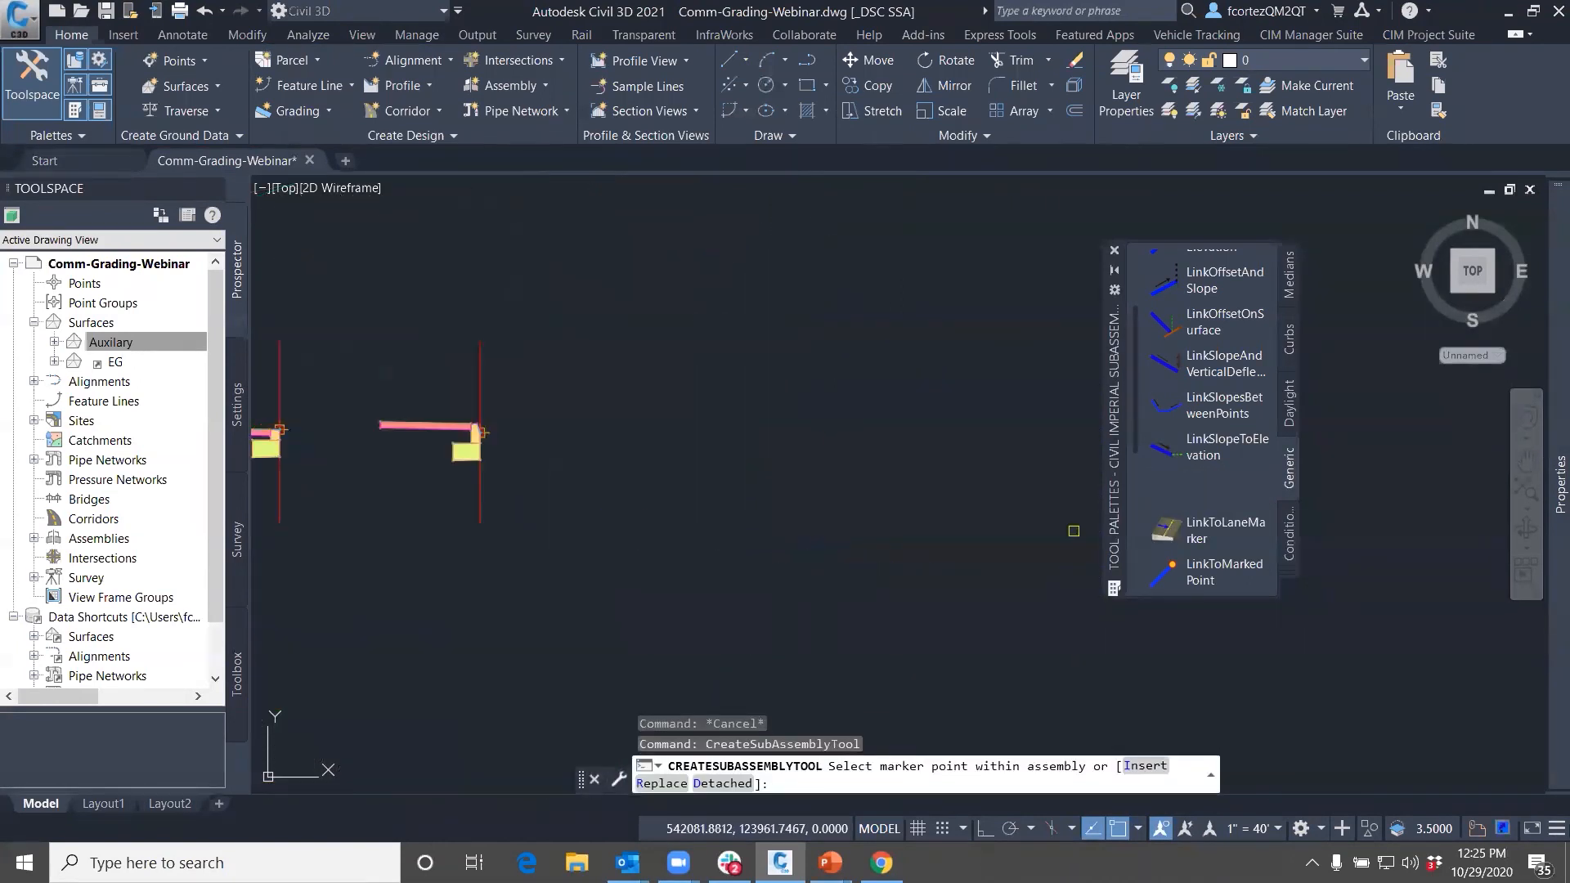
pyautogui.moveTo(1546, 421)
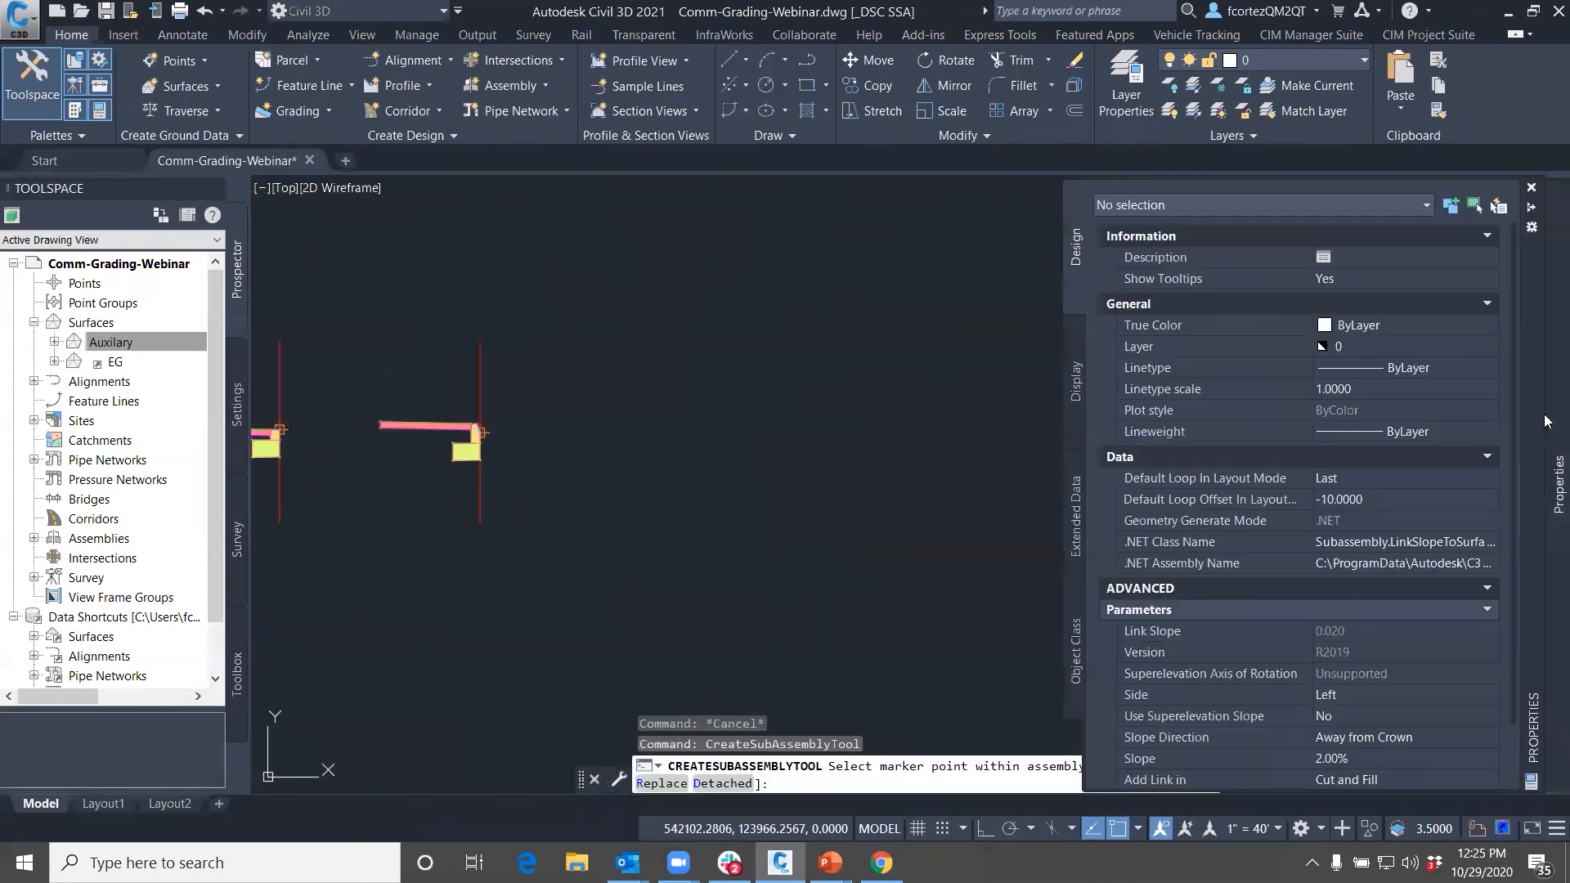
pyautogui.click(1354, 758)
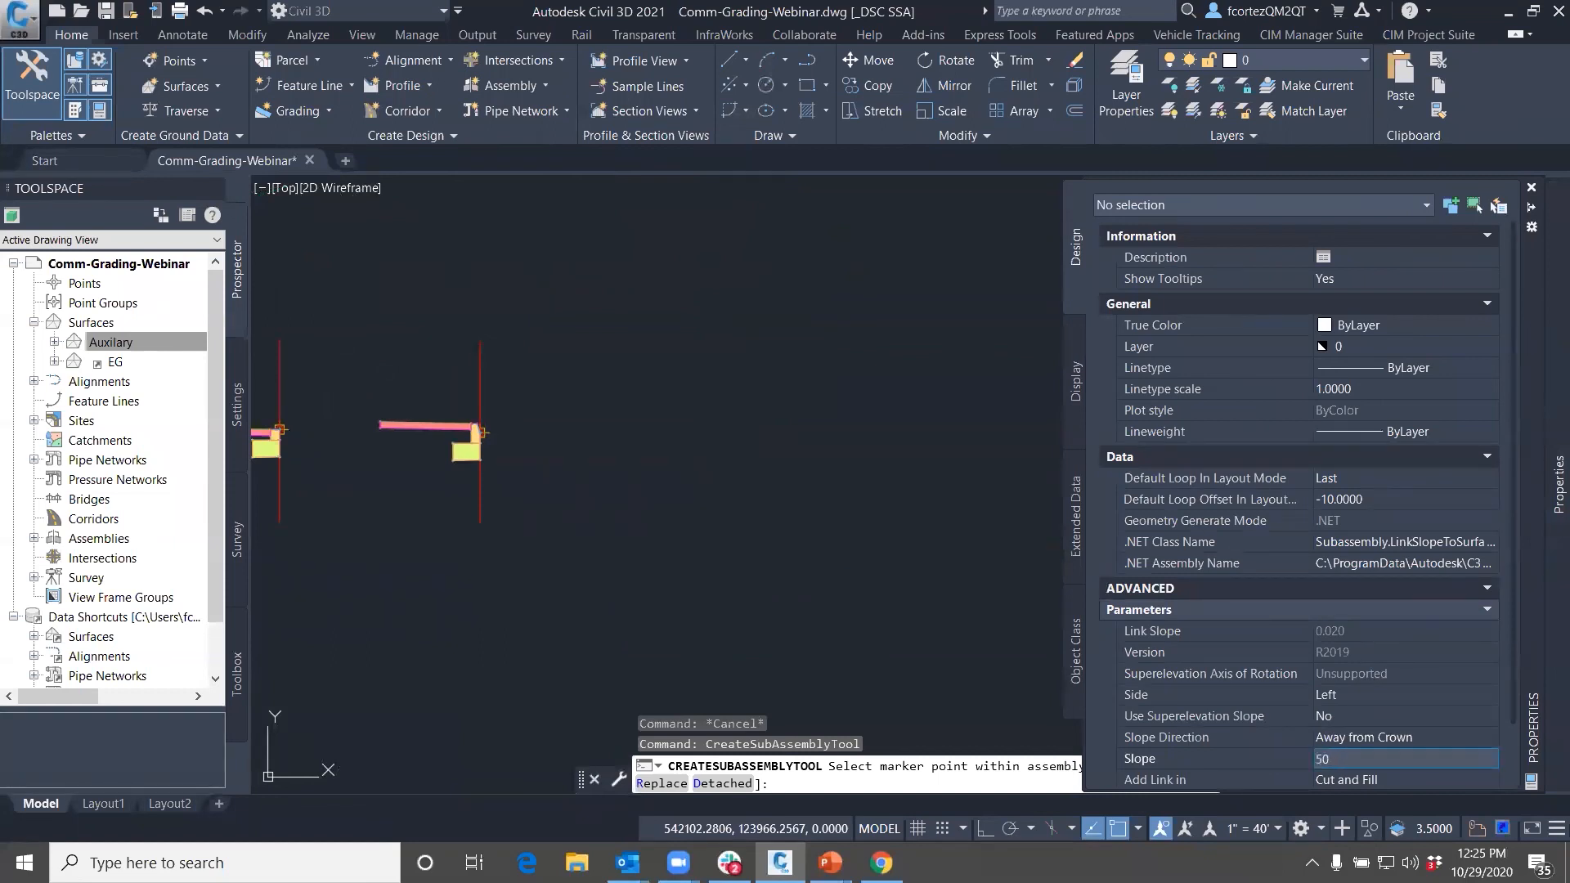
pyautogui.press('Tab')
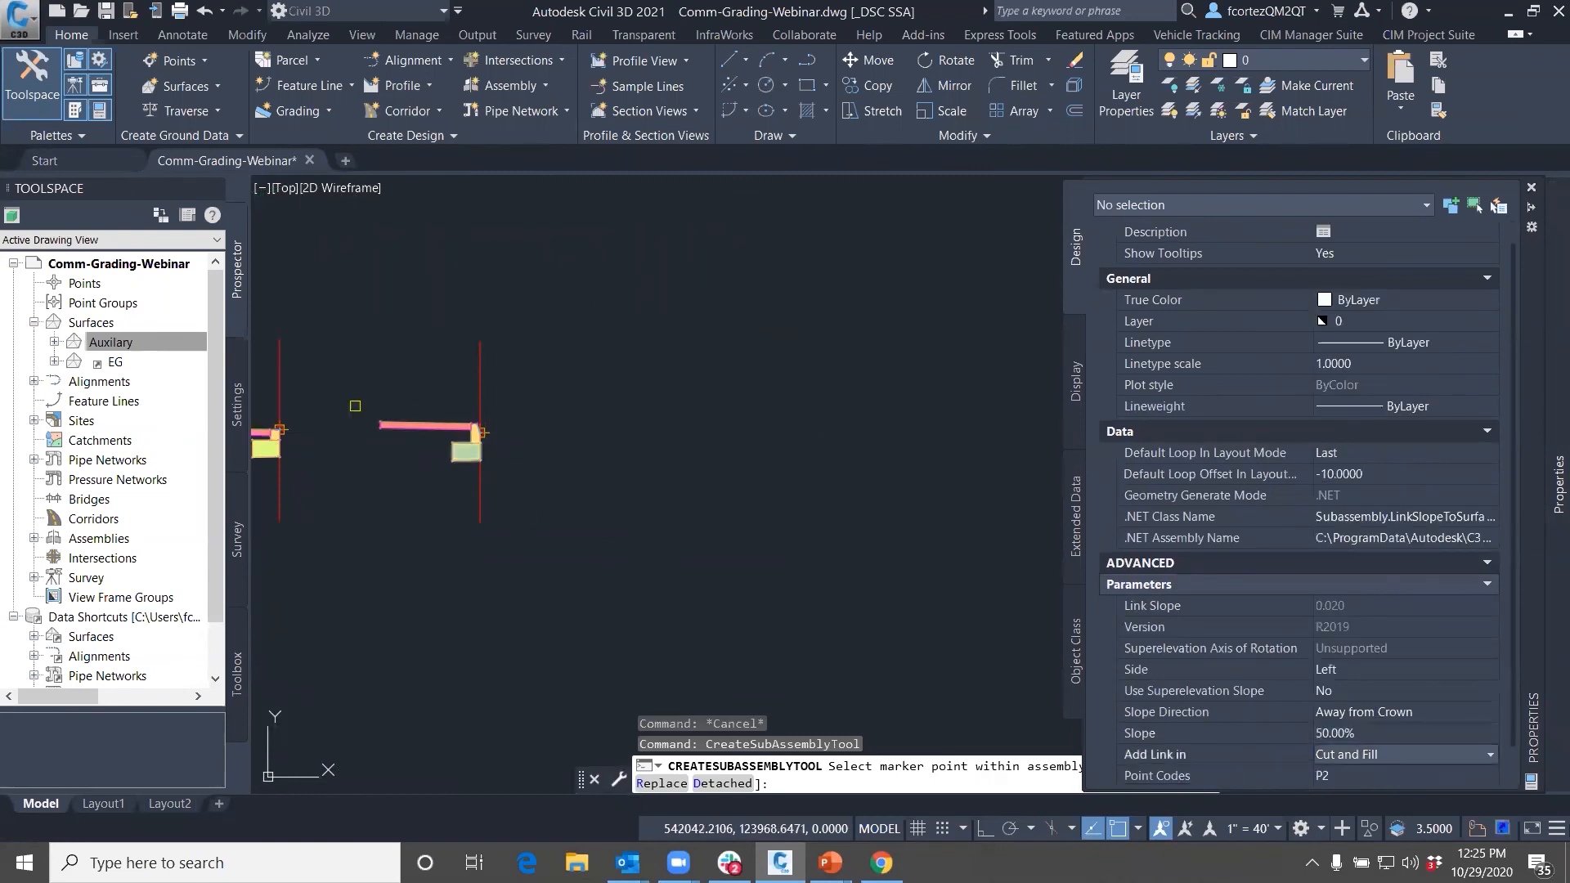
pyautogui.scroll(6, 991, 486)
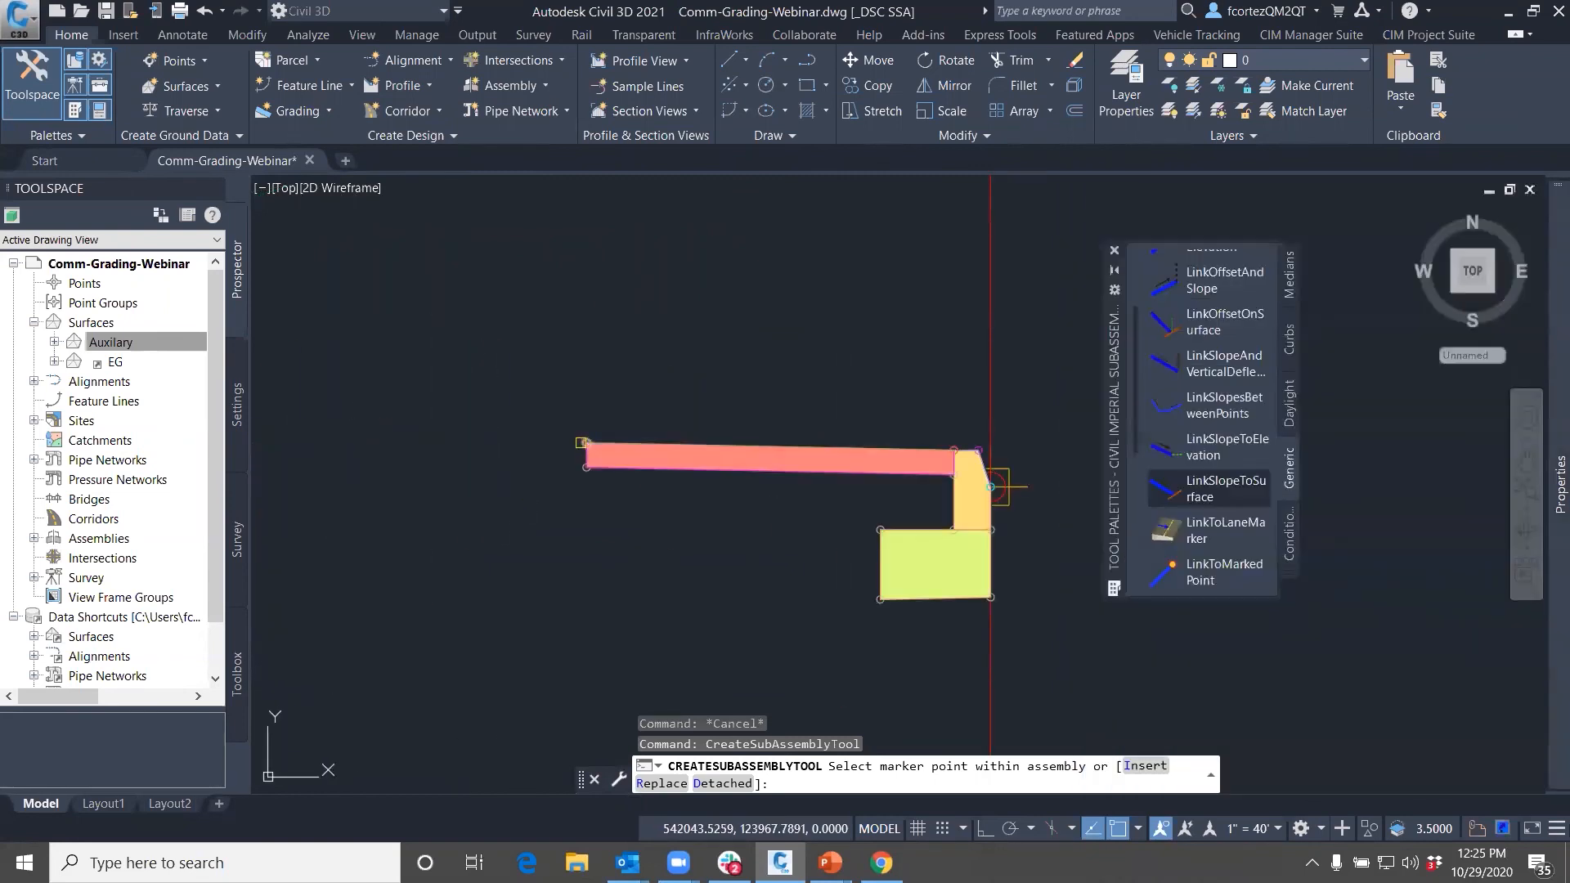
pyautogui.scroll(-6, 991, 487)
pyautogui.press('Escape')
pyautogui.press('Escape')
pyautogui.moveTo(634, 450); pyautogui.dragTo(765, 465, button='middle')
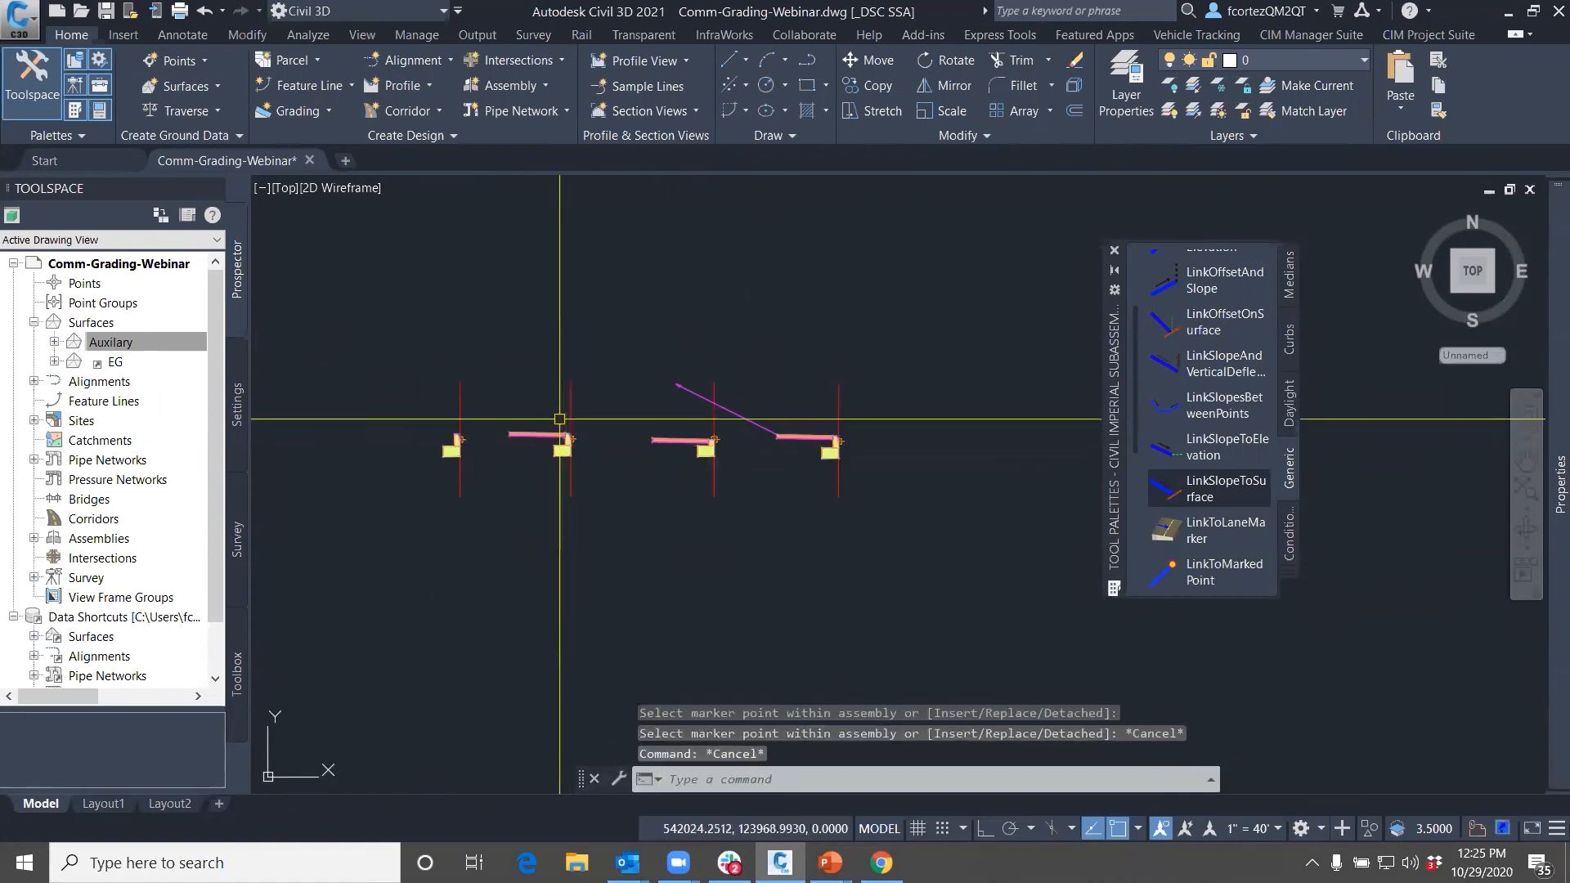
# Rename the second assembly, which has the full-height curb and sidewalk, as "Curb W Sidewalk"
pyautogui.click(570, 433)
pyautogui.rightClick(571, 408)
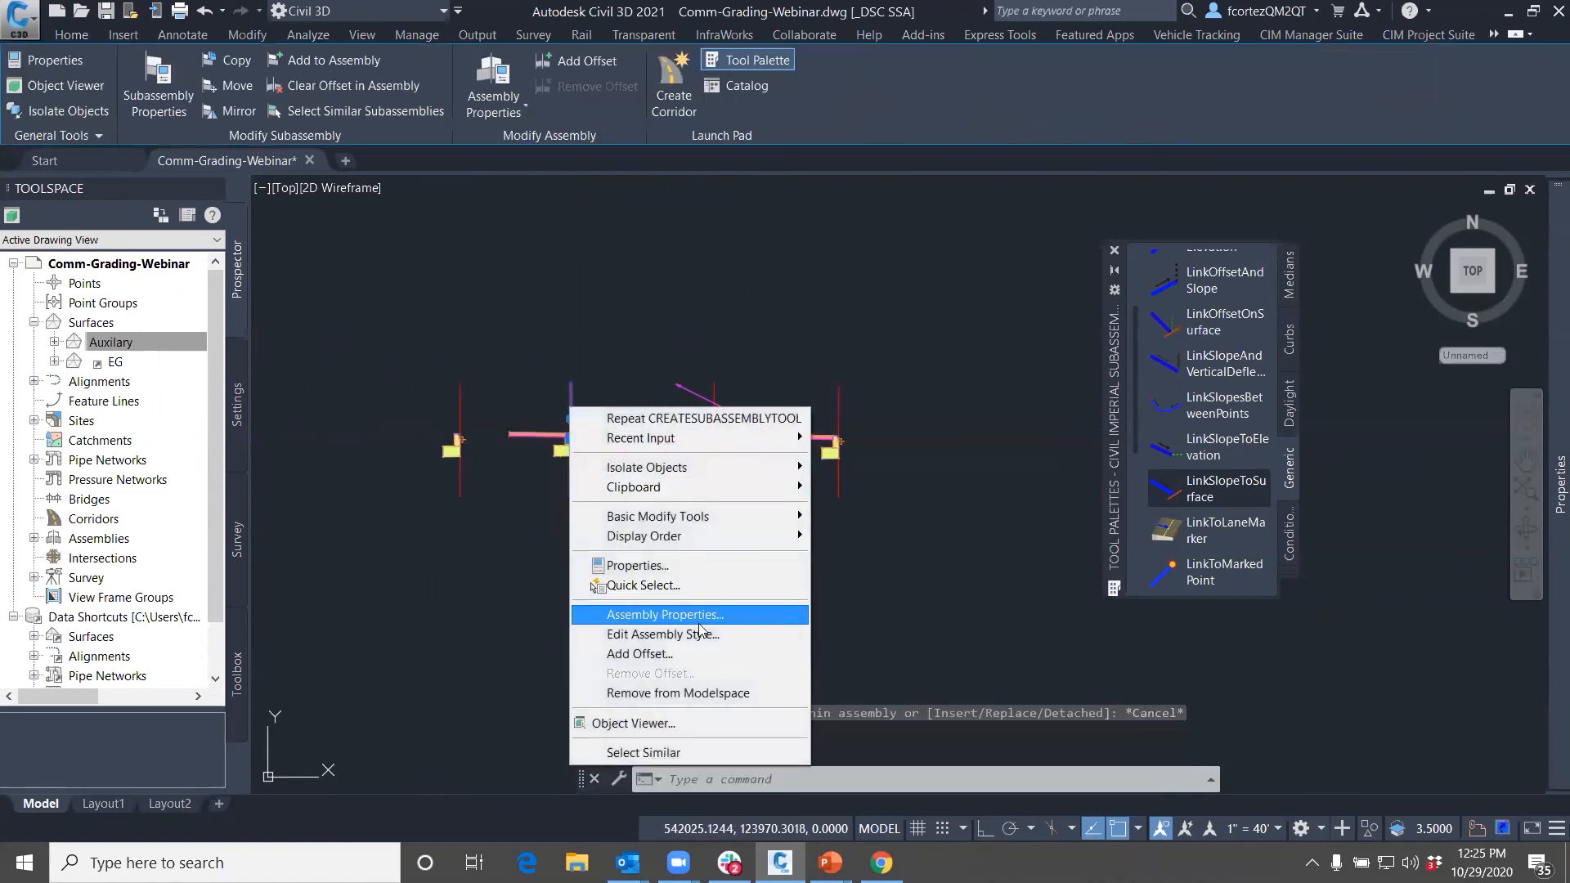
pyautogui.click(700, 615)
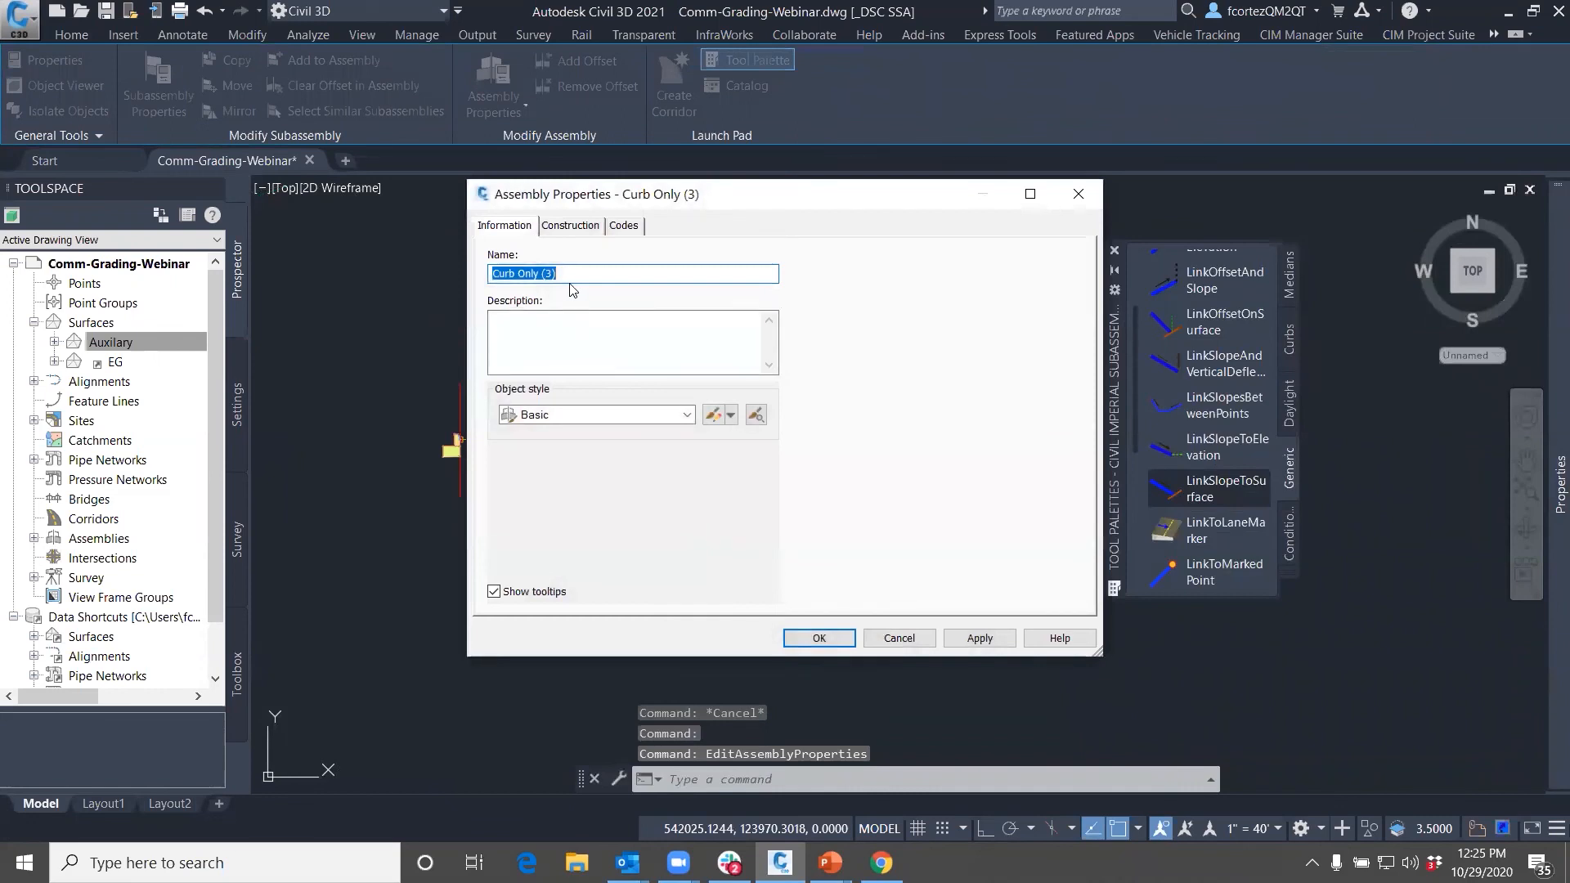
pyautogui.write('Curb')
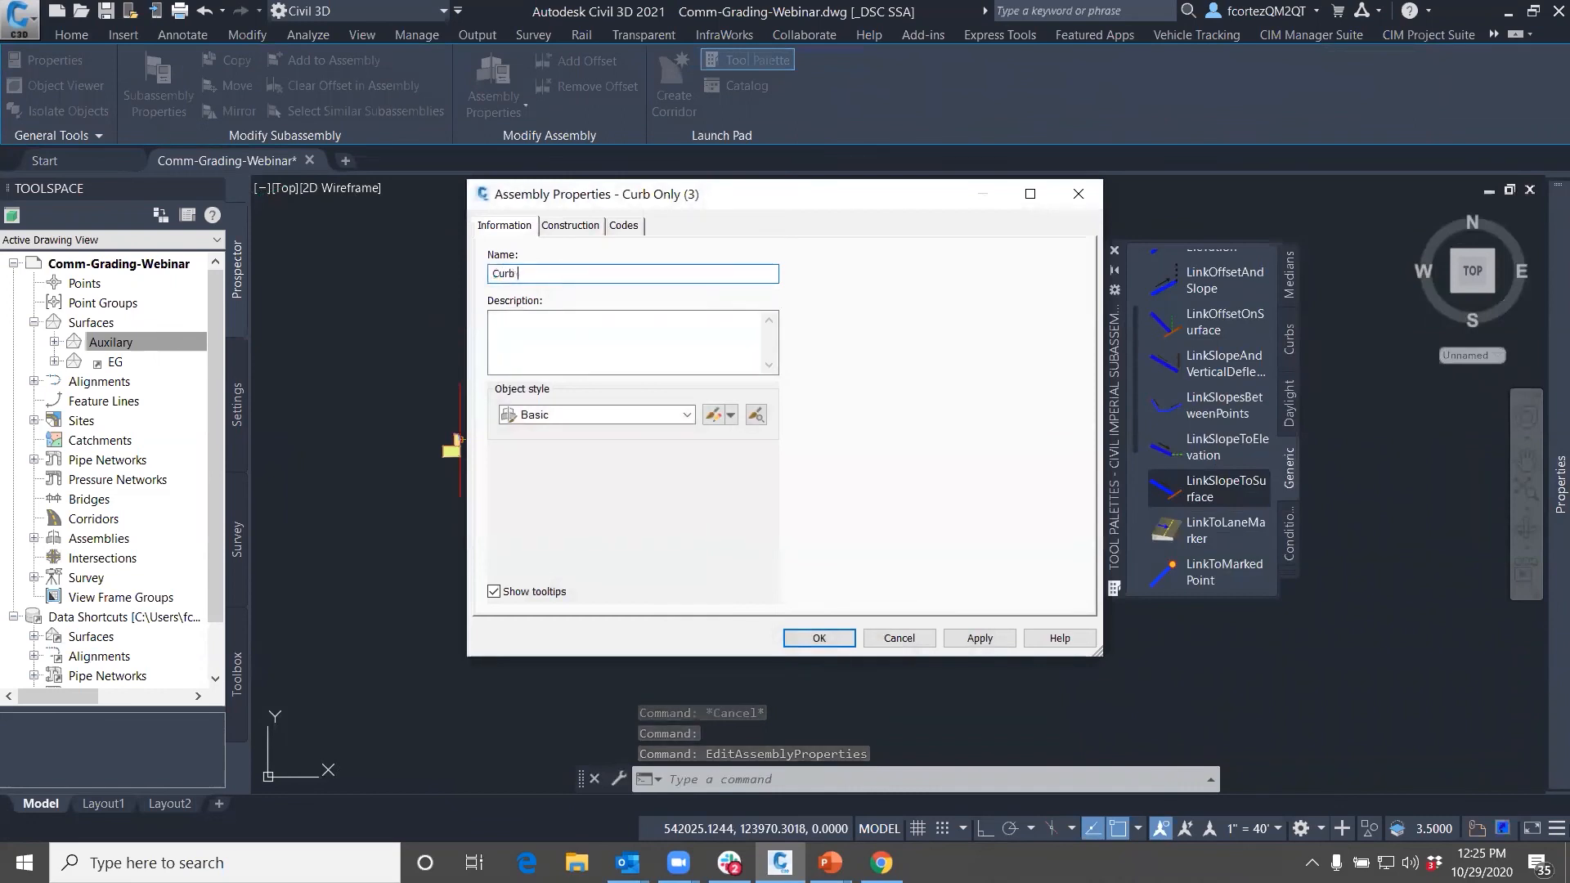
pyautogui.write(' W Sl')
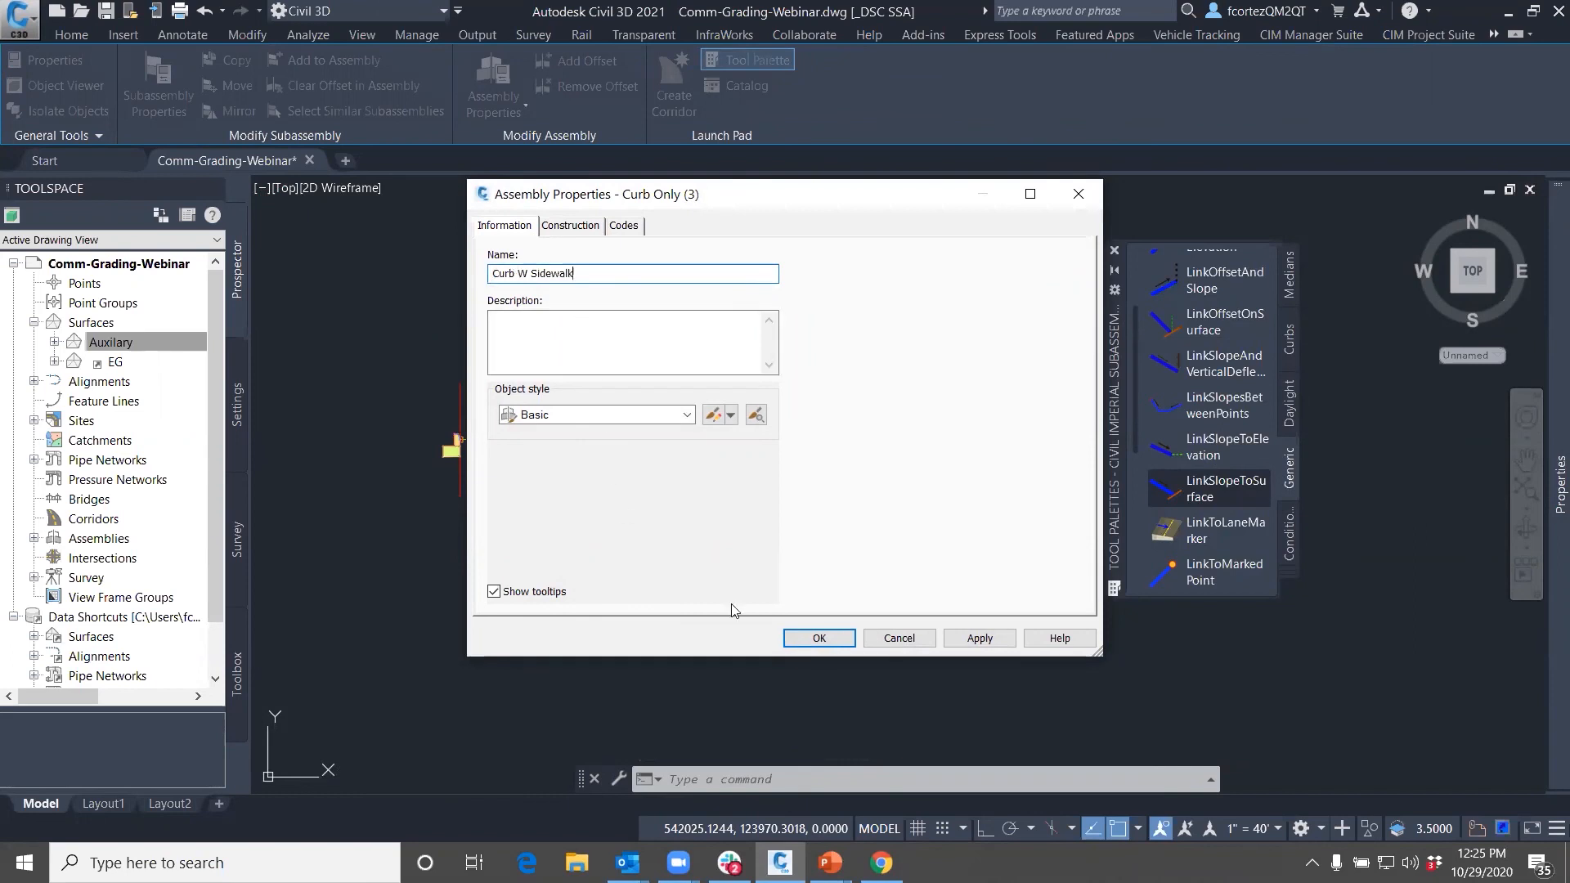
pyautogui.click(812, 646)
pyautogui.press('Escape')
pyautogui.press('Escape')
# Rename the third assembly, the one with the flush curb and sidewalk, with a name starting "Curb Lan"
pyautogui.click(714, 420)
pyautogui.rightClick(714, 421)
pyautogui.click(783, 628)
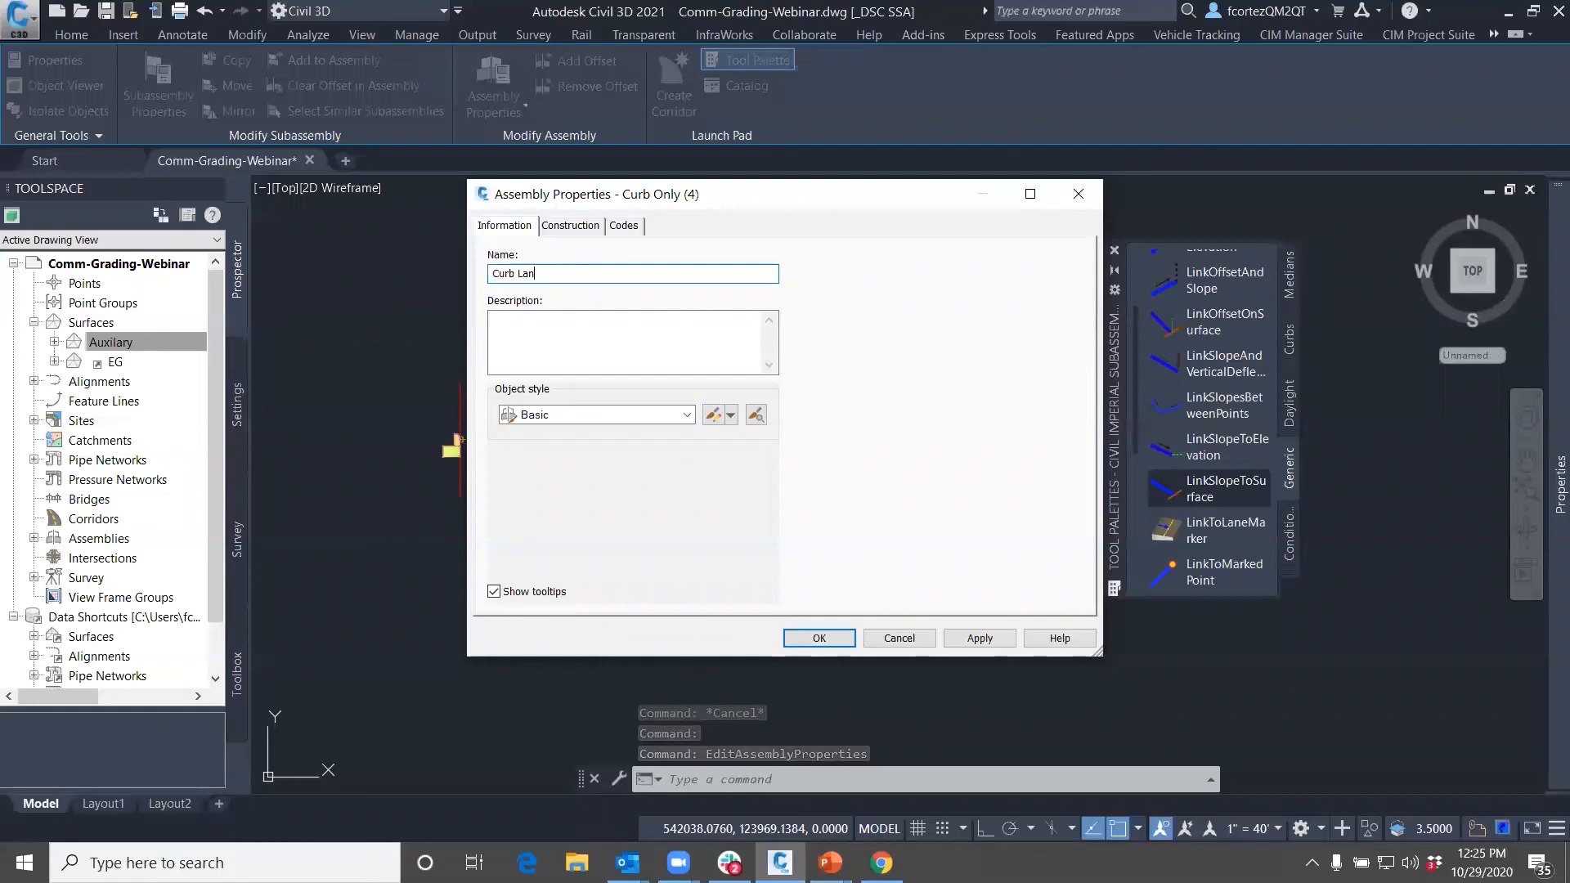
pyautogui.press('Return')
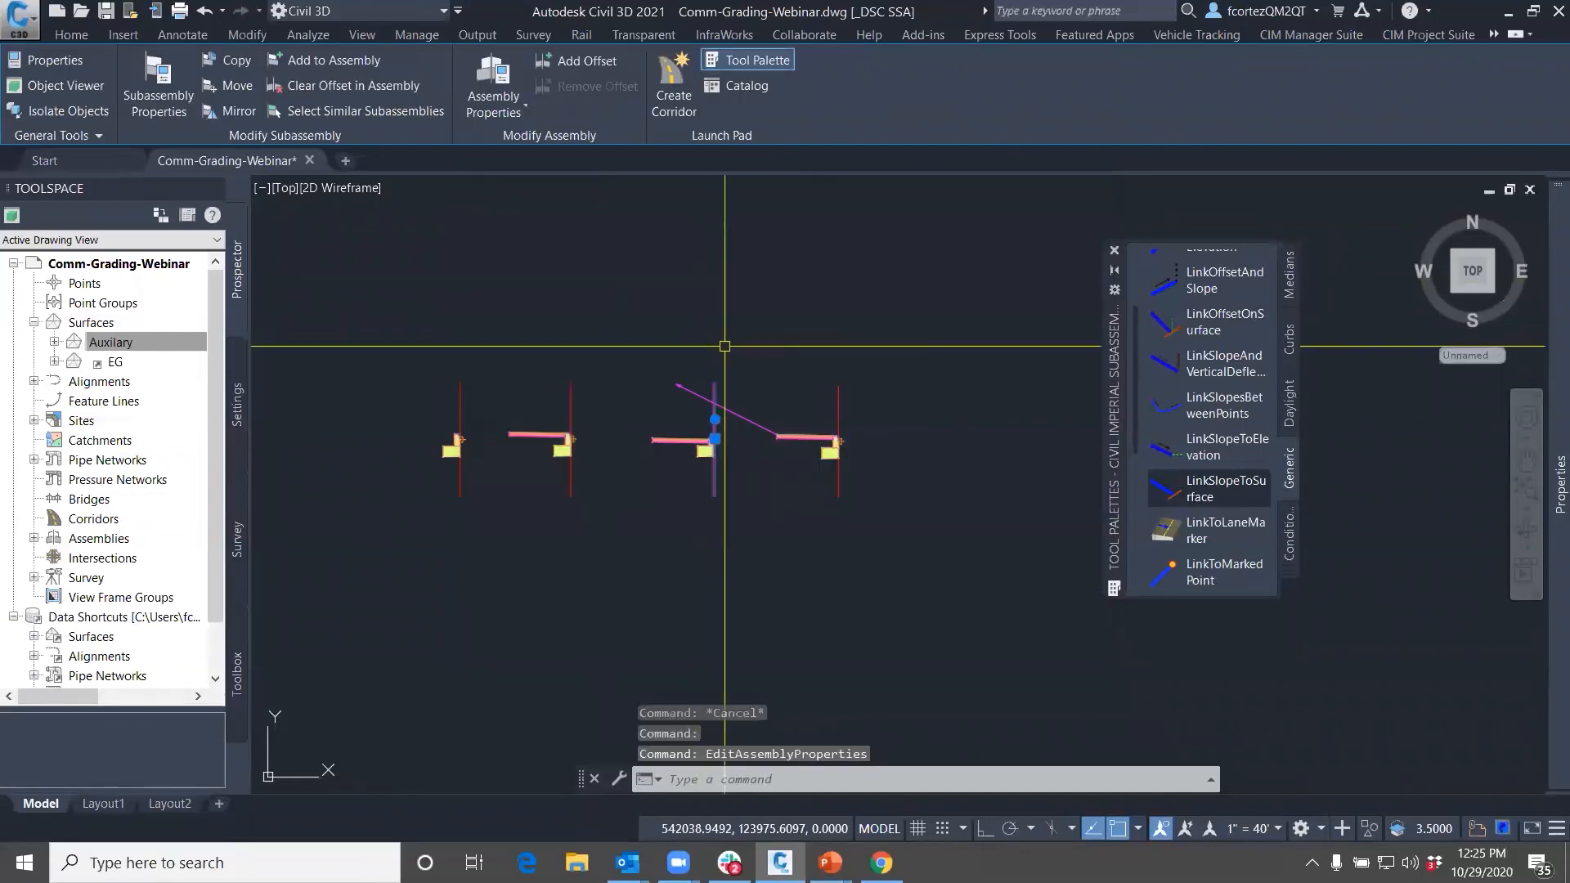
pyautogui.press('Escape')
pyautogui.press('Escape')
# Delete the sidewalk subassembly from the fourth assembly, keeping its curb and slope link
pyautogui.click(837, 404)
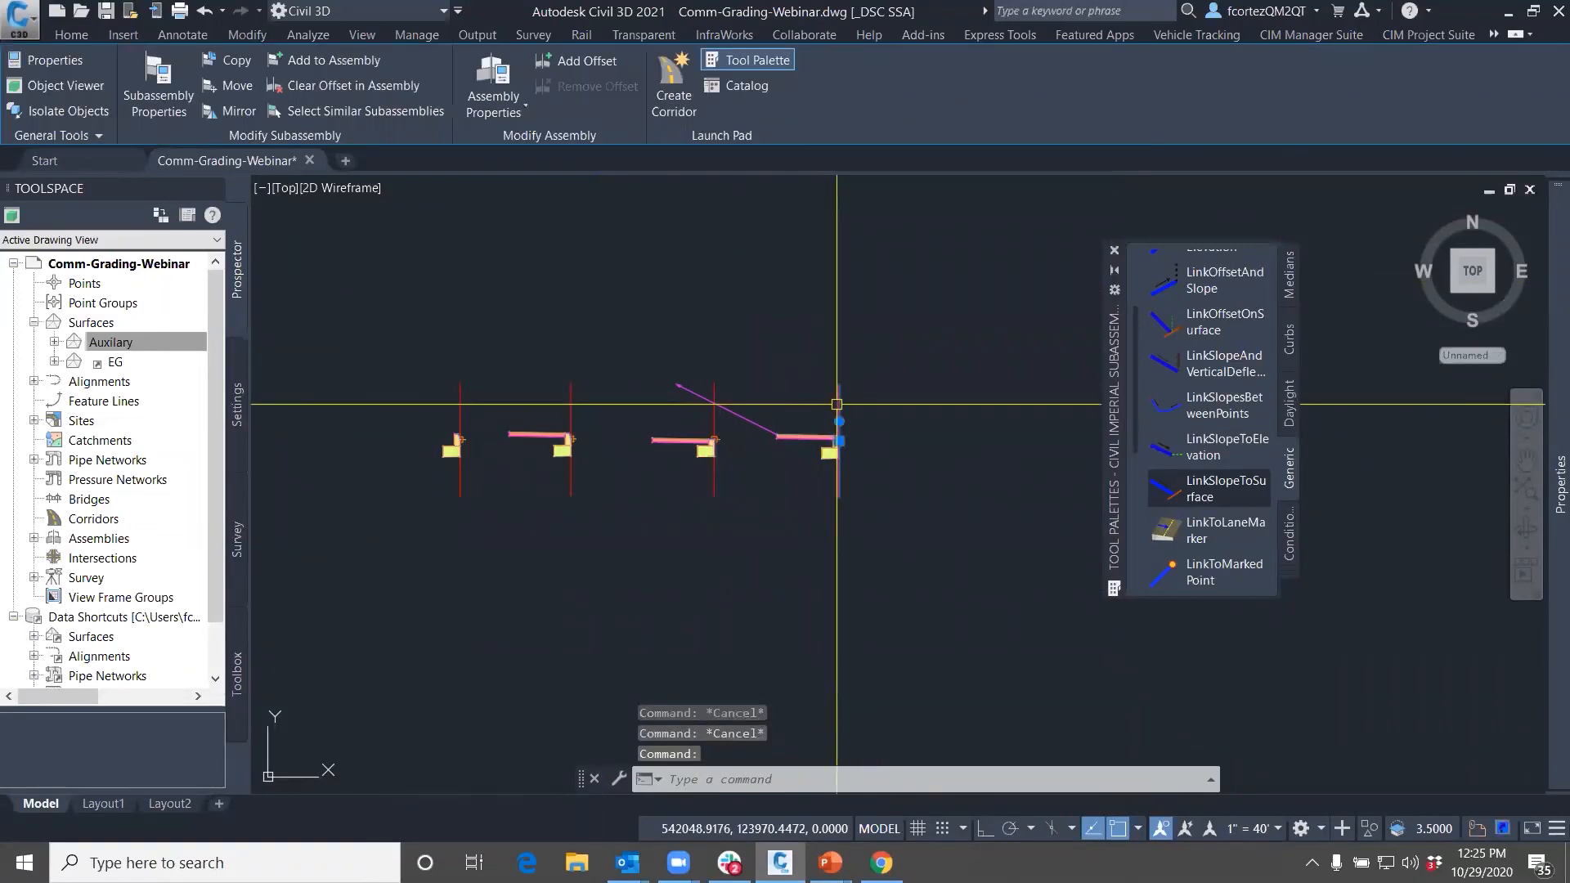
pyautogui.scroll(5, 837, 404)
pyautogui.press('Escape')
pyautogui.press('Escape')
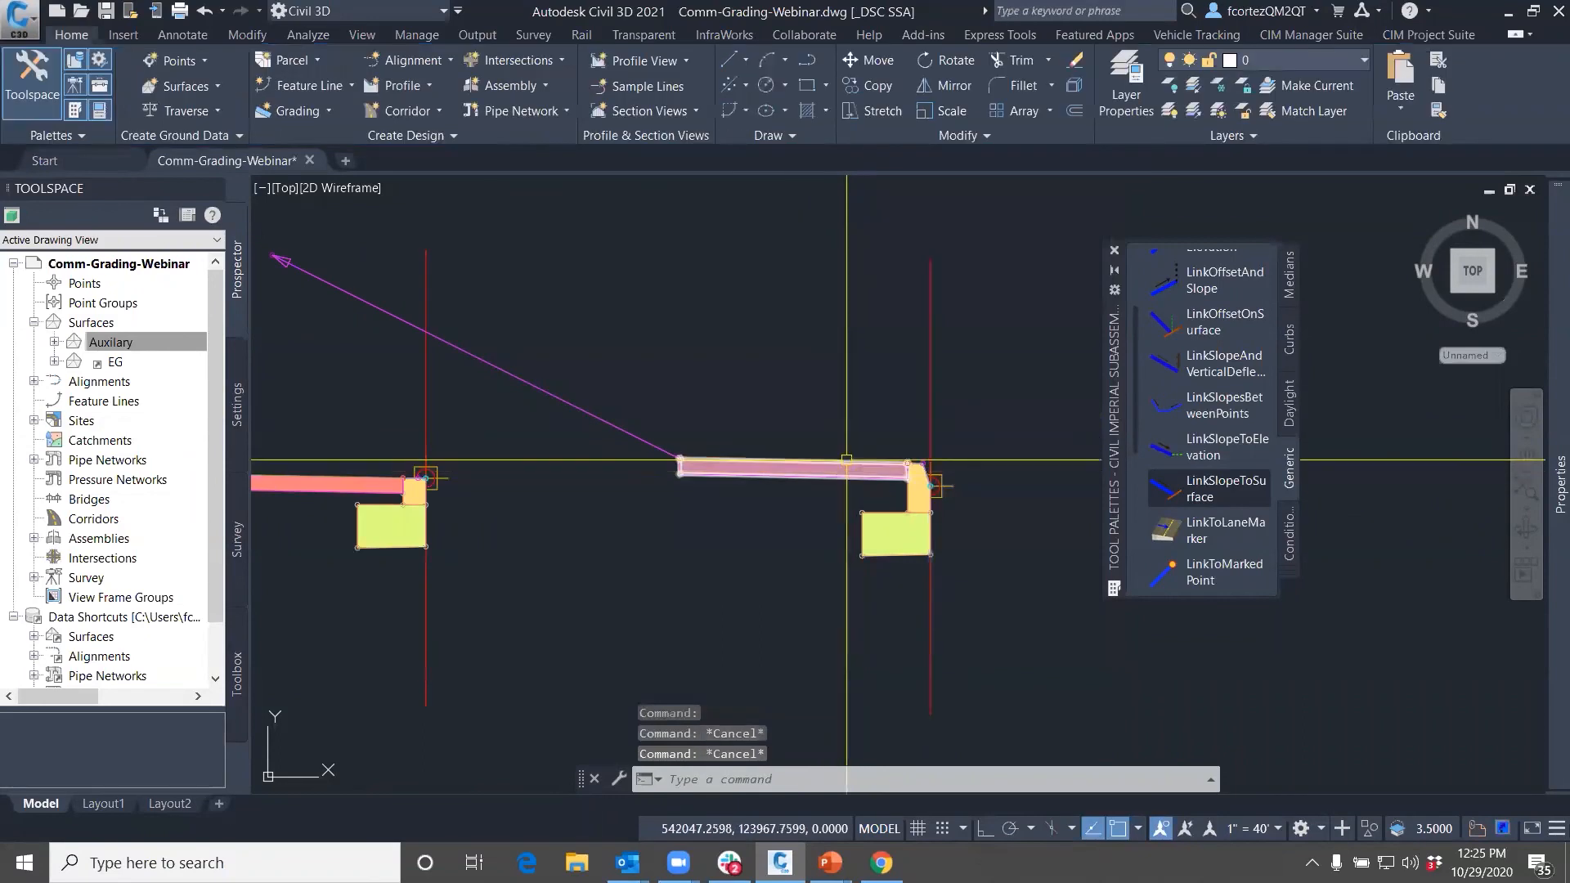
pyautogui.click(846, 460)
pyautogui.press('Delete')
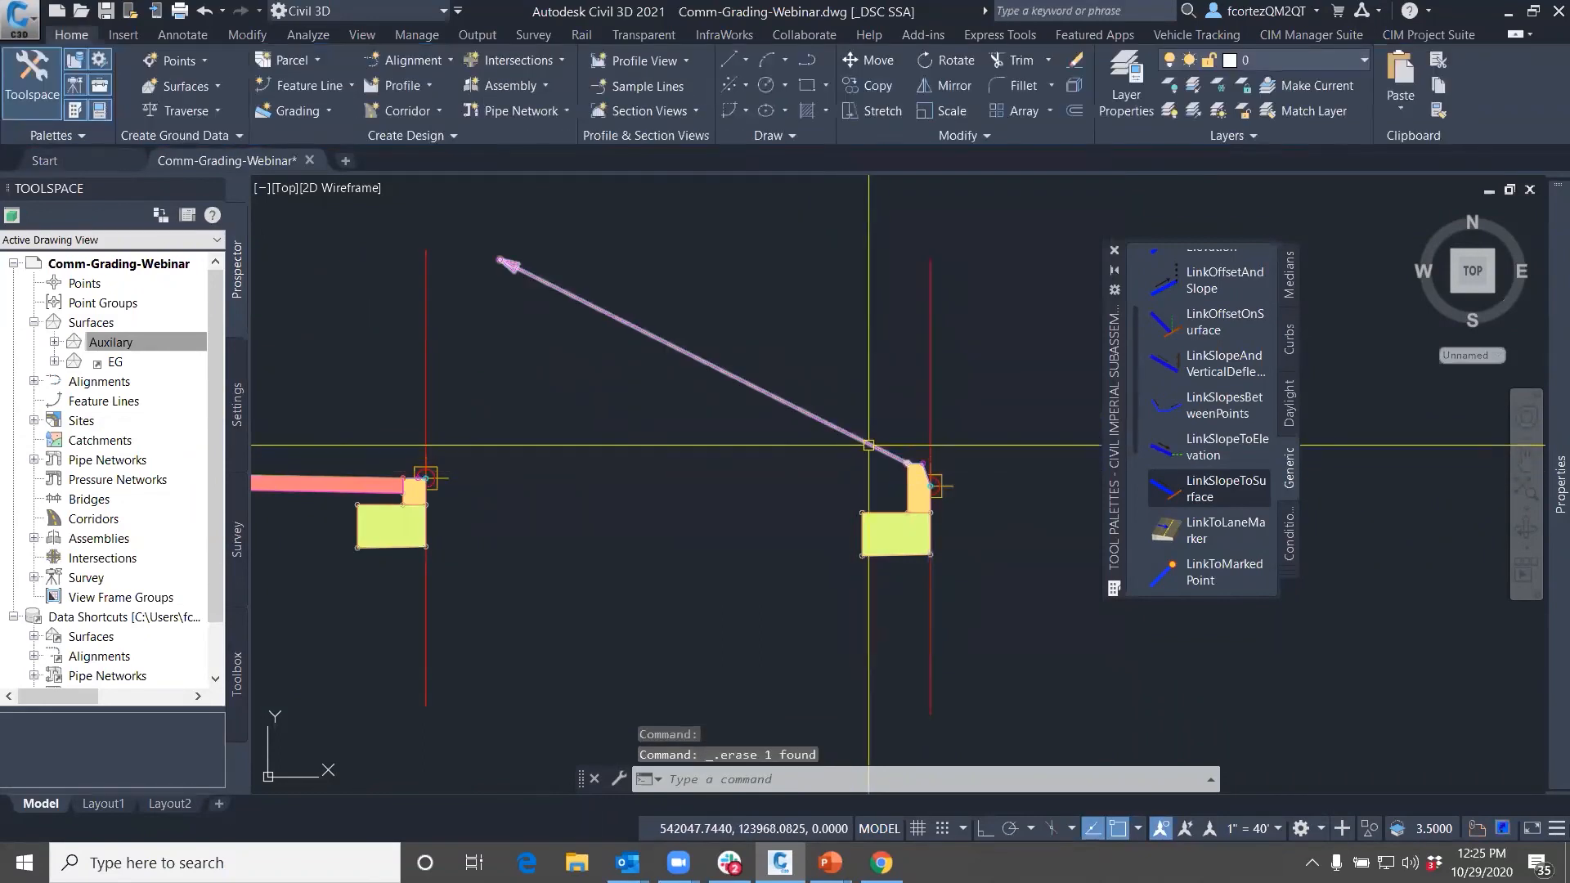
# Move the fourth assembly's slope-to-surface link to the top back-of-curb marker point
pyautogui.click(868, 445)
pyautogui.rightClick(868, 445)
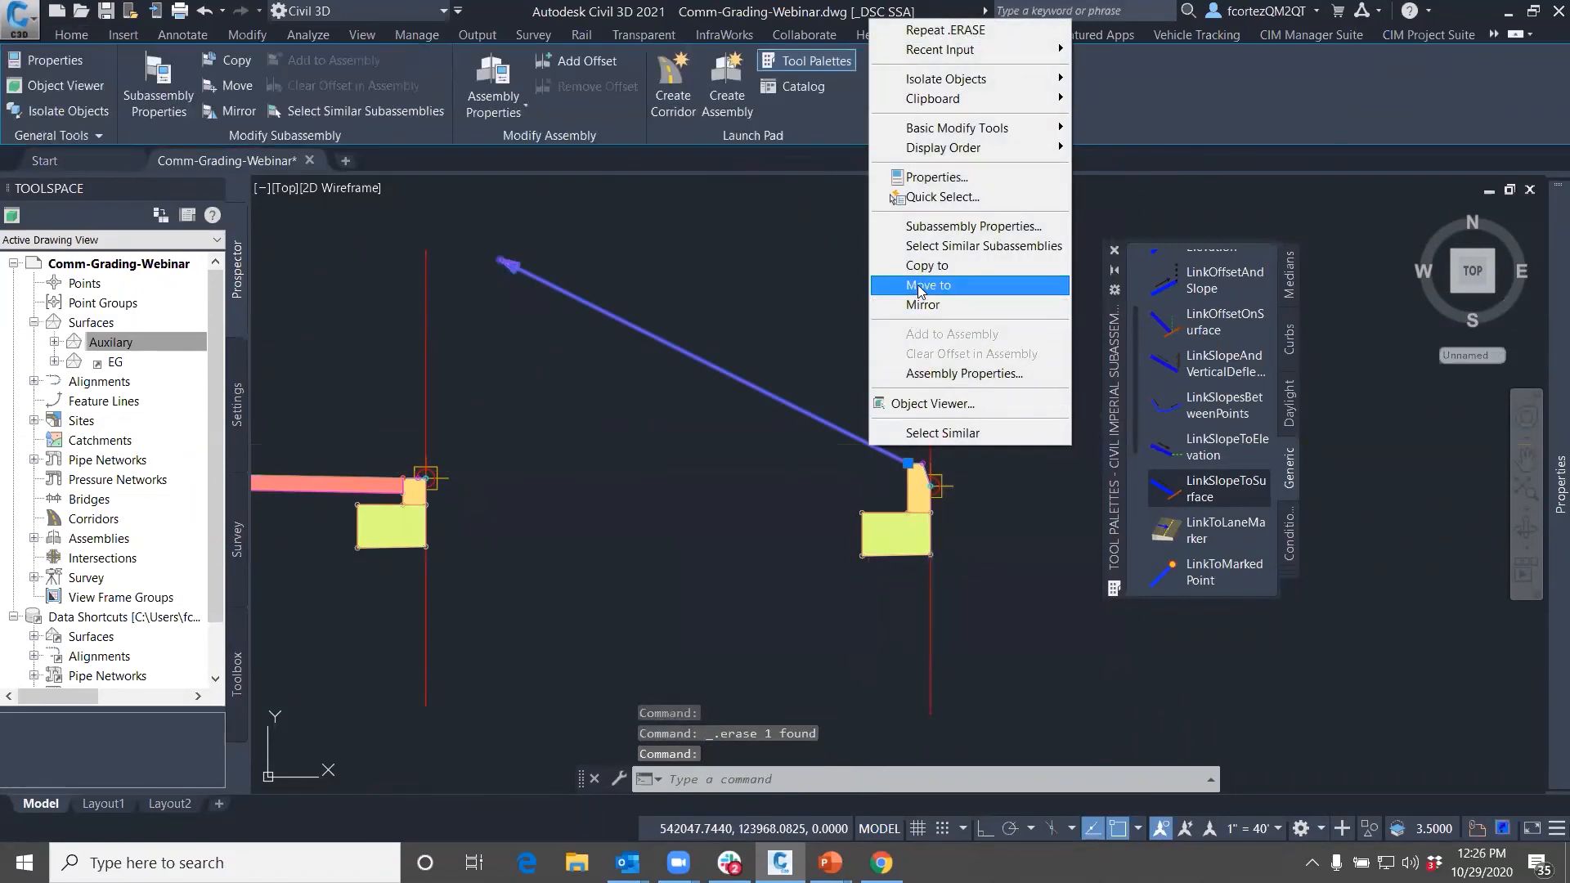
pyautogui.click(921, 285)
pyautogui.scroll(6, 908, 489)
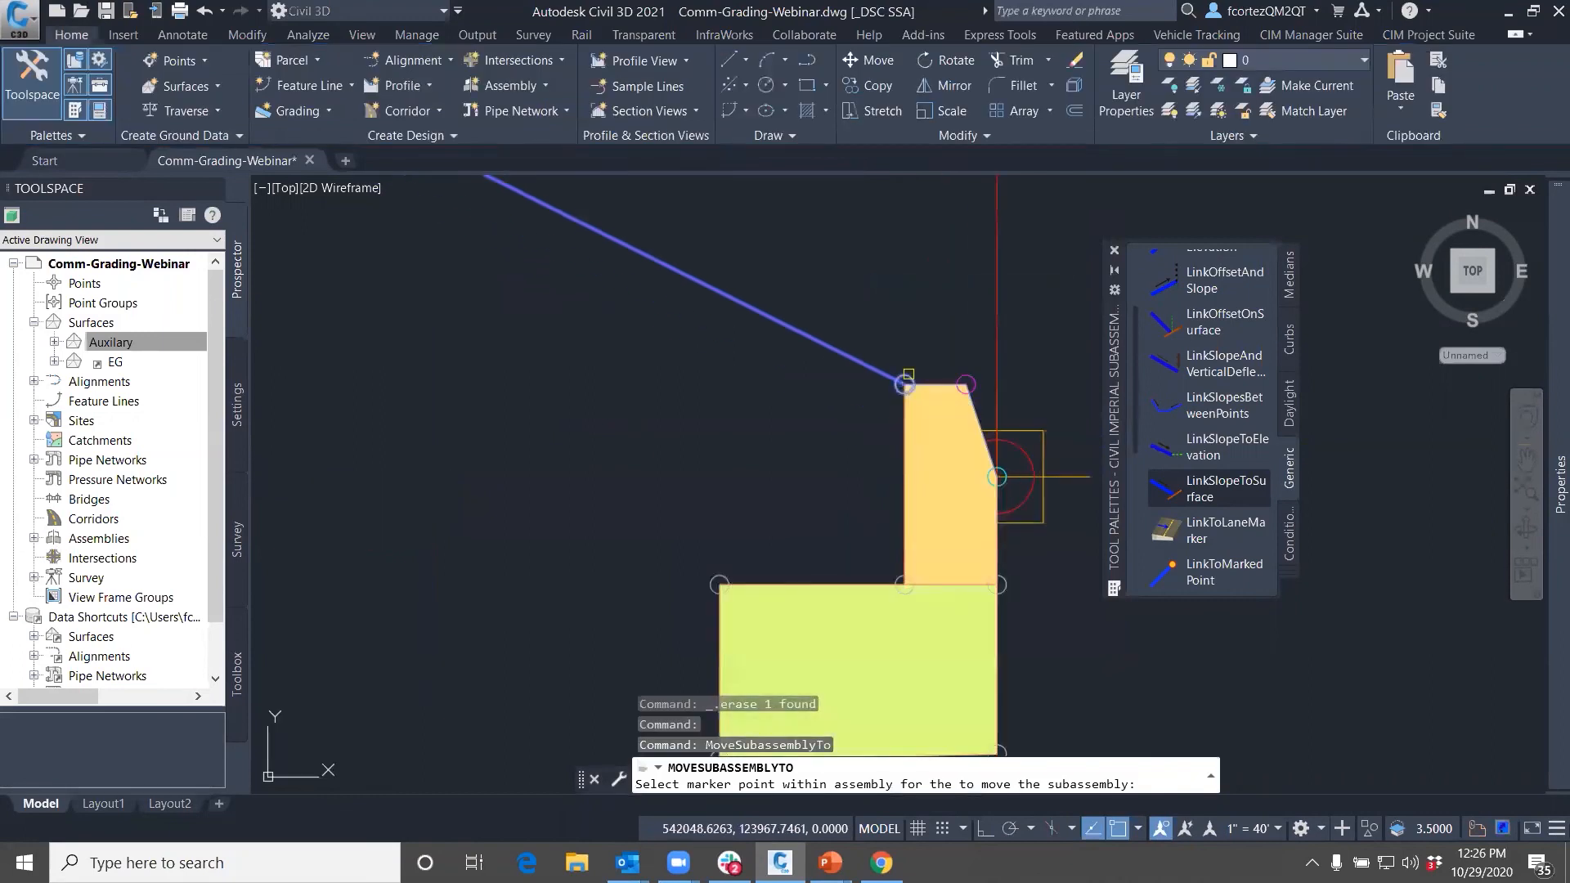
pyautogui.scroll(-8, 834, 450)
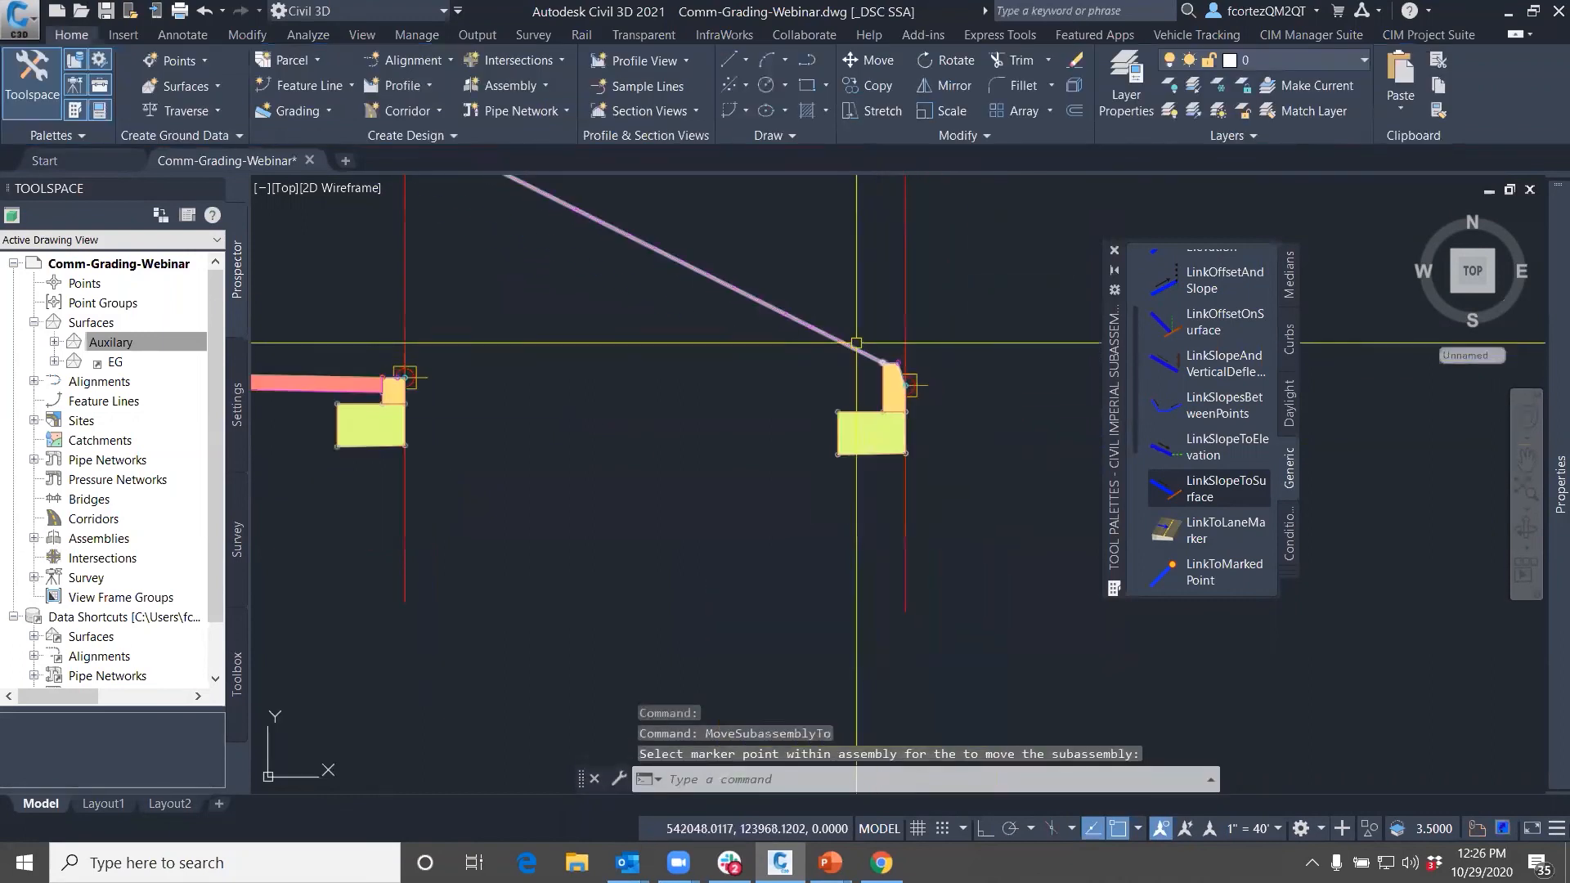
# Rename the fourth assembly, the one with the curb and slope-to-surface link, as "Curb to EG"
pyautogui.press('Escape')
pyautogui.press('Escape')
pyautogui.click(854, 441)
pyautogui.rightClick(854, 441)
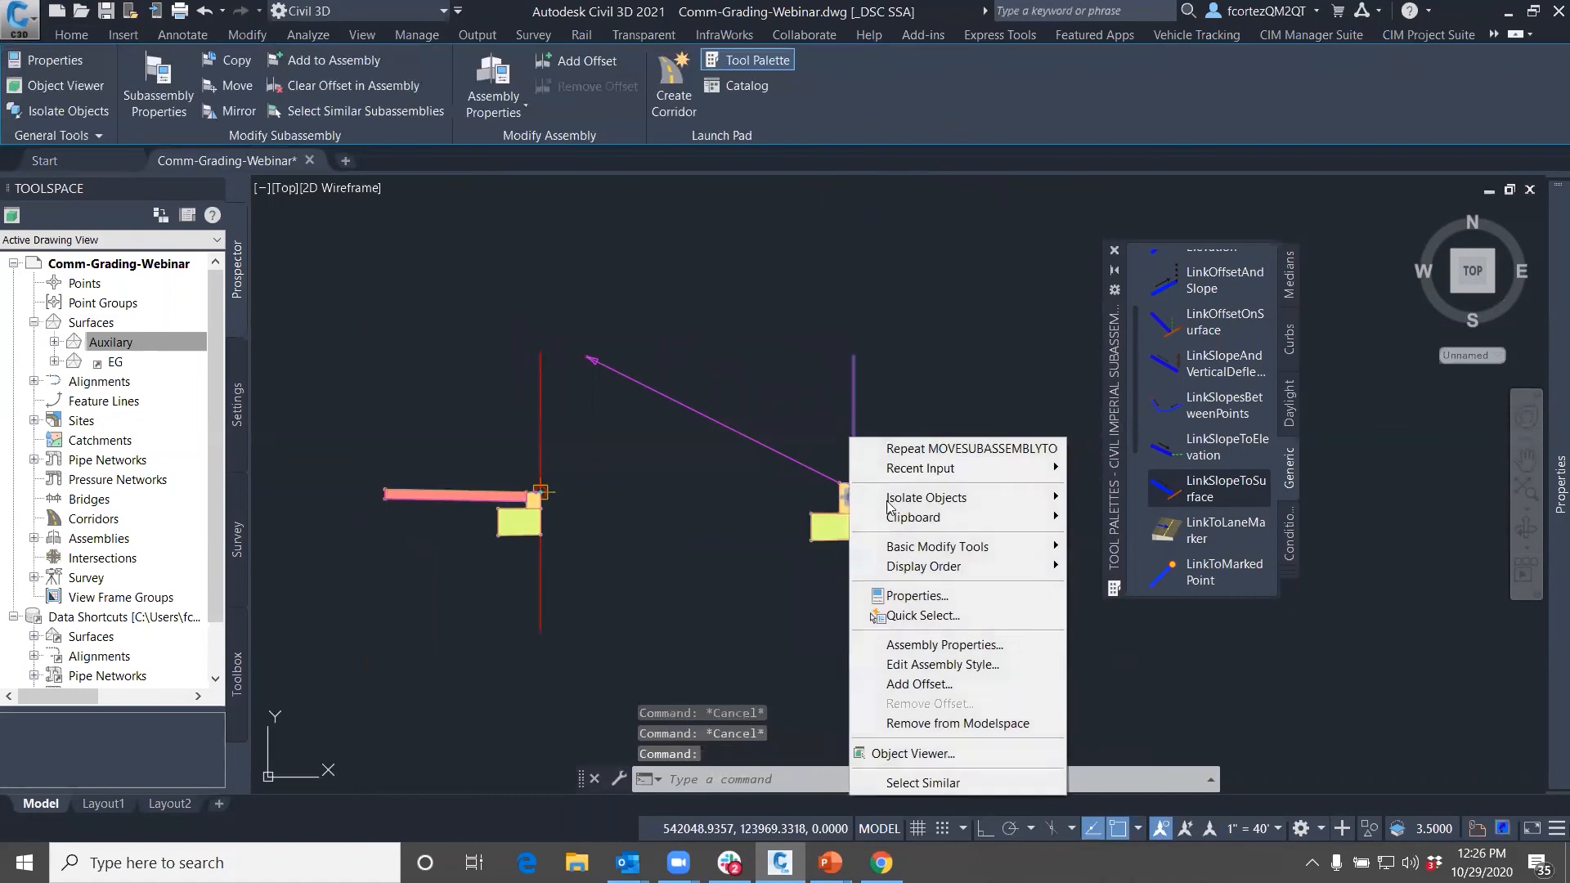
pyautogui.click(944, 645)
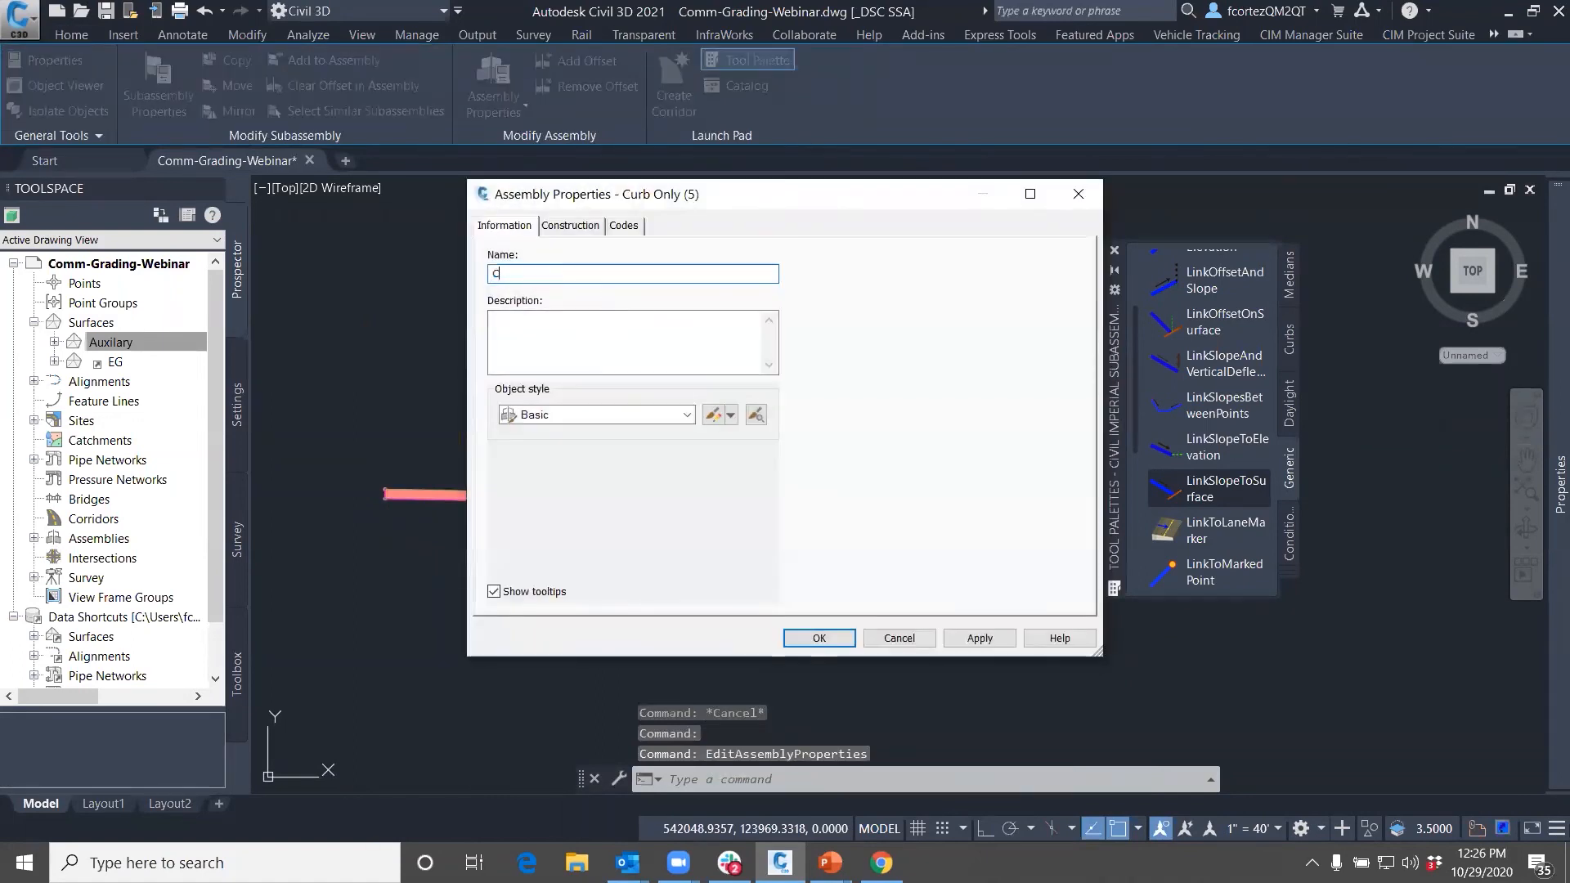
pyautogui.write('Curb to EG')
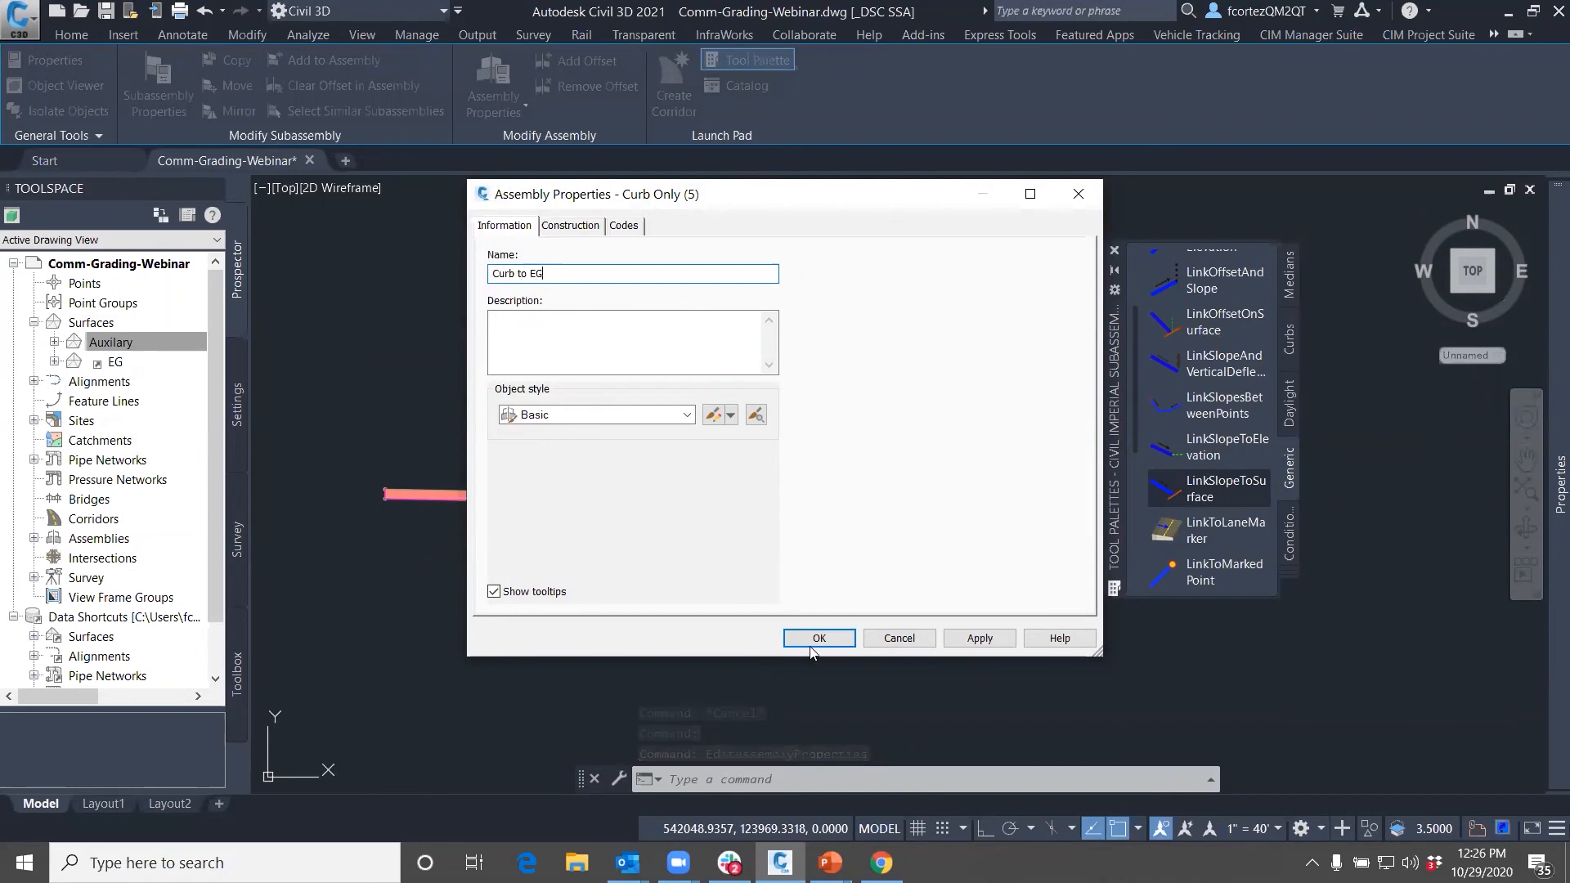
pyautogui.press('Return')
pyautogui.press('Escape')
pyautogui.press('Escape')
# Close the subassembly tool palettes to clear the view of the curb feature lines below the hatched building
pyautogui.scroll(-5, 739, 607)
pyautogui.scroll(3, 762, 516)
pyautogui.scroll(-8, 762, 516)
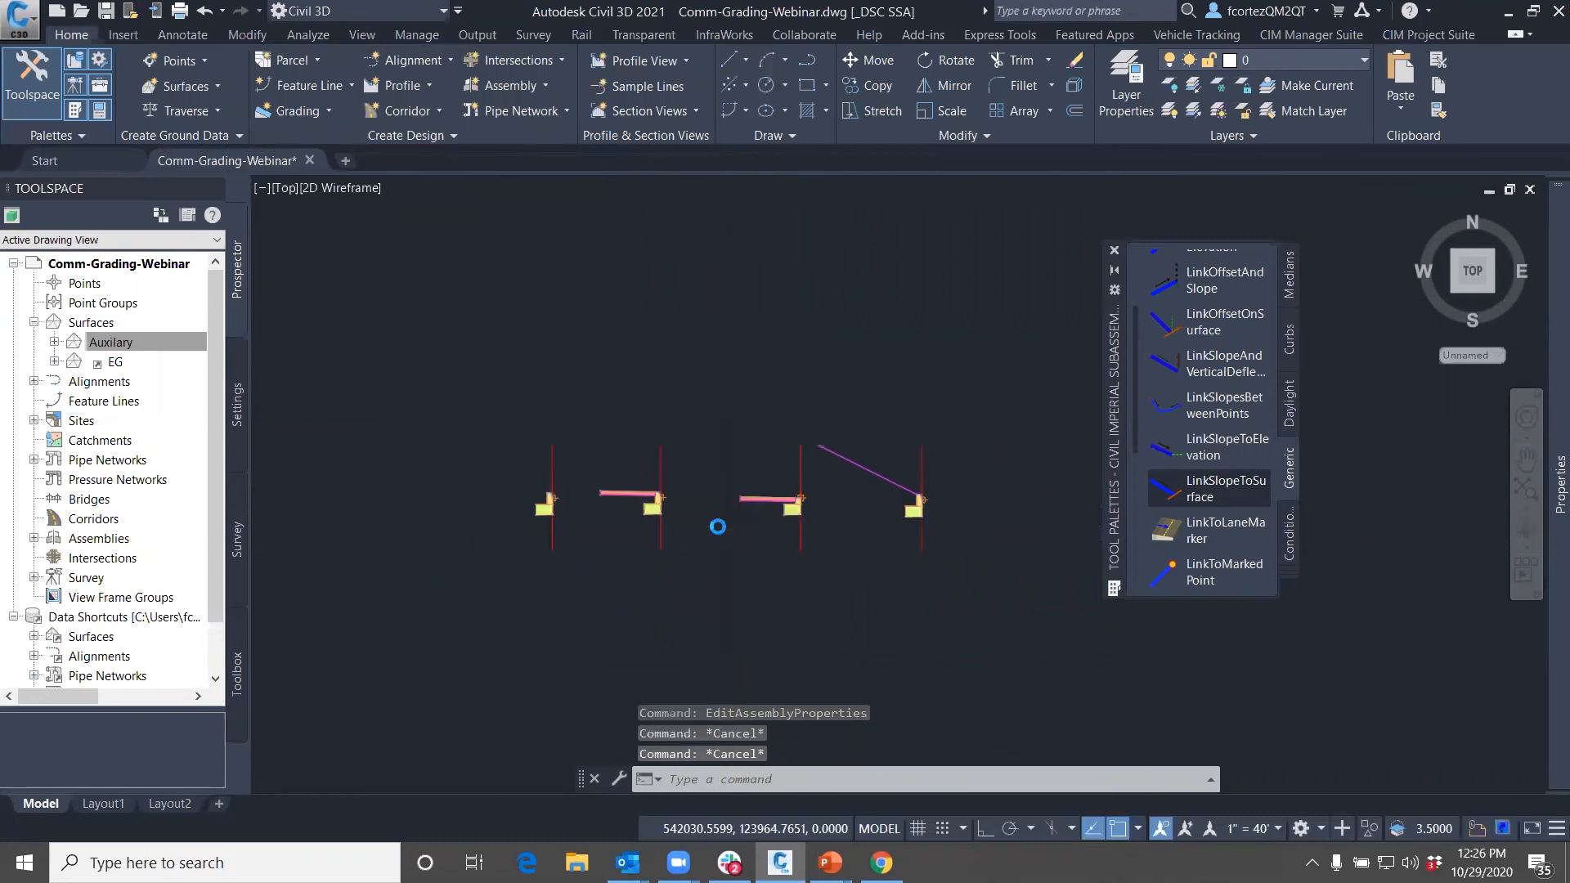
pyautogui.scroll(6, 632, 569)
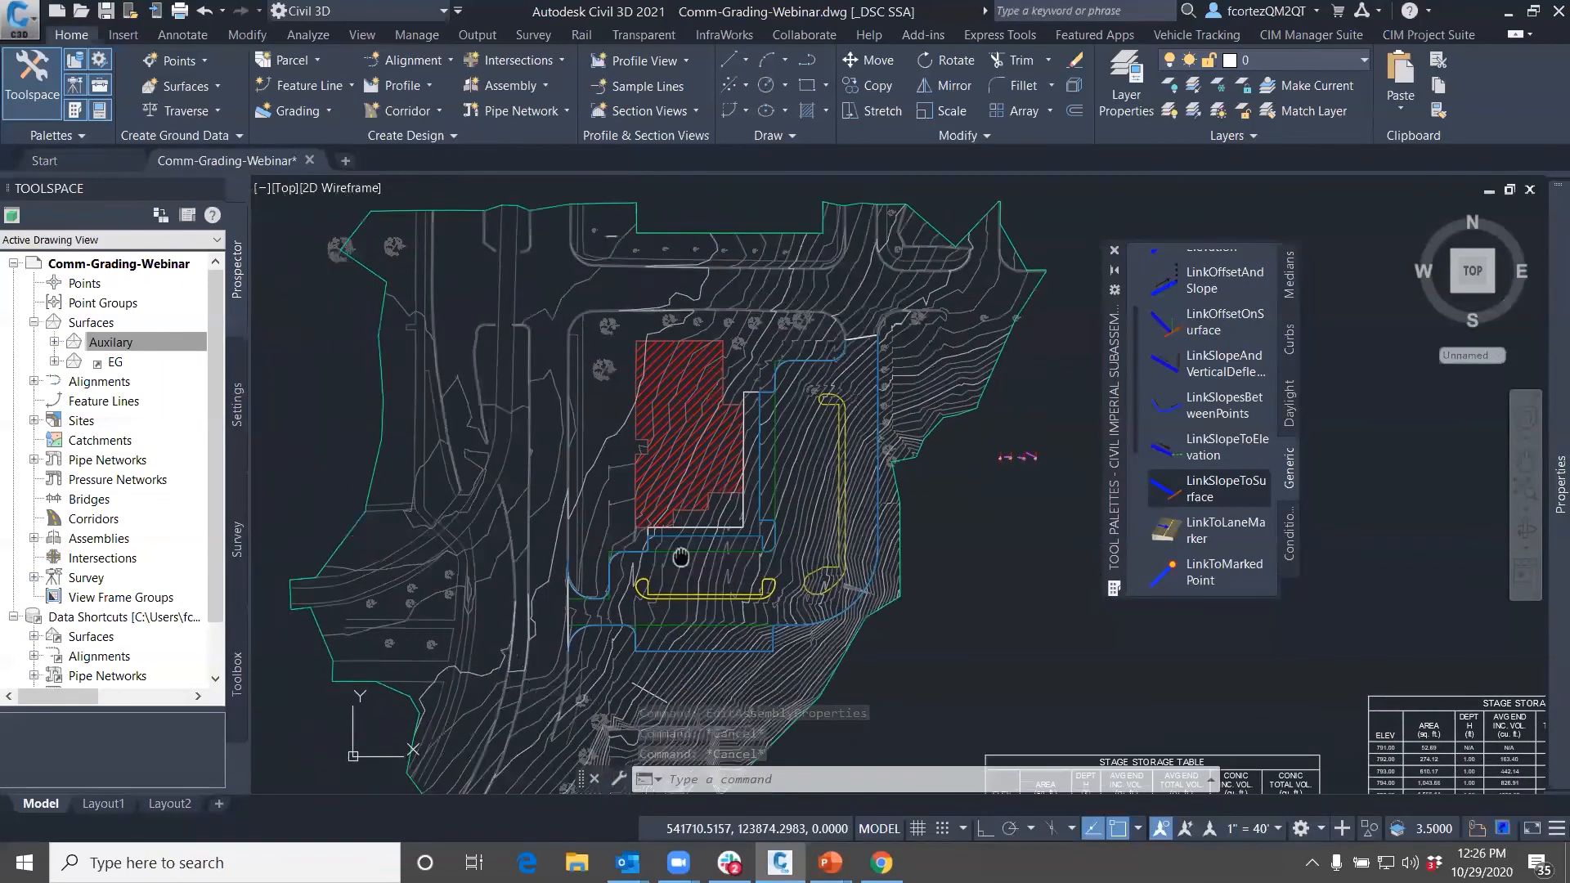
pyautogui.moveTo(661, 551); pyautogui.dragTo(733, 523, button='middle')
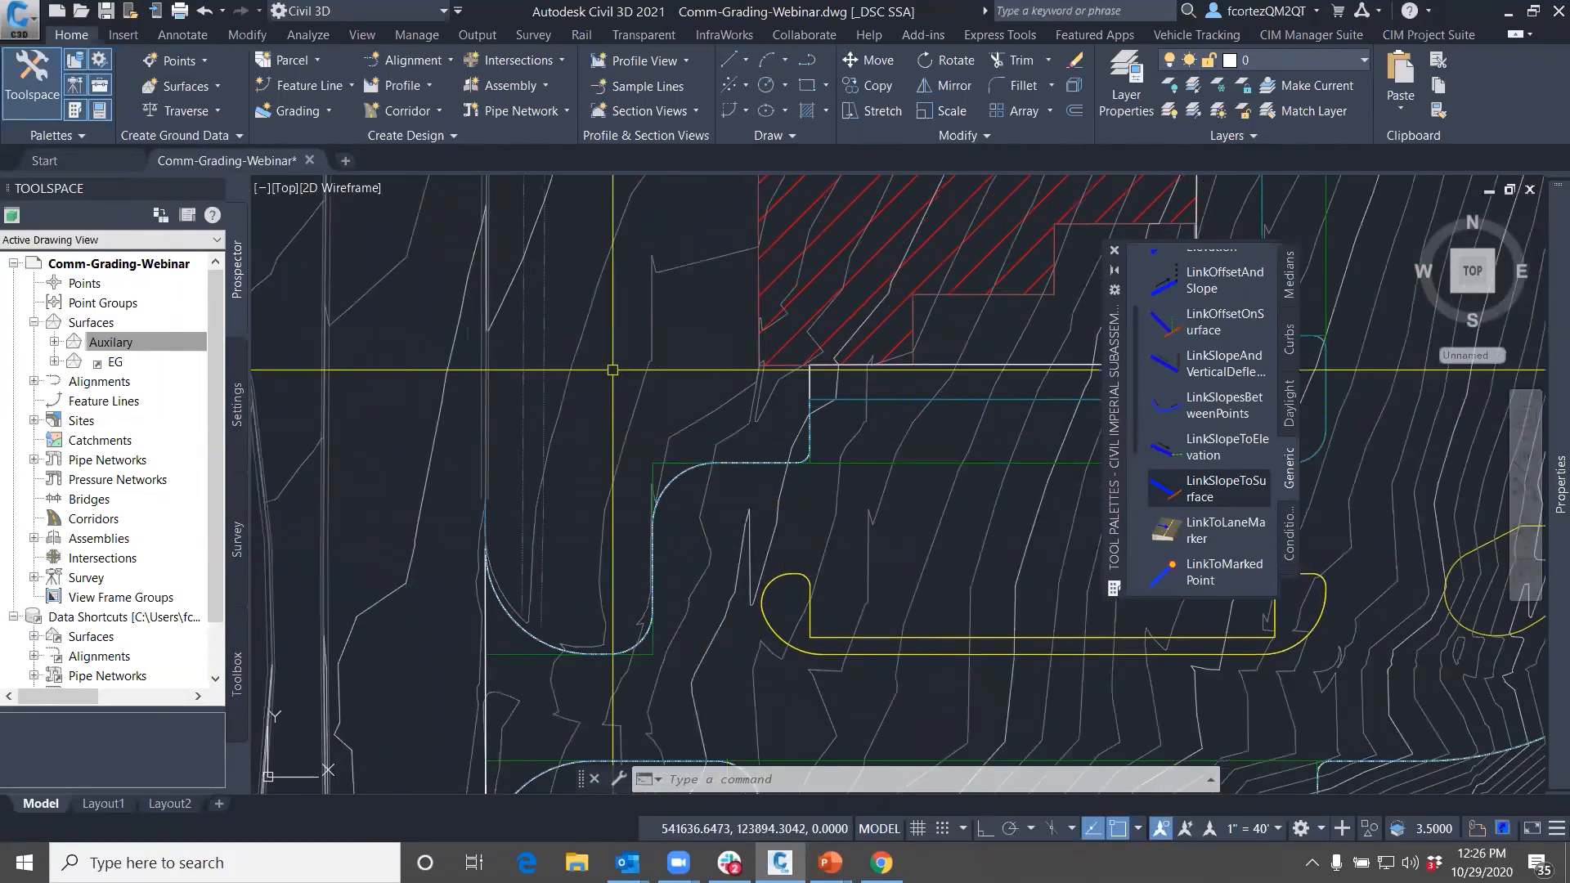
pyautogui.click(1113, 250)
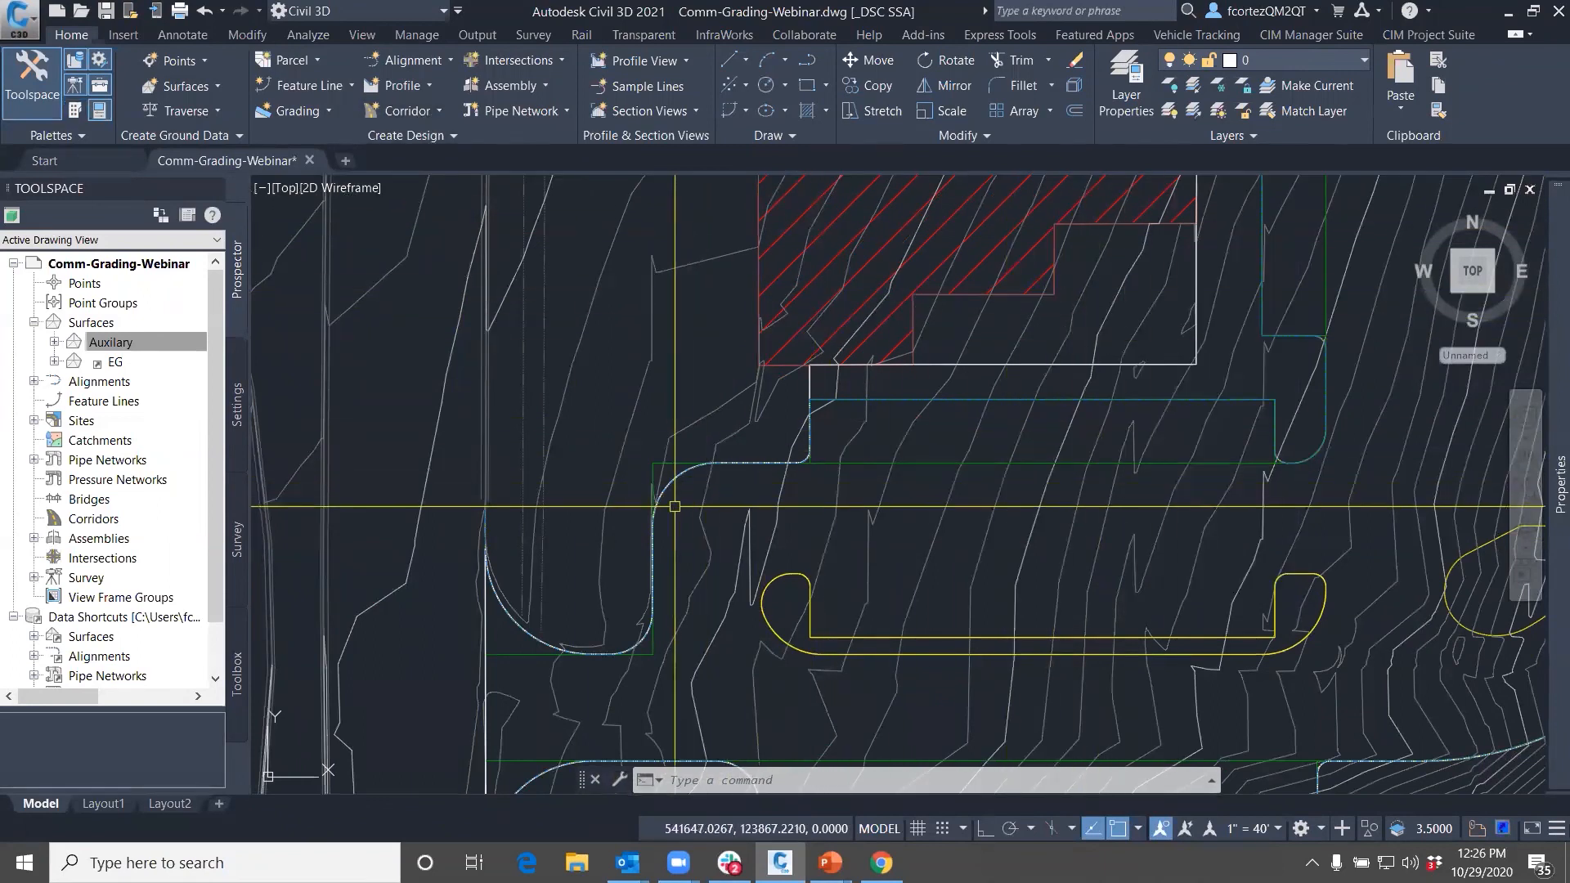
# Set up a new corridor with the curb feature line beside the building as its baseline and "Curb Only" as its assembly
pyautogui.click(407, 111)
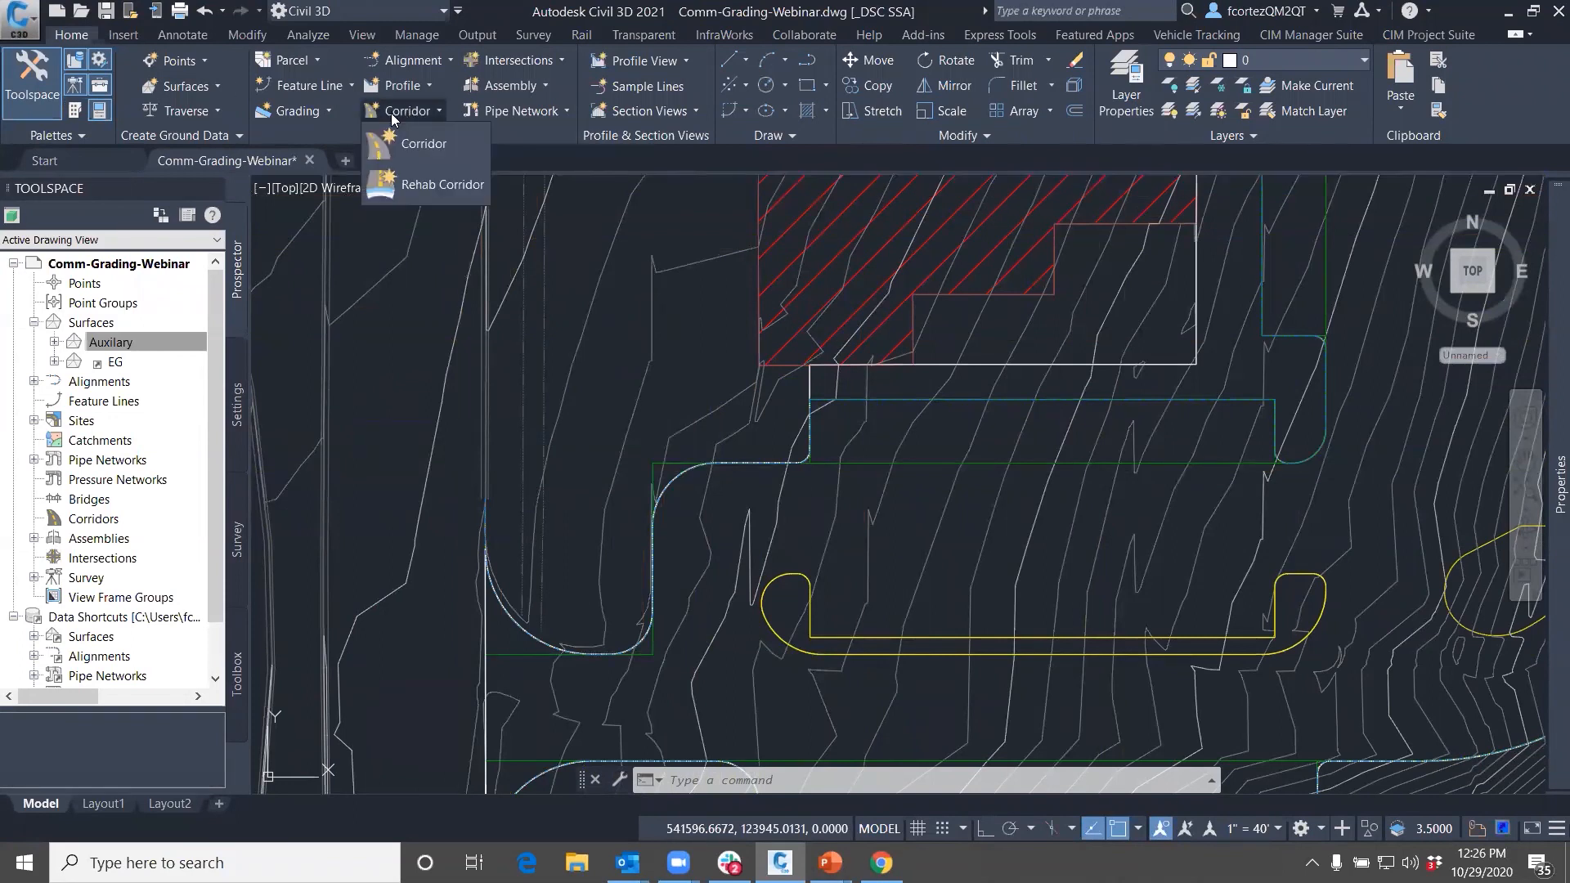
pyautogui.click(429, 145)
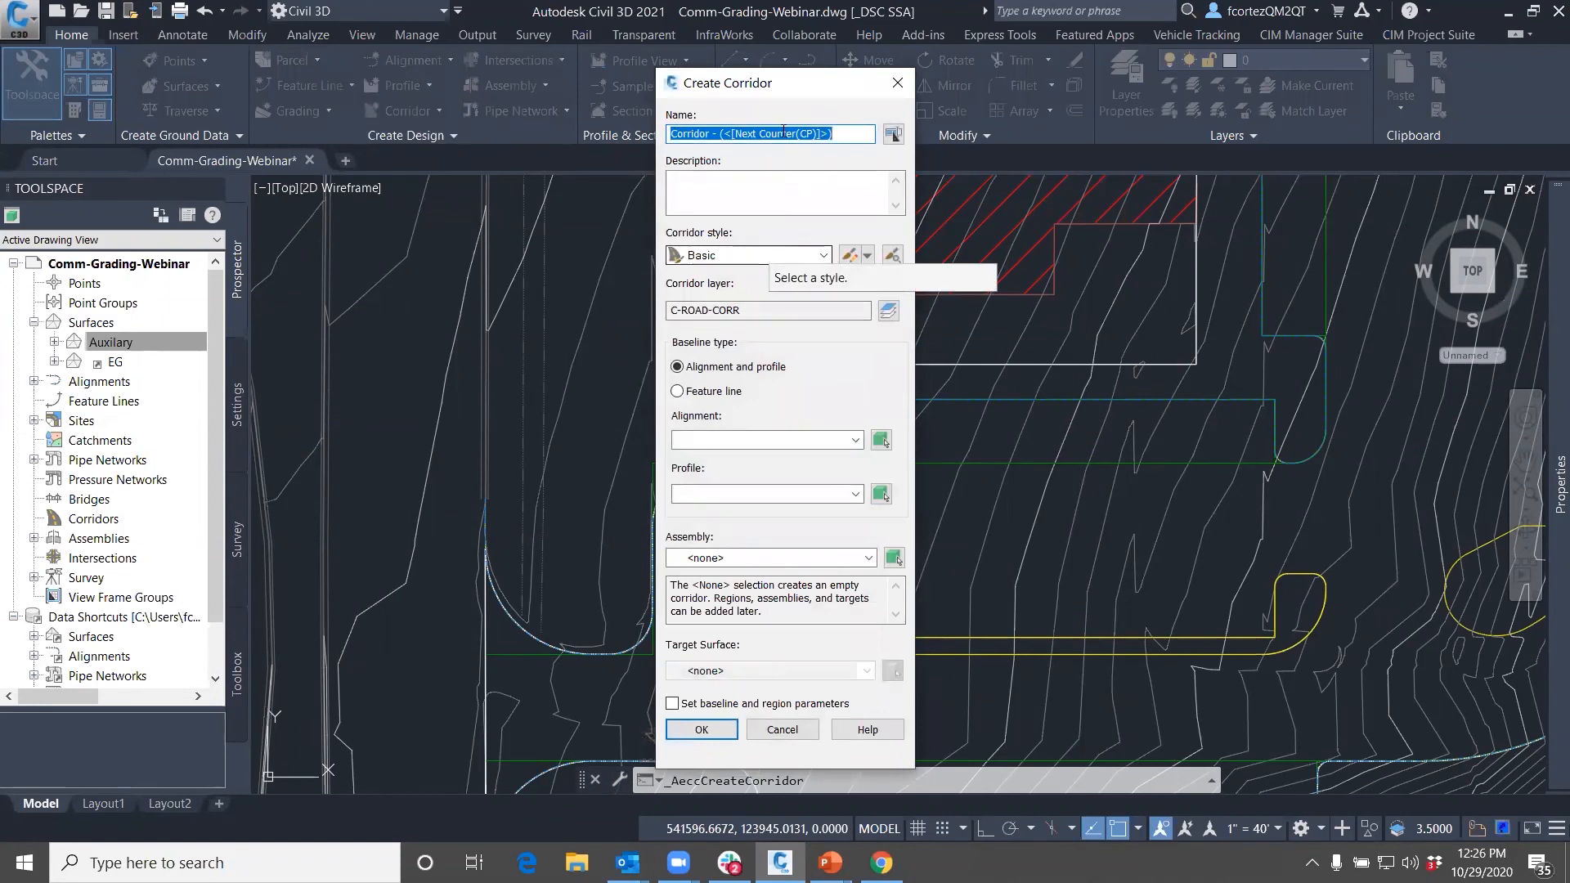
pyautogui.click(678, 392)
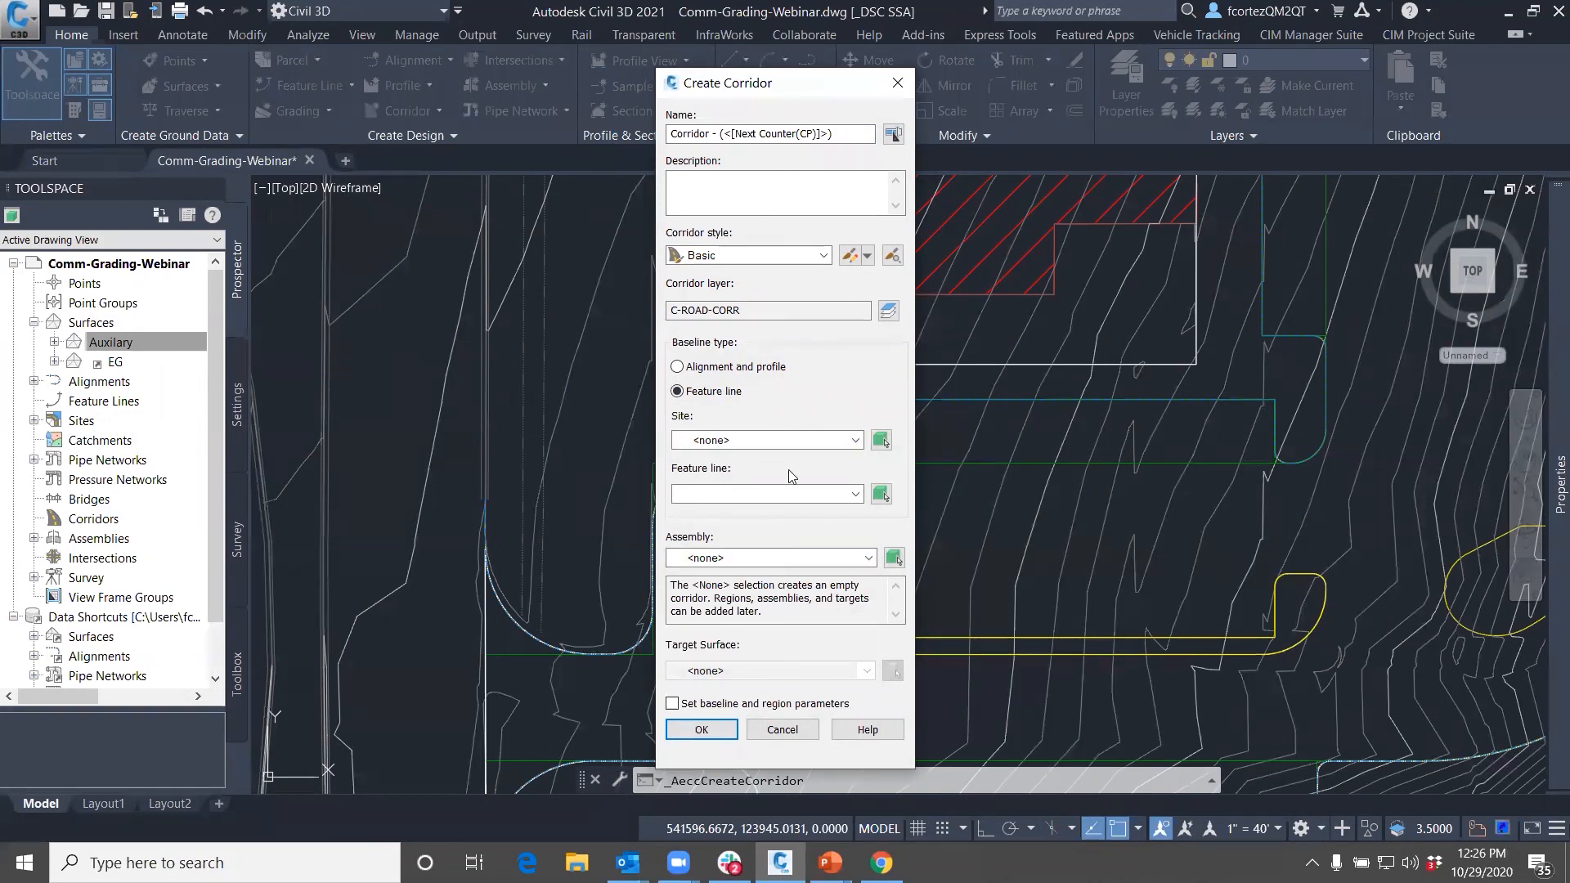
pyautogui.click(881, 493)
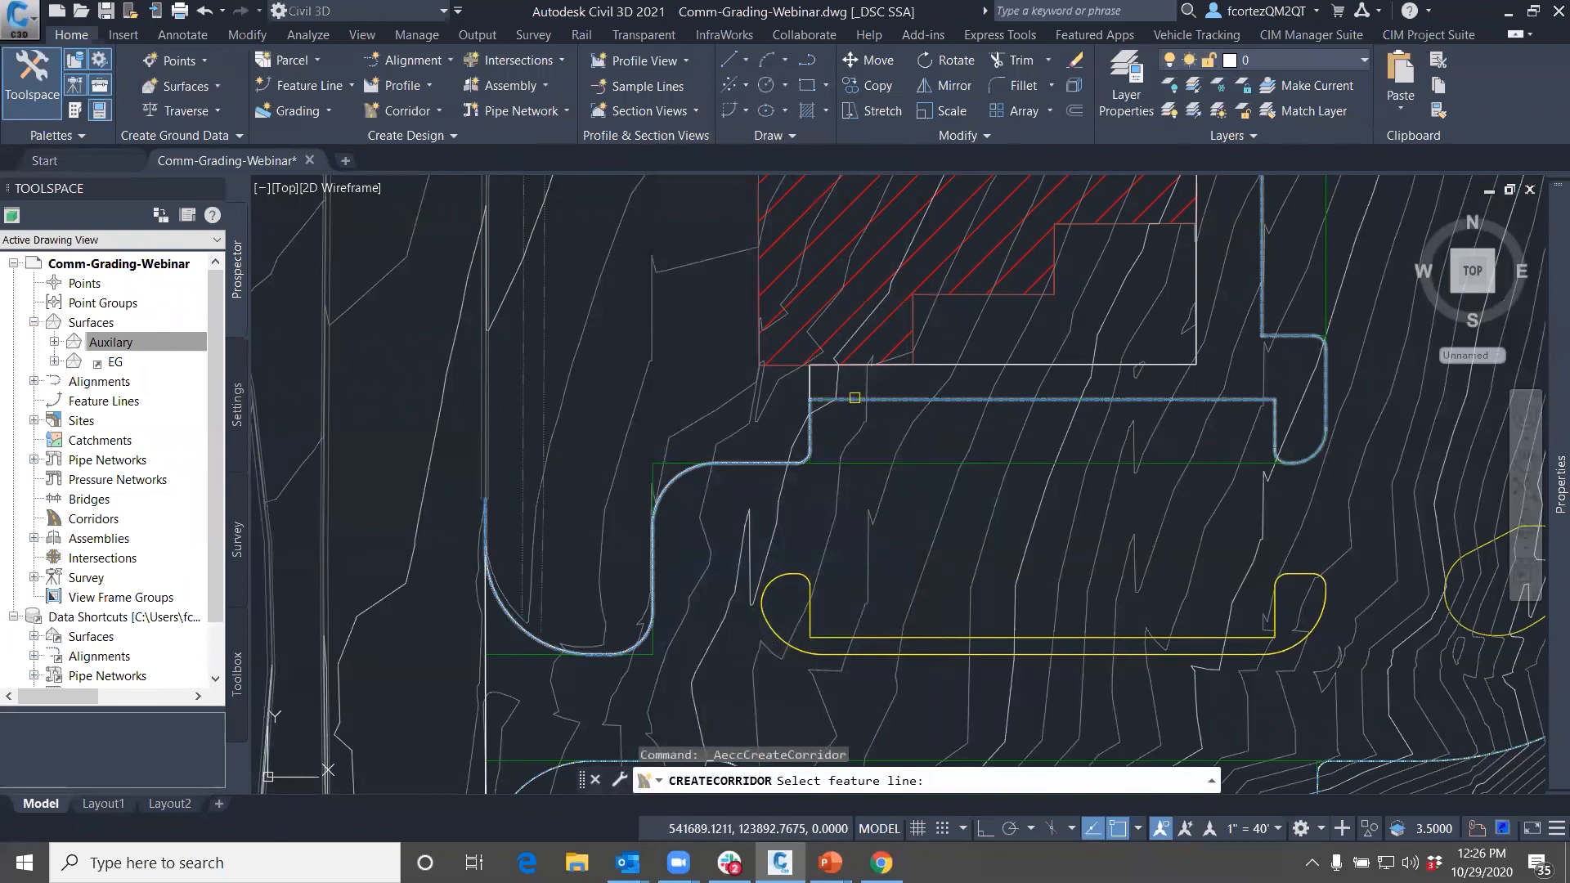
pyautogui.click(854, 399)
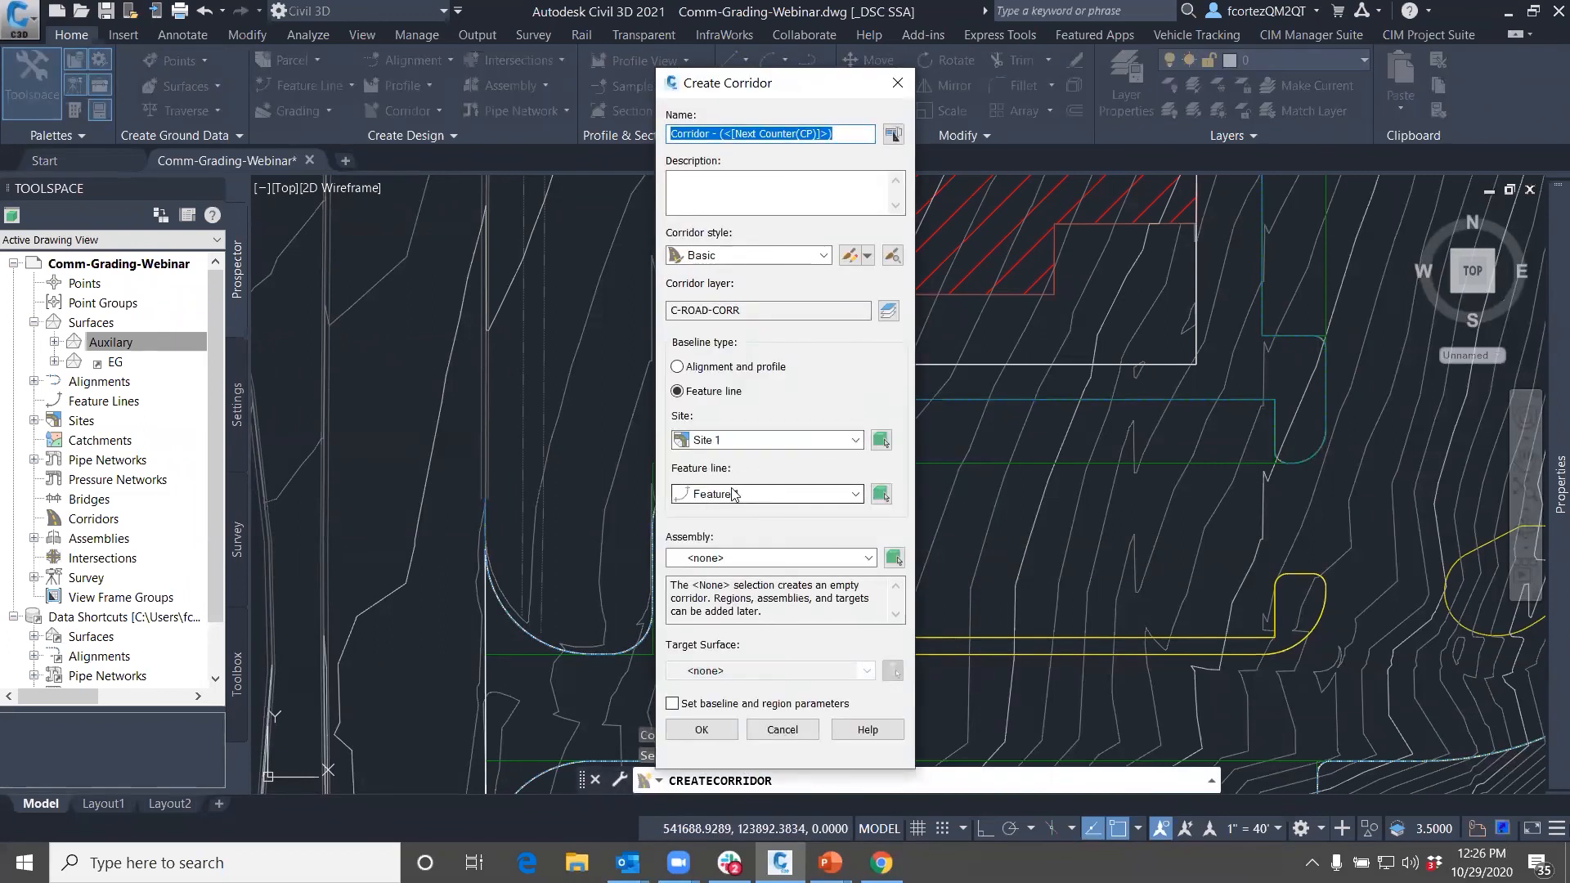
pyautogui.click(729, 559)
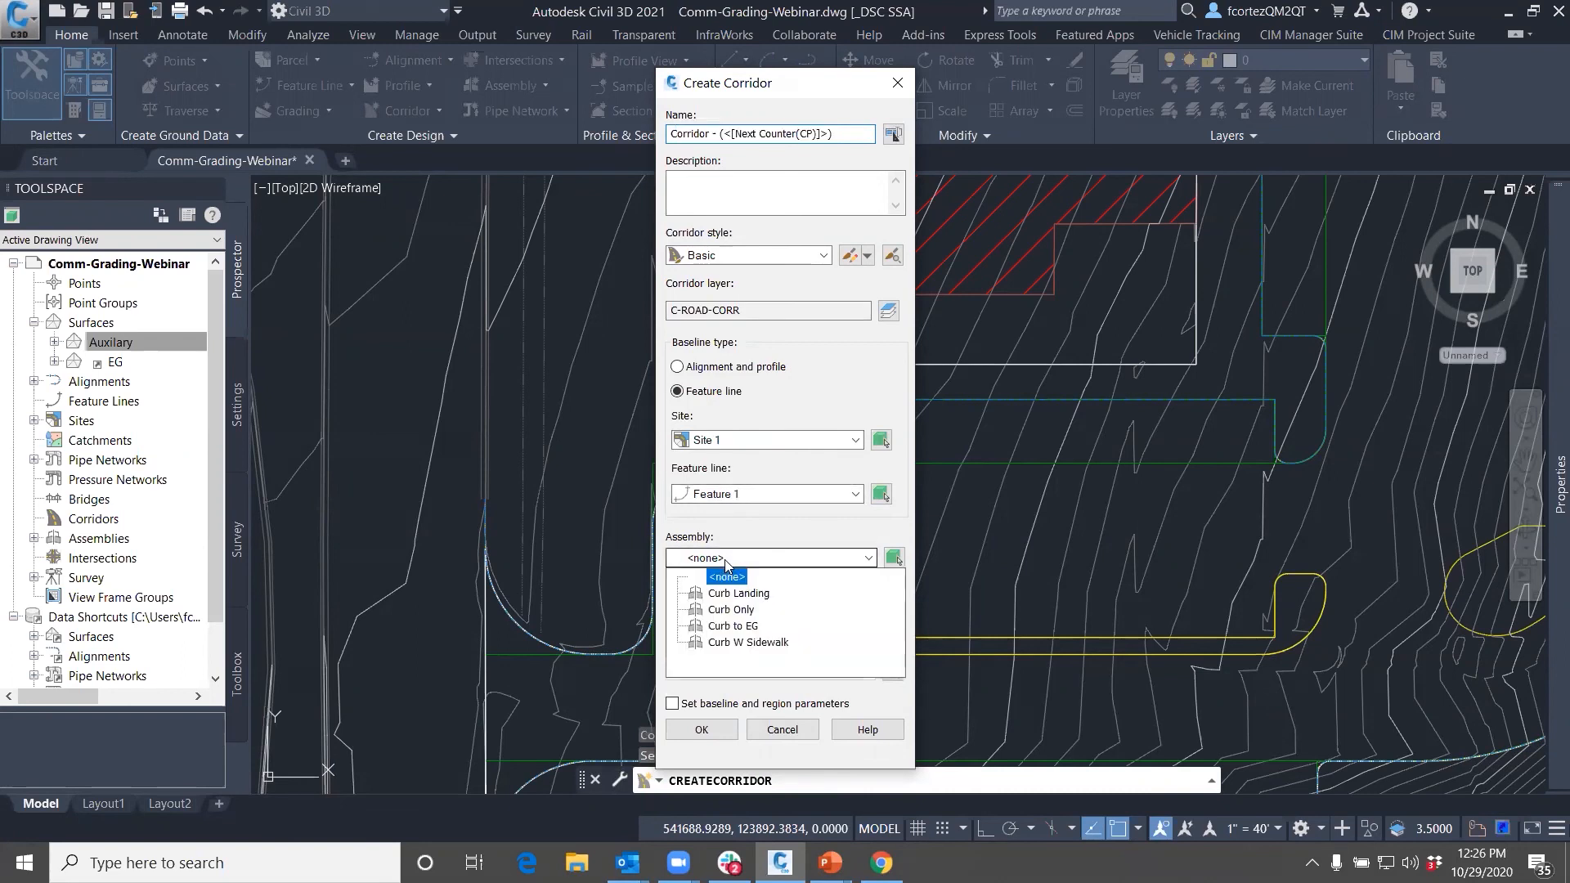
pyautogui.click(730, 610)
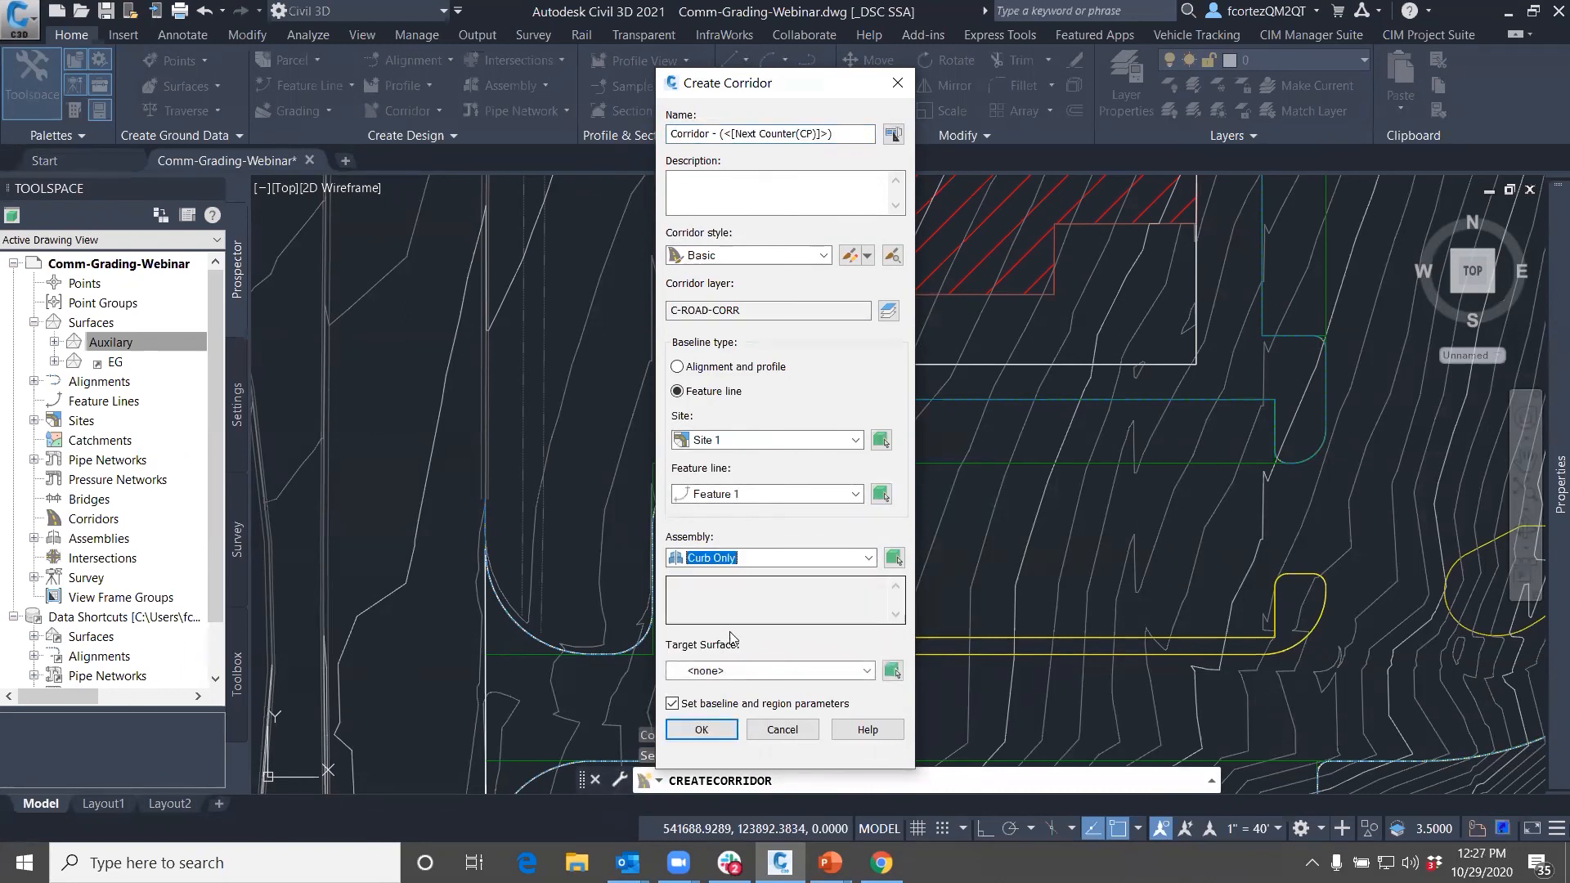
pyautogui.click(701, 730)
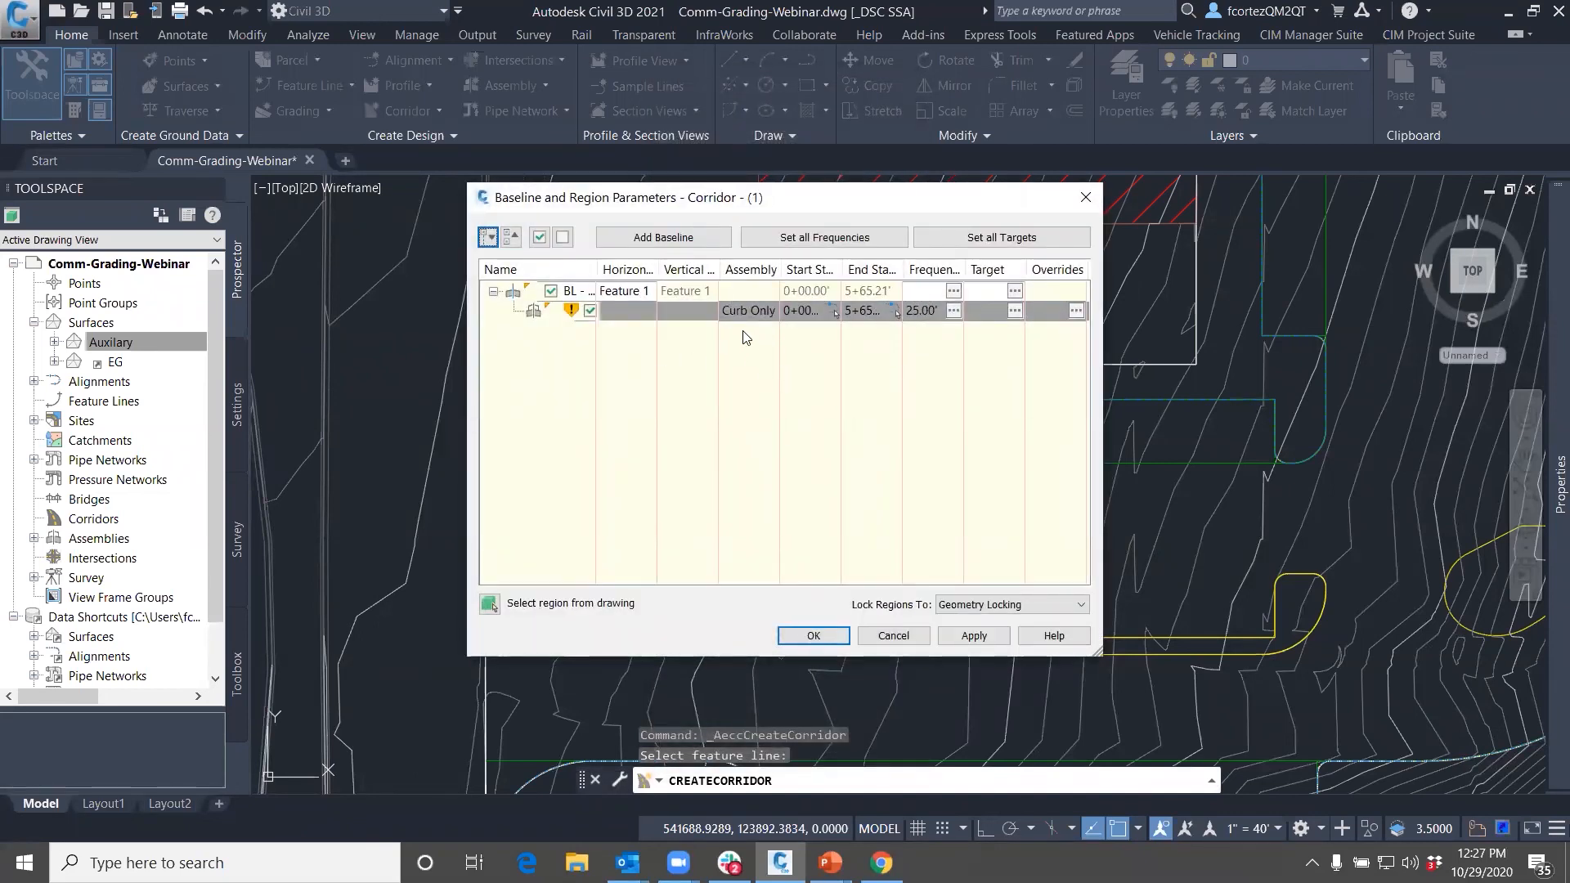
# Set the baseline's assembly frequency to 5 feet along tangents and a 1-foot curve increment
pyautogui.click(952, 300)
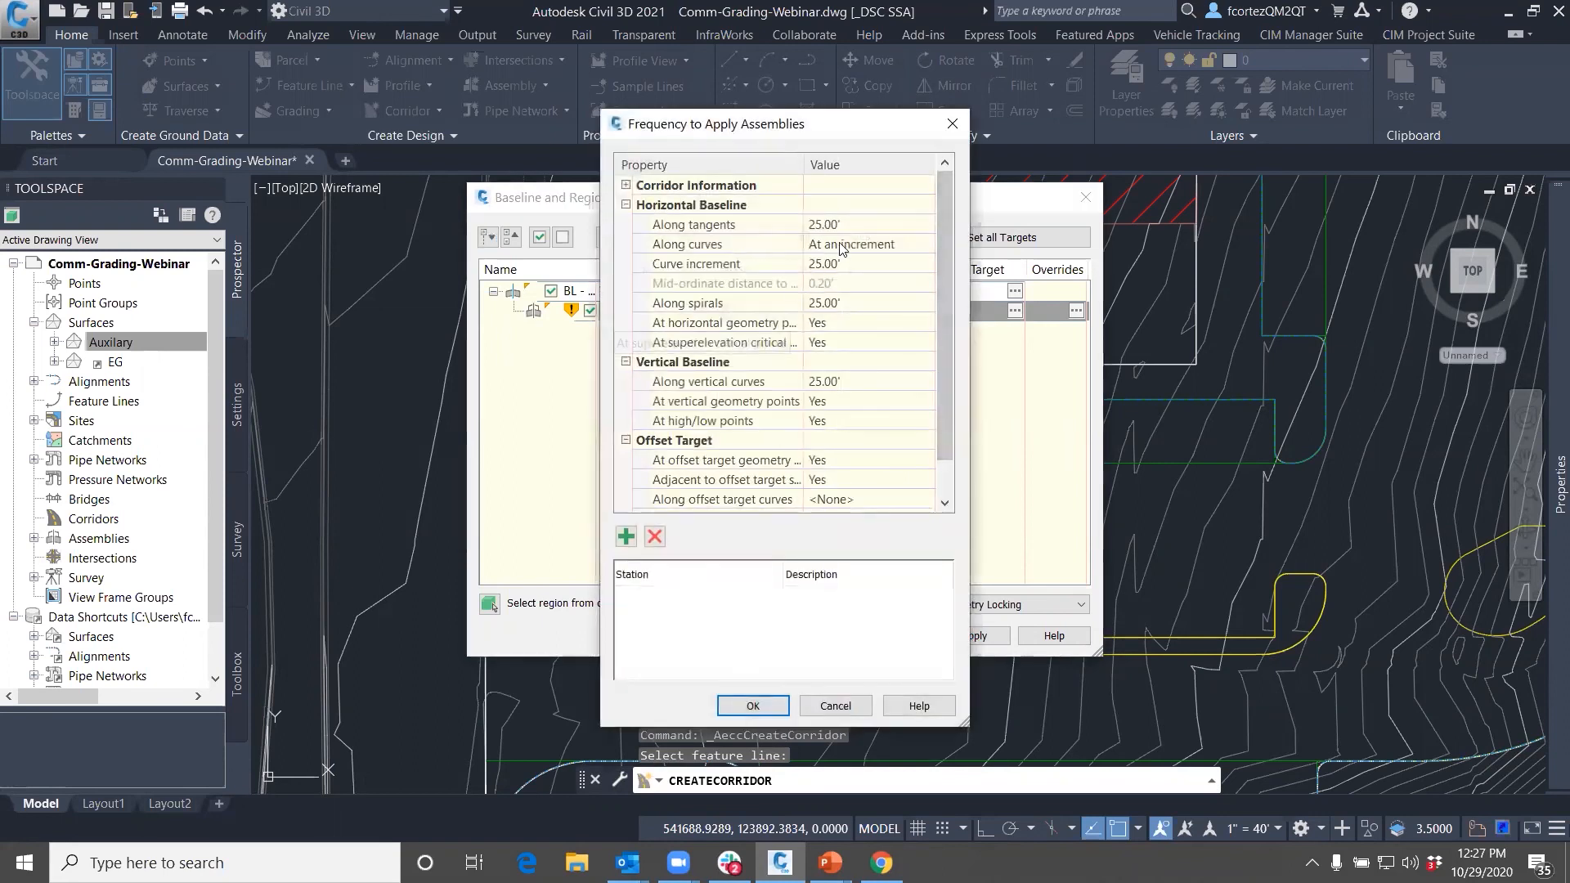
pyautogui.press('Return')
pyautogui.click(849, 261)
pyautogui.write('1')
pyautogui.press('Return')
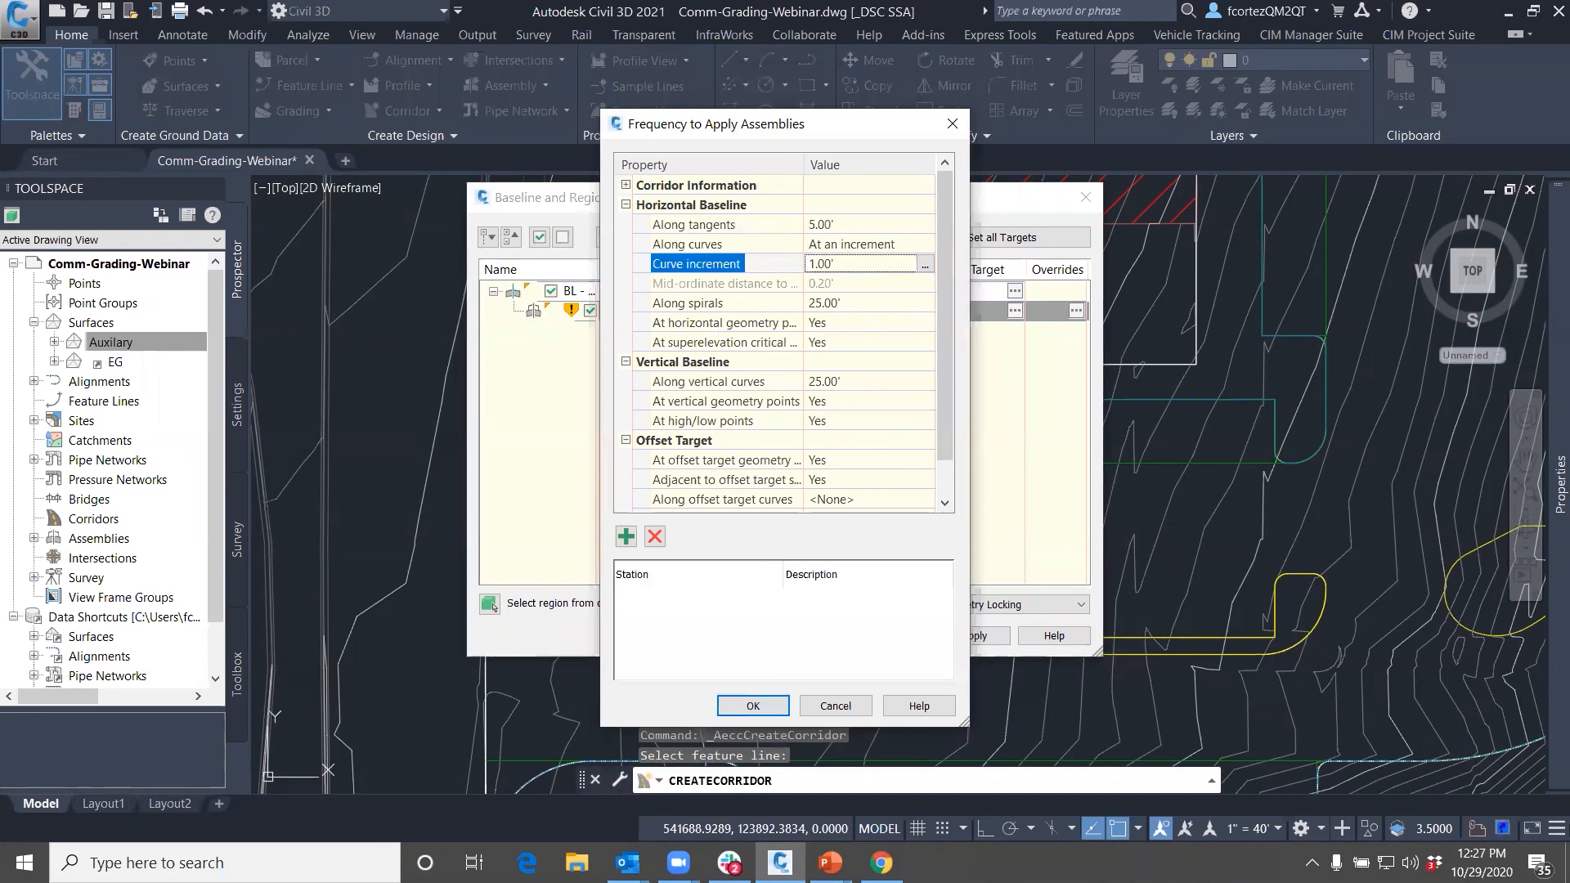
pyautogui.click(753, 705)
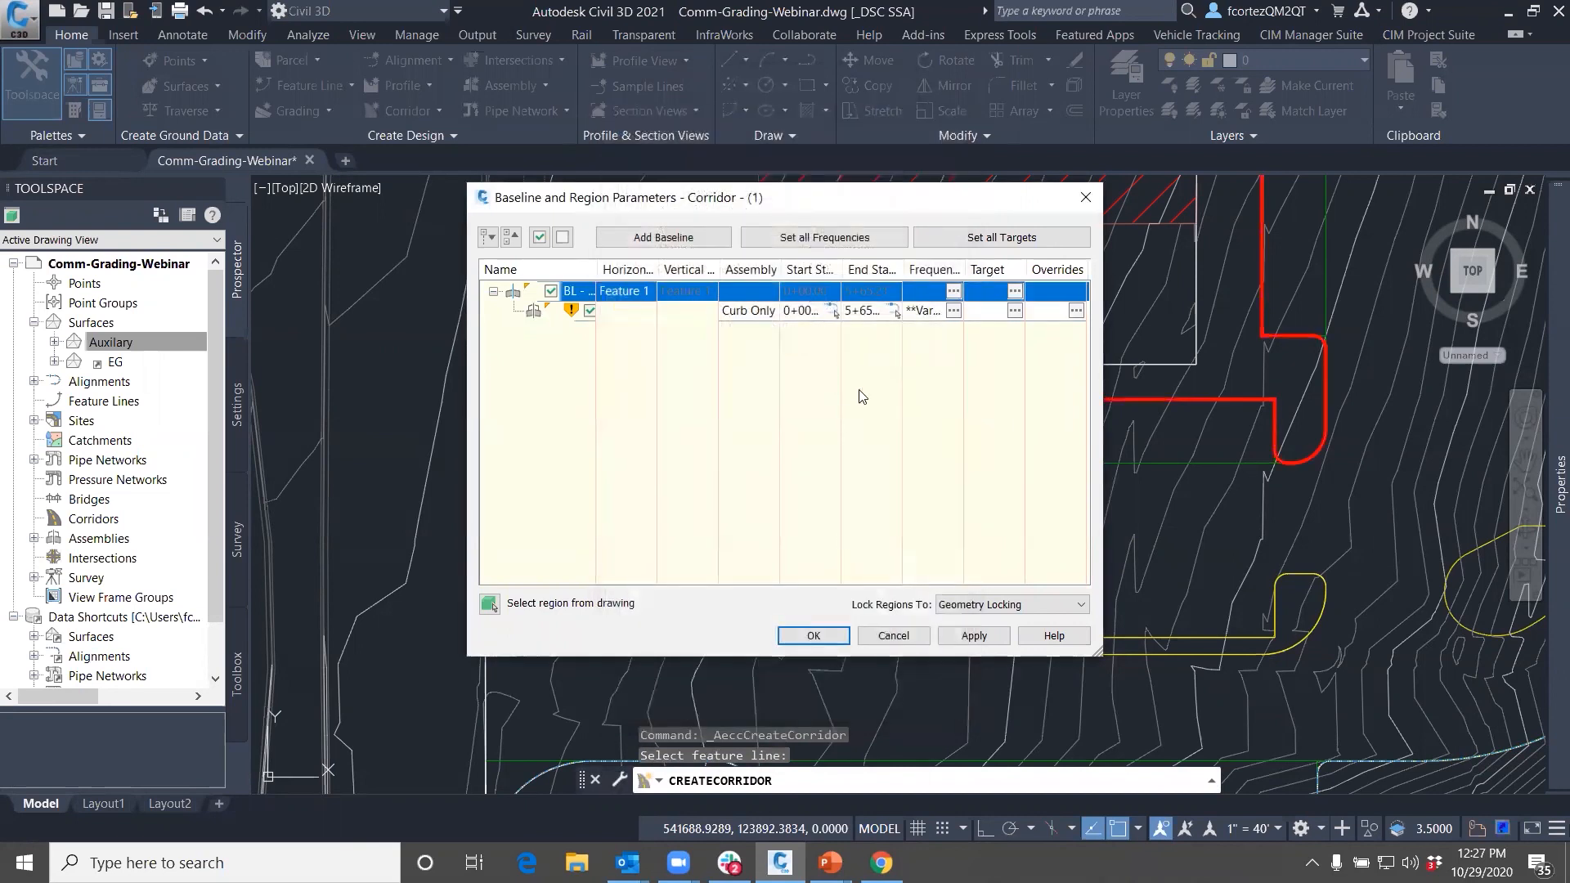
# Apply the baseline and region parameters and build the corridor along the curb feature line
pyautogui.click(974, 636)
pyautogui.click(640, 397)
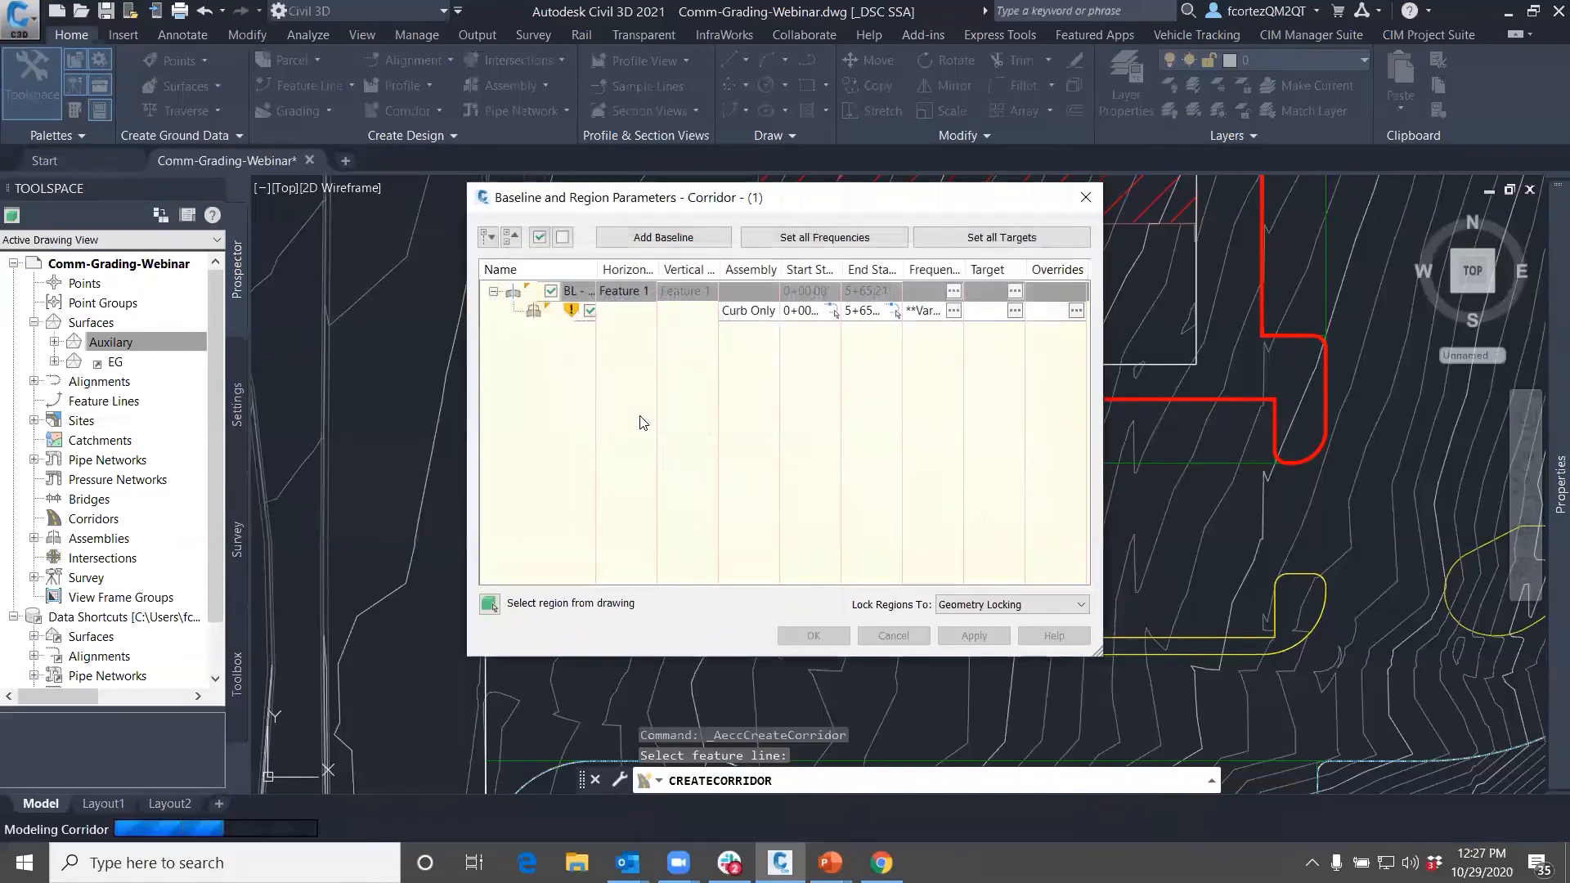
pyautogui.click(812, 637)
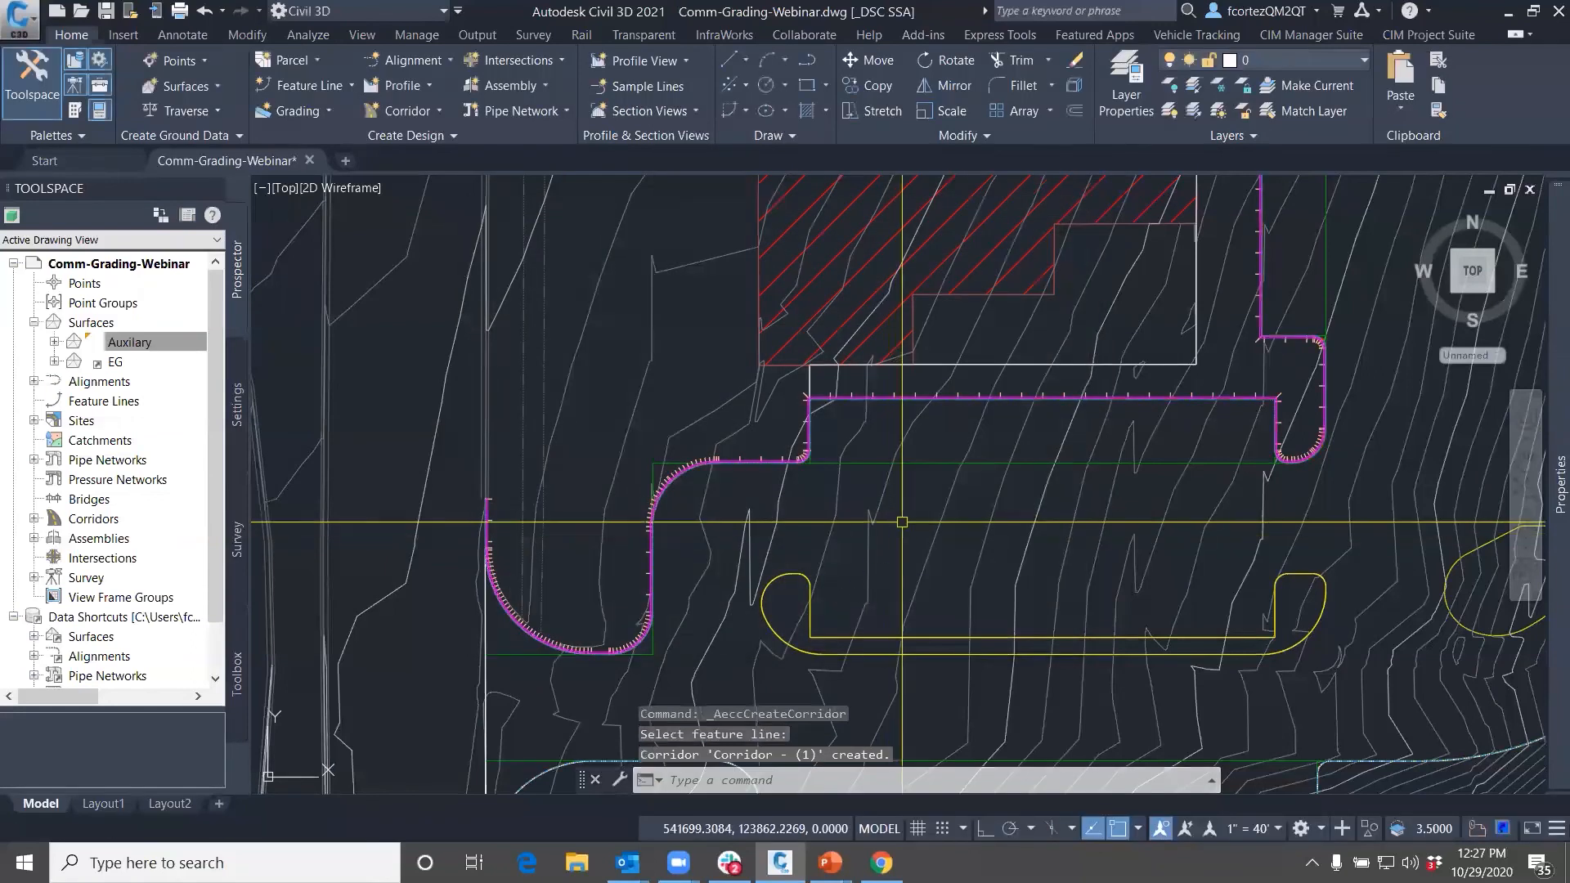
pyautogui.moveTo(986, 445); pyautogui.dragTo(891, 442, button='middle')
pyautogui.scroll(-2, 937, 489)
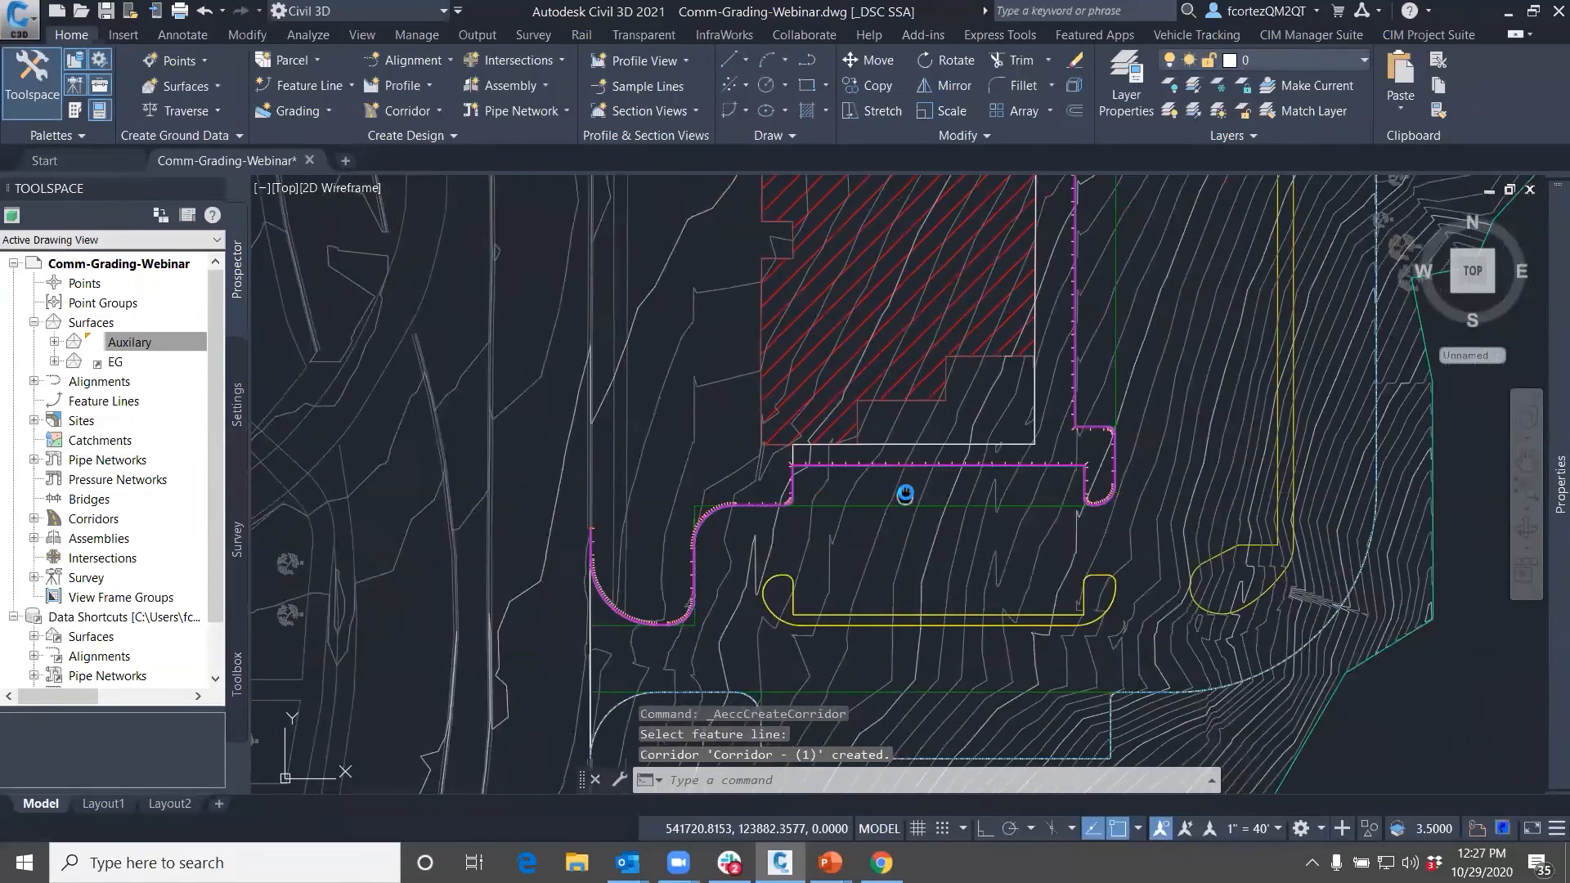
pyautogui.scroll(2, 937, 489)
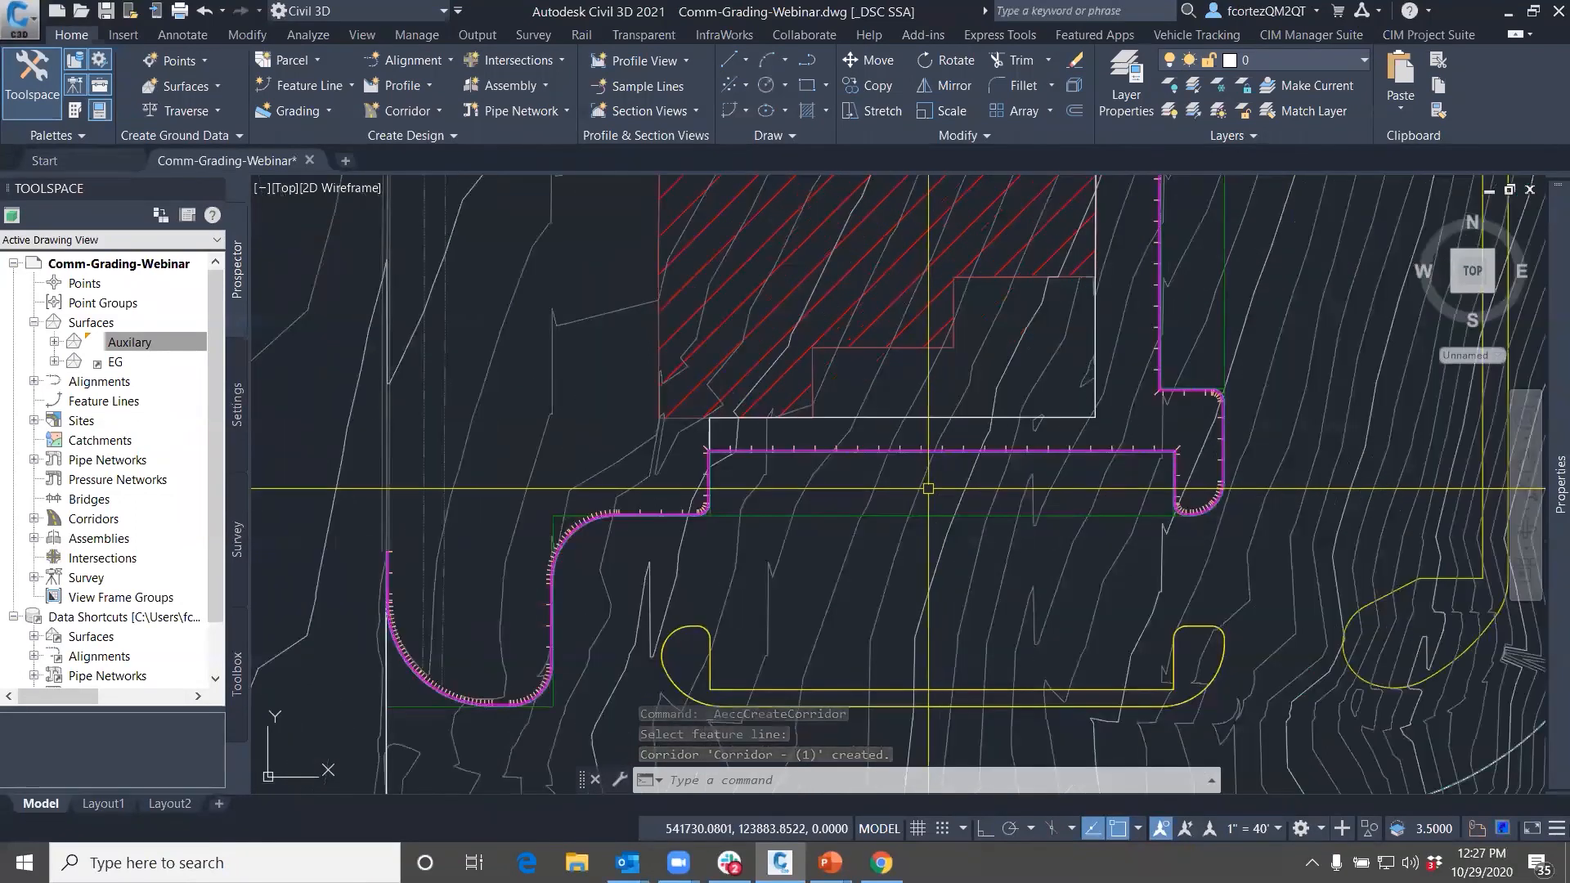
pyautogui.moveTo(928, 488); pyautogui.dragTo(877, 515, button='middle')
pyautogui.press('Escape')
pyautogui.press('Escape')
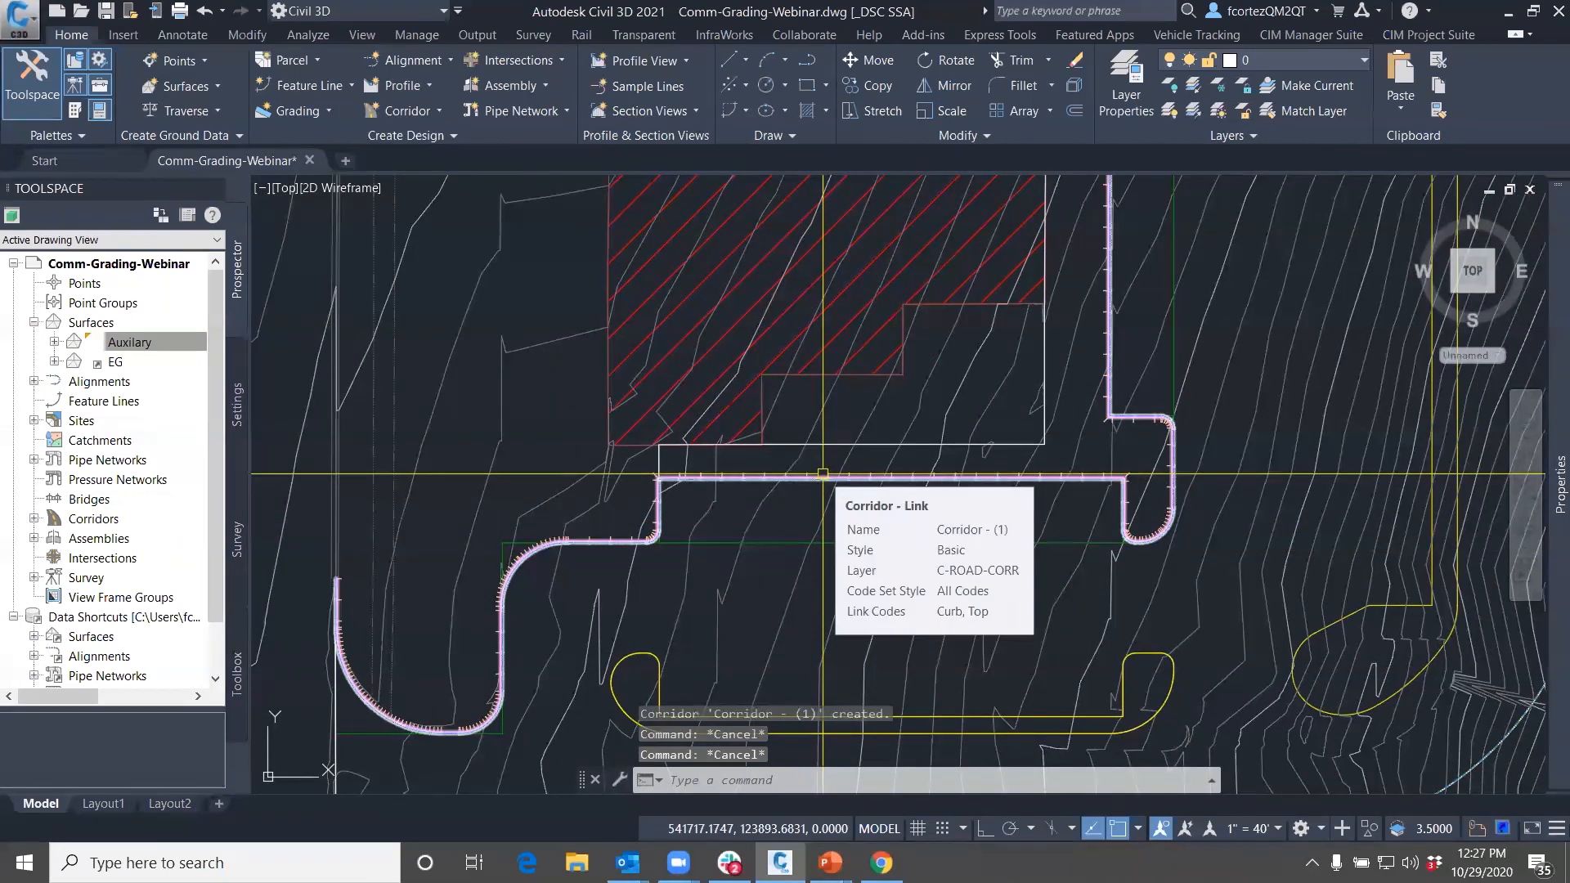
pyautogui.click(165, 335)
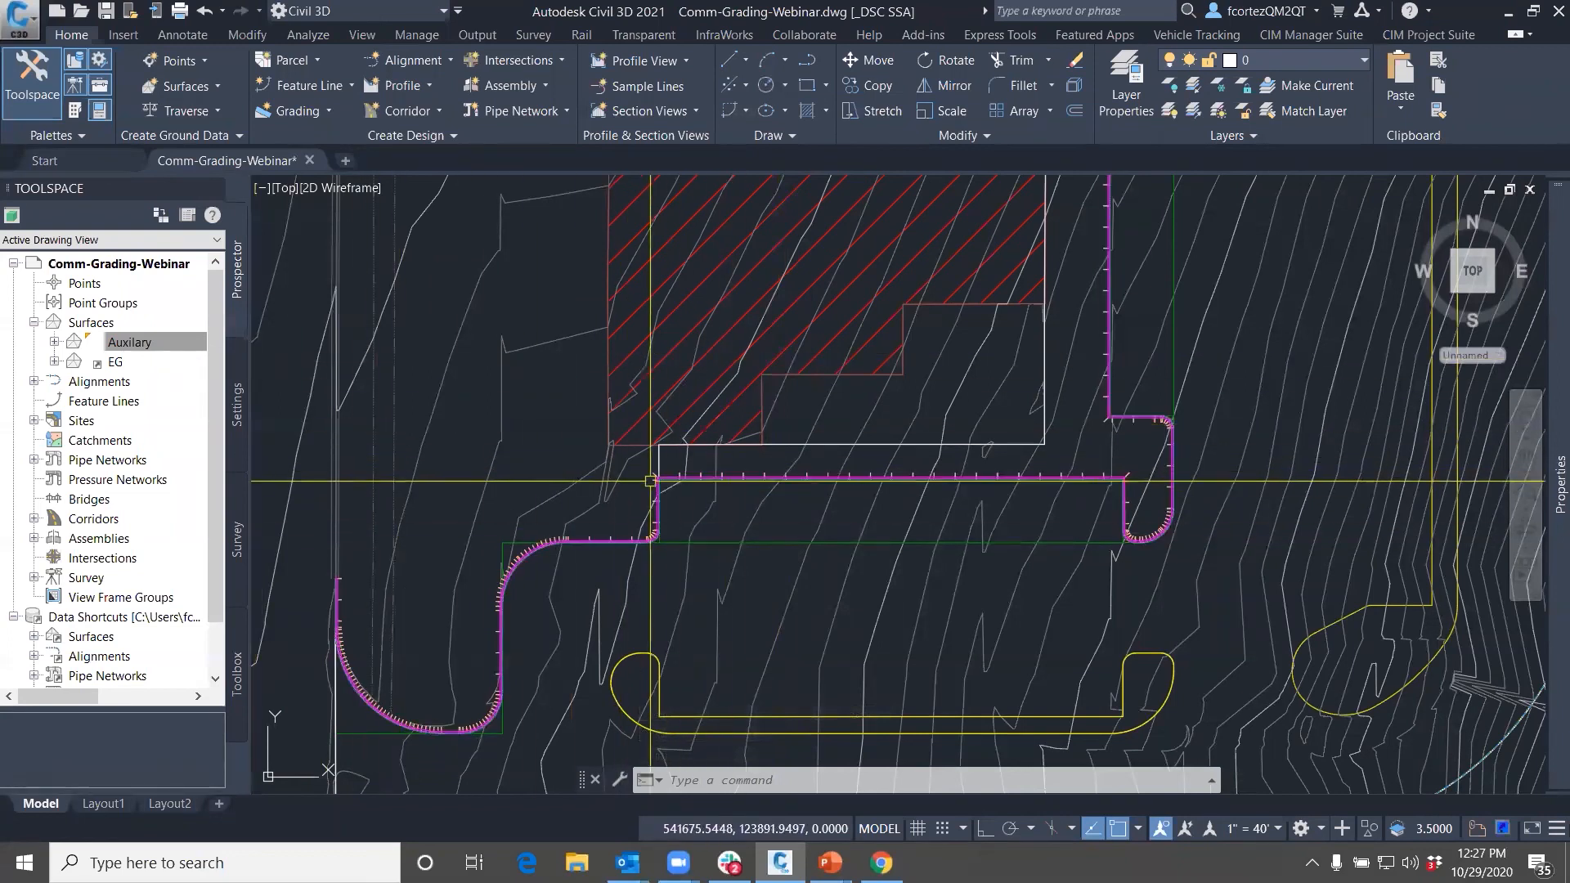
# Create a corridor surface for Corridor - (1) and set its surface style to _No Display
pyautogui.moveTo(870, 507); pyautogui.dragTo(753, 513, button='middle')
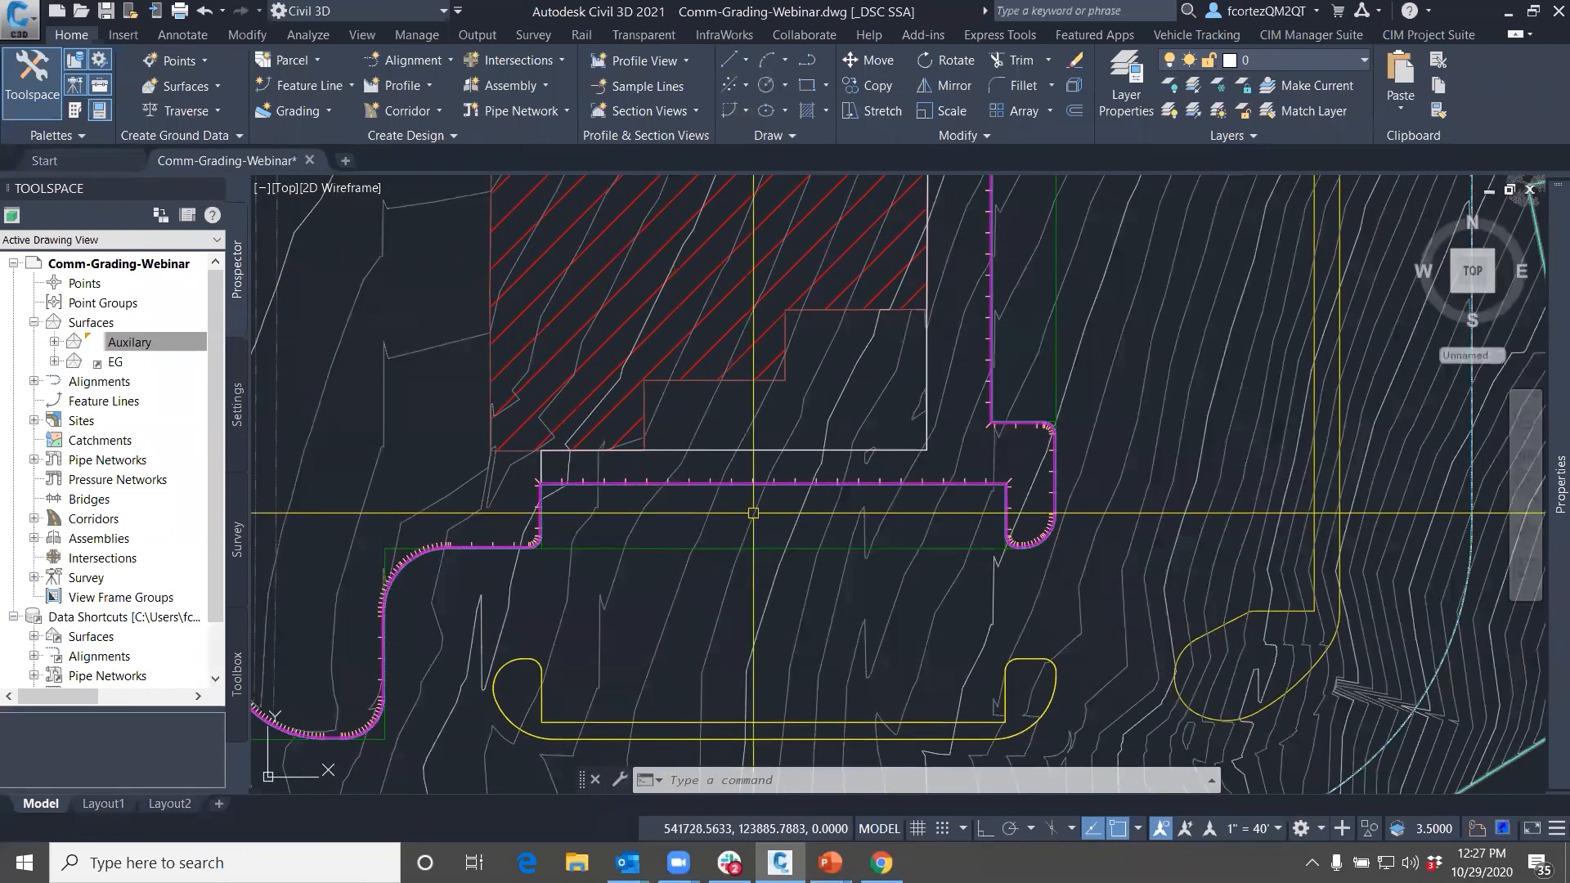
pyautogui.scroll(6, 753, 512)
pyautogui.click(747, 433)
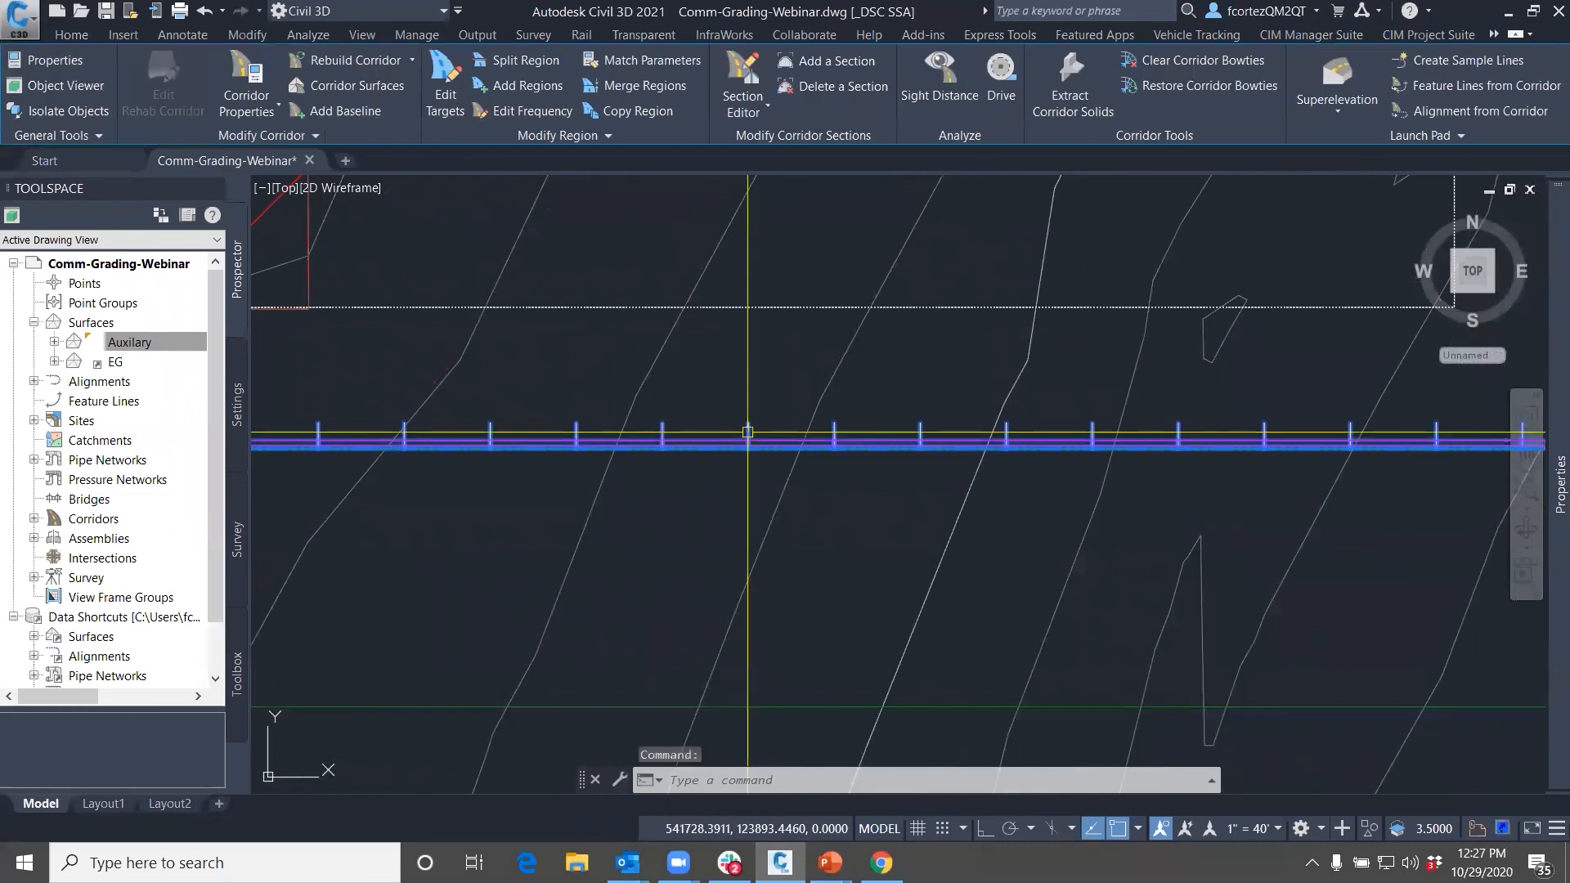
pyautogui.rightClick(747, 432)
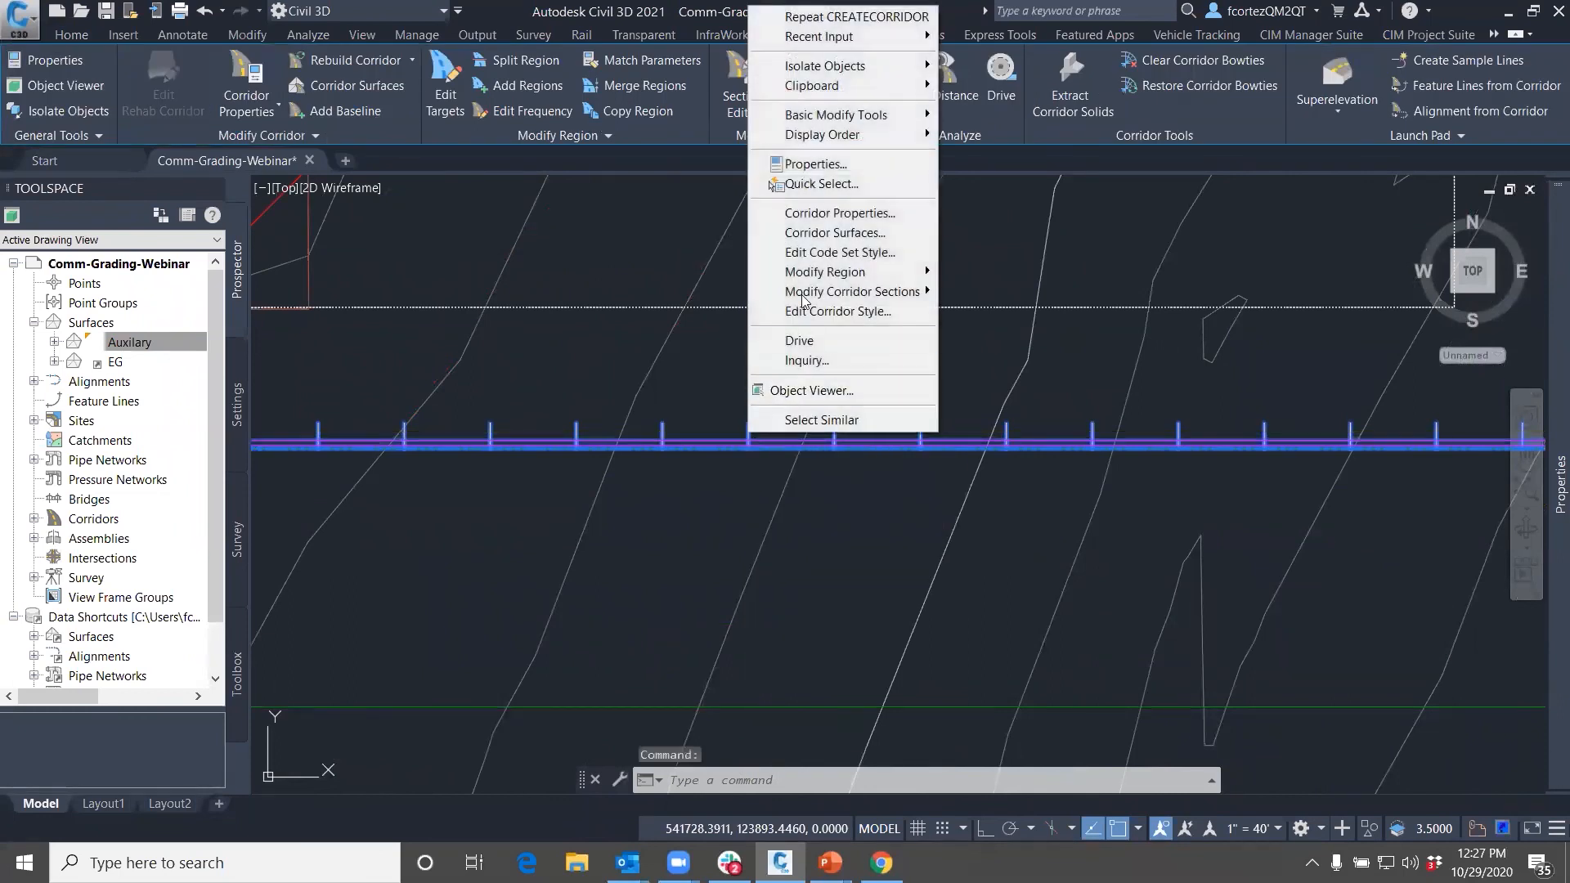
pyautogui.click(814, 235)
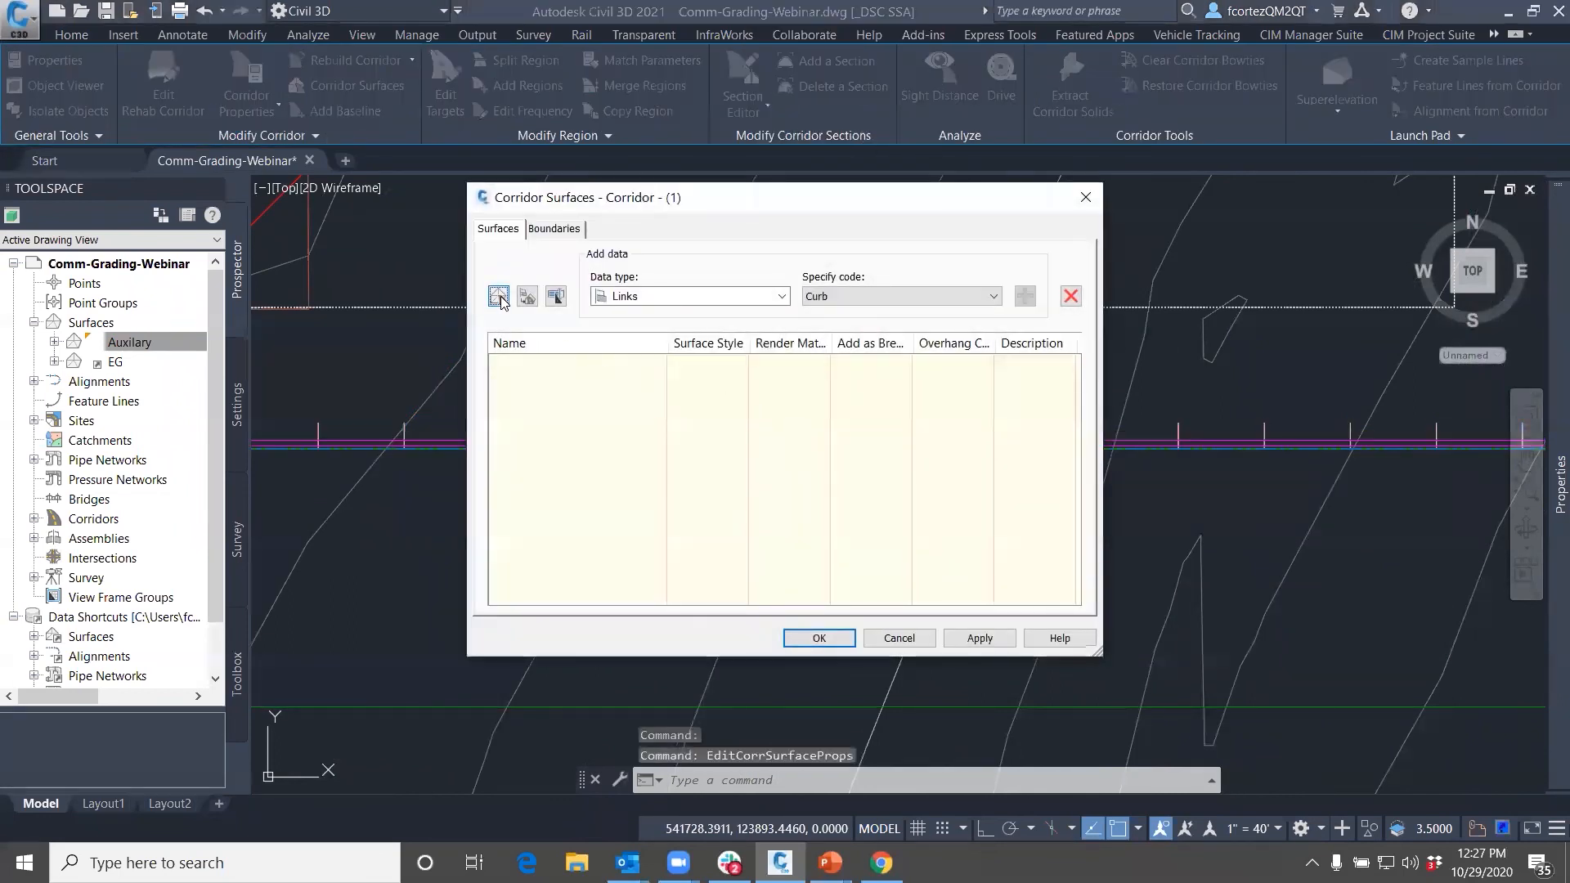
pyautogui.click(499, 296)
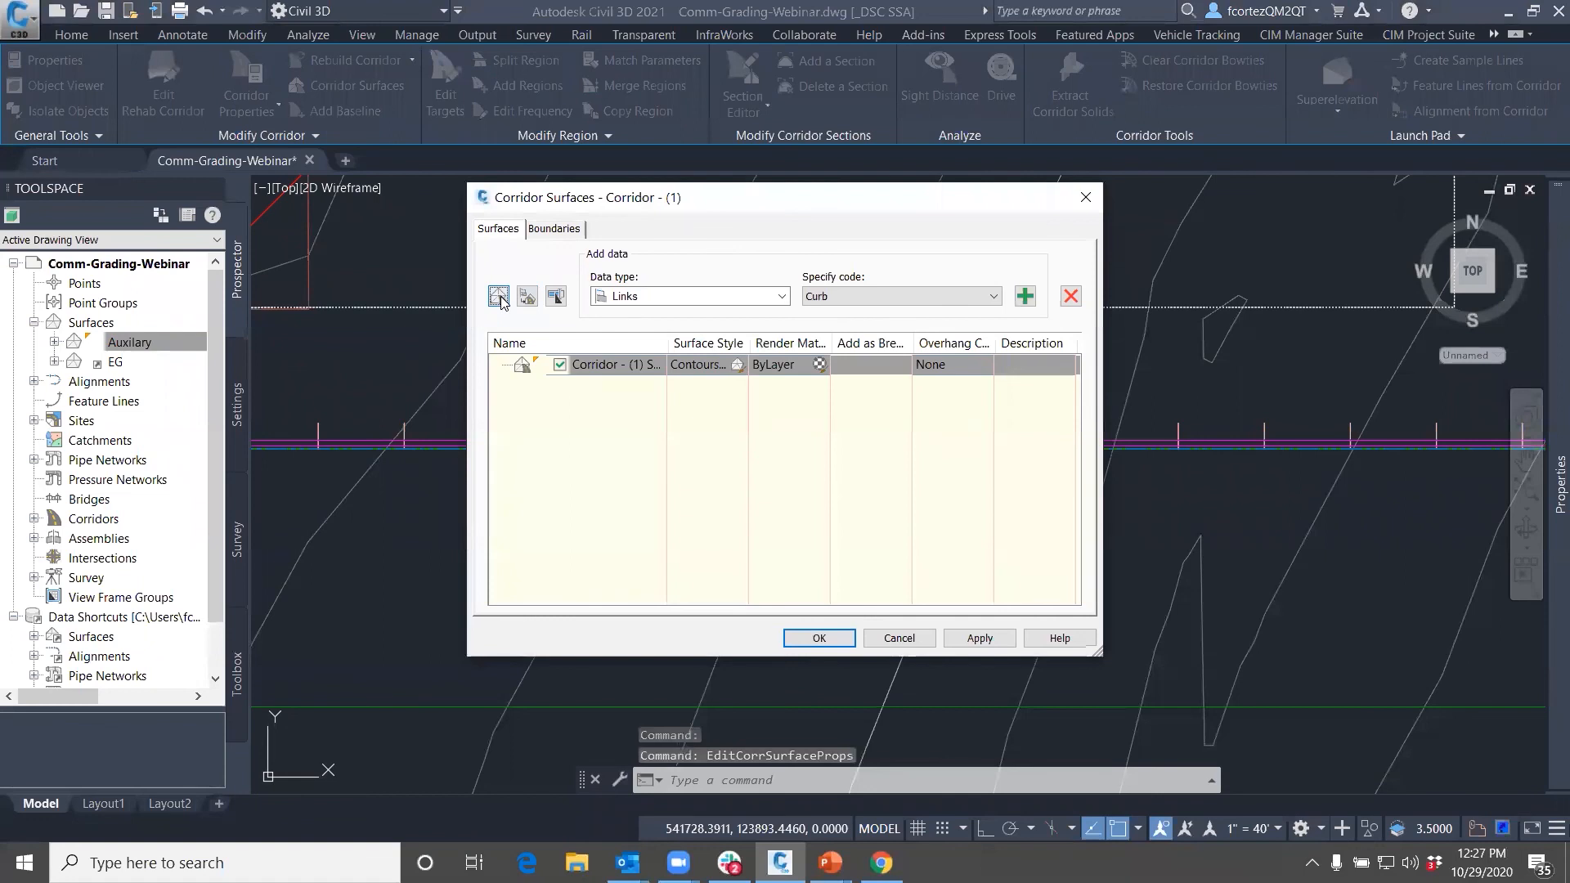
pyautogui.click(736, 365)
pyautogui.click(692, 335)
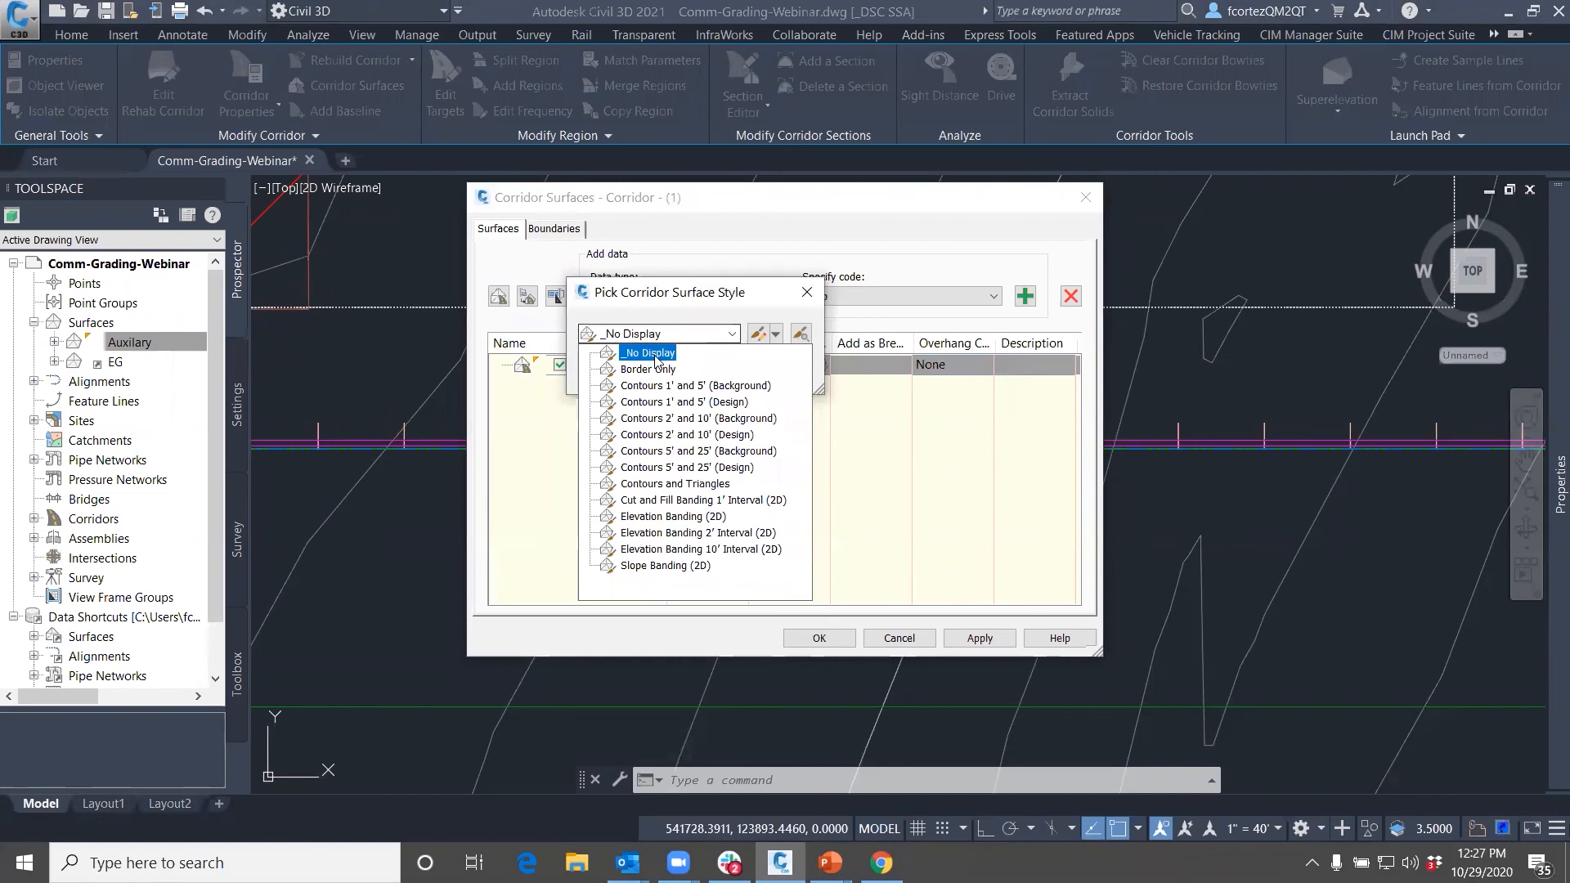
pyautogui.click(630, 350)
pyautogui.click(615, 372)
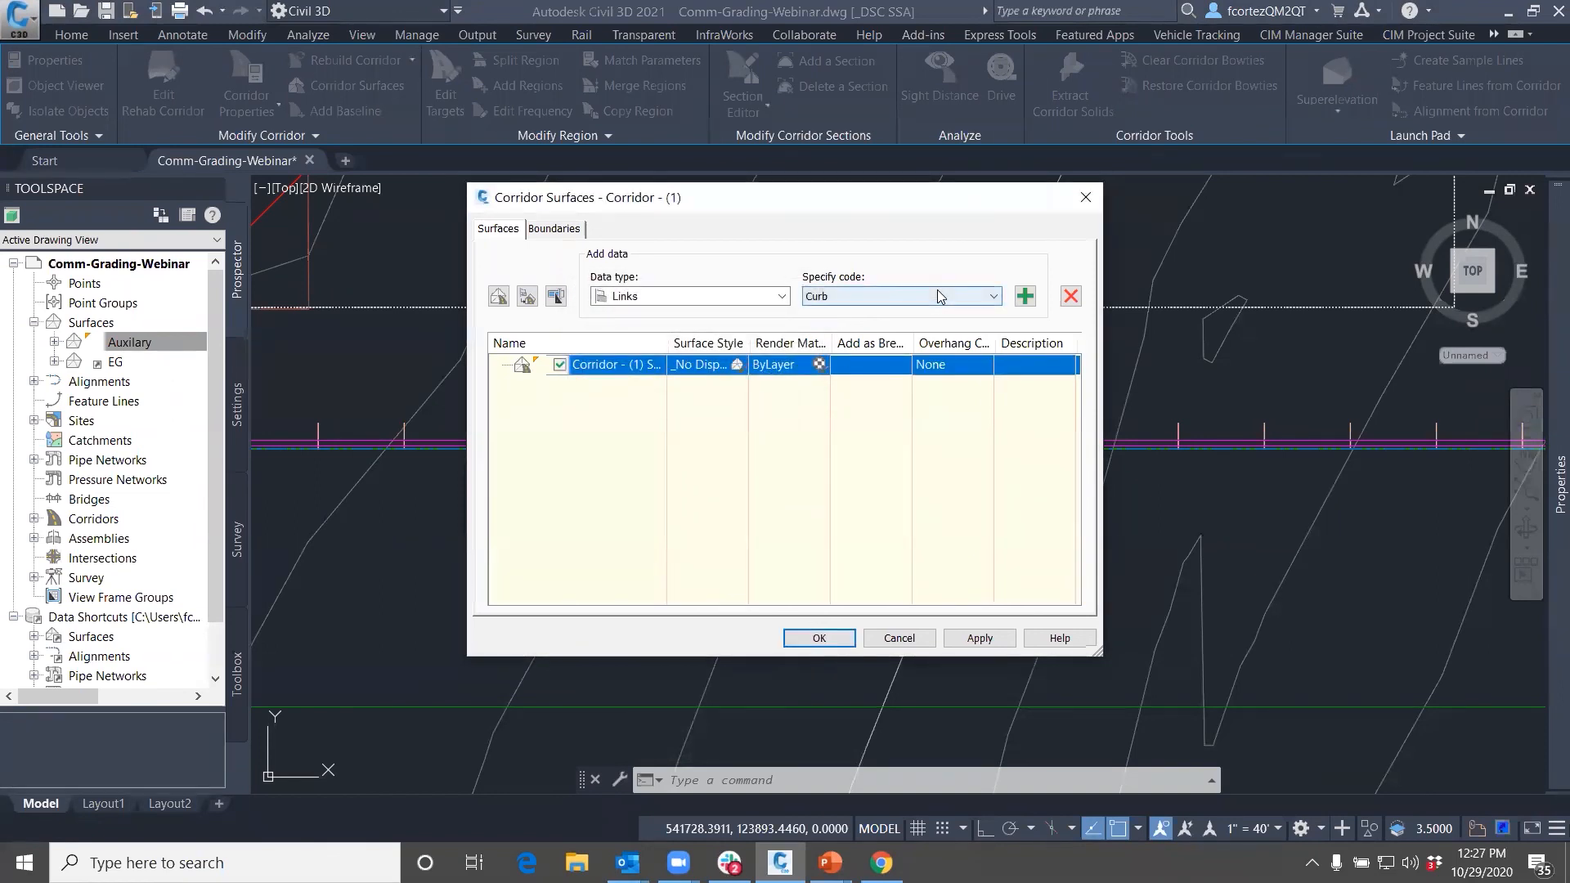
# Add the Top link code to the corridor surface and apply the corridor surface settings
pyautogui.click(939, 296)
pyautogui.click(823, 331)
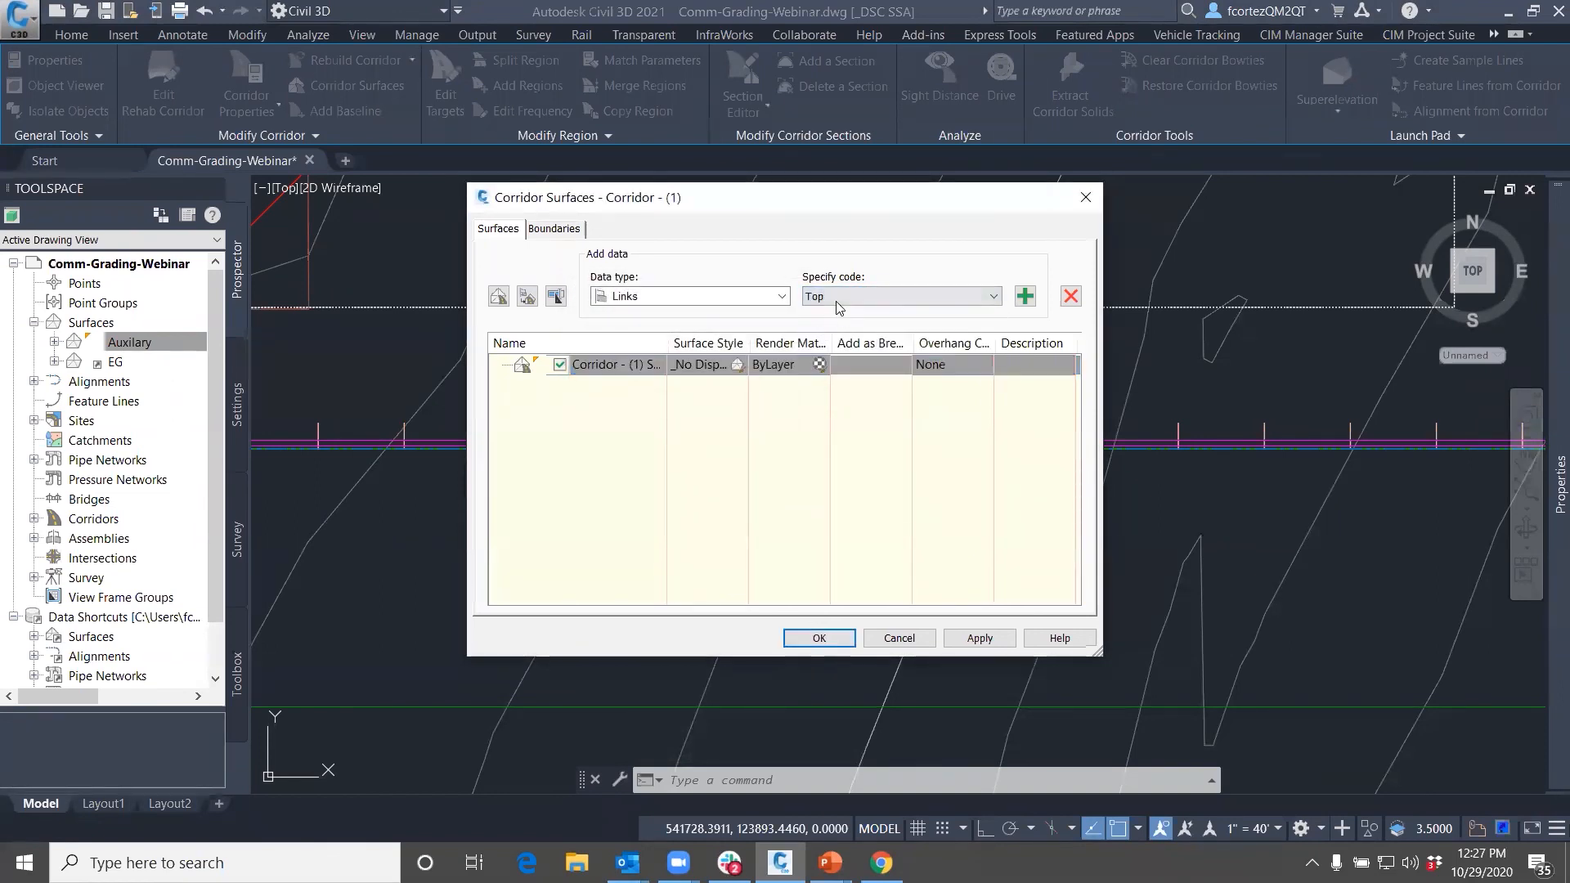
pyautogui.click(1024, 297)
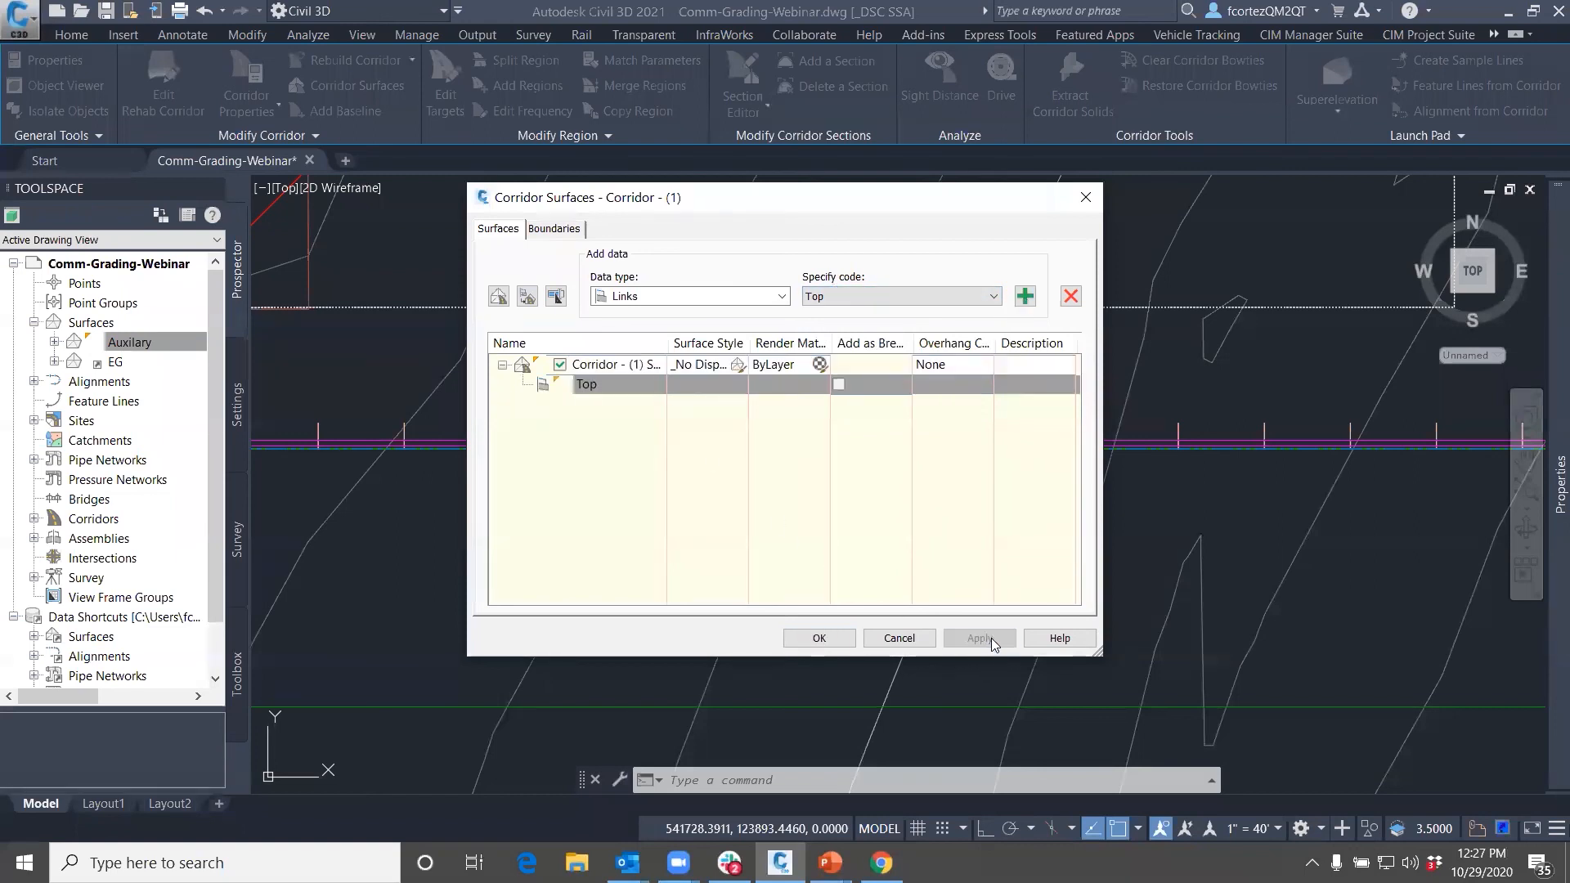
pyautogui.click(646, 378)
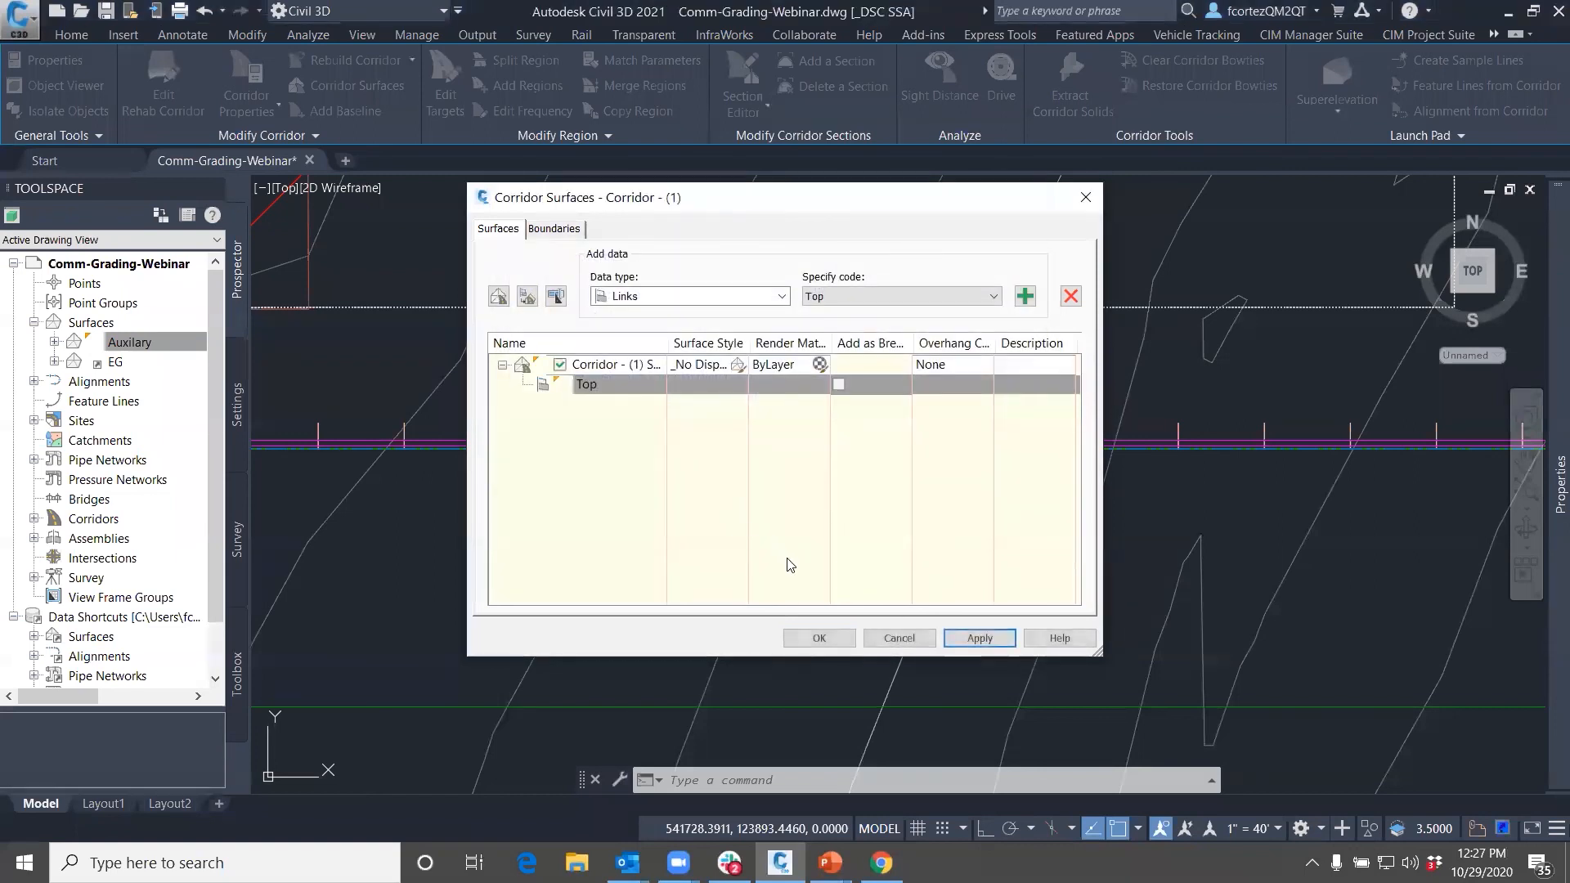
pyautogui.click(819, 638)
pyautogui.scroll(-4, 838, 496)
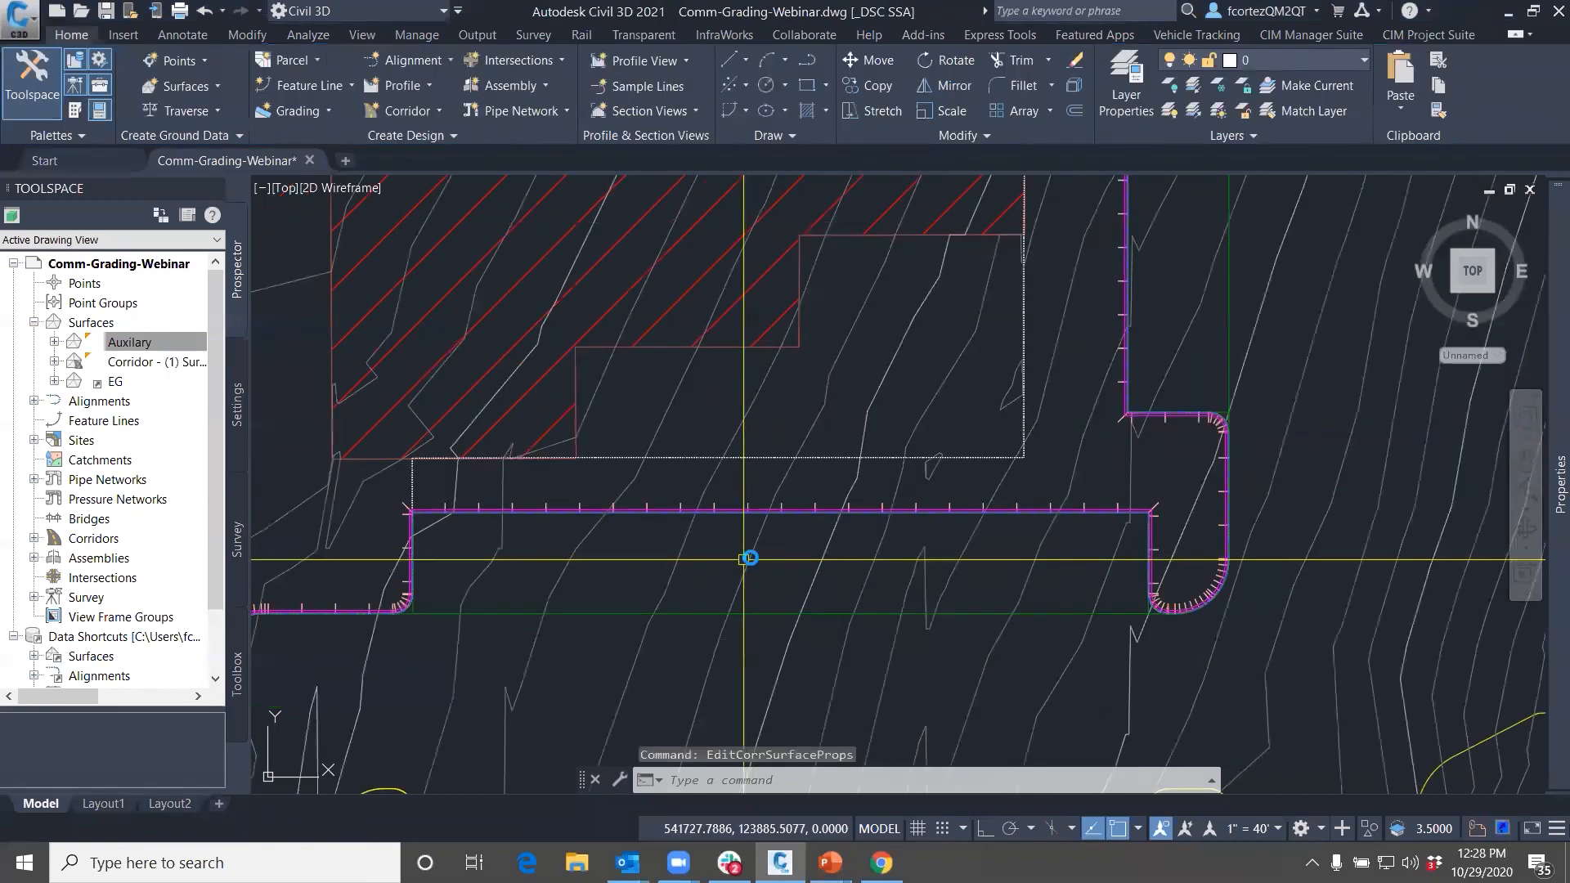
pyautogui.scroll(-3, 838, 495)
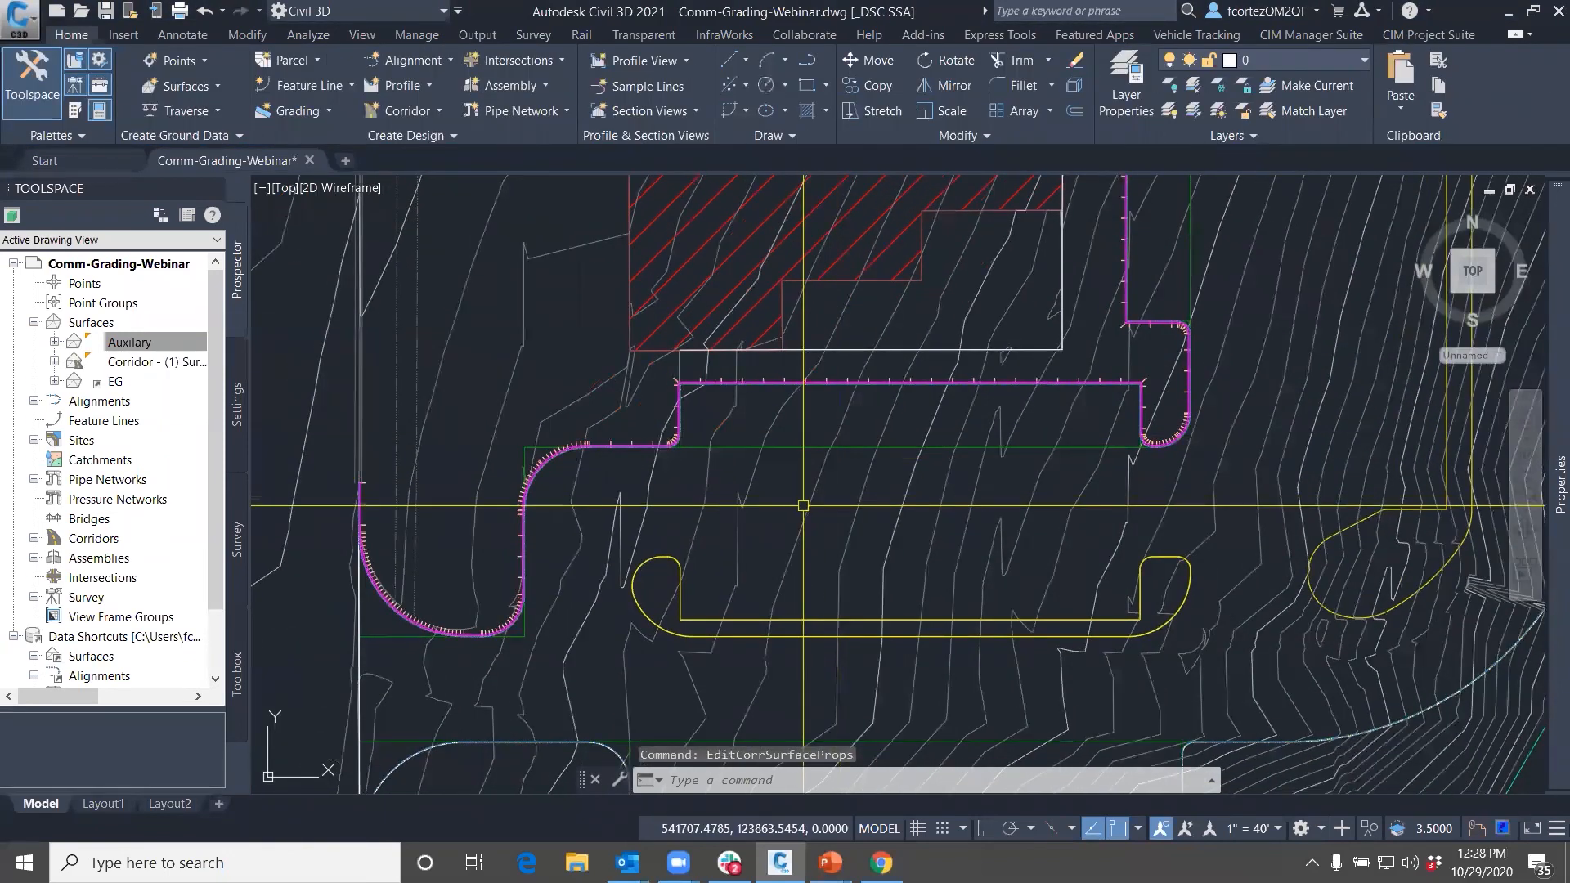
# Create a TIN surface named FG with the Contours 1' and 5' (Design) style
pyautogui.rightClick(77, 323)
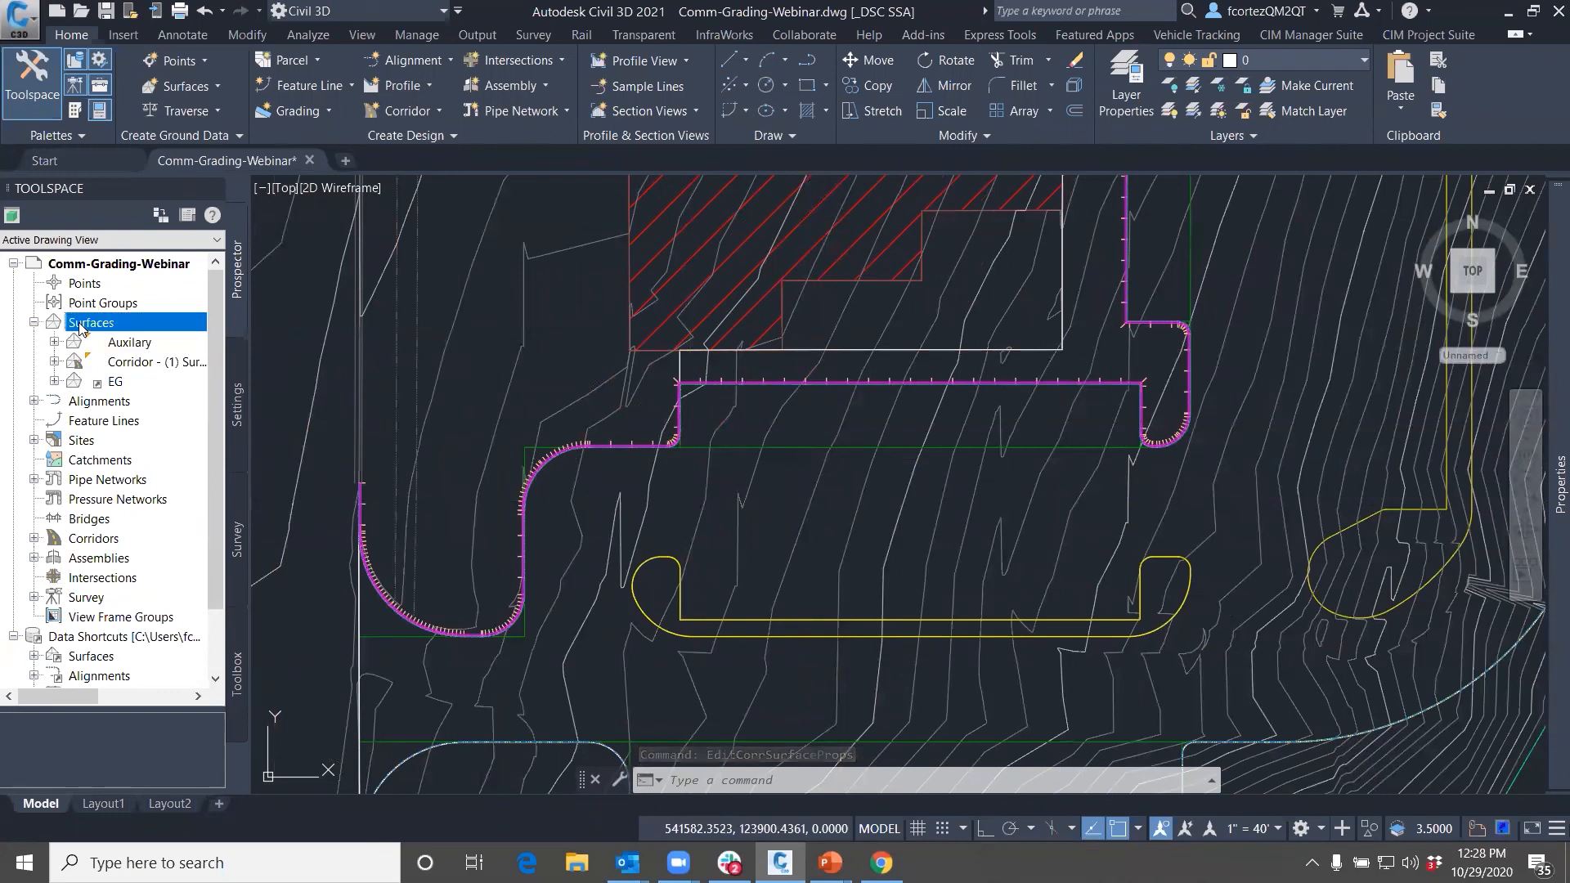
pyautogui.click(151, 334)
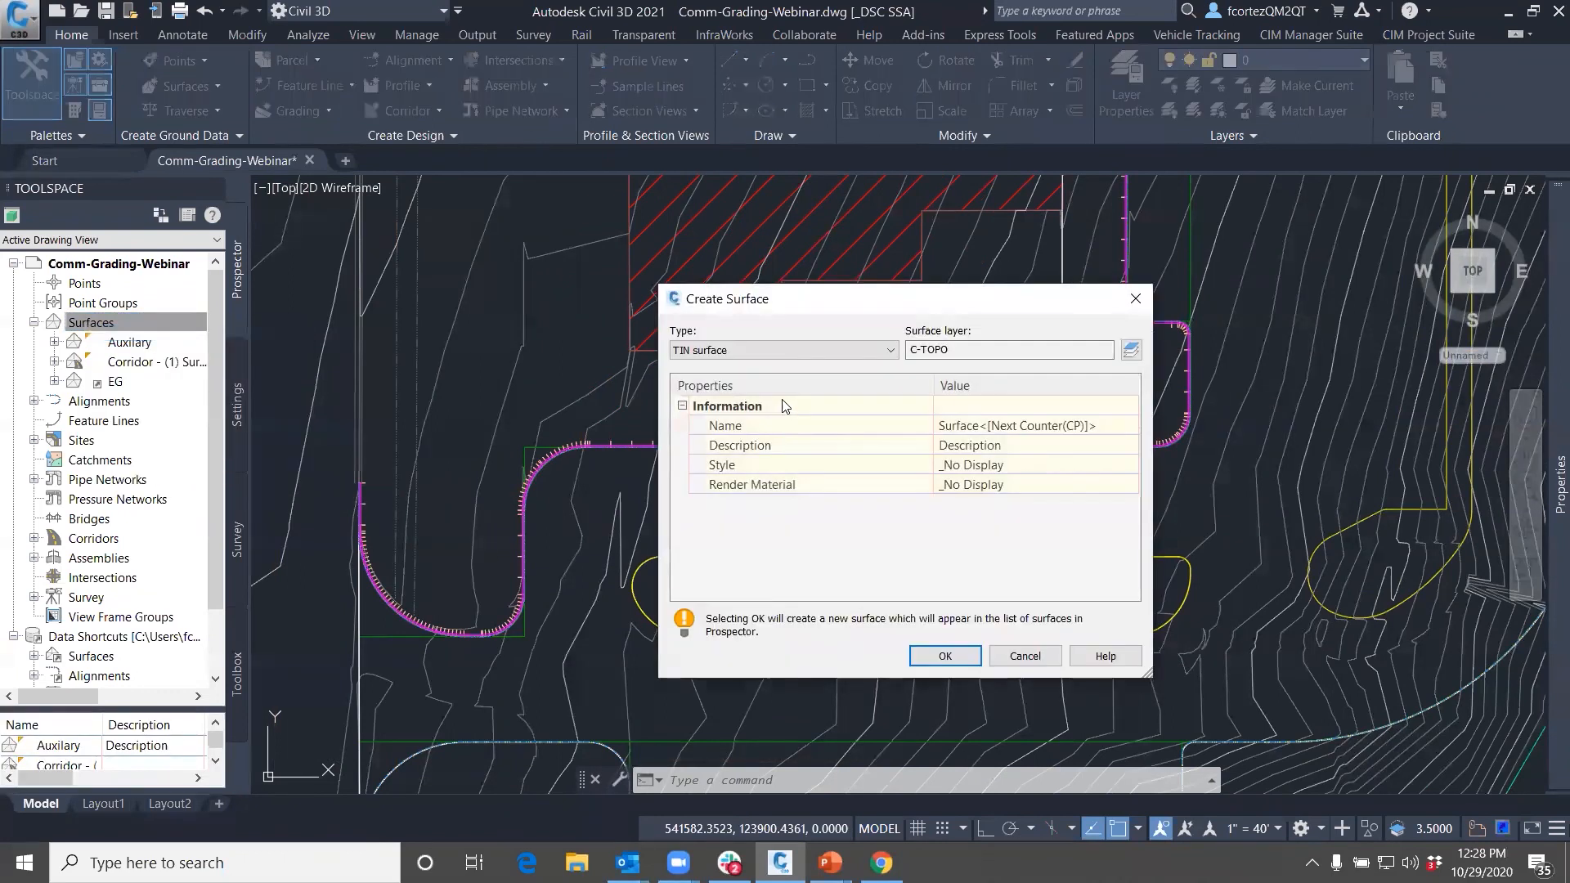
pyautogui.click(1065, 431)
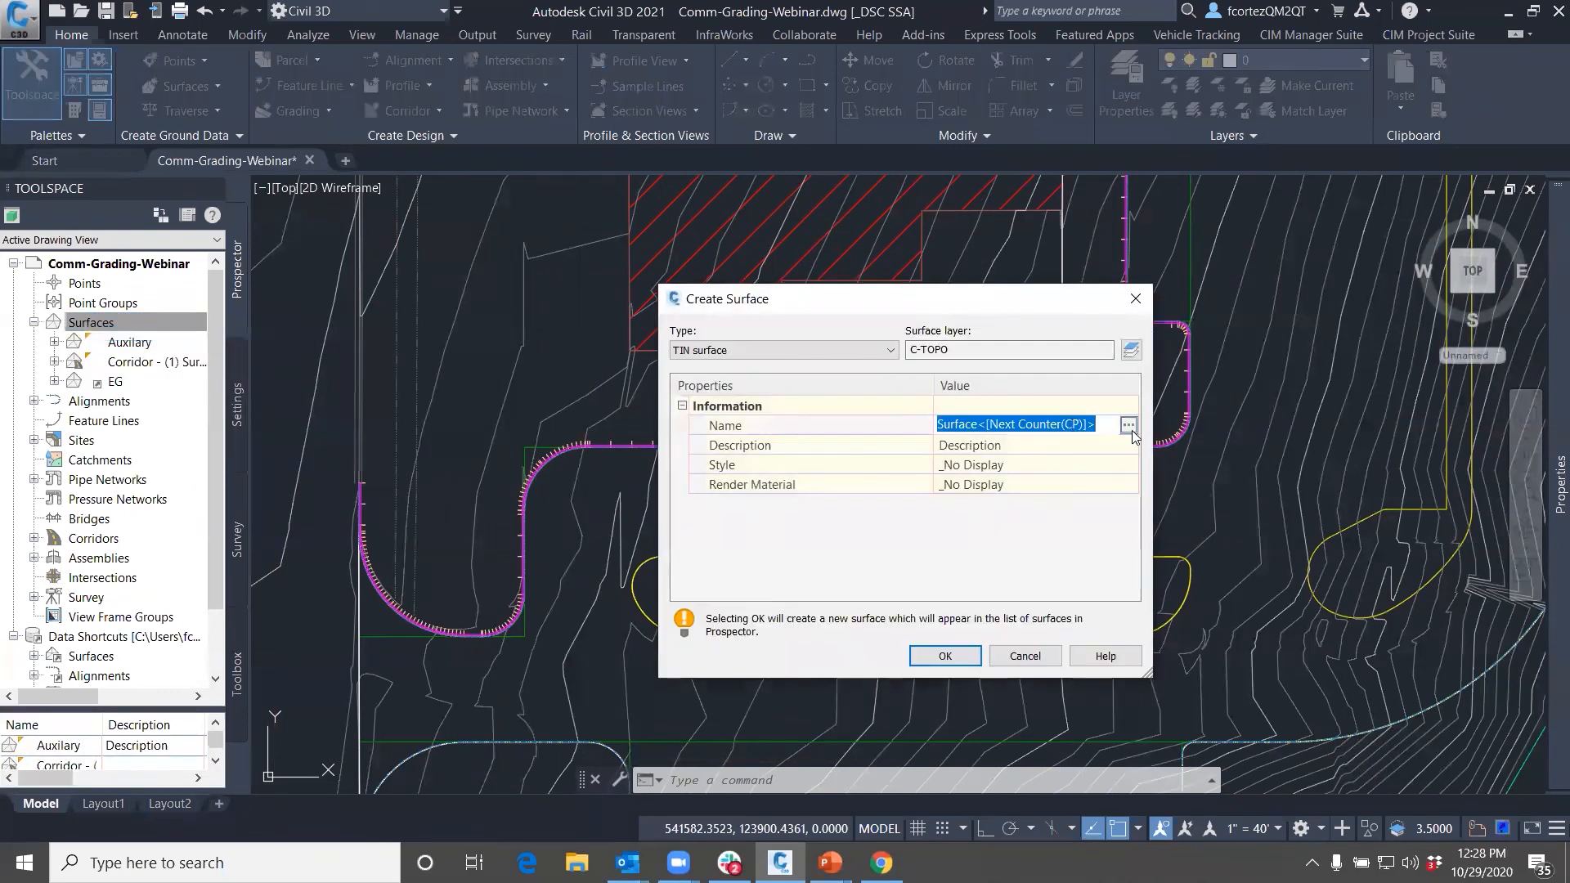
pyautogui.write('FG')
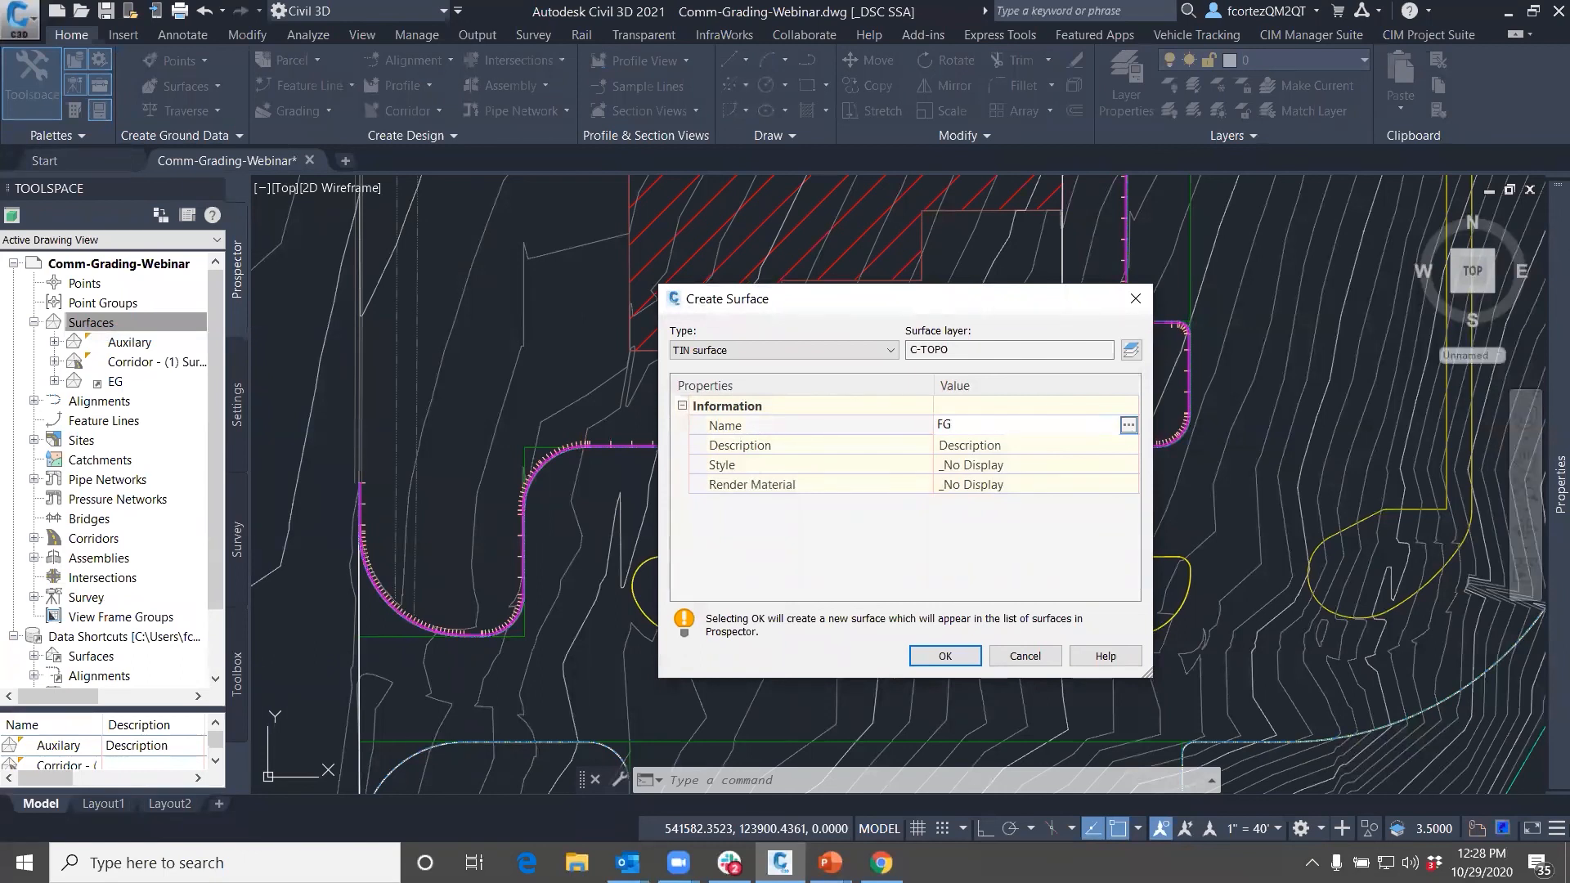
pyautogui.click(1068, 467)
pyautogui.click(1128, 466)
pyautogui.click(730, 334)
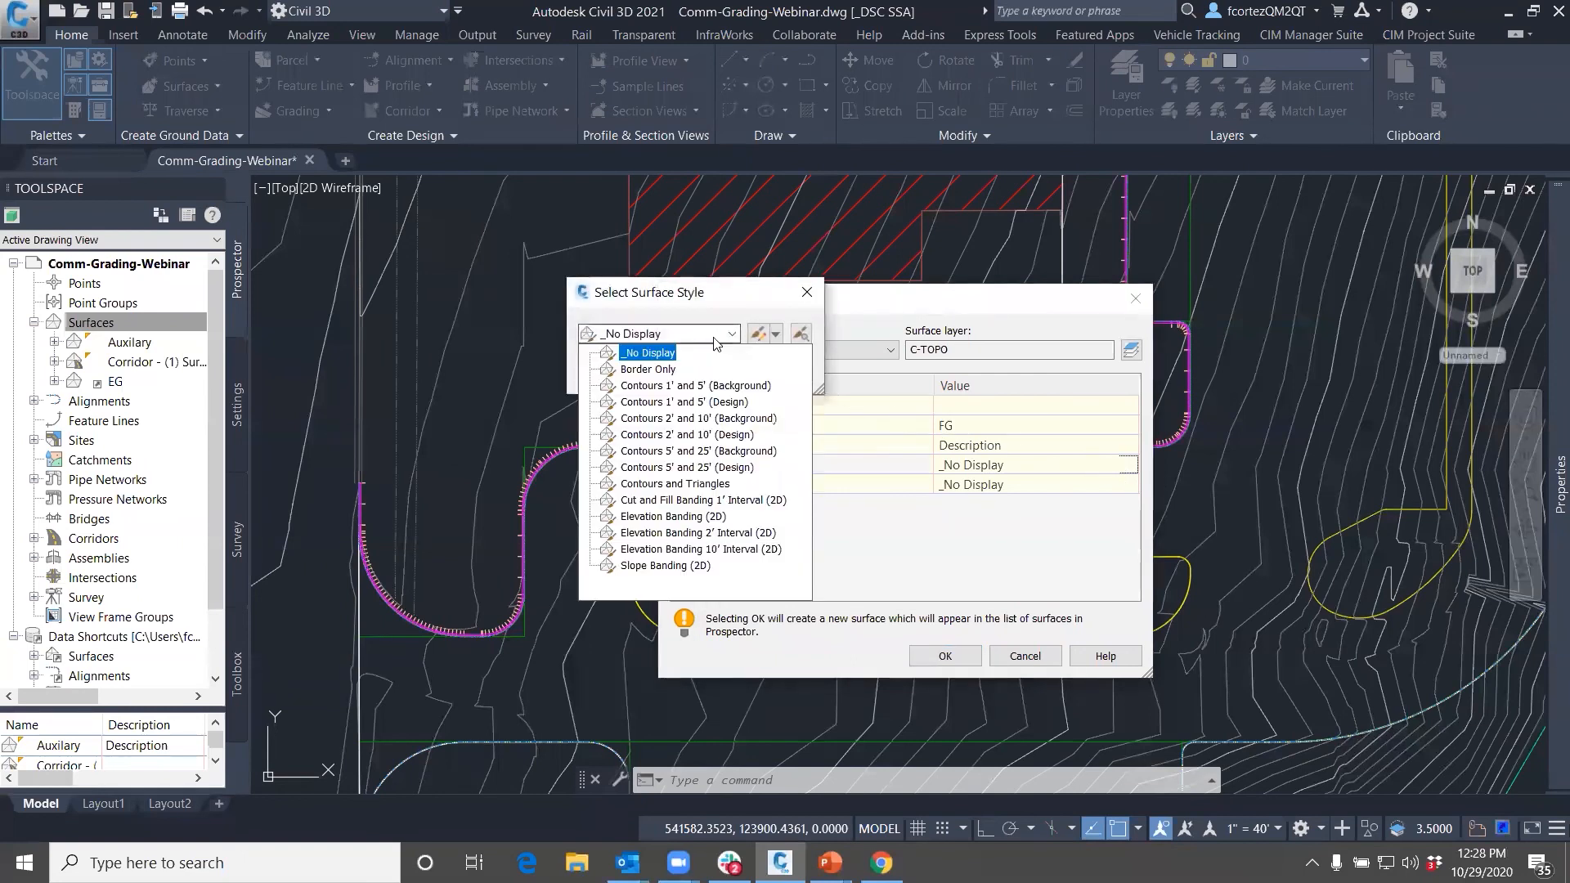
pyautogui.click(654, 399)
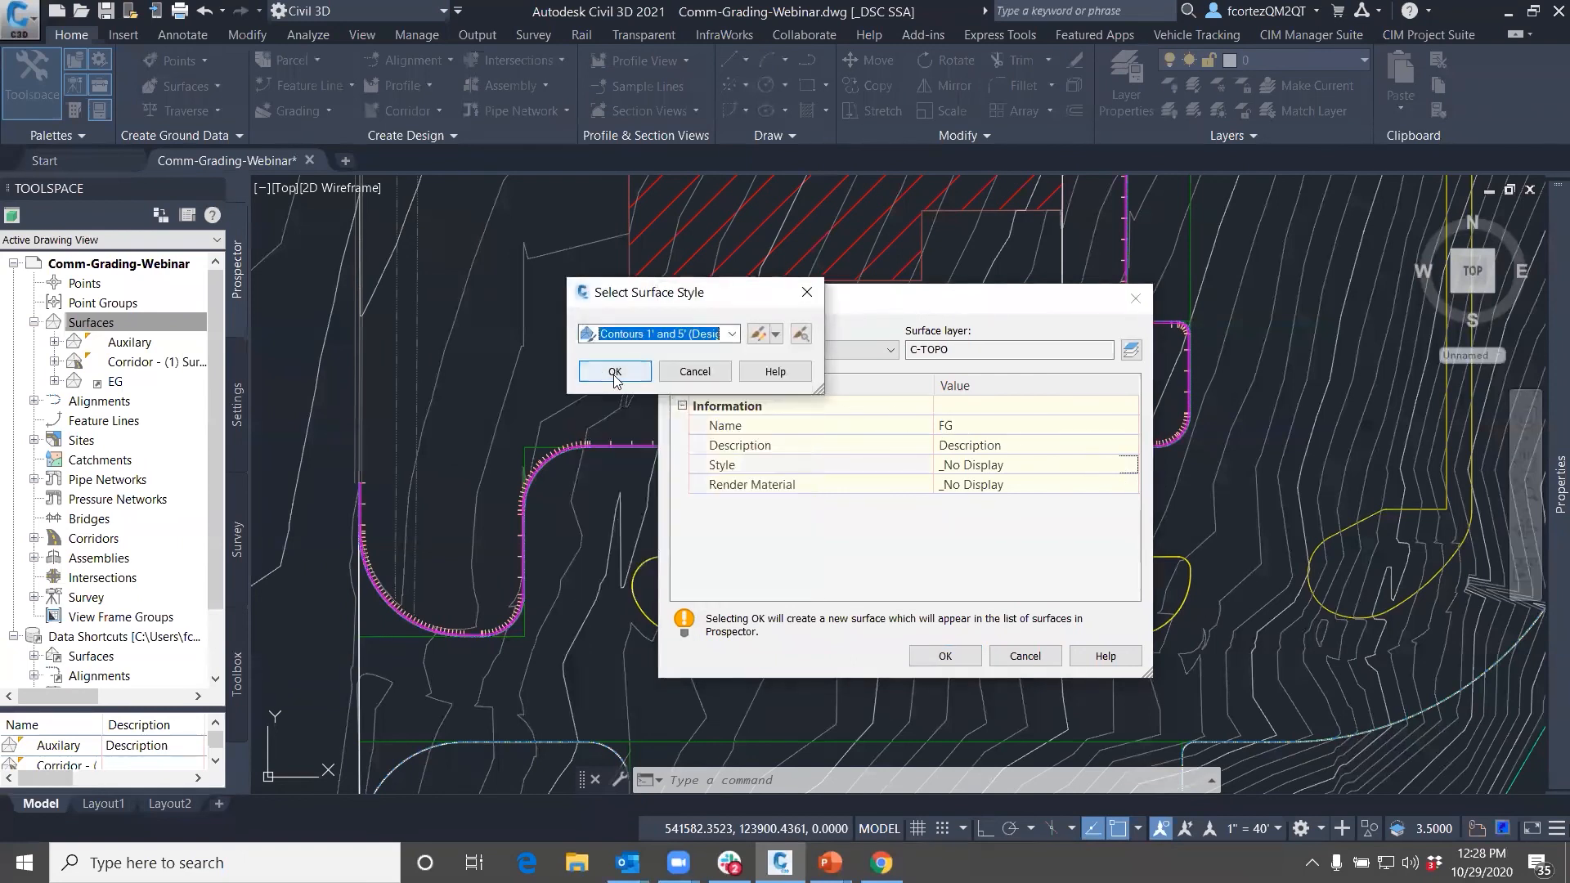
pyautogui.click(615, 372)
pyautogui.click(944, 658)
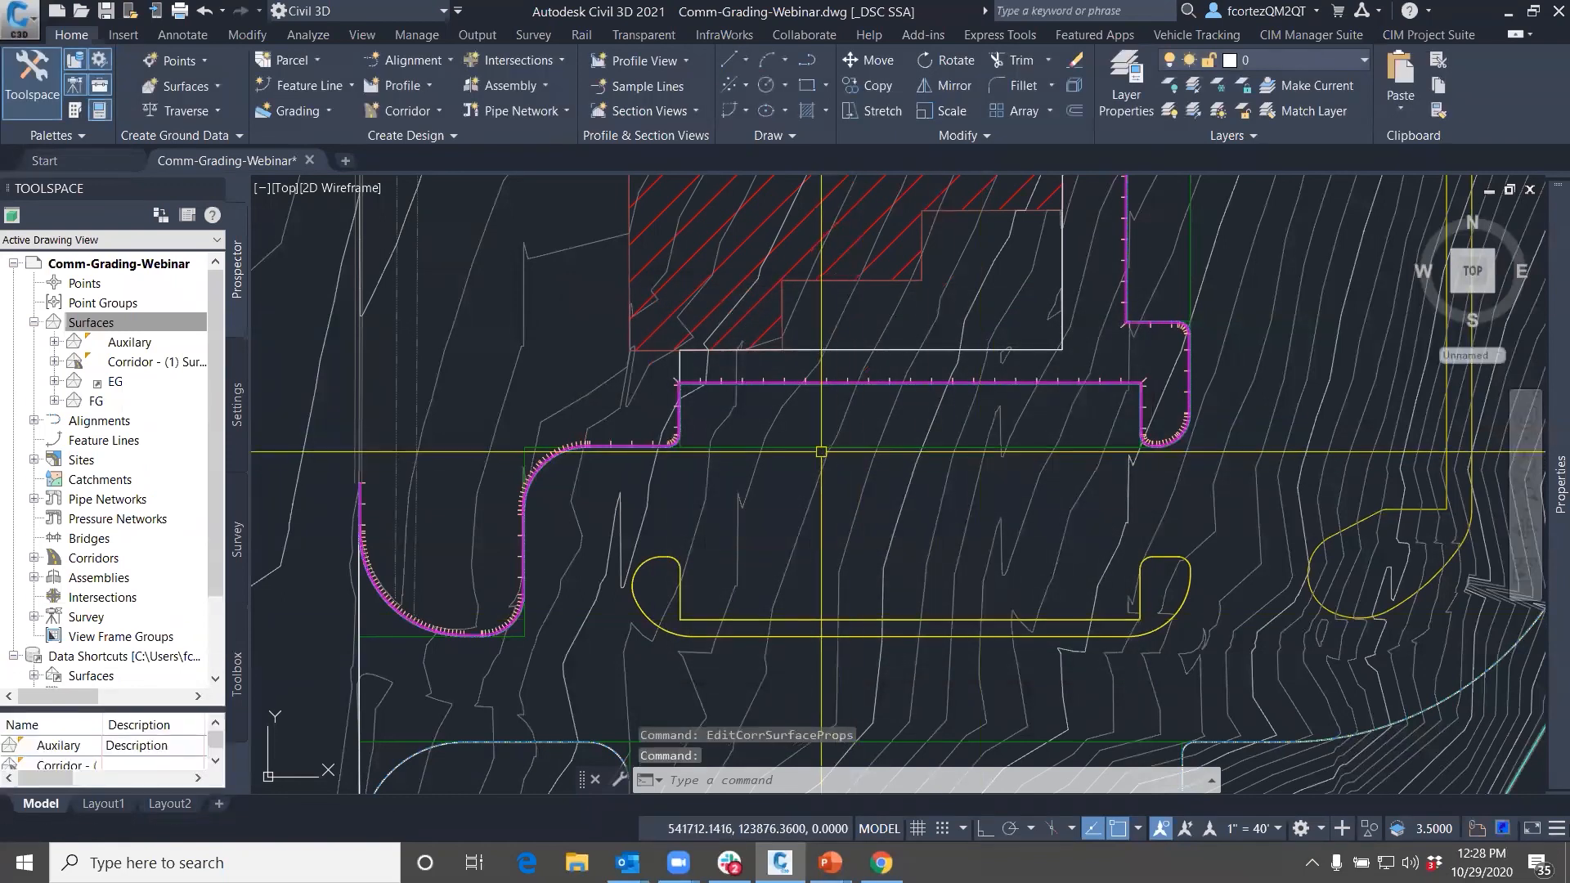
pyautogui.press('Escape')
pyautogui.press('Escape')
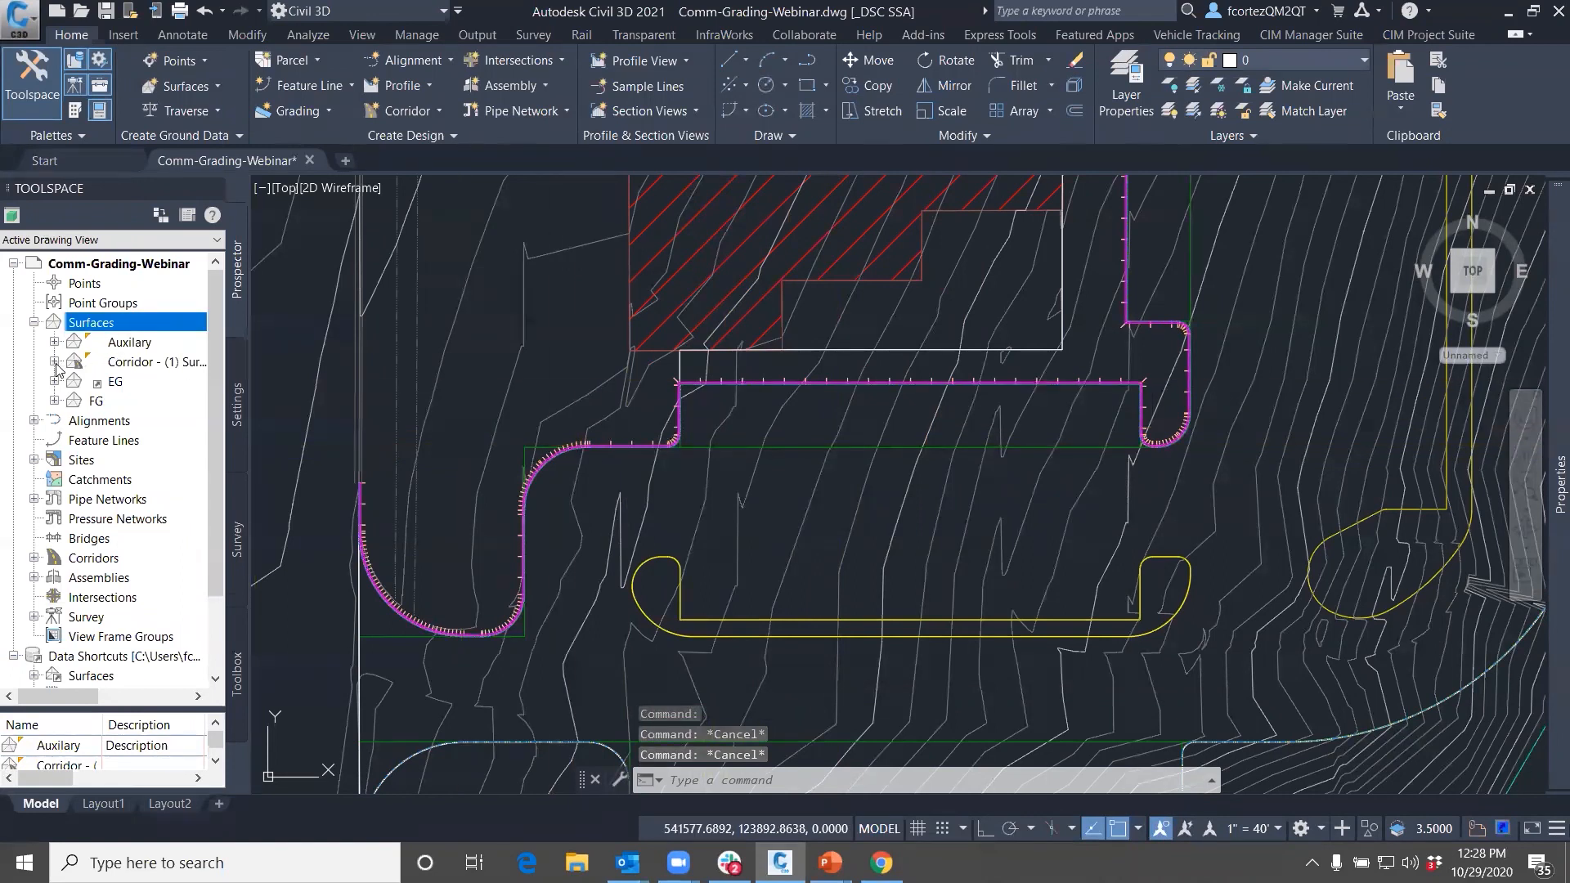
# Paste the Corridor - (1) Surface - (1) surface into the FG surface as an edit
pyautogui.click(53, 400)
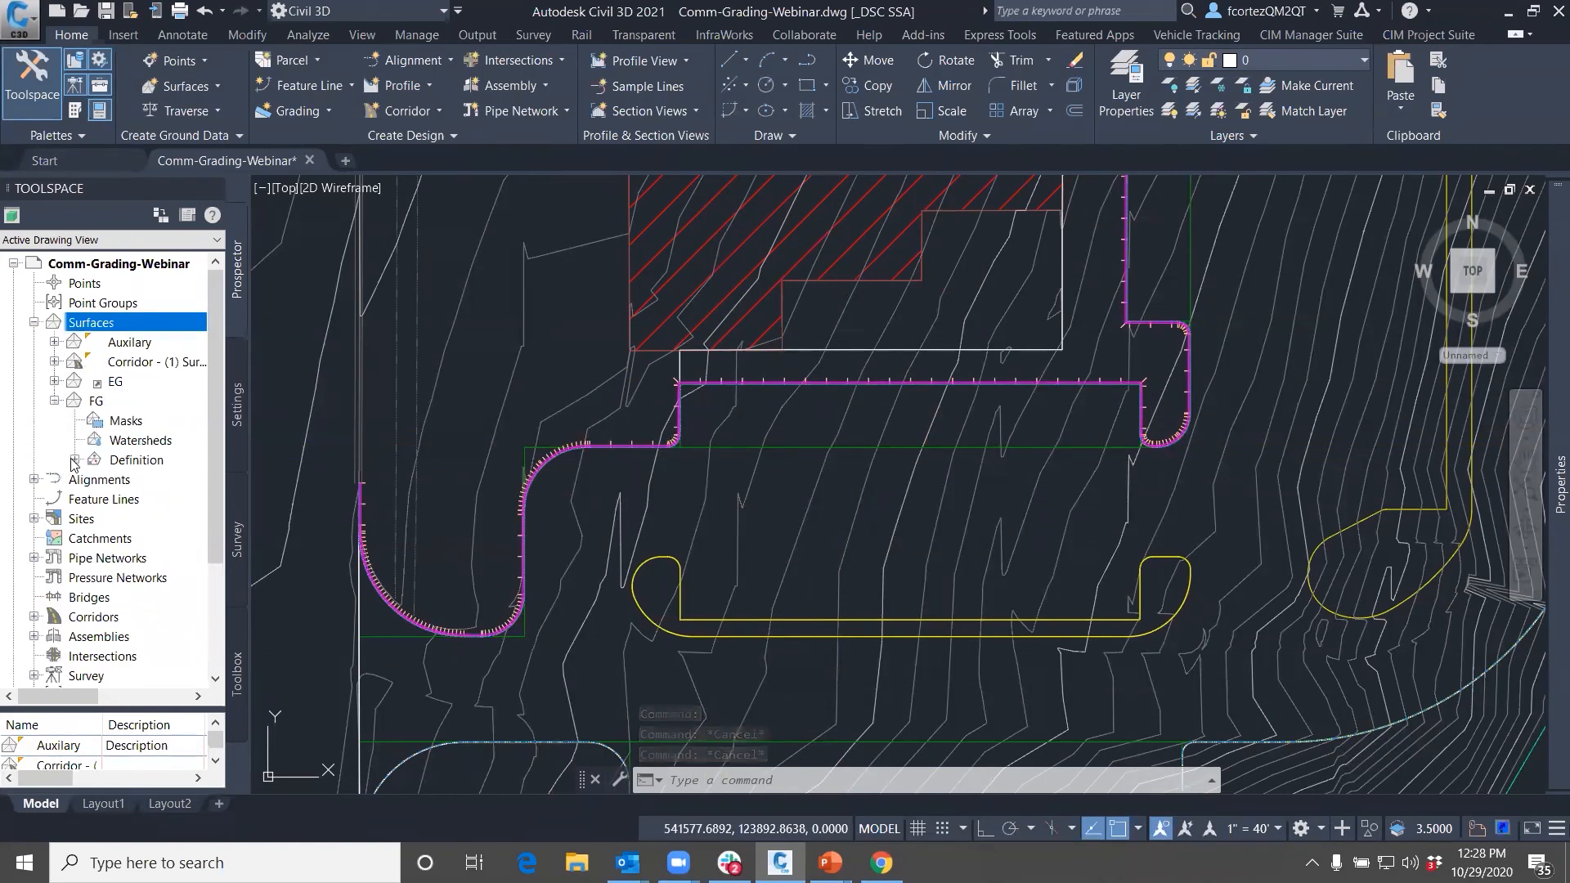
pyautogui.click(74, 460)
pyautogui.click(140, 579)
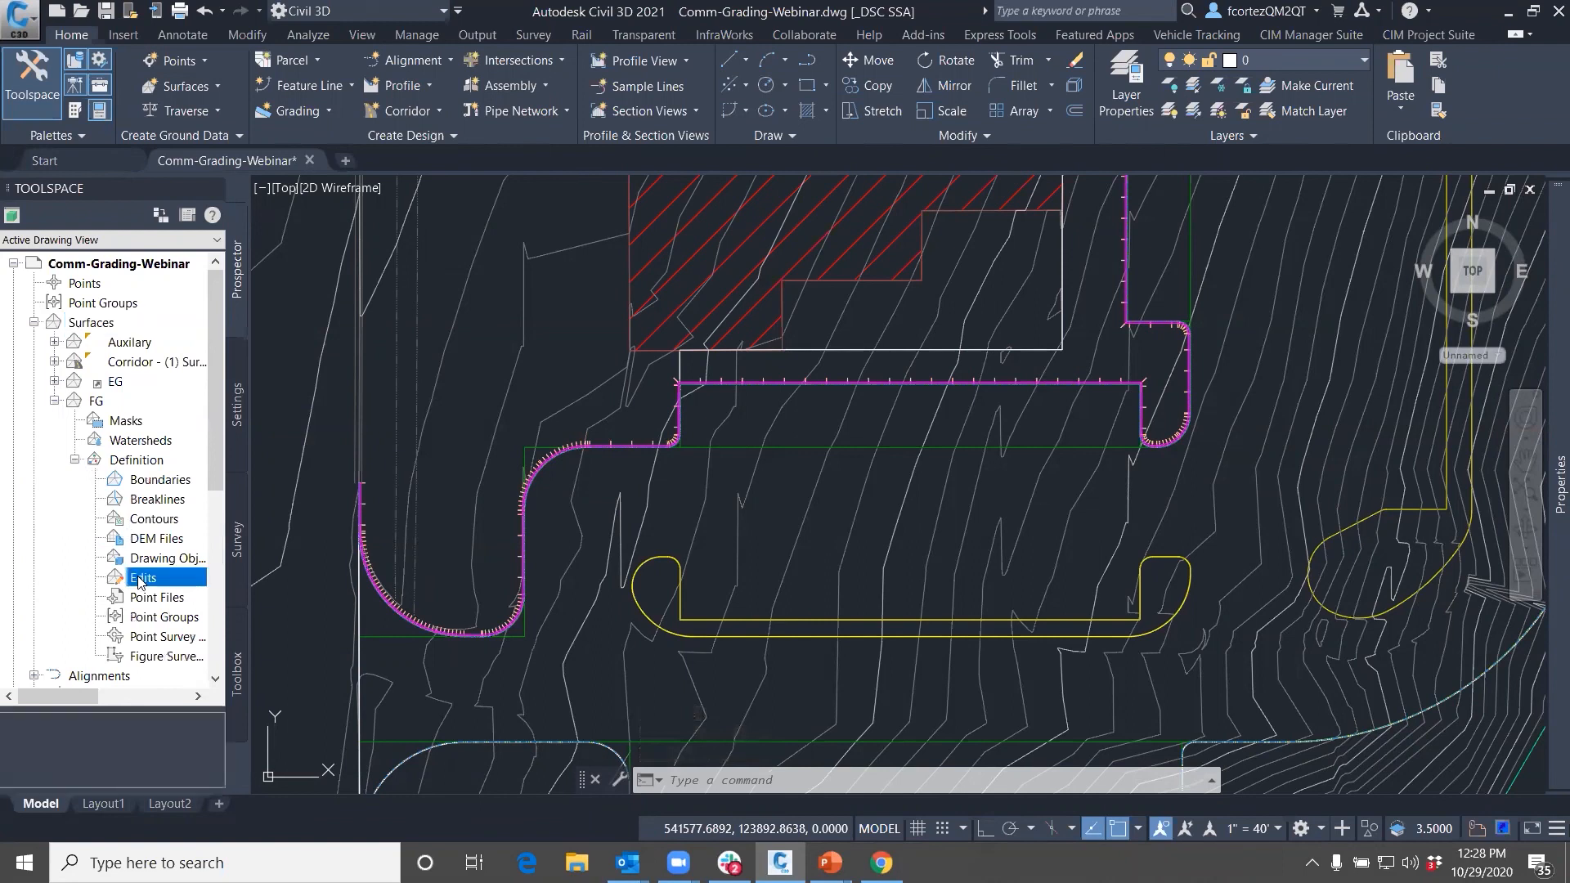
pyautogui.rightClick(146, 580)
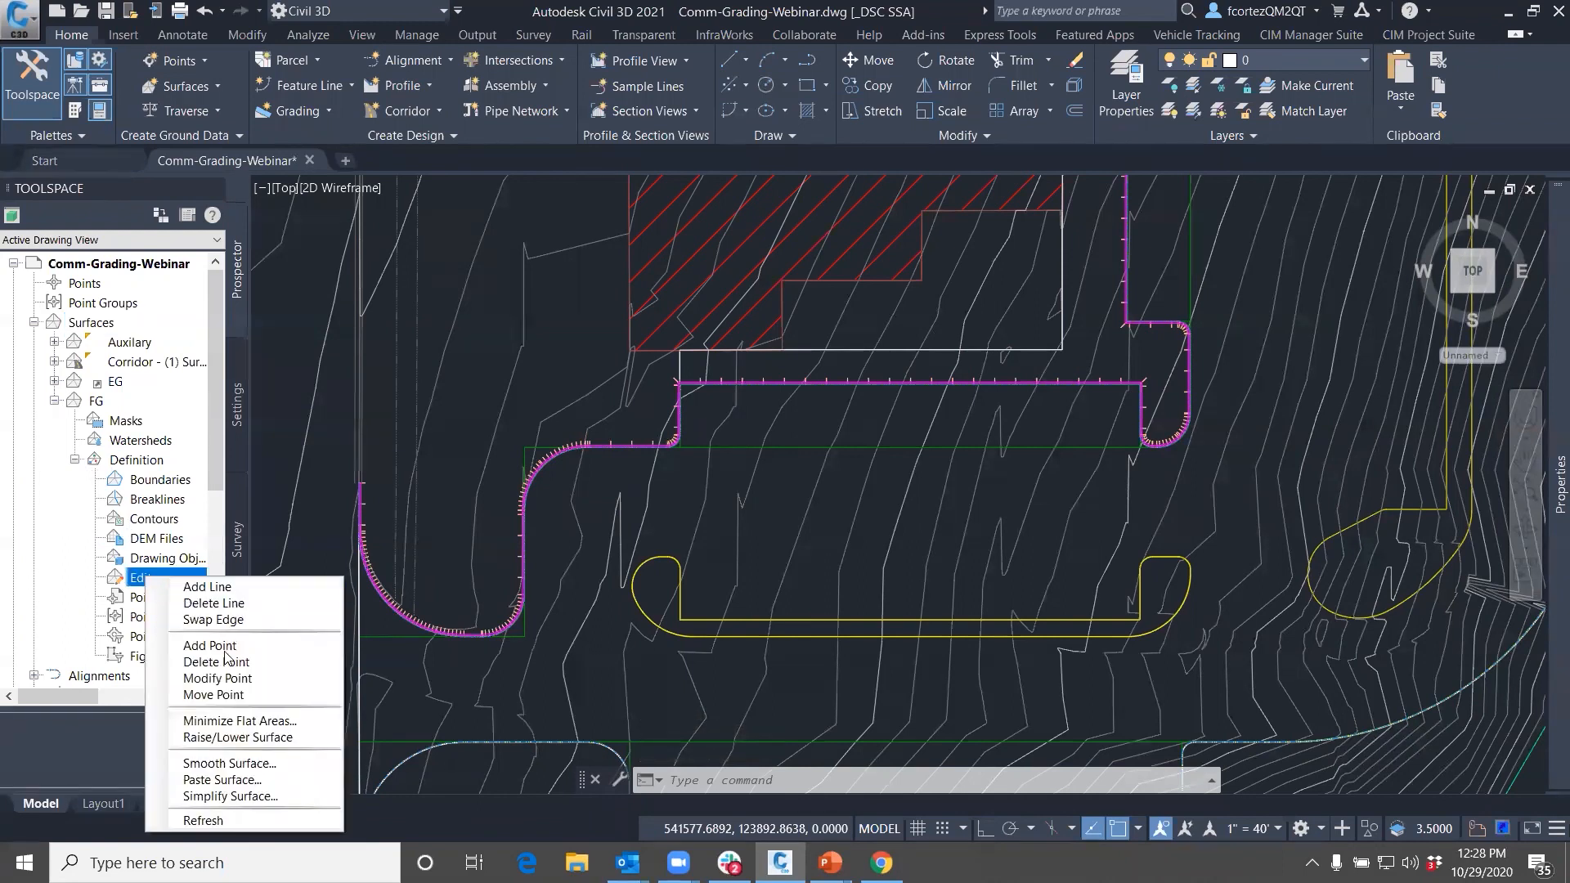
pyautogui.click(220, 776)
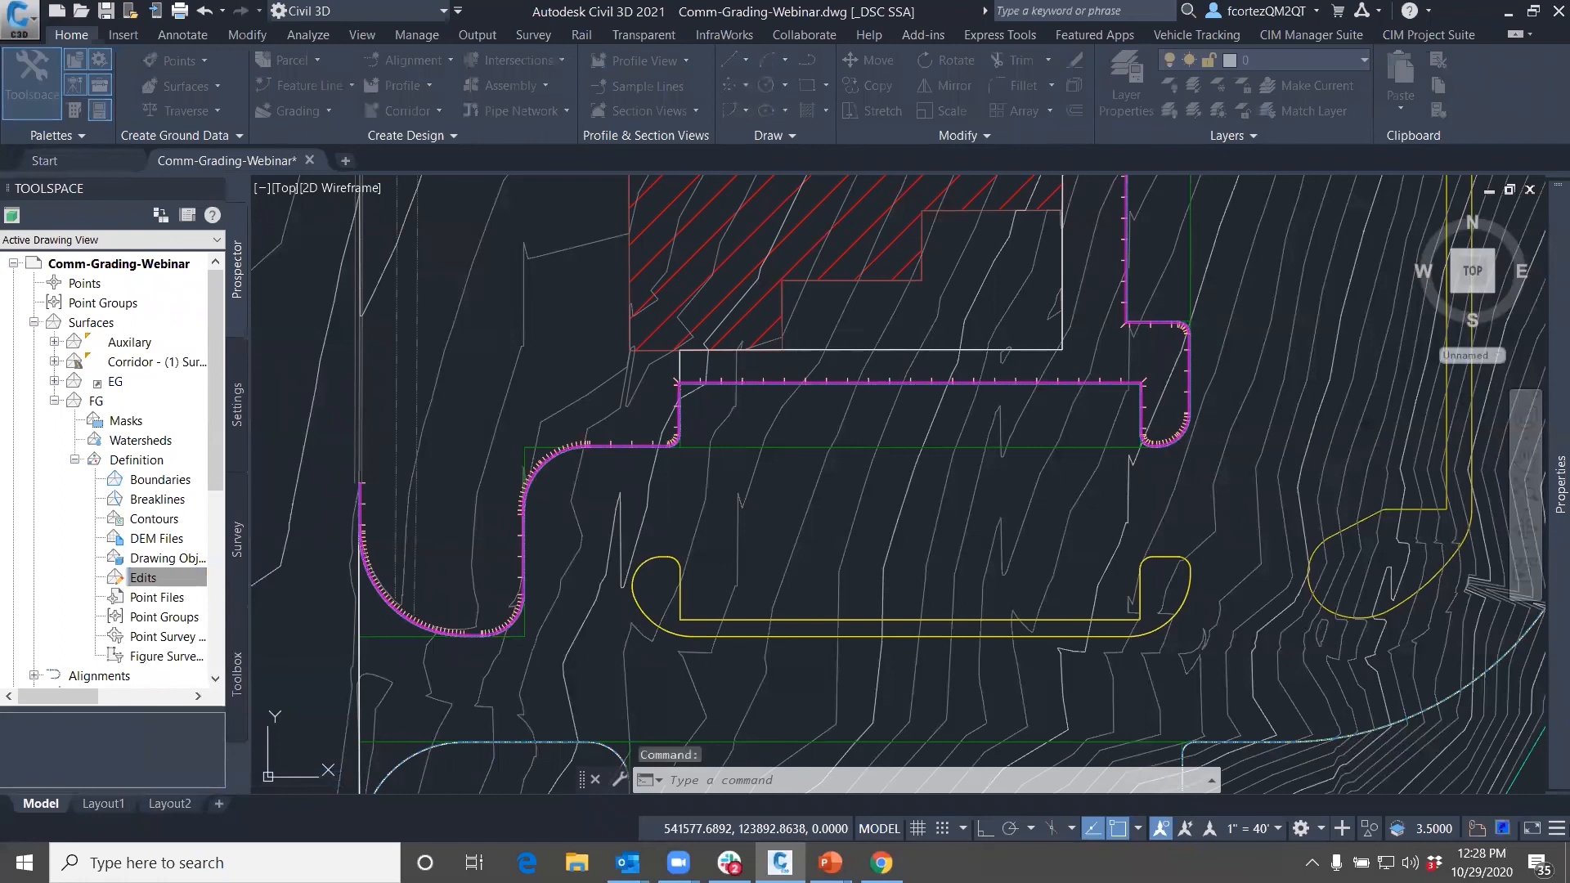
pyautogui.click(777, 446)
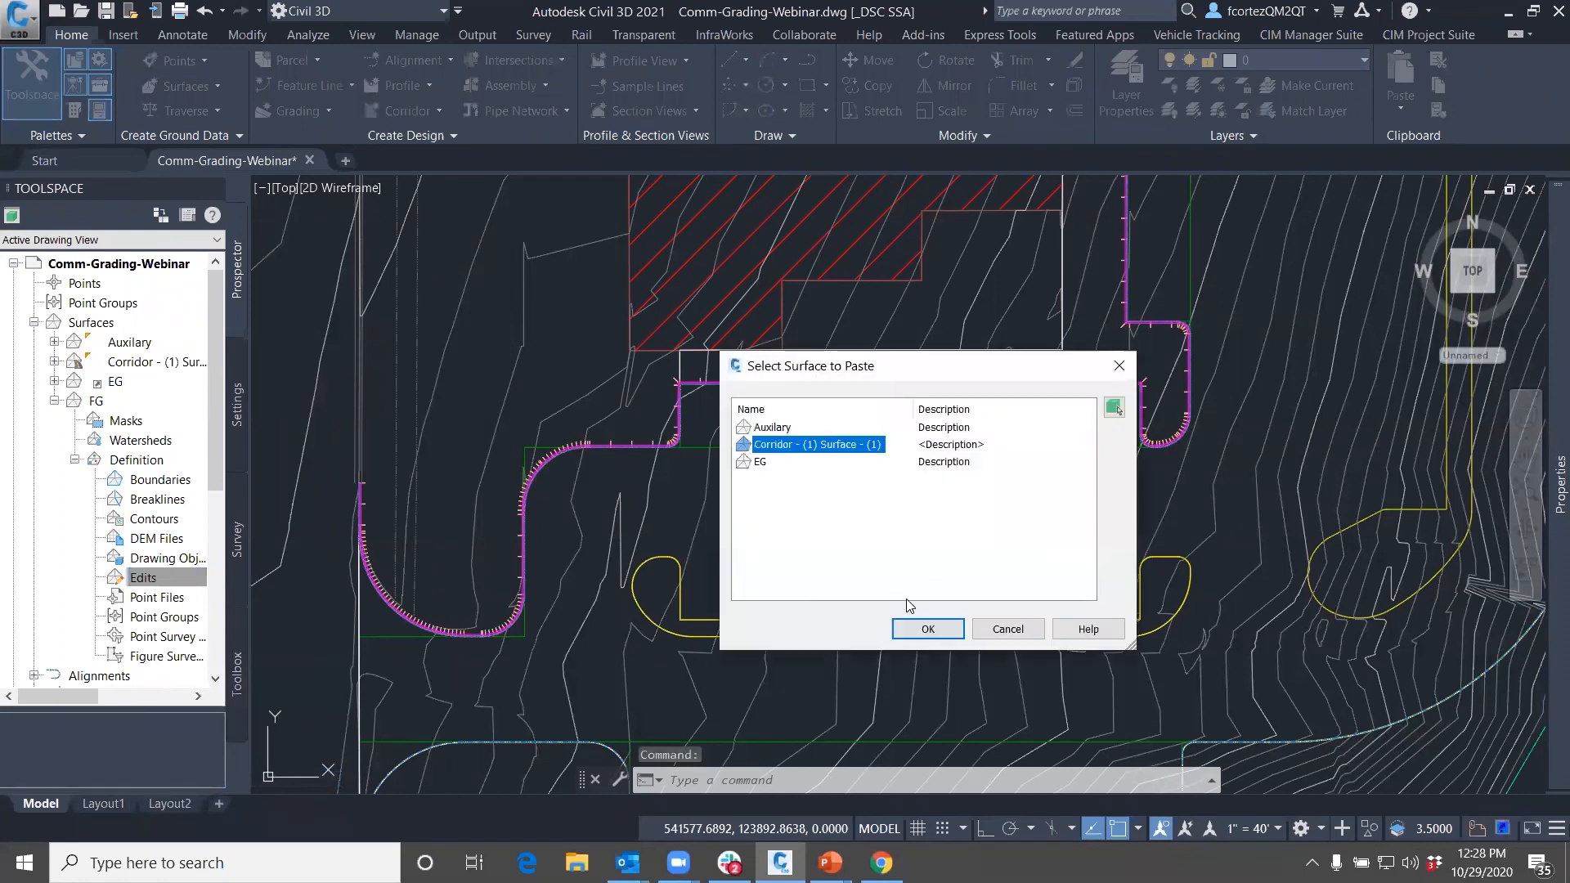
pyautogui.click(928, 629)
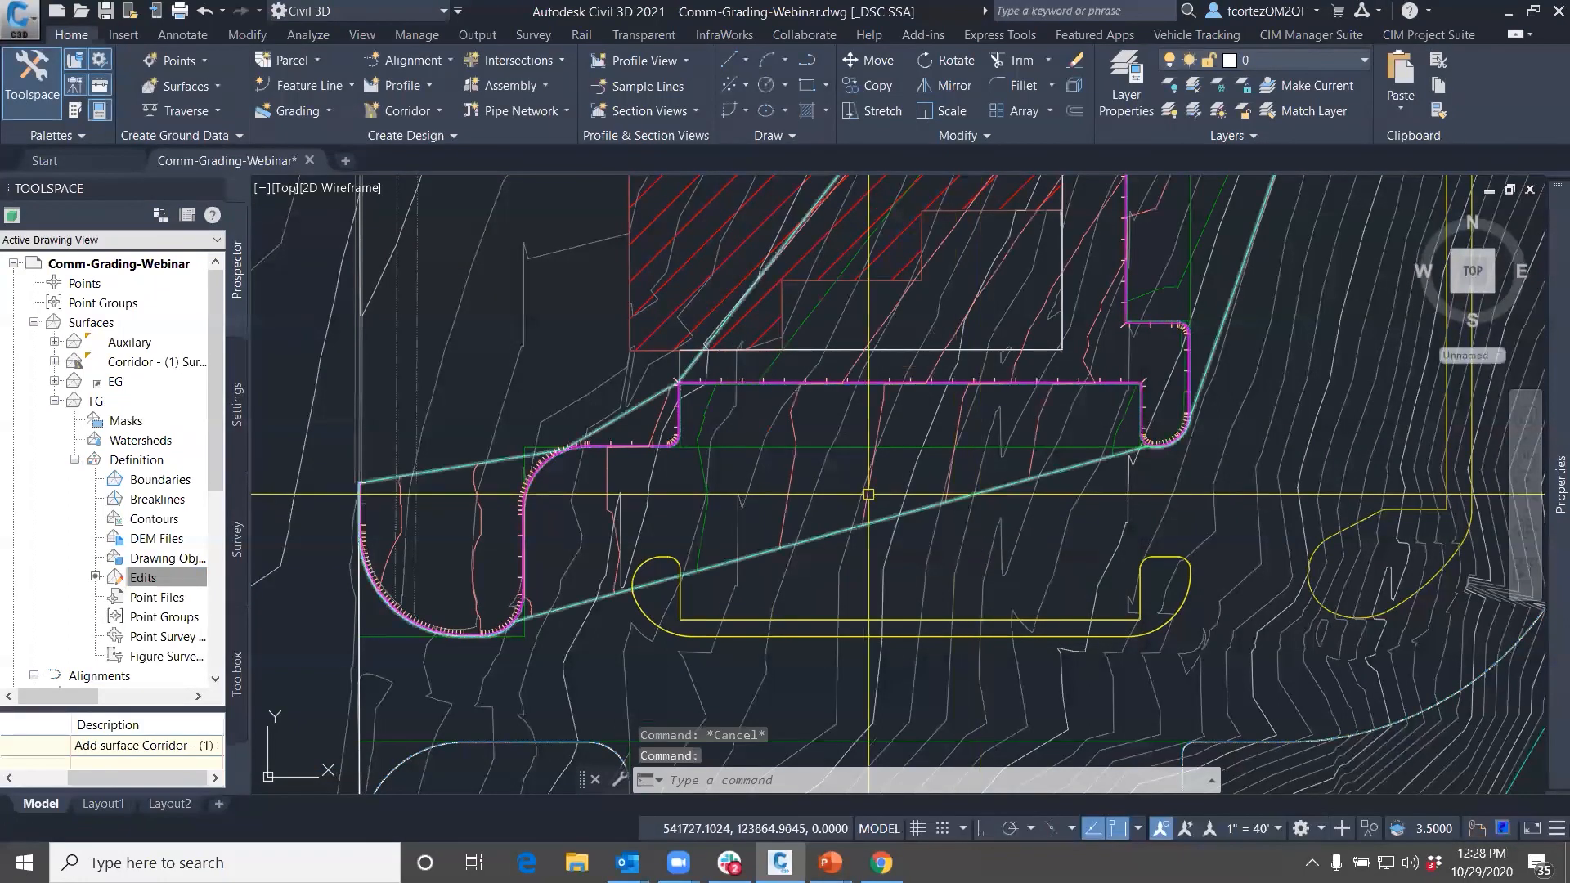
# Examine the FG surface's contours and border along the curb corridor and across the whole site
pyautogui.scroll(-2, 855, 489)
pyautogui.scroll(6, 673, 477)
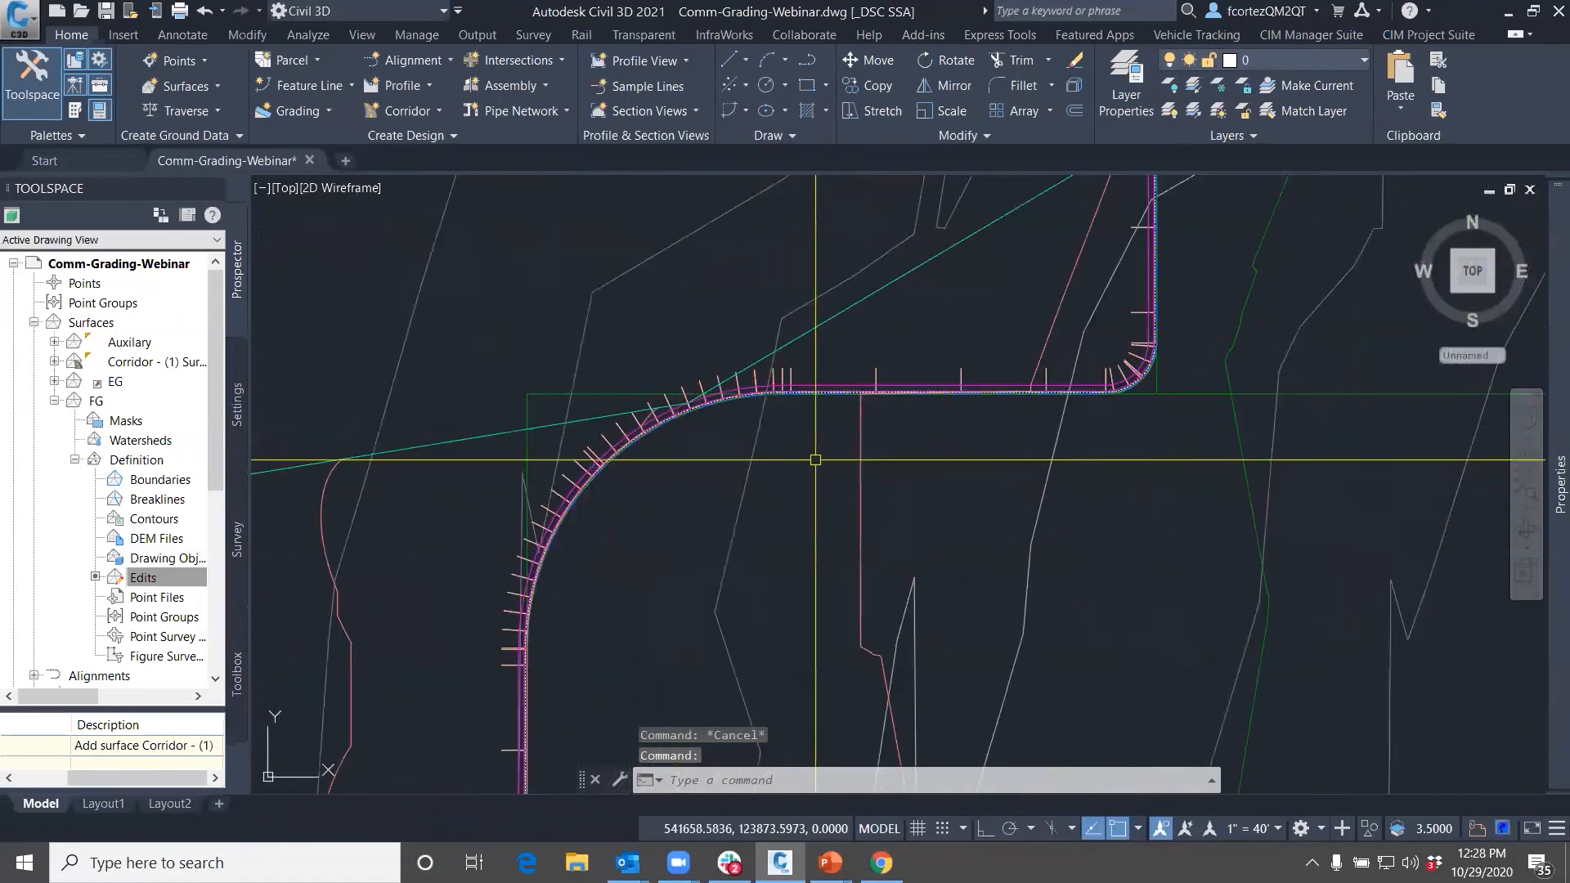
pyautogui.moveTo(960, 386); pyautogui.dragTo(823, 529, button='middle')
pyautogui.moveTo(1114, 372); pyautogui.dragTo(722, 438, button='middle')
pyautogui.scroll(-4, 722, 438)
pyautogui.moveTo(432, 665); pyautogui.dragTo(678, 493, button='middle')
pyautogui.scroll(2, 678, 493)
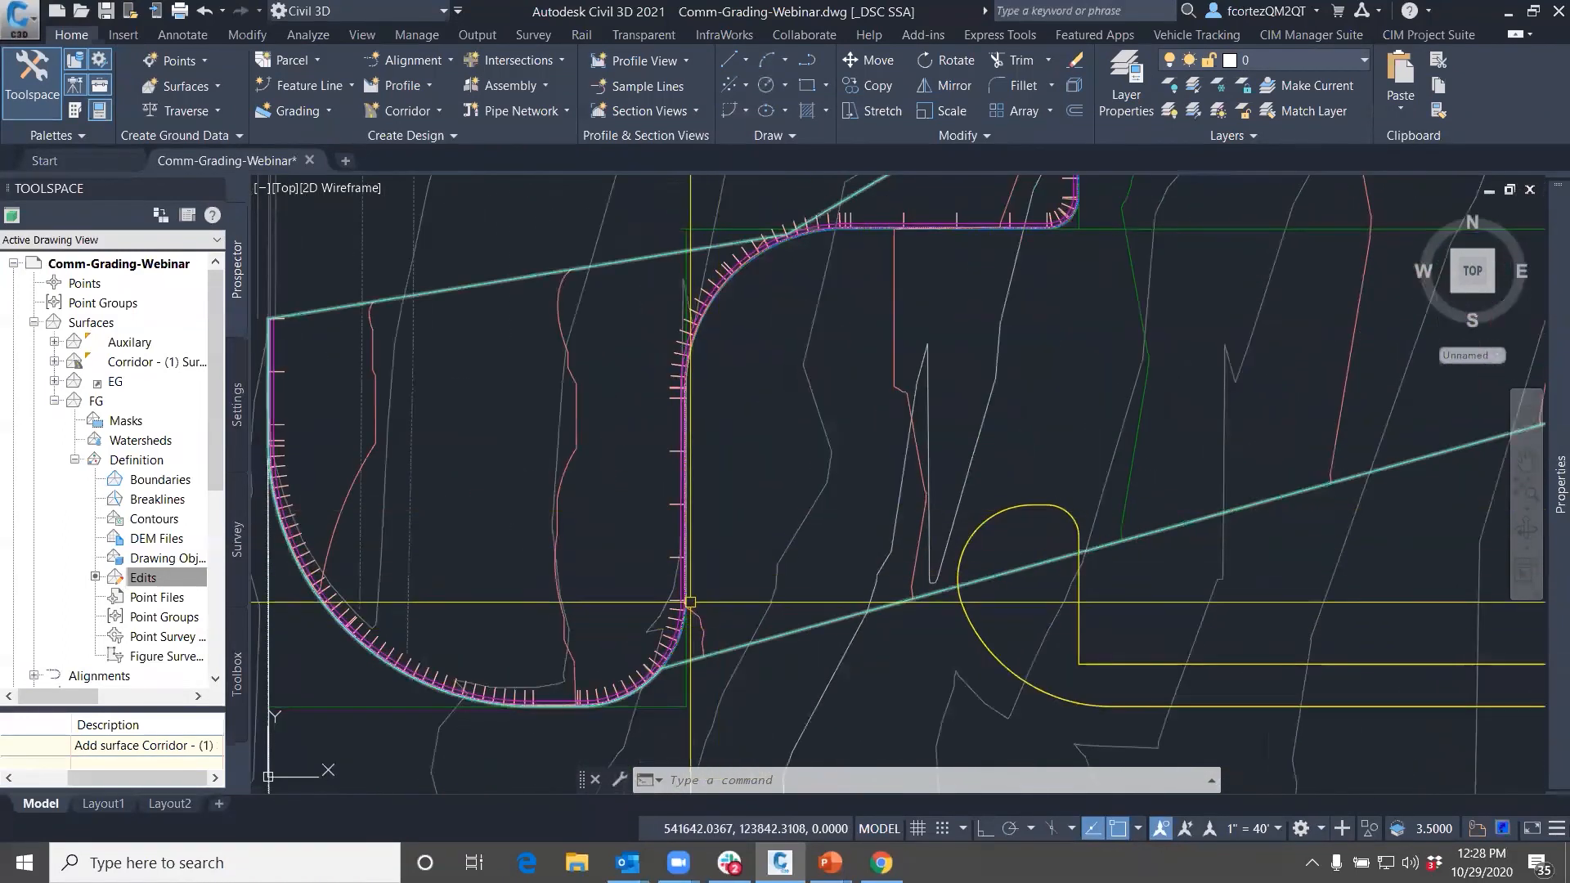
pyautogui.scroll(-2, 714, 342)
pyautogui.scroll(2, 778, 309)
pyautogui.moveTo(818, 289)
pyautogui.mouseDown(button='middle')
pyautogui.moveTo(778, 309)
pyautogui.moveTo(771, 398)
pyautogui.mouseUp(button='middle')
pyautogui.scroll(2, 801, 291)
pyautogui.scroll(2, 771, 398)
pyautogui.scroll(6, 771, 398)
pyautogui.moveTo(1214, 487); pyautogui.dragTo(561, 547, button='middle')
pyautogui.scroll(-4, 1059, 499)
pyautogui.scroll(-6, 1058, 499)
pyautogui.moveTo(806, 572); pyautogui.dragTo(802, 454, button='middle')
pyautogui.moveTo(802, 454); pyautogui.dragTo(575, 506)
pyautogui.click(577, 504)
pyautogui.scroll(-4, 575, 505)
pyautogui.press('Escape')
pyautogui.press('Escape')
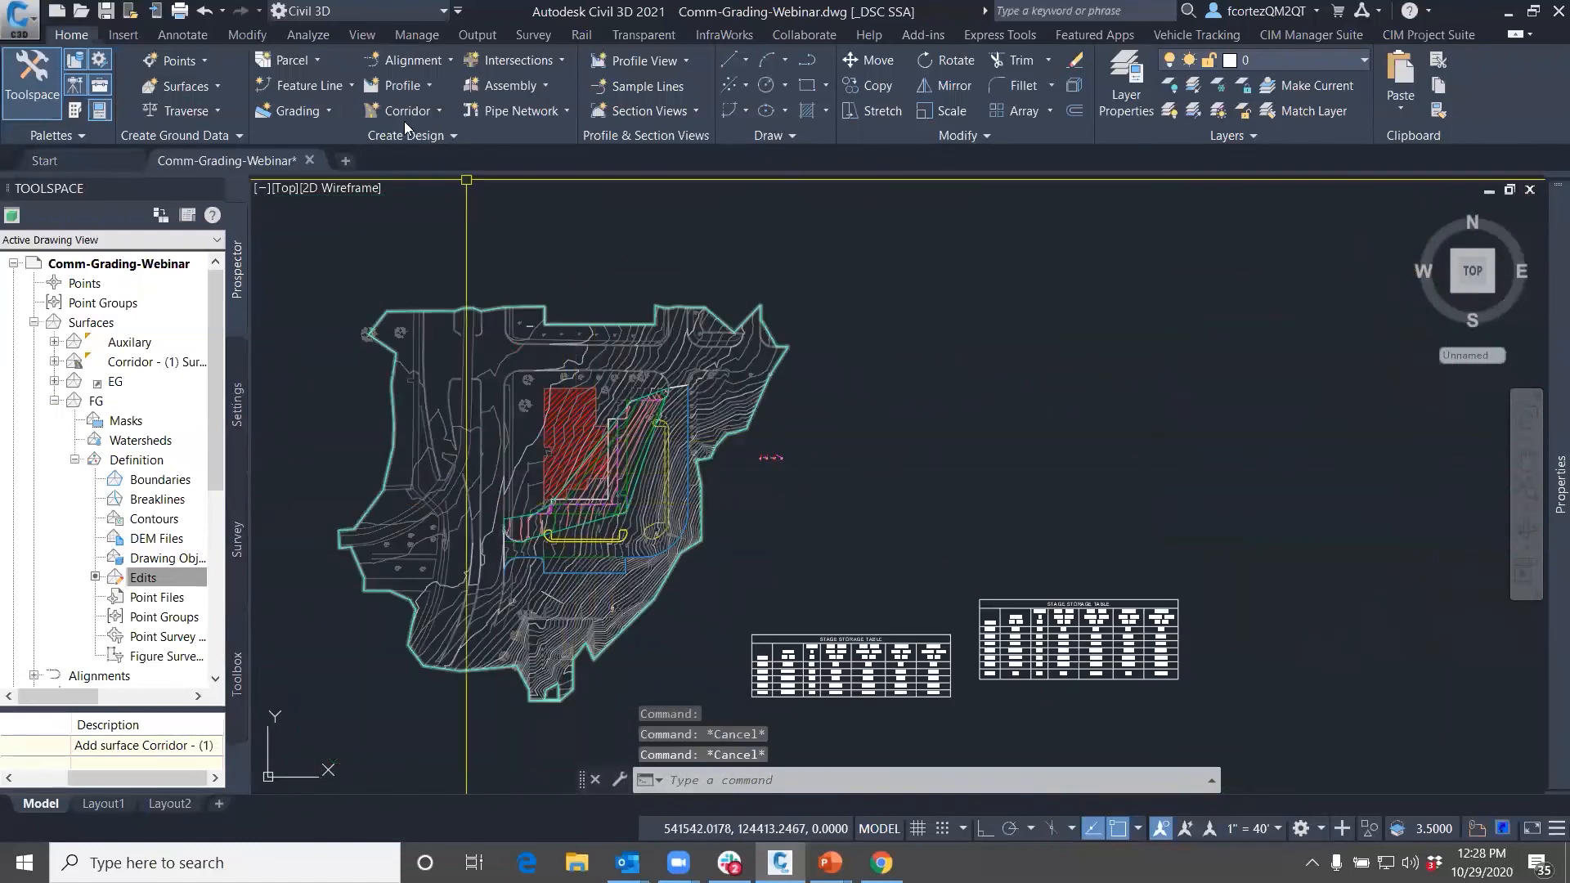
# Split the model space into two vertical viewports
pyautogui.click(358, 35)
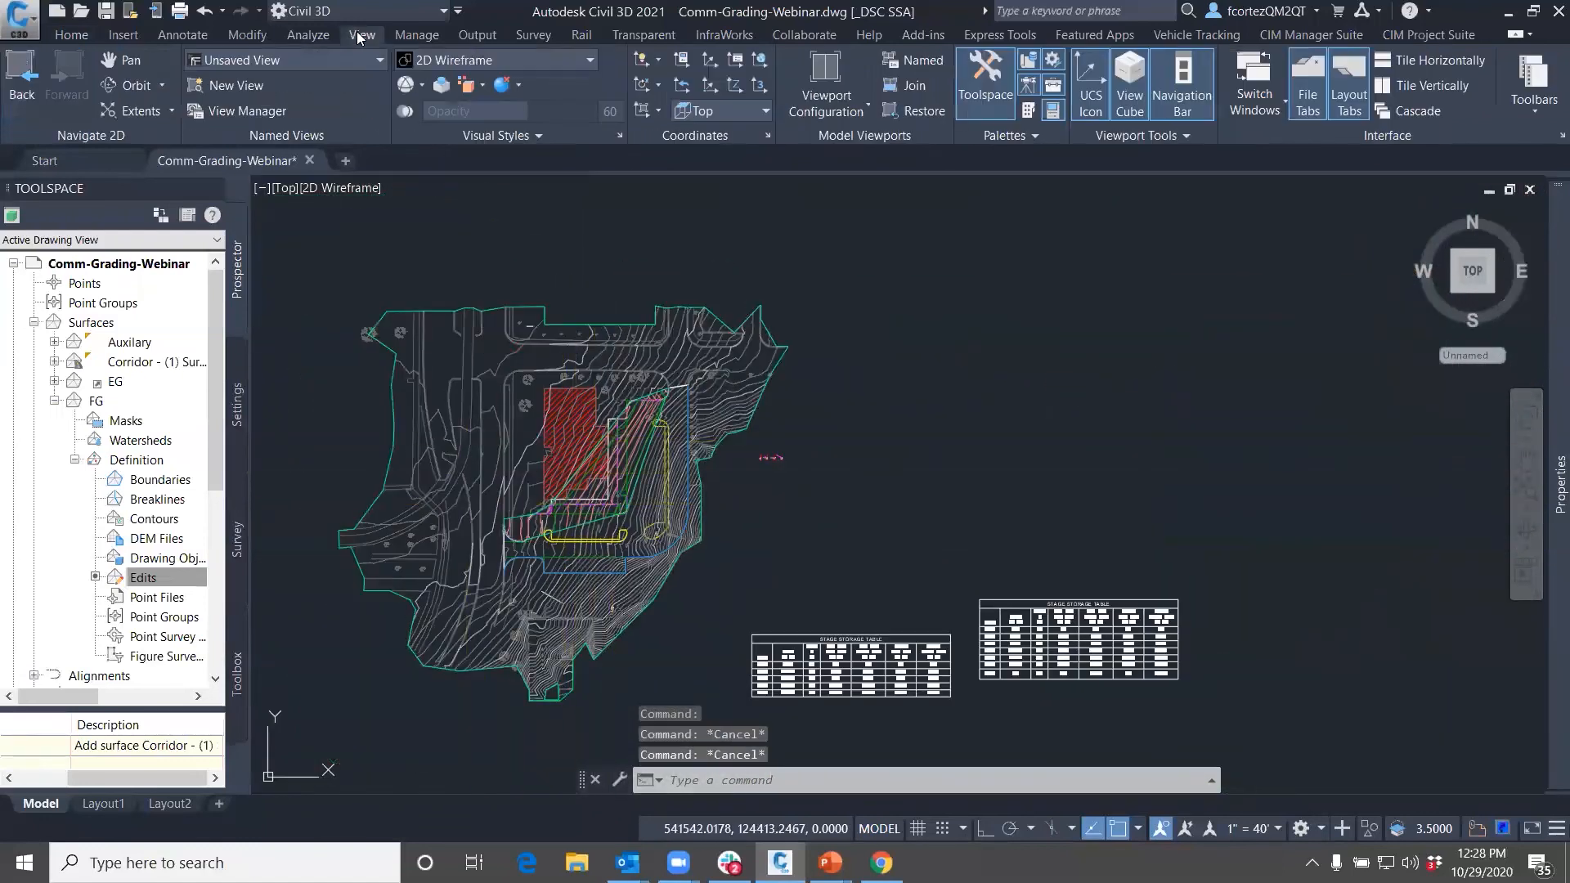
pyautogui.click(826, 98)
pyautogui.click(834, 186)
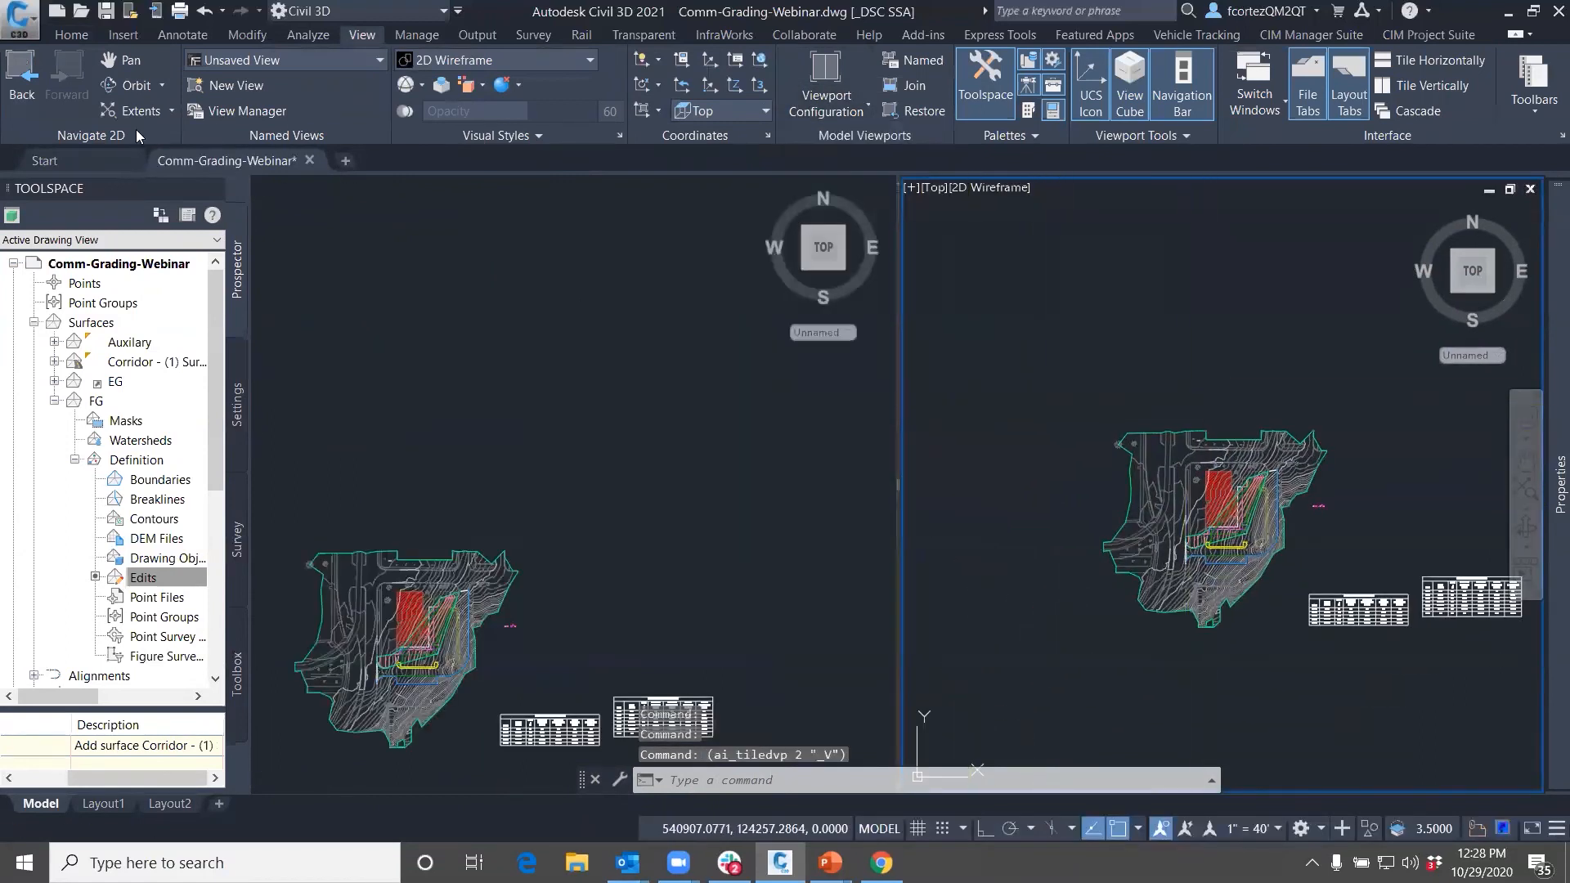
# Turn the second viewport into a tilted 3D view of the curb area shown with the Conceptual visual style
pyautogui.keyDown('shift'); pyautogui.moveTo(1241, 503); pyautogui.dragTo(1240, 345, button='middle'); pyautogui.keyUp('shift')
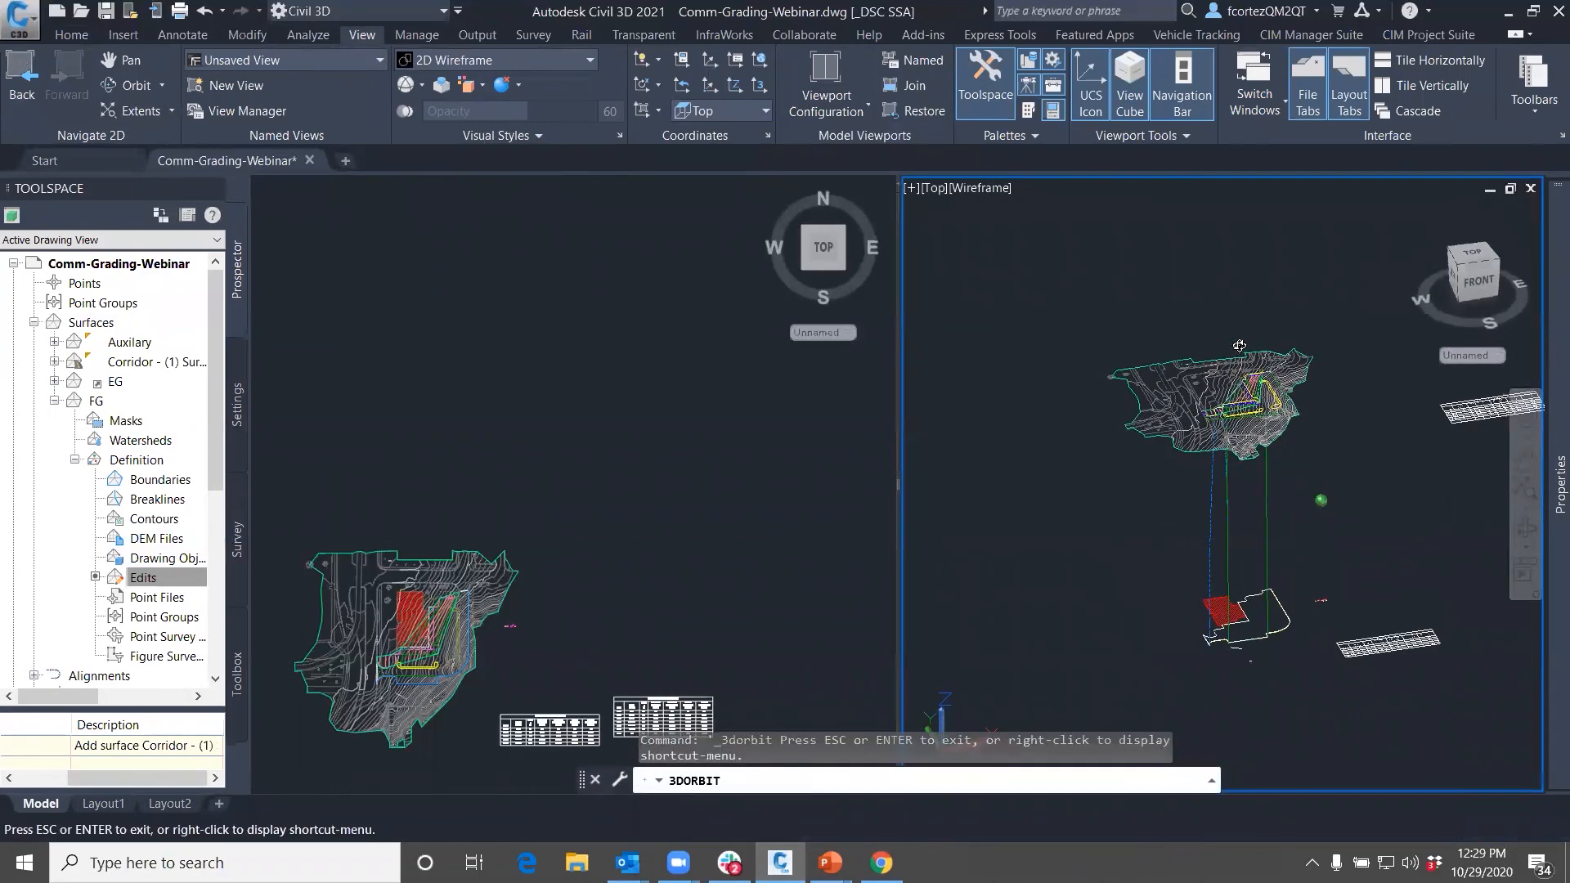
pyautogui.scroll(8, 1251, 363)
pyautogui.scroll(5, 1268, 375)
pyautogui.rightClick(1207, 455)
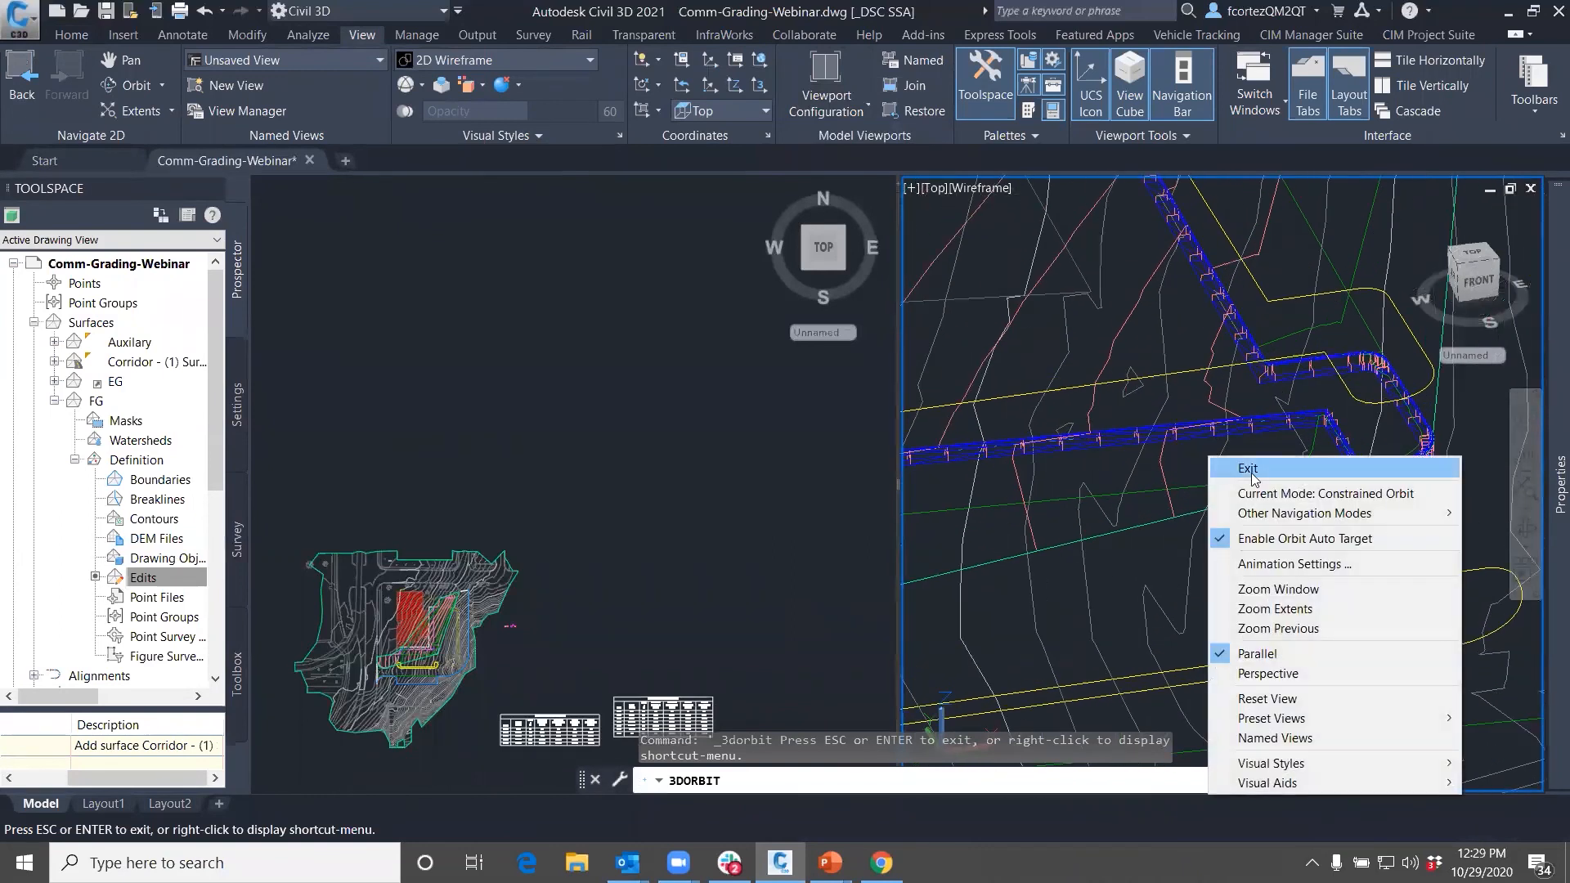
pyautogui.click(1249, 469)
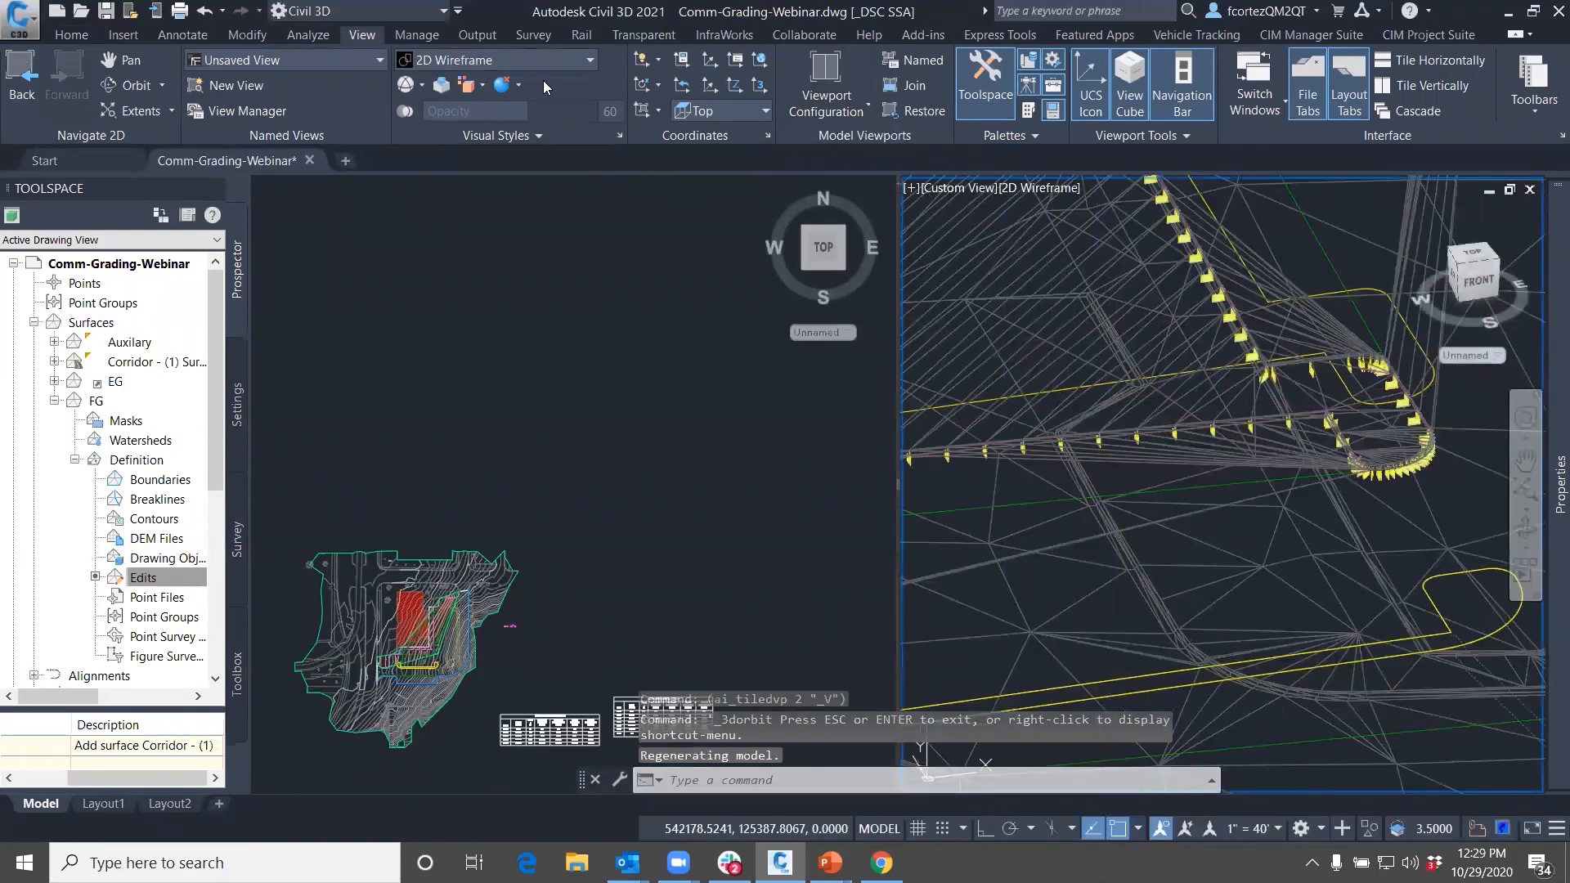
pyautogui.click(564, 60)
pyautogui.click(523, 107)
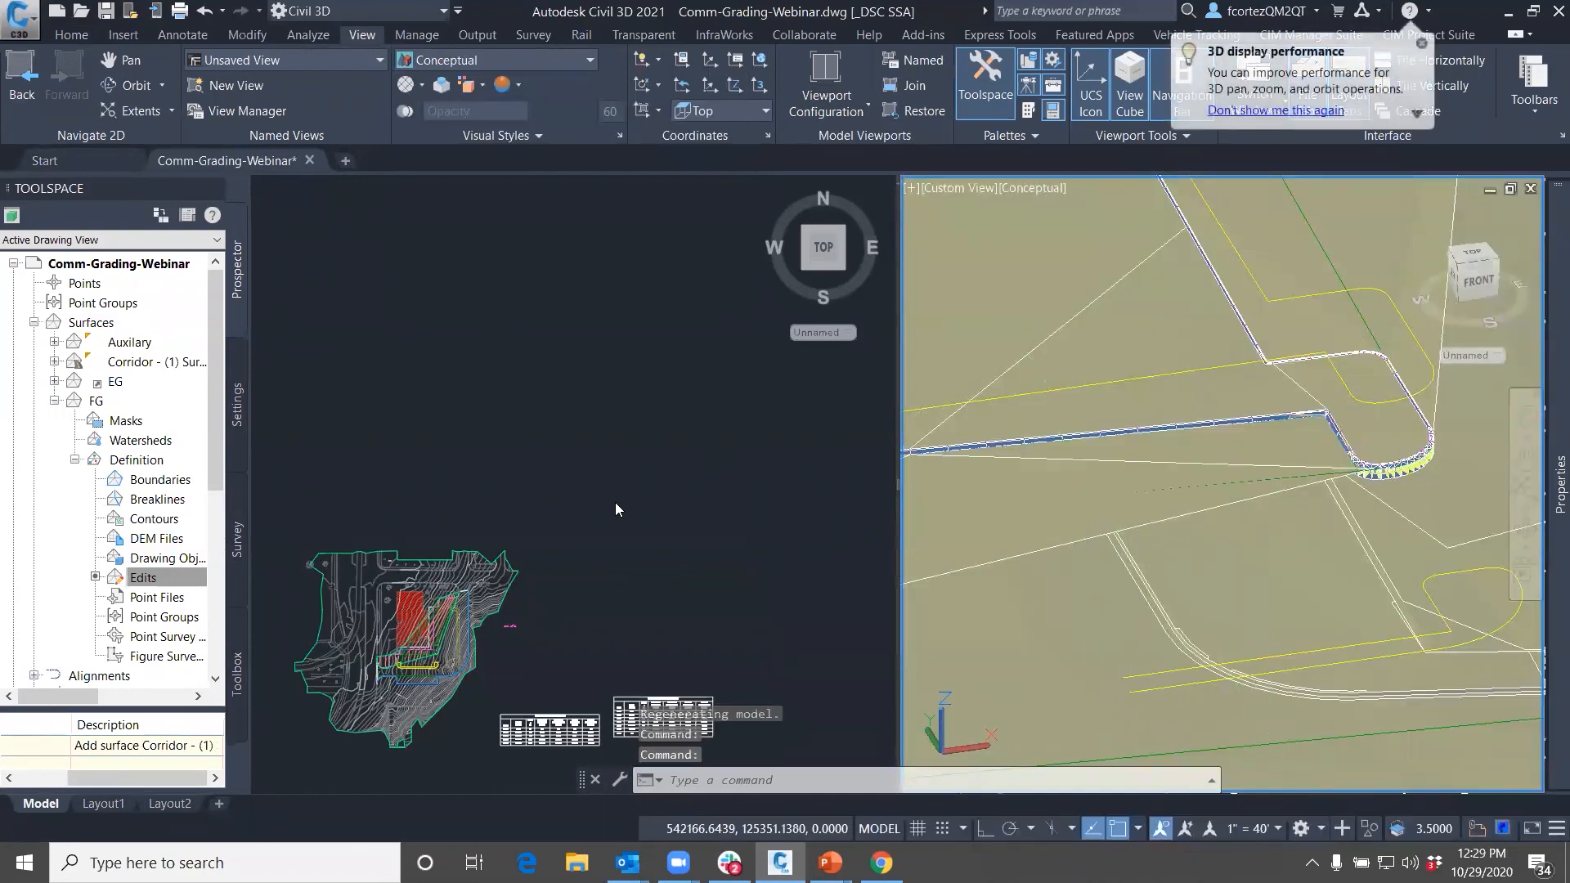
# Set the EG surface's style to _No Display in its surface properties
pyautogui.click(616, 441)
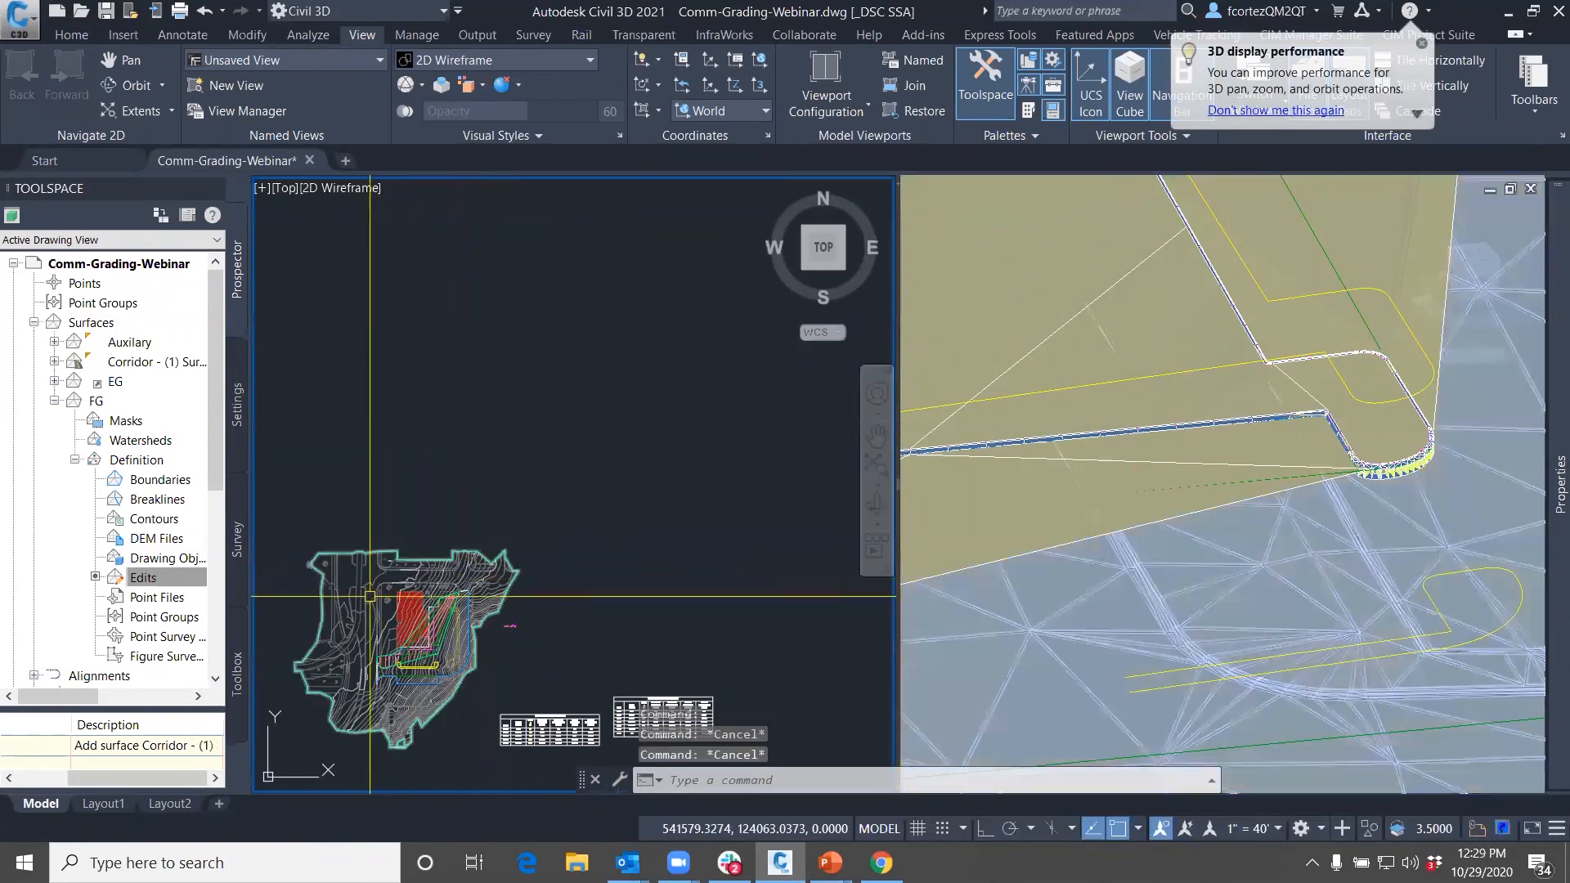
pyautogui.click(378, 596)
pyautogui.rightClick(372, 596)
pyautogui.click(440, 436)
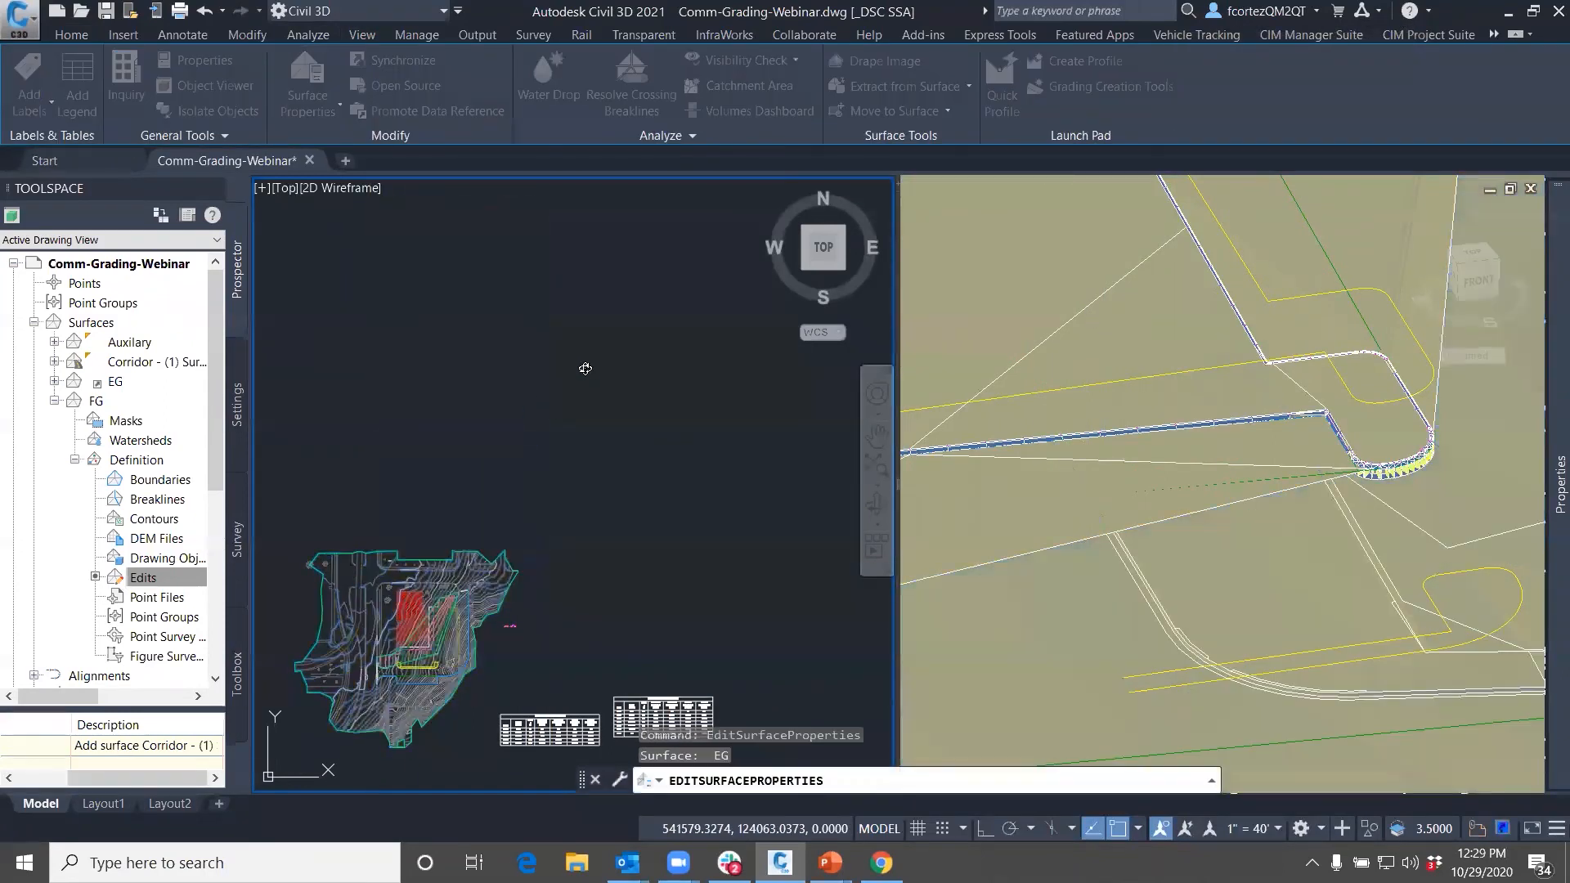
pyautogui.click(609, 431)
pyautogui.click(583, 450)
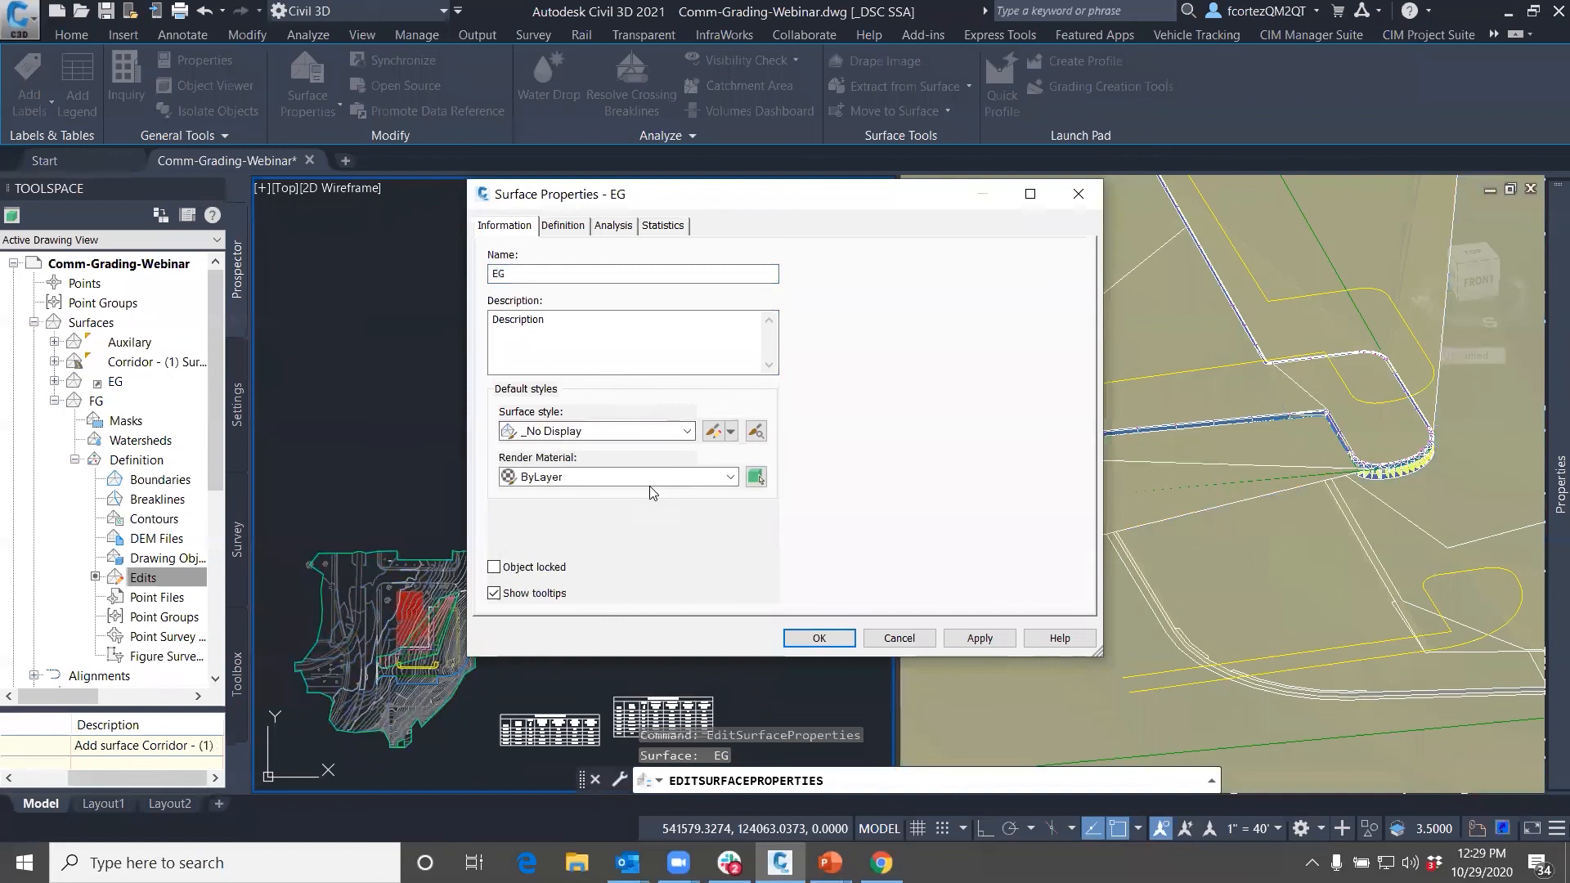
pyautogui.click(973, 640)
pyautogui.click(819, 638)
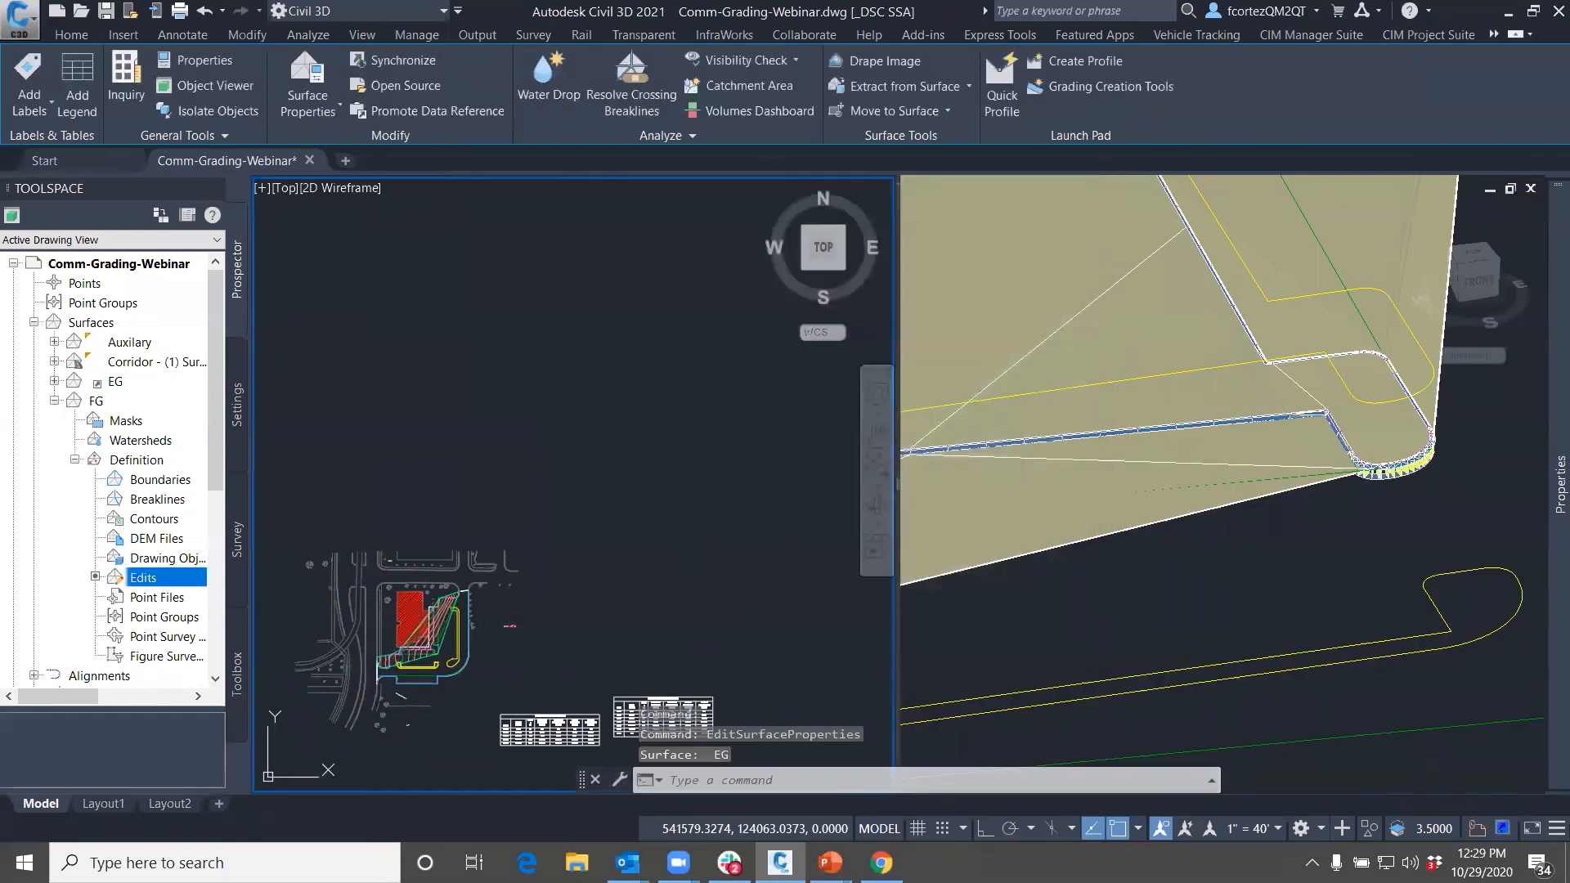
# Examine the FG surface in 3D along the curb line, its rounded returns and the outer triangulation edge
pyautogui.scroll(2, 1185, 575)
pyautogui.click(1185, 574)
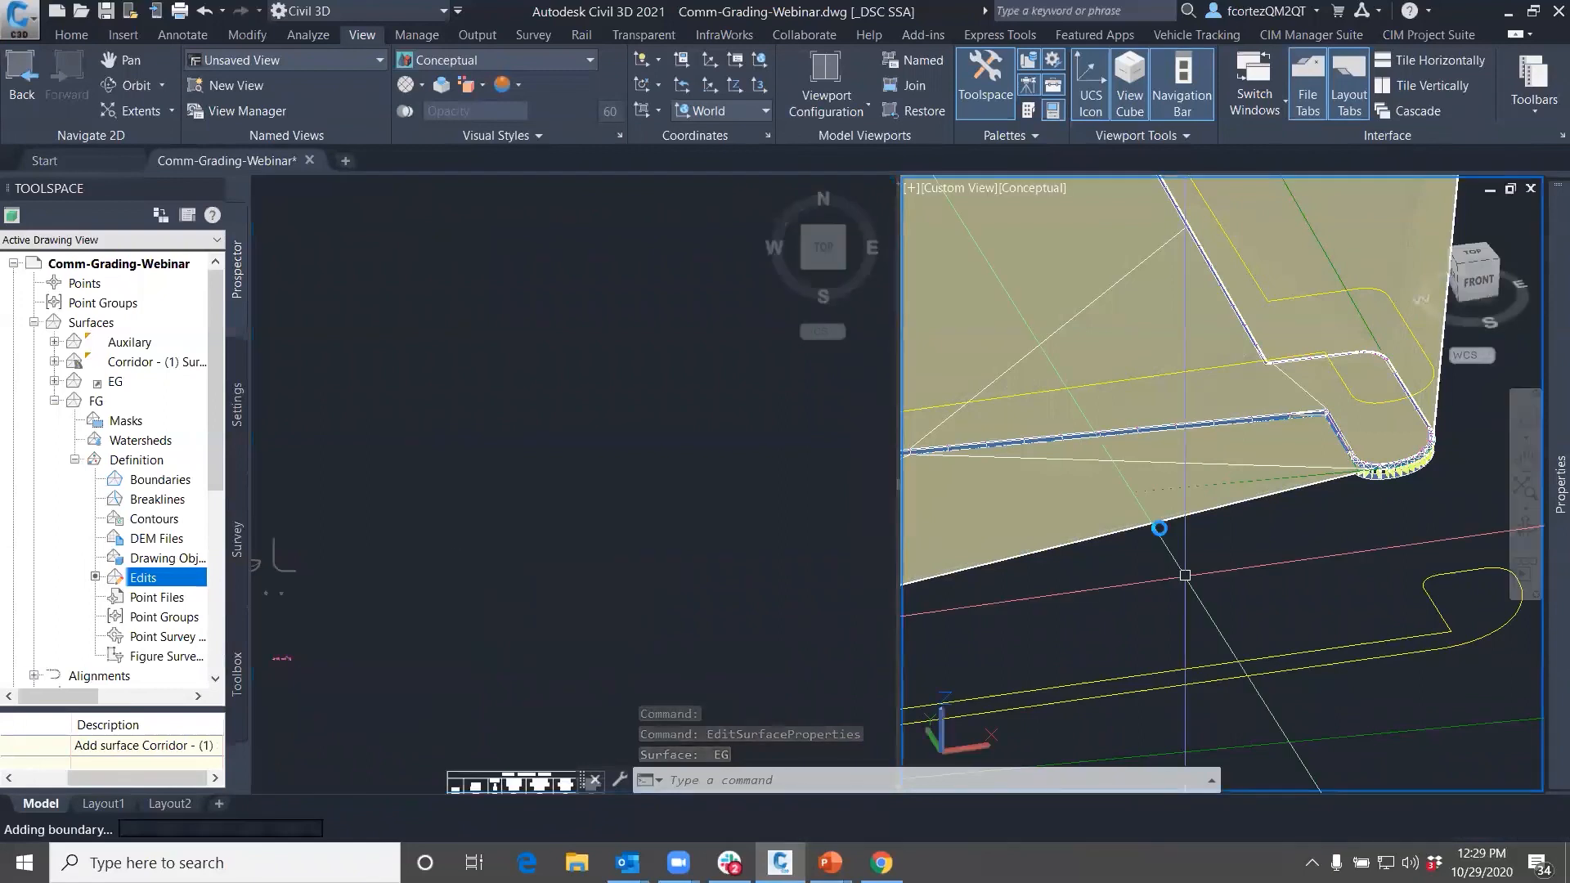
pyautogui.scroll(-1, 1161, 531)
pyautogui.moveTo(1104, 500); pyautogui.dragTo(1251, 551, button='middle')
pyautogui.scroll(5, 1406, 543)
pyautogui.moveTo(1473, 543); pyautogui.dragTo(1254, 516, button='middle')
pyautogui.scroll(5, 1224, 468)
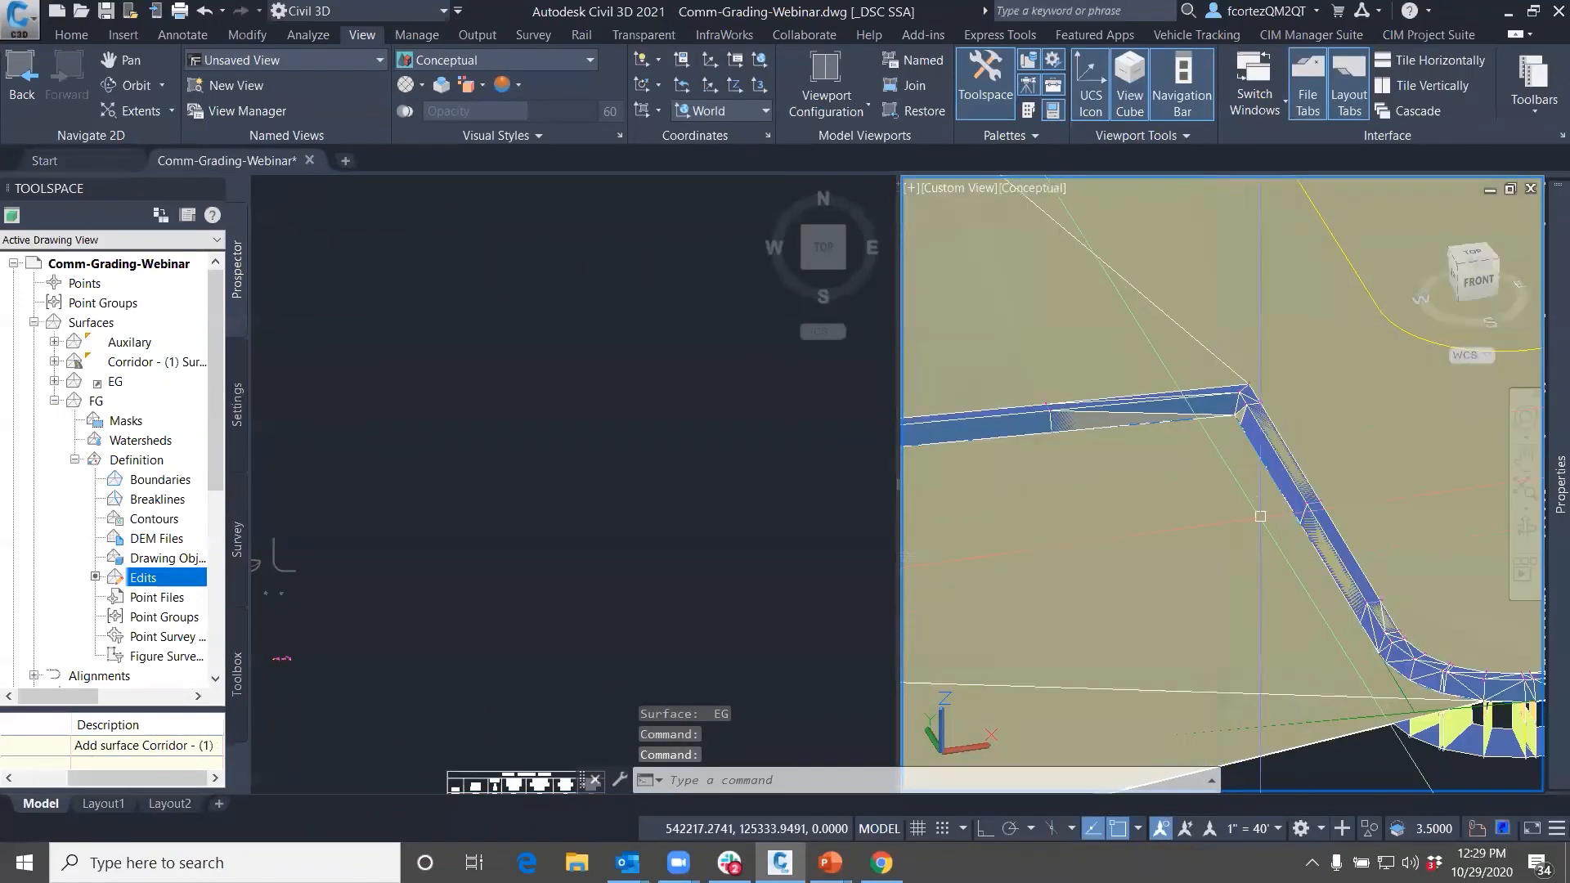
pyautogui.scroll(-3, 1307, 601)
pyautogui.moveTo(1357, 612); pyautogui.dragTo(1218, 586, button='middle')
pyautogui.moveTo(1455, 570); pyautogui.dragTo(1247, 692, button='middle')
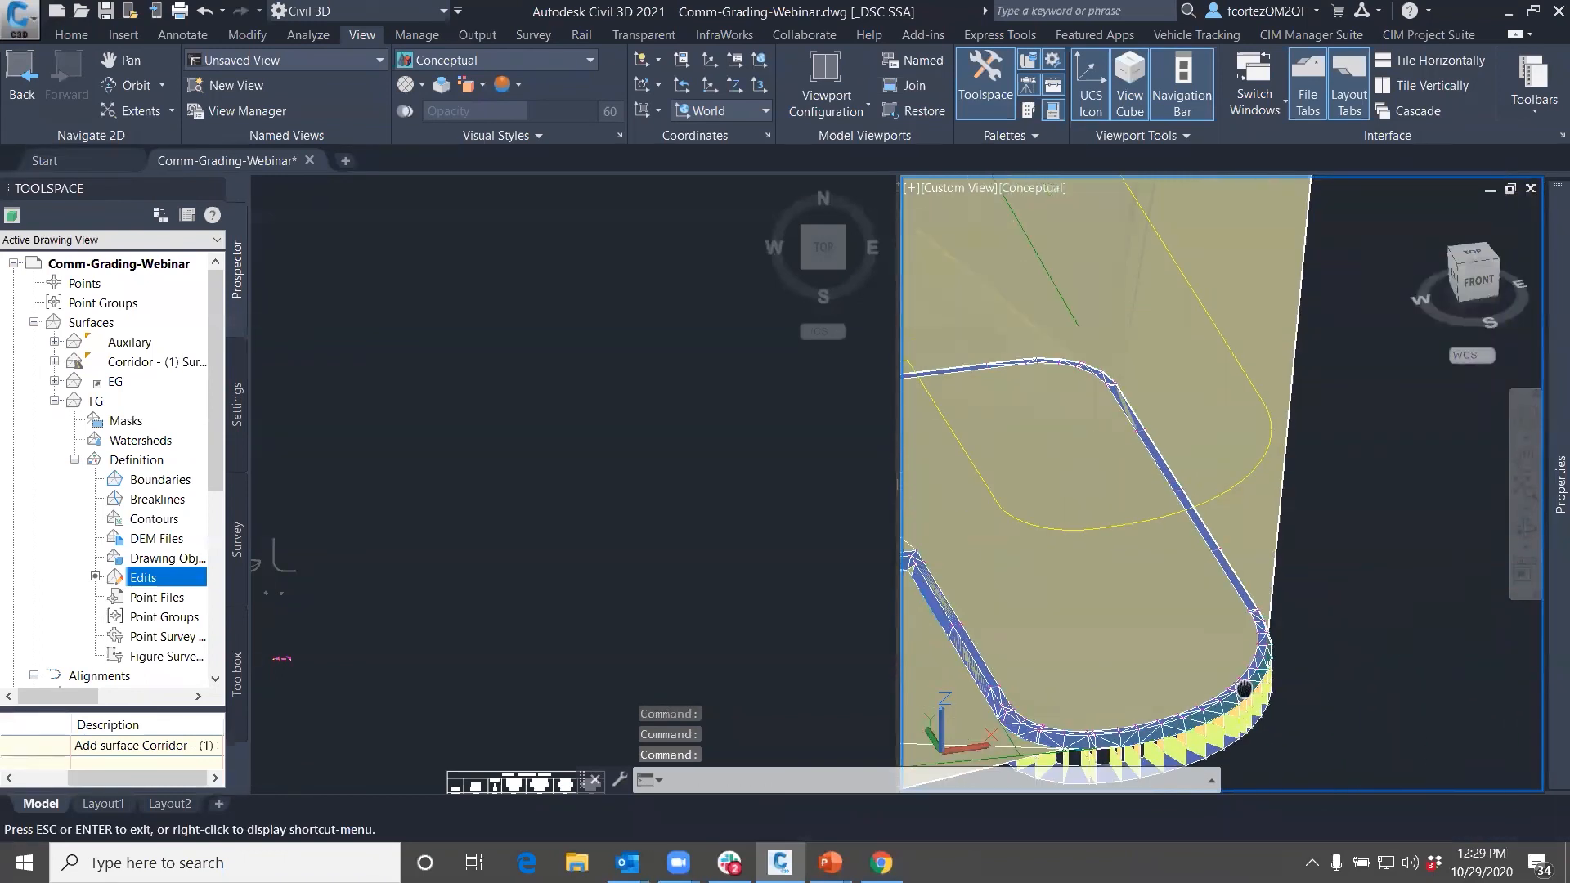
pyautogui.moveTo(1109, 401); pyautogui.dragTo(1398, 530, button='middle')
pyautogui.scroll(-5, 1145, 522)
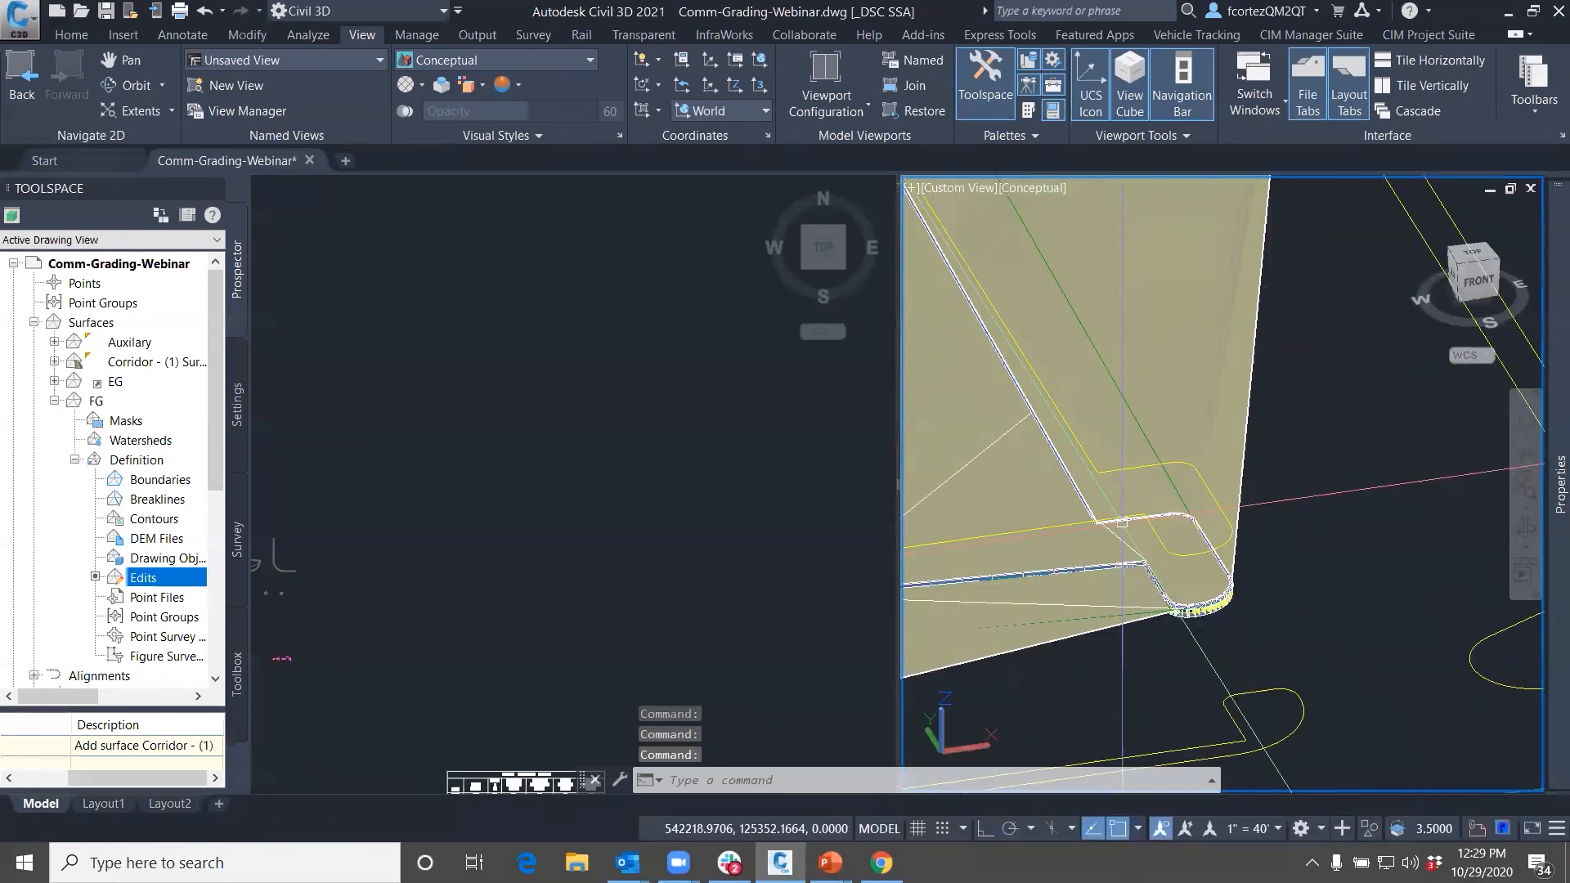
pyautogui.moveTo(1109, 420); pyautogui.dragTo(1244, 666, button='middle')
pyautogui.scroll(3, 1061, 390)
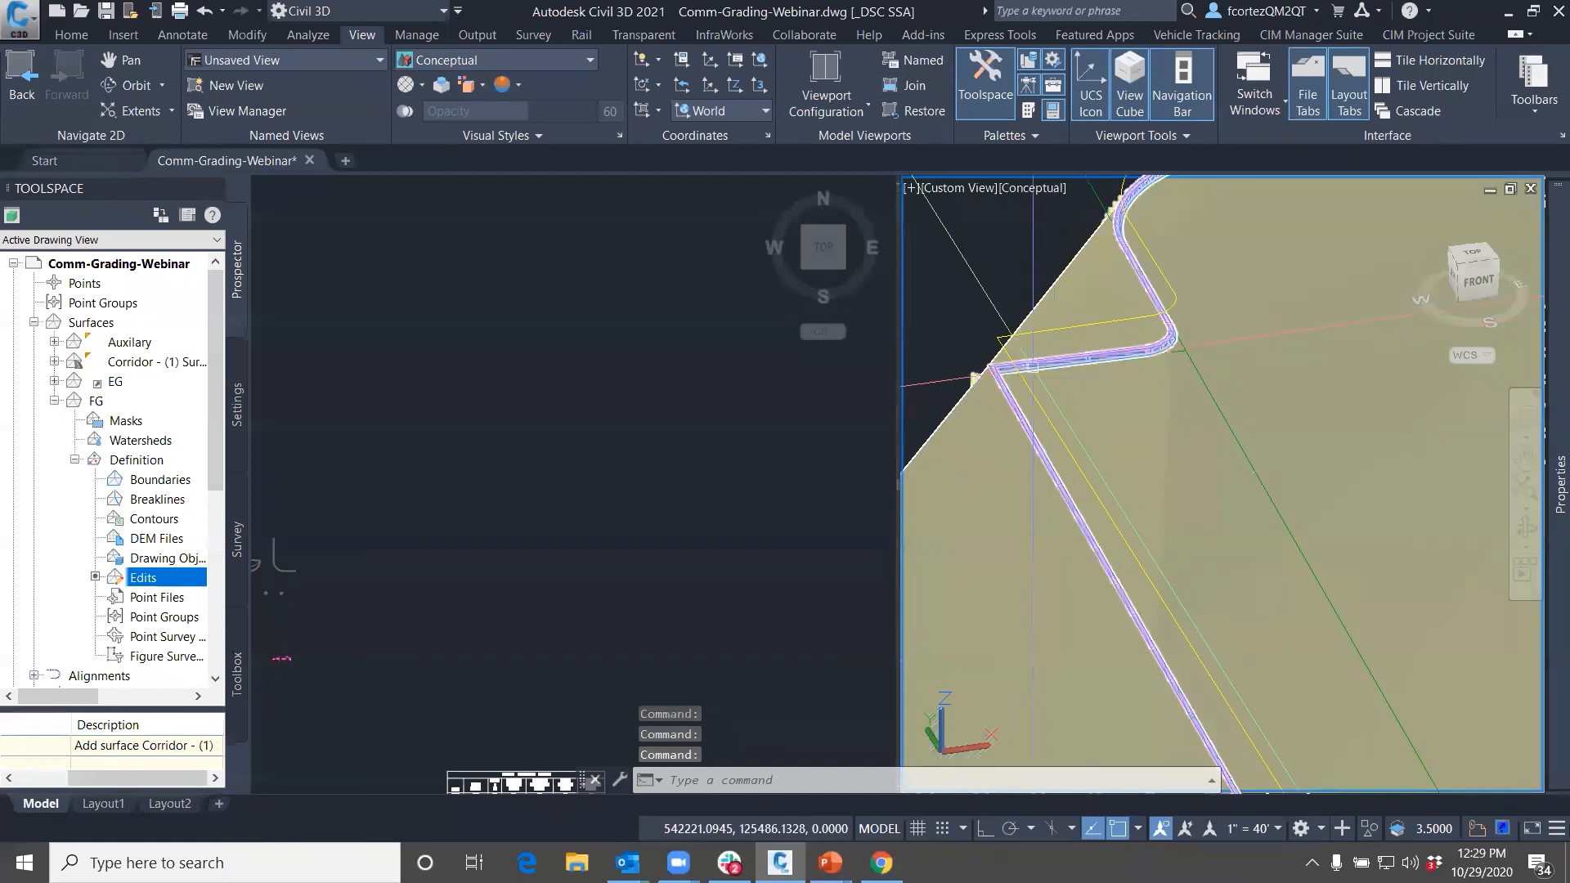
pyautogui.scroll(-2, 1148, 282)
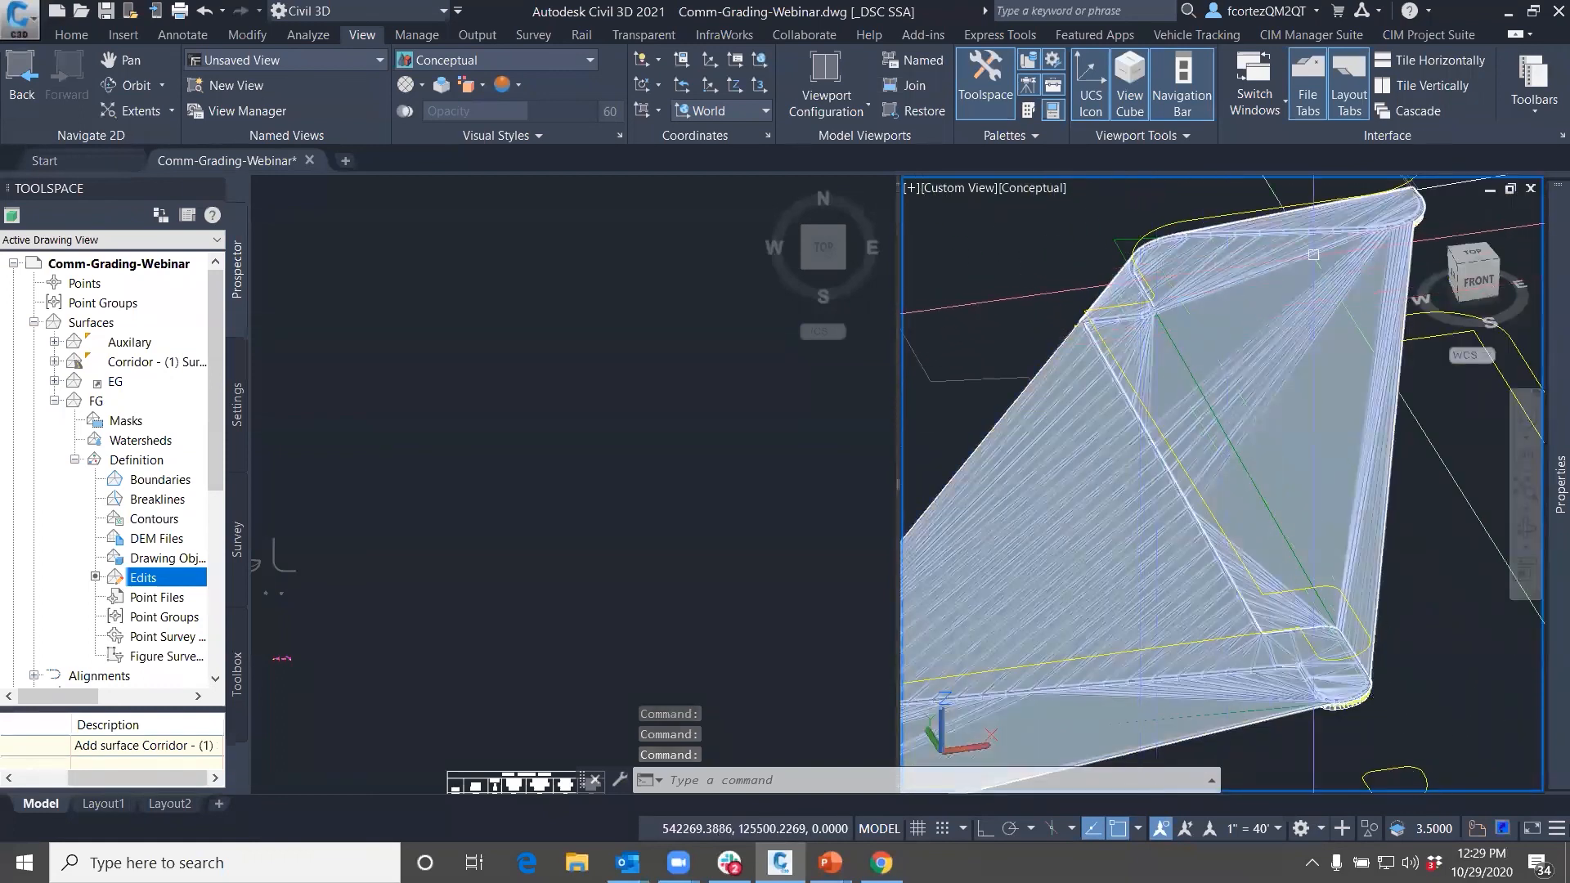
pyautogui.scroll(-3, 1246, 496)
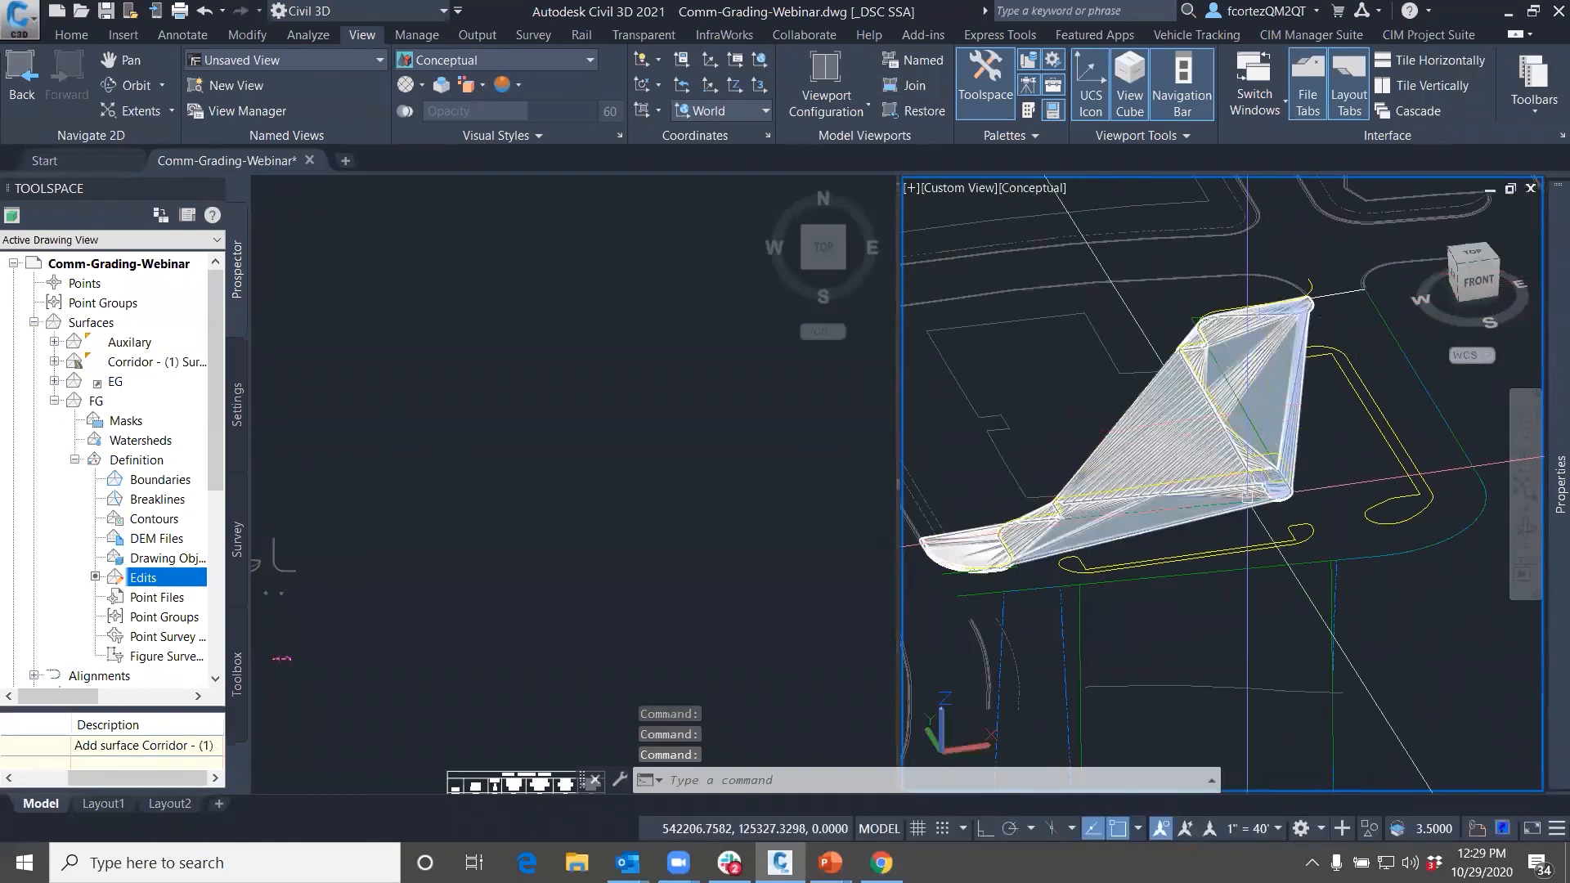
pyautogui.scroll(10, 1246, 497)
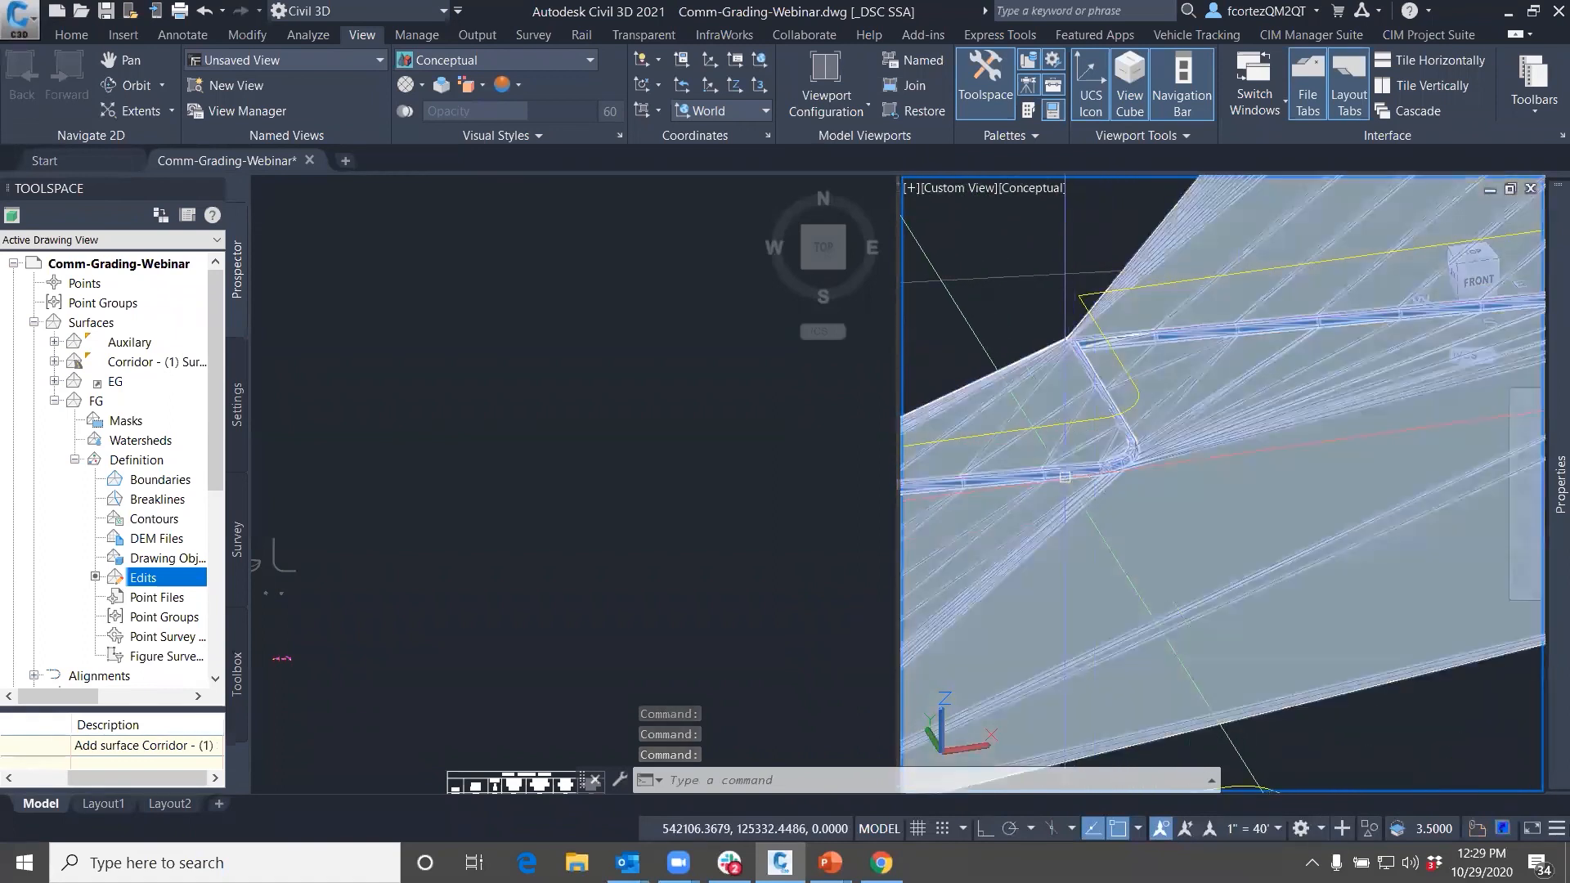
# Select the curb feature line in the plan viewport and examine its corners and returns against the FG surface in 3D
pyautogui.click(659, 515)
pyautogui.scroll(5, 771, 525)
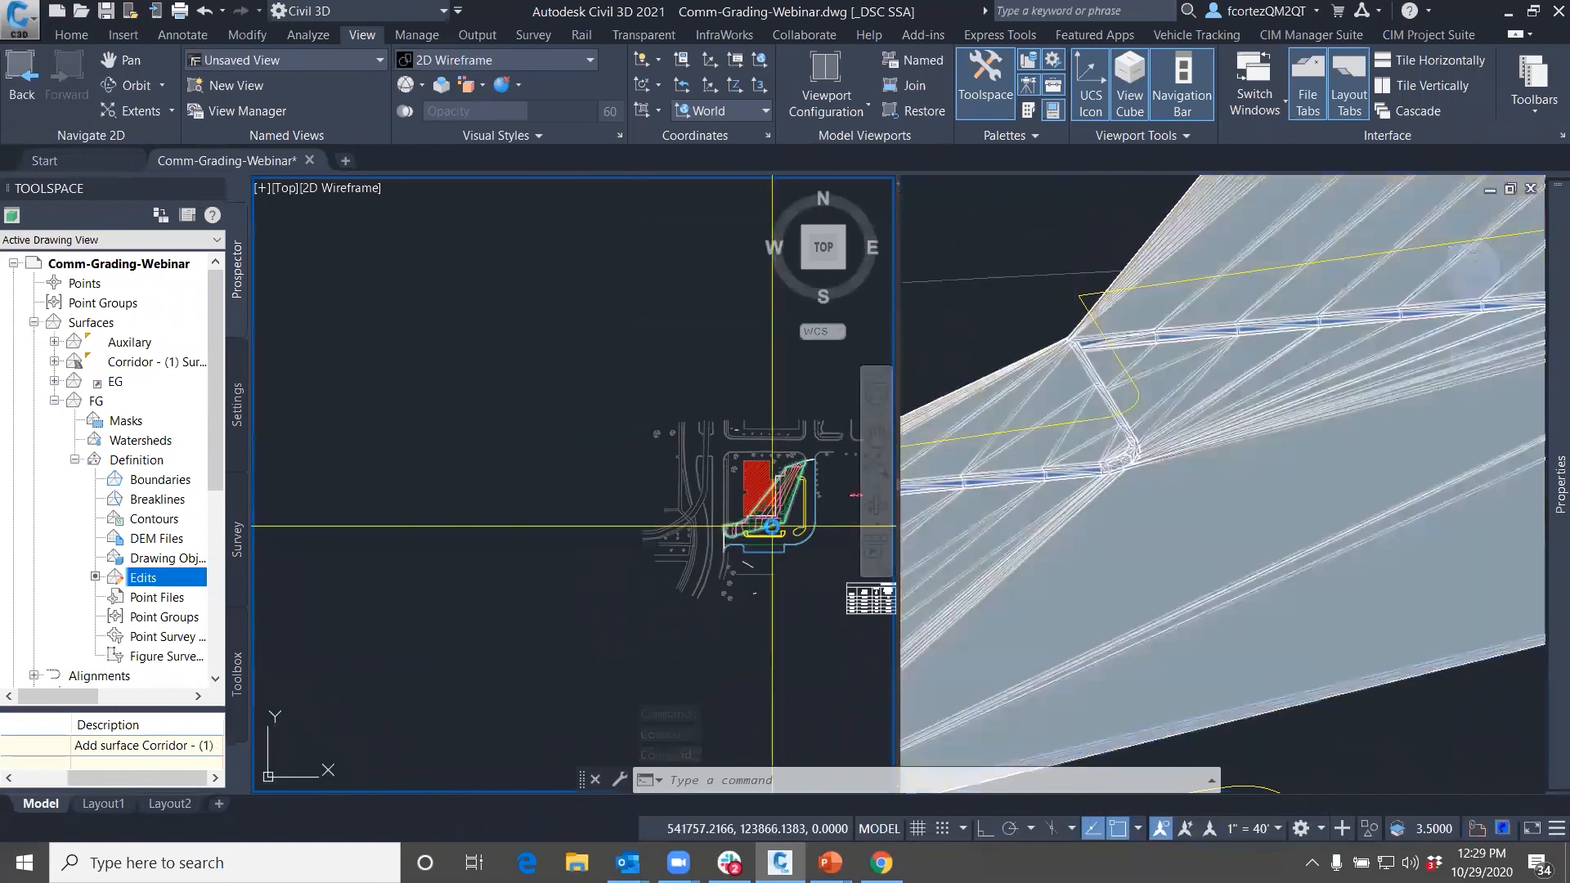
pyautogui.scroll(6, 674, 542)
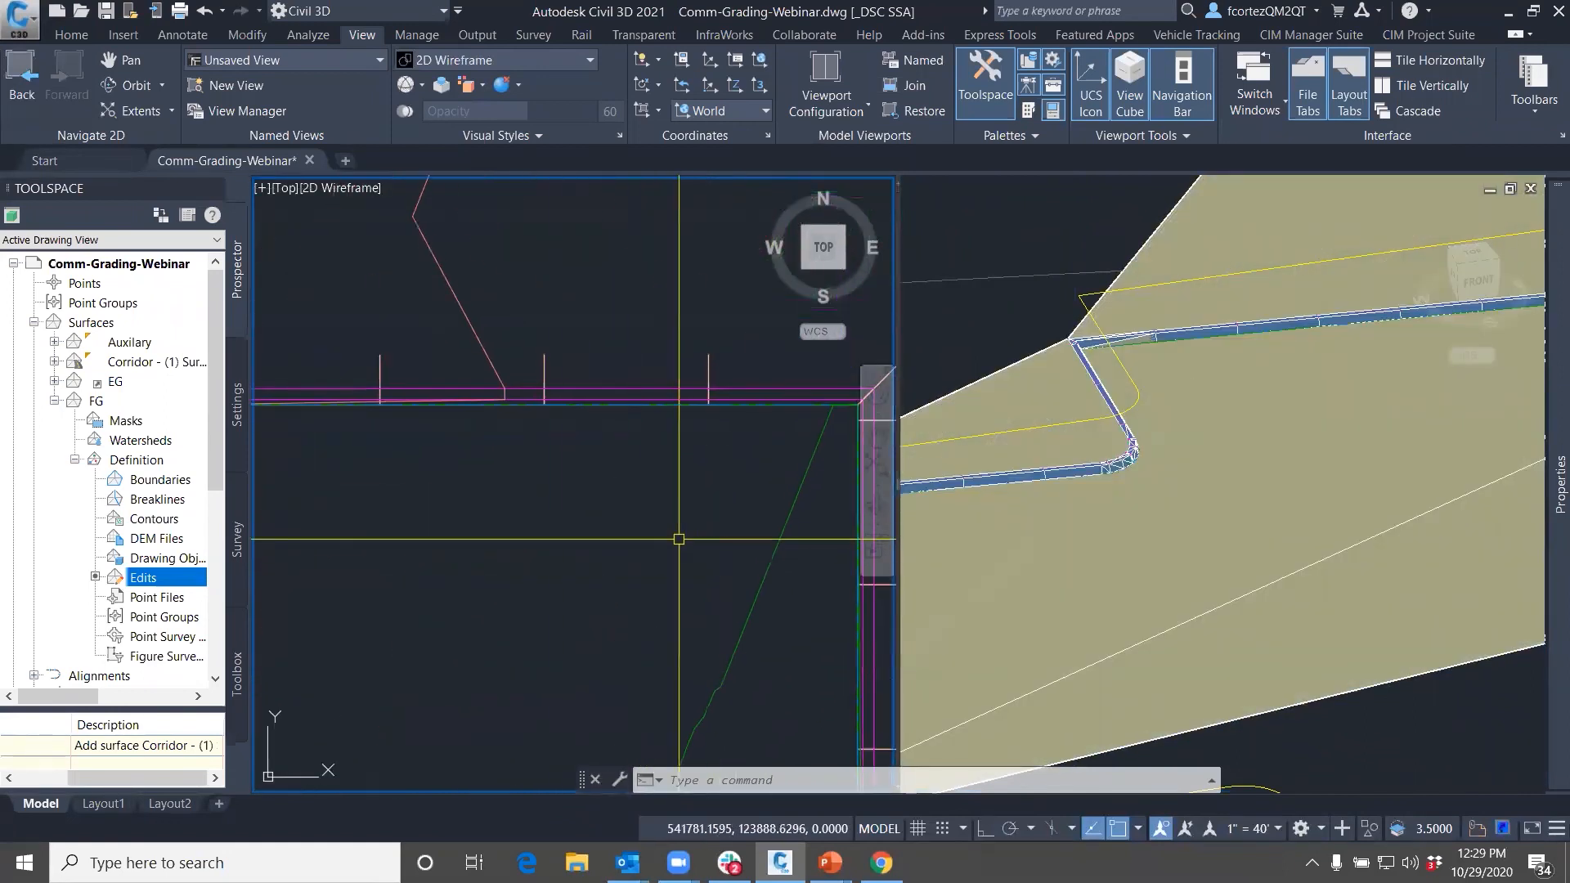
pyautogui.scroll(6, 572, 531)
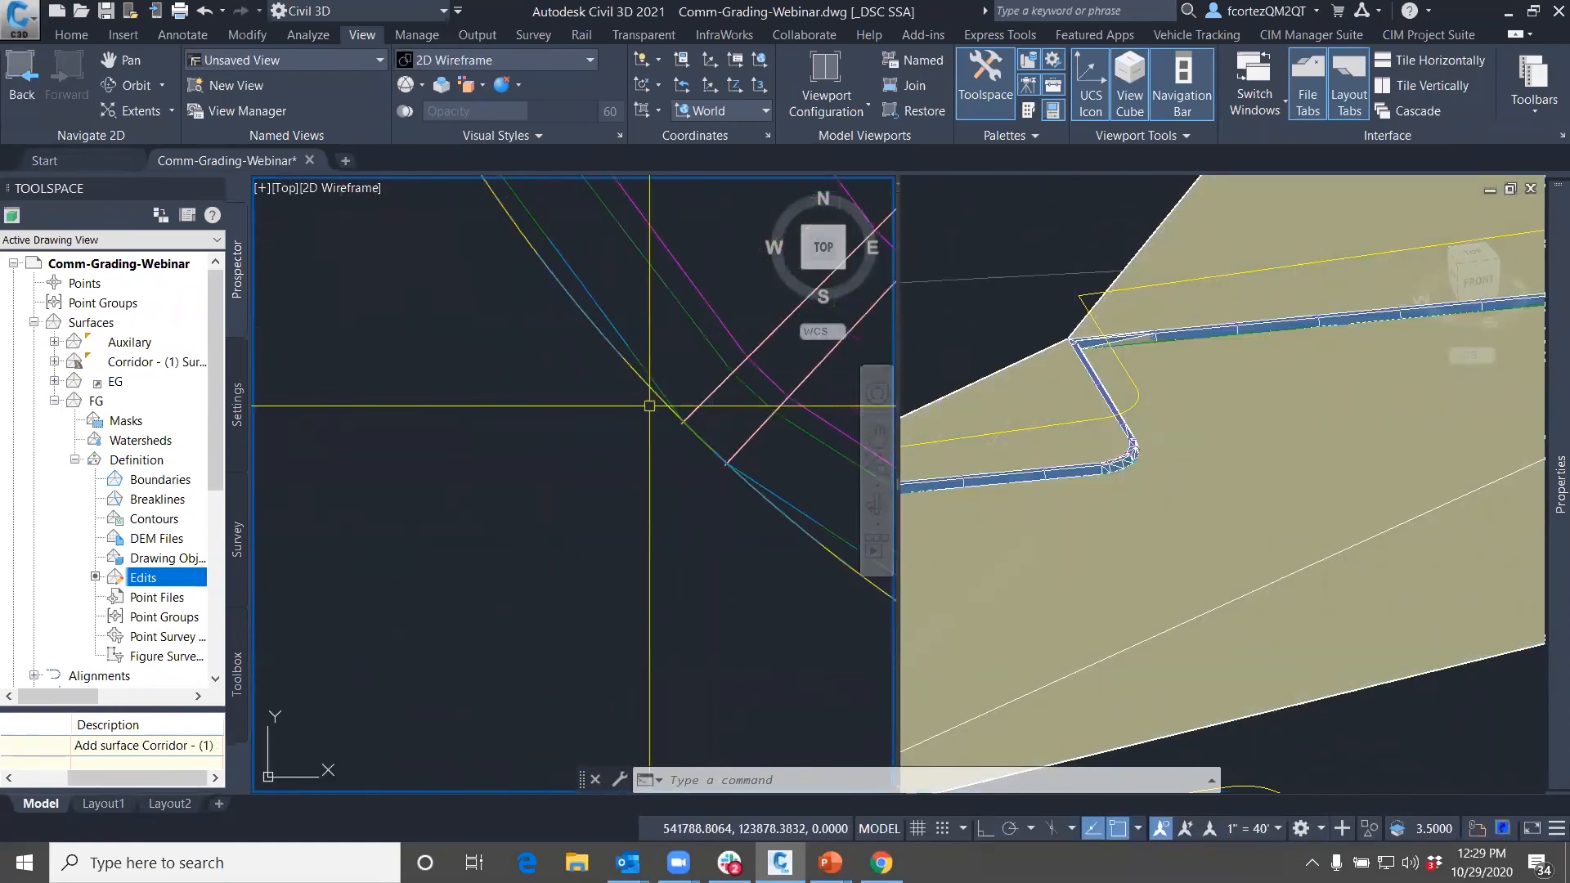
pyautogui.scroll(-12, 596, 516)
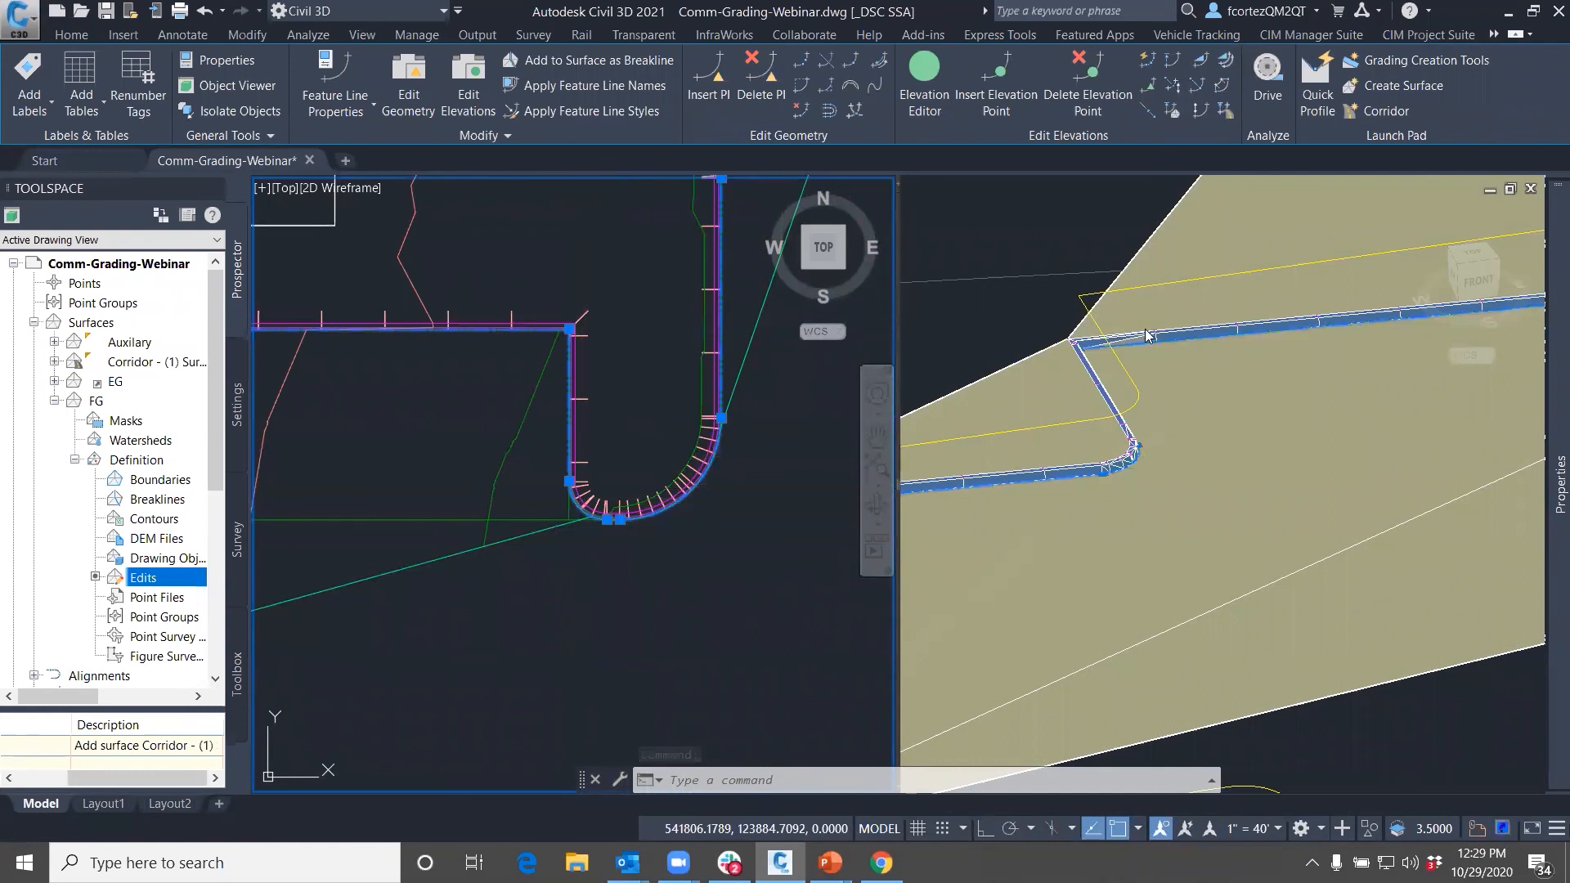
pyautogui.click(1163, 371)
pyautogui.scroll(-5, 1186, 376)
pyautogui.moveTo(1163, 371); pyautogui.dragTo(1114, 396, button='middle')
pyautogui.scroll(-2, 1236, 337)
pyautogui.click(975, 396)
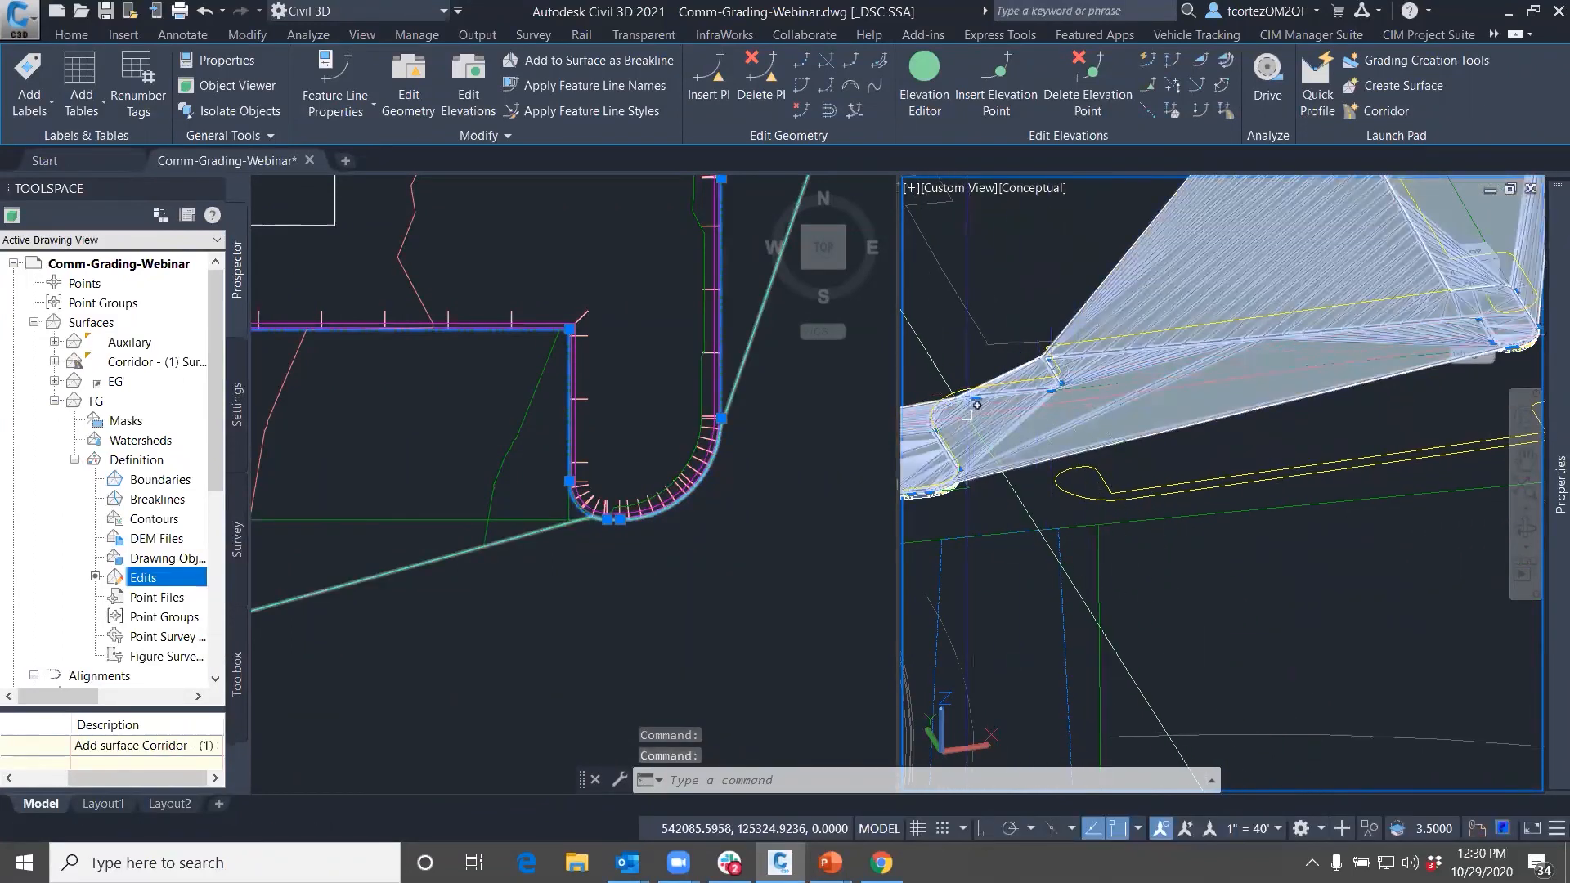
pyautogui.moveTo(1316, 353); pyautogui.dragTo(1269, 345, button='middle')
pyautogui.click(463, 422)
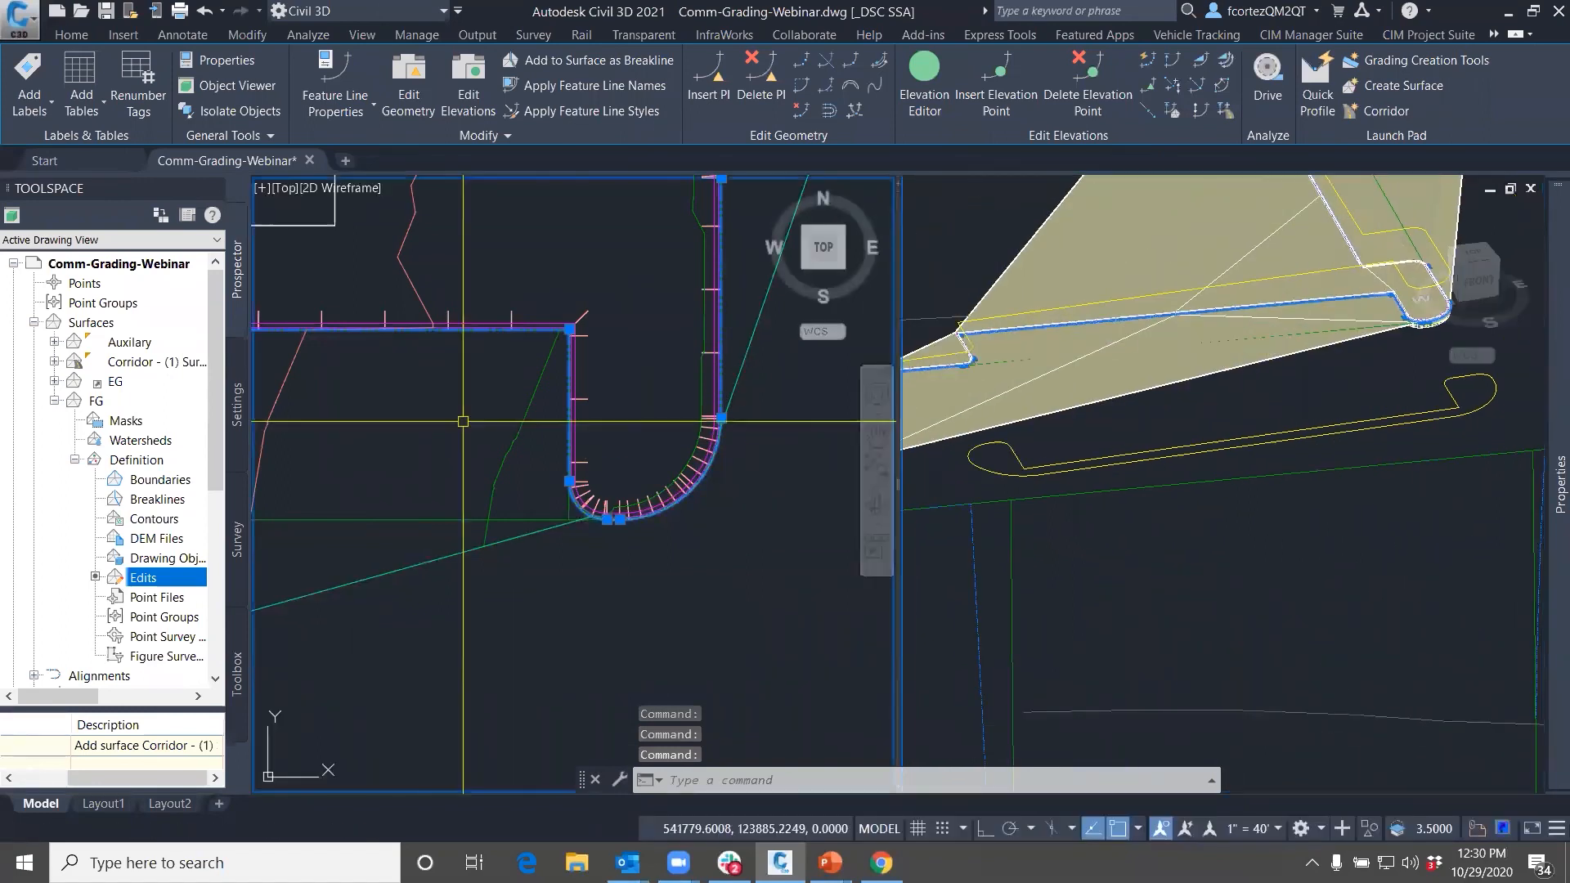
# Set the grade of the long straight curb segment south of the building to -10% with Quick Elevation Edit
pyautogui.scroll(-5, 463, 422)
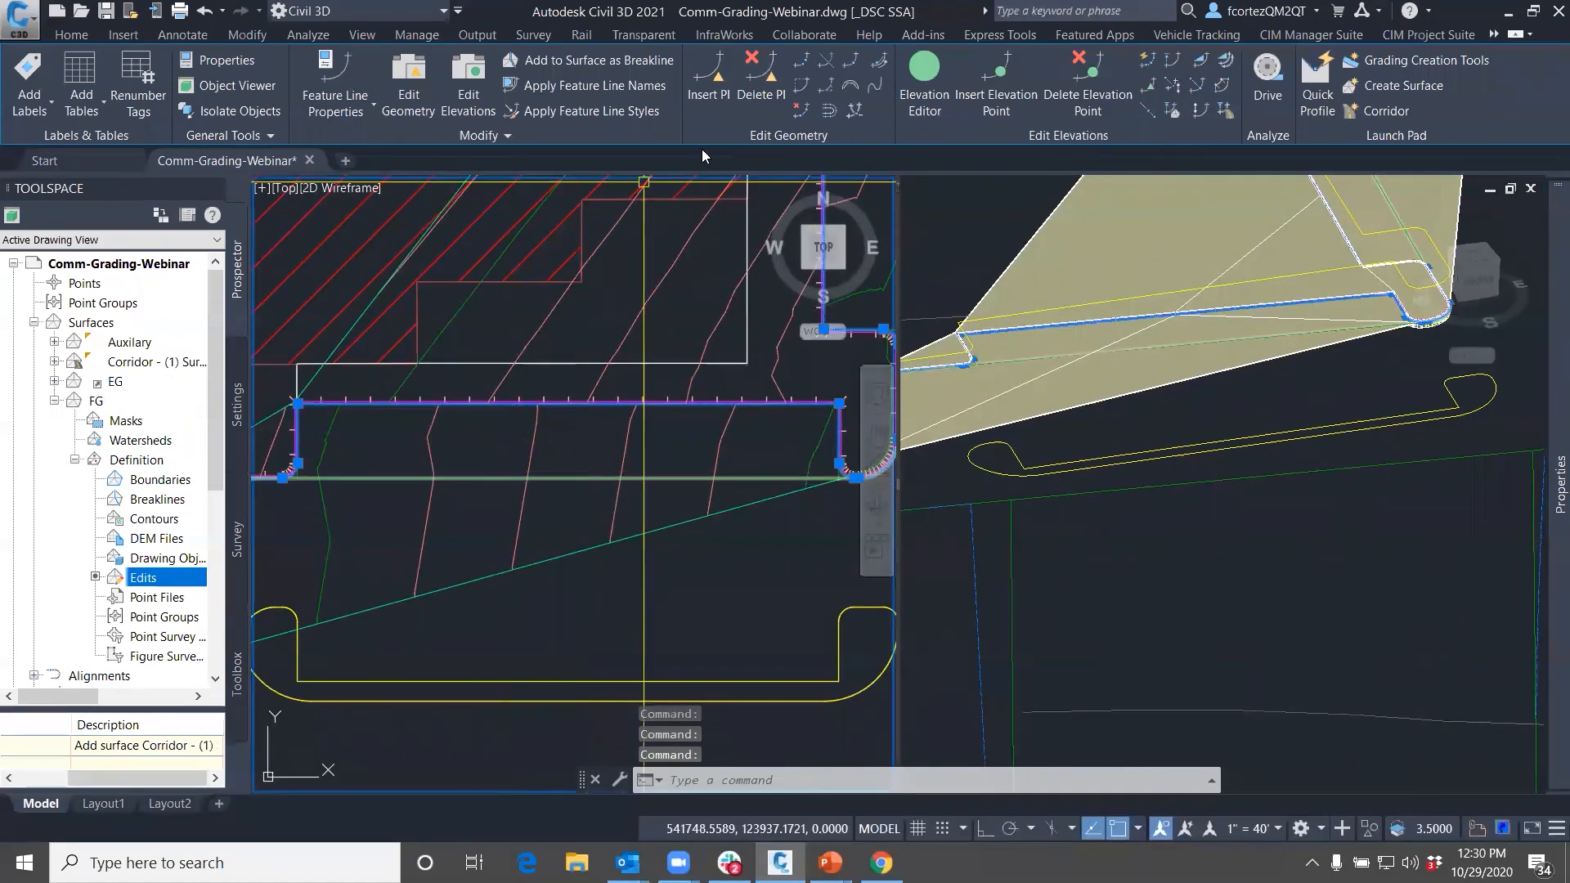
pyautogui.click(1157, 62)
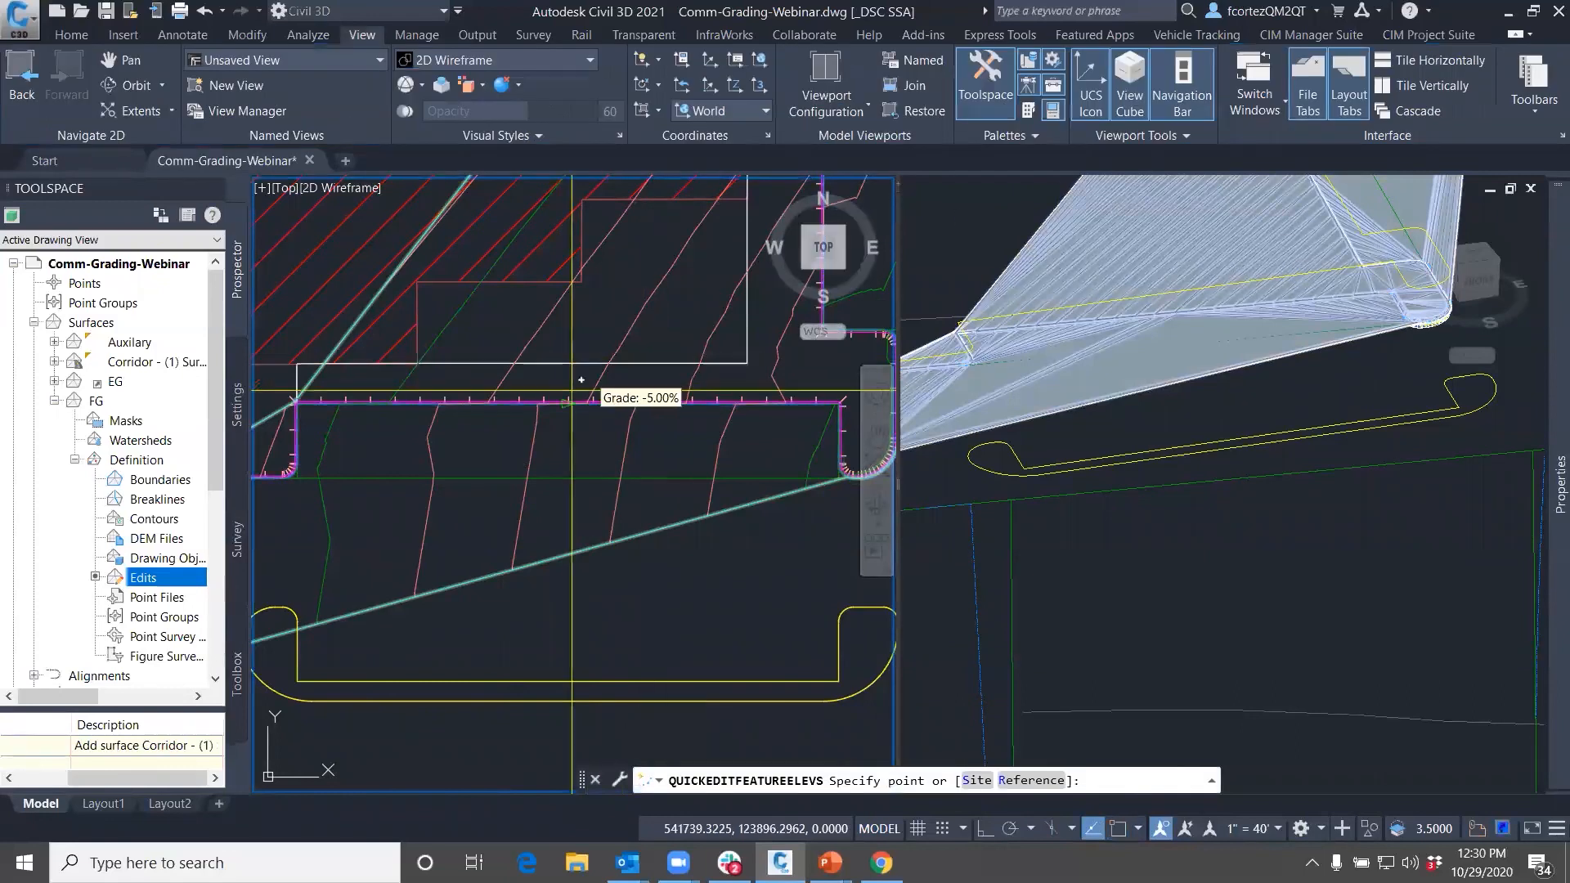
pyautogui.click(600, 420)
pyautogui.write('-10')
pyautogui.press('Return')
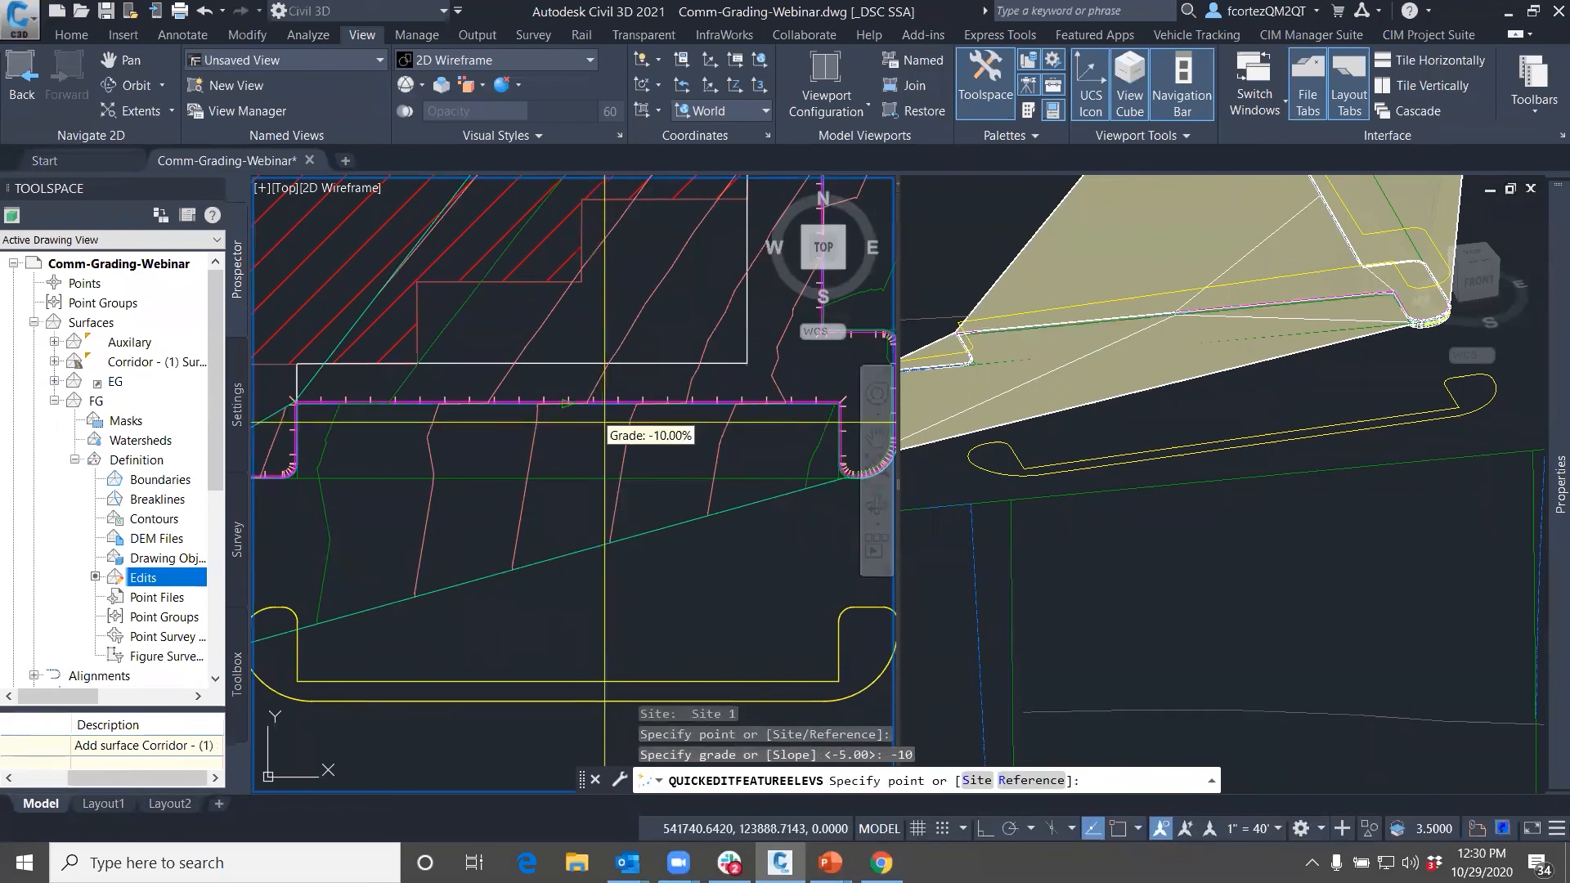
# Set the grade of the short curb segment at the long segment's east end to -2% and finish the elevation edit
pyautogui.moveTo(608, 422); pyautogui.dragTo(511, 423, button='middle')
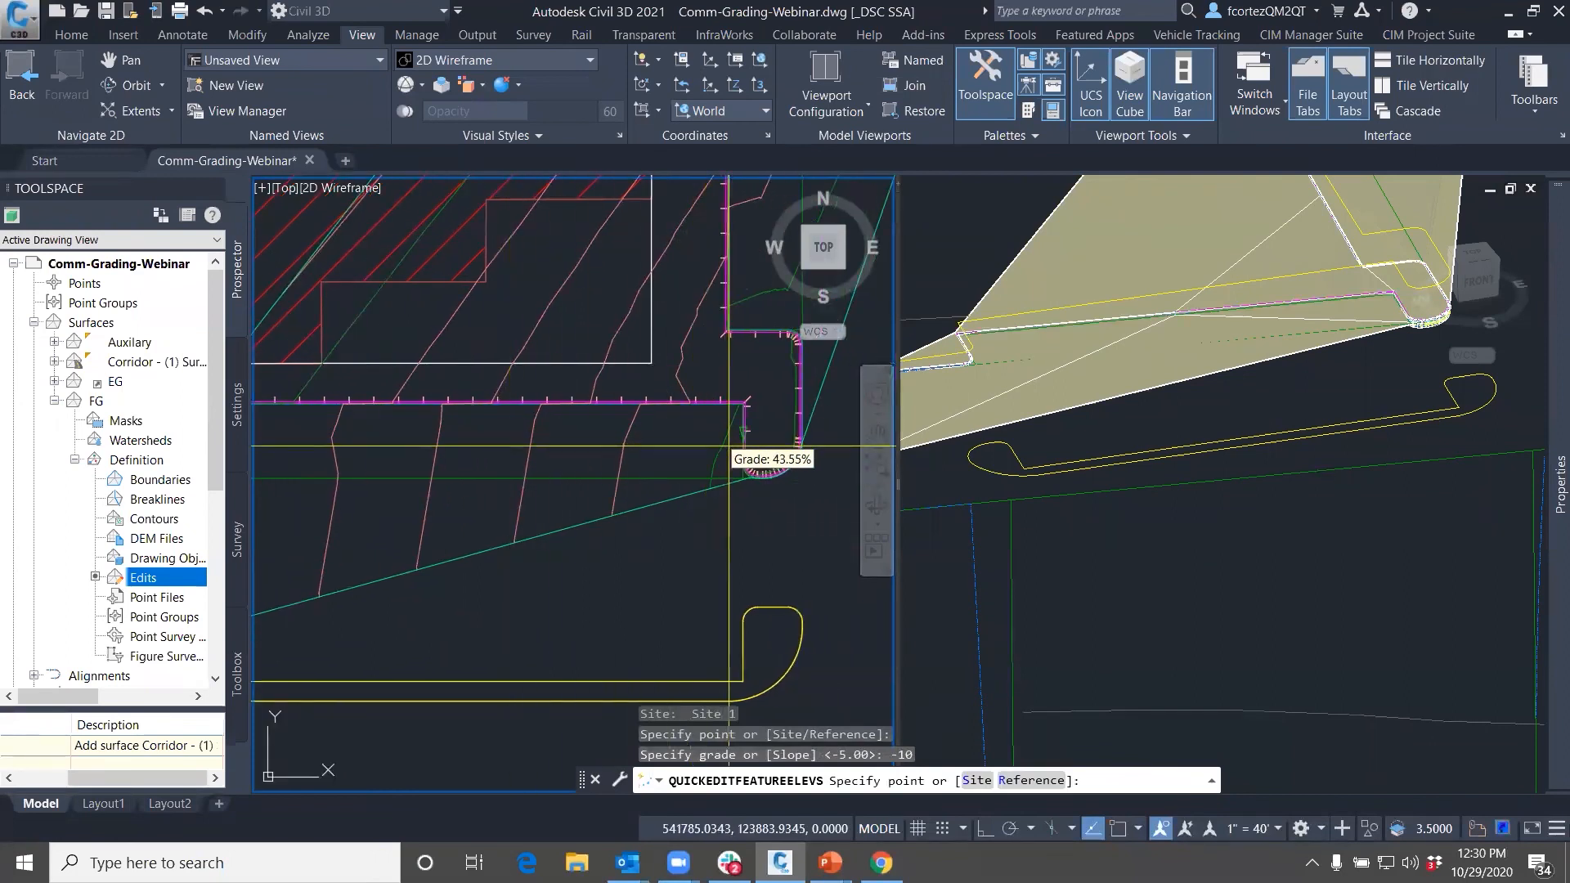
pyautogui.click(729, 446)
pyautogui.write('-2')
pyautogui.press('Return')
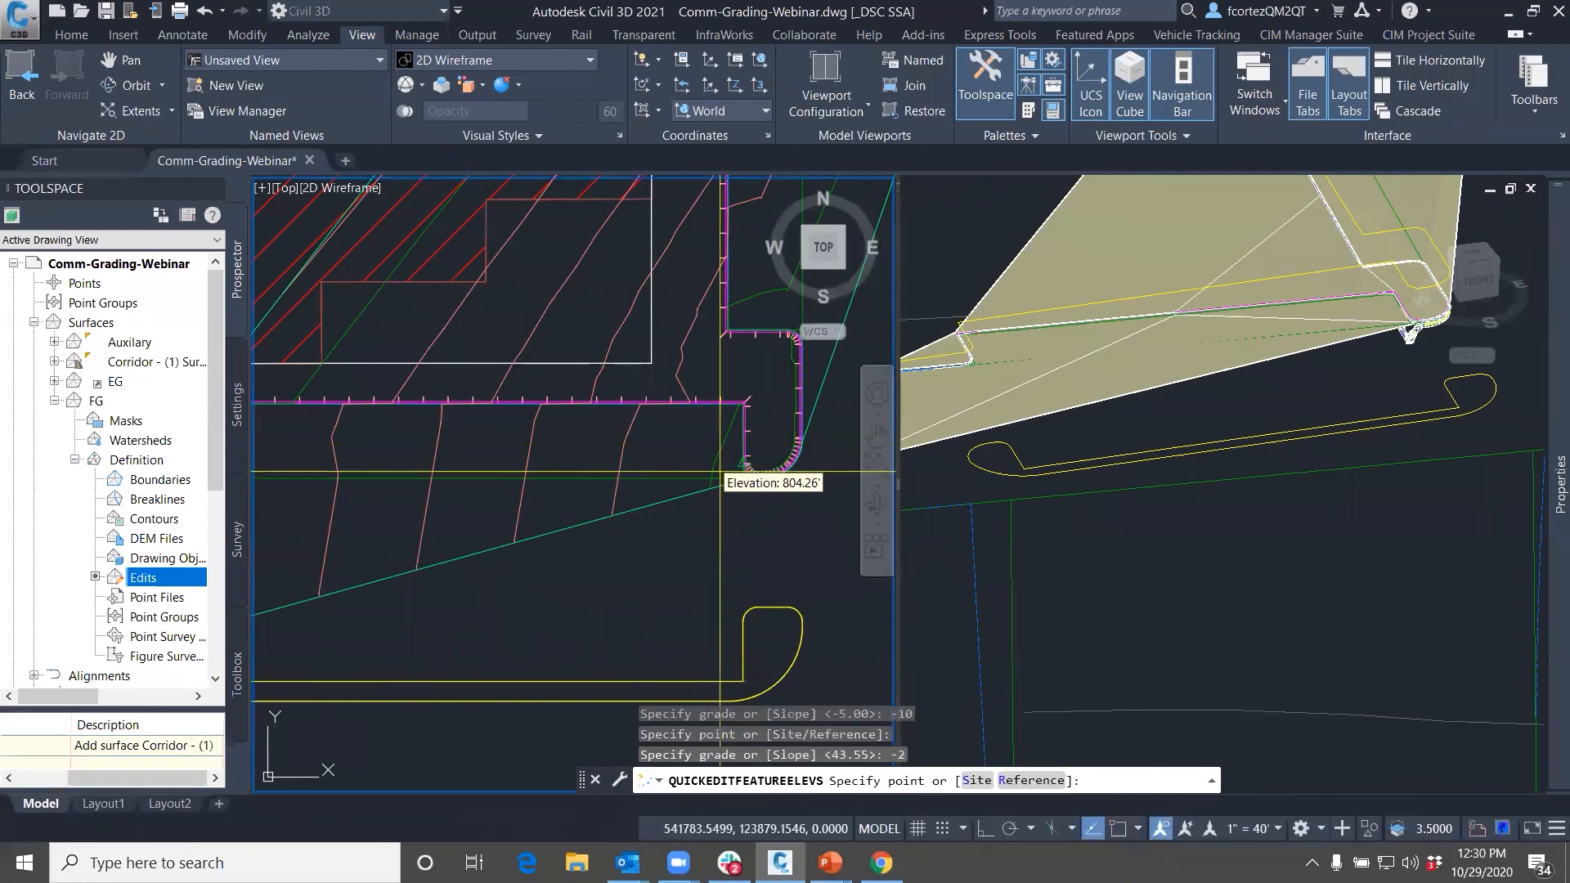
pyautogui.moveTo(467, 479); pyautogui.dragTo(608, 454, button='middle')
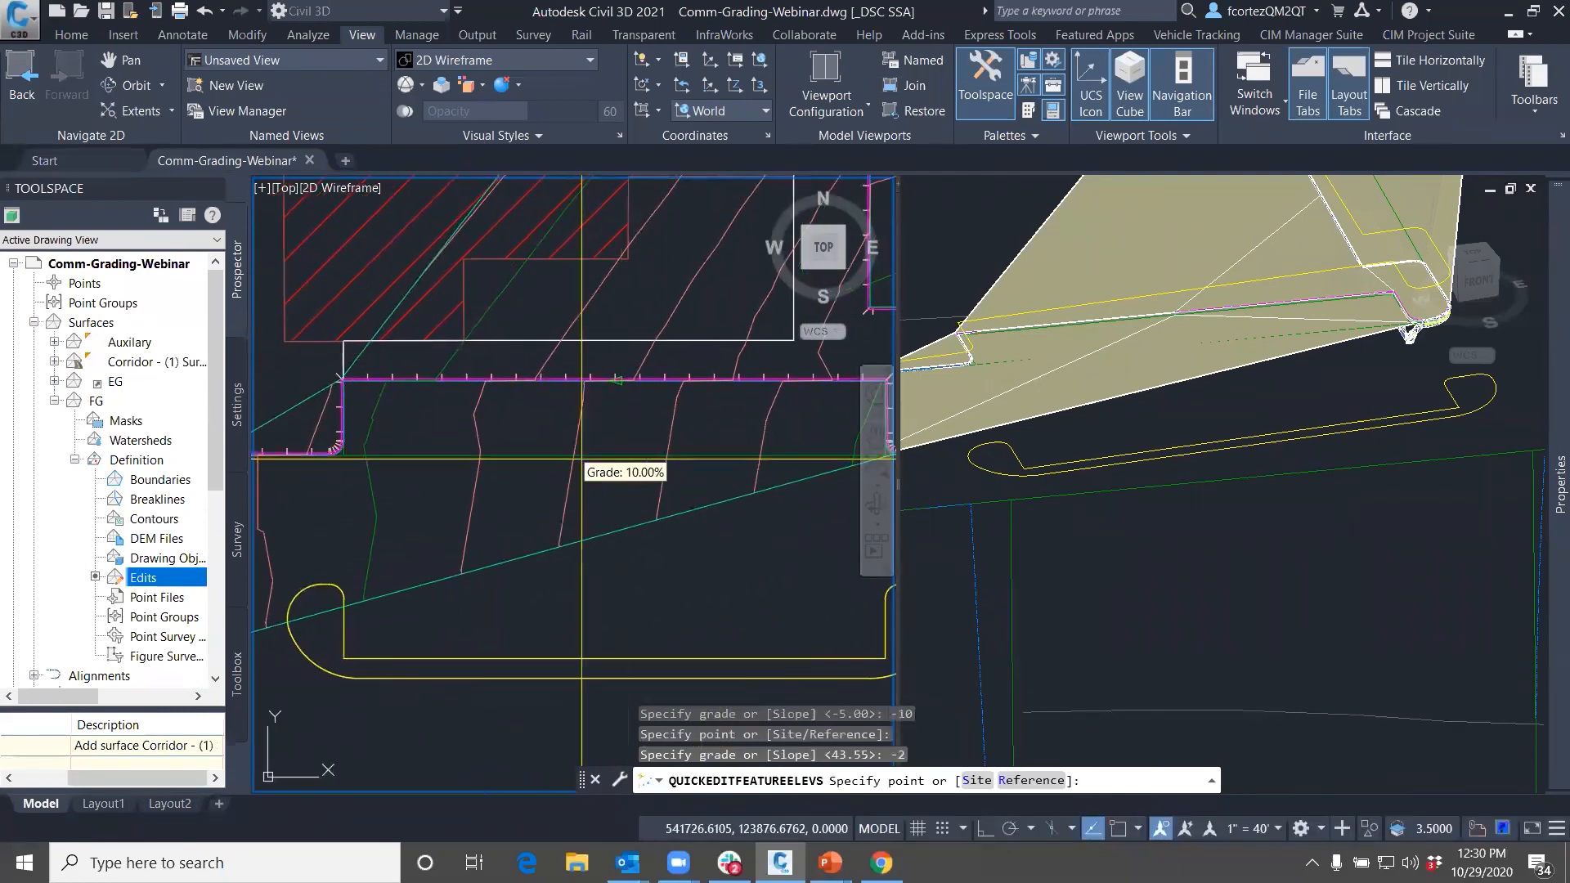
pyautogui.press('Return')
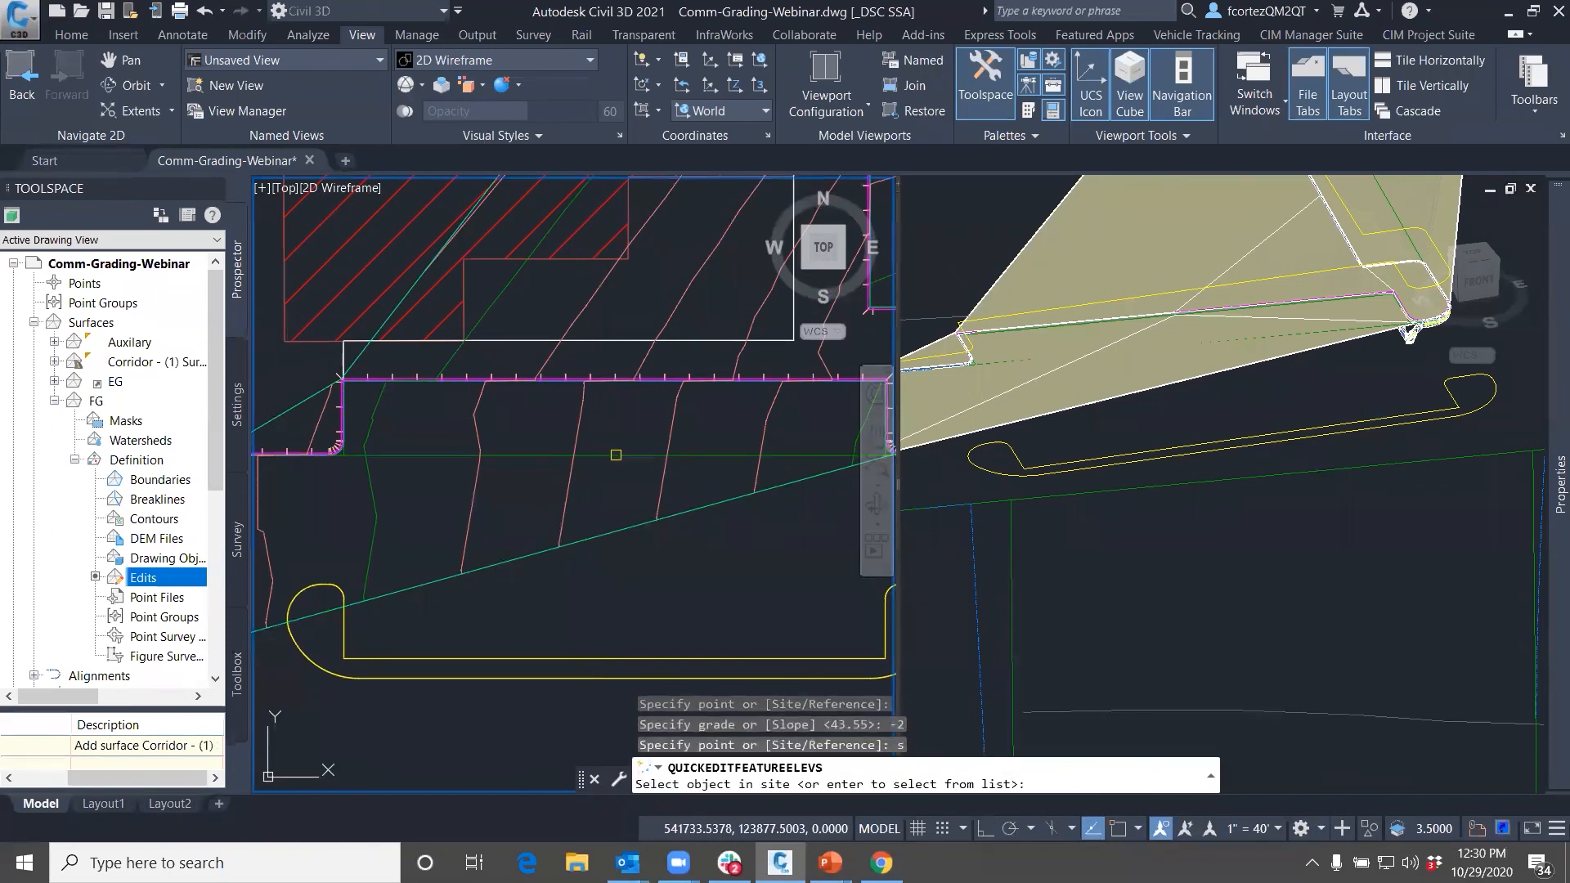
pyautogui.click(616, 455)
pyautogui.press('Return')
# Select the edited curb feature line and rebuild the FG surface to update its contours
pyautogui.scroll(5, 573, 500)
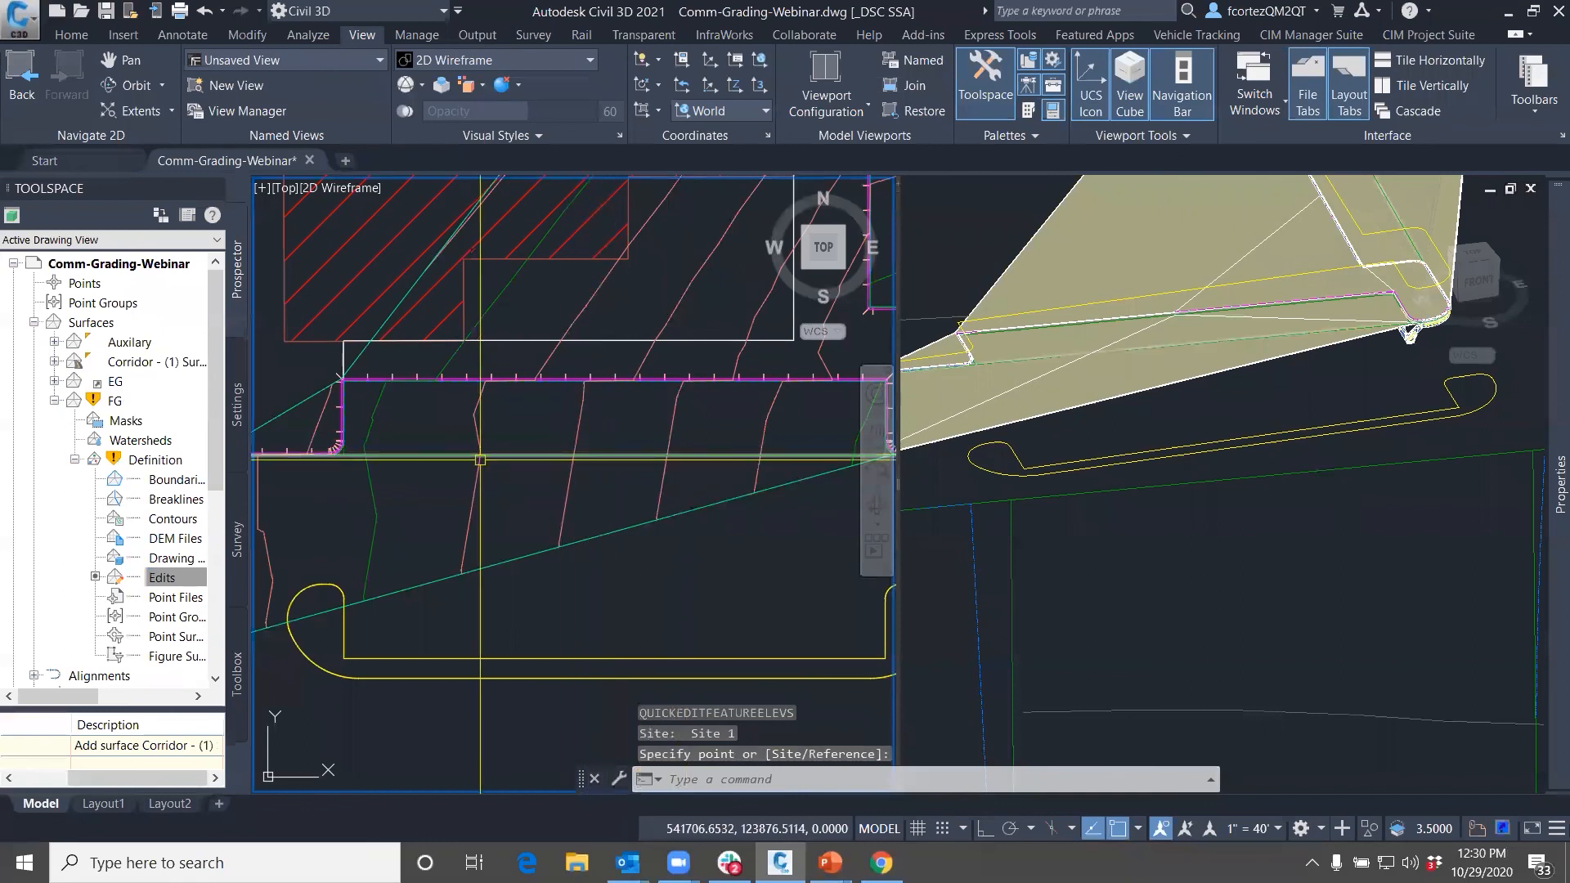
pyautogui.scroll(4, 494, 509)
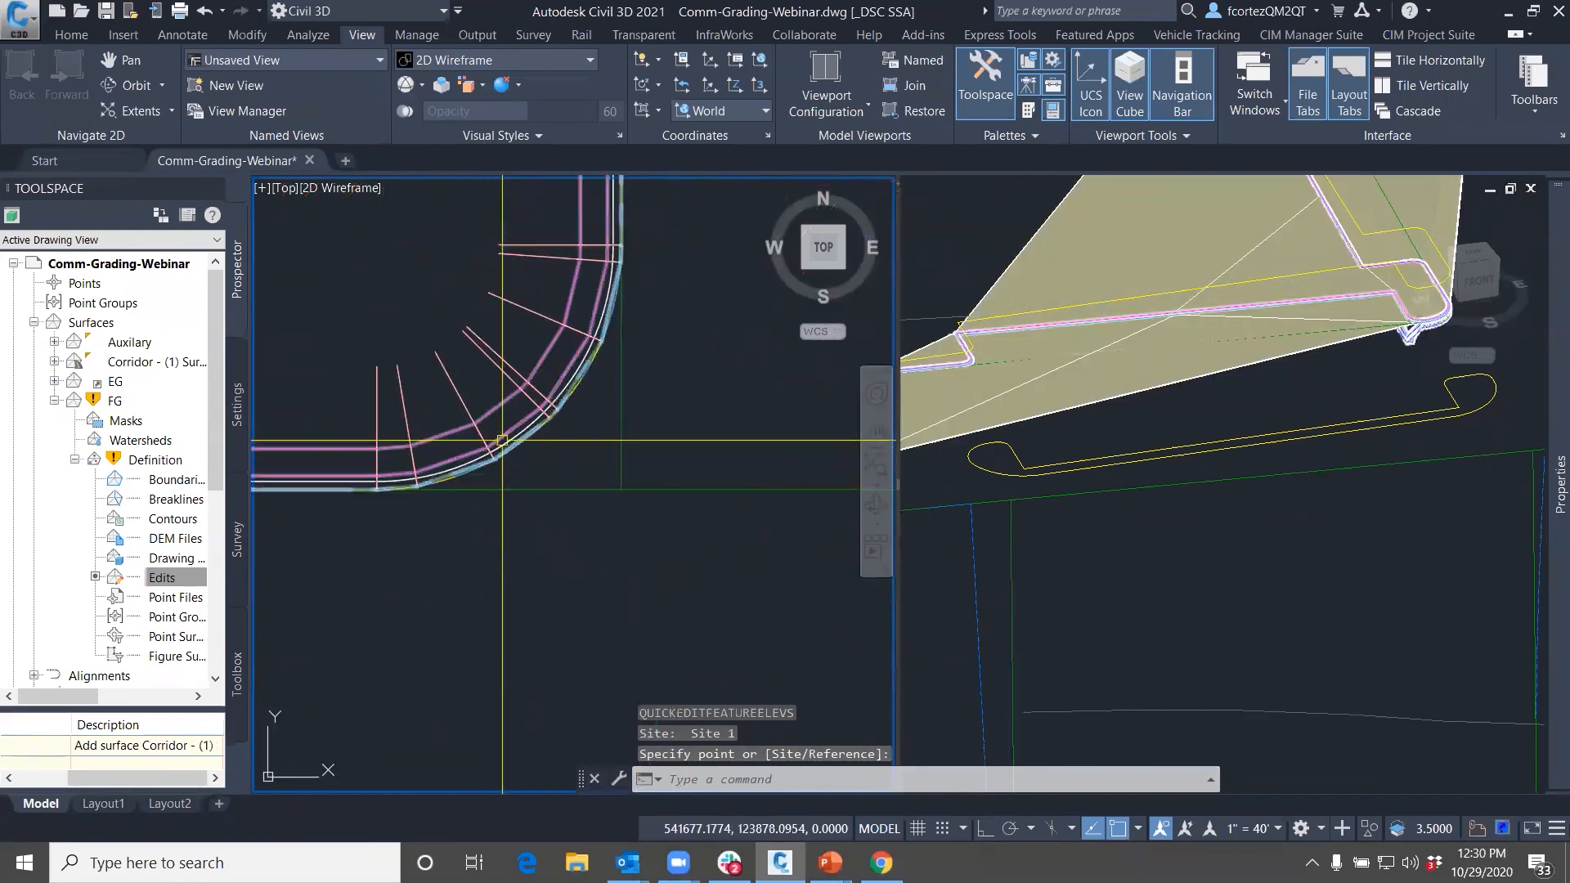
pyautogui.click(727, 478)
pyautogui.click(743, 491)
pyautogui.scroll(-5, 623, 475)
pyautogui.moveTo(623, 475); pyautogui.dragTo(468, 469, button='middle')
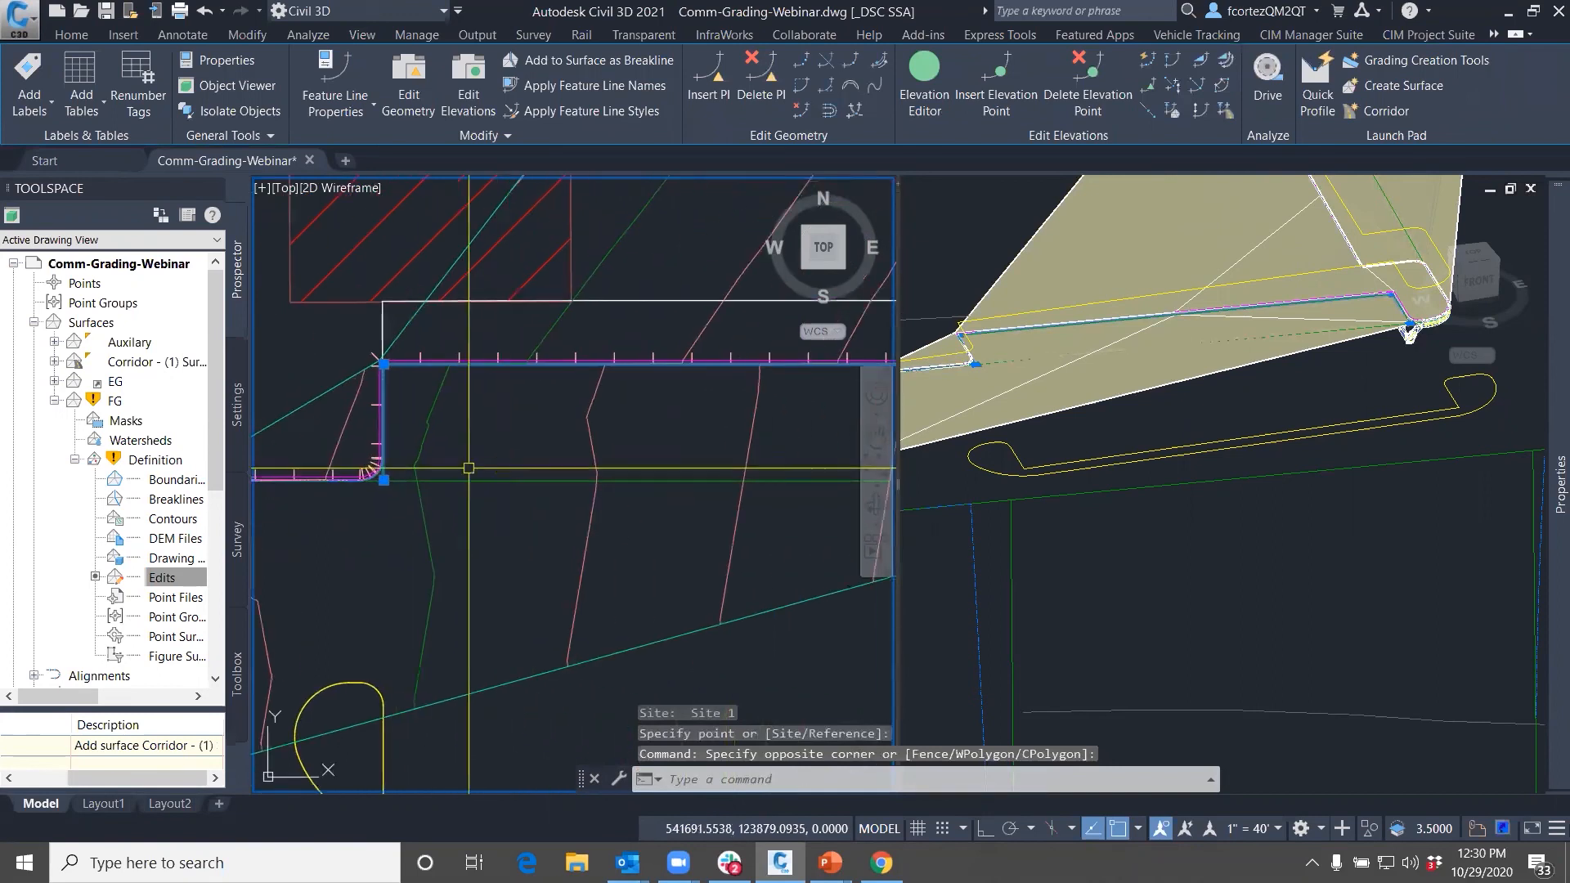
pyautogui.rightClick(125, 401)
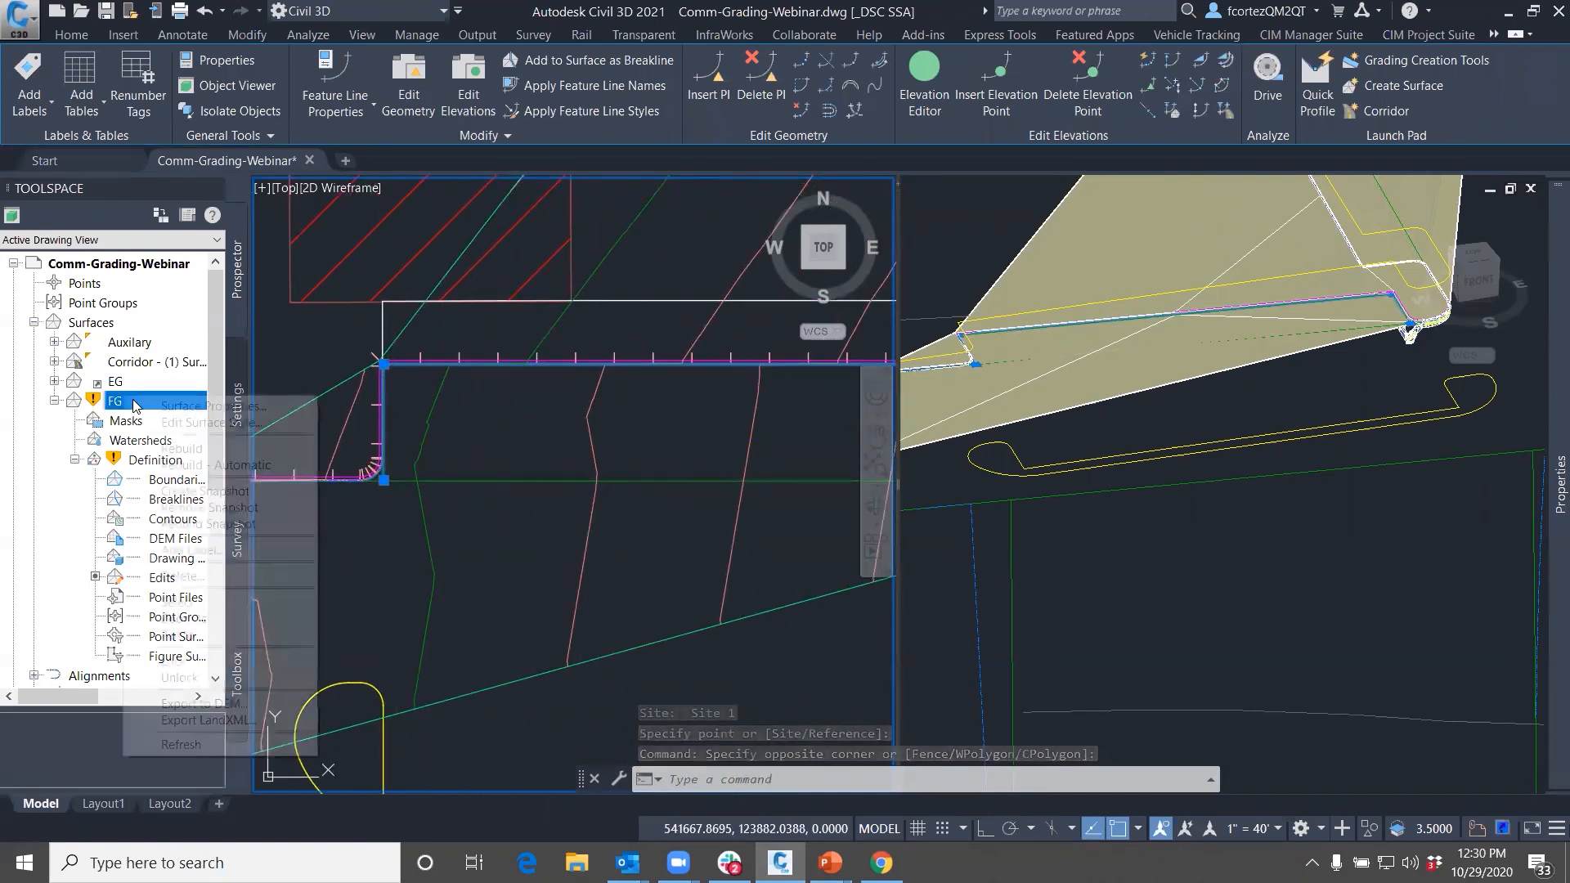
pyautogui.click(175, 451)
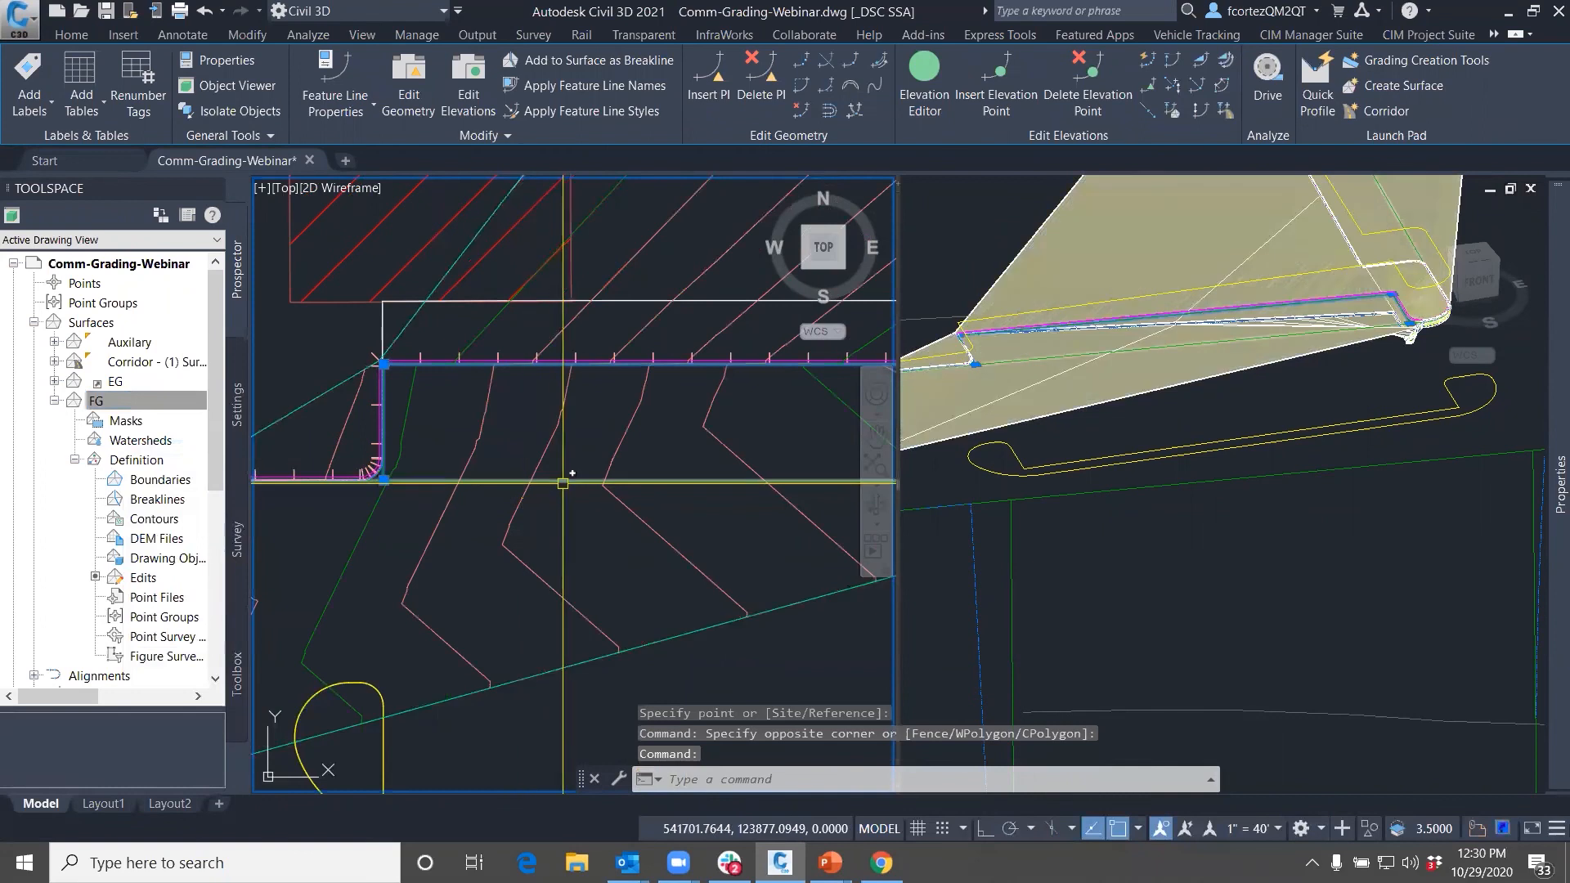
pyautogui.scroll(-4, 534, 463)
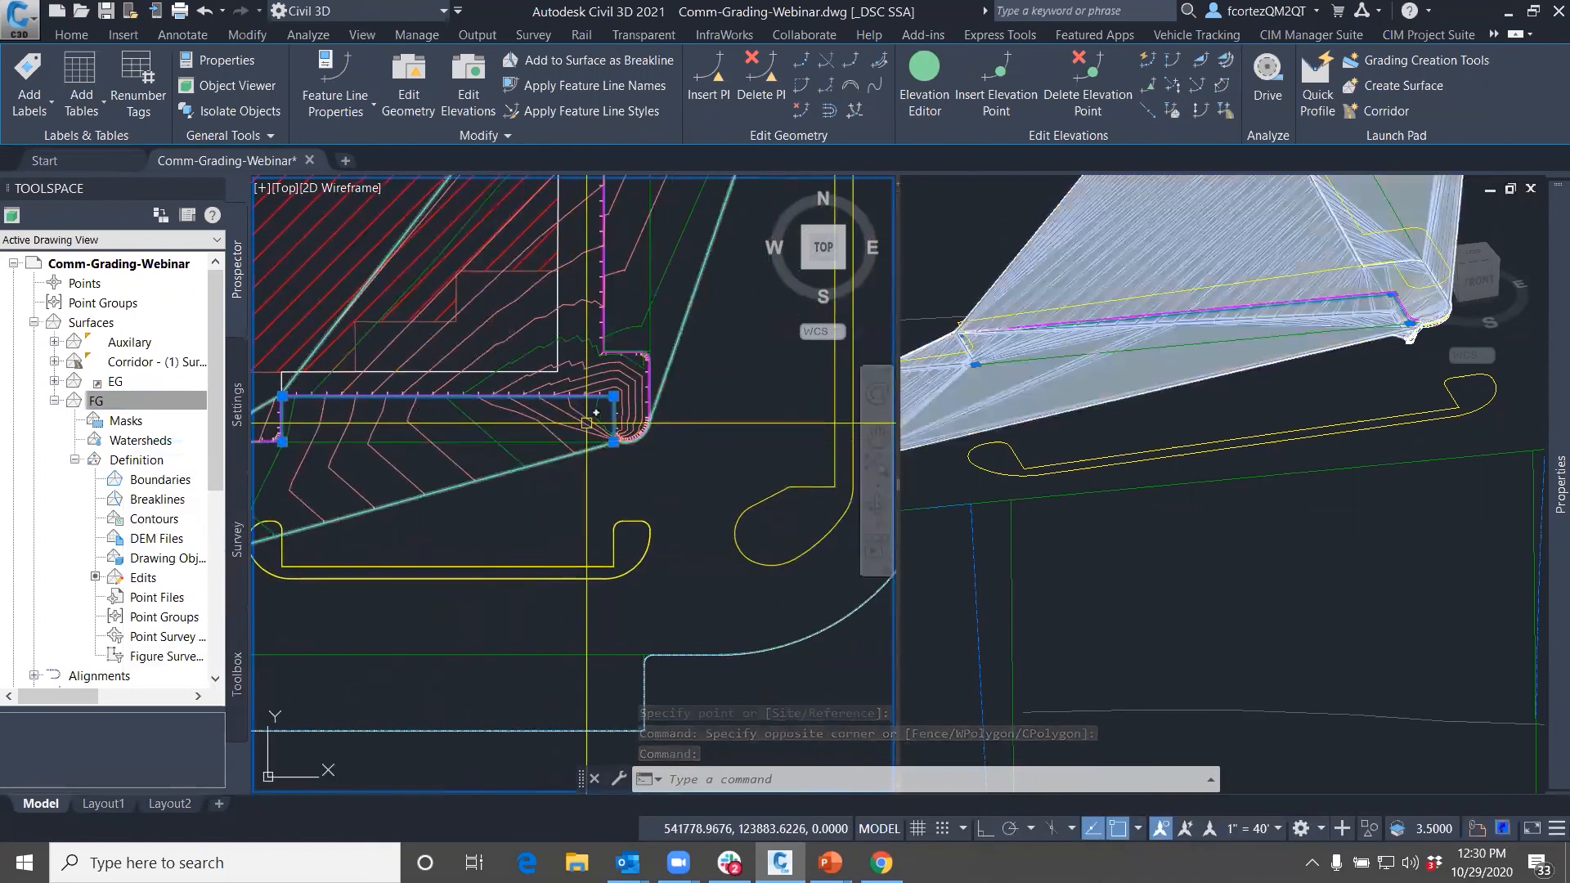
# Switch Quick Elevation Edit to the Aux site and set the grade of the auxiliary feature line's long segment south of the building to -10%
pyautogui.moveTo(524, 429); pyautogui.dragTo(573, 442, button='middle')
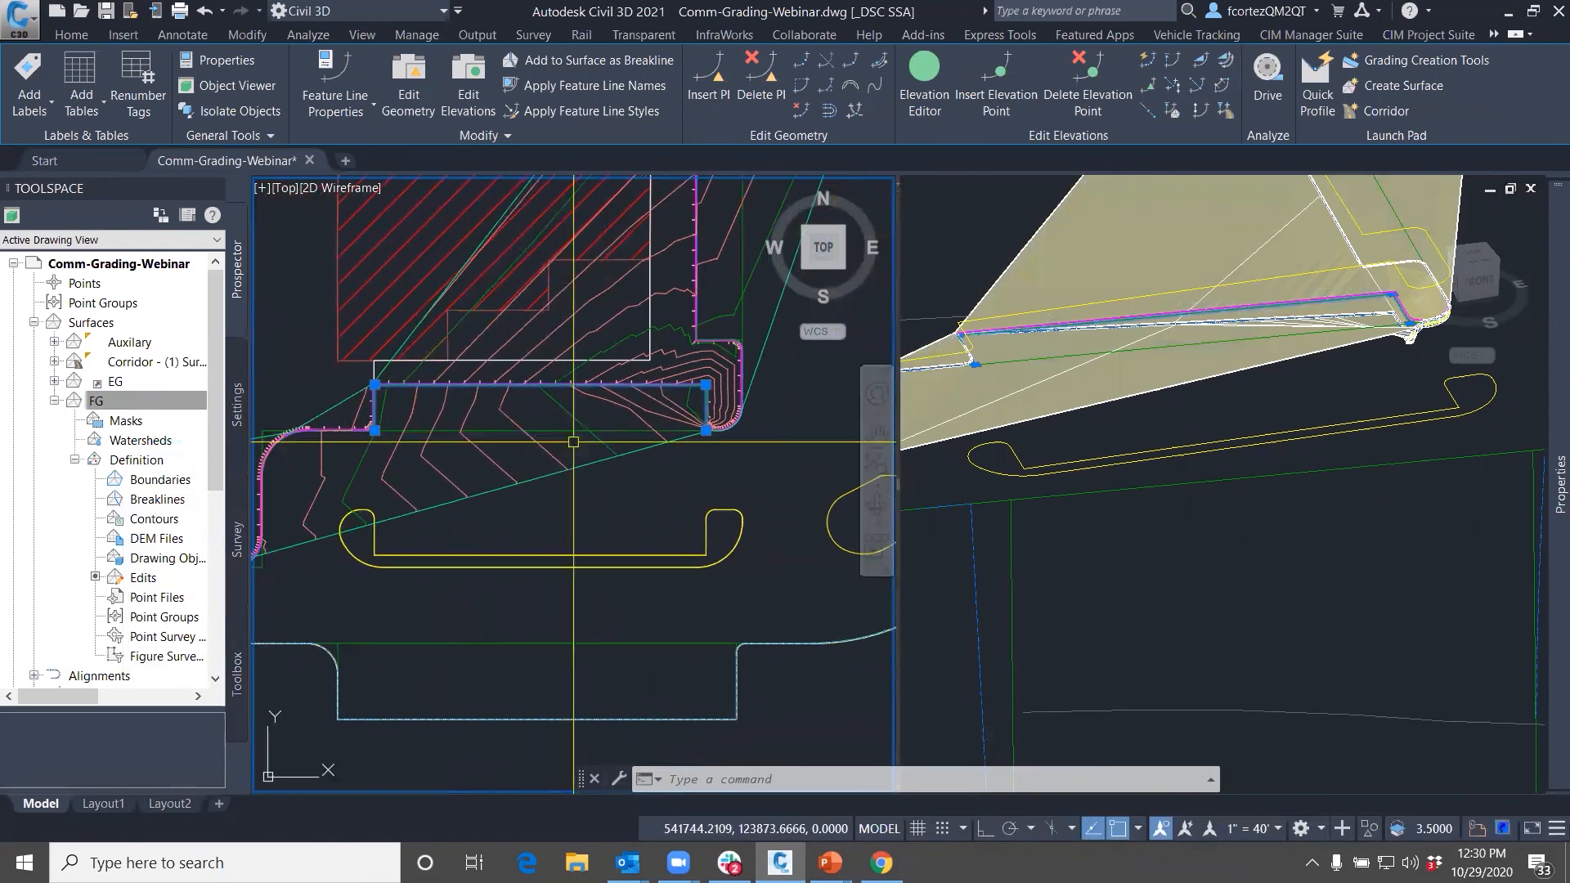
pyautogui.click(1154, 60)
pyautogui.write('s')
pyautogui.press('Return')
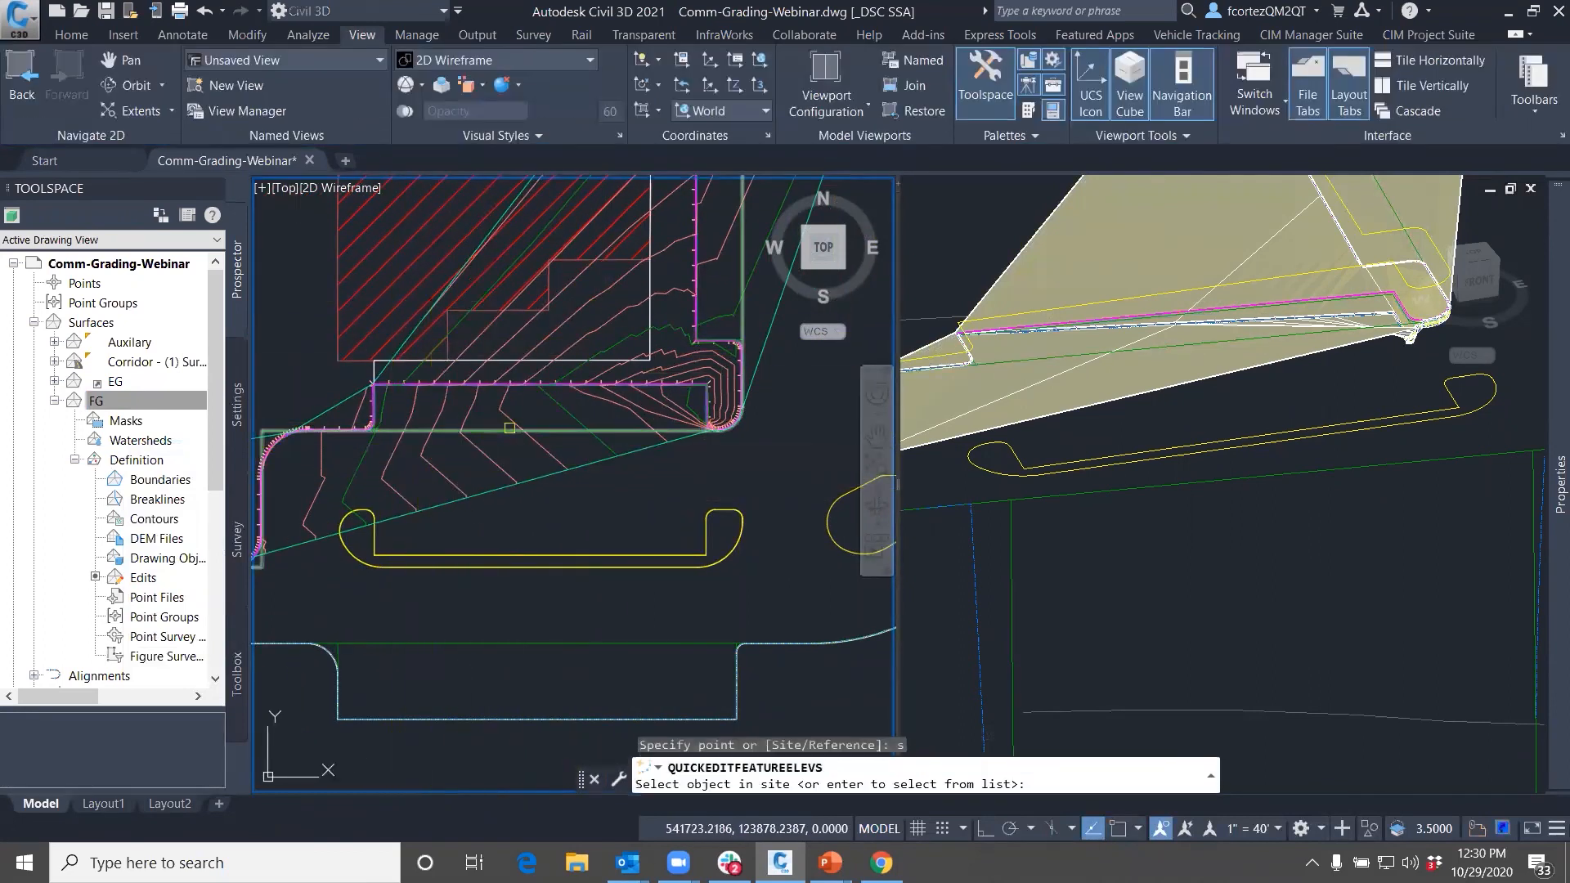
pyautogui.click(505, 427)
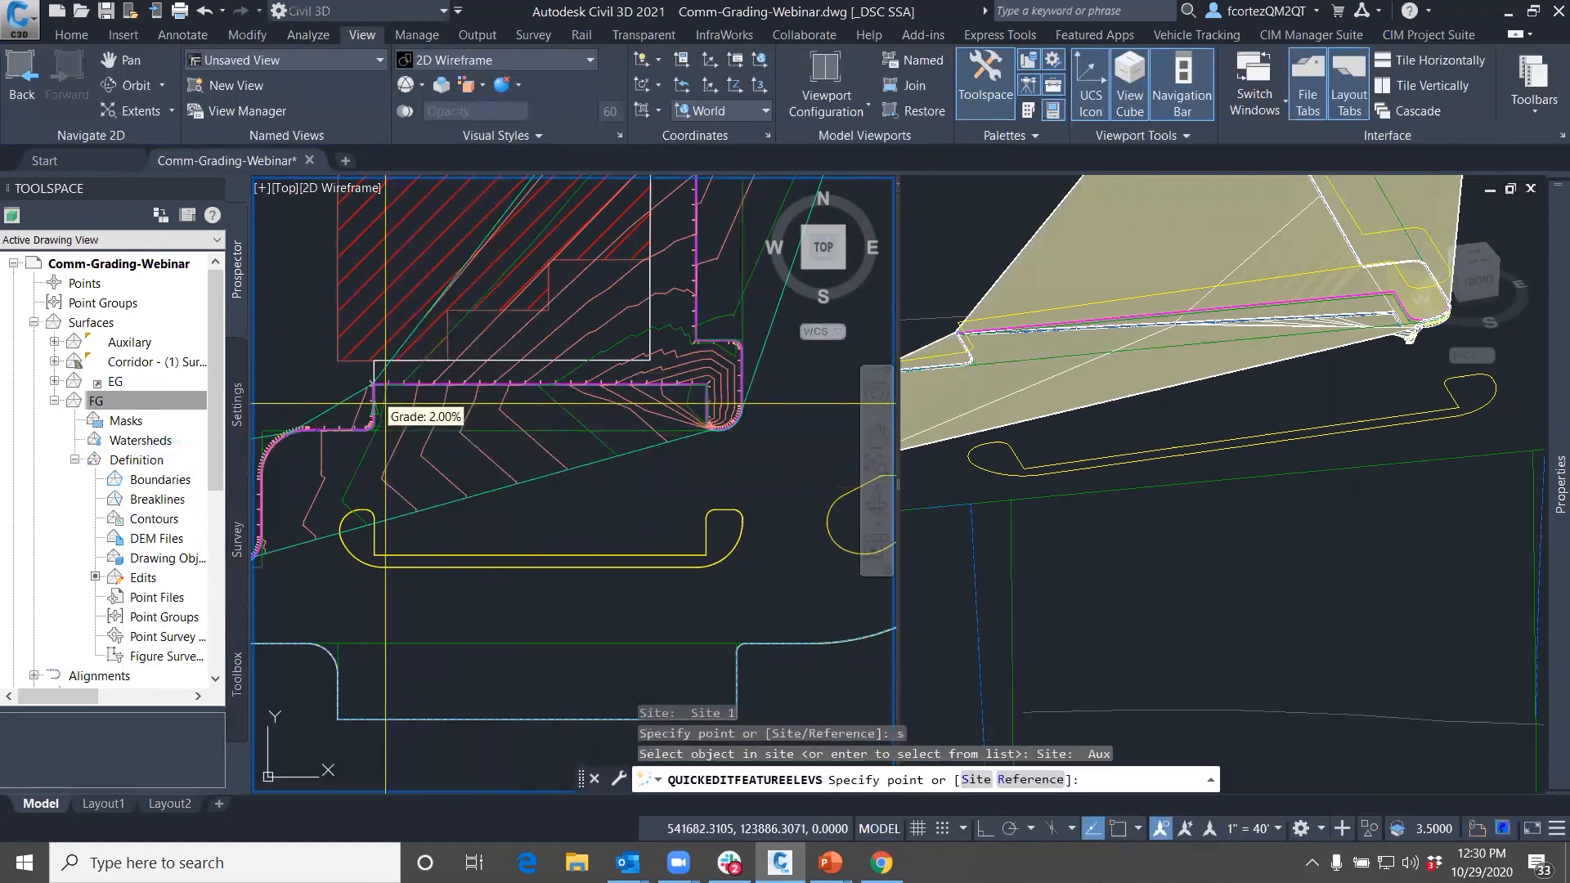
pyautogui.scroll(2, 385, 401)
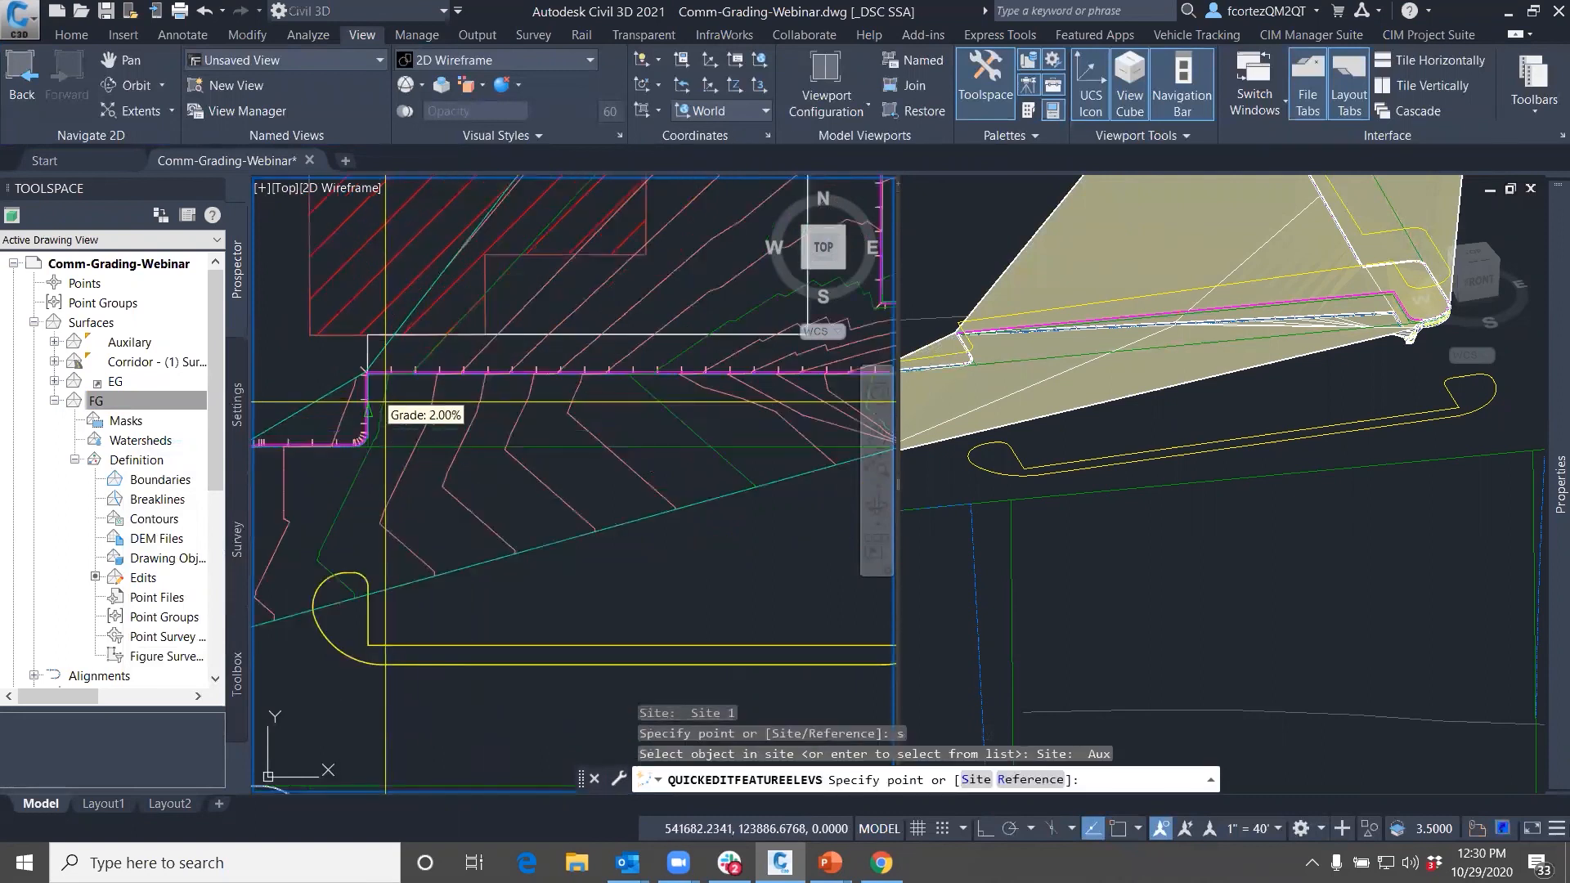
pyautogui.click(656, 382)
pyautogui.write('-10')
pyautogui.press('Return')
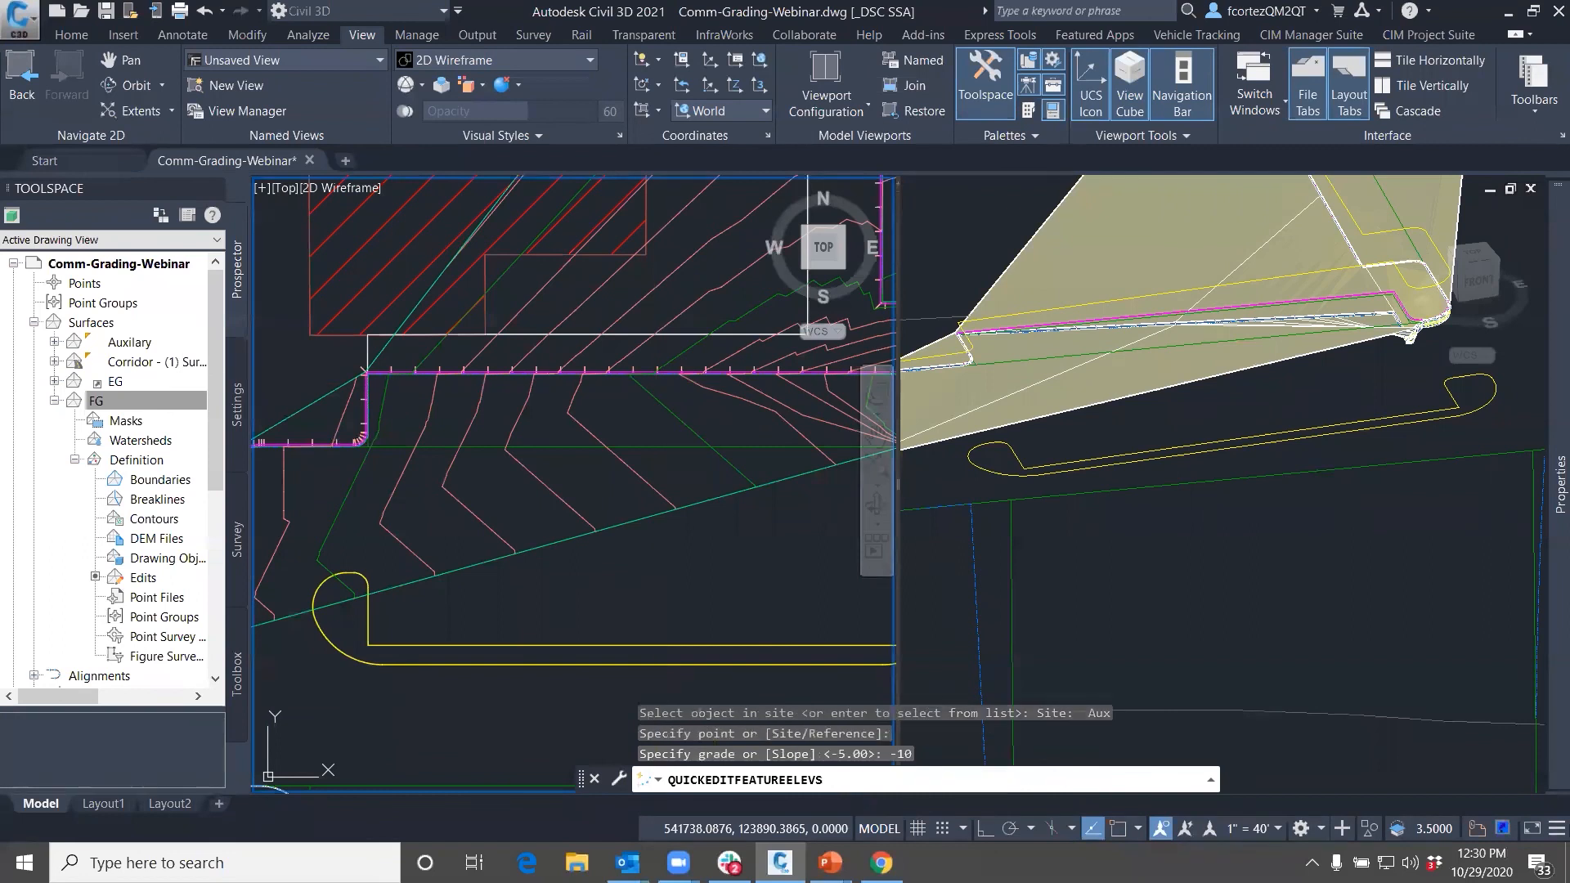
# Set the grade of the auxiliary feature line's short east-end segment to -2% and finish the elevation edit
pyautogui.moveTo(666, 395); pyautogui.dragTo(410, 360, button='middle')
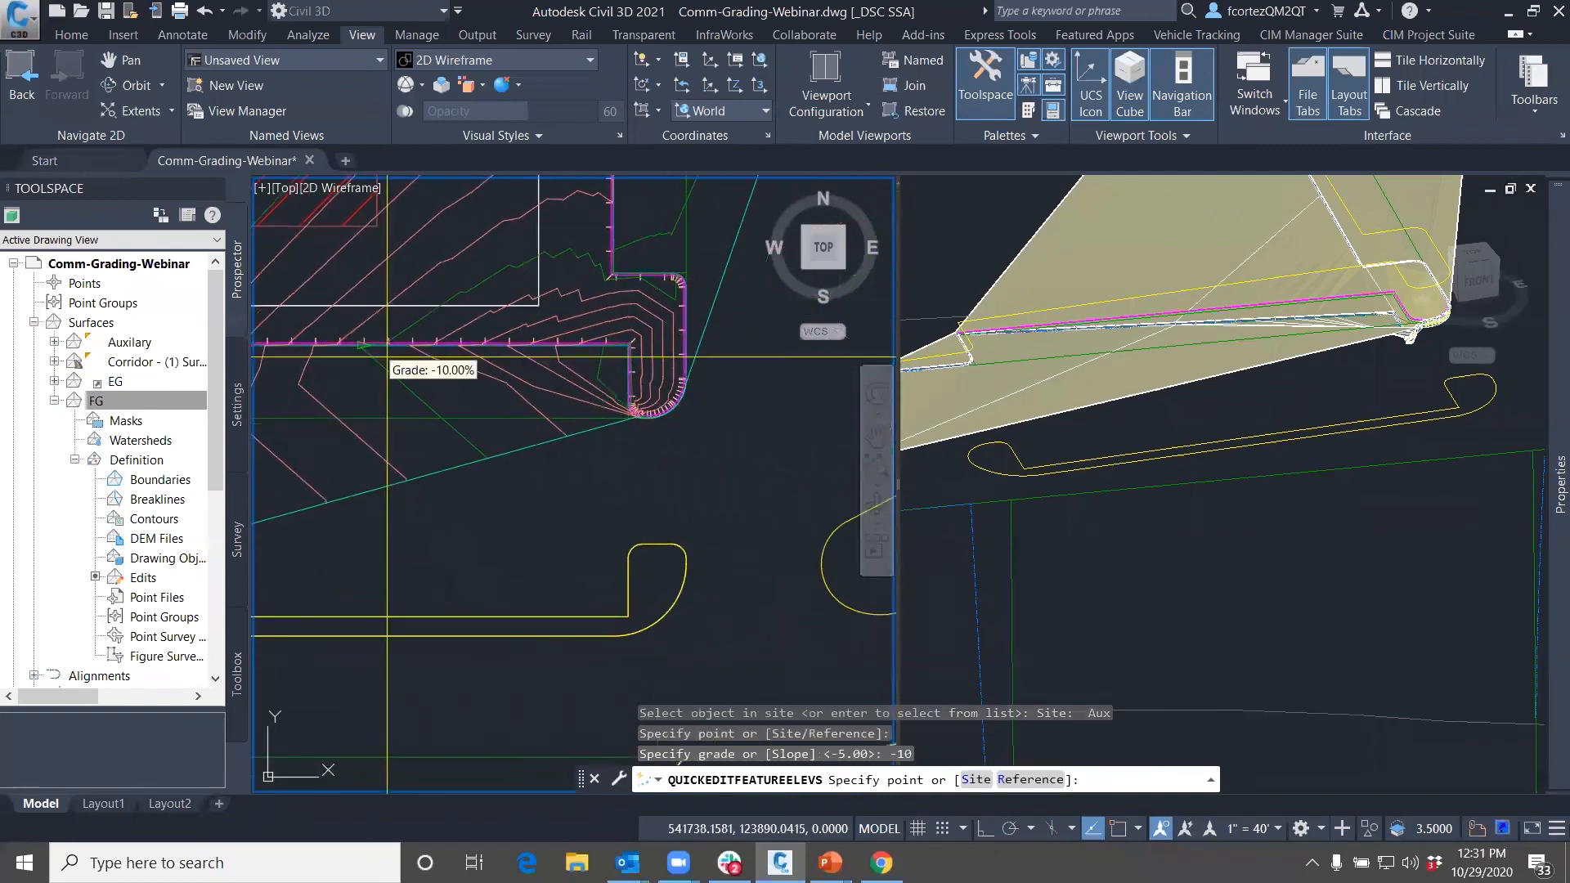
pyautogui.click(606, 390)
pyautogui.write('-2')
pyautogui.press('Return')
pyautogui.moveTo(365, 430); pyautogui.dragTo(611, 418, button='middle')
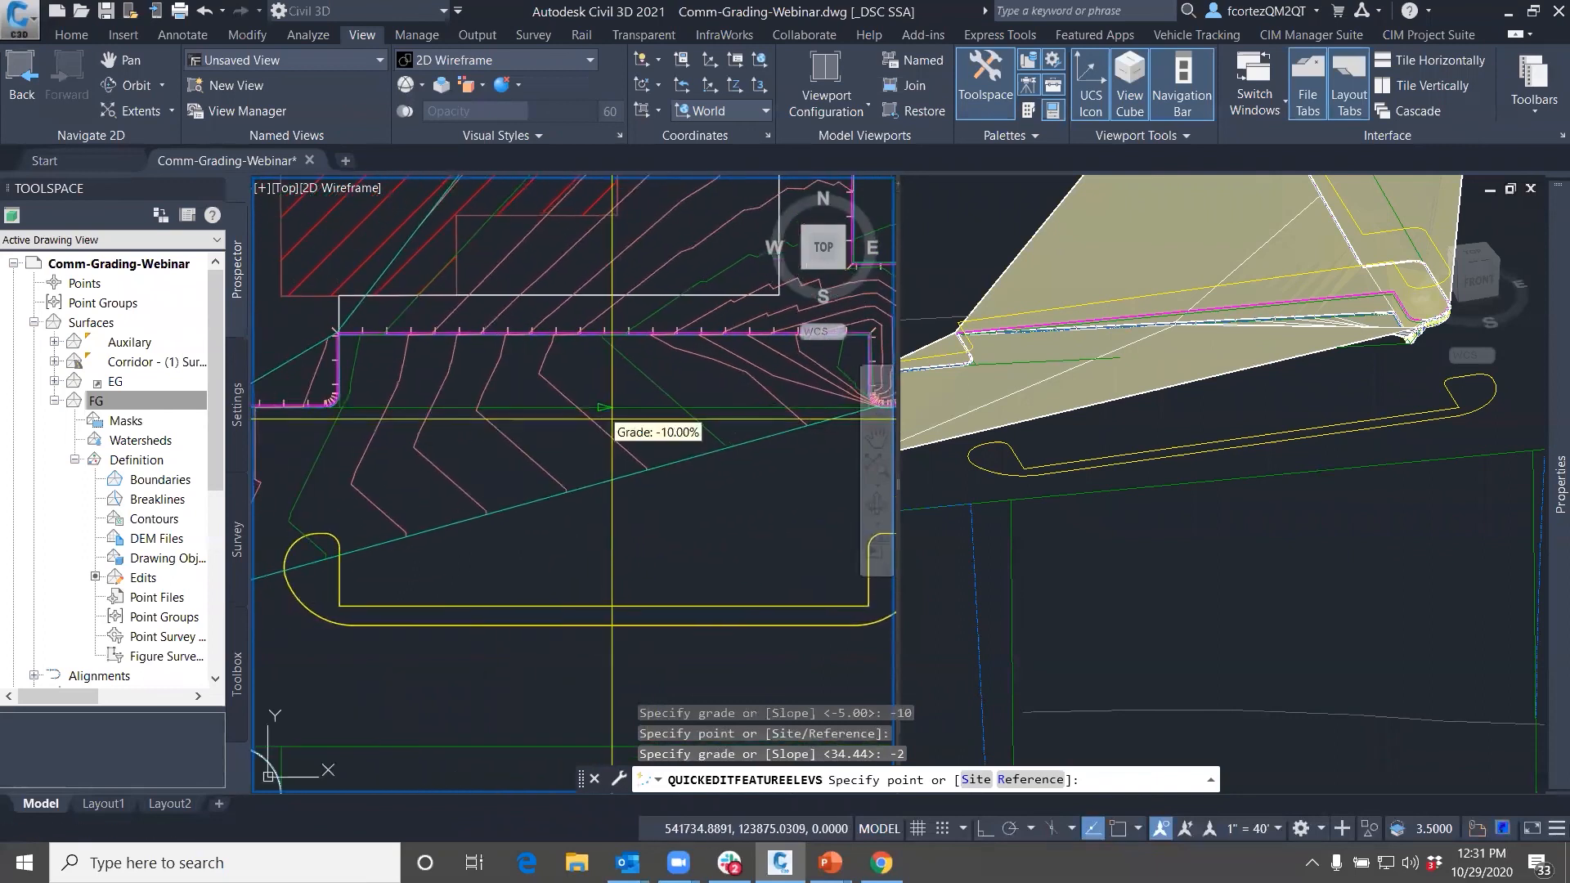
pyautogui.press('Return')
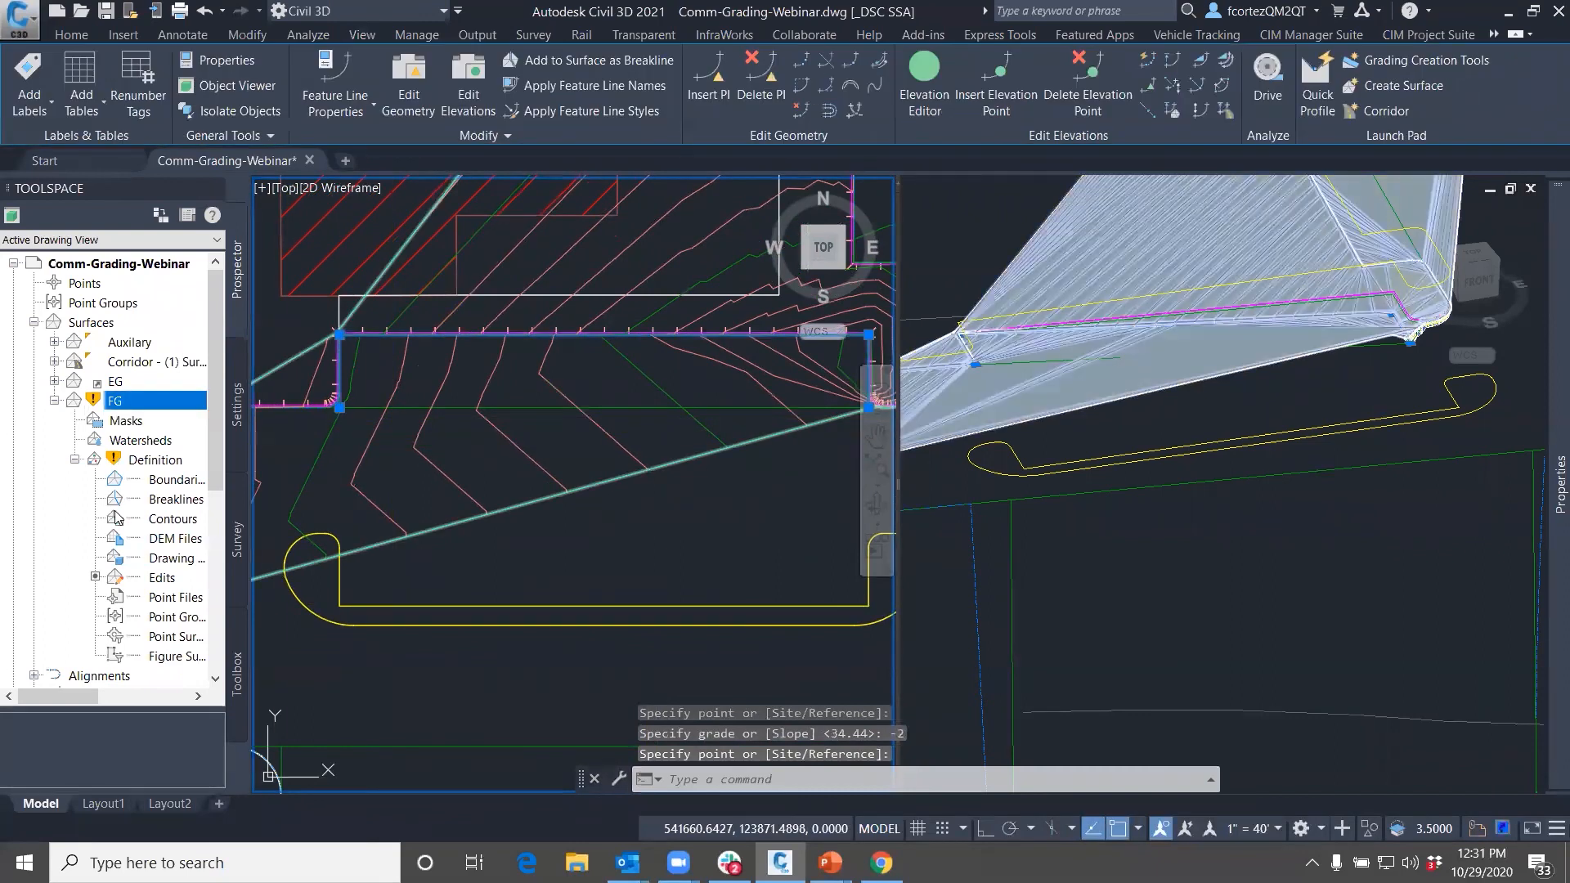
# Rebuild Corridor - (1) from the edited feature lines and set the FG surface to rebuild automatically
pyautogui.scroll(-5, 117, 518)
pyautogui.click(34, 518)
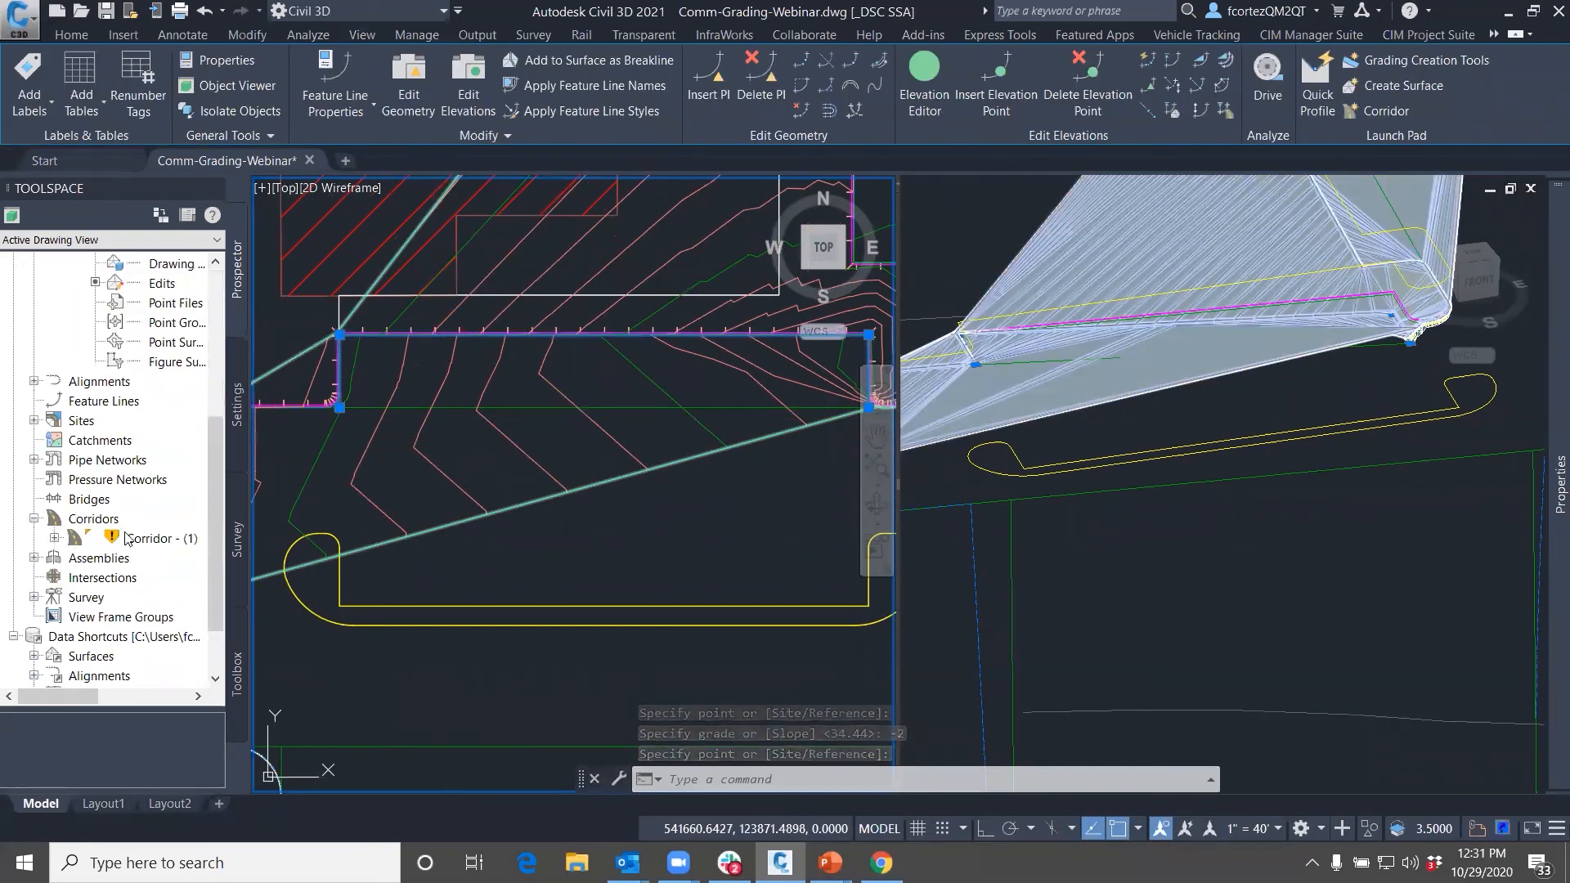
pyautogui.rightClick(147, 537)
pyautogui.click(207, 587)
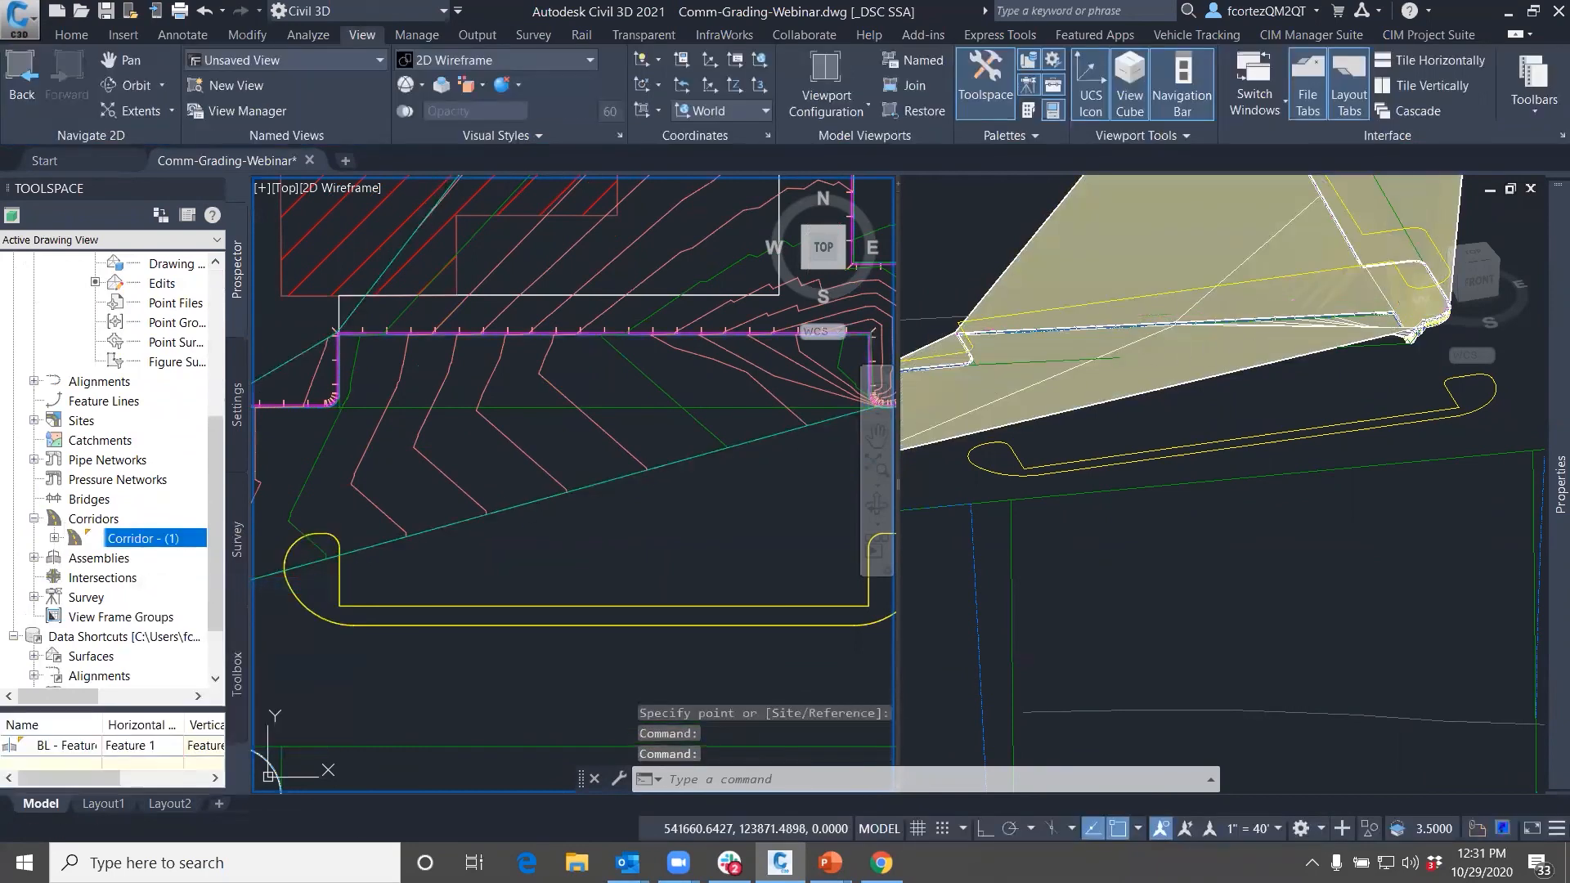
pyautogui.scroll(4, 122, 444)
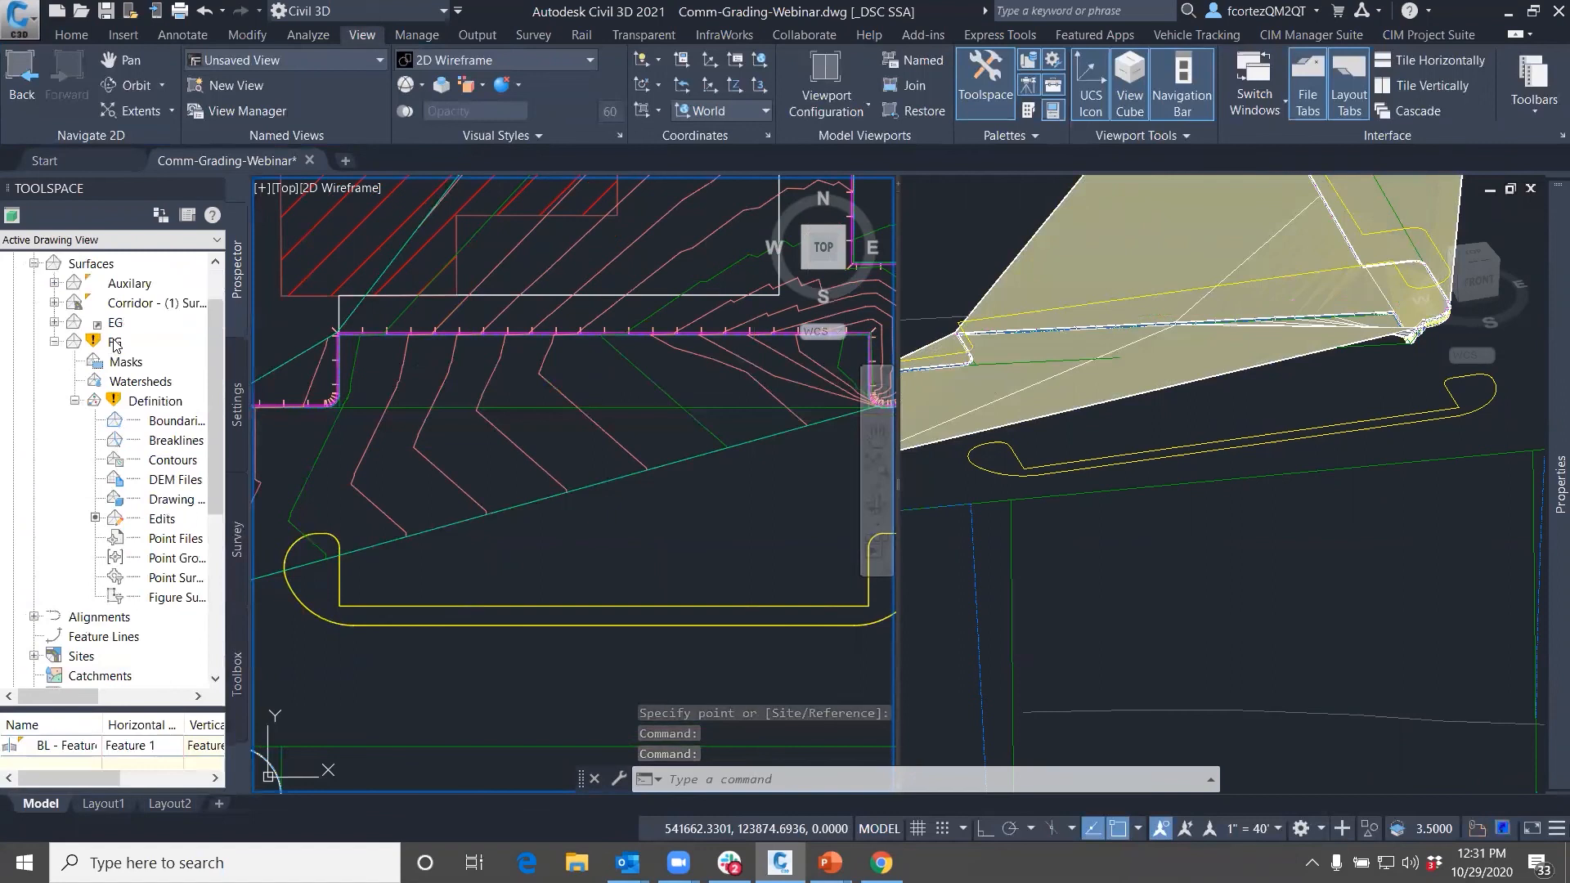
pyautogui.rightClick(115, 343)
pyautogui.click(199, 412)
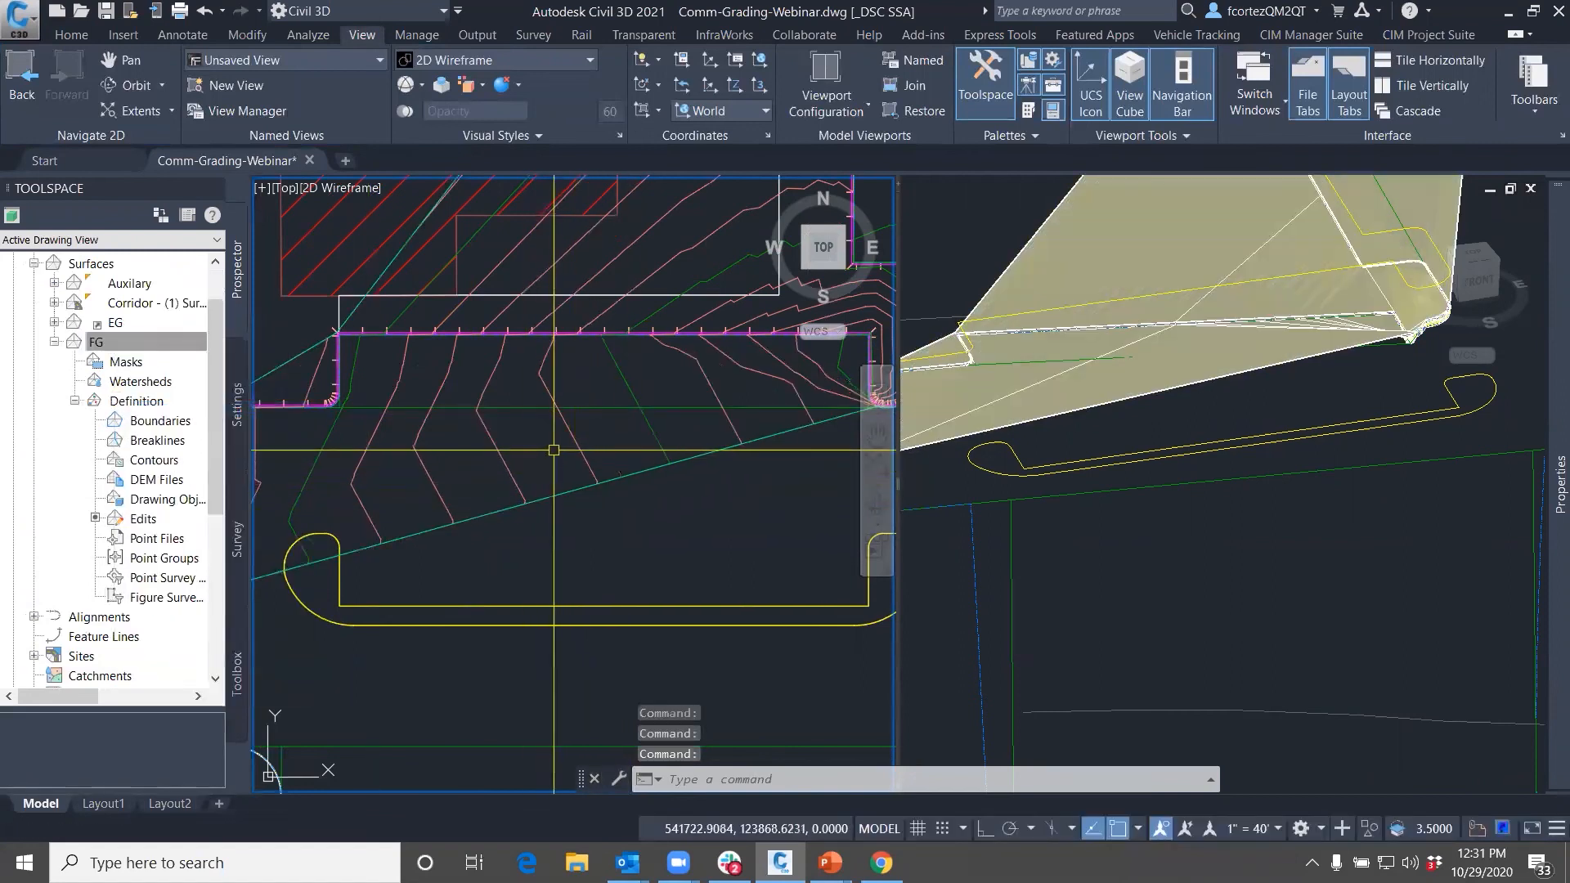
# Examine the southeast curb return and the long south curb edge against the FG surface in the 3D viewport
pyautogui.click(1322, 326)
pyautogui.scroll(4, 1322, 326)
pyautogui.moveTo(1322, 326); pyautogui.dragTo(1358, 519, button='middle')
pyautogui.scroll(5, 1151, 378)
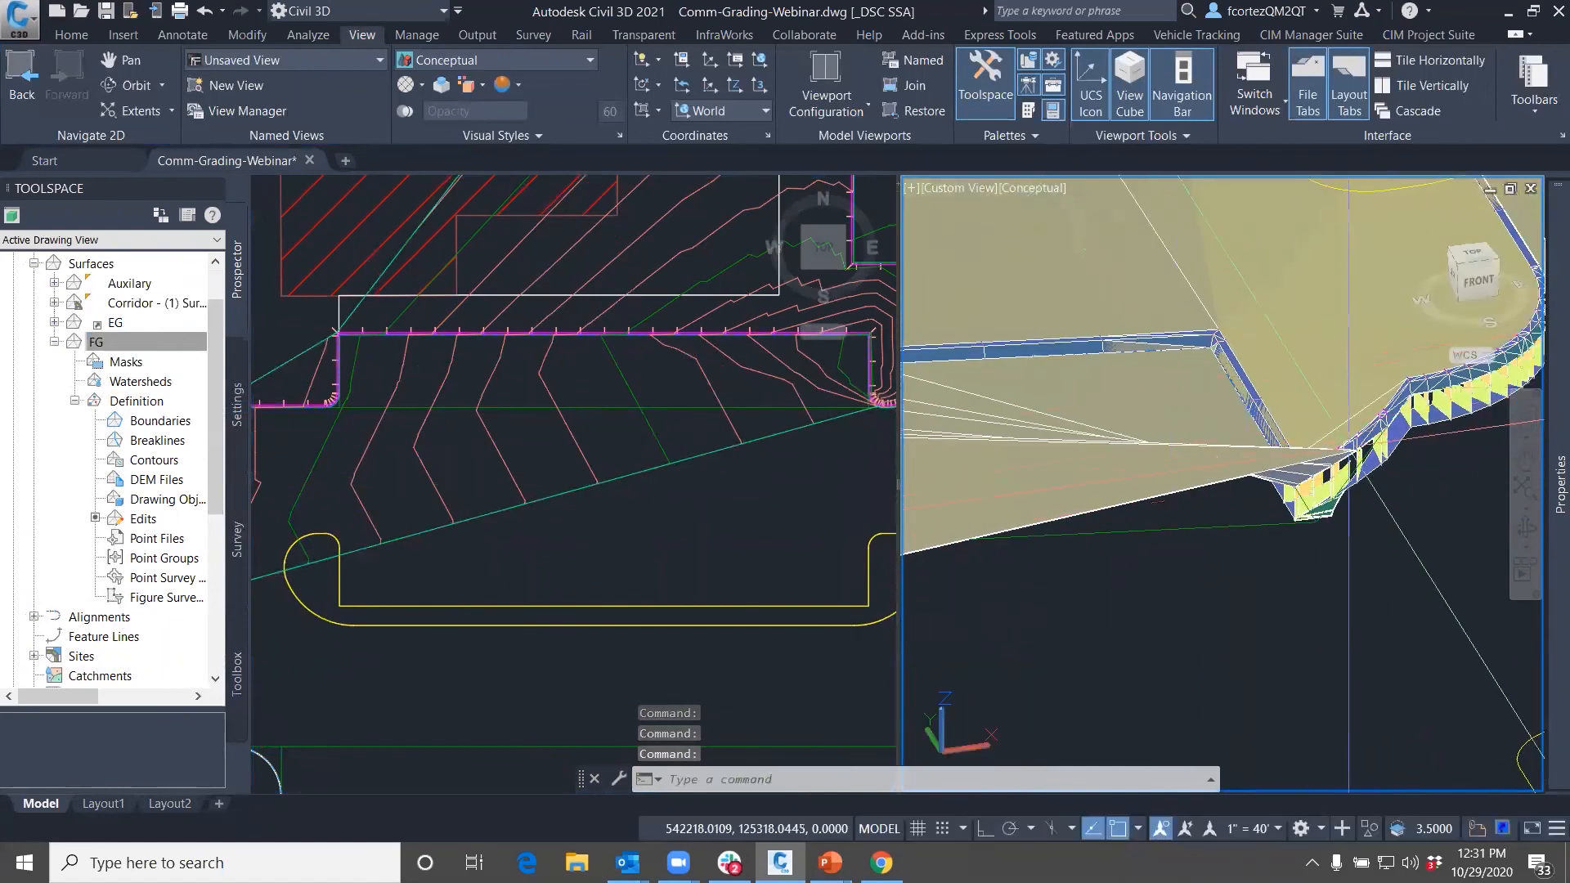
pyautogui.moveTo(1321, 438); pyautogui.dragTo(1131, 468, button='middle')
pyautogui.scroll(-4, 1177, 462)
pyautogui.keyDown('shift'); pyautogui.moveTo(1207, 409); pyautogui.dragTo(1098, 436, button='middle'); pyautogui.keyUp('shift')
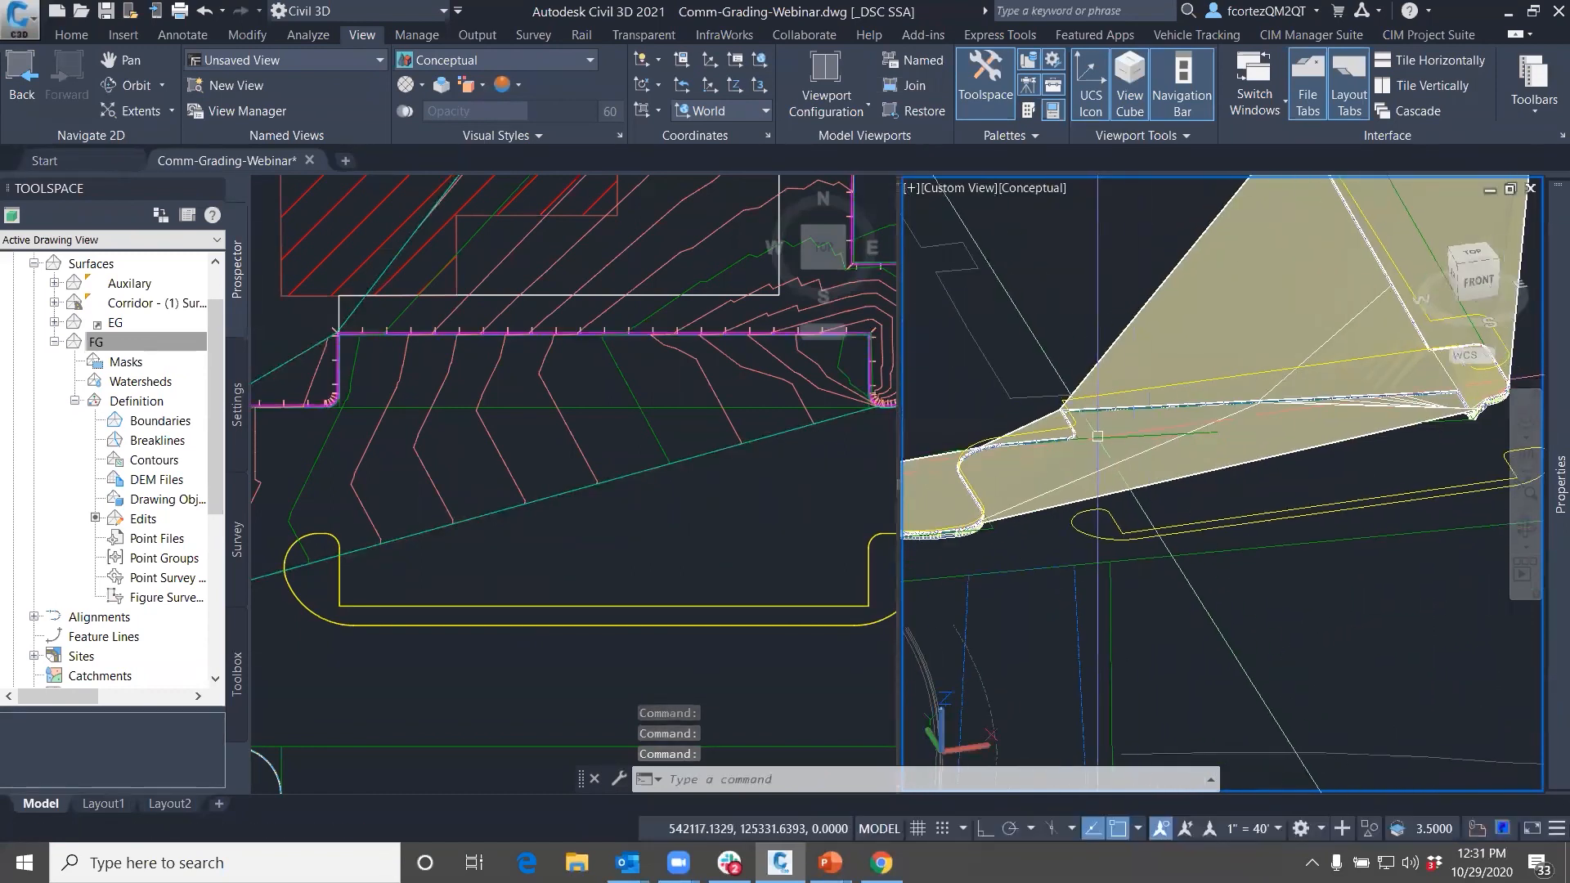
# Select the auxiliary feature line in plan and set its long south segment's grade to -5% with Quick Elevation Edit
pyautogui.click(636, 500)
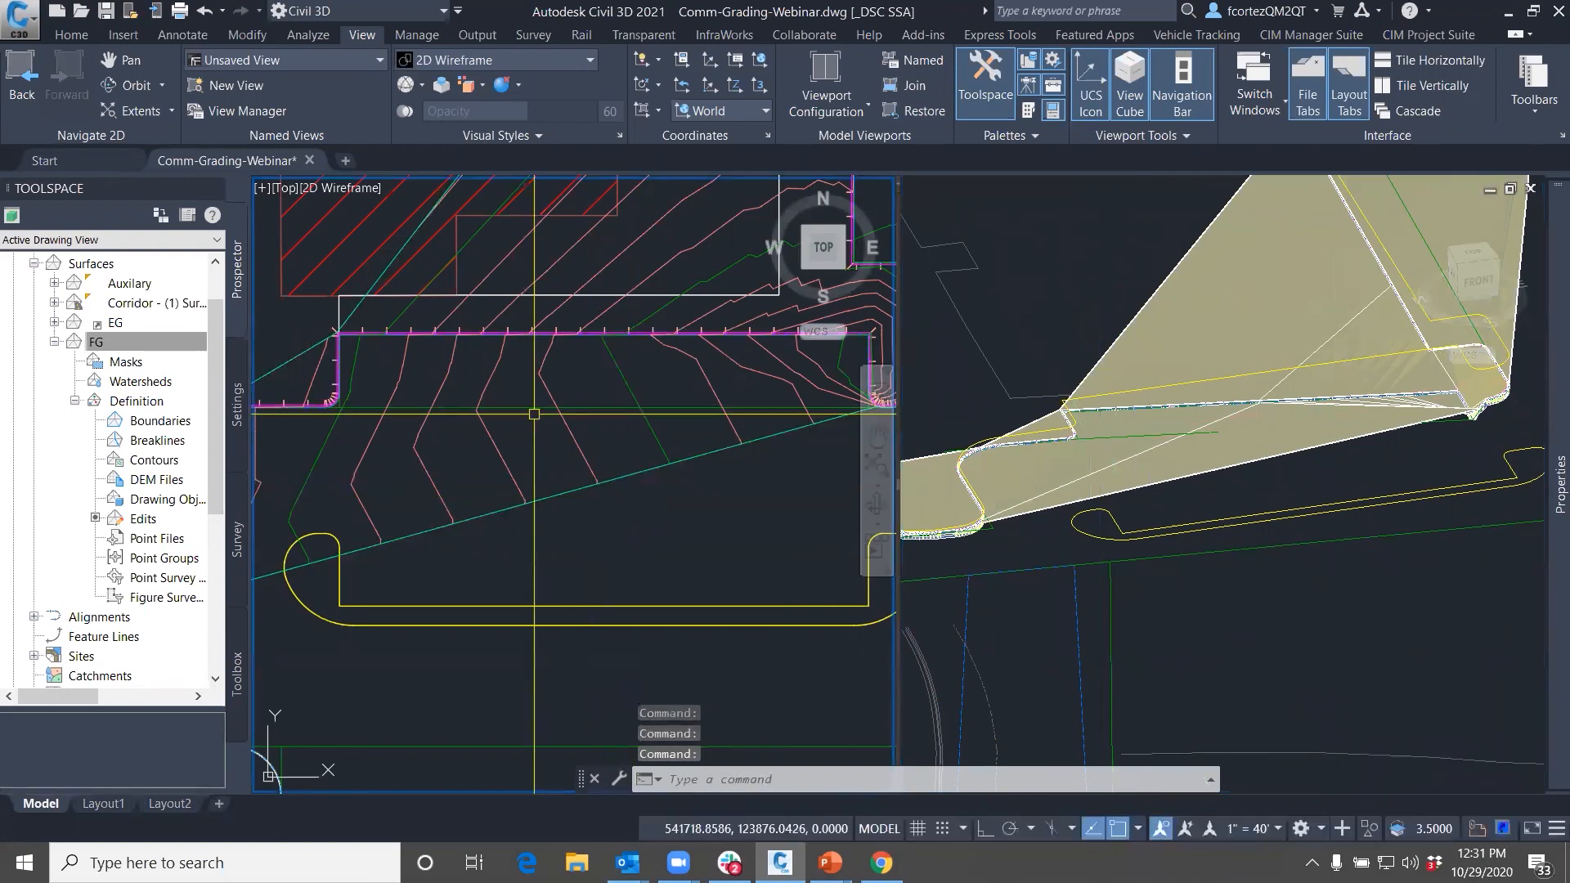
pyautogui.scroll(6, 392, 425)
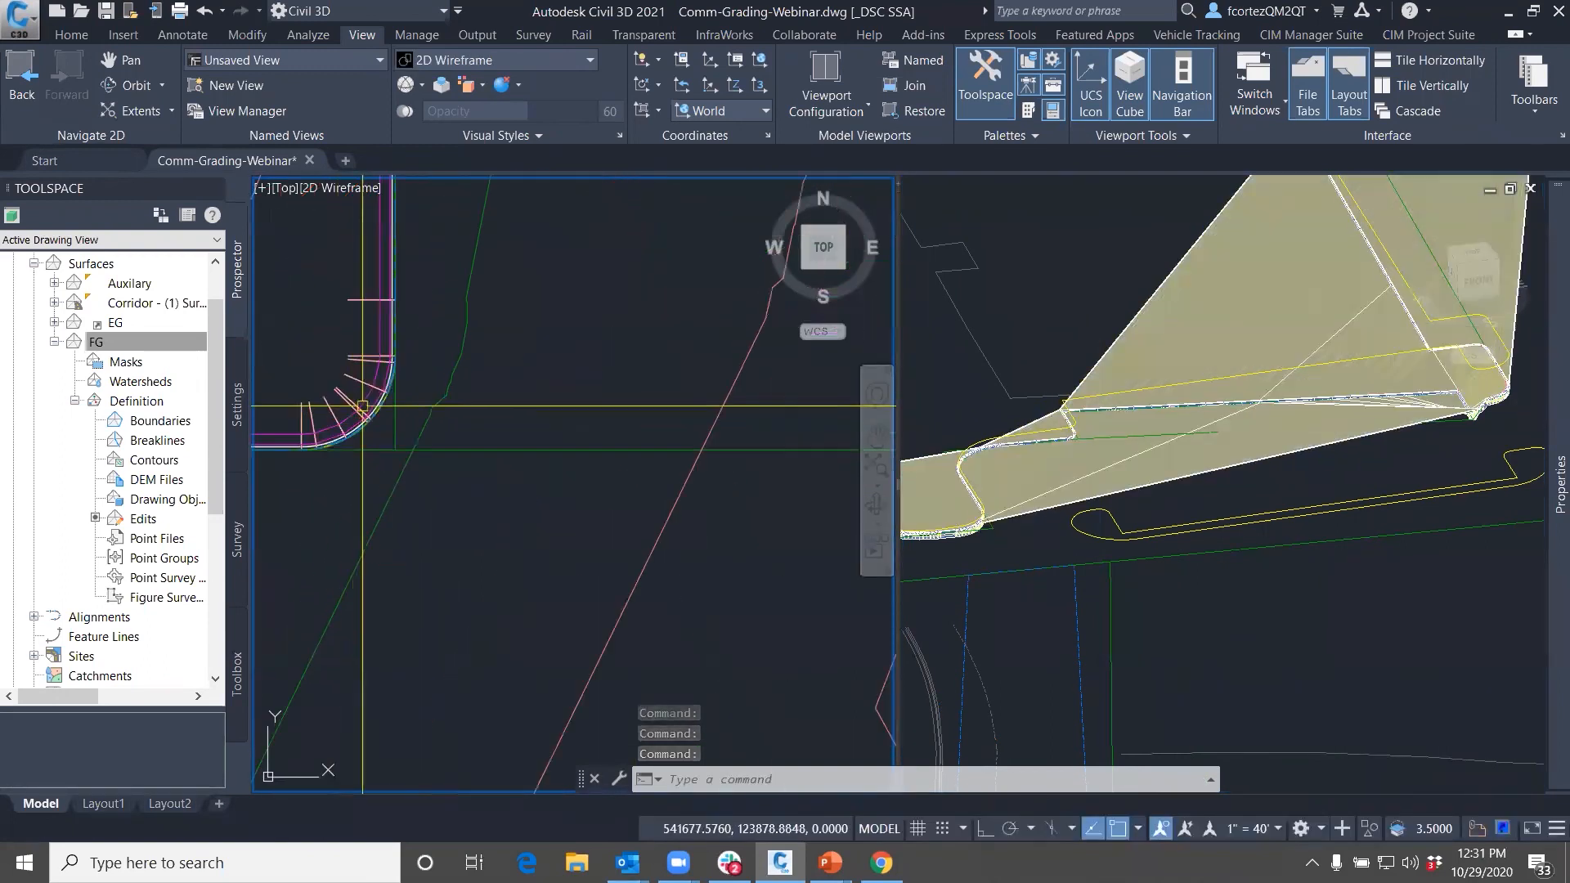
pyautogui.click(395, 446)
pyautogui.scroll(-3, 395, 430)
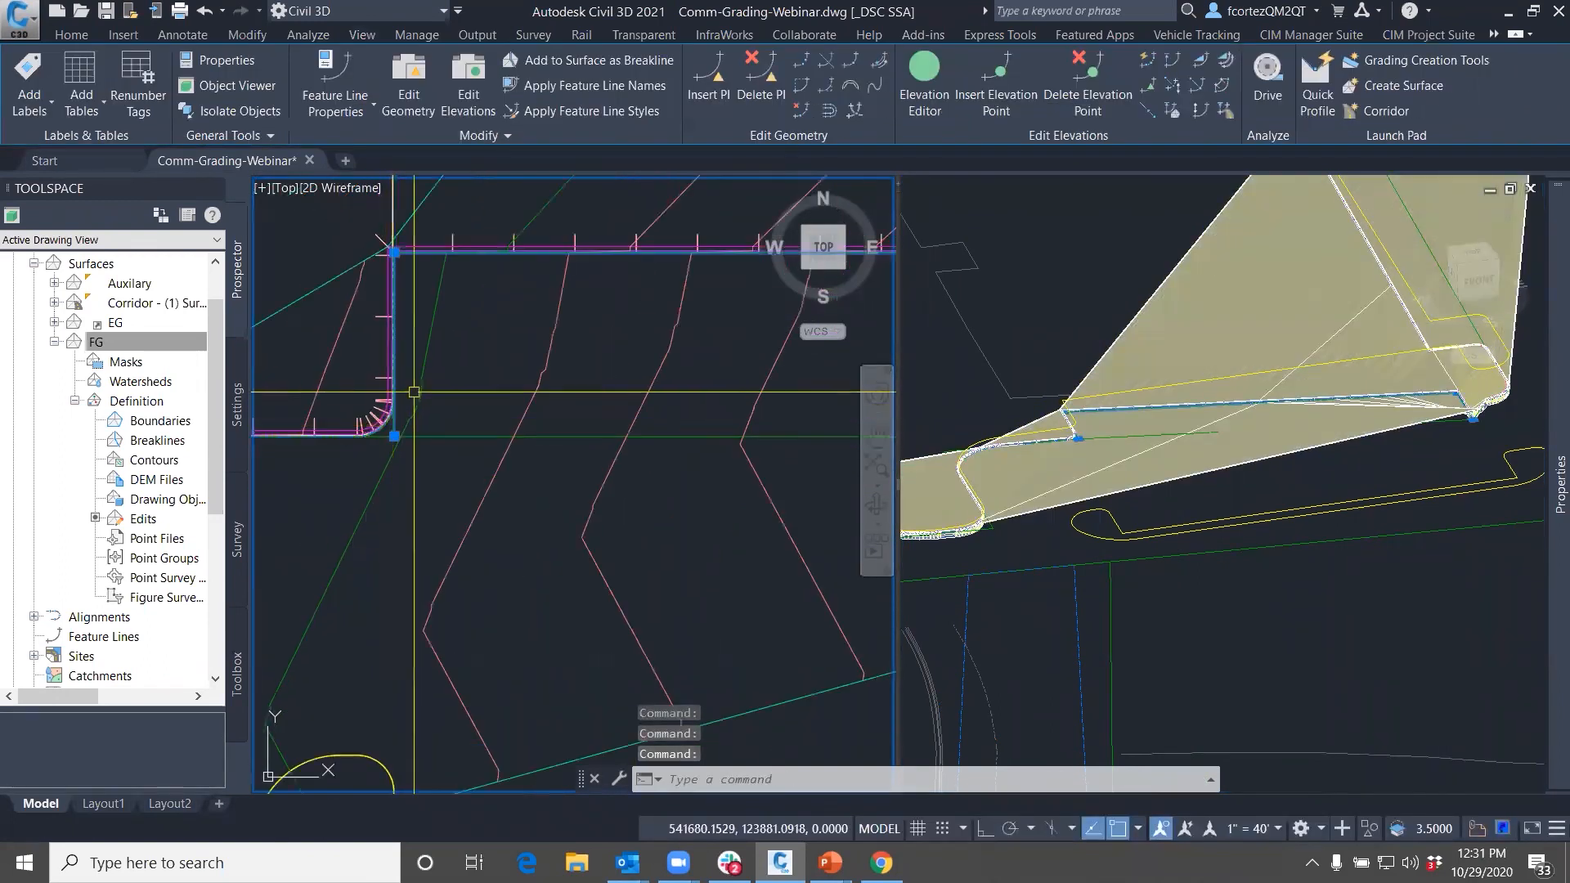
pyautogui.moveTo(529, 430); pyautogui.dragTo(497, 474, button='middle')
pyautogui.click(1146, 64)
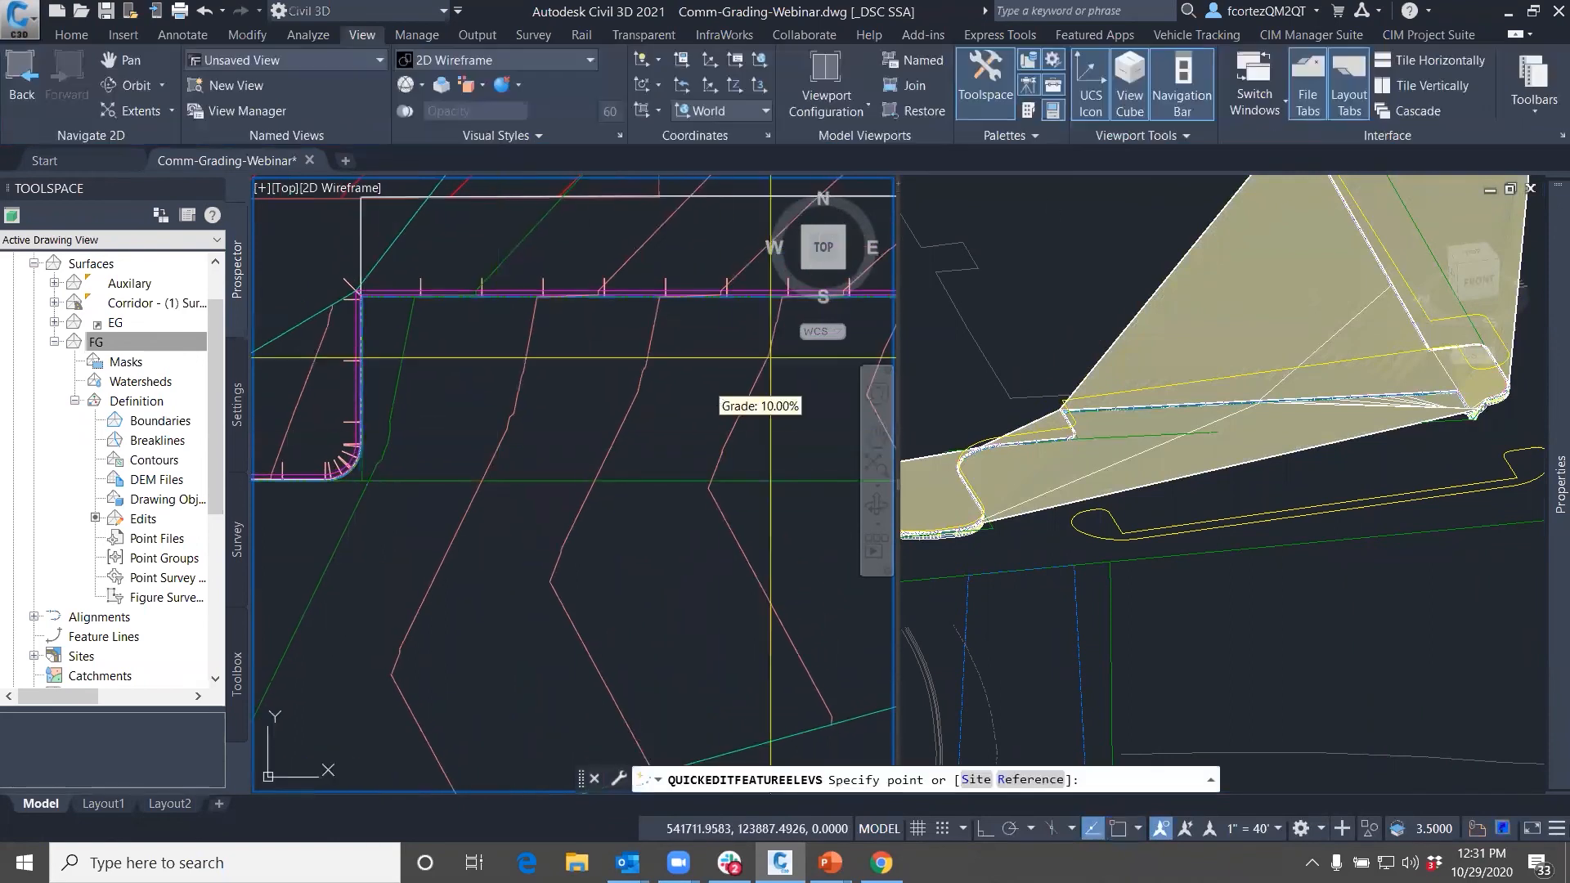
pyautogui.scroll(-3, 350, 438)
pyautogui.click(571, 378)
pyautogui.write('-')
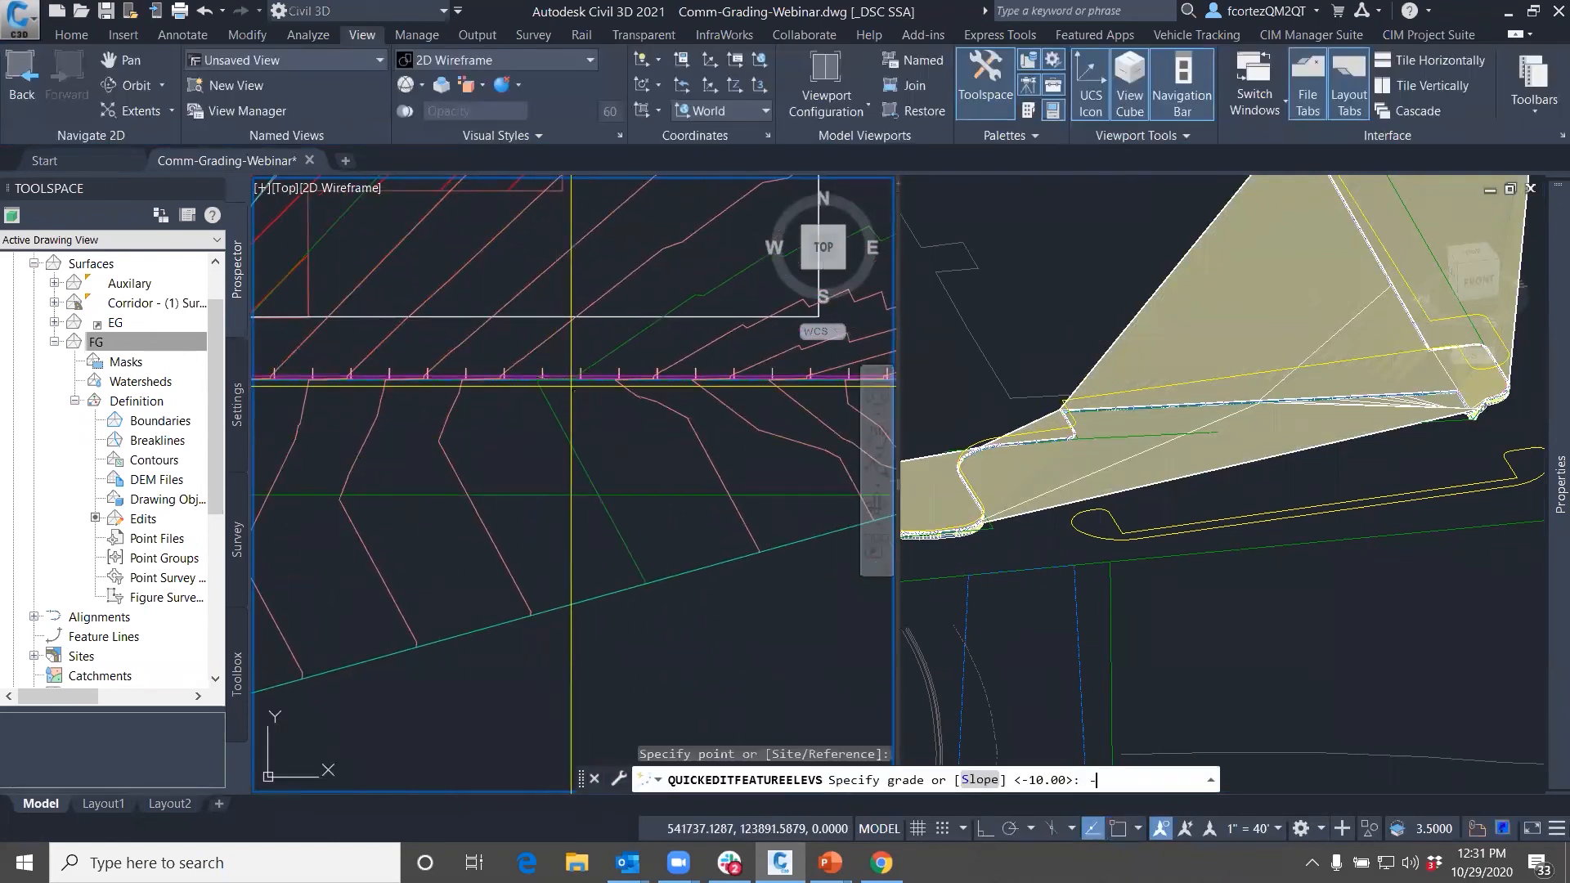
pyautogui.write('5')
pyautogui.press('Return')
# Set the auxiliary feature line's short east-end segment to a -2% grade and end Quick Elevation Edit
pyautogui.moveTo(856, 426); pyautogui.dragTo(417, 359, button='middle')
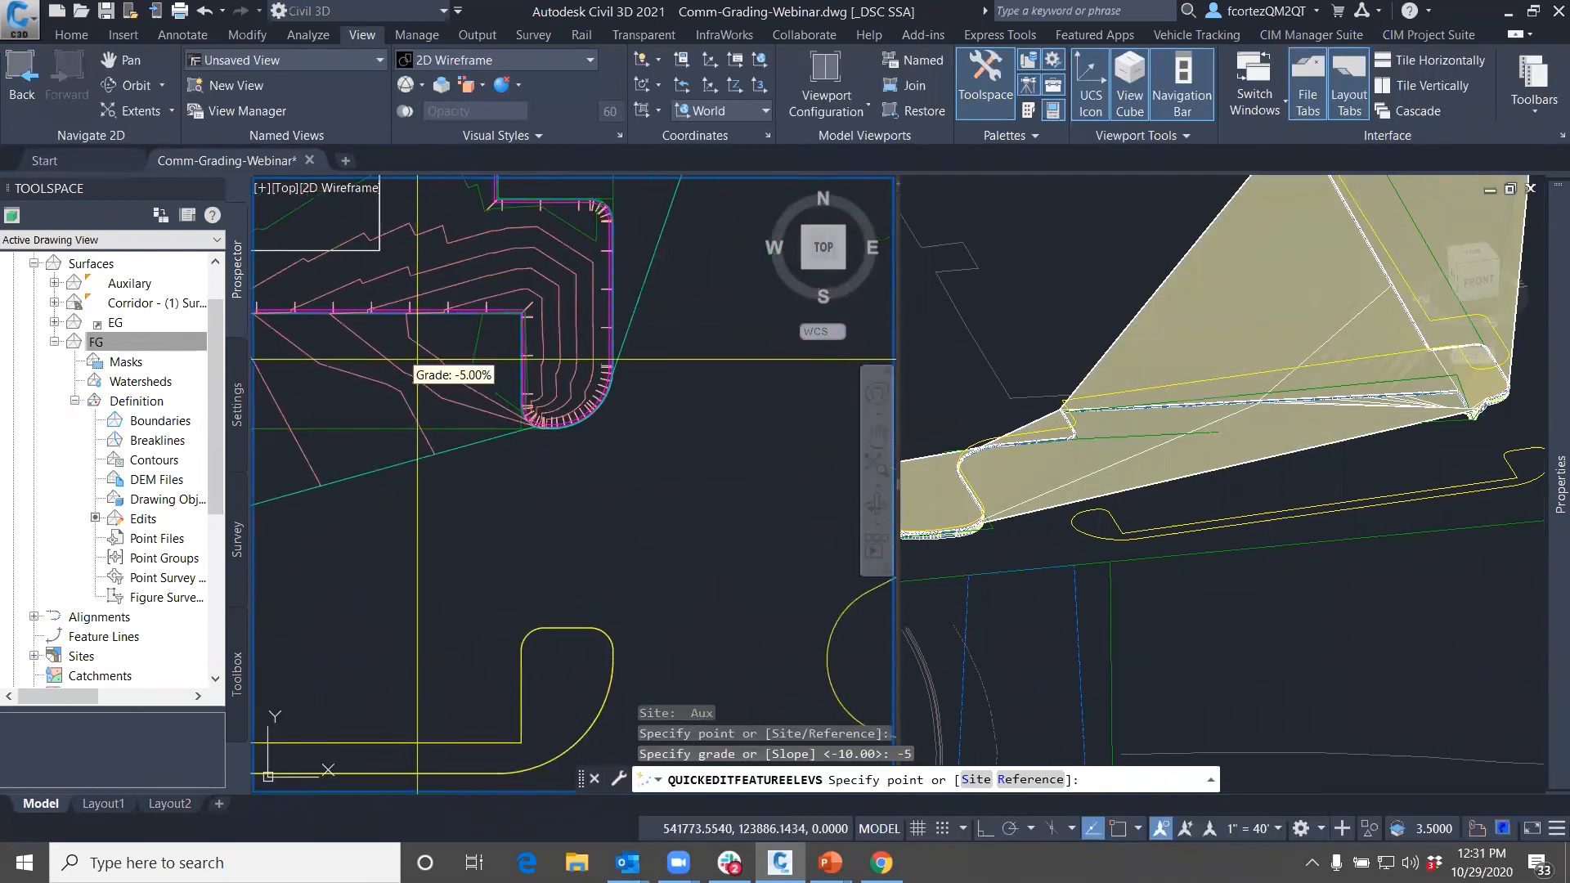
pyautogui.click(512, 390)
pyautogui.write('-2')
pyautogui.press('Return')
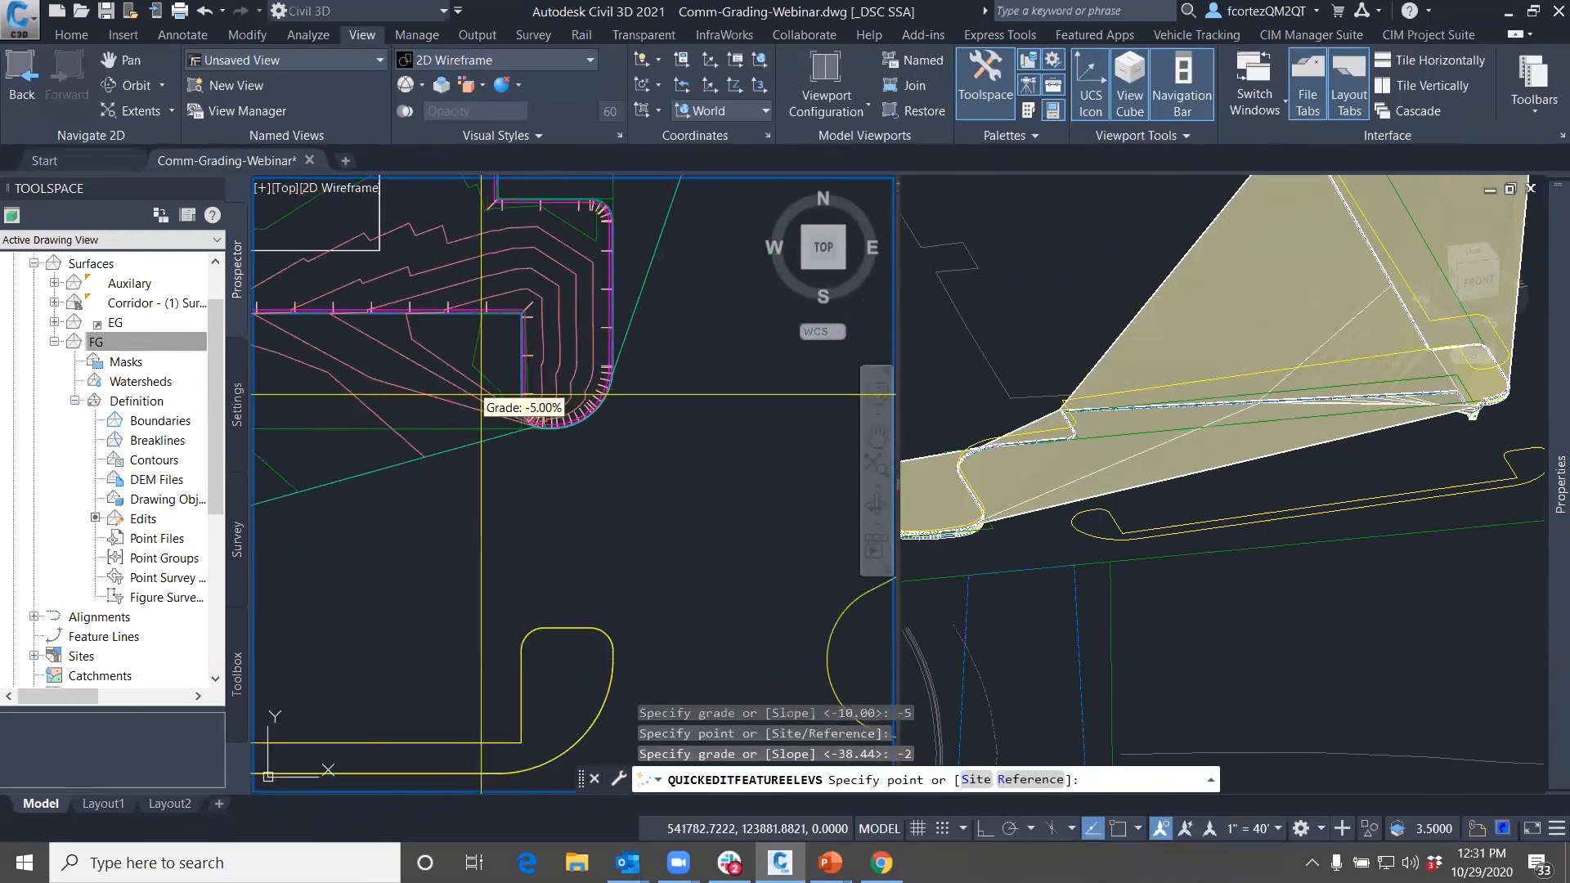
pyautogui.press('Return')
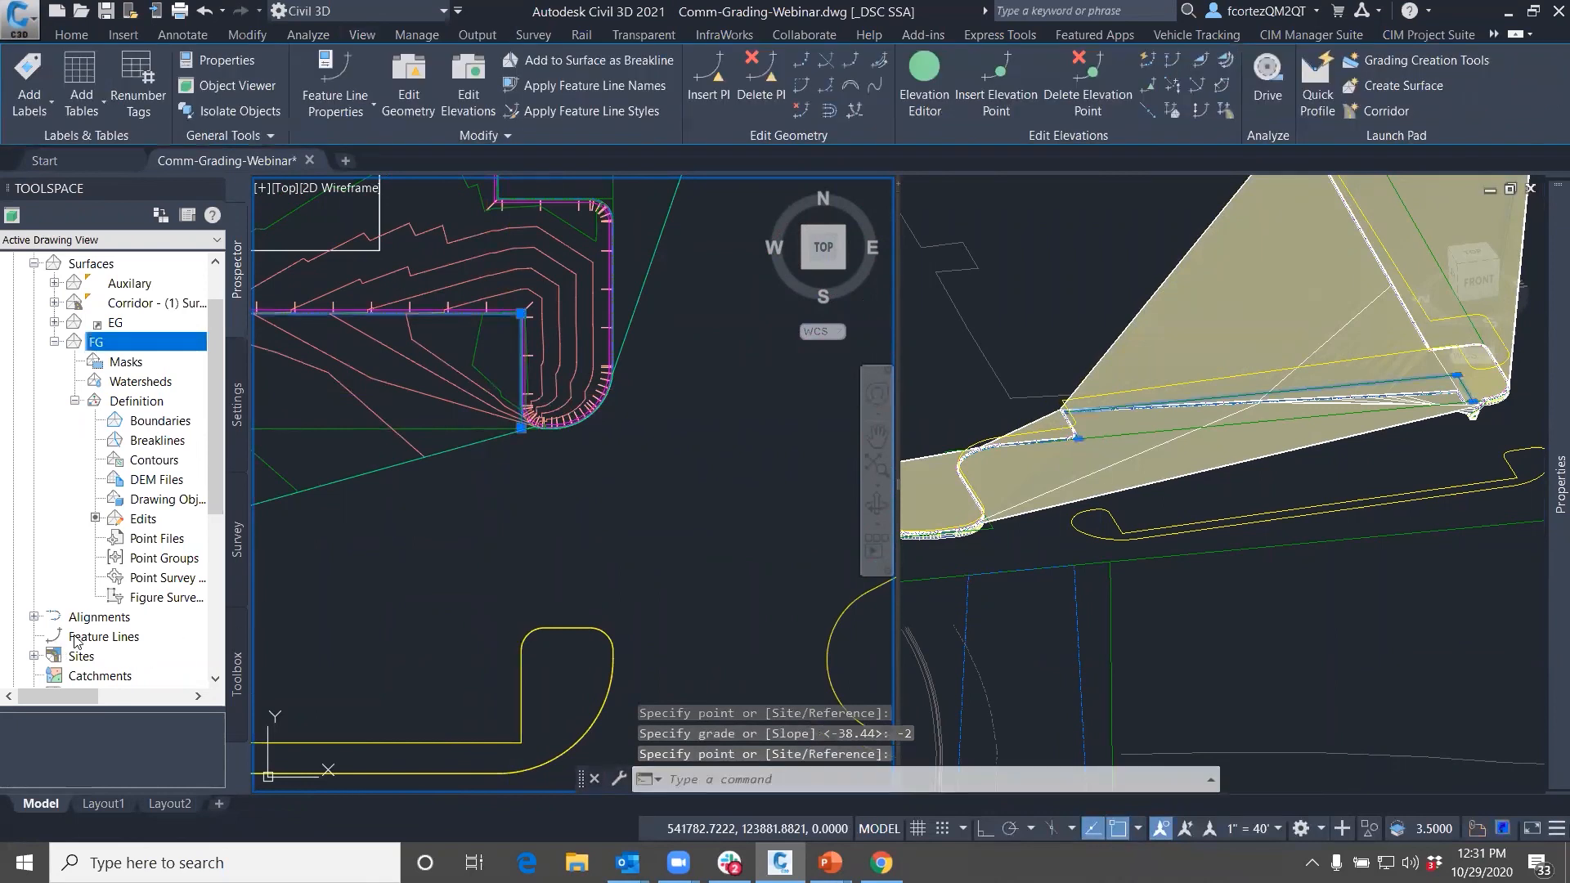
# Set Corridor - (1) to rebuild automatically so it follows the revised feature line grades
pyautogui.scroll(-3, 75, 640)
pyautogui.rightClick(153, 601)
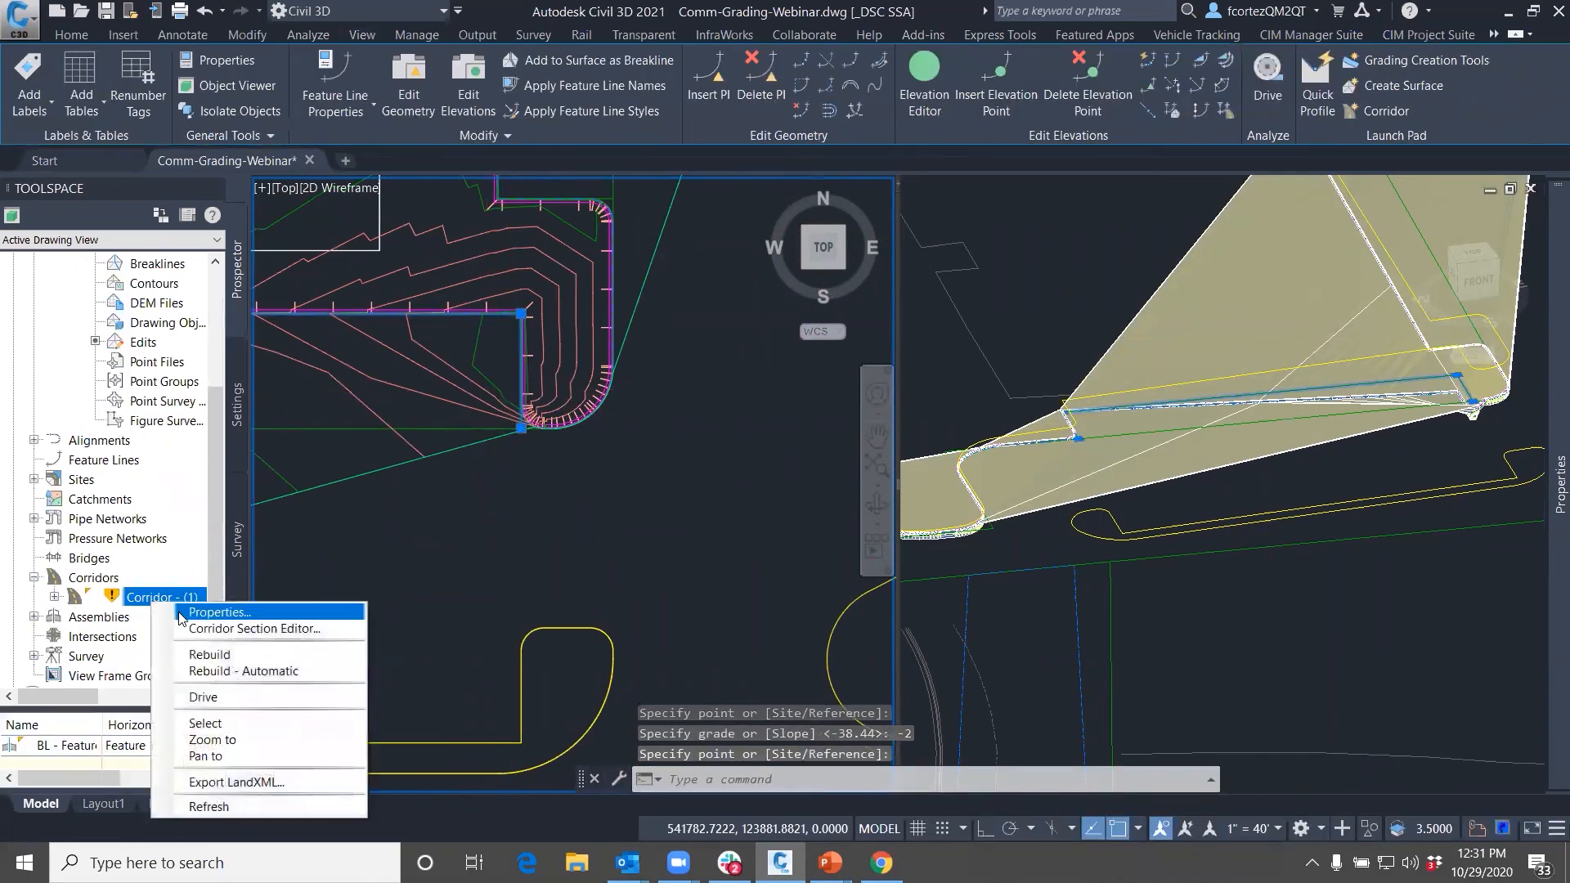
pyautogui.click(218, 672)
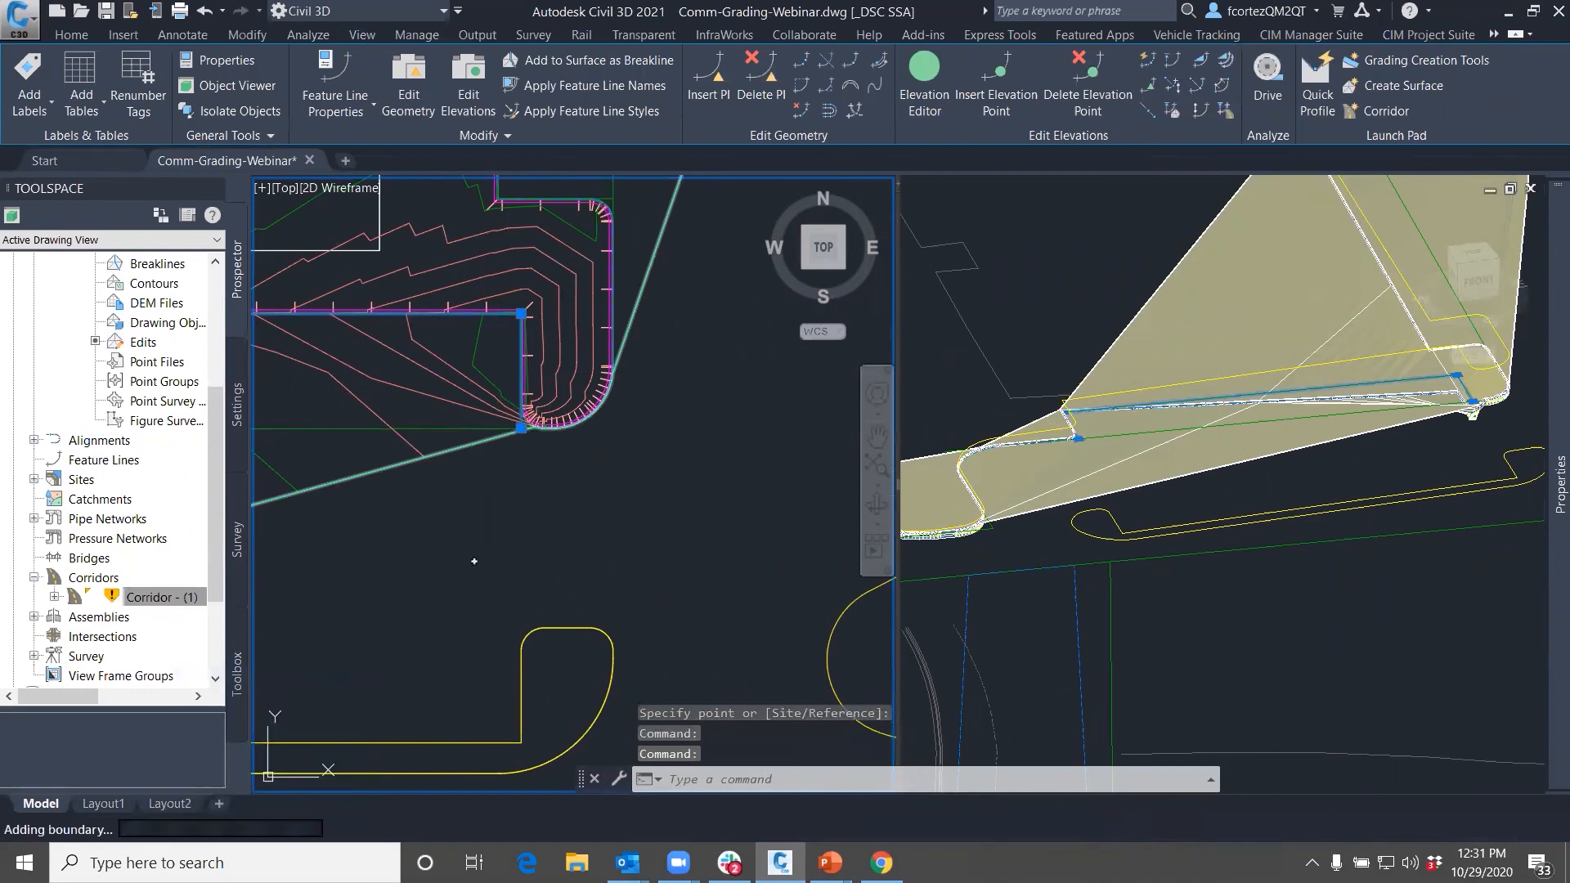
pyautogui.scroll(3, 72, 445)
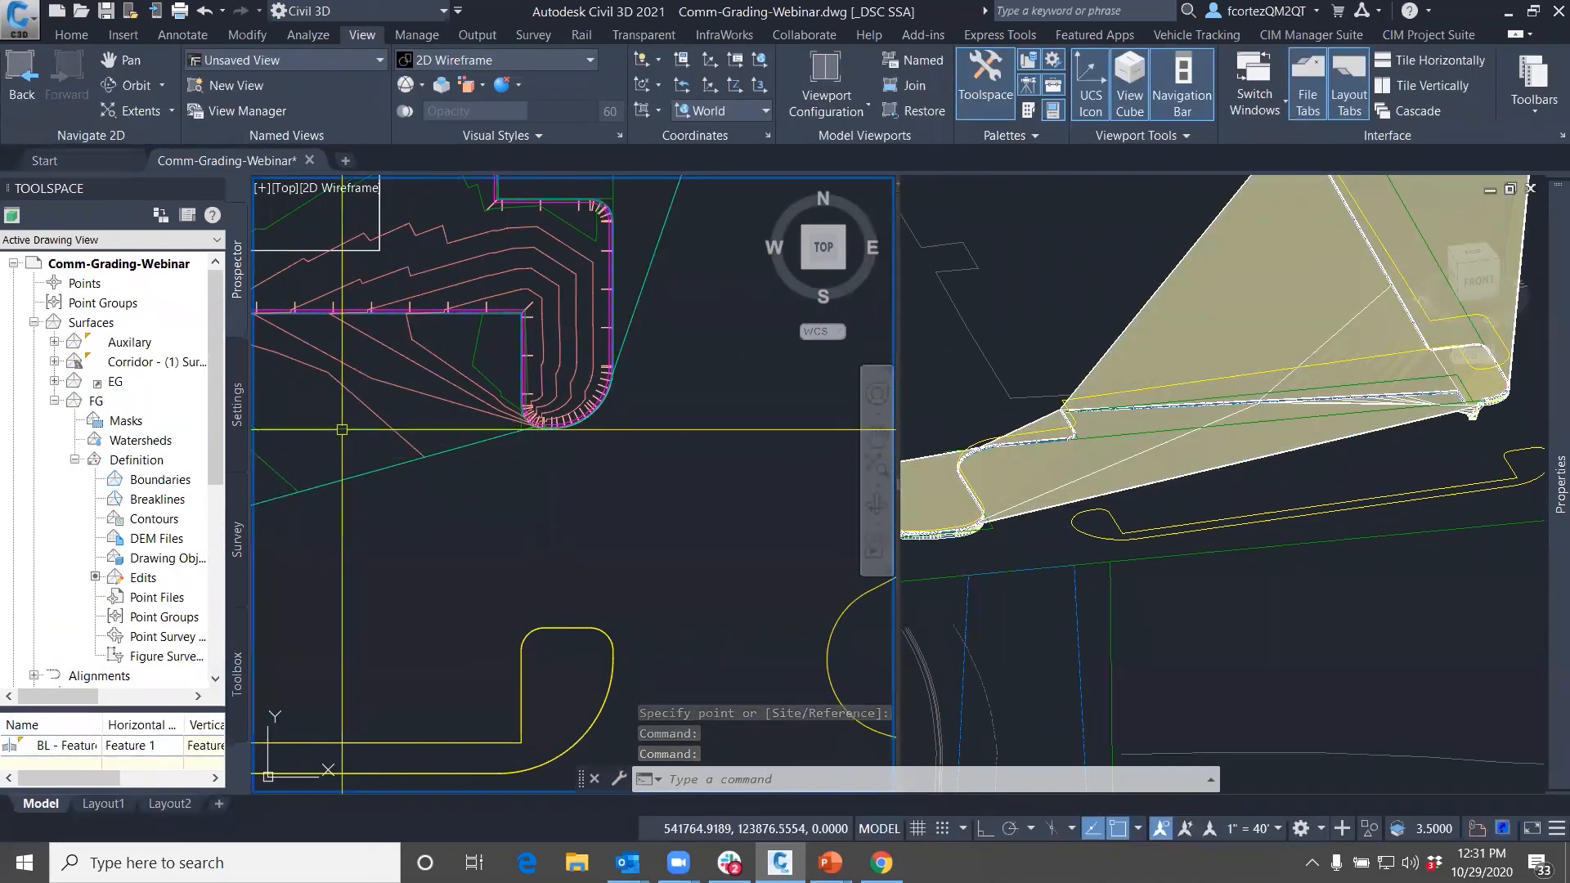
# Select the curb feature line south of the building, inspect its corner returns in plan, and check its grades with Quick Elevation Edit
pyautogui.moveTo(343, 430); pyautogui.dragTo(717, 412, button='middle')
pyautogui.moveTo(490, 409); pyautogui.dragTo(785, 442, button='middle')
pyautogui.click(415, 377)
pyautogui.press('Escape')
pyautogui.scroll(8, 405, 442)
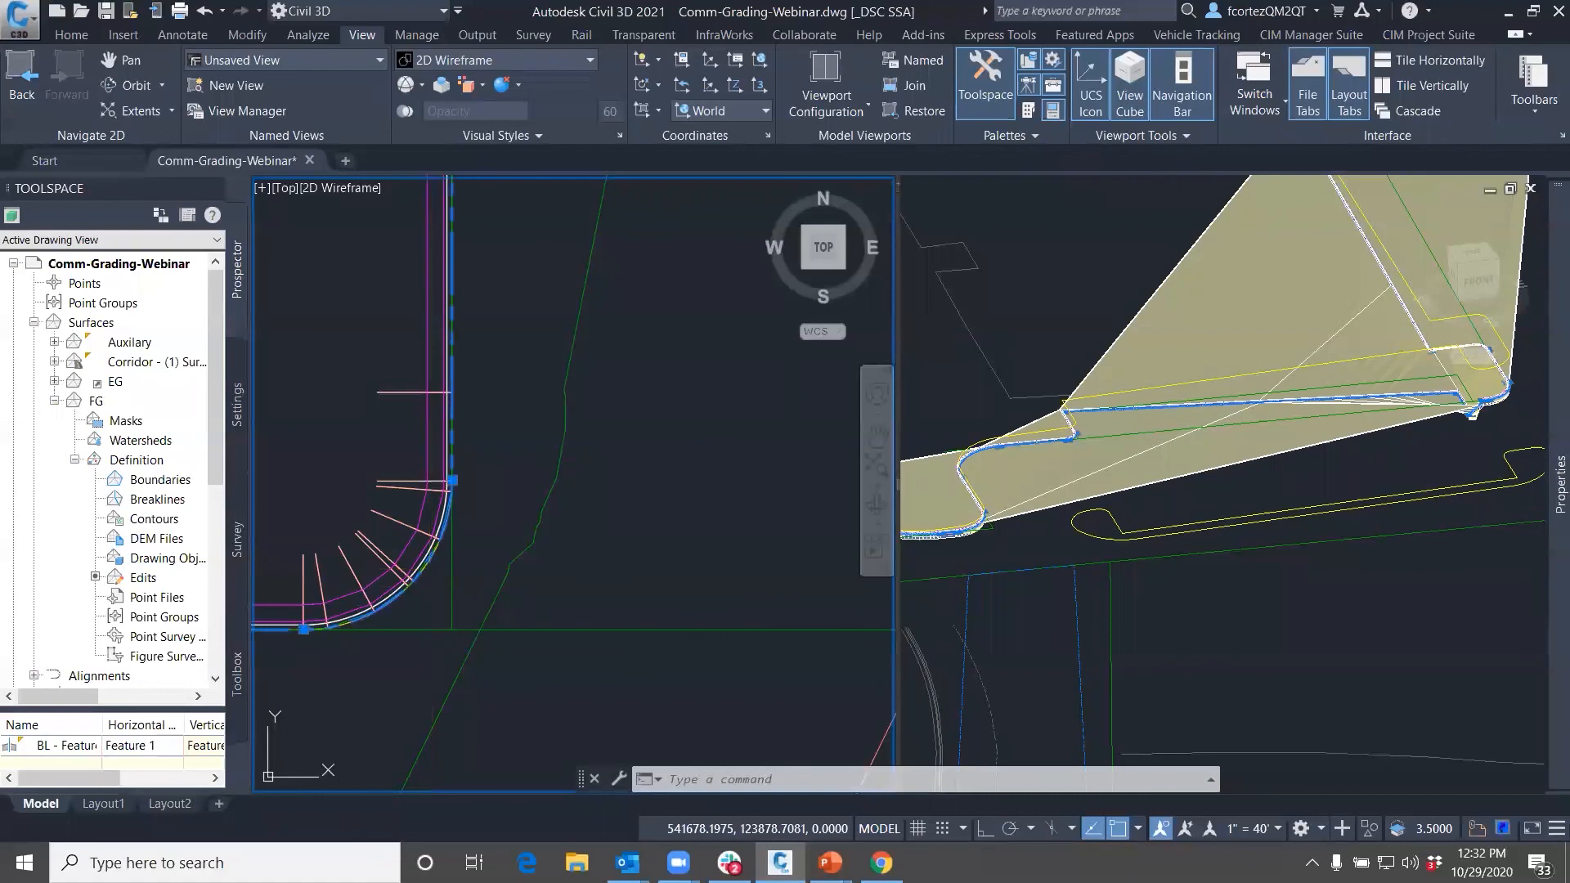
pyautogui.scroll(-7, 429, 569)
pyautogui.moveTo(574, 559); pyautogui.dragTo(391, 583, button='middle')
pyautogui.scroll(-4, 391, 583)
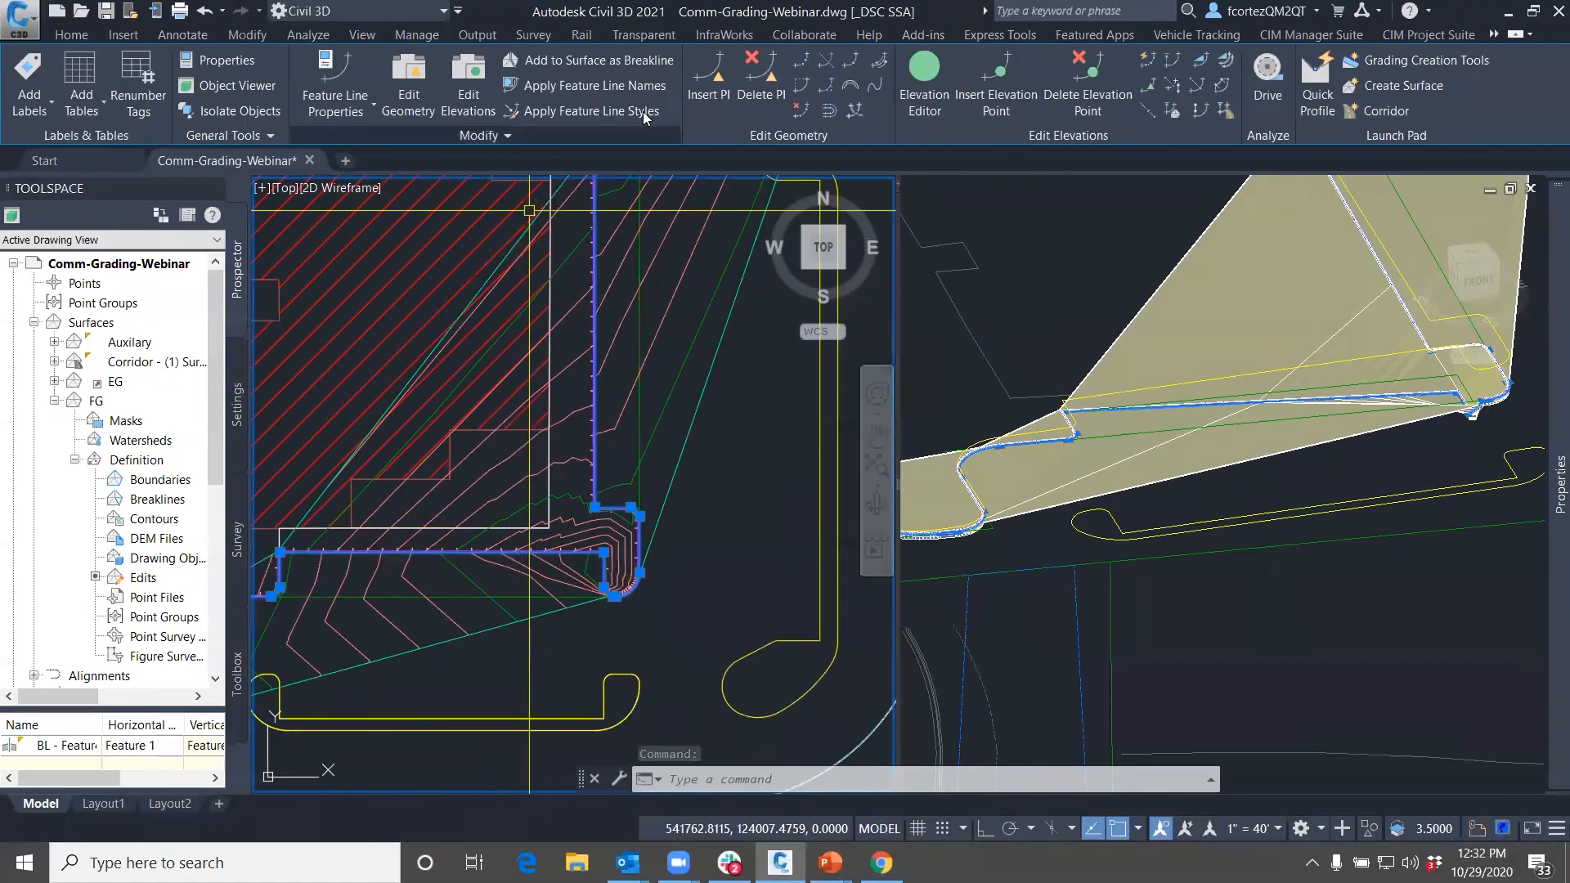
pyautogui.click(1147, 60)
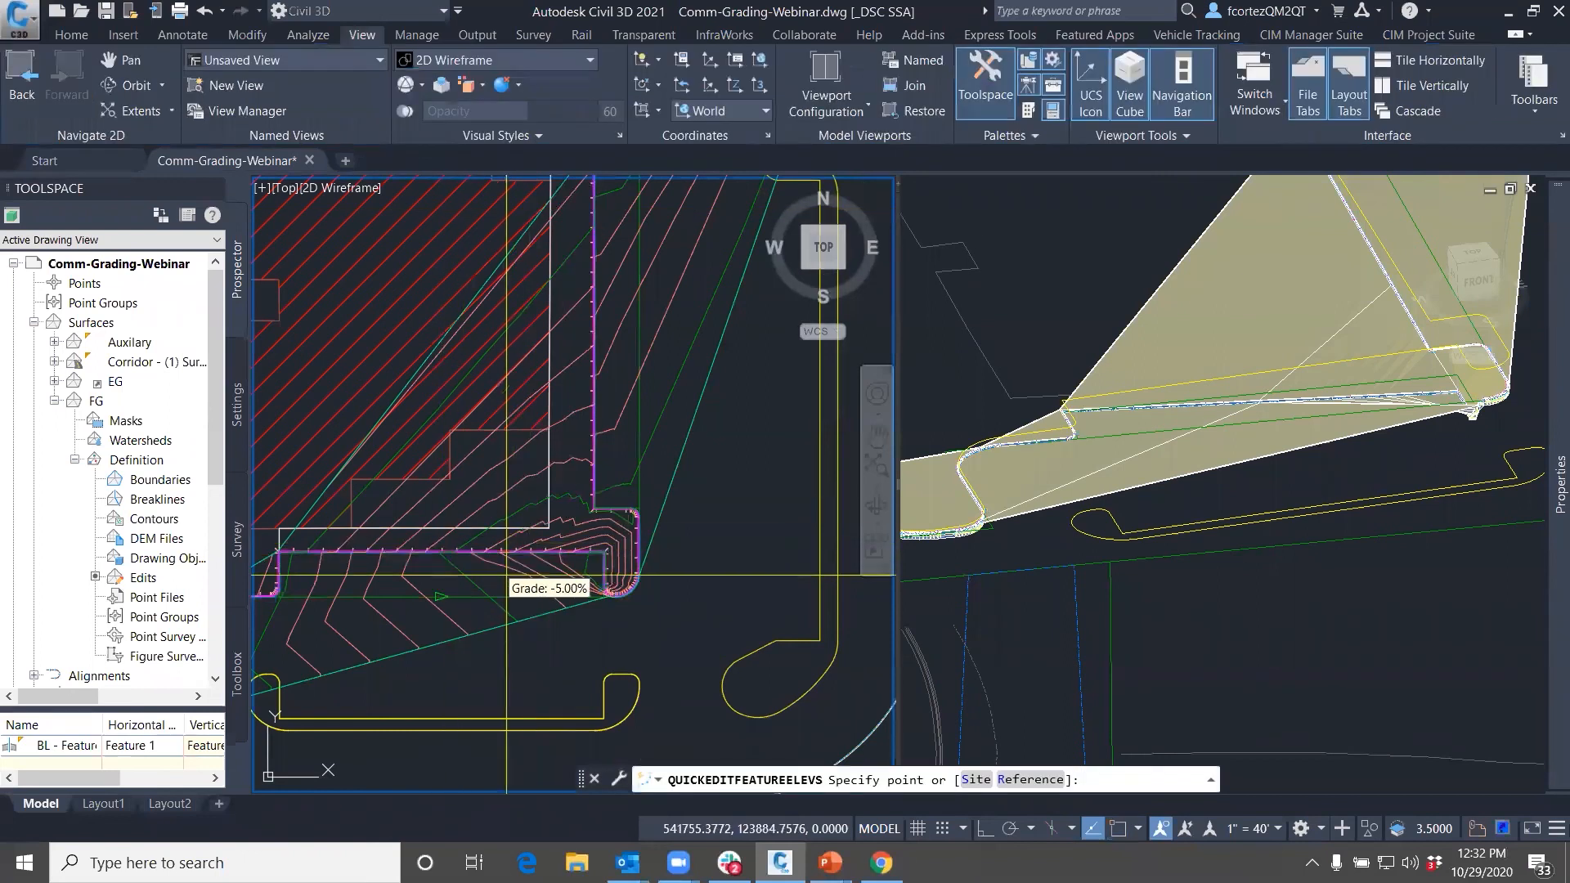
pyautogui.press('Escape')
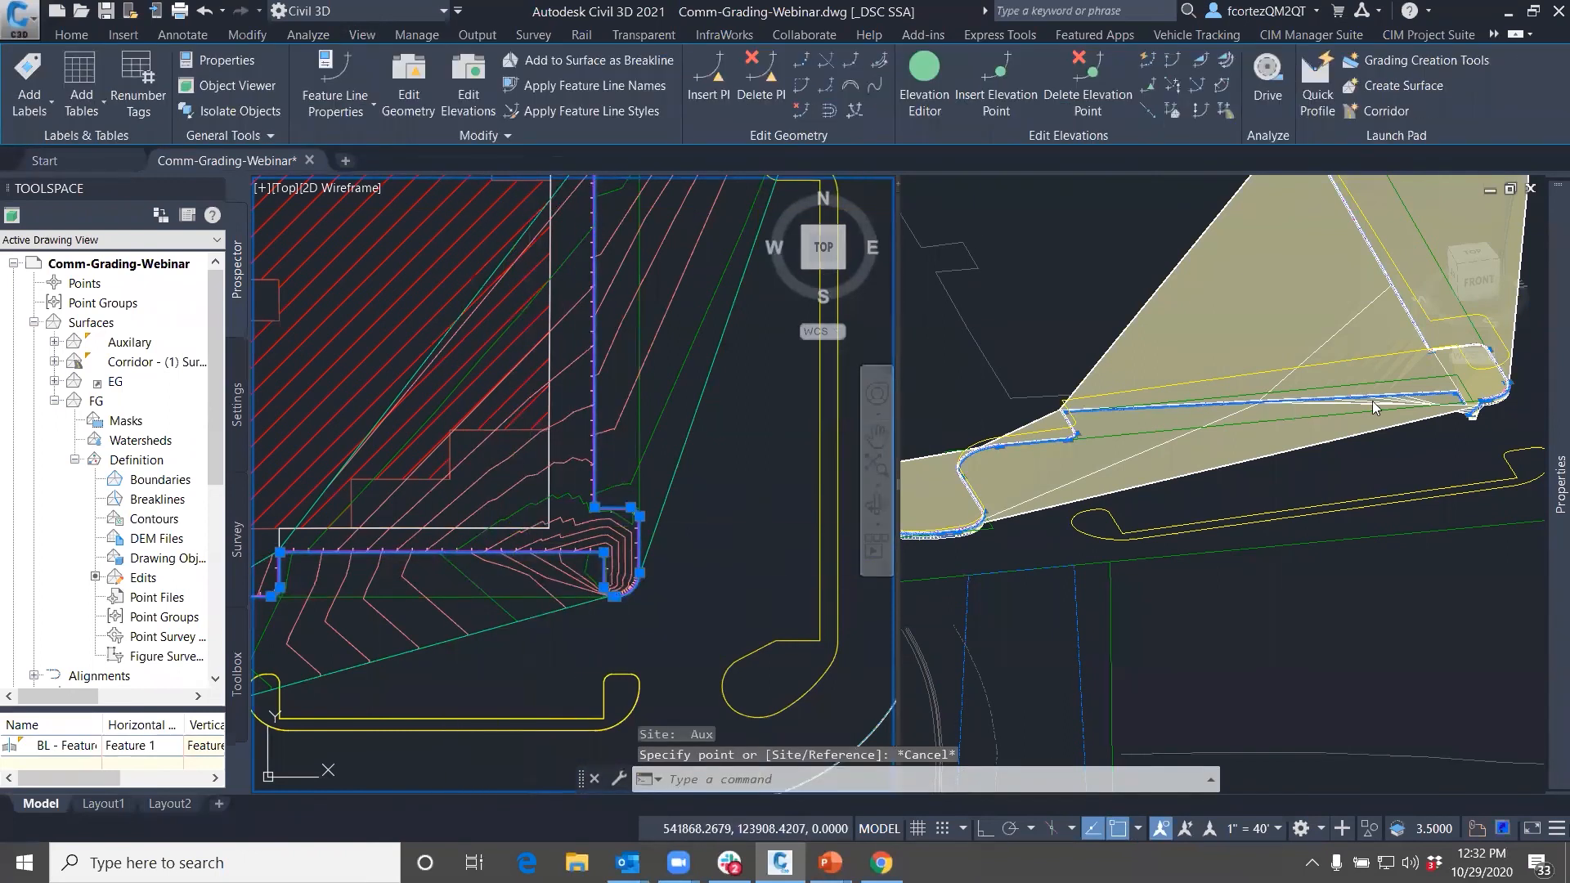
# Rebuild the FG surface with the southeast curb return in view in the 3D viewport
pyautogui.click(1298, 412)
pyautogui.moveTo(1387, 425); pyautogui.dragTo(1063, 478, button='middle')
pyautogui.scroll(2, 1067, 449)
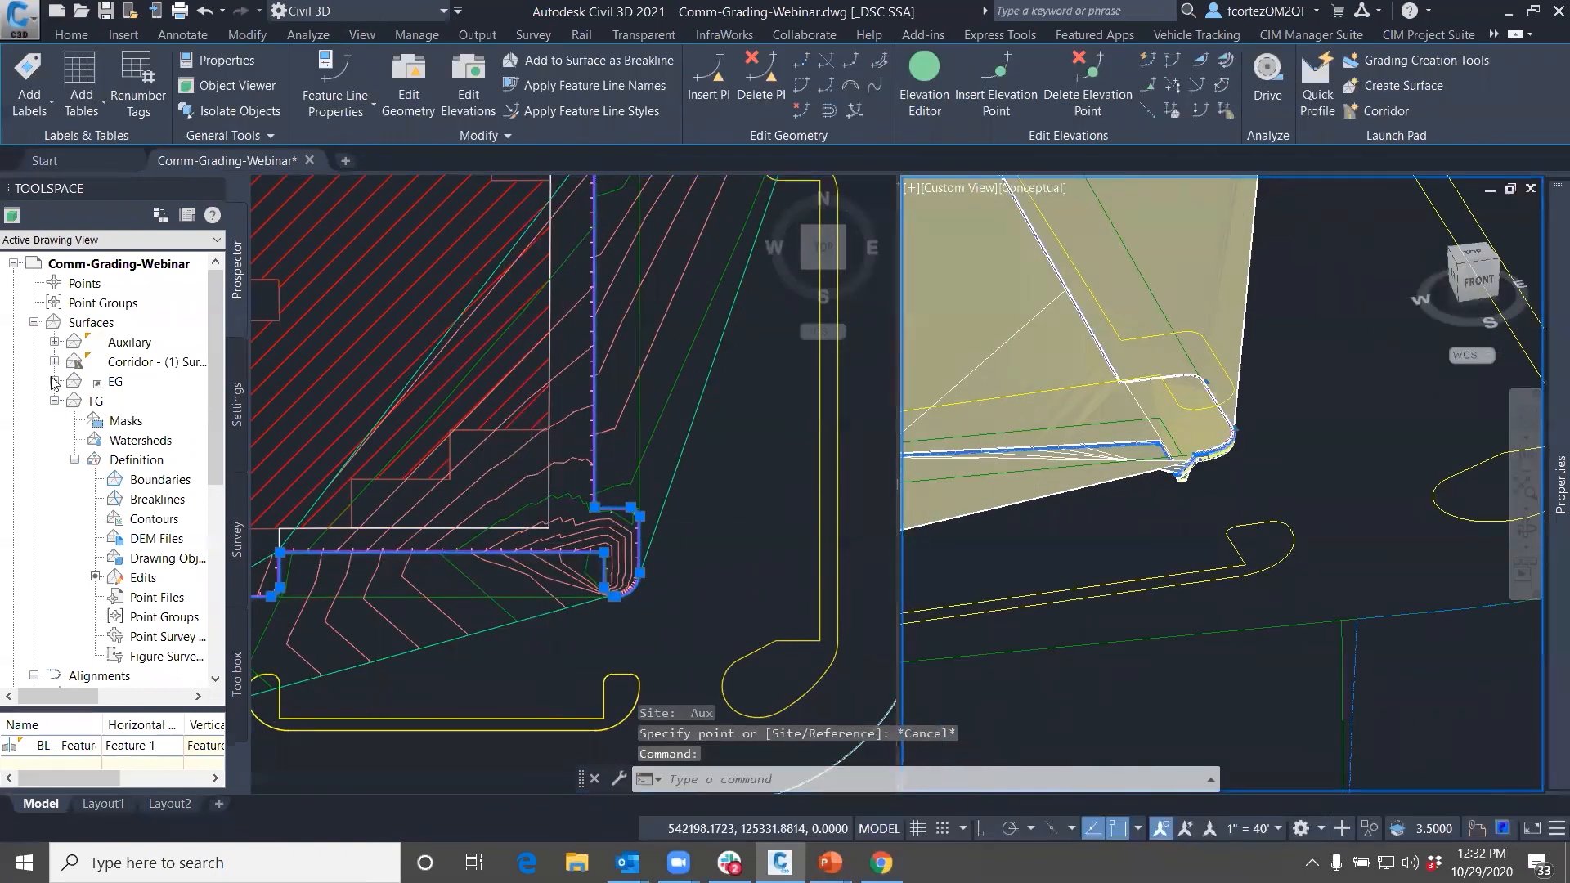
pyautogui.rightClick(97, 408)
pyautogui.click(169, 462)
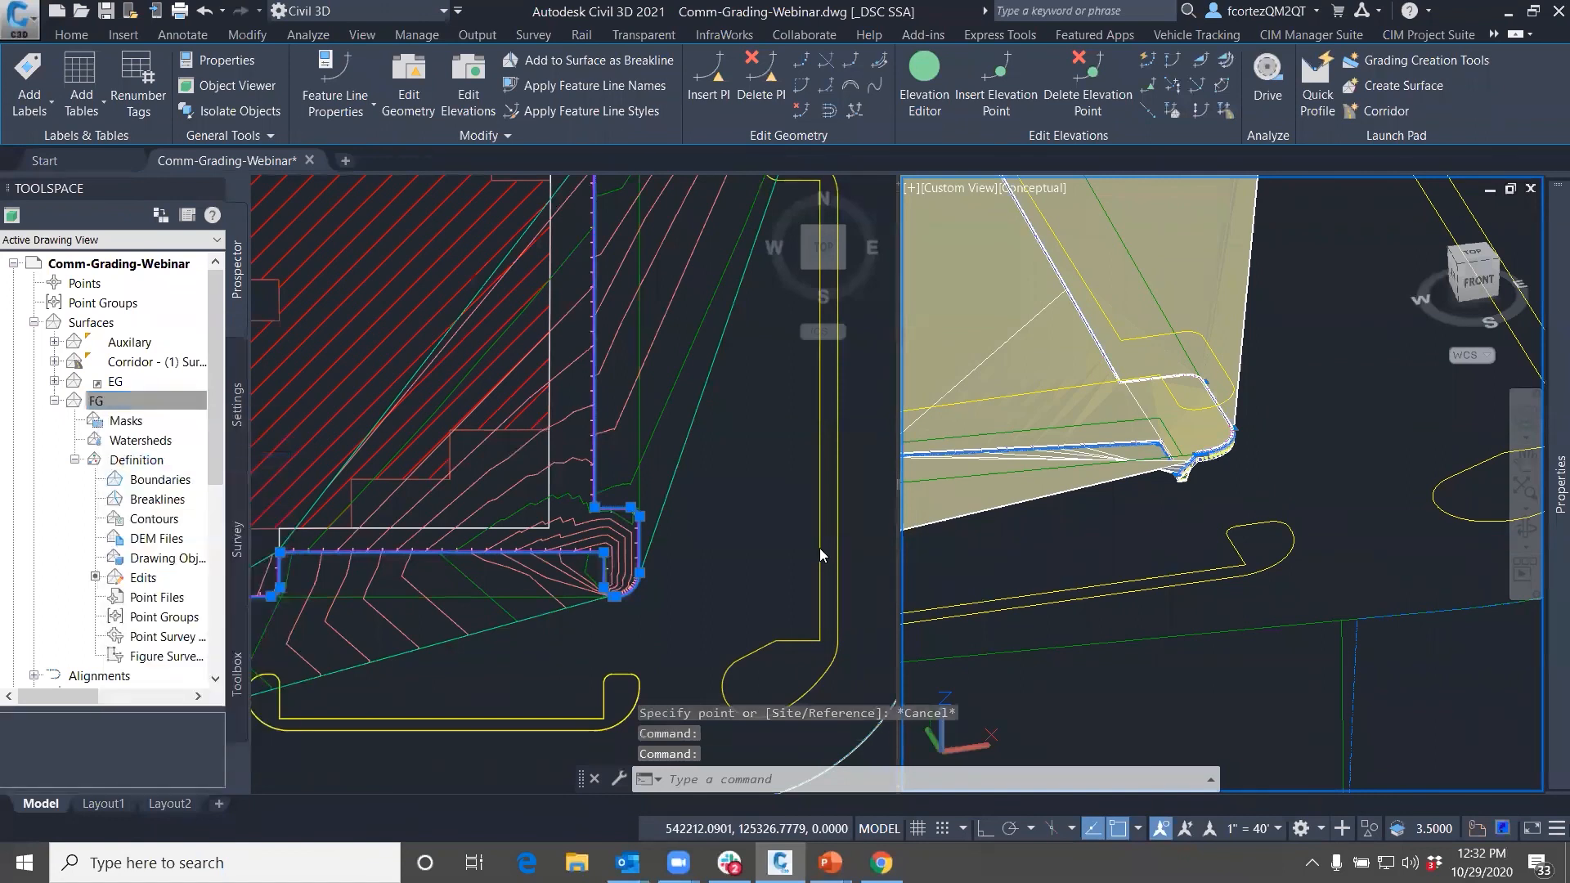
# Rebuild Corridor - (1) again and inspect the contours at the southeast curb corner in plan
pyautogui.moveTo(573, 581); pyautogui.dragTo(761, 475, button='middle')
pyautogui.click(687, 501)
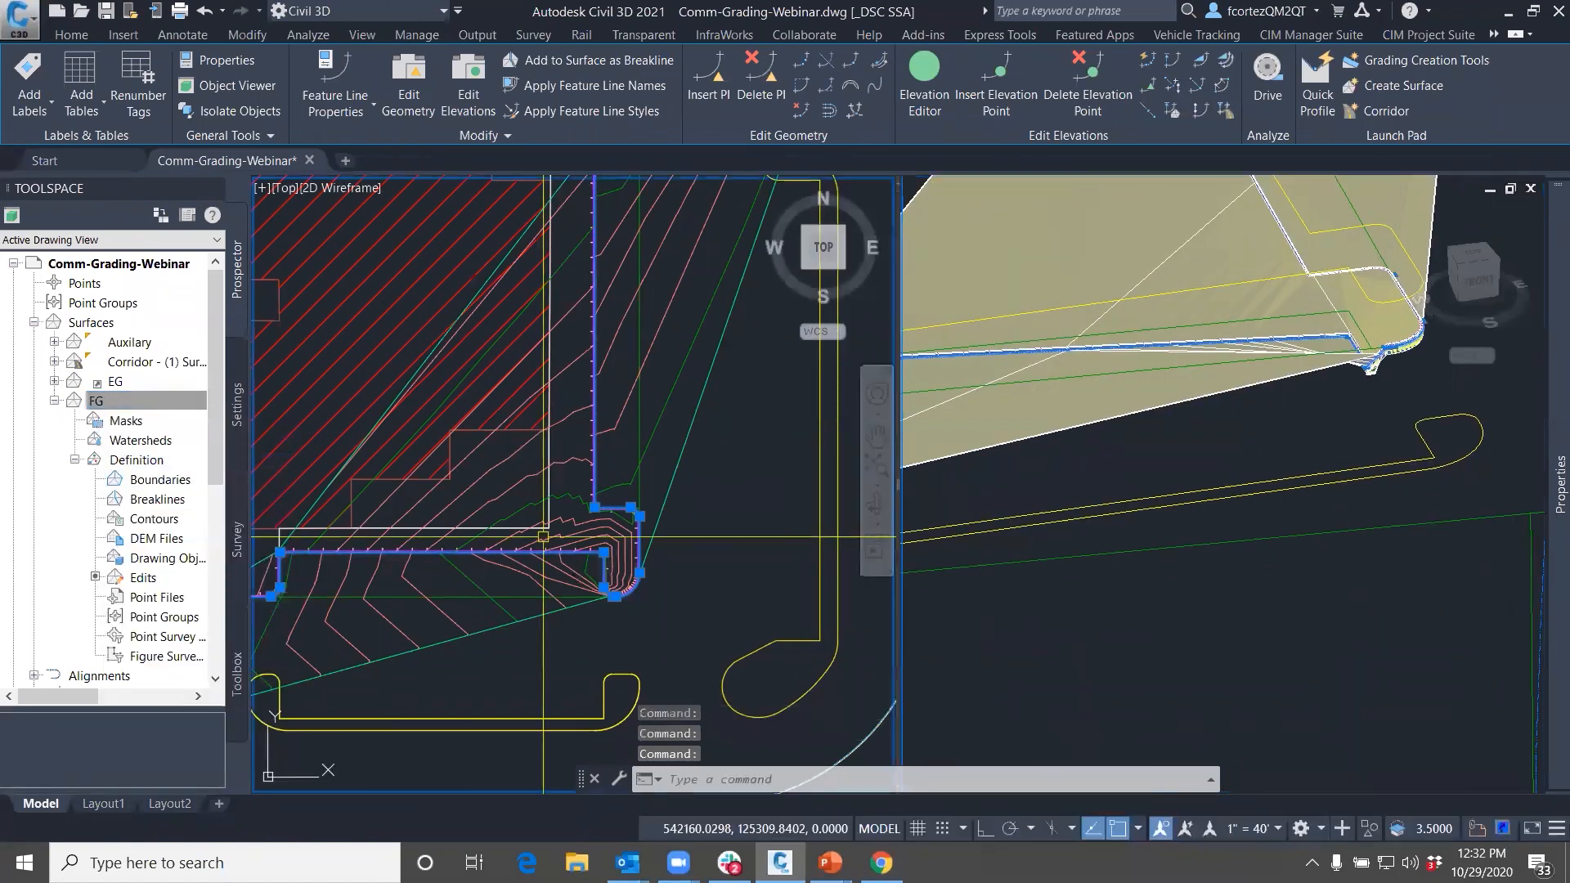
pyautogui.moveTo(554, 533); pyautogui.dragTo(647, 479, button='middle')
pyautogui.scroll(-6, 106, 458)
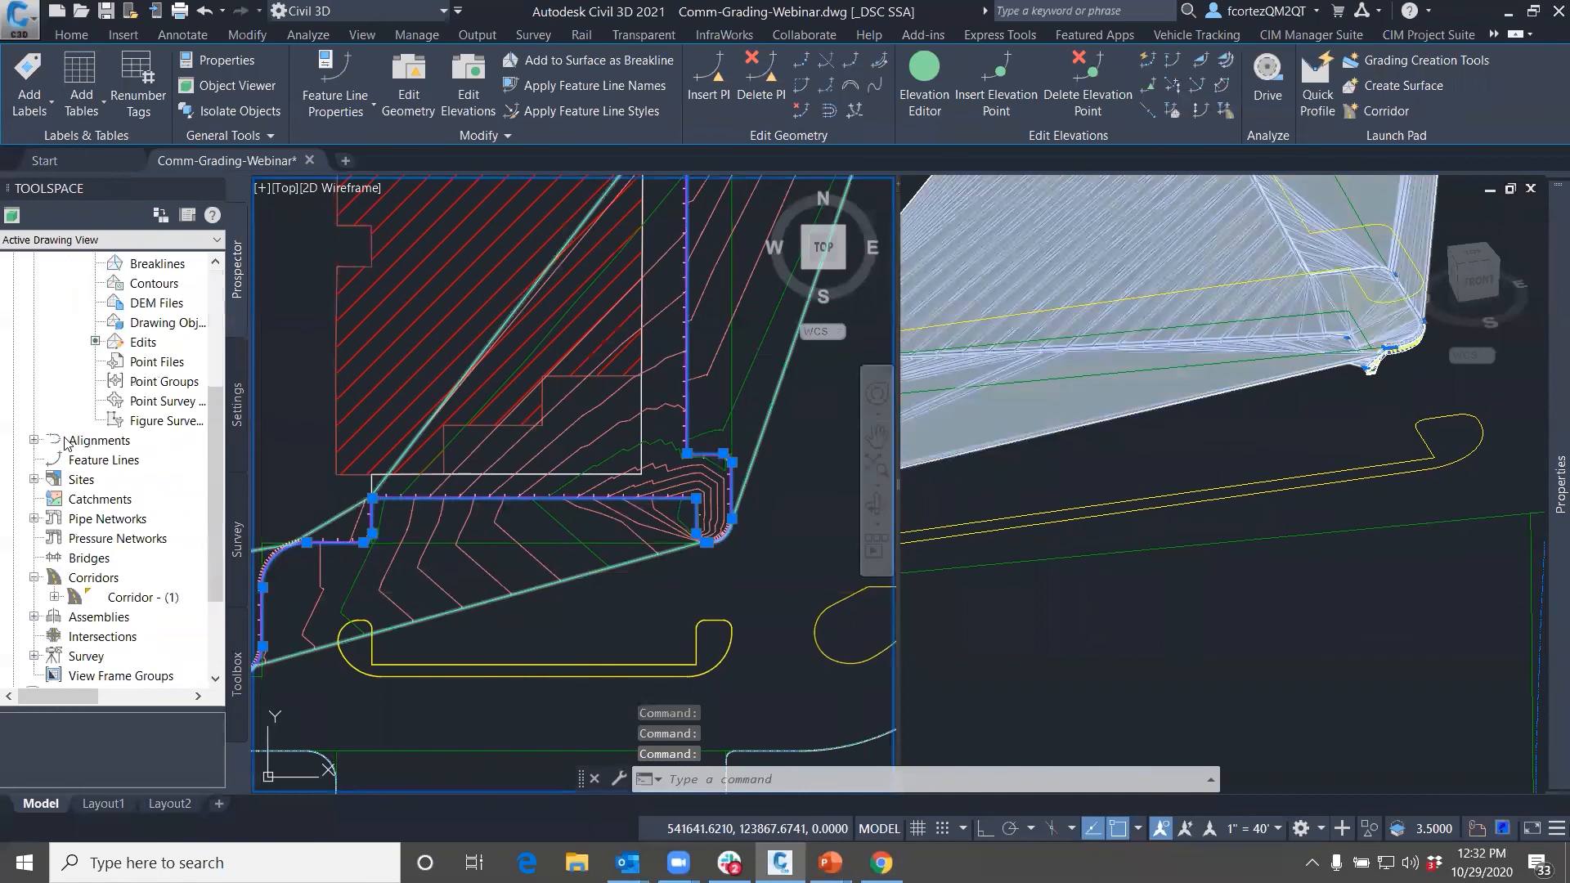
pyautogui.rightClick(140, 482)
pyautogui.click(262, 532)
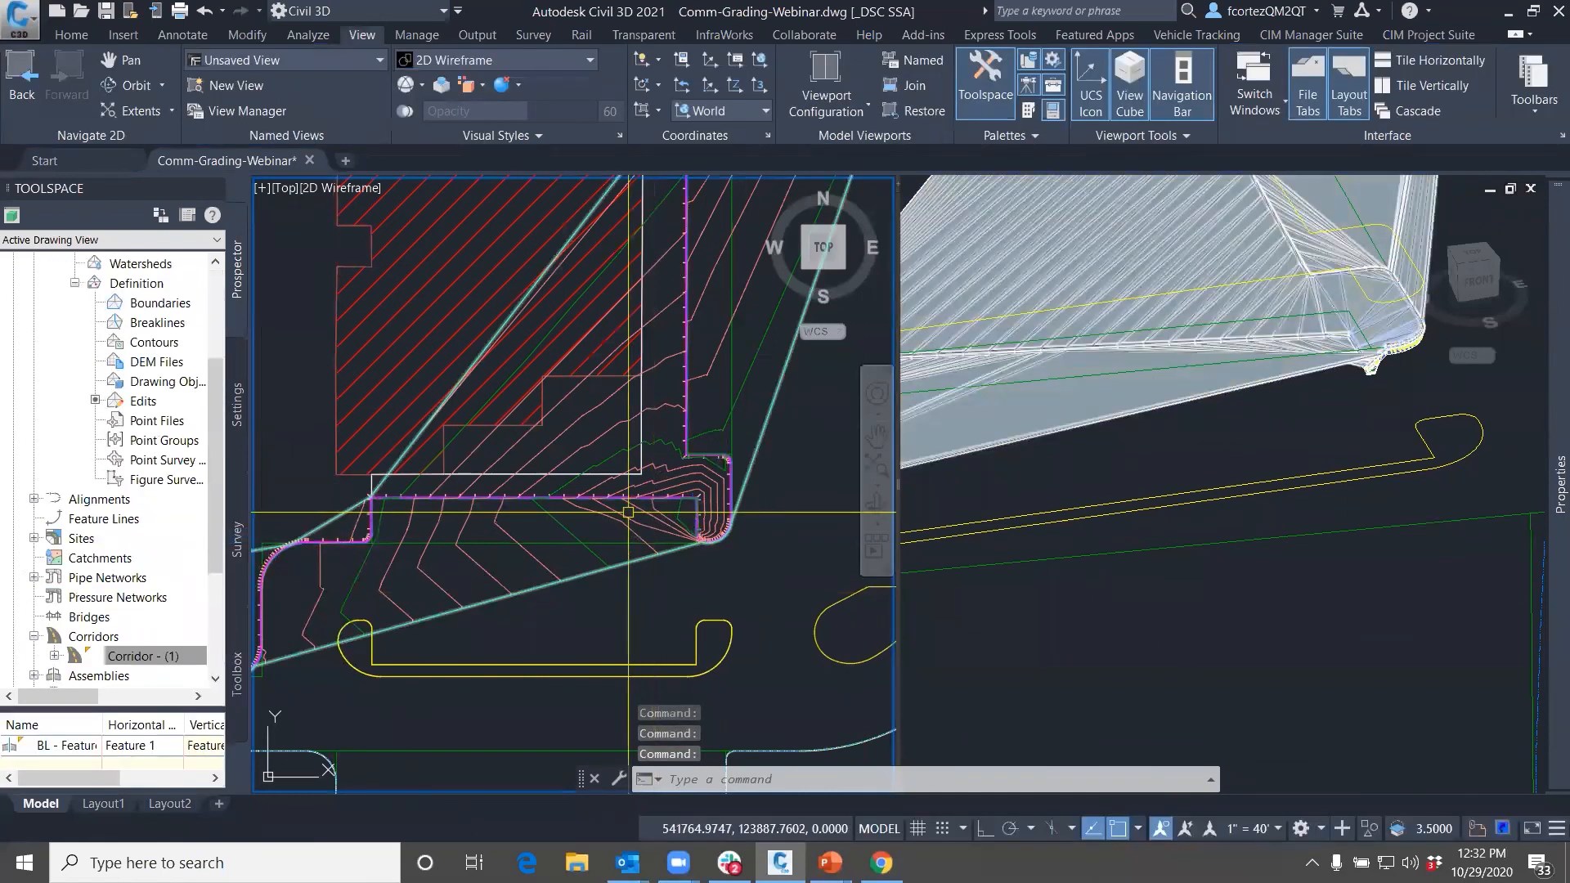
pyautogui.scroll(8, 628, 513)
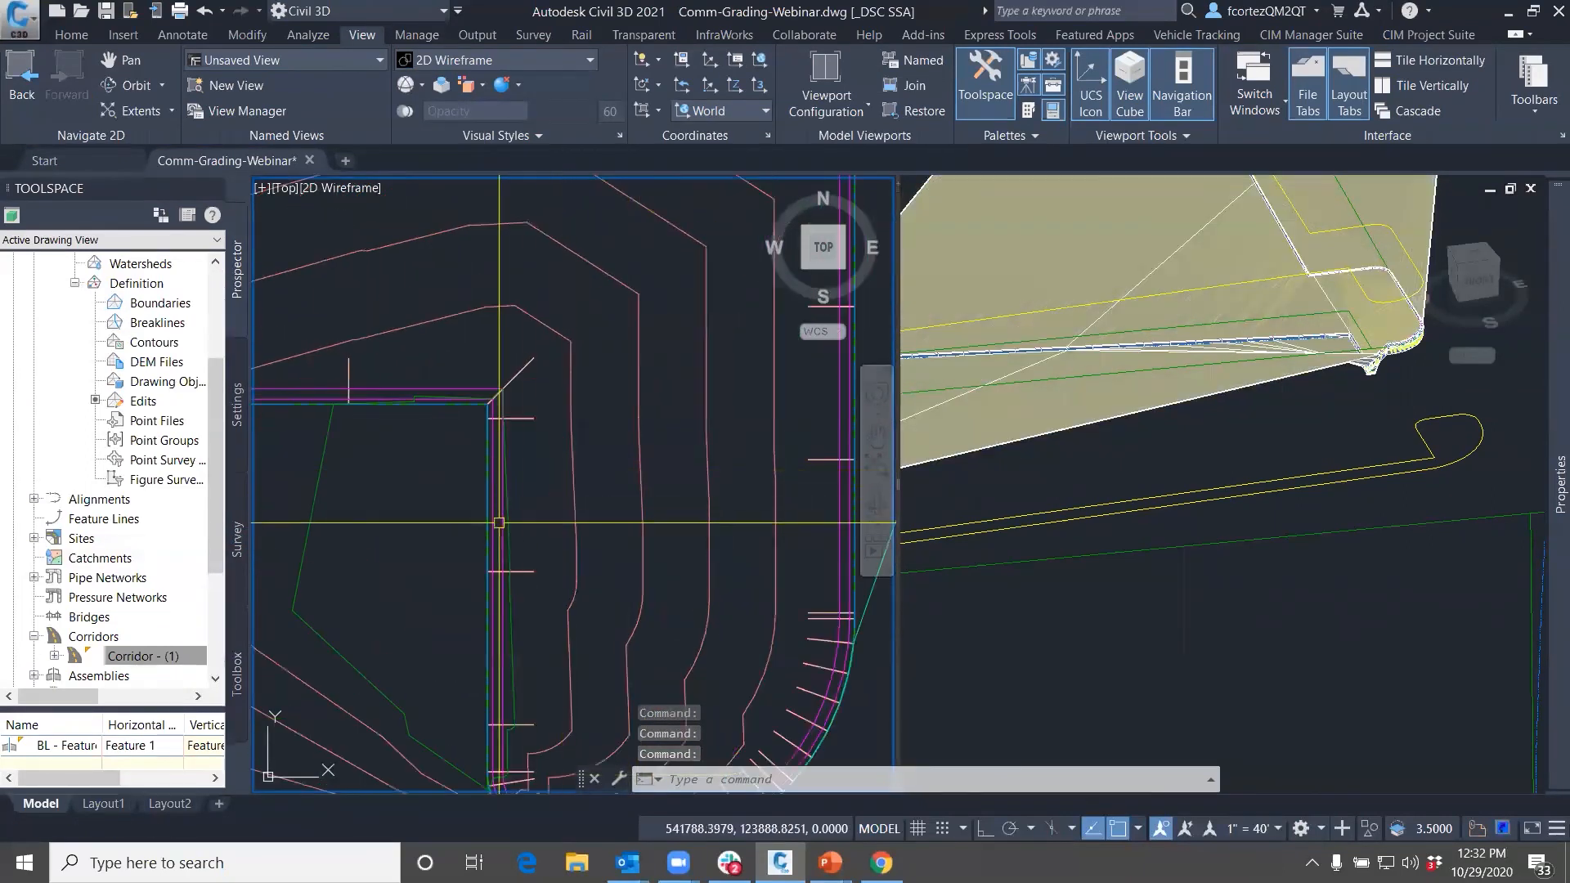
# Examine the full extent of the FG surface in 3D and the contours along the curb south of the building in plan
pyautogui.click(1215, 372)
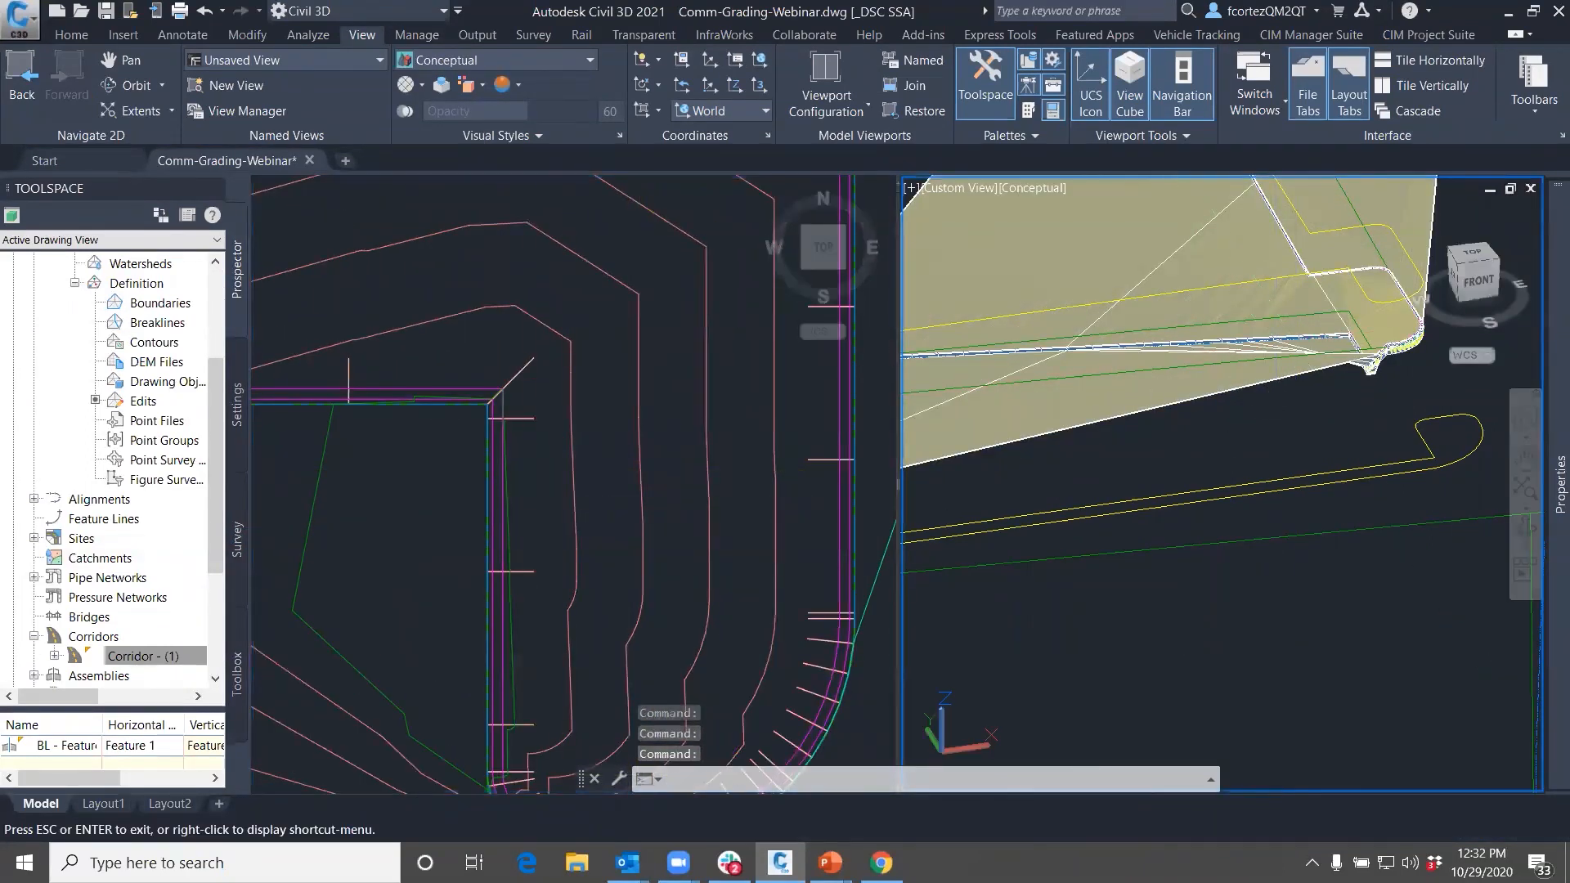
pyautogui.moveTo(1218, 531); pyautogui.dragTo(1238, 215, button='middle')
pyautogui.moveTo(939, 468); pyautogui.dragTo(1251, 576)
pyautogui.rightClick(1219, 521)
pyautogui.click(1247, 528)
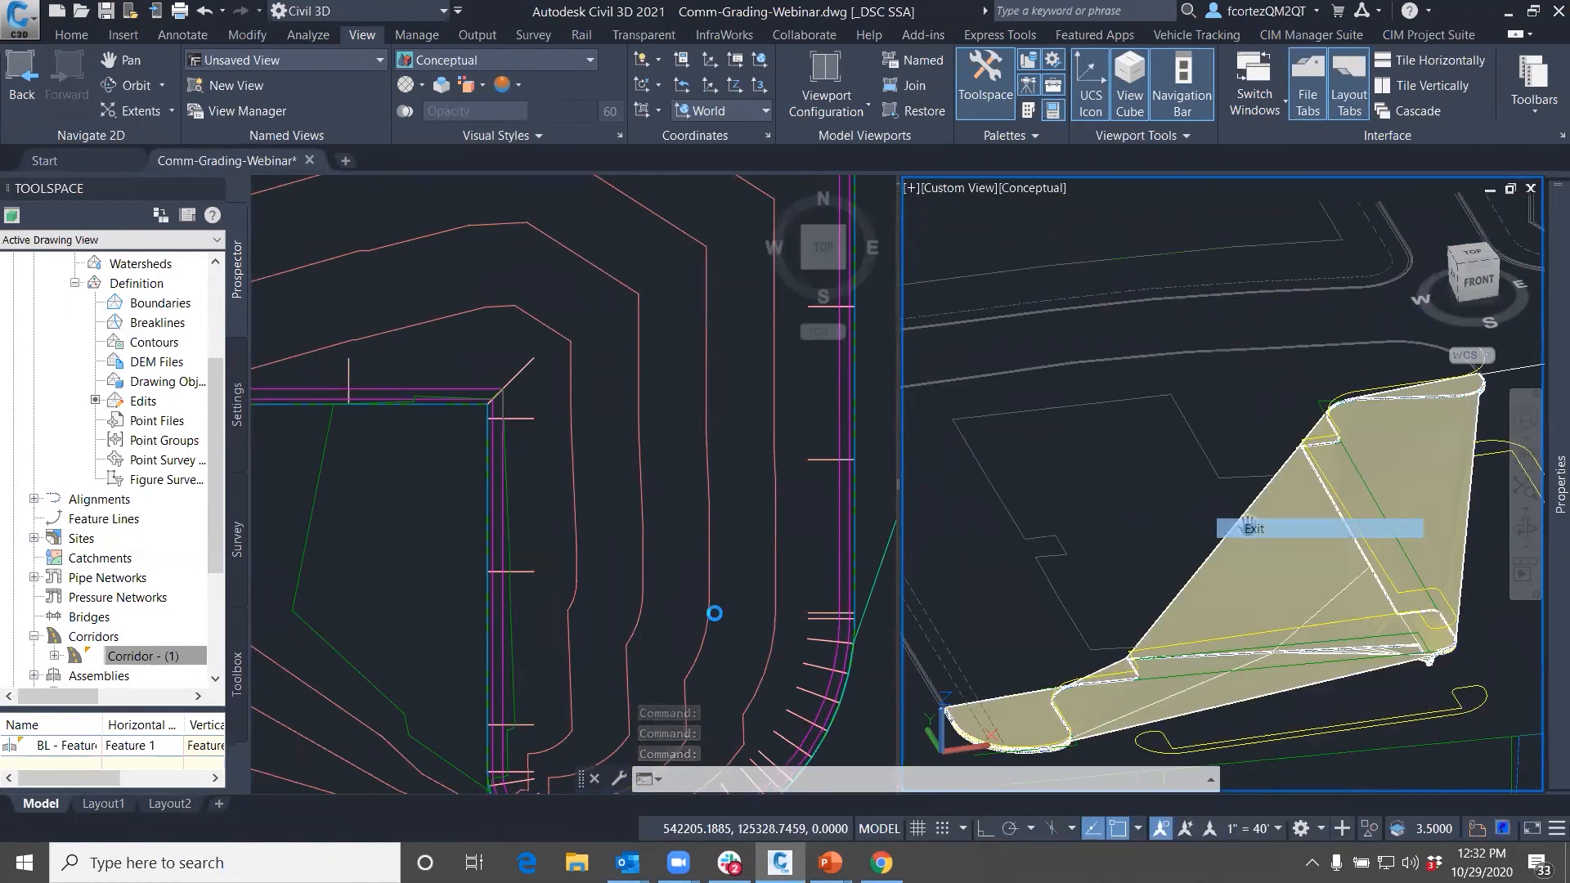
pyautogui.click(593, 566)
pyautogui.scroll(-6, 605, 523)
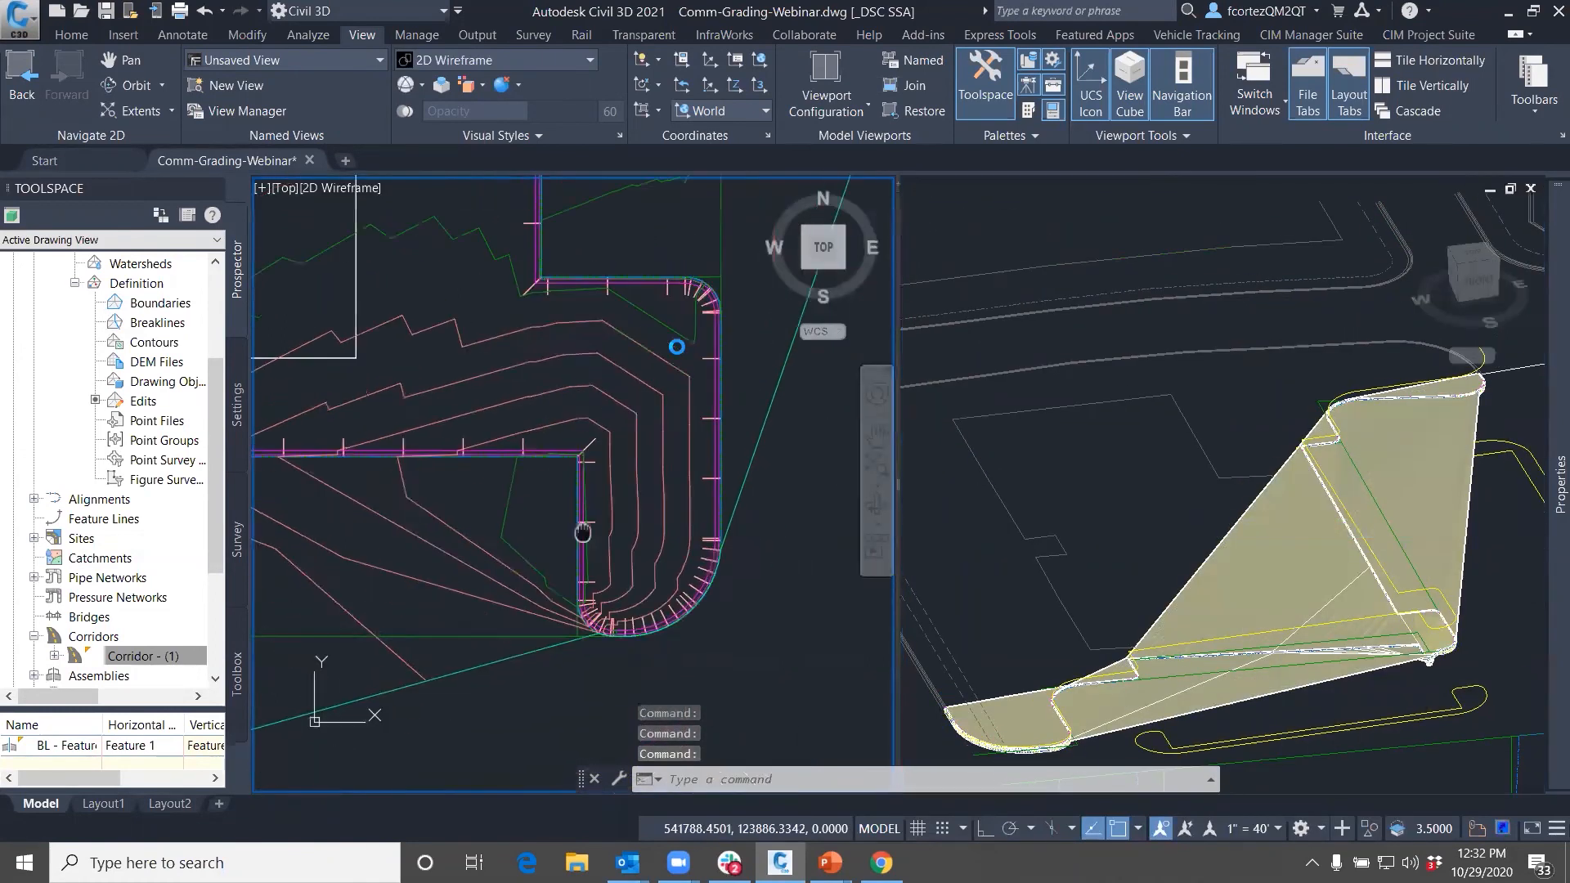
pyautogui.scroll(-3, 634, 435)
pyautogui.moveTo(633, 436); pyautogui.dragTo(477, 574, button='middle')
pyautogui.scroll(4, 523, 548)
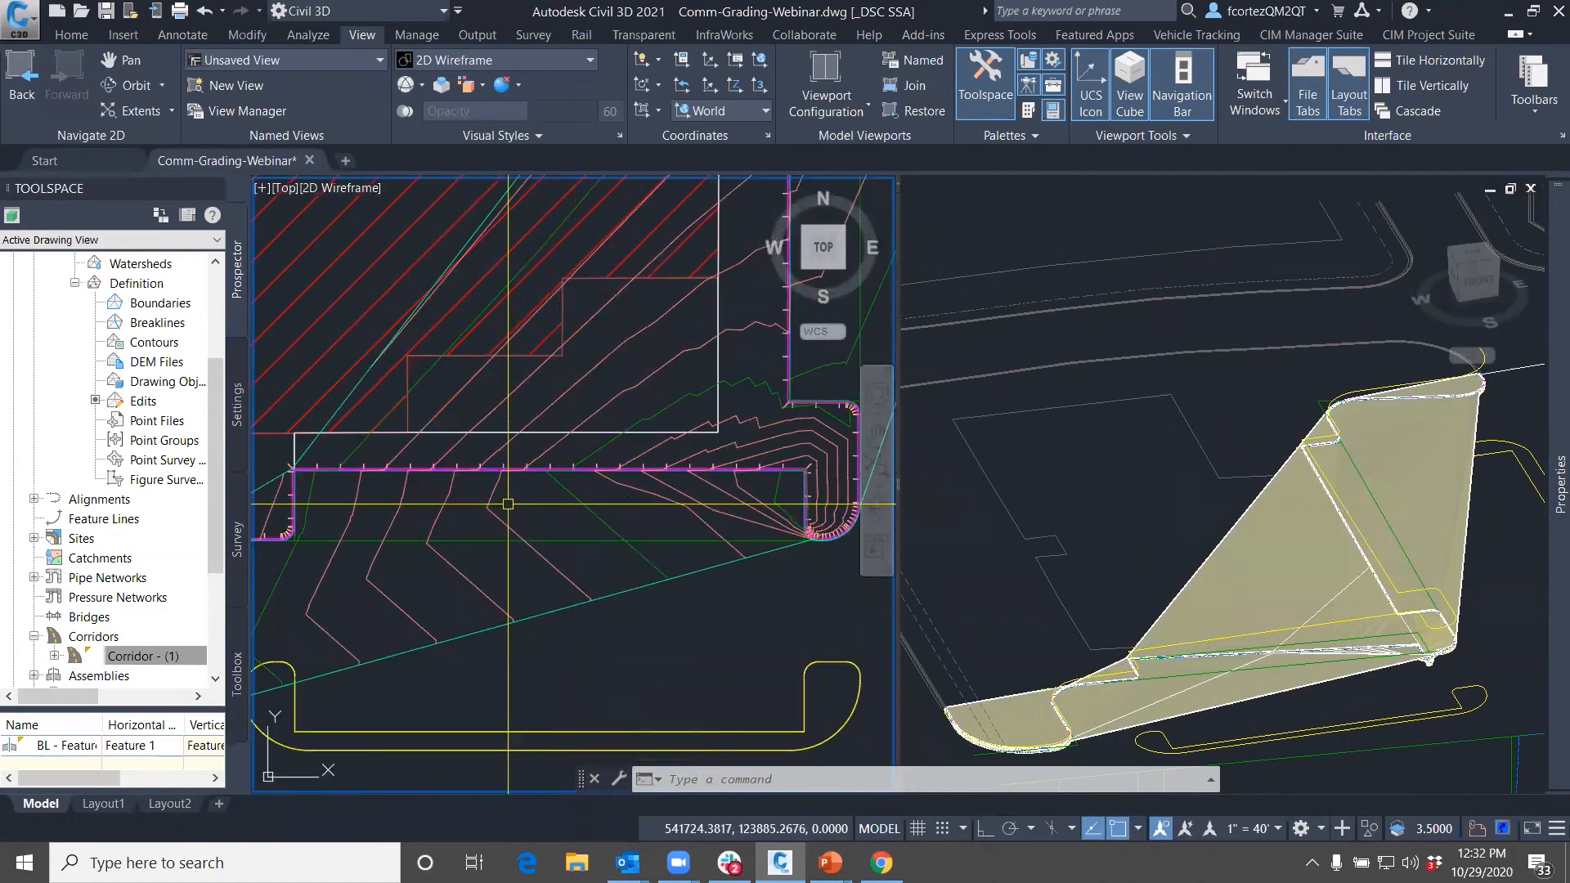
pyautogui.scroll(2, 475, 490)
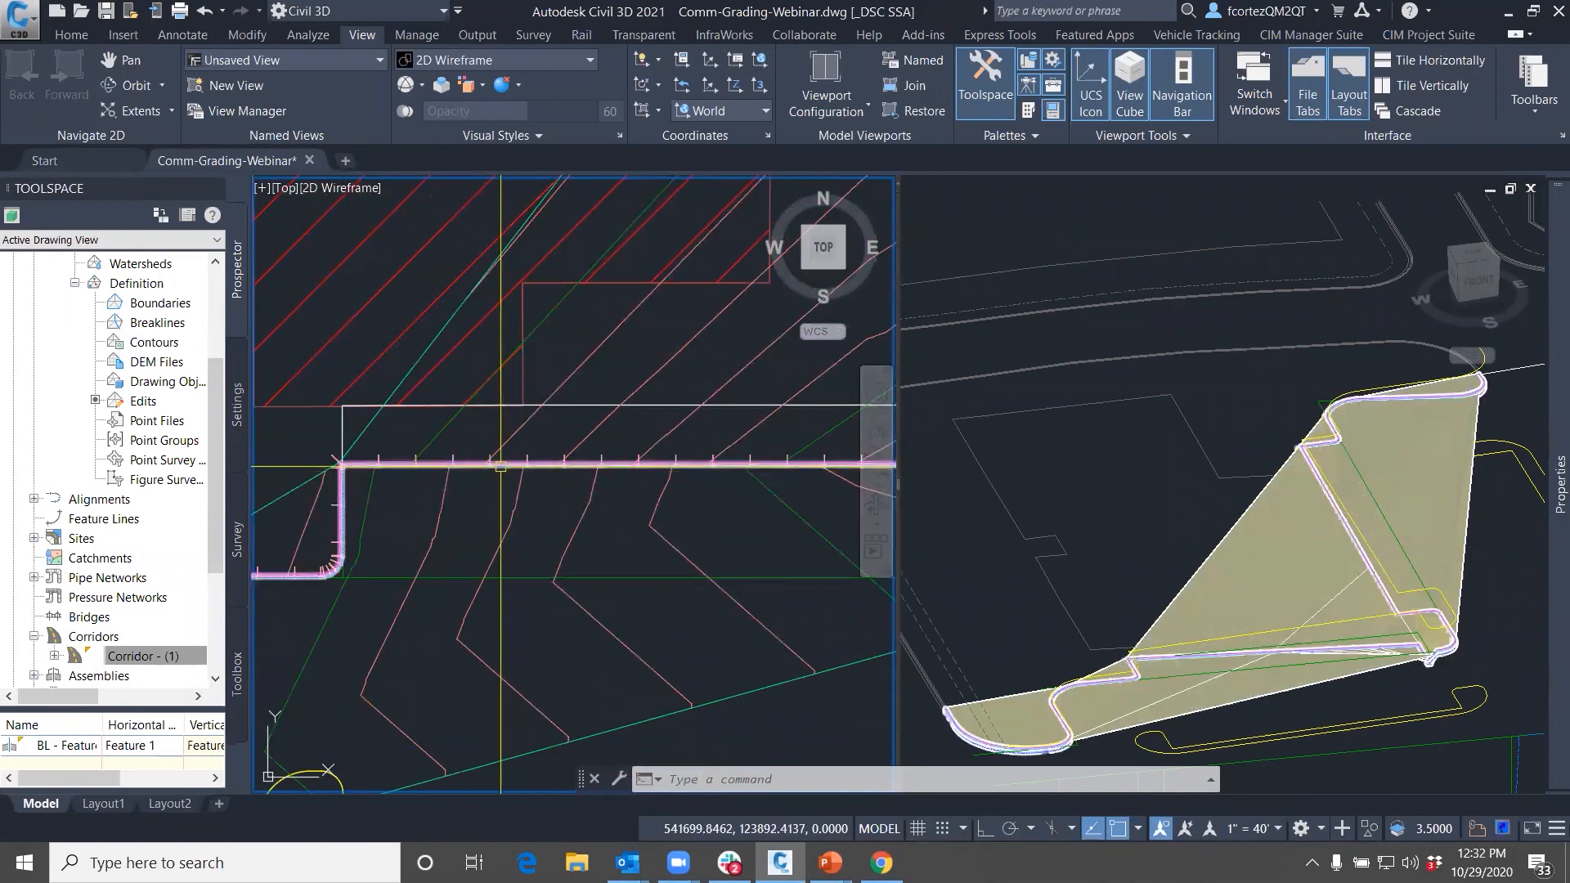
pyautogui.moveTo(607, 461); pyautogui.dragTo(488, 471, button='middle')
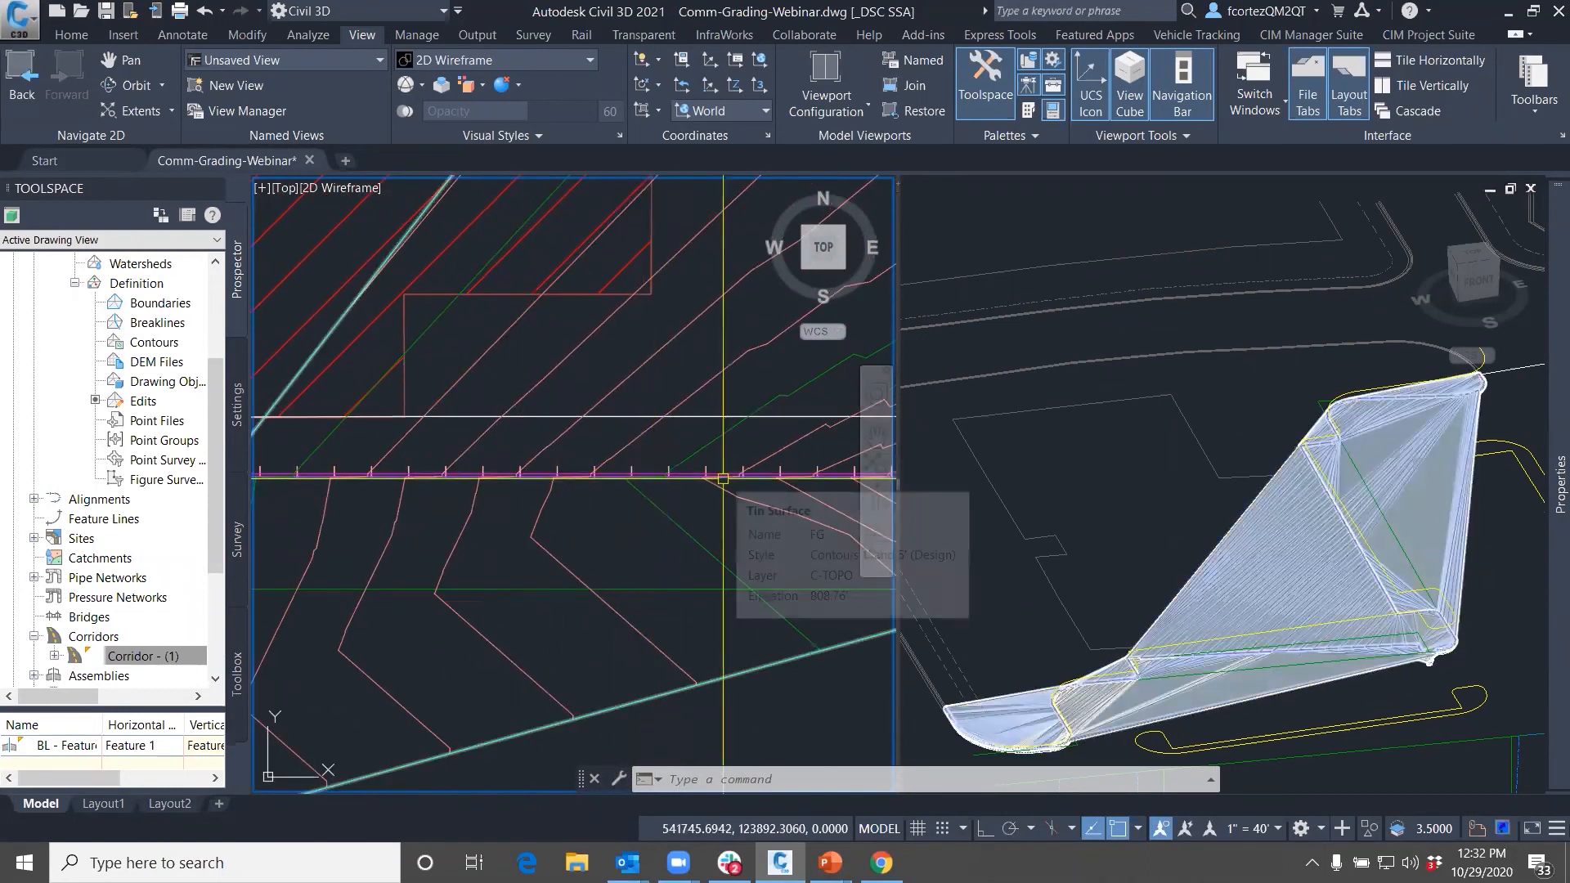
pyautogui.scroll(-2, 621, 507)
pyautogui.scroll(3, 570, 497)
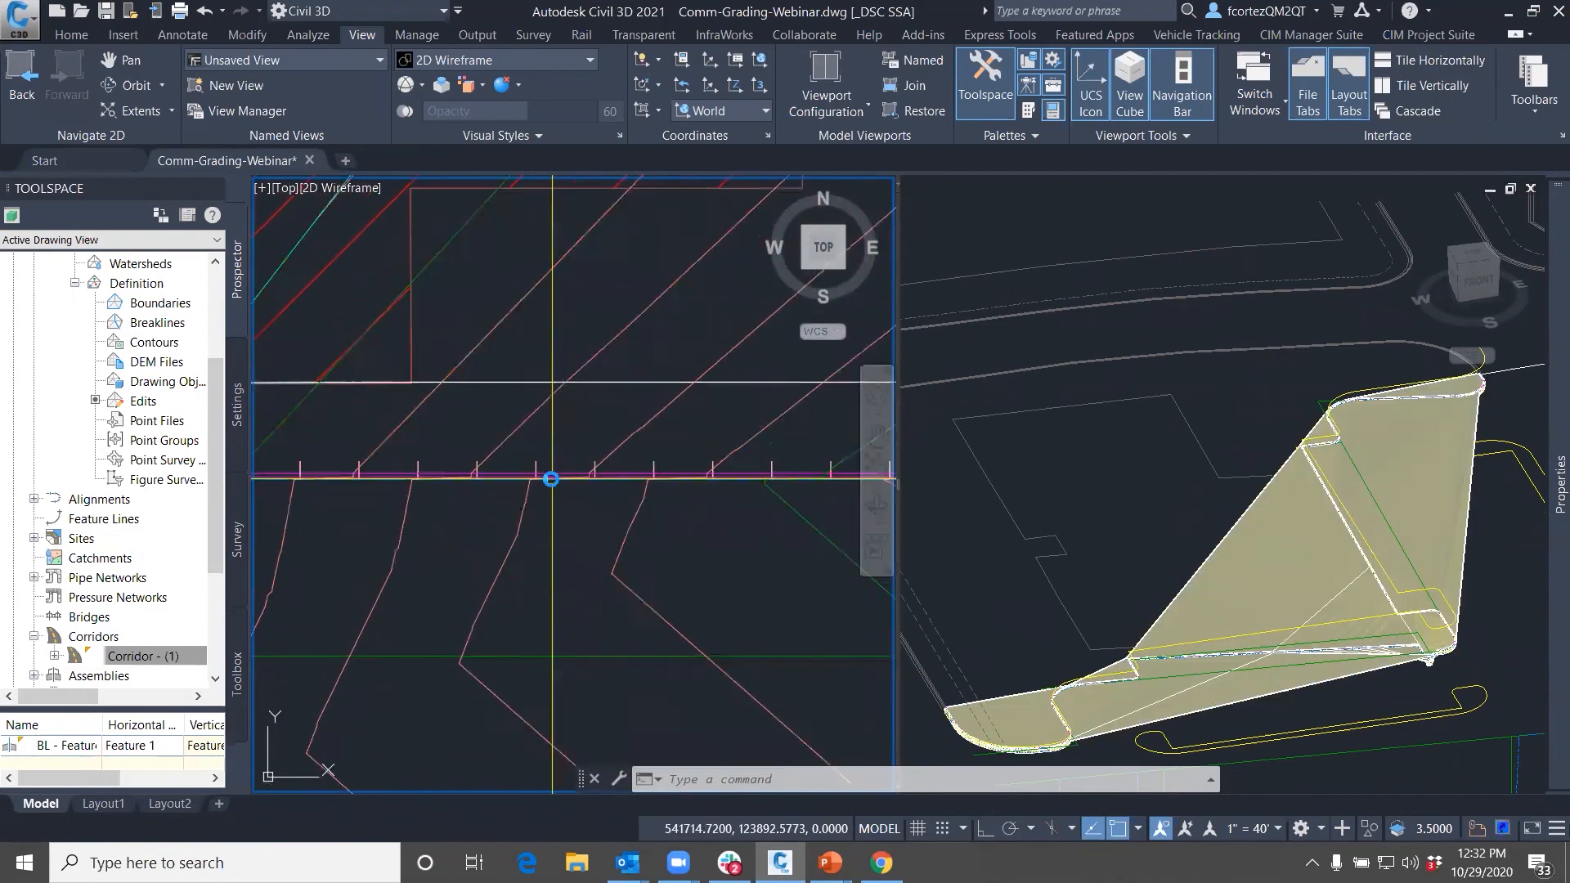
# Split the corridor region at the west corner of the straight curb run south of the building, near station 1+50
pyautogui.click(541, 470)
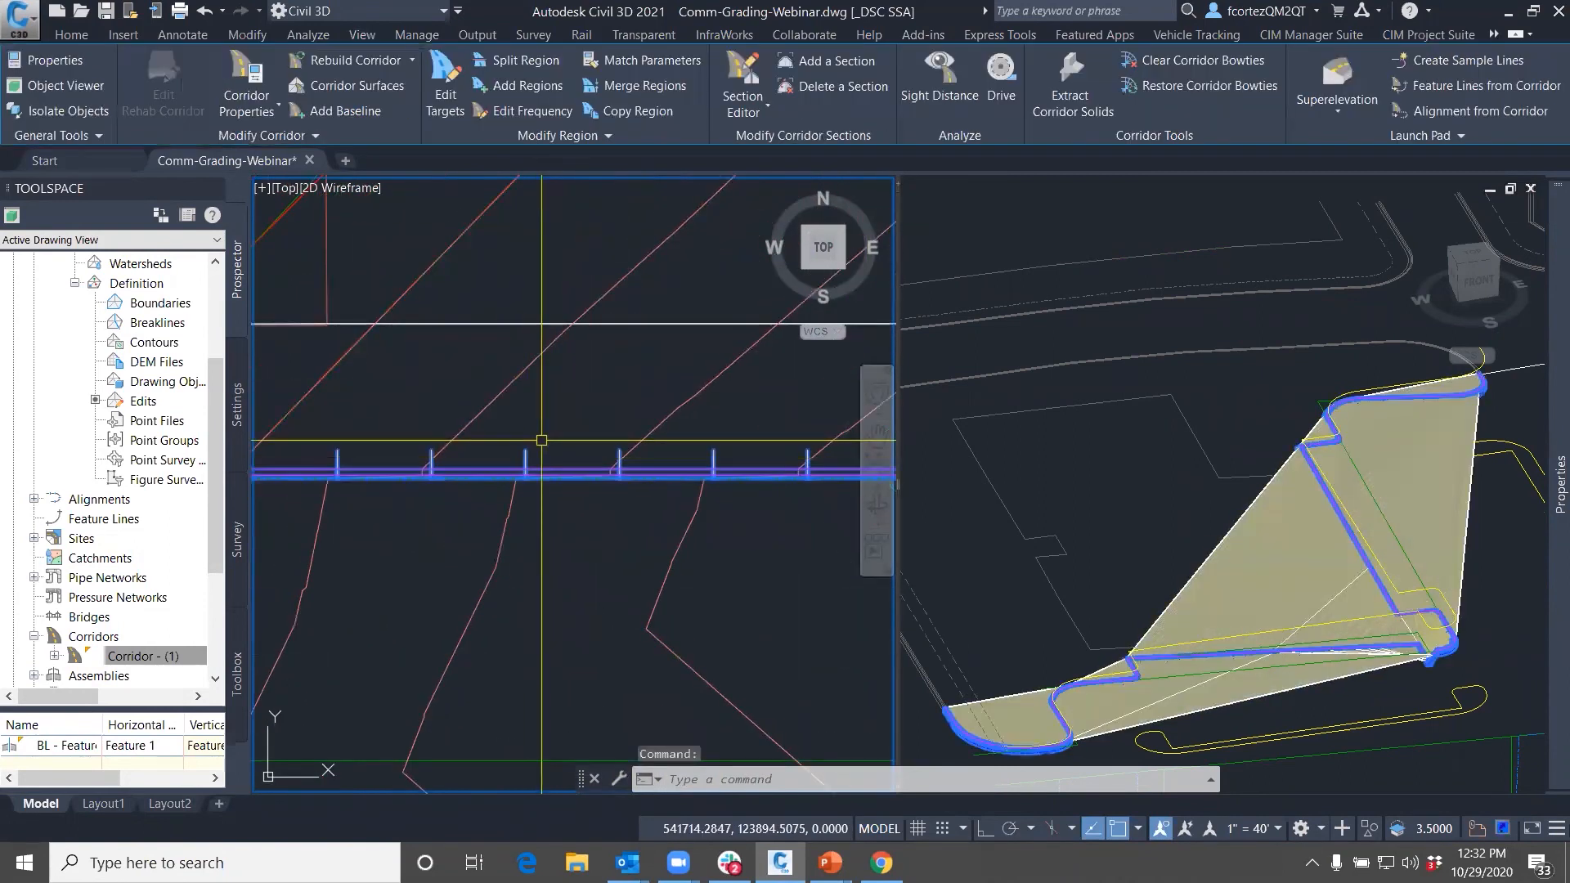
pyautogui.scroll(-5, 542, 442)
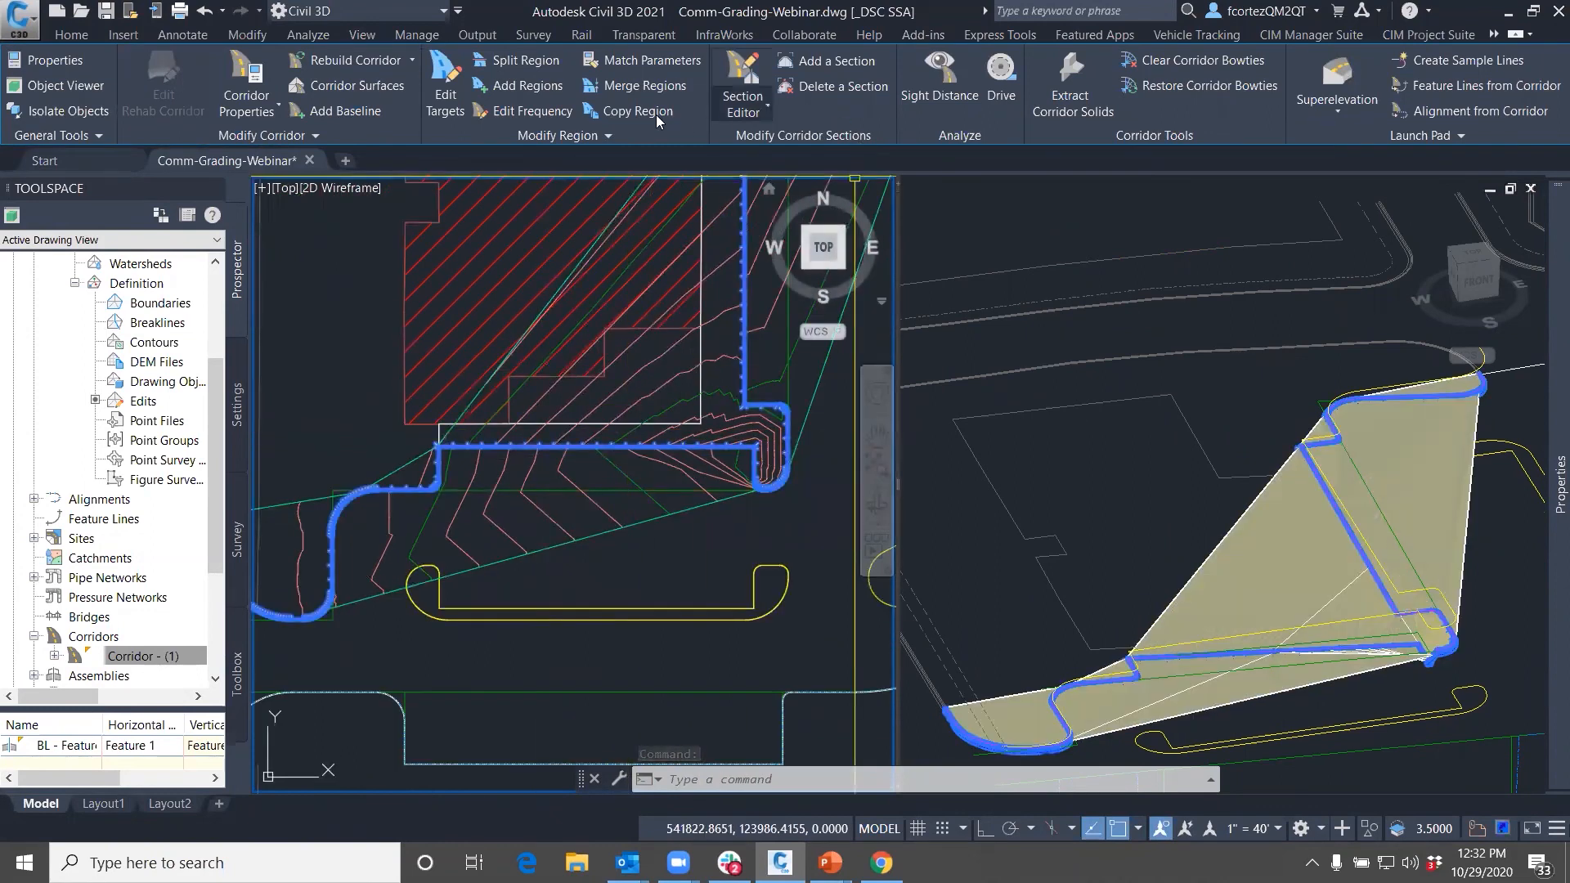
pyautogui.click(526, 60)
pyautogui.scroll(5, 417, 409)
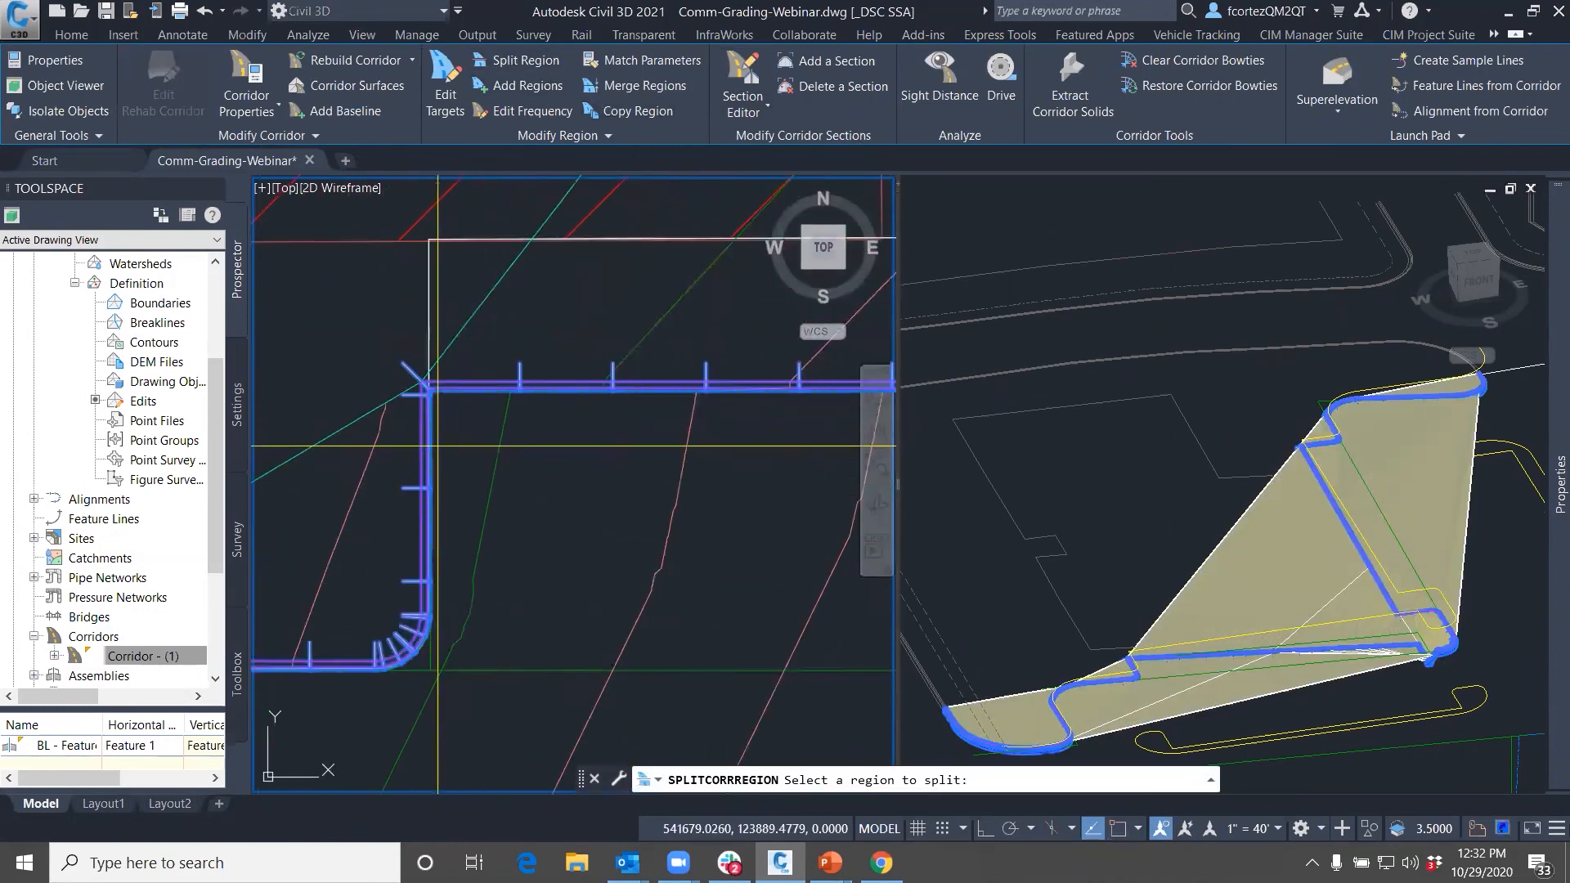
pyautogui.click(415, 417)
pyautogui.scroll(3, 425, 413)
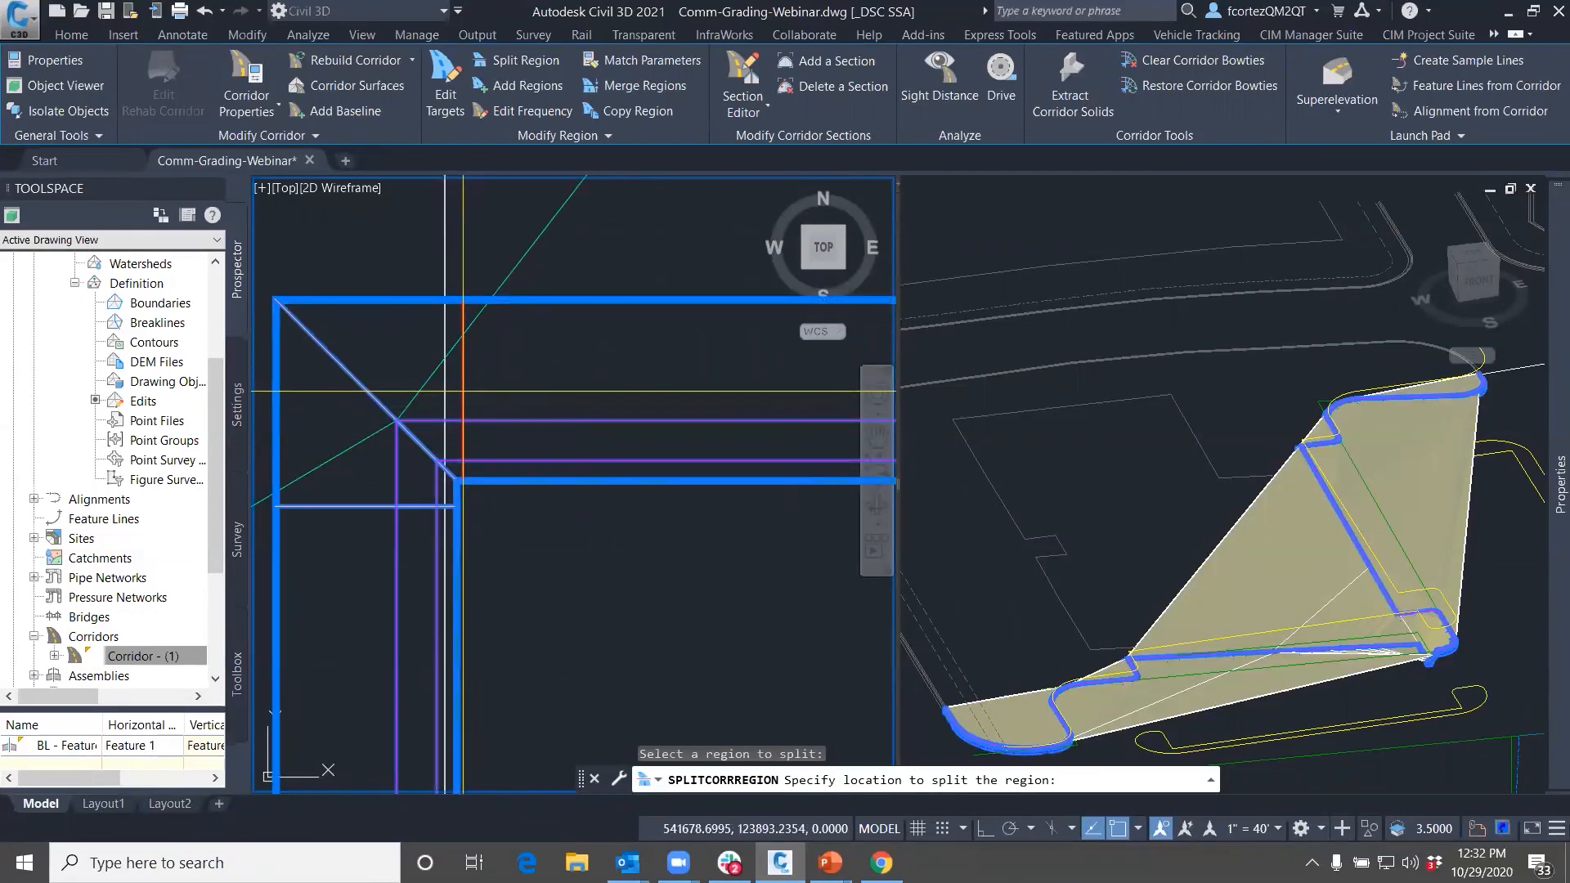
# Split the corridor region again at the east corner of the south curb run, at station 2+59.43
pyautogui.scroll(-5, 604, 433)
pyautogui.moveTo(604, 433); pyautogui.dragTo(371, 450, button='middle')
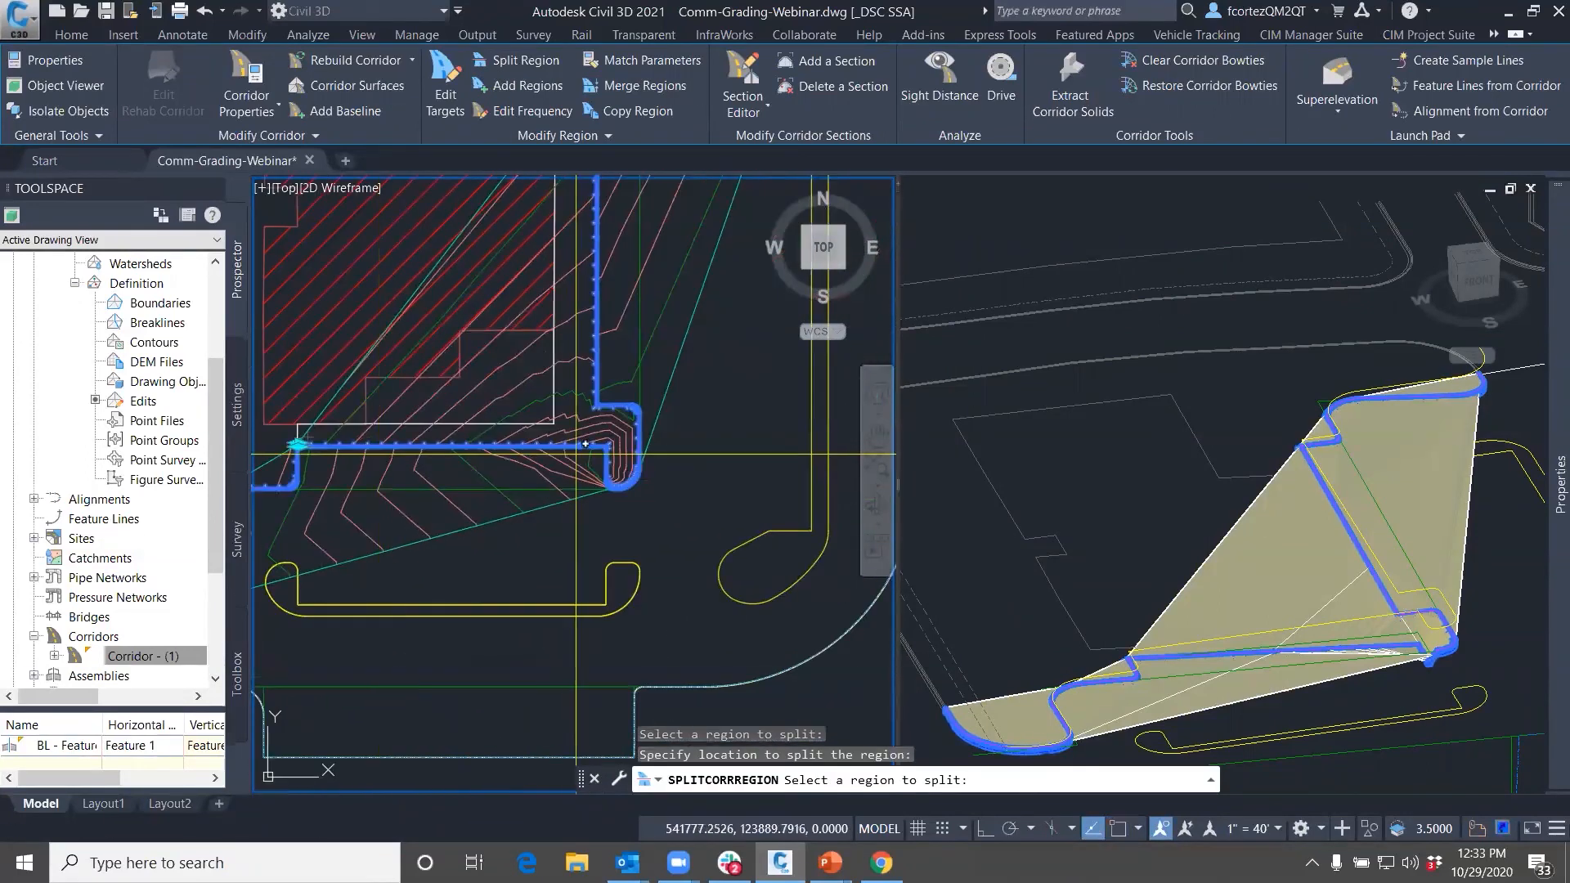
pyautogui.scroll(8, 595, 455)
pyautogui.click(712, 373)
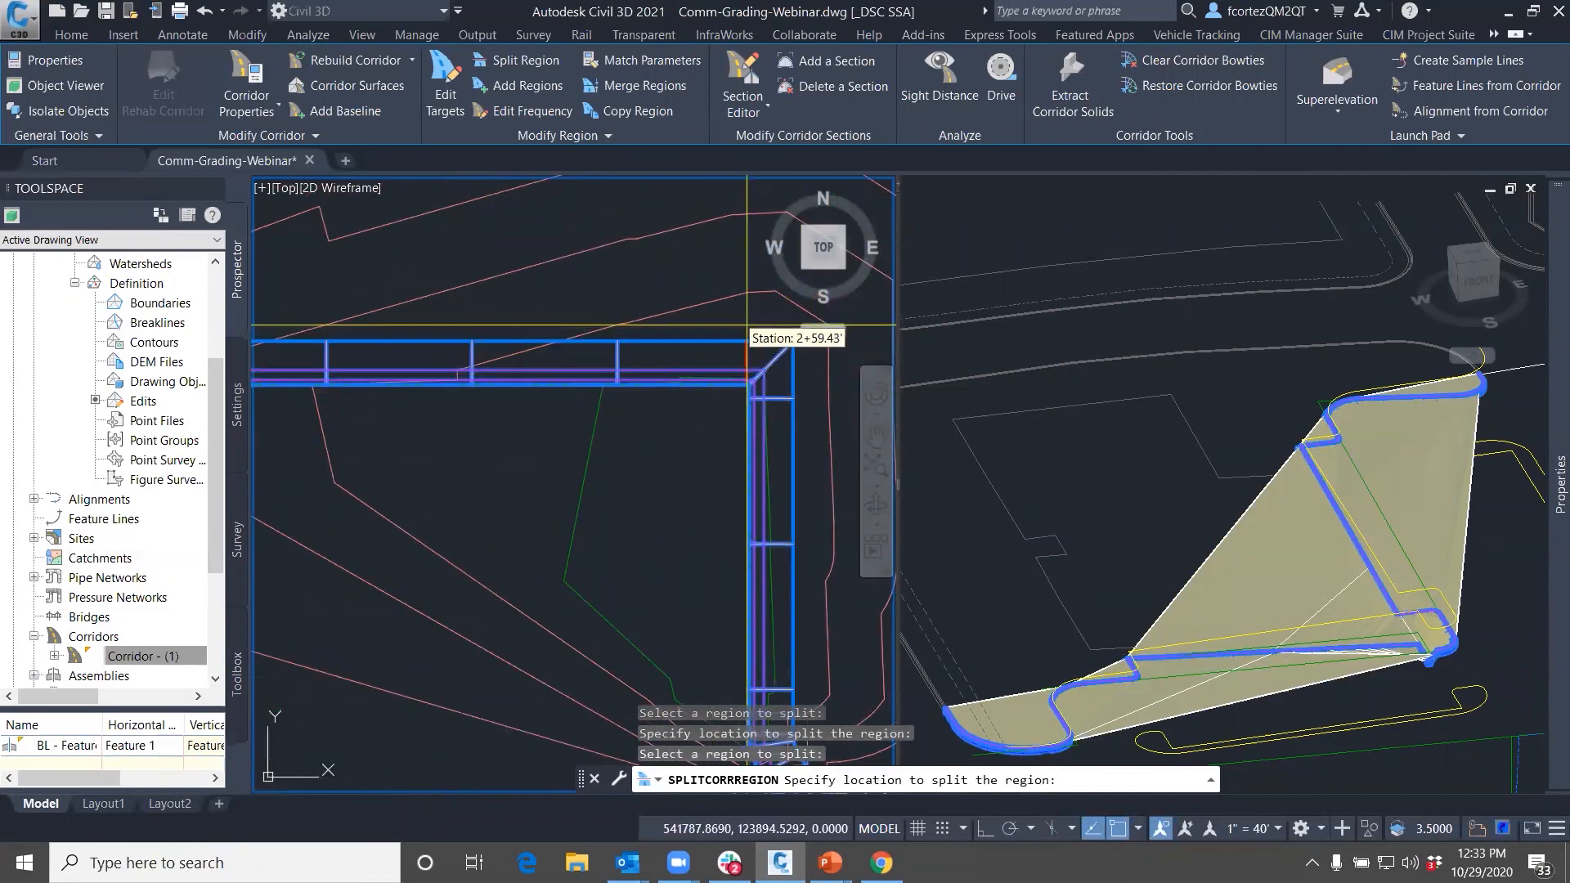
pyautogui.click(746, 372)
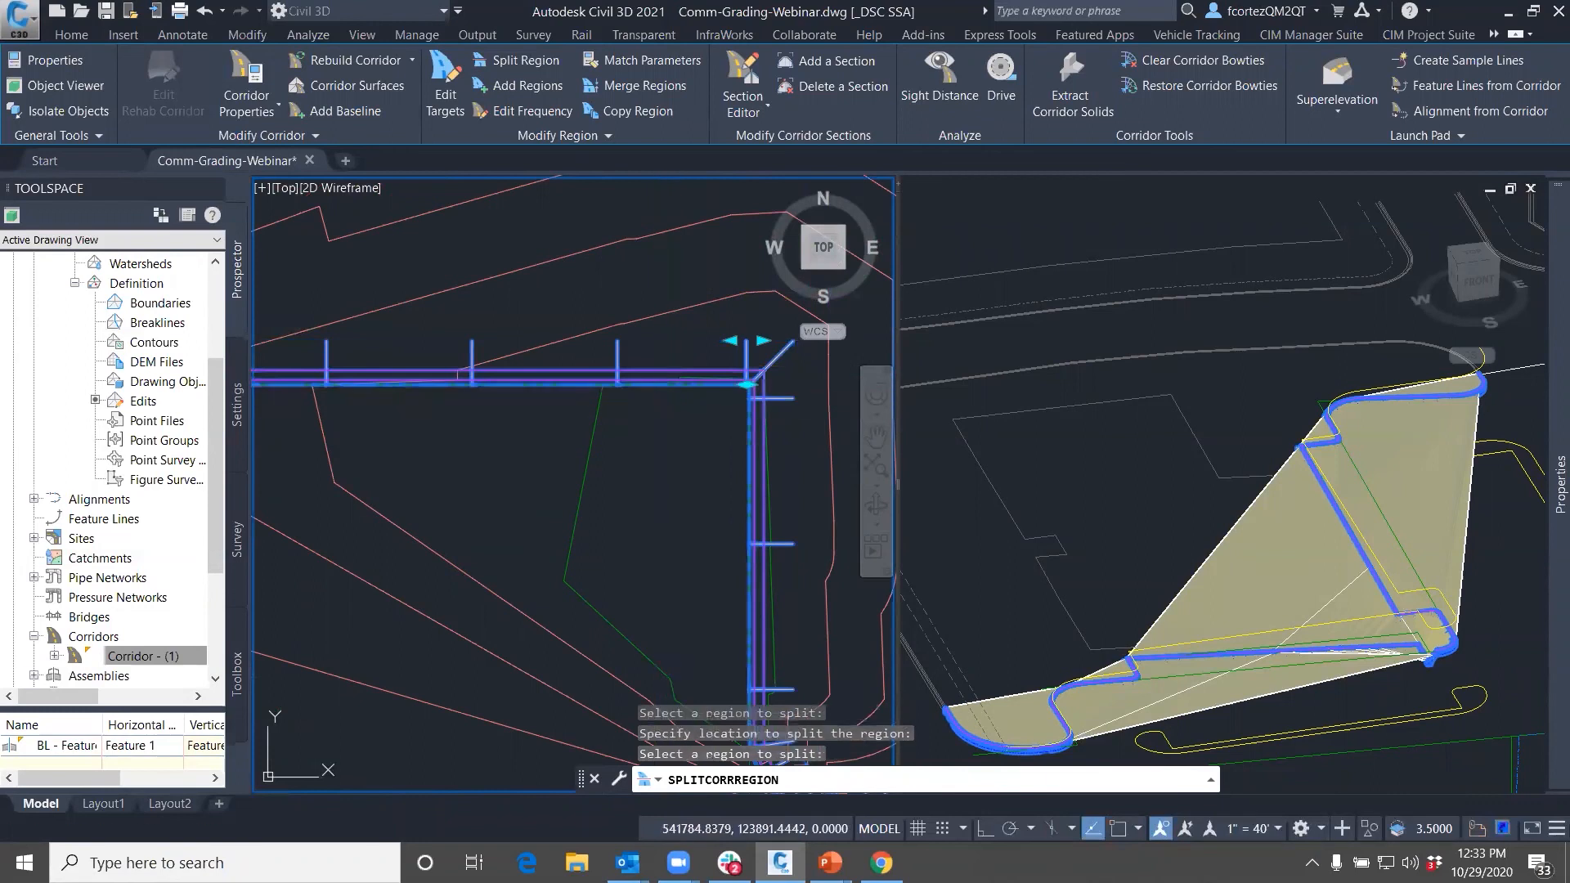
pyautogui.press('Return')
pyautogui.scroll(-8, 652, 418)
pyautogui.moveTo(397, 458); pyautogui.dragTo(561, 448, button='middle')
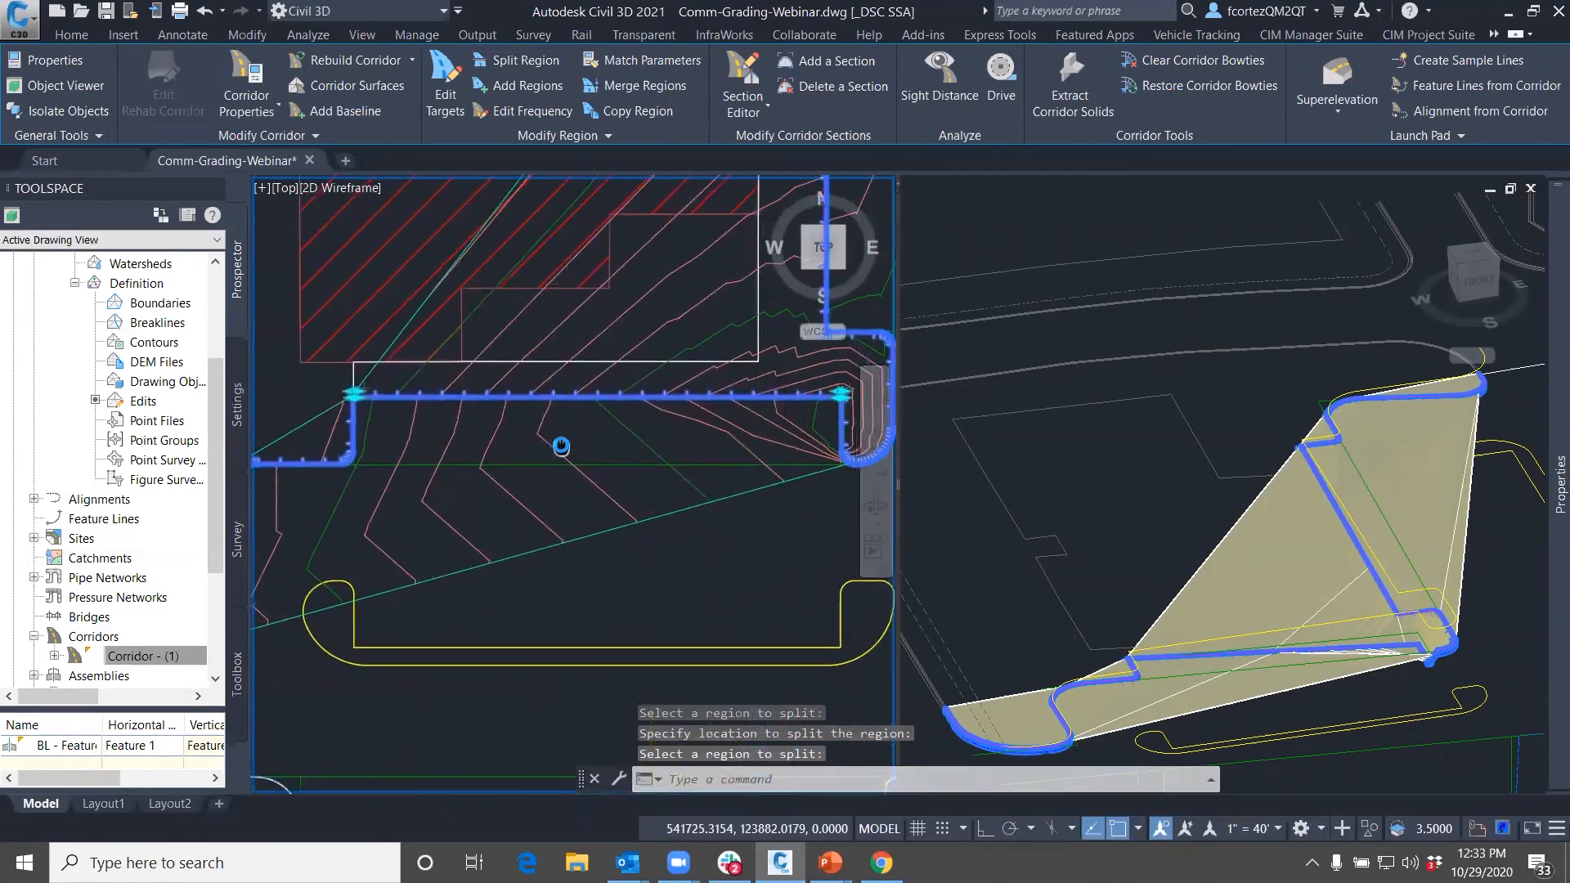
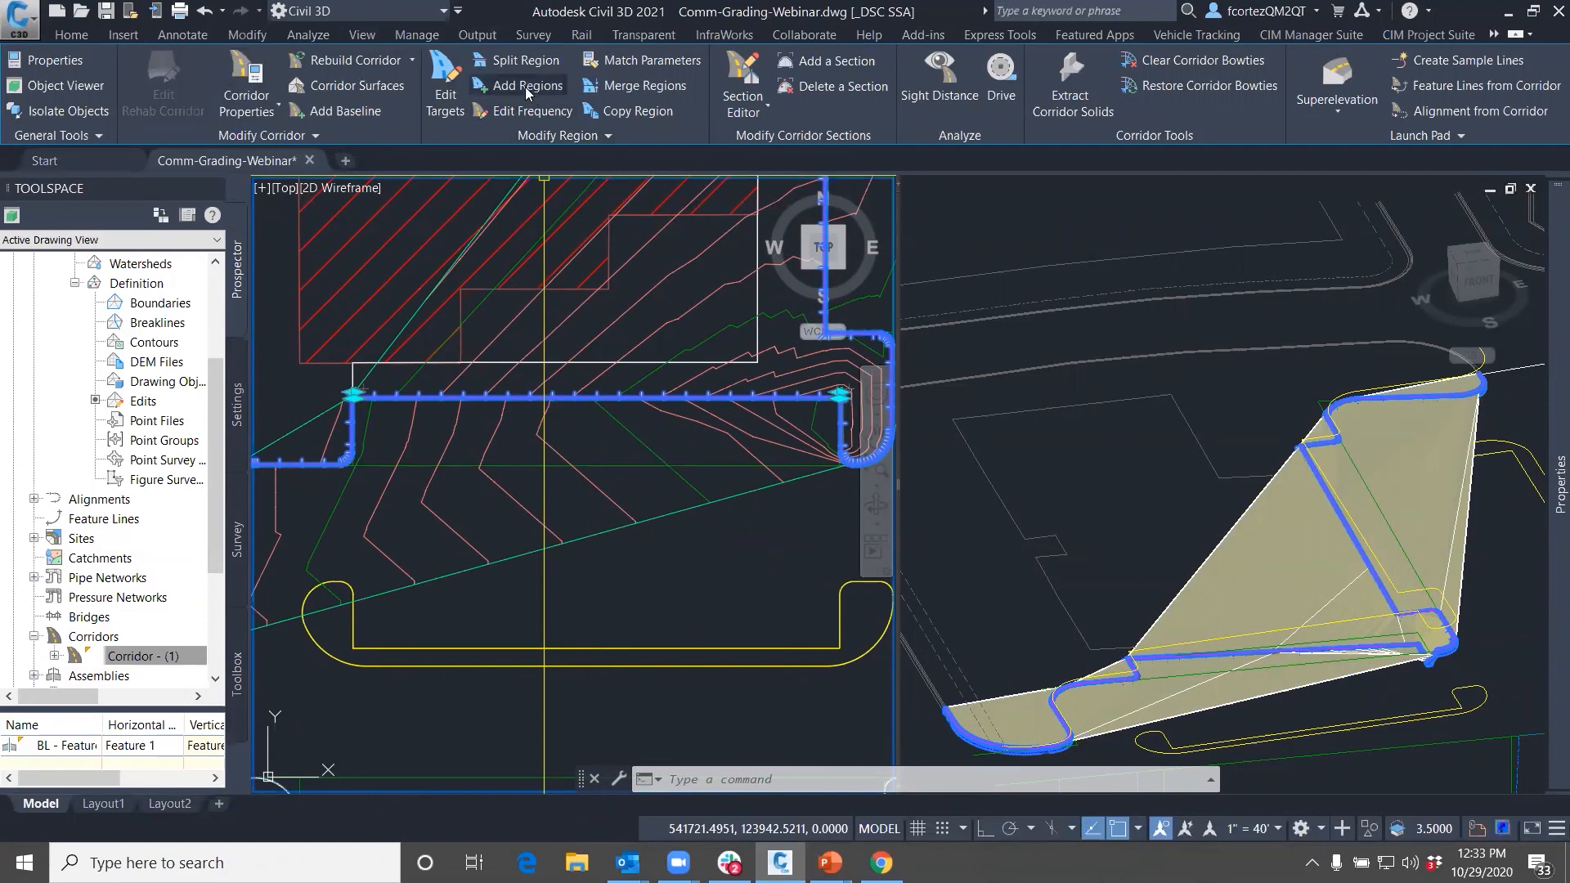
# Change the assembly of the corridor region south of the building to Curb W Sidewalk in the region properties
pyautogui.click(608, 134)
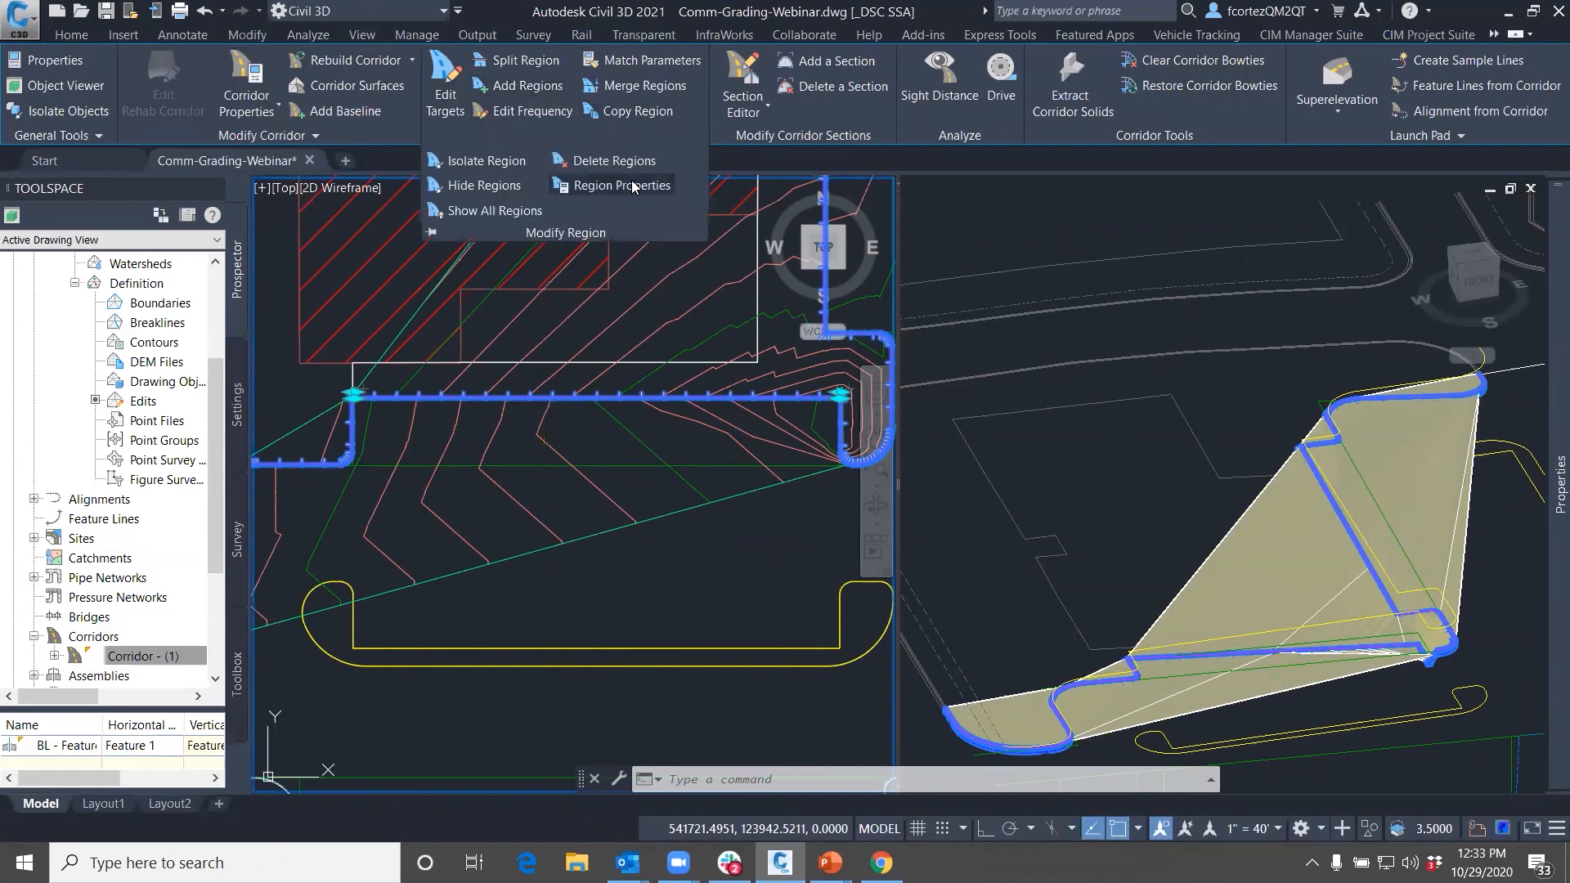
pyautogui.click(617, 187)
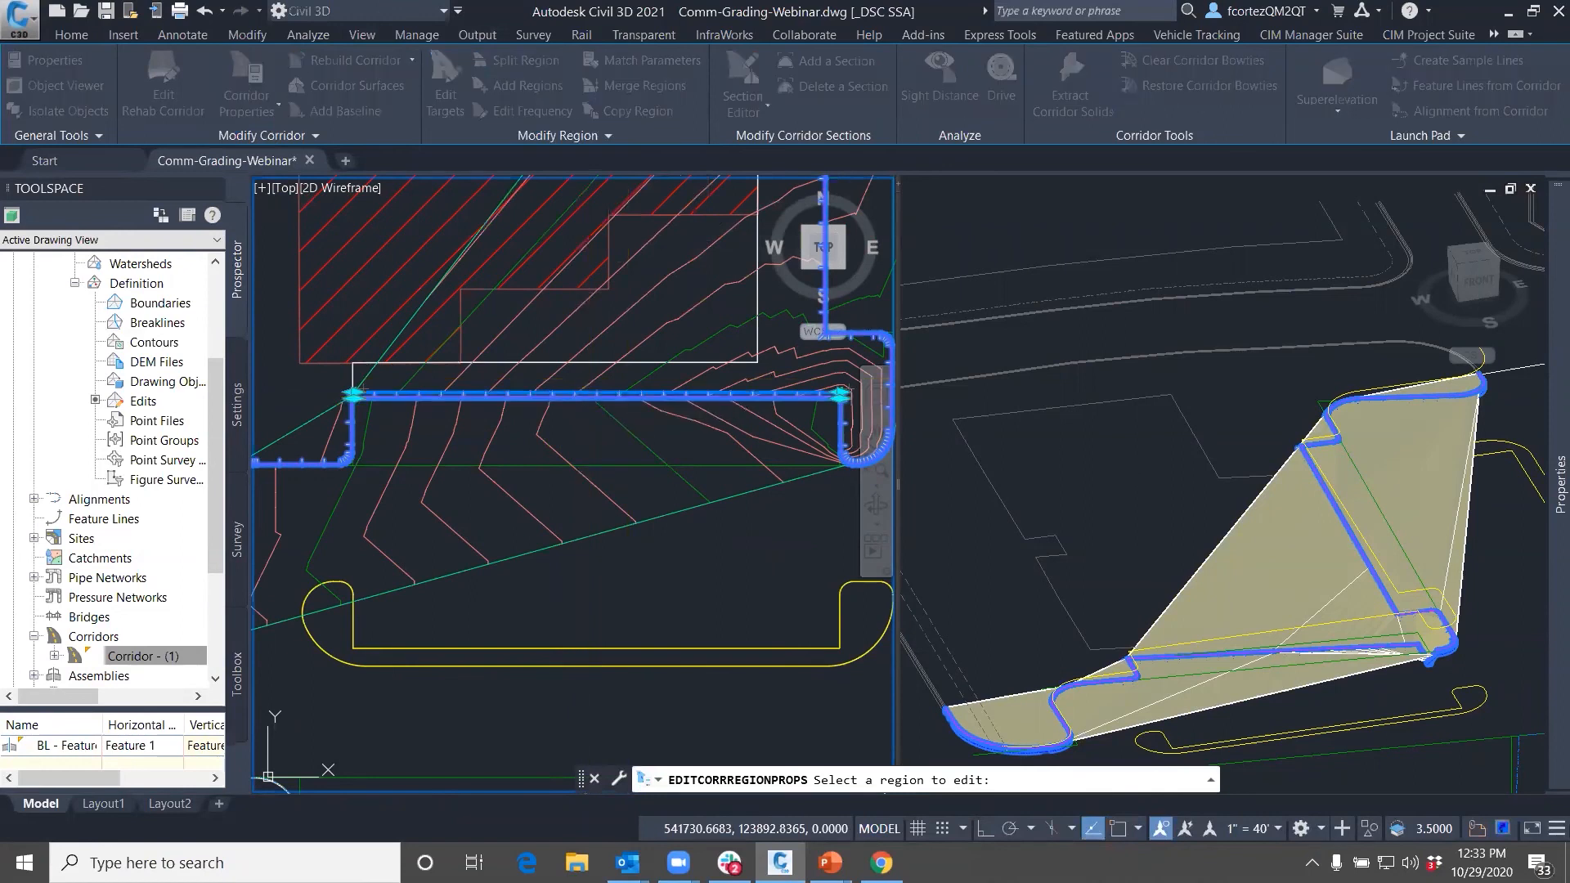
pyautogui.click(842, 425)
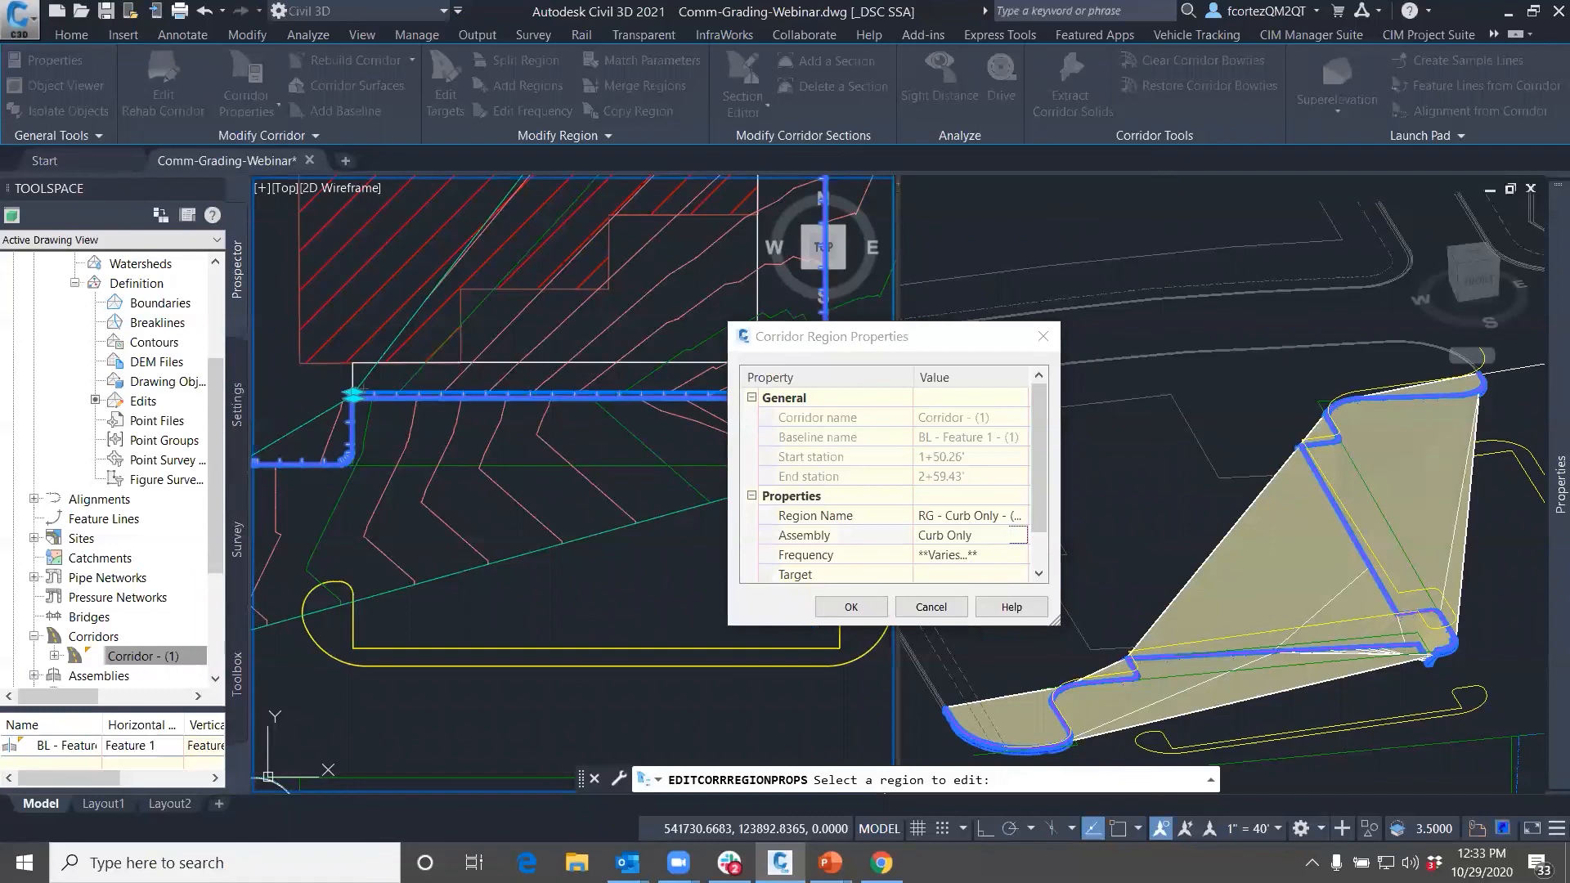
pyautogui.click(792, 474)
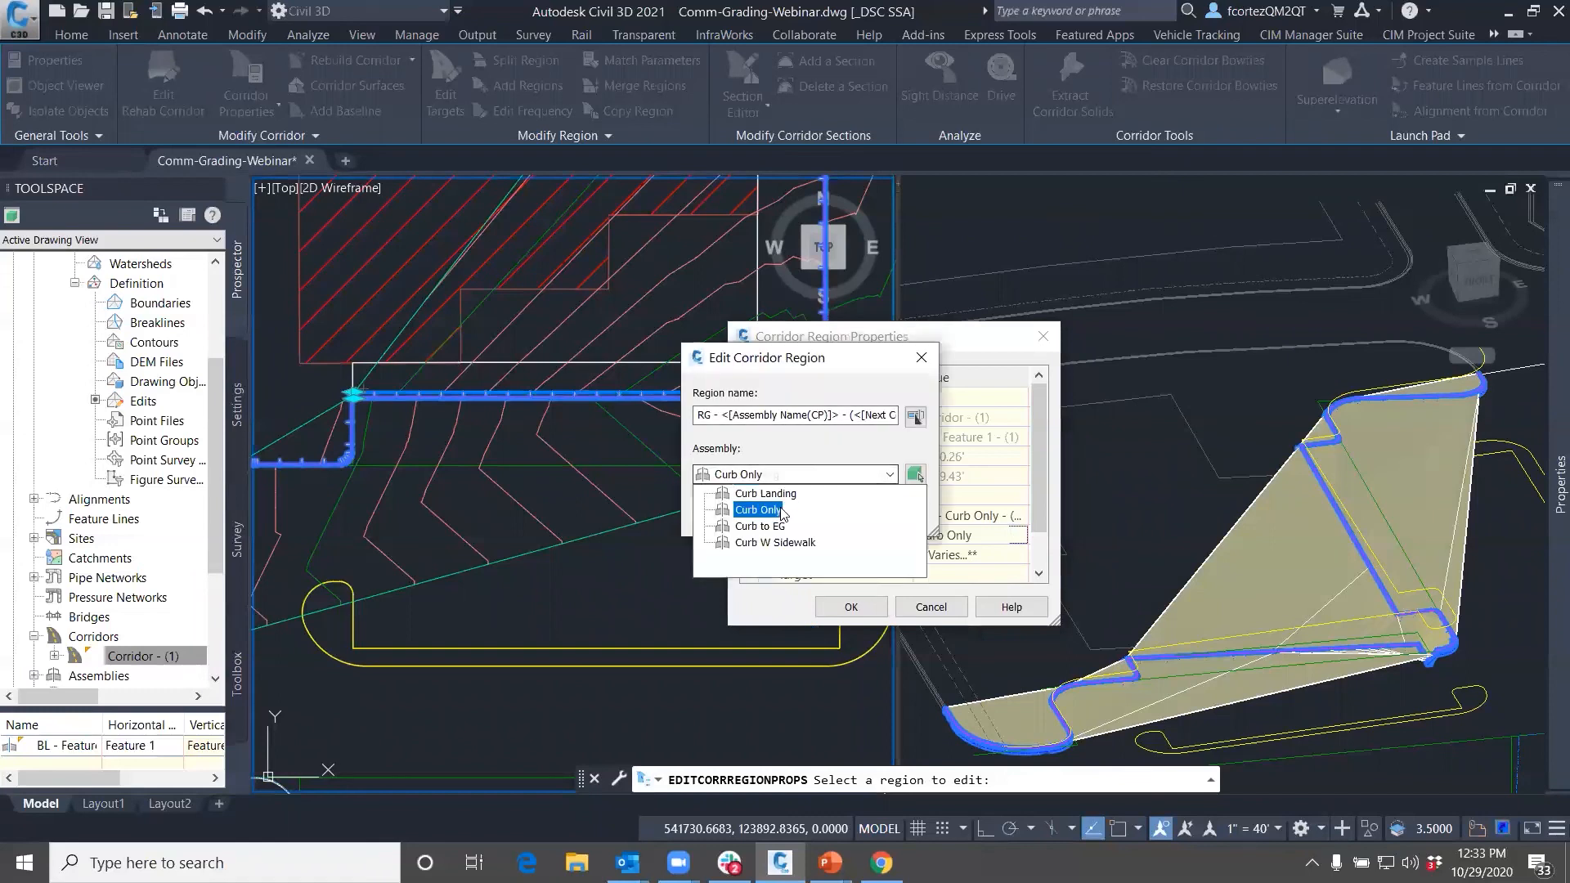
pyautogui.click(771, 544)
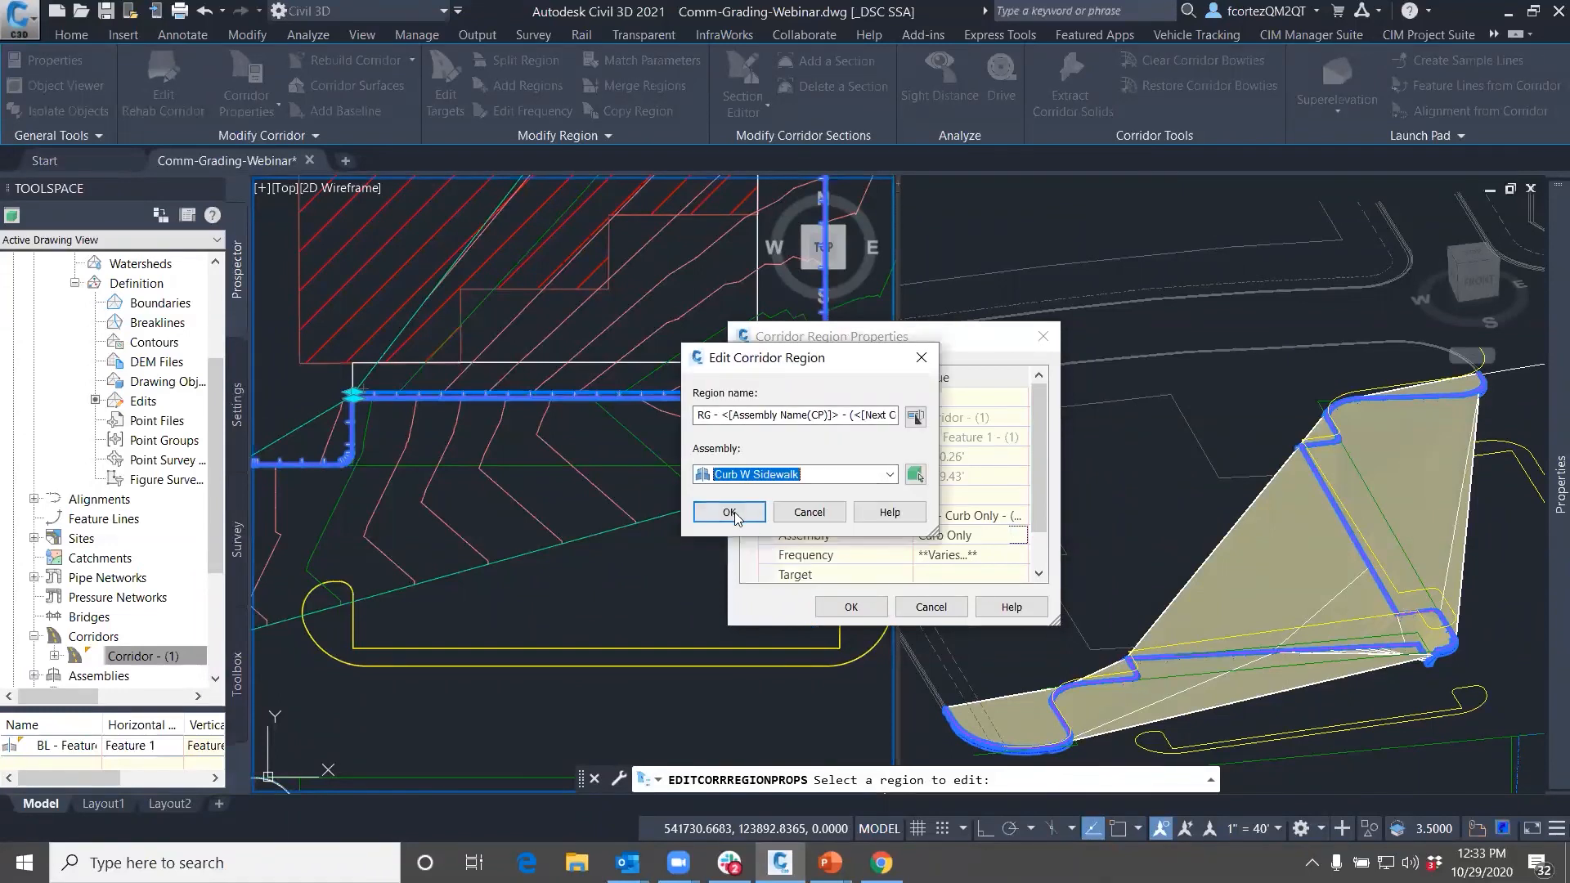
pyautogui.click(727, 512)
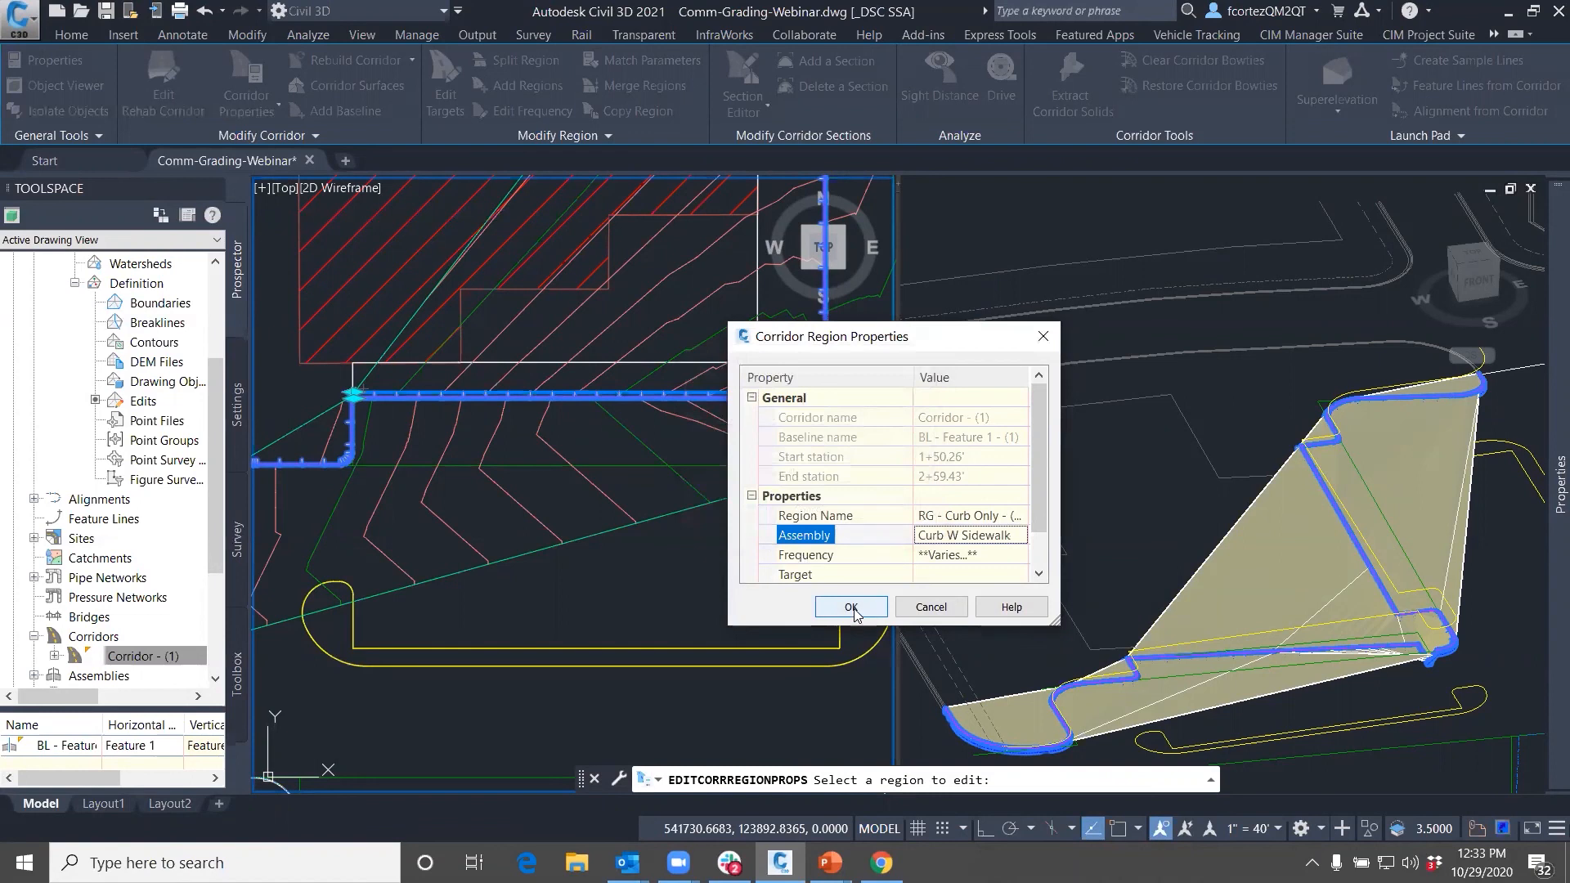
pyautogui.click(852, 608)
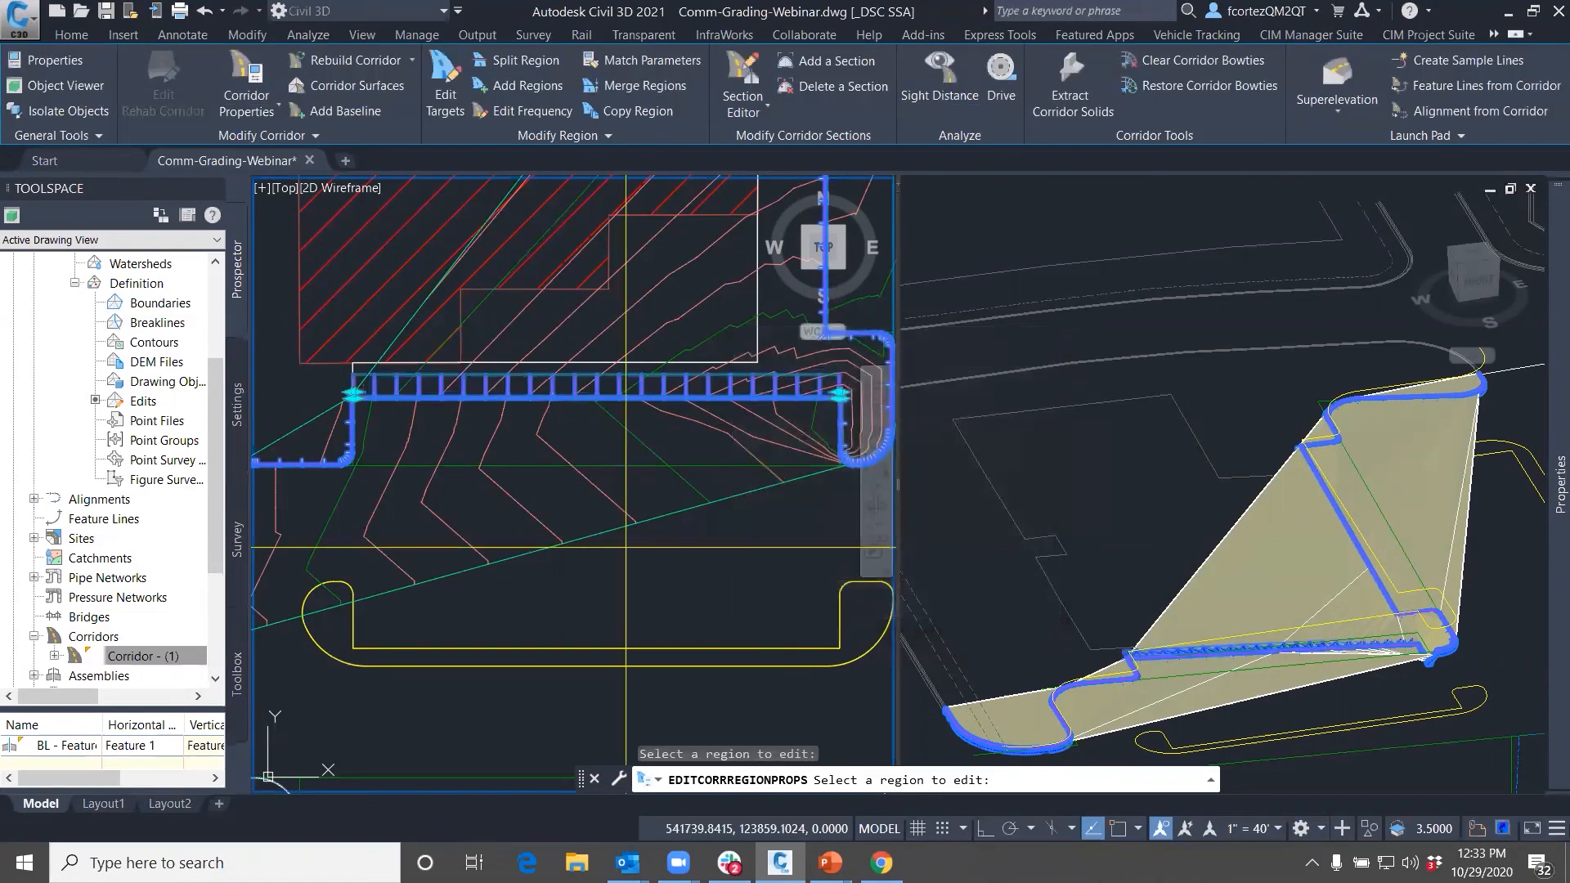
pyautogui.press('Return')
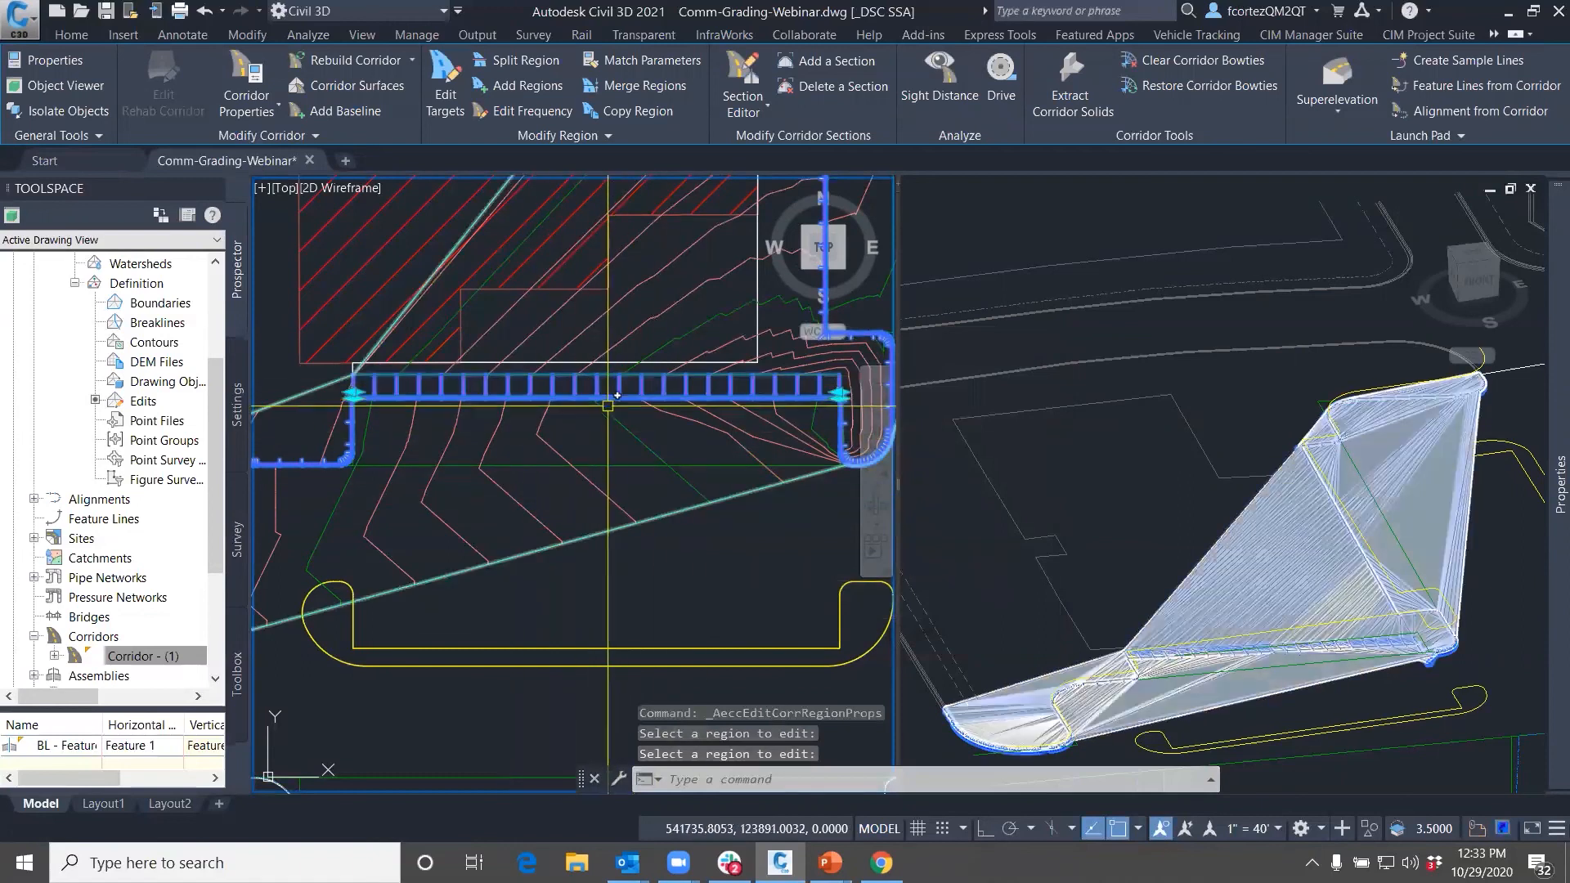
# Split the corridor region at the south end of the straight curb run east of the building, just above the inside corner
pyautogui.scroll(5, 1406, 667)
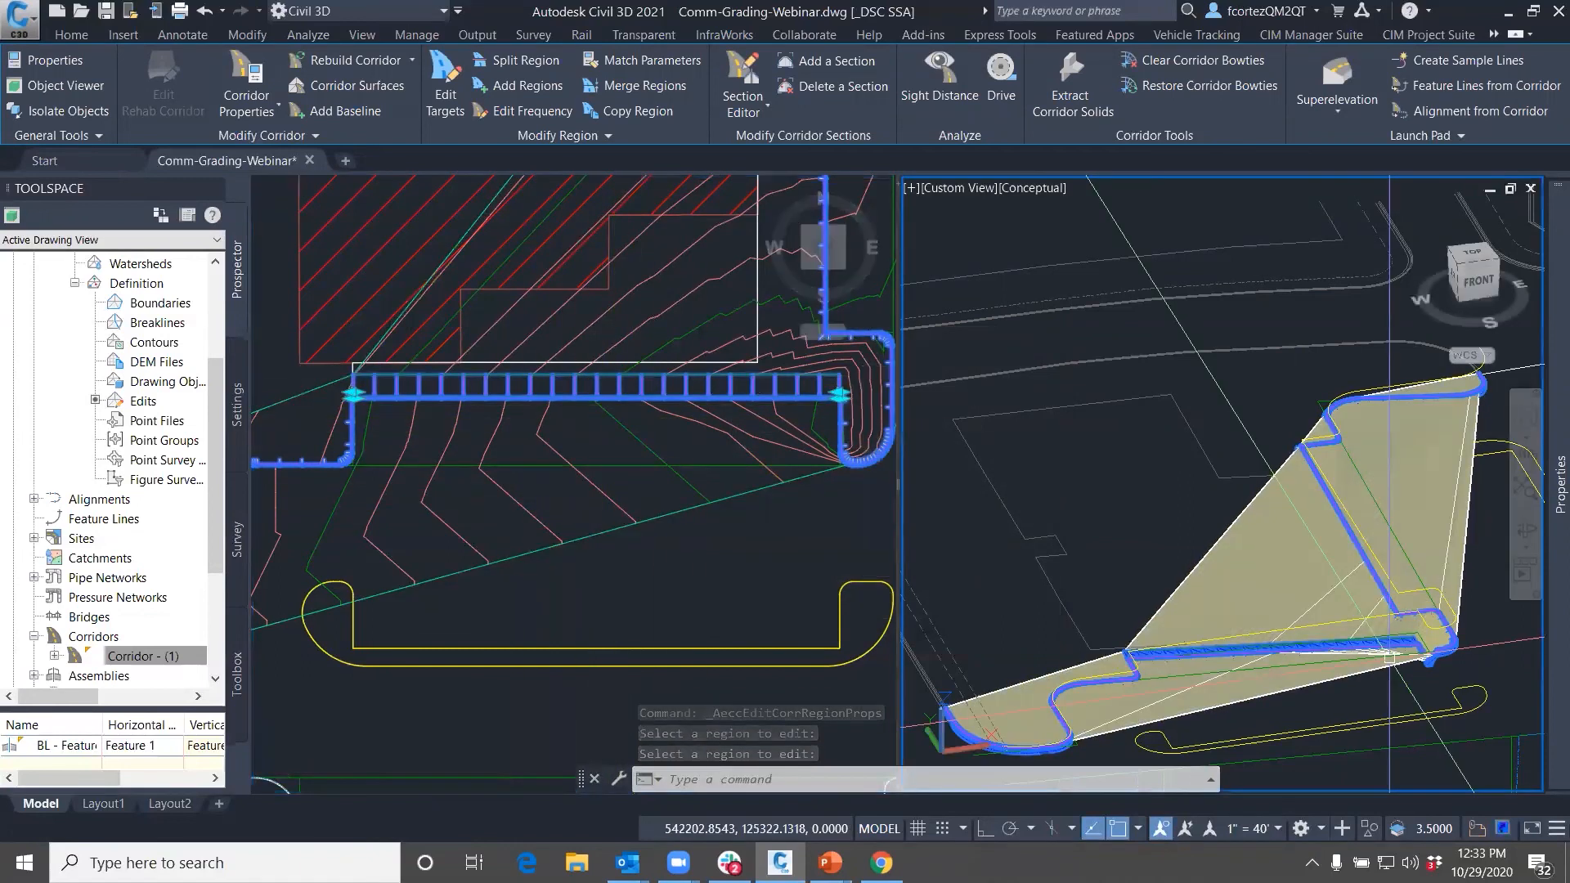
pyautogui.scroll(2, 1238, 613)
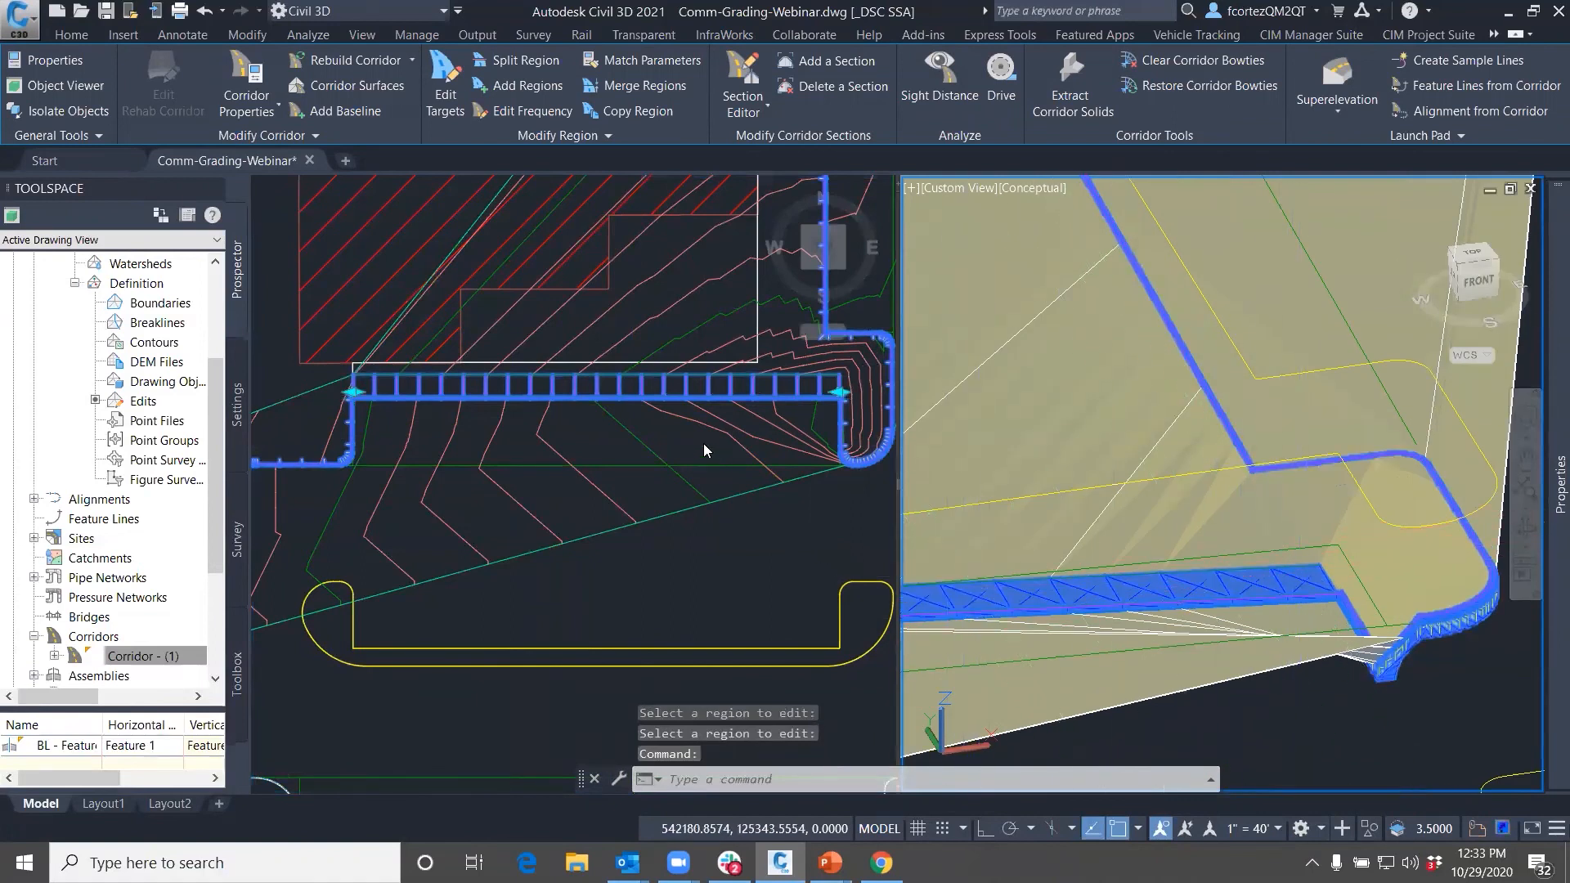
pyautogui.scroll(-3, 560, 549)
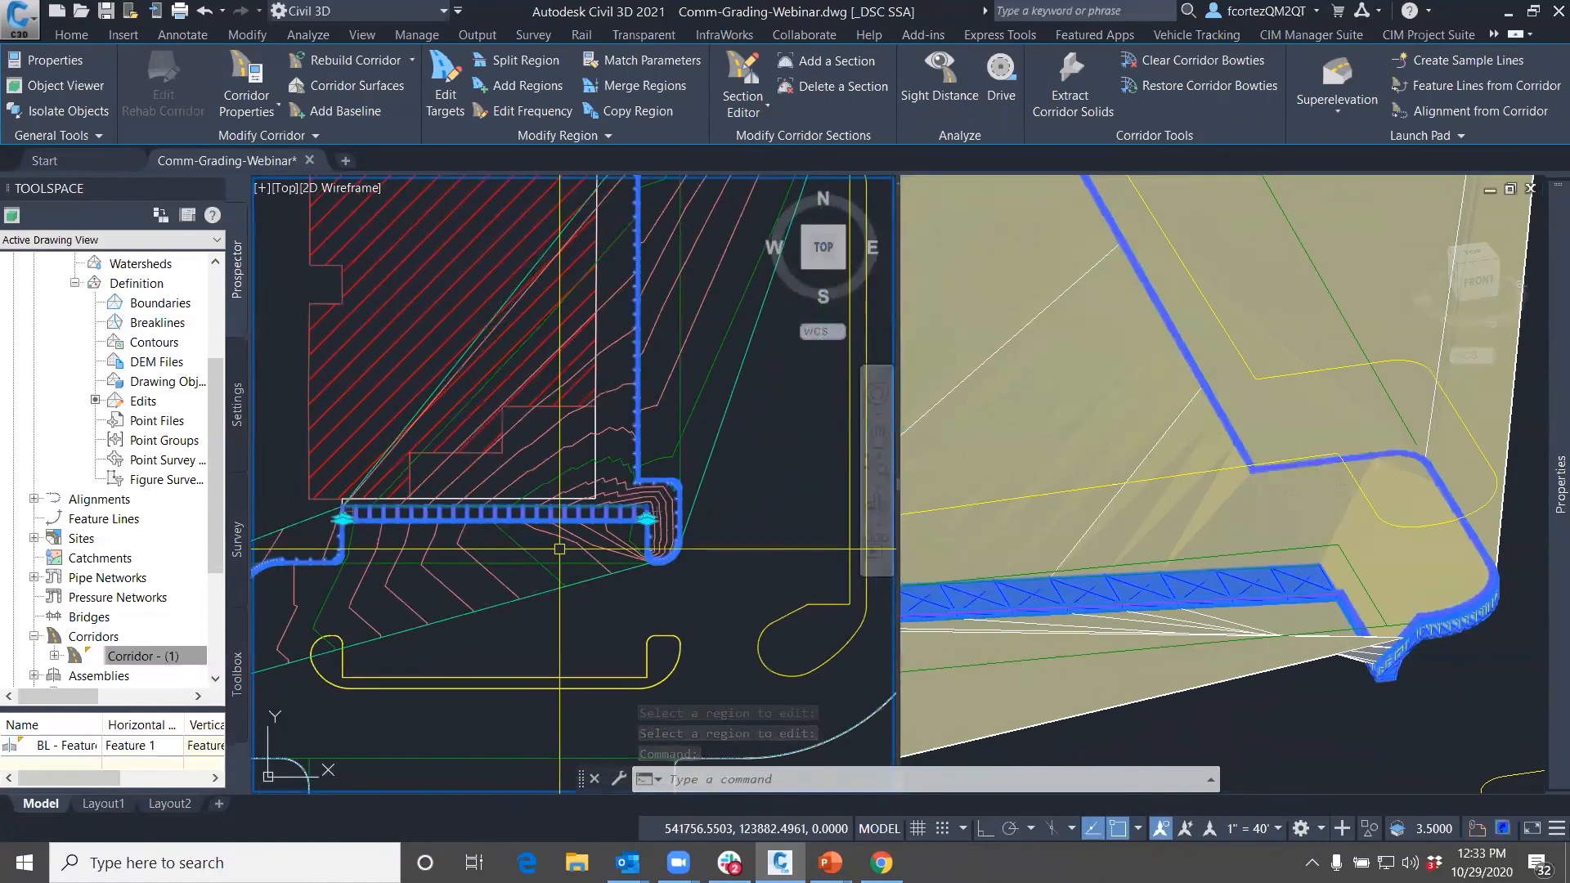
pyautogui.scroll(2, 628, 415)
pyautogui.moveTo(628, 414); pyautogui.dragTo(634, 498, button='middle')
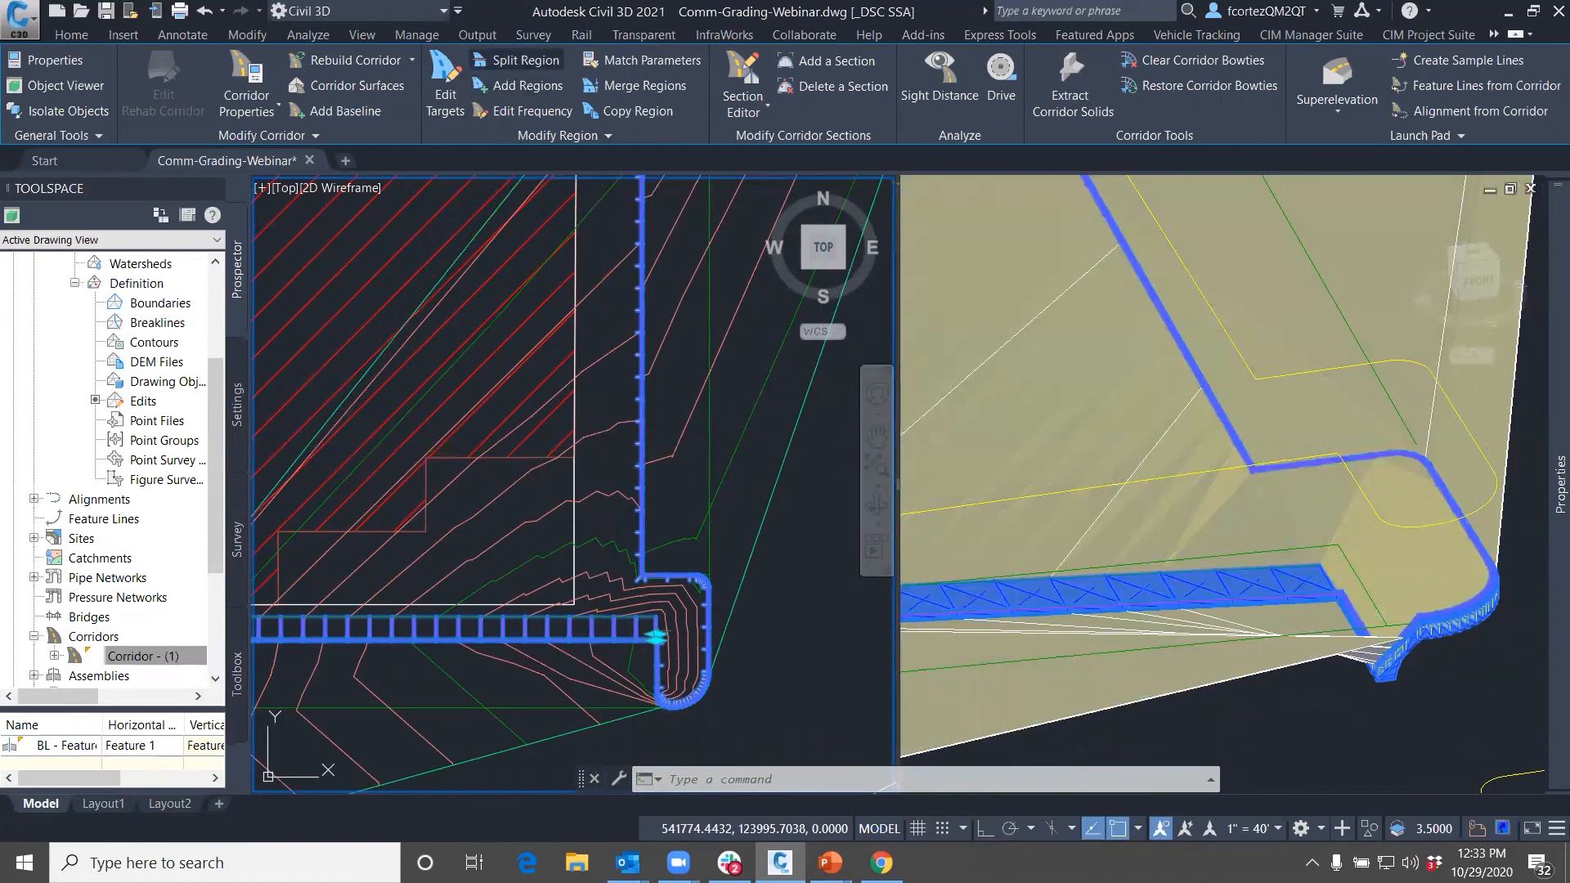
pyautogui.click(510, 60)
pyautogui.scroll(3, 654, 556)
pyautogui.click(640, 548)
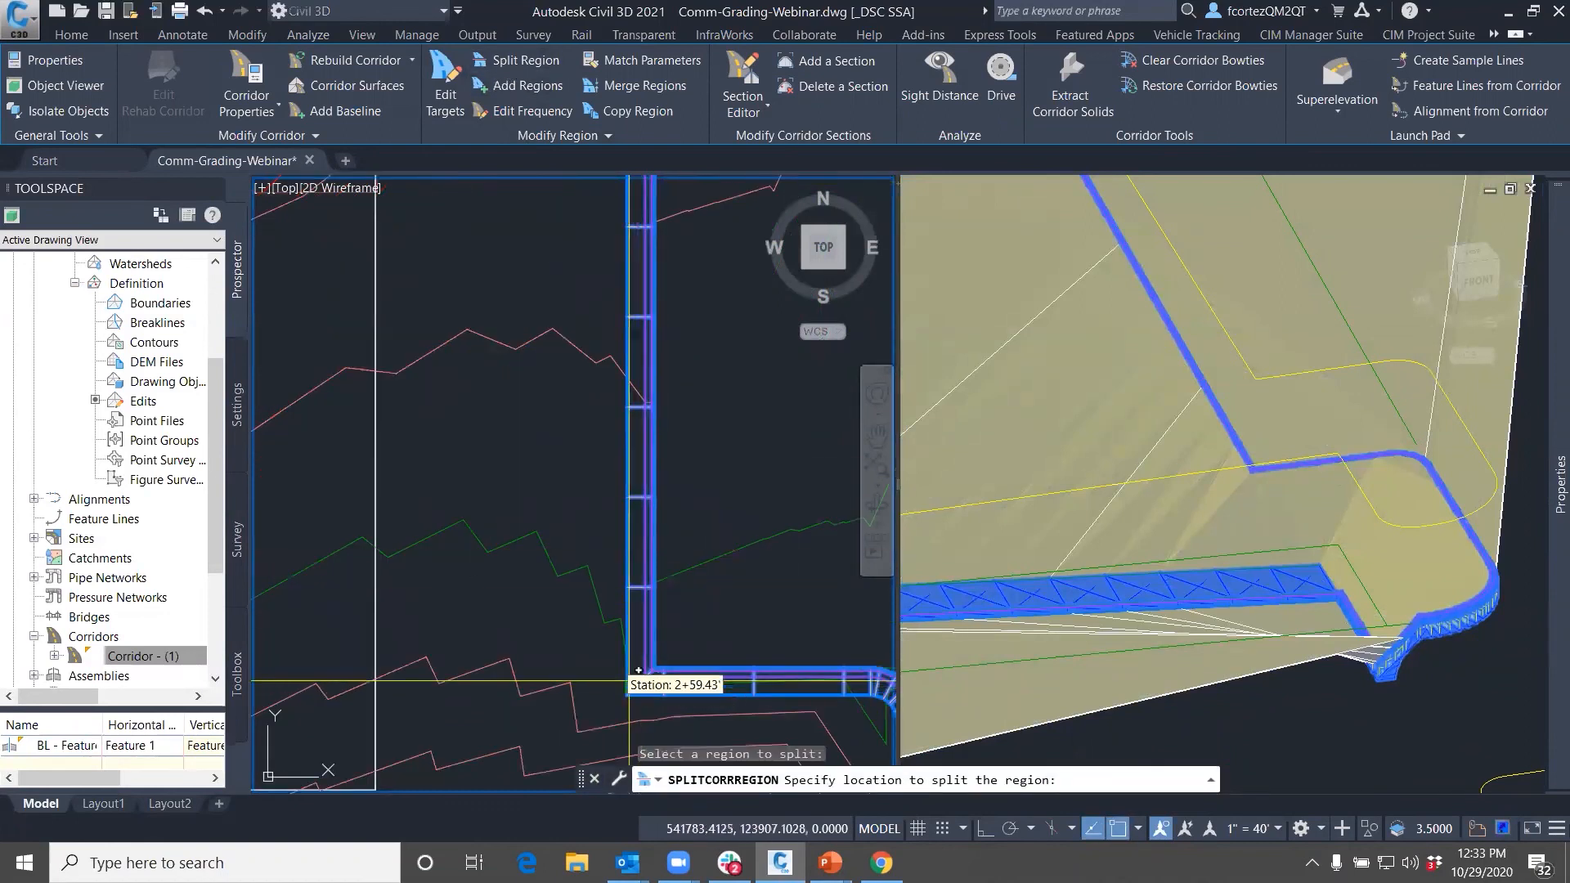
pyautogui.click(603, 660)
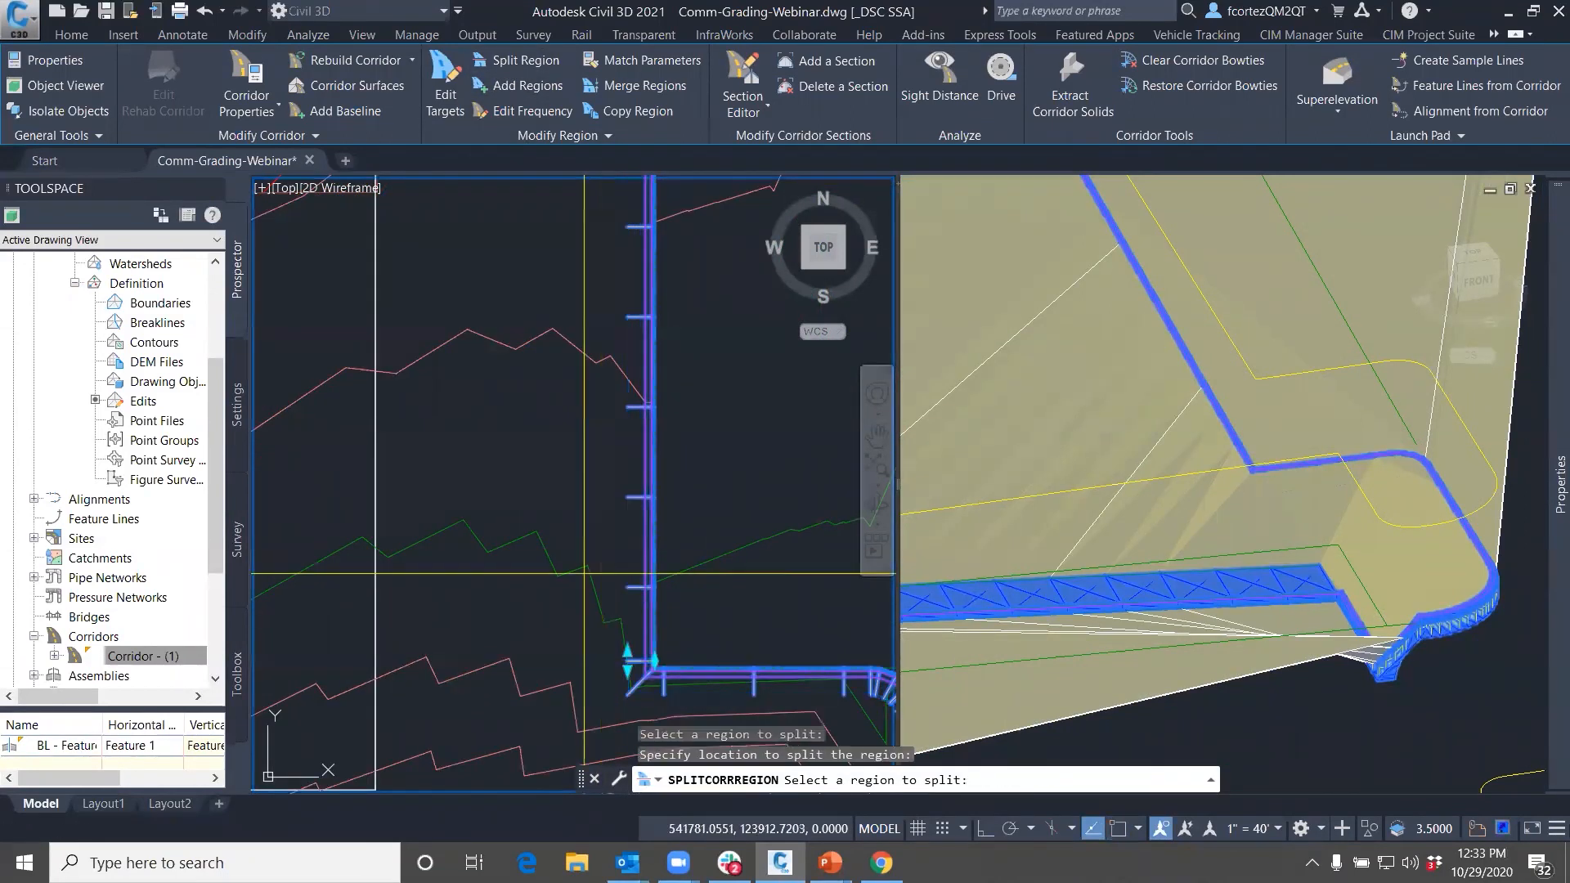
# Split the corridor region at the north end of the east curb run, just below its corner
pyautogui.click(650, 539)
pyautogui.scroll(-3, 650, 540)
pyautogui.scroll(-4, 592, 269)
pyautogui.moveTo(592, 269); pyautogui.dragTo(616, 585, button='middle')
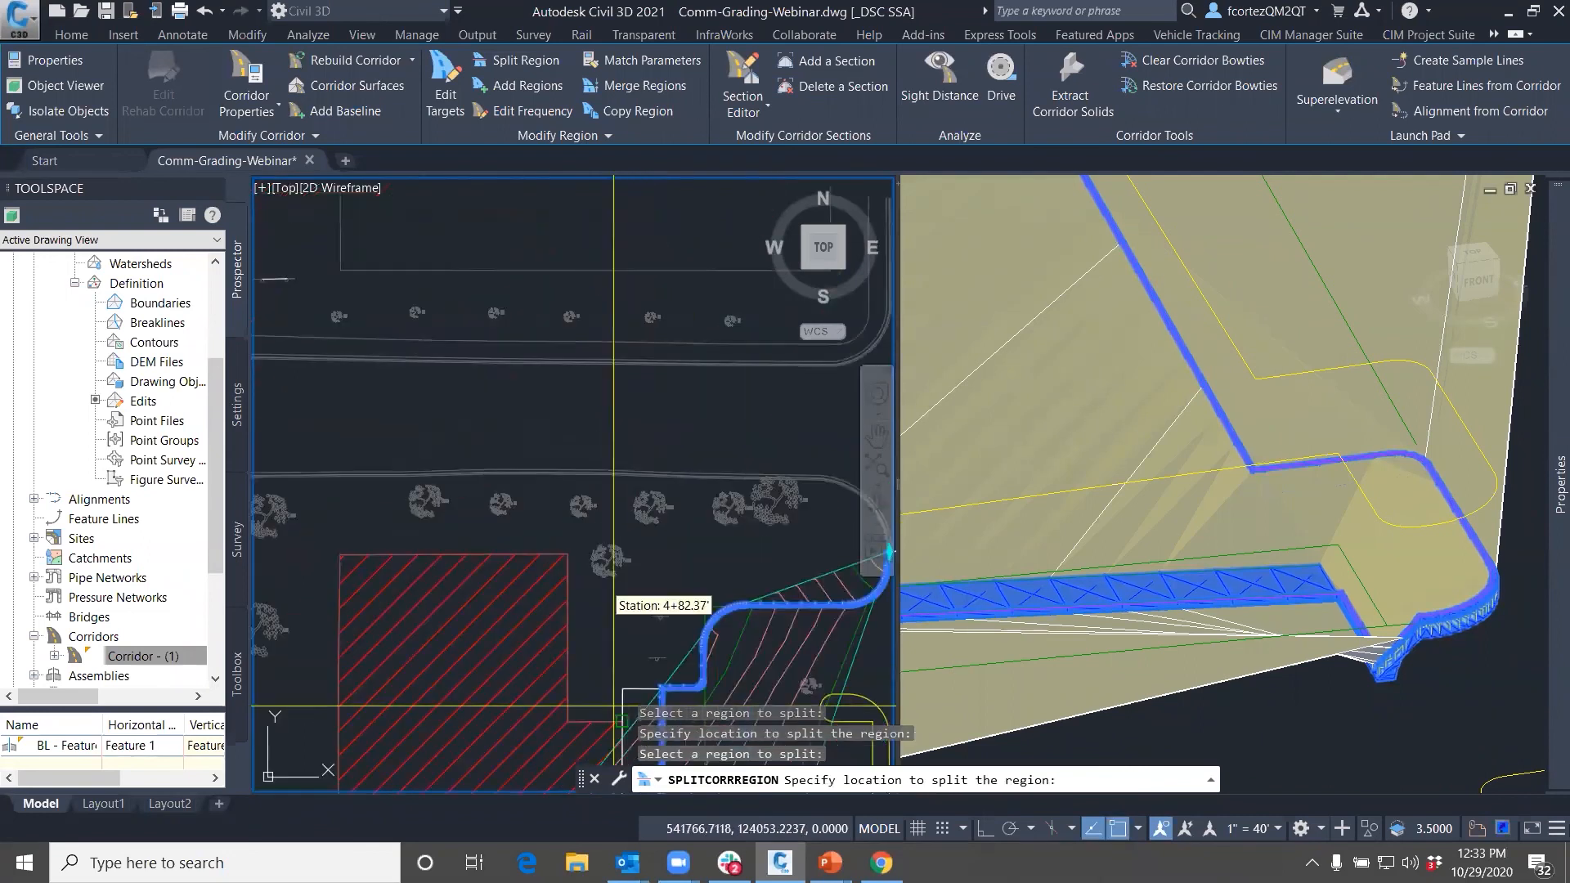
pyautogui.moveTo(646, 721); pyautogui.dragTo(648, 515, button='middle')
pyautogui.scroll(6, 653, 489)
pyautogui.scroll(2, 654, 489)
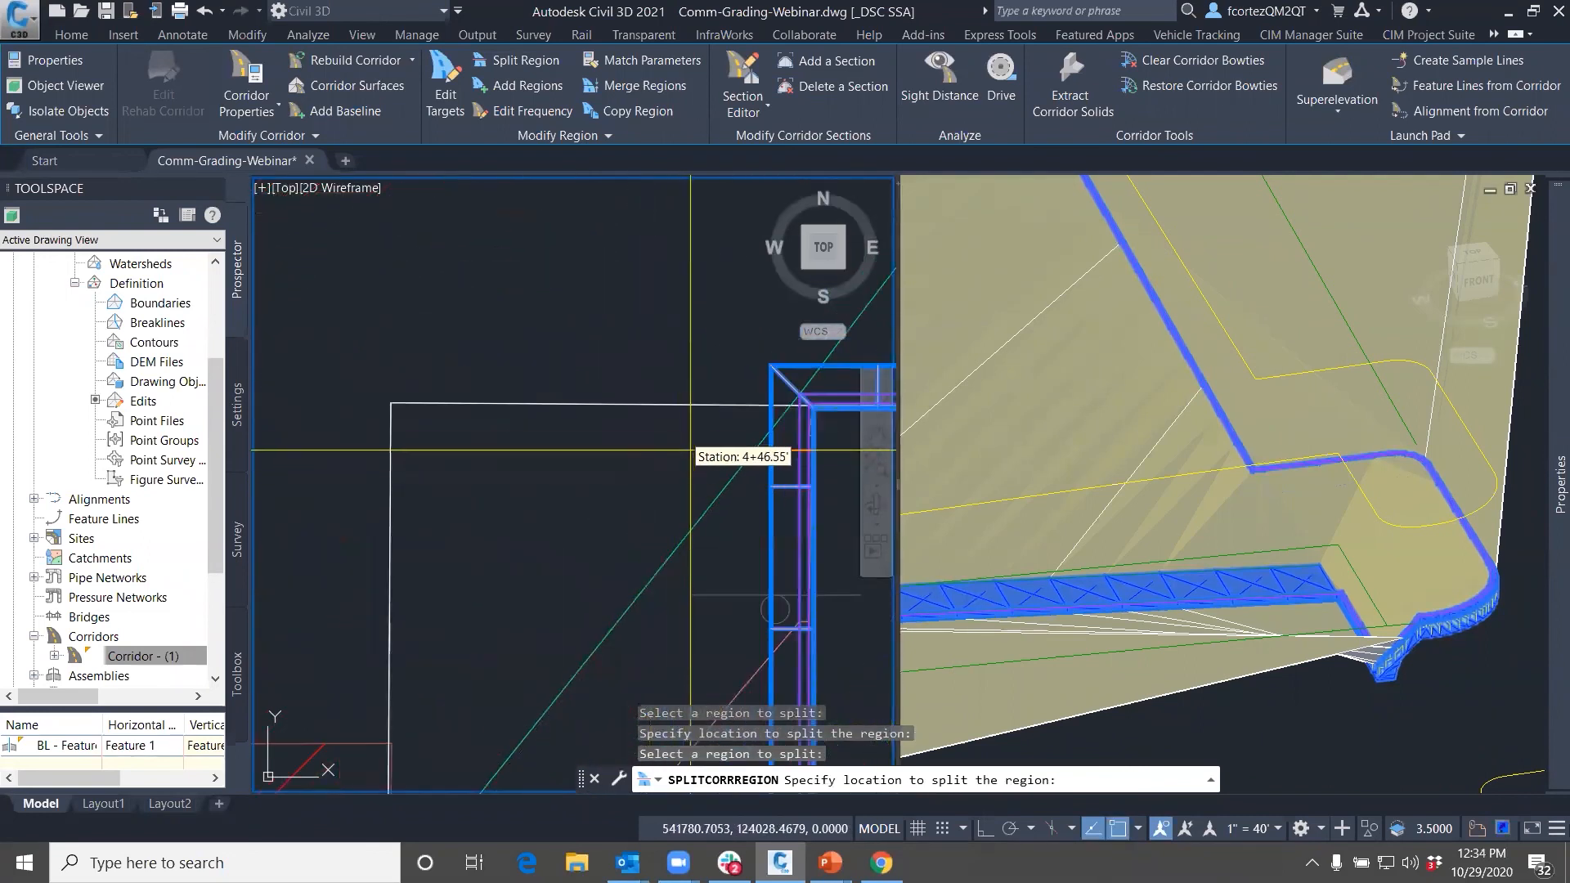
pyautogui.click(706, 422)
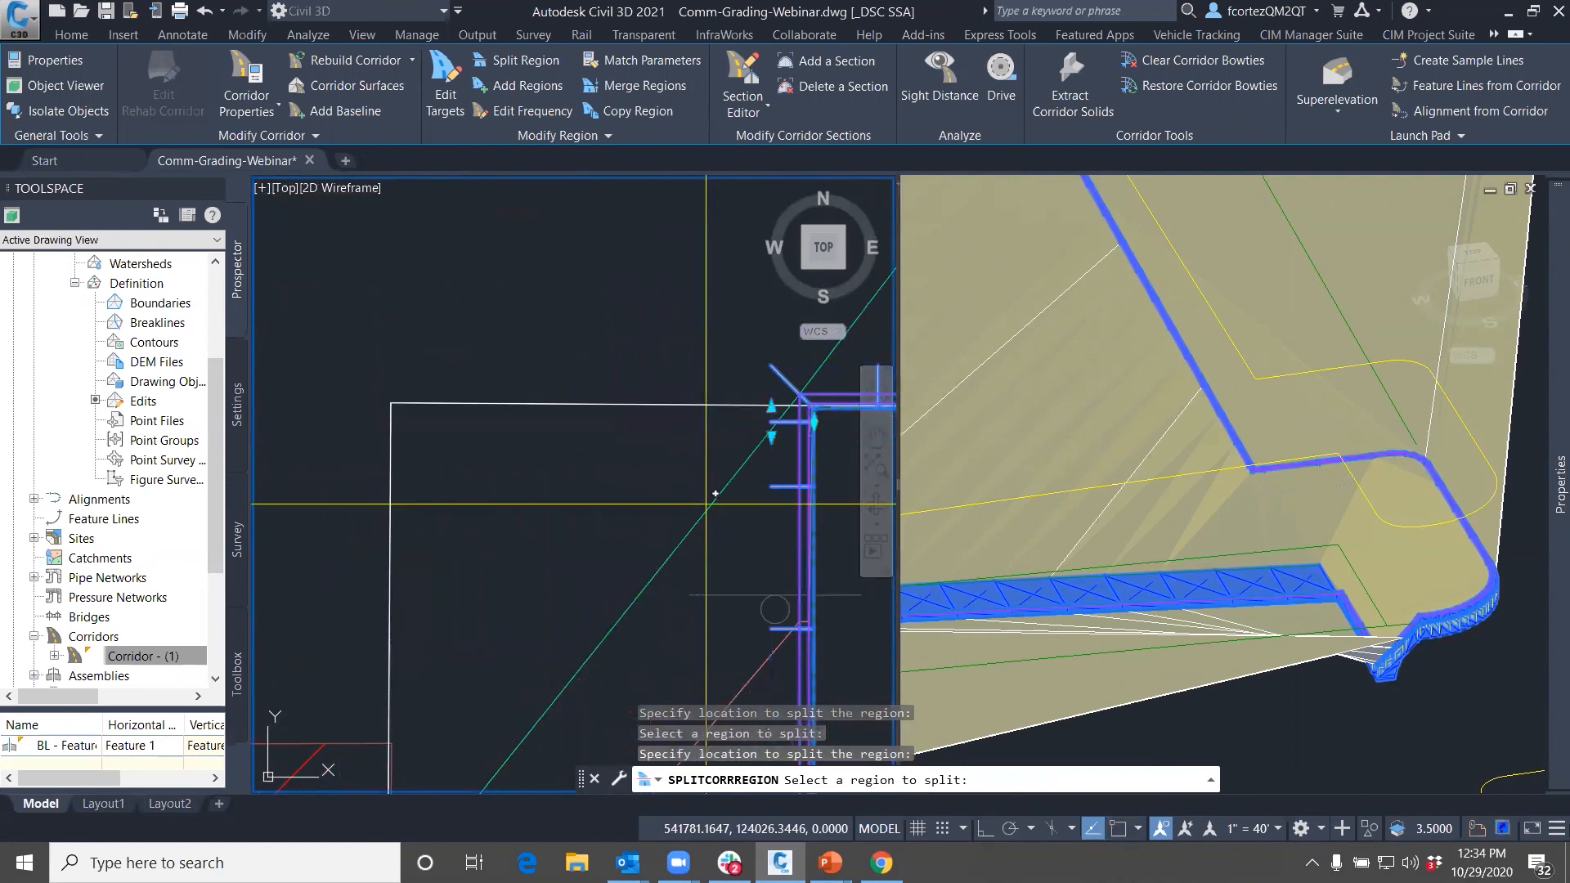
pyautogui.scroll(-3, 705, 507)
pyautogui.press('Return')
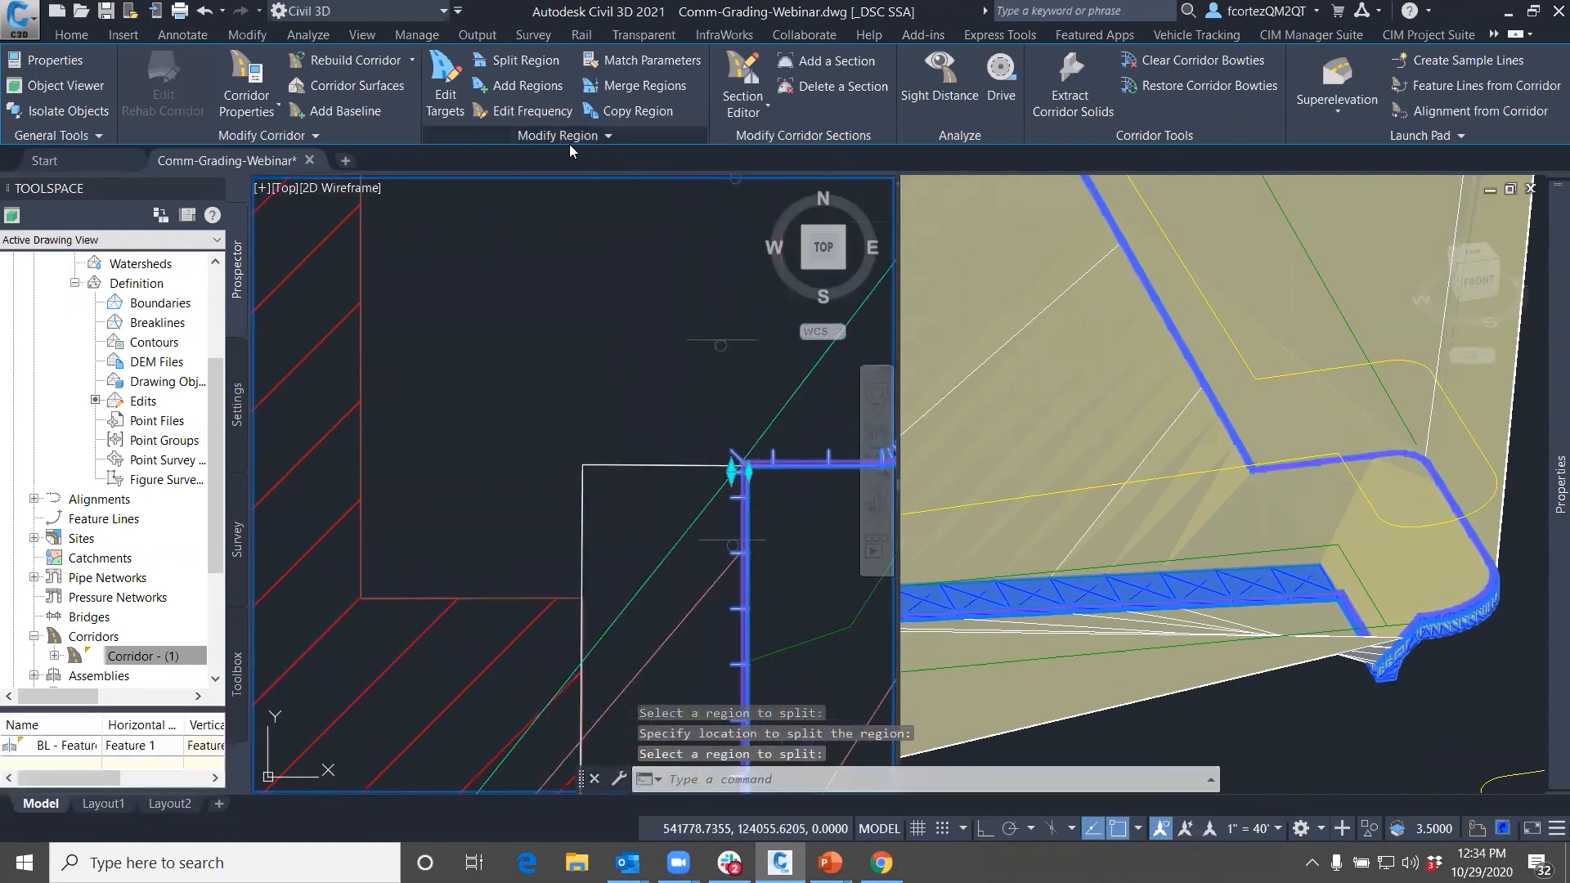
# Change the assembly of the corridor region along the straight curb run east of the building to Curb W Sidewalk
pyautogui.click(569, 144)
pyautogui.click(615, 185)
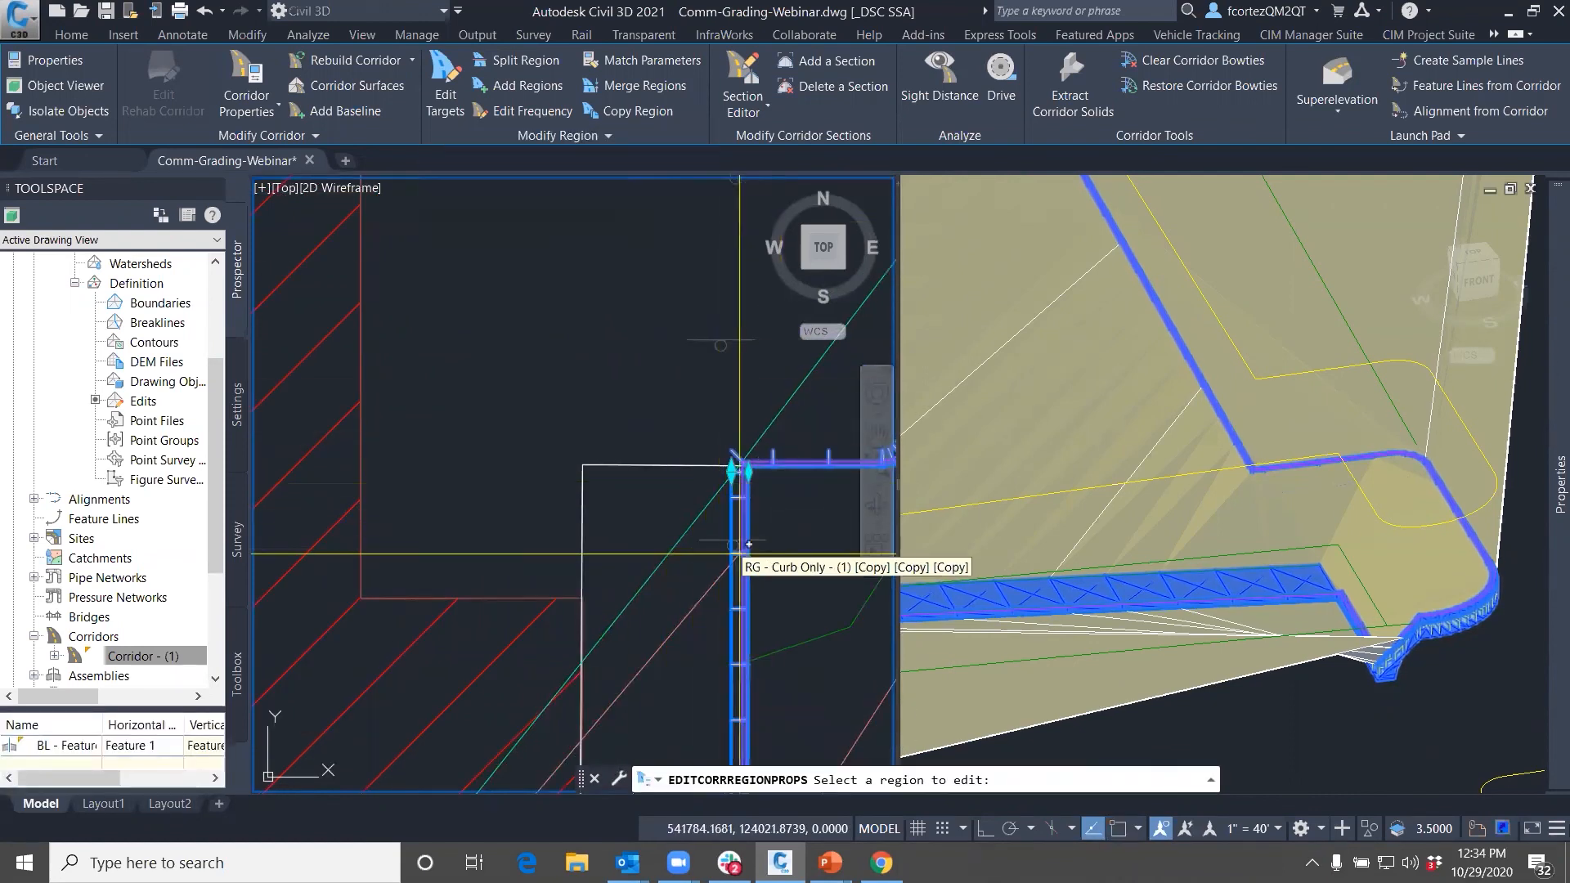
pyautogui.click(740, 457)
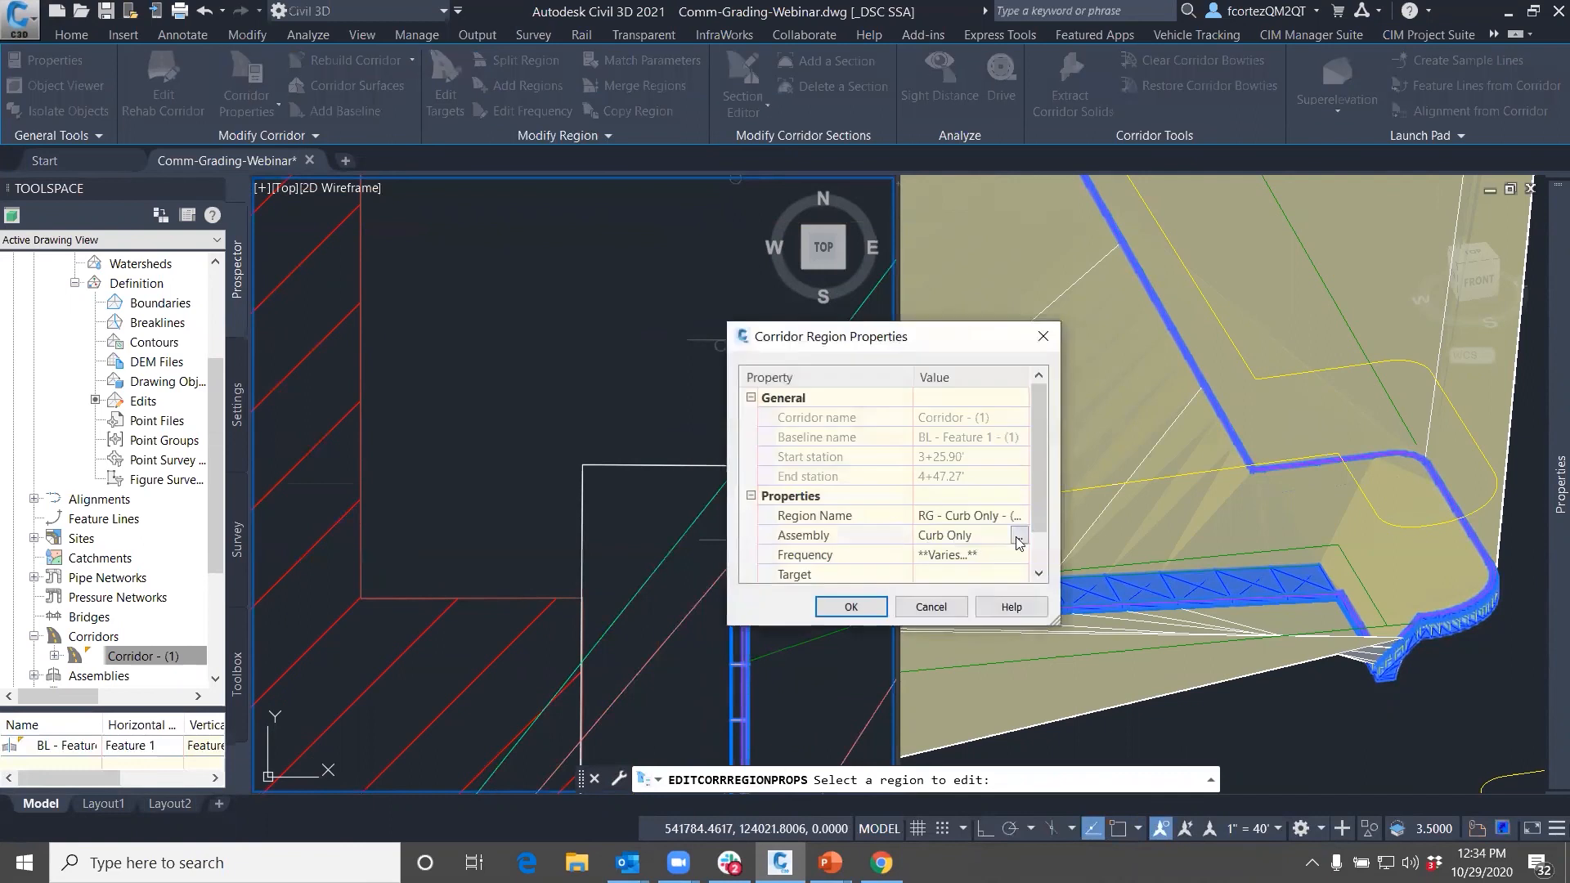
pyautogui.click(1019, 537)
pyautogui.click(789, 474)
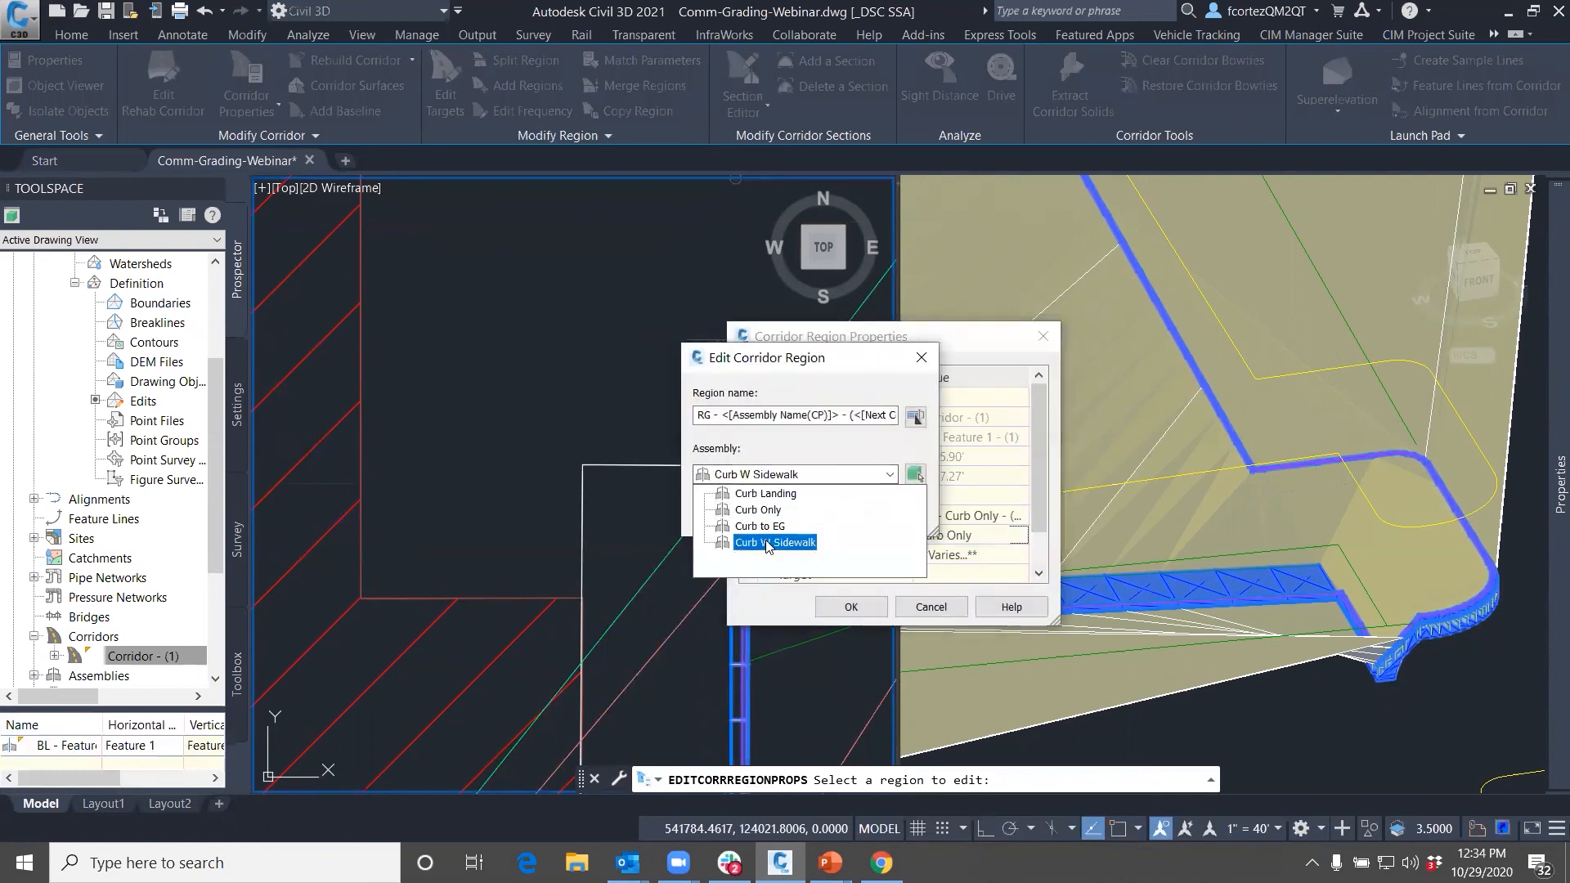
pyautogui.click(768, 543)
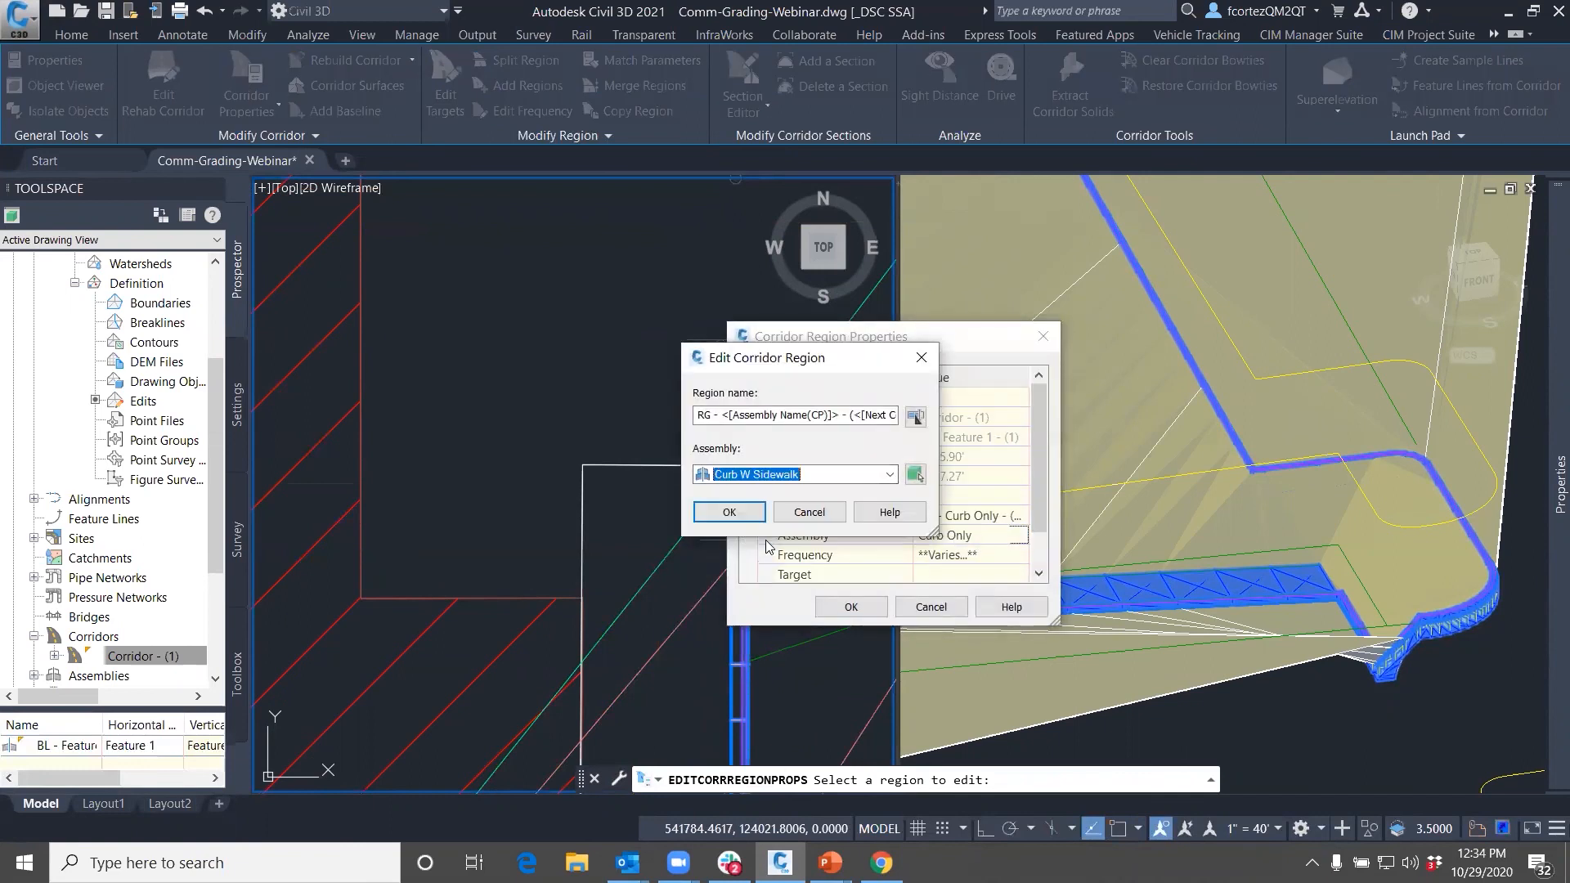
pyautogui.click(728, 512)
pyautogui.click(852, 606)
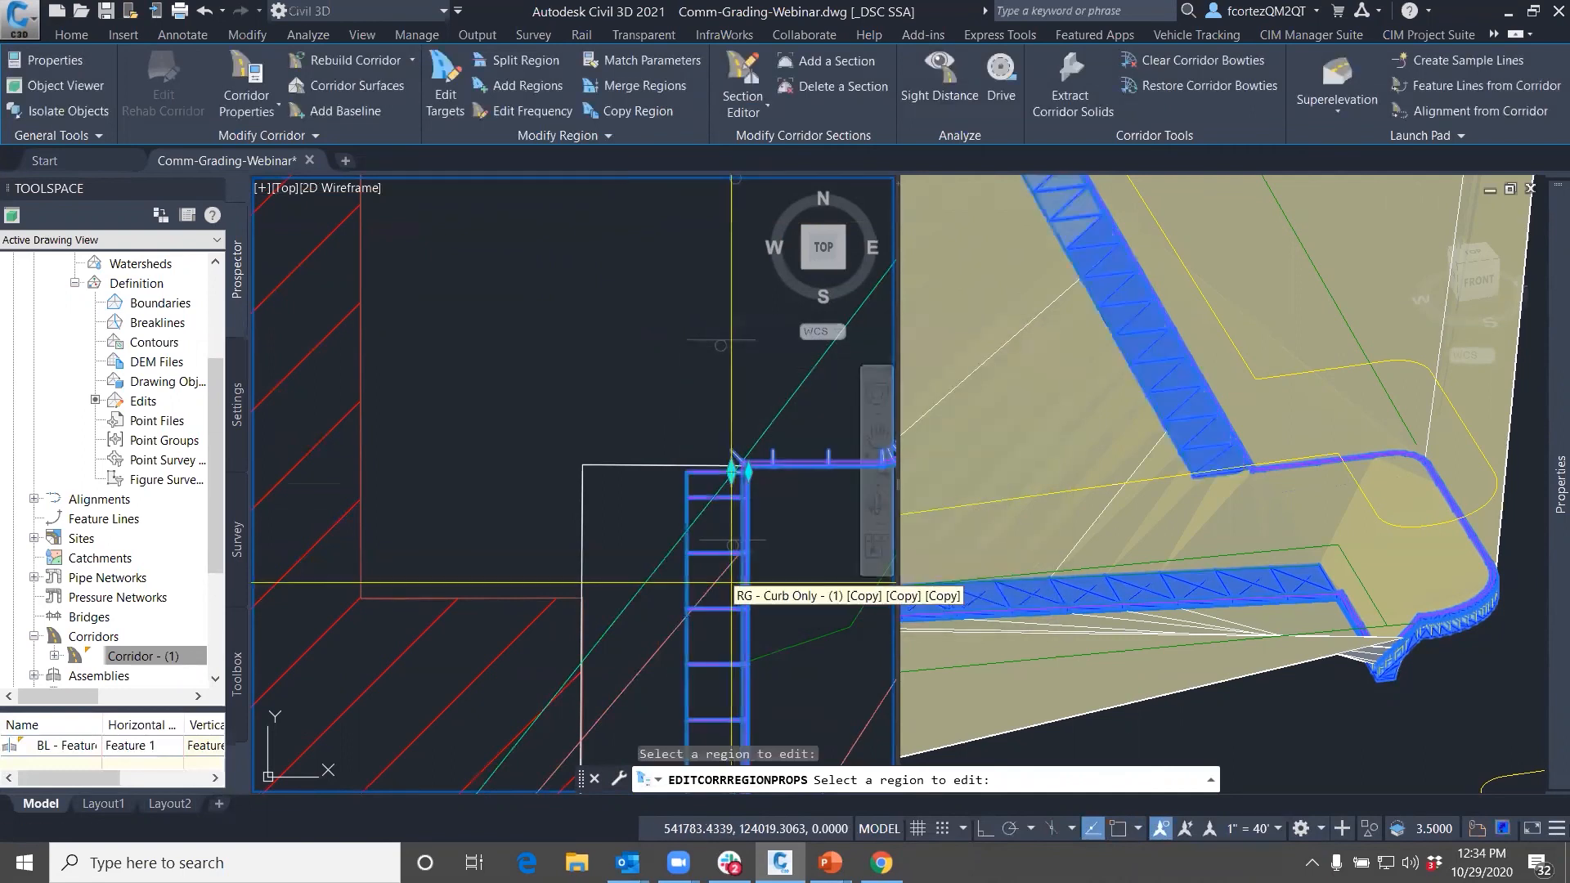
pyautogui.press('Escape')
pyautogui.scroll(-3, 671, 427)
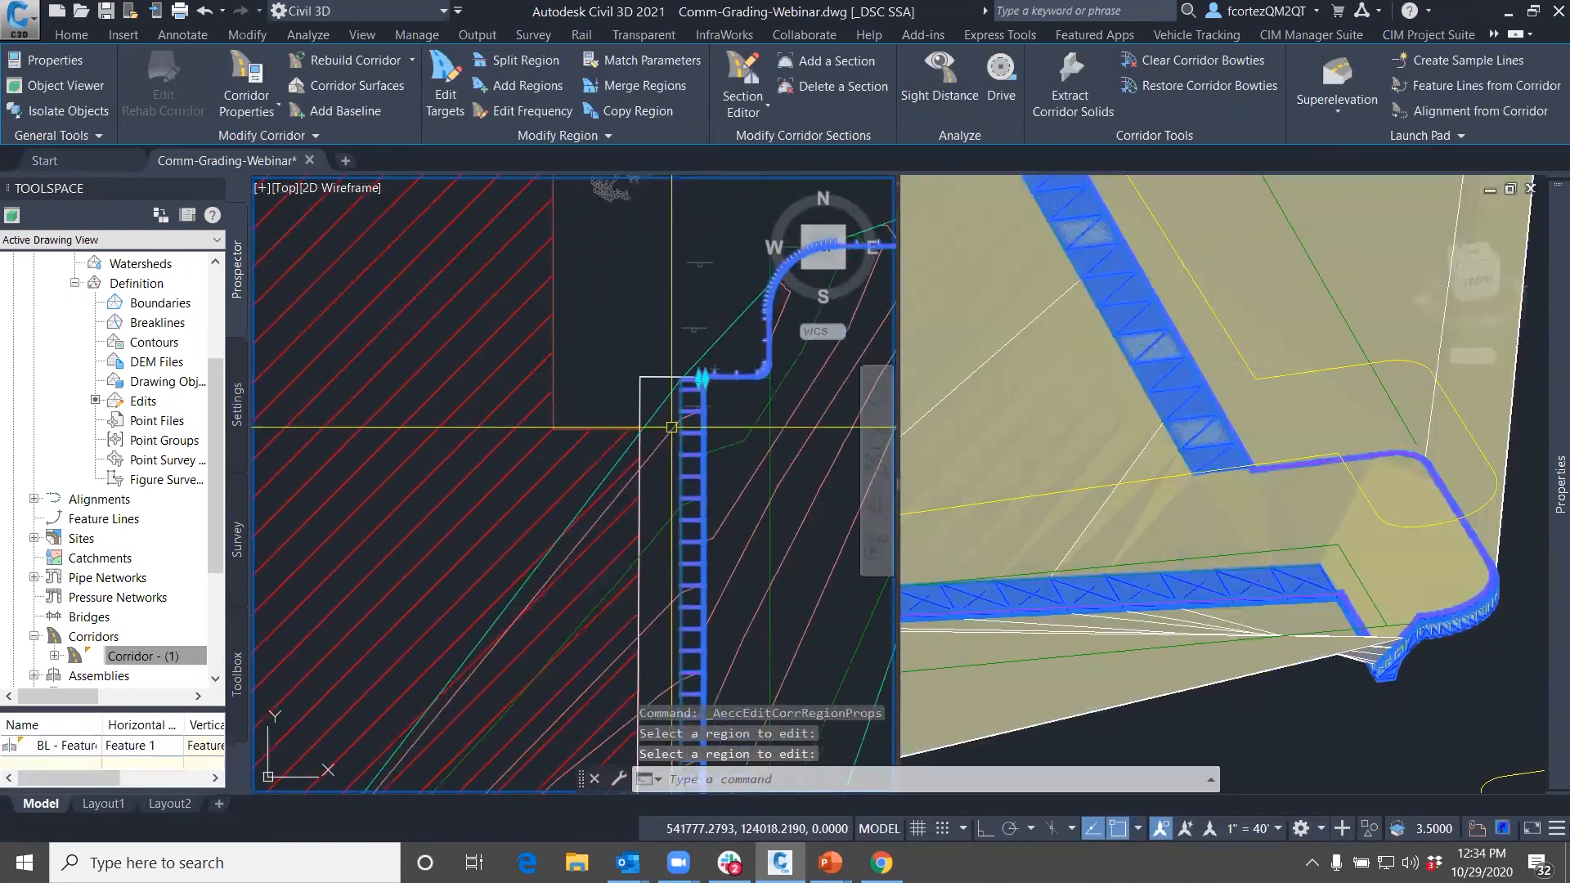
pyautogui.press('Escape')
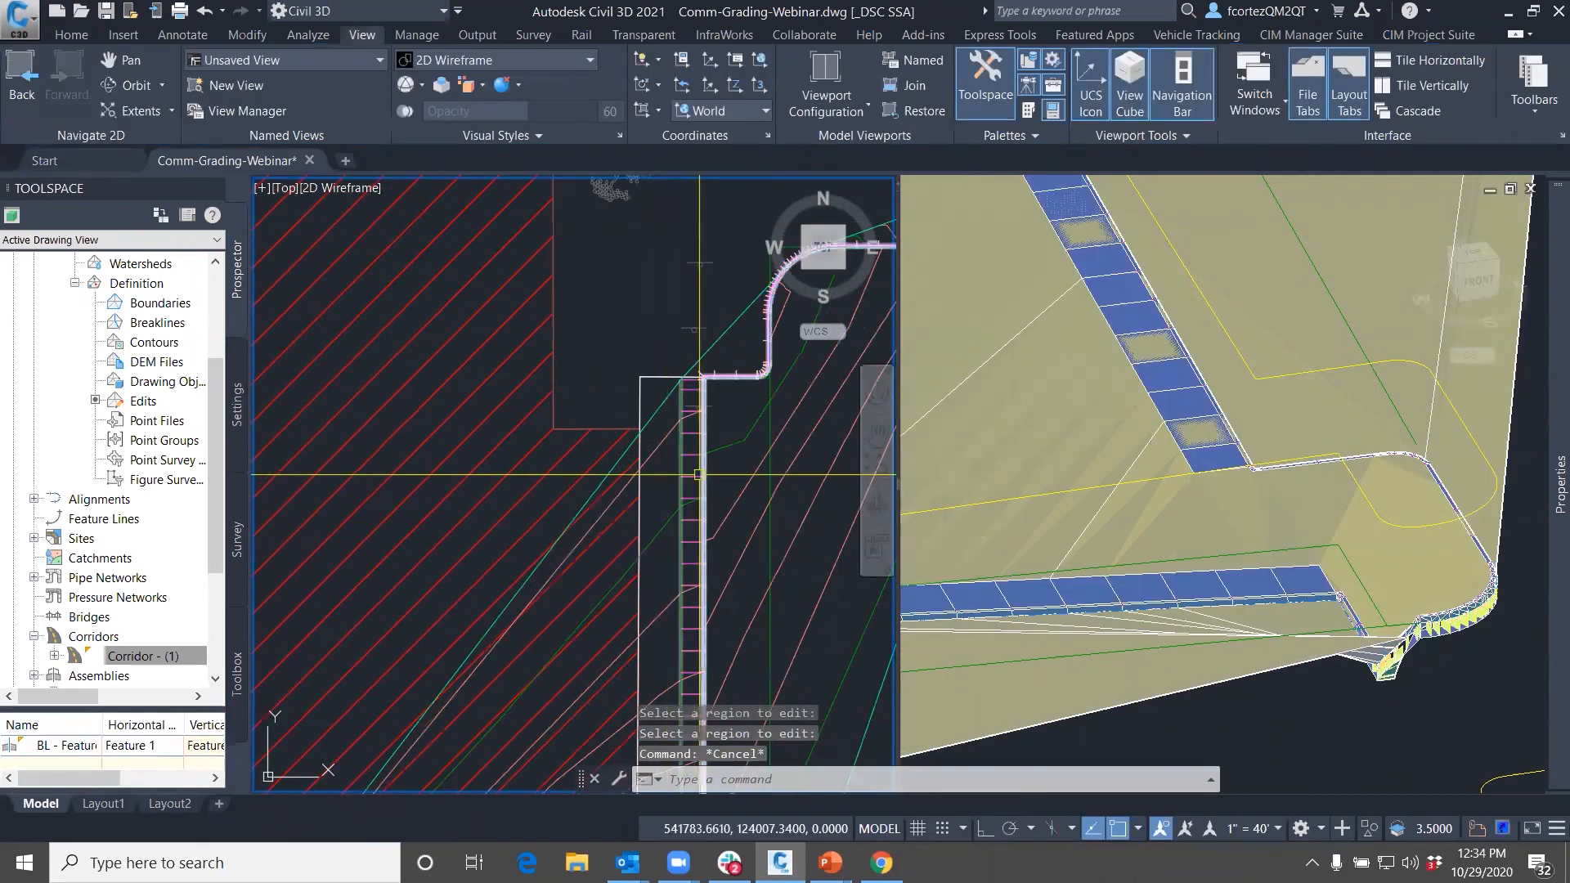
# Examine the sidewalk along the curb run east of the building in plan and in the 3D view
pyautogui.moveTo(695, 736); pyautogui.dragTo(694, 511, button='middle')
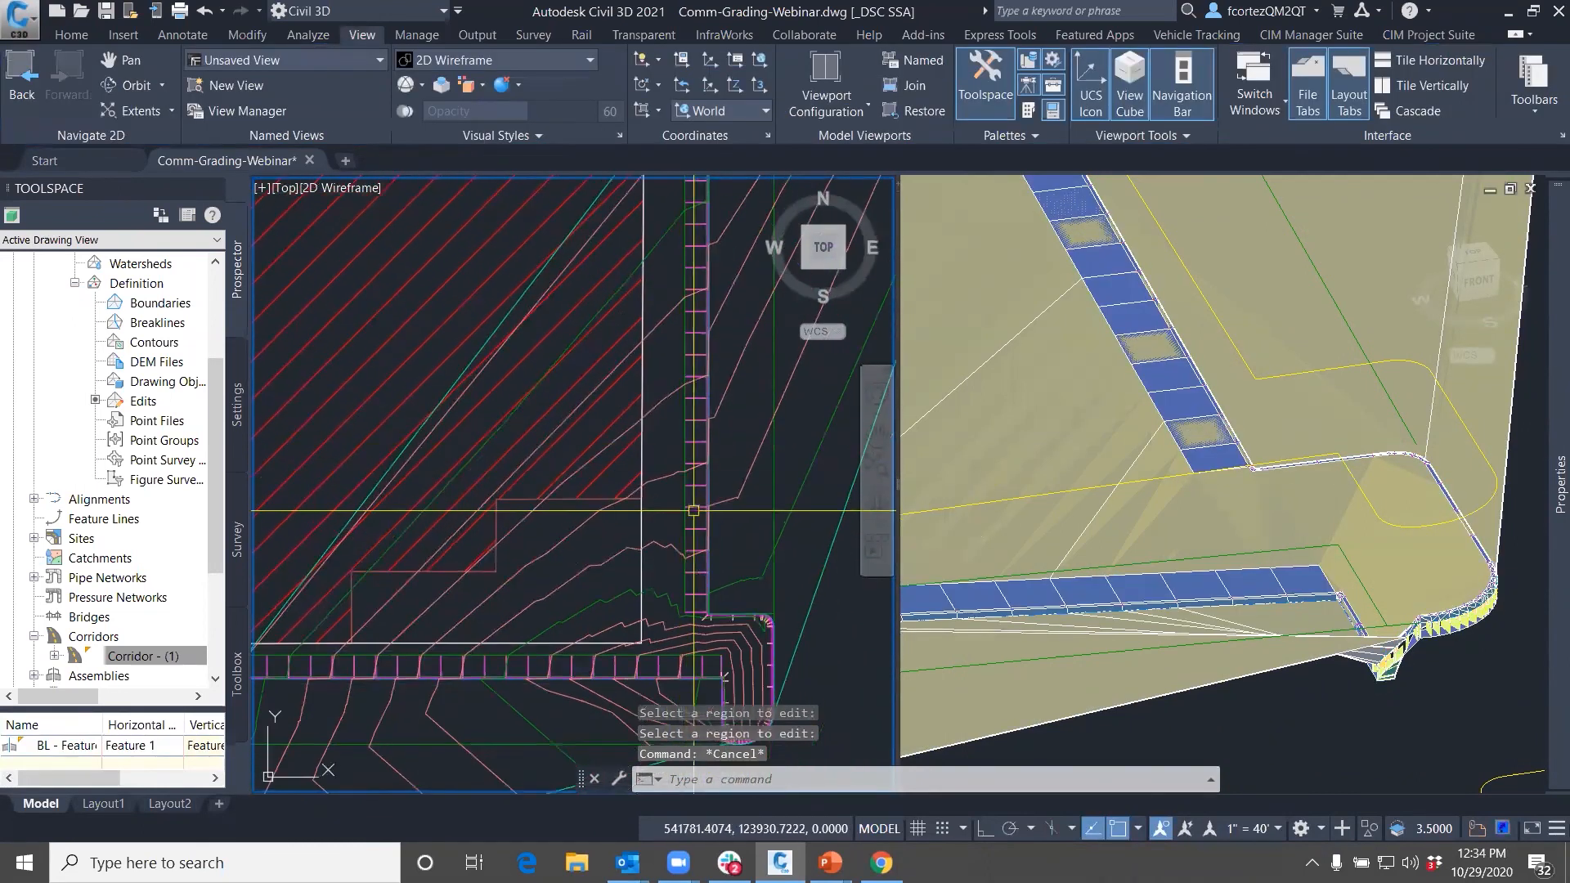
pyautogui.moveTo(690, 330); pyautogui.dragTo(630, 376, button='middle')
pyautogui.scroll(-2, 626, 520)
pyautogui.moveTo(525, 573); pyautogui.dragTo(534, 655, button='middle')
pyautogui.click(1142, 316)
pyautogui.keyDown('shift'); pyautogui.moveTo(1250, 325); pyautogui.dragTo(1162, 423, button='middle'); pyautogui.keyUp('shift')
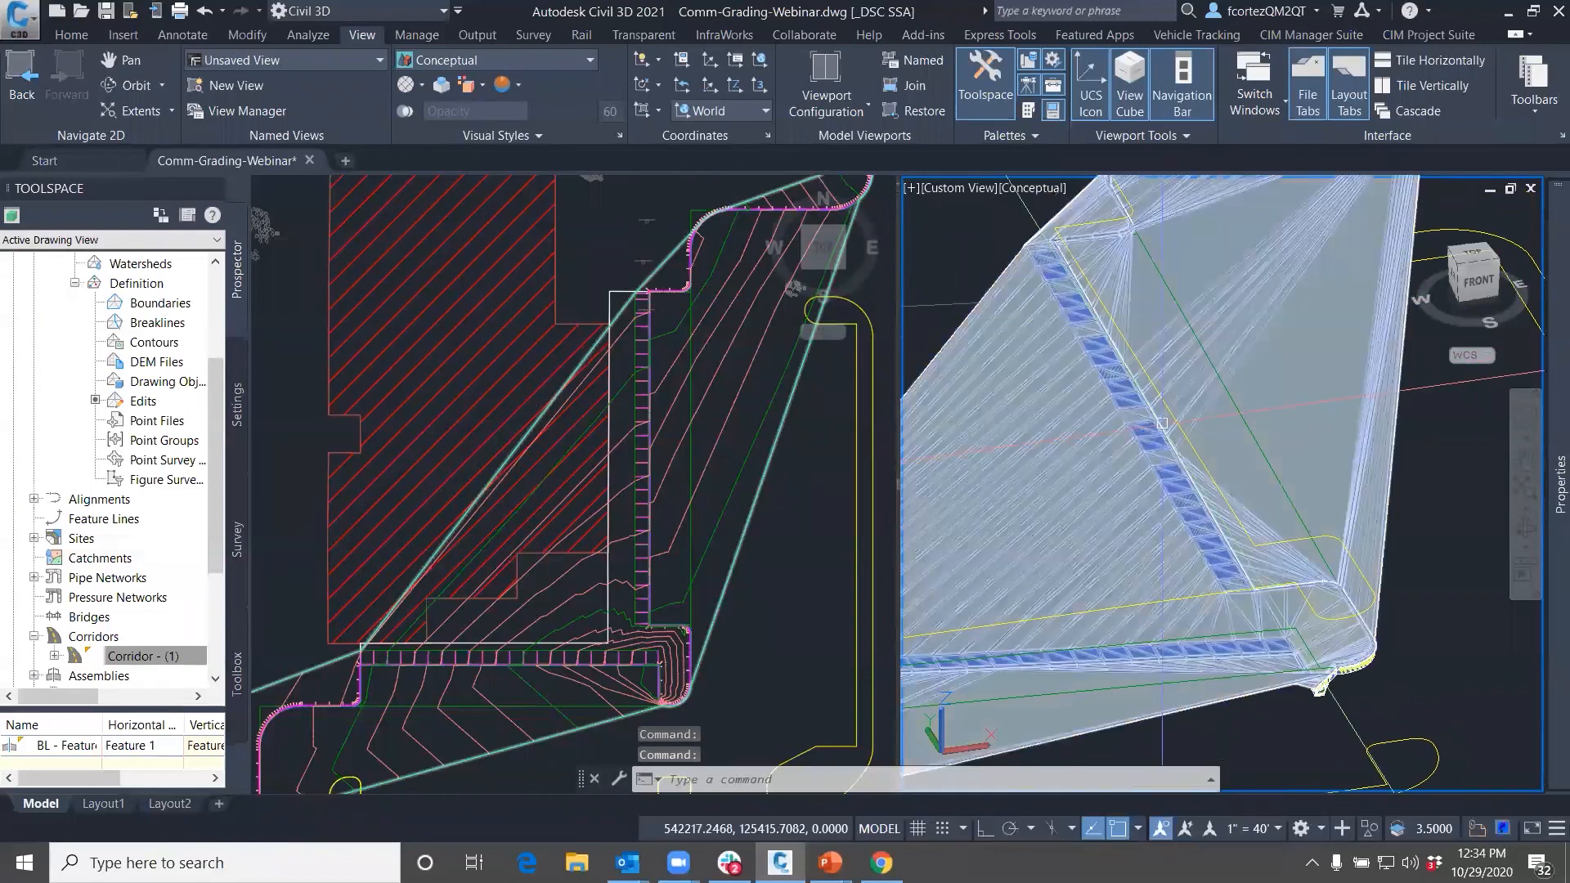
pyautogui.scroll(3, 1162, 423)
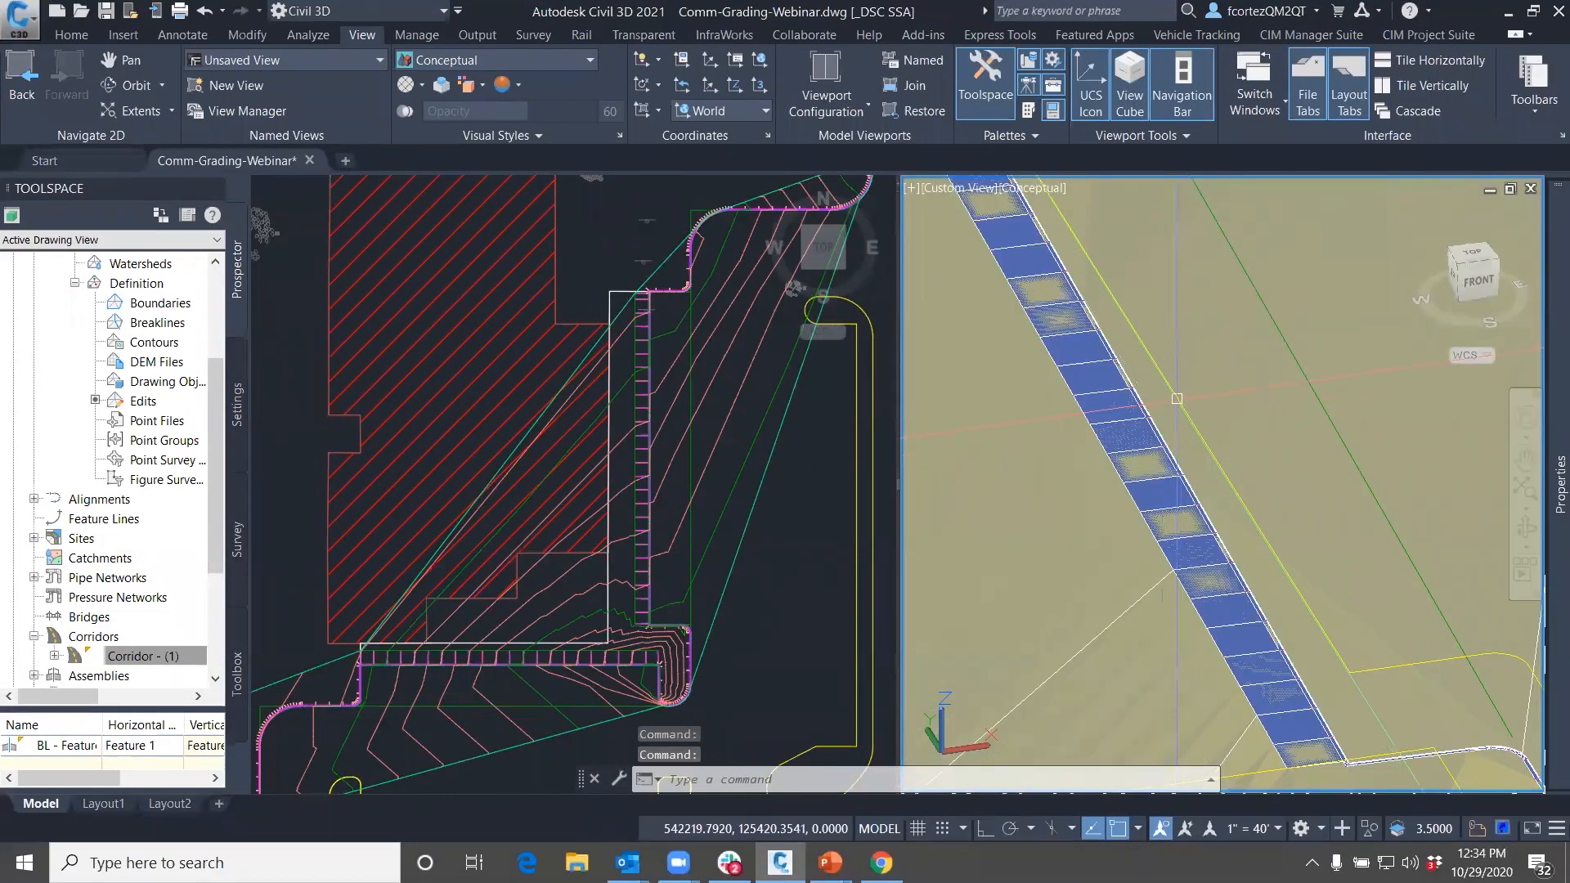
pyautogui.keyDown('shift'); pyautogui.moveTo(1176, 399); pyautogui.dragTo(1173, 441, button='middle'); pyautogui.keyUp('shift')
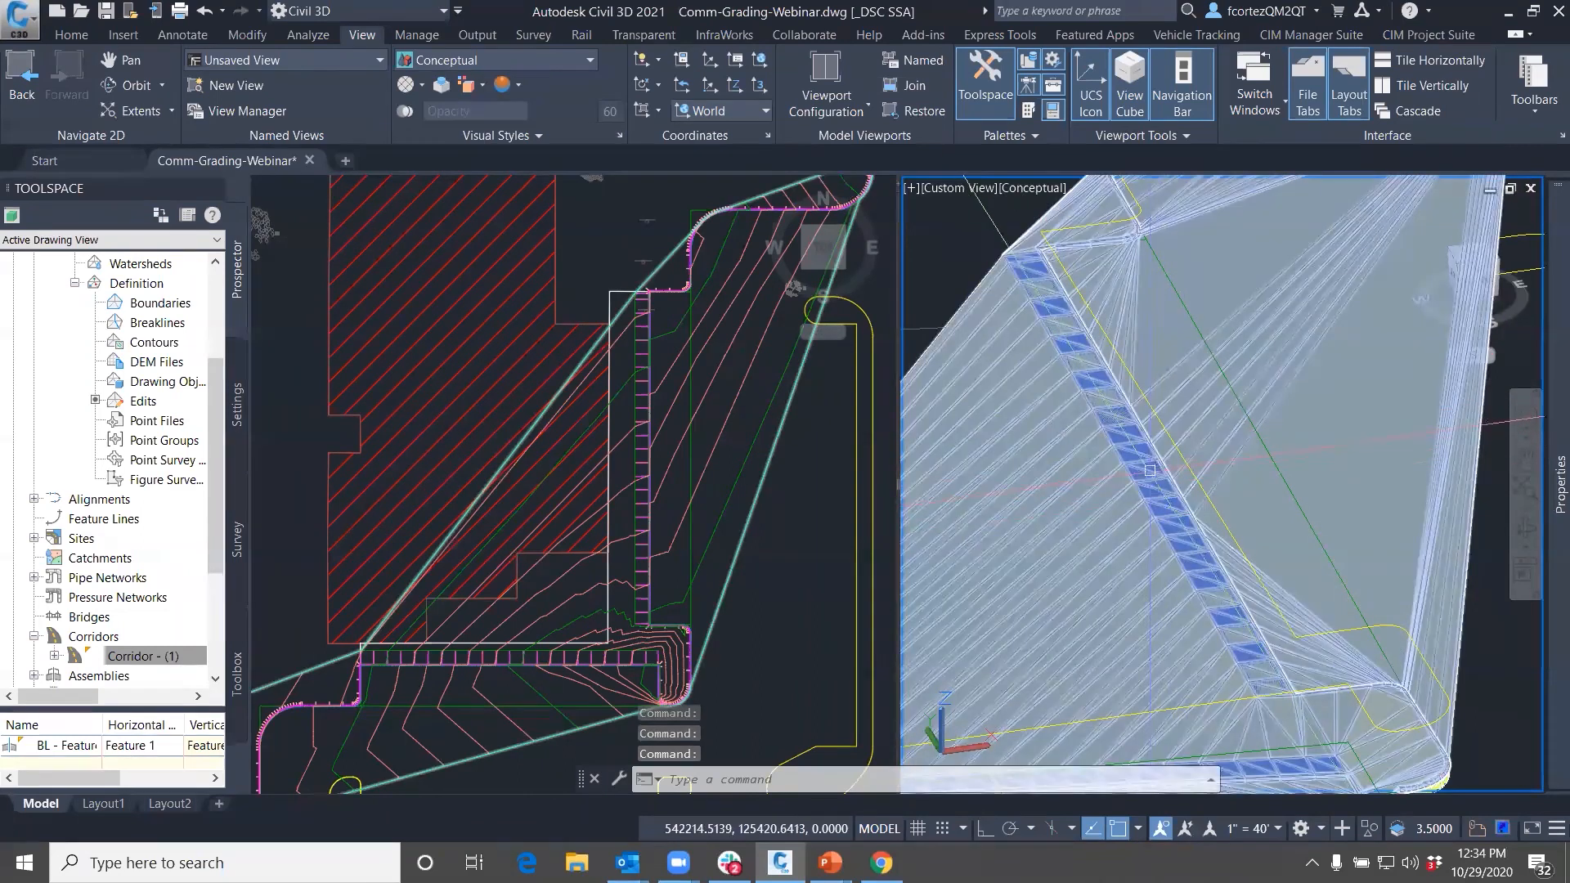
# Split the east sidewalk region midway along its run at two adjacent section lines, the southern one at station 3+80.00
pyautogui.click(628, 472)
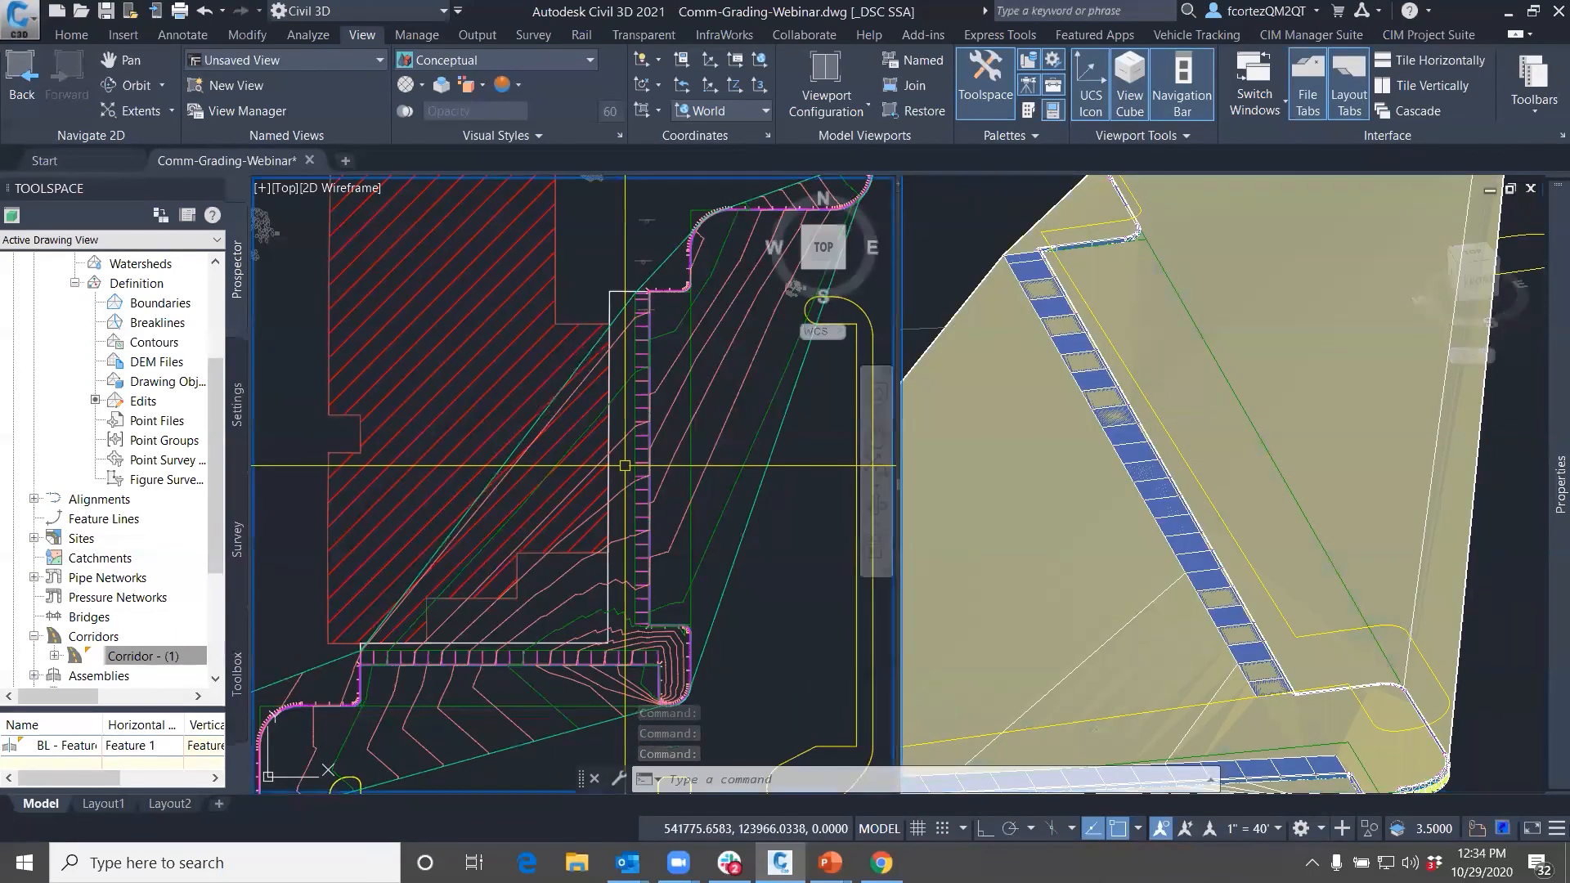
pyautogui.scroll(4, 642, 458)
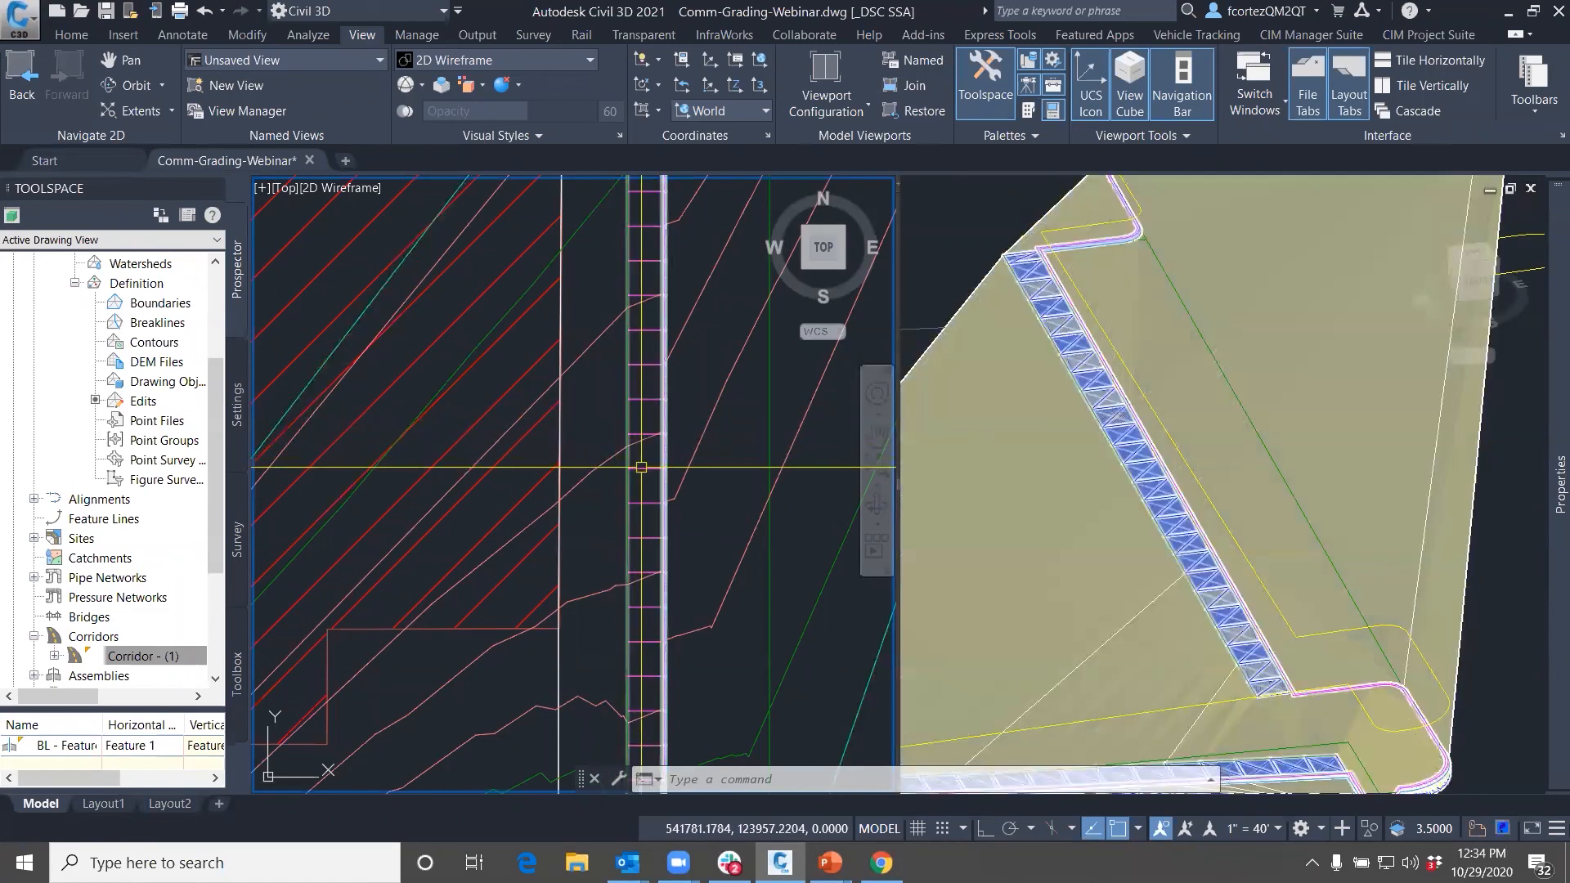
pyautogui.scroll(3, 634, 463)
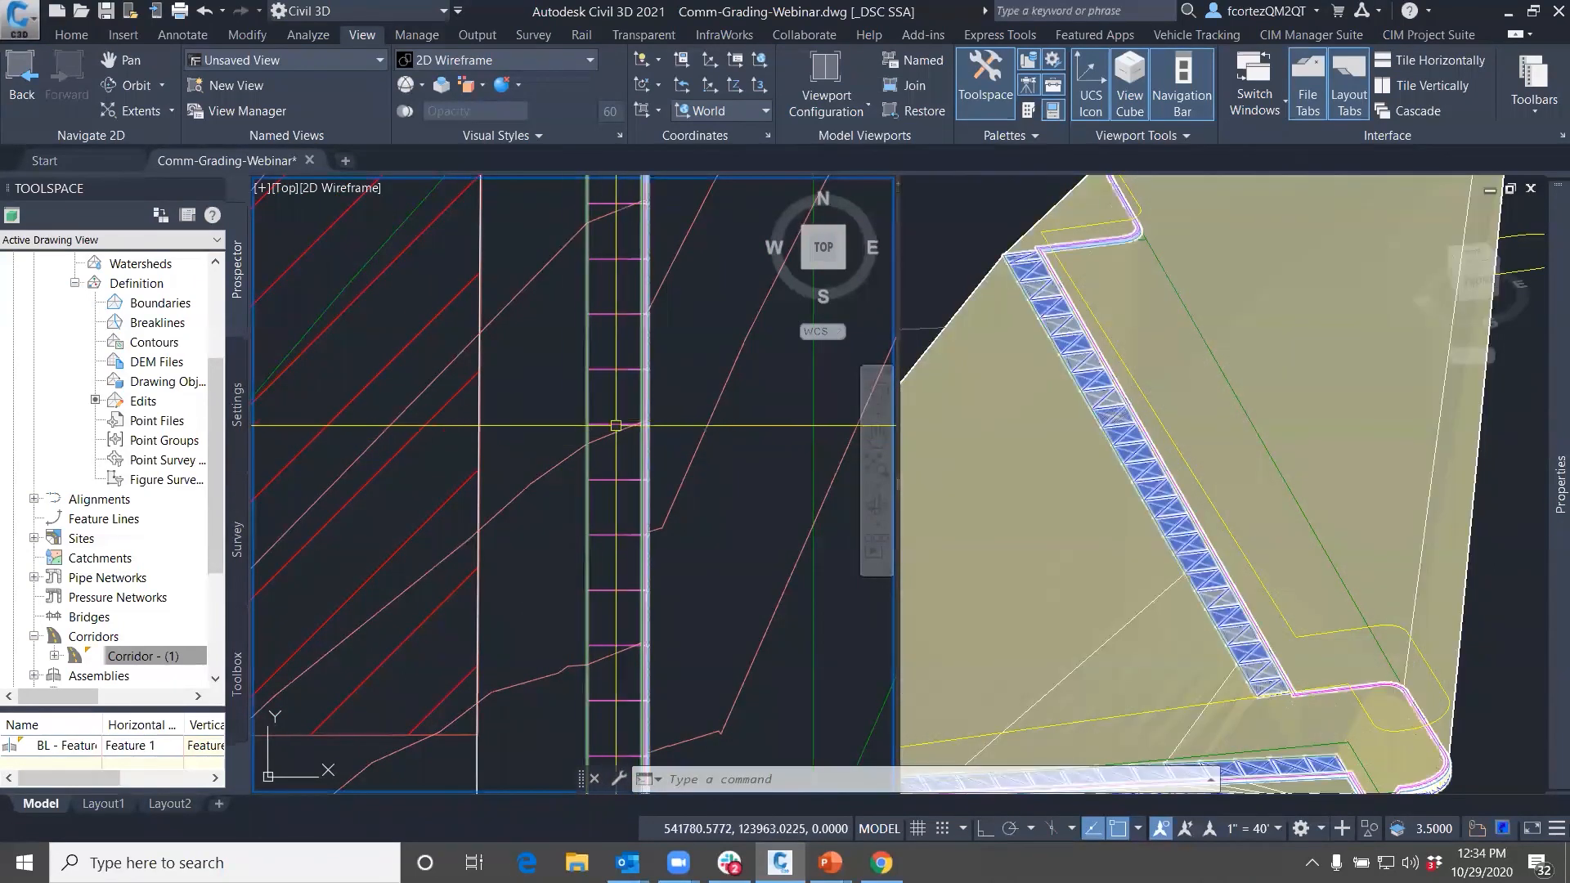
pyautogui.click(609, 365)
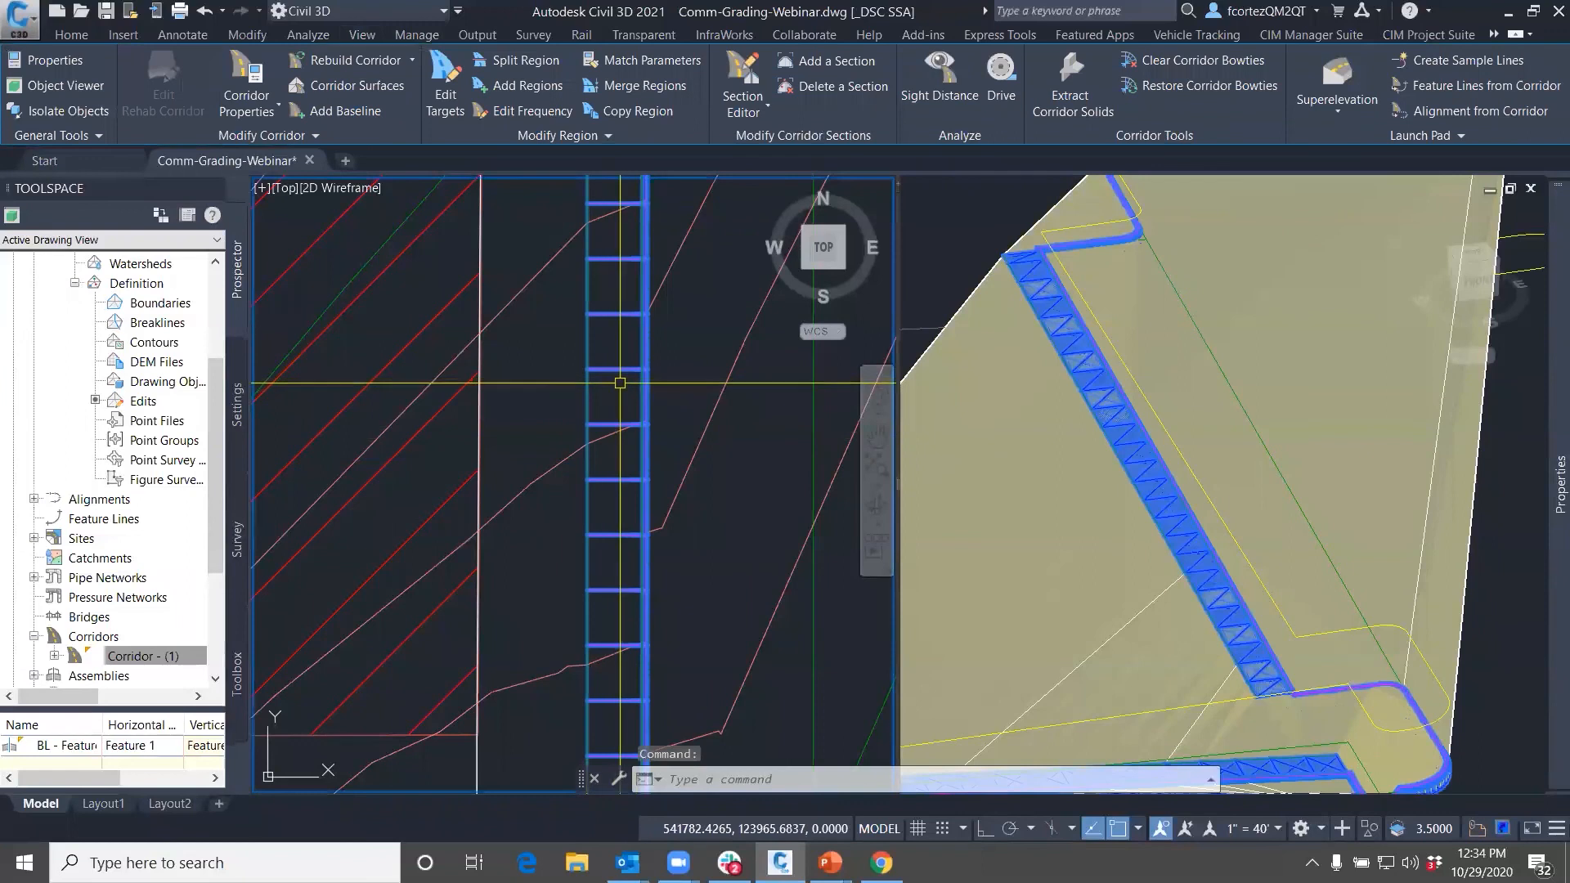
pyautogui.click(523, 60)
pyautogui.click(601, 375)
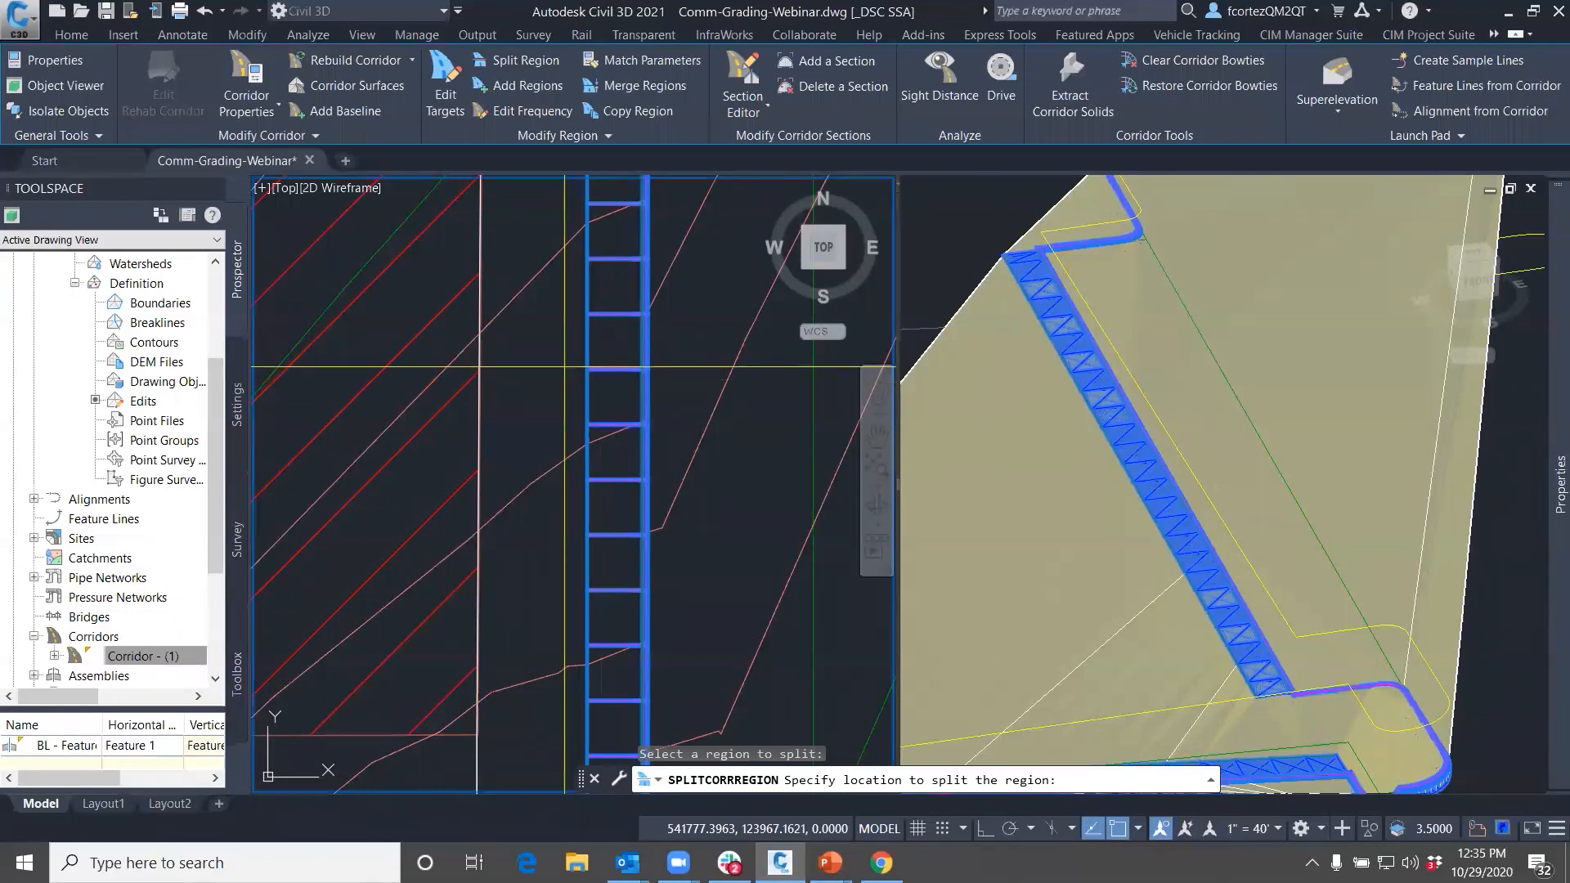
pyautogui.click(564, 367)
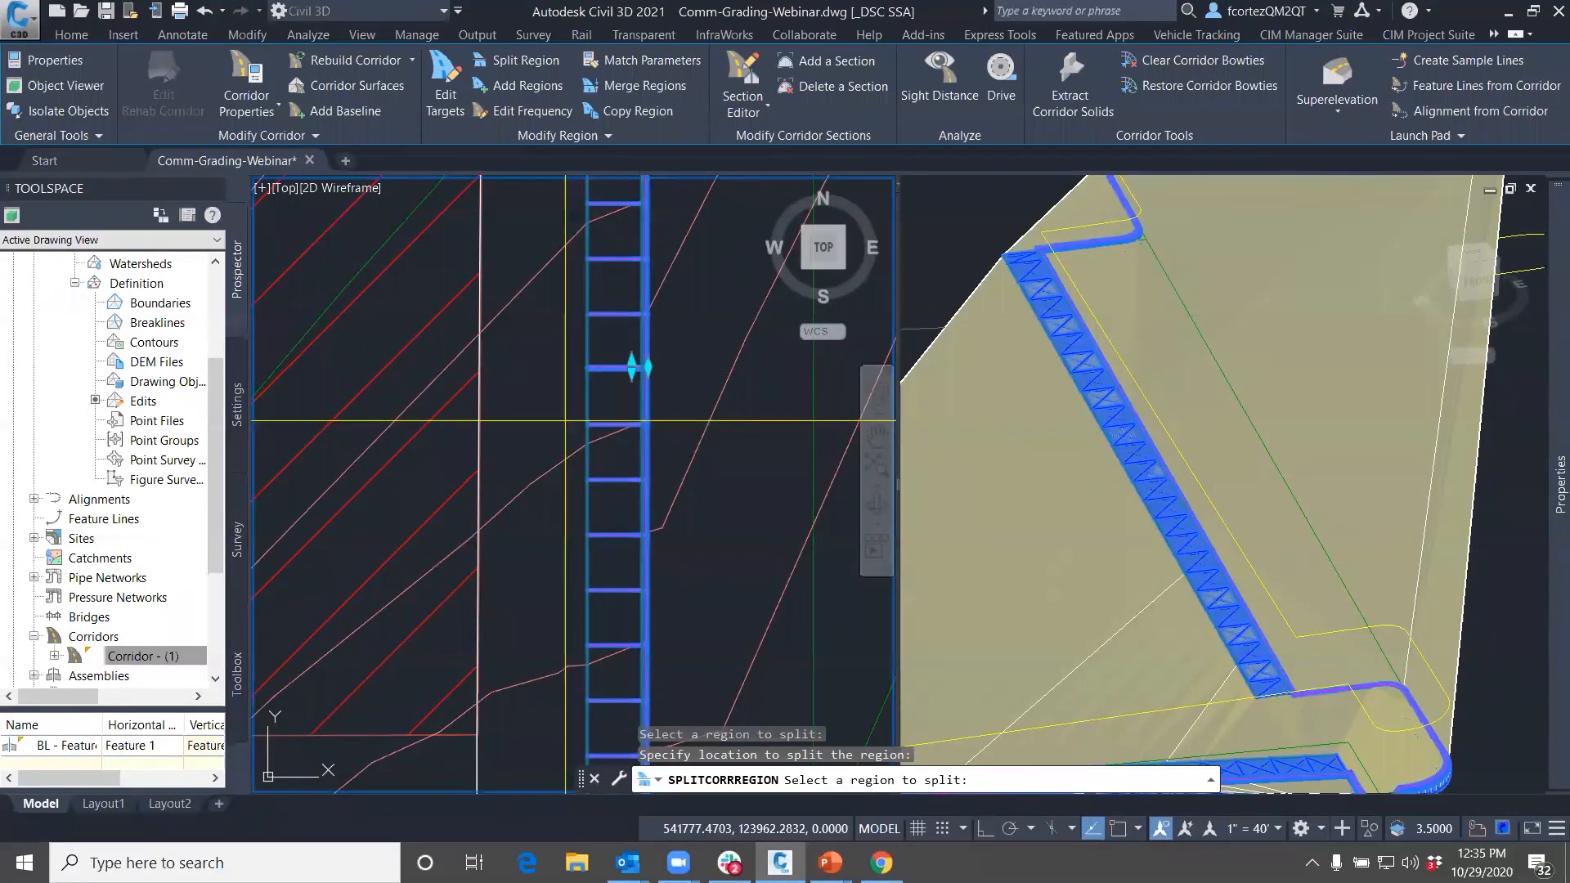
pyautogui.click(567, 424)
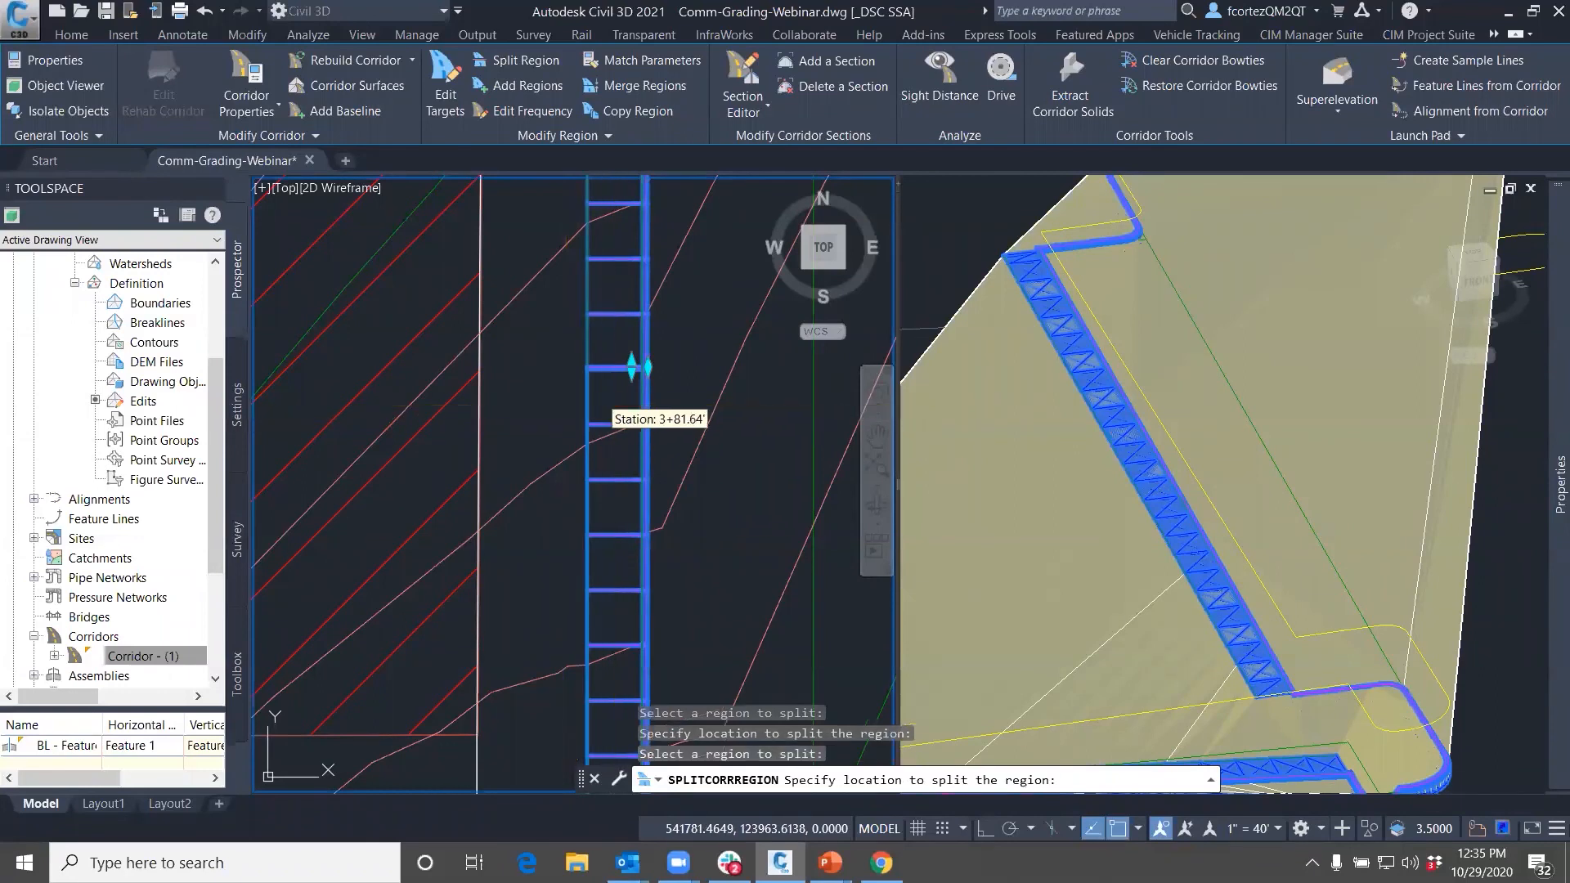
pyautogui.click(565, 425)
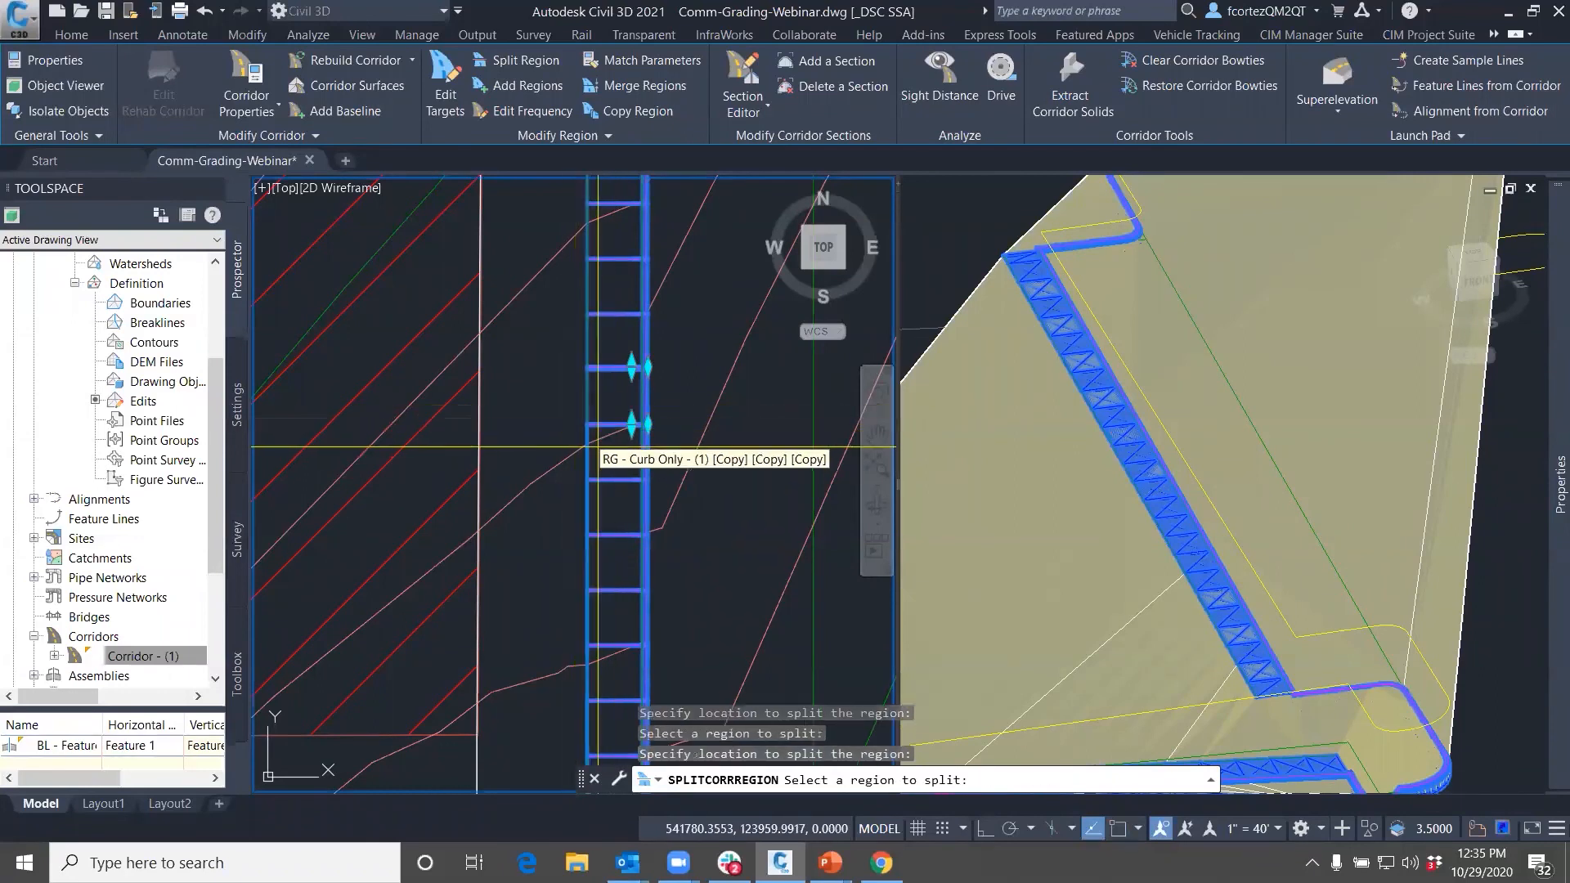
# Split the remaining southern part of the east sidewalk region at station 3+70.18 and at the next section line south
pyautogui.click(599, 462)
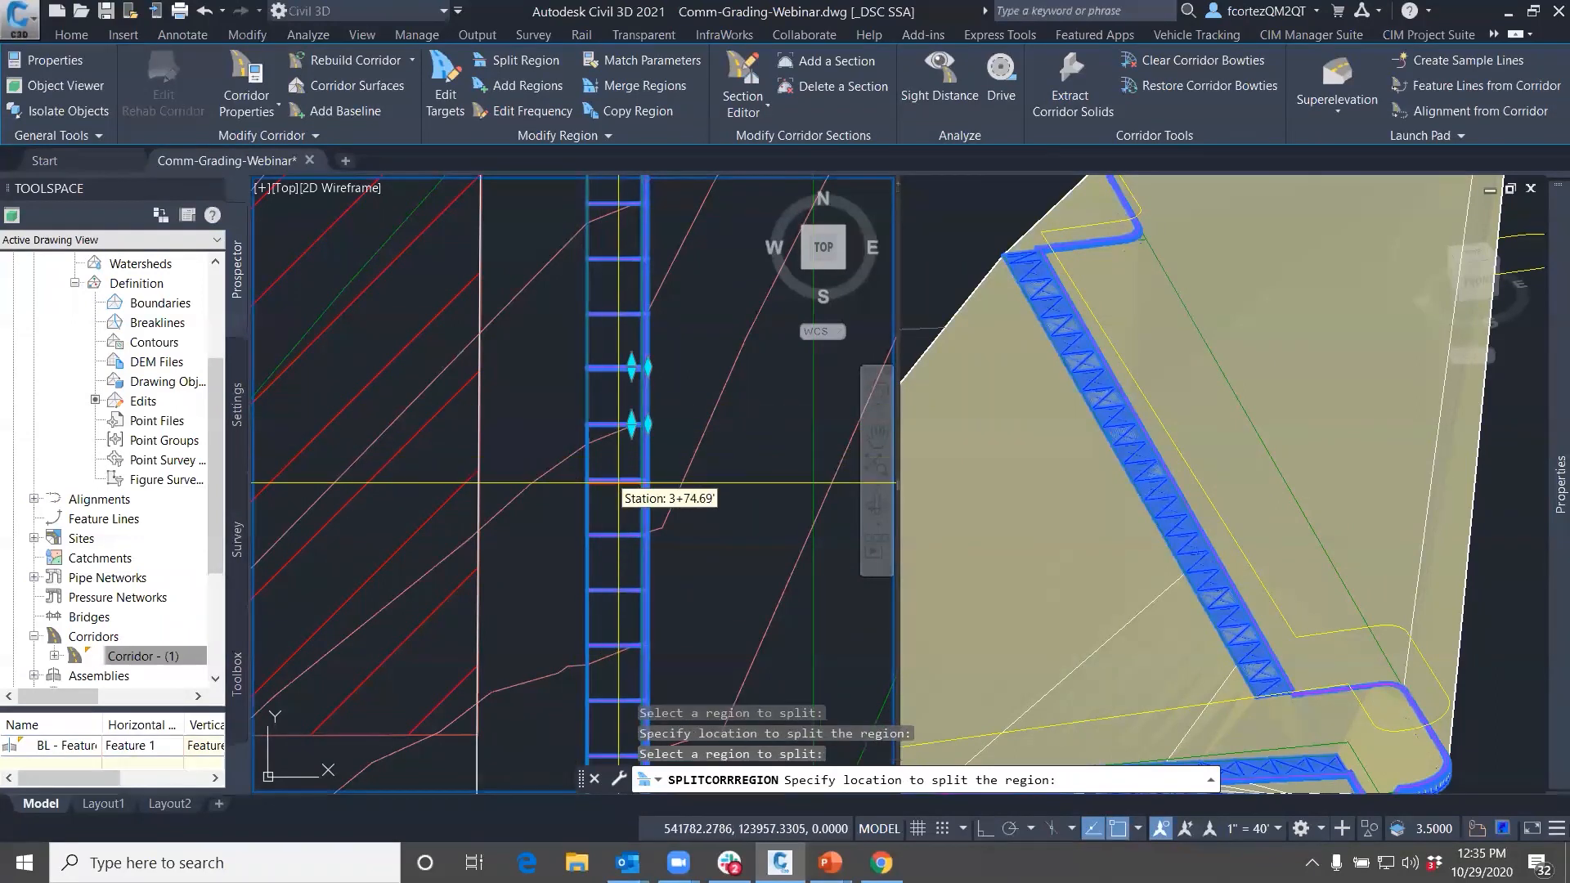
pyautogui.click(613, 533)
pyautogui.click(608, 564)
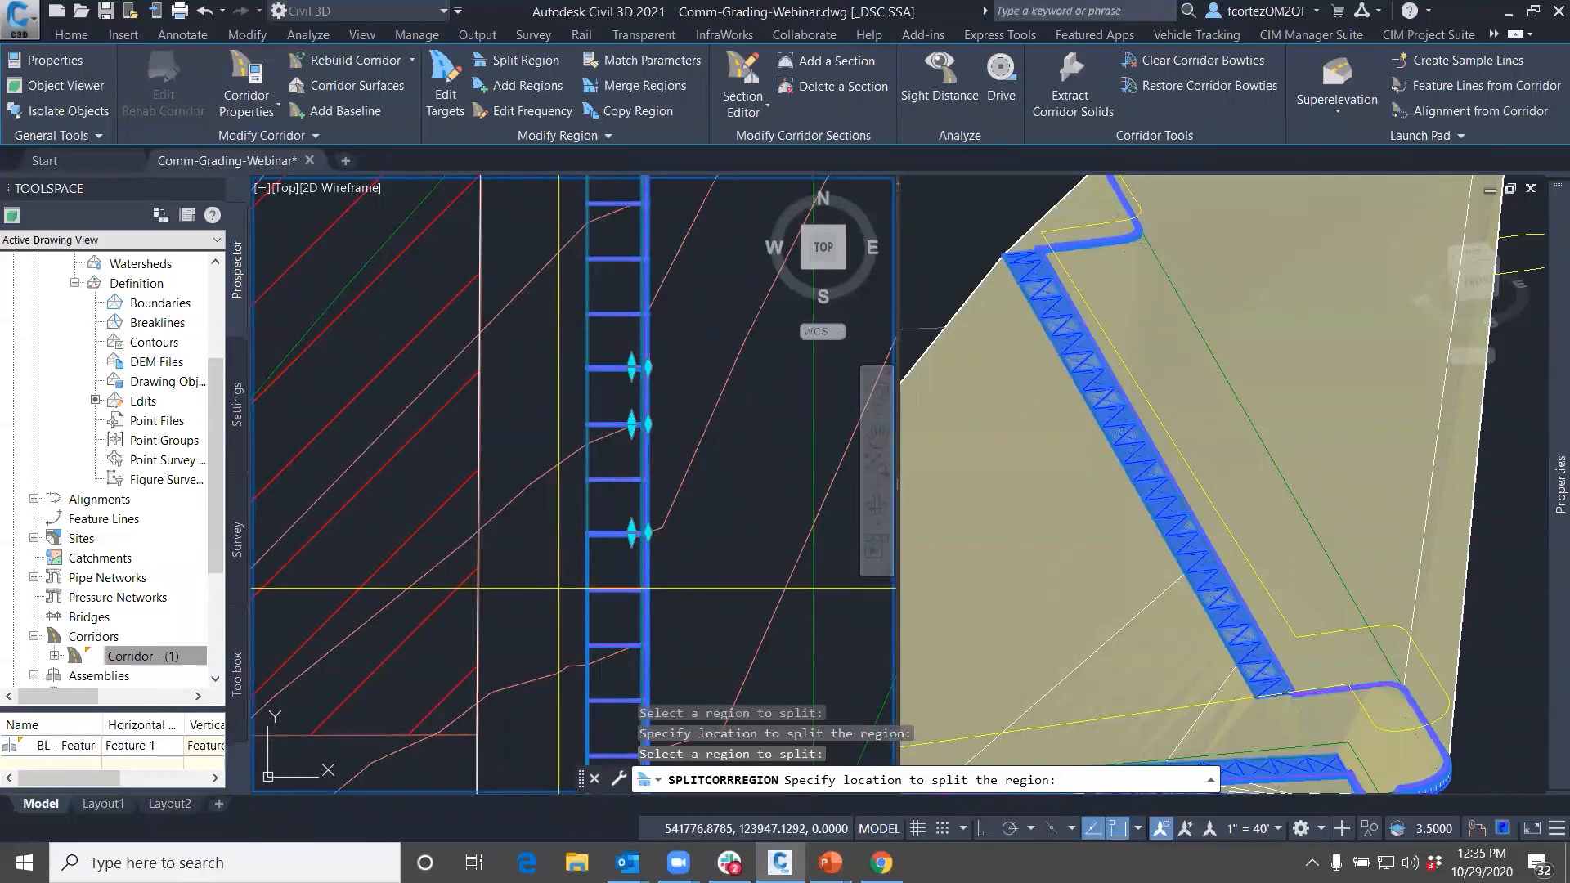
pyautogui.click(559, 589)
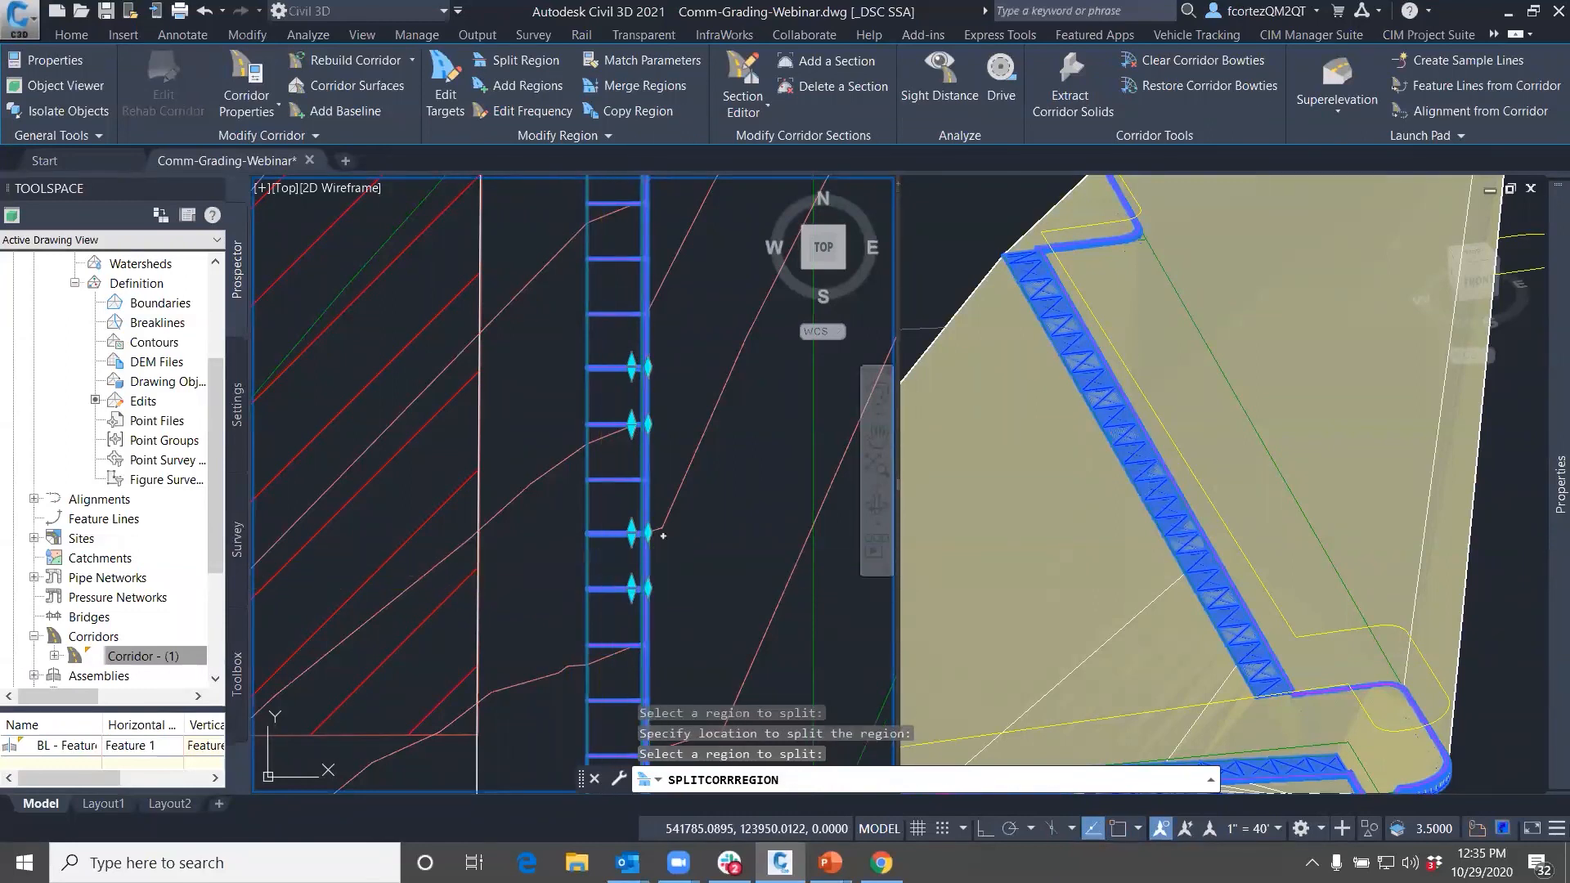
pyautogui.press('Return')
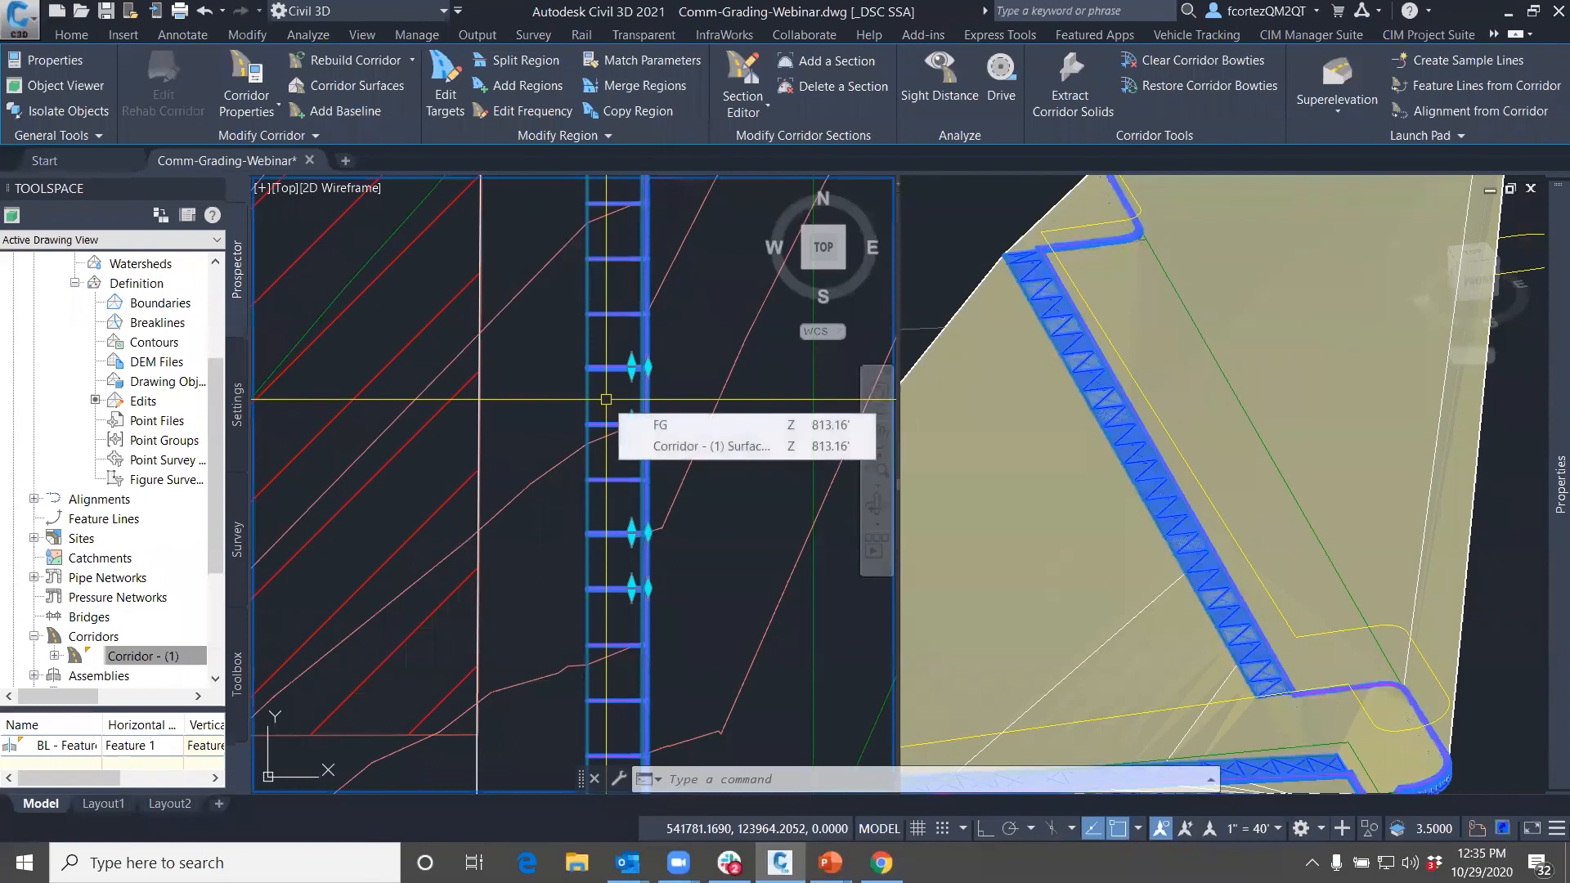
# Delete the short corridor region between the two northern splits, just north of station 3+80.00
pyautogui.scroll(4, 608, 383)
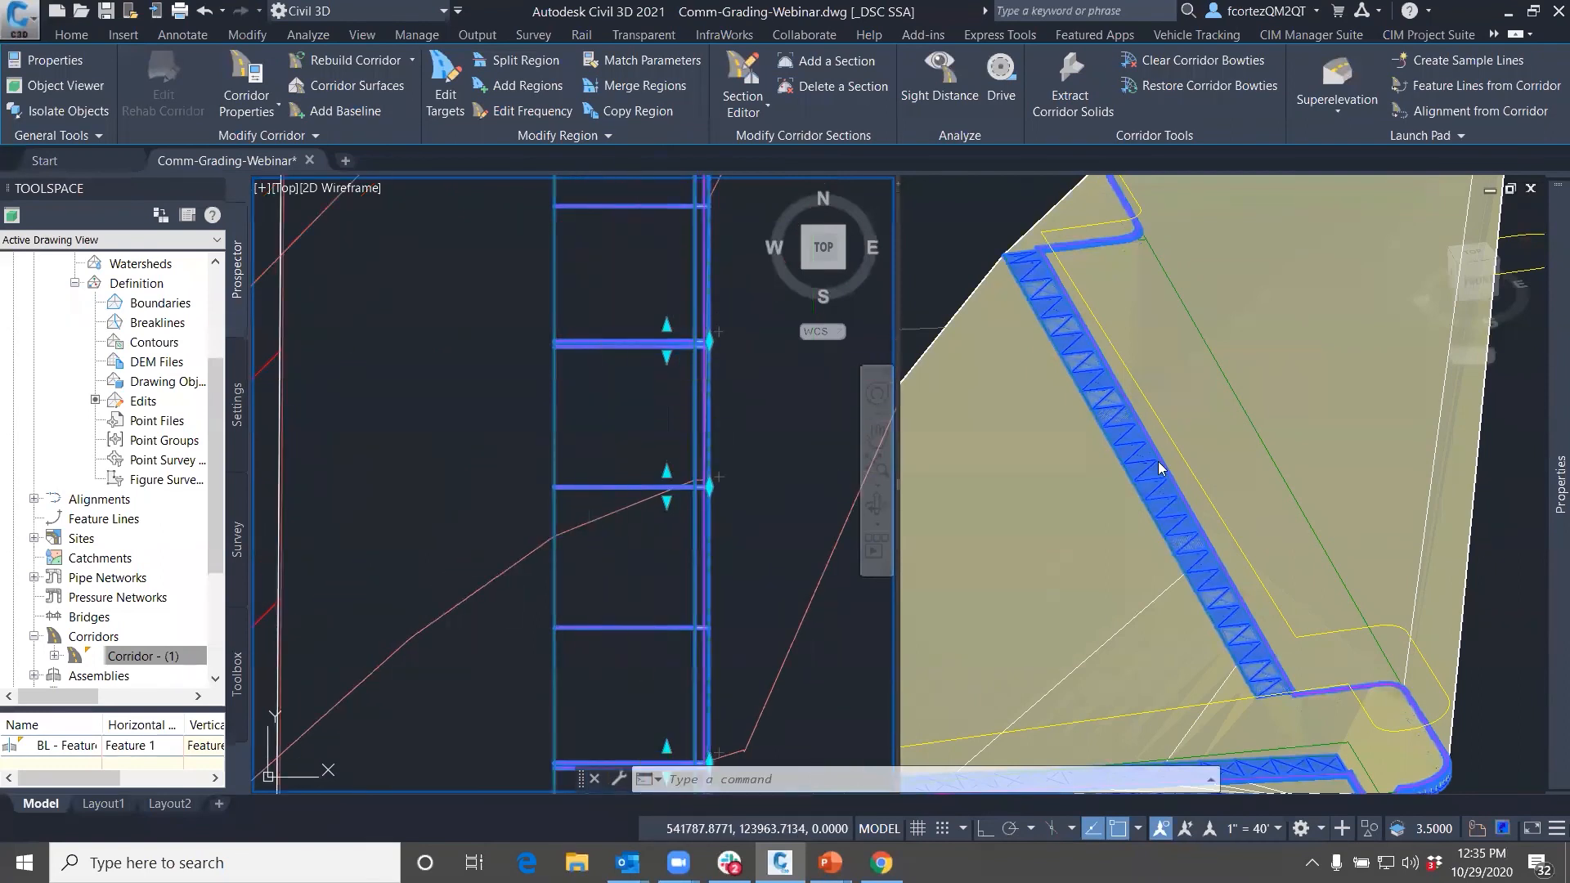
pyautogui.scroll(-3, 605, 482)
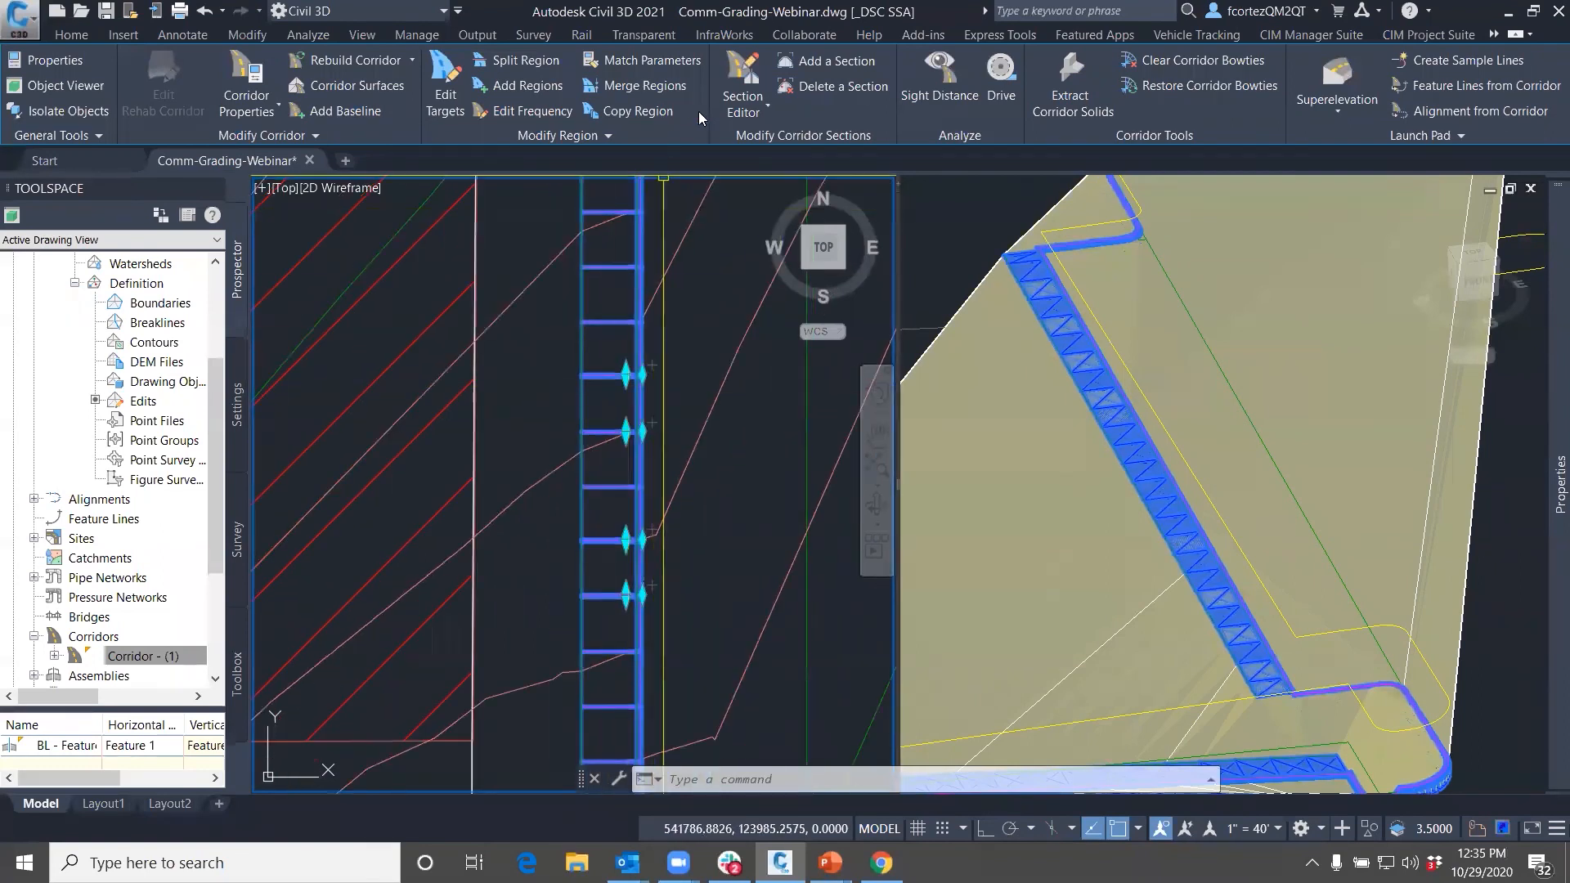
pyautogui.click(574, 137)
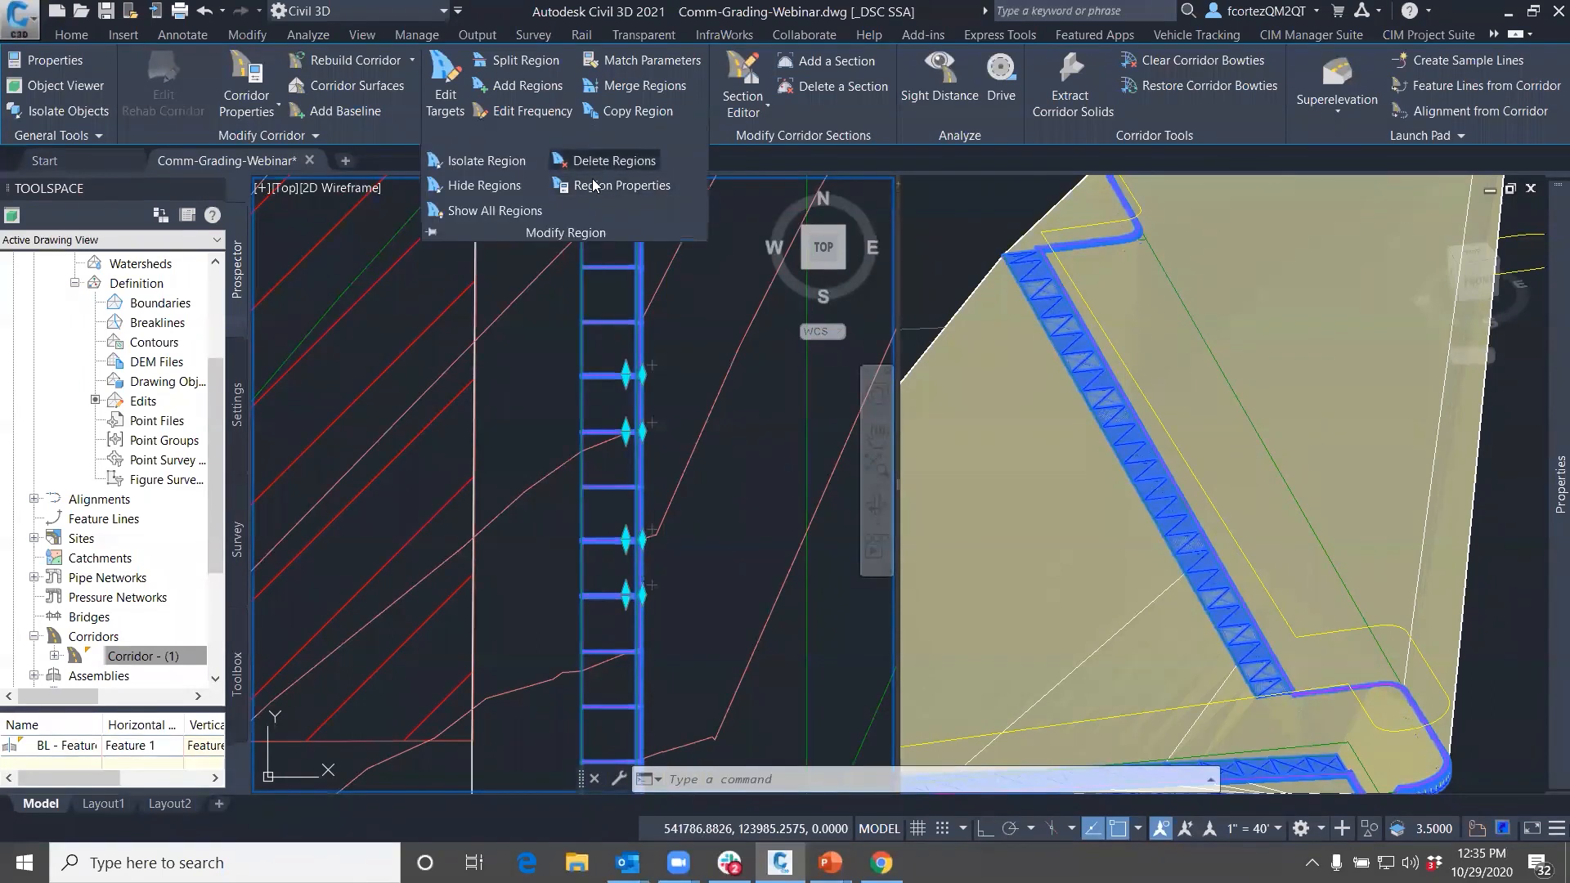
pyautogui.click(605, 161)
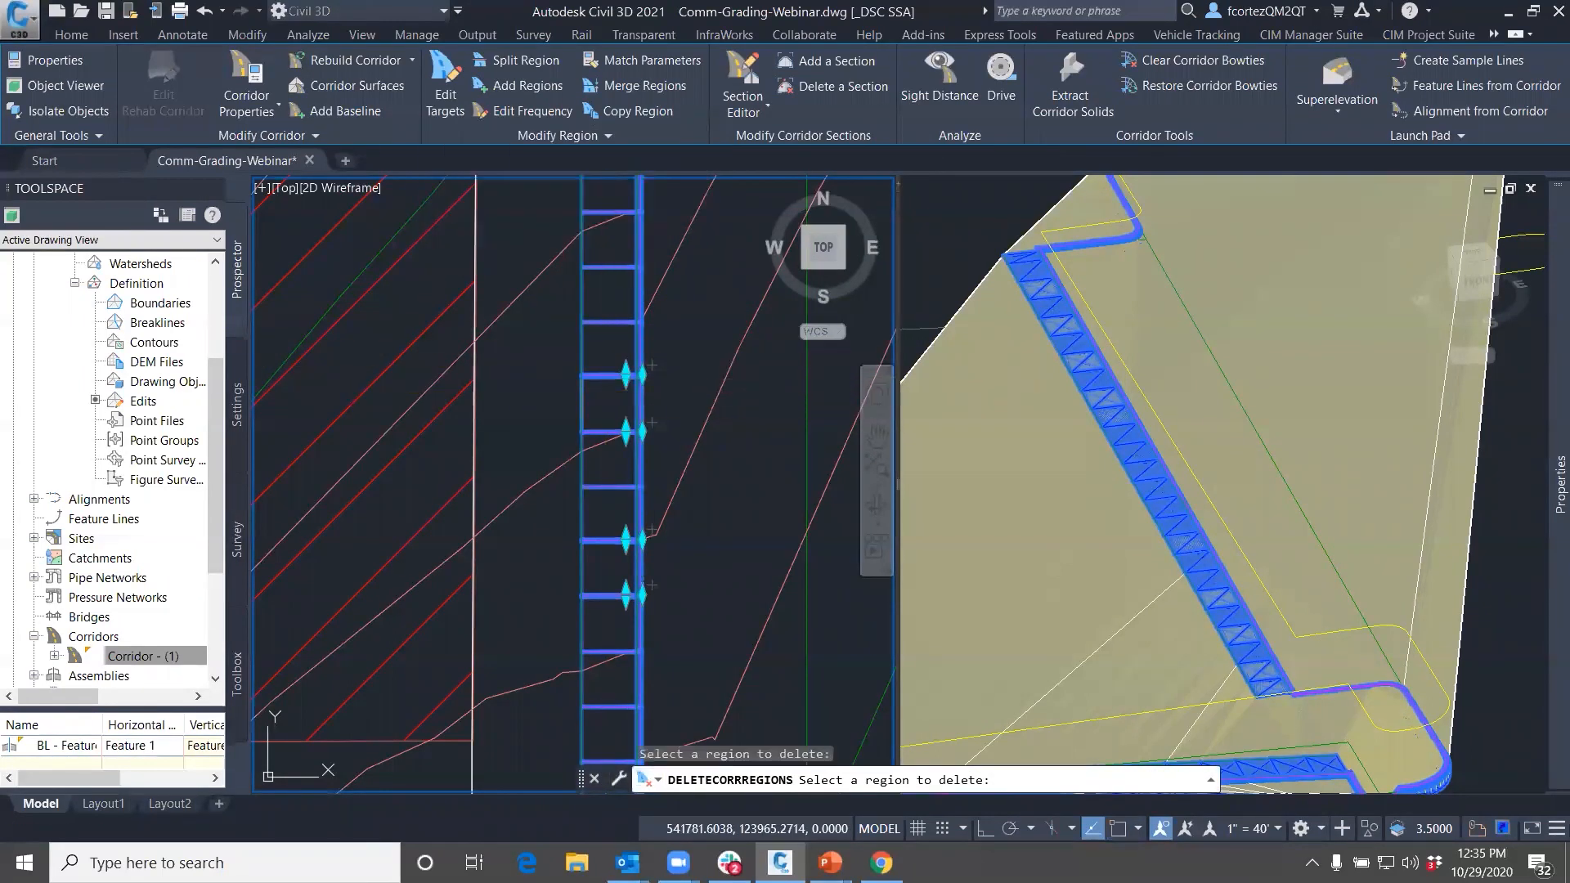
pyautogui.press('Return')
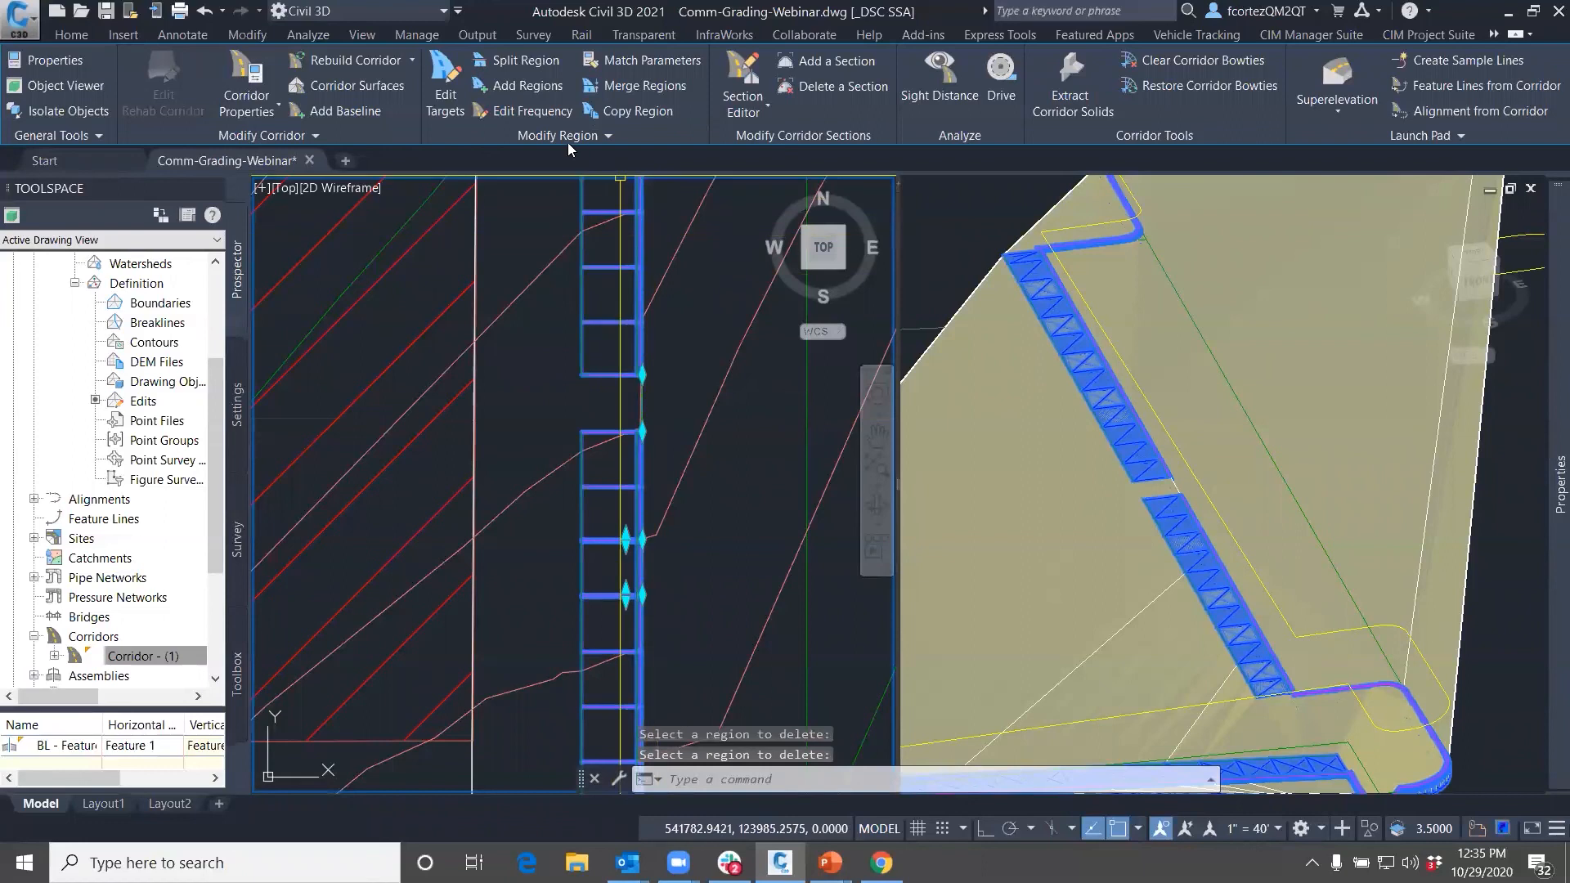
# Delete the short corridor region between the two southern splits, just south of station 3+70.18
pyautogui.click(568, 141)
pyautogui.click(605, 163)
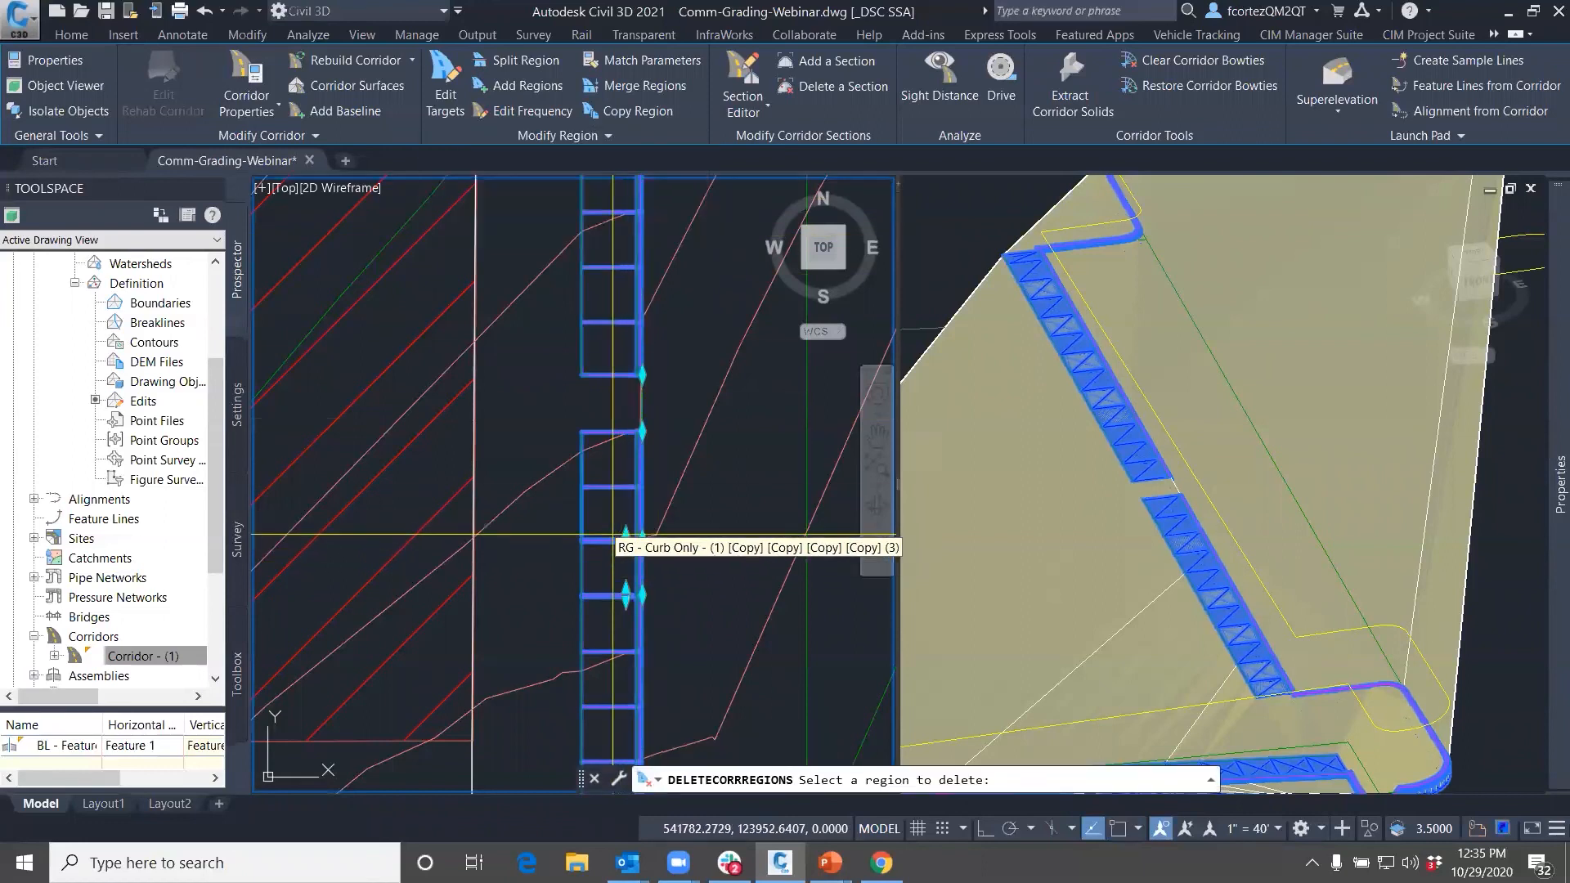
pyautogui.click(614, 560)
pyautogui.press('Return')
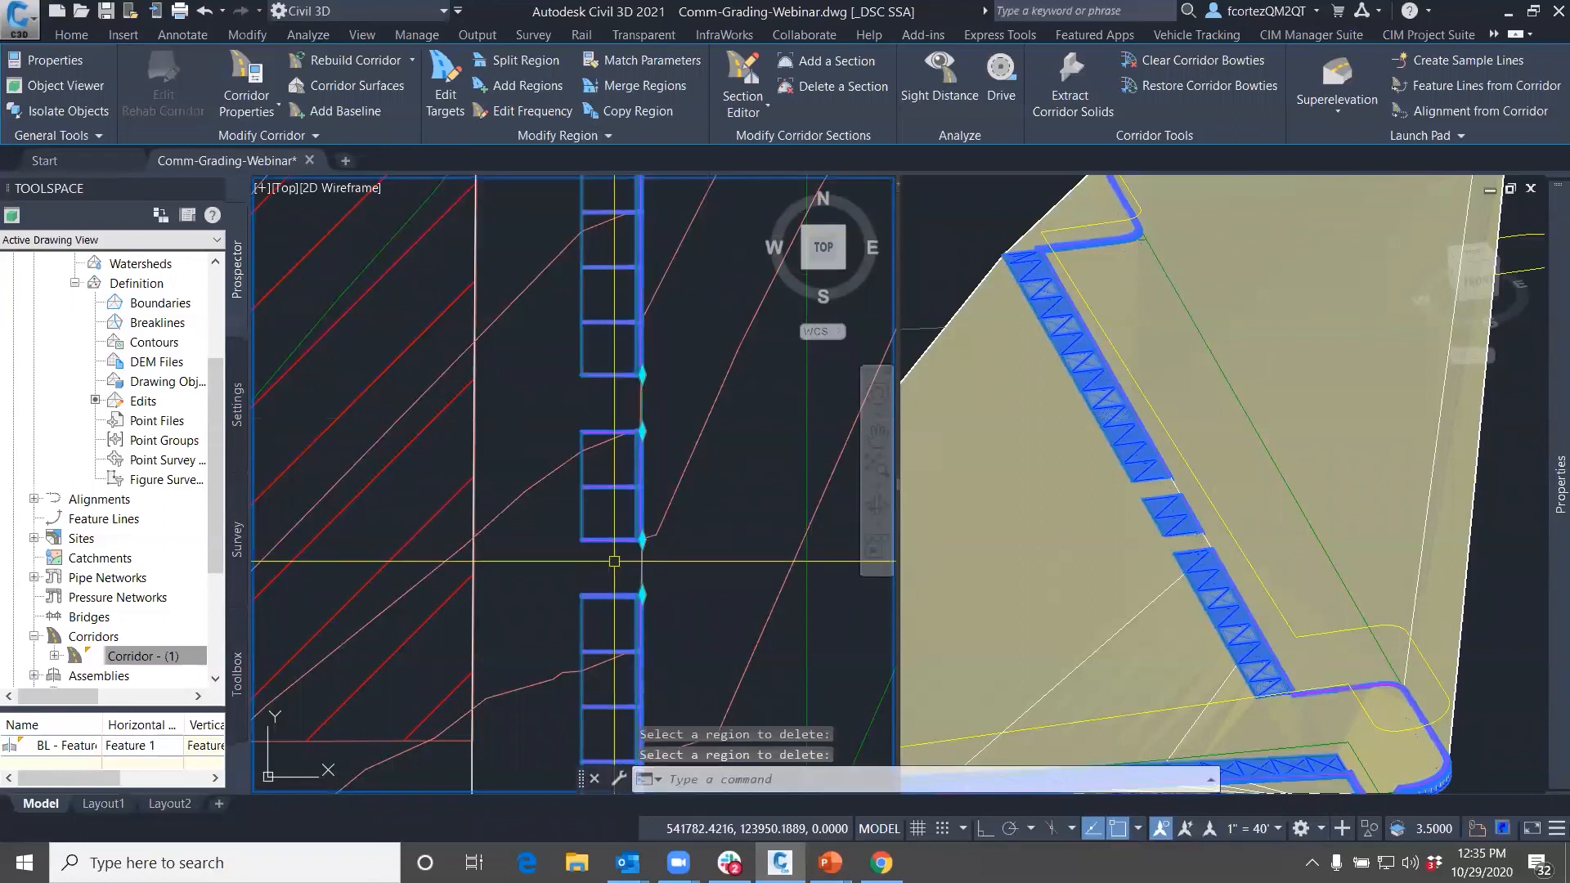
pyautogui.press('Escape')
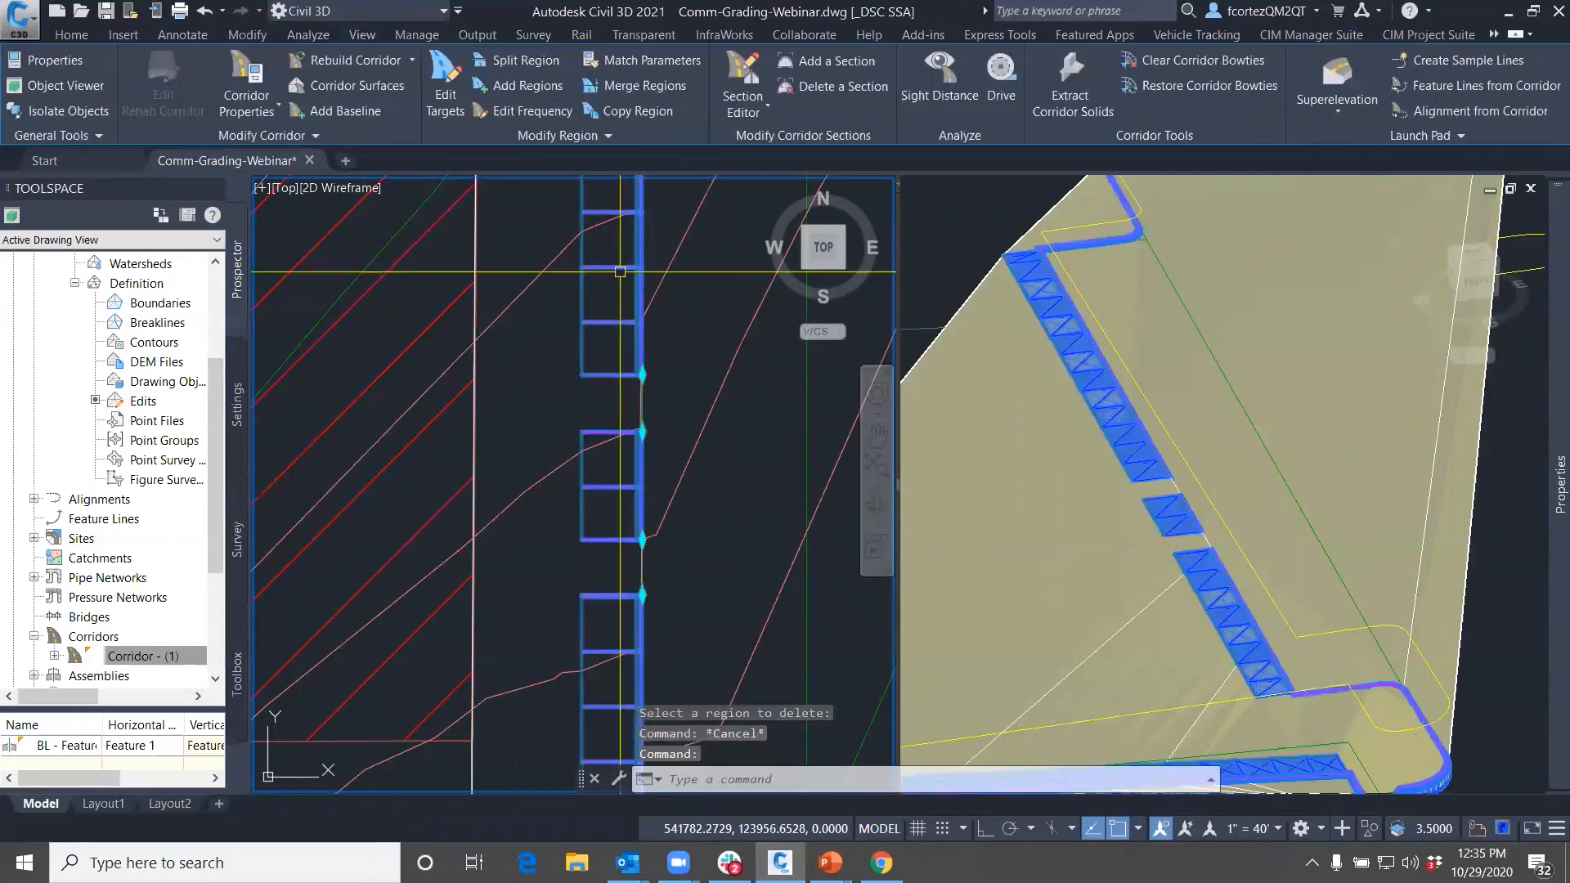
# Assign the Curb Landing assembly to the isolated corridor region between stations 3+70.18 and 3+80.00
pyautogui.click(605, 135)
pyautogui.click(610, 182)
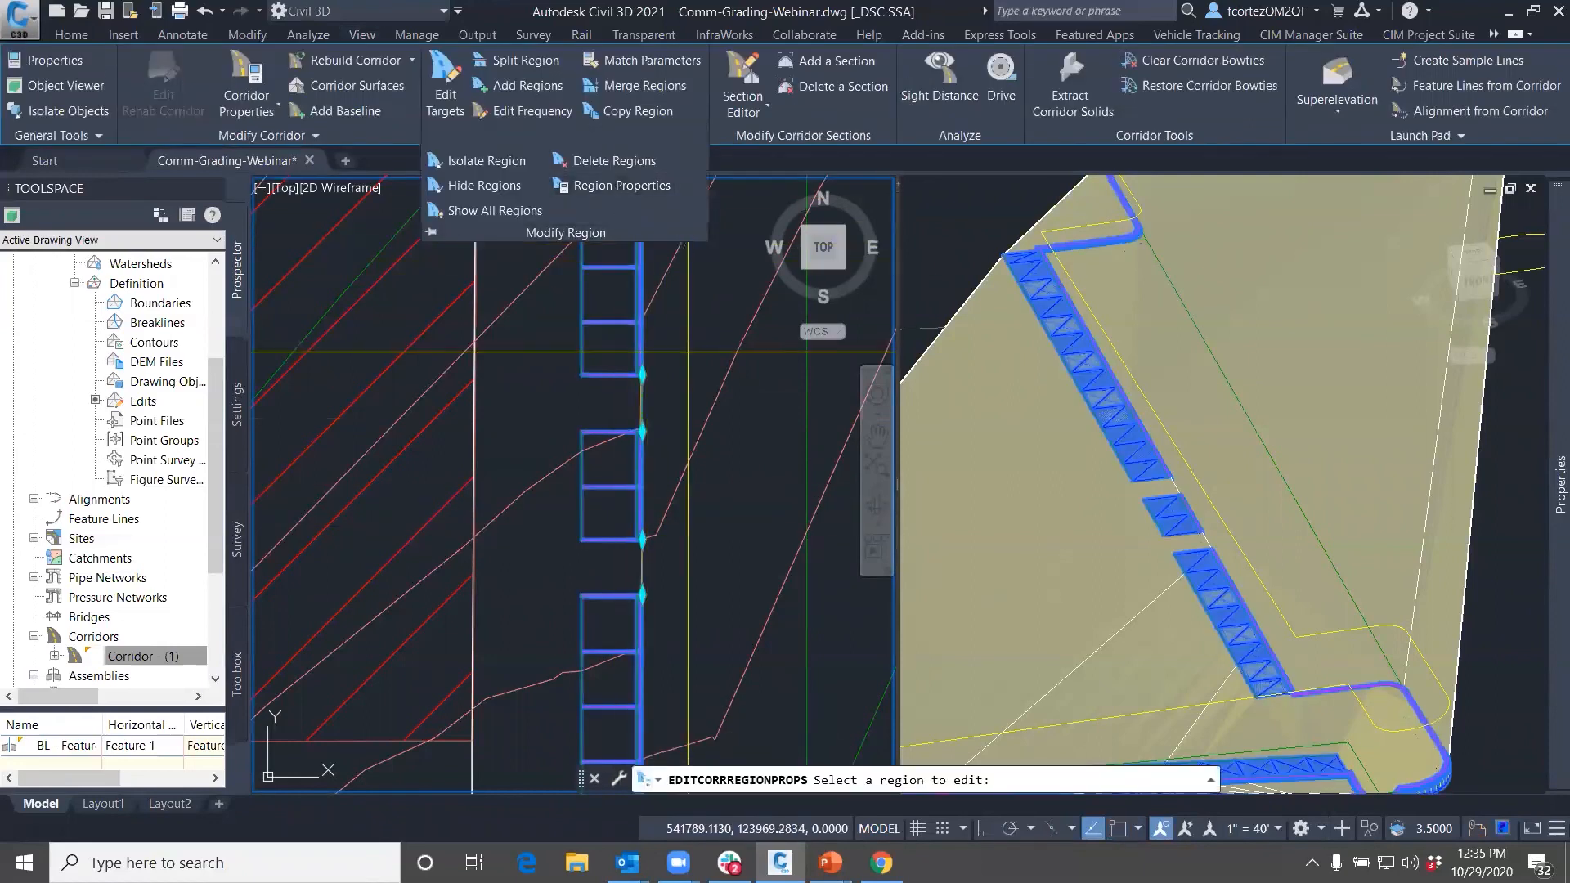
pyautogui.click(617, 497)
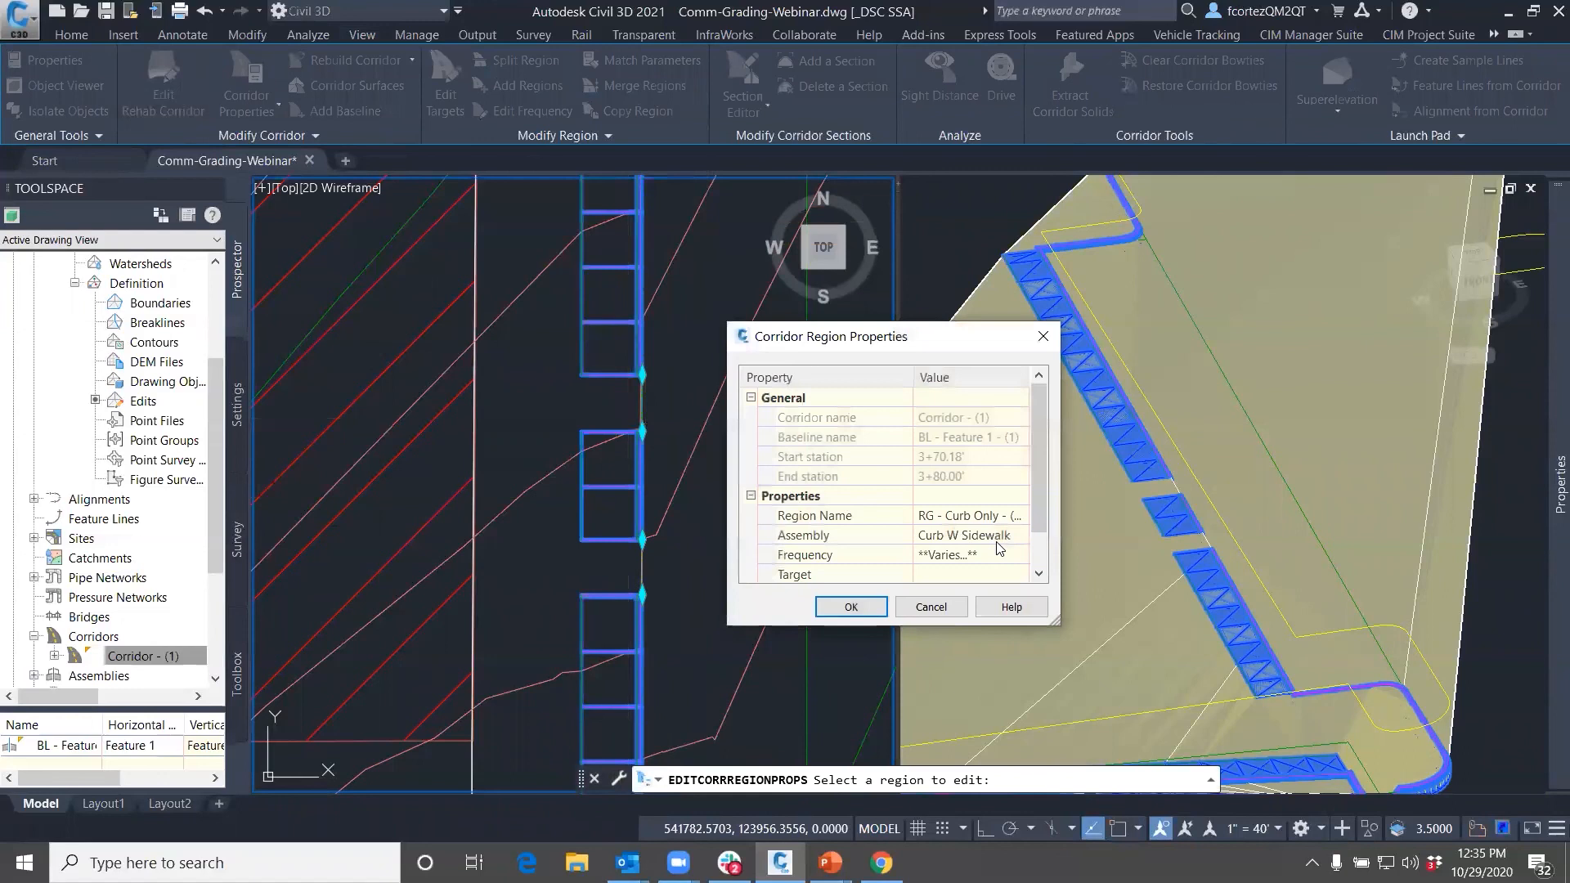
pyautogui.click(1017, 536)
pyautogui.click(785, 474)
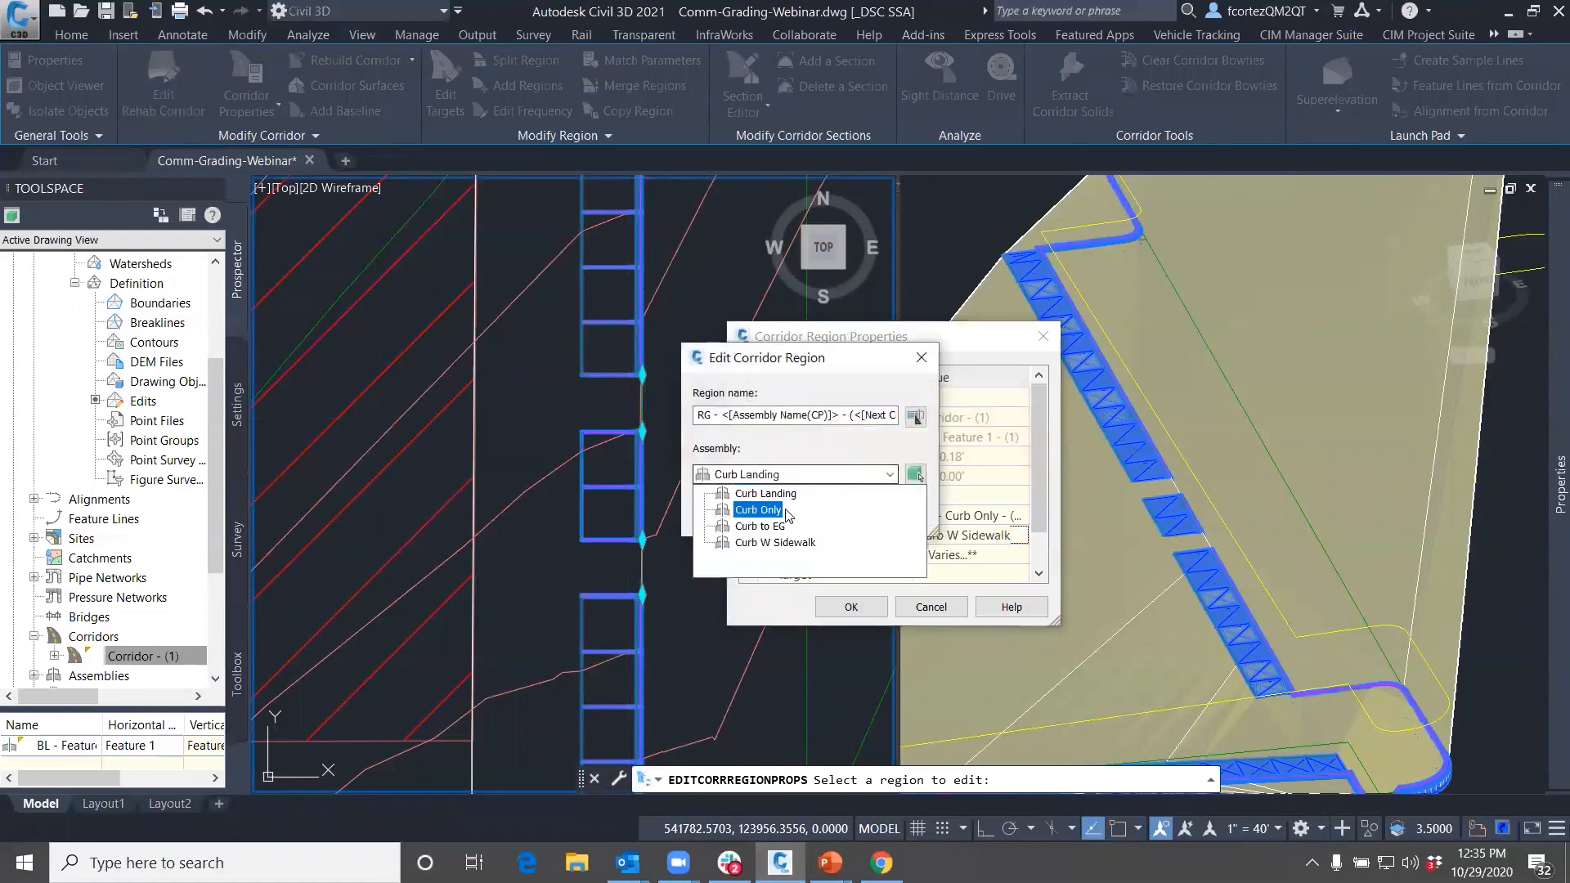
pyautogui.click(769, 494)
pyautogui.click(724, 517)
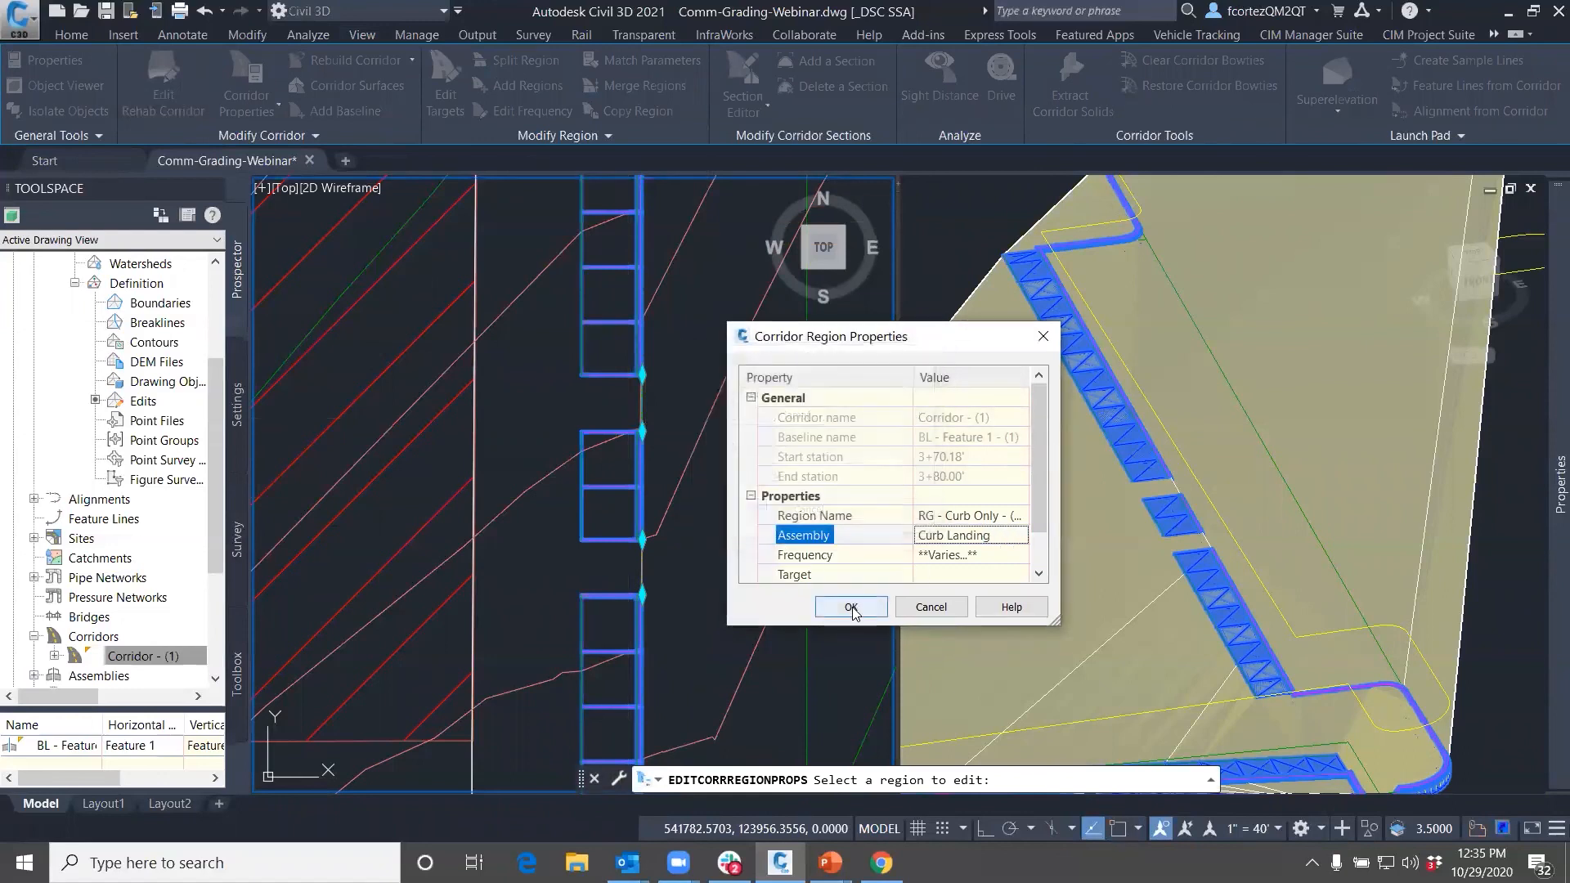
pyautogui.click(851, 607)
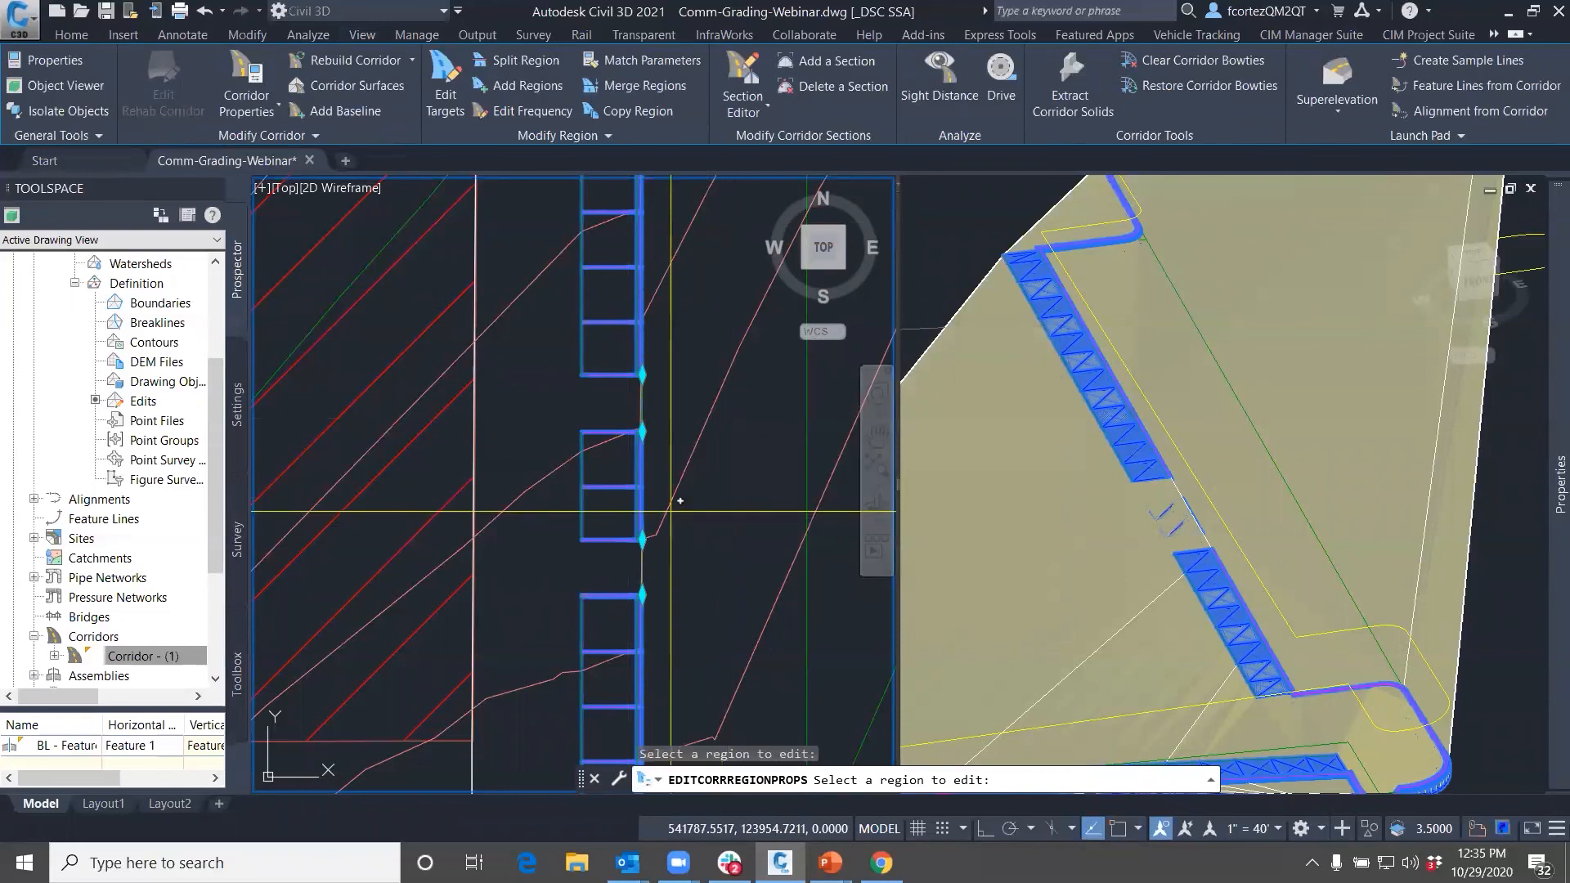
pyautogui.press('Return')
# Set the 3D viewport to the SE isometric view and zoom it to the drawing extents
pyautogui.click(1171, 486)
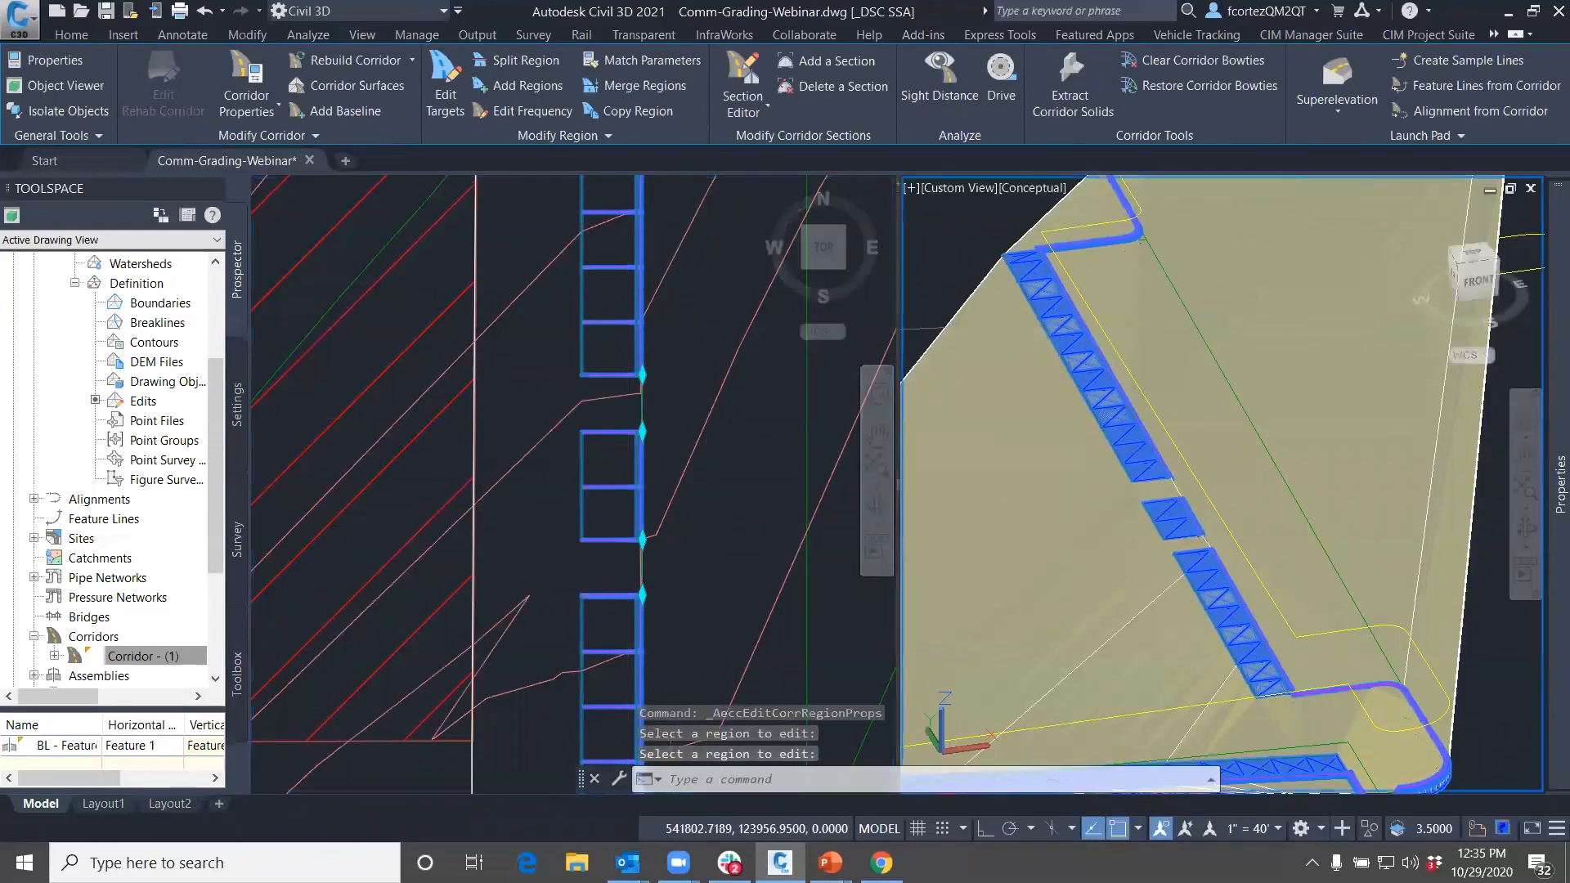
pyautogui.click(360, 34)
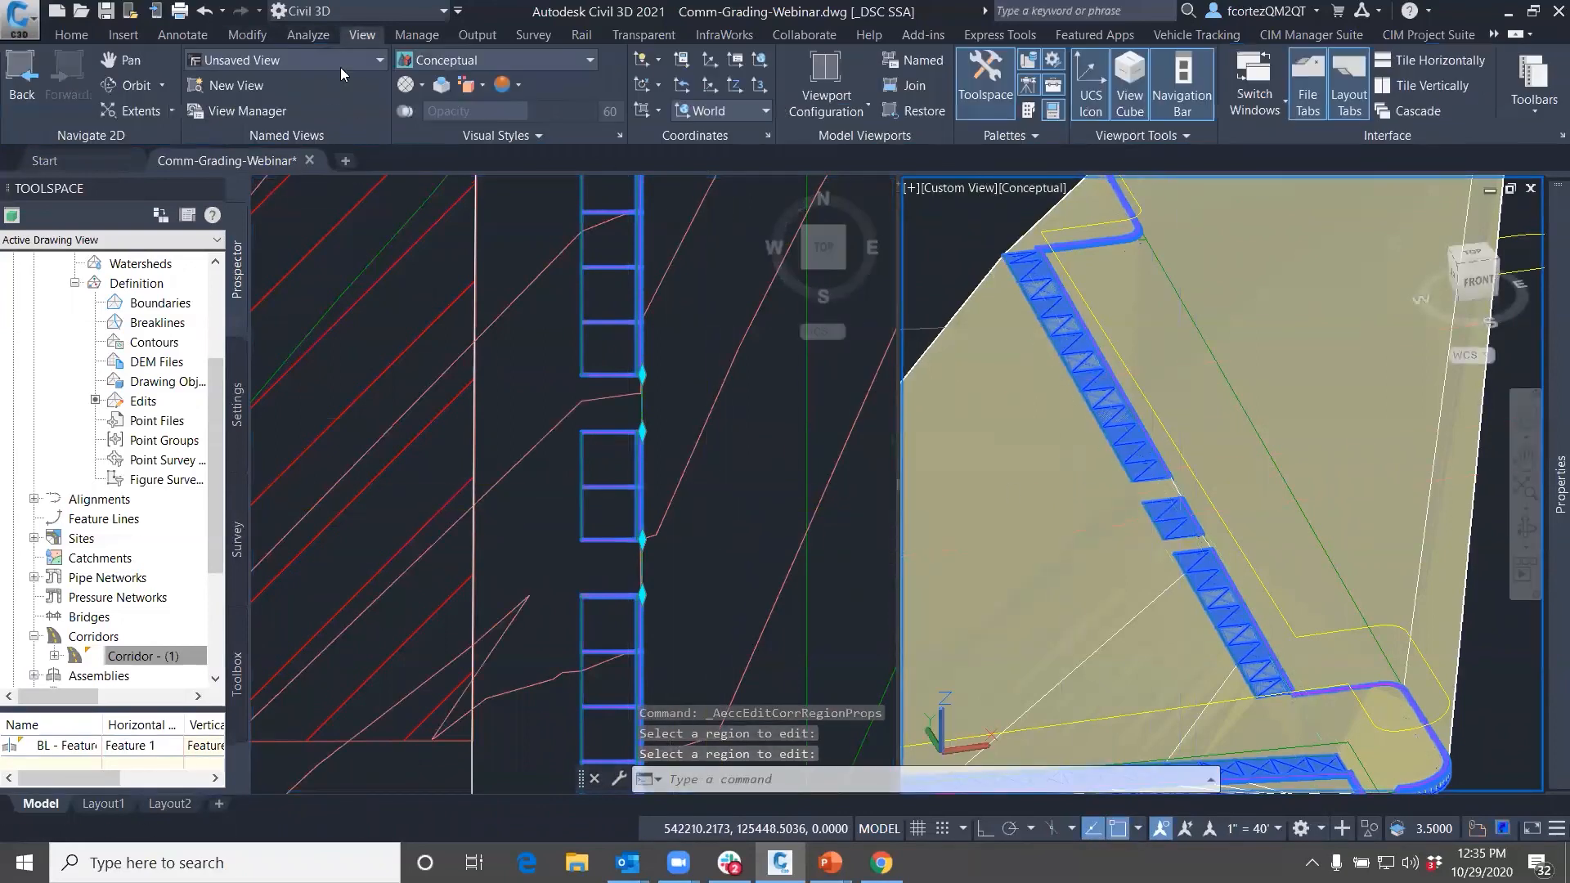
pyautogui.click(129, 85)
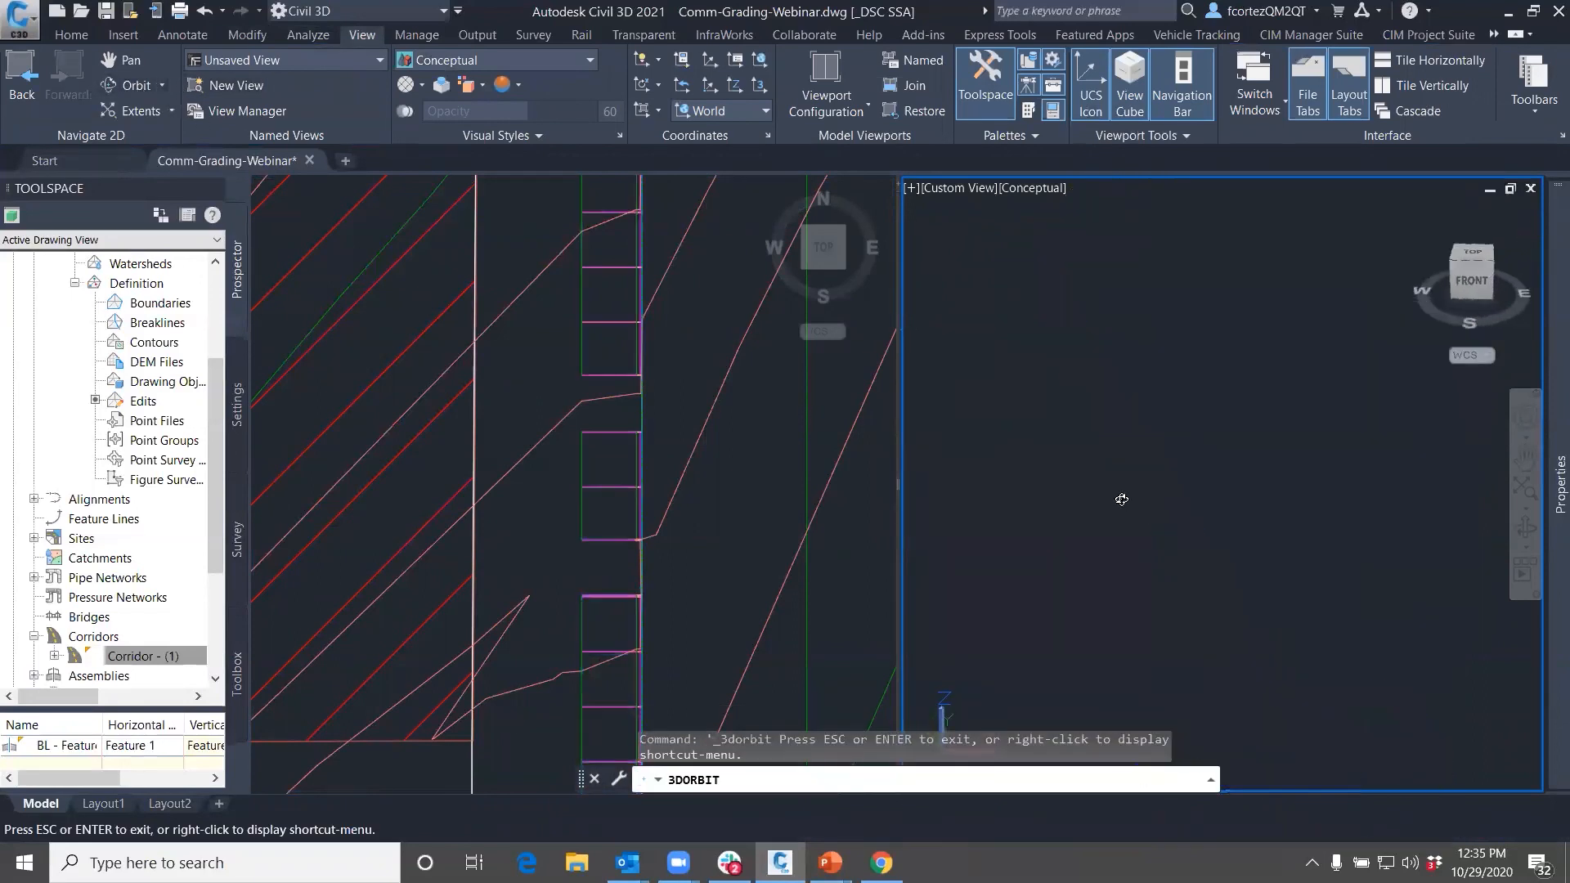
pyautogui.rightClick(1238, 510)
pyautogui.click(1300, 176)
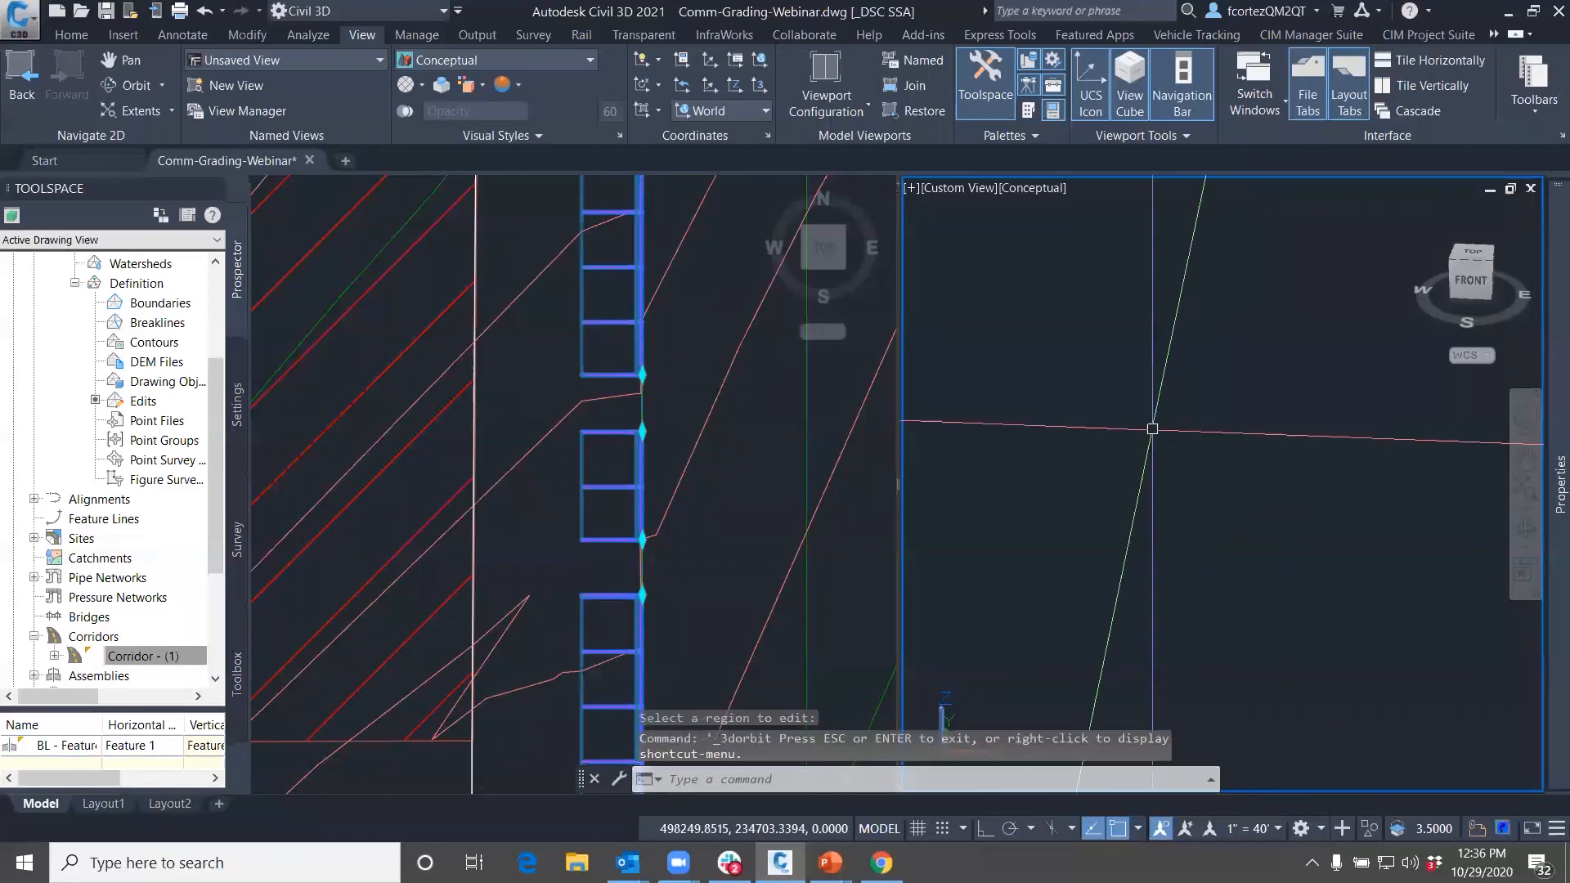
pyautogui.moveTo(1149, 426); pyautogui.dragTo(1166, 454, button='middle')
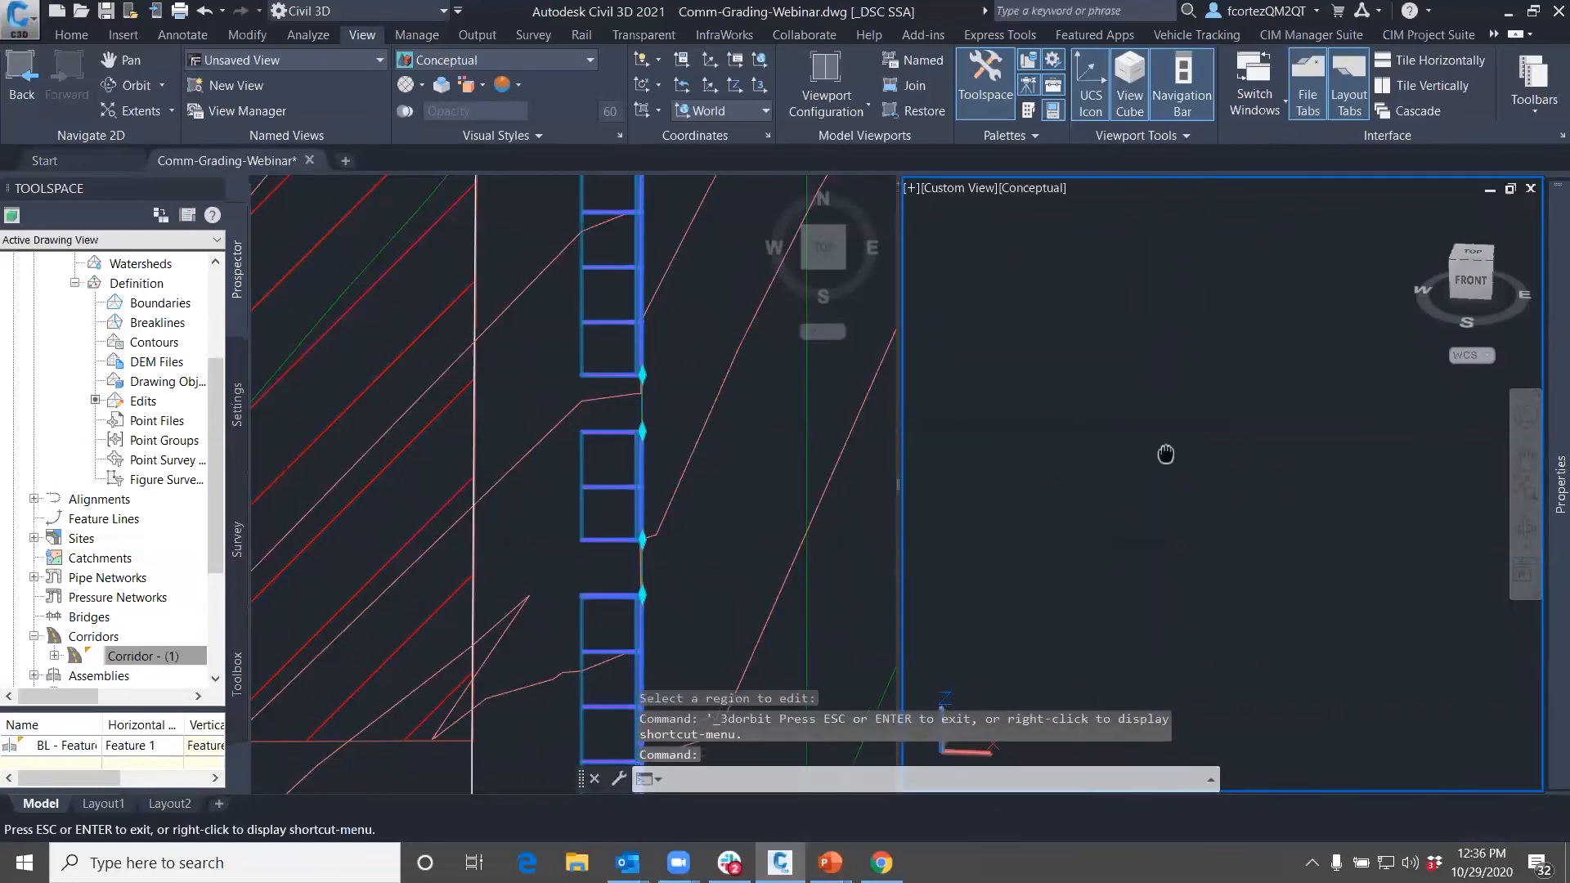
pyautogui.click(1473, 278)
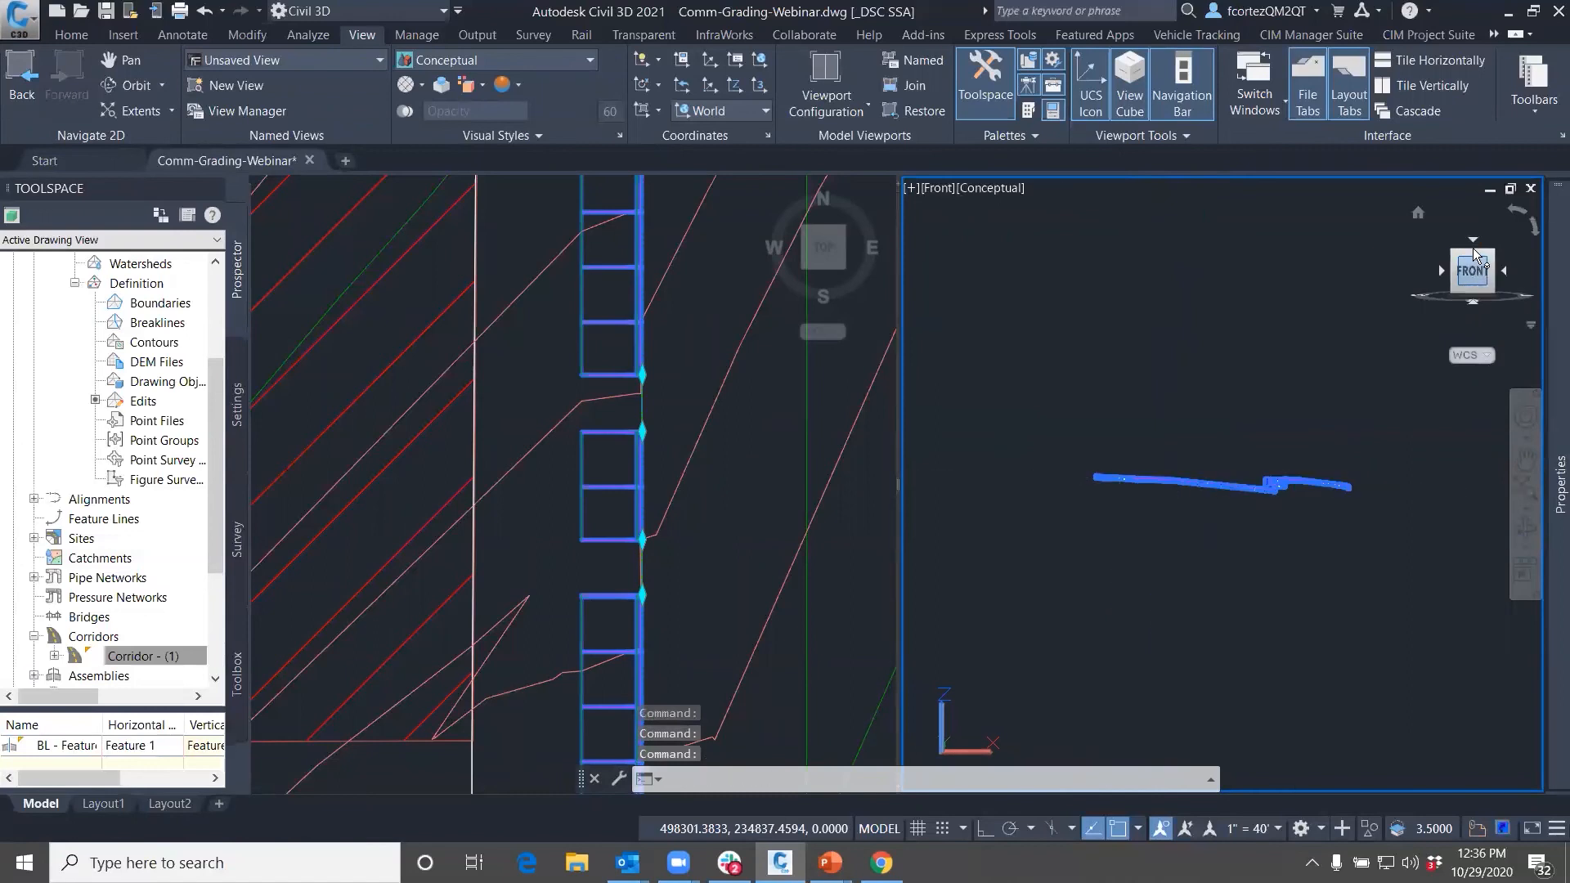
pyautogui.click(1475, 253)
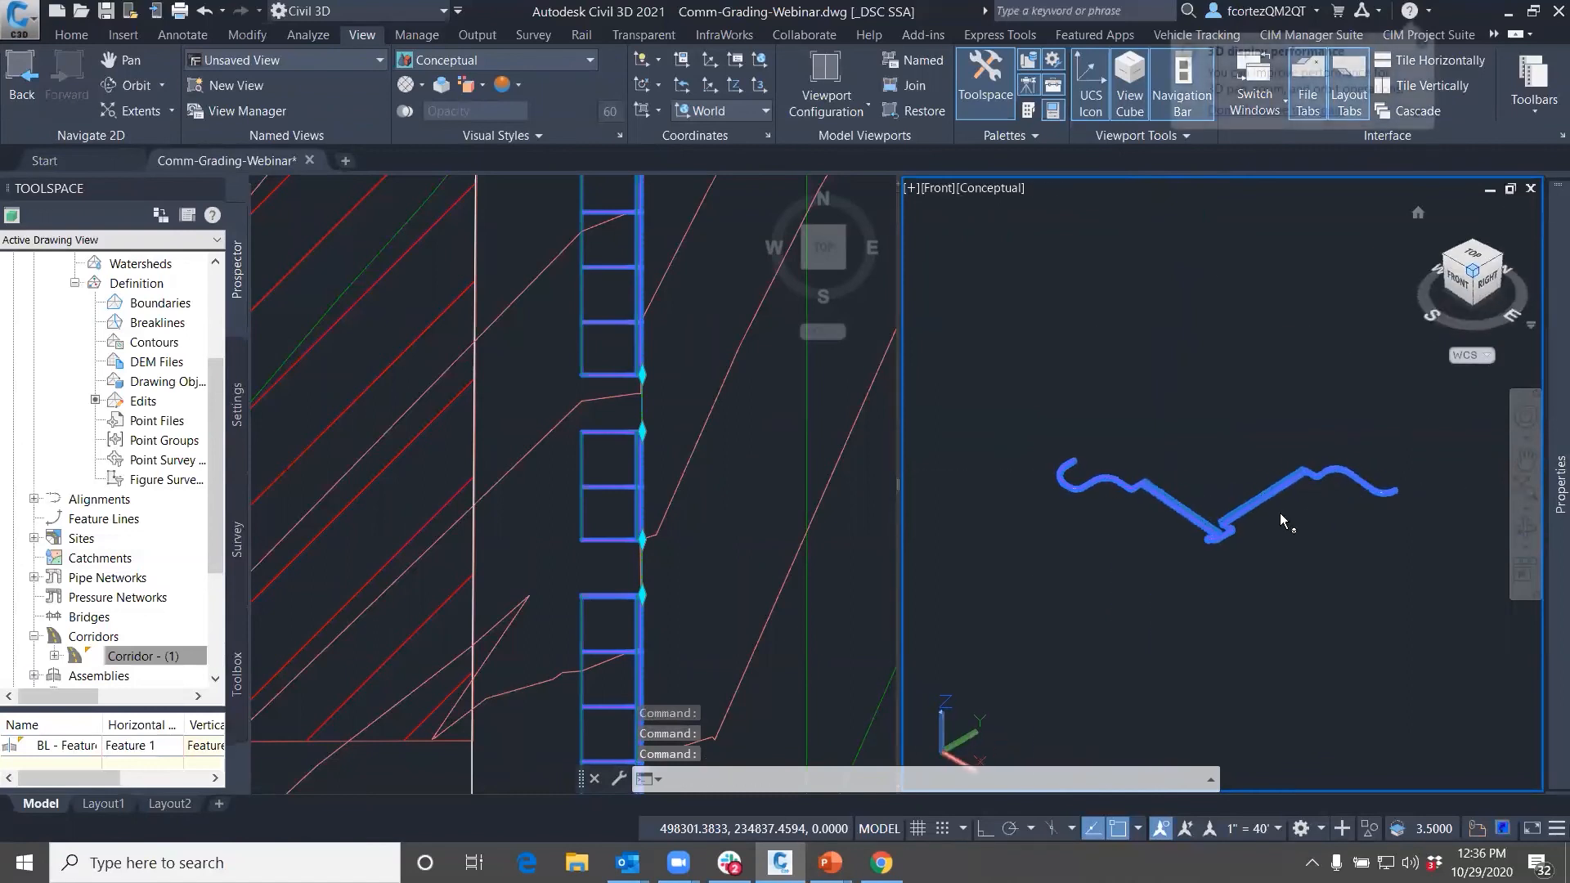
pyautogui.scroll(4, 1279, 513)
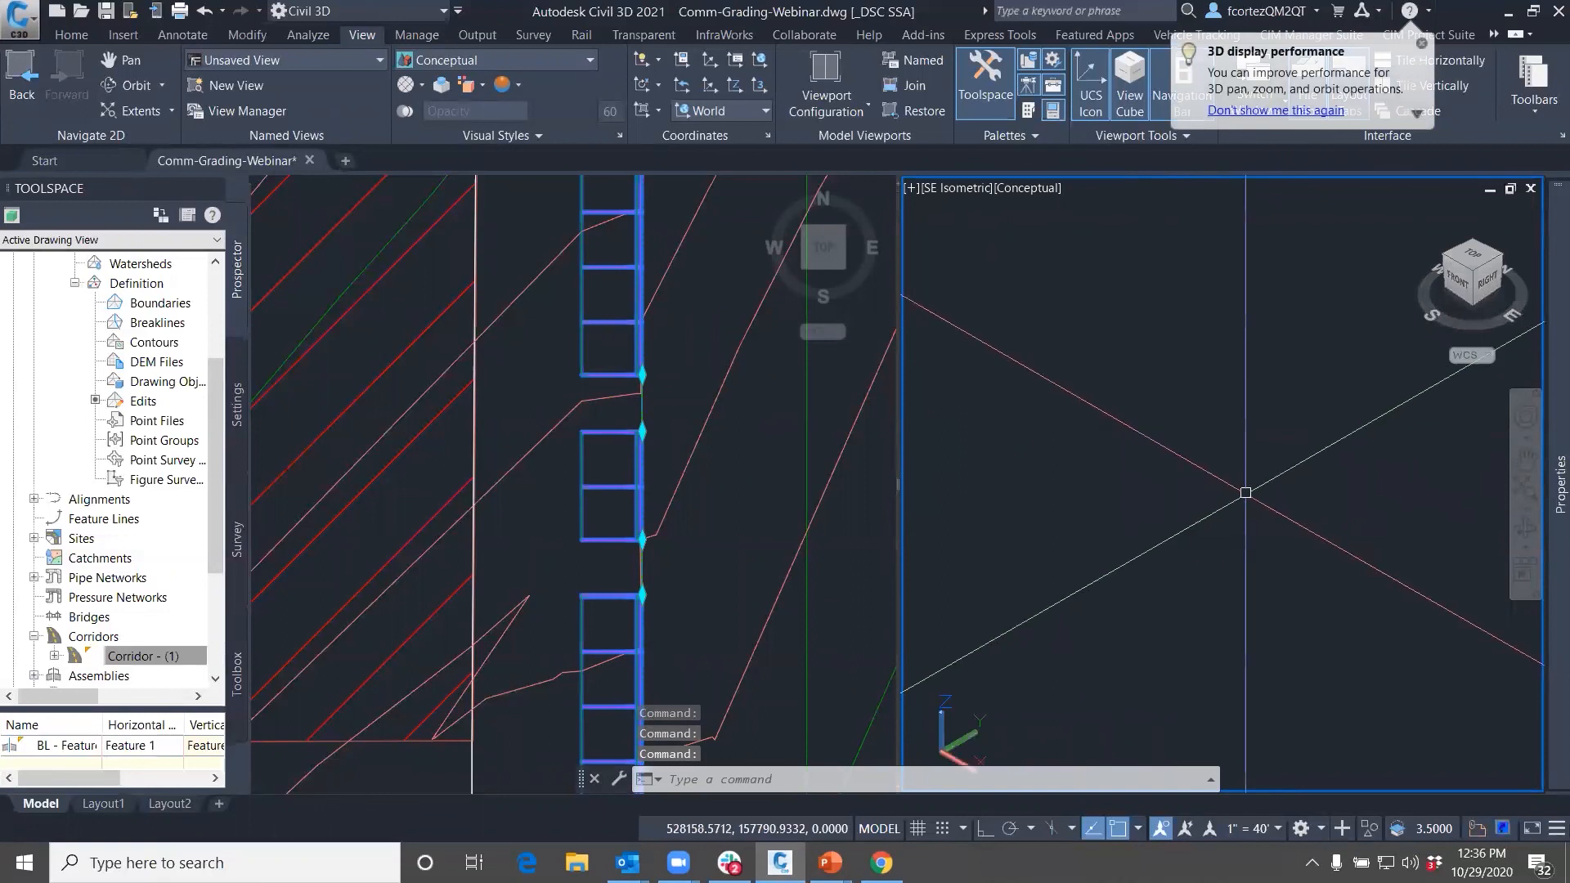
pyautogui.rightClick(1251, 67)
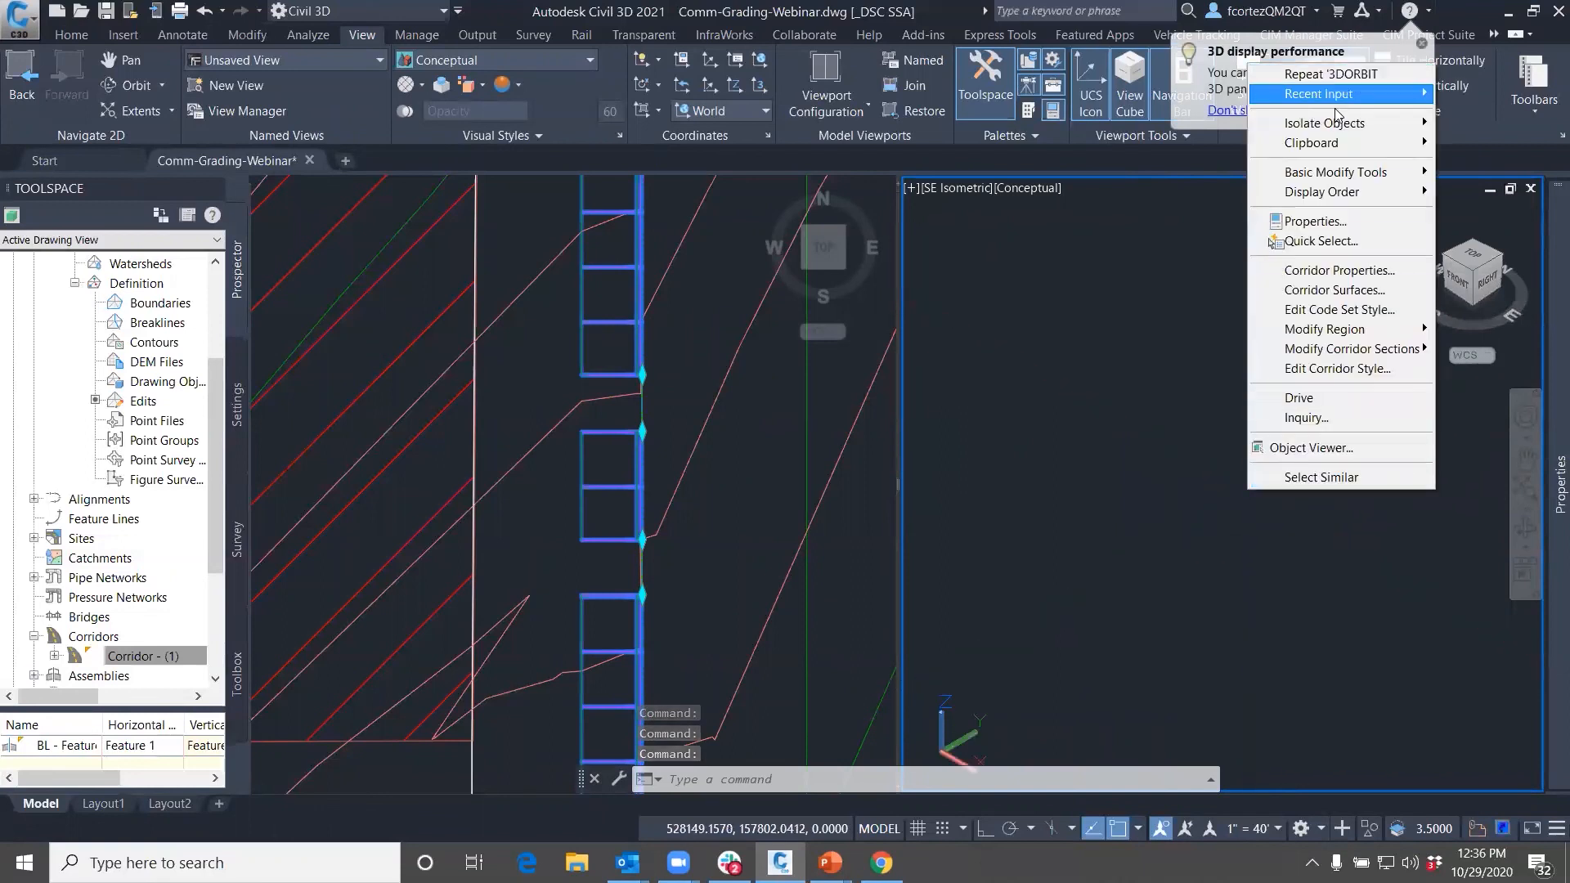
pyautogui.click(1465, 283)
pyautogui.scroll(-4, 1235, 412)
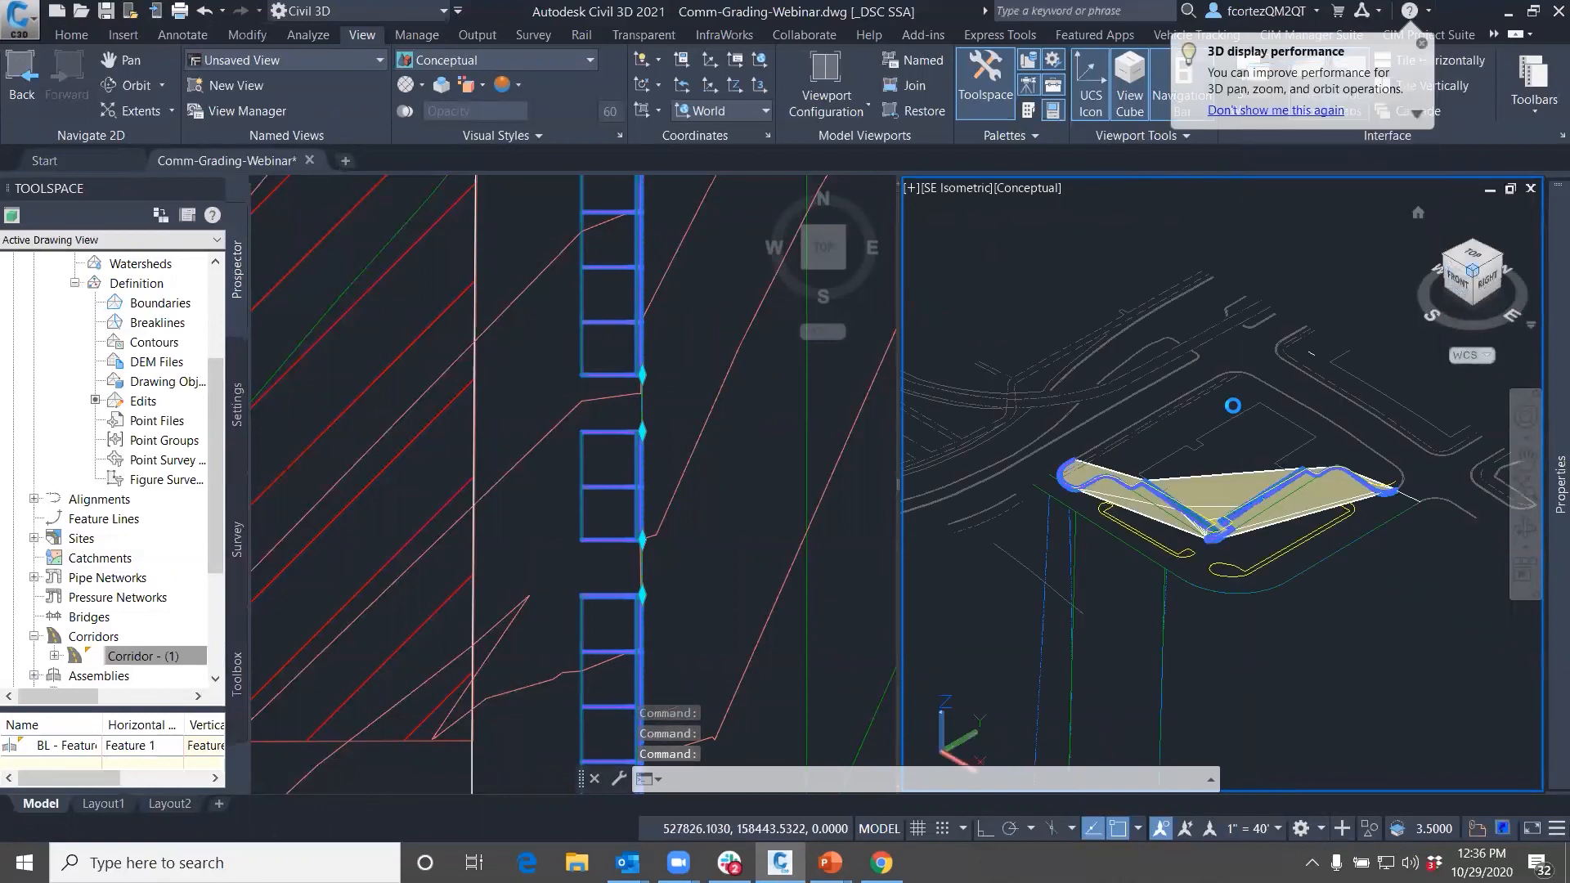
pyautogui.middleClick(1235, 470)
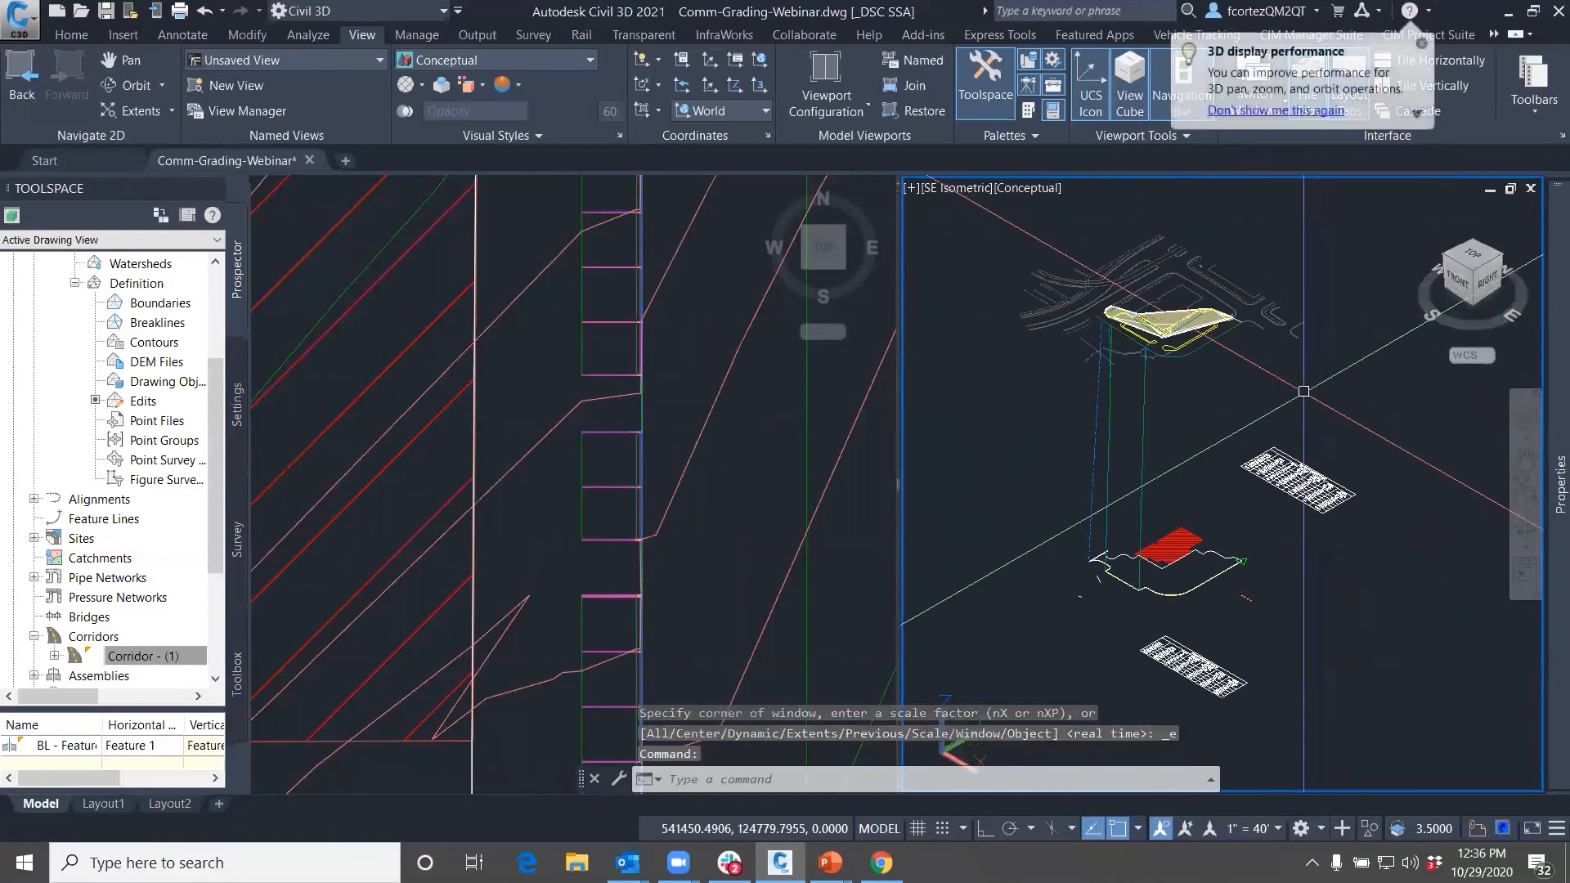
pyautogui.press('Return')
pyautogui.press('Escape')
pyautogui.press('Escape')
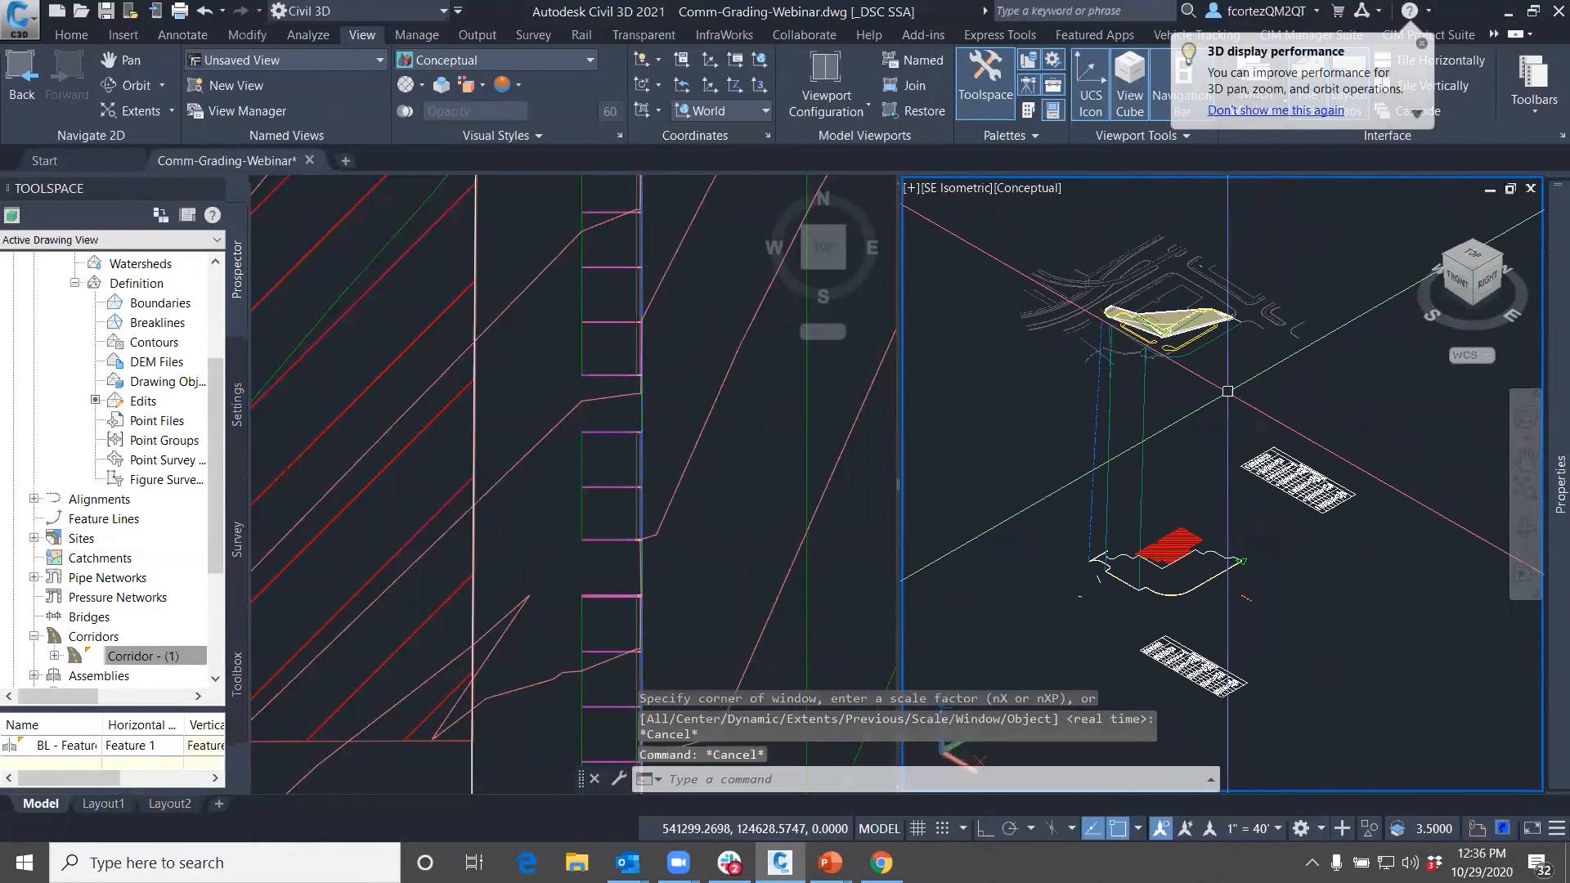
# Examine the curb ramp landing and the curb transitions on both sides of it in the 3D view
pyautogui.scroll(5, 1161, 315)
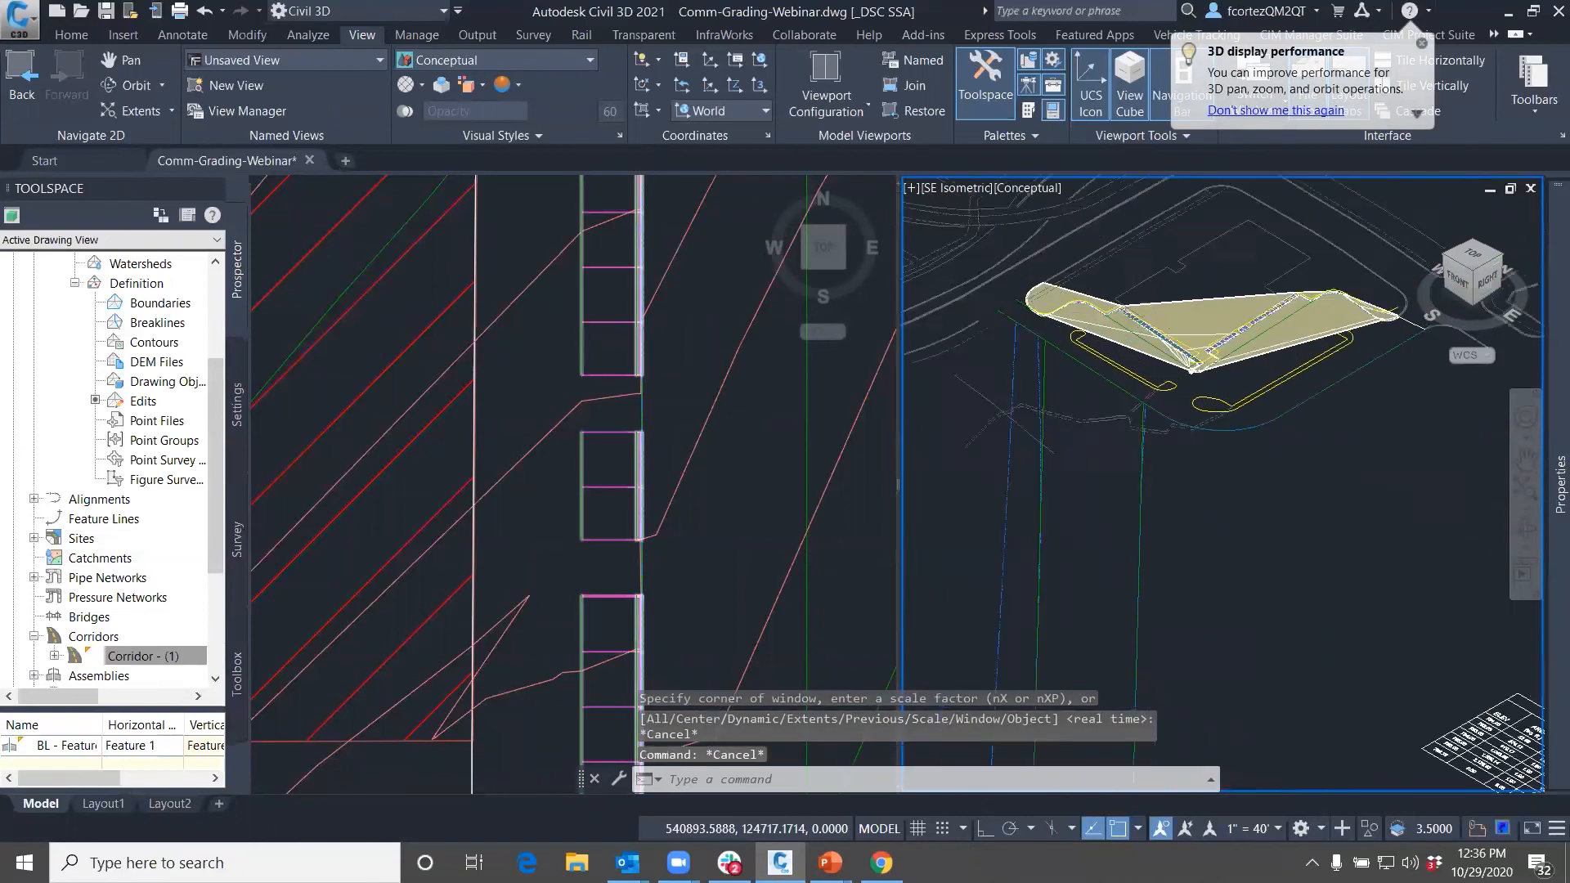
pyautogui.scroll(5, 1324, 353)
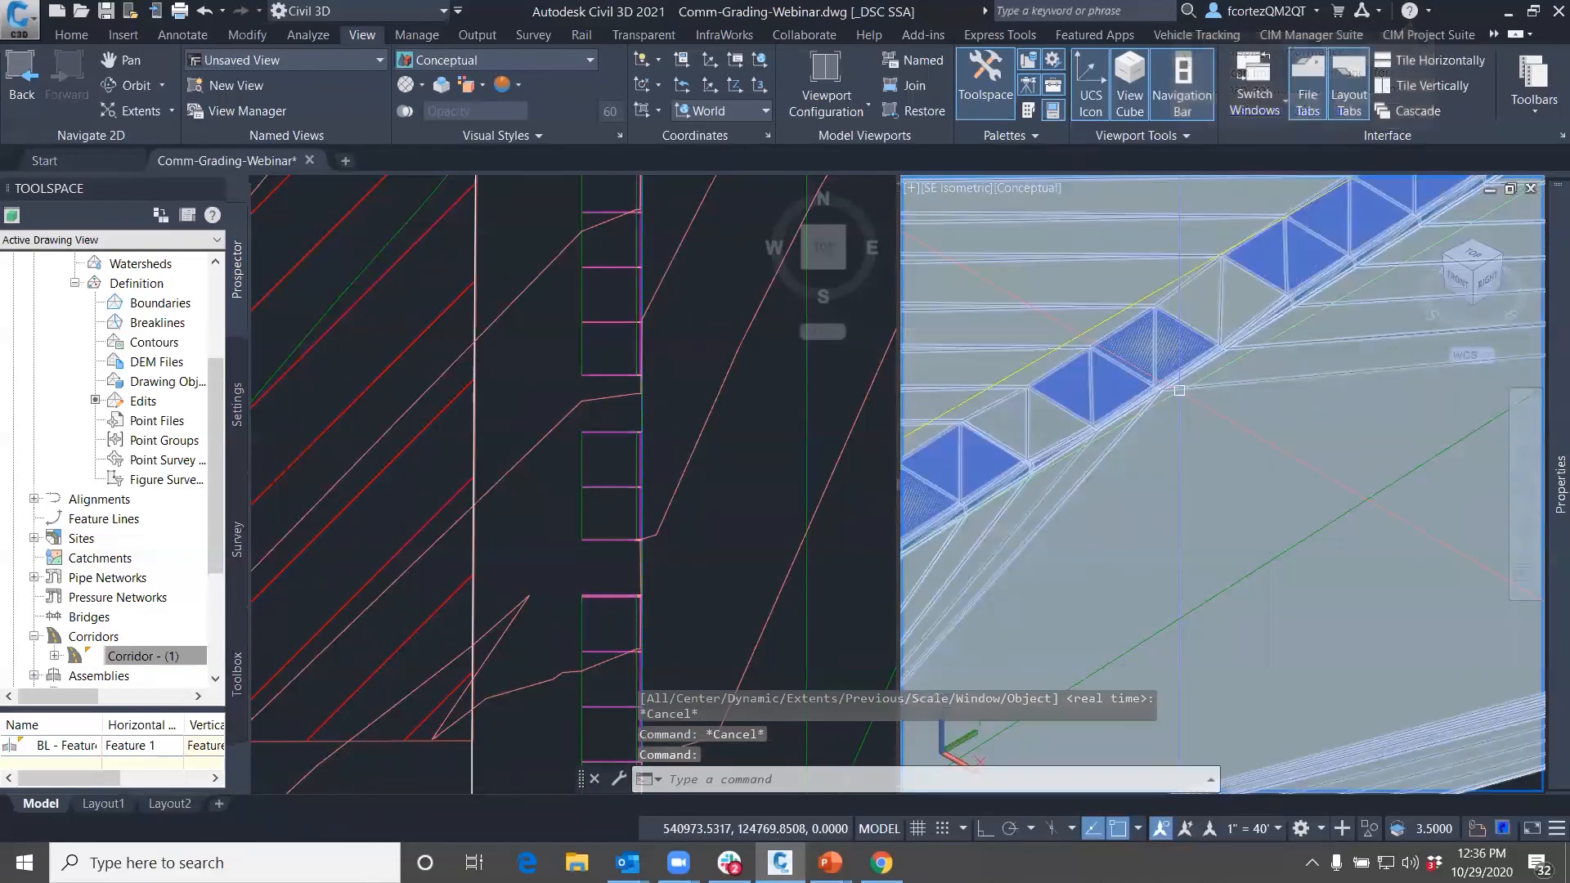
pyautogui.scroll(3, 1273, 314)
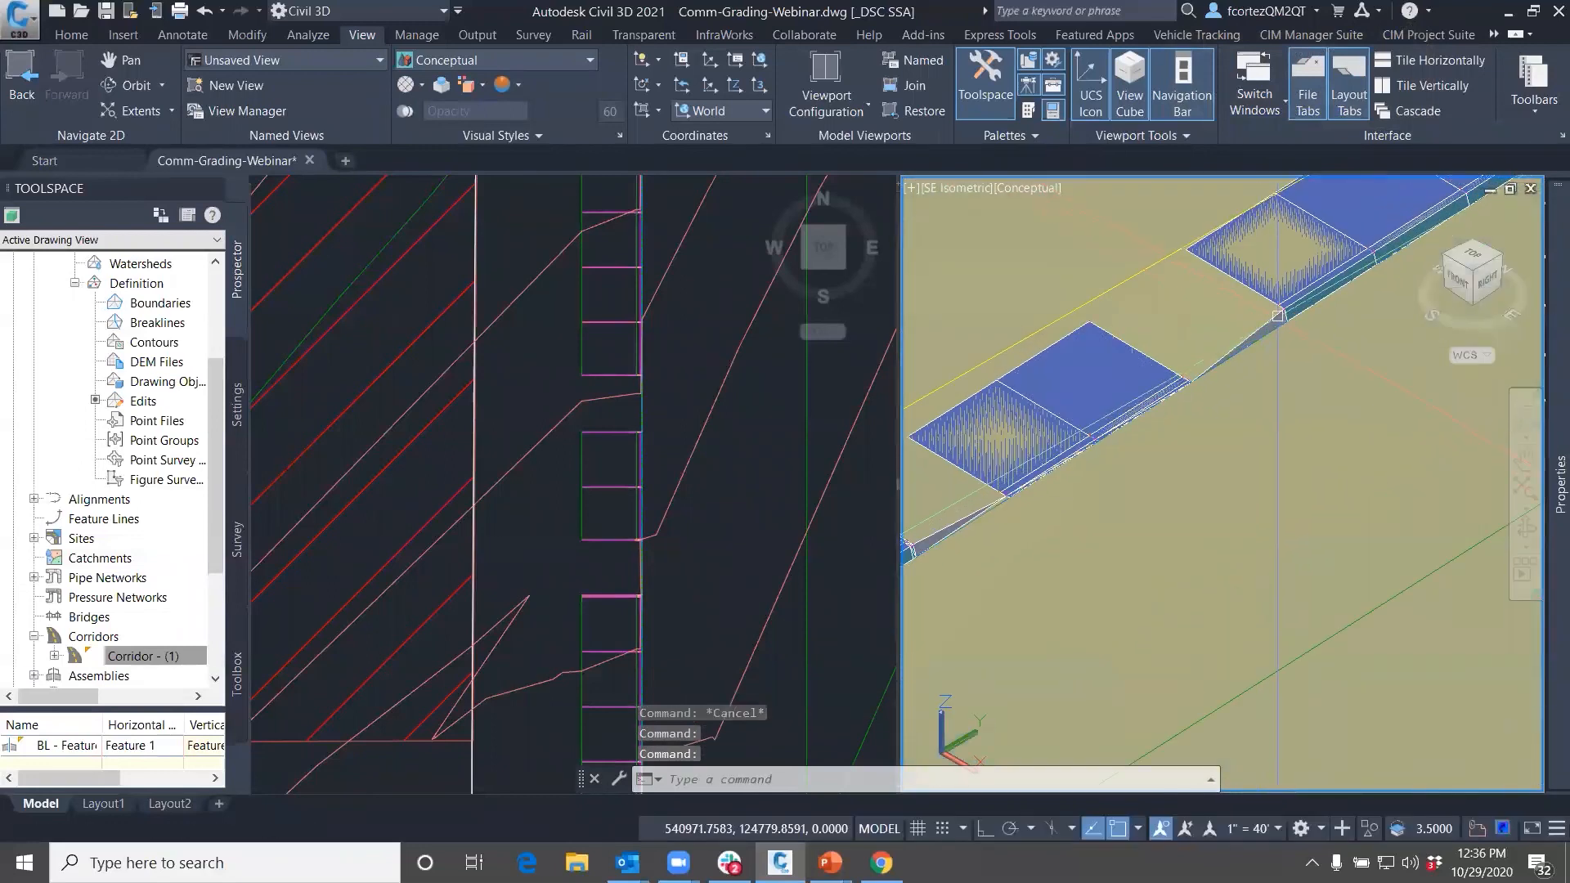
pyautogui.scroll(-3, 1208, 377)
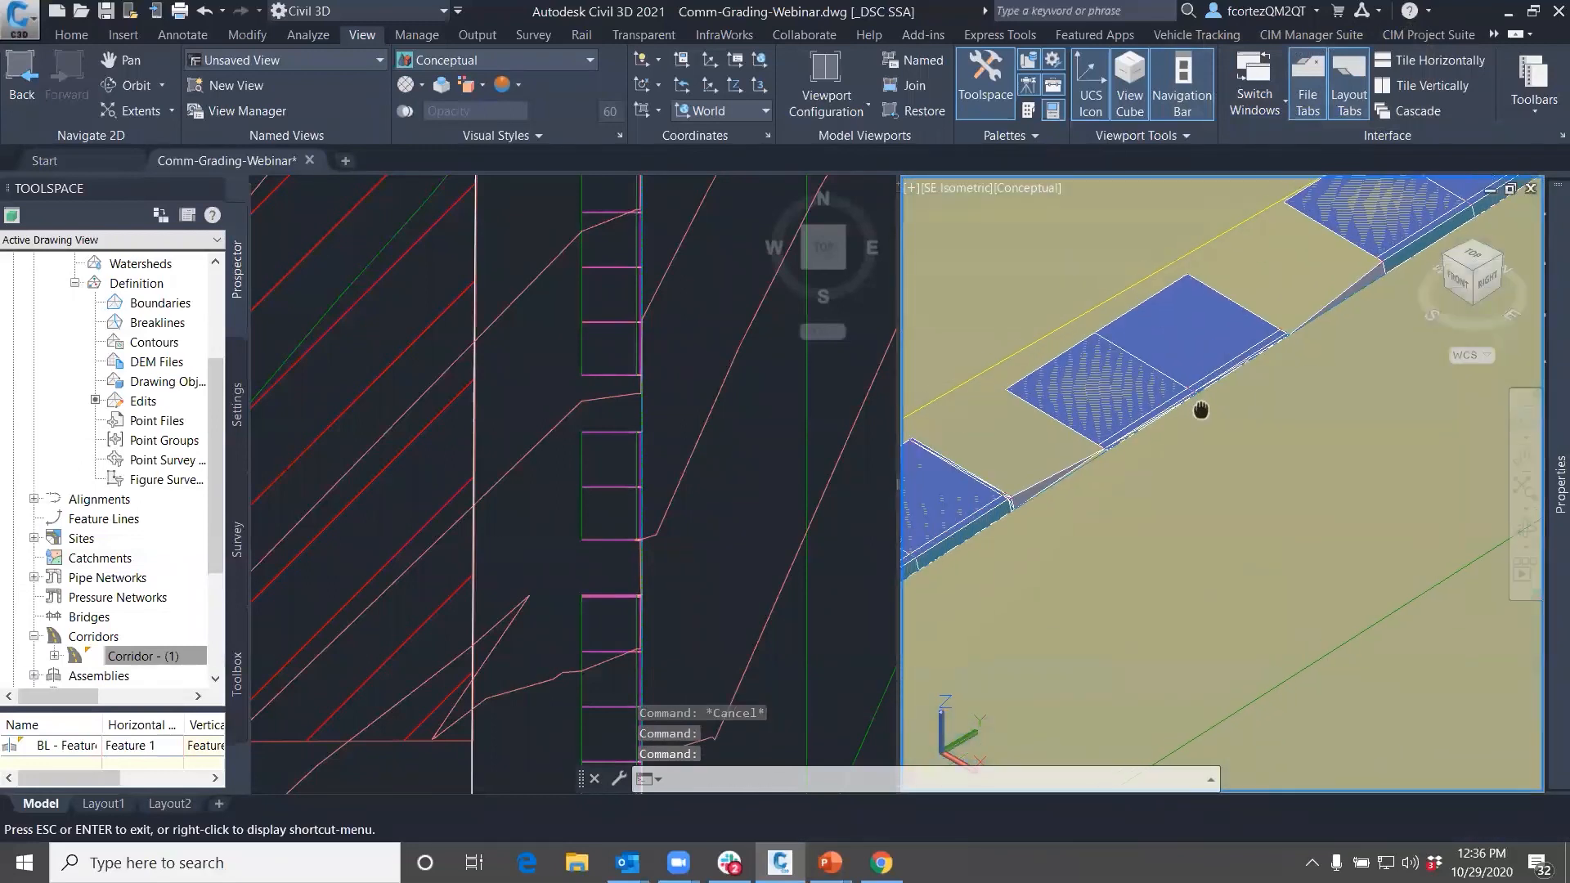
pyautogui.scroll(3, 1083, 494)
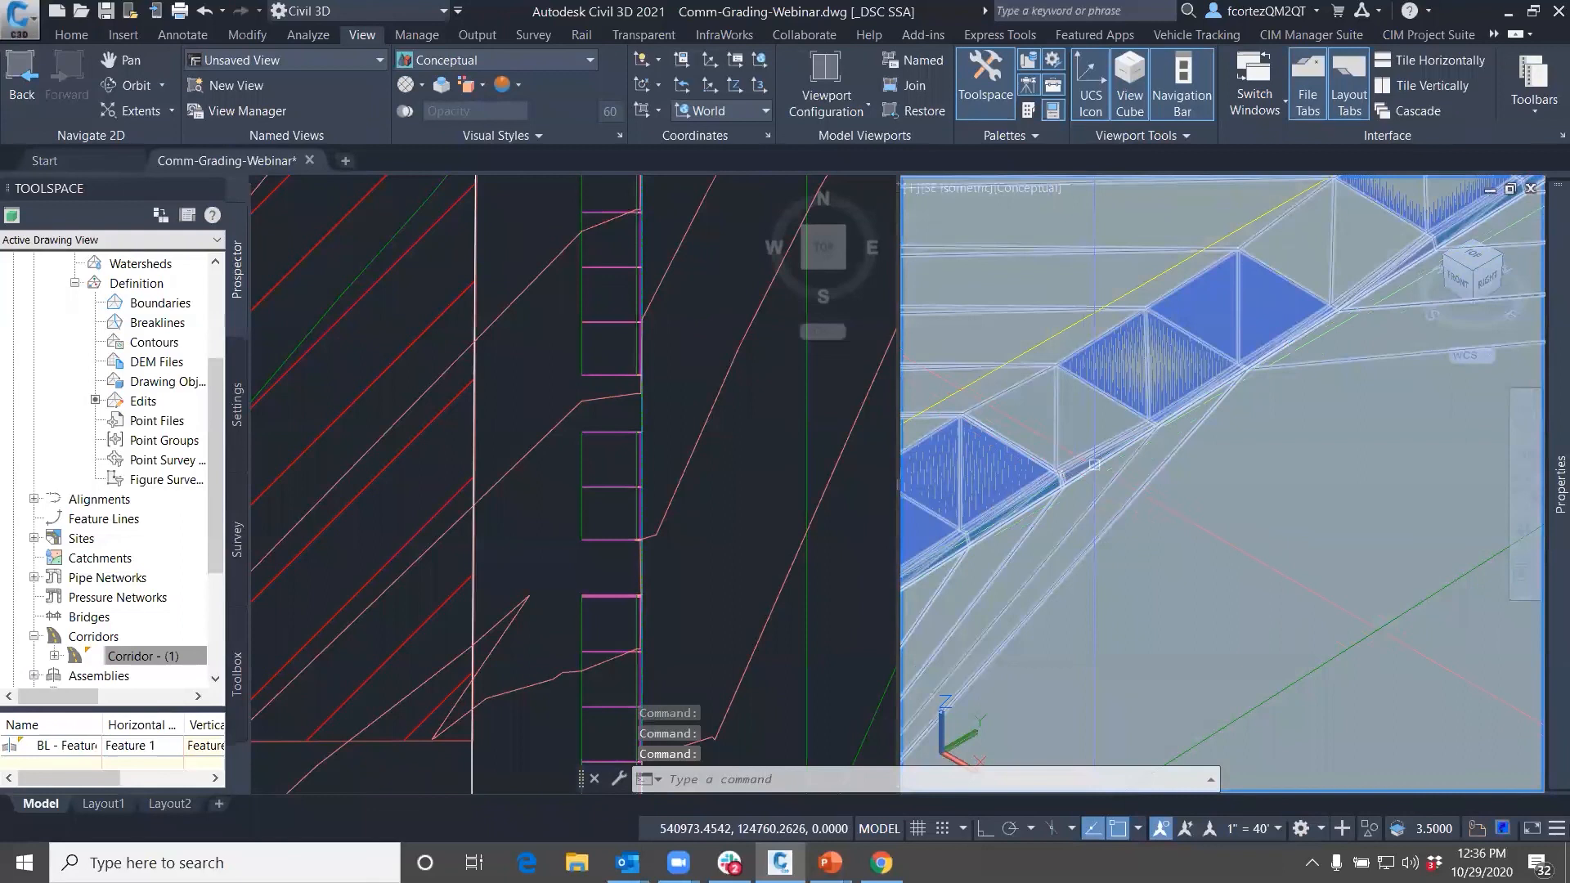
pyautogui.scroll(-3, 1228, 423)
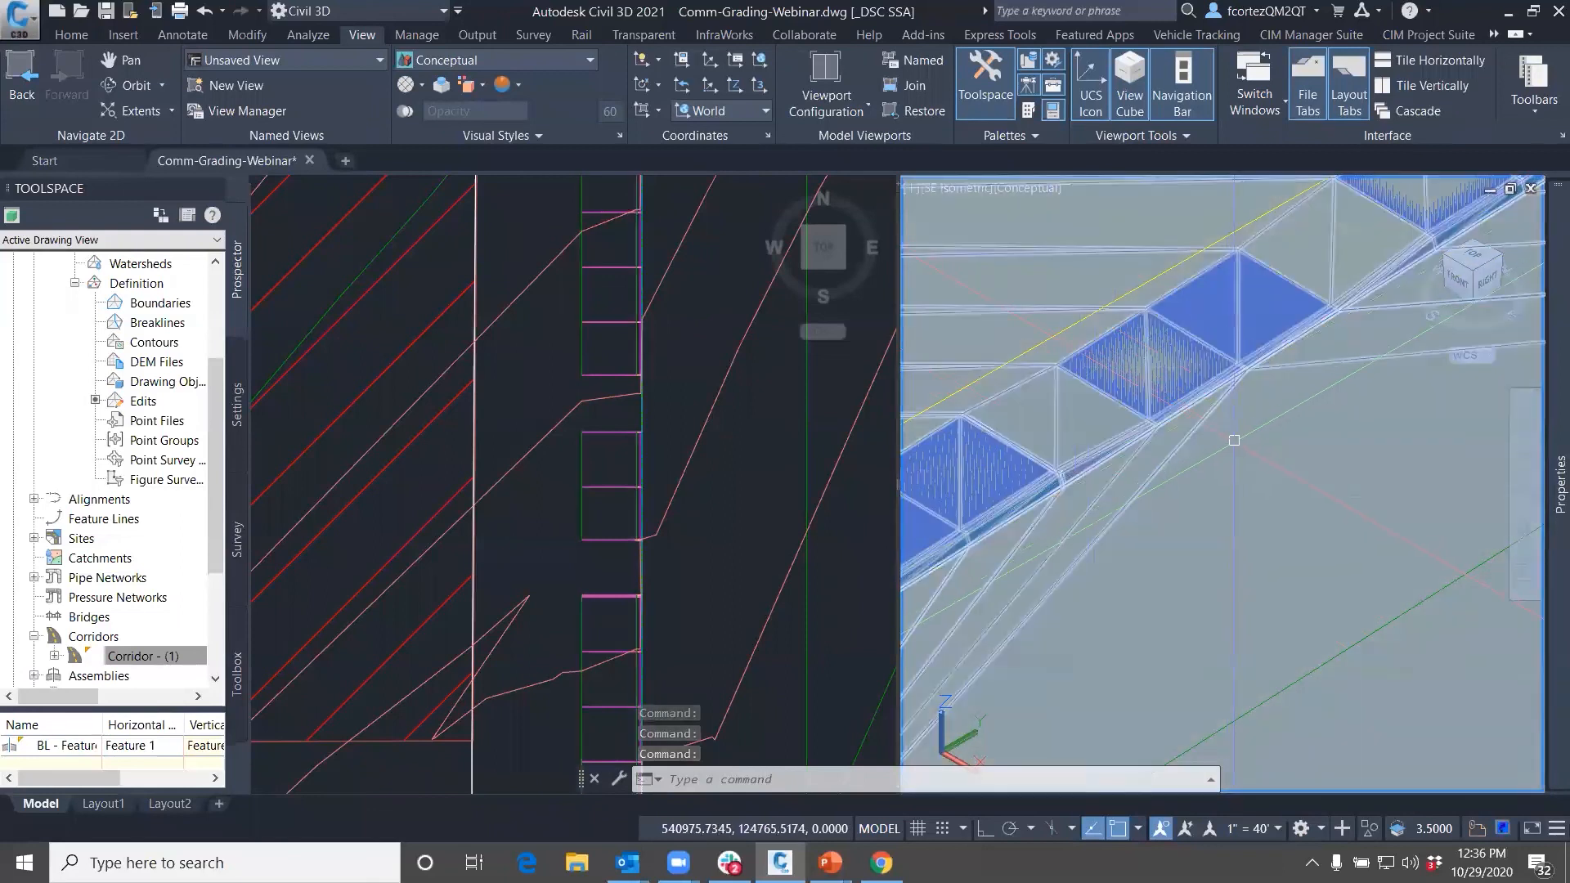
# Add a feature line baseline to the corridor, using Feature 2 of Site 1 along the site's east edge
pyautogui.click(803, 445)
pyautogui.scroll(-6, 580, 452)
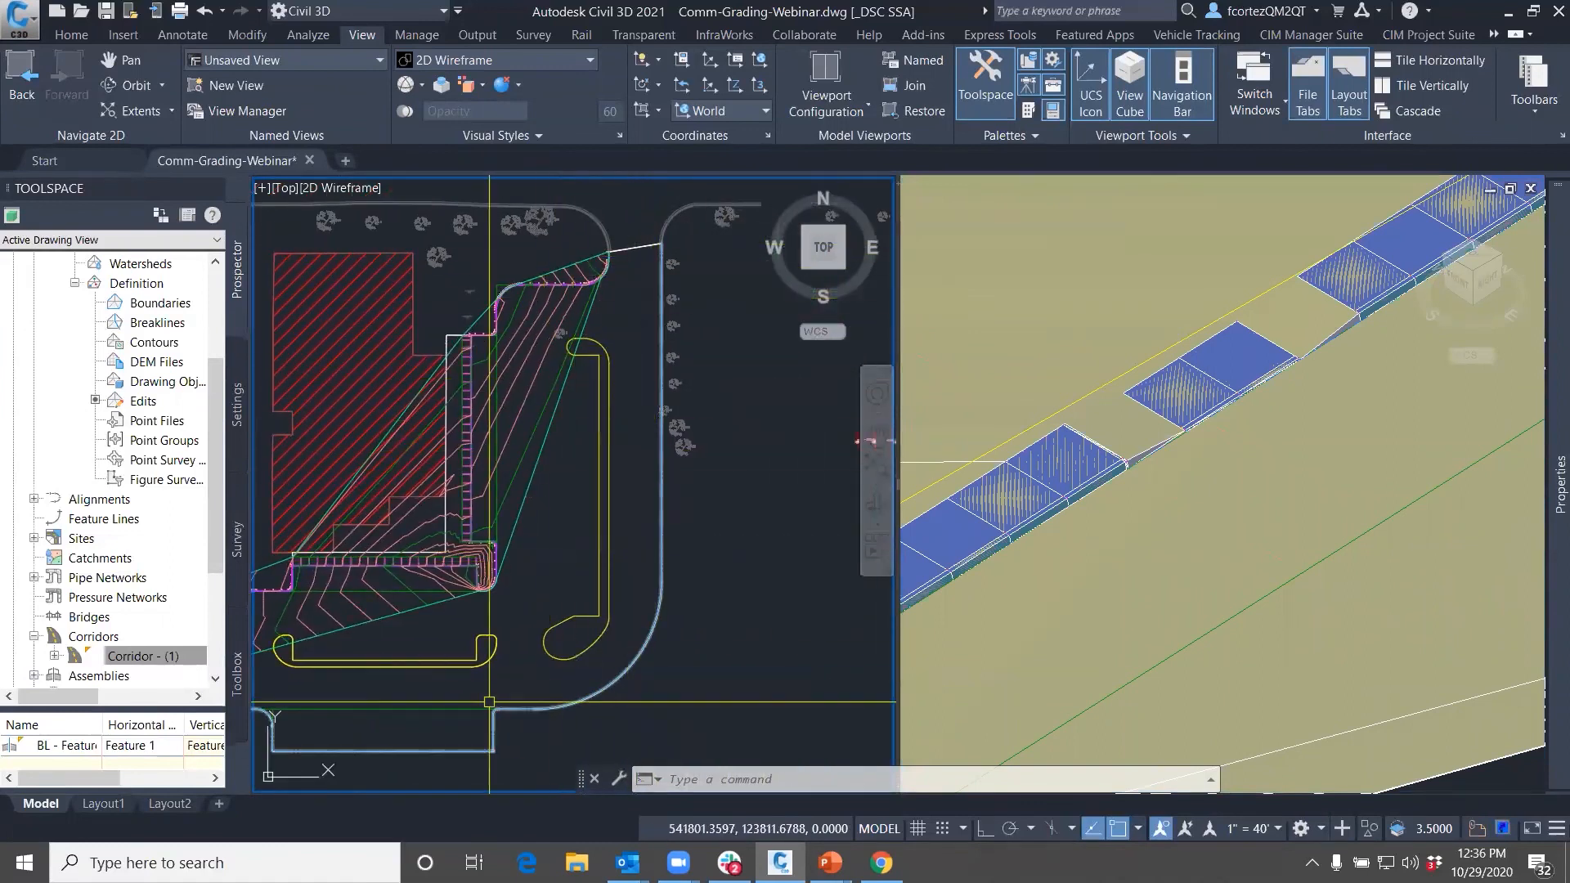
pyautogui.moveTo(403, 707); pyautogui.dragTo(506, 652, button='middle')
pyautogui.moveTo(601, 376); pyautogui.dragTo(554, 429, button='middle')
pyautogui.scroll(8, 573, 327)
pyautogui.scroll(-3, 543, 351)
pyautogui.click(531, 359)
pyautogui.scroll(-2, 409, 302)
pyautogui.click(343, 112)
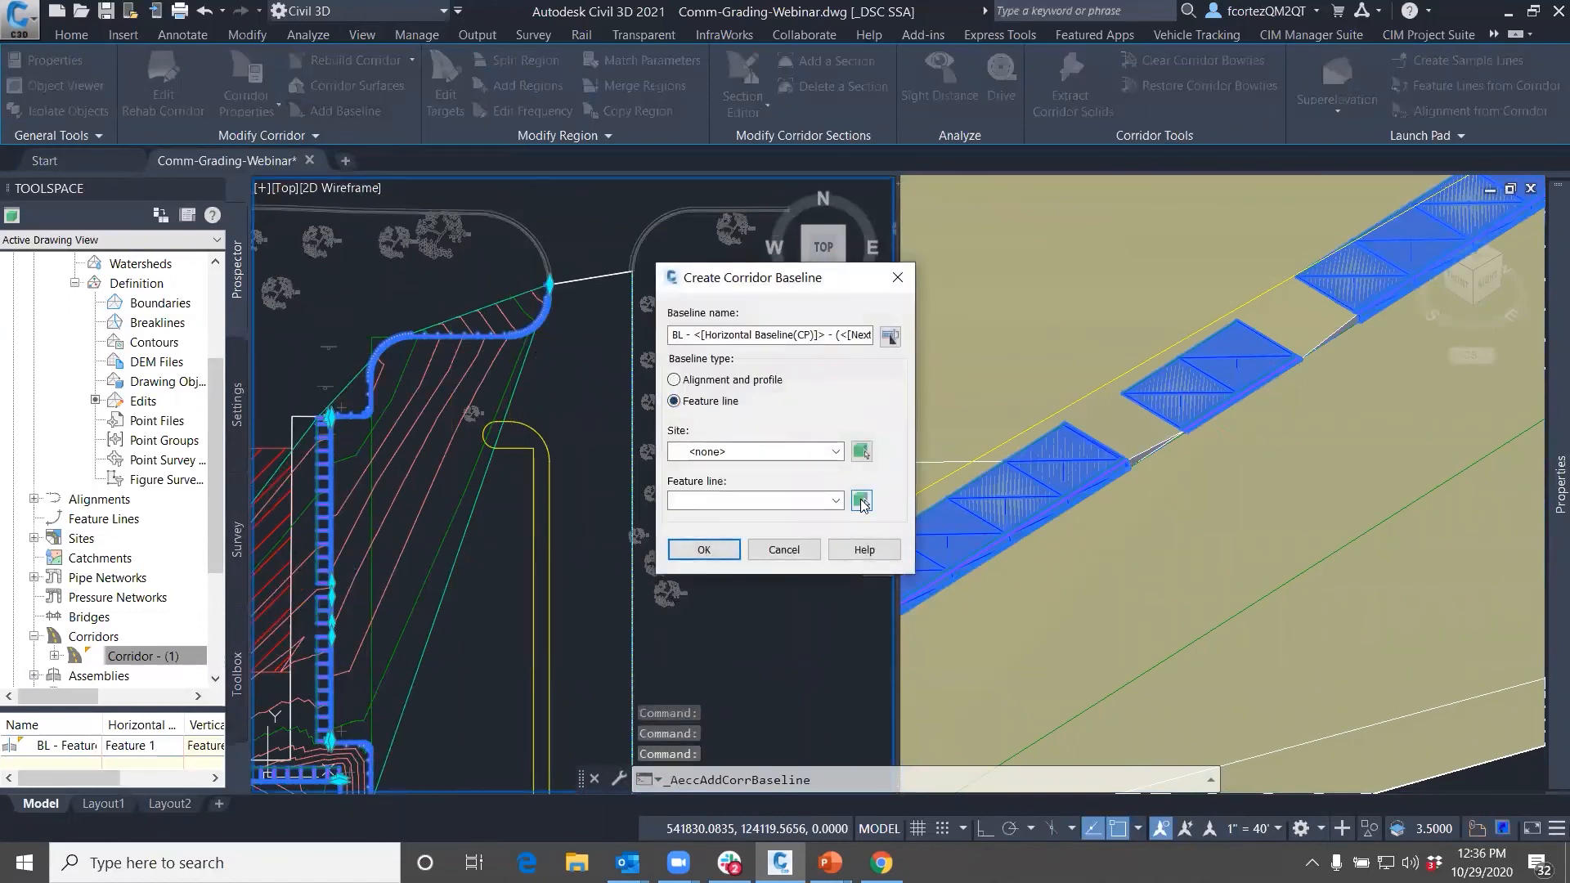
pyautogui.click(861, 500)
pyautogui.click(634, 413)
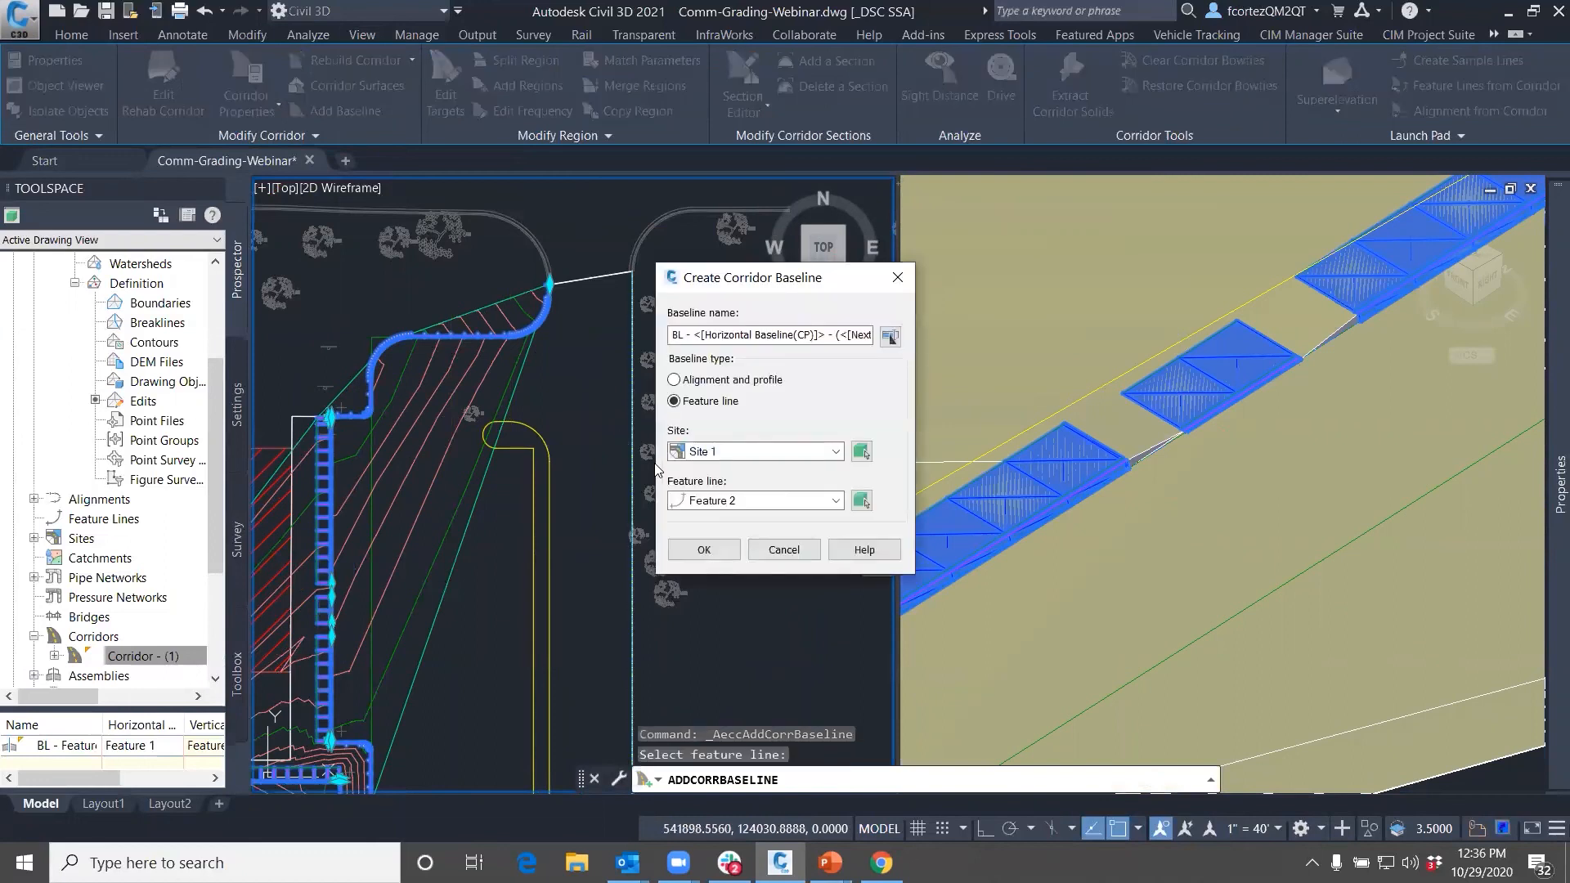
pyautogui.click(716, 551)
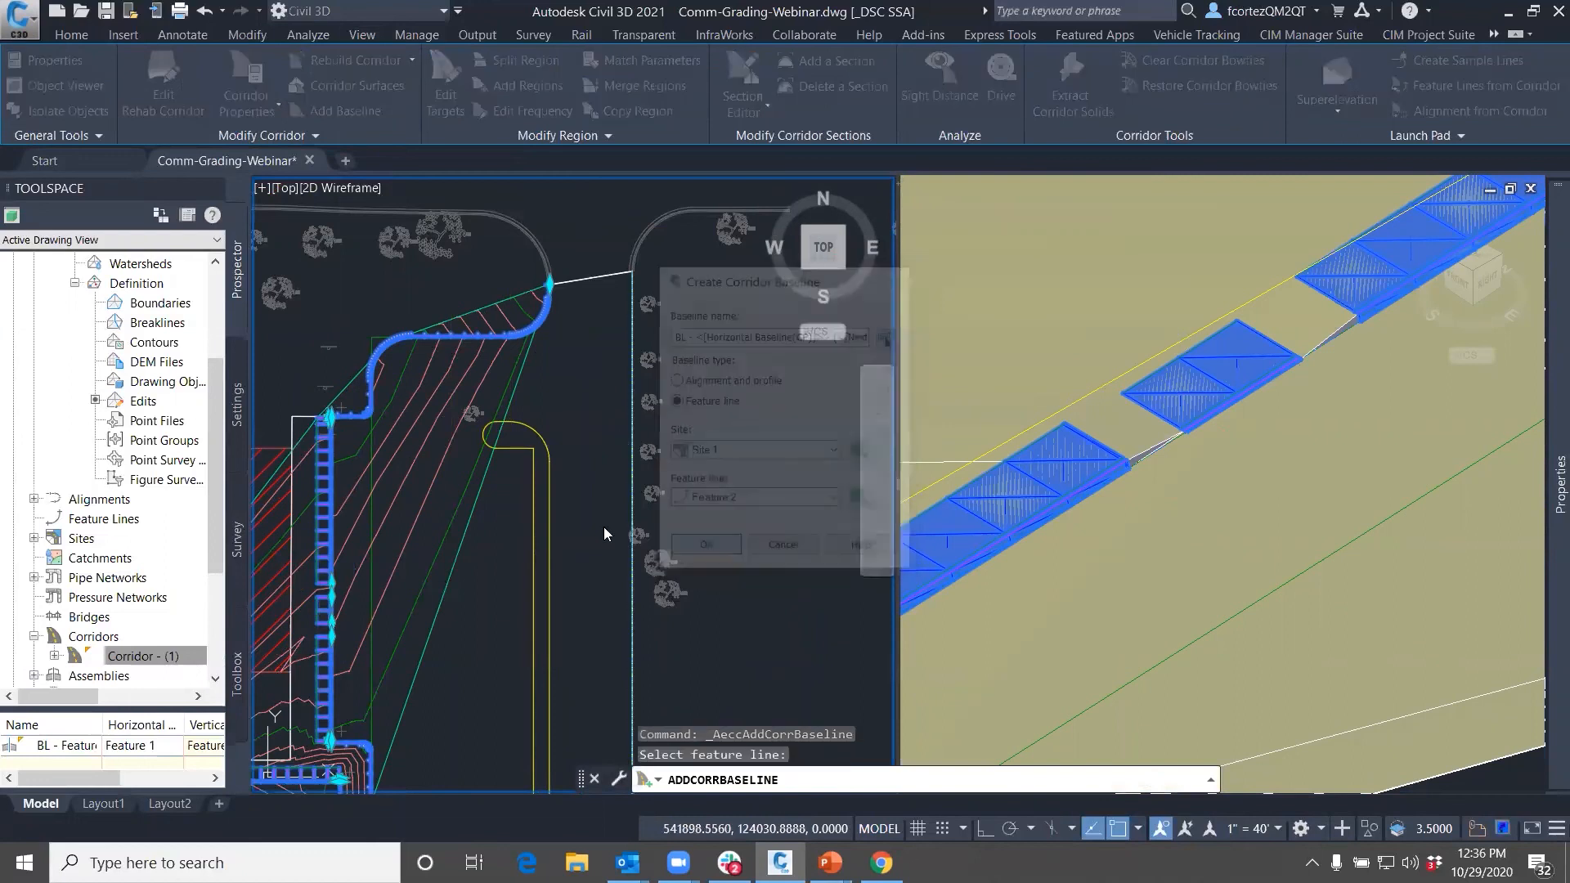
# Add a Curb Only region on the new baseline from station 0+00.00 to its southwest end, about station 5+96.82
pyautogui.moveTo(586, 541)
pyautogui.mouseDown(button='middle')
pyautogui.moveTo(578, 272)
pyautogui.moveTo(579, 497)
pyautogui.mouseUp(button='middle')
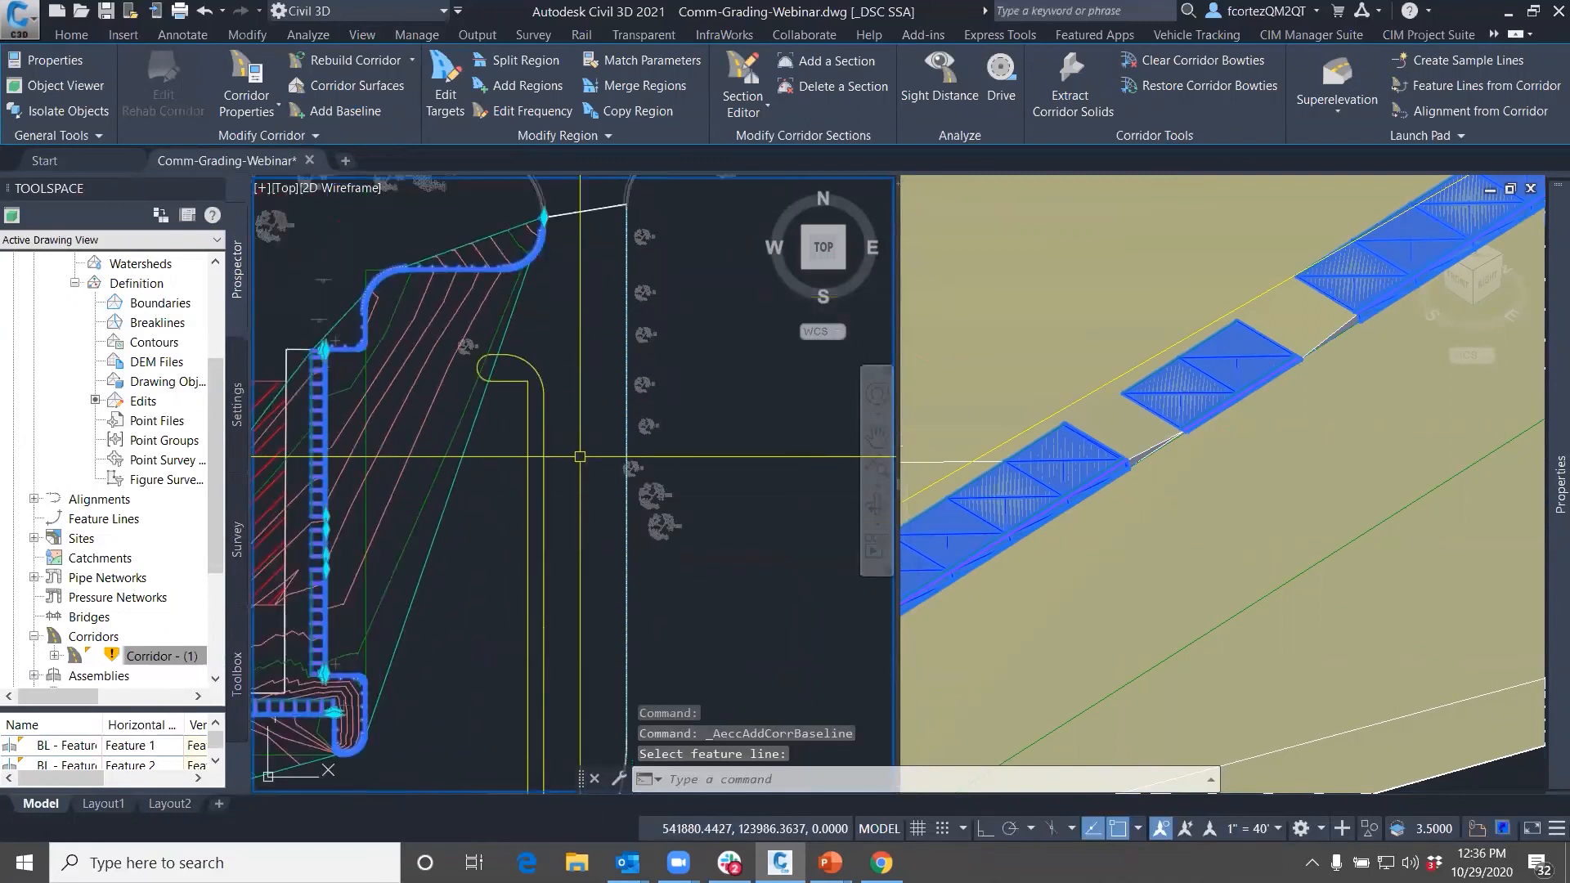
pyautogui.click(518, 87)
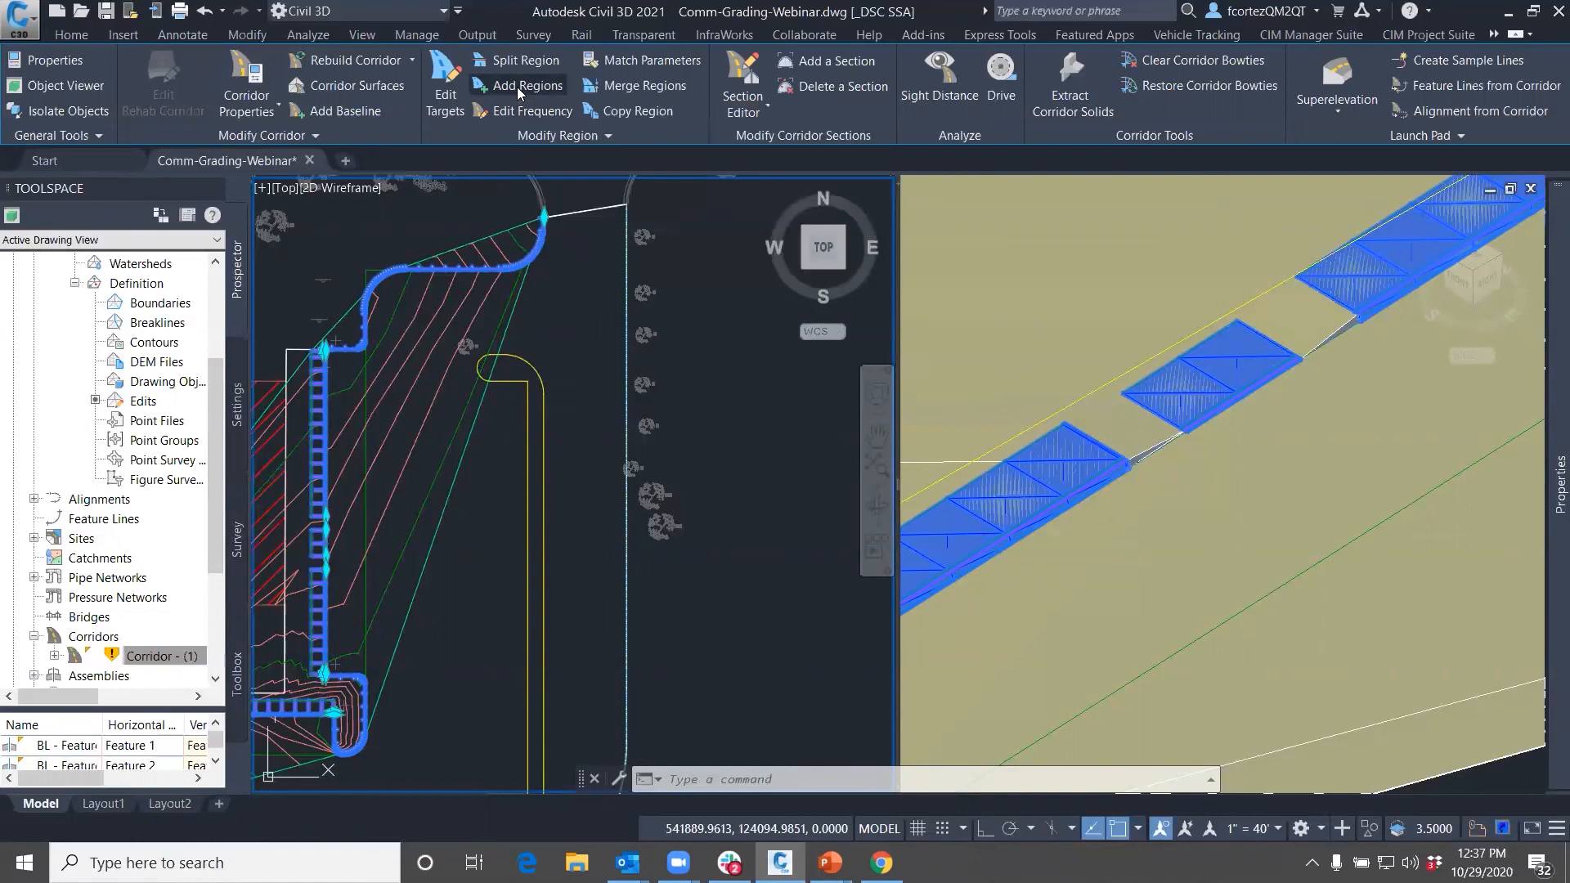
pyautogui.click(626, 219)
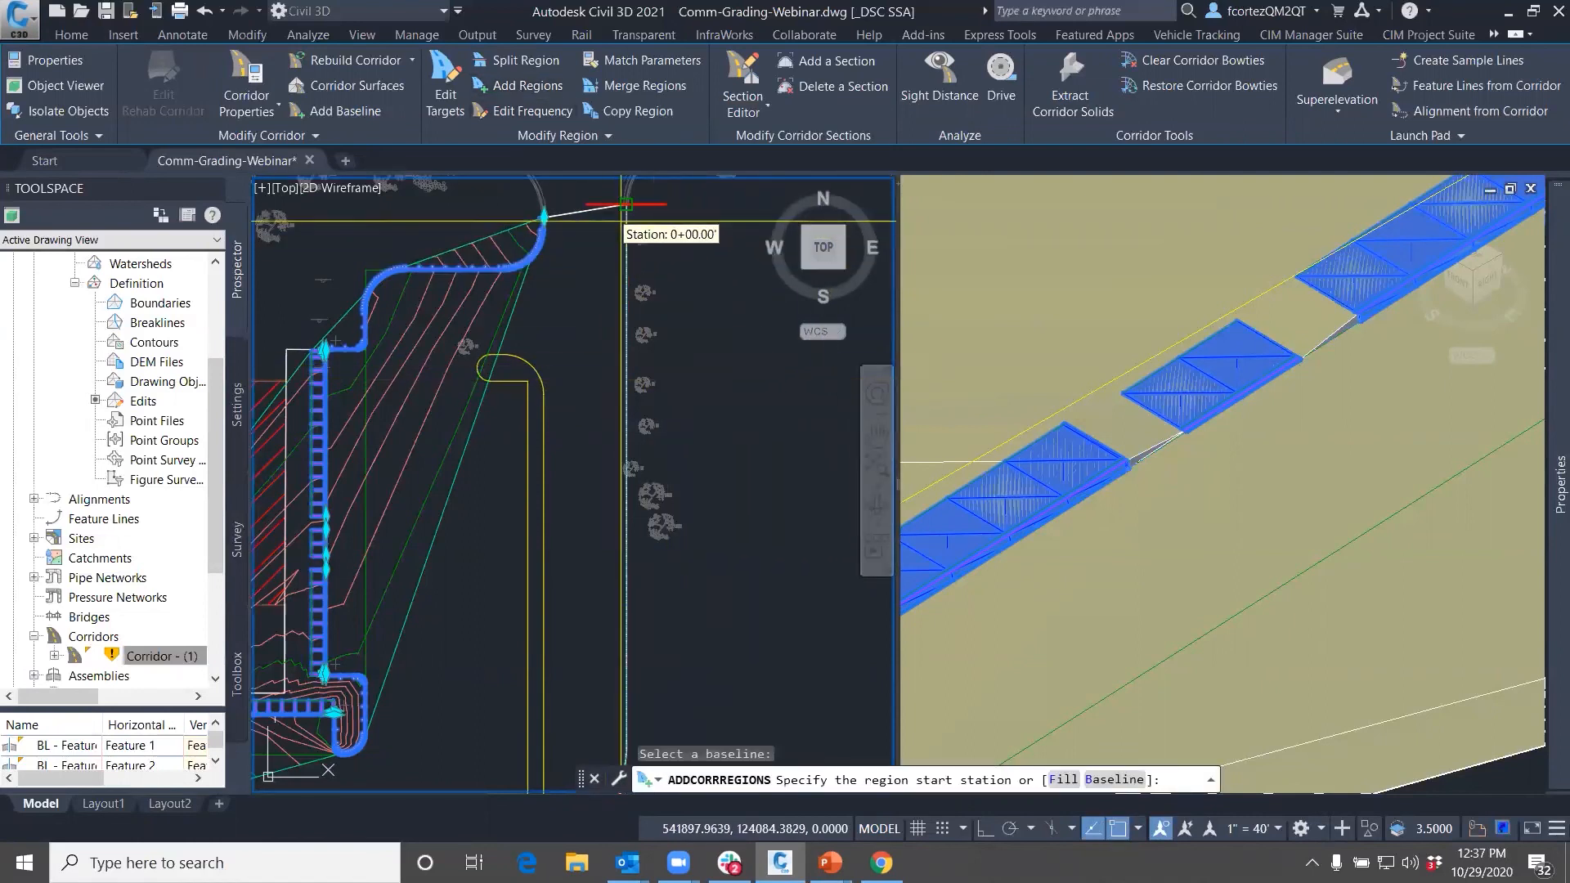
pyautogui.click(628, 203)
pyautogui.scroll(-3, 532, 246)
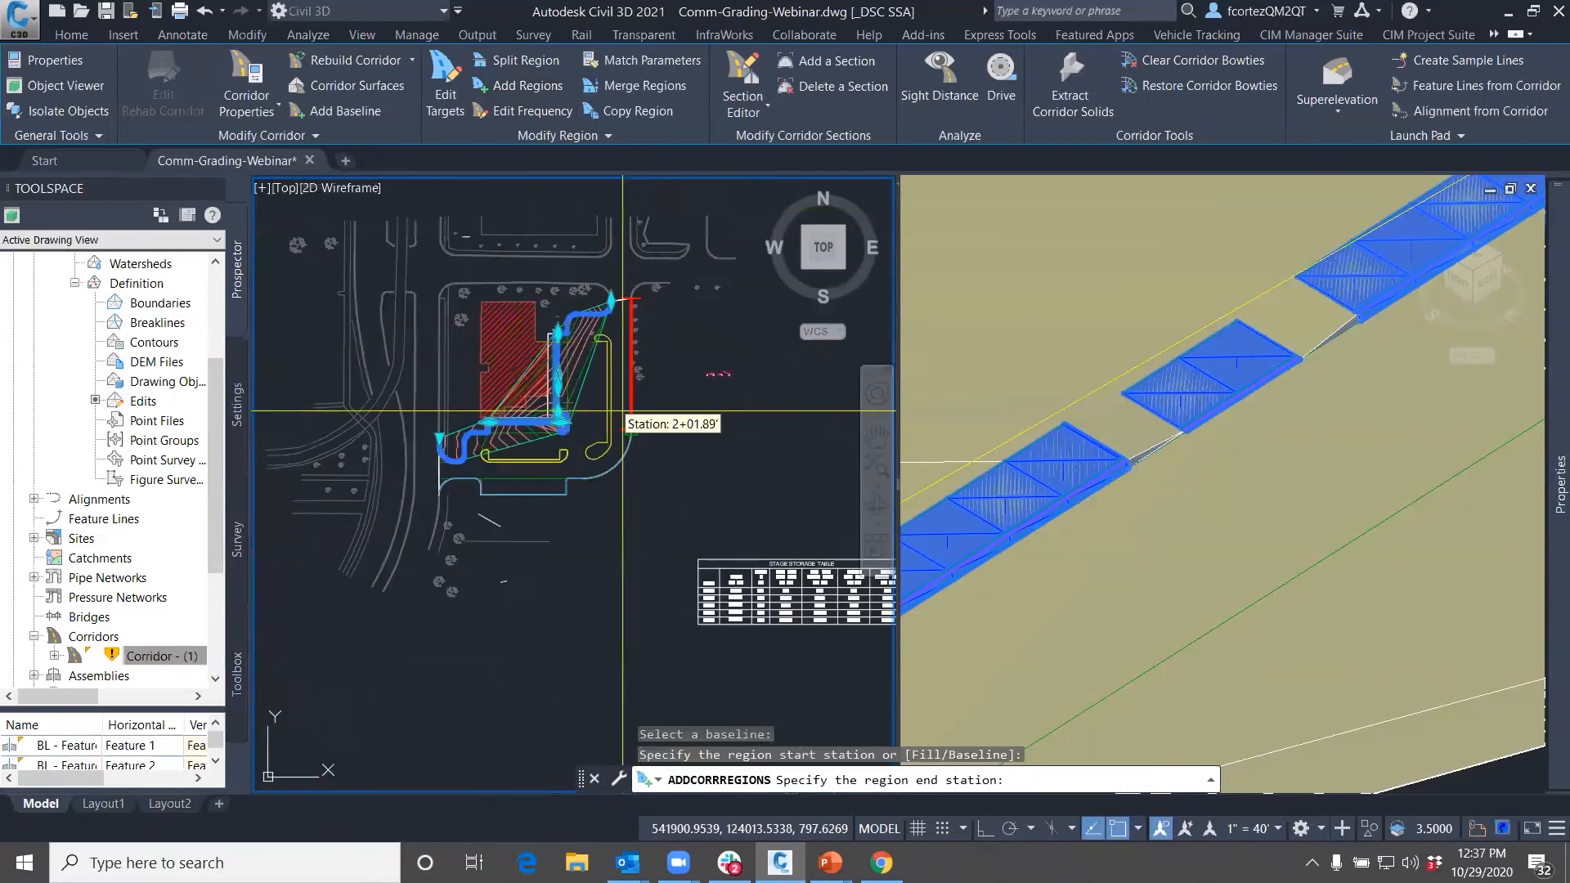
pyautogui.scroll(3, 550, 414)
pyautogui.scroll(5, 564, 327)
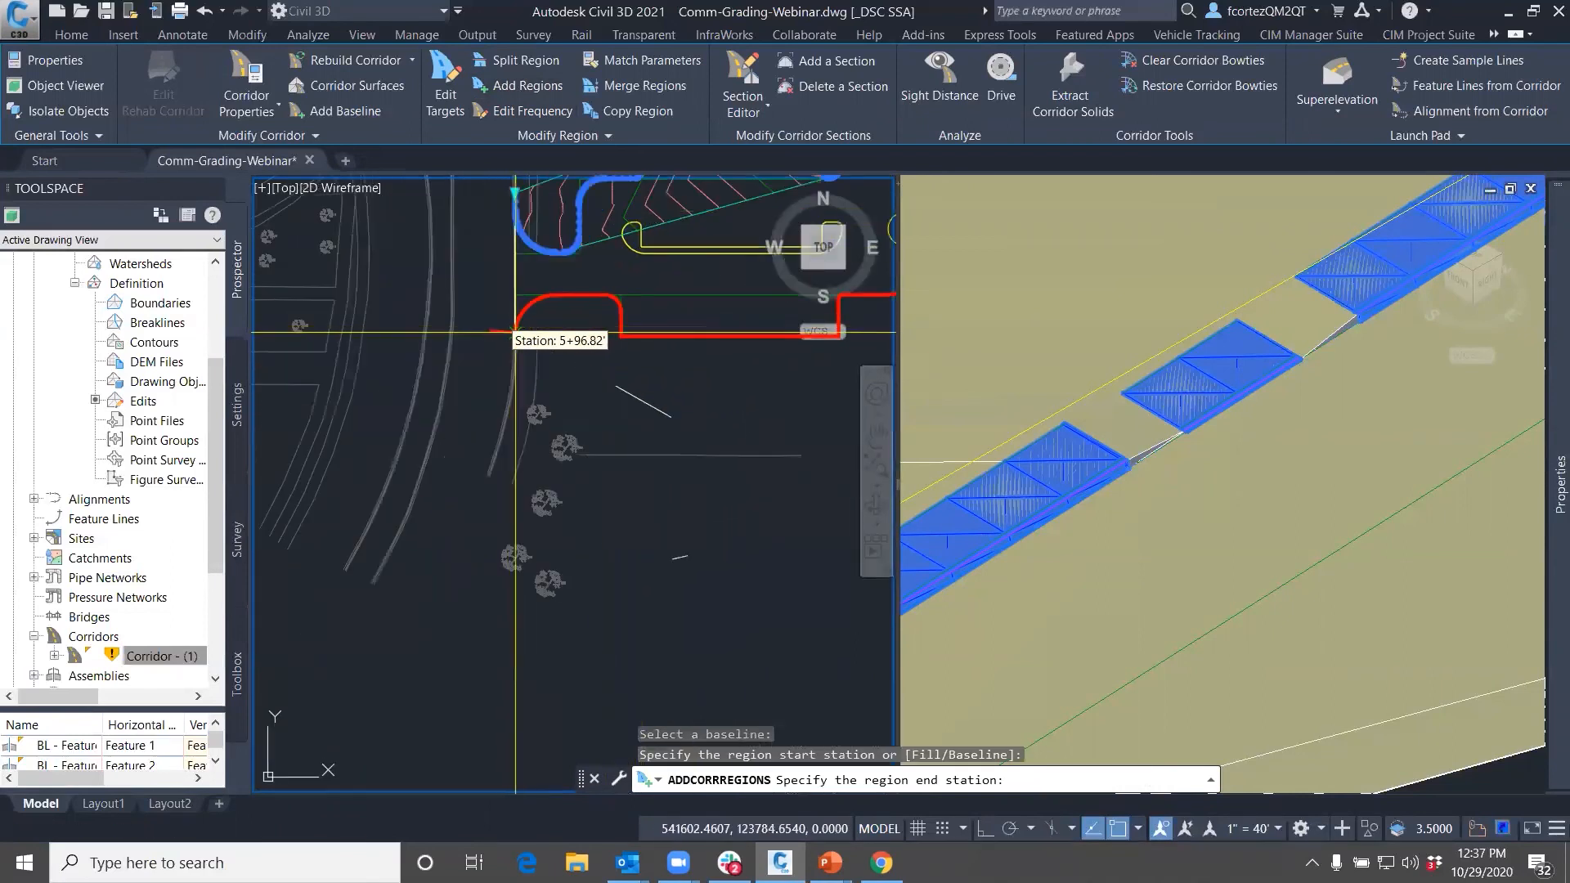
pyautogui.click(523, 335)
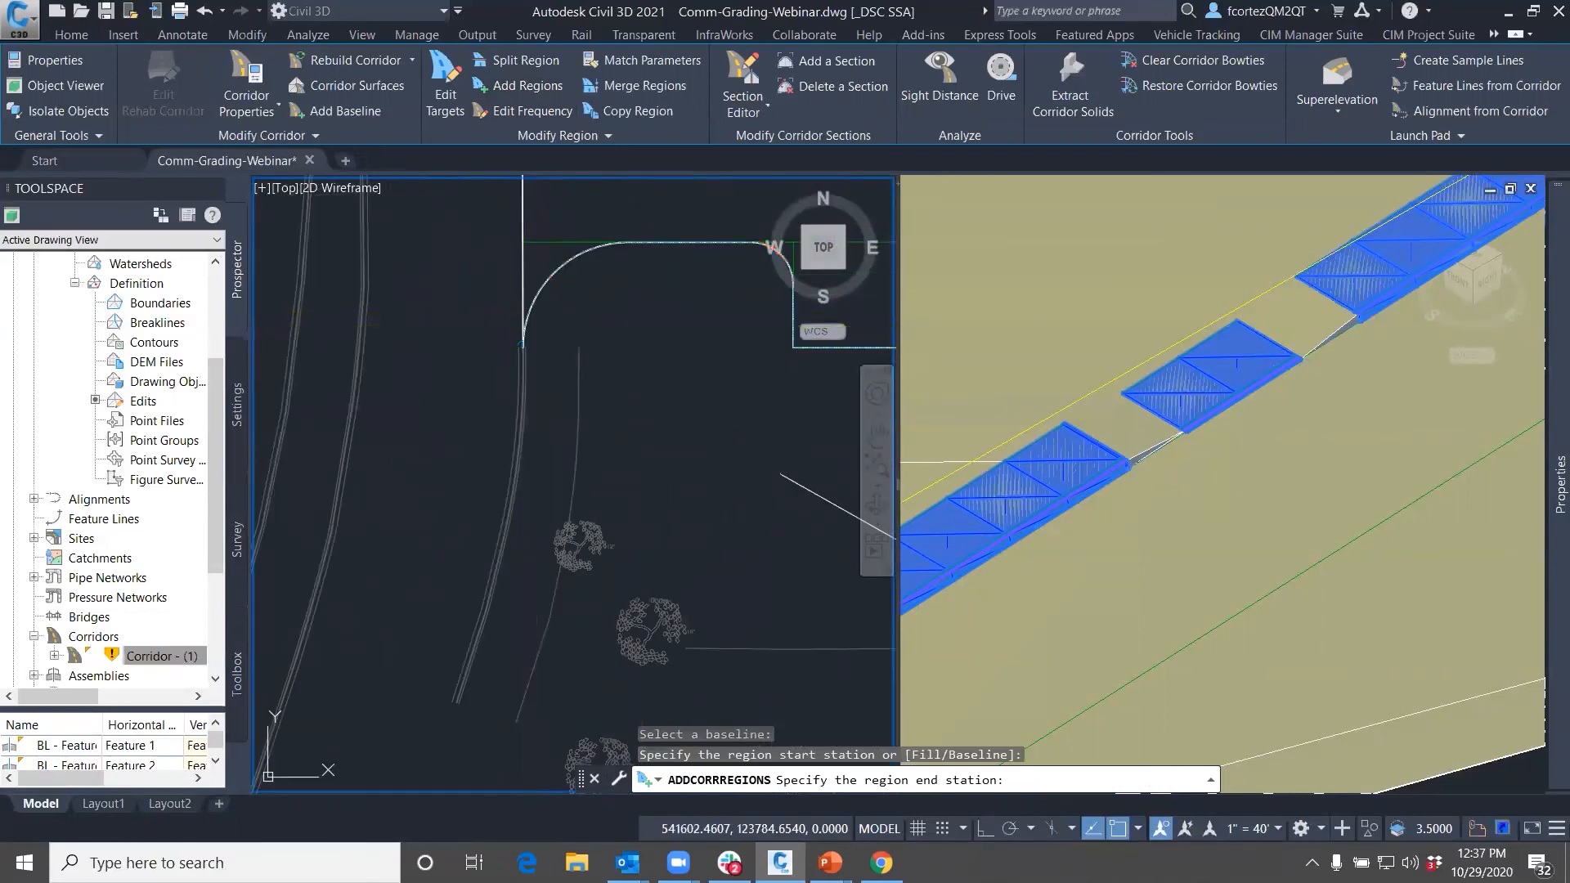
pyautogui.click(760, 477)
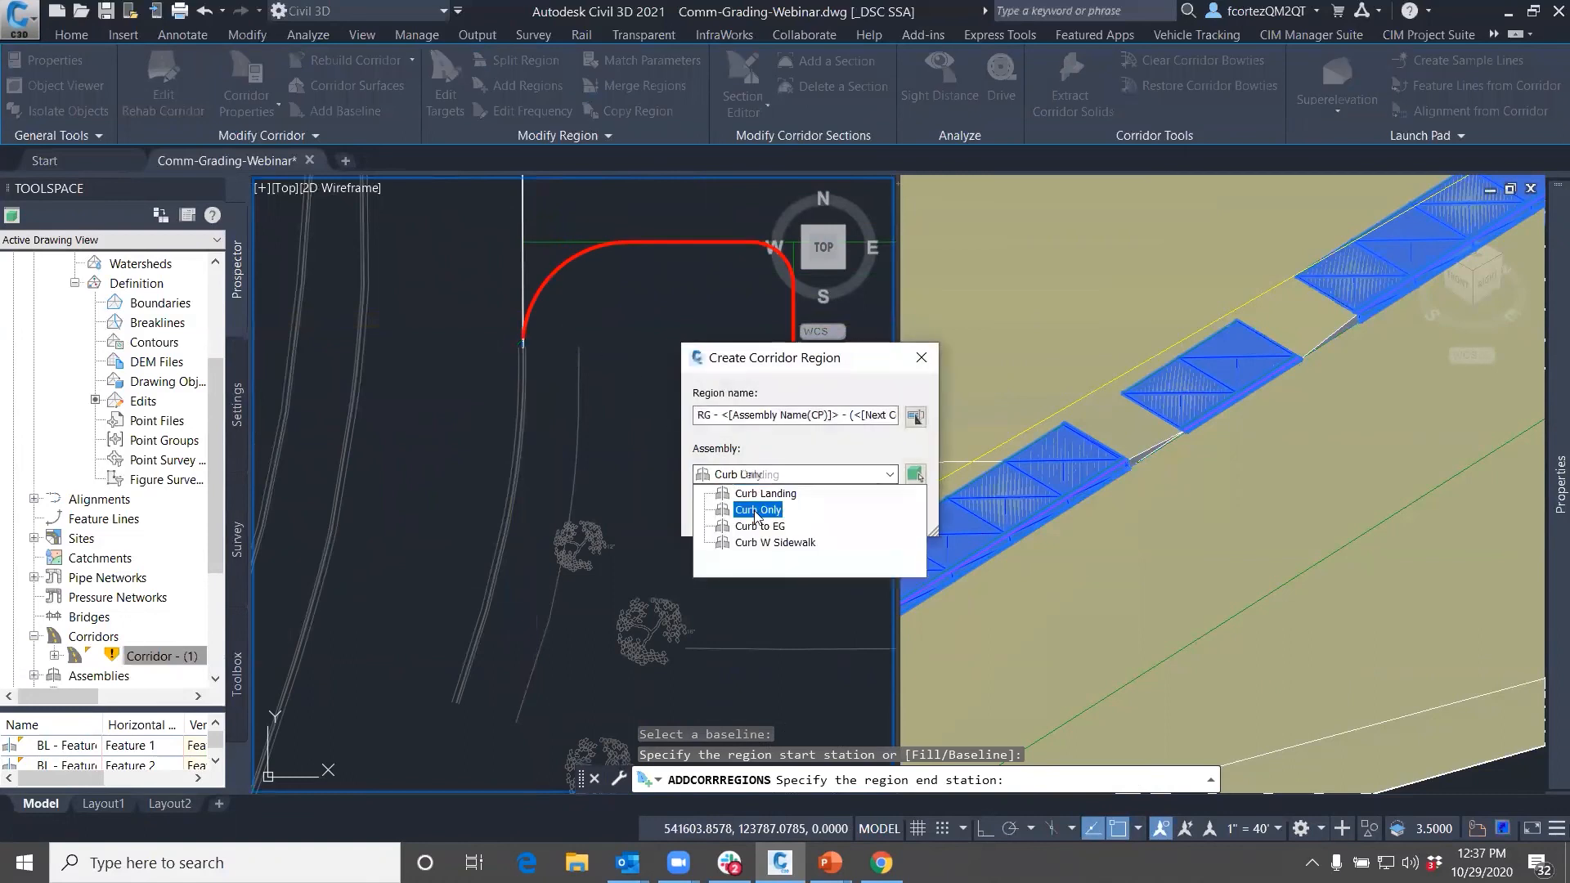
pyautogui.click(755, 509)
pyautogui.click(726, 514)
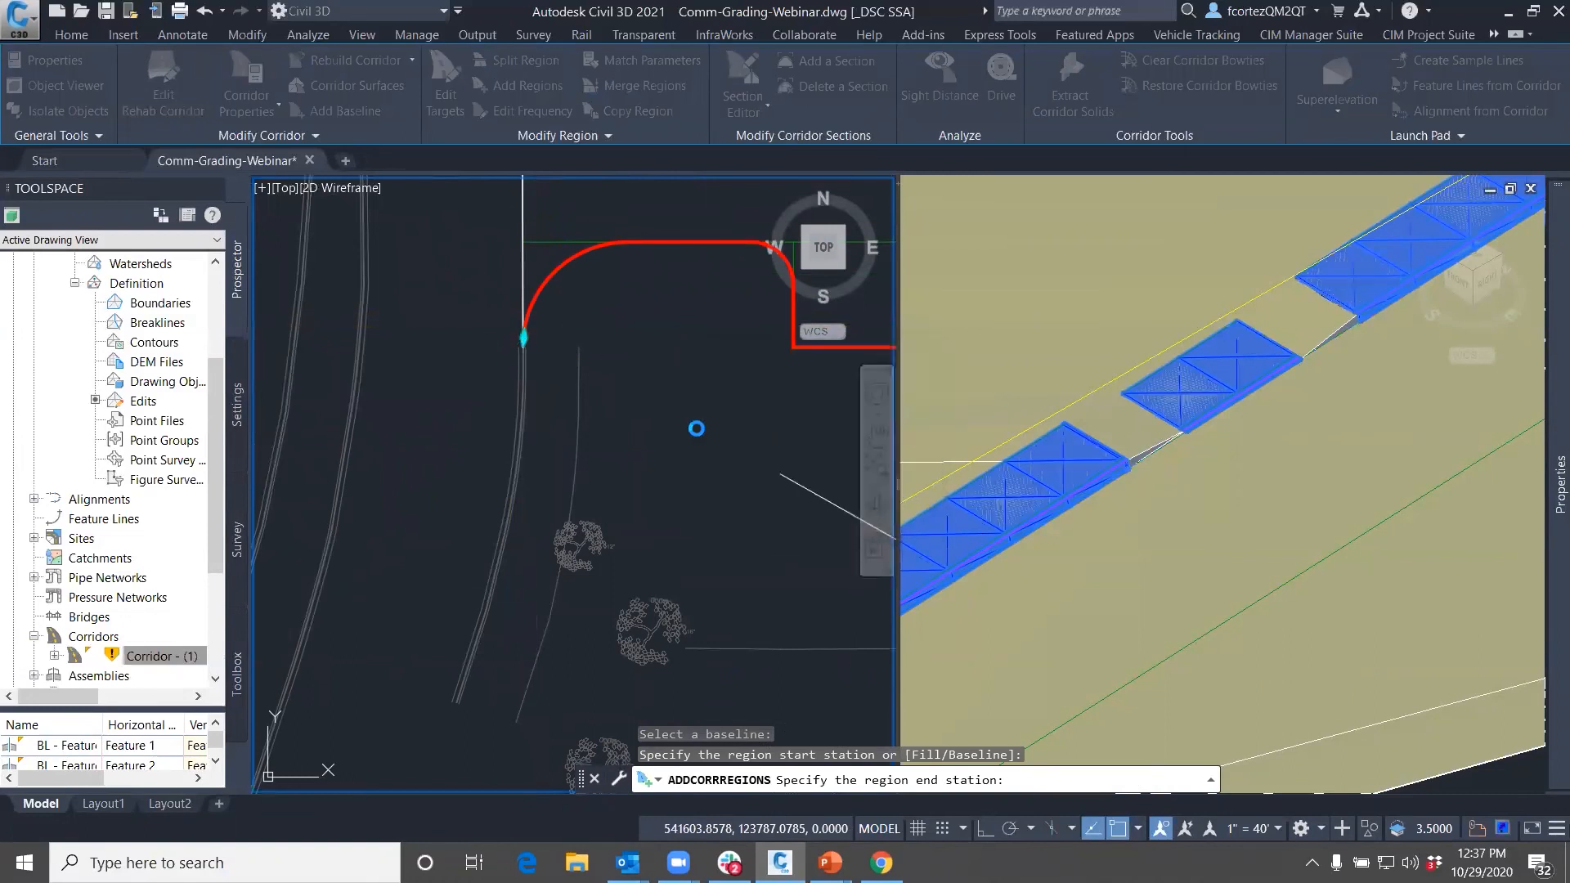
# Set the new Curb Only region's assembly frequency to 5.00' along tangents, with a smaller increment along curves
pyautogui.click(847, 478)
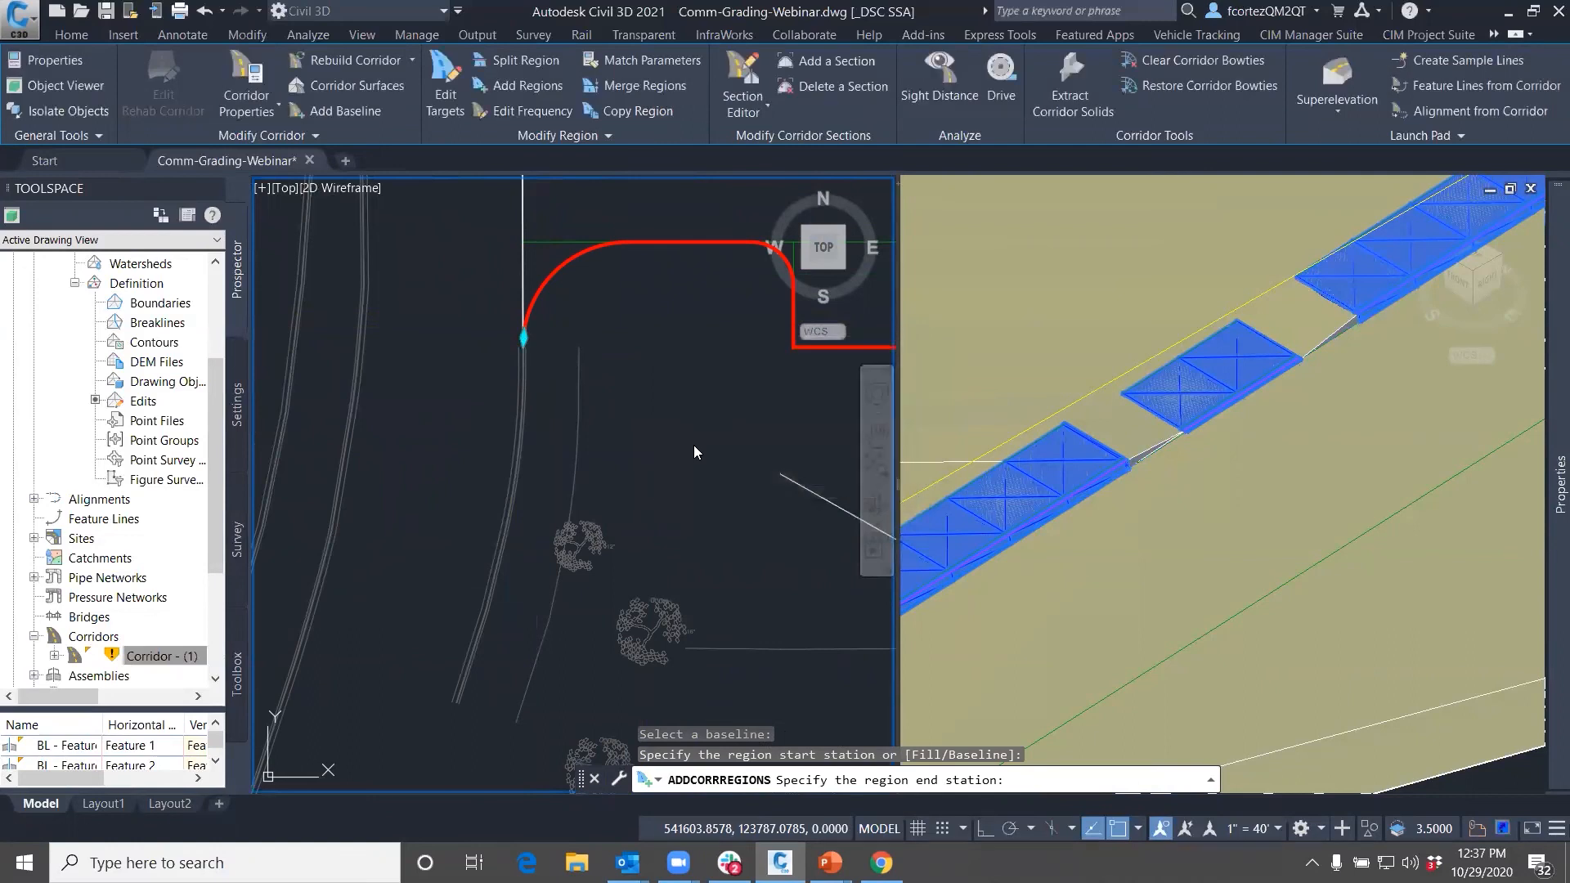
pyautogui.press('Return')
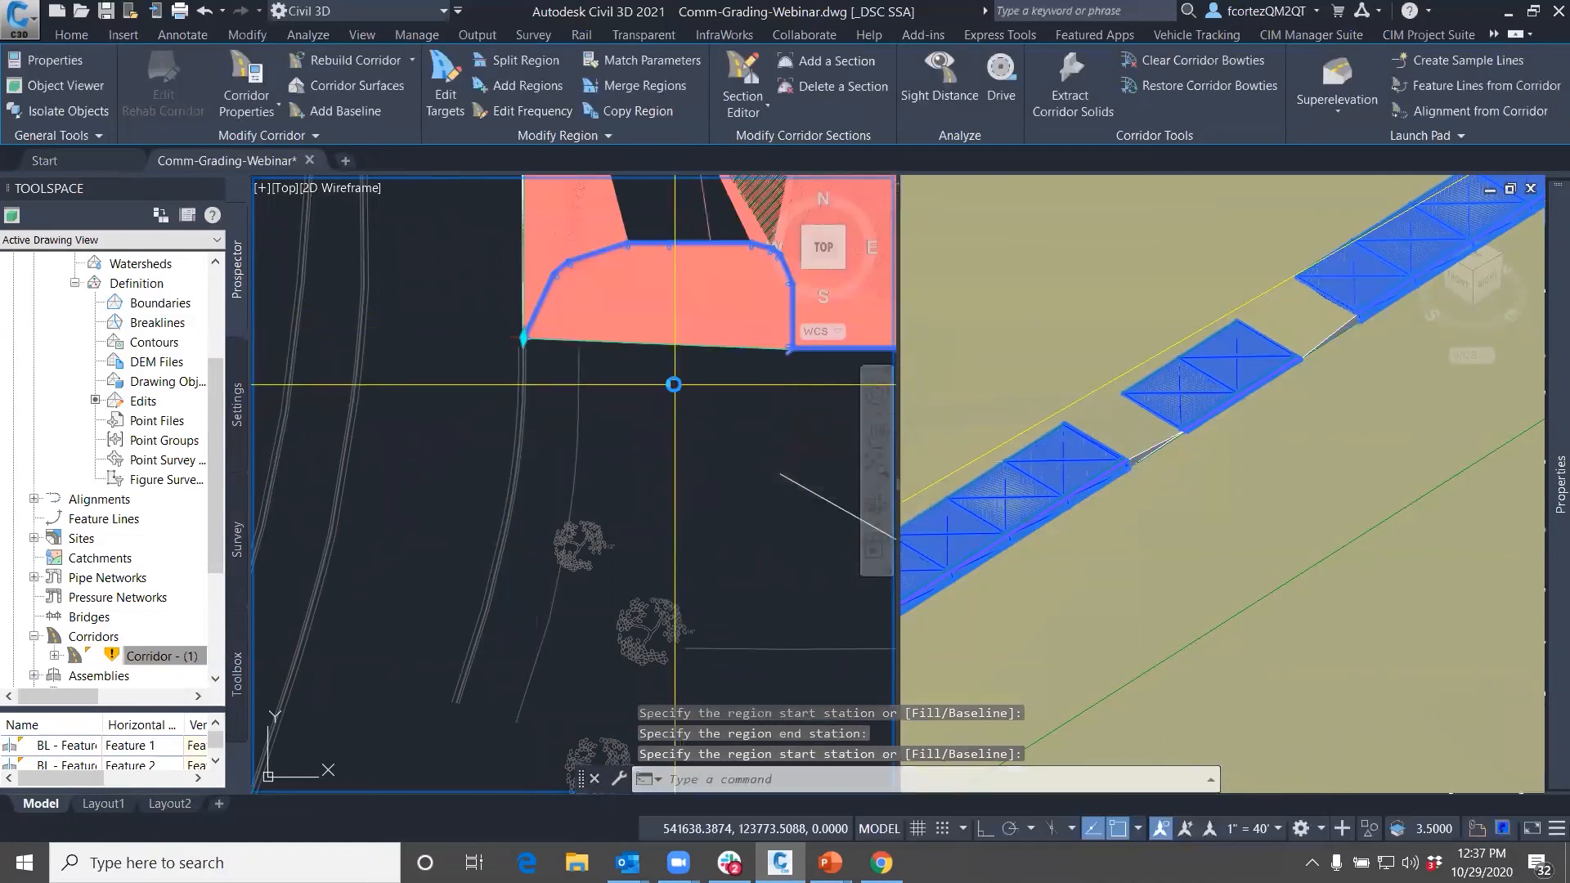
pyautogui.scroll(-5, 669, 378)
pyautogui.scroll(6, 556, 467)
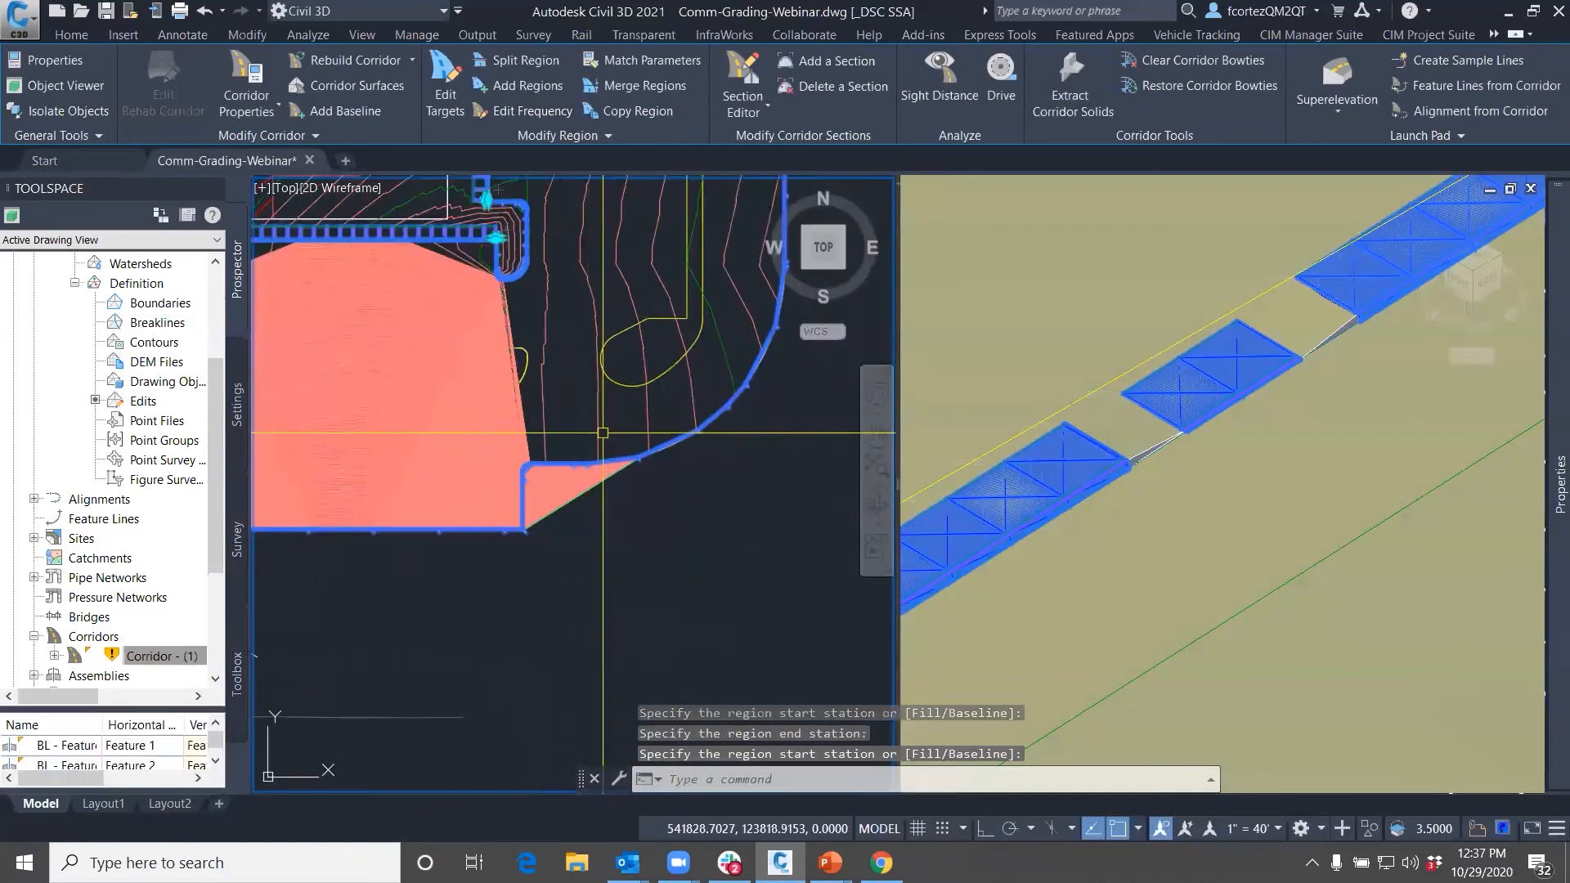
pyautogui.scroll(3, 564, 468)
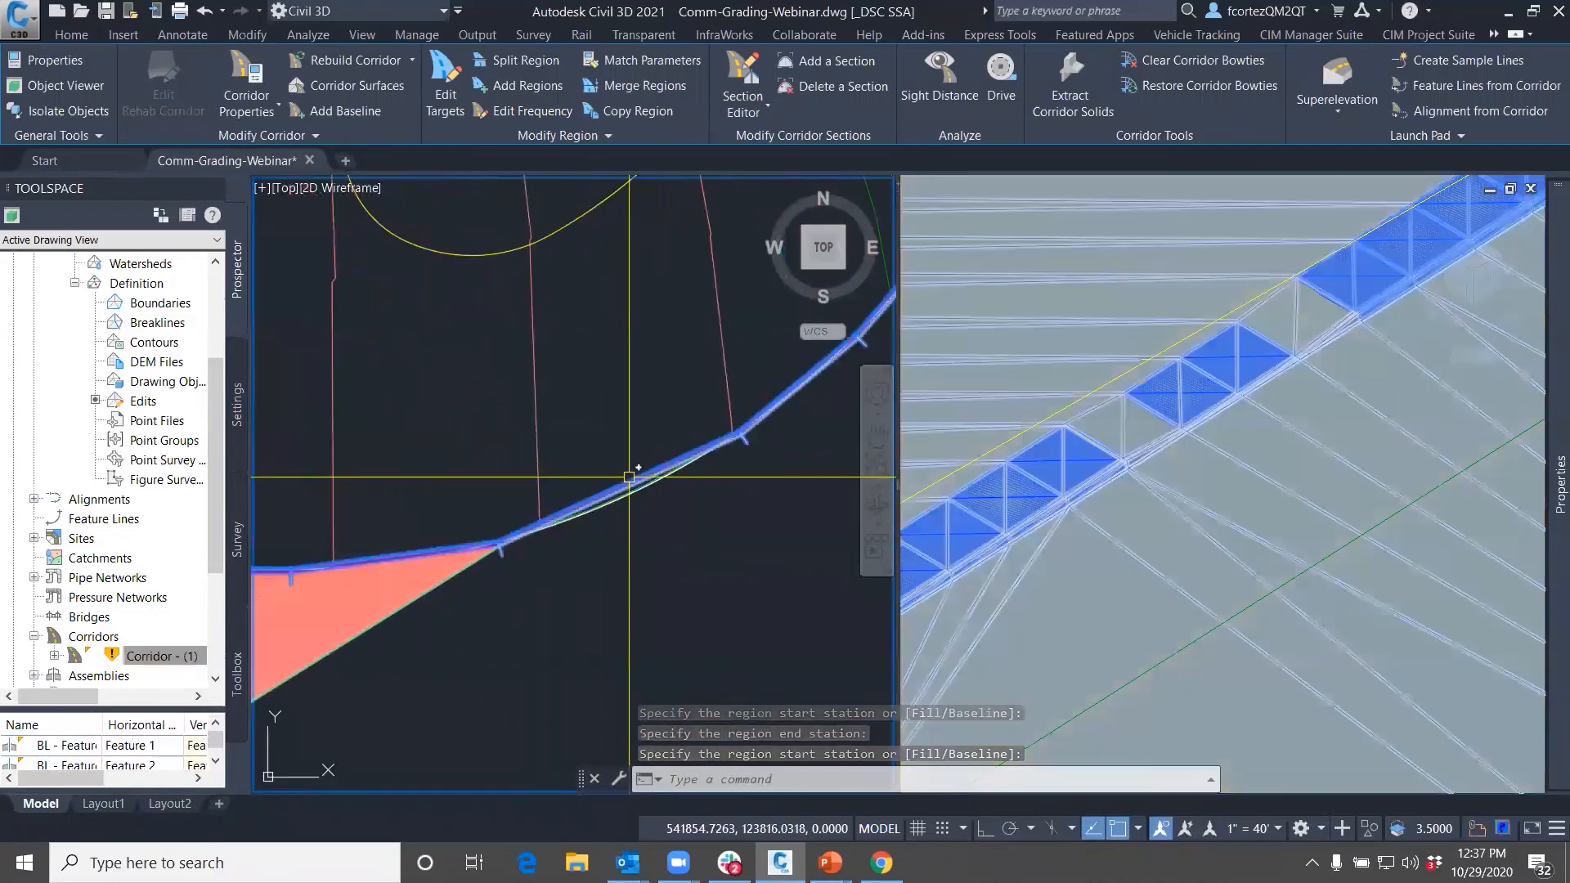
pyautogui.click(550, 115)
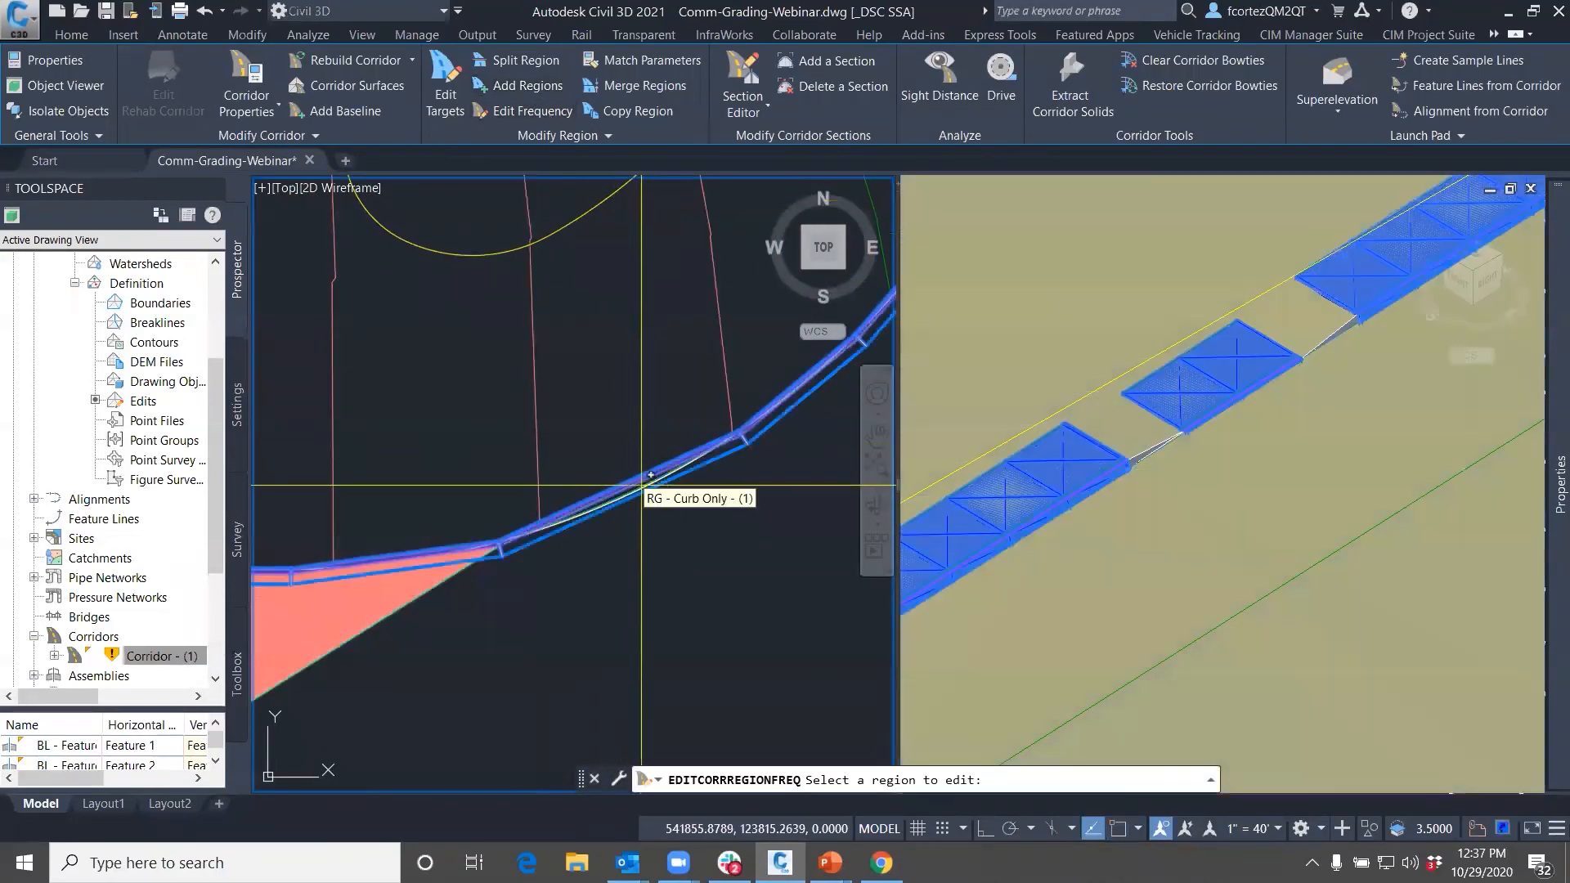
pyautogui.click(638, 484)
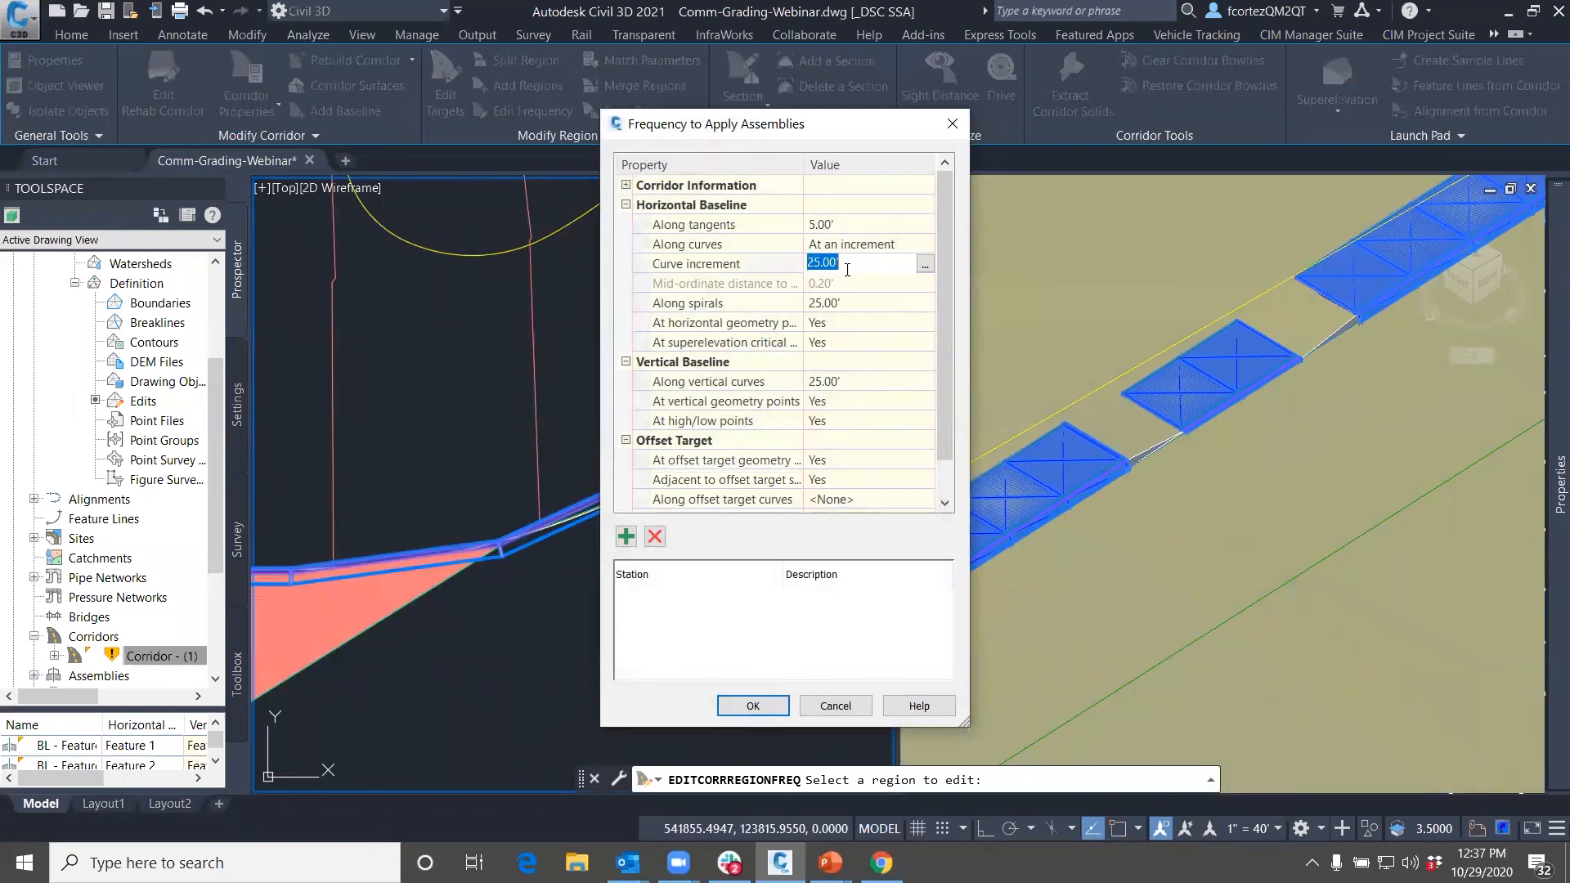
pyautogui.click(753, 706)
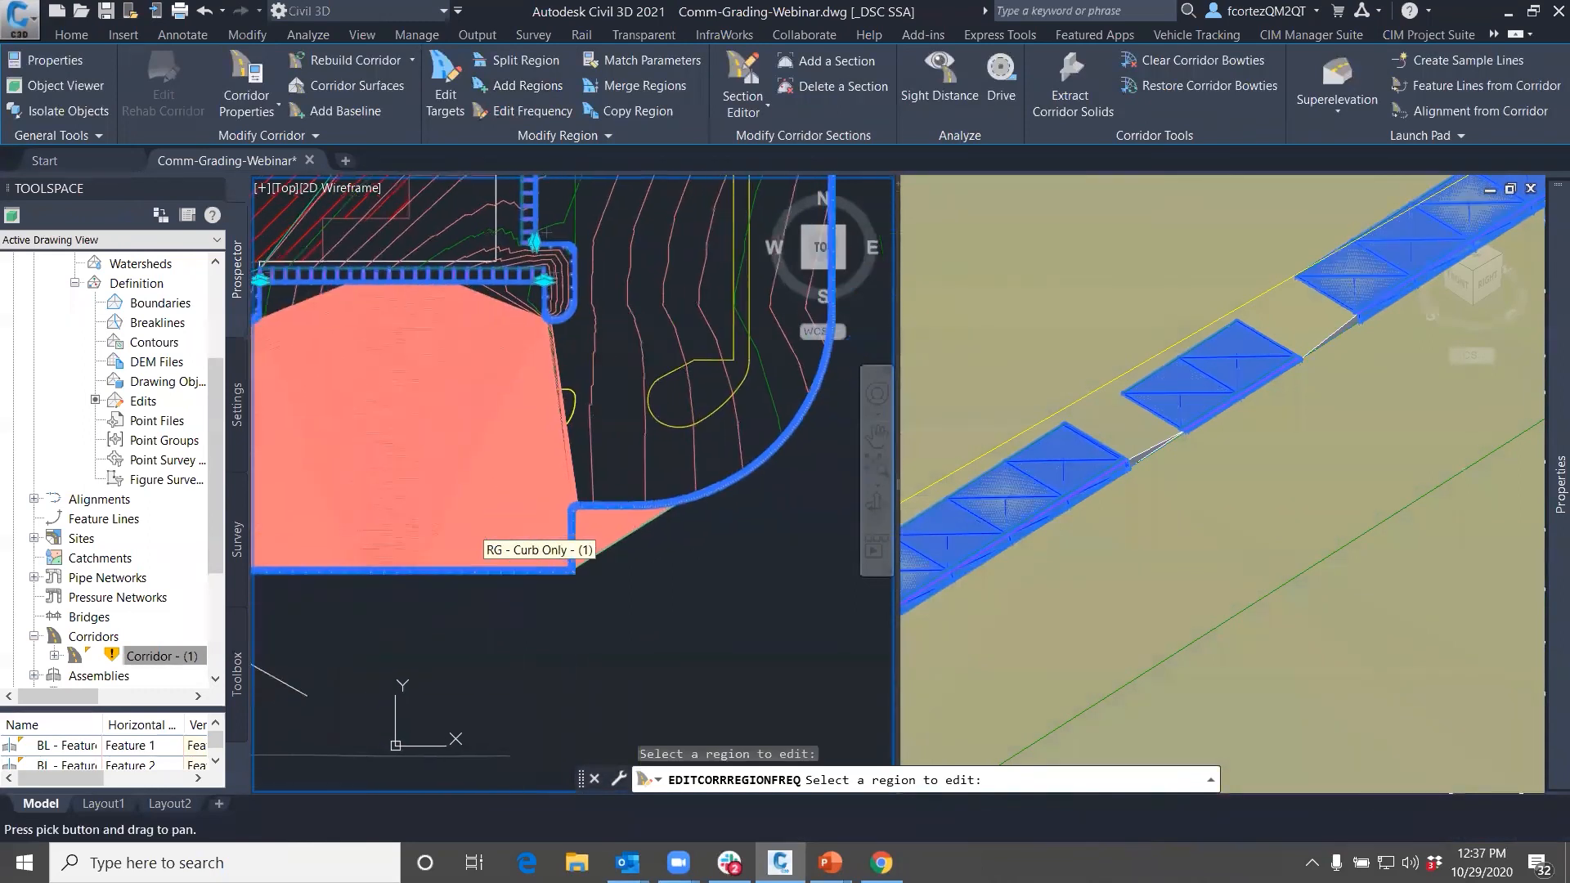
pyautogui.press('Escape')
# Set a -2% grade on the Aux site feature line near the southeast curb corner using Quick Elevation Edit
pyautogui.scroll(2, 523, 511)
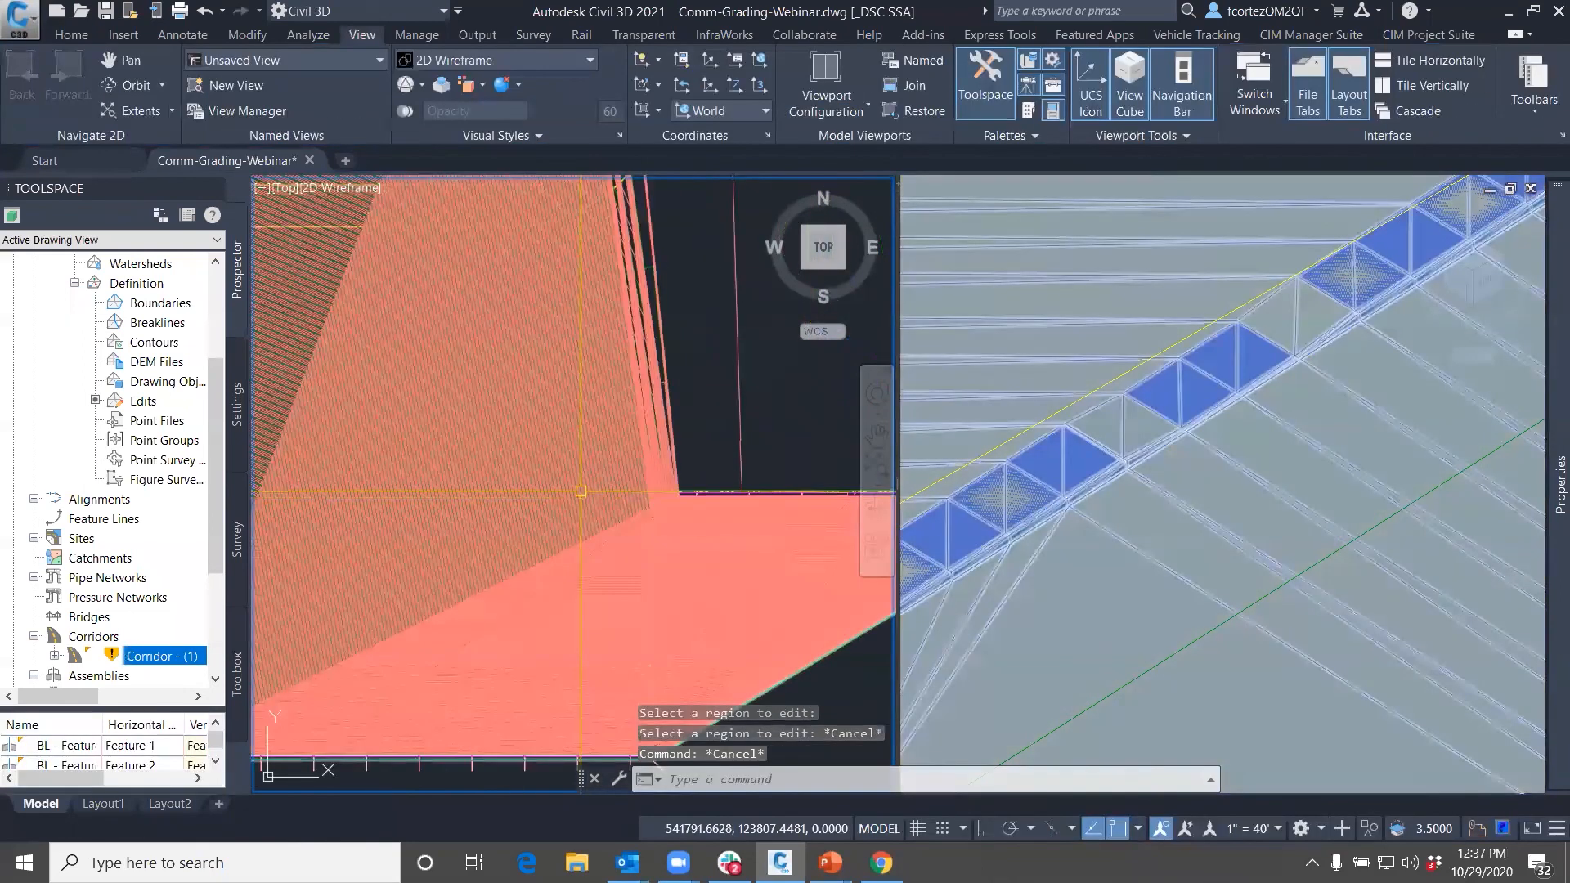
pyautogui.click(550, 493)
pyautogui.scroll(4, 572, 503)
pyautogui.press('Escape')
pyautogui.press('Escape')
pyautogui.moveTo(659, 282); pyautogui.dragTo(732, 420, button='middle')
pyautogui.click(550, 456)
pyautogui.scroll(-8, 546, 468)
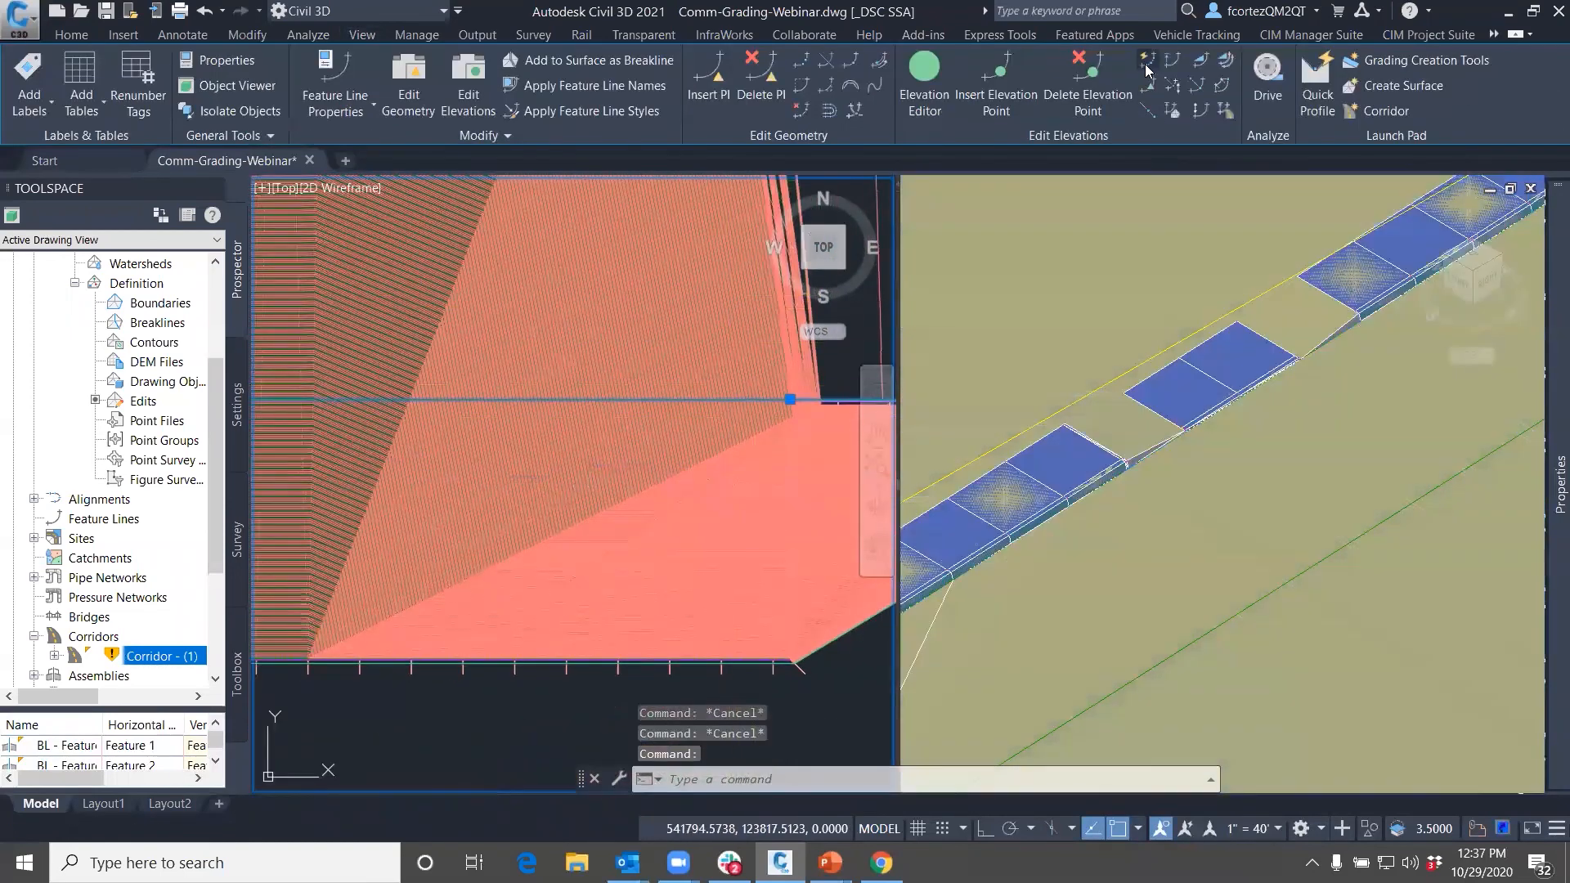
pyautogui.click(1147, 60)
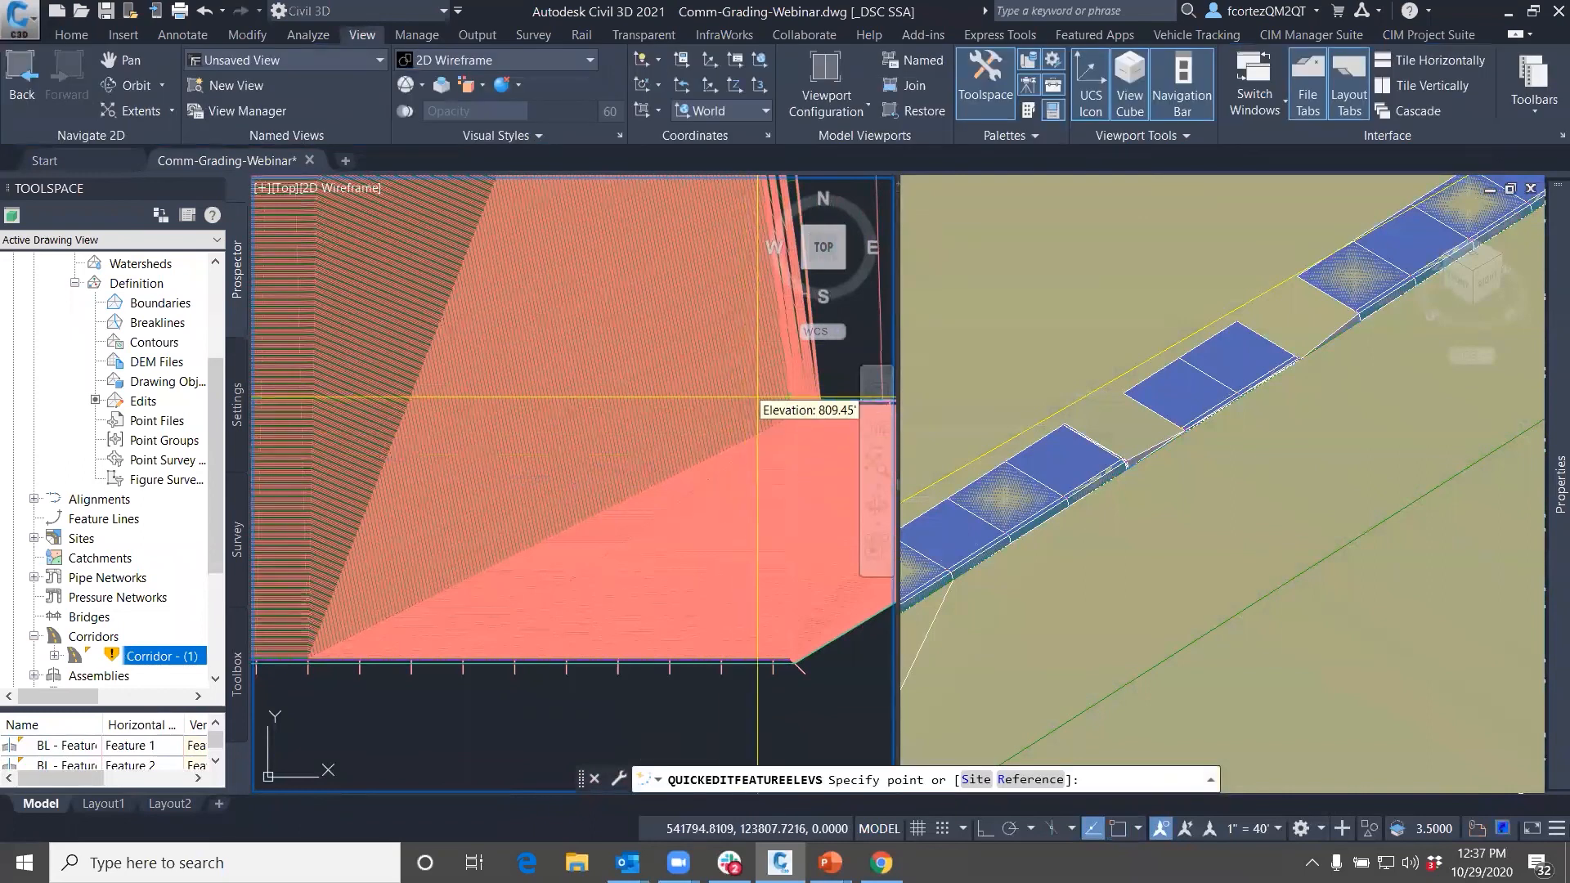
pyautogui.click(785, 547)
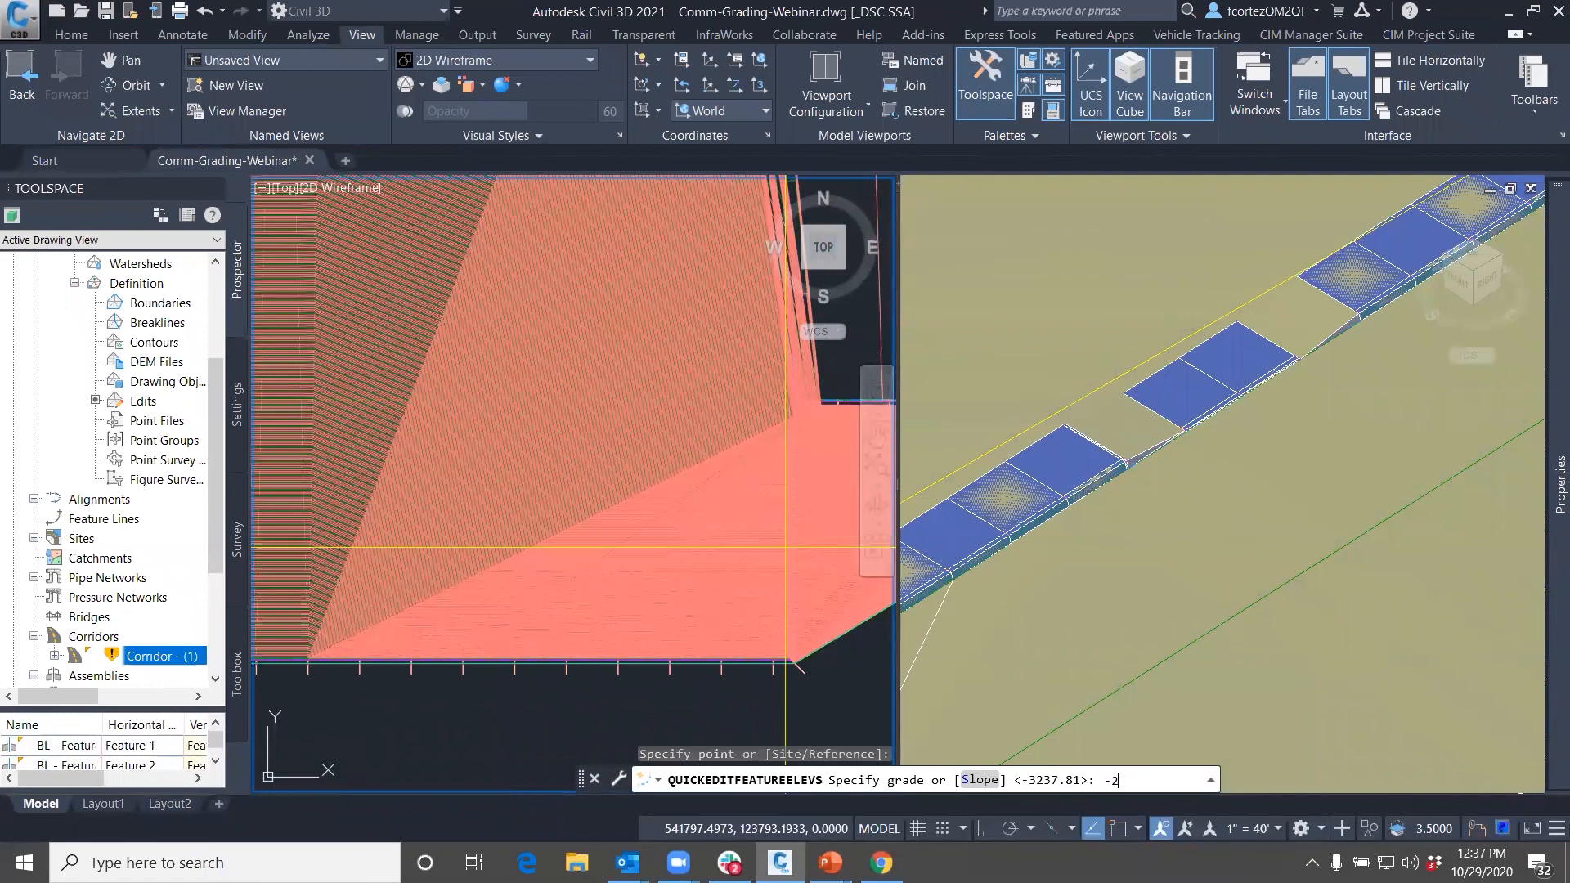
pyautogui.write('-2')
pyautogui.press('Return')
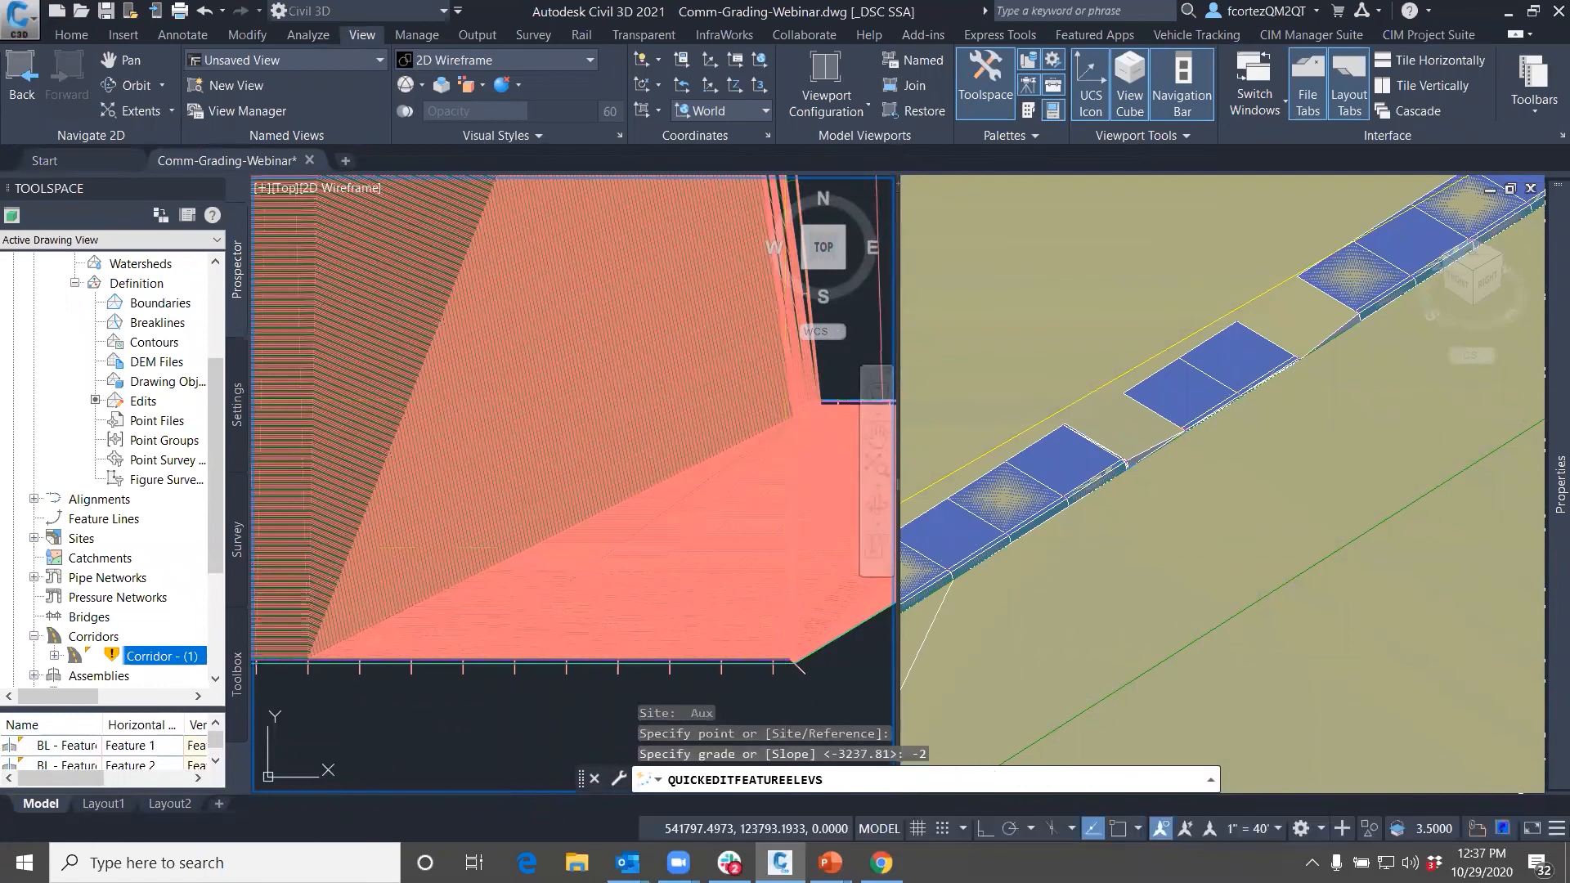
# Set a -2% grade on the same feature line where it crosses the southern lot toward the site's west side
pyautogui.scroll(-6, 762, 562)
pyautogui.moveTo(589, 559); pyautogui.dragTo(715, 559, button='middle')
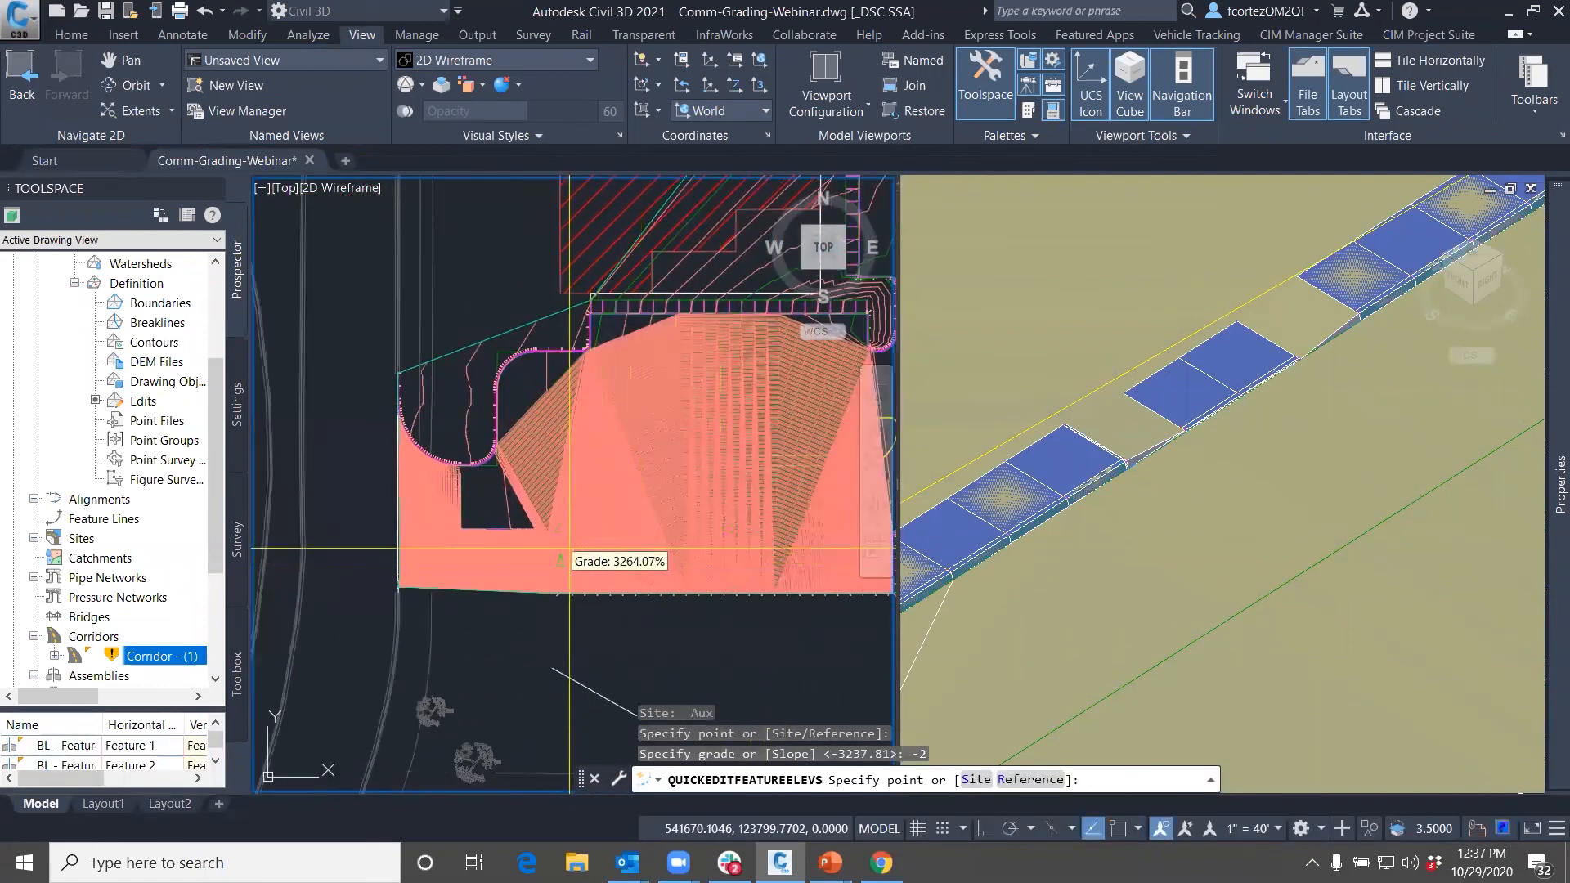
pyautogui.click(570, 549)
pyautogui.write('-2')
pyautogui.press('Return')
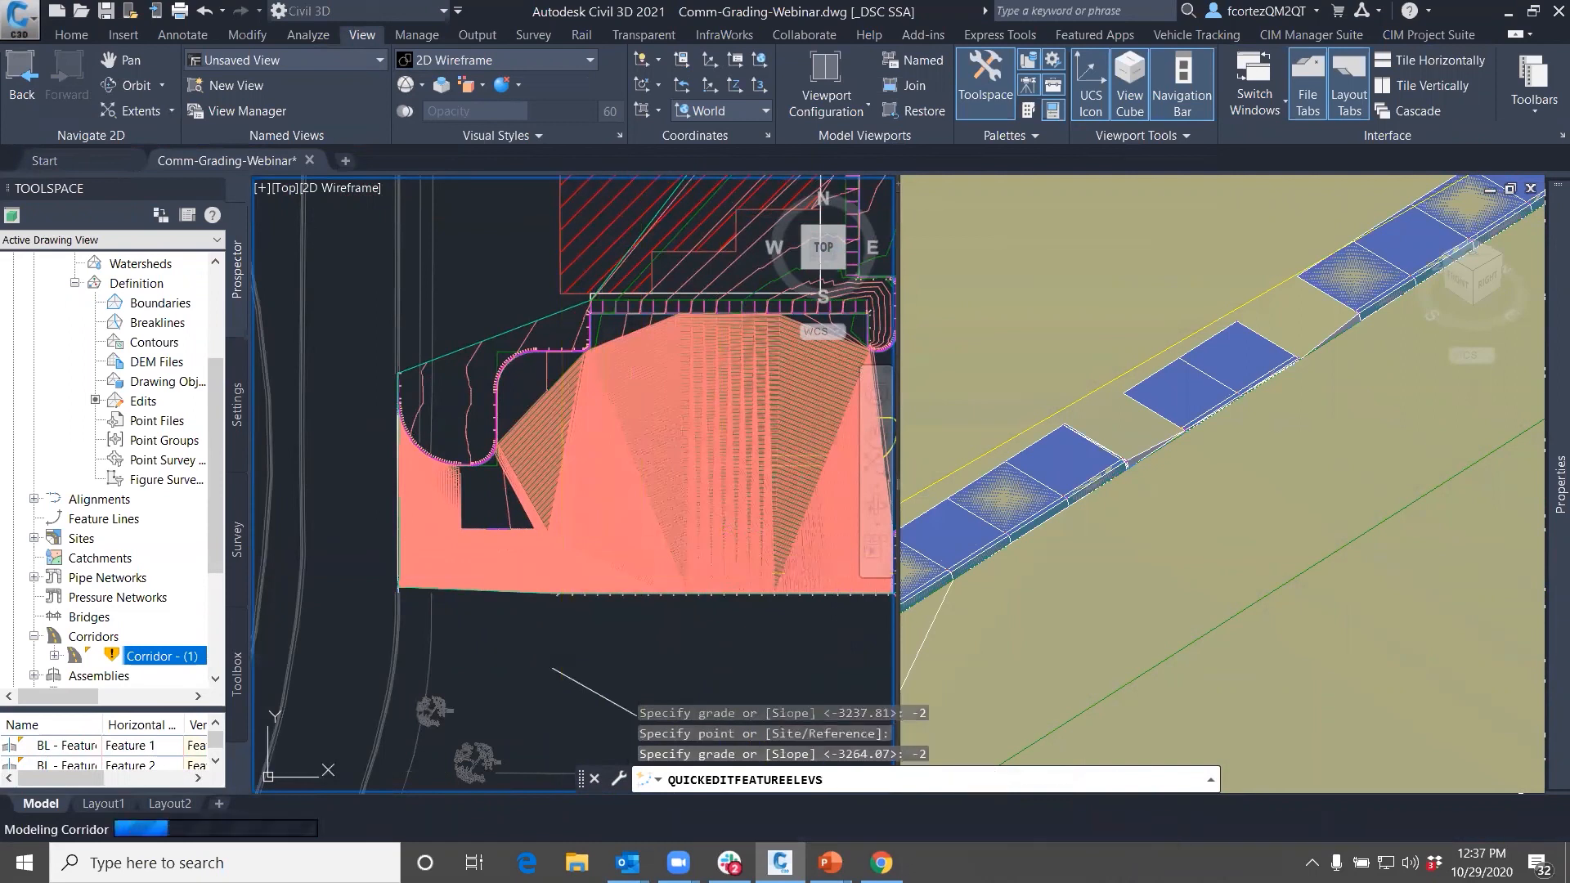
pyautogui.scroll(5, 393, 530)
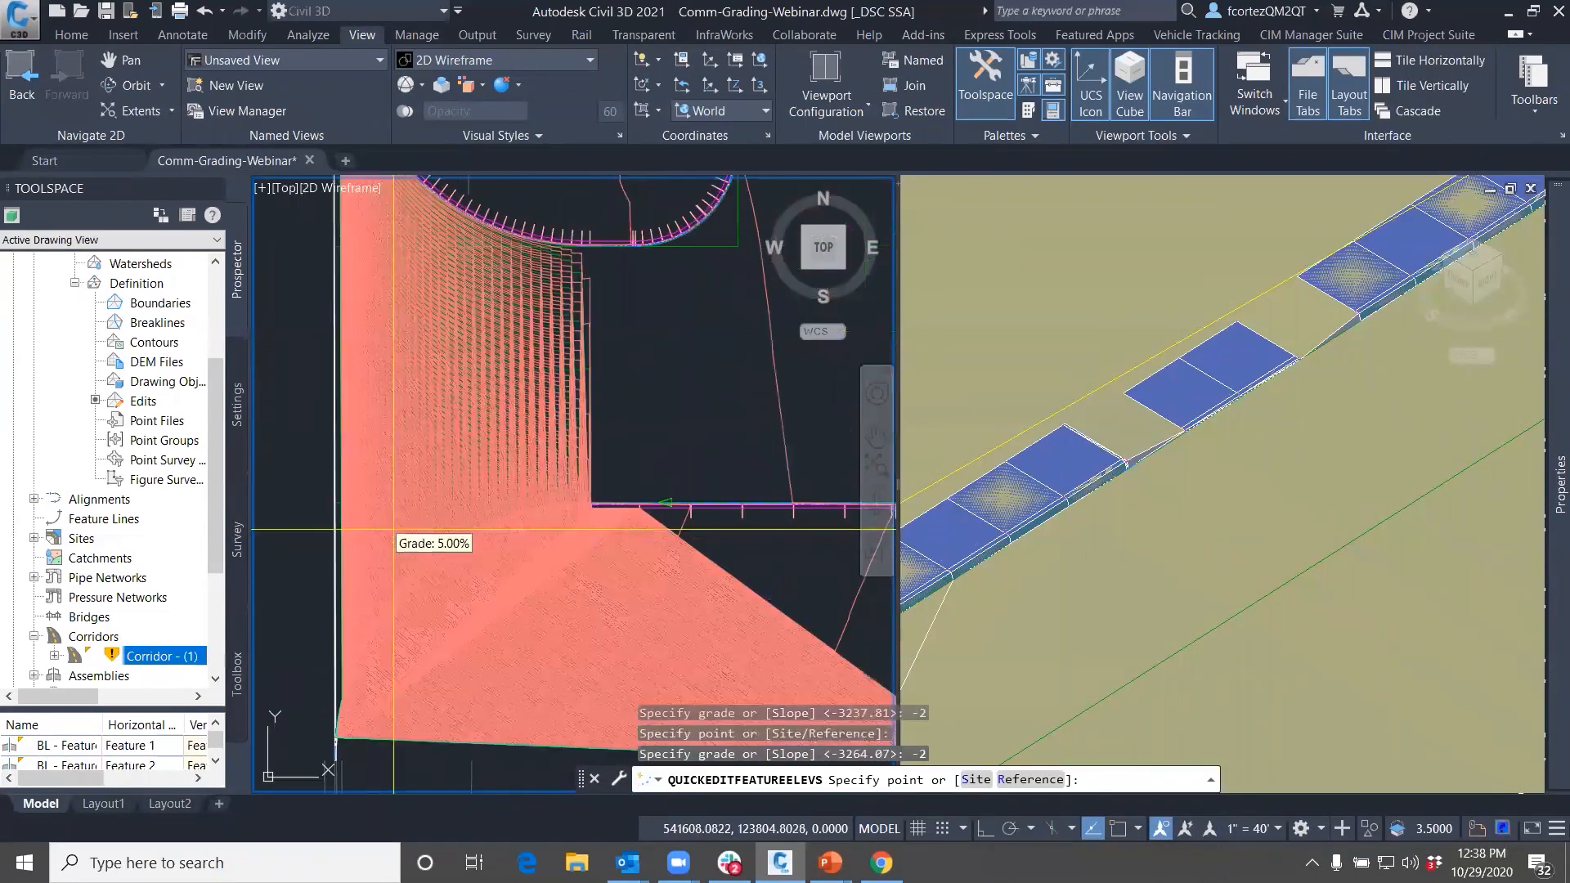
pyautogui.press('Escape')
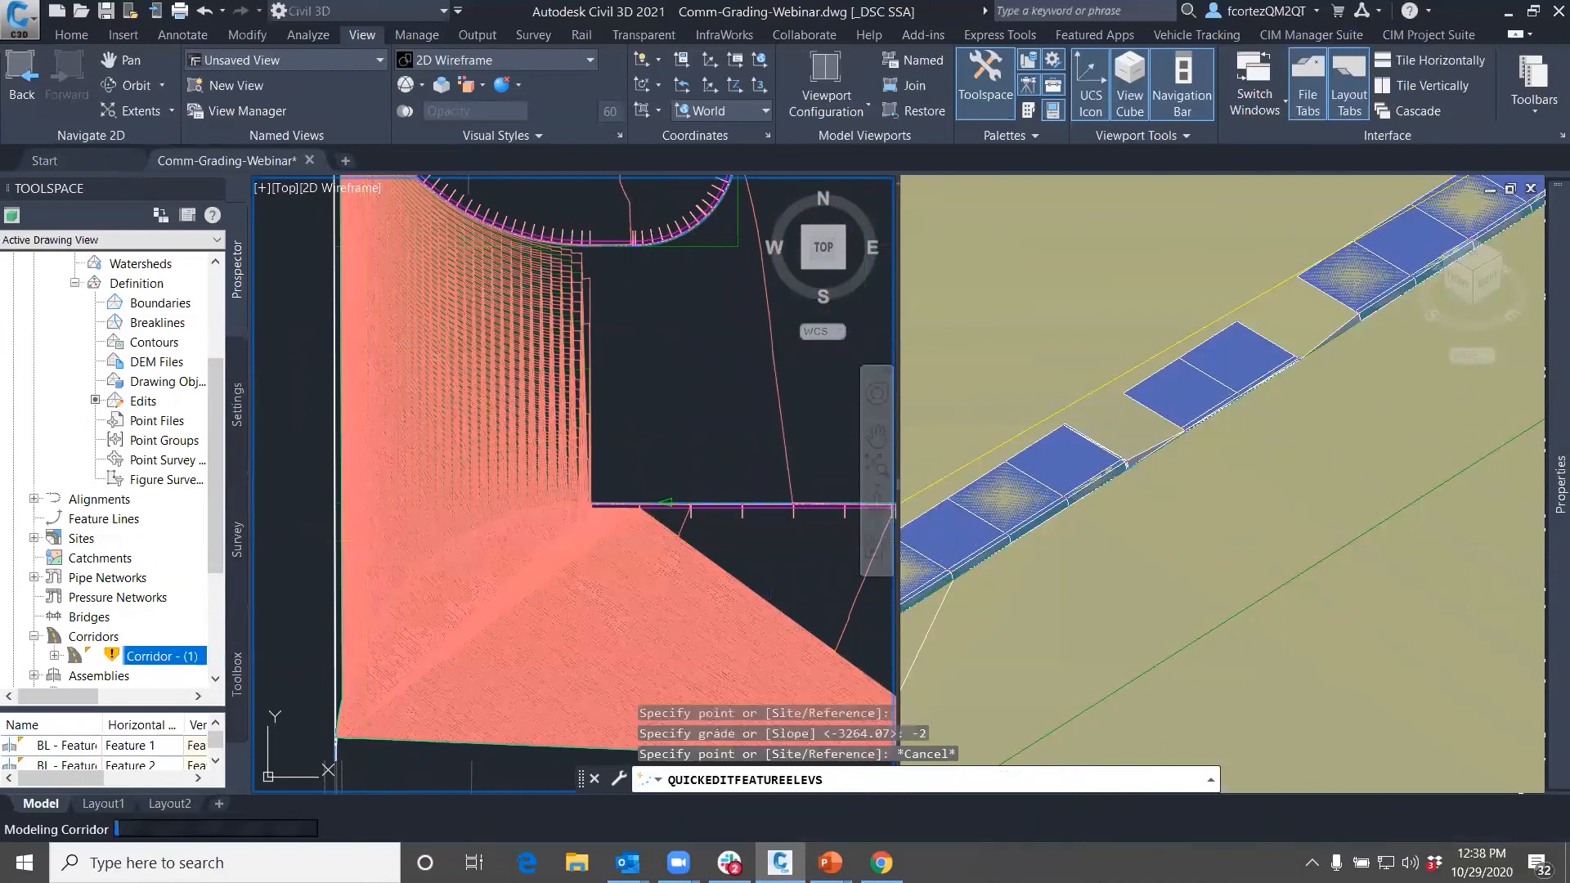
pyautogui.scroll(-6, 483, 573)
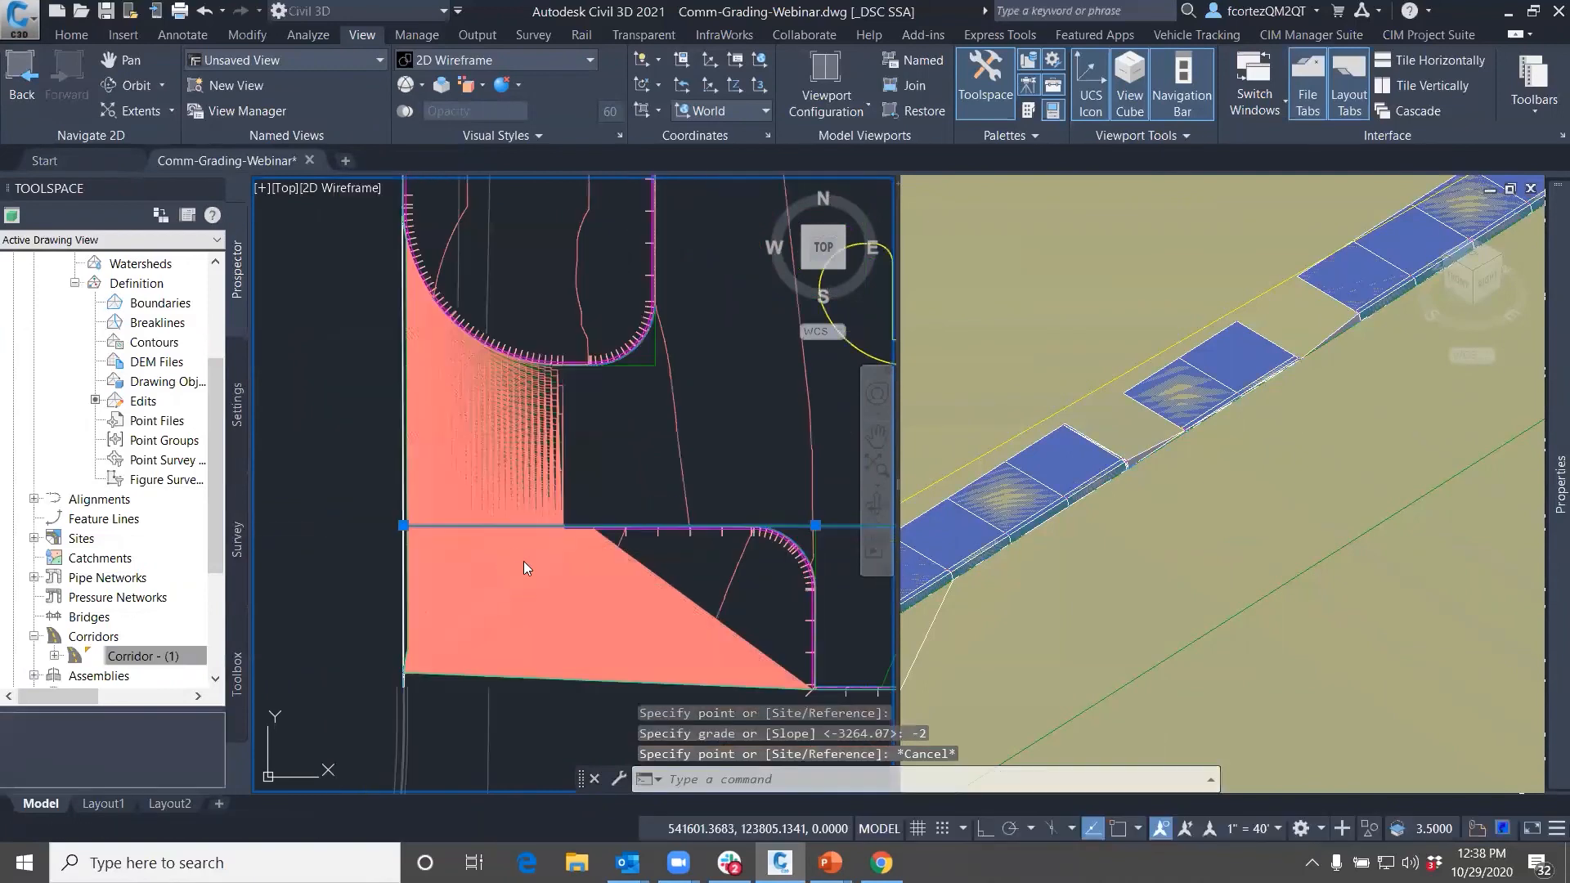
pyautogui.press('Escape')
pyautogui.press('Escape')
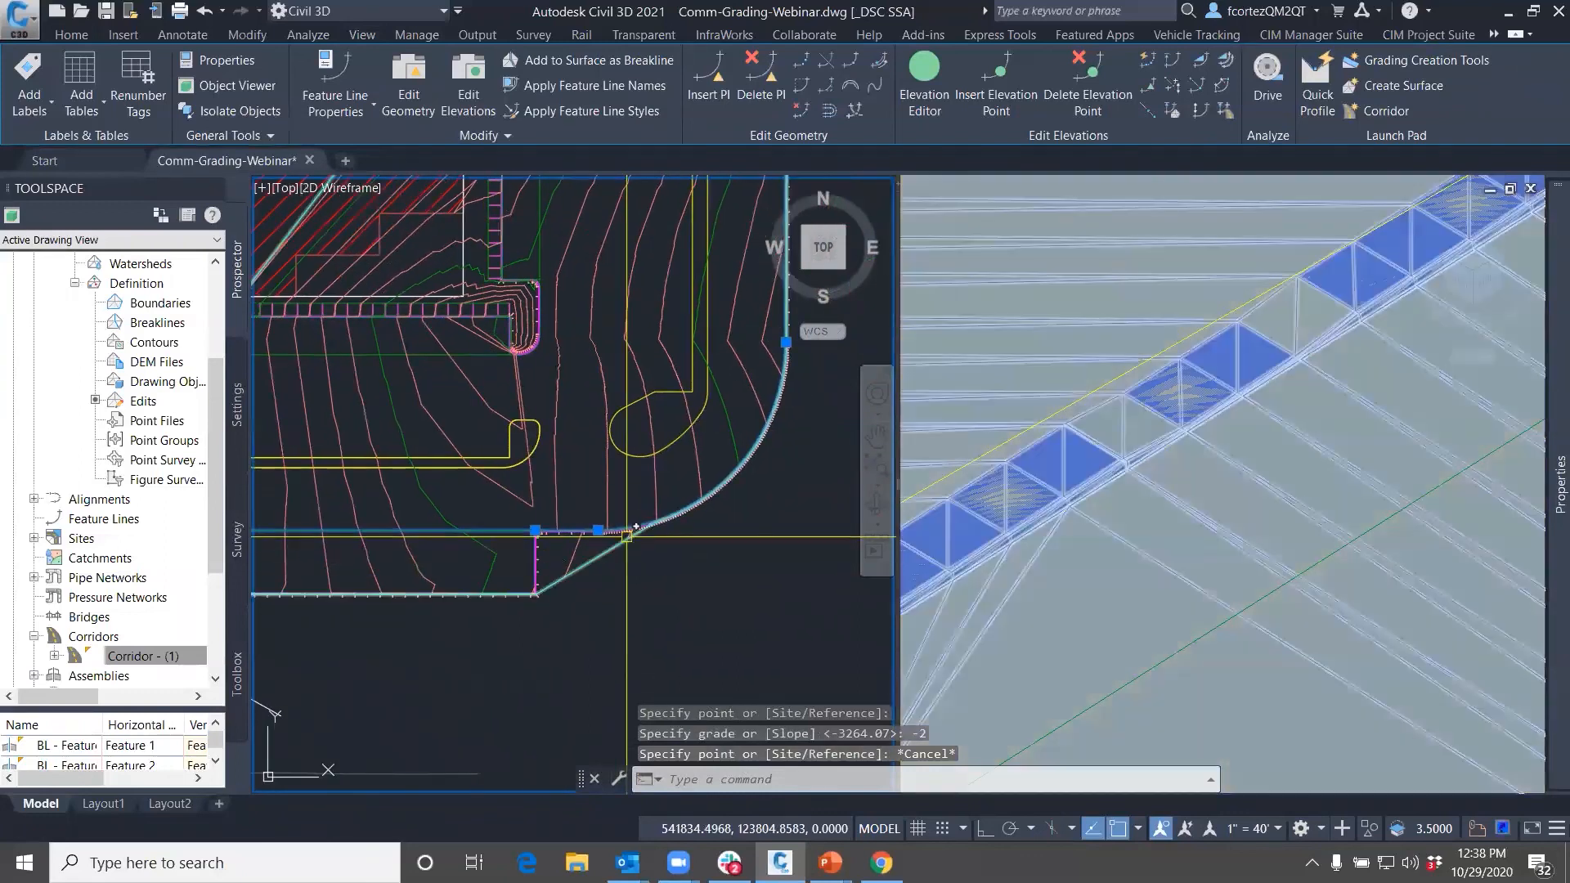
# Examine the outer curb along the site's east edge in the 3D viewport from the SW isometric view
pyautogui.scroll(3, 483, 573)
pyautogui.click(914, 533)
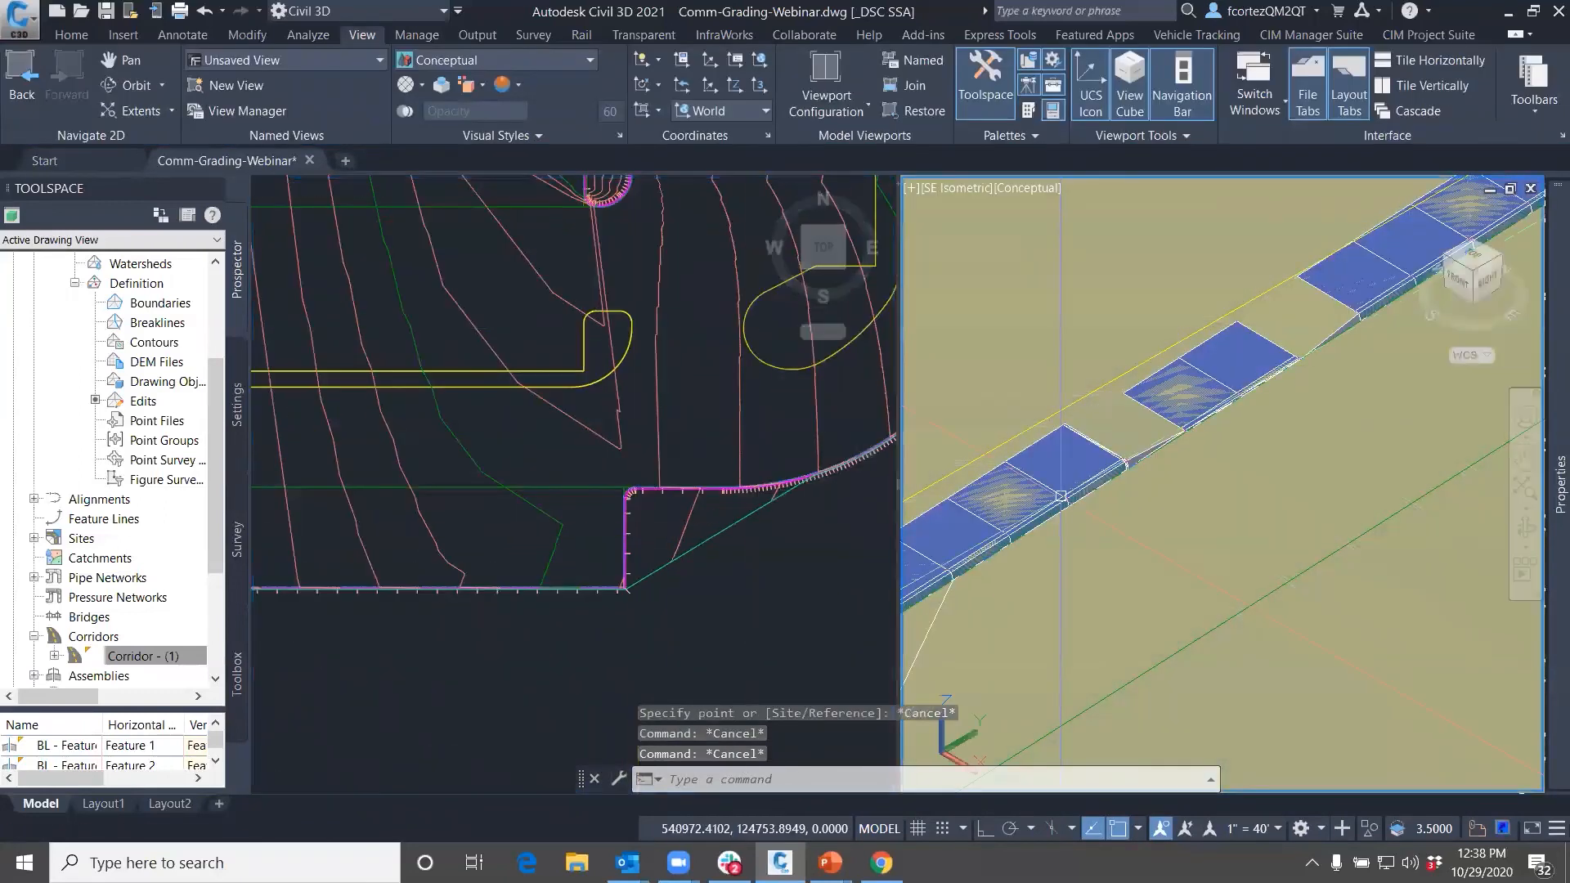
pyautogui.scroll(-8, 1061, 496)
pyautogui.scroll(6, 1211, 582)
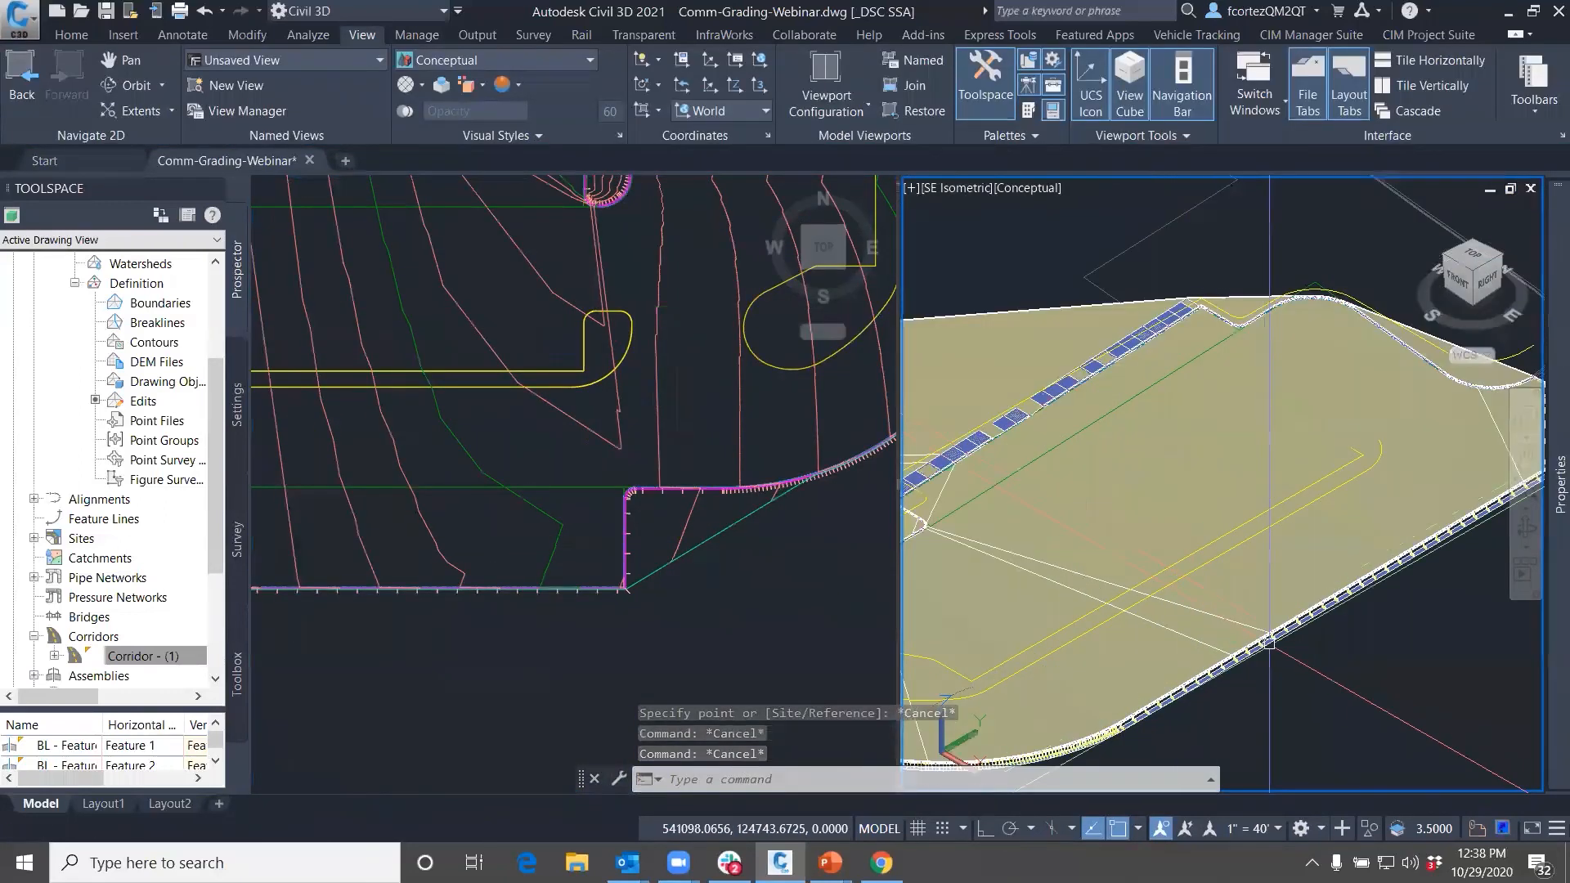
pyautogui.scroll(-6, 1125, 599)
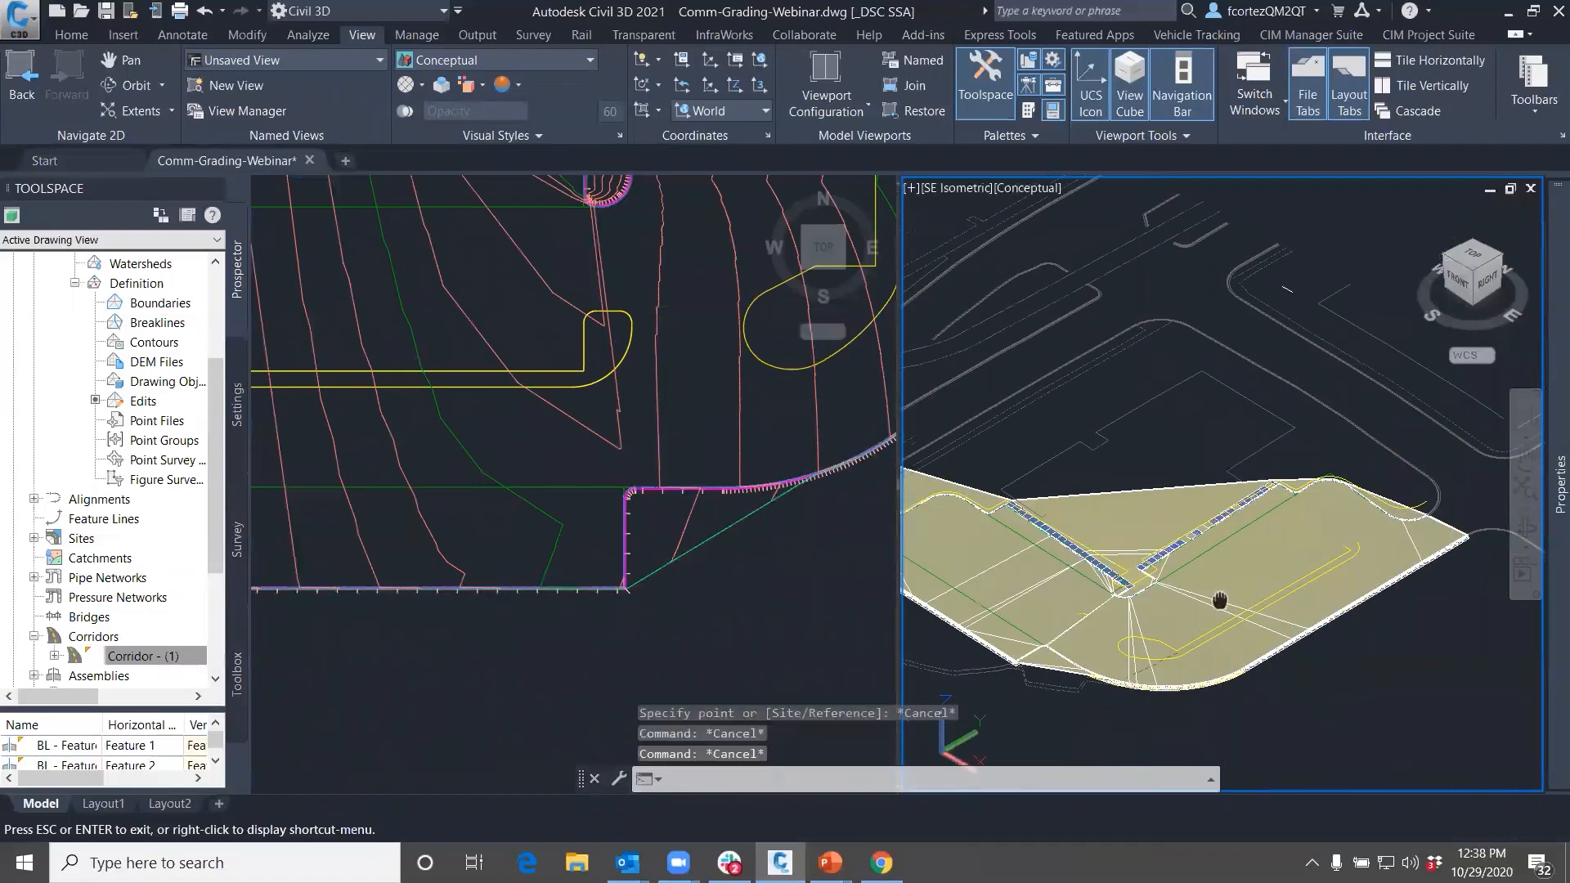
pyautogui.click(1448, 272)
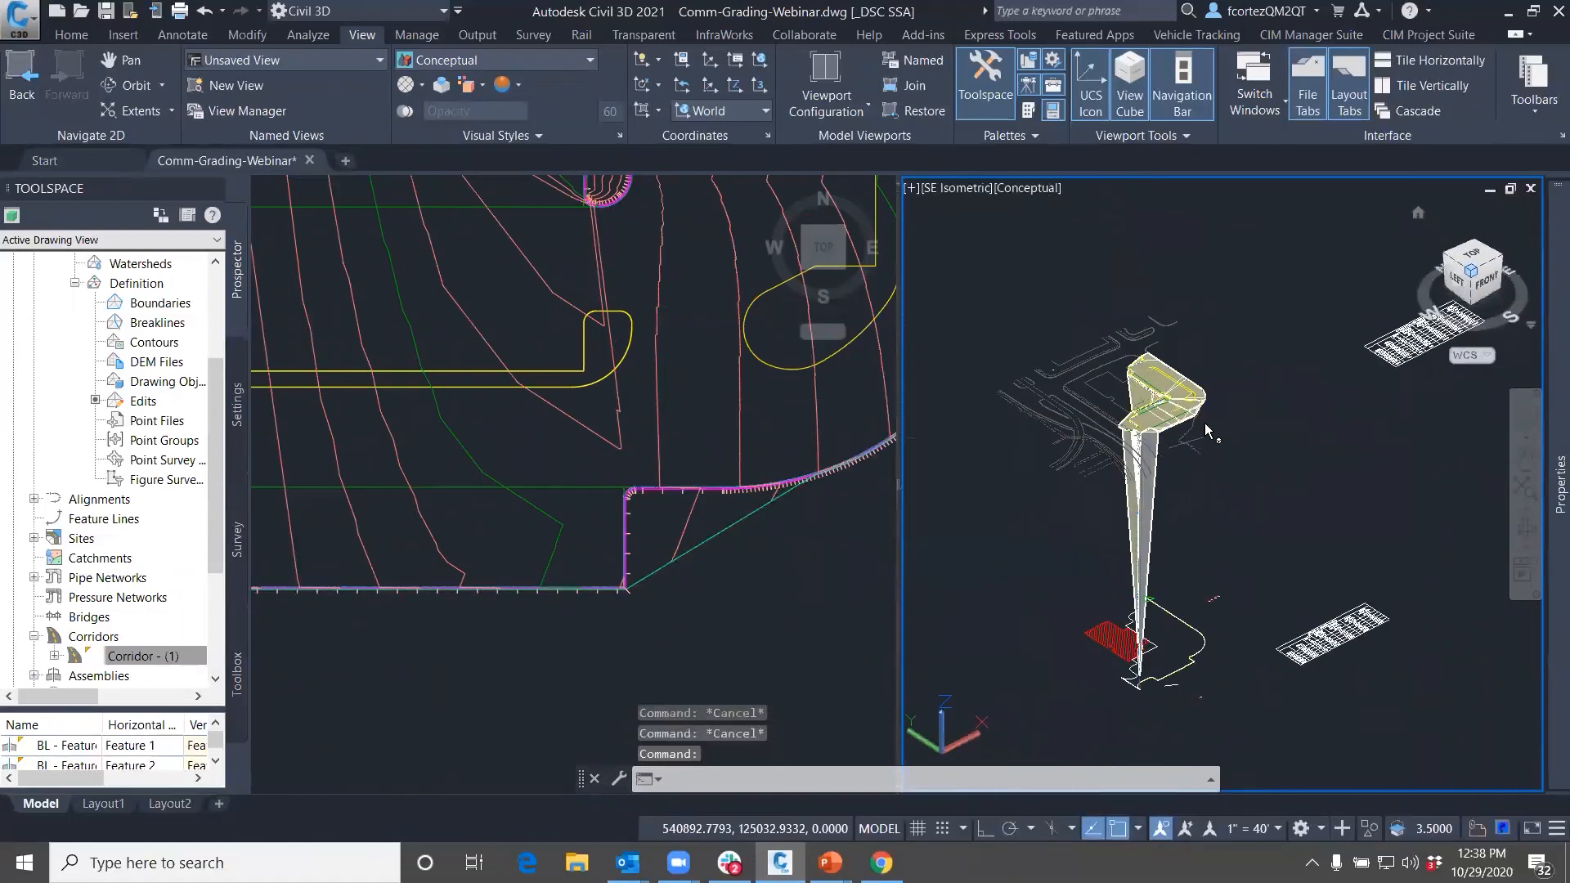
pyautogui.scroll(5, 1187, 353)
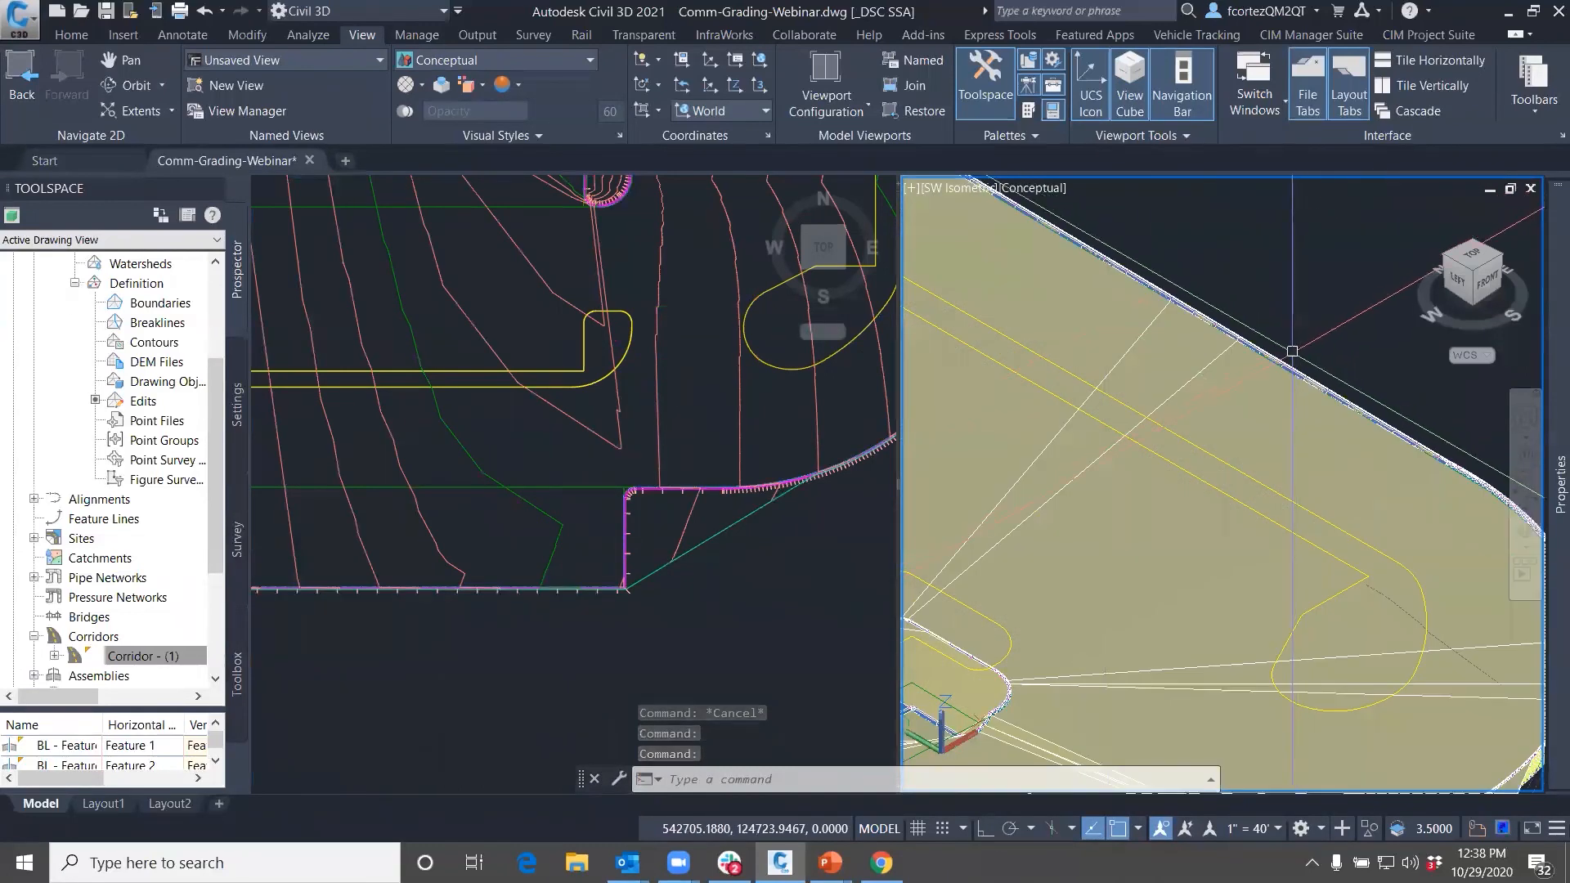
pyautogui.scroll(3, 1292, 351)
pyautogui.scroll(-3, 1235, 376)
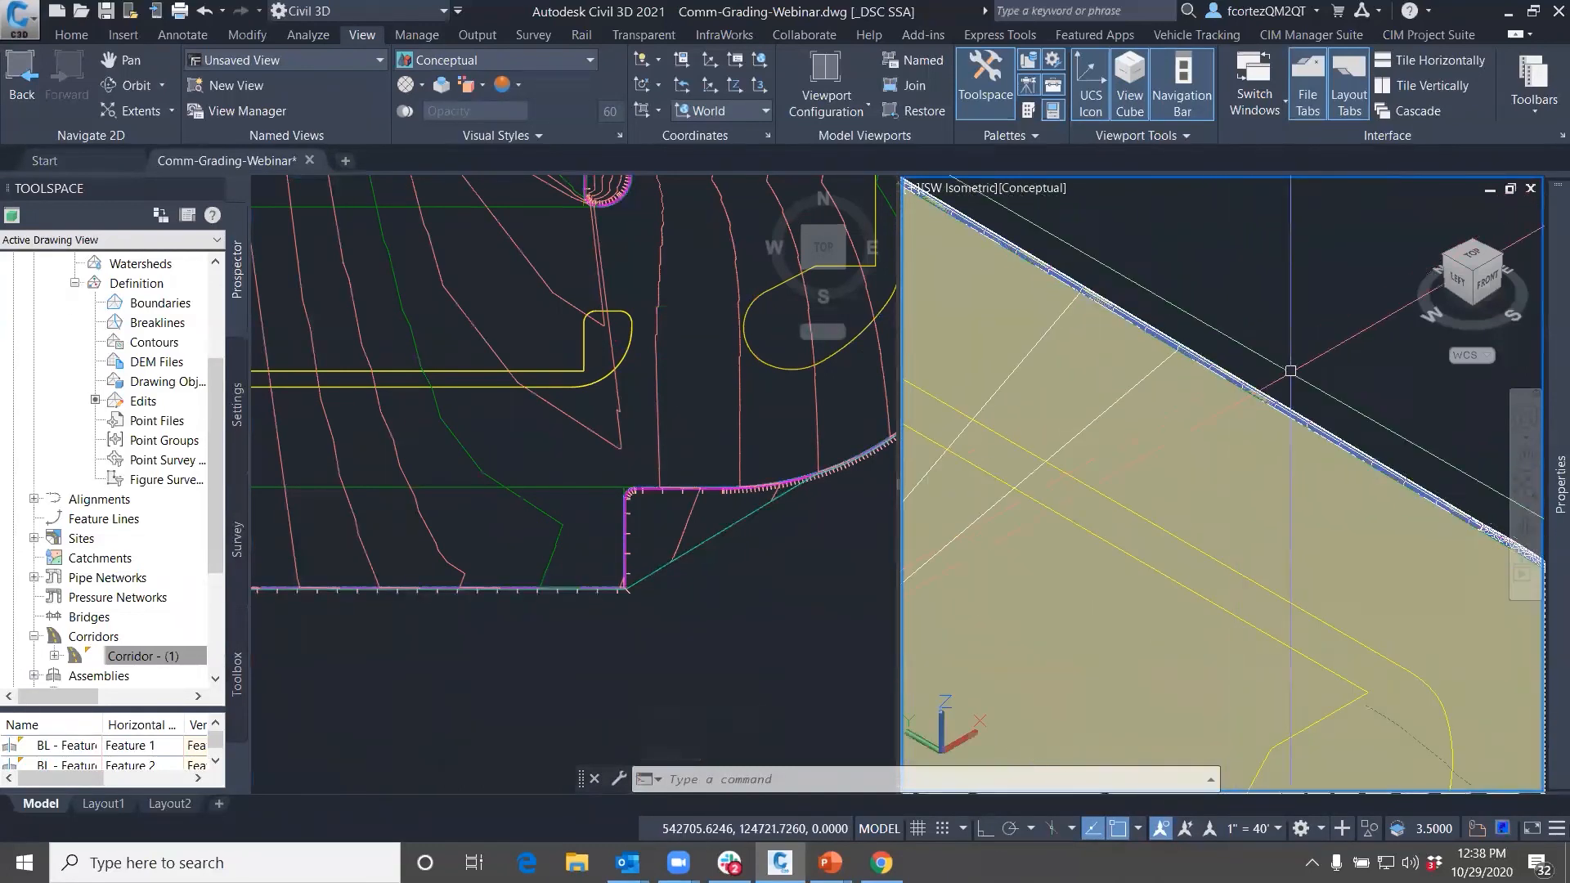
# Split the Curb Only region along the site's east edge at about station 2+00, just before the southeast curve
pyautogui.click(760, 444)
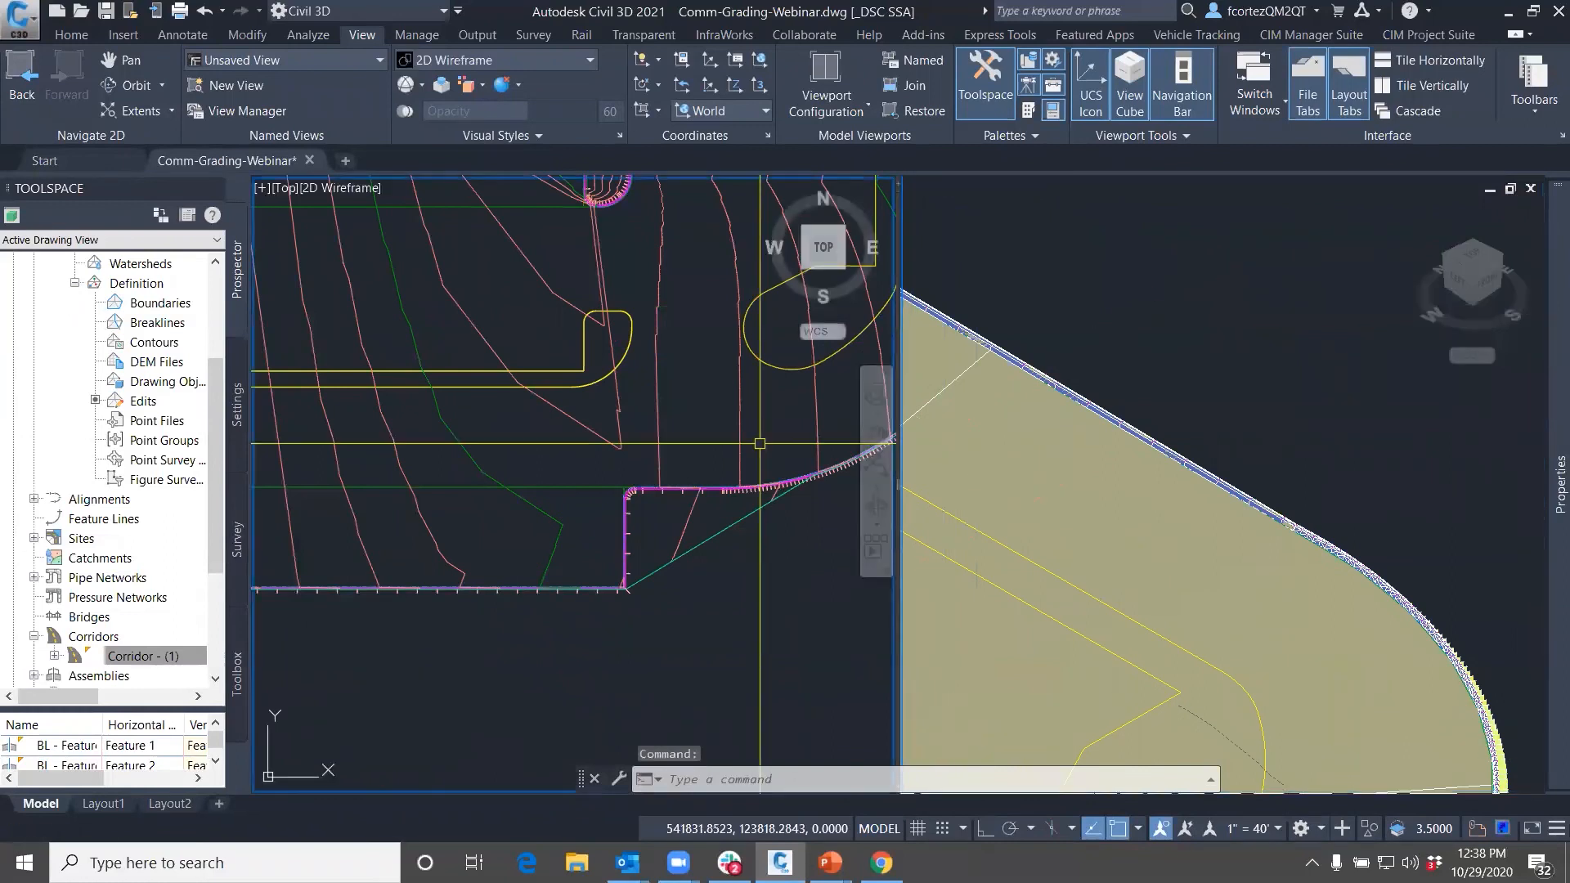
pyautogui.scroll(-3, 681, 432)
pyautogui.moveTo(695, 406); pyautogui.dragTo(646, 525, button='middle')
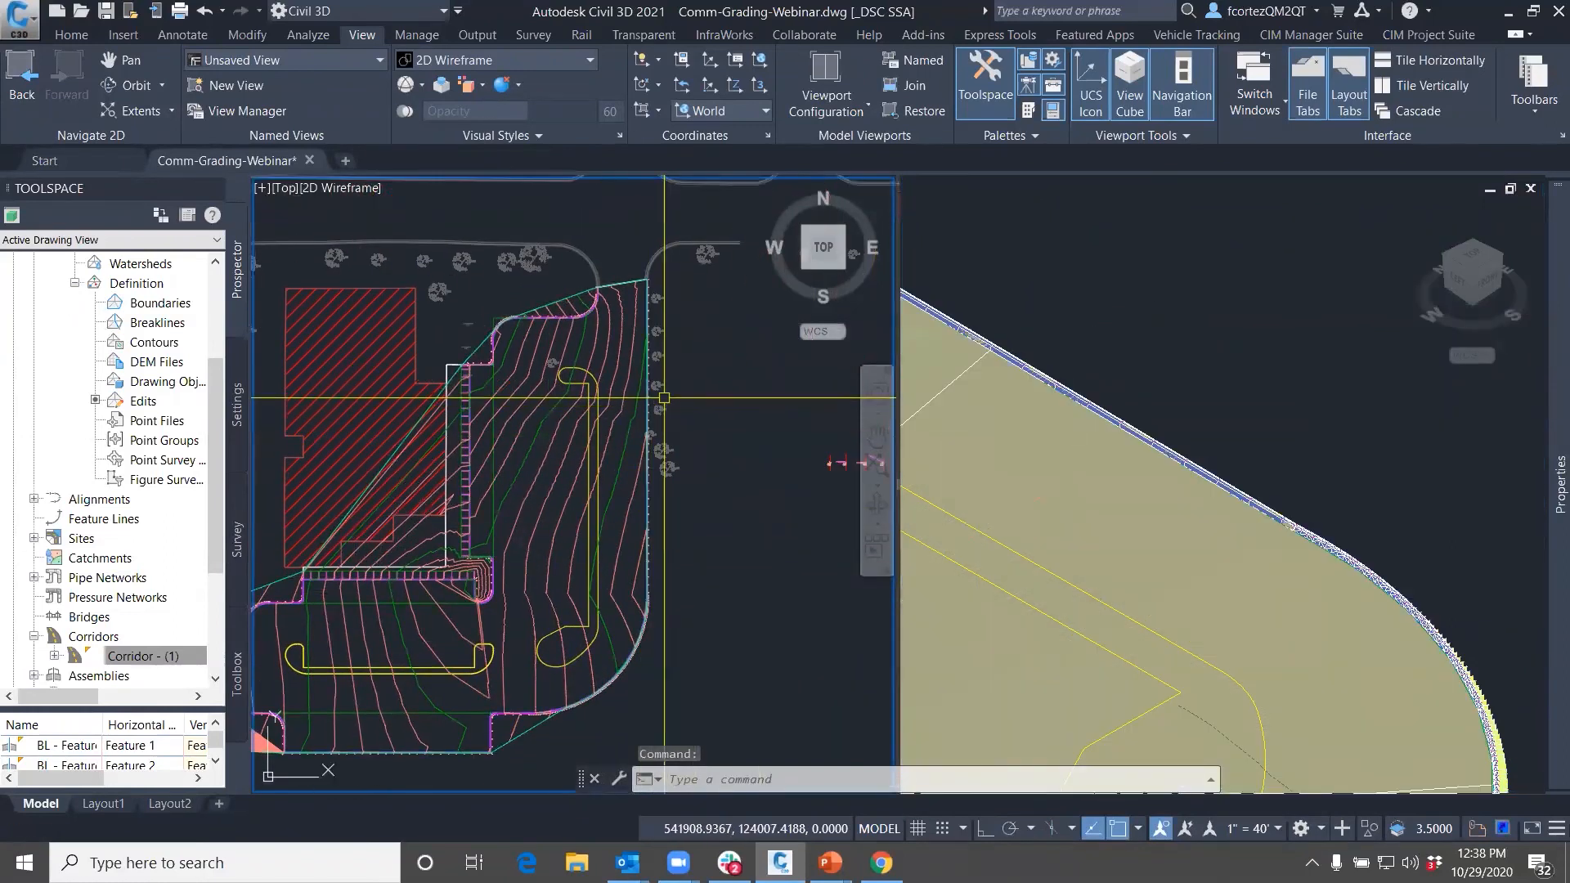
pyautogui.scroll(4, 646, 300)
pyautogui.scroll(5, 654, 299)
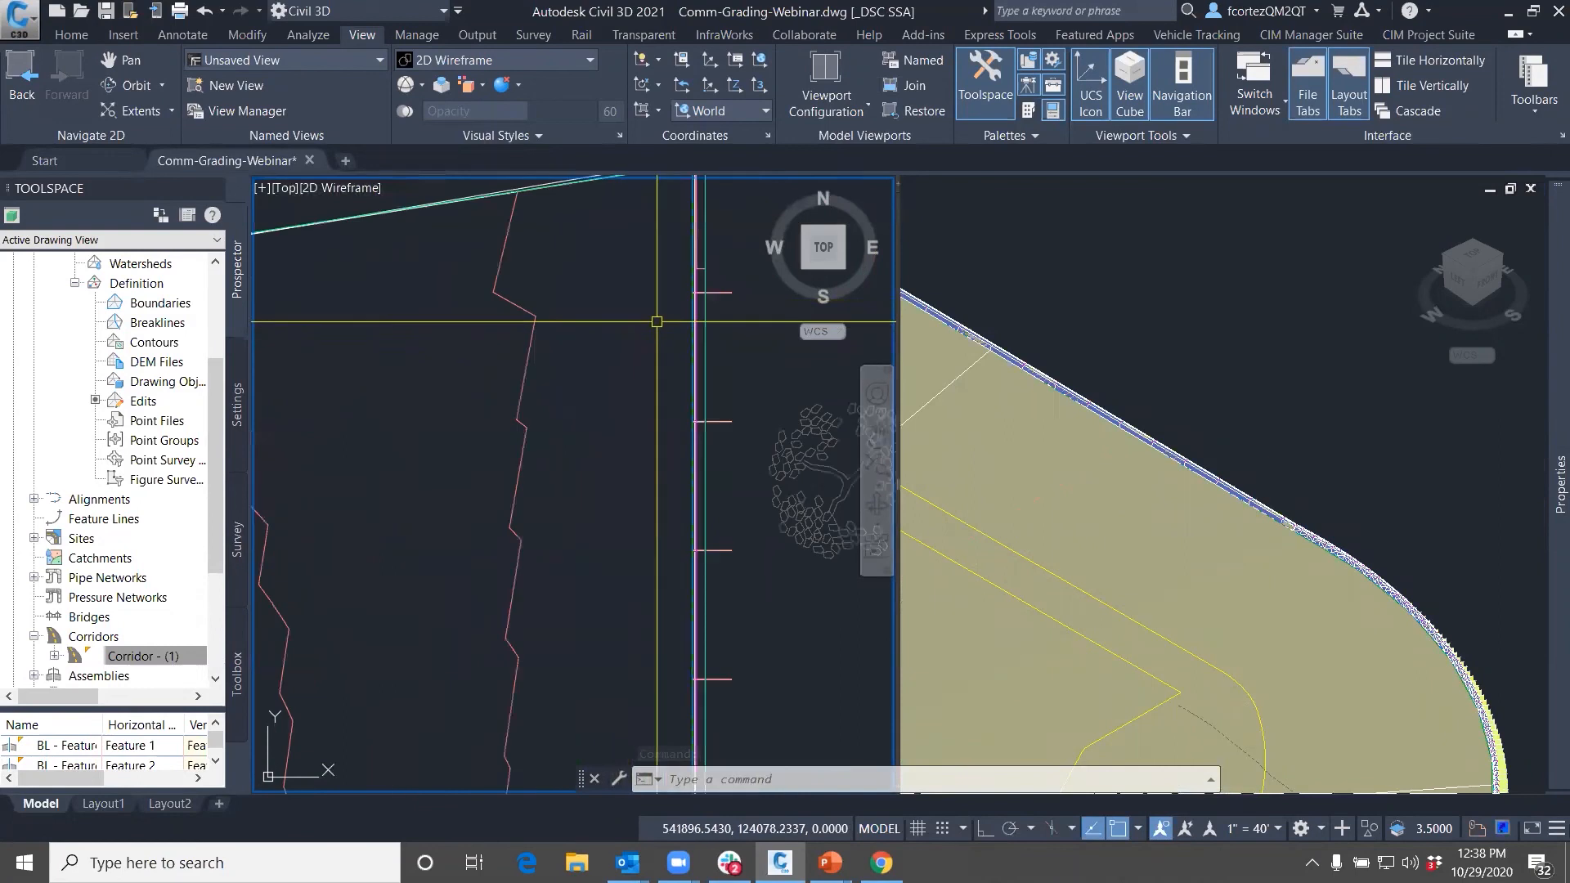
pyautogui.click(710, 295)
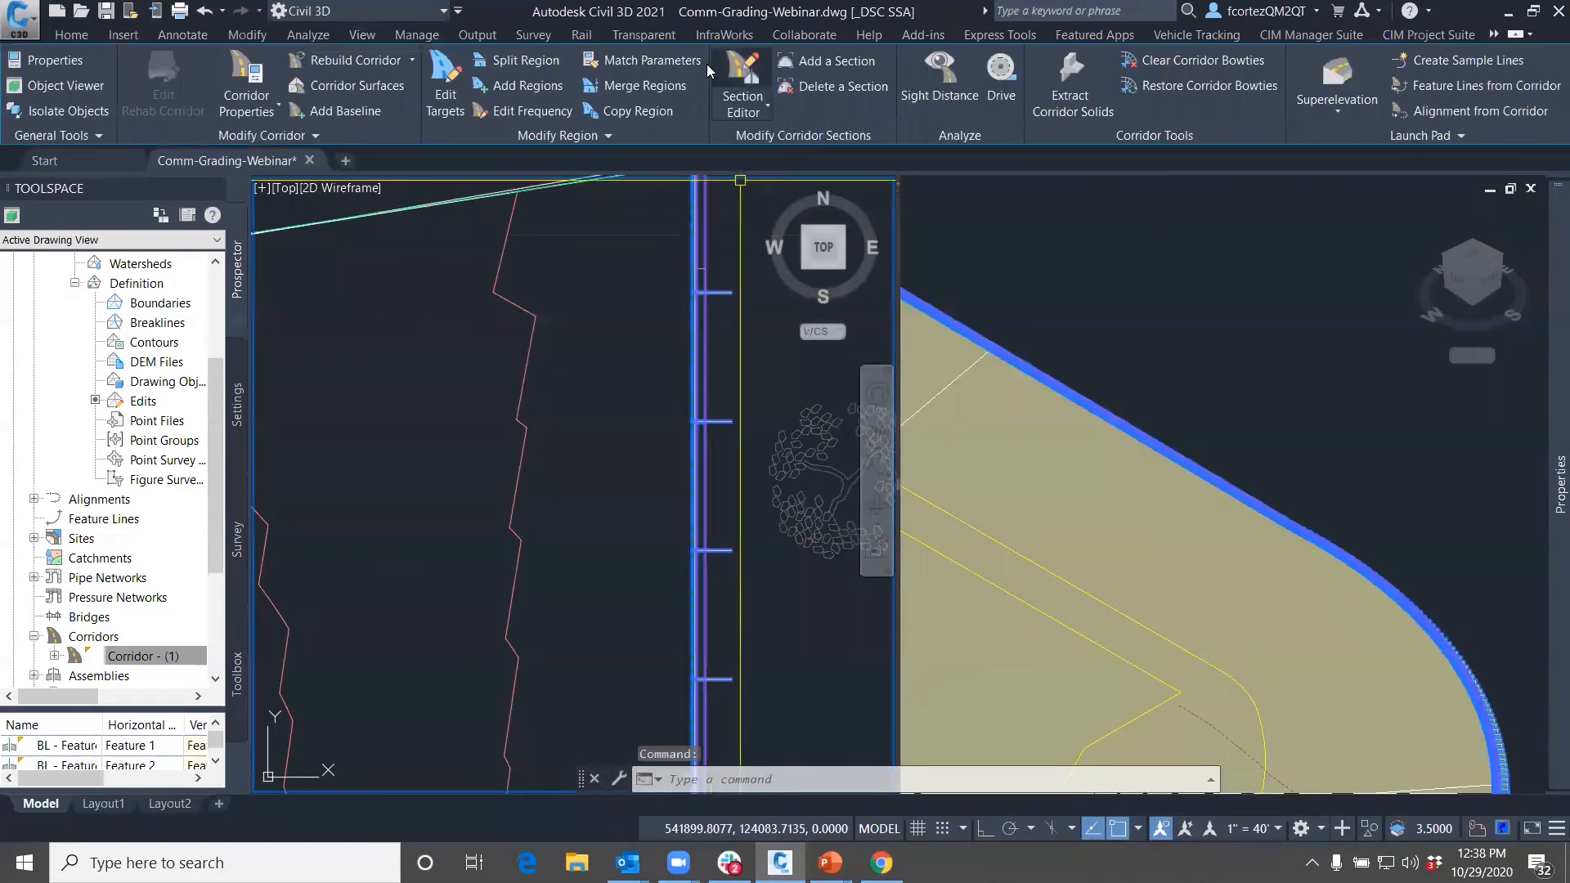
pyautogui.click(509, 61)
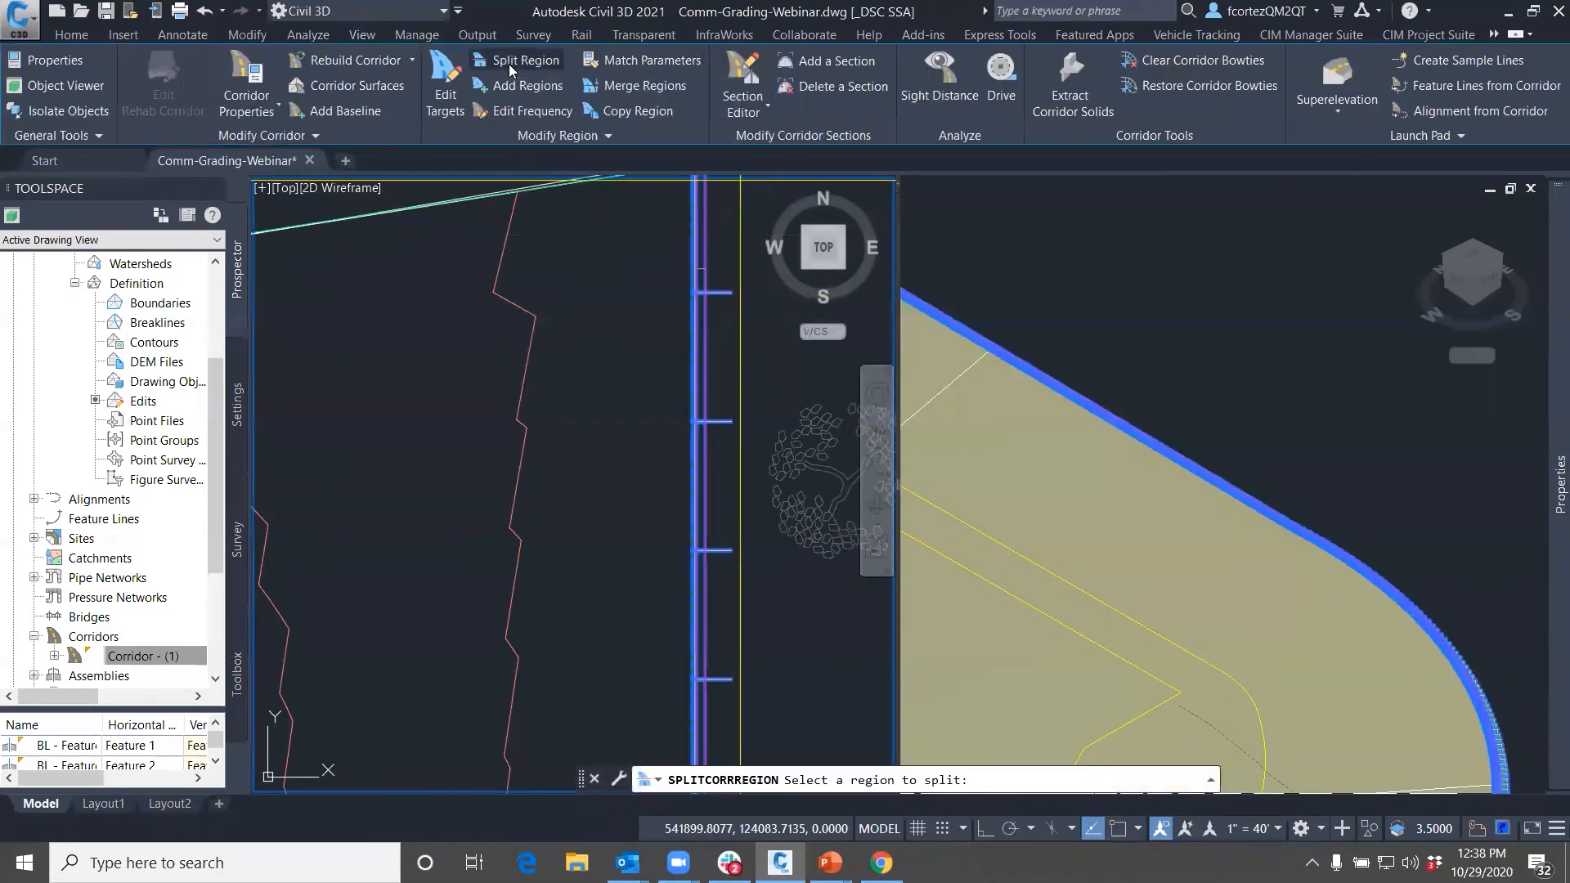
pyautogui.scroll(-2, 702, 289)
pyautogui.click(701, 290)
pyautogui.scroll(-4, 699, 343)
pyautogui.moveTo(700, 480); pyautogui.dragTo(697, 324, button='middle')
pyautogui.moveTo(735, 642); pyautogui.dragTo(723, 562, button='middle')
pyautogui.scroll(5, 722, 562)
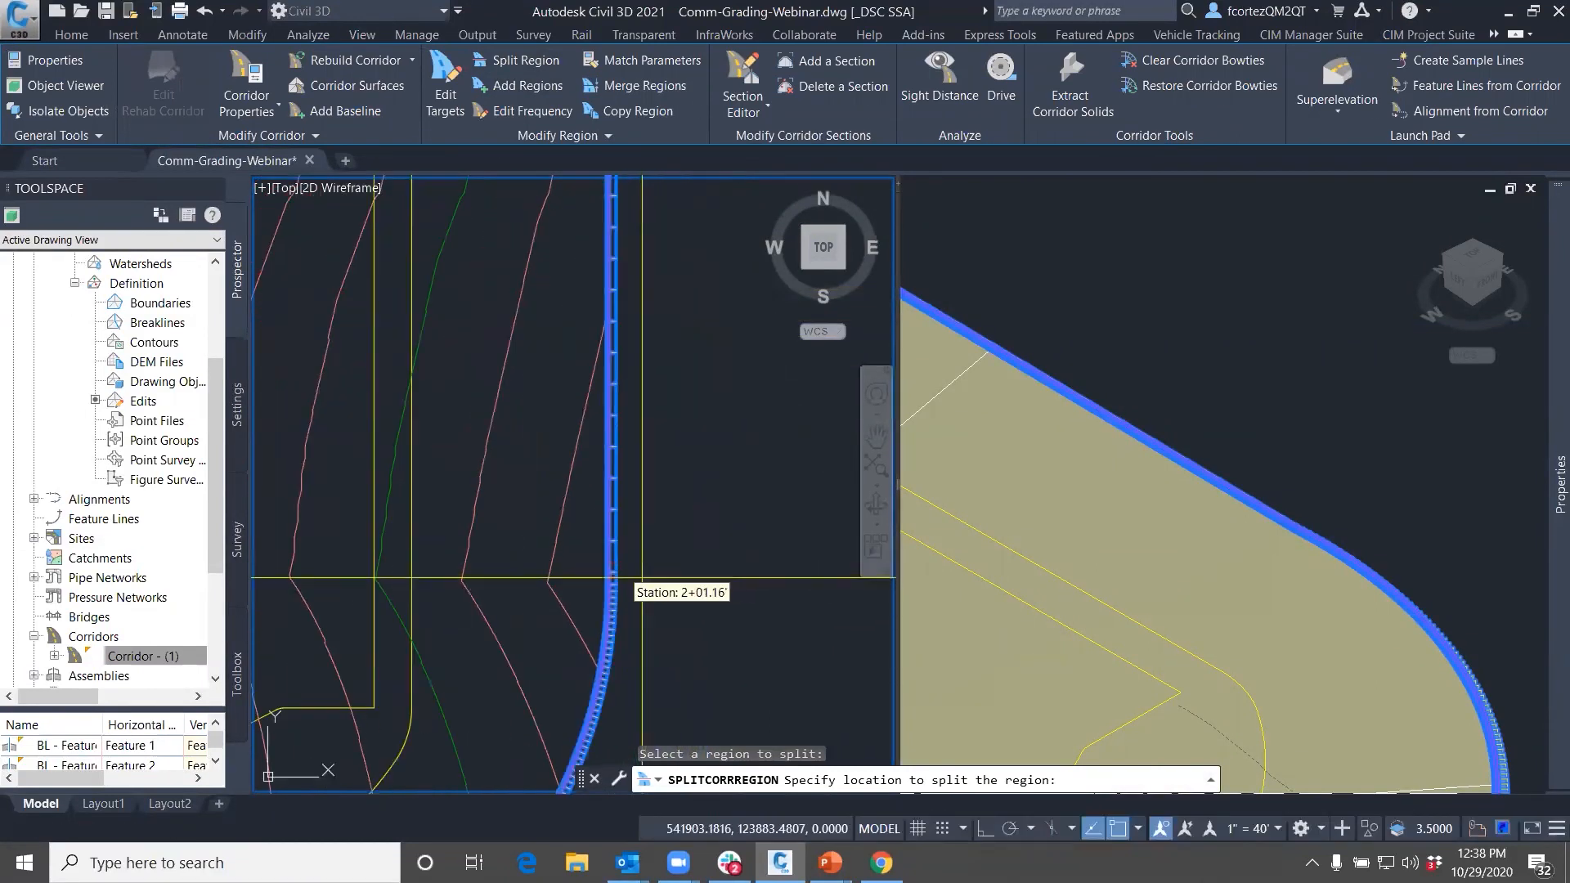
pyautogui.click(603, 562)
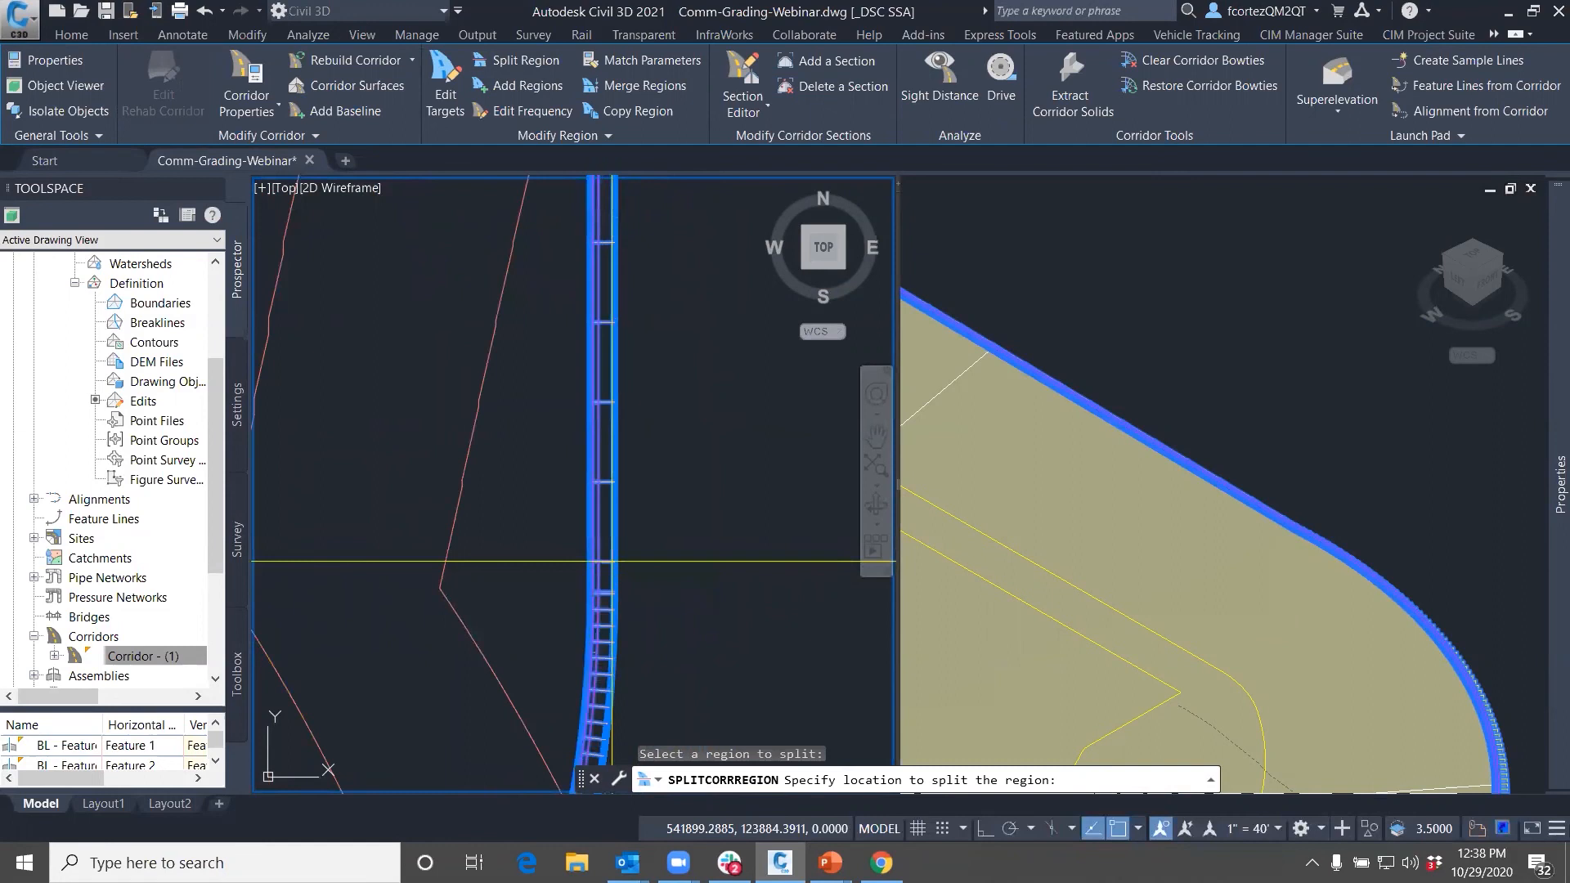
pyautogui.press('Return')
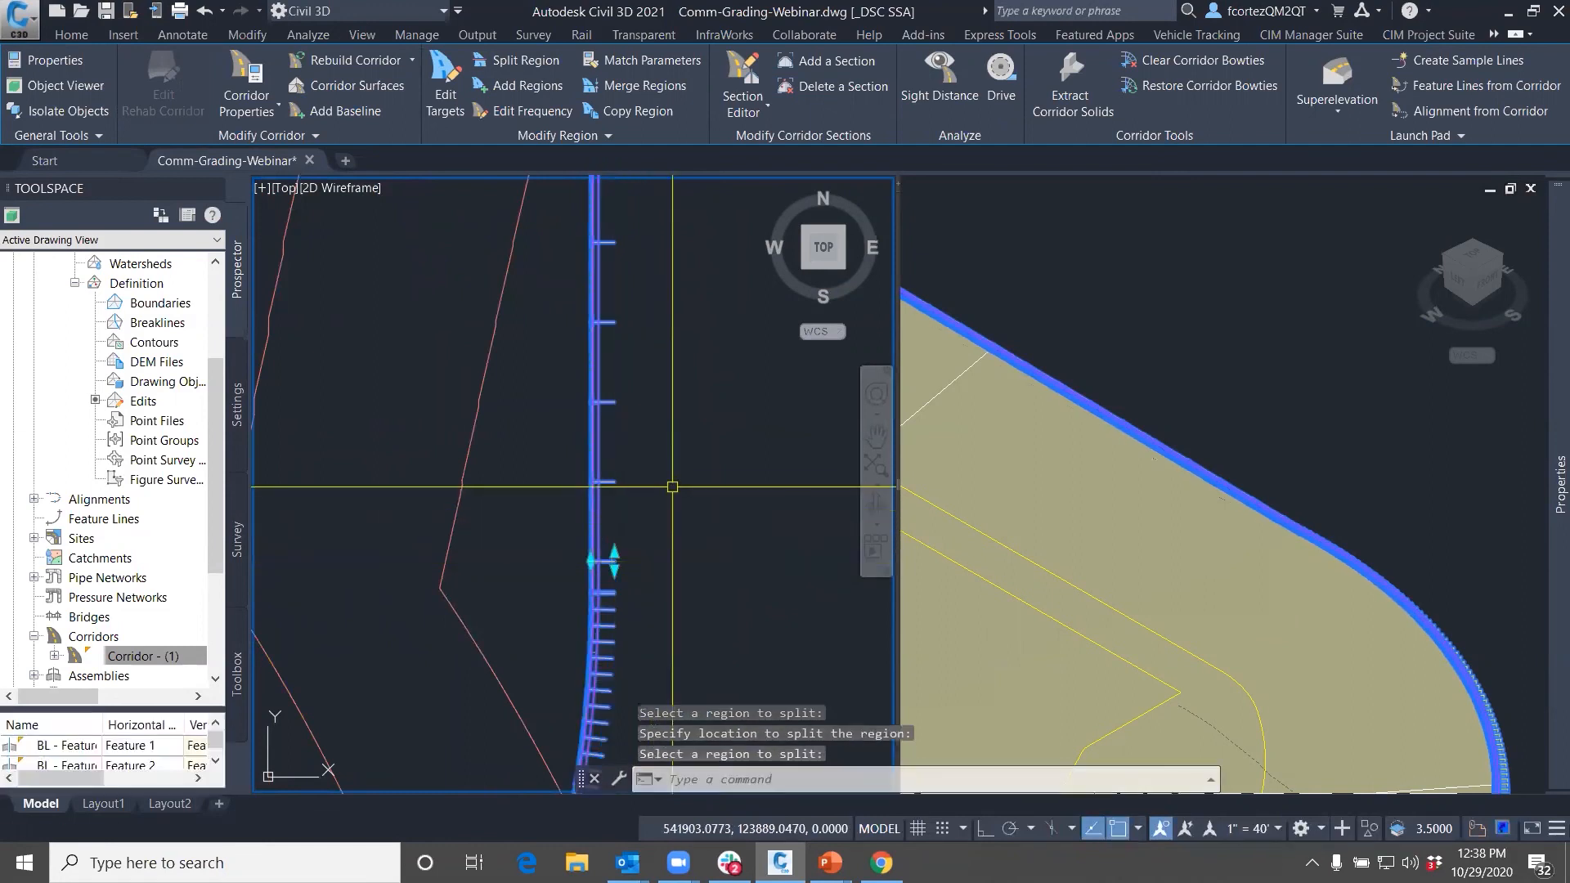
# Change the assembly of the Curb Only region north of the split on the site's east edge to Curb to EG
pyautogui.click(577, 136)
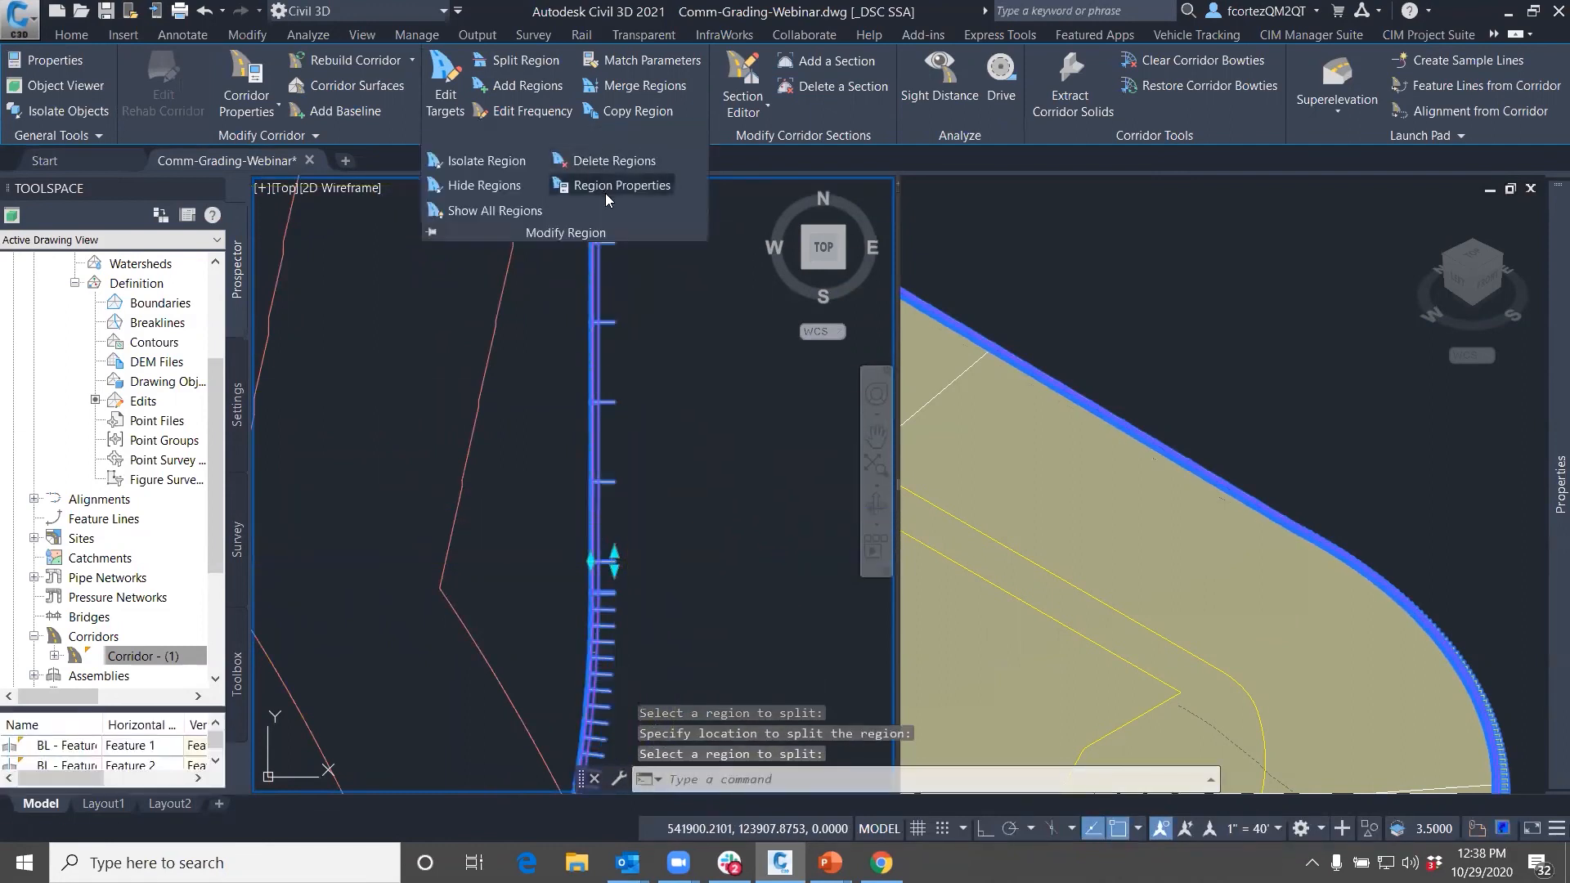
pyautogui.click(607, 186)
pyautogui.click(603, 350)
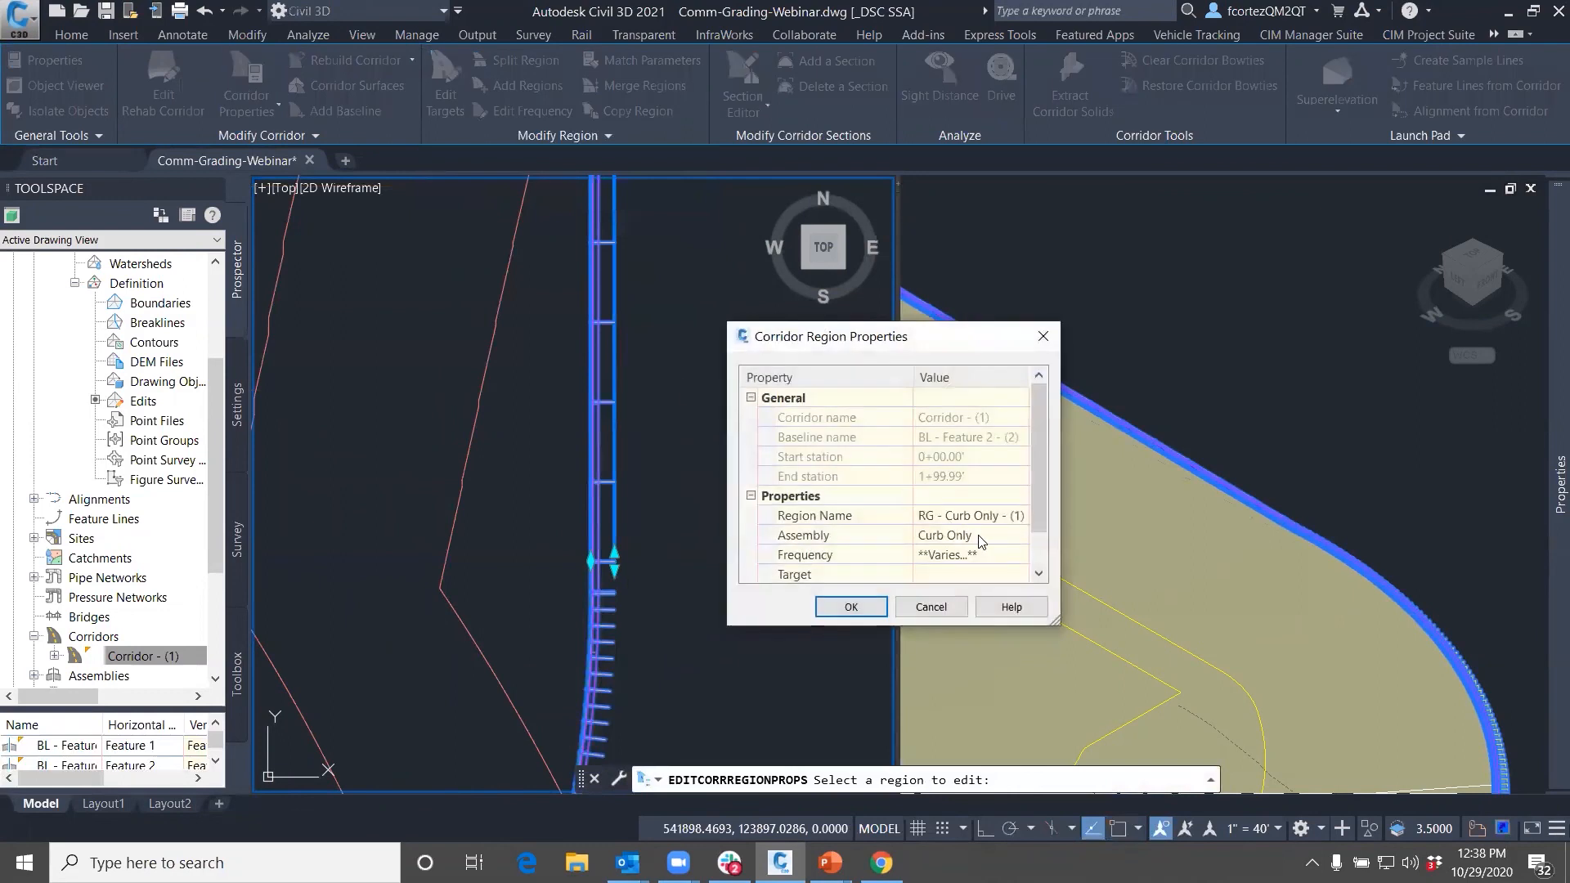
pyautogui.click(1018, 537)
pyautogui.click(841, 475)
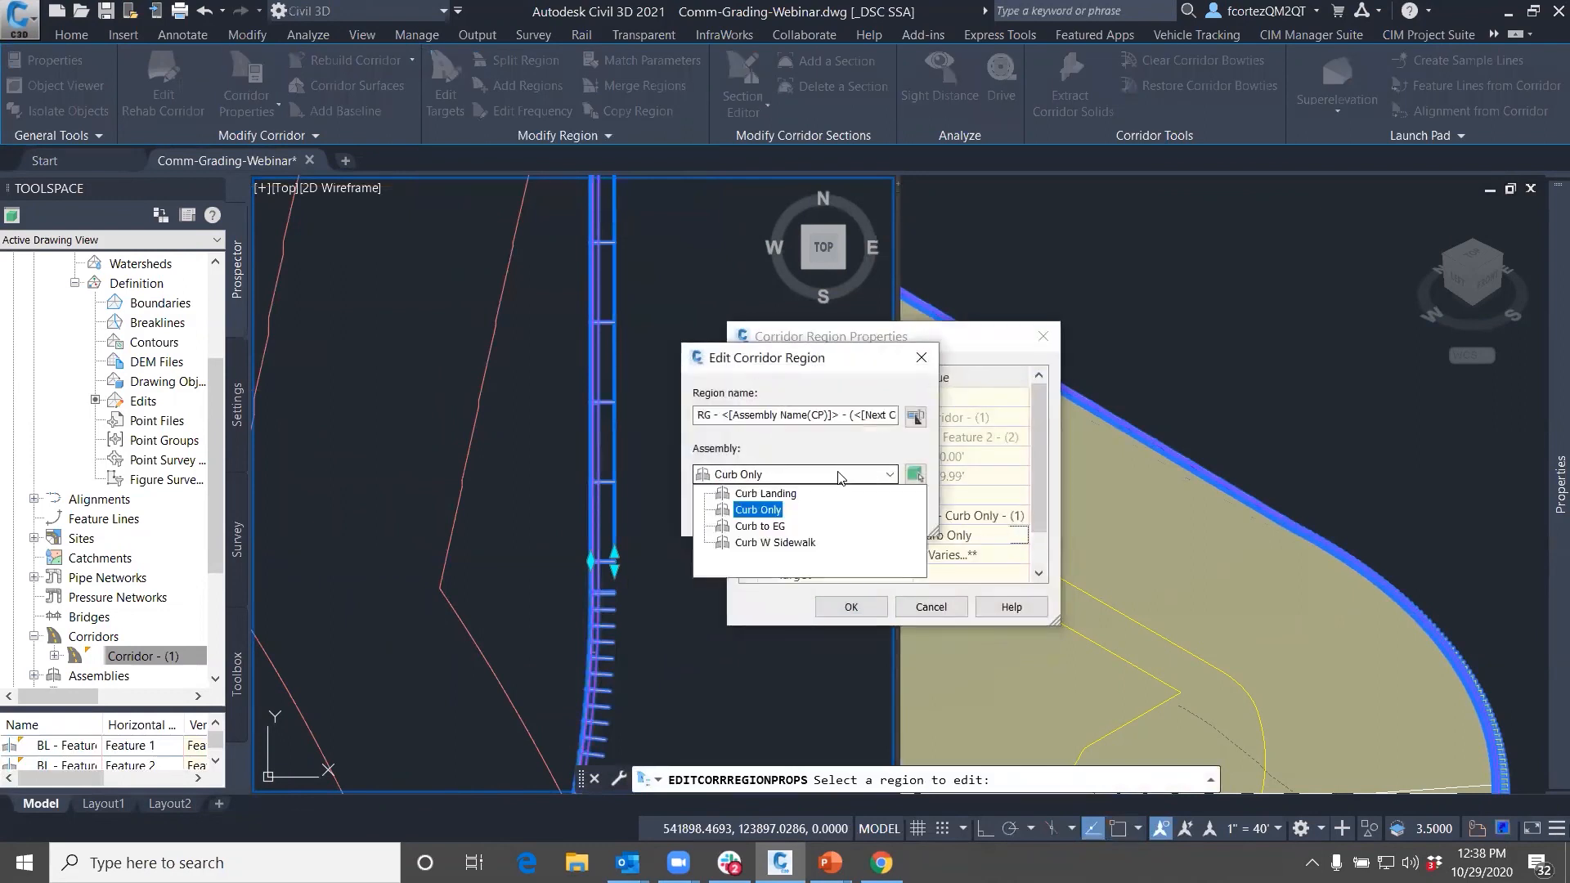
pyautogui.click(760, 527)
pyautogui.click(730, 512)
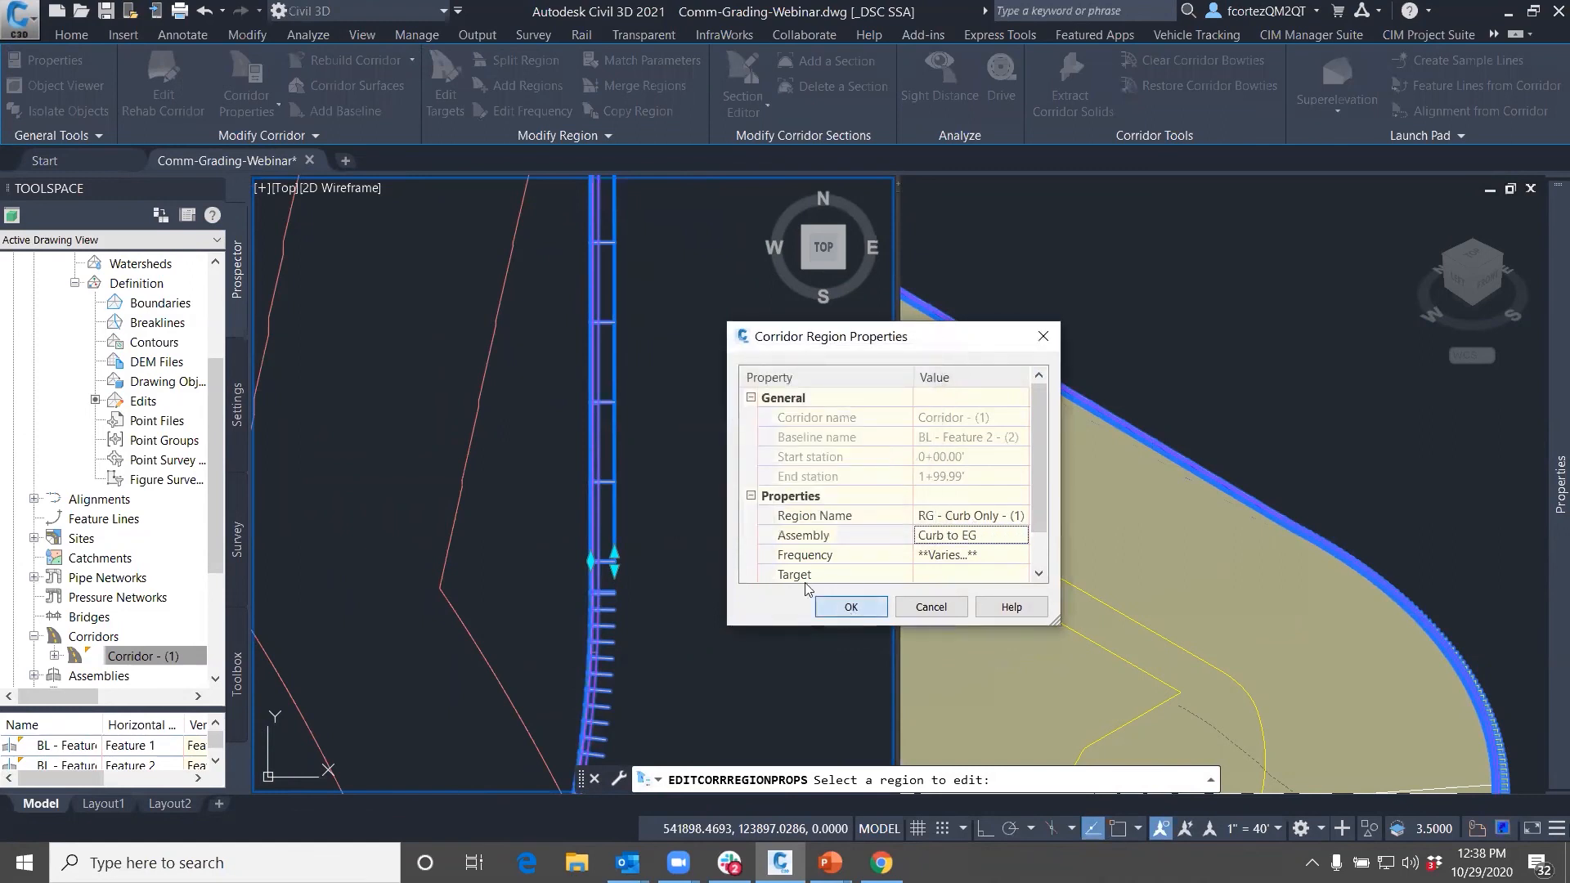
pyautogui.click(846, 606)
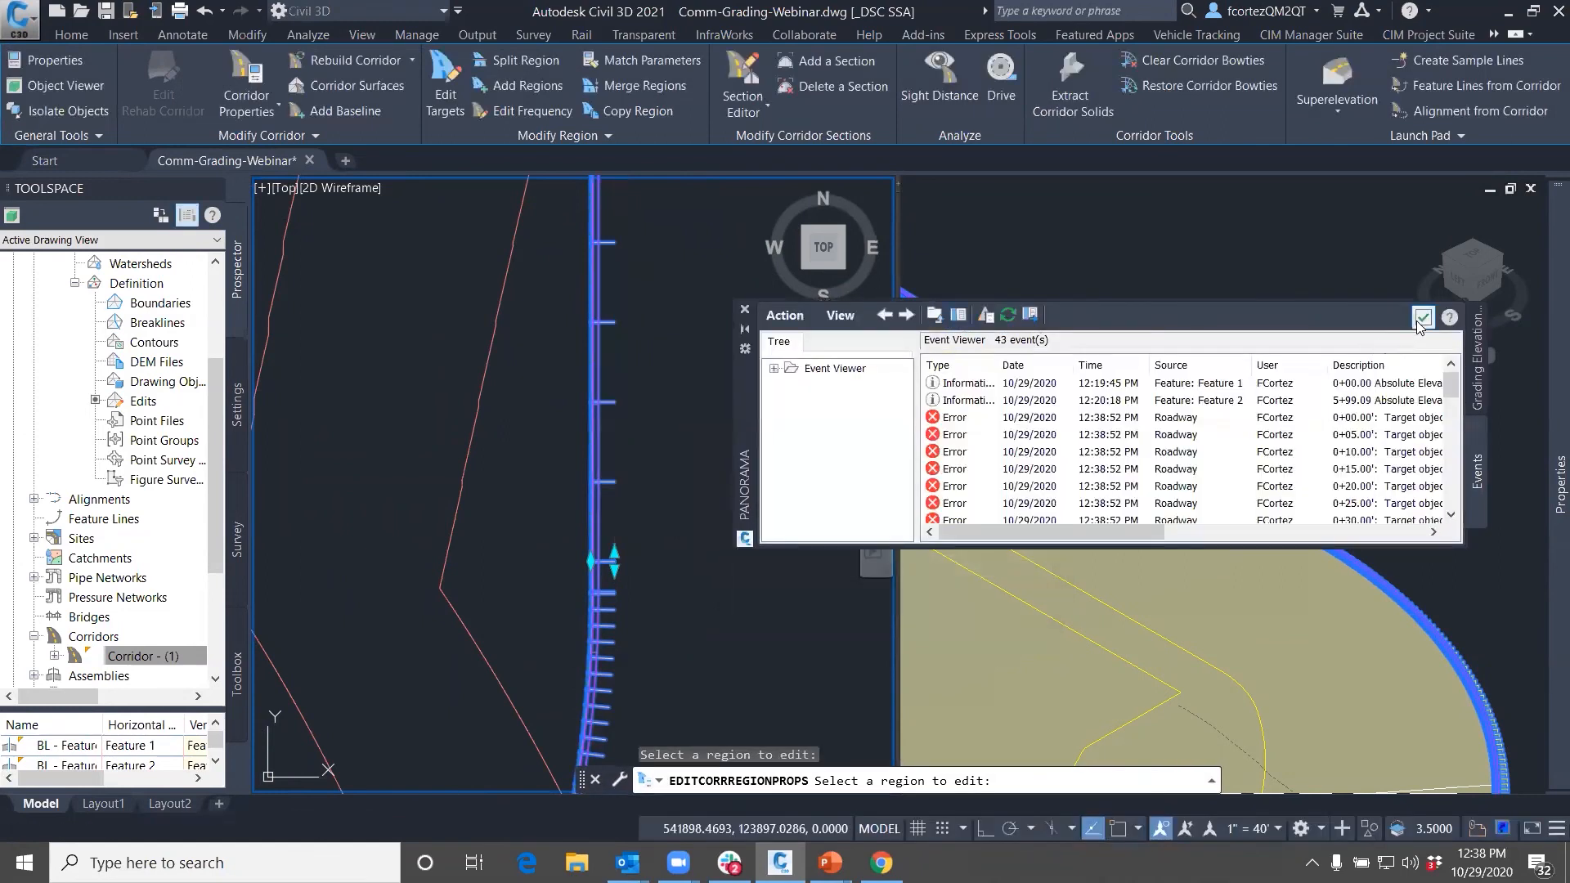
pyautogui.click(1421, 319)
pyautogui.click(1423, 317)
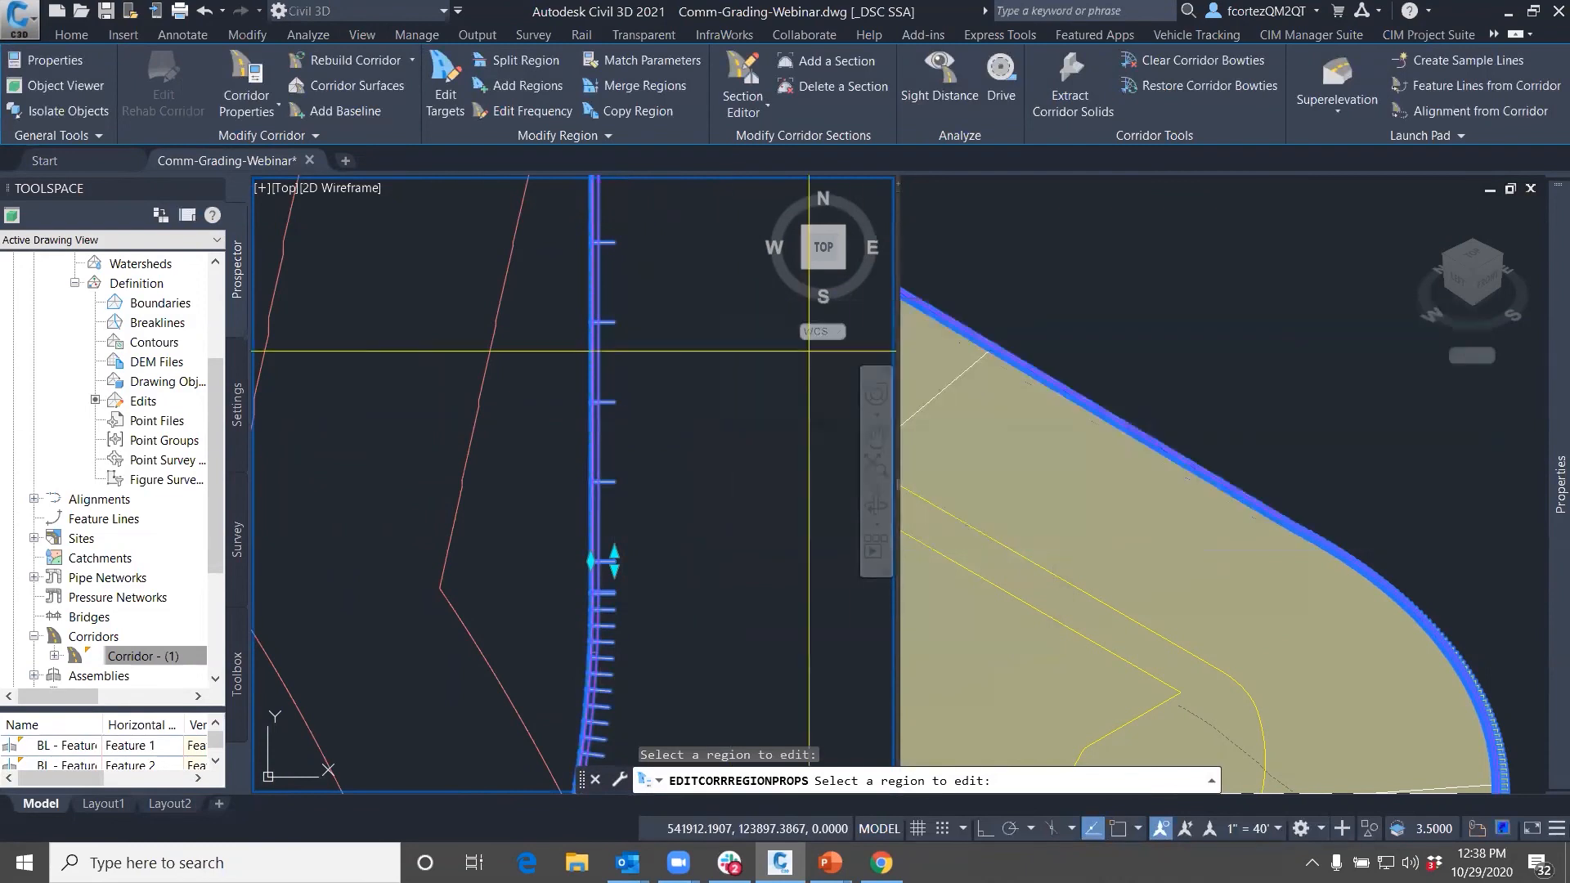
# Set EG as the target surface of the Curb to EG region along the east edge
pyautogui.click(454, 90)
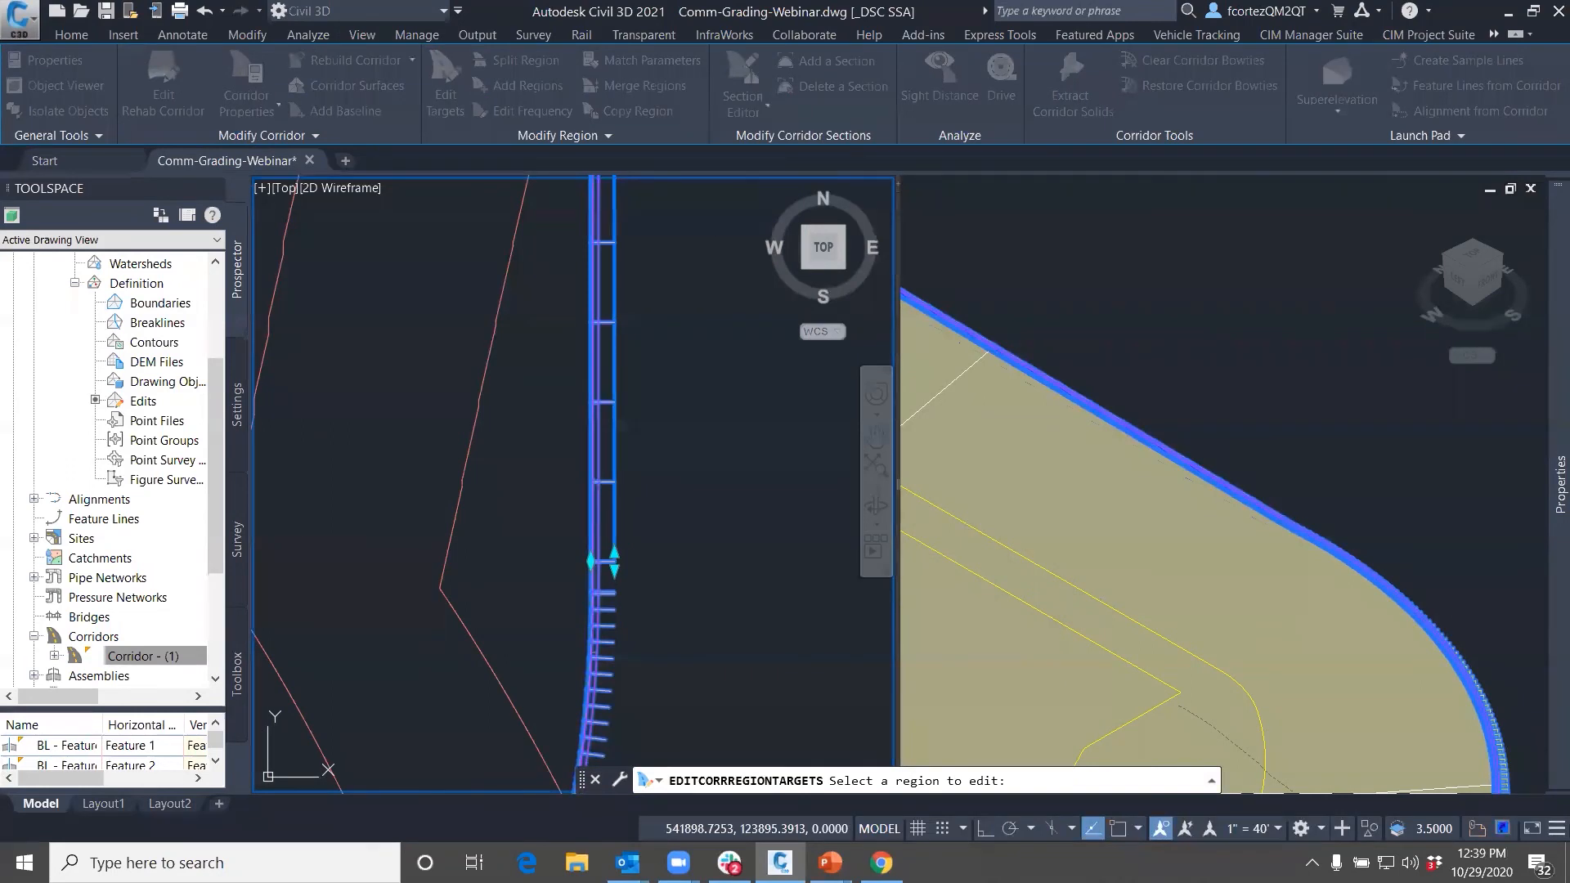
pyautogui.click(618, 426)
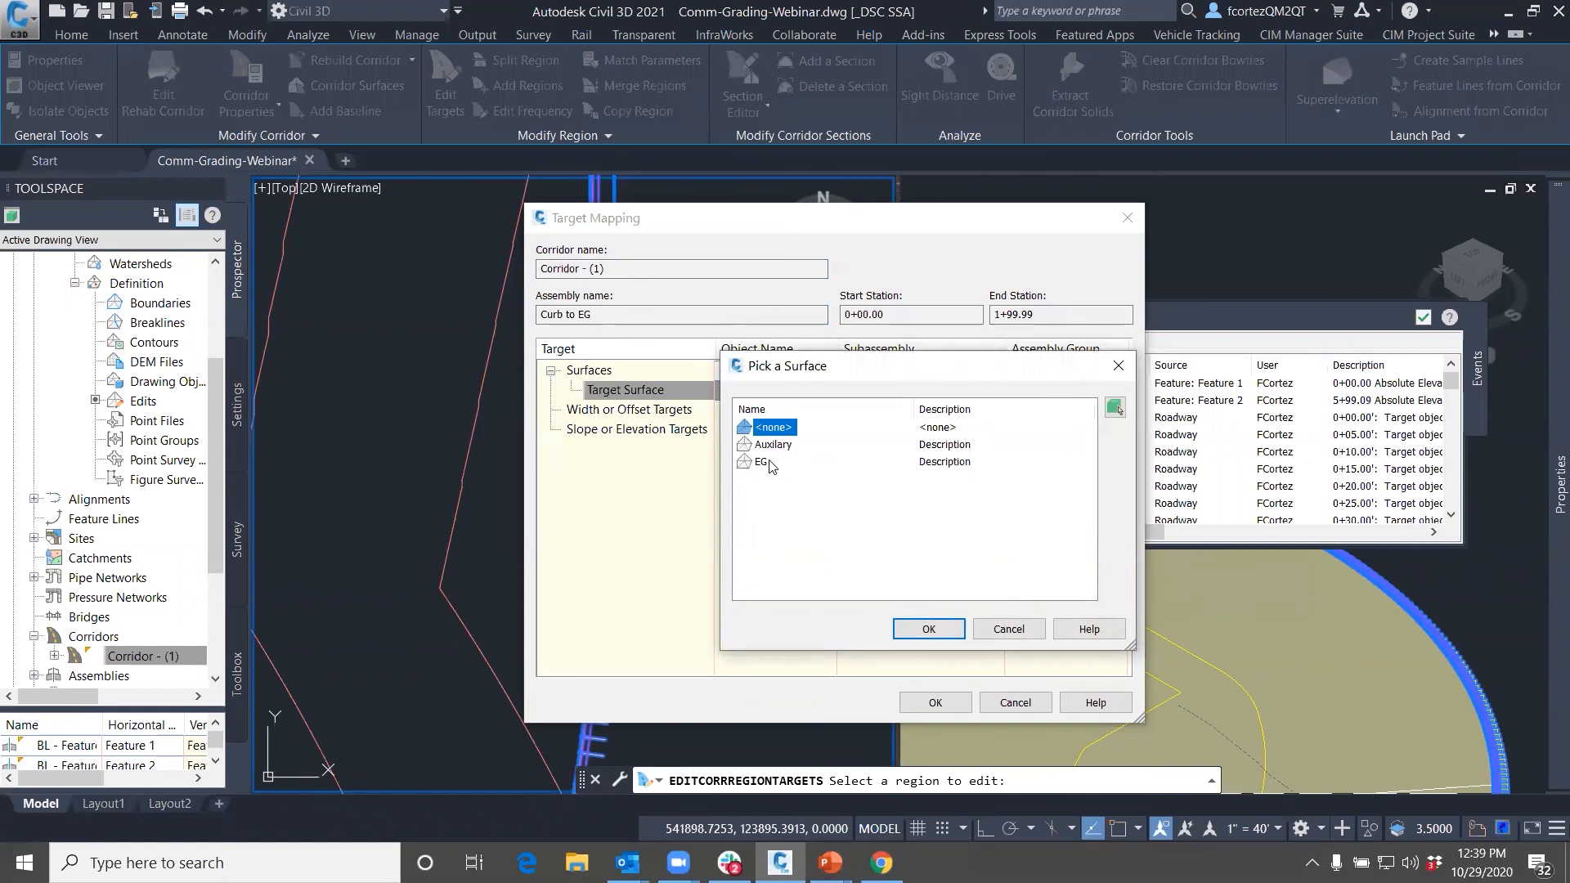
pyautogui.click(928, 629)
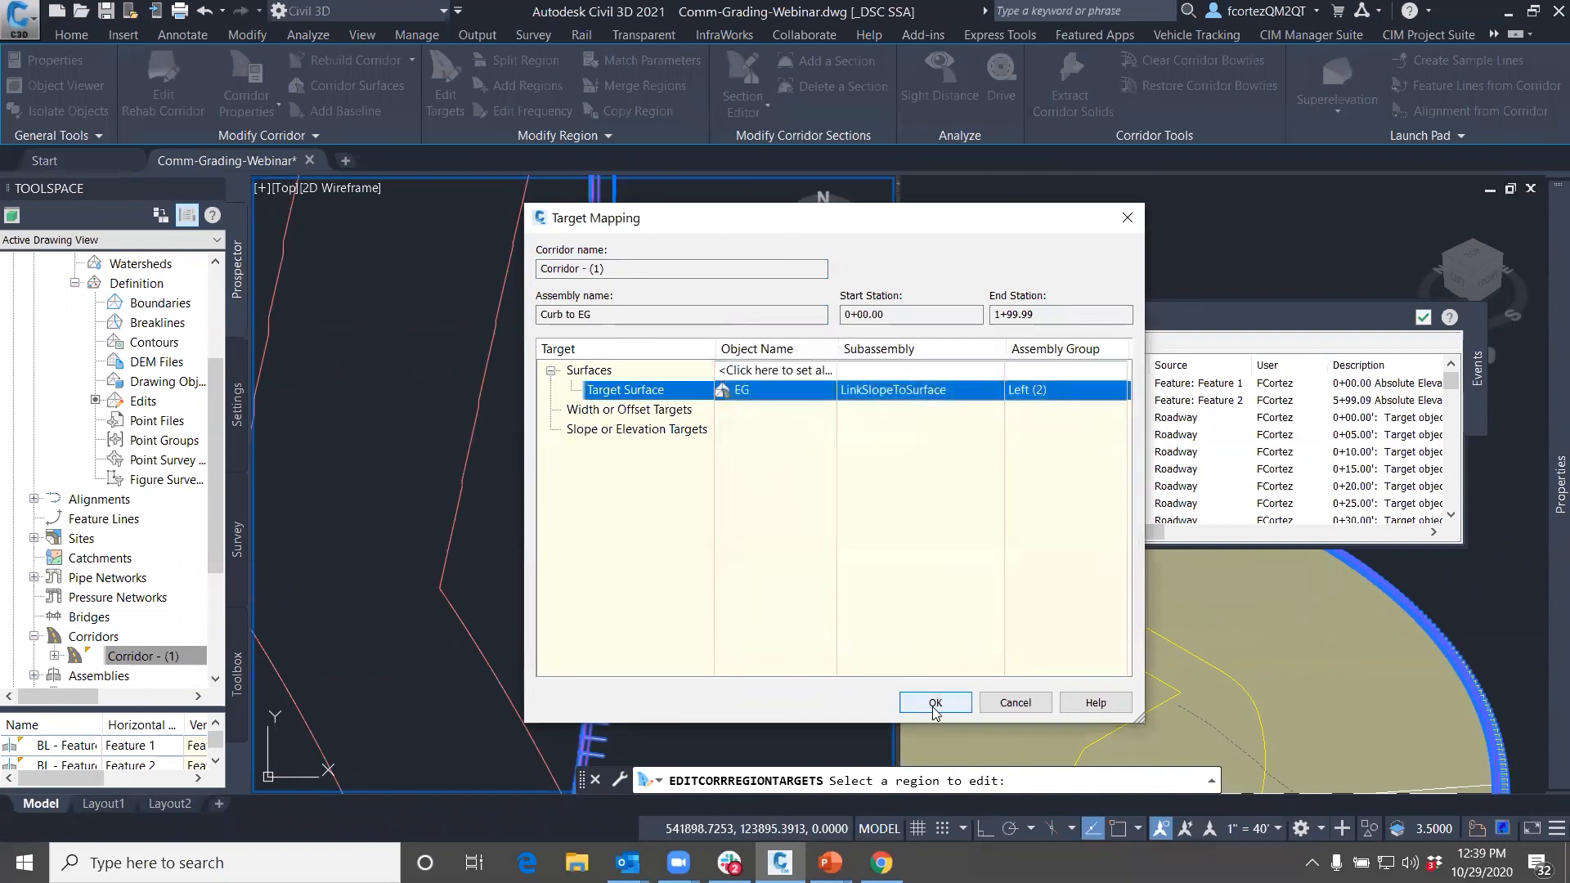
pyautogui.click(935, 703)
pyautogui.click(1422, 318)
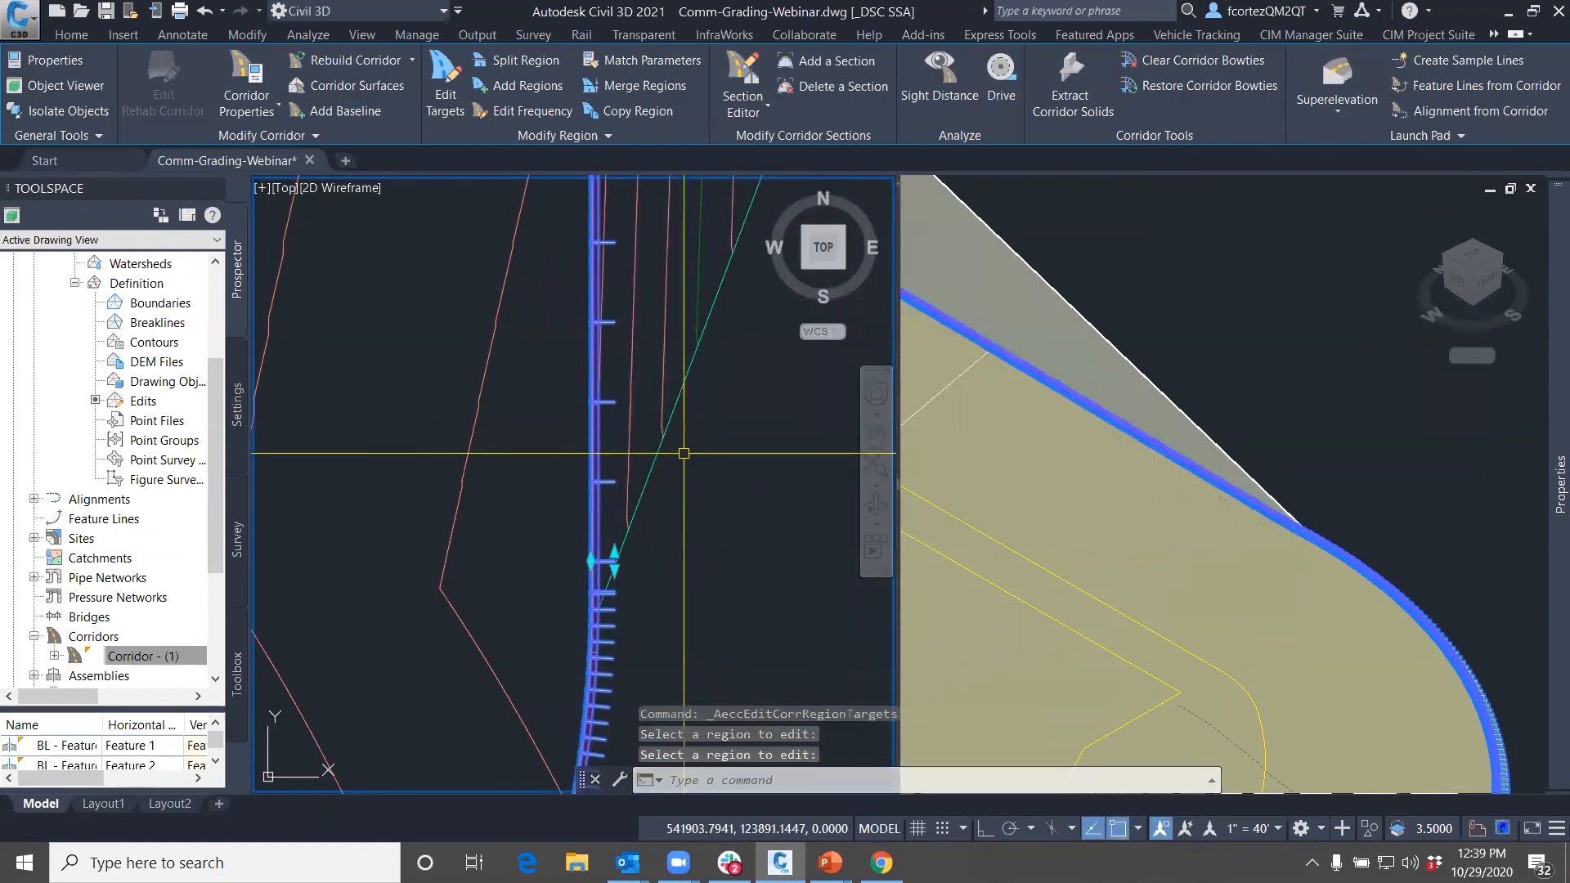
# Examine the daylight slope along the site's east edge in the 3D model and in plan
pyautogui.click(1176, 339)
pyautogui.scroll(-2, 1176, 339)
pyautogui.scroll(-4, 1176, 330)
pyautogui.moveTo(1084, 314); pyautogui.dragTo(1201, 409, button='middle')
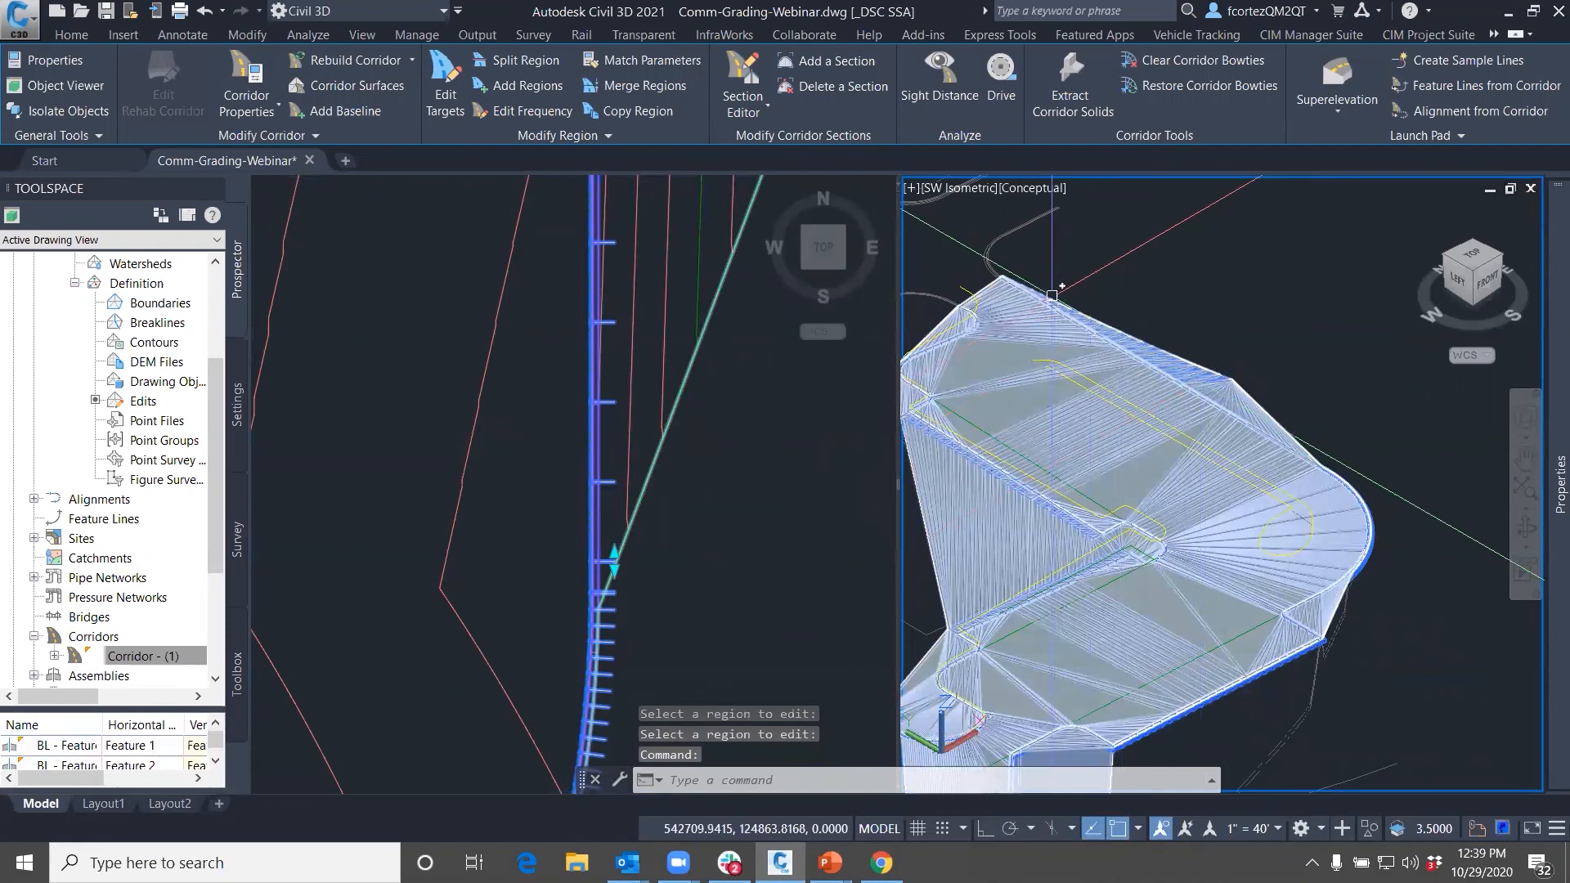
pyautogui.click(702, 485)
pyautogui.scroll(-8, 703, 484)
pyautogui.scroll(-4, 629, 466)
pyautogui.press('Escape')
pyautogui.press('Escape')
pyautogui.moveTo(570, 479); pyautogui.dragTo(676, 432, button='middle')
pyautogui.moveTo(582, 555)
pyautogui.mouseDown(button='middle')
pyautogui.moveTo(681, 521)
pyautogui.moveTo(541, 607)
pyautogui.mouseUp(button='middle')
pyautogui.scroll(4, 727, 421)
pyautogui.scroll(-2, 728, 420)
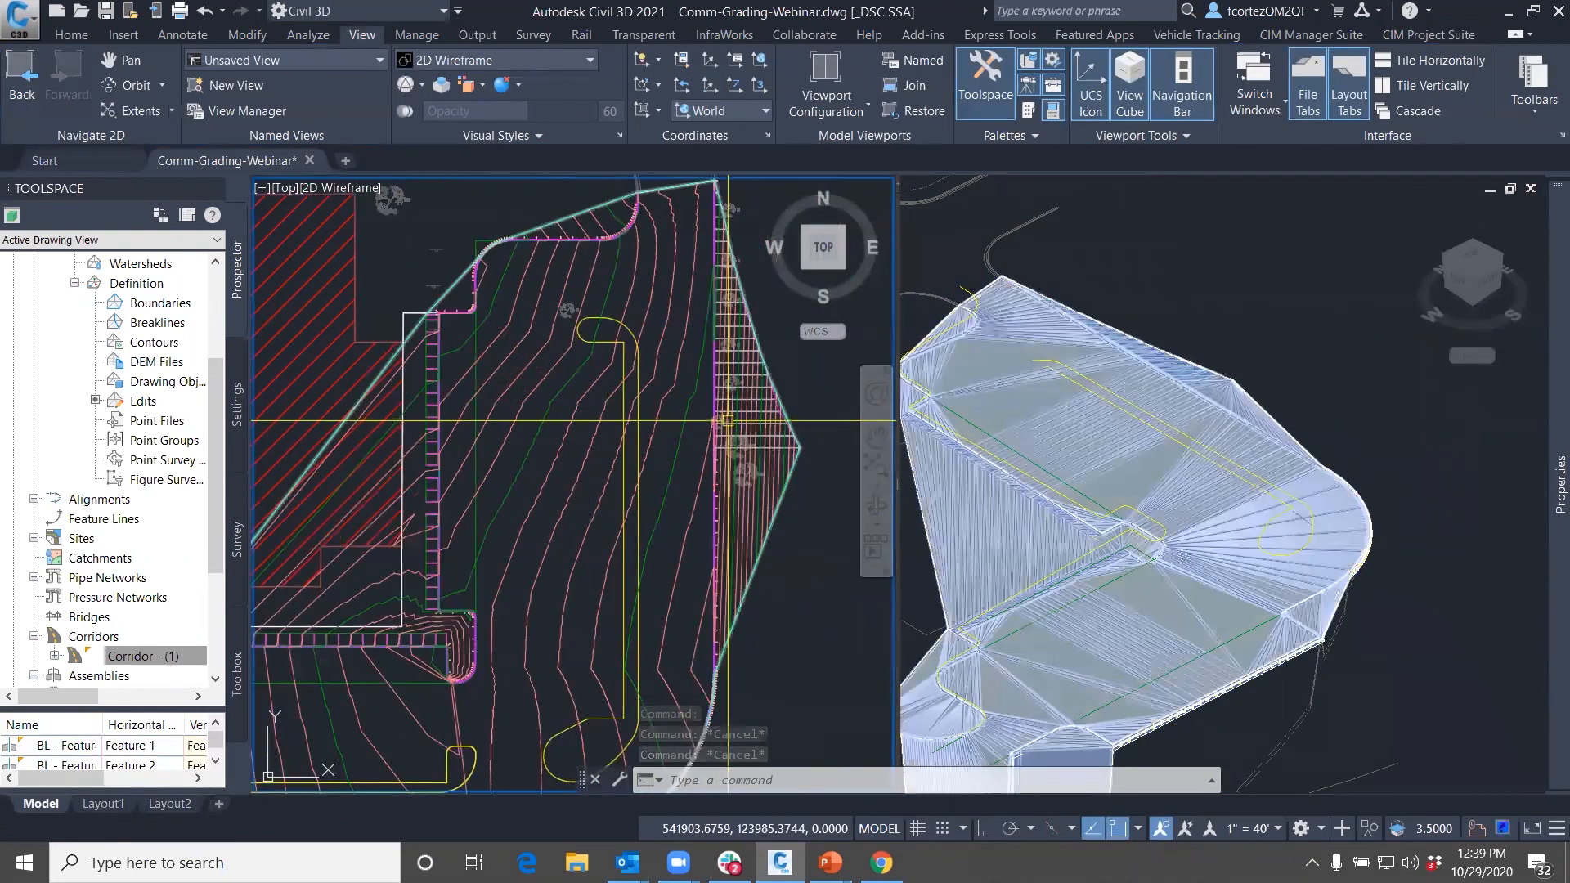
pyautogui.moveTo(743, 410); pyautogui.dragTo(612, 469, button='middle')
pyautogui.scroll(2, 608, 441)
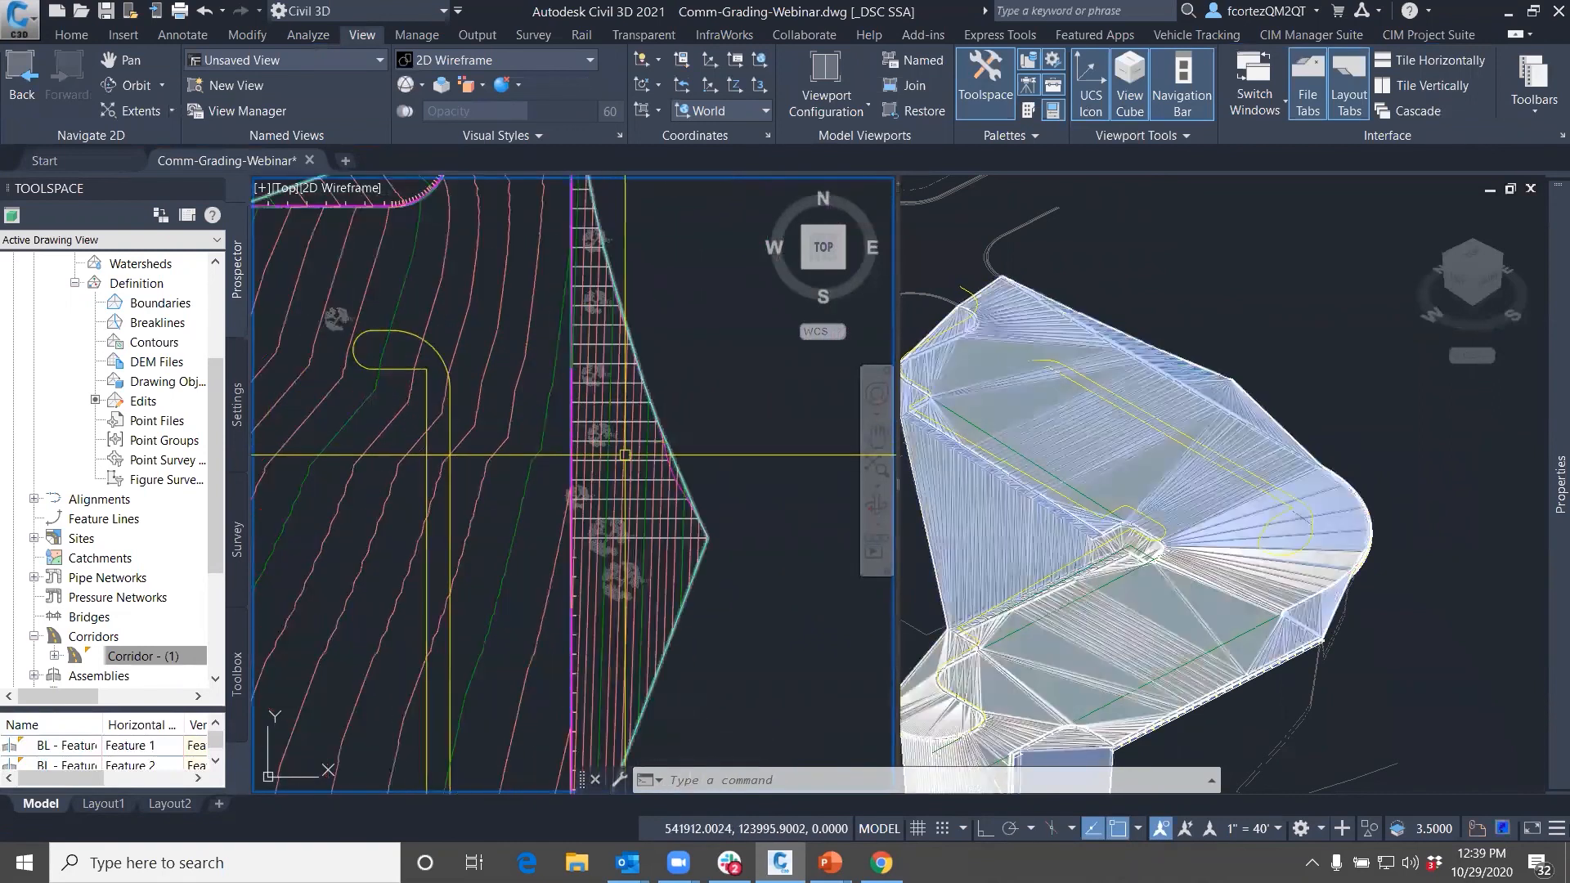
pyautogui.scroll(-5, 625, 455)
pyautogui.scroll(4, 616, 469)
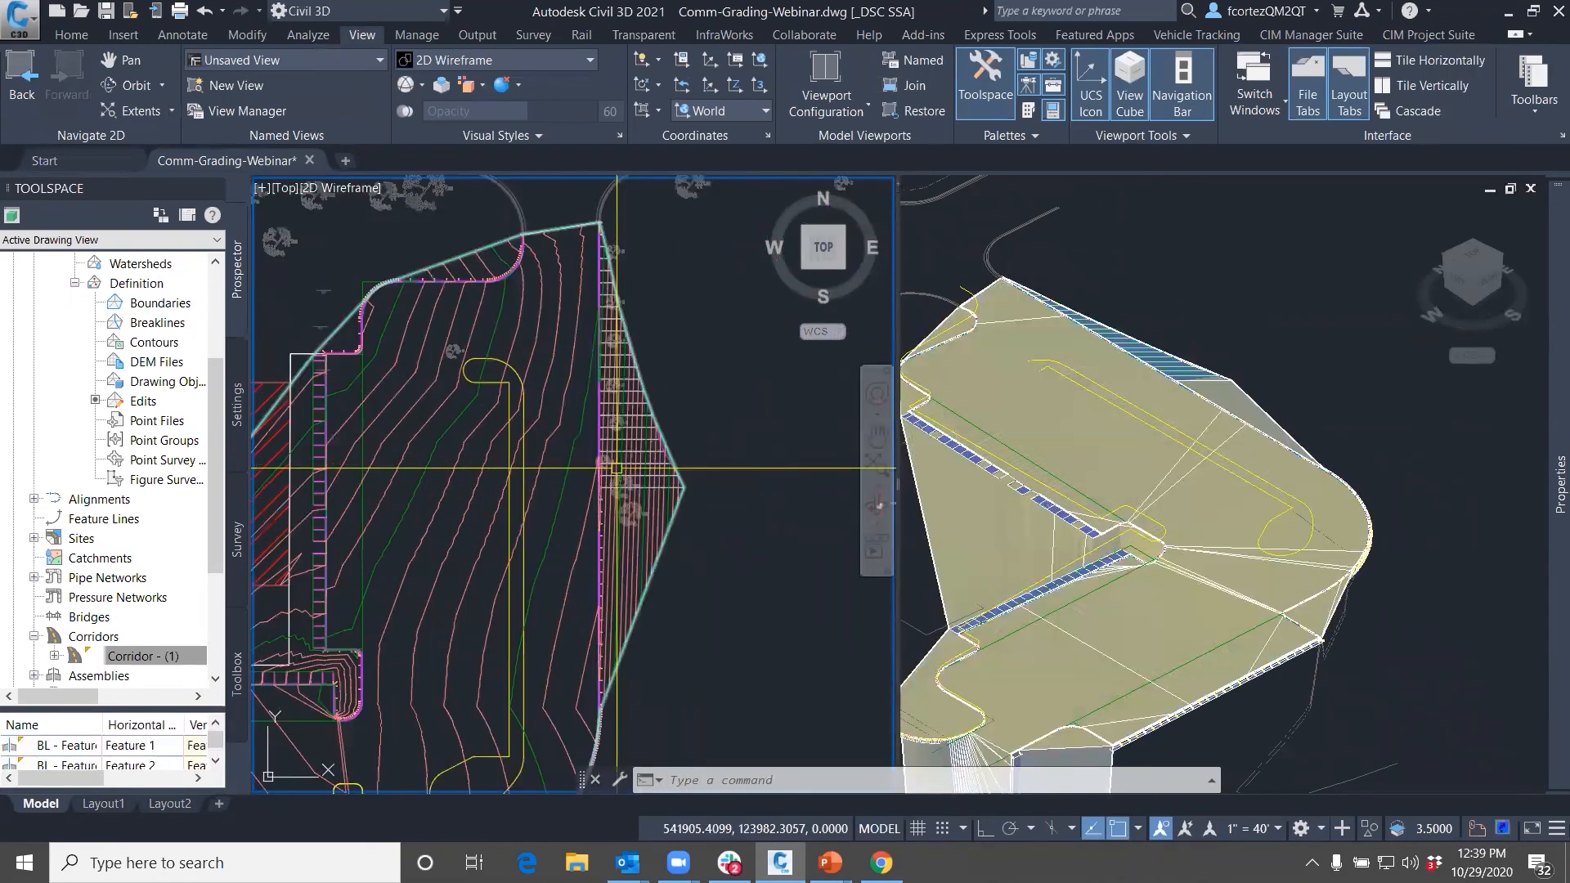
# Steepen the slope of the LinkSlopeToSurface subassembly in the Curb to EG assembly
pyautogui.scroll(2, 617, 468)
pyautogui.moveTo(617, 468); pyautogui.dragTo(333, 467, button='middle')
pyautogui.moveTo(827, 535); pyautogui.dragTo(497, 526, button='middle')
pyautogui.scroll(4, 497, 526)
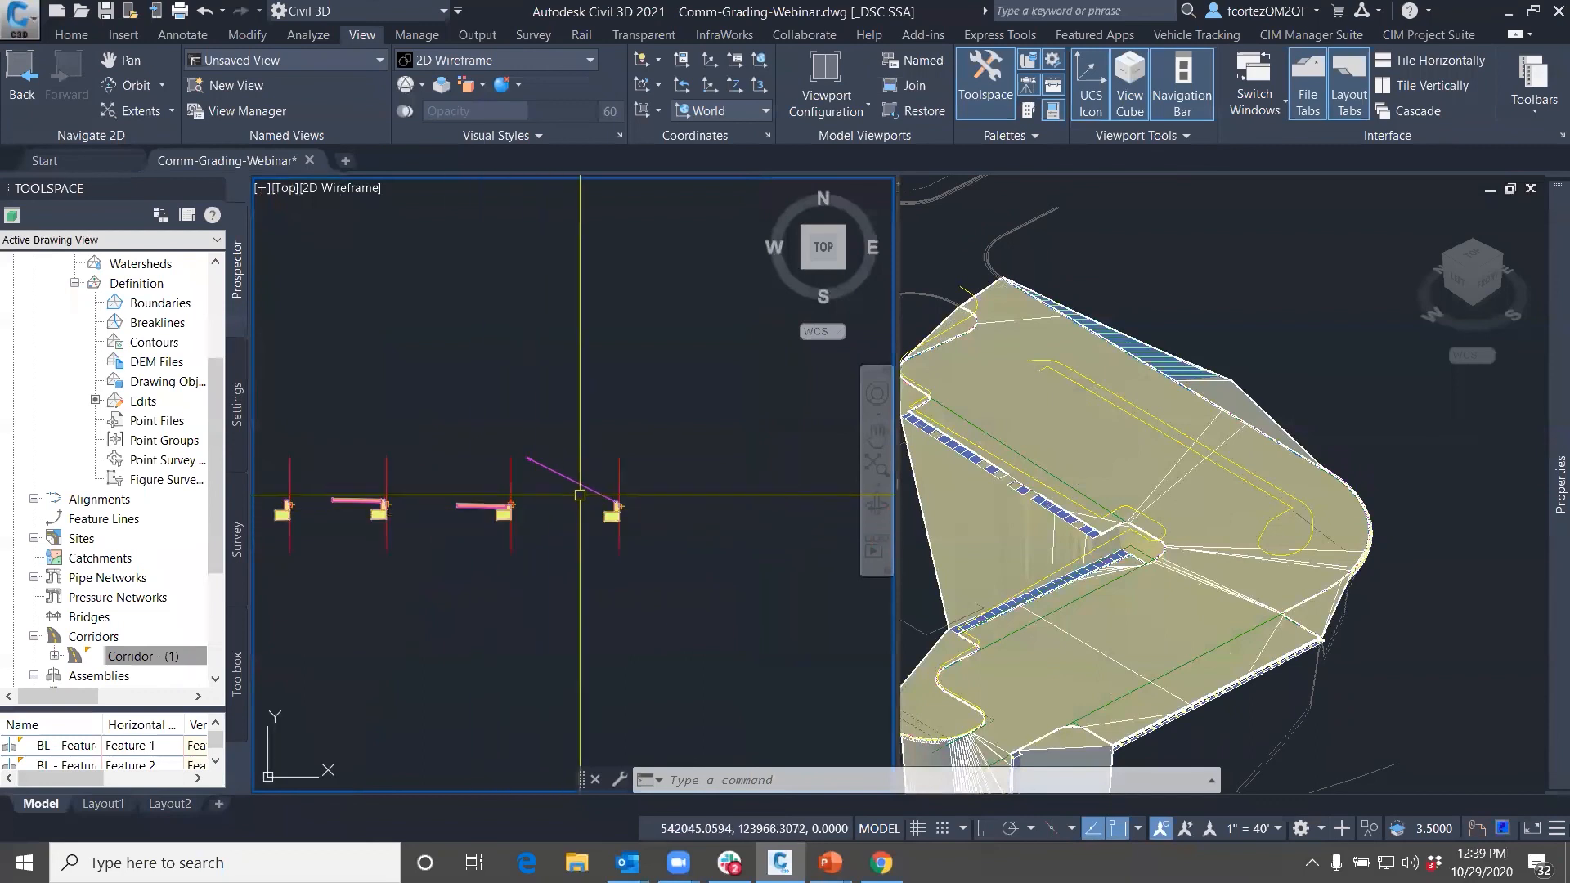
pyautogui.click(580, 489)
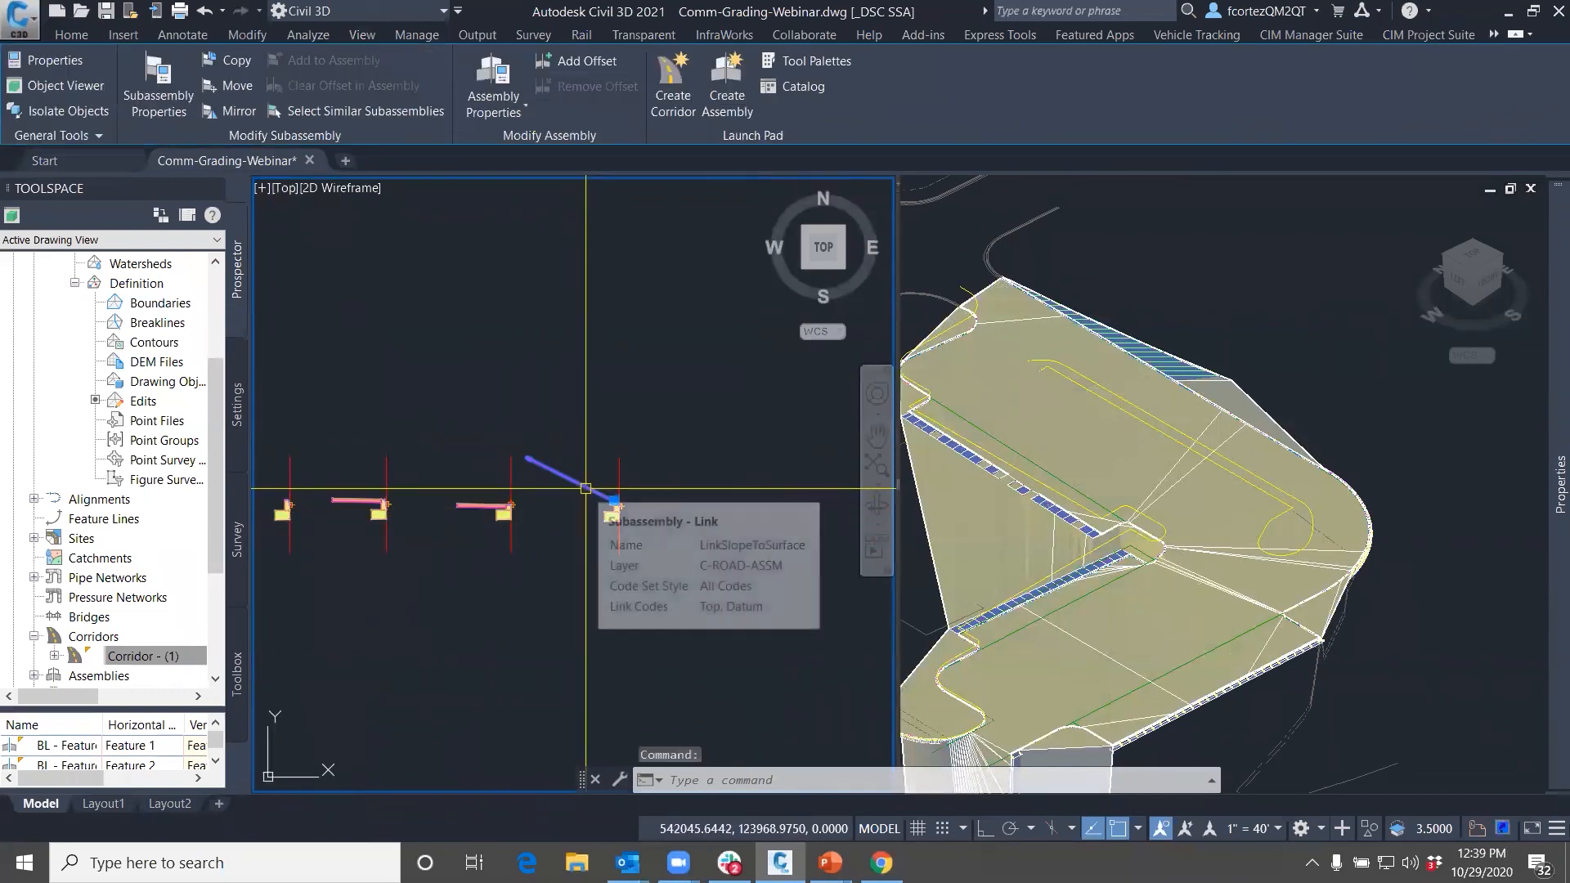
pyautogui.moveTo(1545, 394)
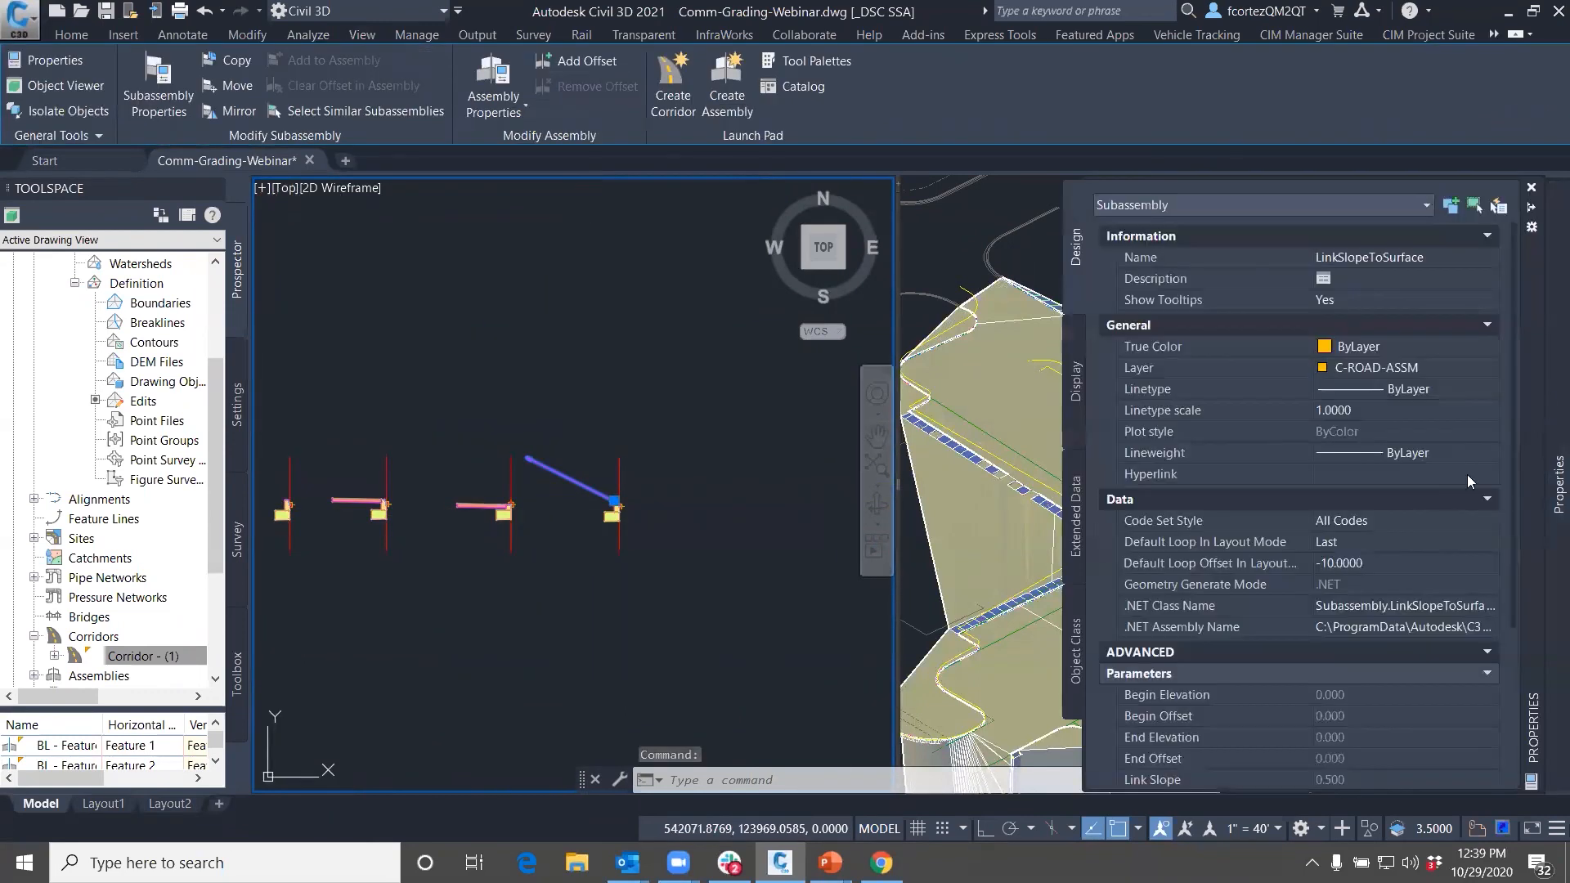
pyautogui.scroll(-5, 1349, 654)
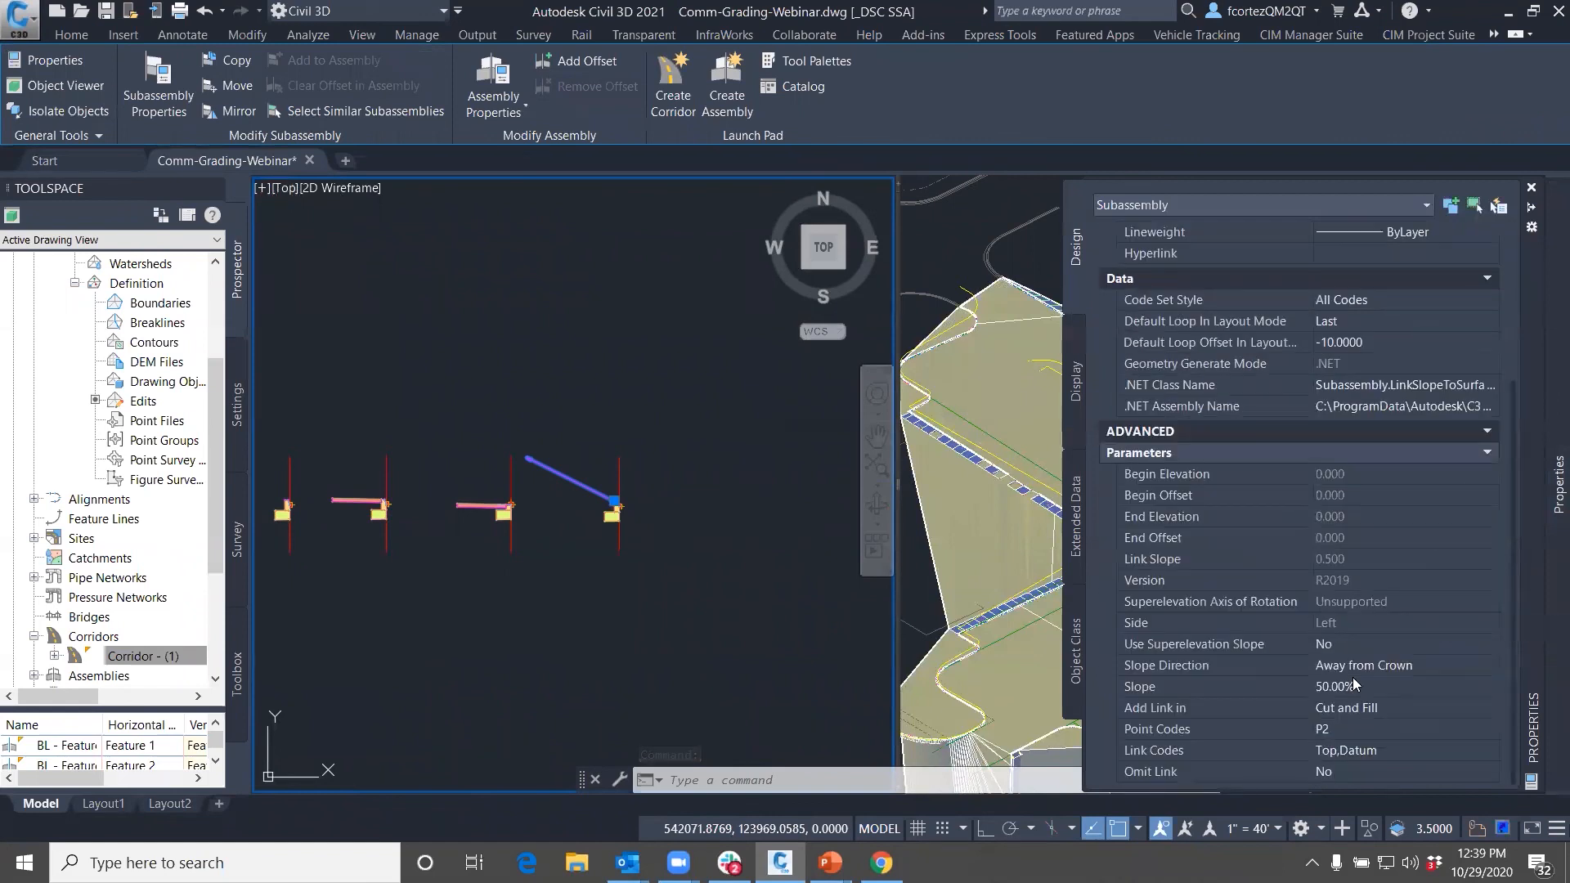
pyautogui.click(1365, 686)
pyautogui.press('Return')
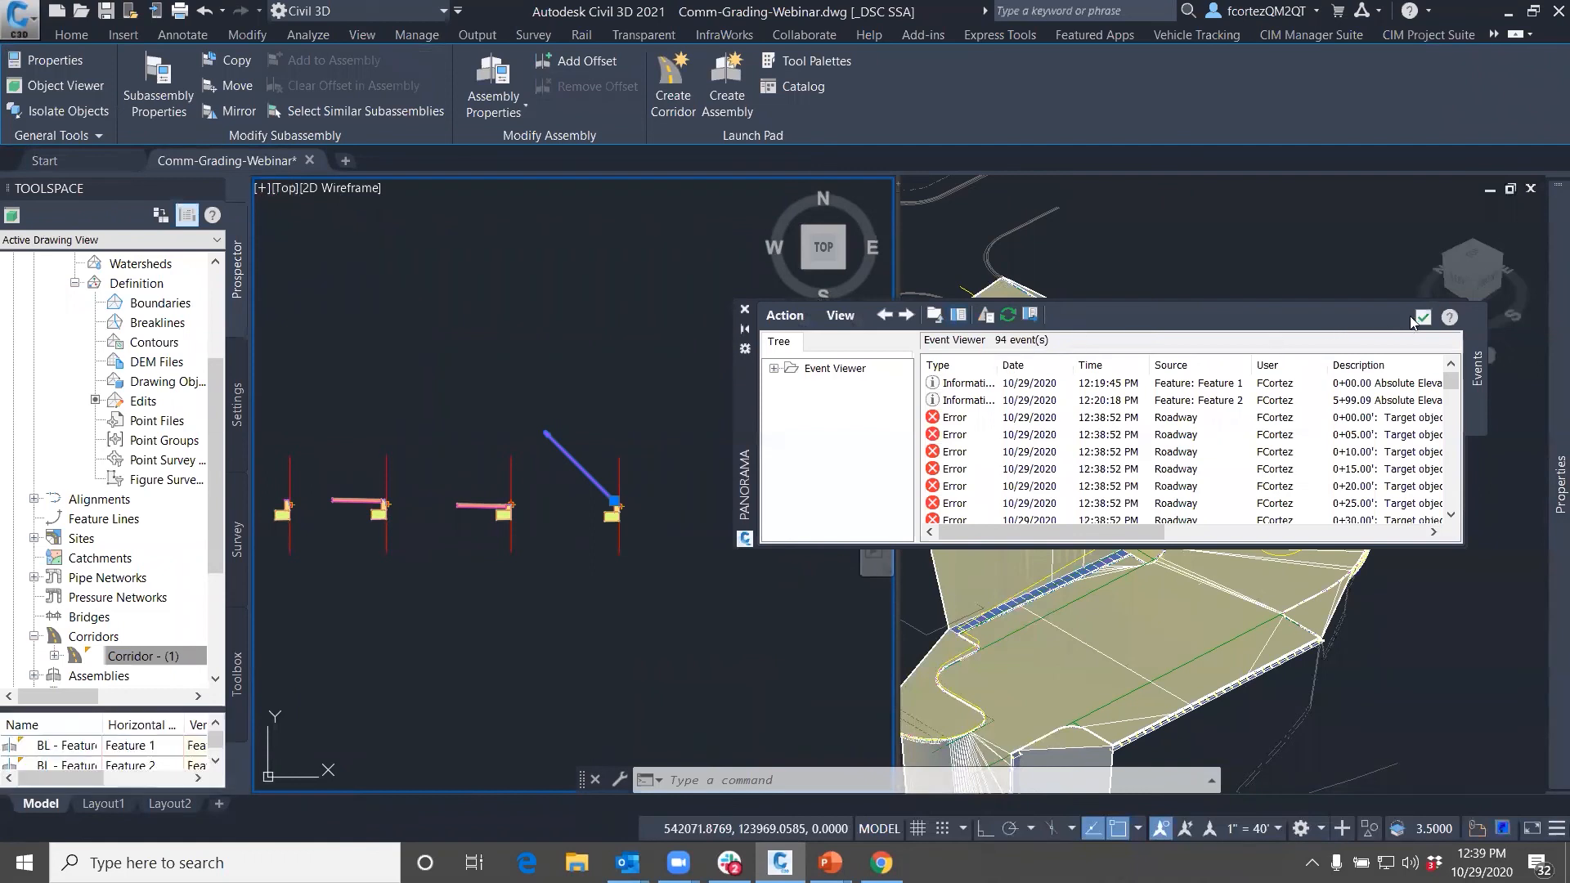
pyautogui.click(1422, 317)
pyautogui.press('Escape')
pyautogui.scroll(-5, 521, 440)
pyautogui.scroll(10, 520, 441)
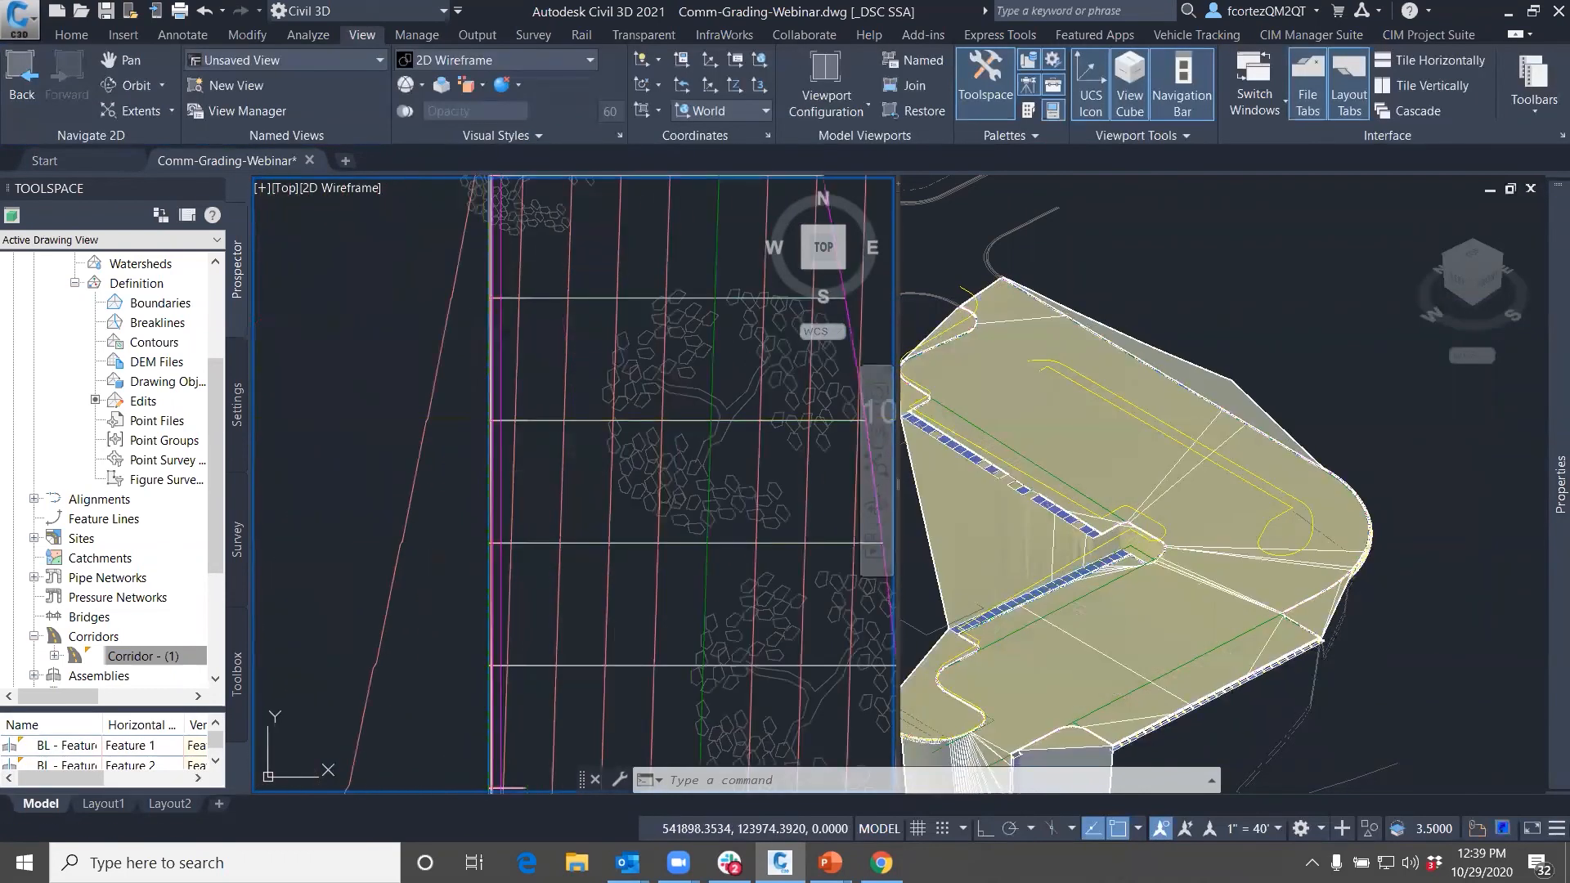
pyautogui.click(488, 418)
pyautogui.rightClick(498, 414)
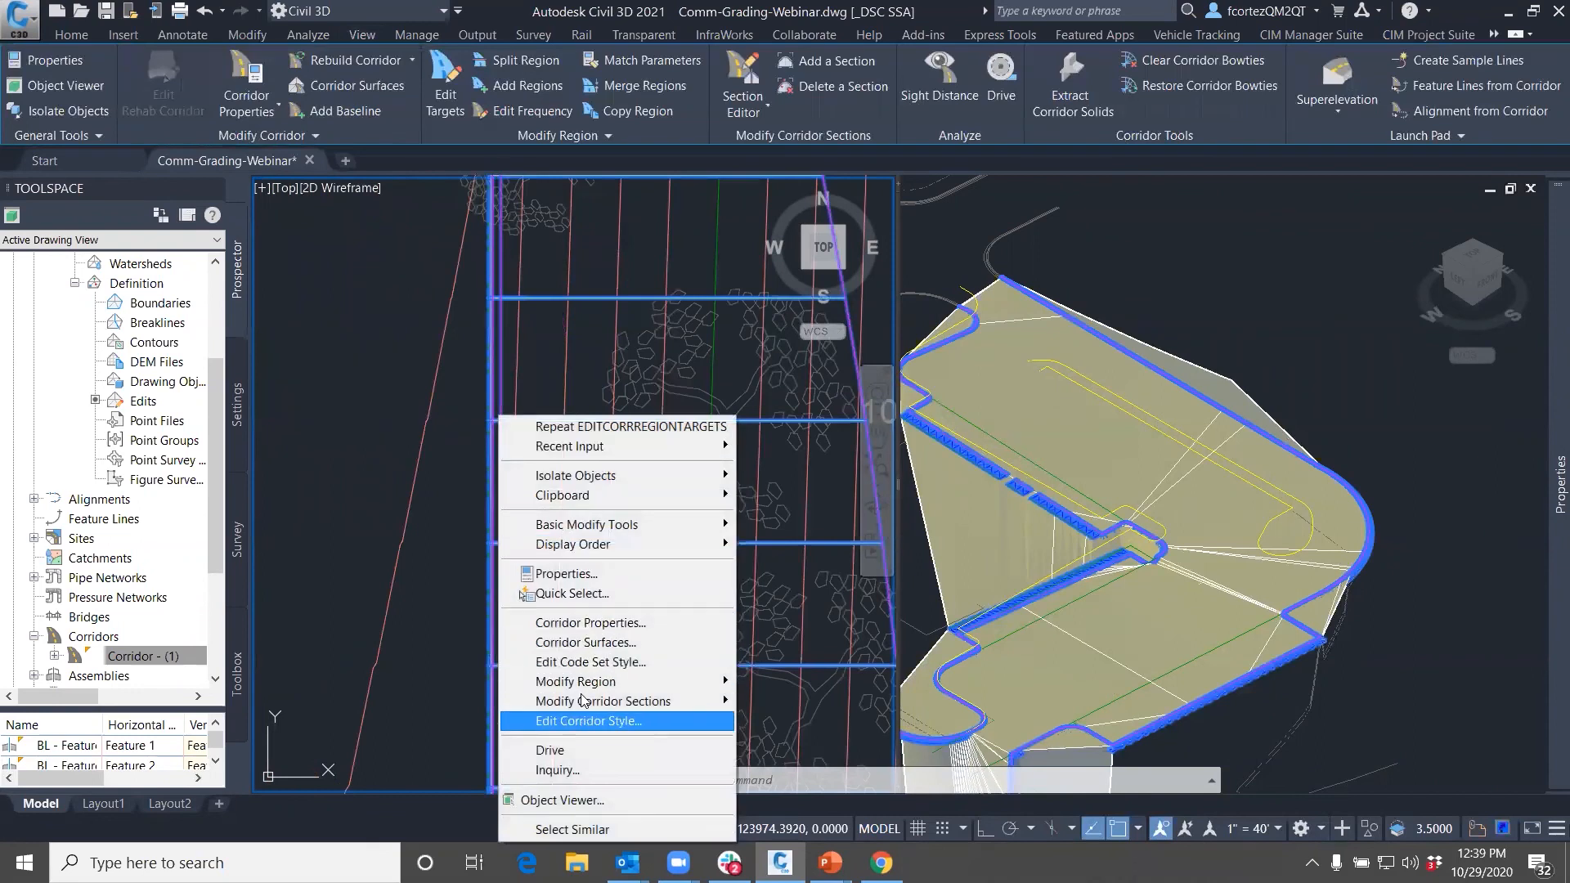
pyautogui.press('Escape')
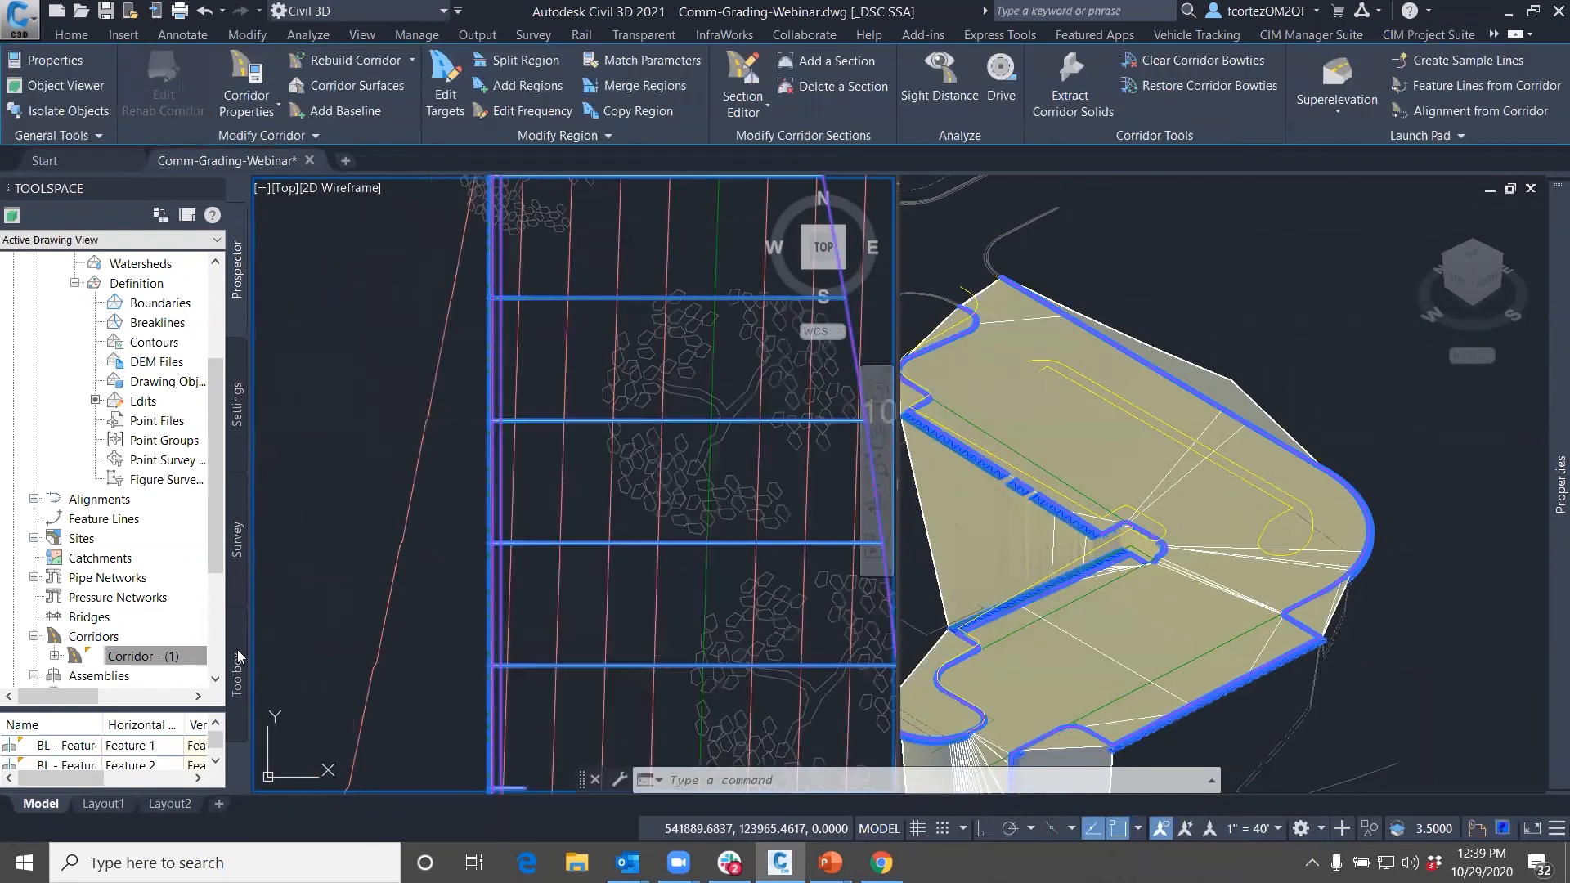
pyautogui.press('Escape')
# Rebuild Corridor - (1) and check the daylight slope along the east edge in plan
pyautogui.rightClick(168, 655)
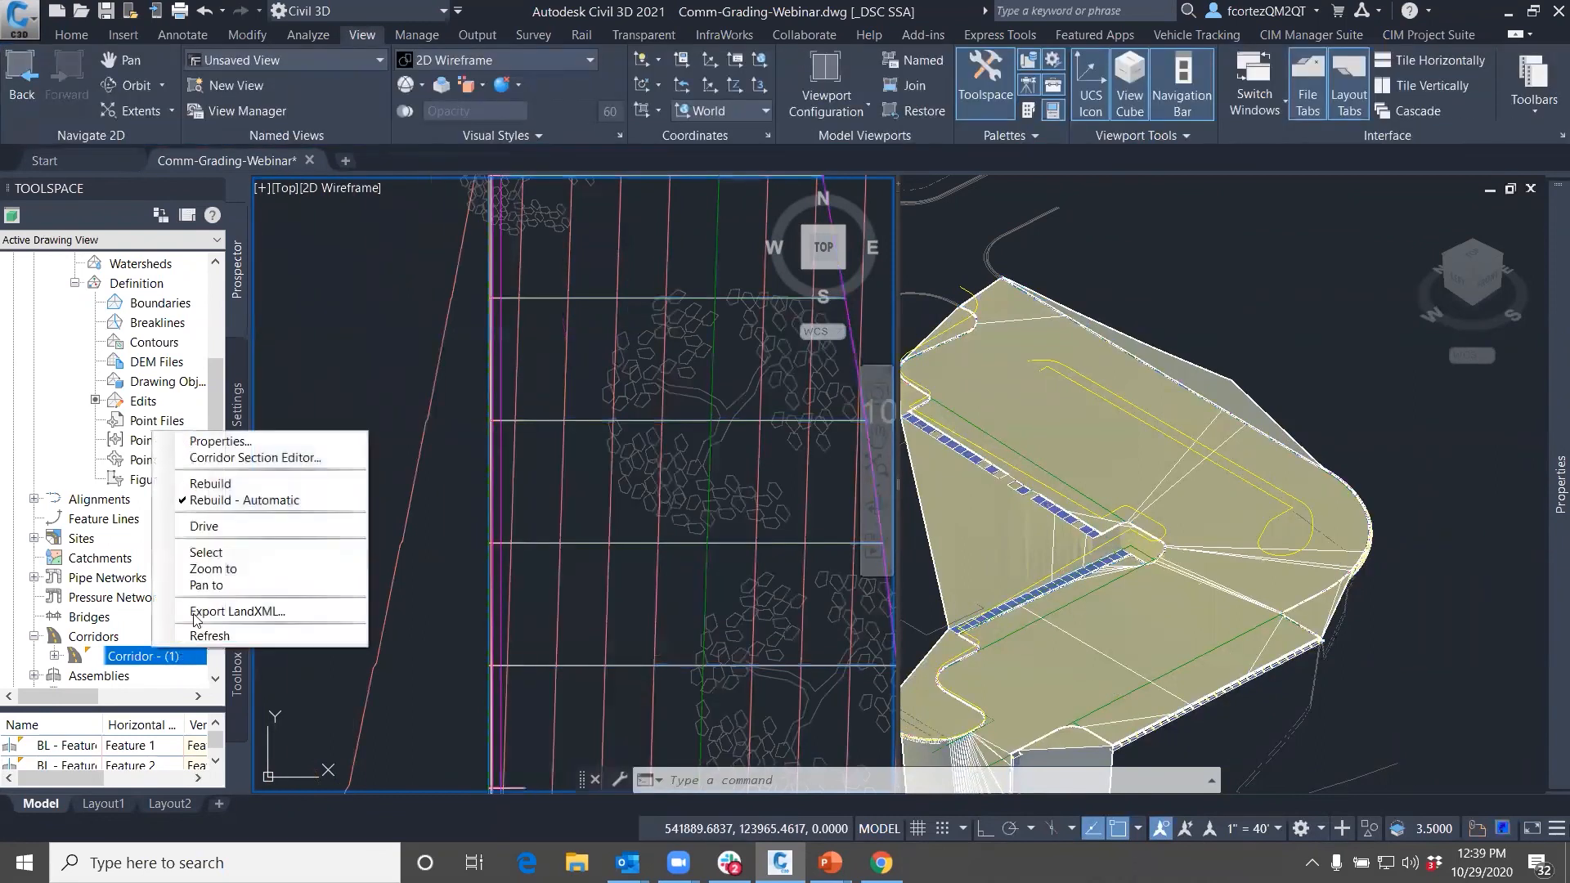
pyautogui.click(210, 484)
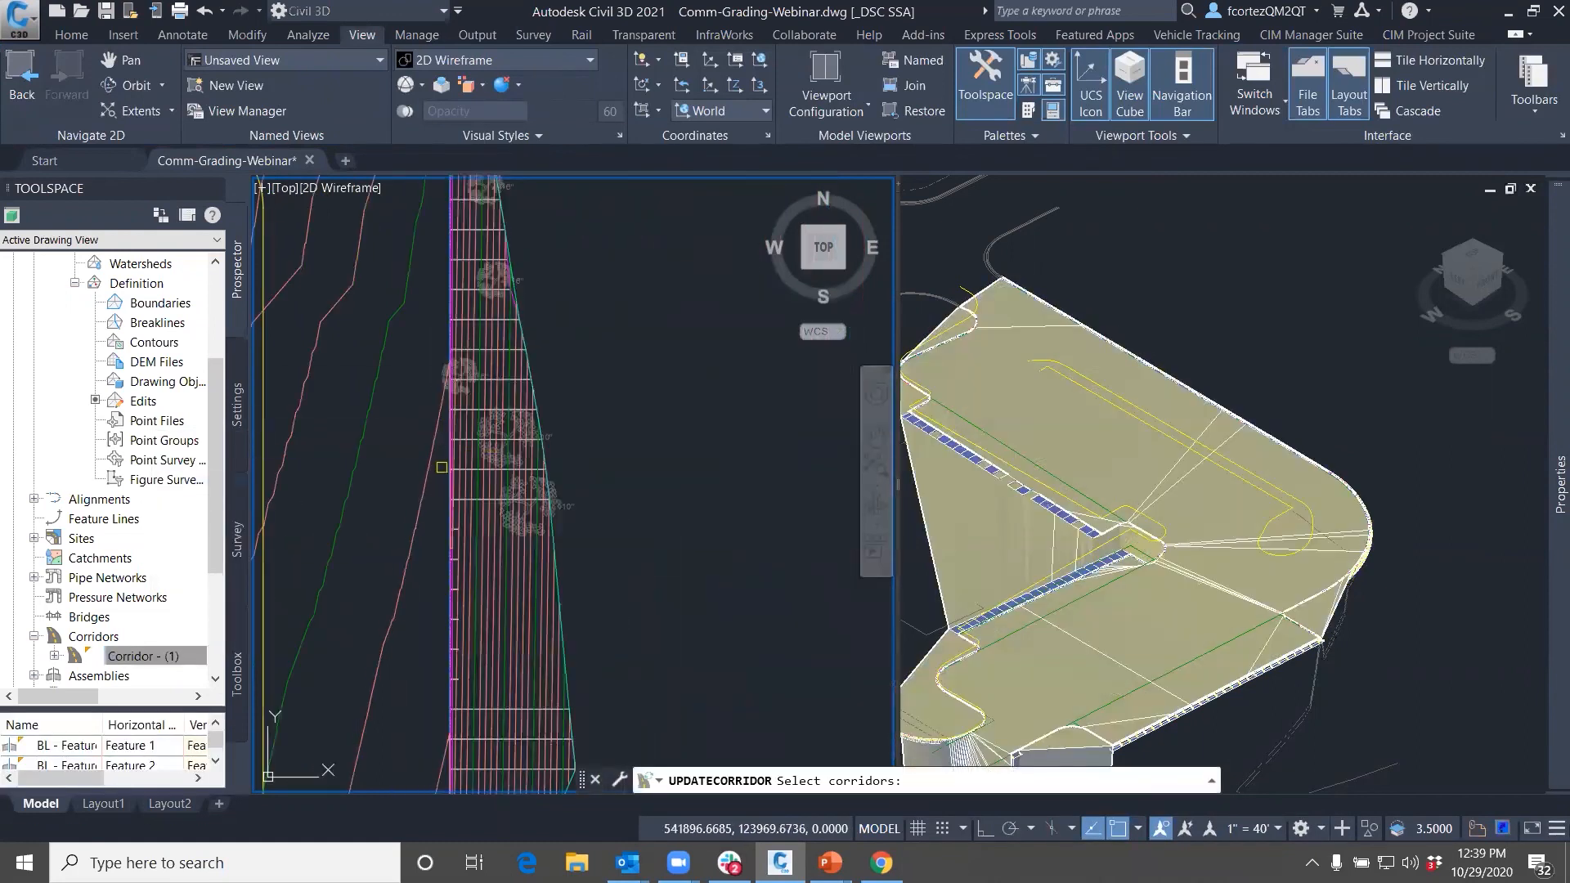
pyautogui.moveTo(409, 469); pyautogui.dragTo(508, 411, button='middle')
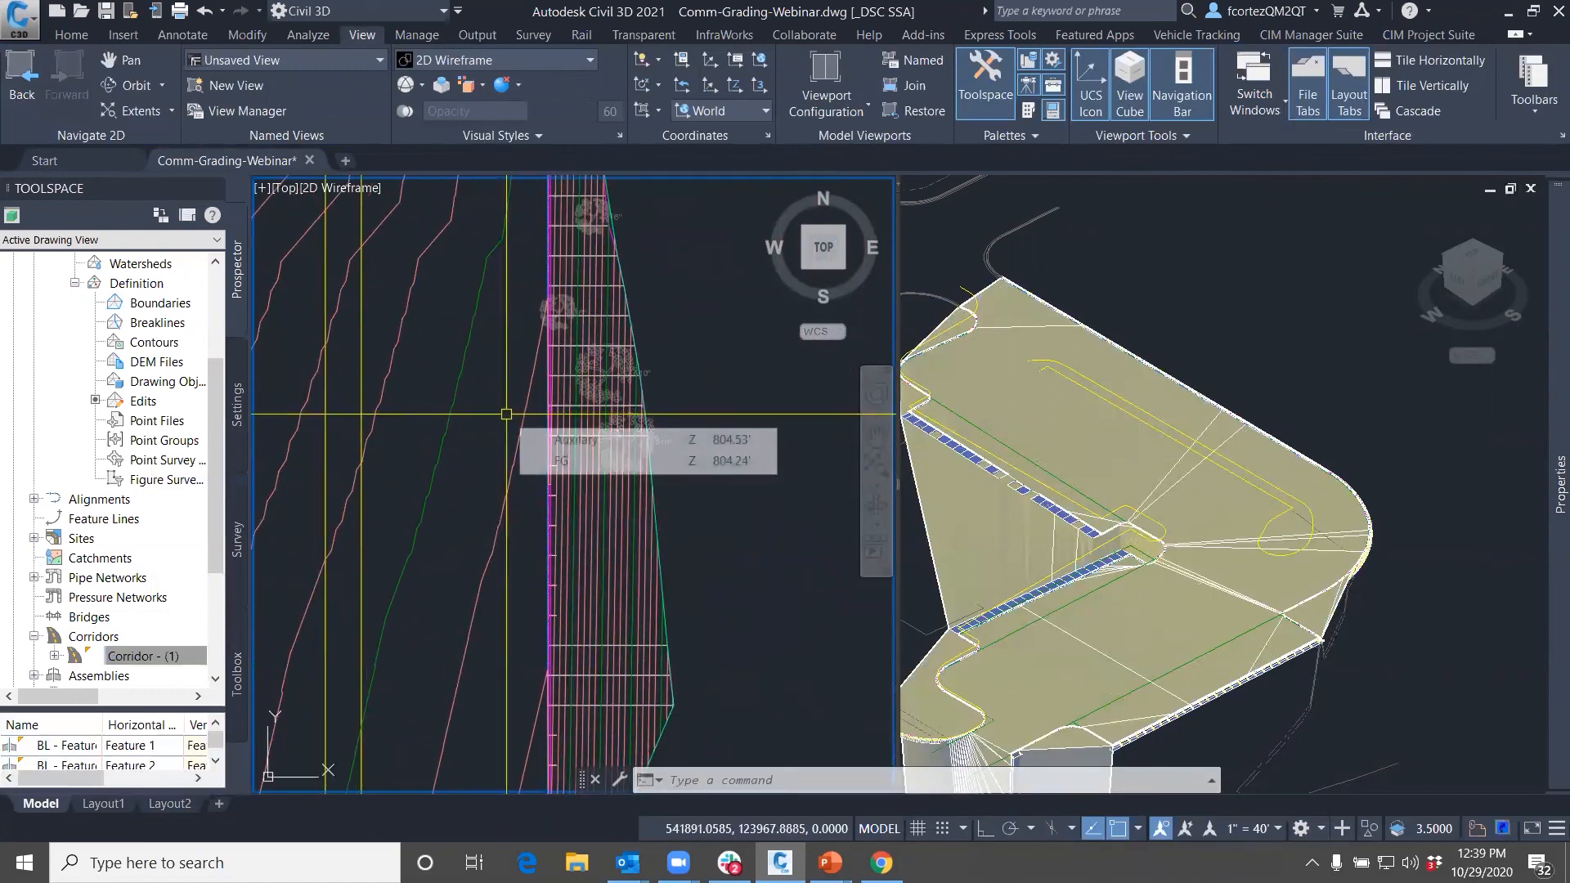
pyautogui.scroll(-1, 506, 413)
pyautogui.scroll(-1, 506, 414)
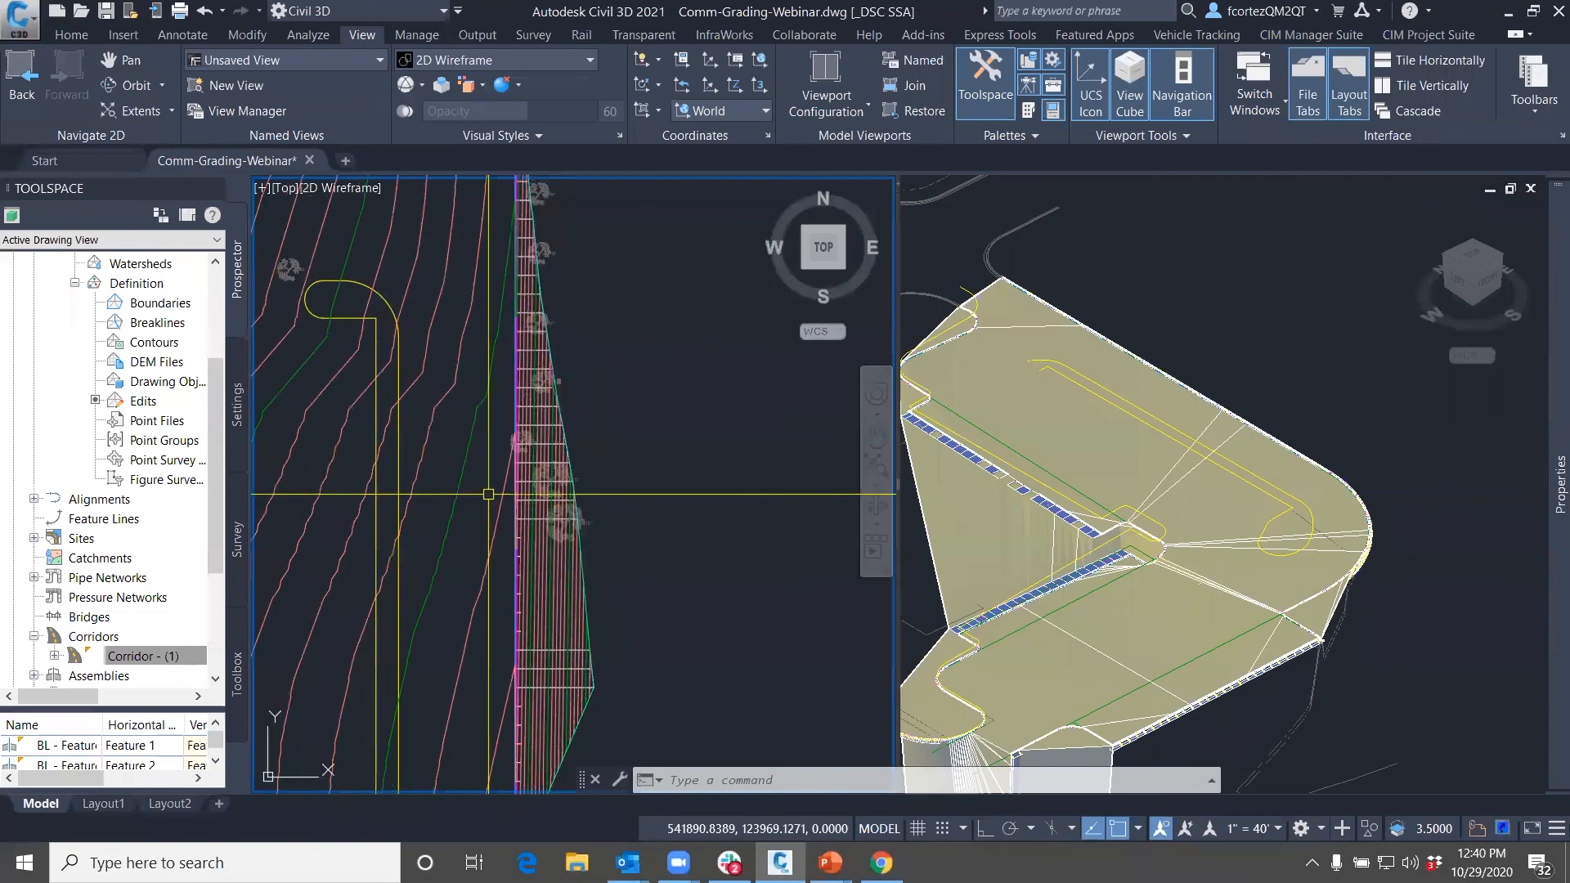
# Examine the yellow parking island outline south of the building in plan
pyautogui.scroll(-2, 449, 581)
pyautogui.scroll(3, 449, 581)
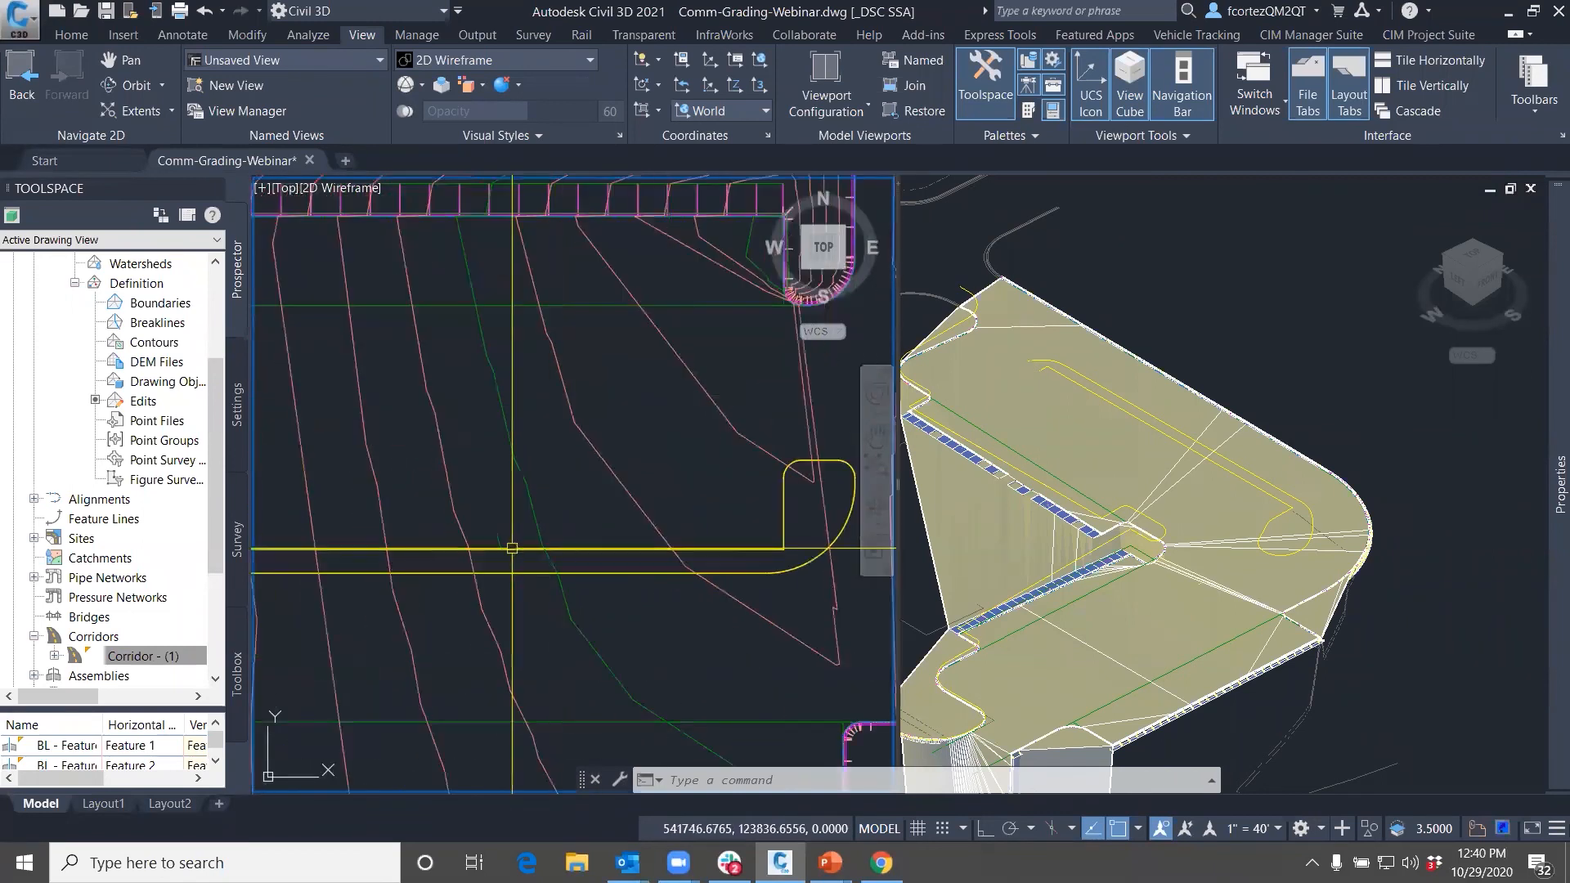
pyautogui.scroll(-1, 627, 541)
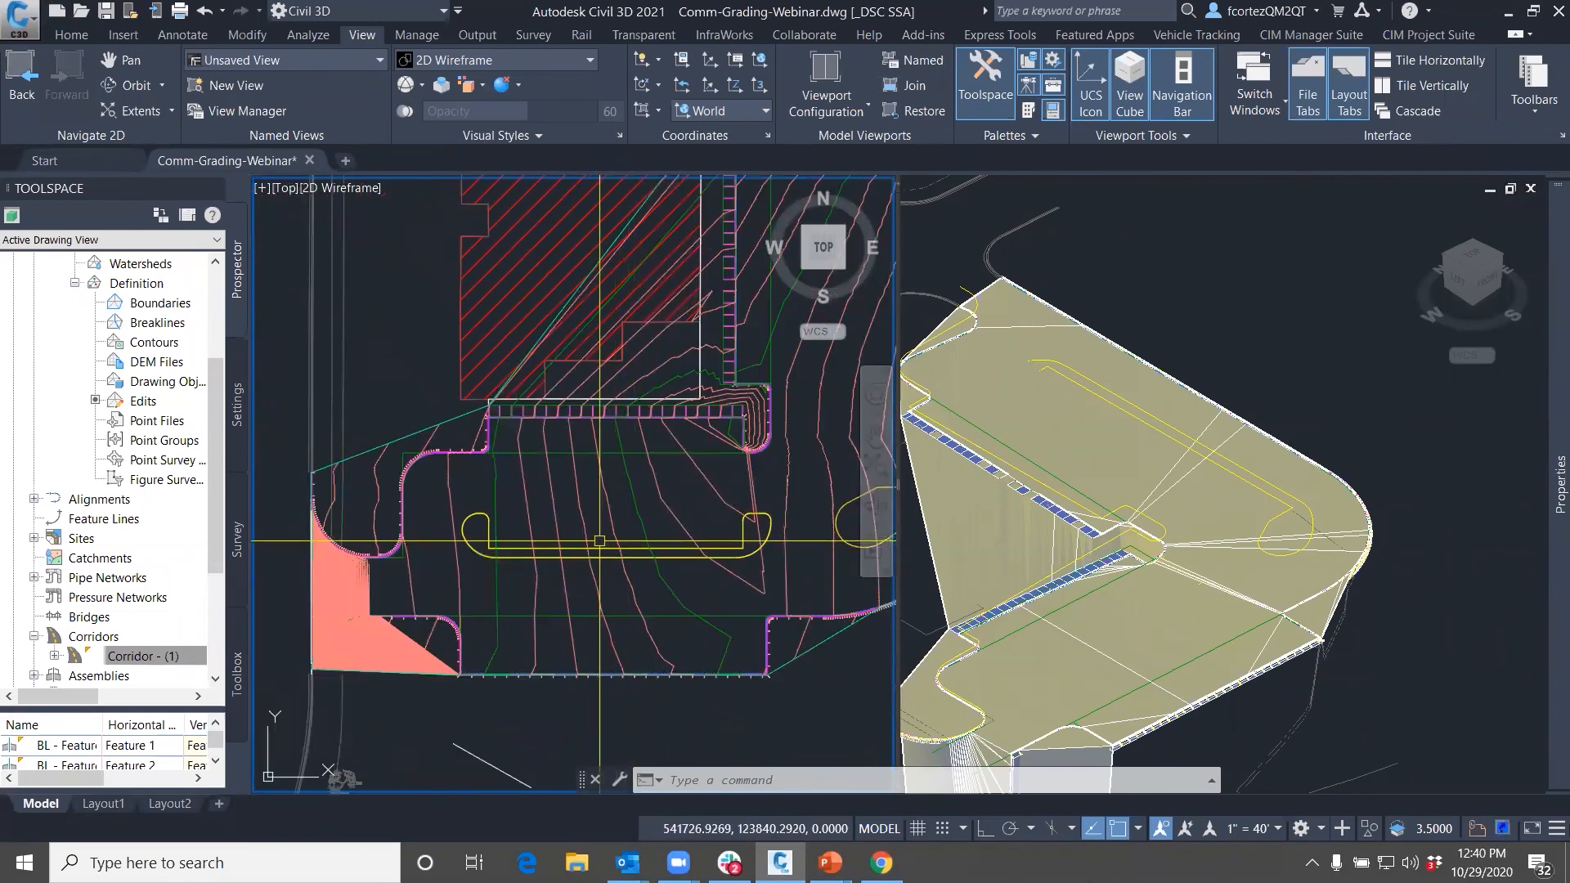
pyautogui.scroll(2, 598, 545)
pyautogui.click(601, 547)
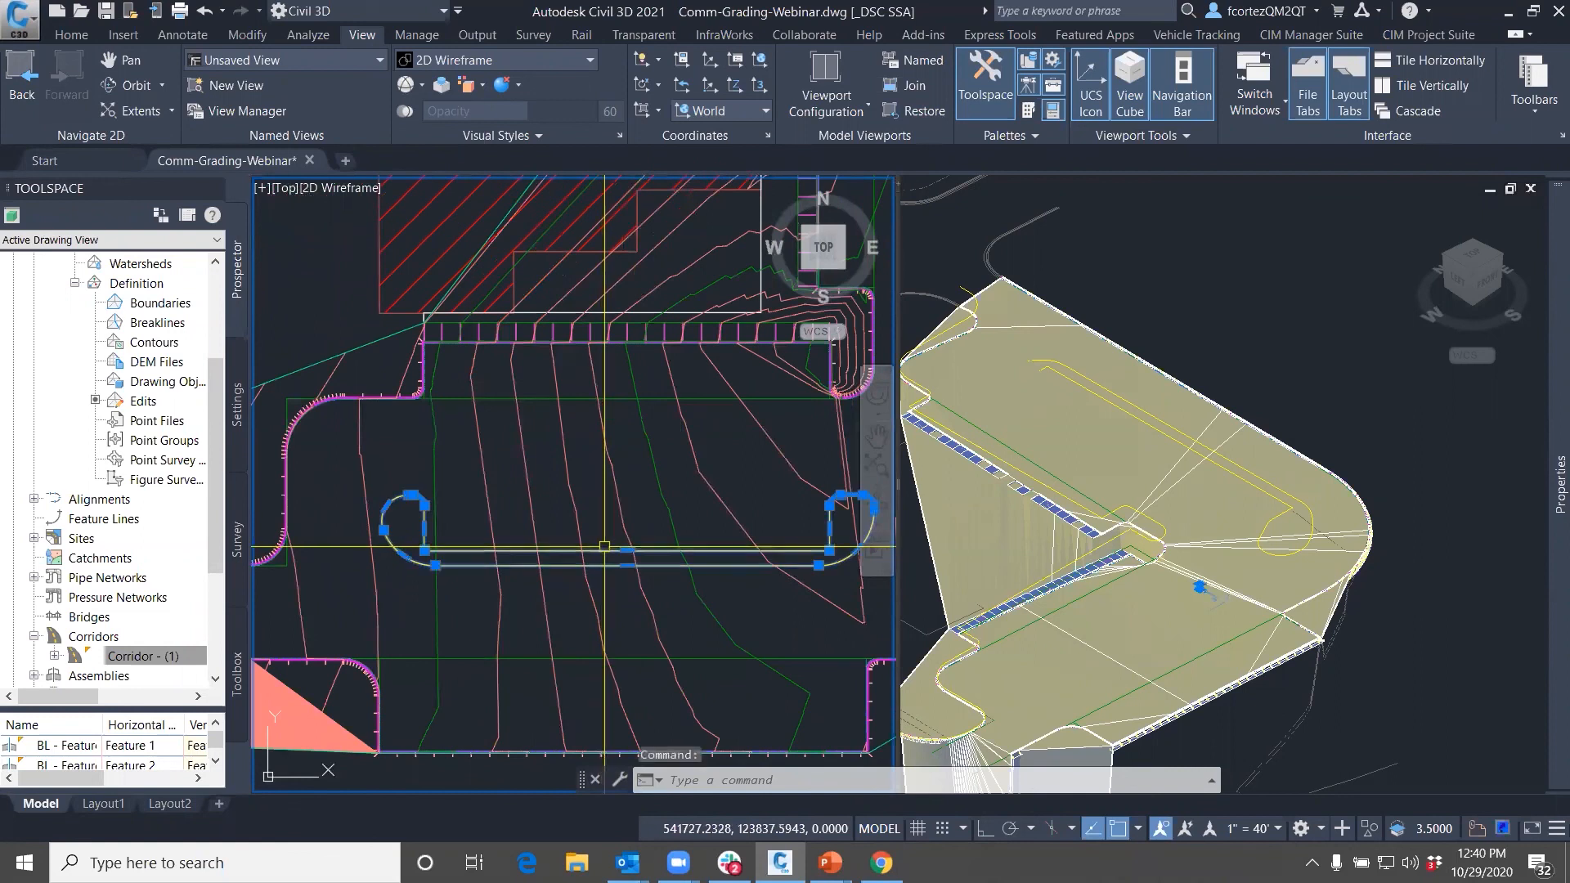
pyautogui.press('Escape')
pyautogui.press('Escape')
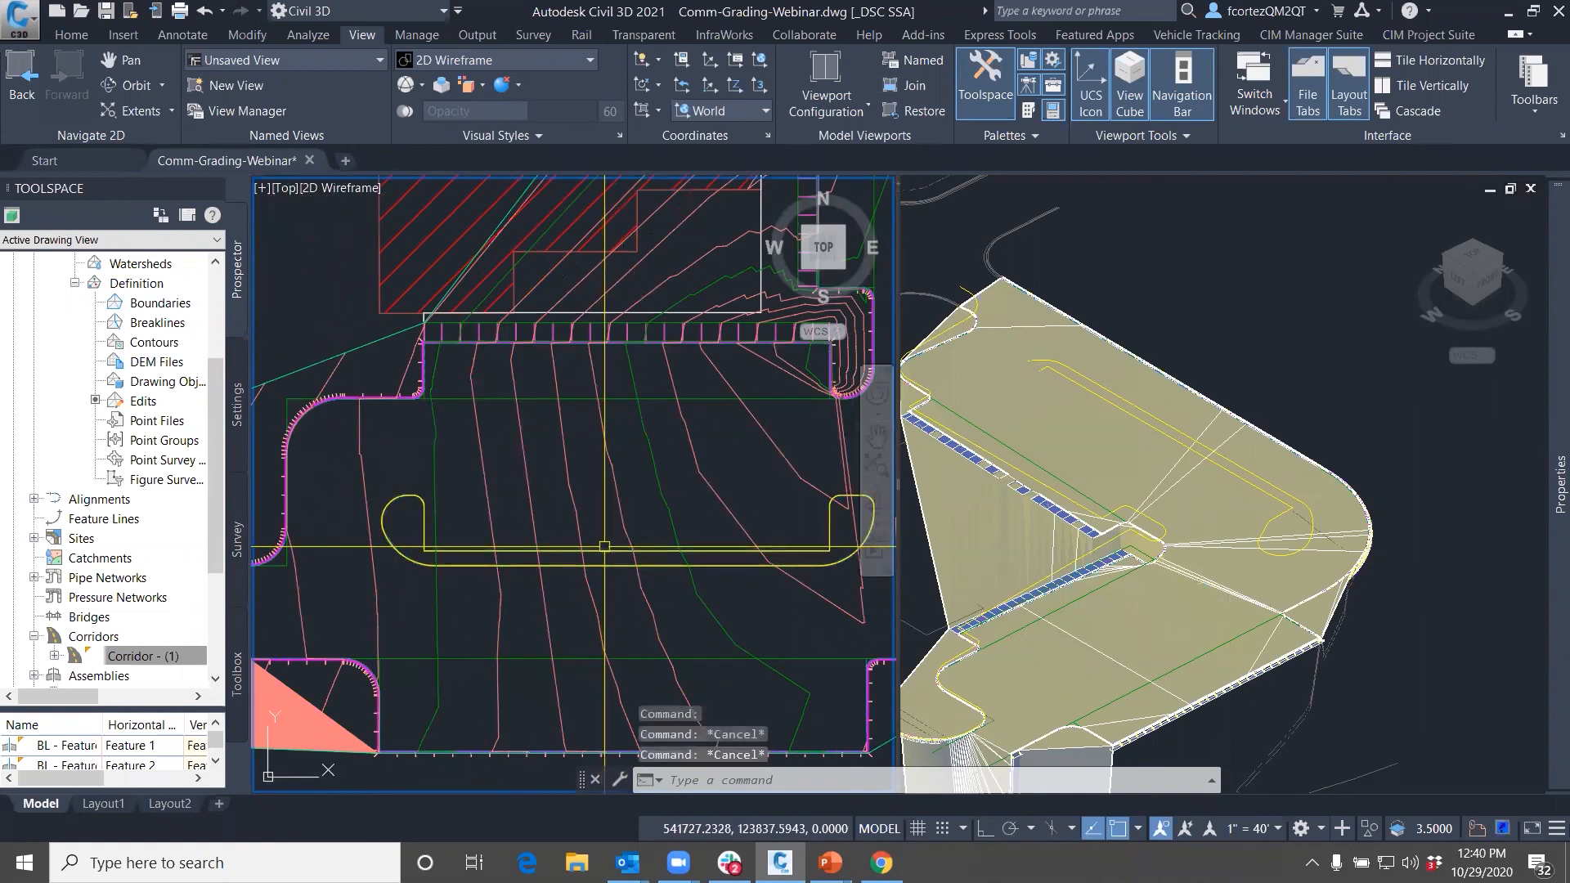
# Convert the parking island polyline south of the building into a feature line in Site 1, taking elevations from the Auxilary surface
pyautogui.click(54, 34)
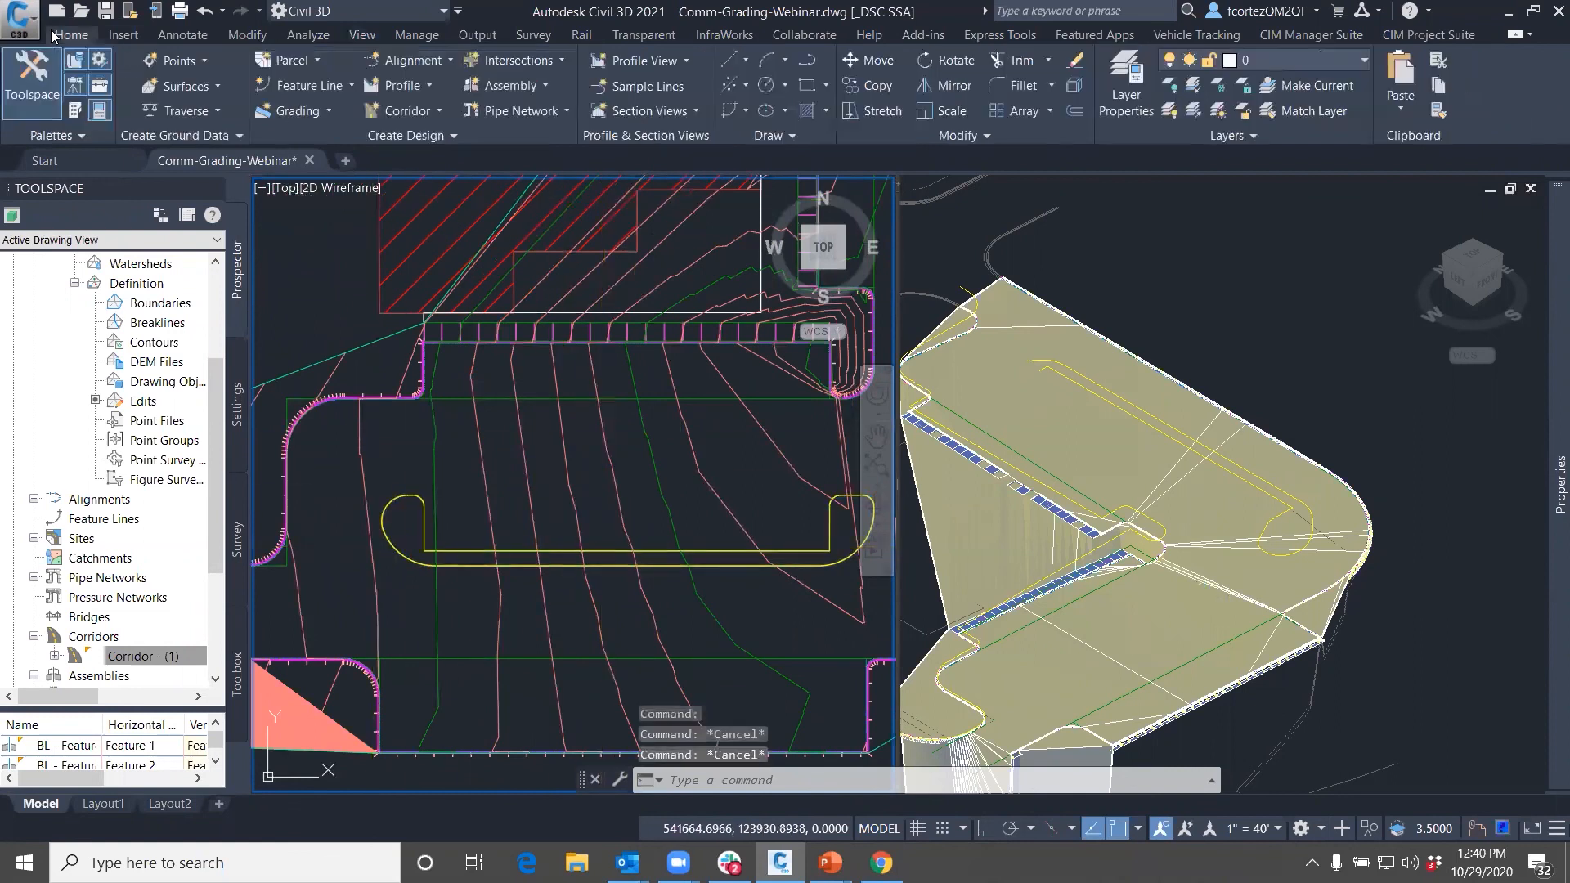
pyautogui.click(314, 88)
pyautogui.click(398, 165)
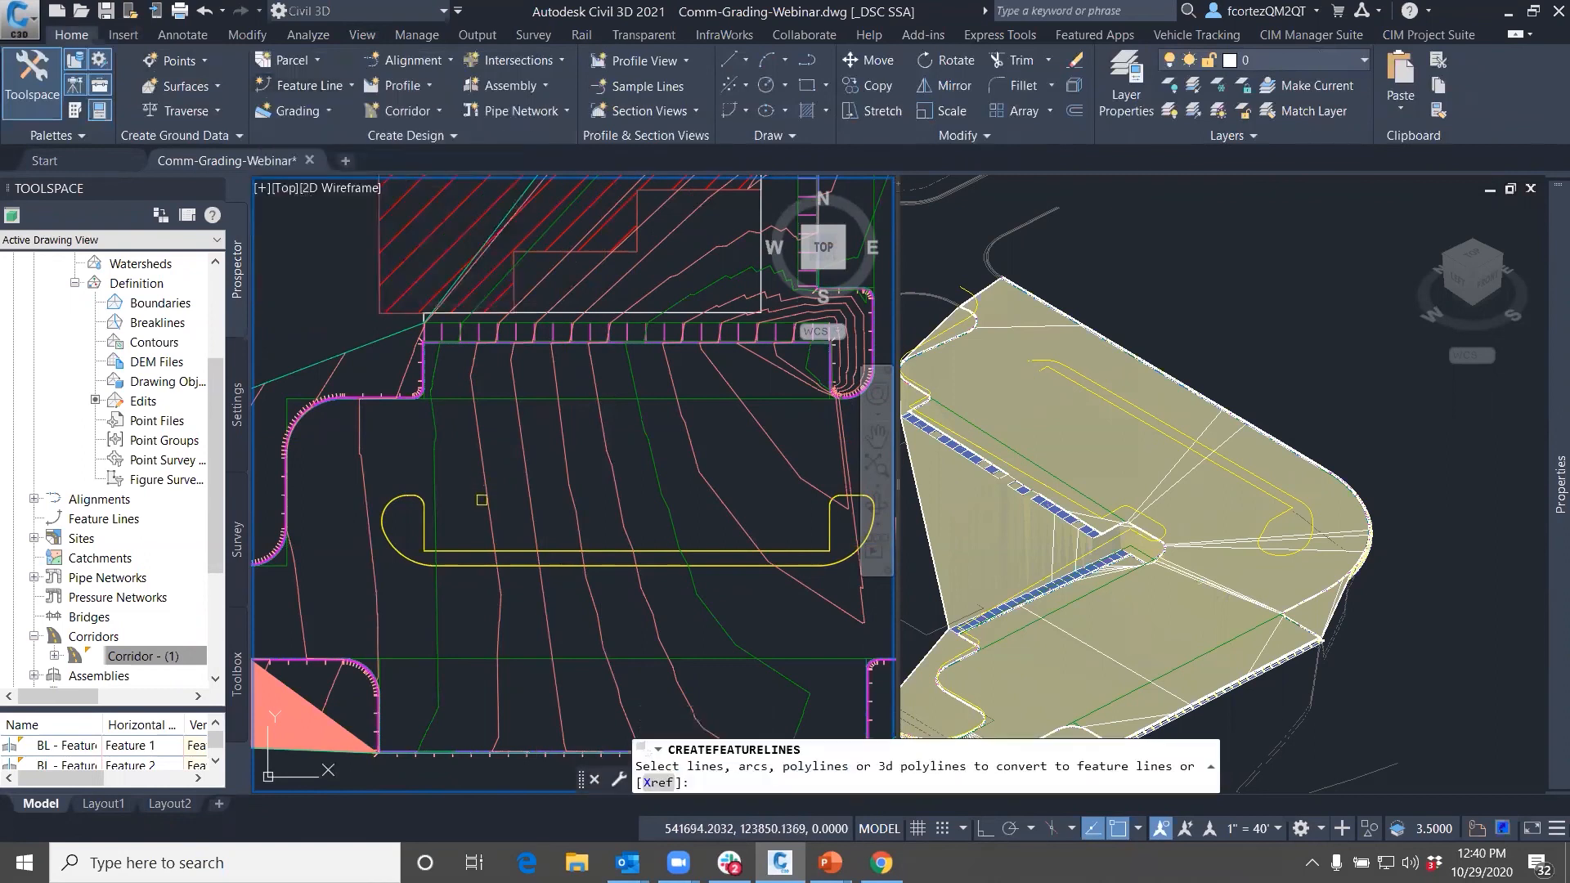
pyautogui.click(467, 545)
pyautogui.press('Return')
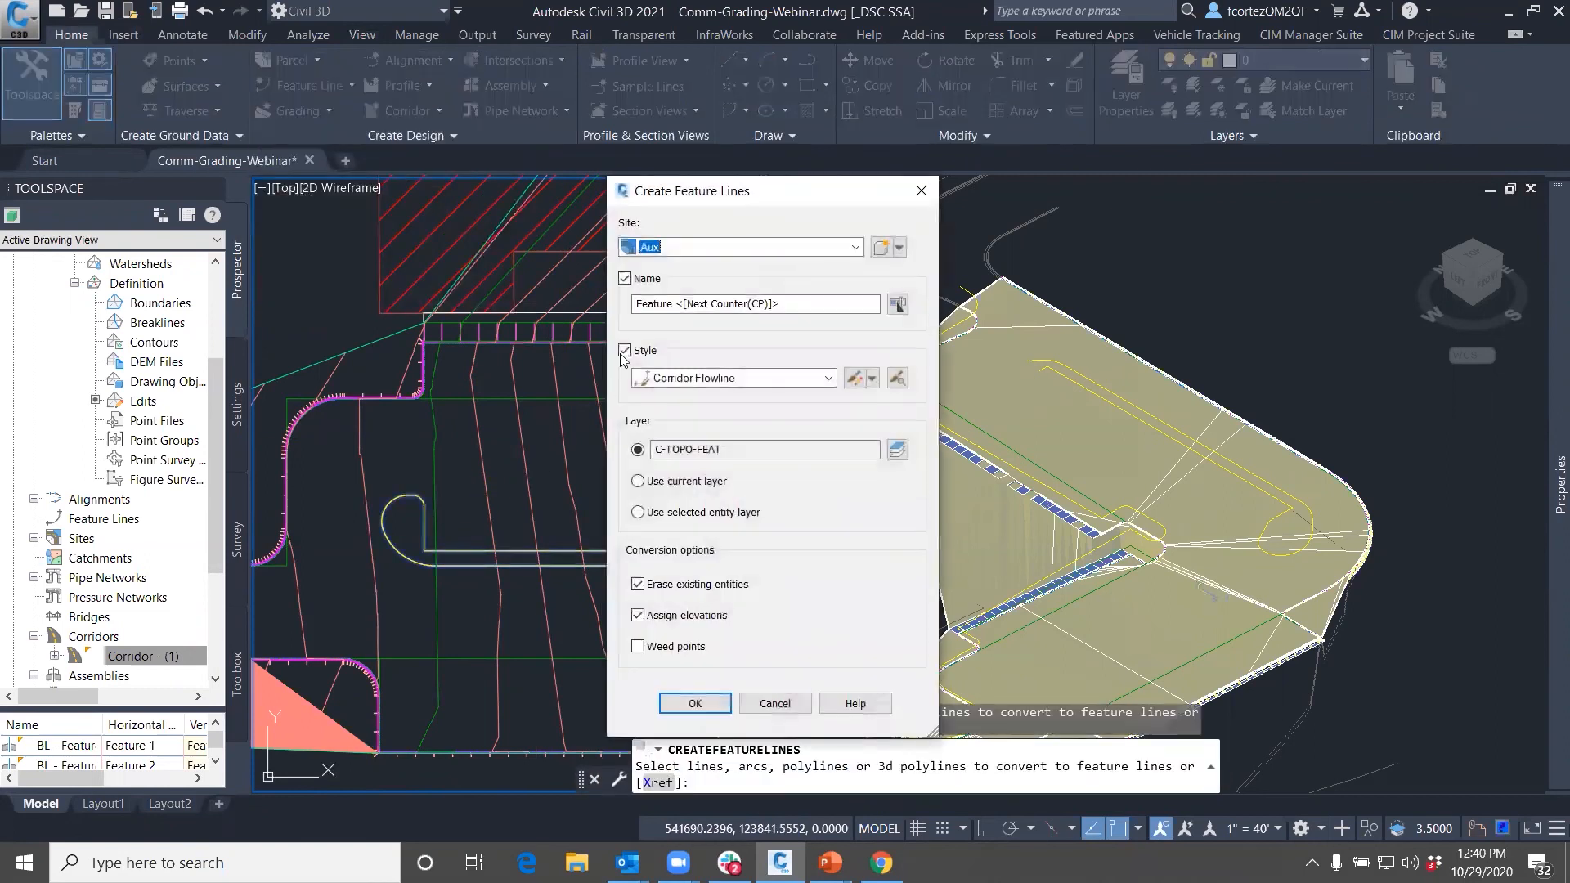
pyautogui.click(693, 248)
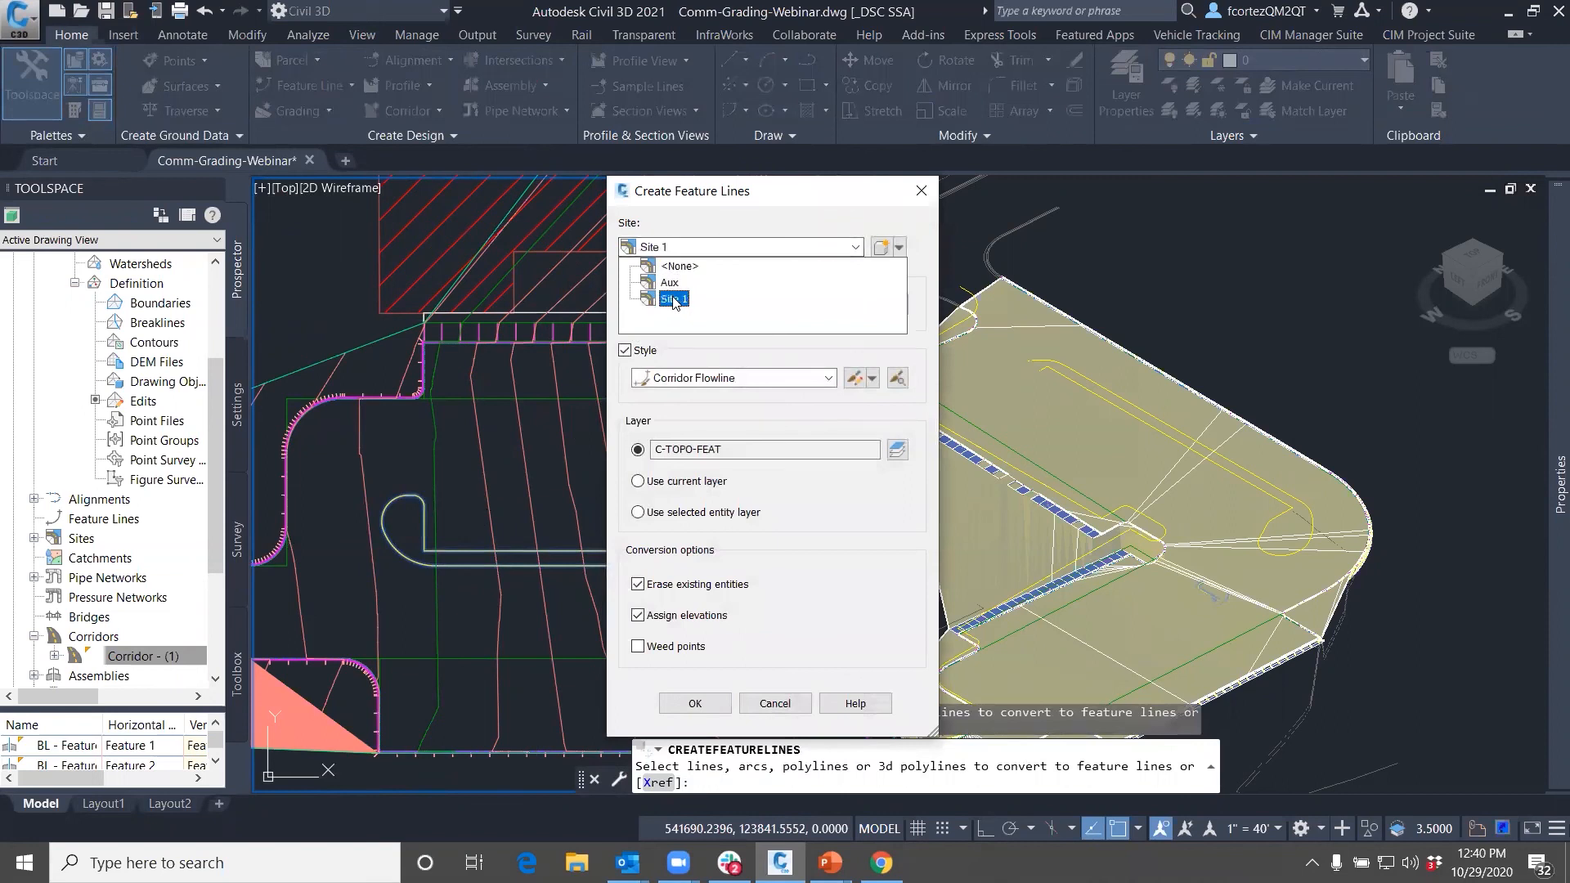
pyautogui.click(673, 300)
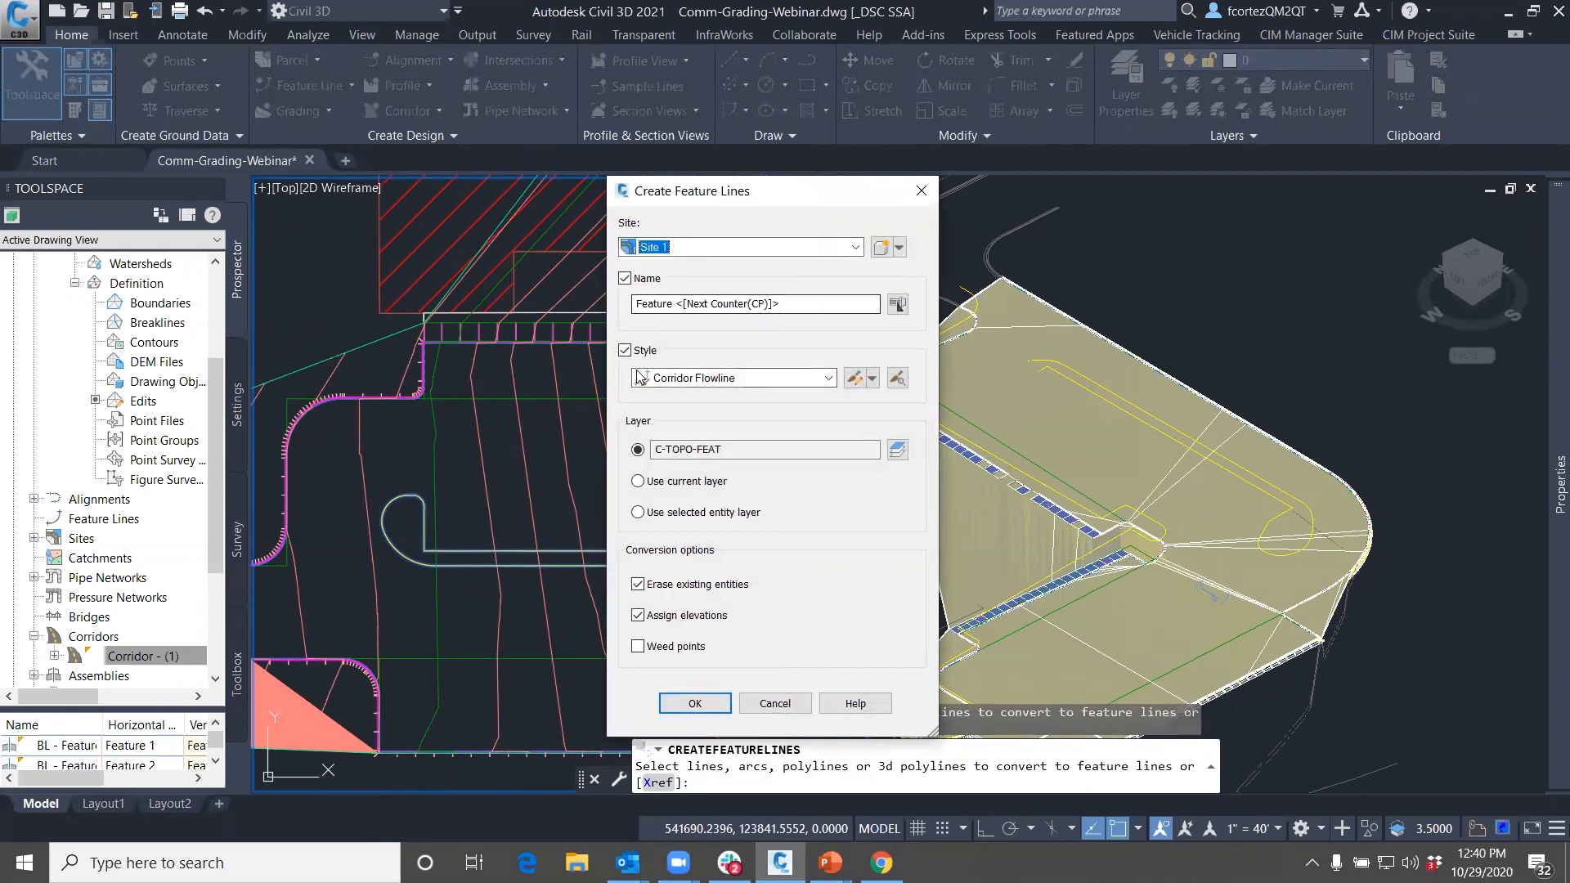
pyautogui.click(695, 705)
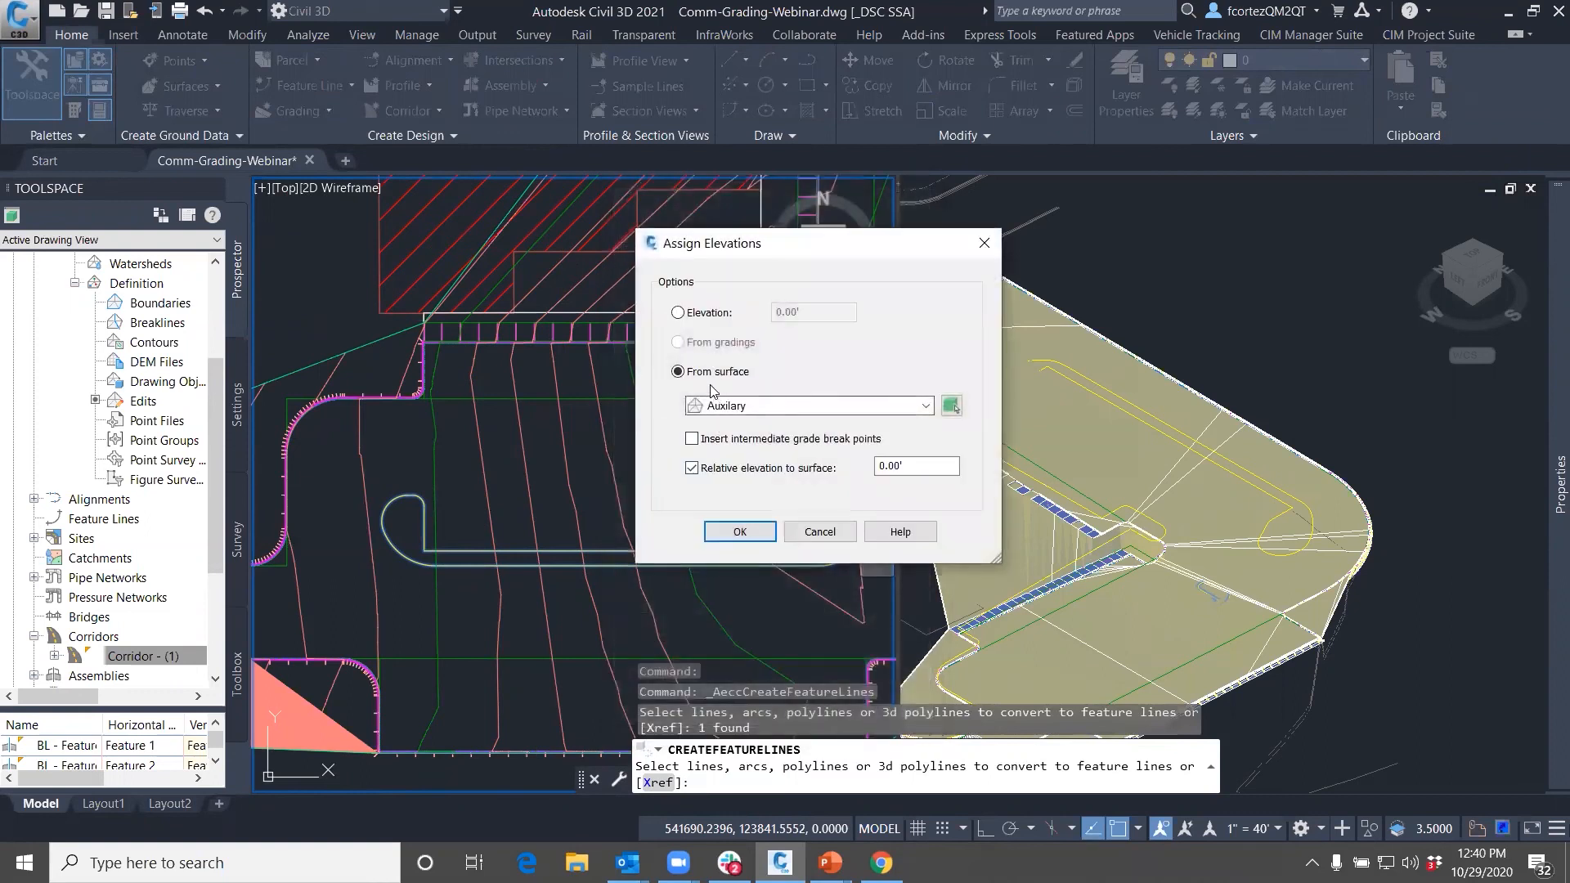
pyautogui.click(740, 533)
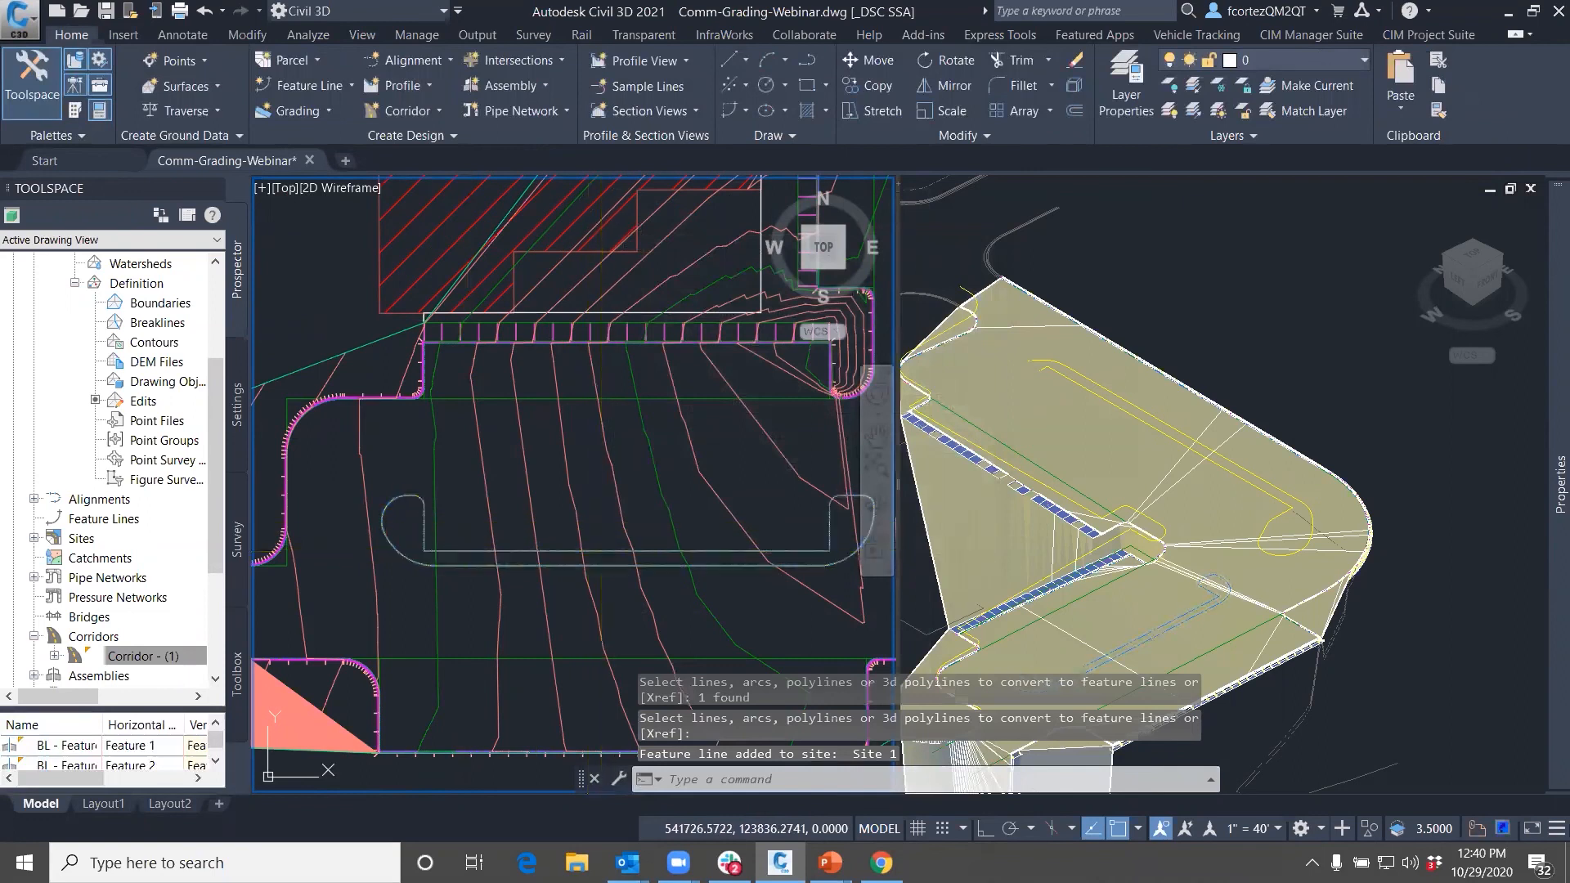
# Review the stations, elevations and grades of the new island feature line in the Elevation Editor
pyautogui.click(599, 551)
pyautogui.click(924, 85)
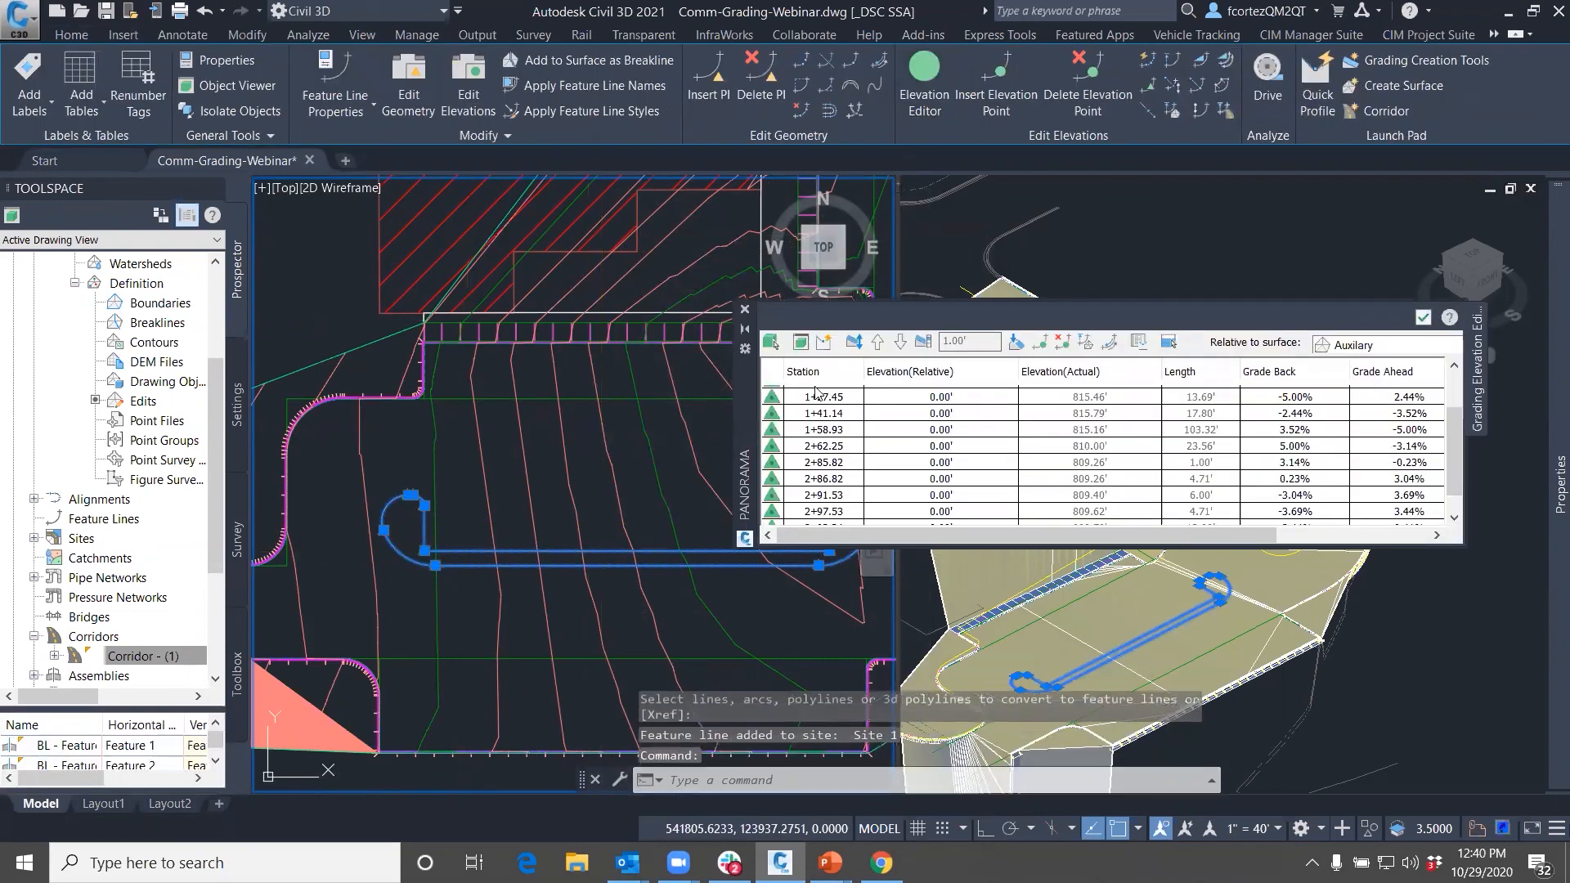
pyautogui.click(835, 398)
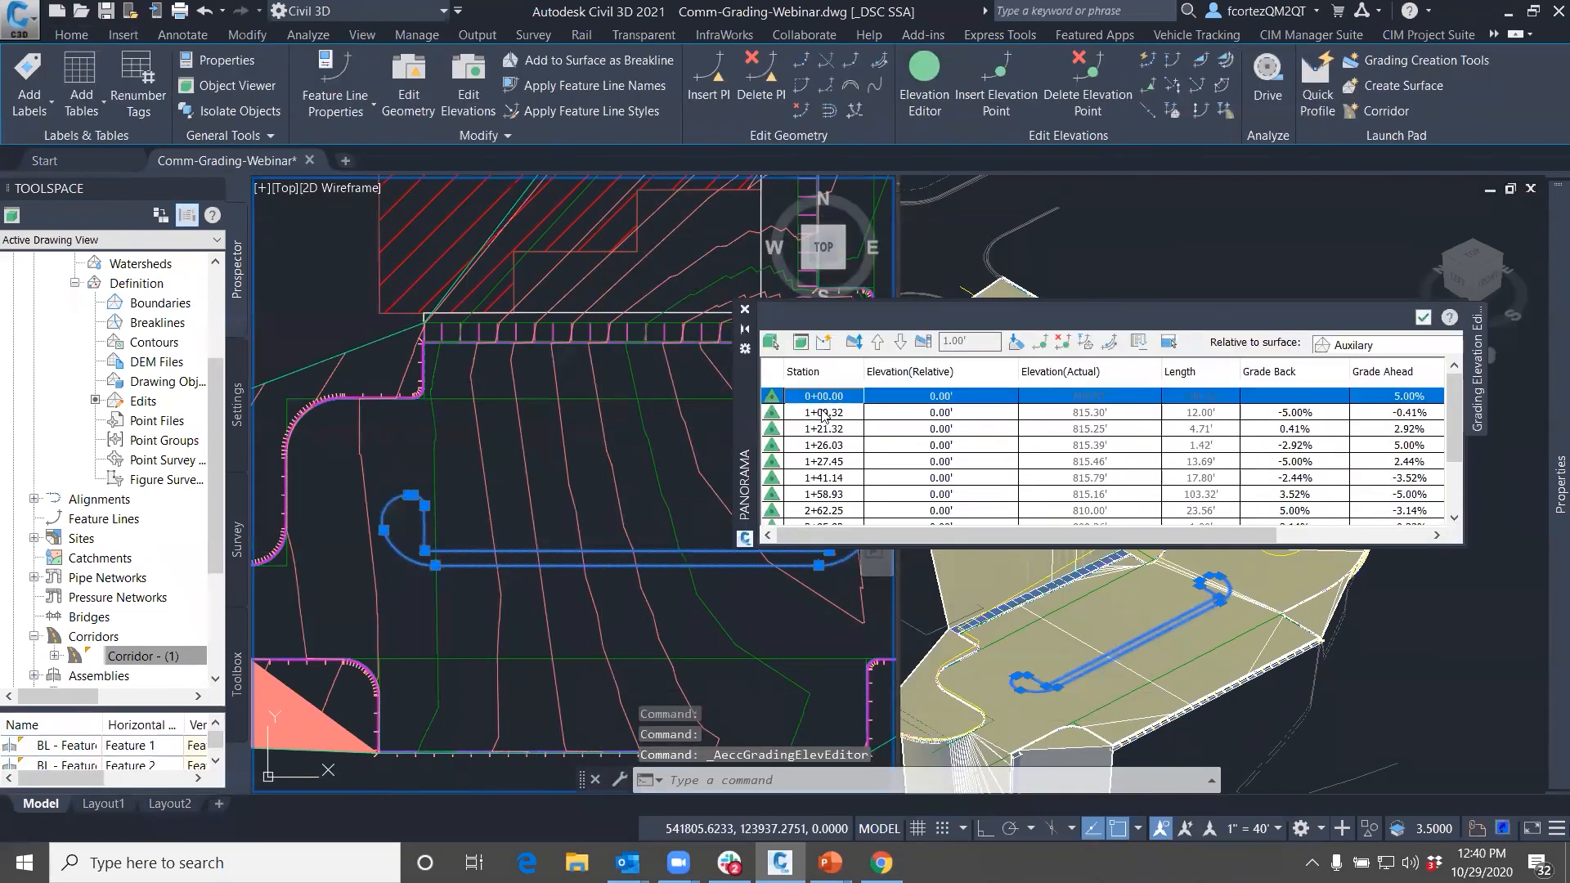
pyautogui.moveTo(749, 402); pyautogui.dragTo(749, 343)
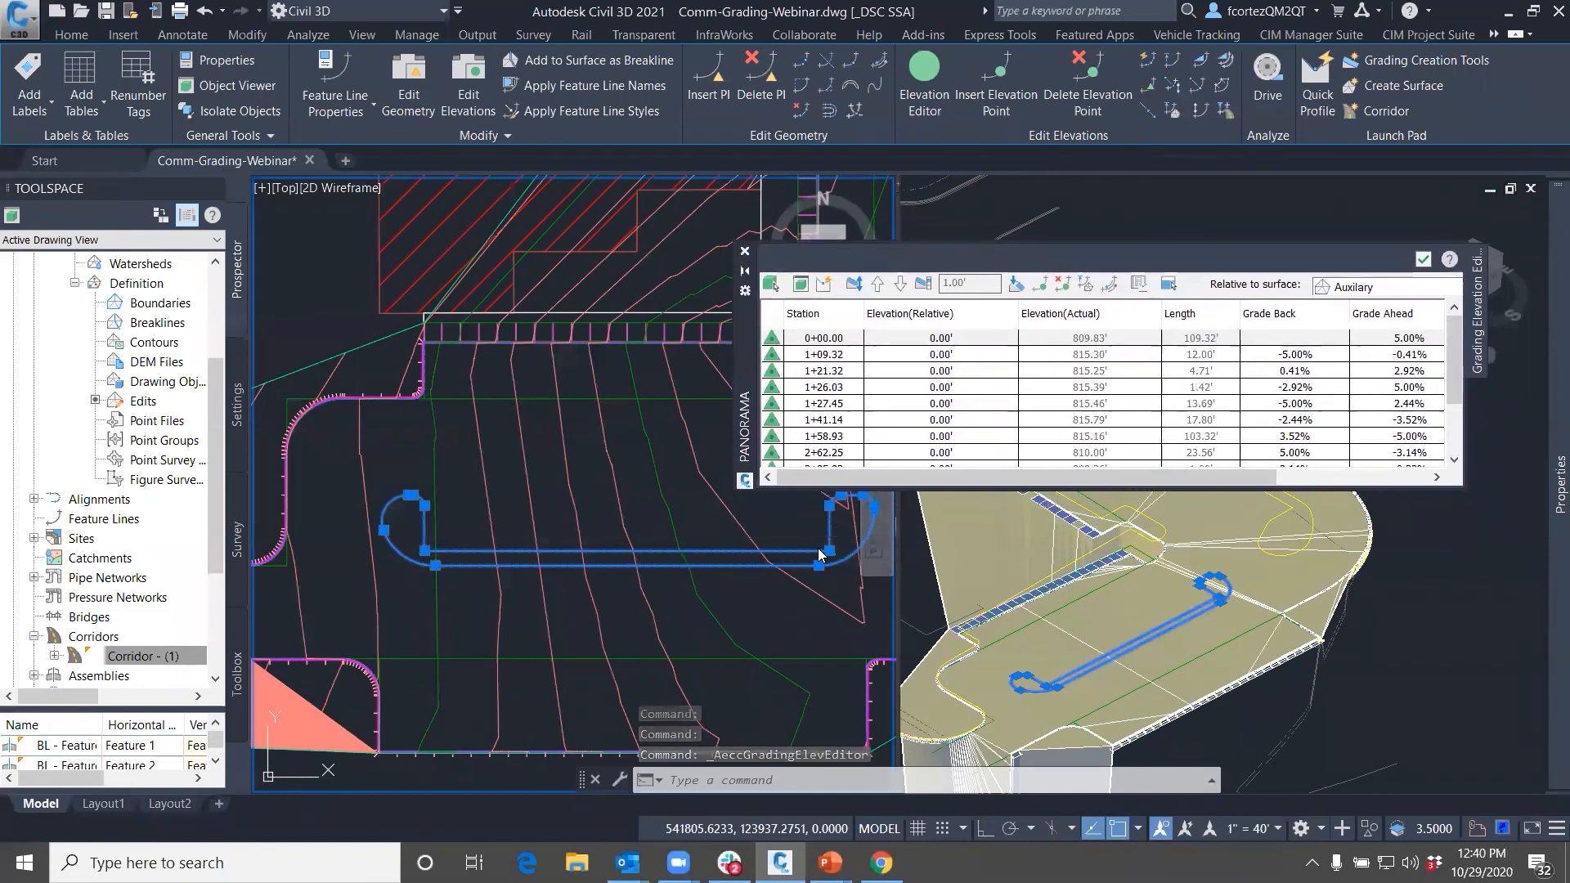
pyautogui.click(825, 359)
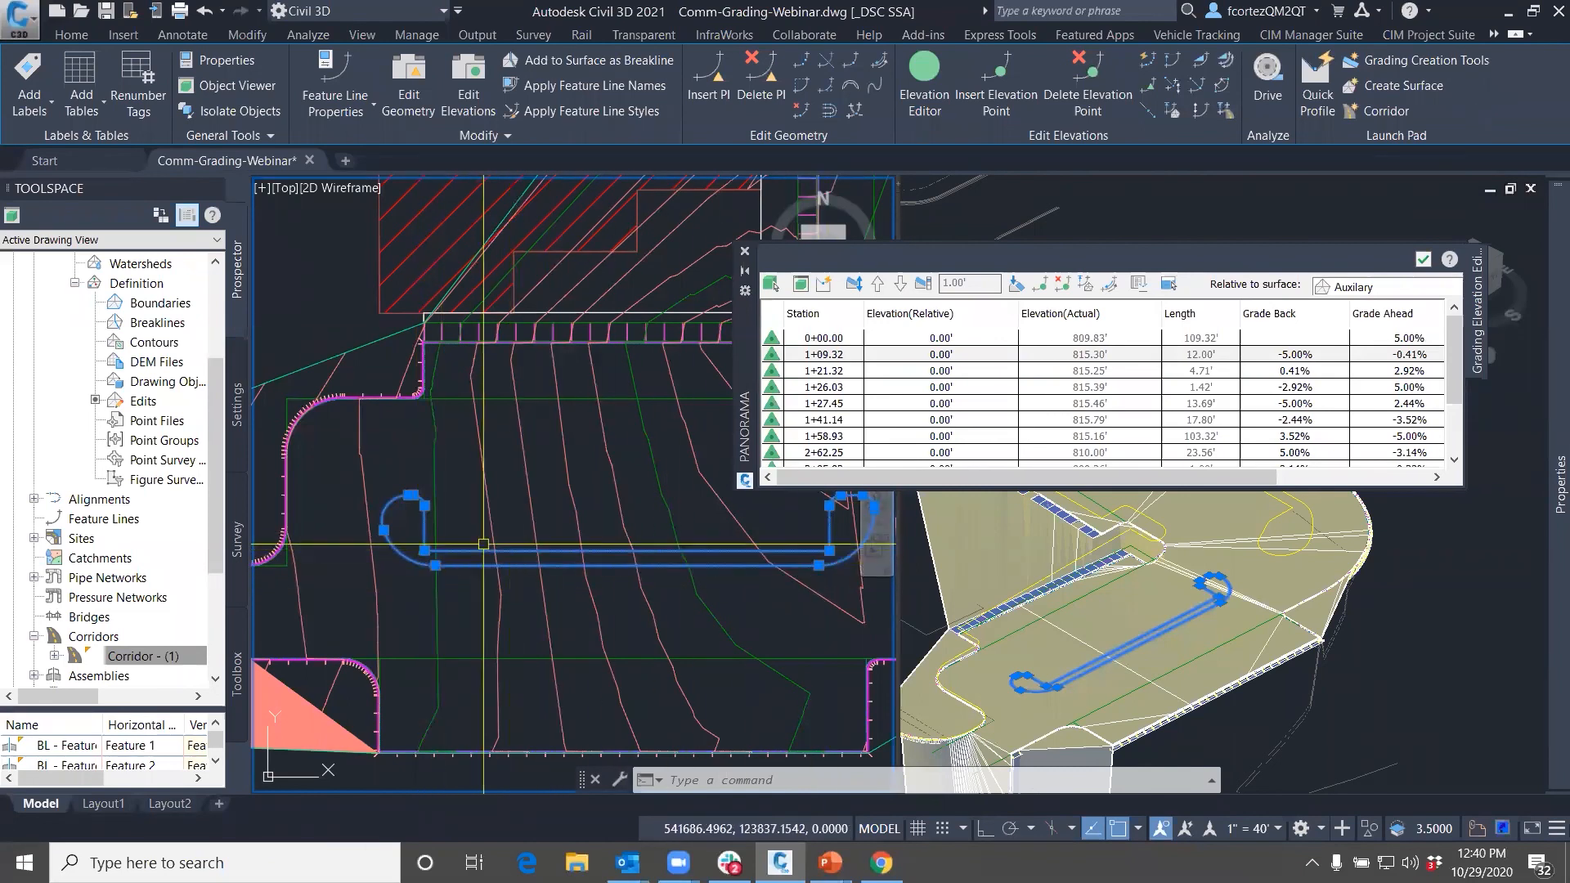
pyautogui.click(1422, 260)
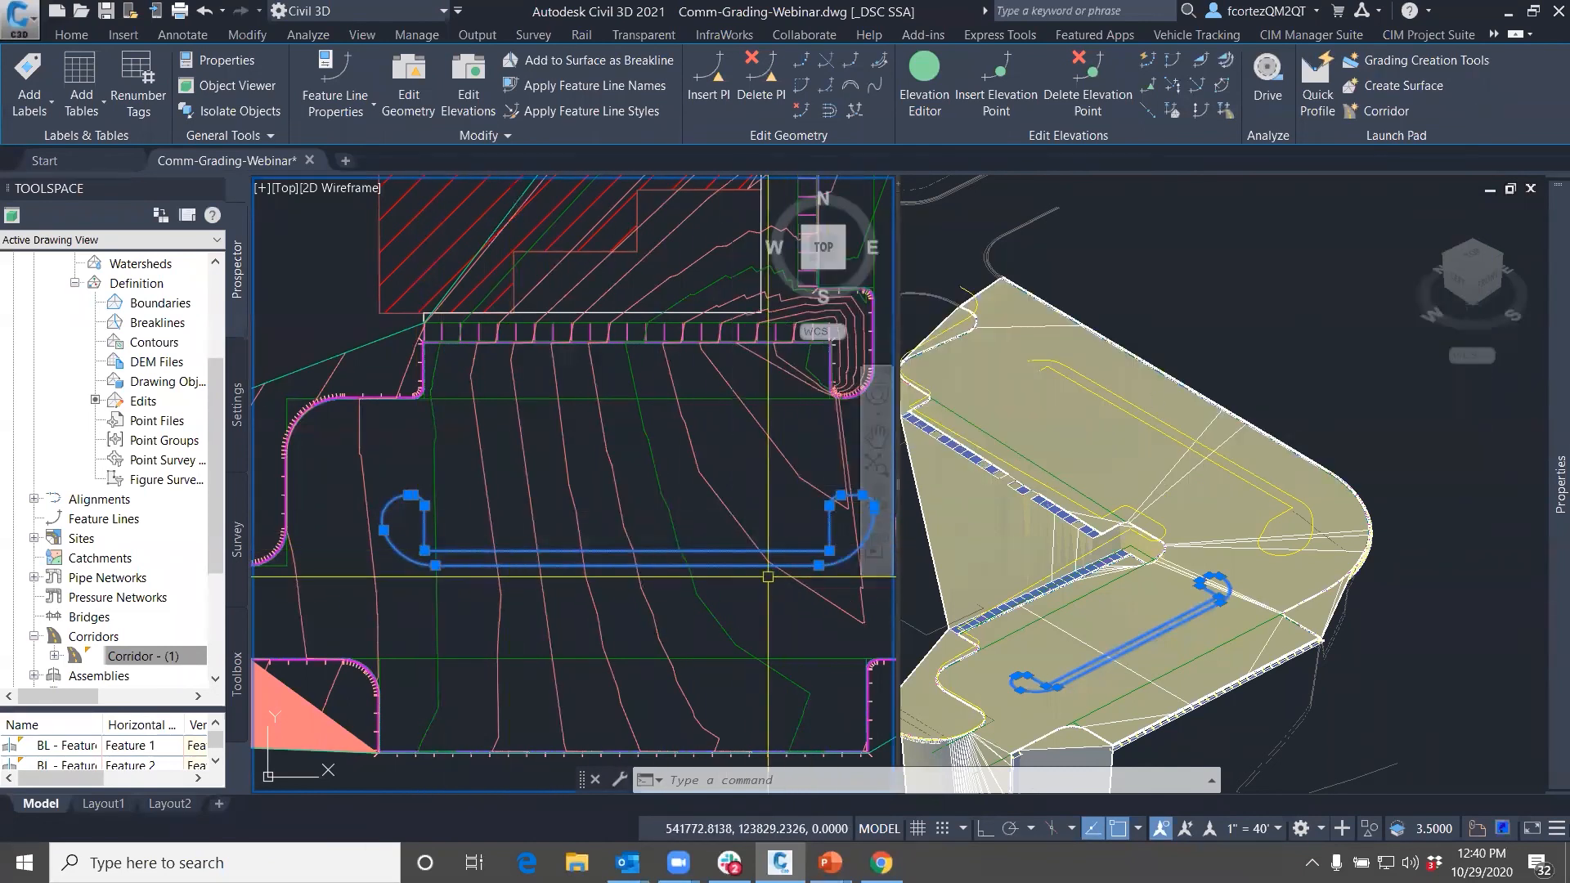
pyautogui.moveTo(670, 550); pyautogui.dragTo(546, 552, button='middle')
pyautogui.press('Escape')
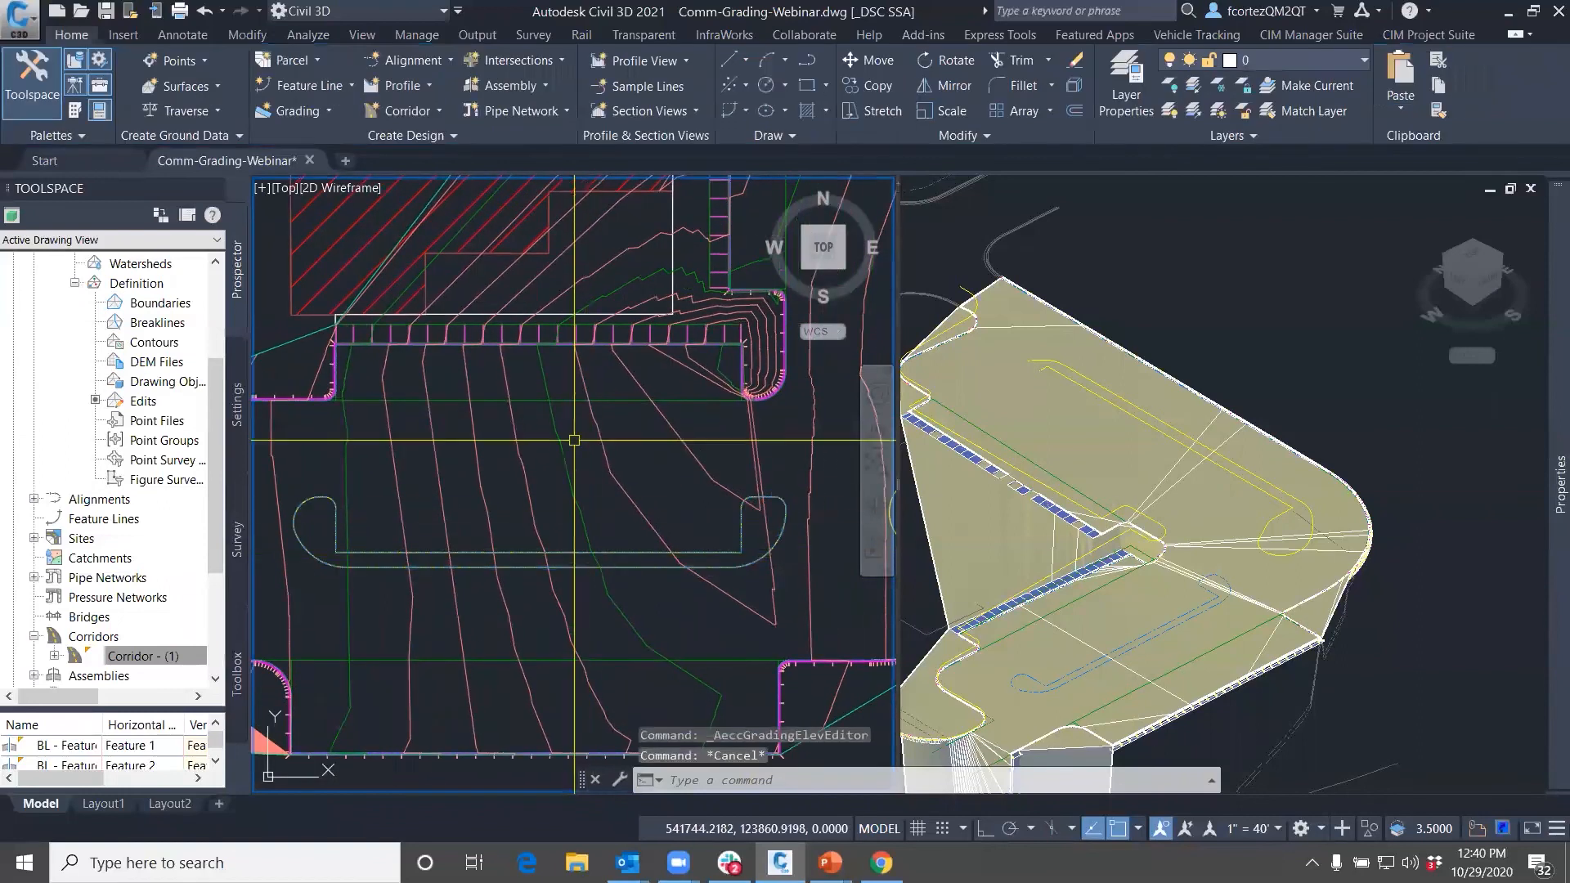
# Examine how the island feature line sits on the surface in the 3D view and against the contours in plan
pyautogui.scroll(4, 595, 340)
pyautogui.click(1089, 629)
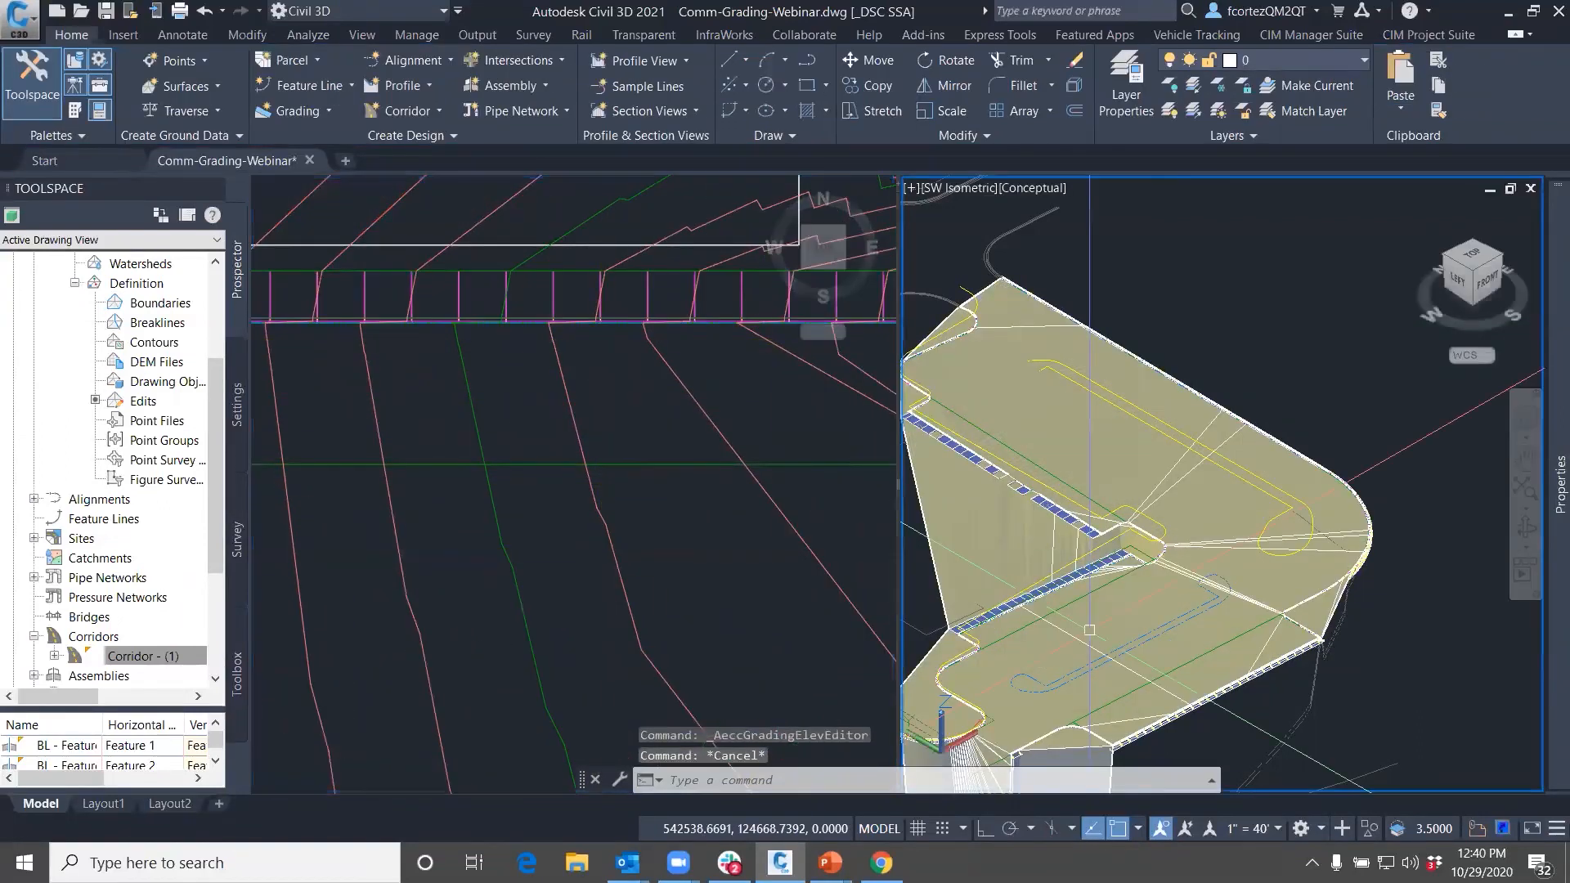
pyautogui.scroll(4, 1120, 664)
pyautogui.moveTo(1120, 664); pyautogui.dragTo(1281, 577, button='middle')
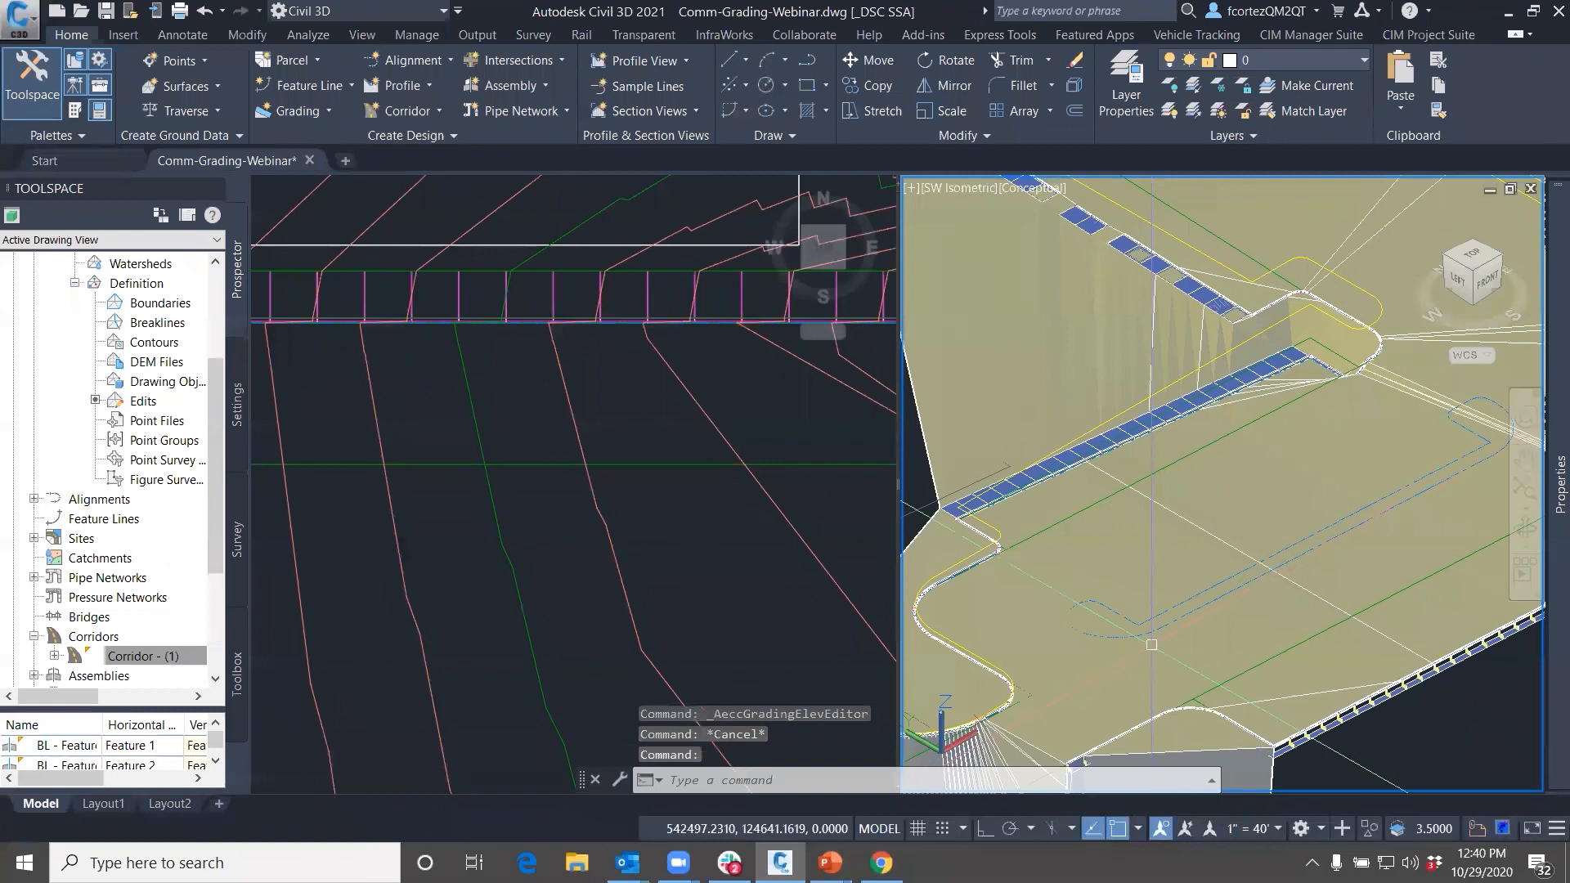
pyautogui.click(579, 569)
pyautogui.scroll(-3, 594, 524)
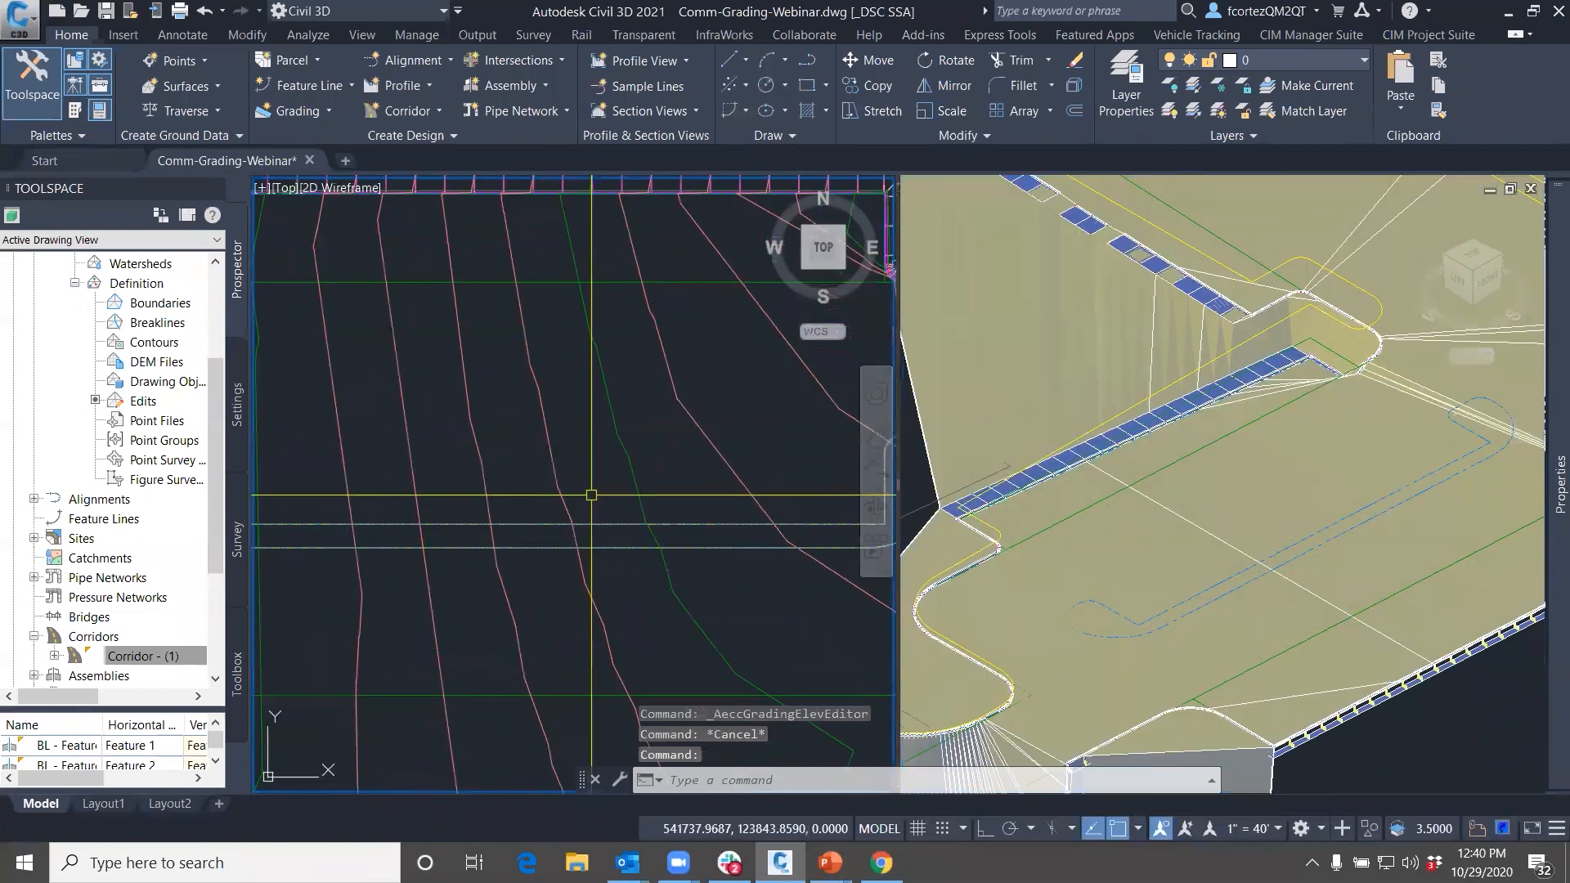
pyautogui.click(642, 314)
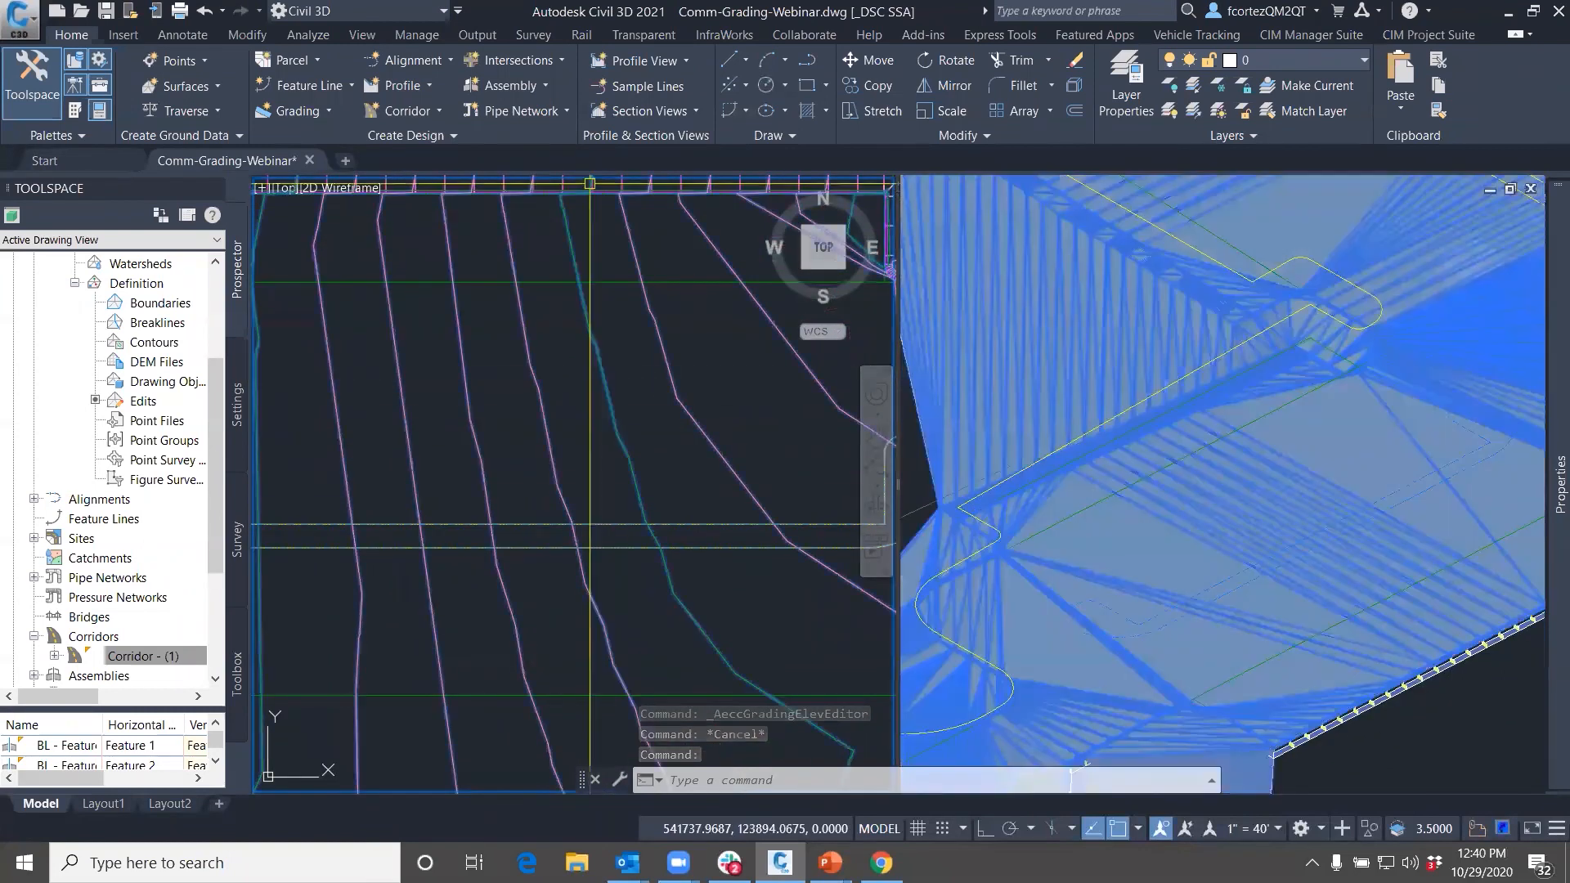
pyautogui.press('Escape')
pyautogui.press('Escape')
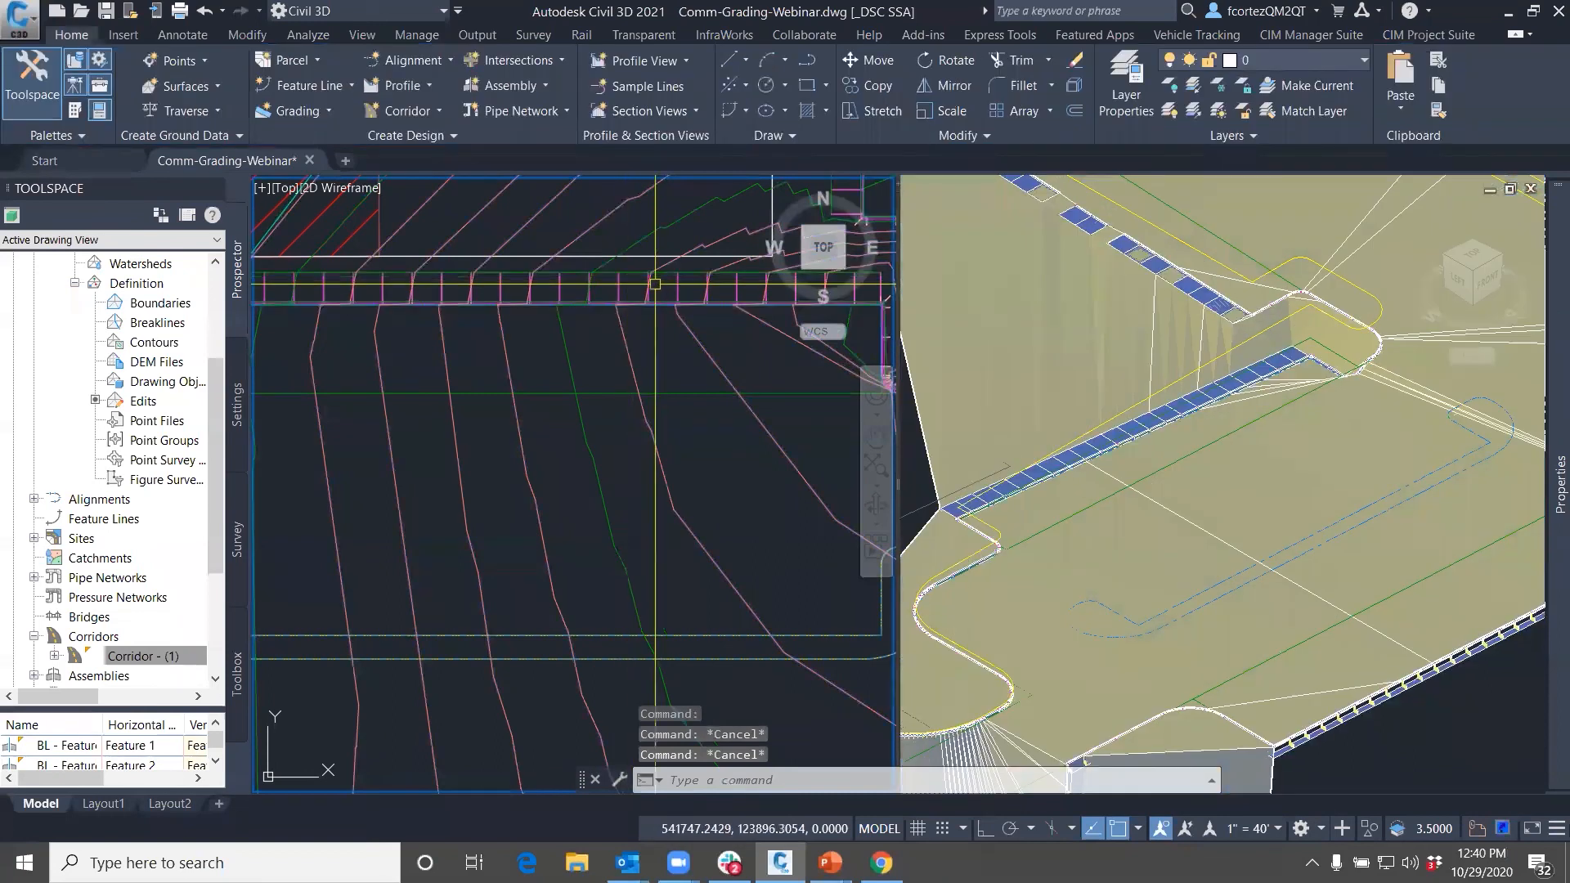
# Add a feature line baseline to Corridor - (1) using the parking island feature line from Site 1
pyautogui.scroll(3, 700, 291)
pyautogui.click(568, 295)
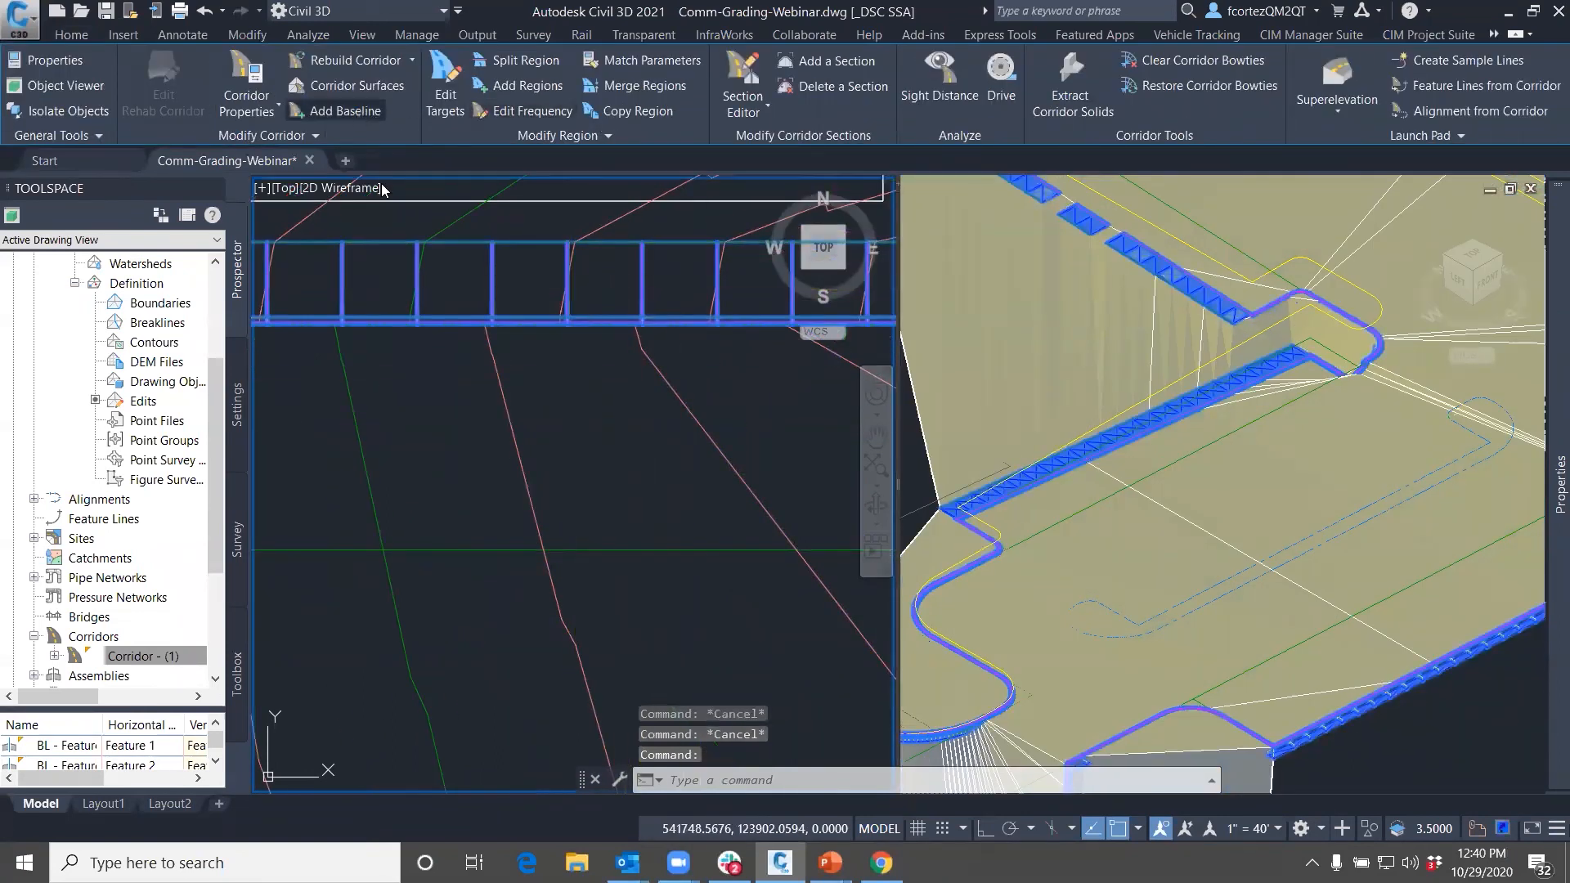
pyautogui.click(337, 111)
pyautogui.click(675, 402)
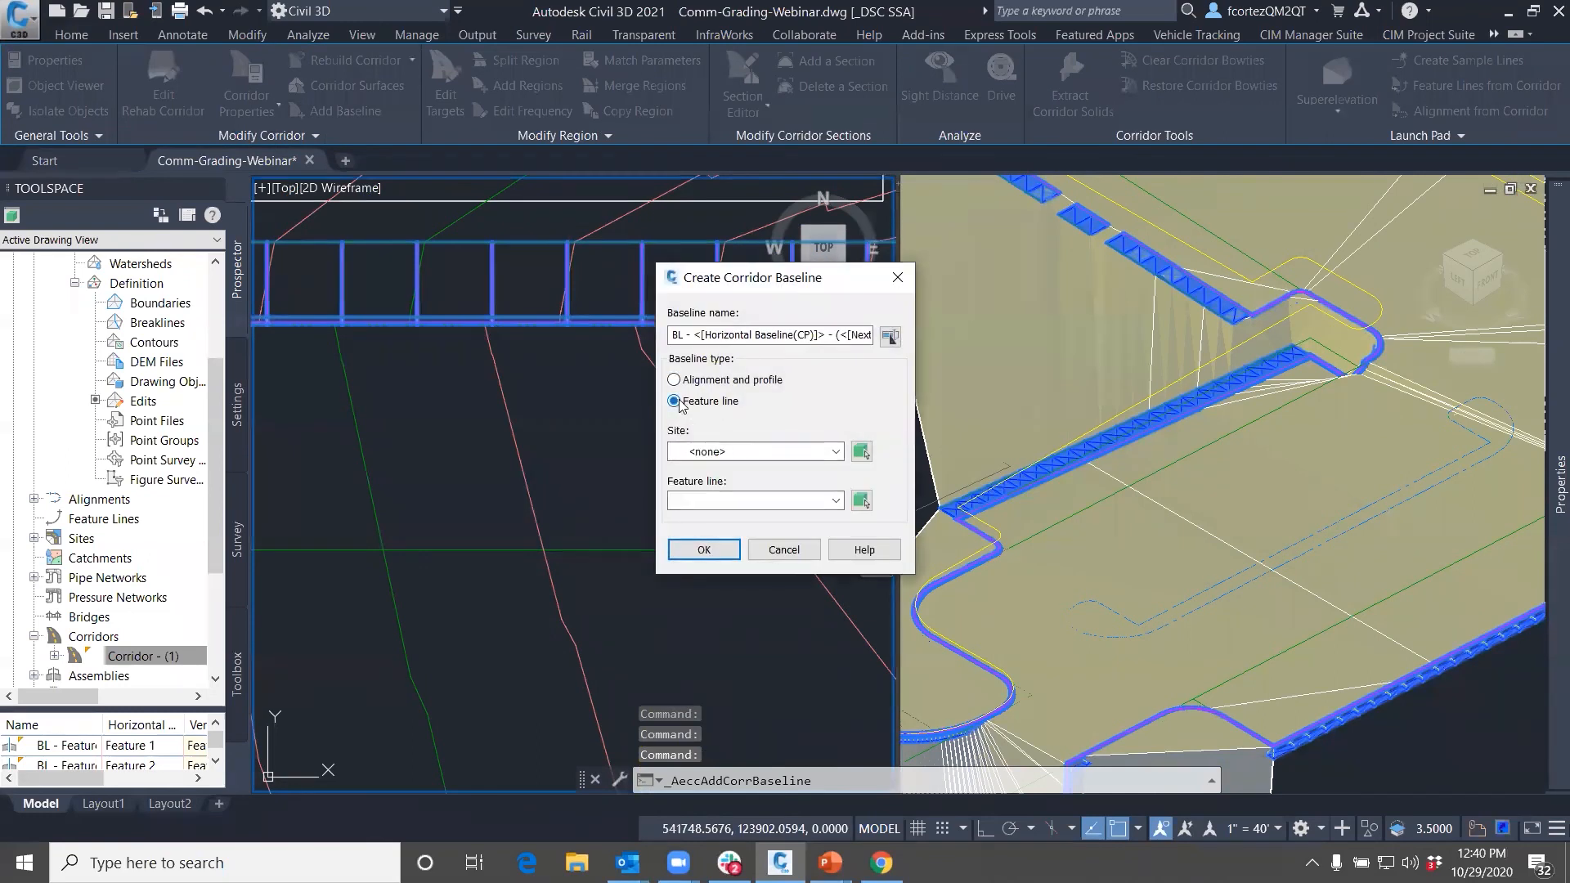
pyautogui.click(860, 501)
pyautogui.scroll(-5, 605, 588)
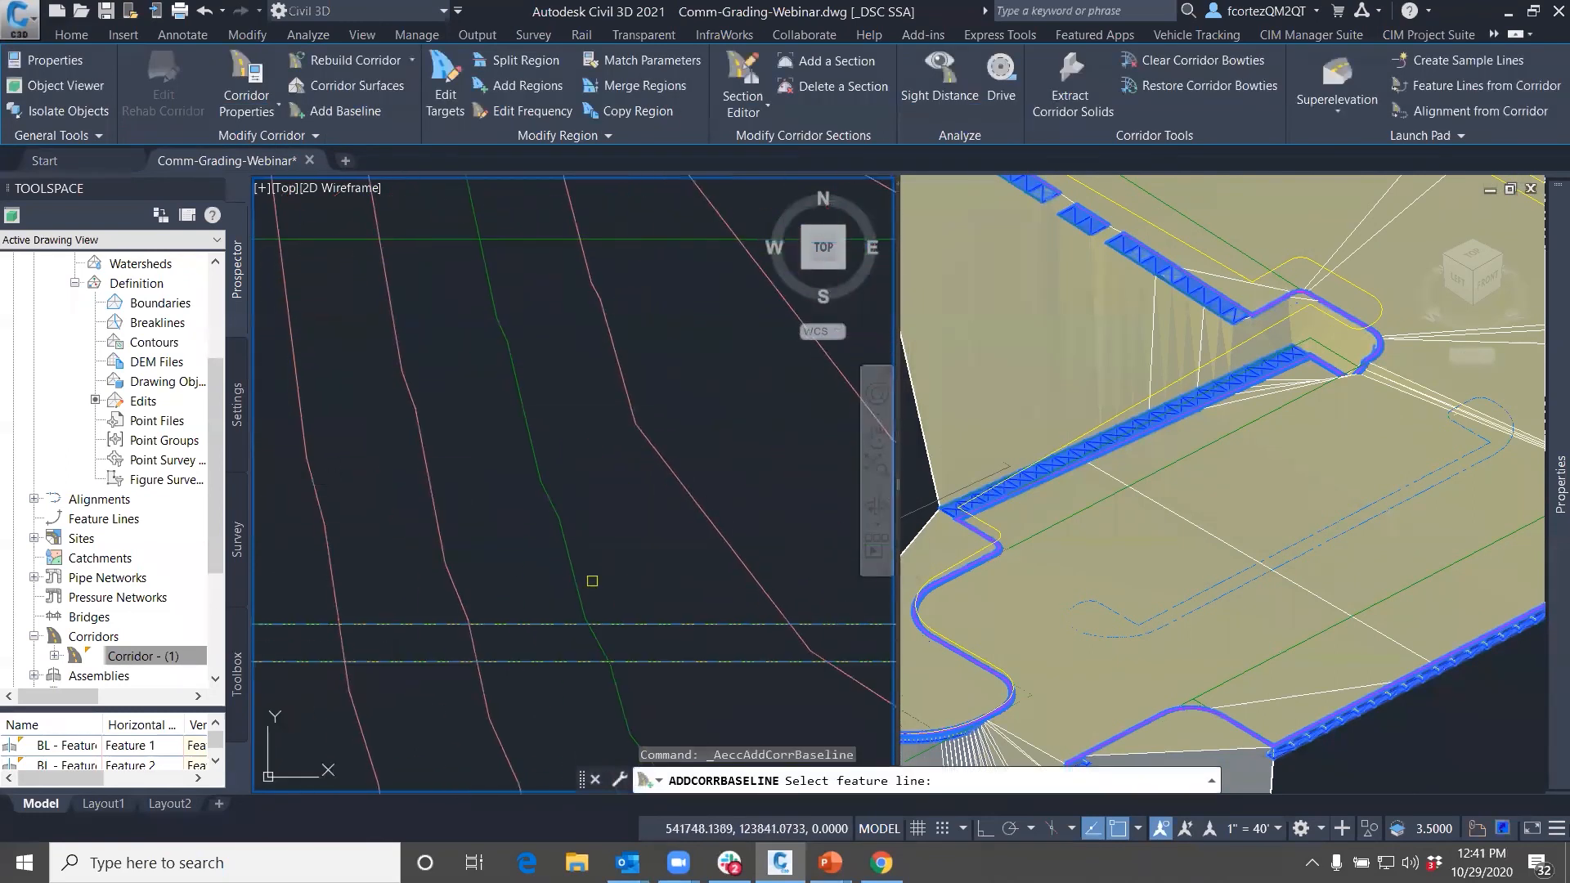
pyautogui.click(611, 596)
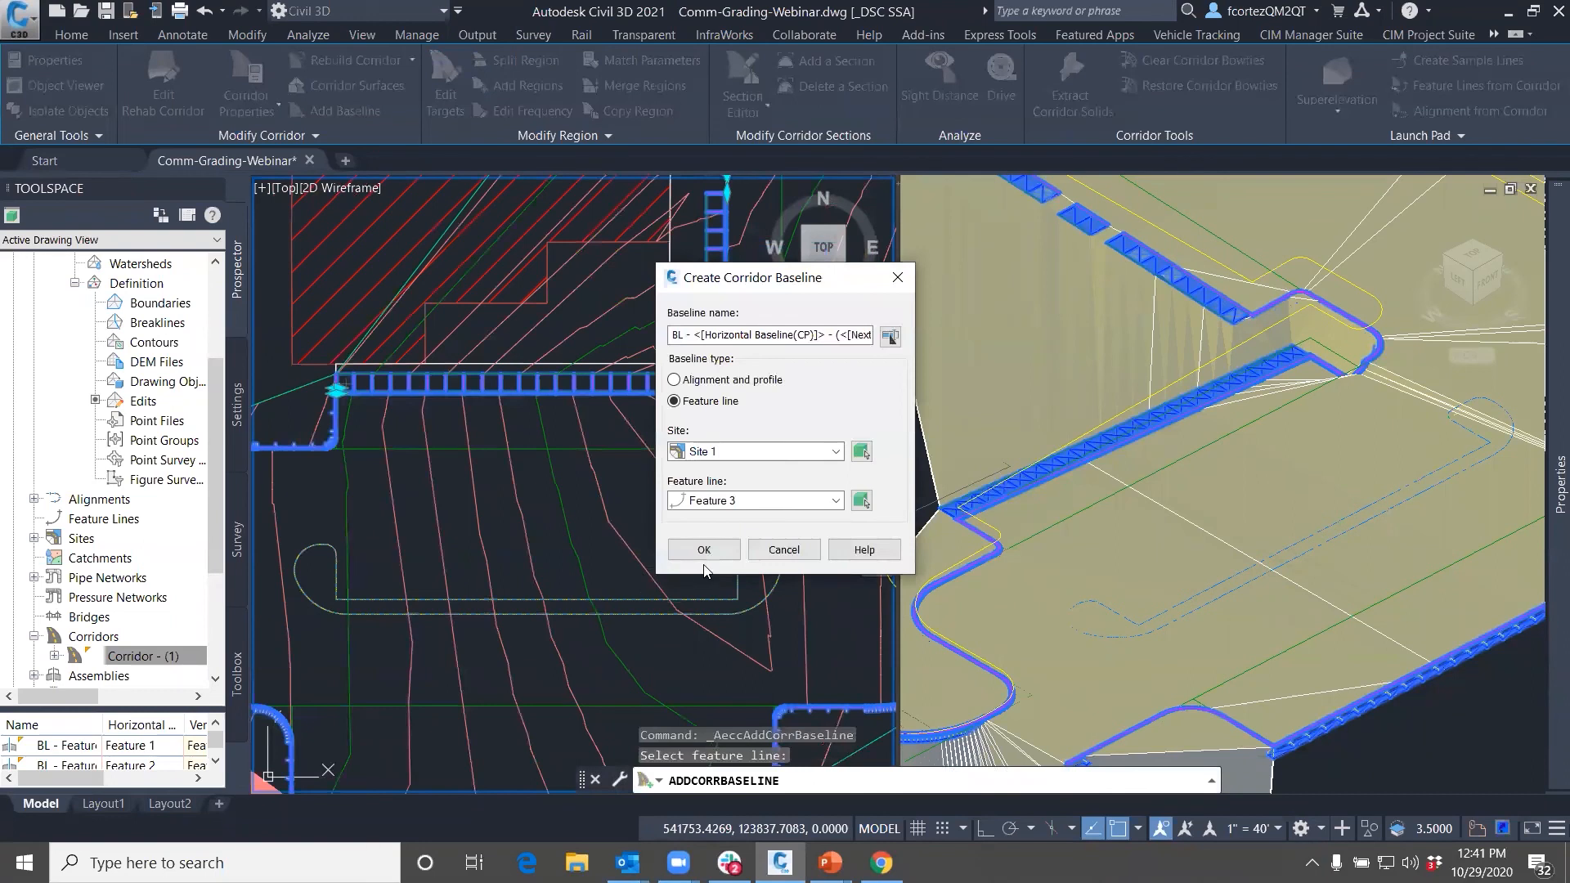
pyautogui.click(704, 551)
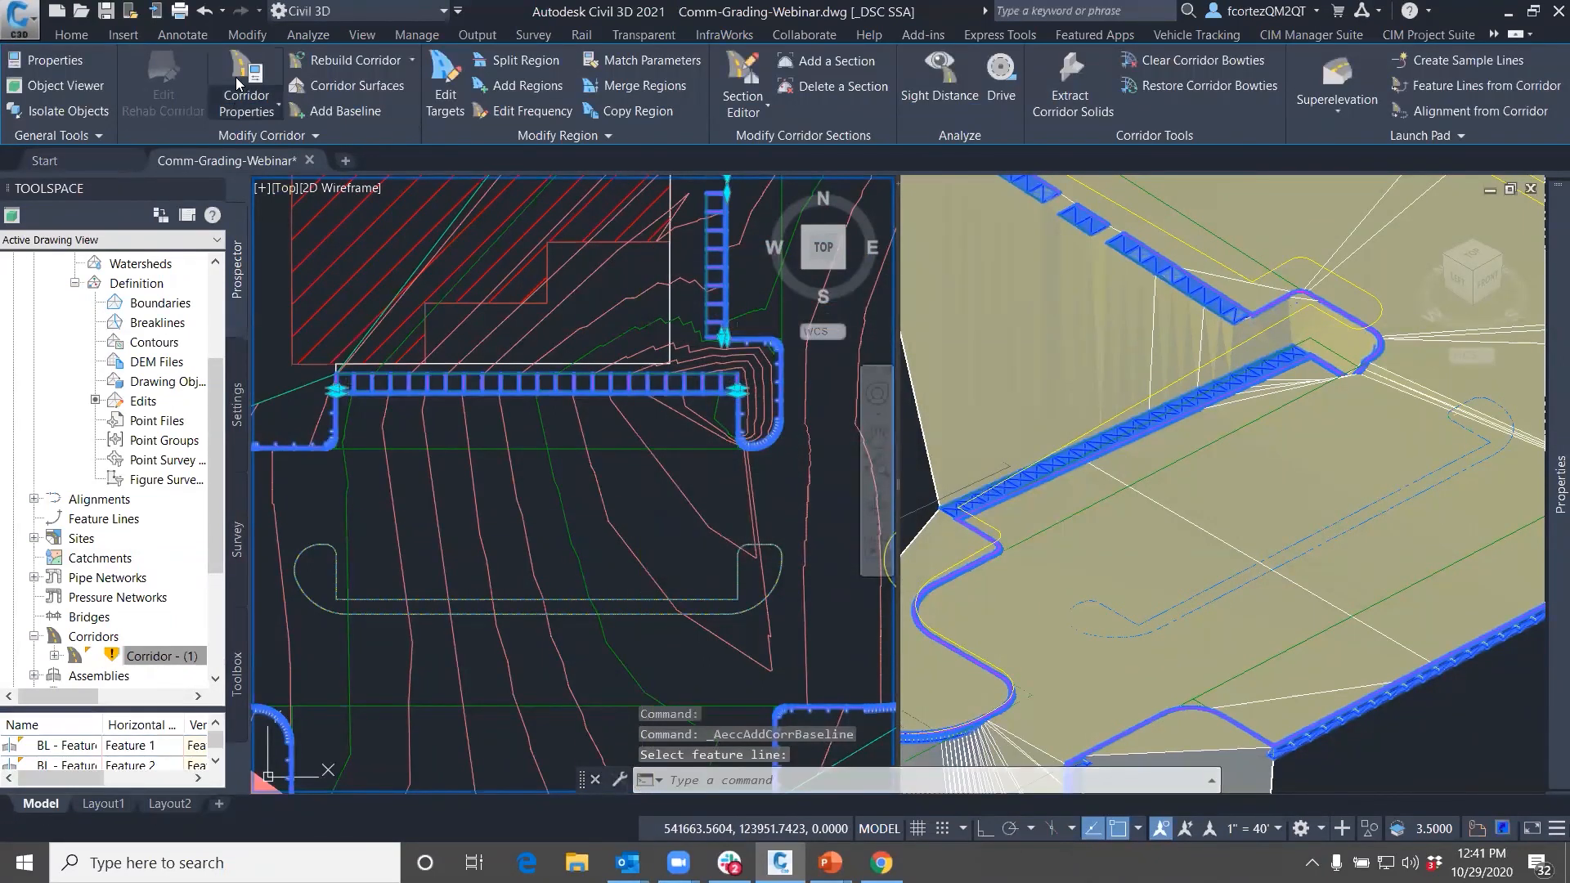
# Add a region with the Curb Only assembly to the island's Feature 3 baseline in the corridor properties
pyautogui.click(246, 90)
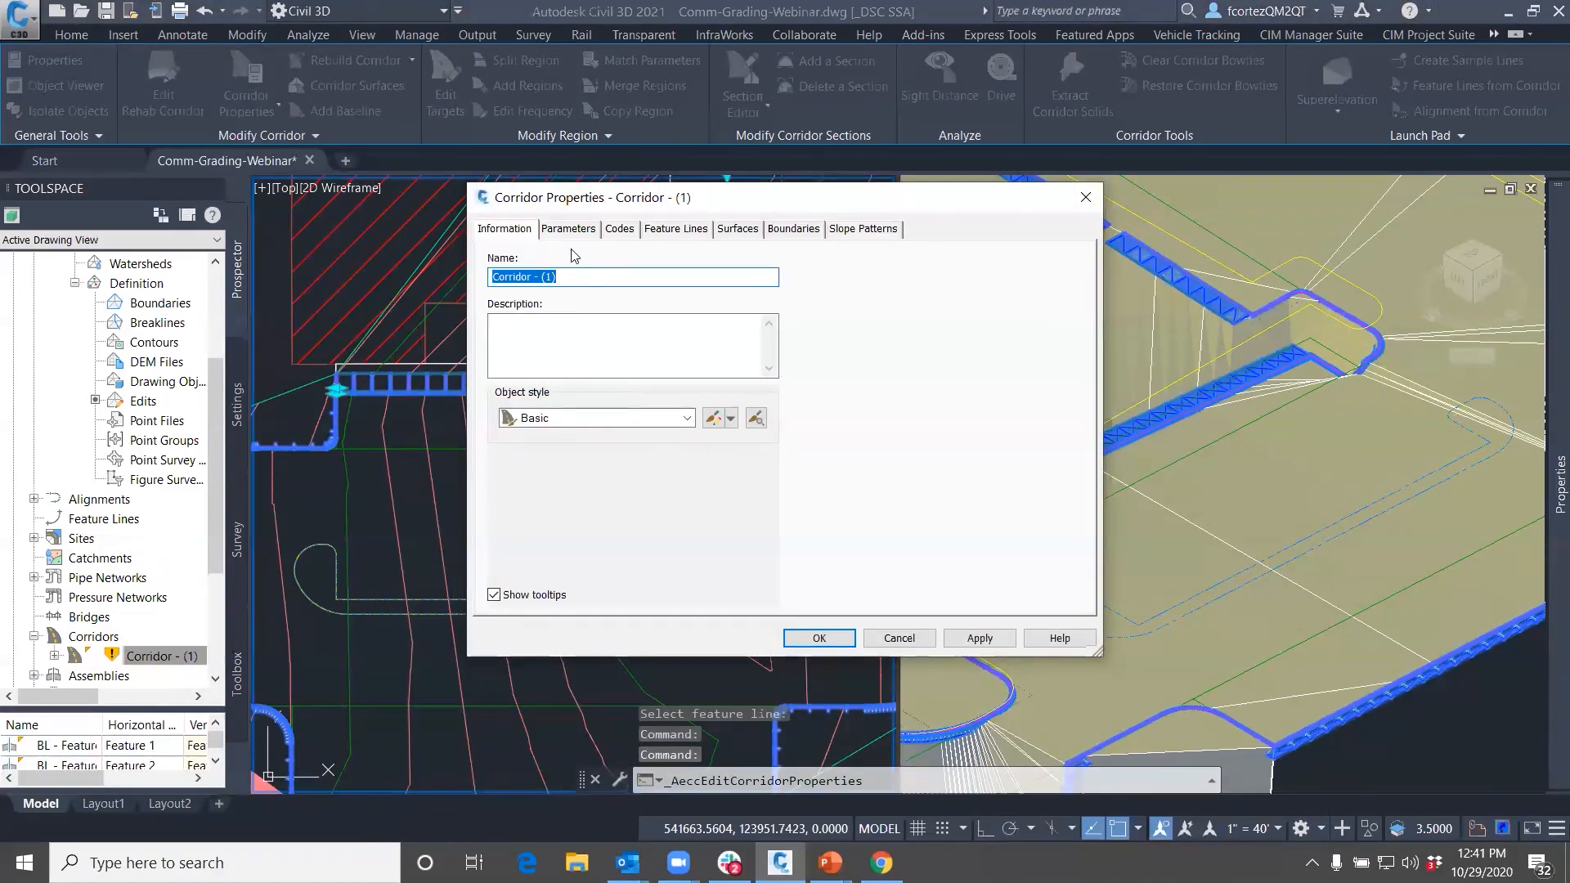
pyautogui.click(570, 236)
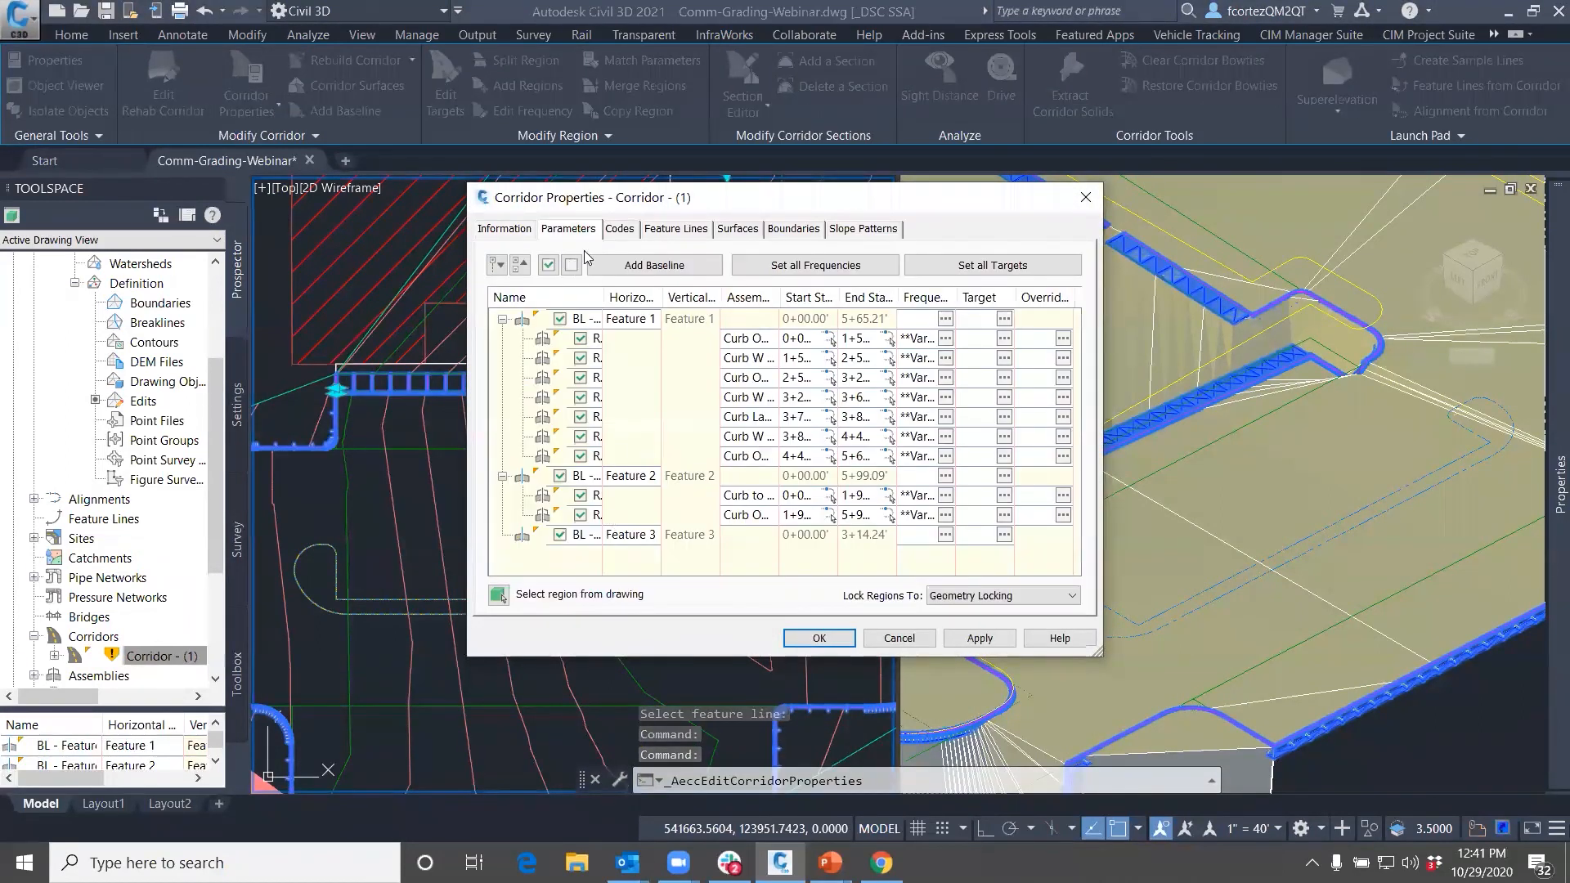
pyautogui.moveTo(635, 202); pyautogui.dragTo(716, 178)
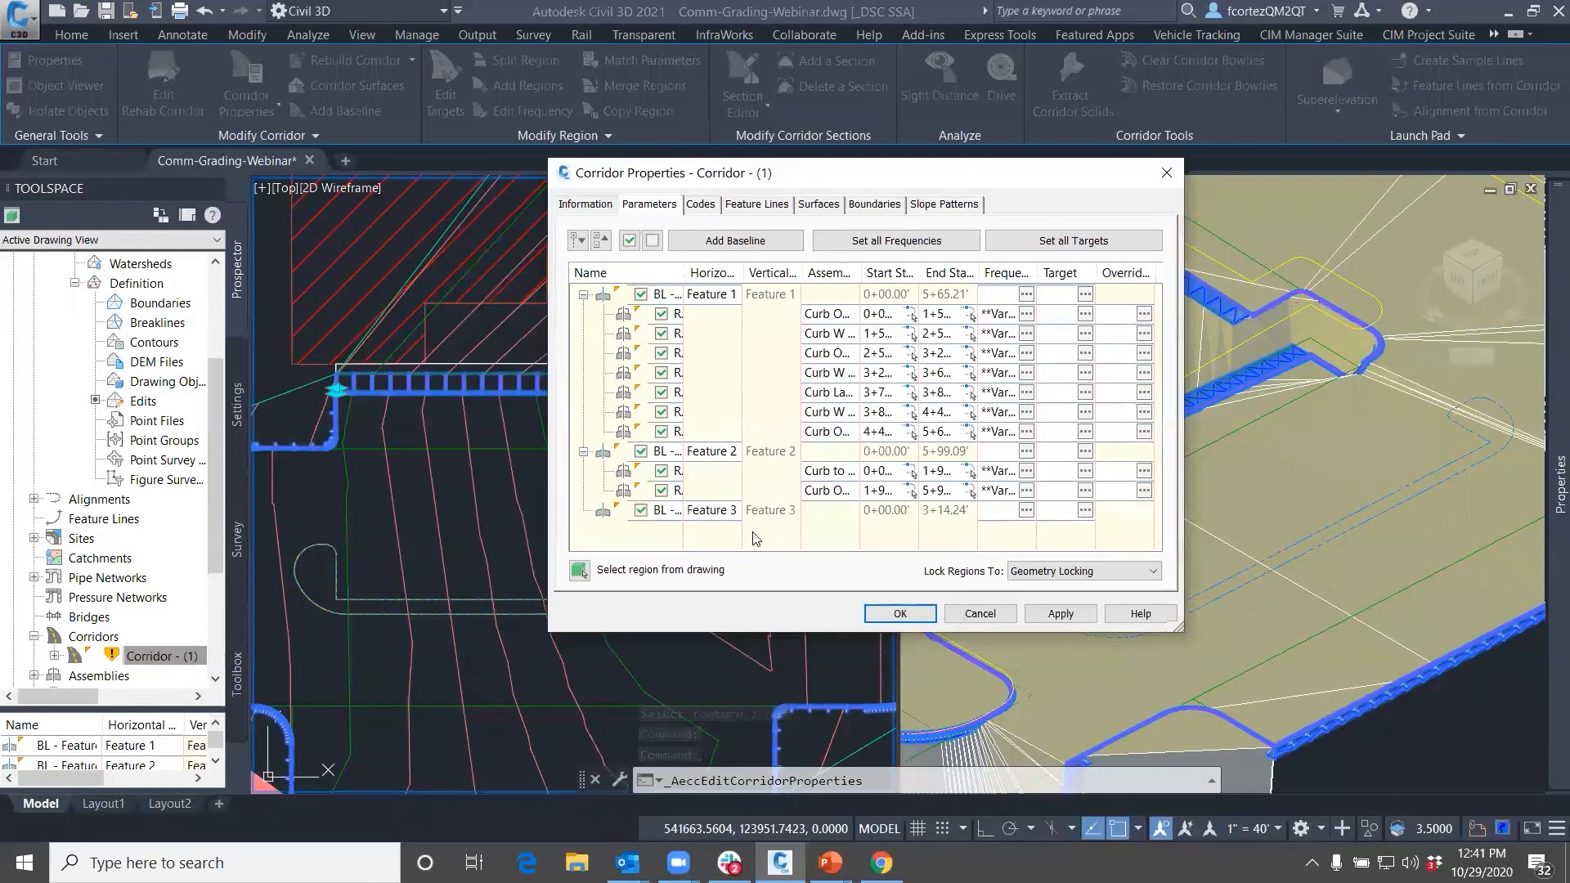
pyautogui.rightClick(713, 510)
pyautogui.click(784, 523)
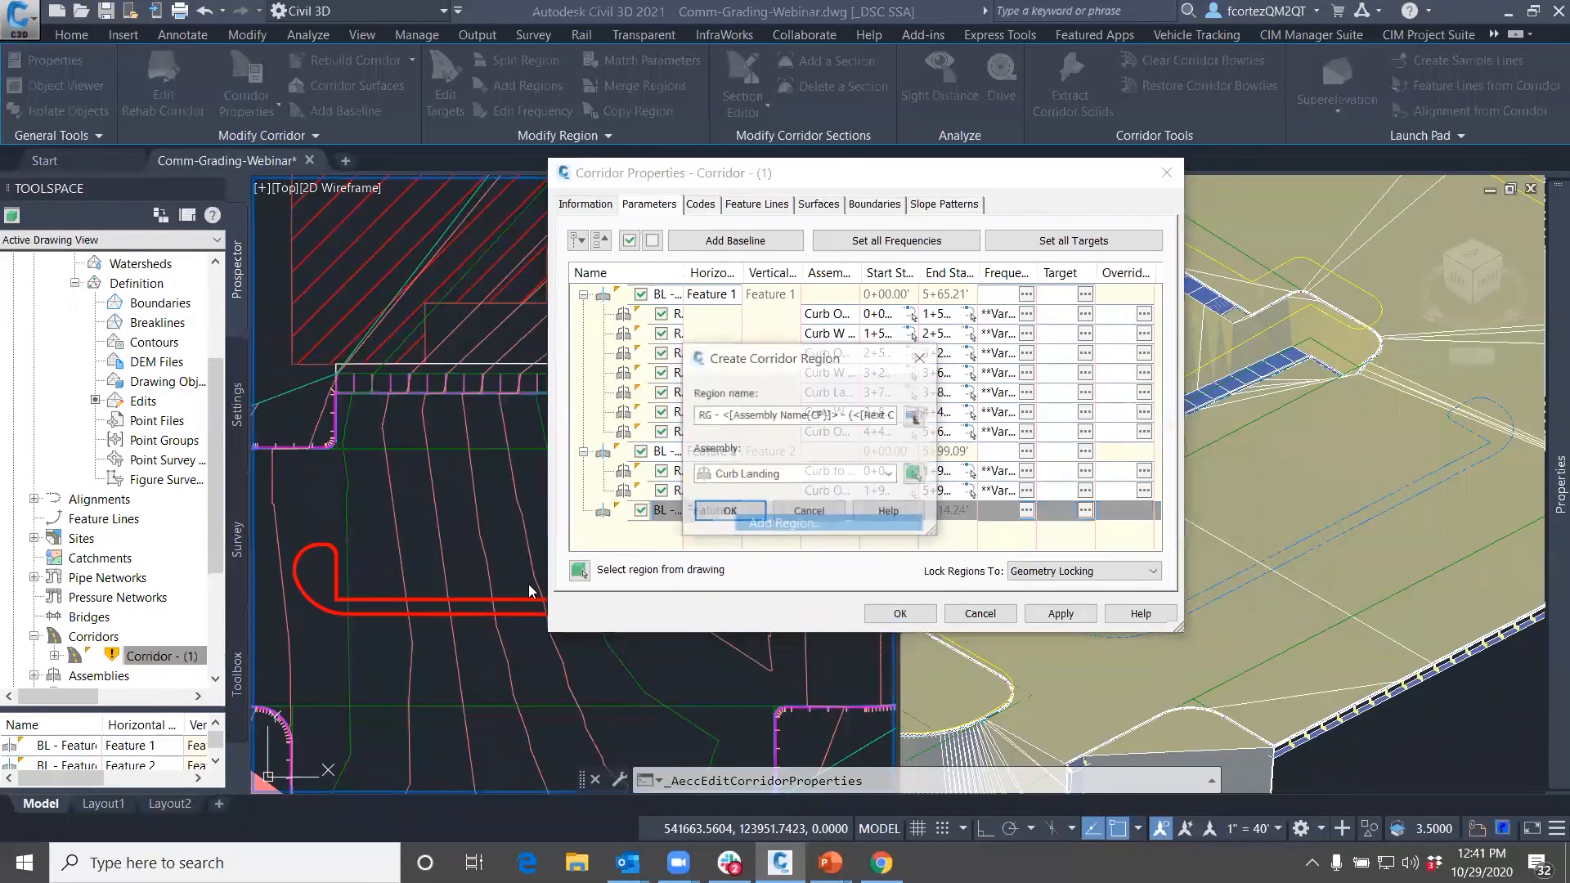
pyautogui.click(755, 481)
pyautogui.click(760, 516)
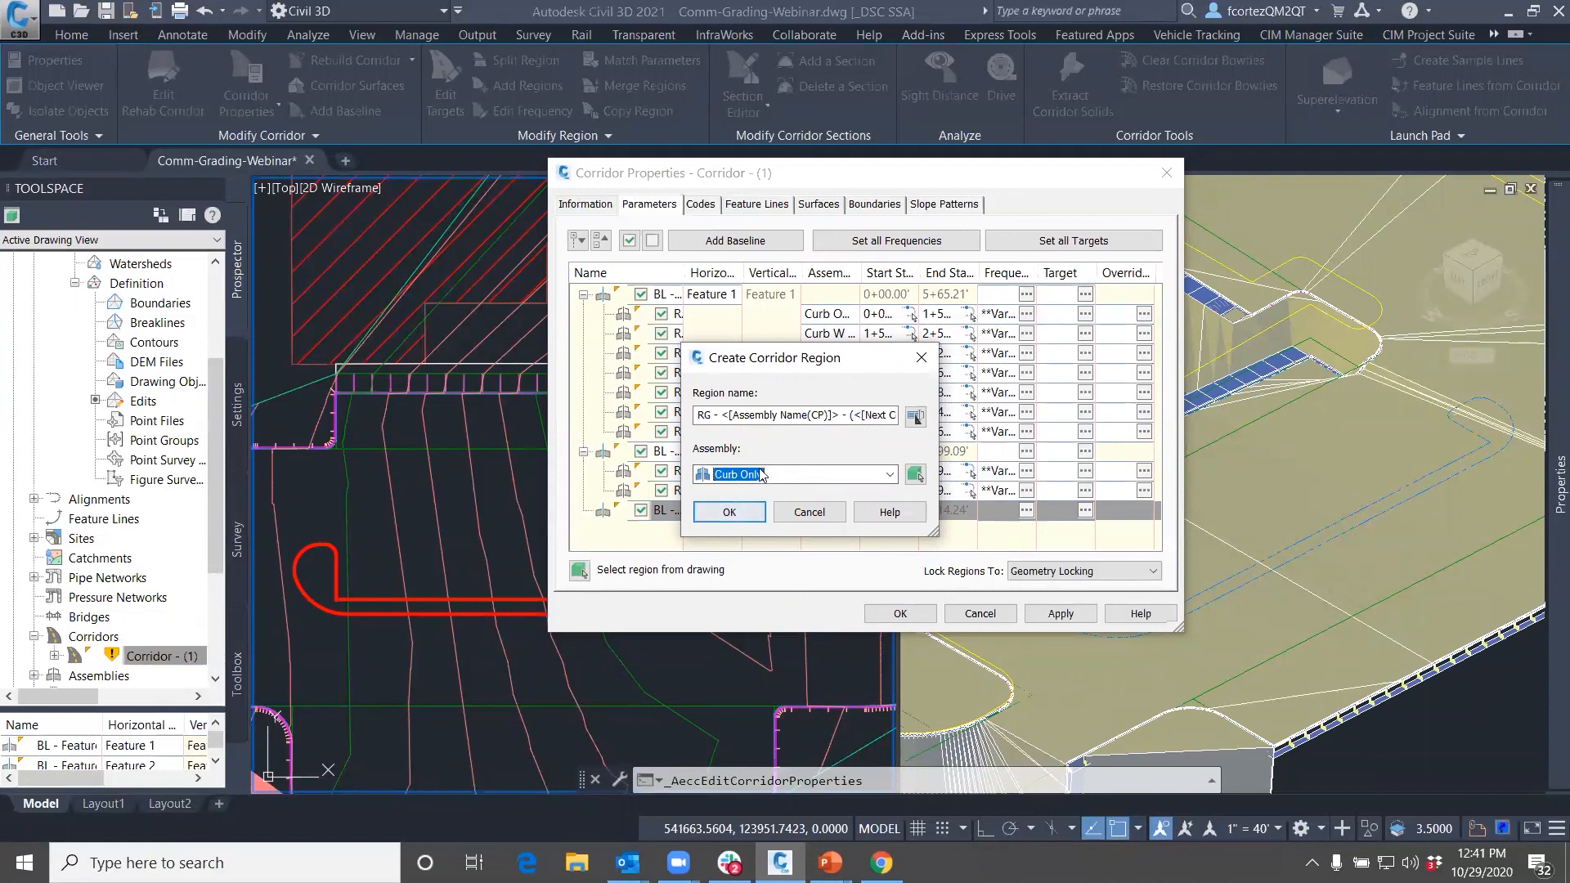
pyautogui.click(729, 513)
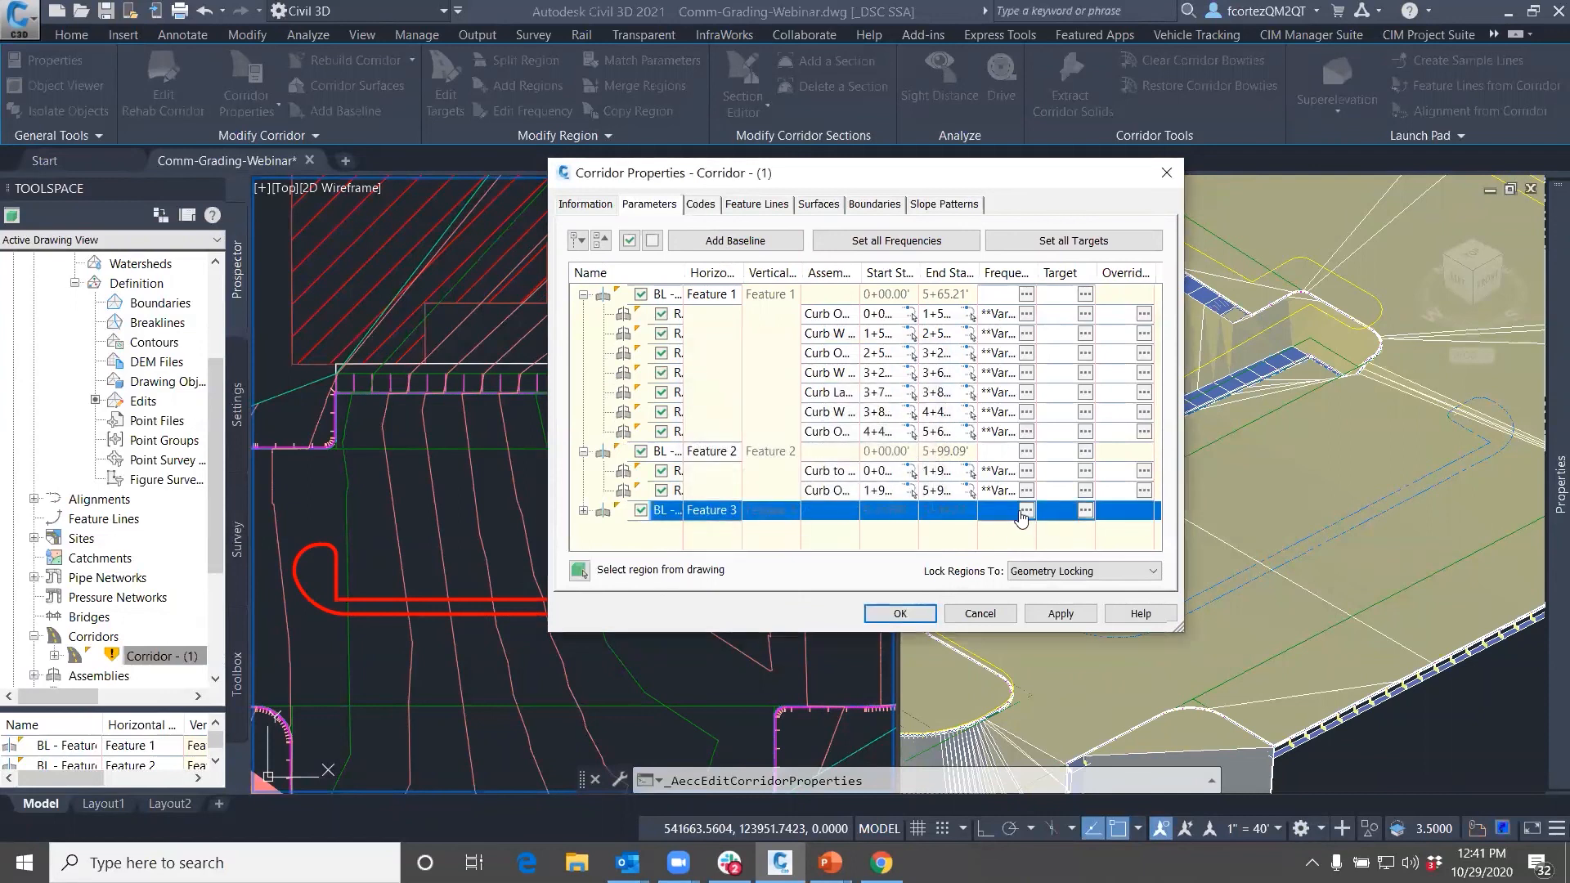
# Edit the assembly frequency along tangents and curves for the Feature 3 baseline and rebuild the corridor
pyautogui.click(582, 511)
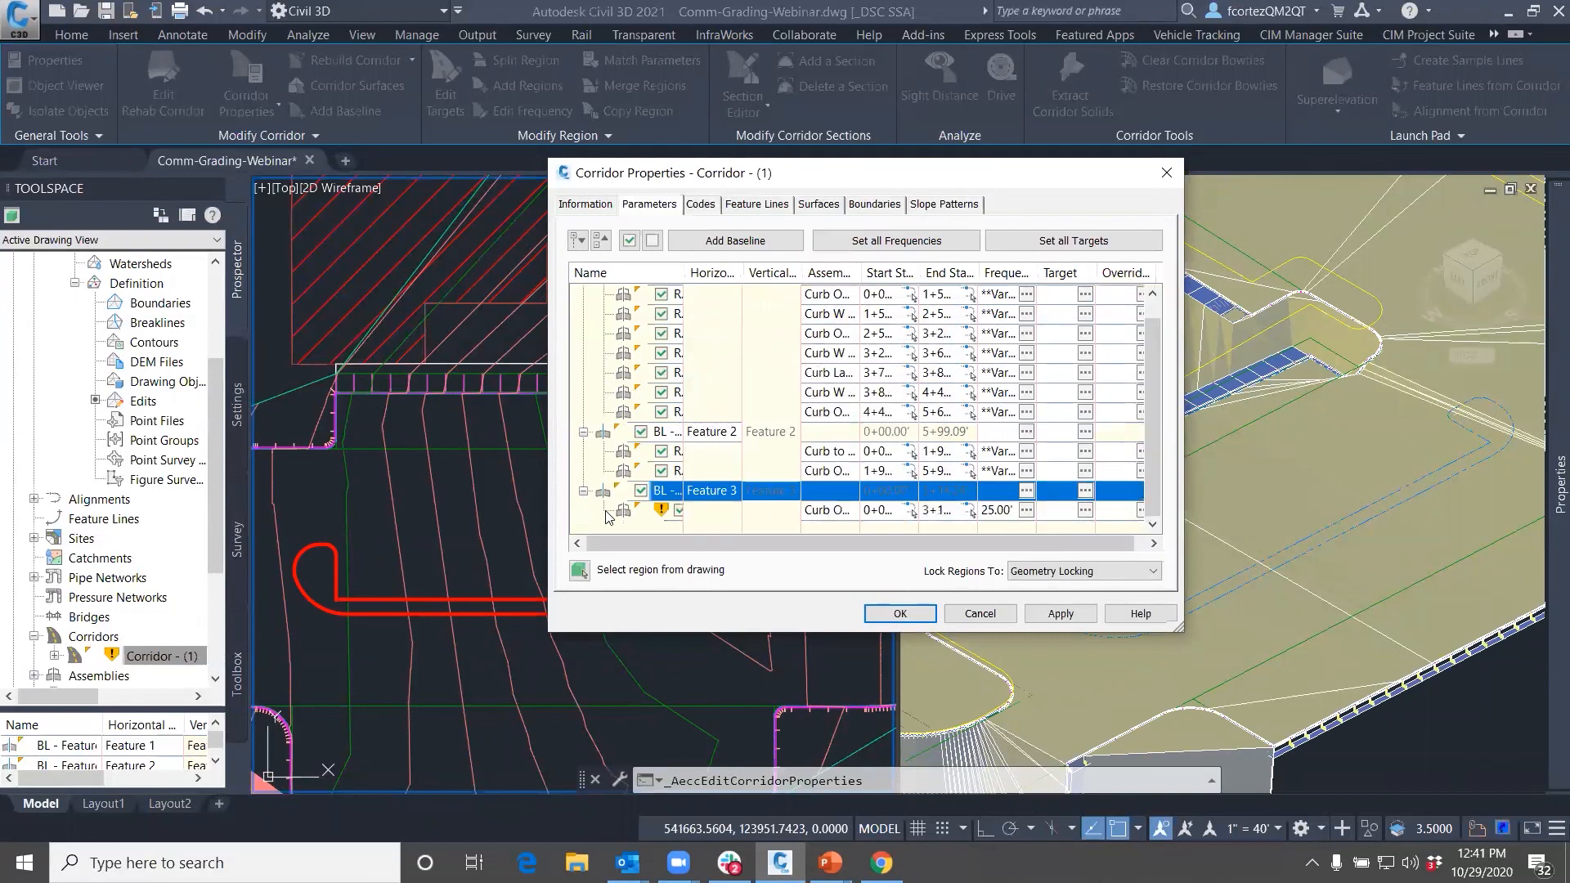
pyautogui.click(1026, 492)
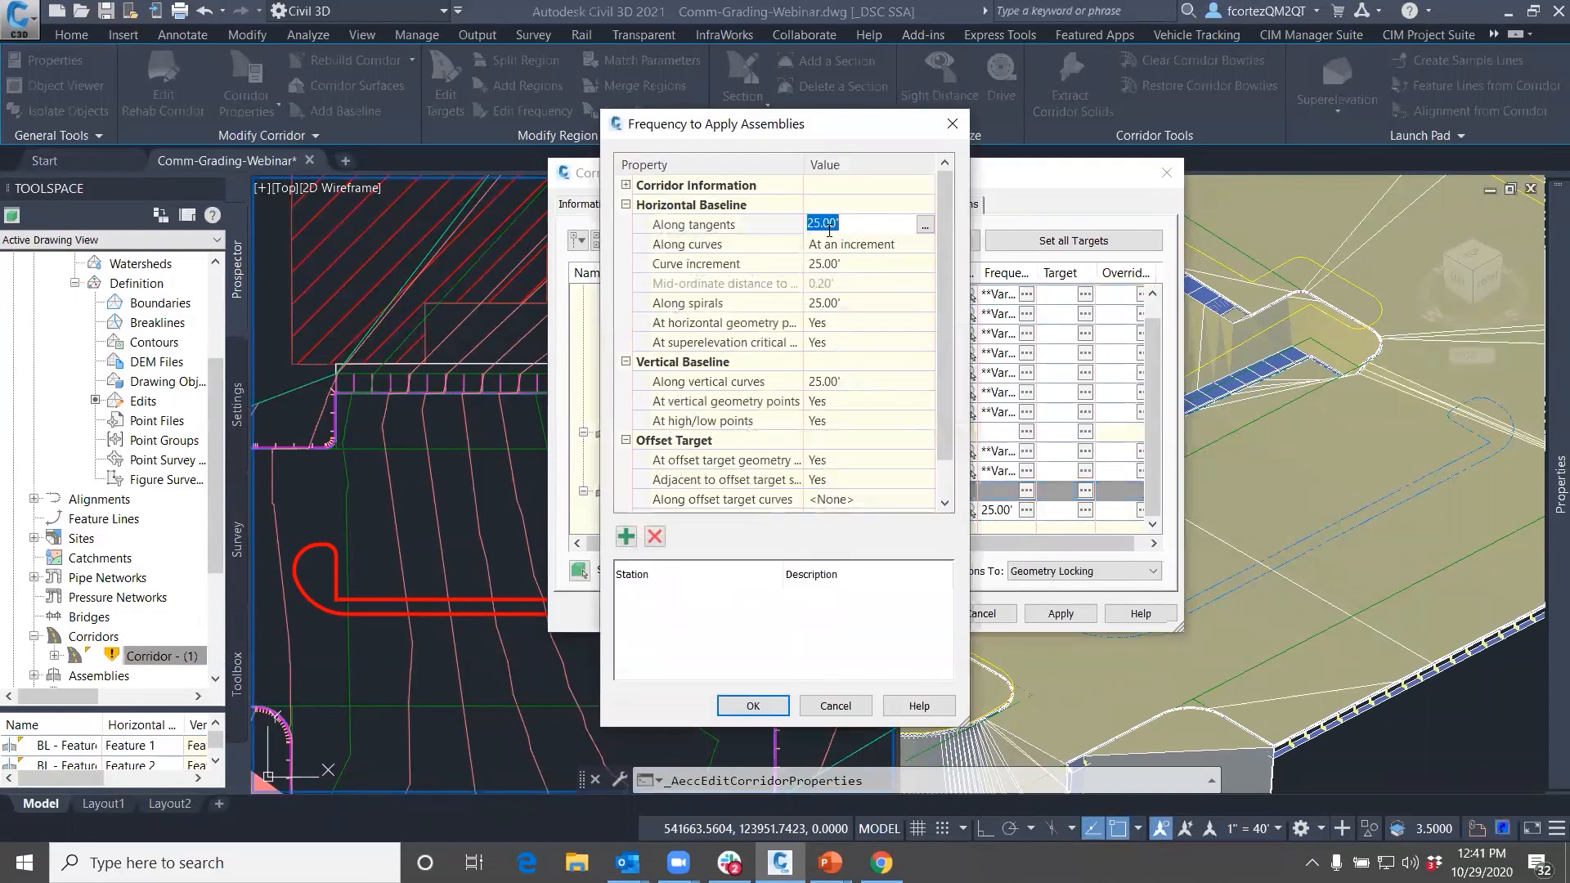
pyautogui.click(834, 265)
pyautogui.click(822, 705)
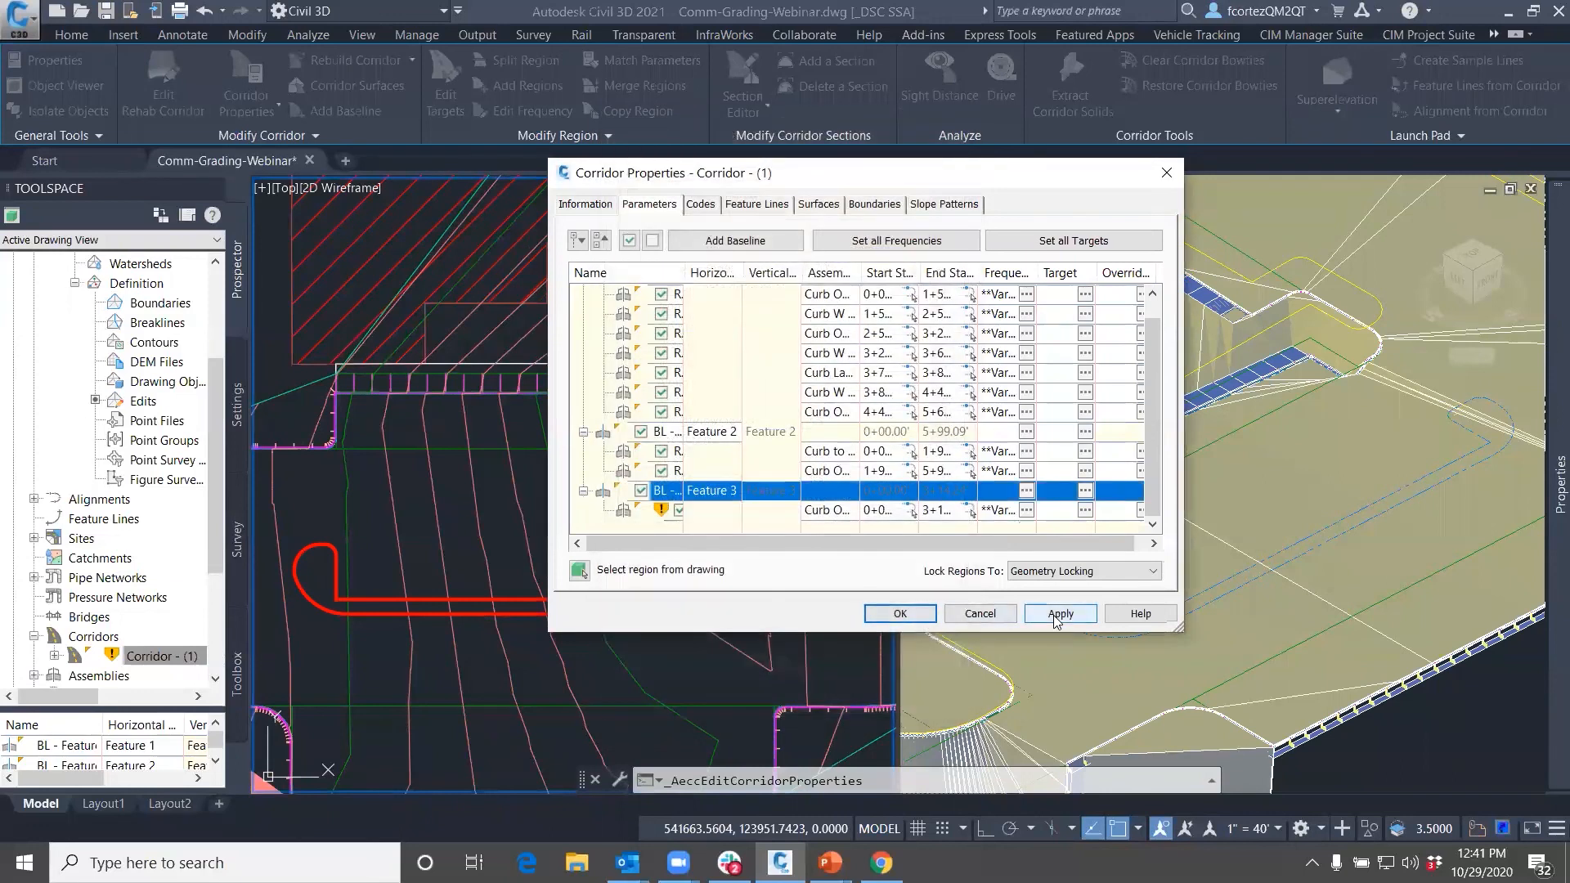
pyautogui.click(1053, 615)
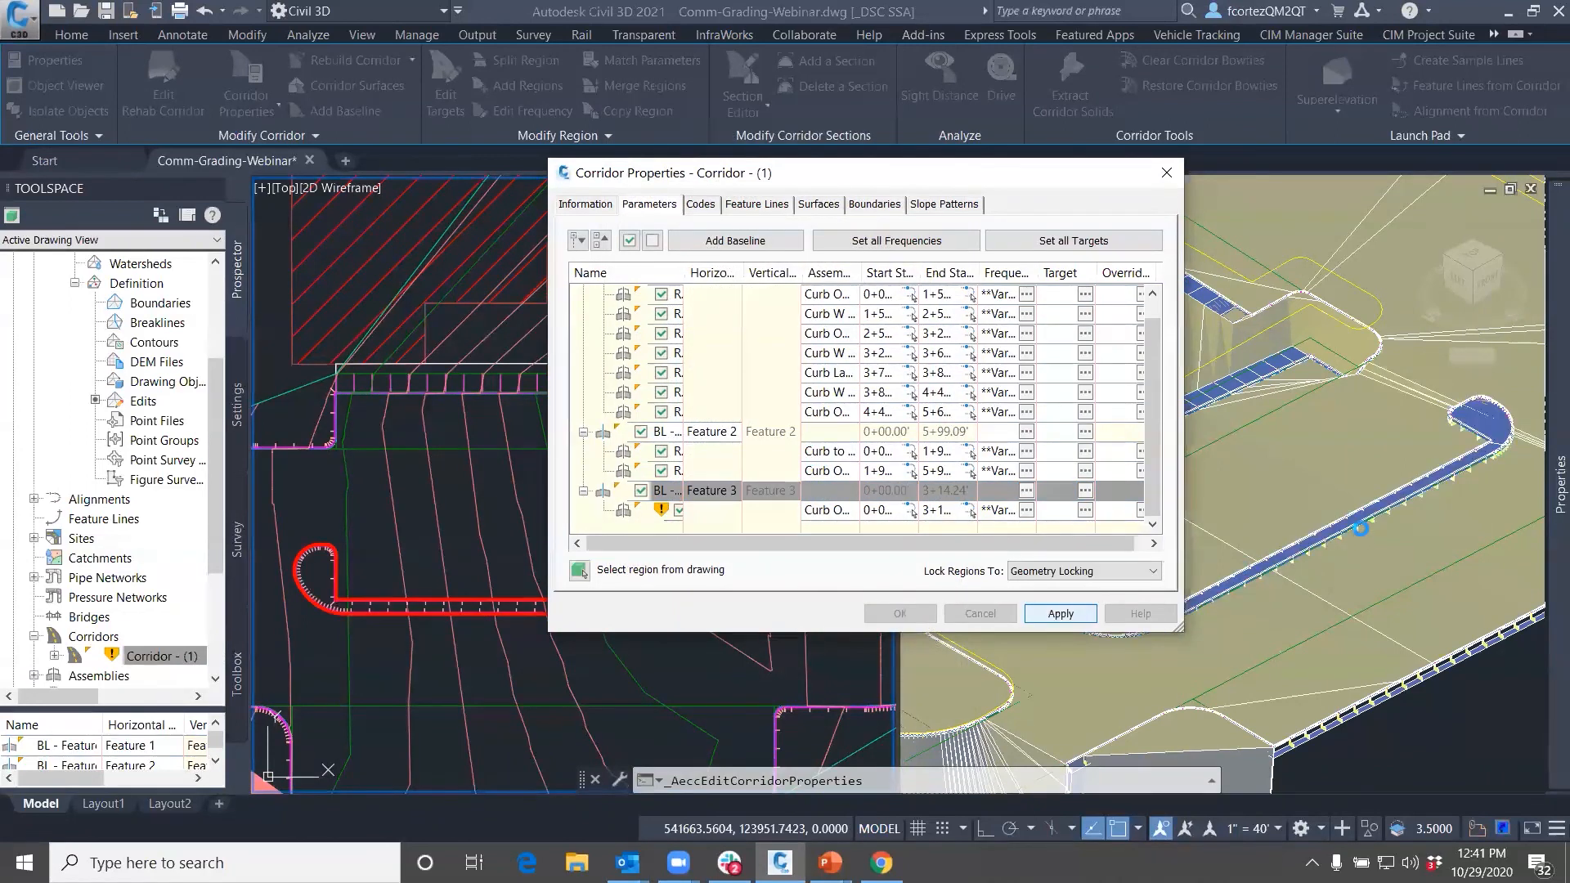
pyautogui.click(900, 615)
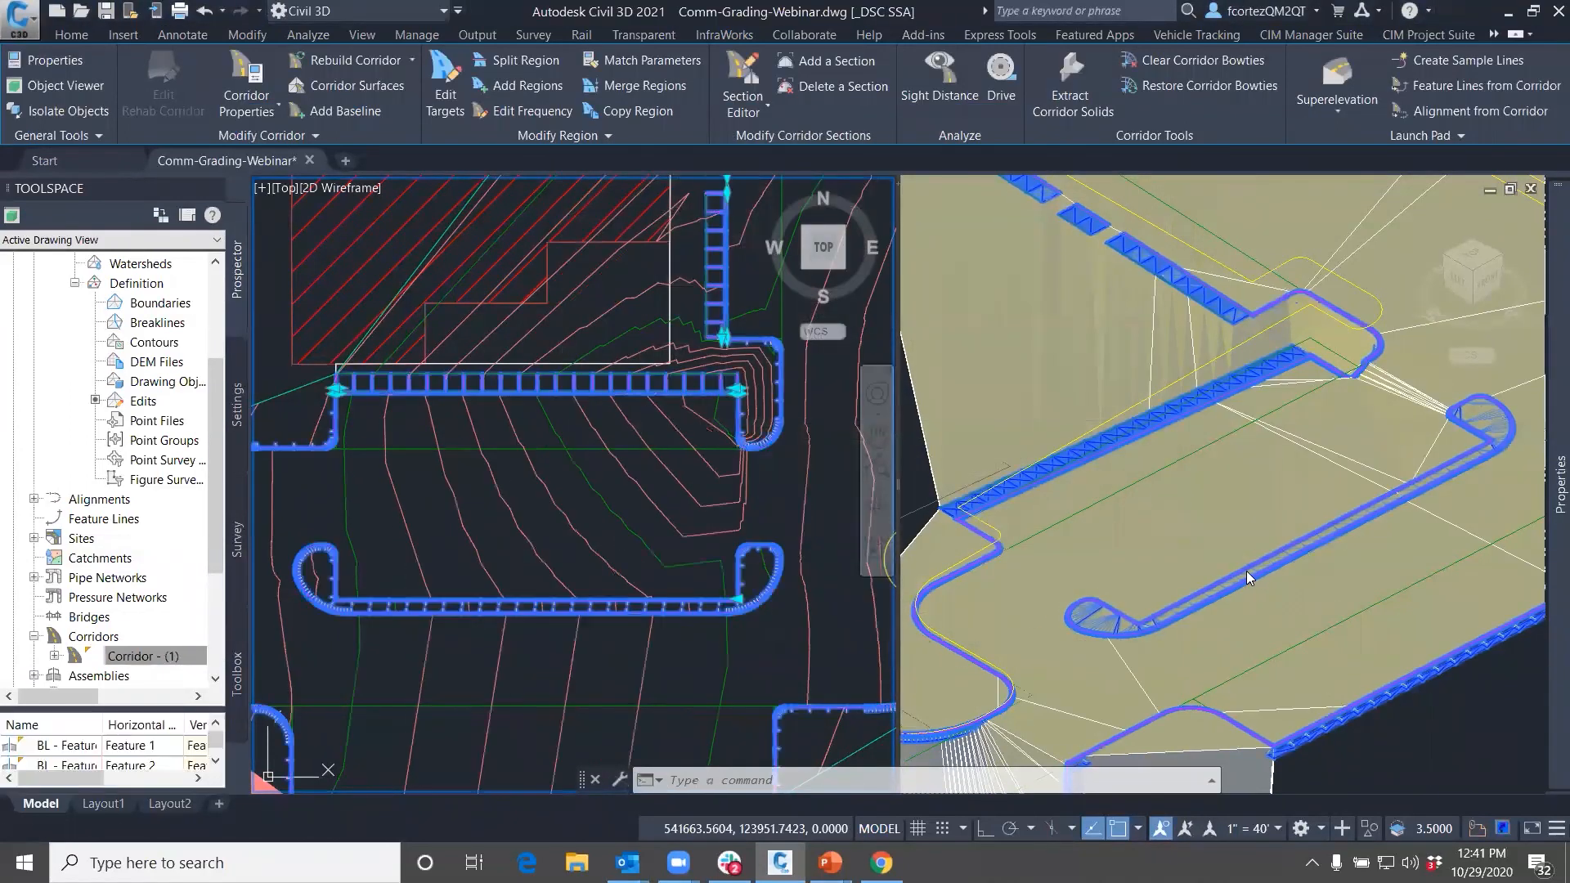
# Examine the curbed parking island in the 3D view and the FG contours around it in plan
pyautogui.click(1238, 580)
pyautogui.scroll(3, 1082, 655)
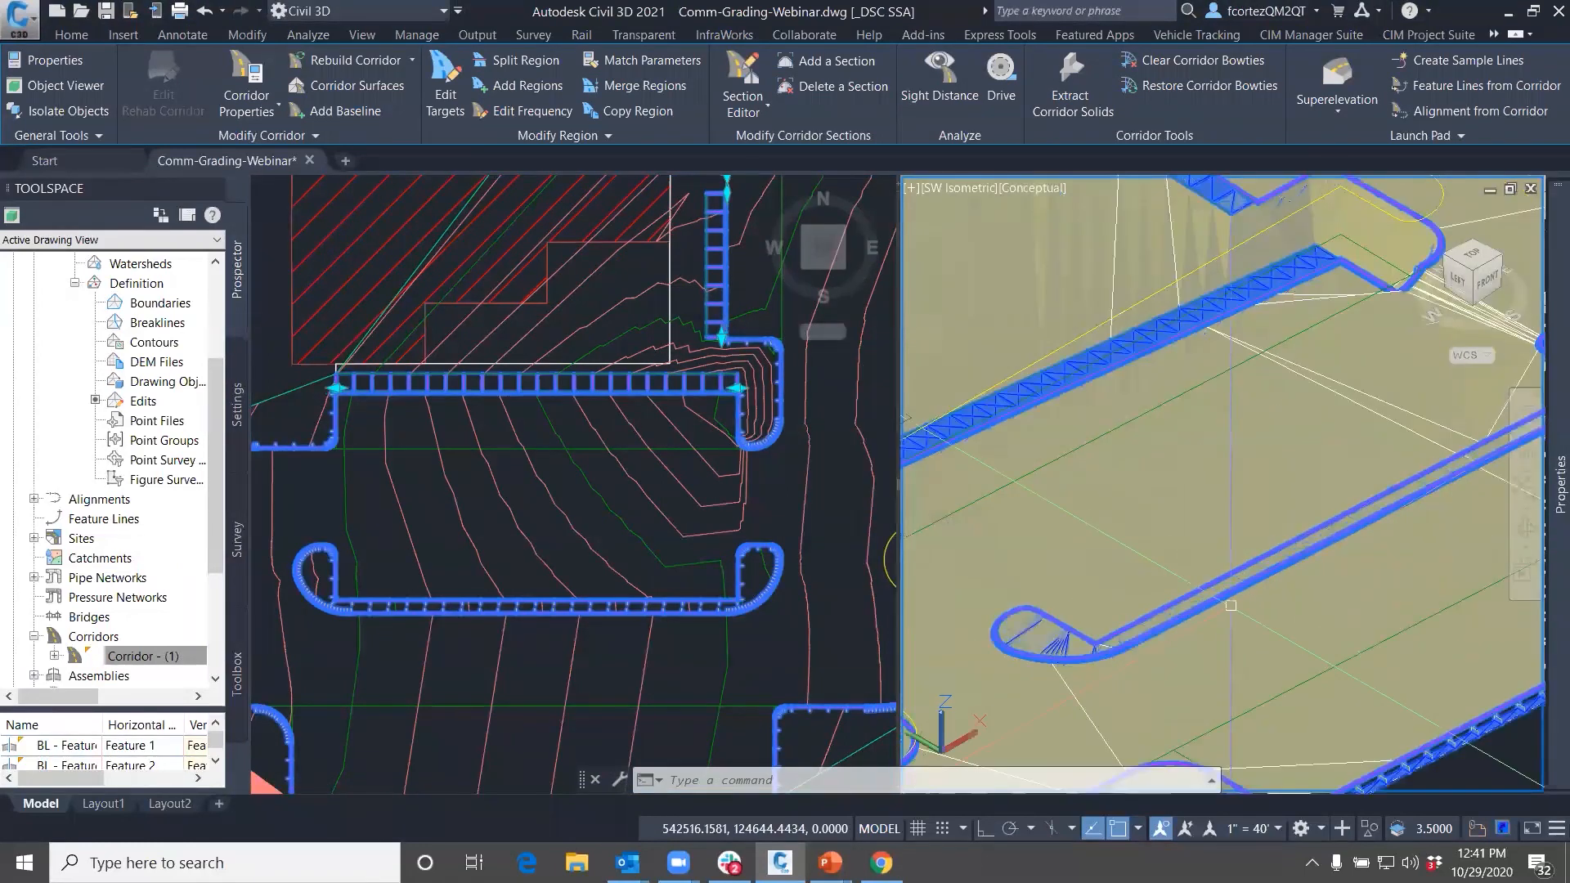
pyautogui.scroll(2, 1082, 655)
pyautogui.moveTo(1082, 655); pyautogui.dragTo(1241, 564, button='middle')
pyautogui.press('Escape')
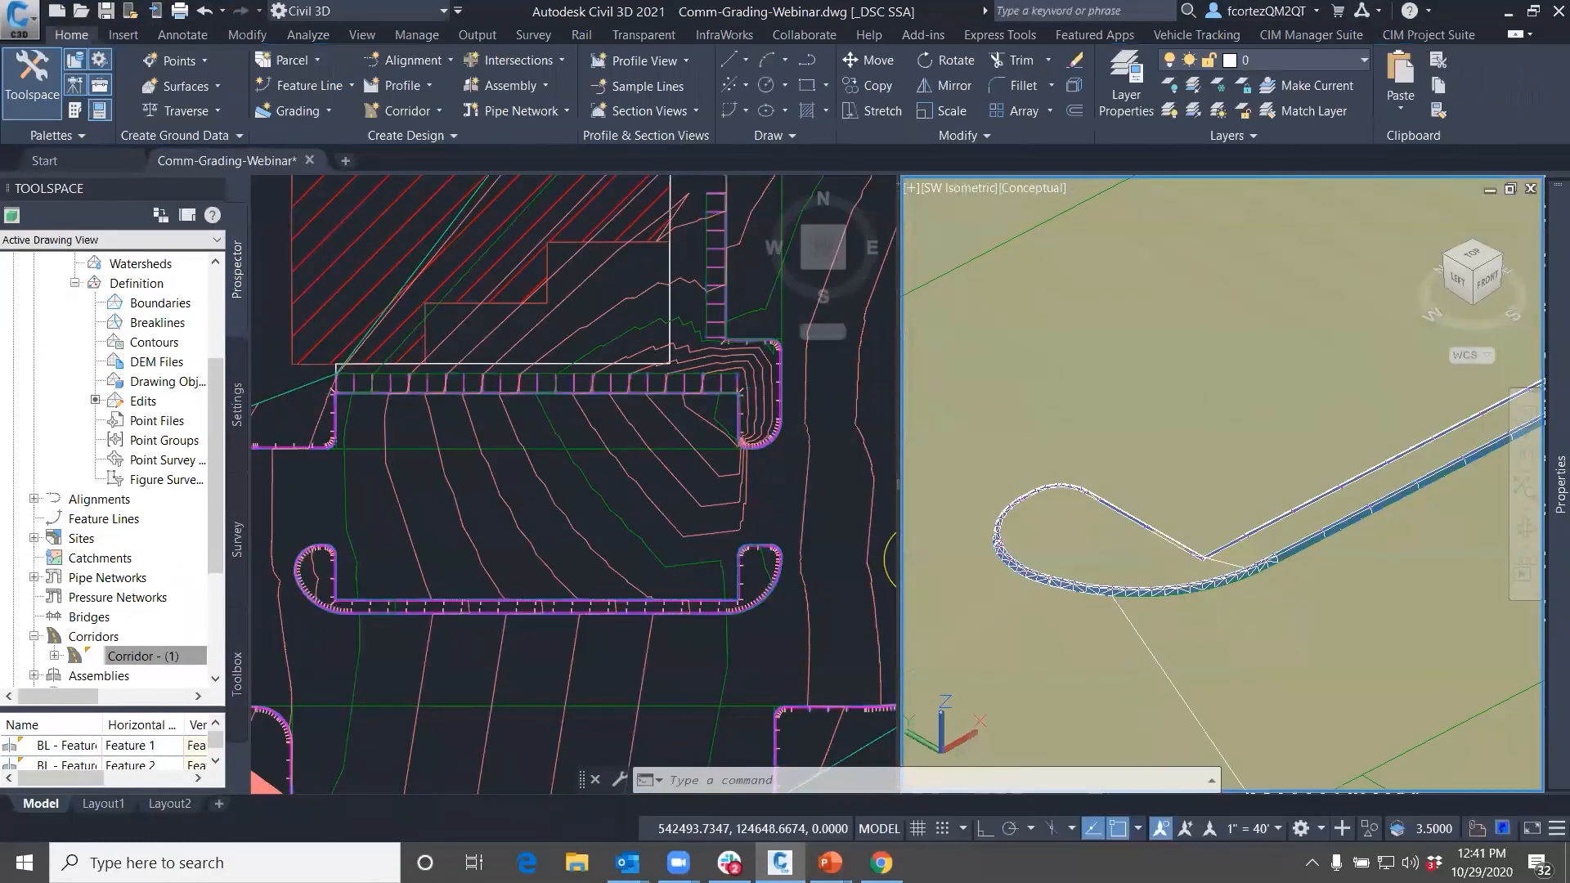
pyautogui.scroll(4, 1207, 552)
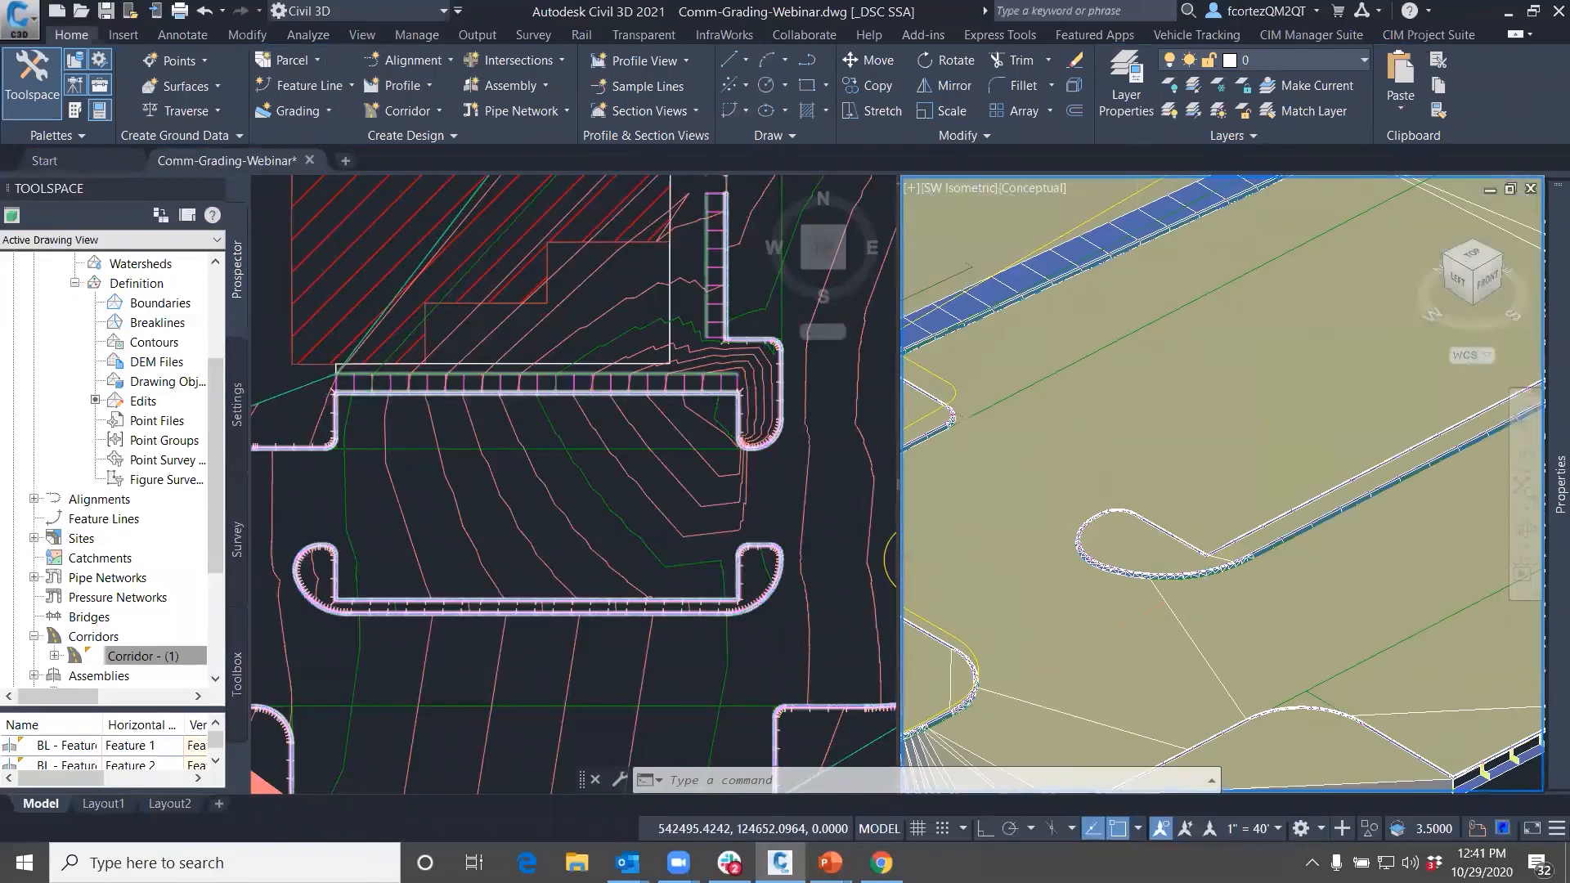
pyautogui.scroll(2, 1218, 553)
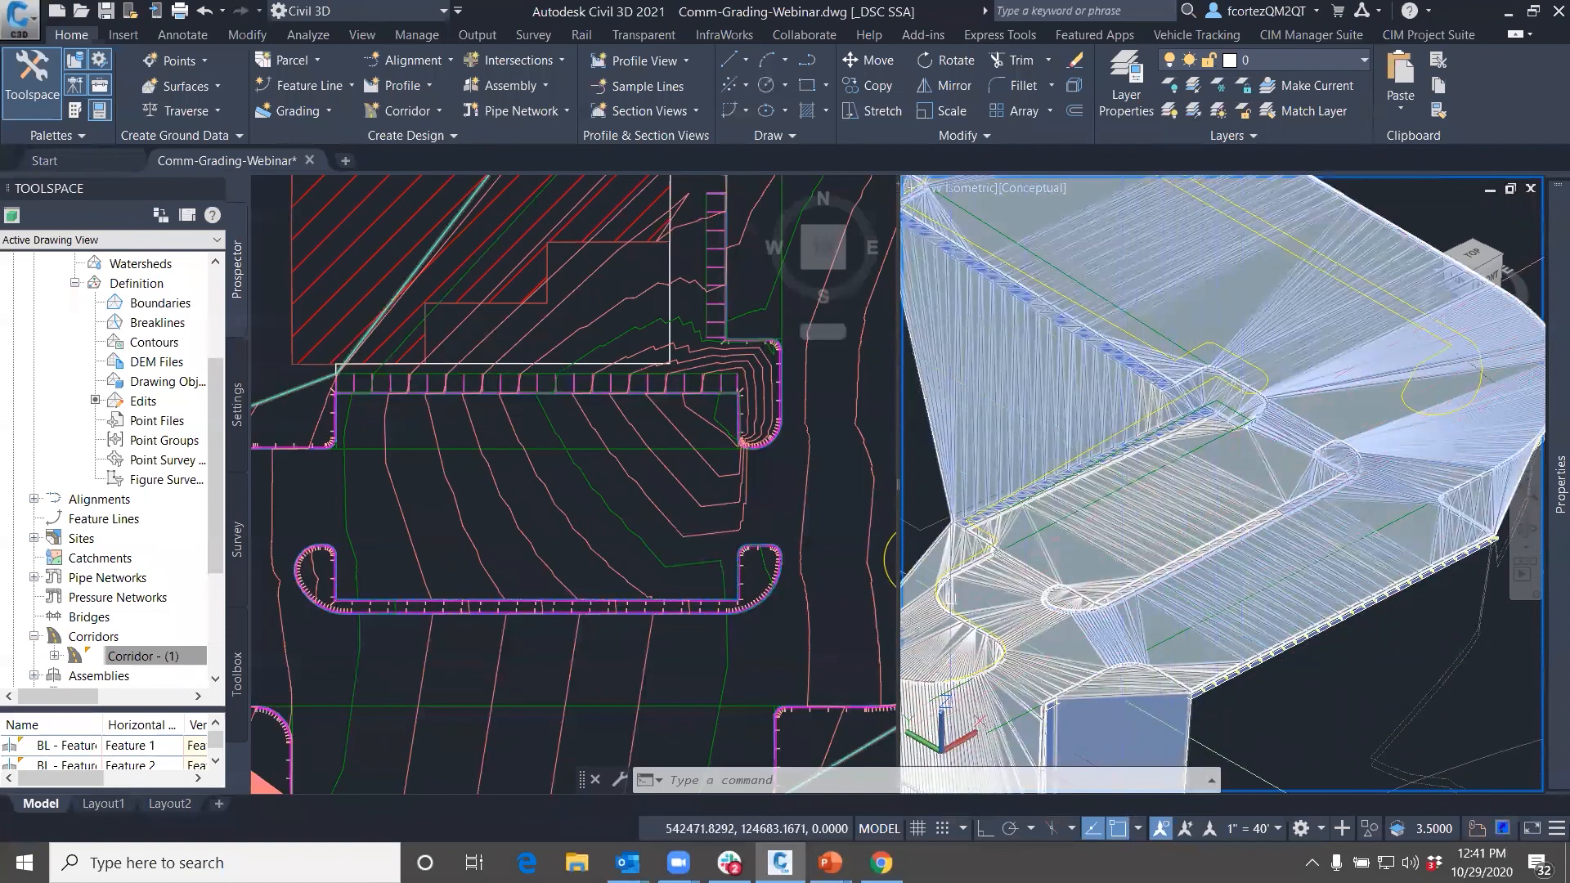
pyautogui.click(621, 543)
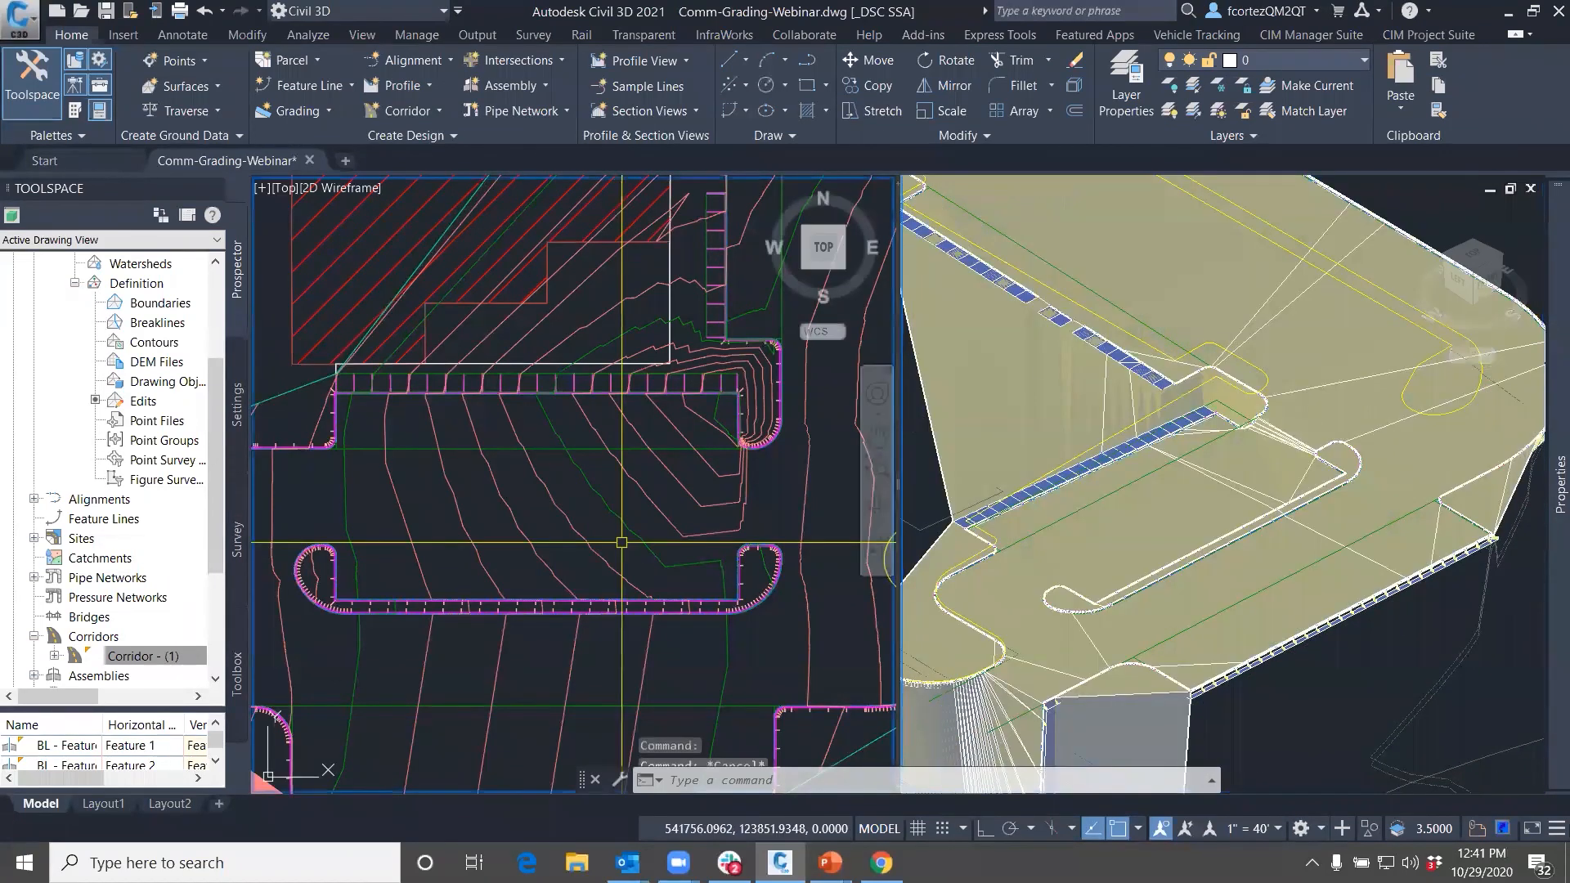
pyautogui.scroll(-2, 622, 543)
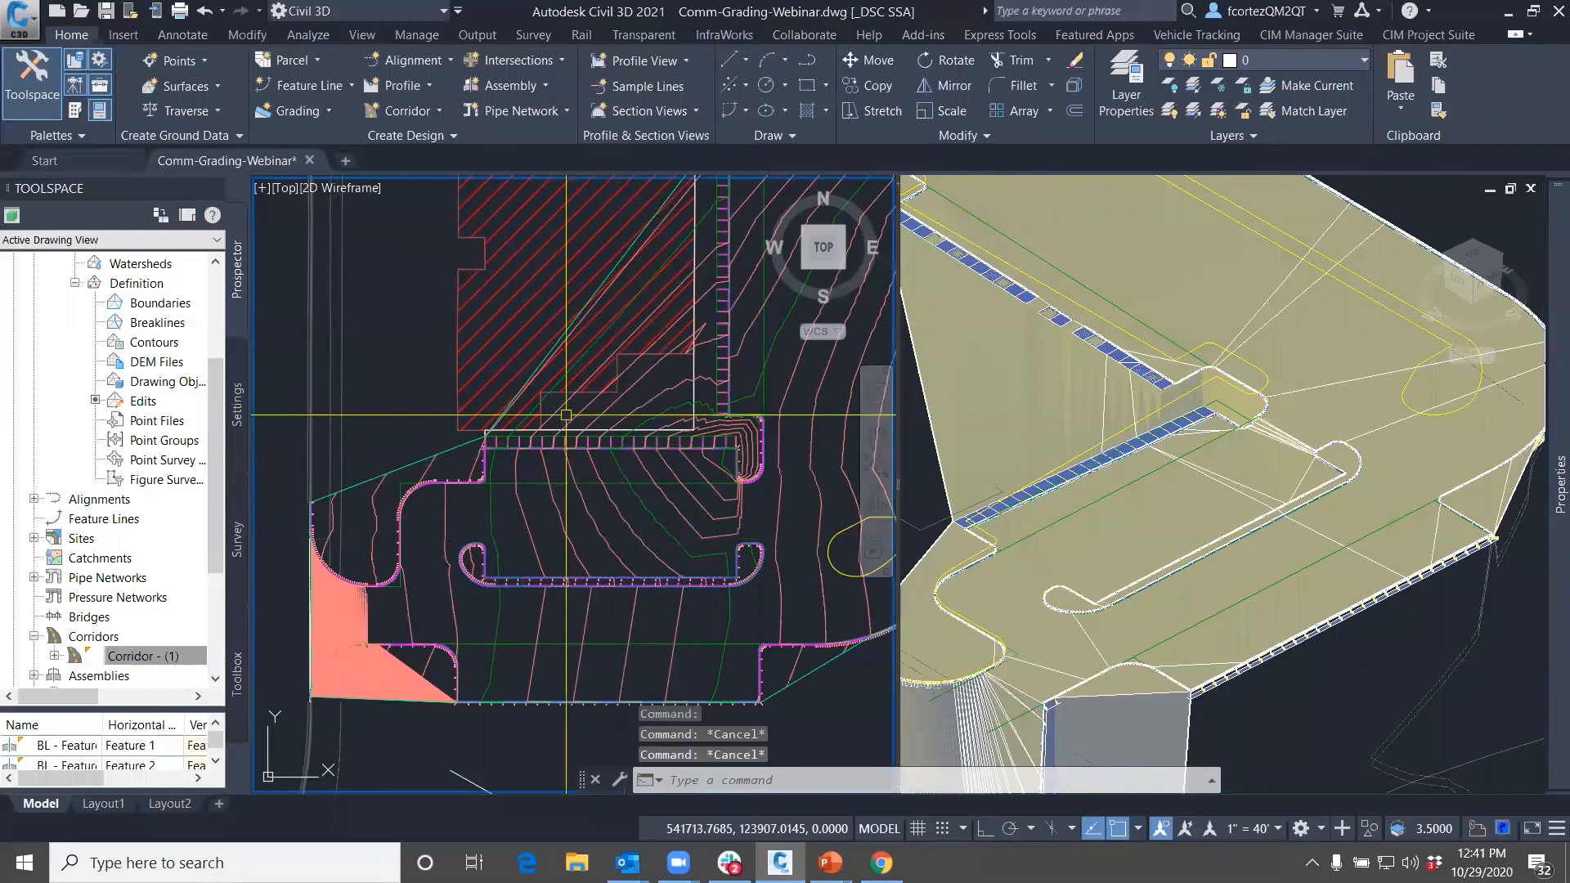
pyautogui.scroll(2, 641, 467)
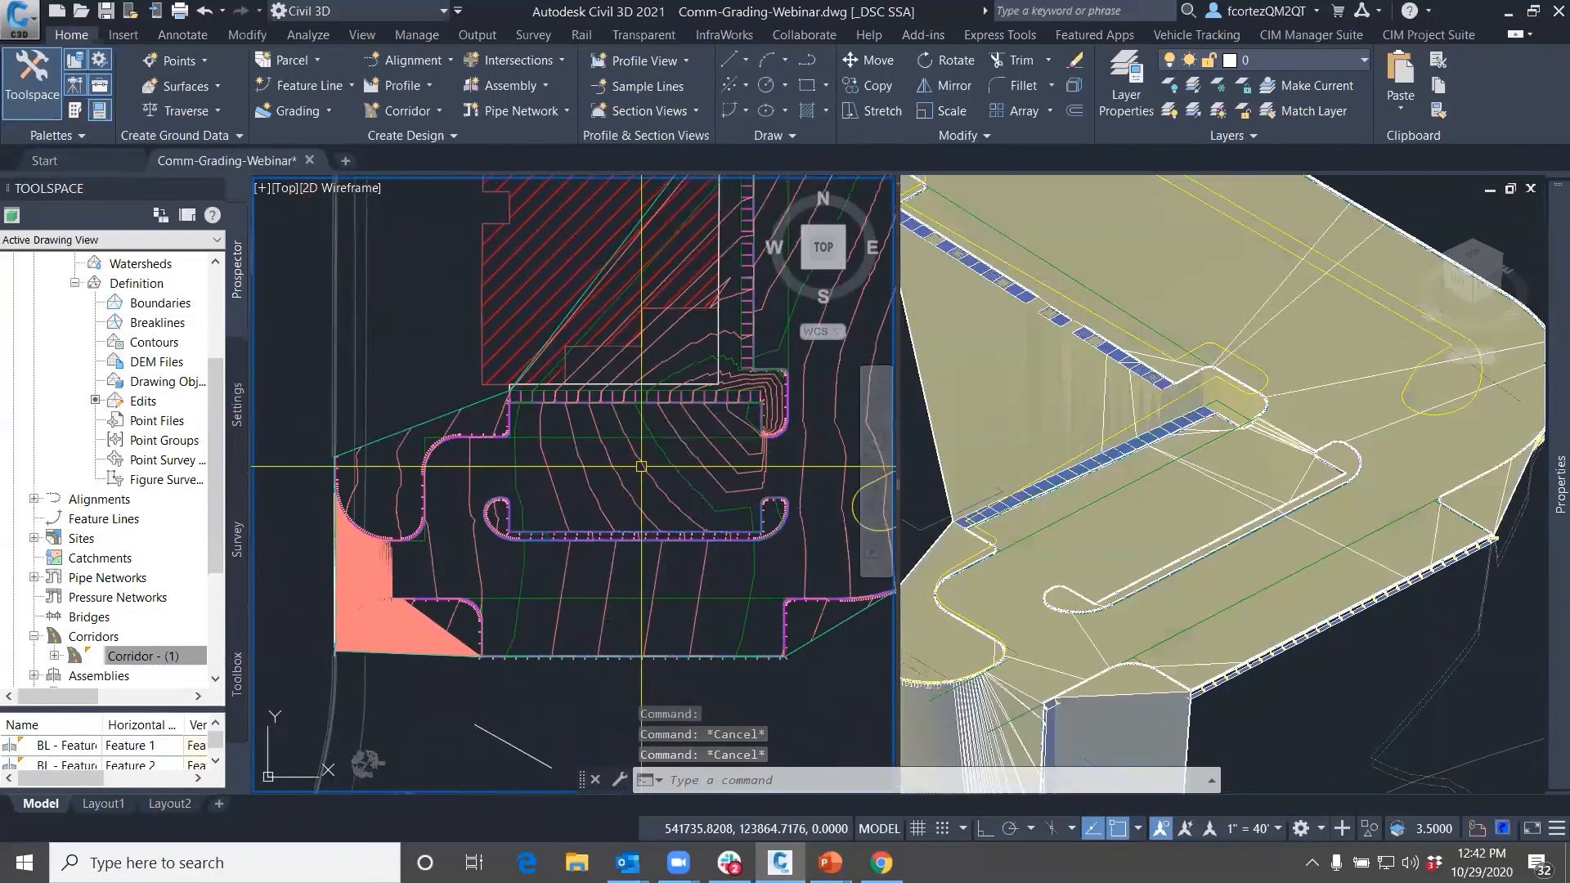
# Set the FG surface's style to _No Display in its surface properties
pyautogui.moveTo(641, 467)
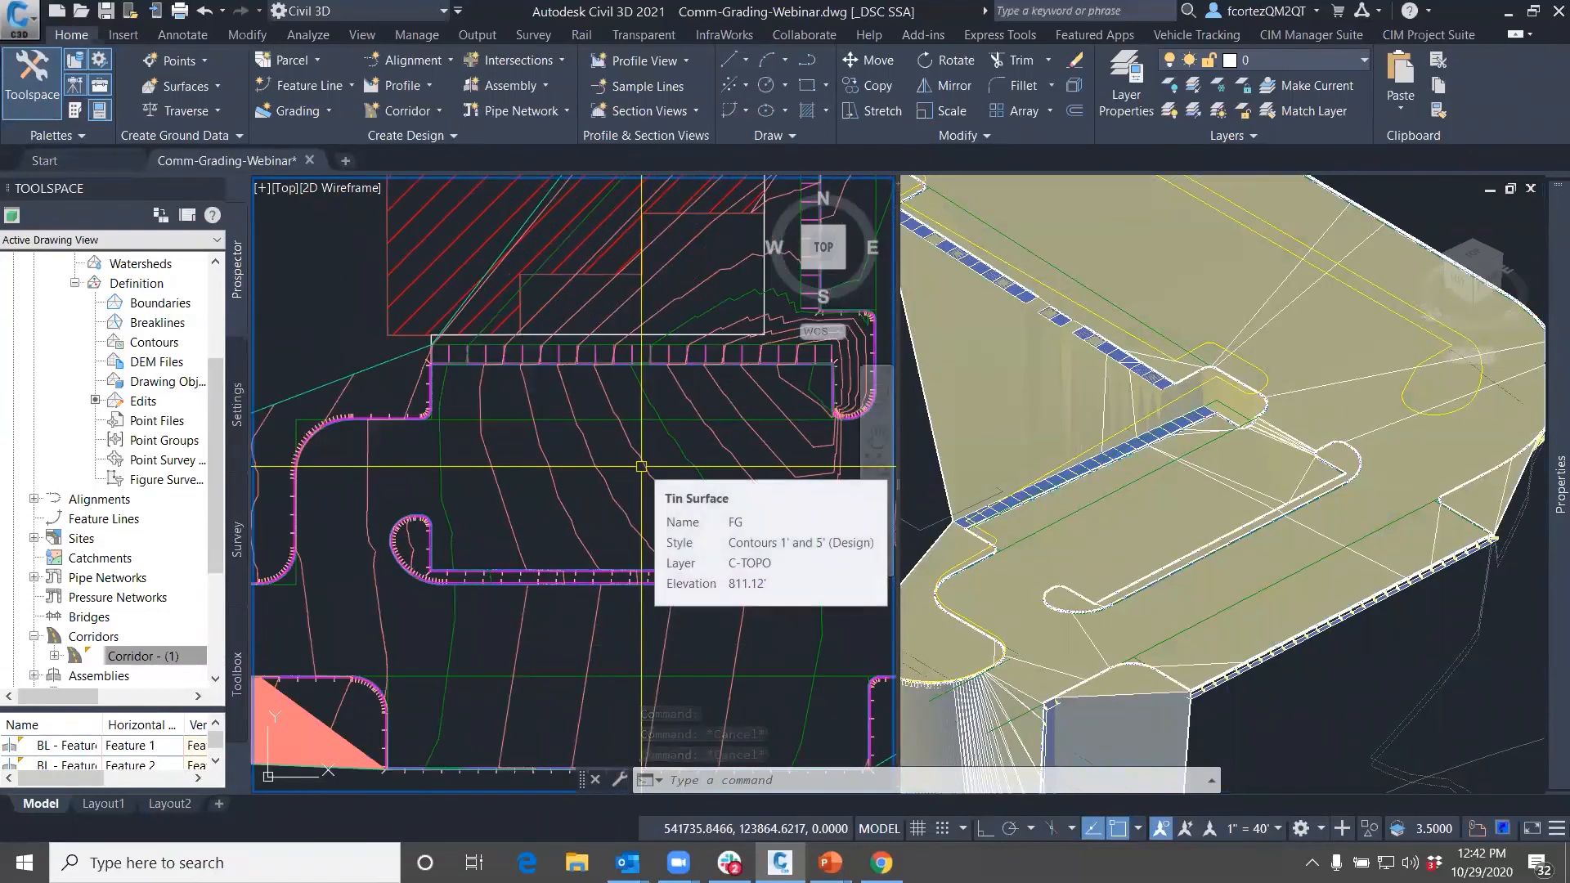
pyautogui.click(641, 467)
pyautogui.rightClick(641, 467)
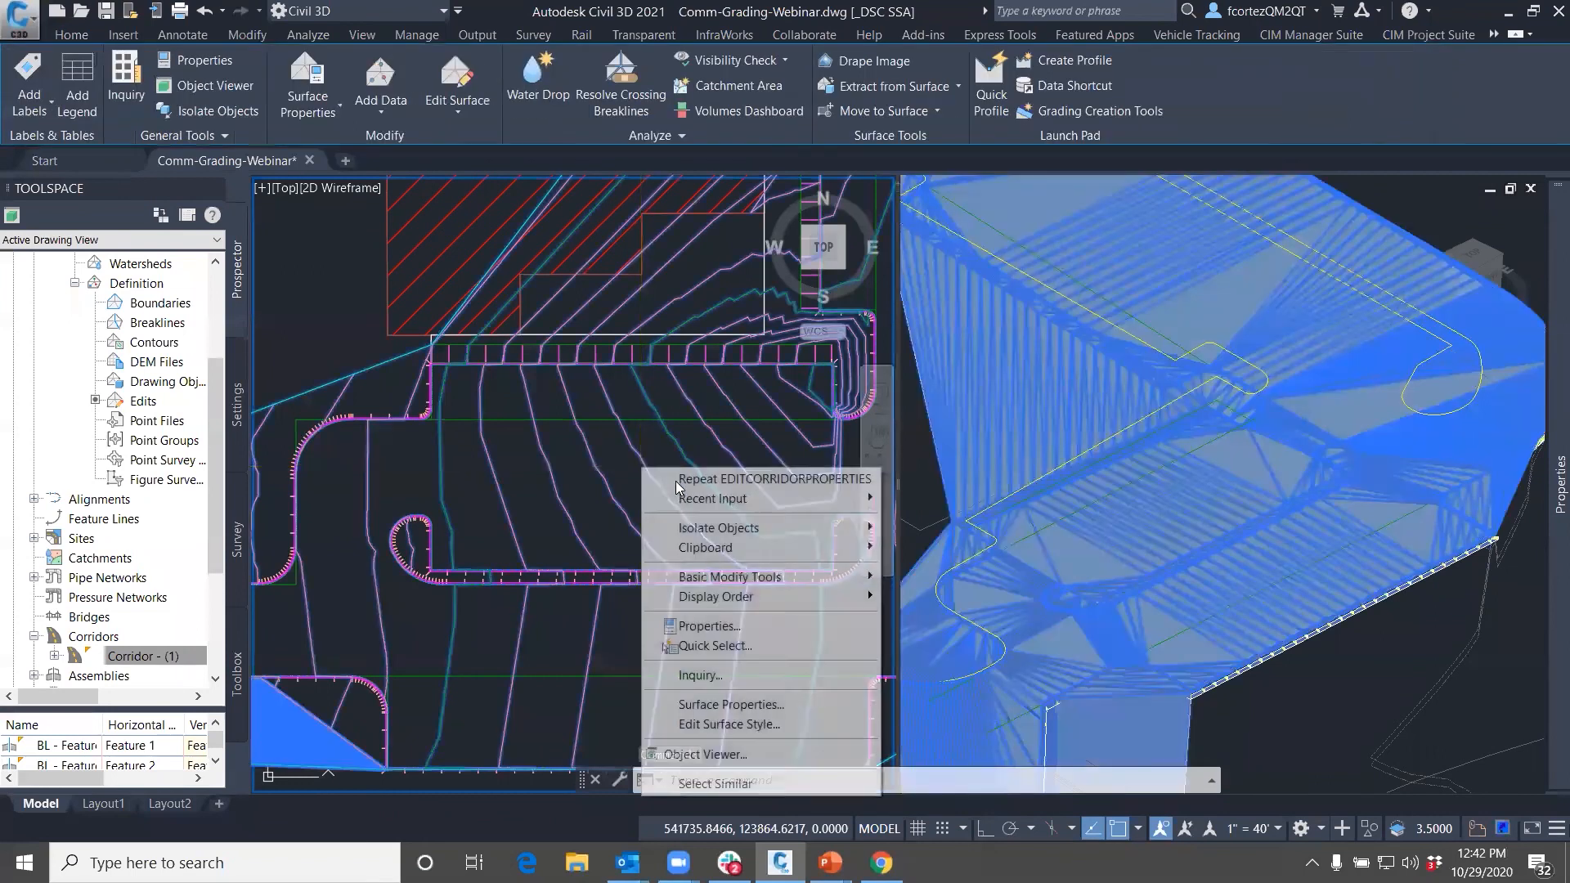
pyautogui.click(738, 704)
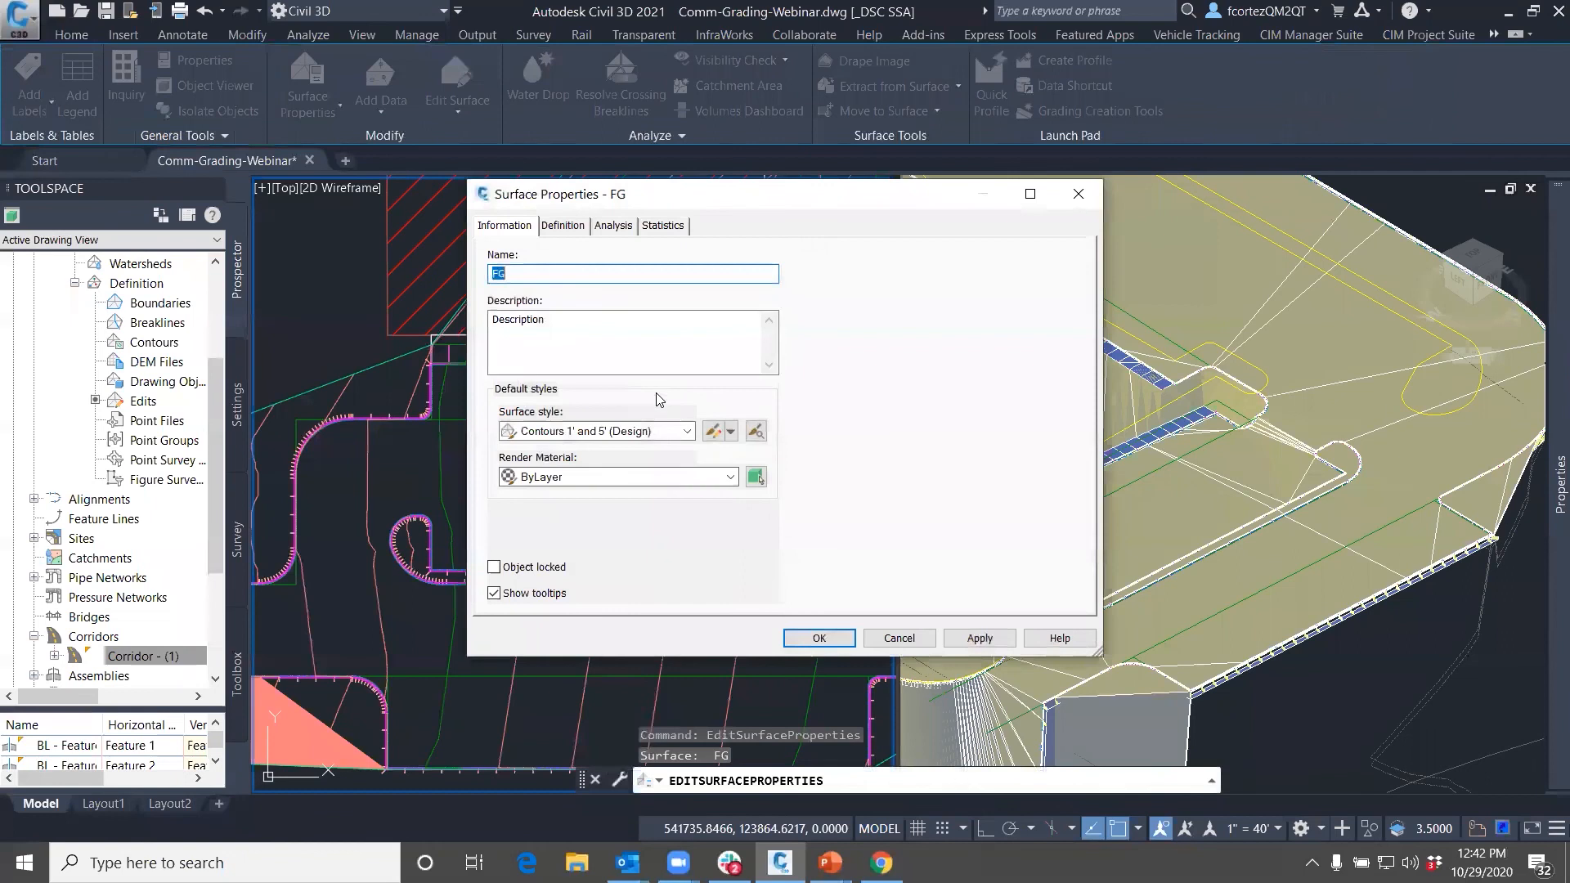
pyautogui.click(684, 431)
pyautogui.click(560, 452)
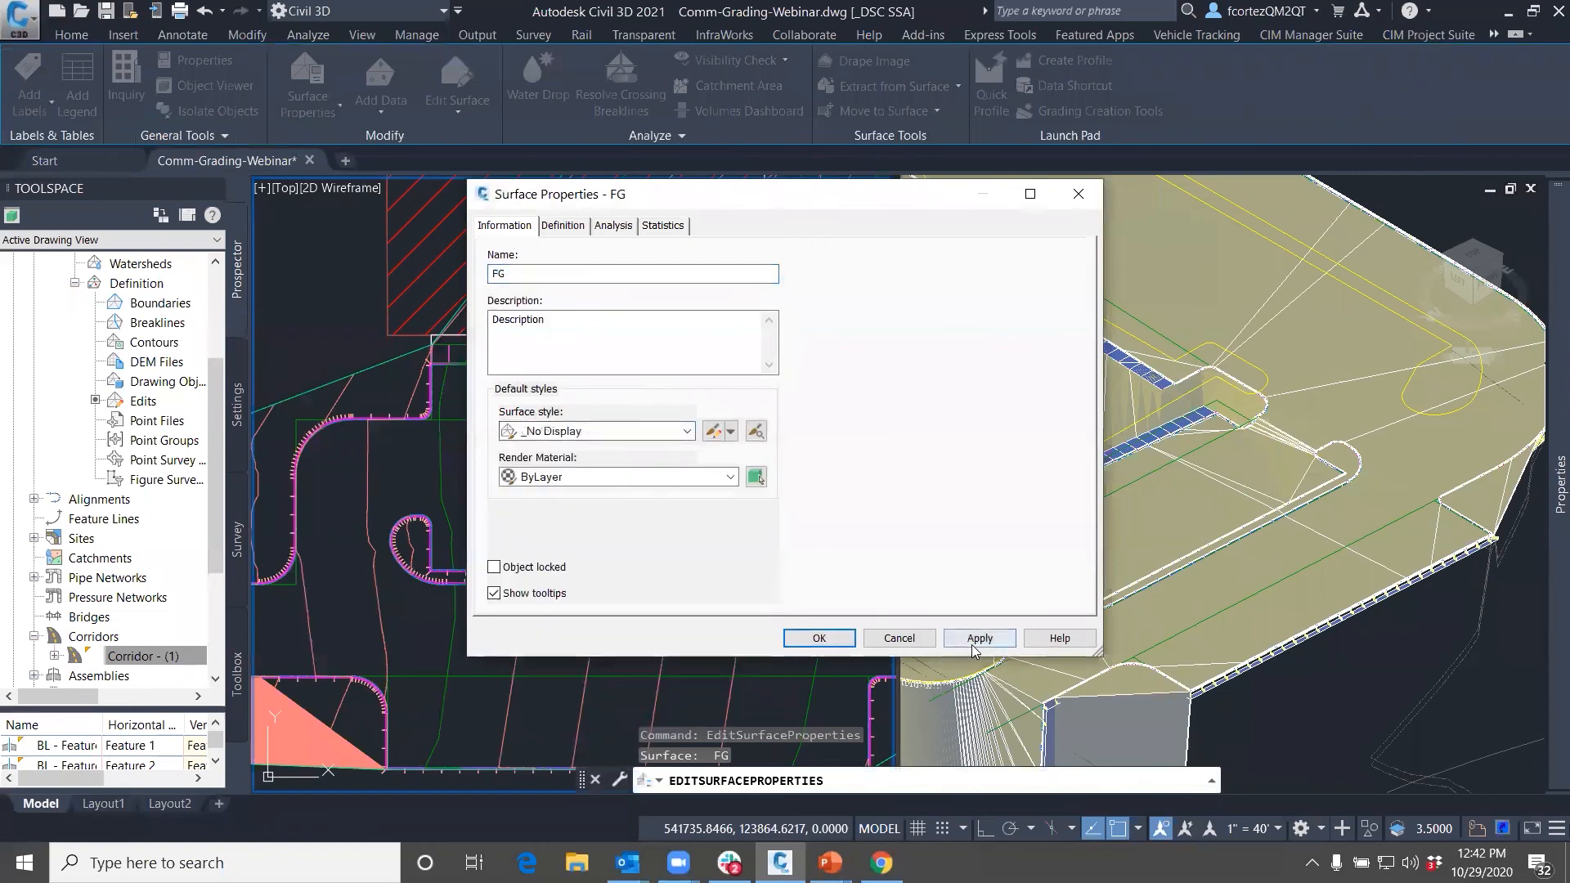
pyautogui.click(972, 641)
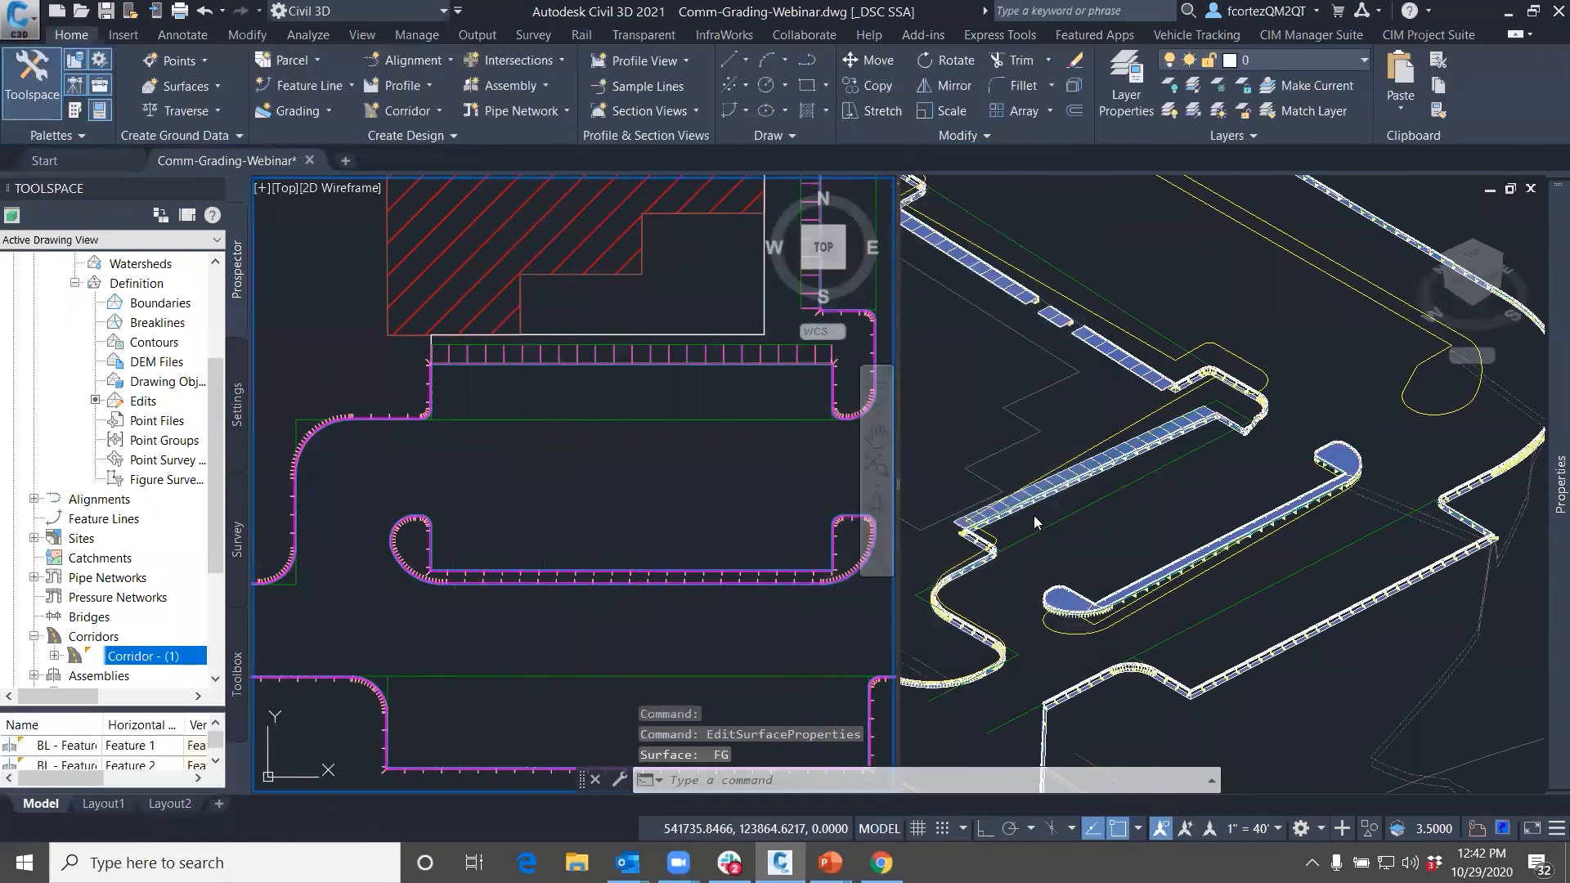
# Inspect the shape and underside of the corridor's curb sections along the sidewalk in the 3D view
pyautogui.click(1033, 513)
pyautogui.scroll(6, 1033, 514)
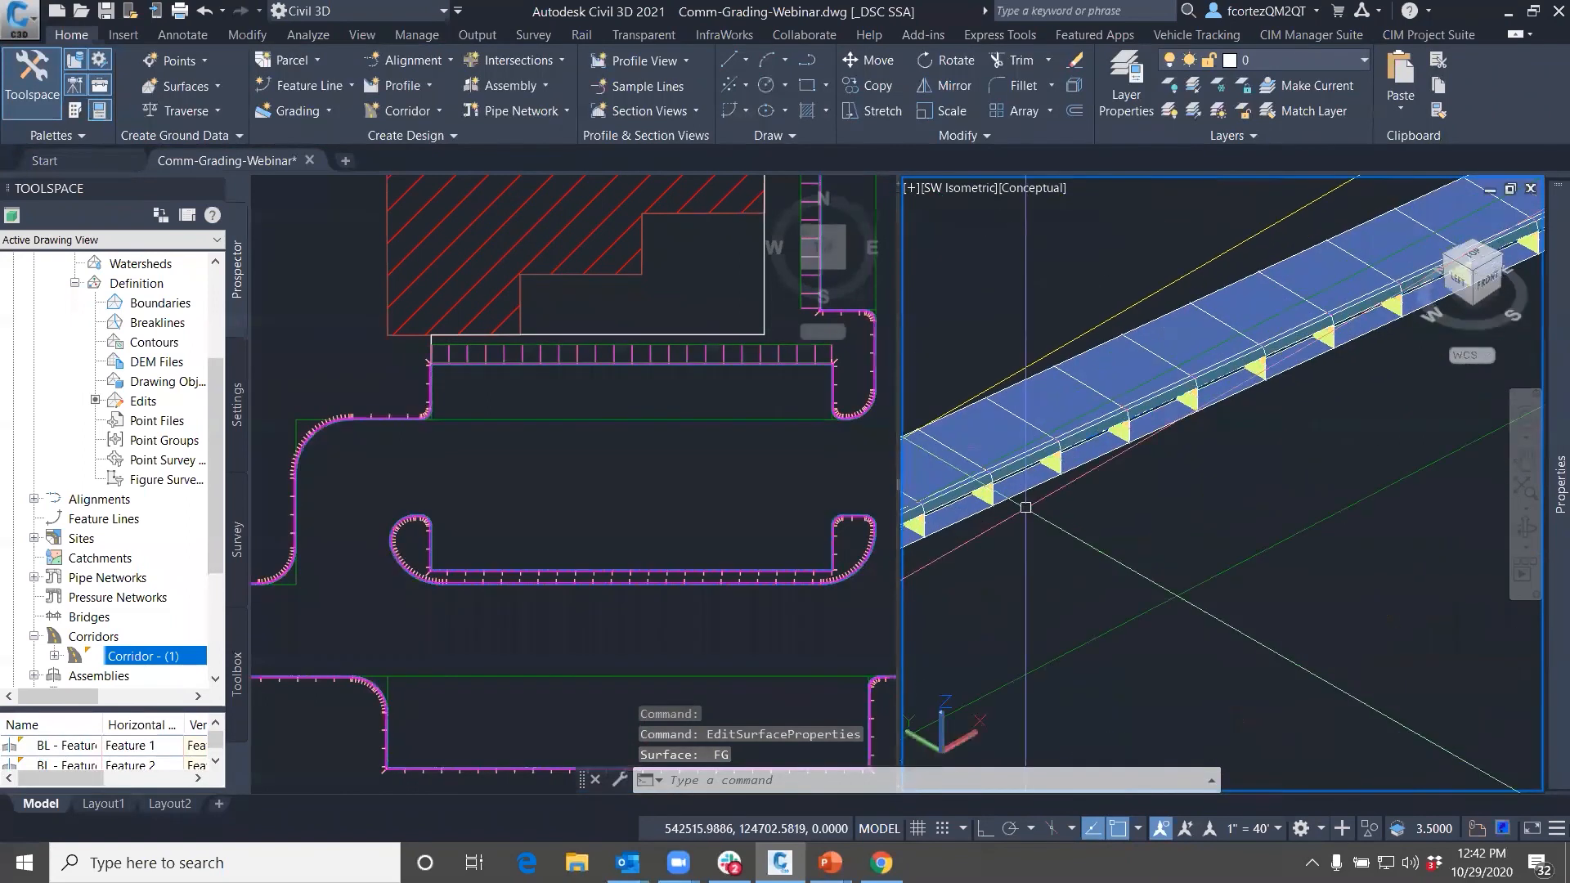
pyautogui.scroll(8, 1034, 470)
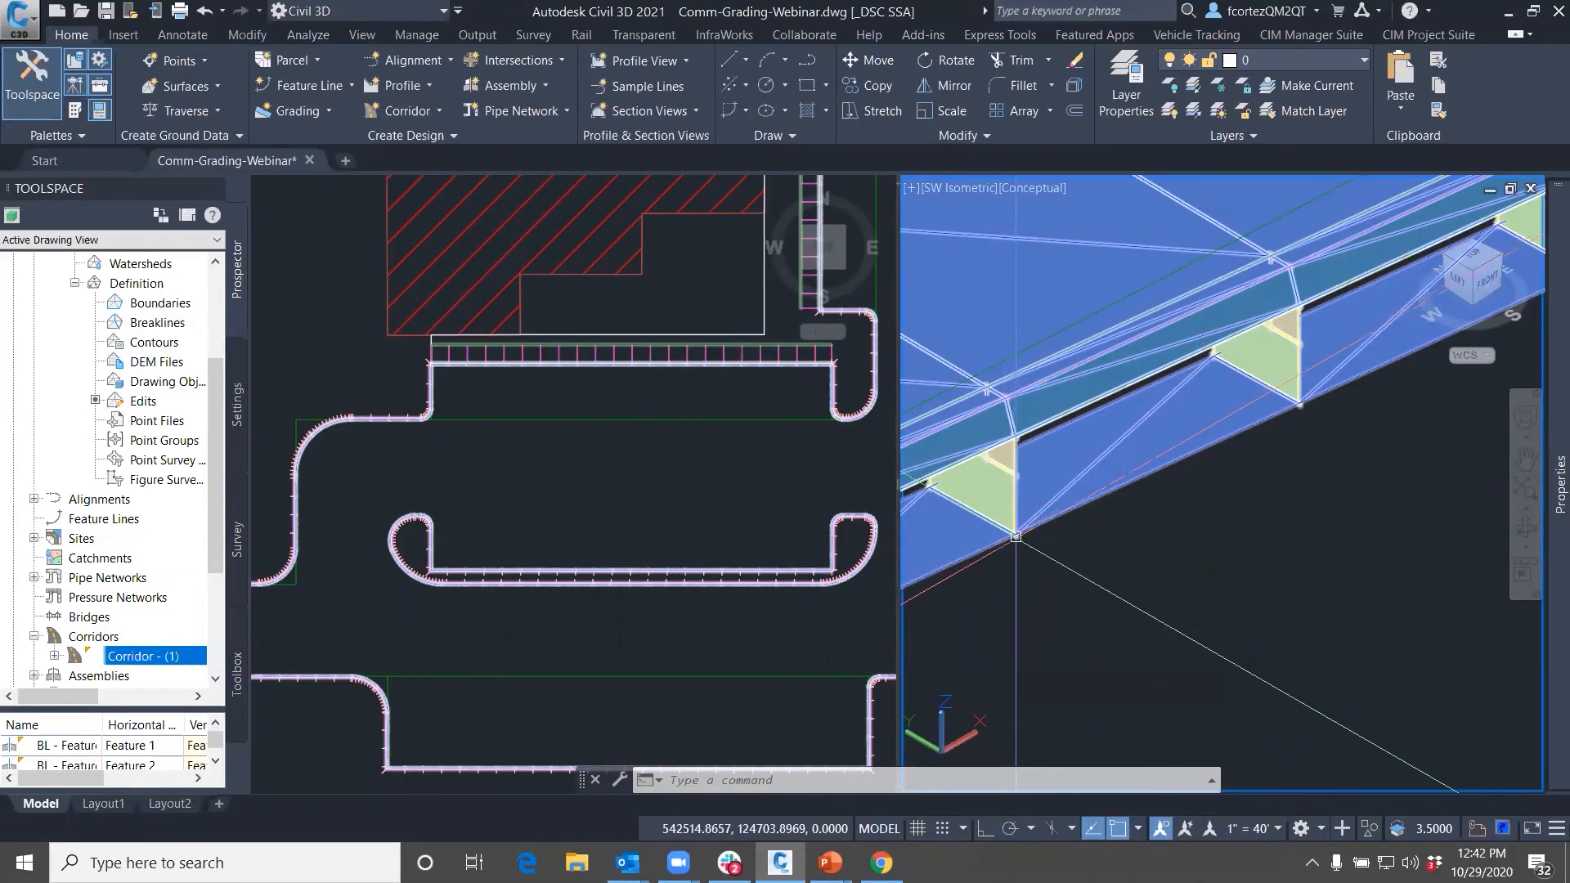
pyautogui.scroll(-1, 1017, 537)
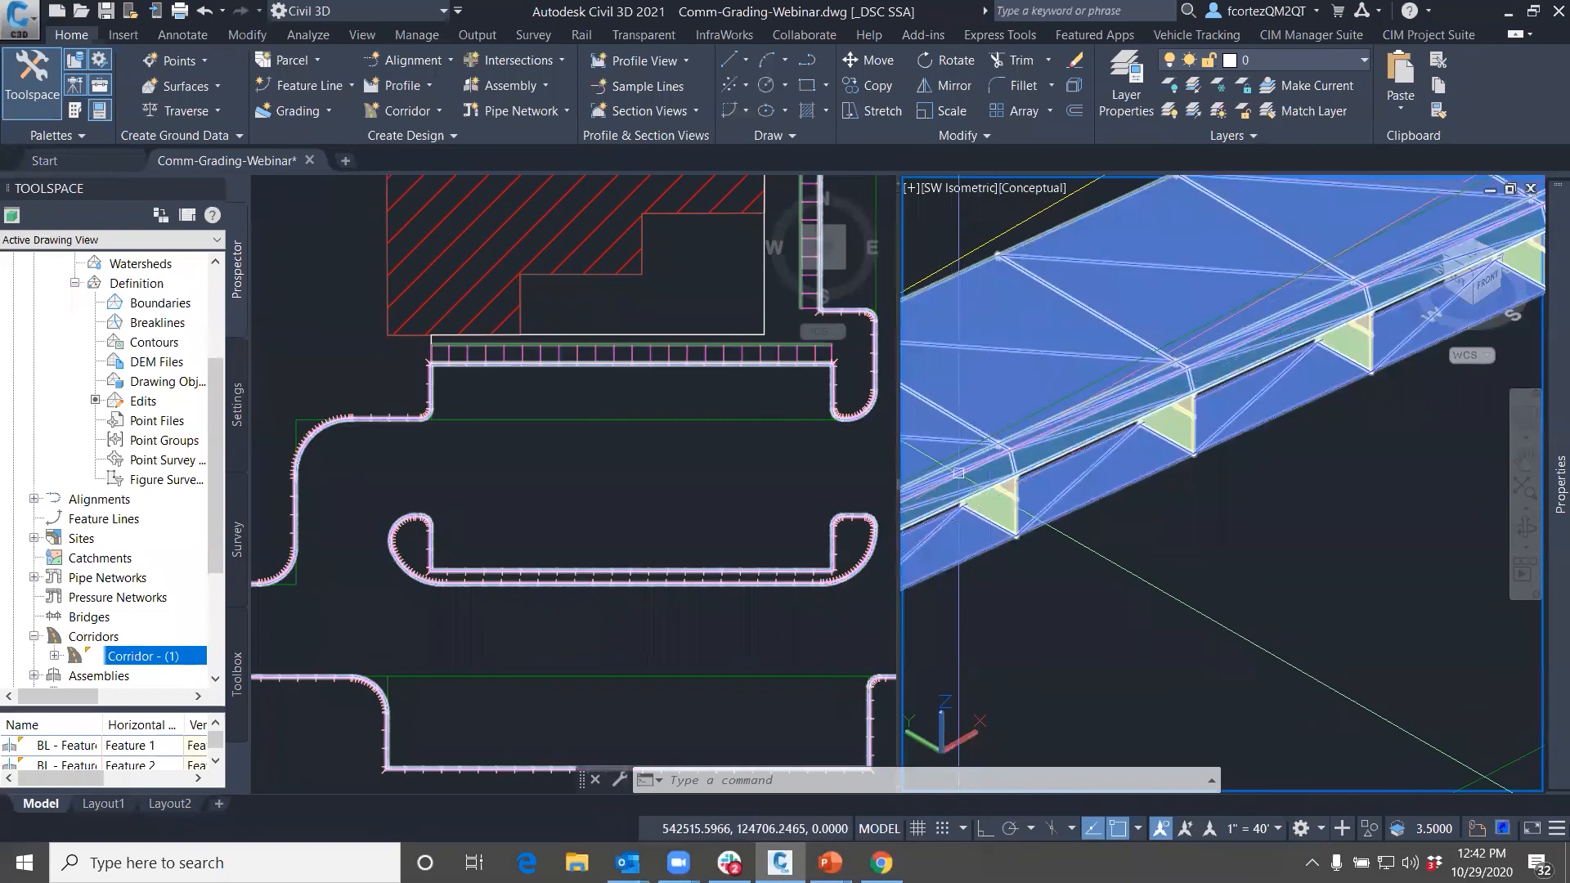
pyautogui.scroll(-6, 989, 490)
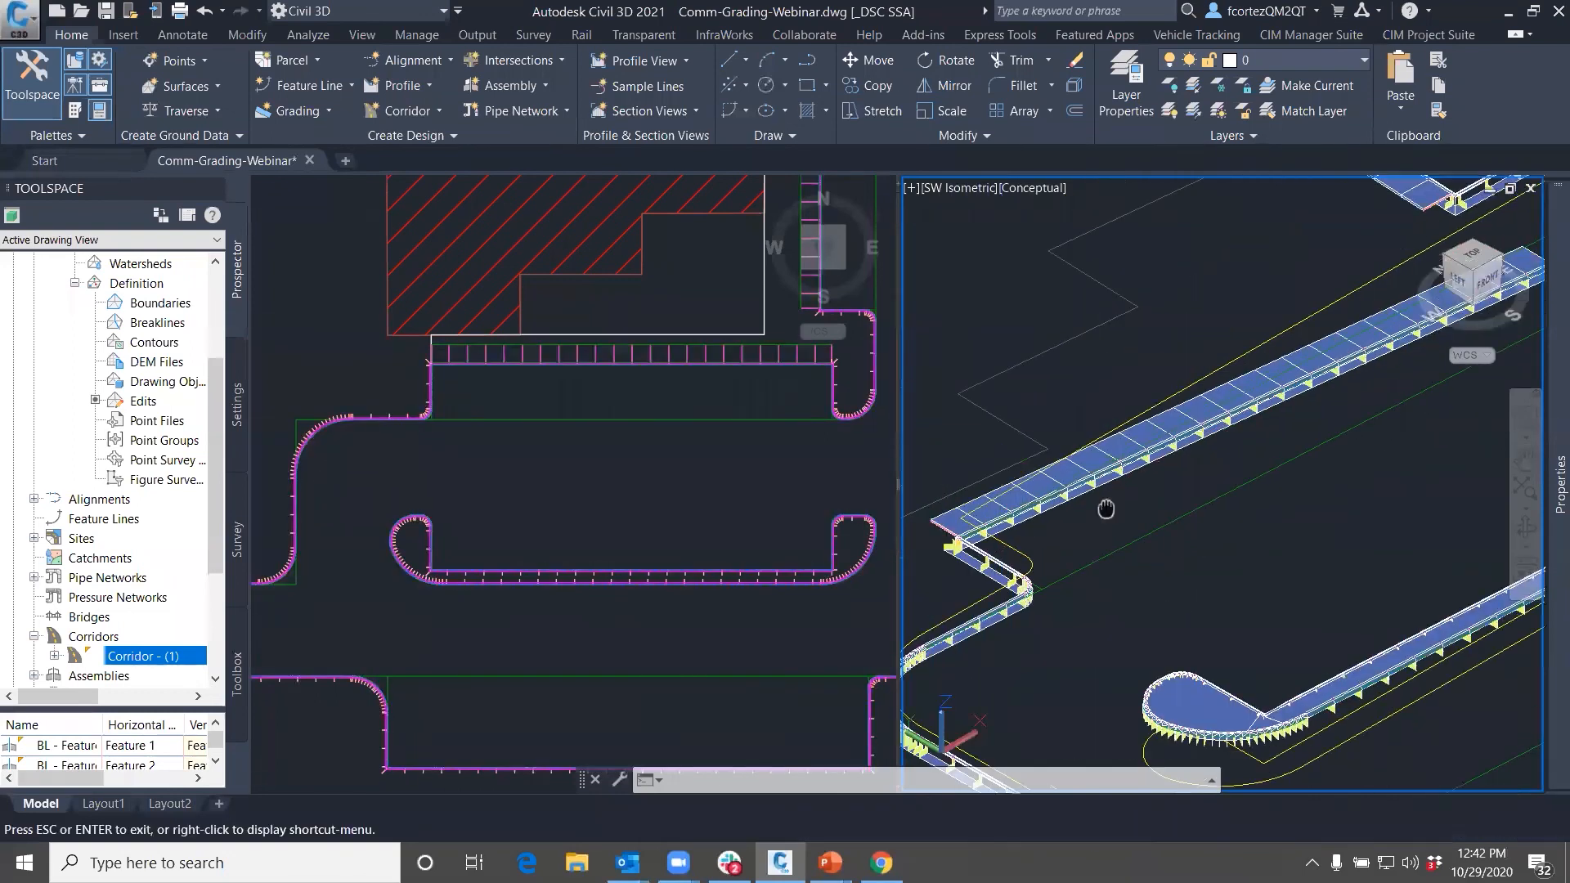
# Create a new corridor surface in Corridor - (1) and name it Datum
pyautogui.click(517, 471)
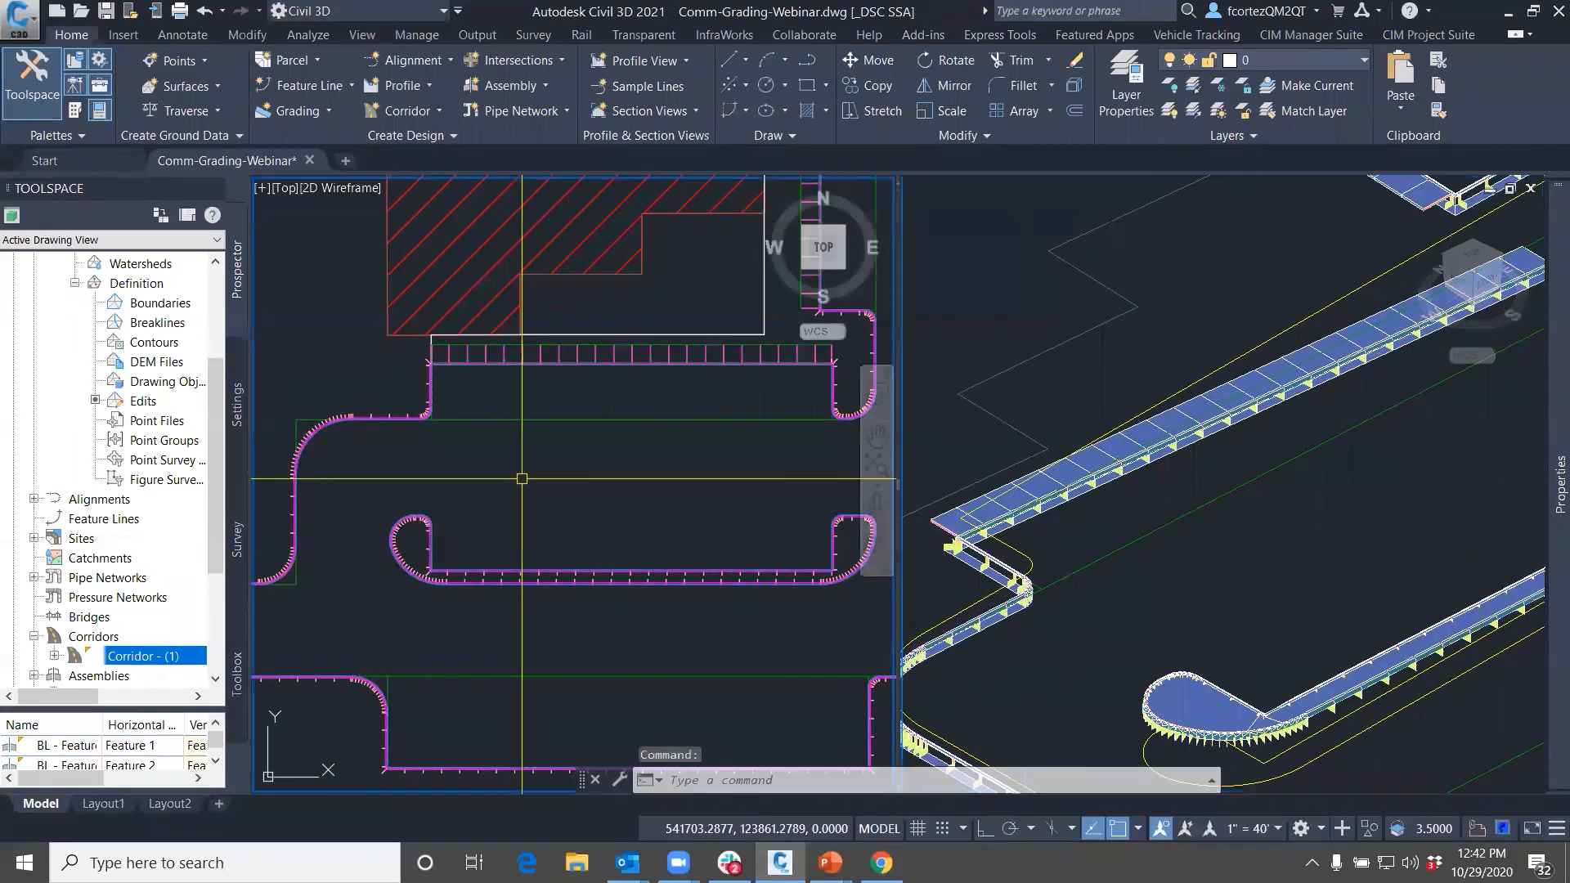
pyautogui.click(469, 355)
pyautogui.rightClick(517, 406)
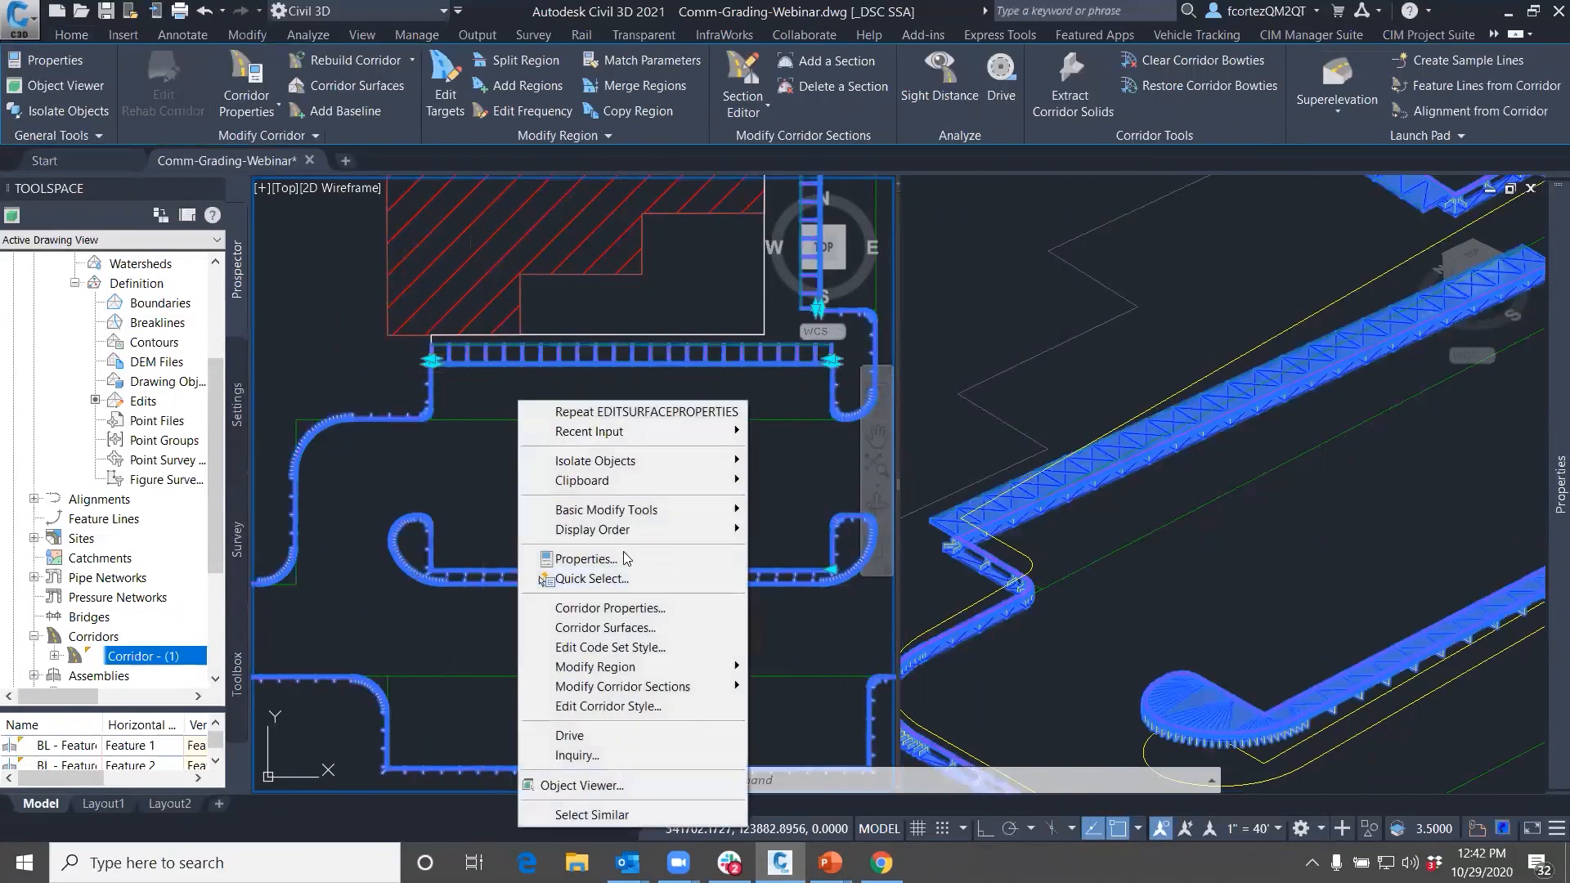
pyautogui.click(626, 627)
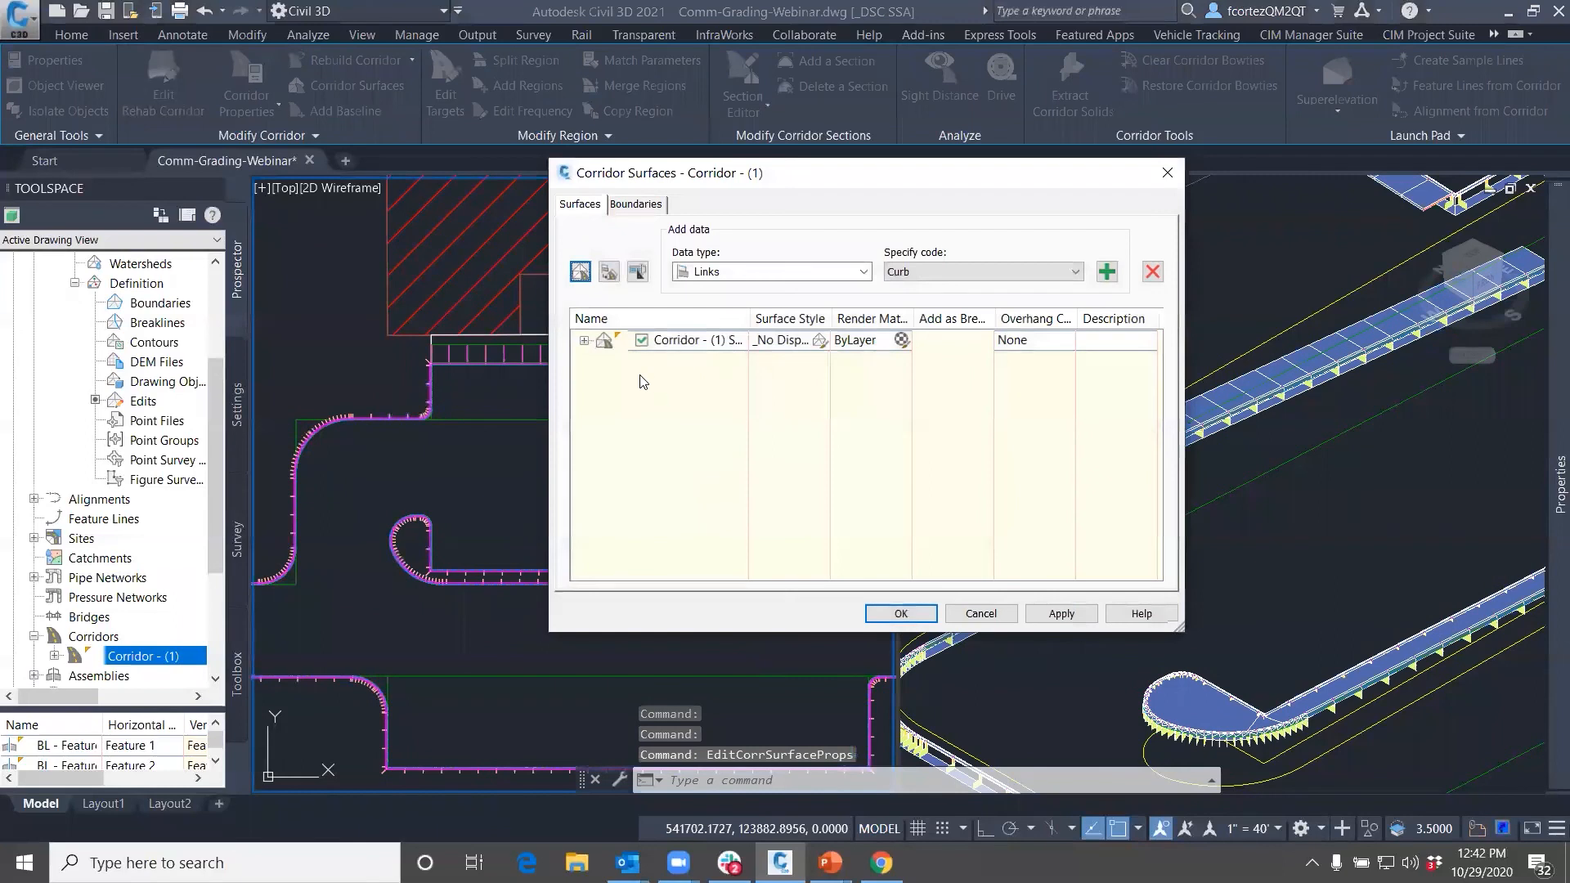
pyautogui.click(580, 276)
pyautogui.click(689, 366)
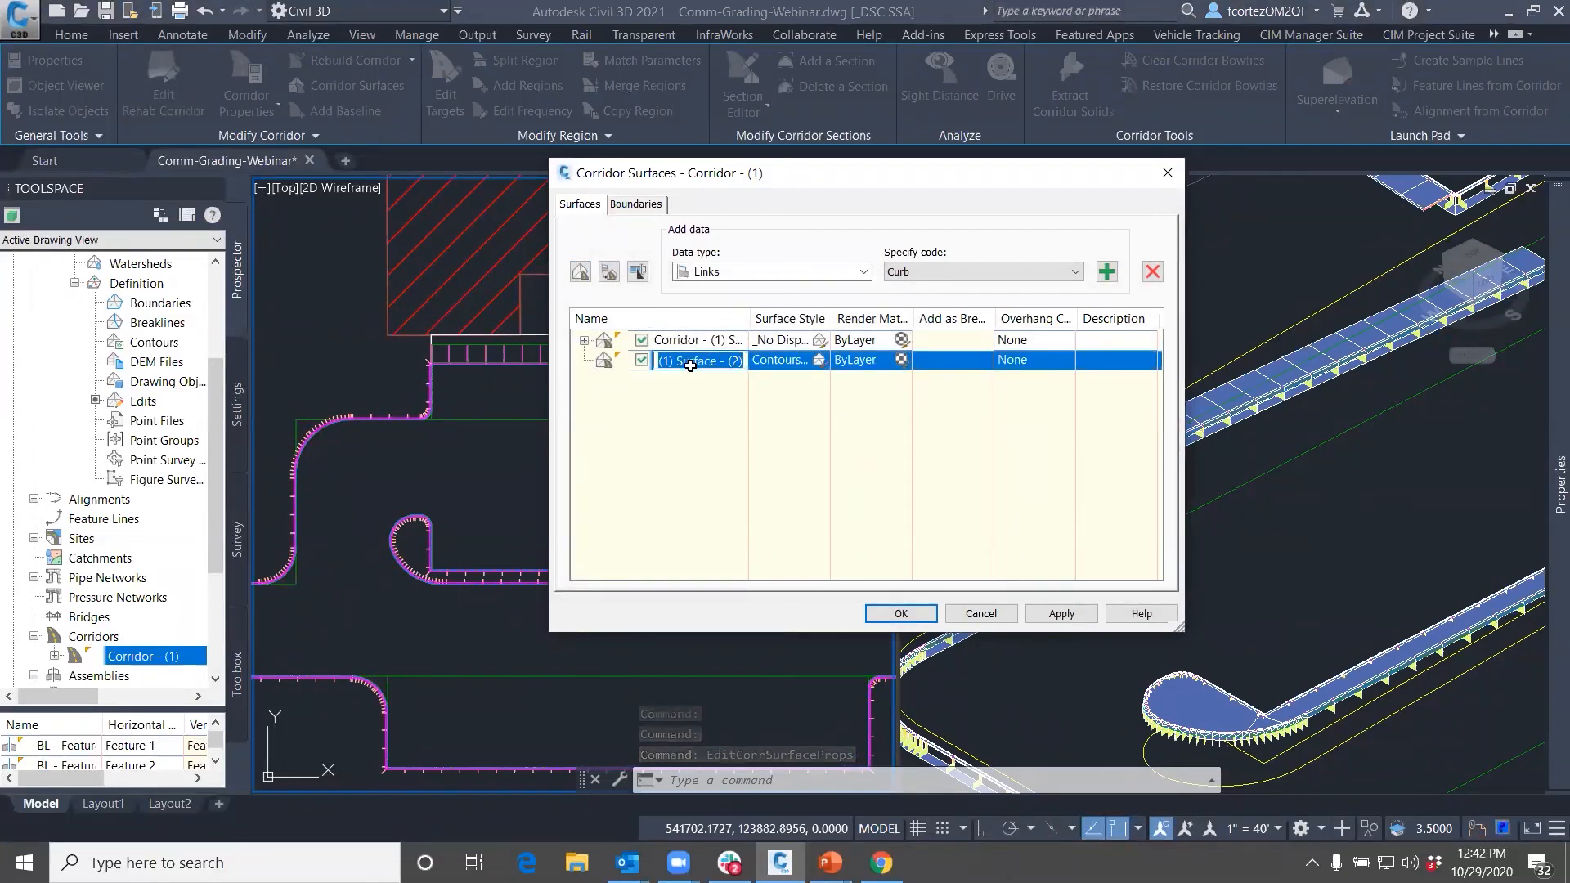
pyautogui.write('Daun')
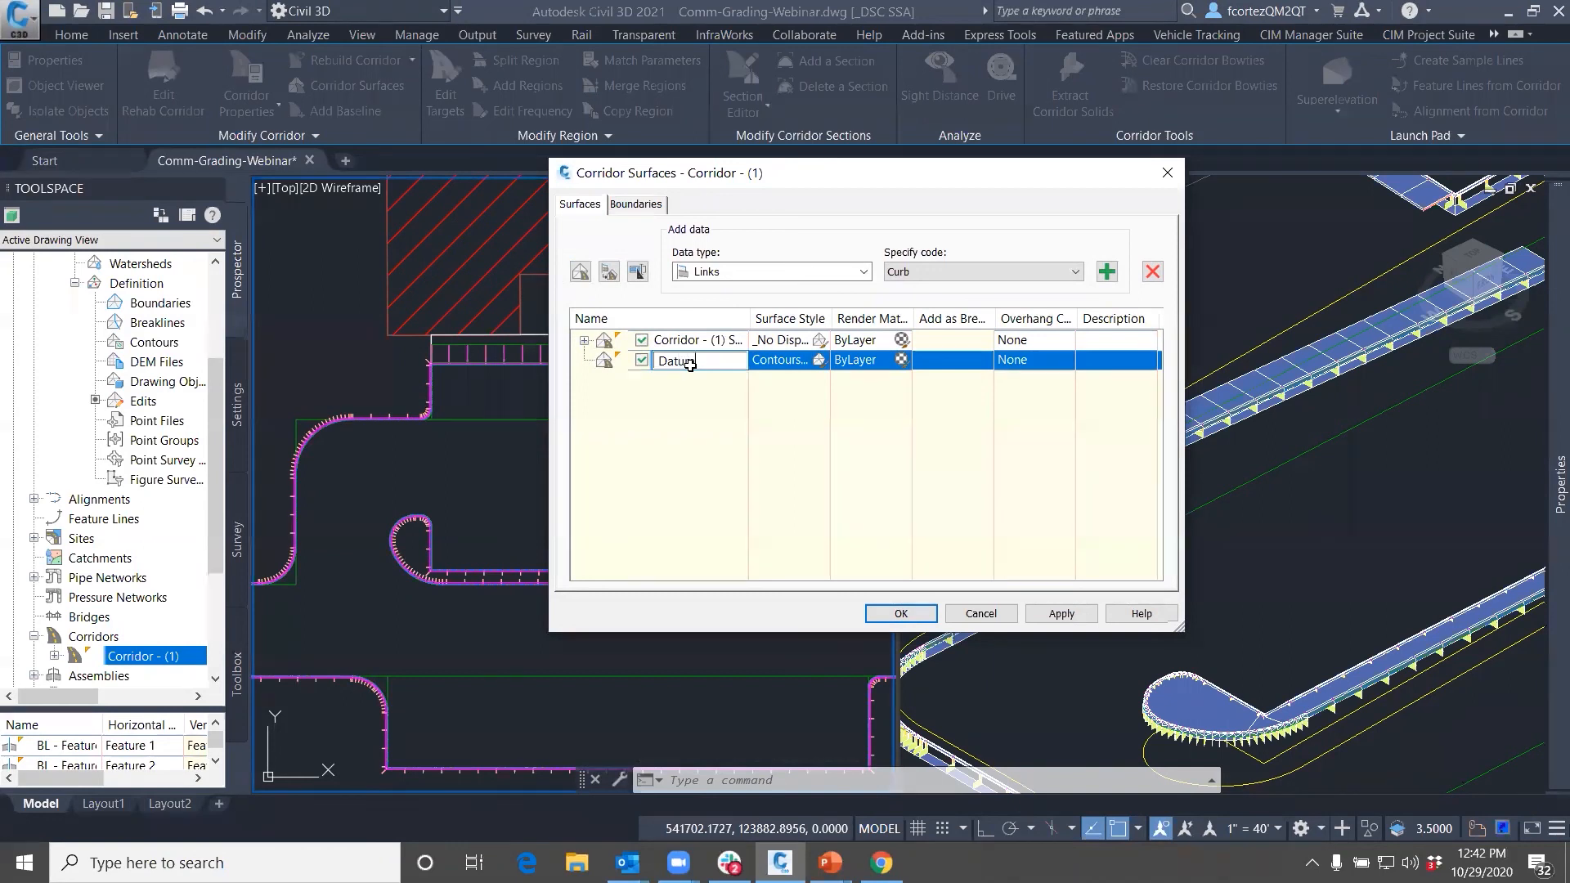
# Set the Datum corridor surface's style to Contours 1' and 5' (Design)
pyautogui.click(819, 360)
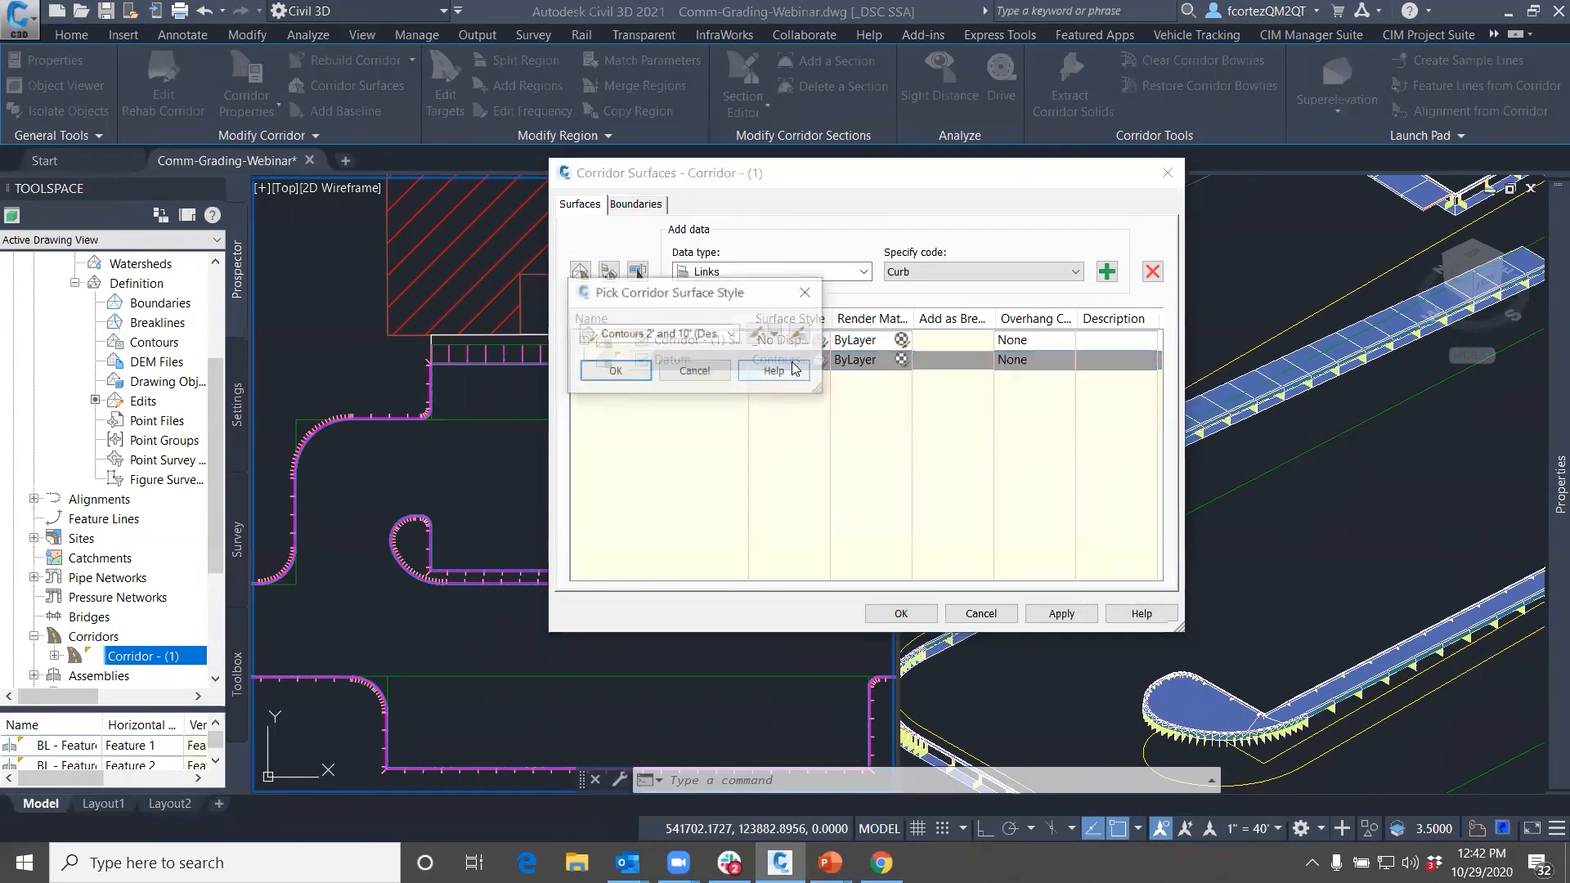
pyautogui.click(732, 334)
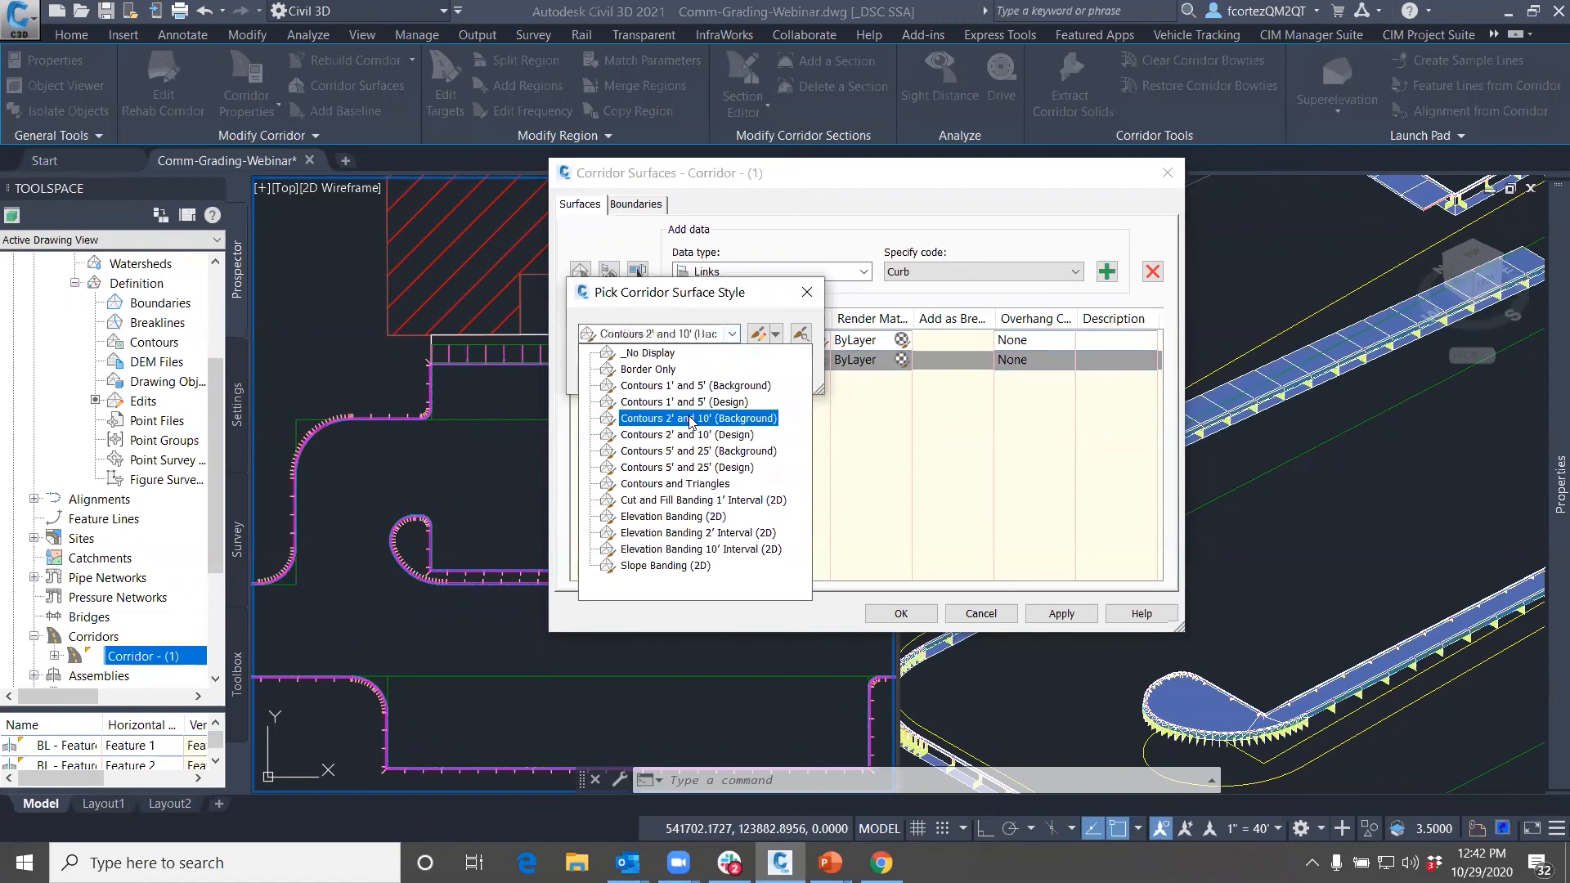
pyautogui.click(686, 401)
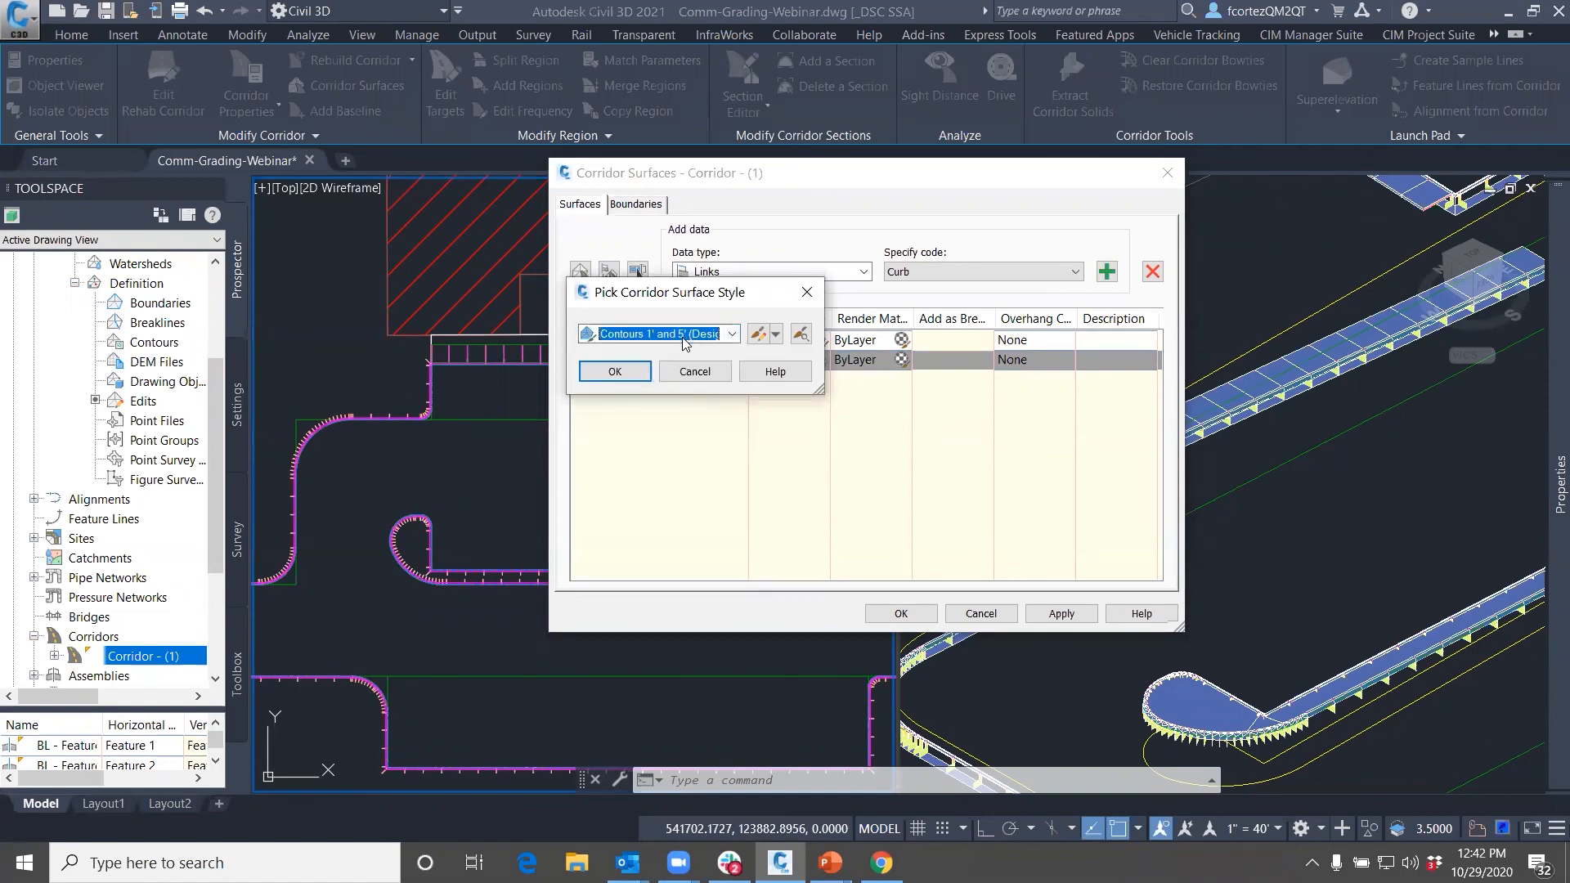
pyautogui.click(616, 371)
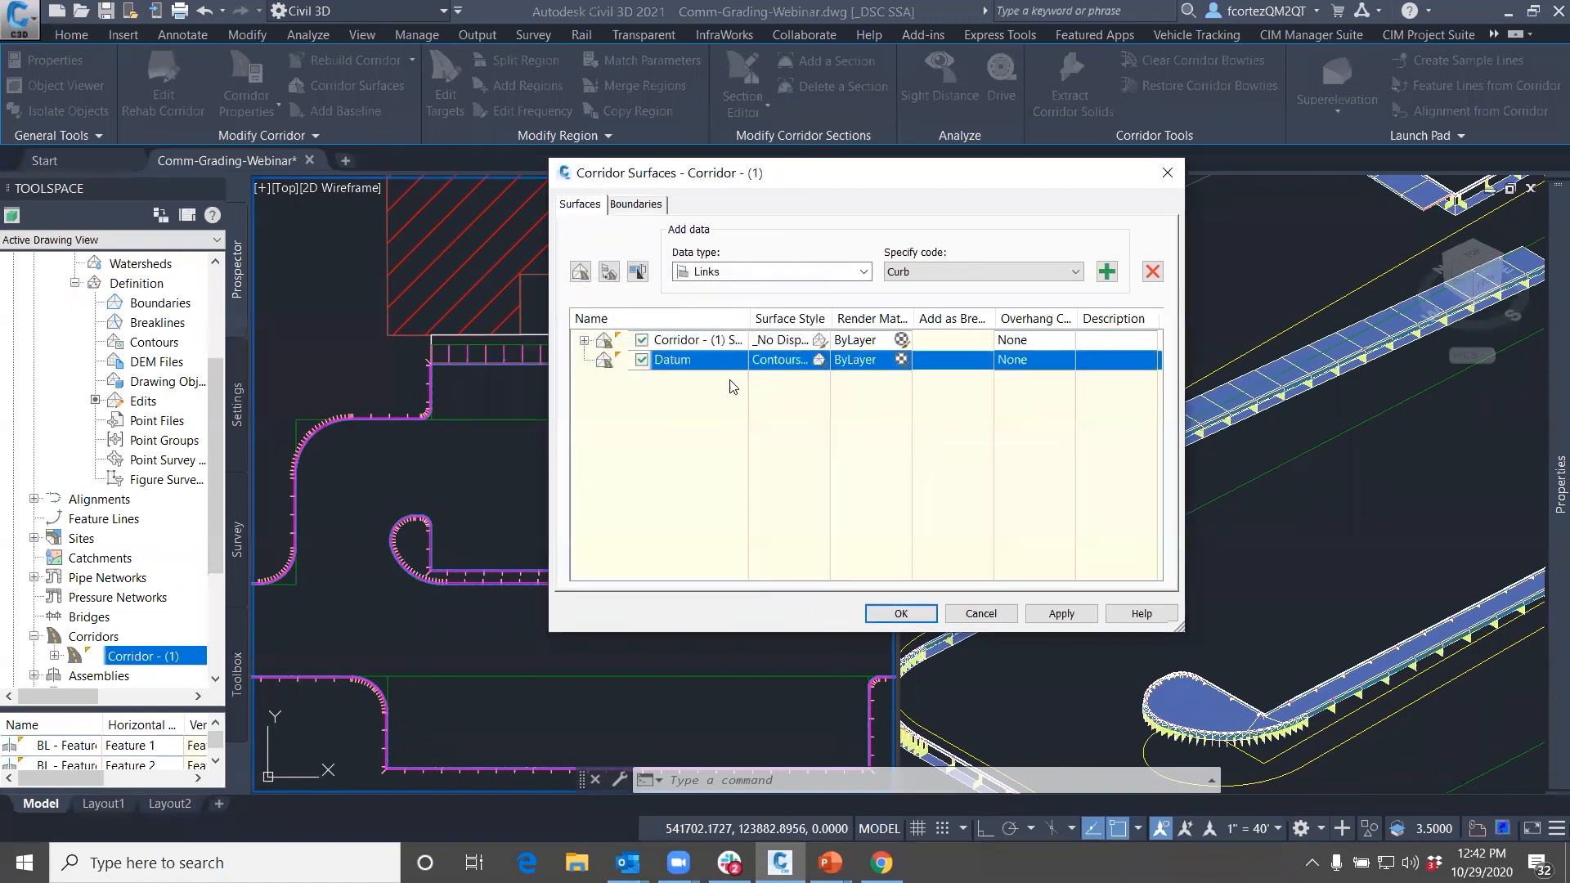
# Add links with the Datum code to the Datum corridor surface and rebuild the corridor
pyautogui.click(1055, 274)
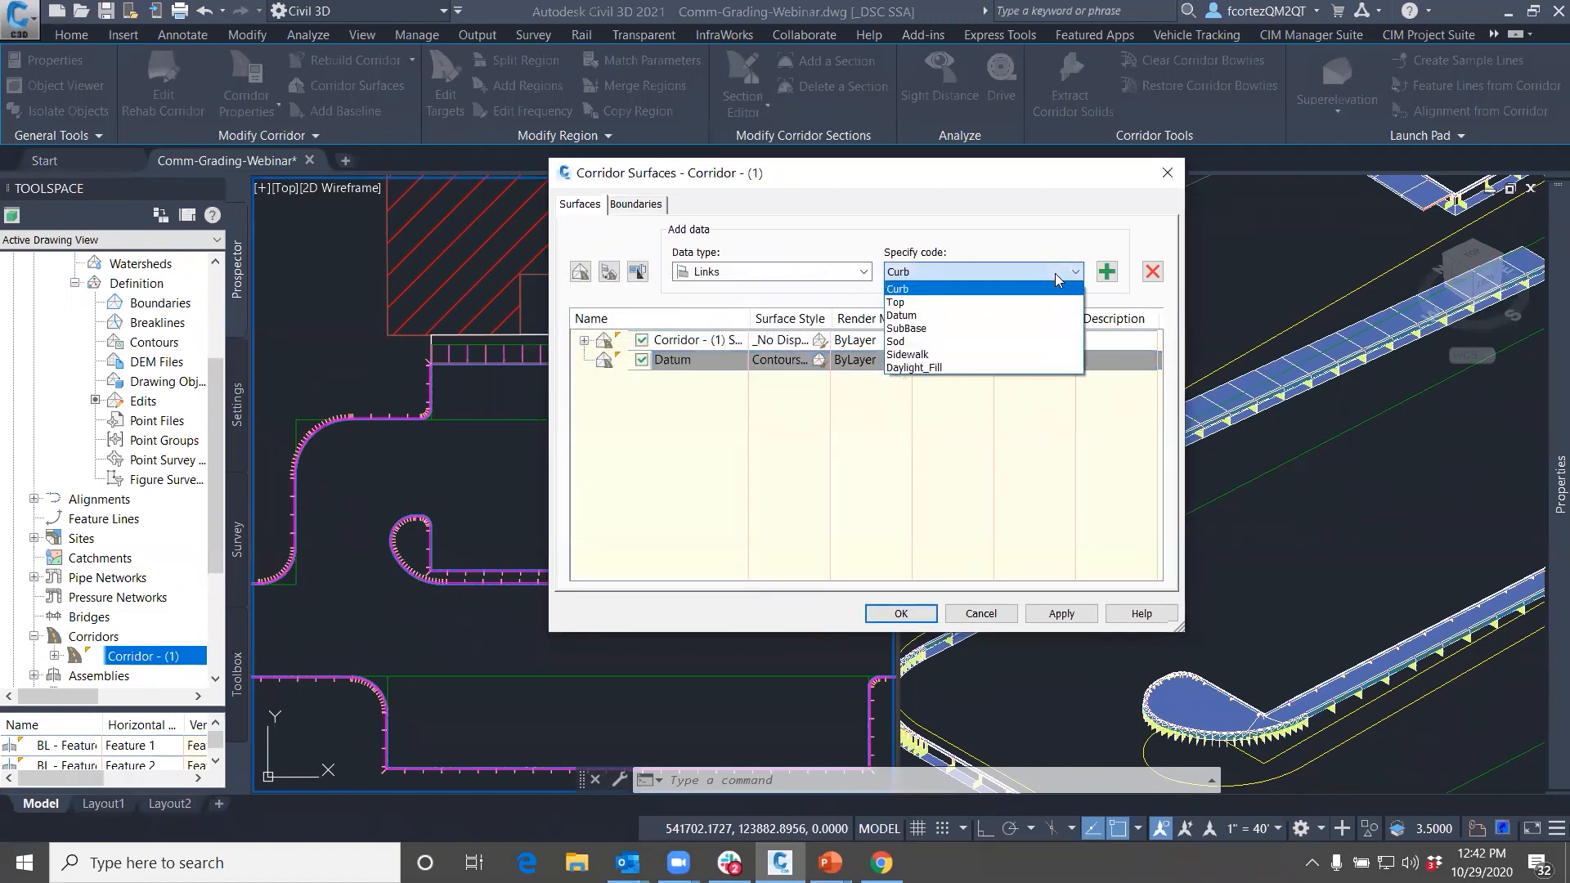
pyautogui.click(903, 316)
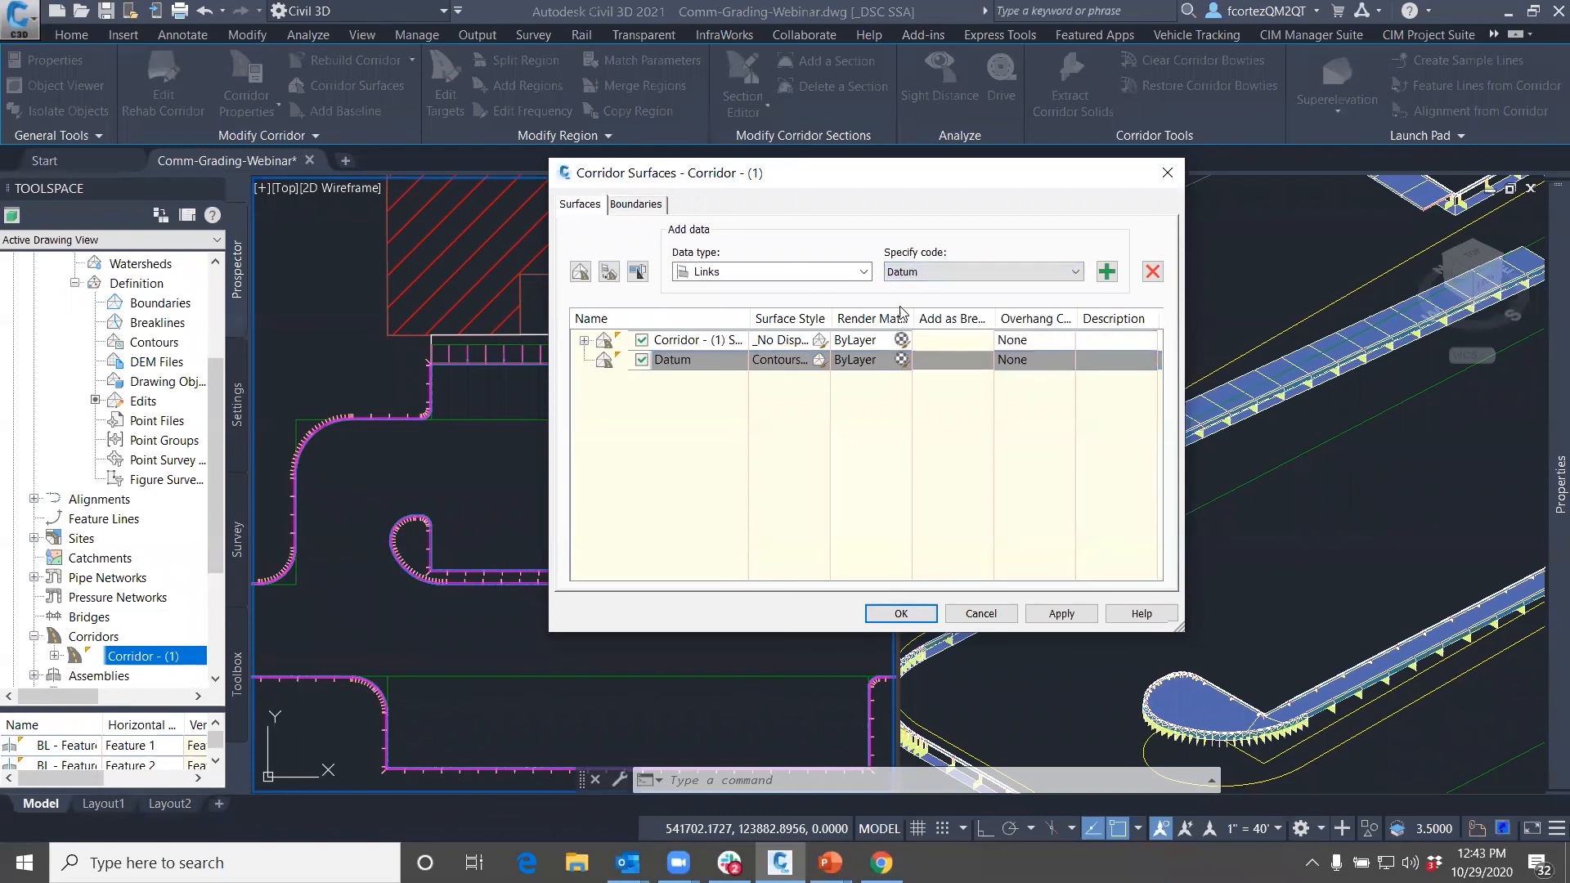
pyautogui.click(1108, 271)
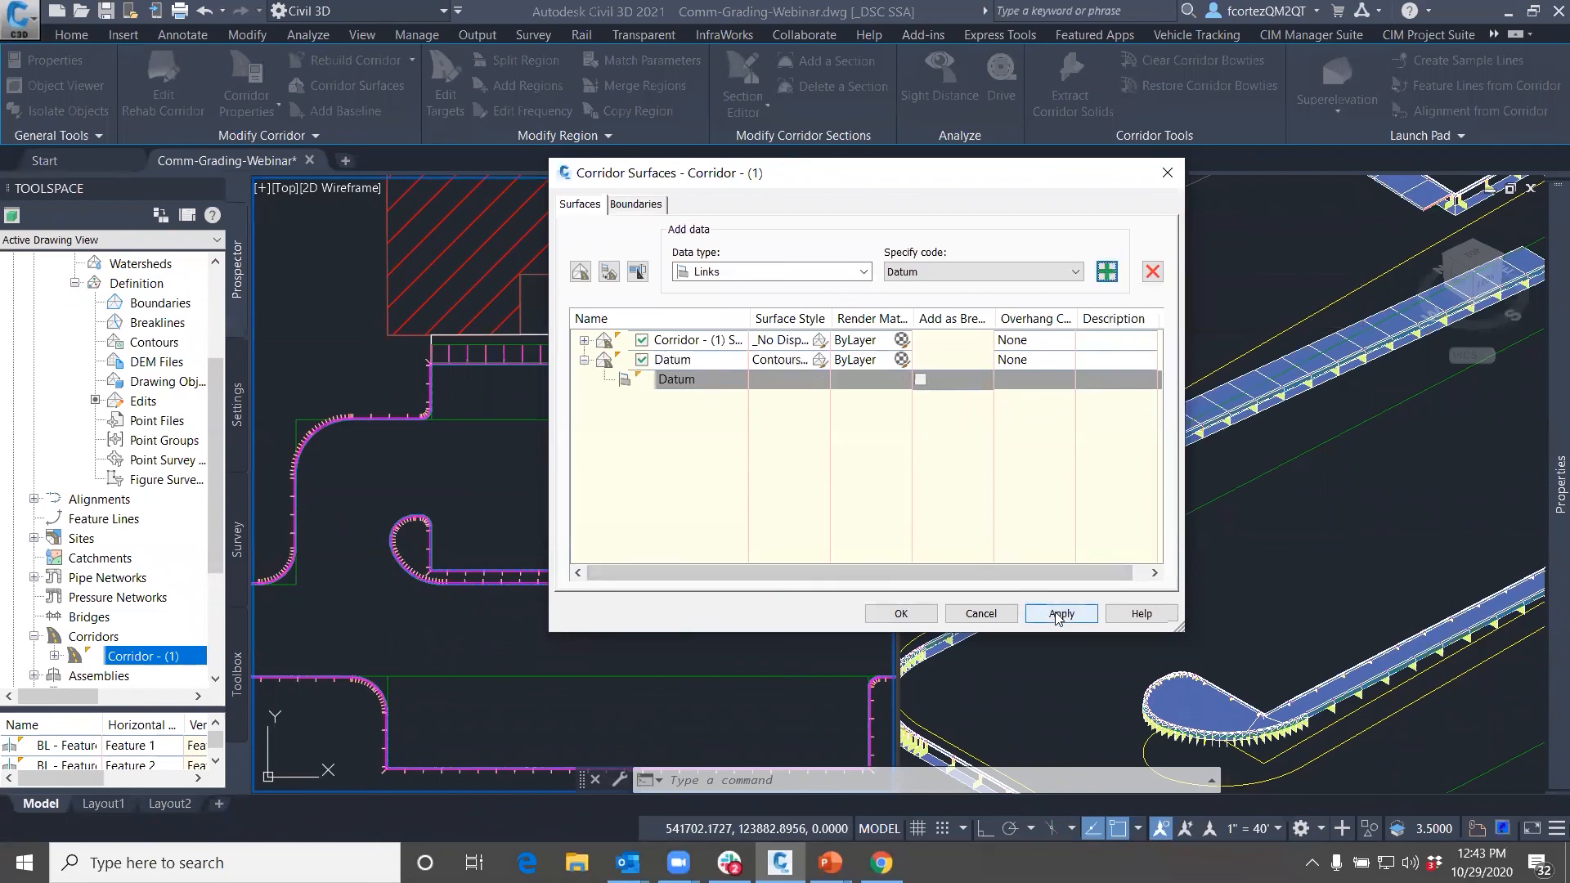
pyautogui.click(892, 613)
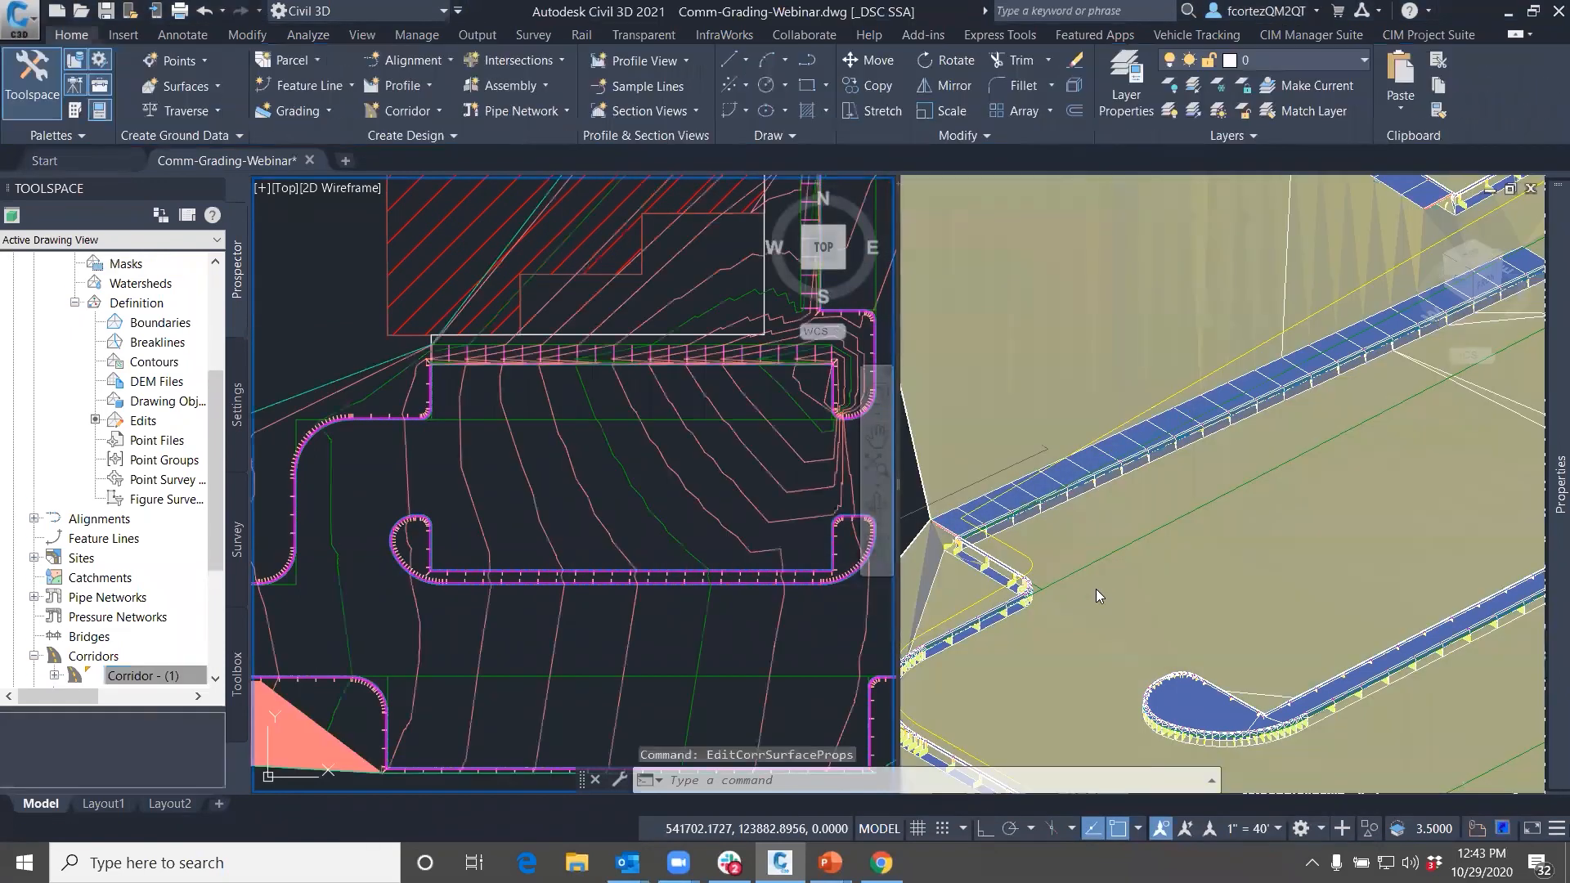
# Inspect the curb sections and the surface beneath them along the sidewalk, parking edge and outer corner in the 3D view
pyautogui.click(1120, 490)
pyautogui.scroll(6, 1120, 492)
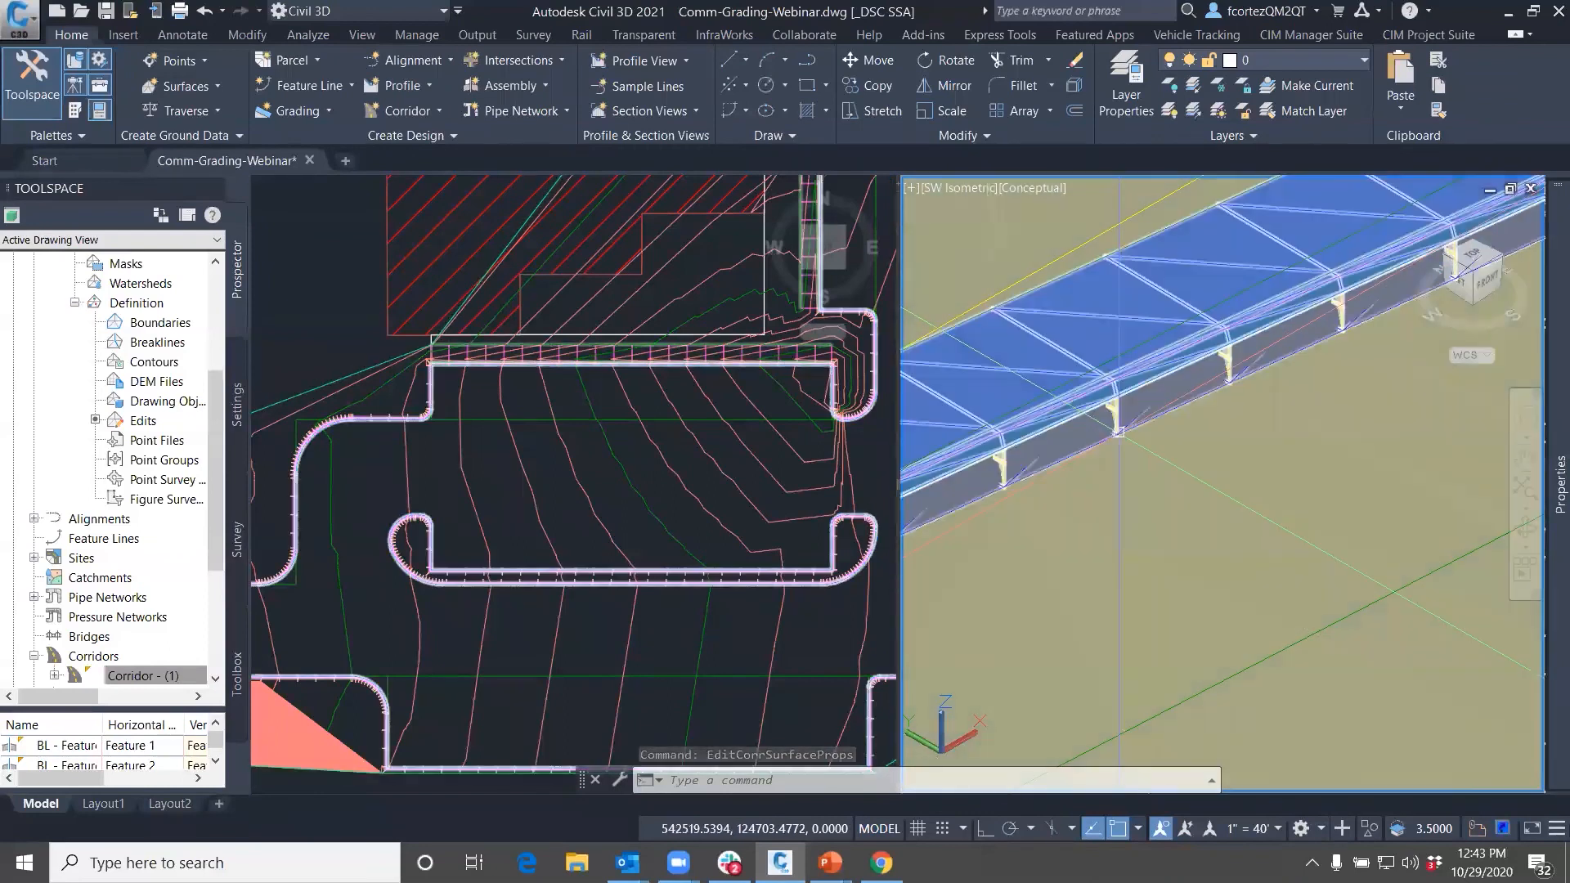
pyautogui.moveTo(1145, 445); pyautogui.dragTo(1366, 385, button='middle')
pyautogui.scroll(-5, 1167, 501)
pyautogui.moveTo(1157, 569); pyautogui.dragTo(1150, 345, button='middle')
pyautogui.moveTo(1312, 541); pyautogui.dragTo(1040, 498, button='middle')
pyautogui.moveTo(1327, 588); pyautogui.dragTo(1087, 368, button='middle')
pyautogui.moveTo(1237, 487); pyautogui.dragTo(1026, 368, button='middle')
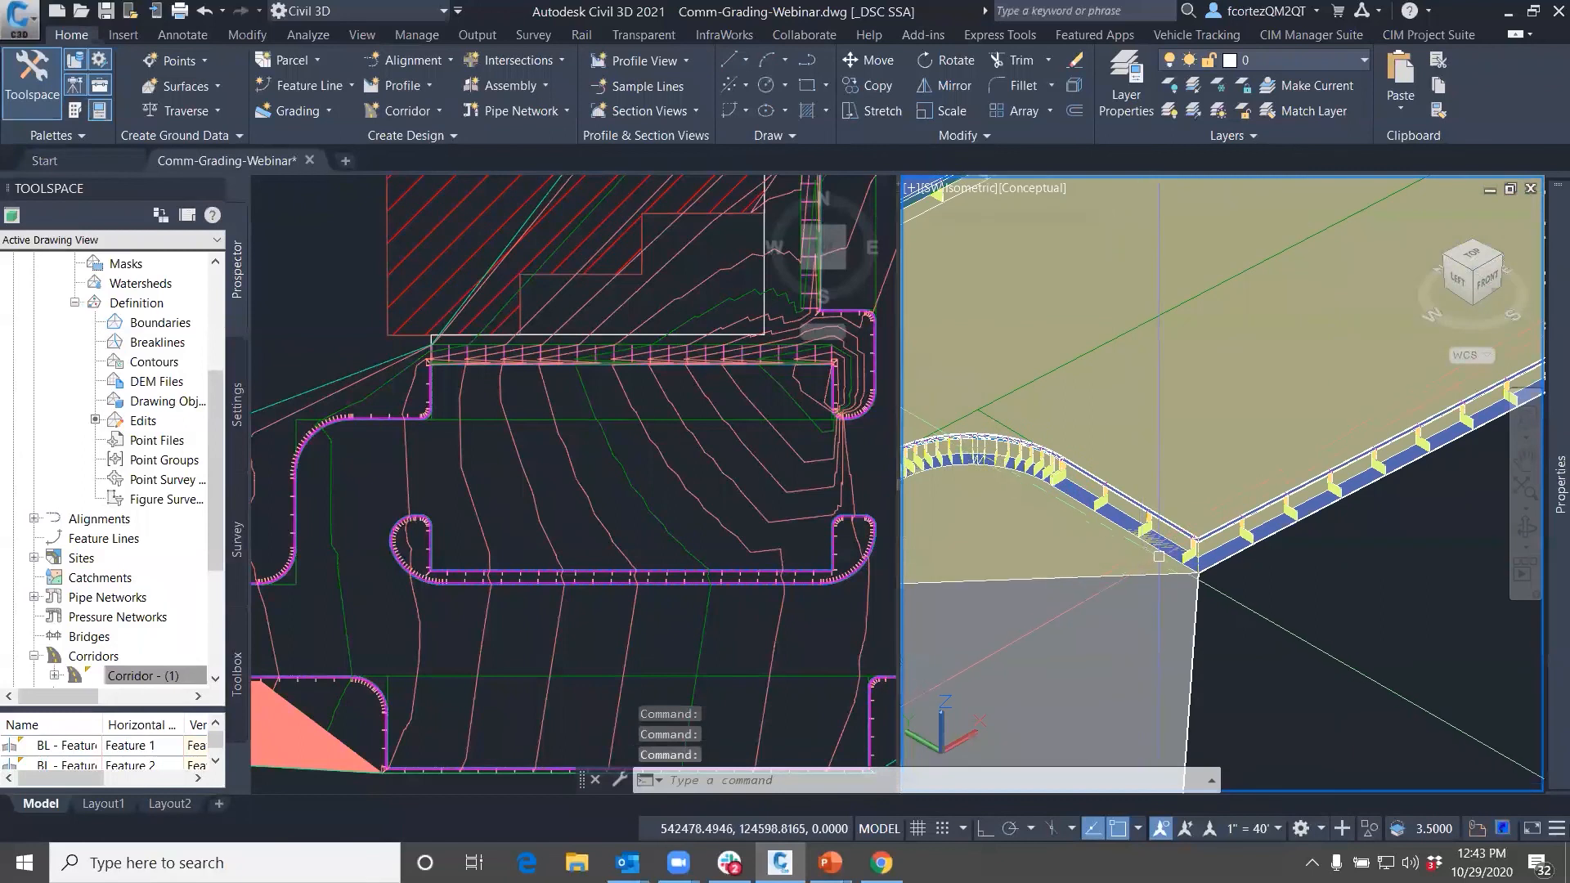
pyautogui.scroll(3, 1159, 556)
pyautogui.scroll(2, 1199, 575)
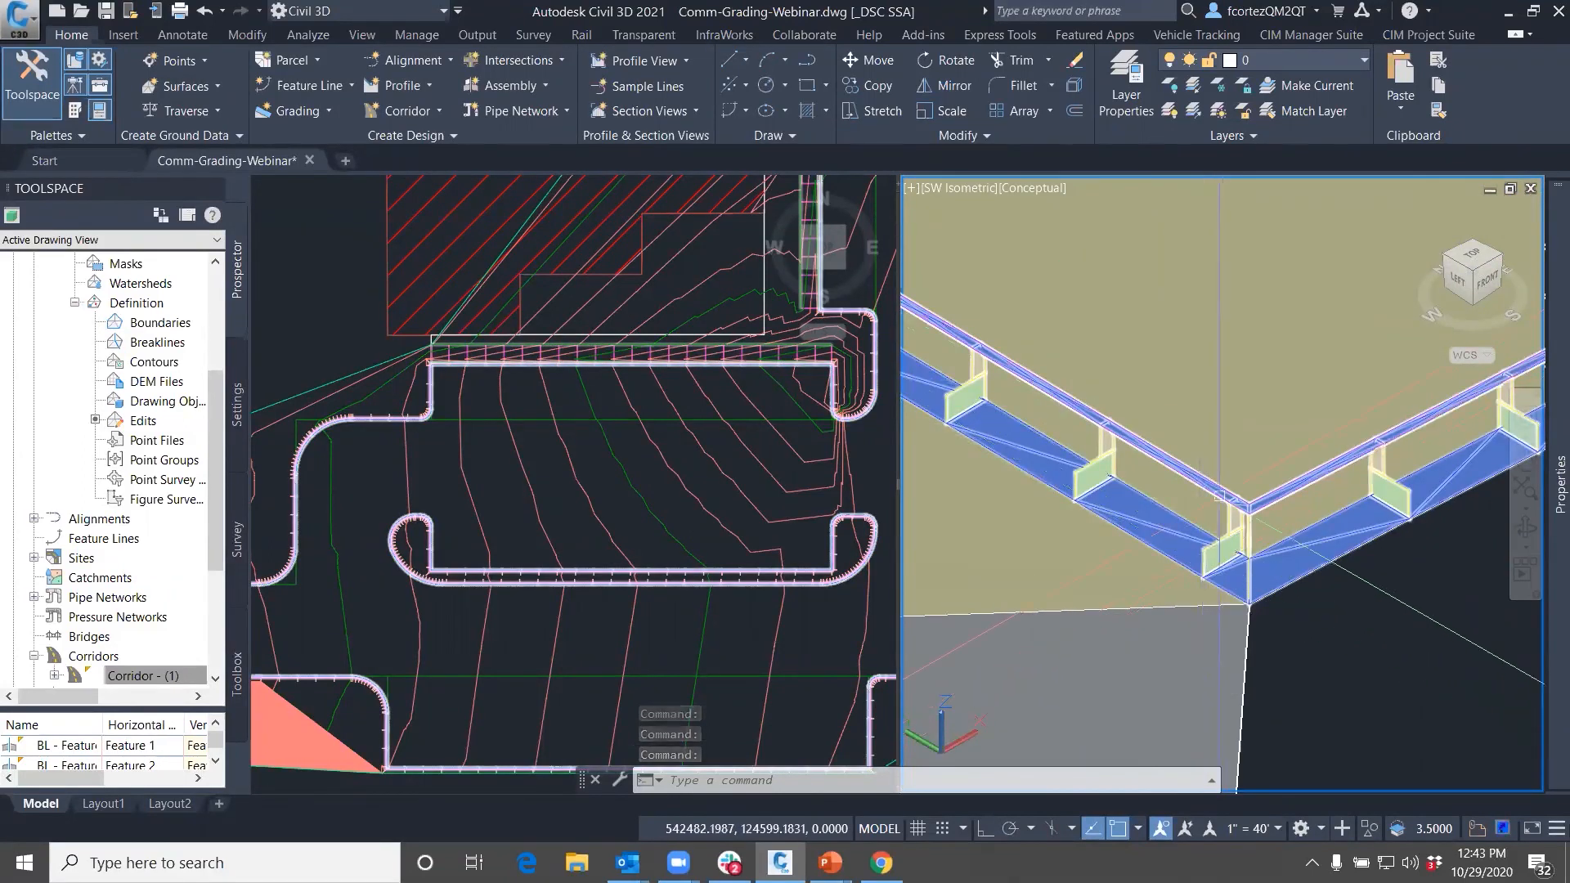
pyautogui.scroll(-5, 1222, 487)
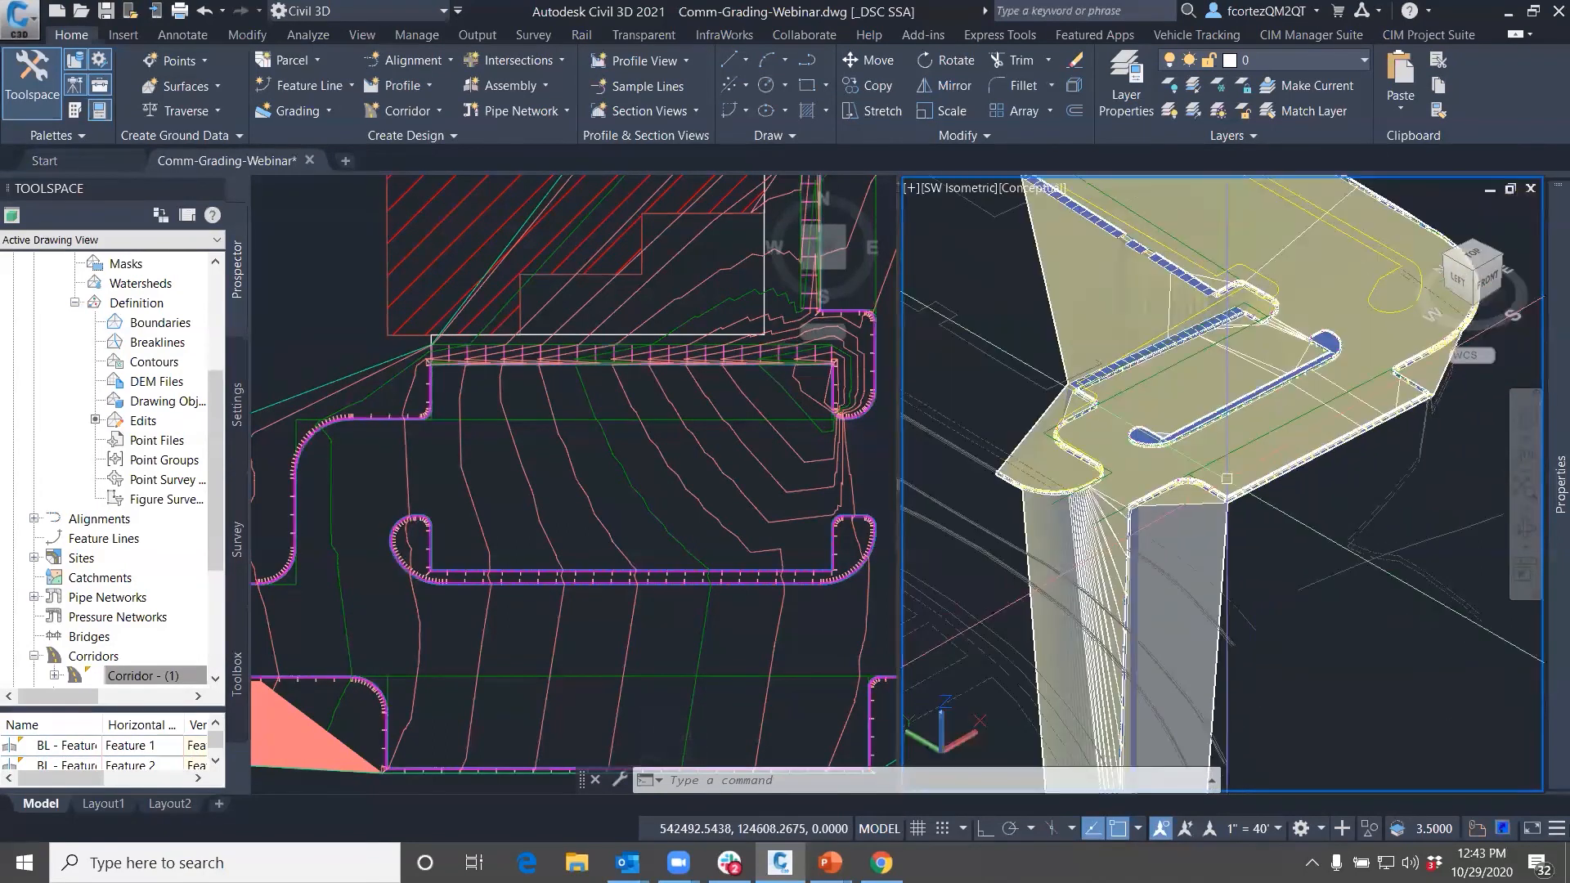
pyautogui.moveTo(1227, 478); pyautogui.dragTo(1123, 579, button='middle')
pyautogui.click(1208, 489)
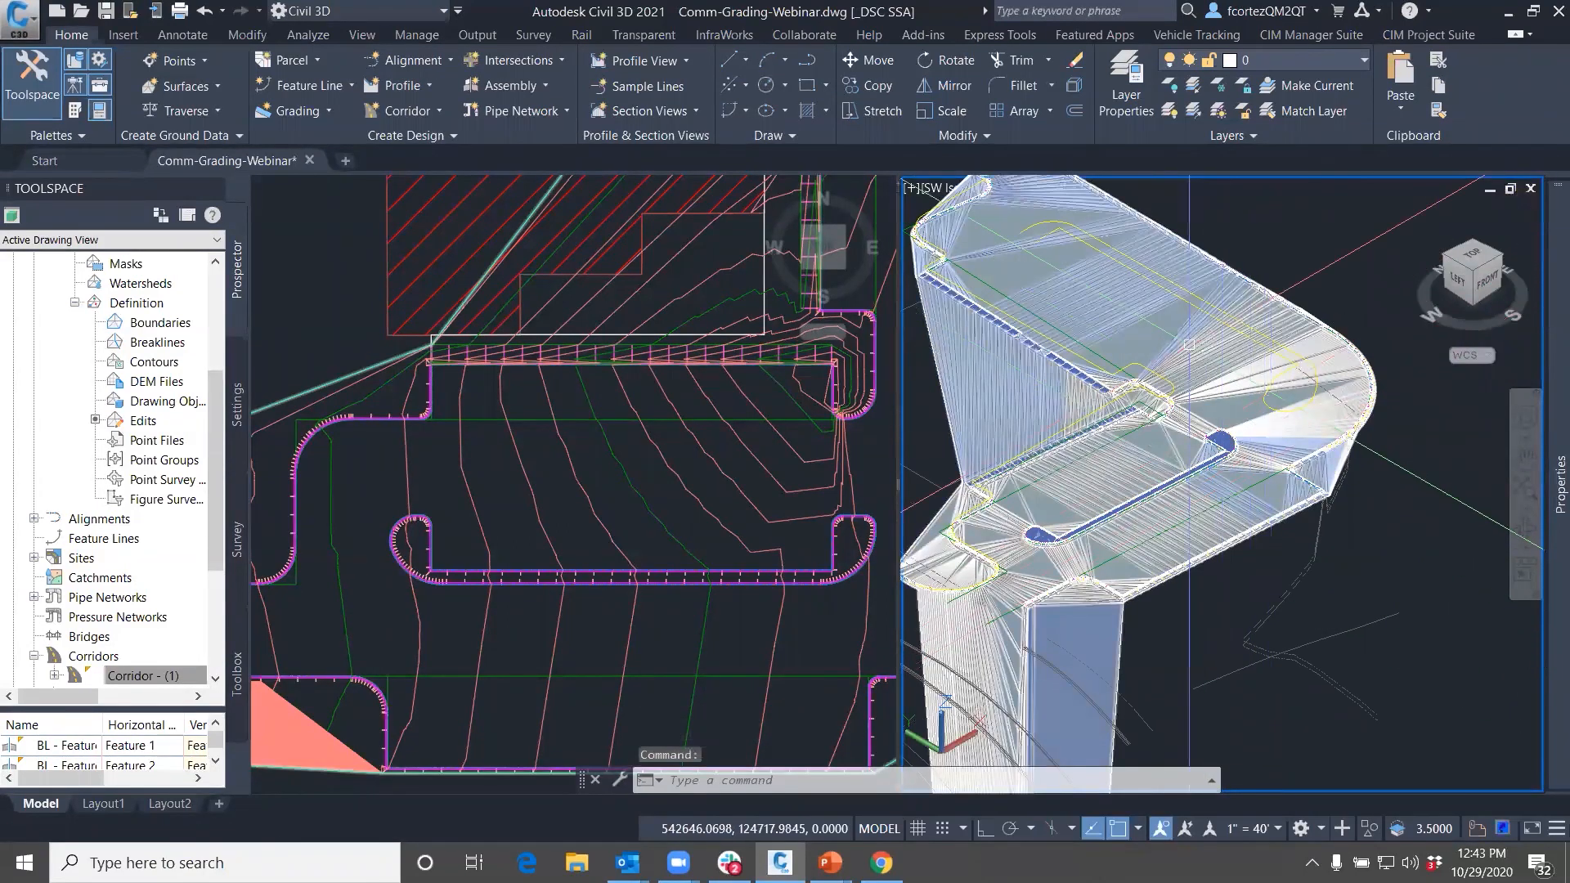
pyautogui.moveTo(1188, 345); pyautogui.dragTo(1261, 414, button='middle')
pyautogui.press('Escape')
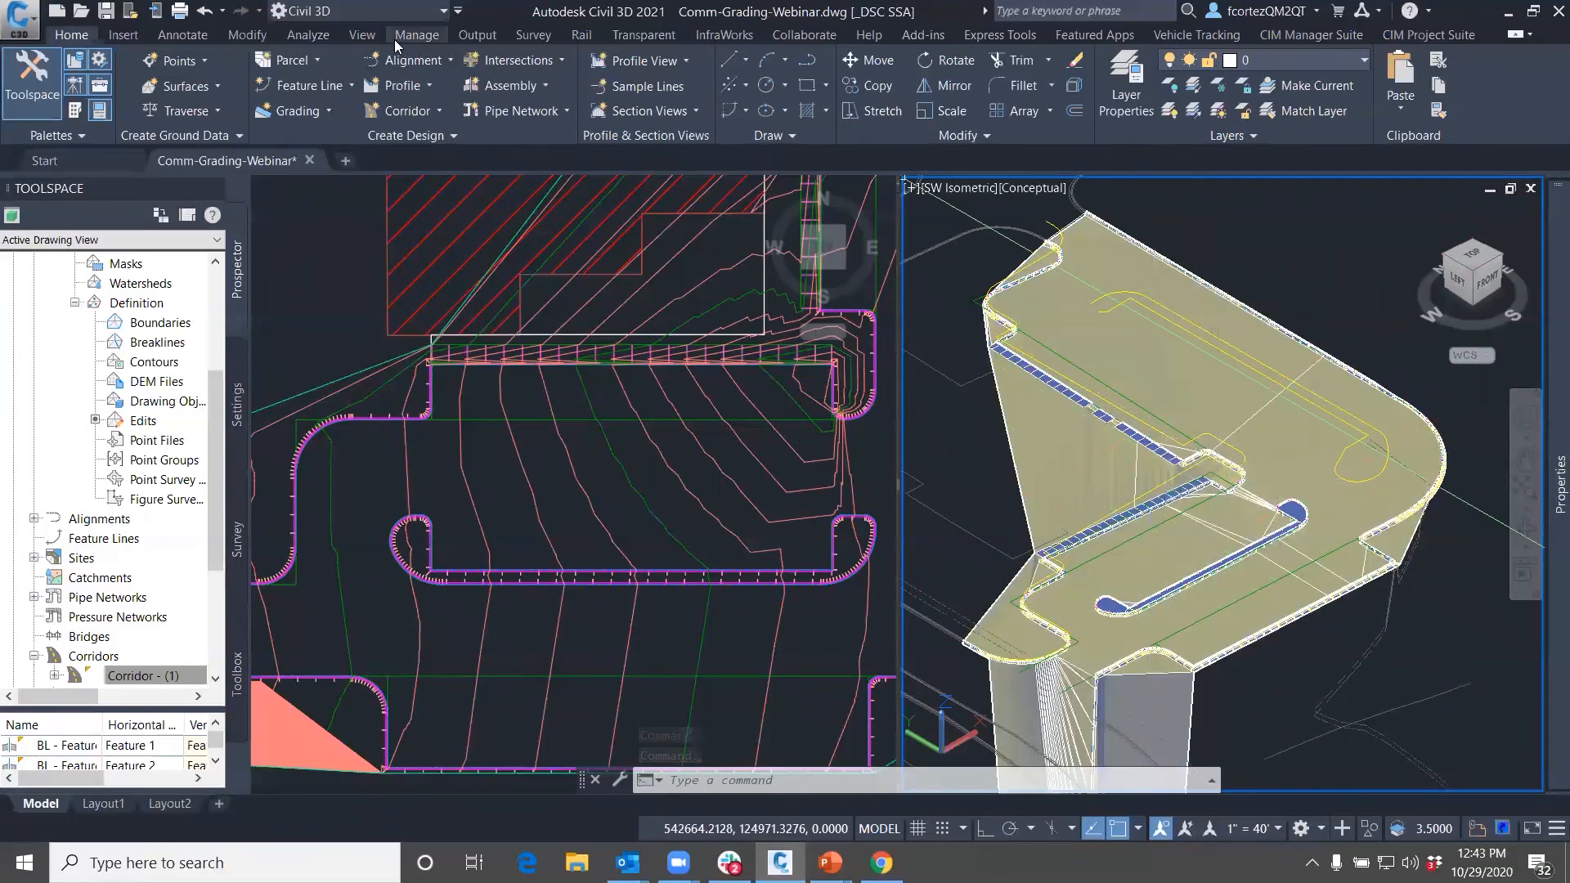
# Start a new TIN volume surface from the Volumes Dashboard and name it CutFill
pyautogui.click(423, 36)
pyautogui.click(461, 38)
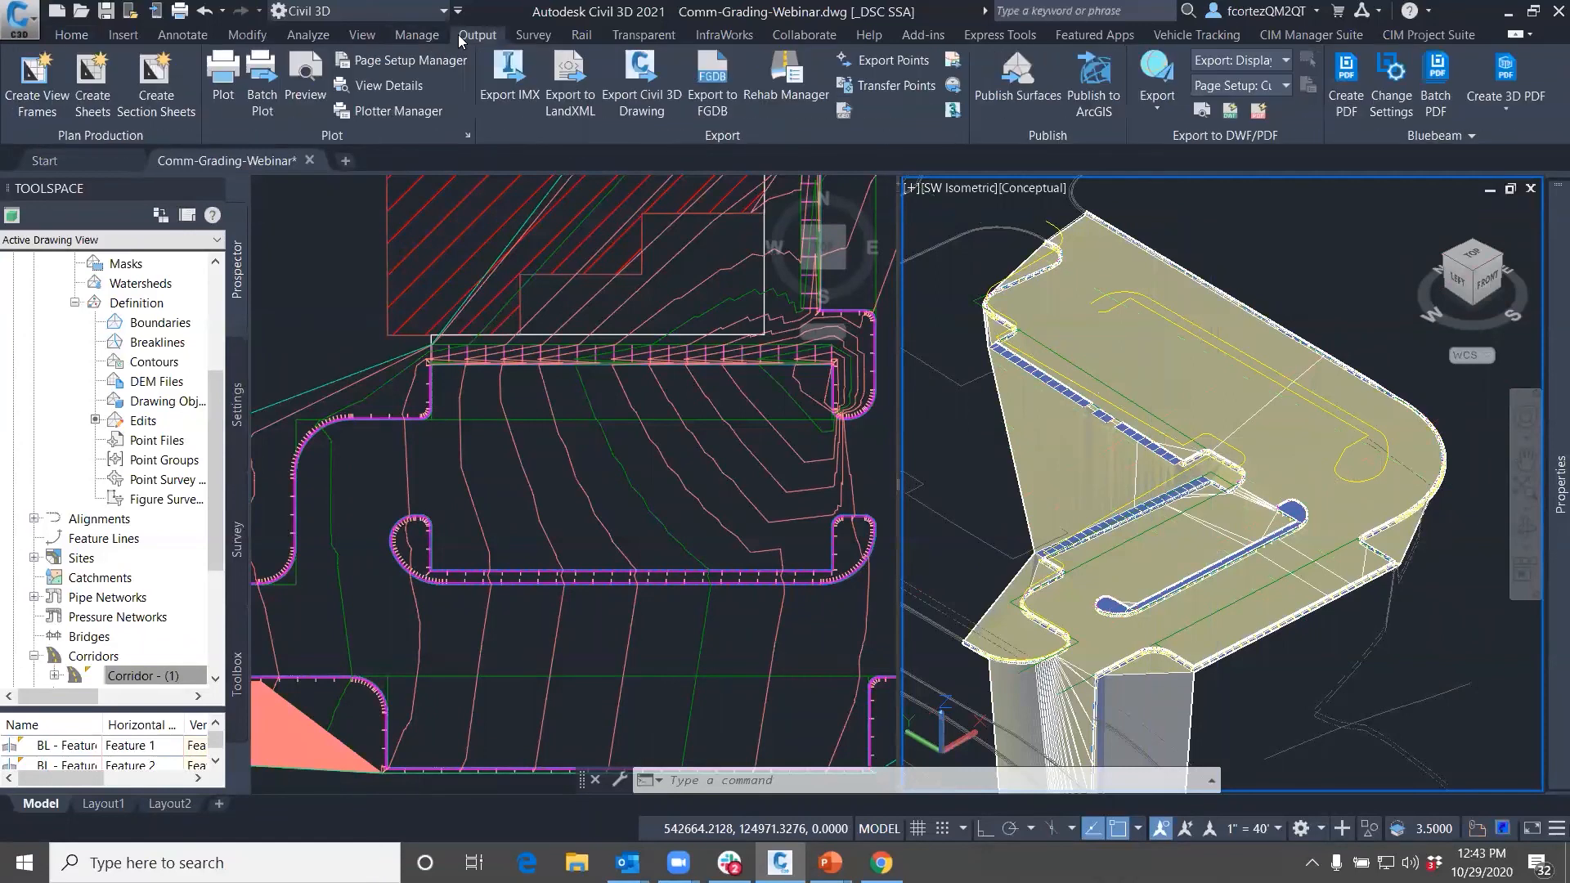
pyautogui.click(327, 35)
pyautogui.click(633, 82)
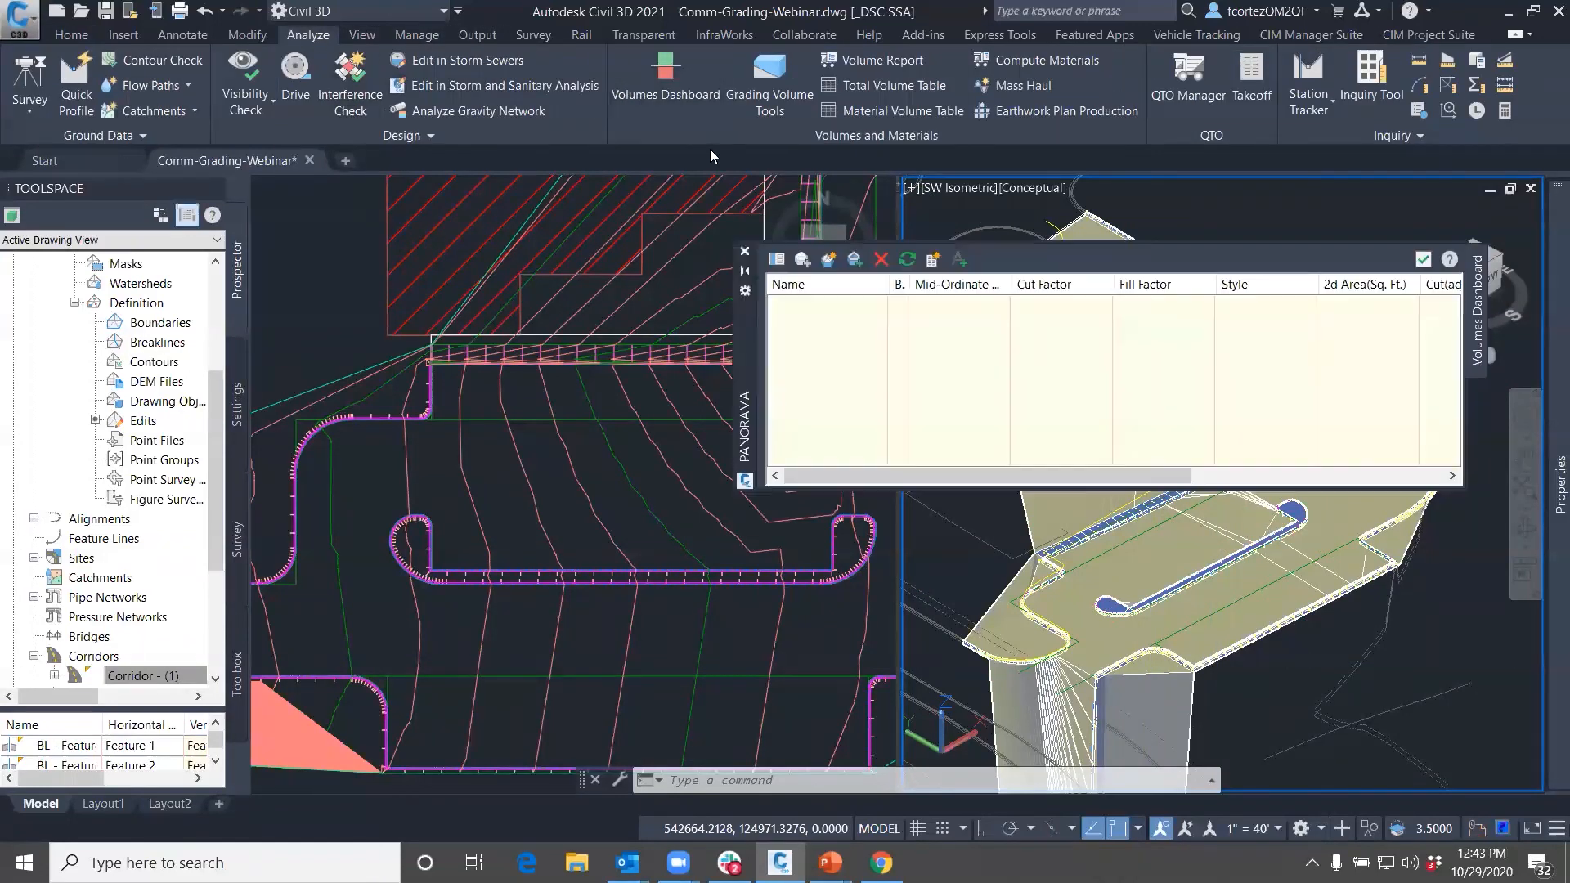
pyautogui.click(827, 260)
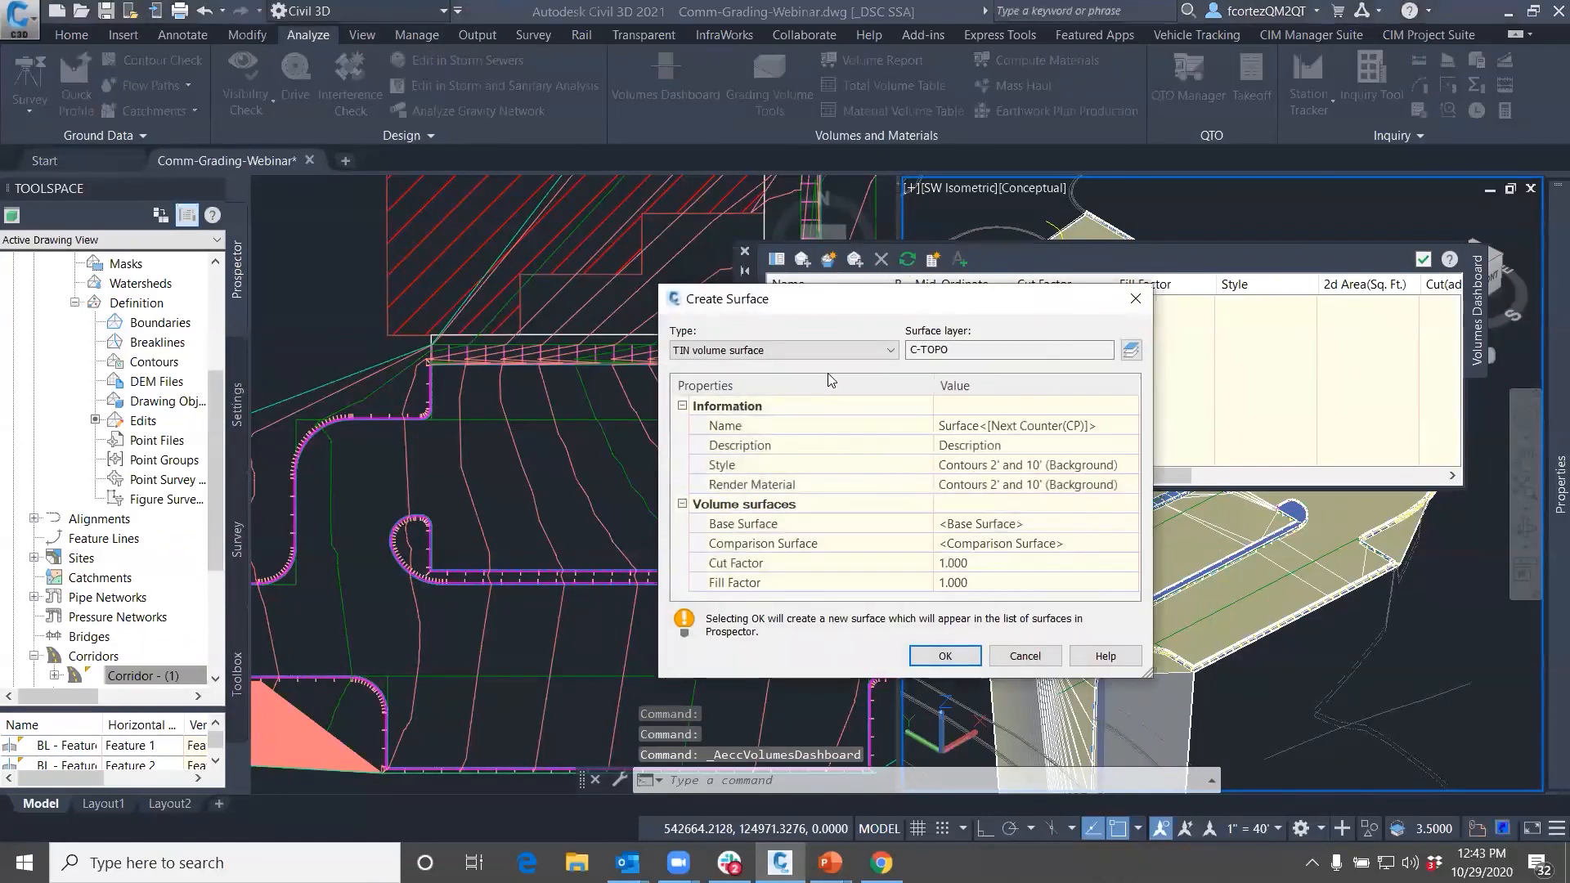
pyautogui.click(1101, 424)
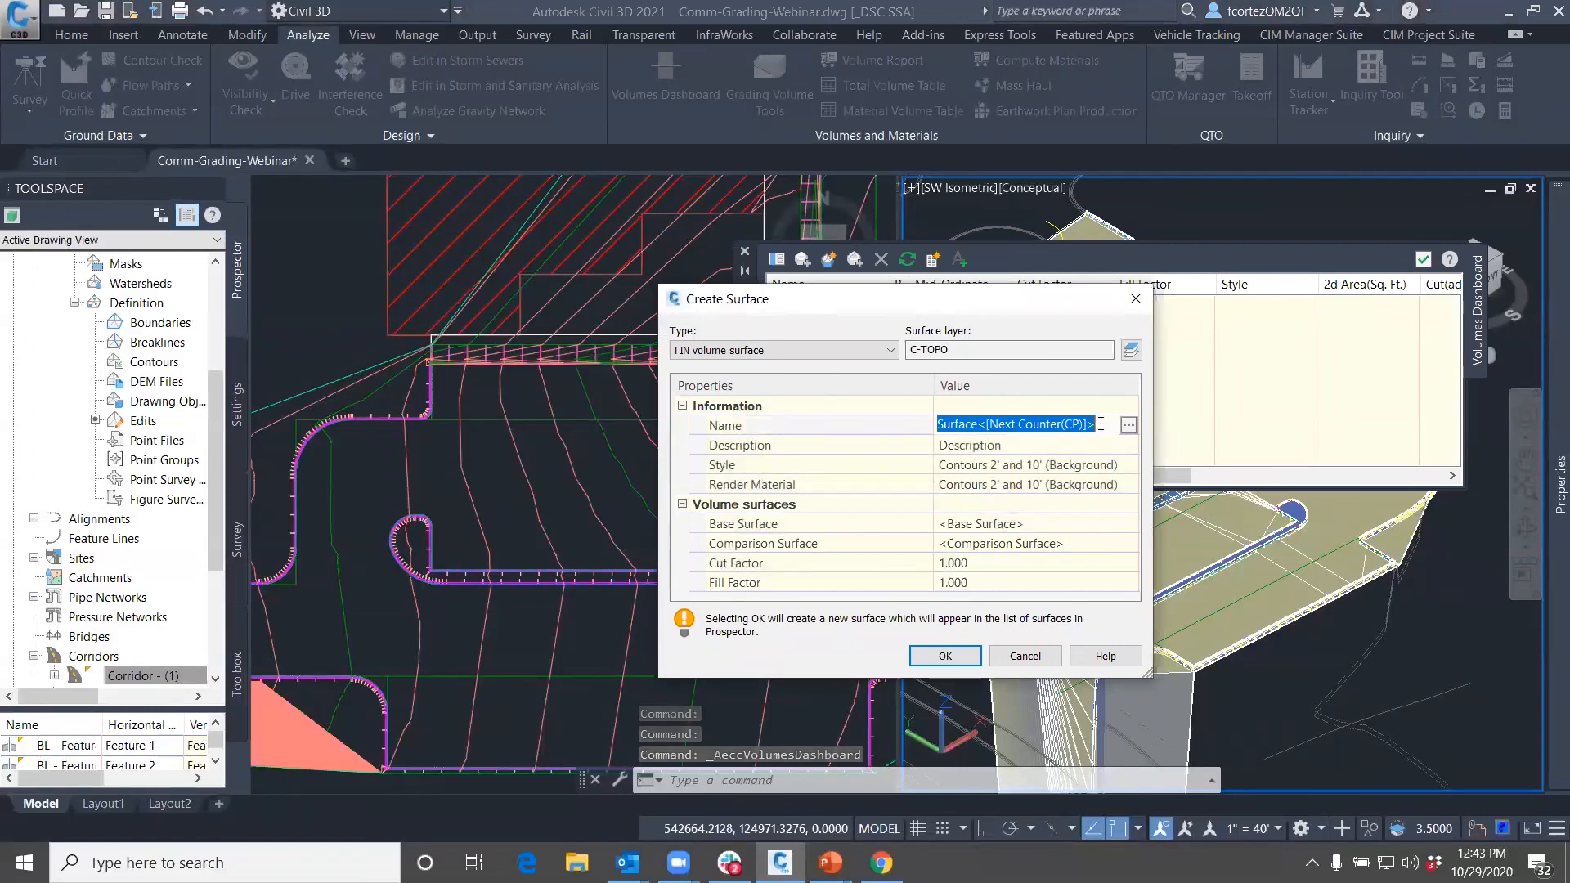
pyautogui.write('Cu')
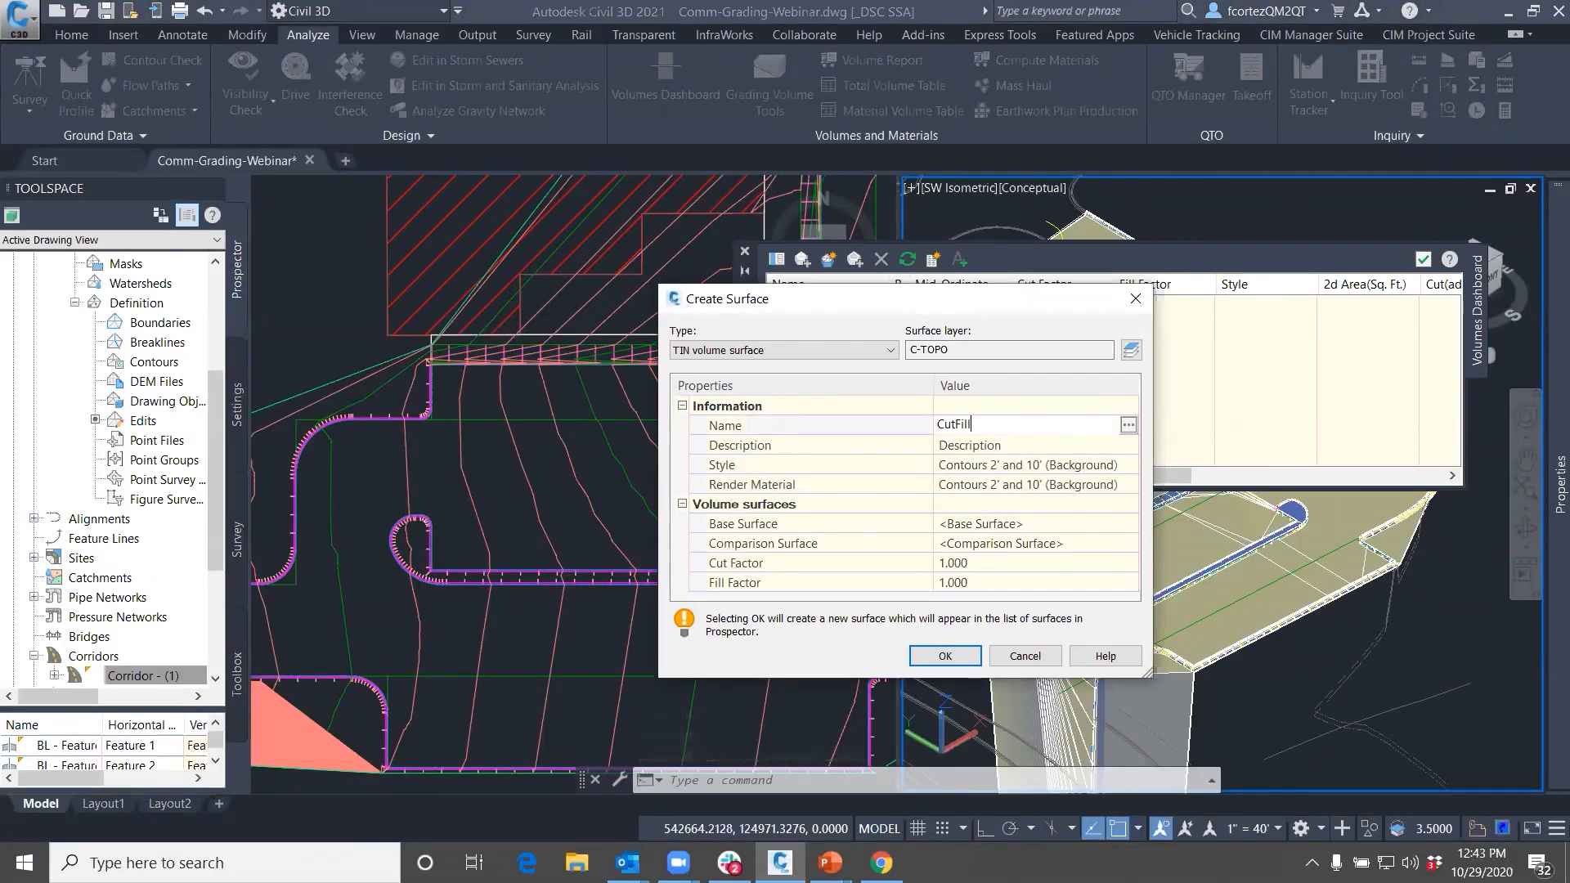
pyautogui.write('tFill')
# Set the CutFill volume surface's style to _No Display
pyautogui.click(1092, 466)
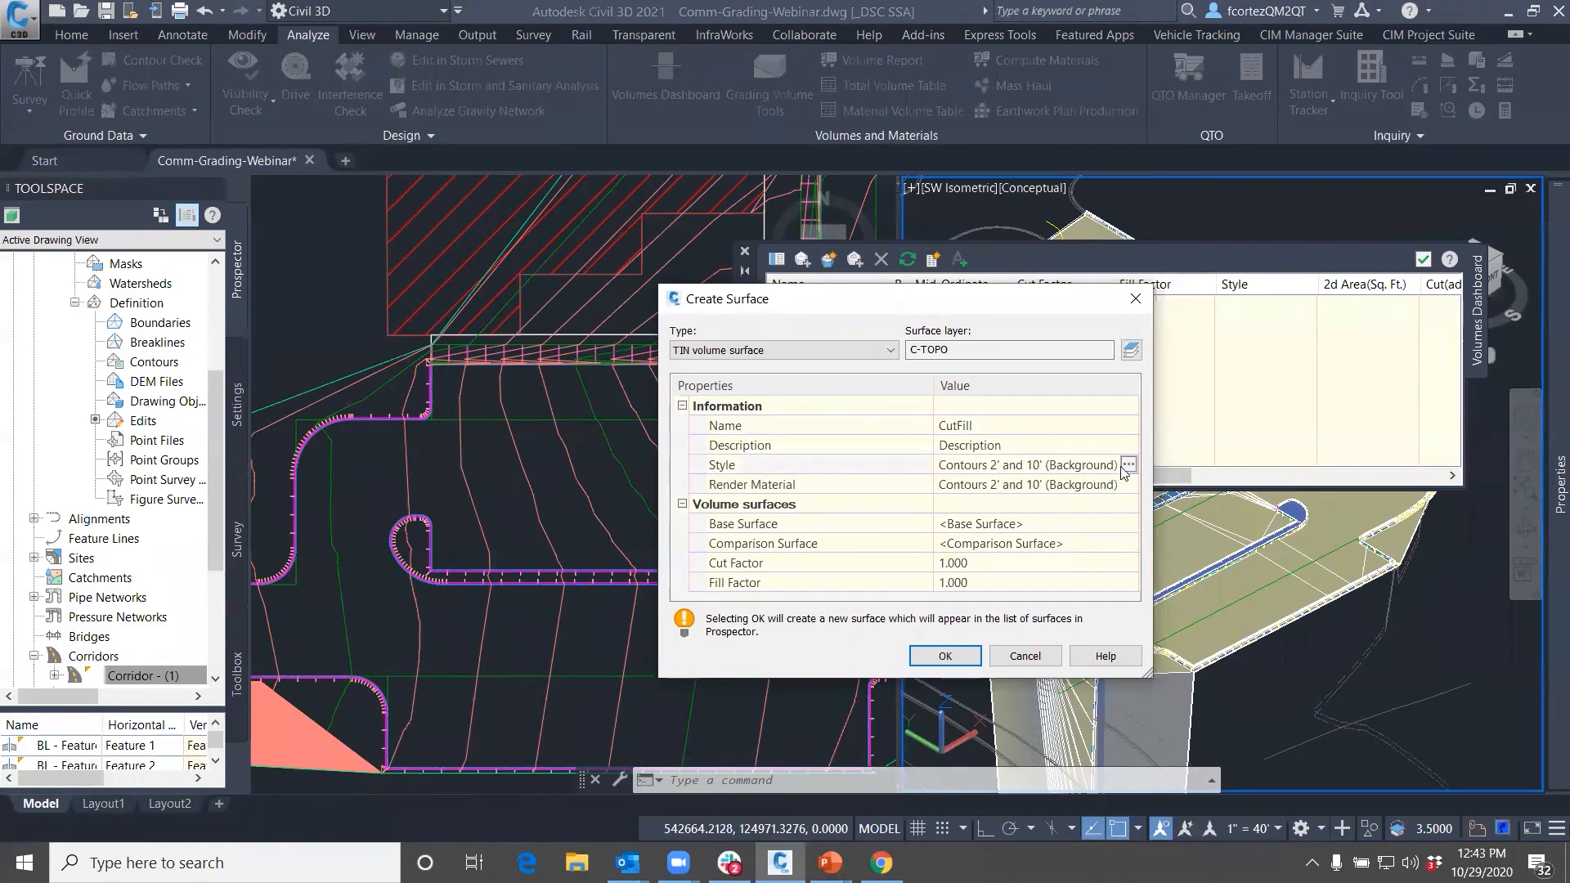
pyautogui.click(1128, 465)
pyautogui.click(731, 333)
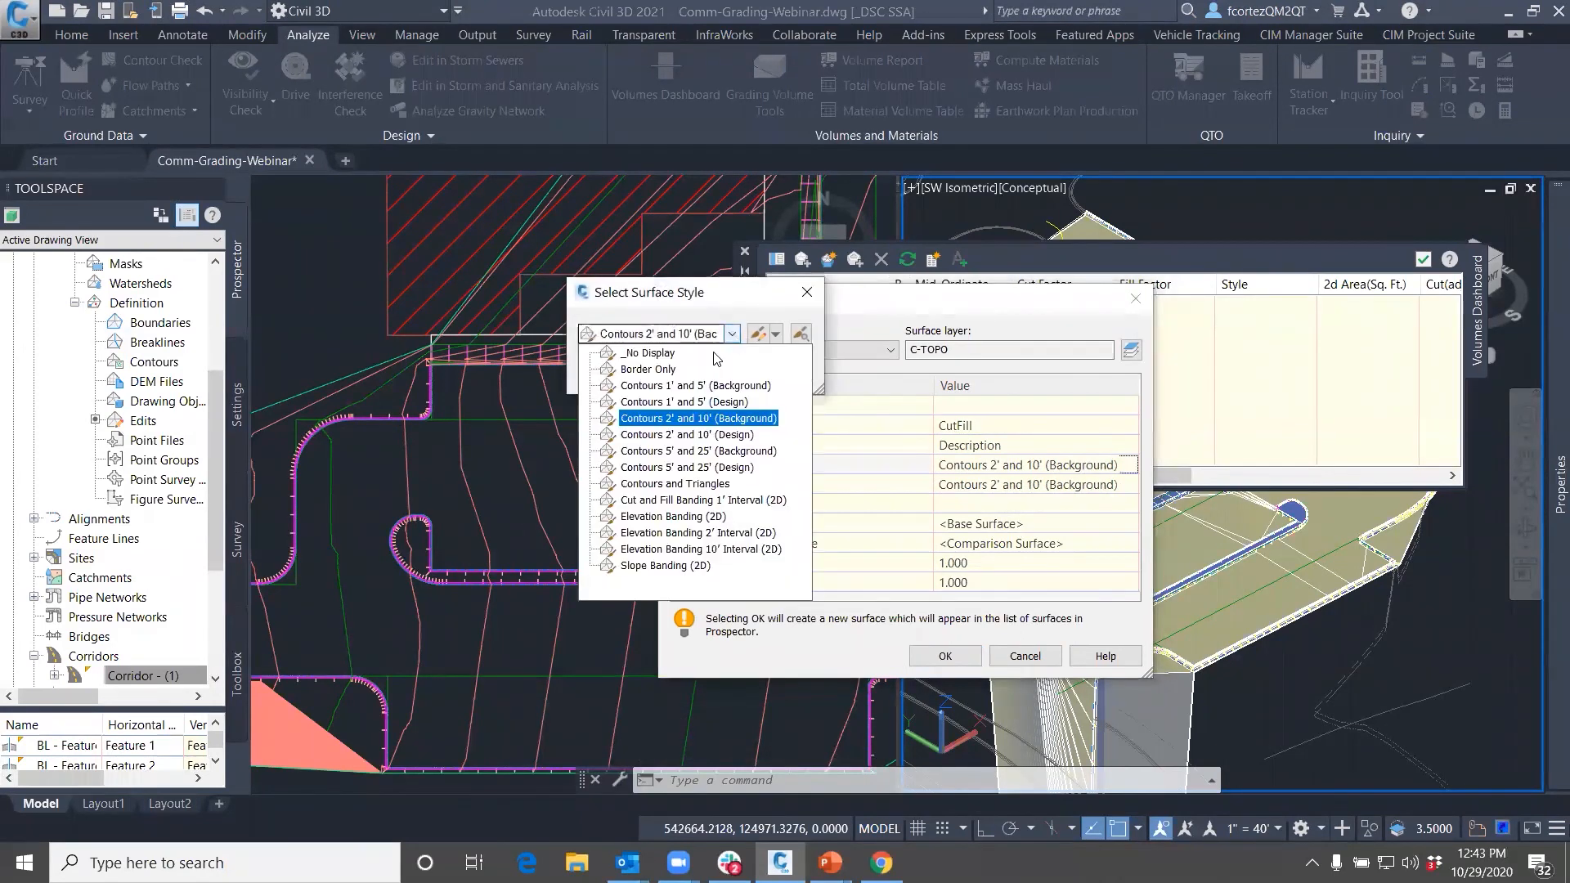
pyautogui.click(643, 355)
pyautogui.click(621, 372)
# Assign the base and comparison surfaces for CutFill and create the volume surface
pyautogui.click(1073, 529)
pyautogui.click(1128, 523)
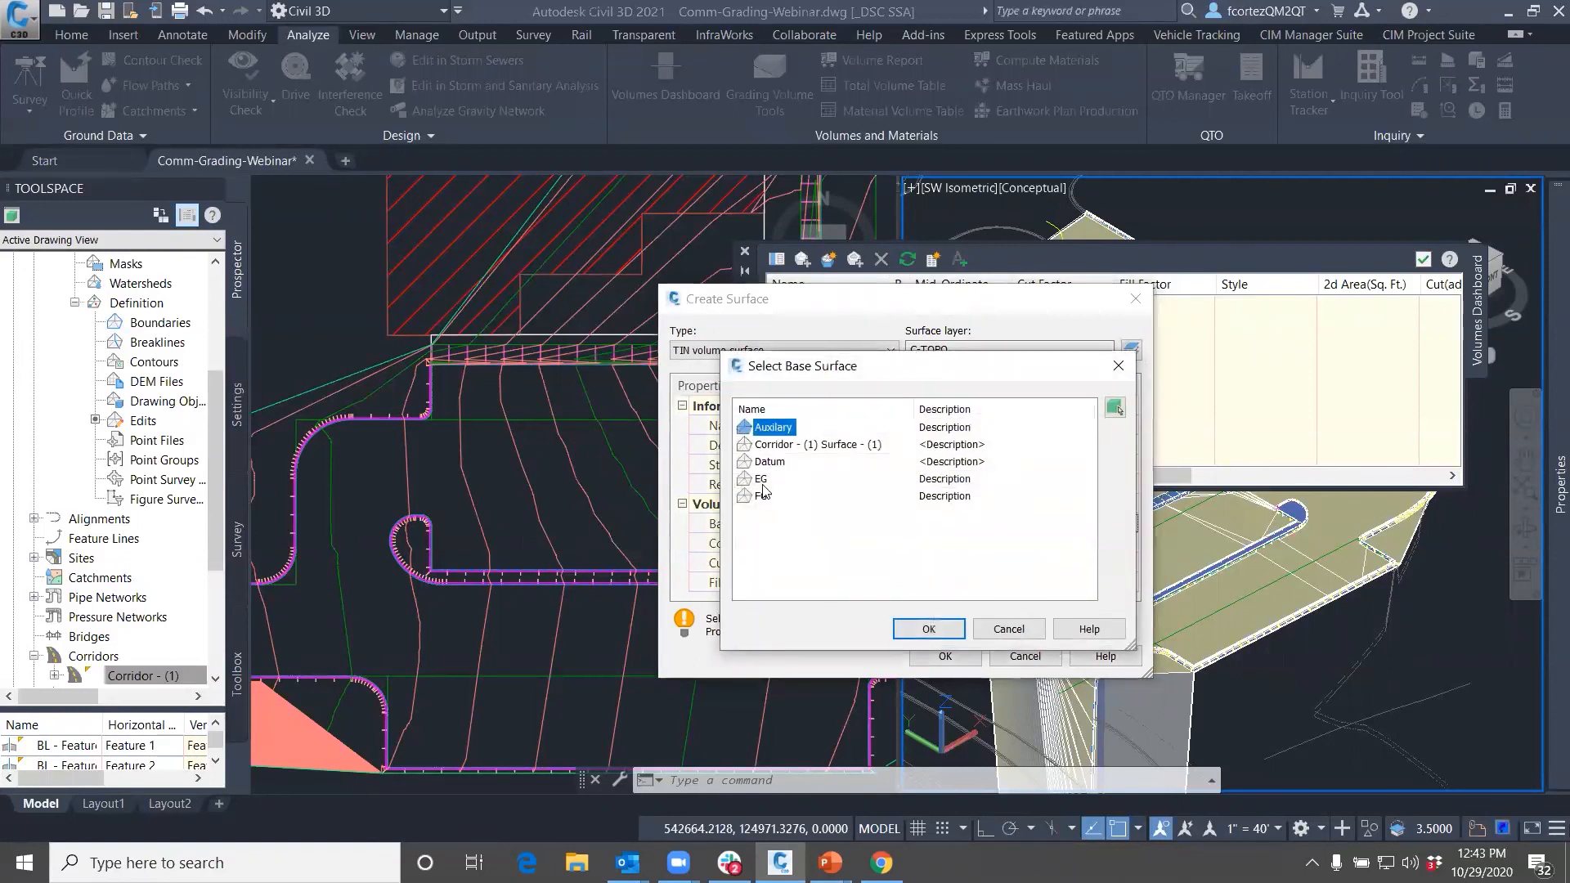
pyautogui.click(928, 629)
pyautogui.click(1030, 547)
pyautogui.click(1129, 543)
pyautogui.click(929, 628)
pyautogui.click(944, 656)
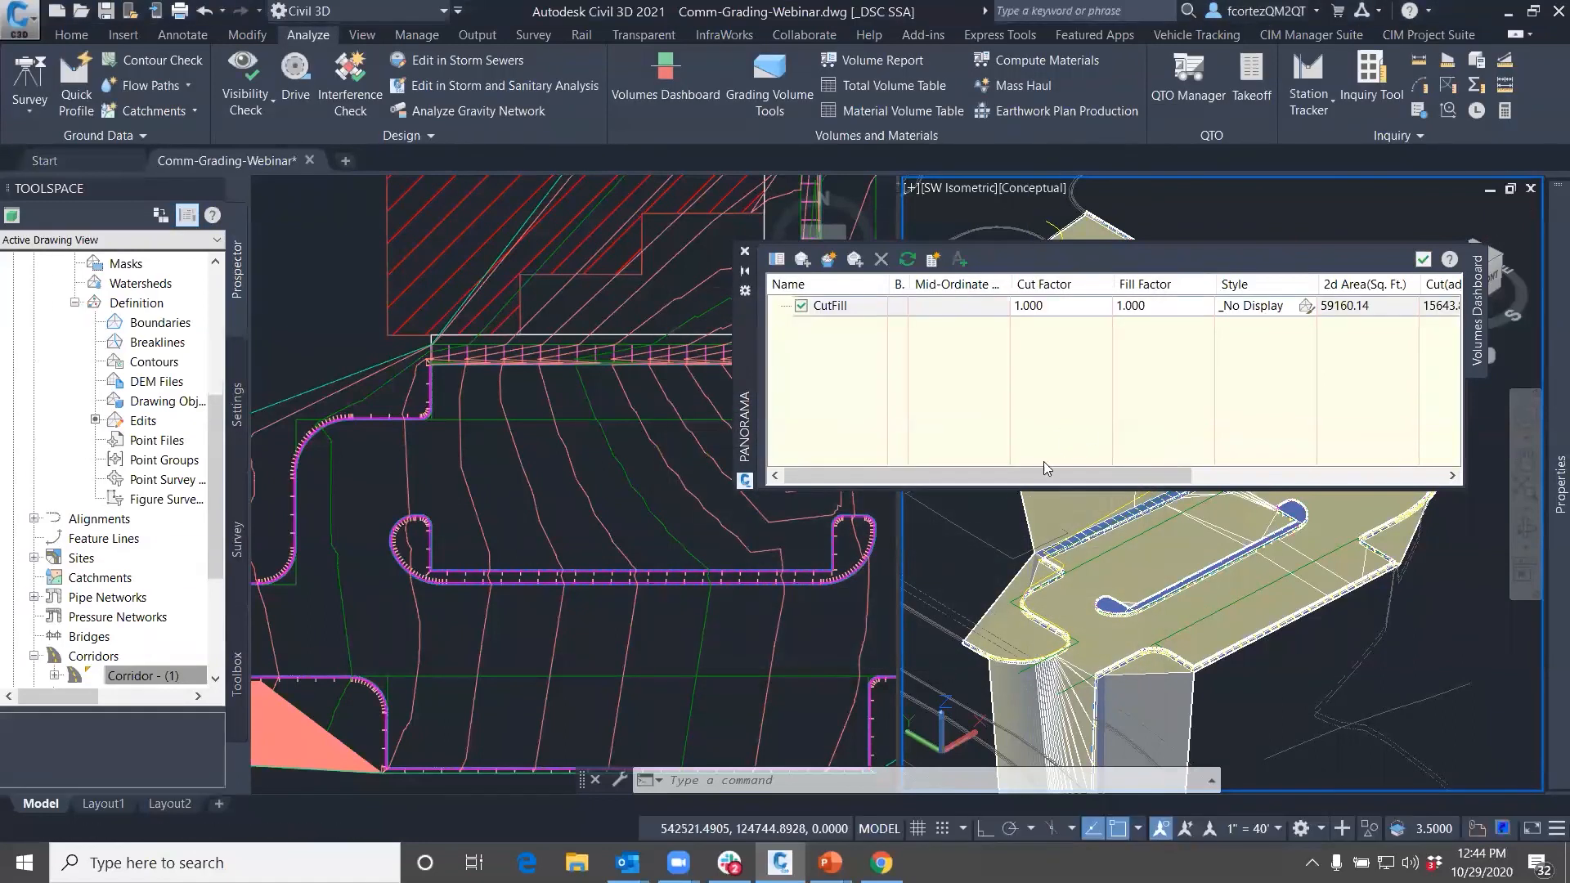
# Review CutFill's adjusted cut, fill and net volumes in the Volumes Dashboard
pyautogui.moveTo(1044, 475); pyautogui.dragTo(1297, 475)
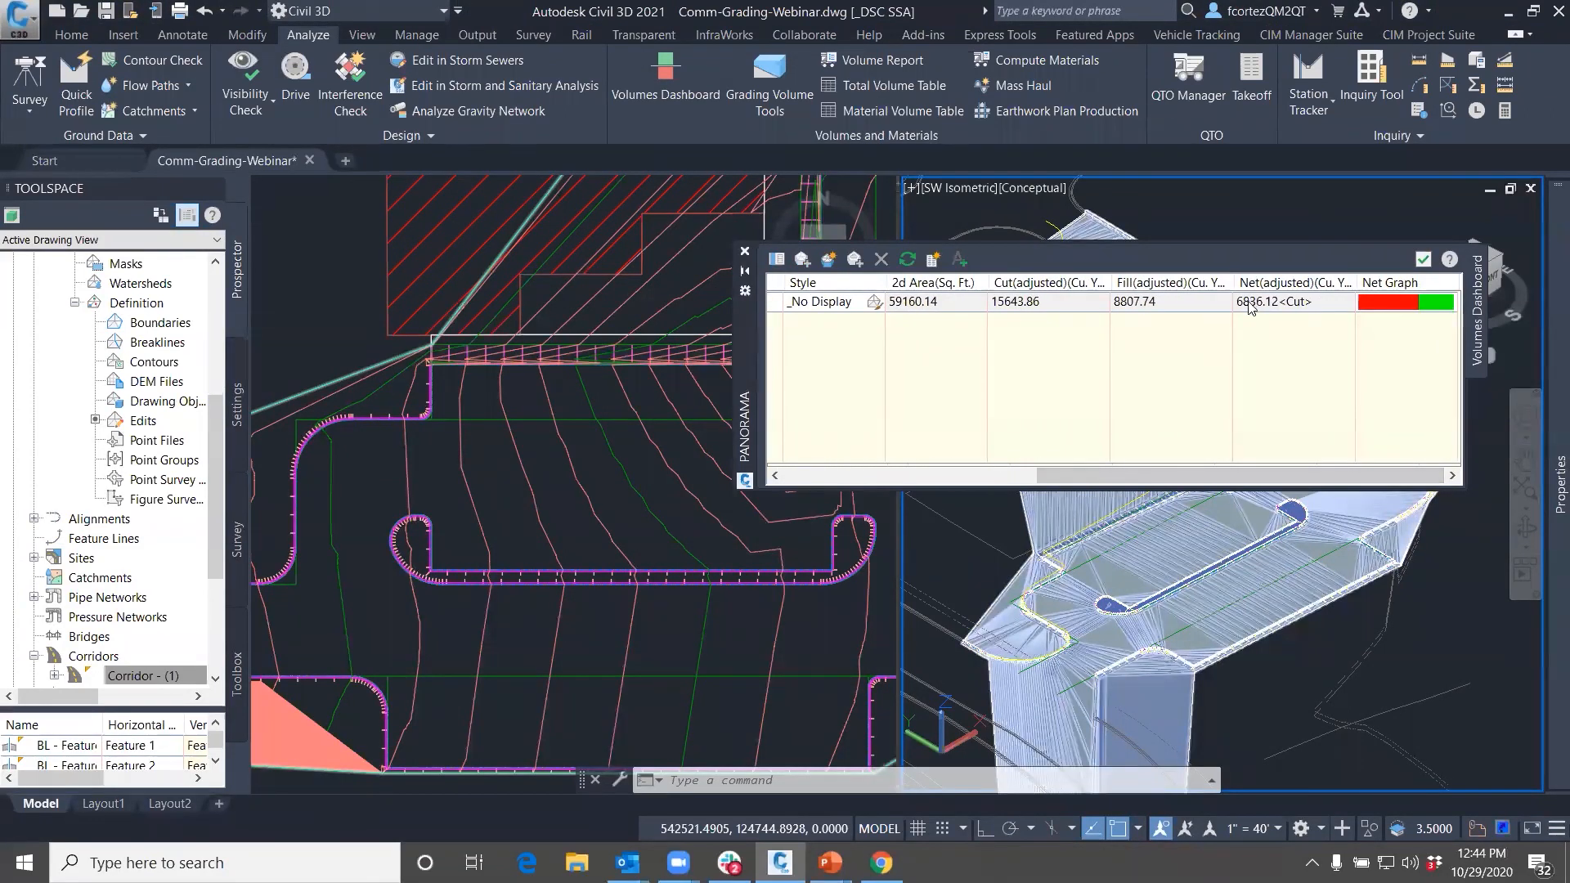
pyautogui.click(1423, 260)
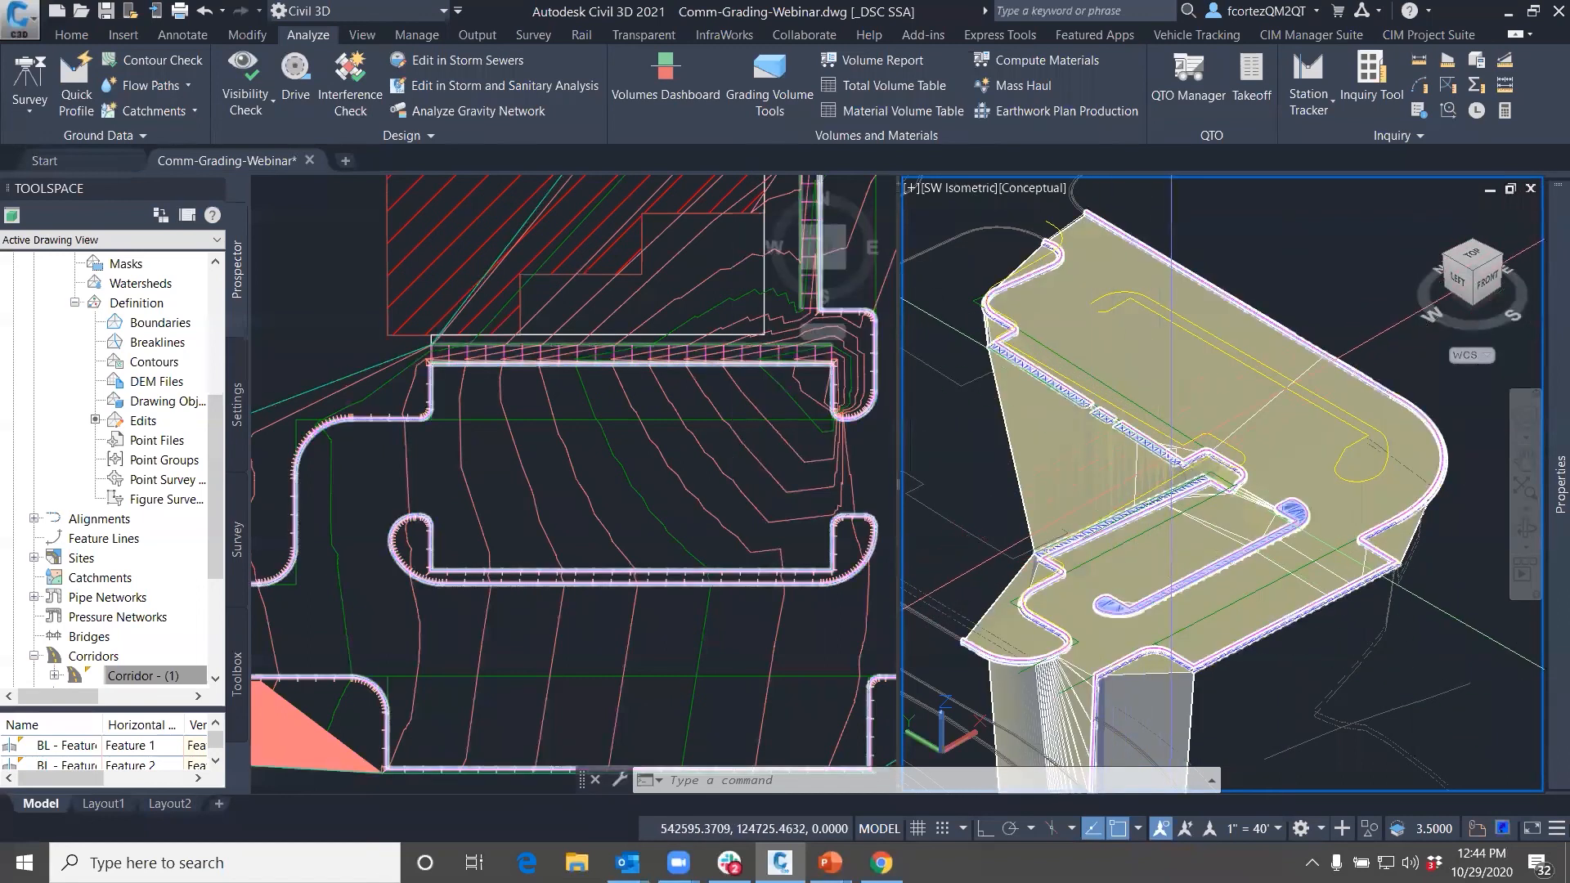
pyautogui.click(685, 99)
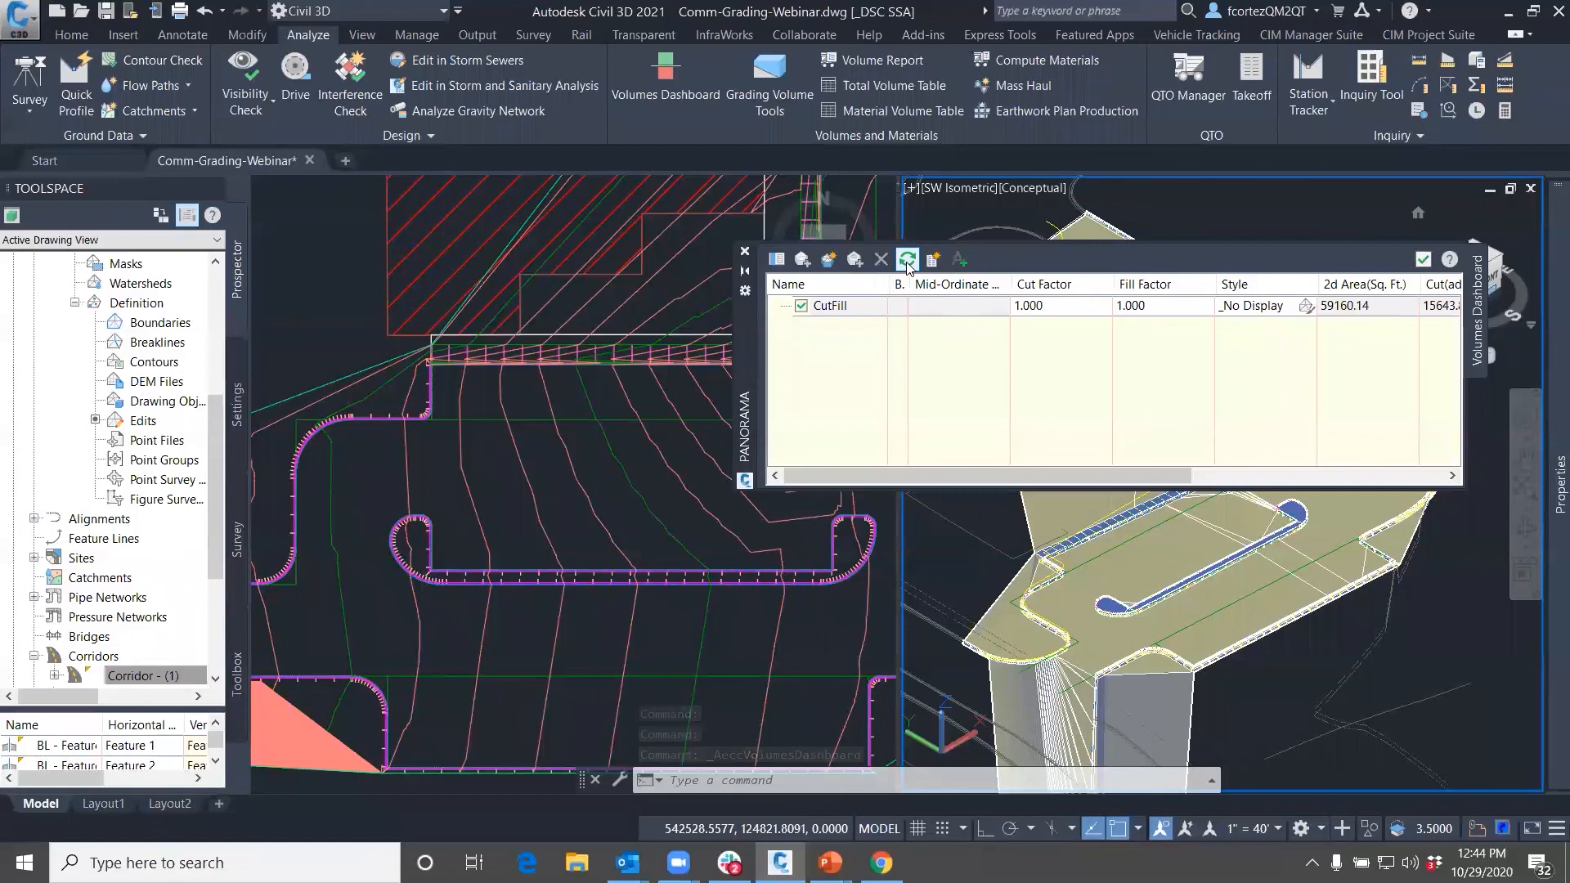
pyautogui.click(1423, 260)
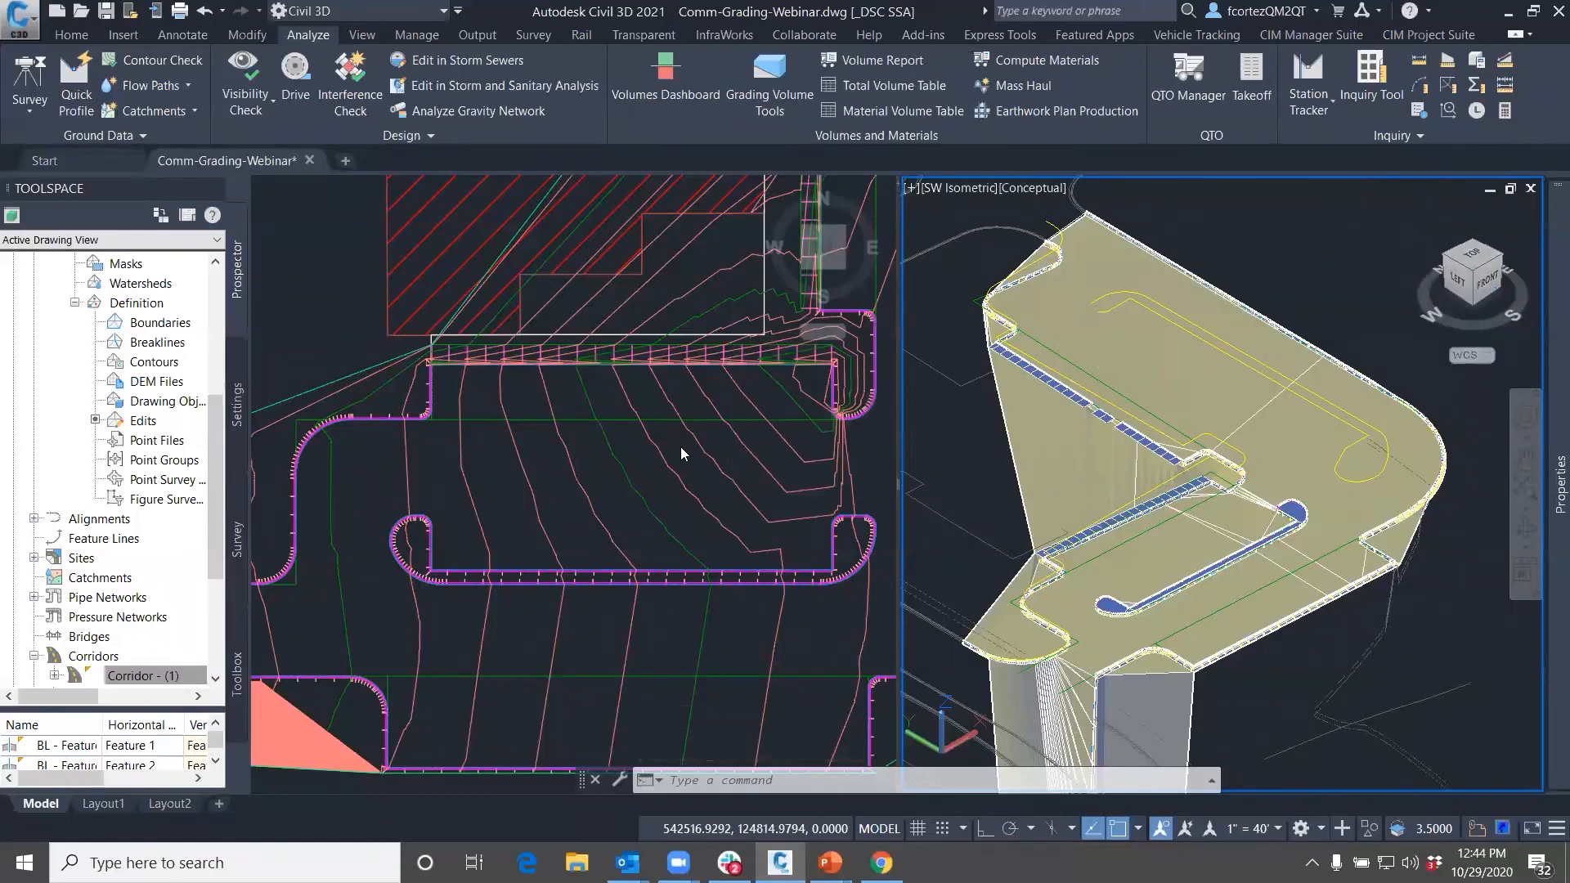
# Examine the surface contours and curb corridor around the parking area and driveway entrance in the plan view
pyautogui.click(536, 477)
pyautogui.scroll(-4, 539, 479)
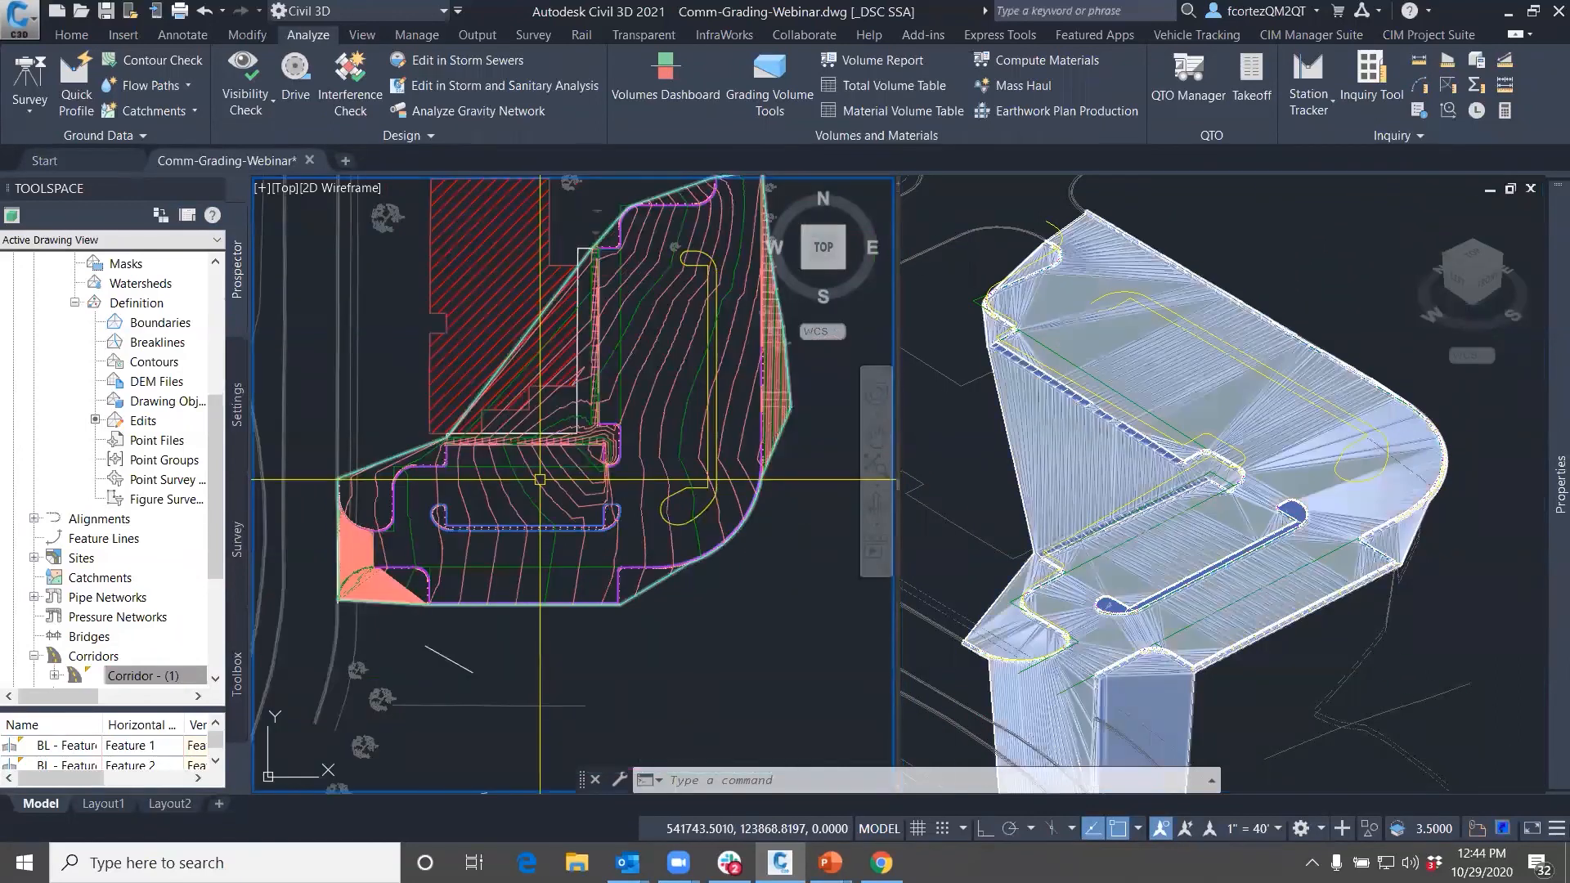
pyautogui.scroll(6, 539, 479)
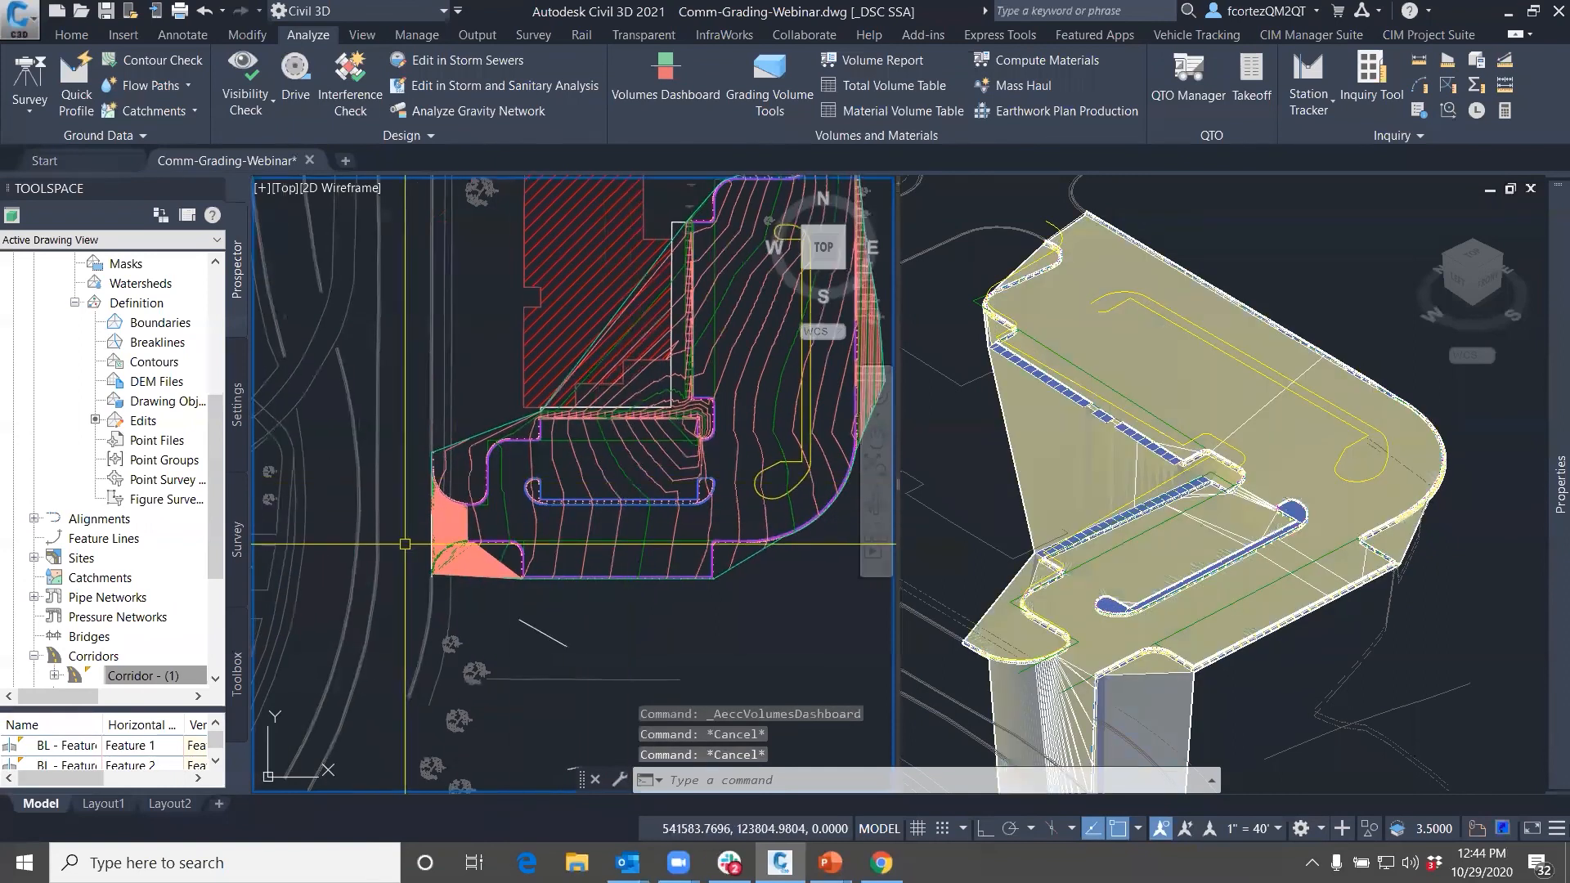
pyautogui.scroll(-4, 457, 532)
pyautogui.moveTo(538, 532); pyautogui.dragTo(410, 543, button='middle')
pyautogui.scroll(2, 417, 543)
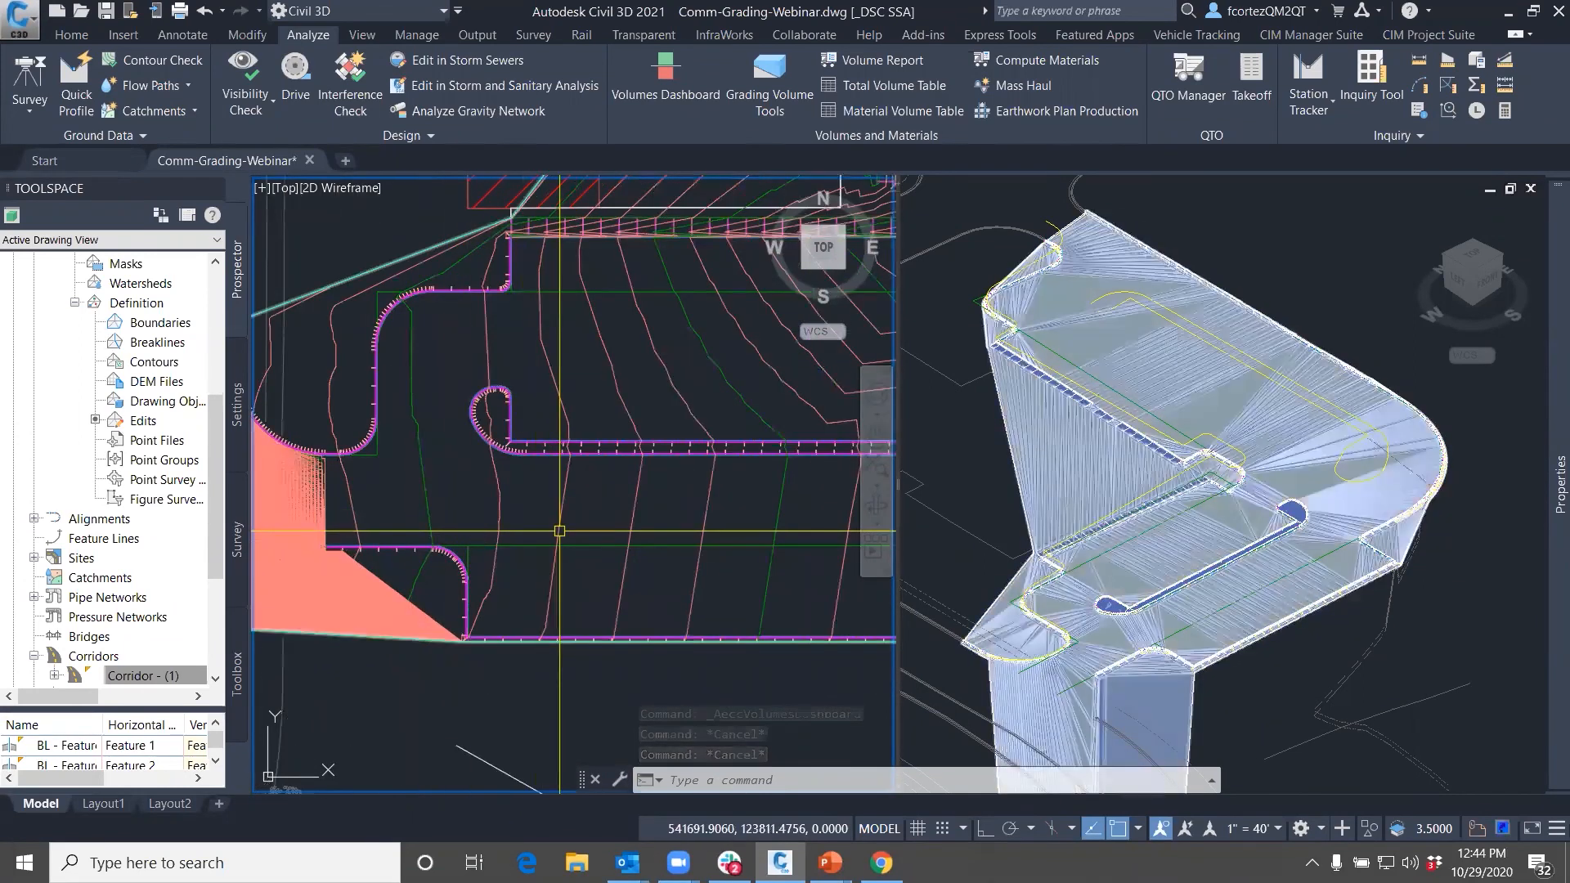
pyautogui.scroll(-2, 703, 499)
pyautogui.scroll(-2, 693, 508)
pyautogui.scroll(6, 694, 508)
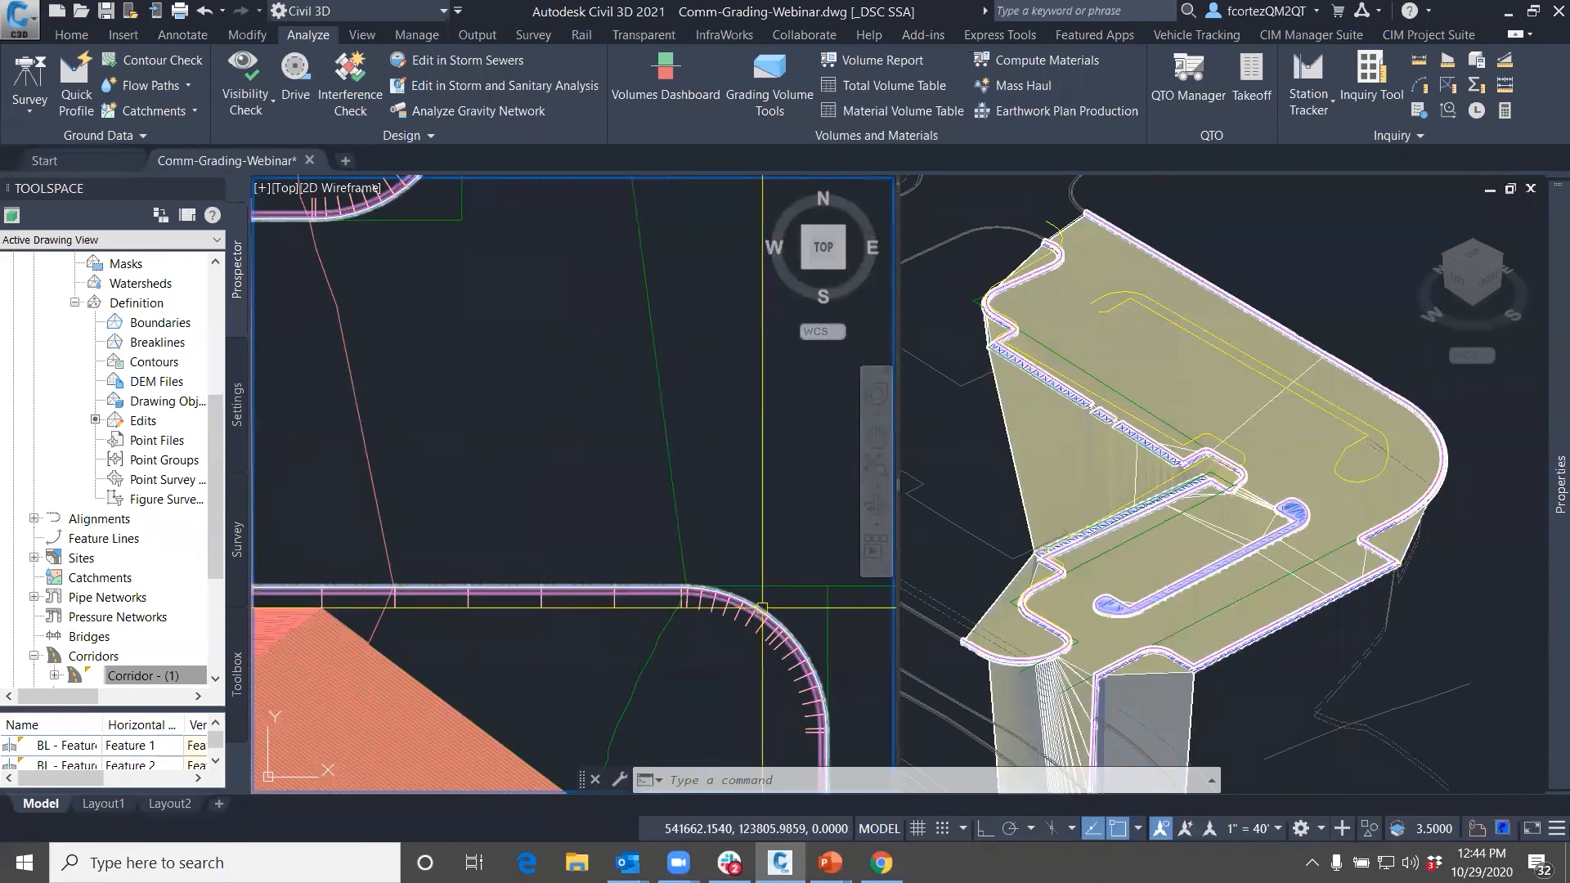
pyautogui.scroll(-6, 736, 508)
pyautogui.moveTo(782, 519)
pyautogui.mouseDown(button='middle')
pyautogui.moveTo(475, 566)
pyautogui.moveTo(494, 548)
pyautogui.mouseUp(button='middle')
pyautogui.scroll(-2, 476, 566)
pyautogui.press('Escape')
pyautogui.press('Escape')
pyautogui.press('Escape')
pyautogui.moveTo(557, 481)
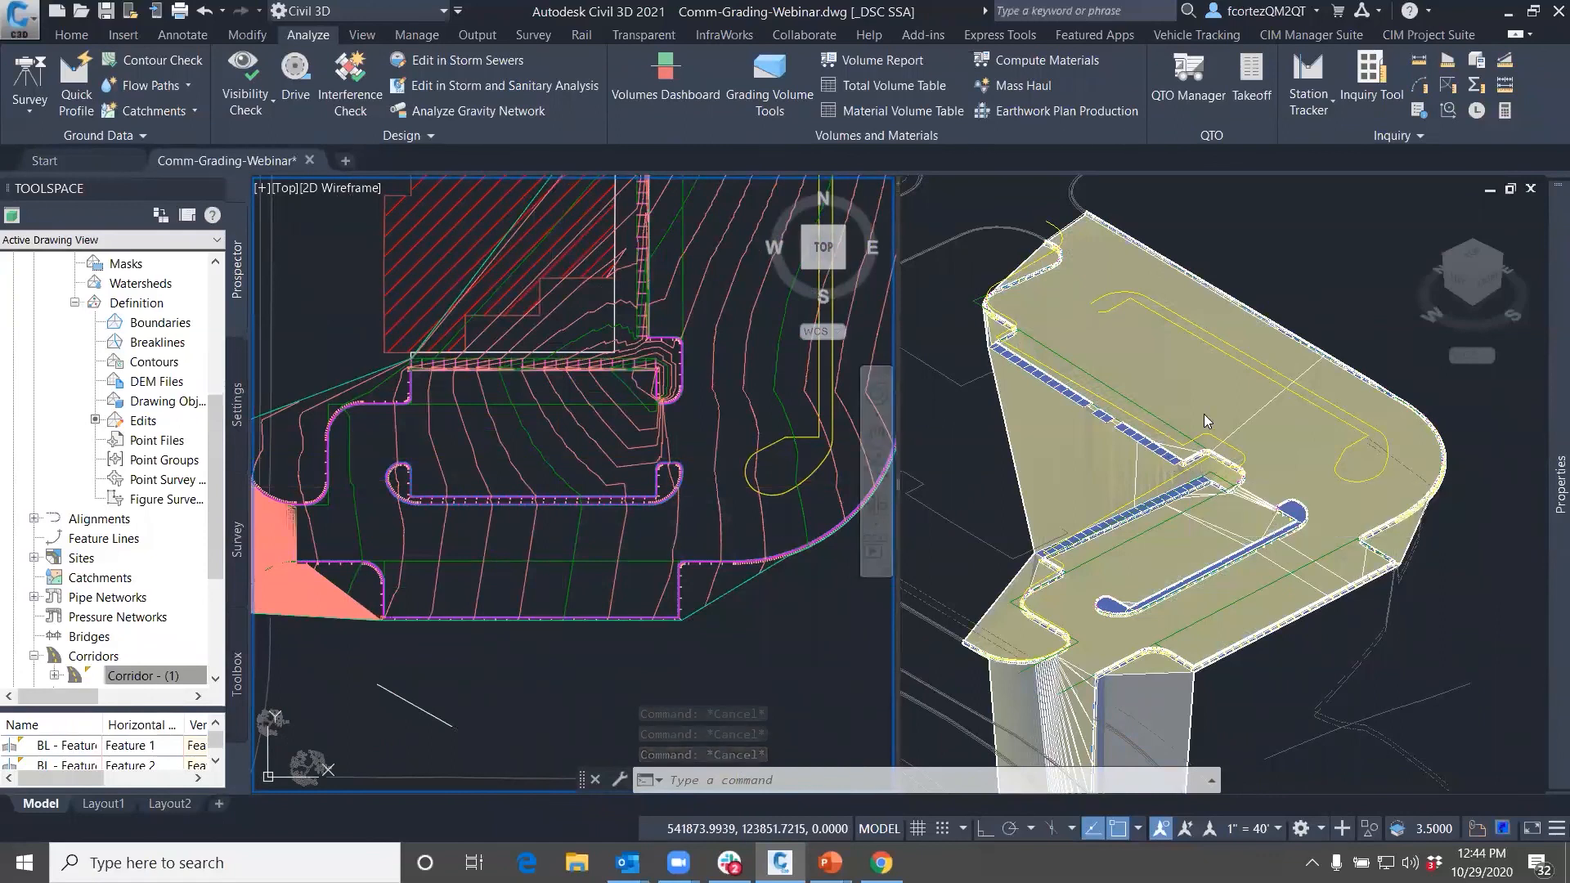
# Examine the graded surface and curb corridor near the building corner and across the whole site in the 3D view
pyautogui.click(1289, 301)
pyautogui.keyDown('shift'); pyautogui.moveTo(1226, 377); pyautogui.dragTo(1197, 383, button='middle'); pyautogui.keyUp('shift')
pyautogui.scroll(10, 1061, 478)
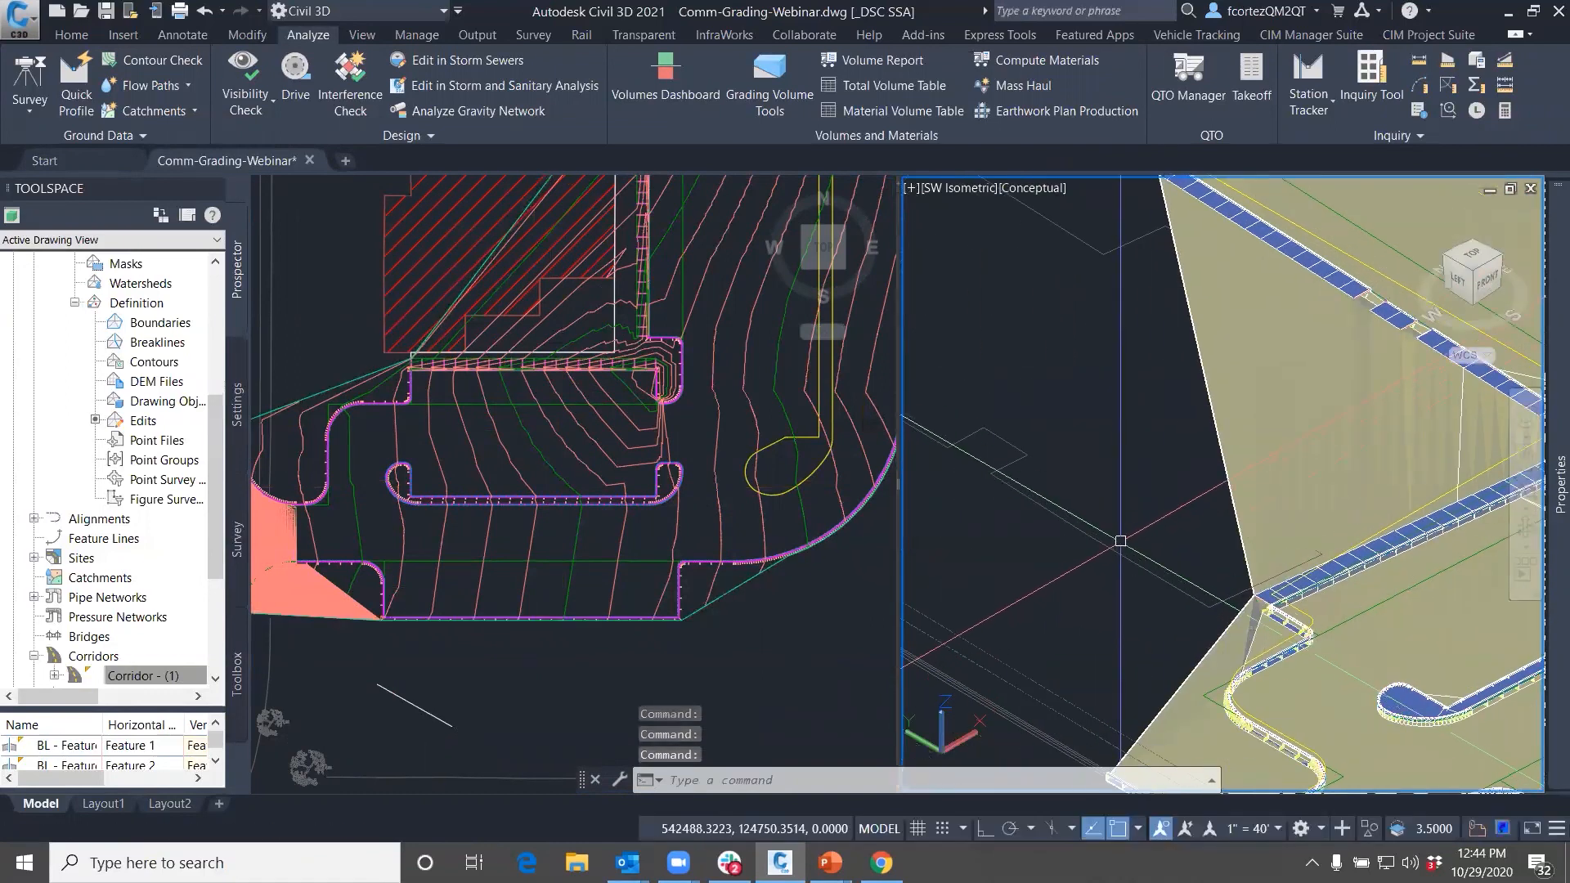
pyautogui.scroll(-2, 1122, 535)
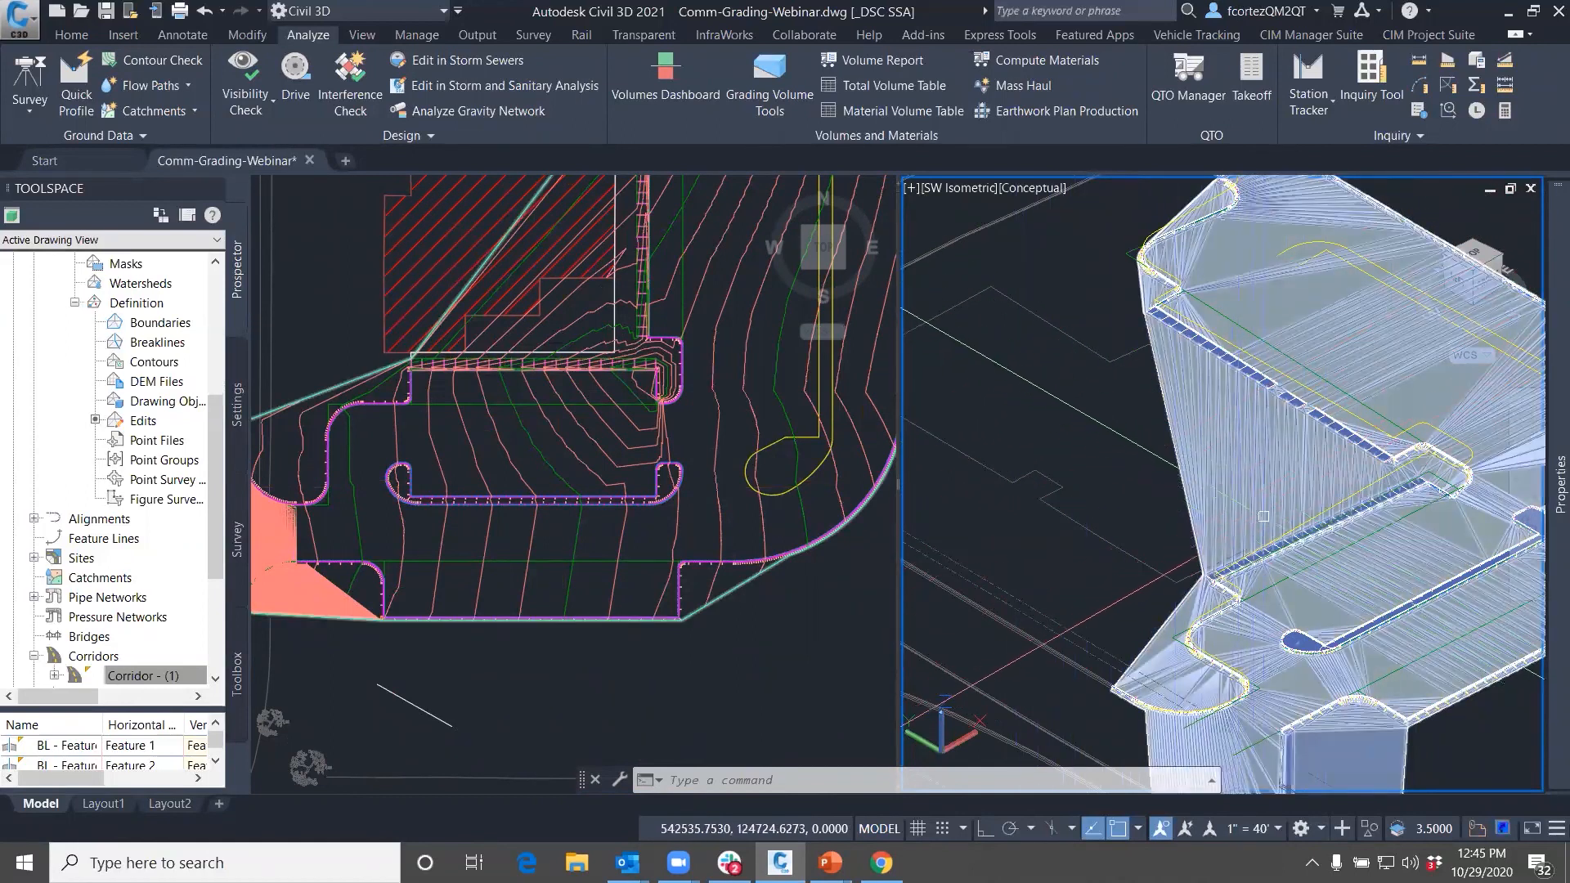
pyautogui.scroll(-2, 1135, 491)
pyautogui.moveTo(1137, 533); pyautogui.dragTo(1064, 545, button='middle')
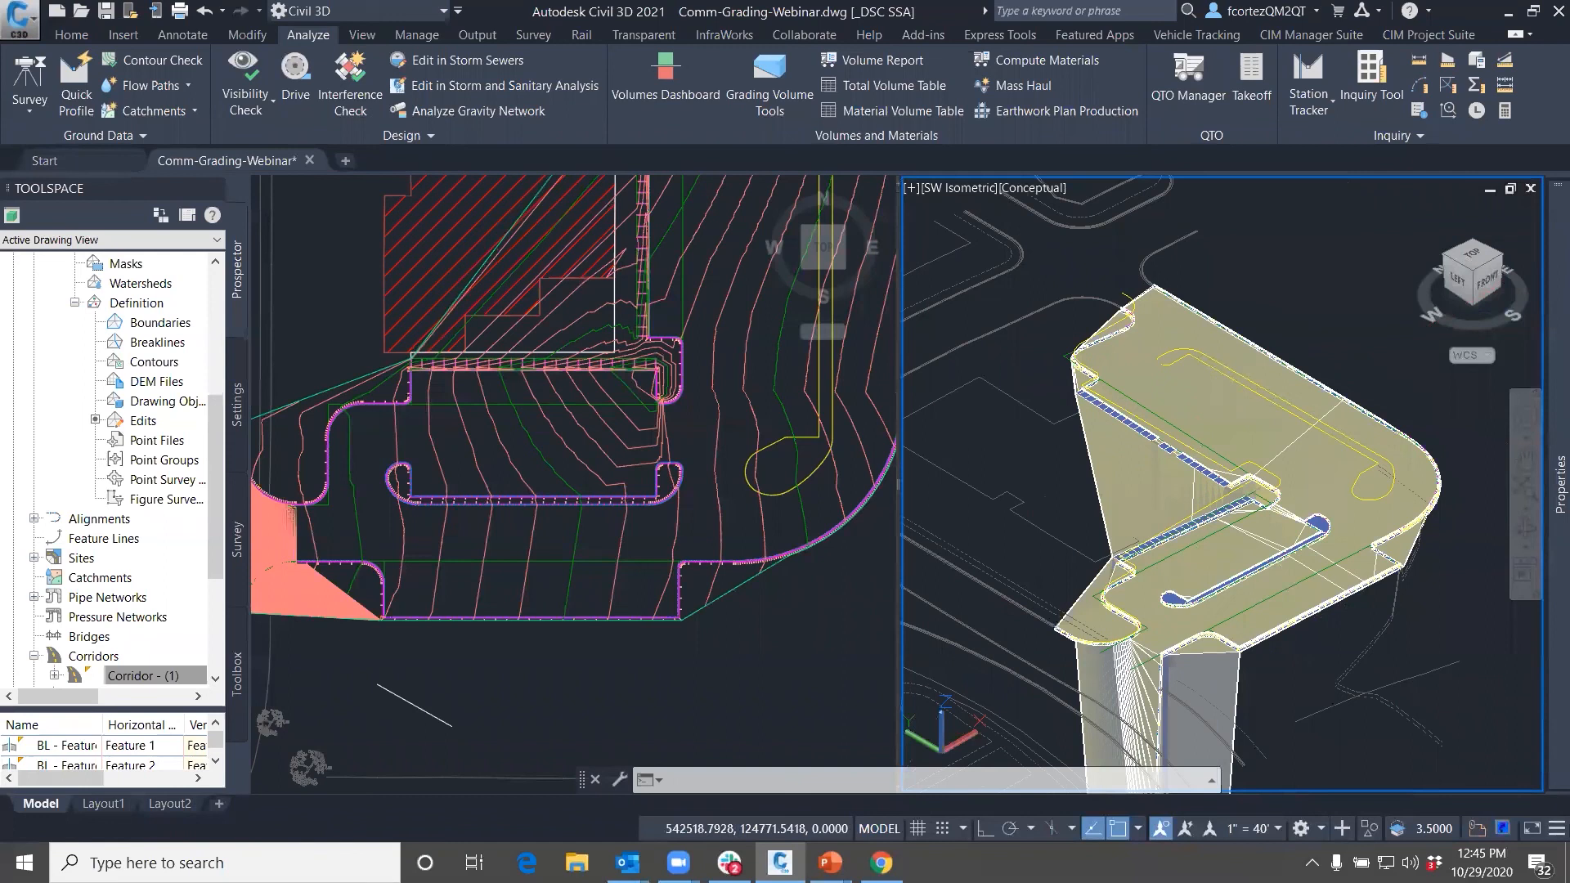
pyautogui.click(706, 433)
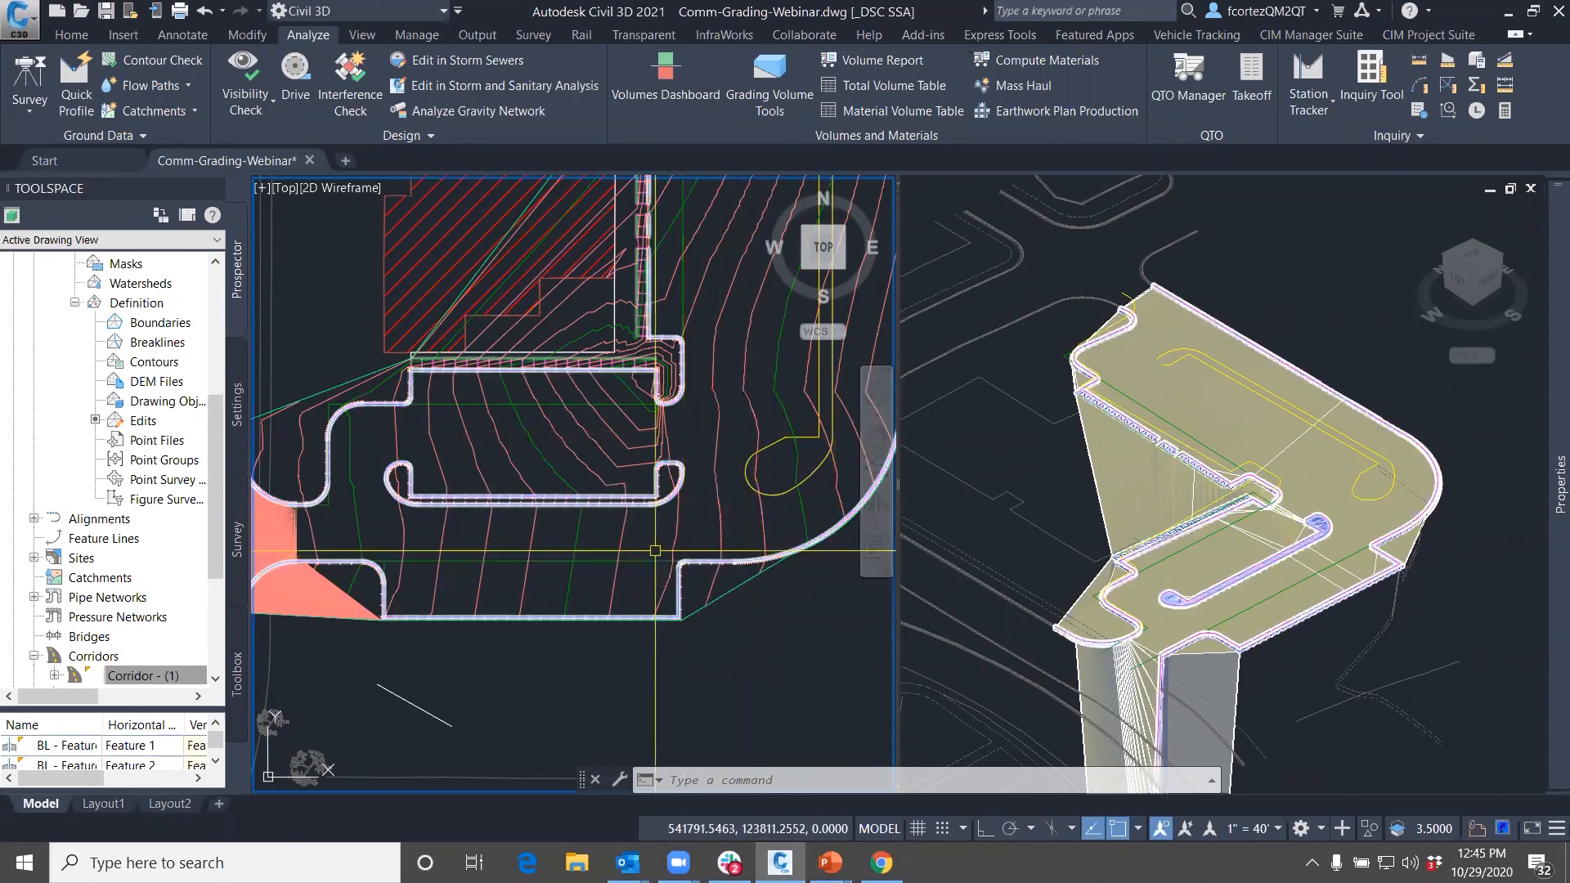
pyautogui.press('Escape')
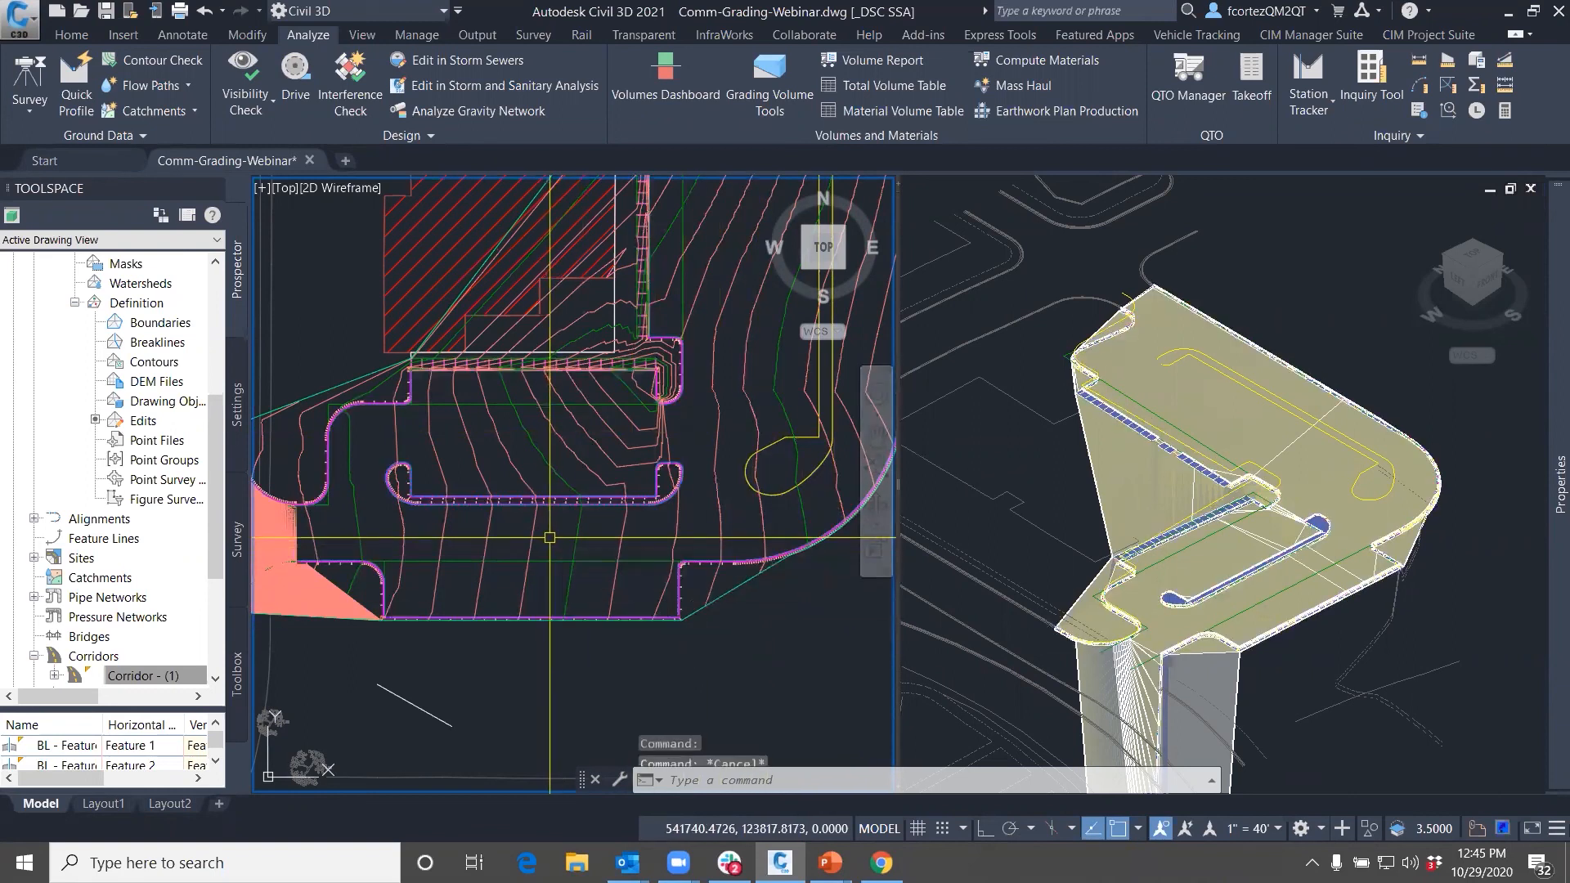